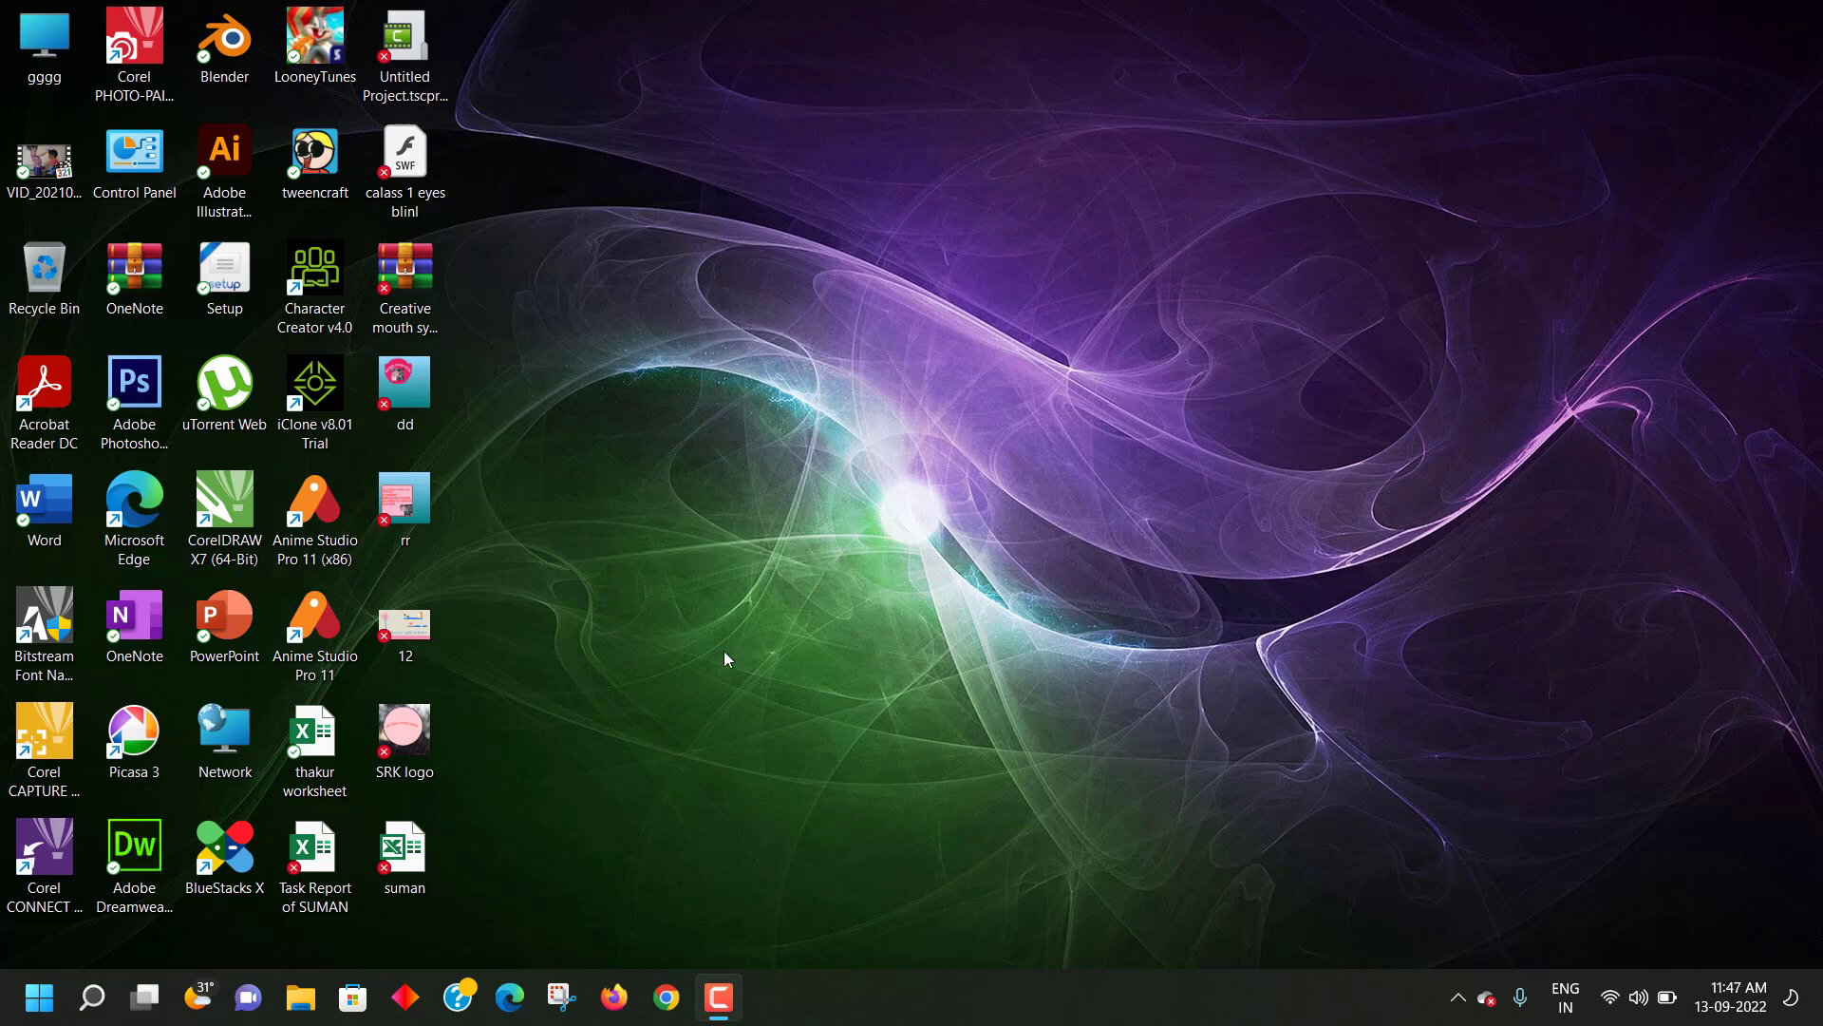
- Minimise the screen recorder, open the suman workbook from the desktop, and close Document Recovery
{"action": "left_click", "coordinate": [718, 996]}
{"action": "left_click", "coordinate": [719, 933]}
{"action": "double_click", "coordinate": [423, 868]}
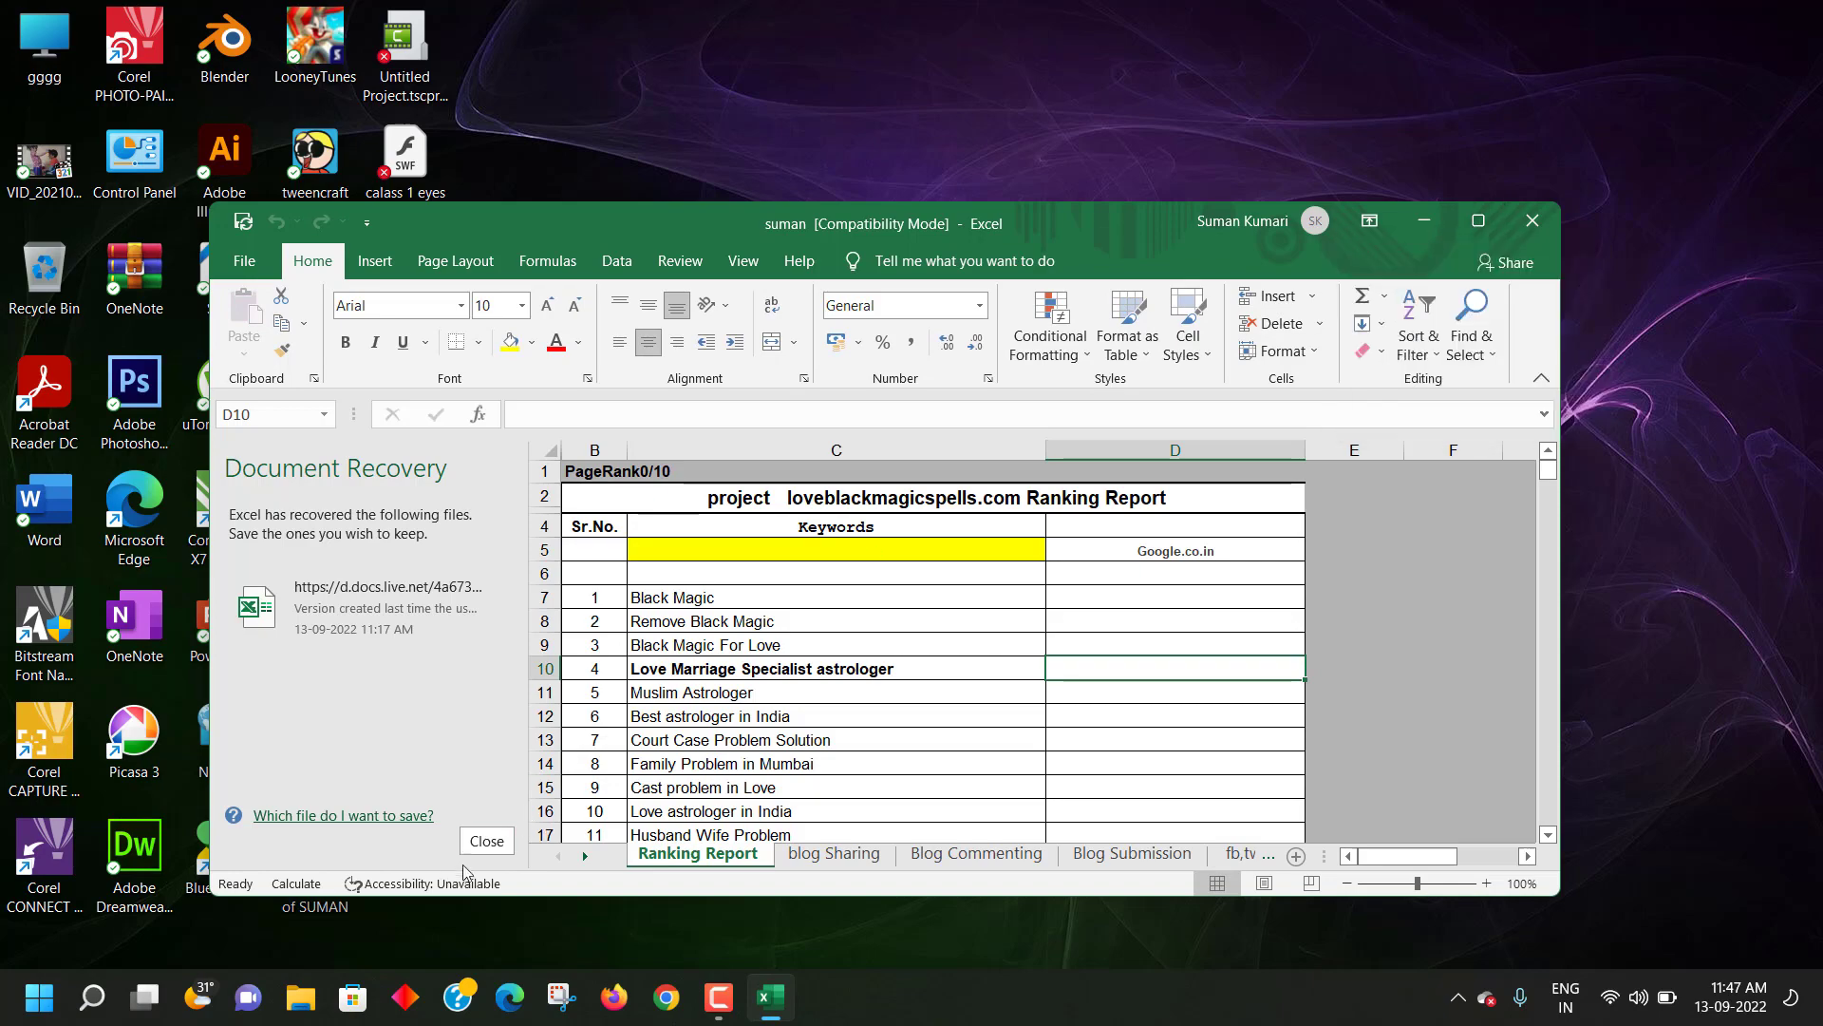
{"action": "left_click", "coordinate": [476, 839]}
- Maximise the Excel window and scroll through the Ranking Report's 33 keywords
{"action": "left_click", "coordinate": [1477, 228]}
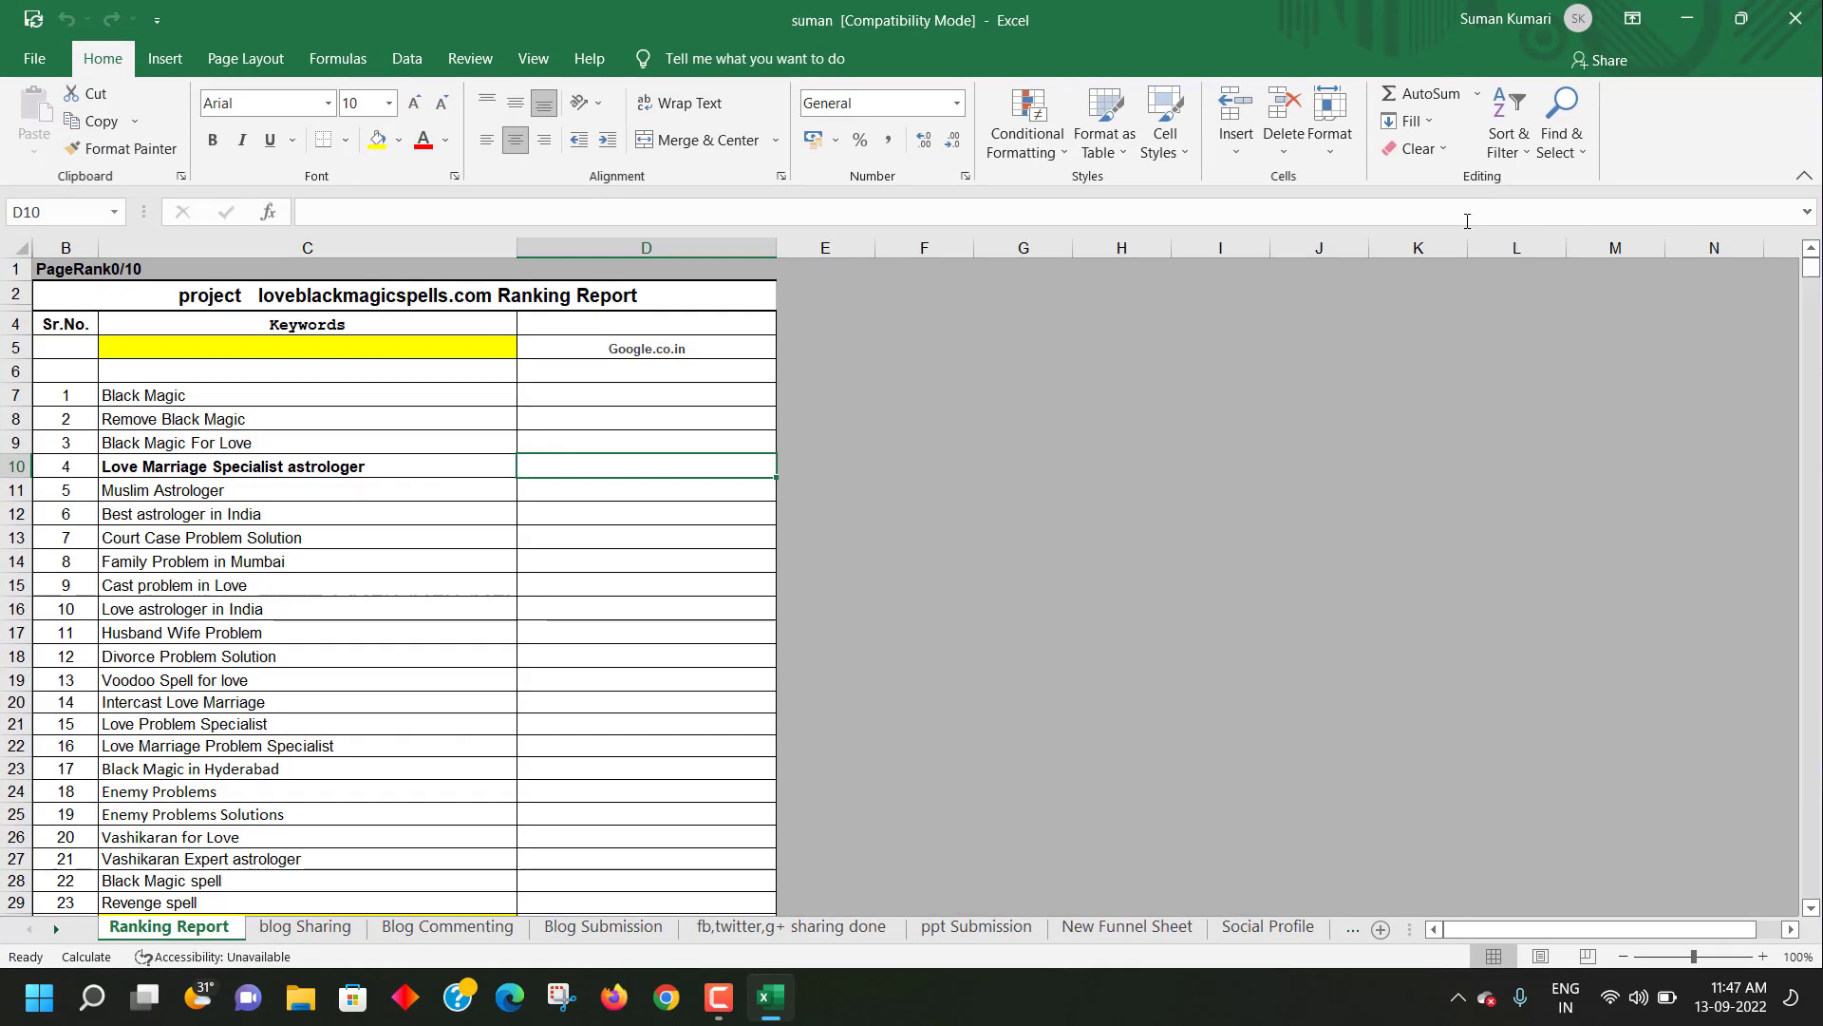
{"action": "scroll", "coordinate": [56, 802], "scroll_direction": "down", "scroll_amount": 1}
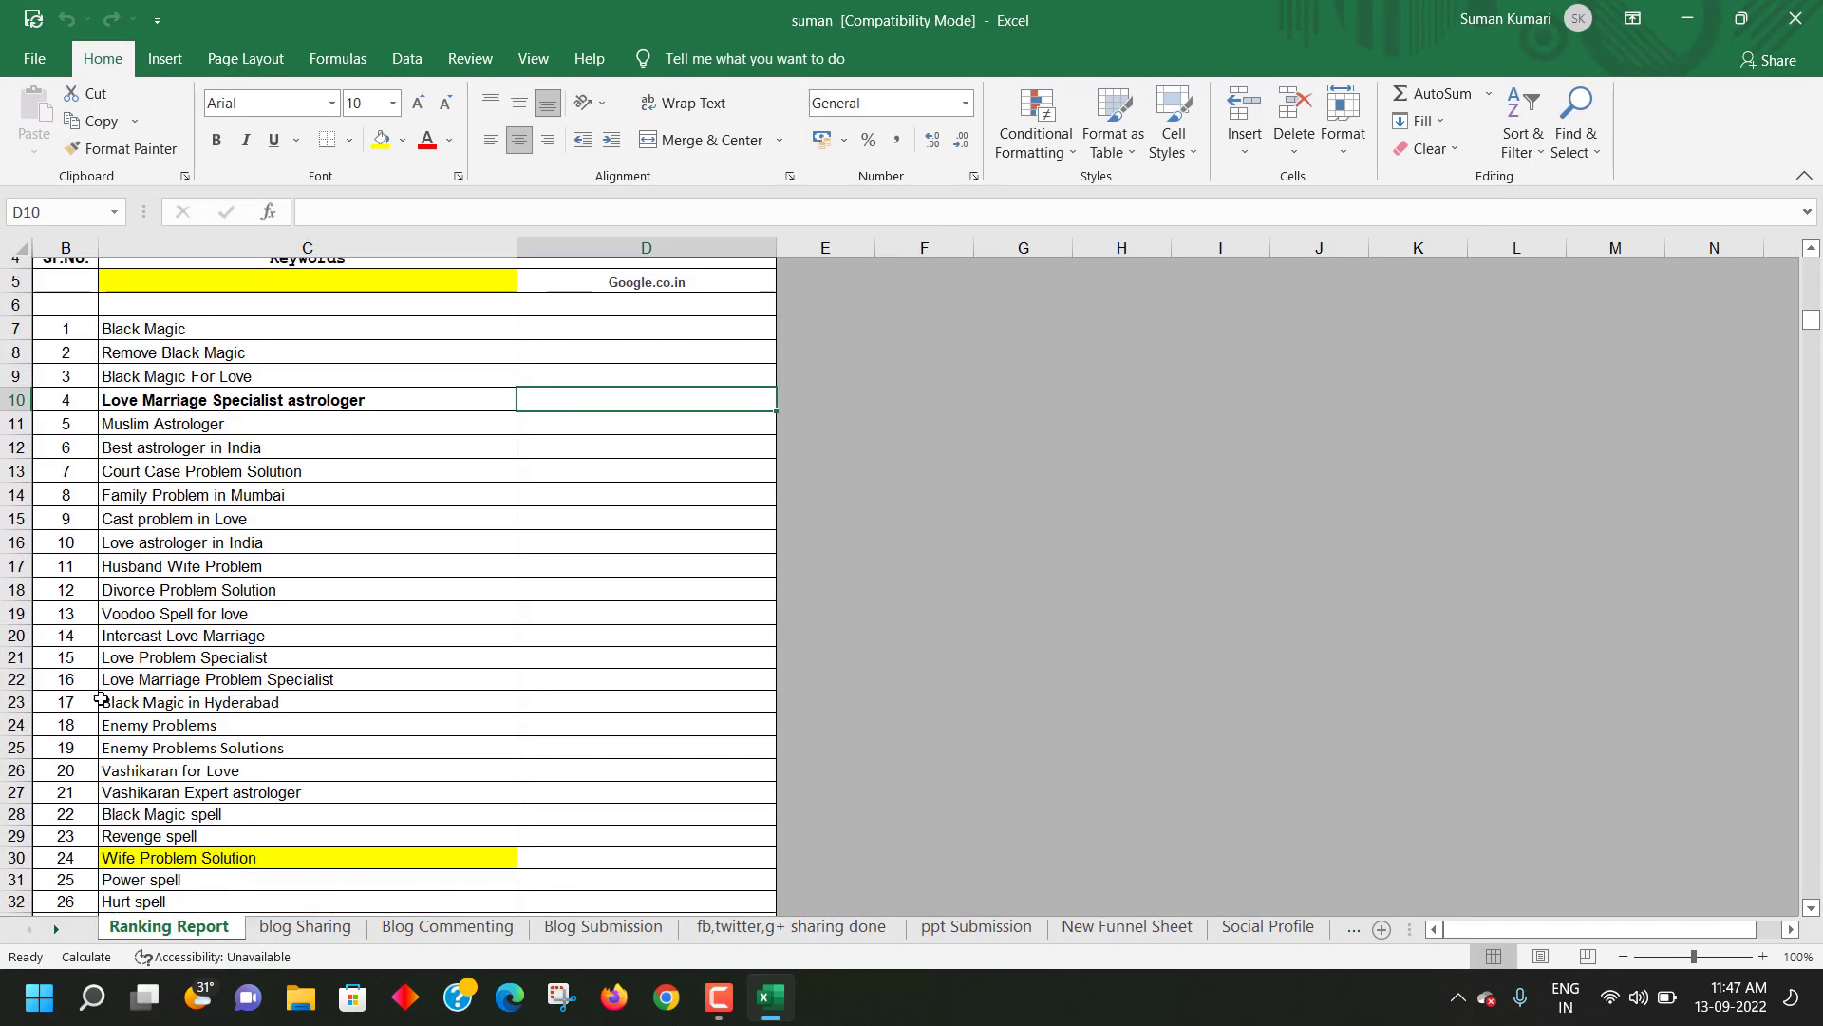
{"action": "scroll", "coordinate": [56, 803], "scroll_direction": "up", "scroll_amount": 1}
{"action": "scroll", "coordinate": [196, 403], "scroll_direction": "down", "scroll_amount": 6}
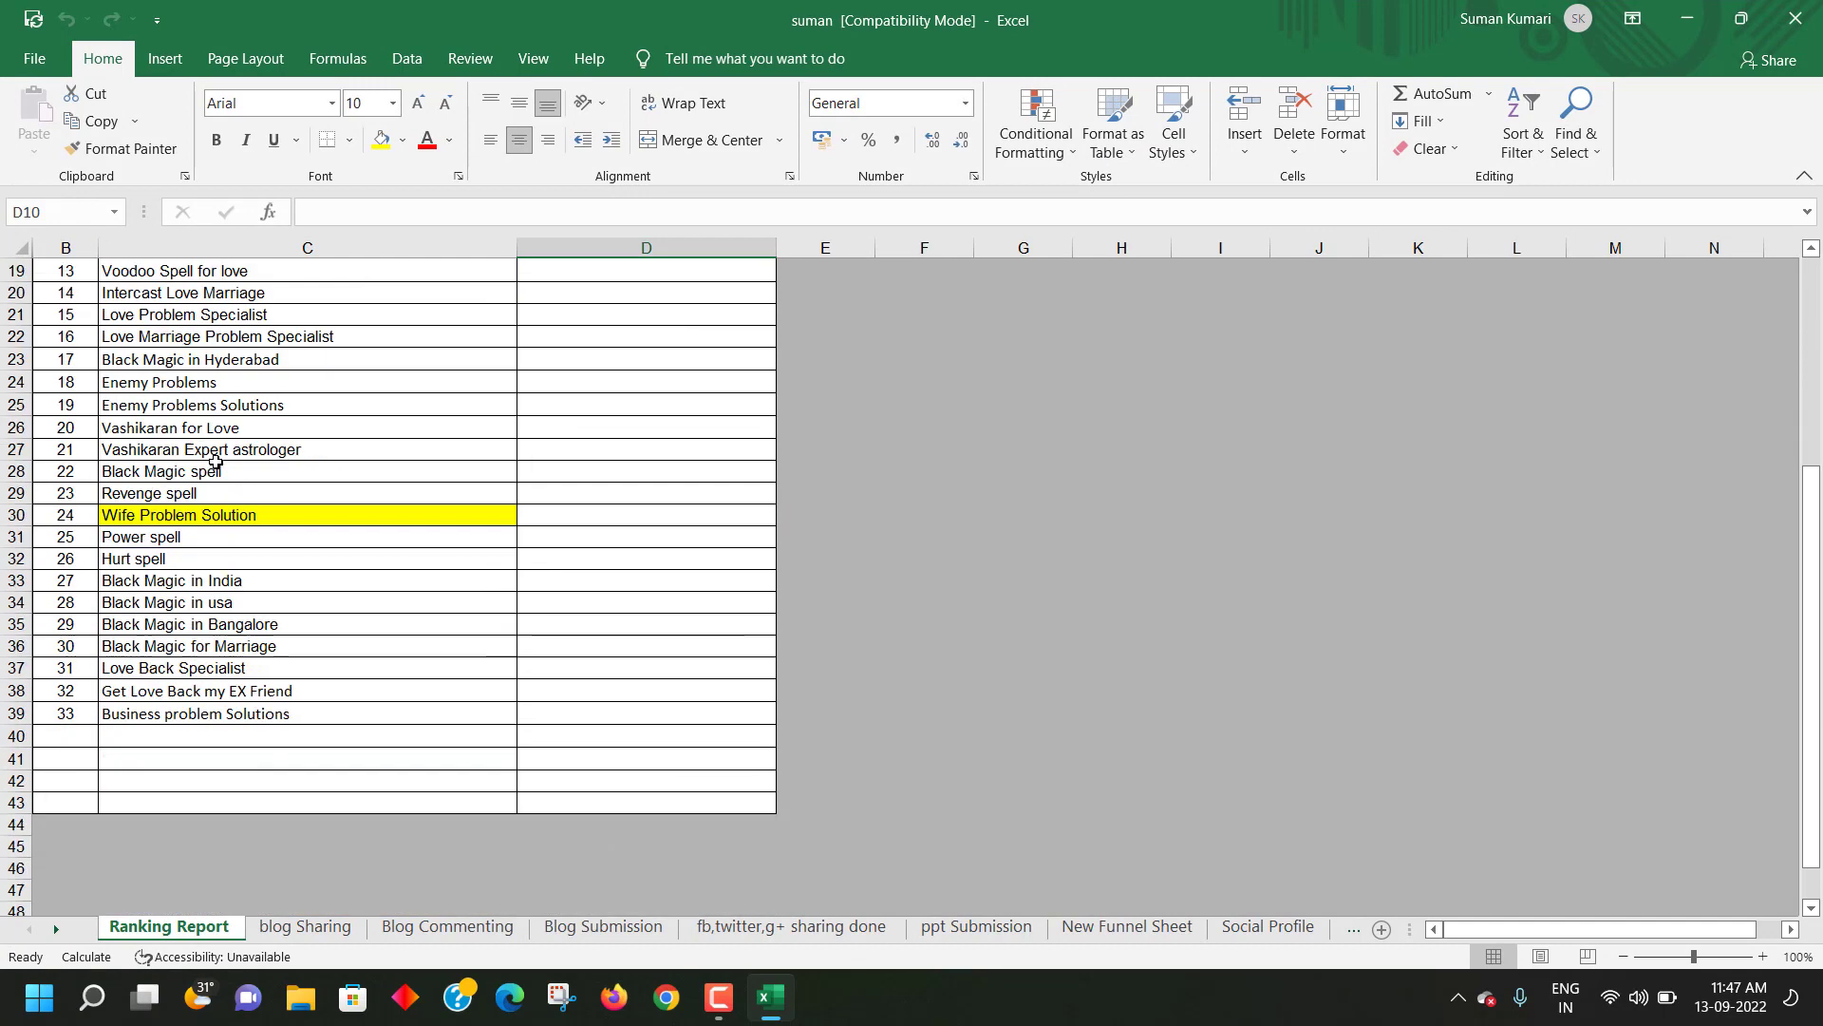
{"action": "scroll", "coordinate": [197, 403], "scroll_direction": "up", "scroll_amount": 6}
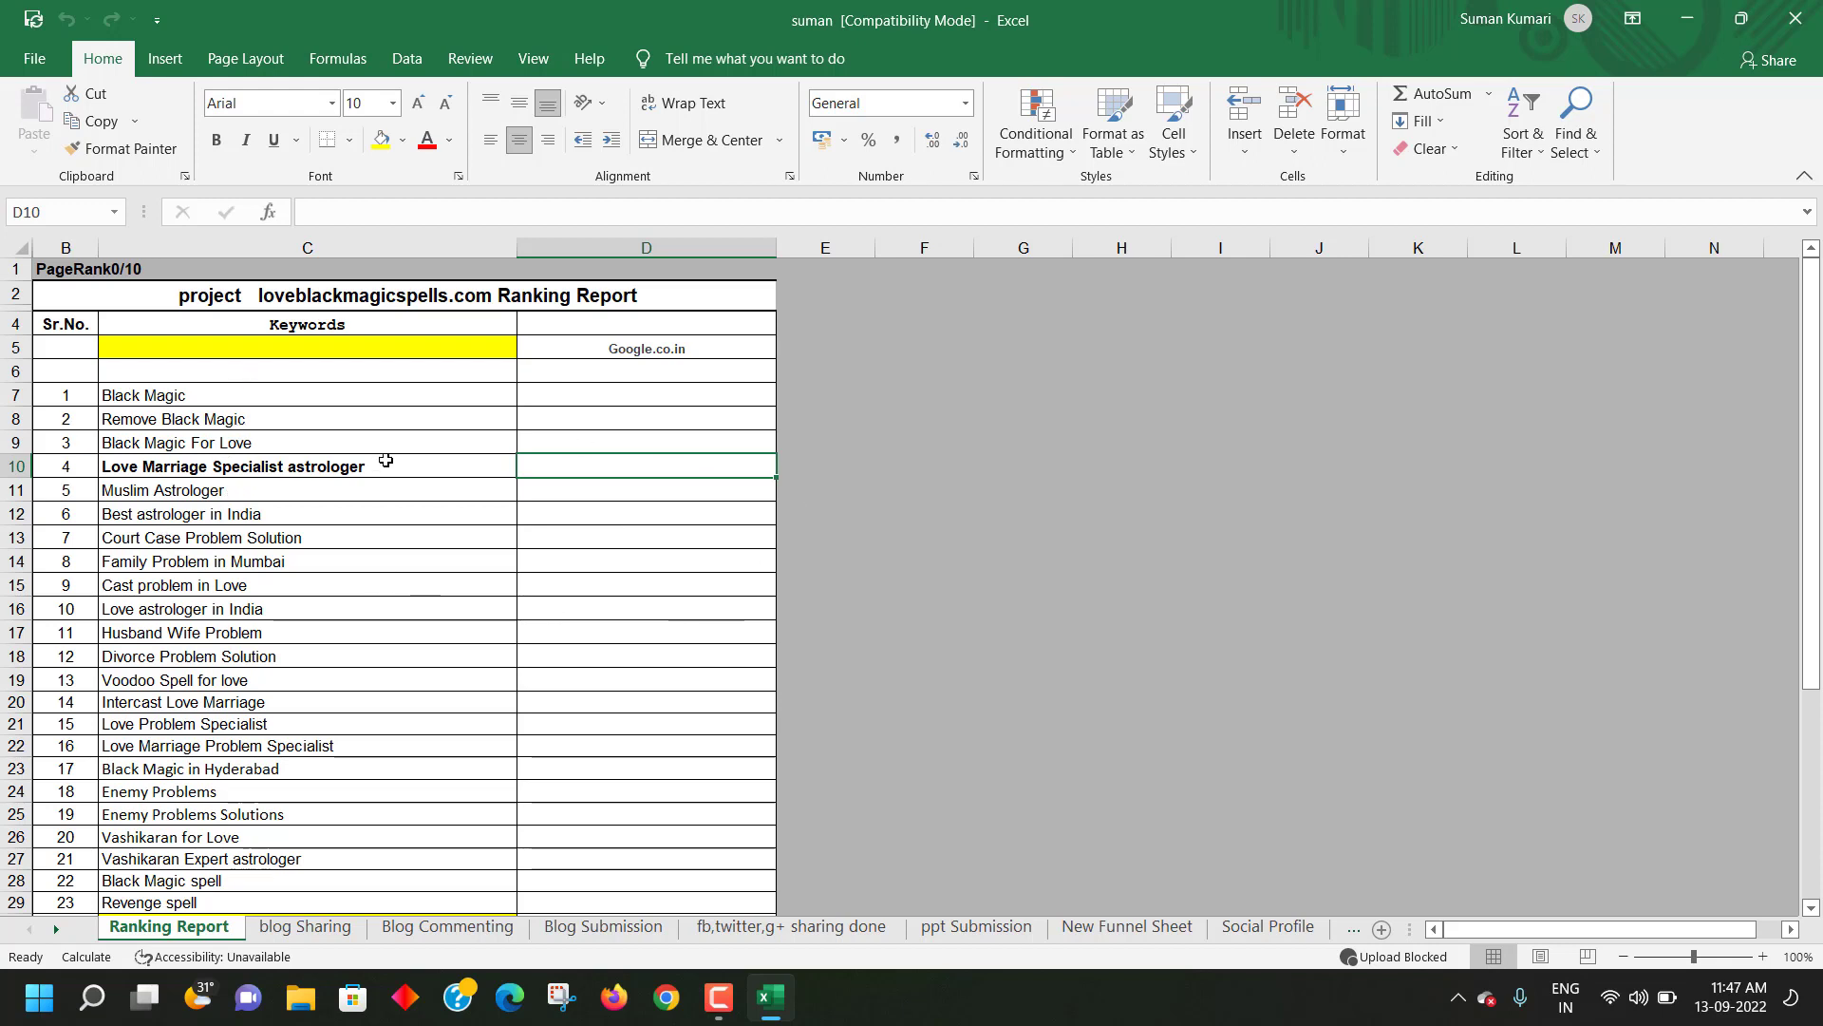
{"action": "scroll", "coordinate": [240, 536], "scroll_direction": "down", "scroll_amount": 4}
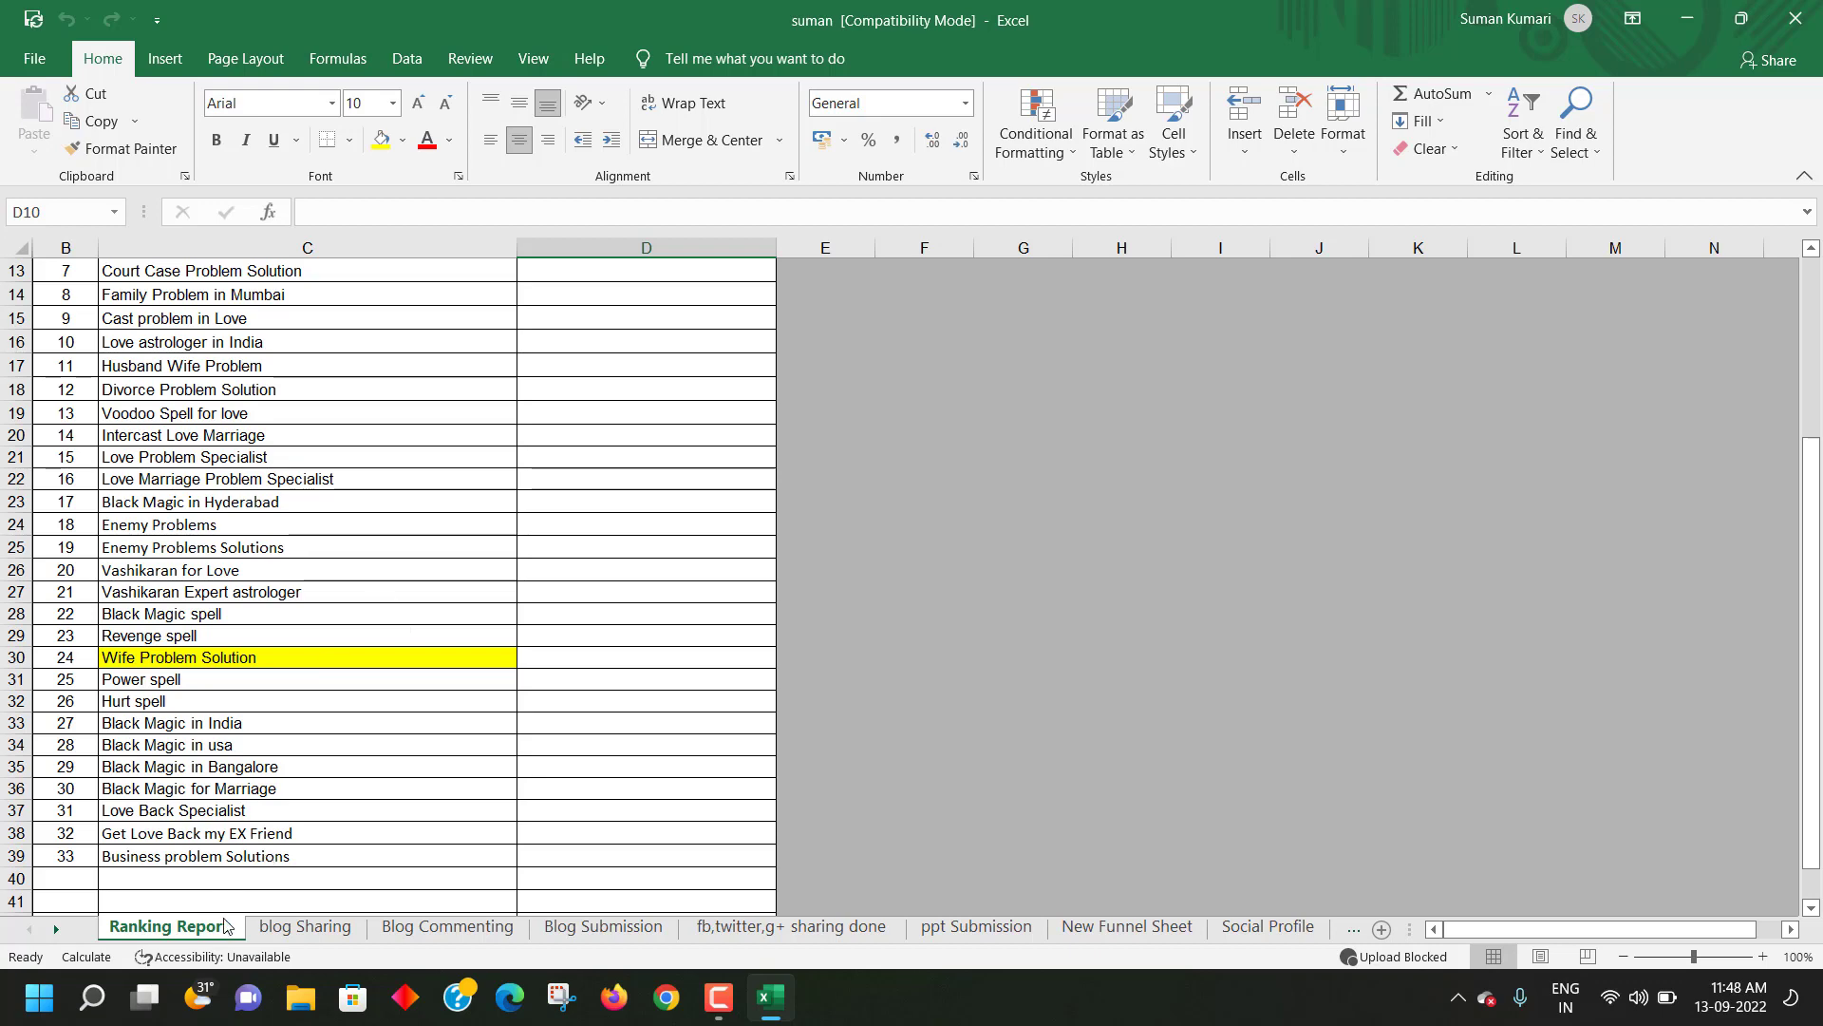
{"action": "scroll", "coordinate": [204, 790], "scroll_direction": "up", "scroll_amount": 4}
{"action": "scroll", "coordinate": [251, 536], "scroll_direction": "down", "scroll_amount": 3}
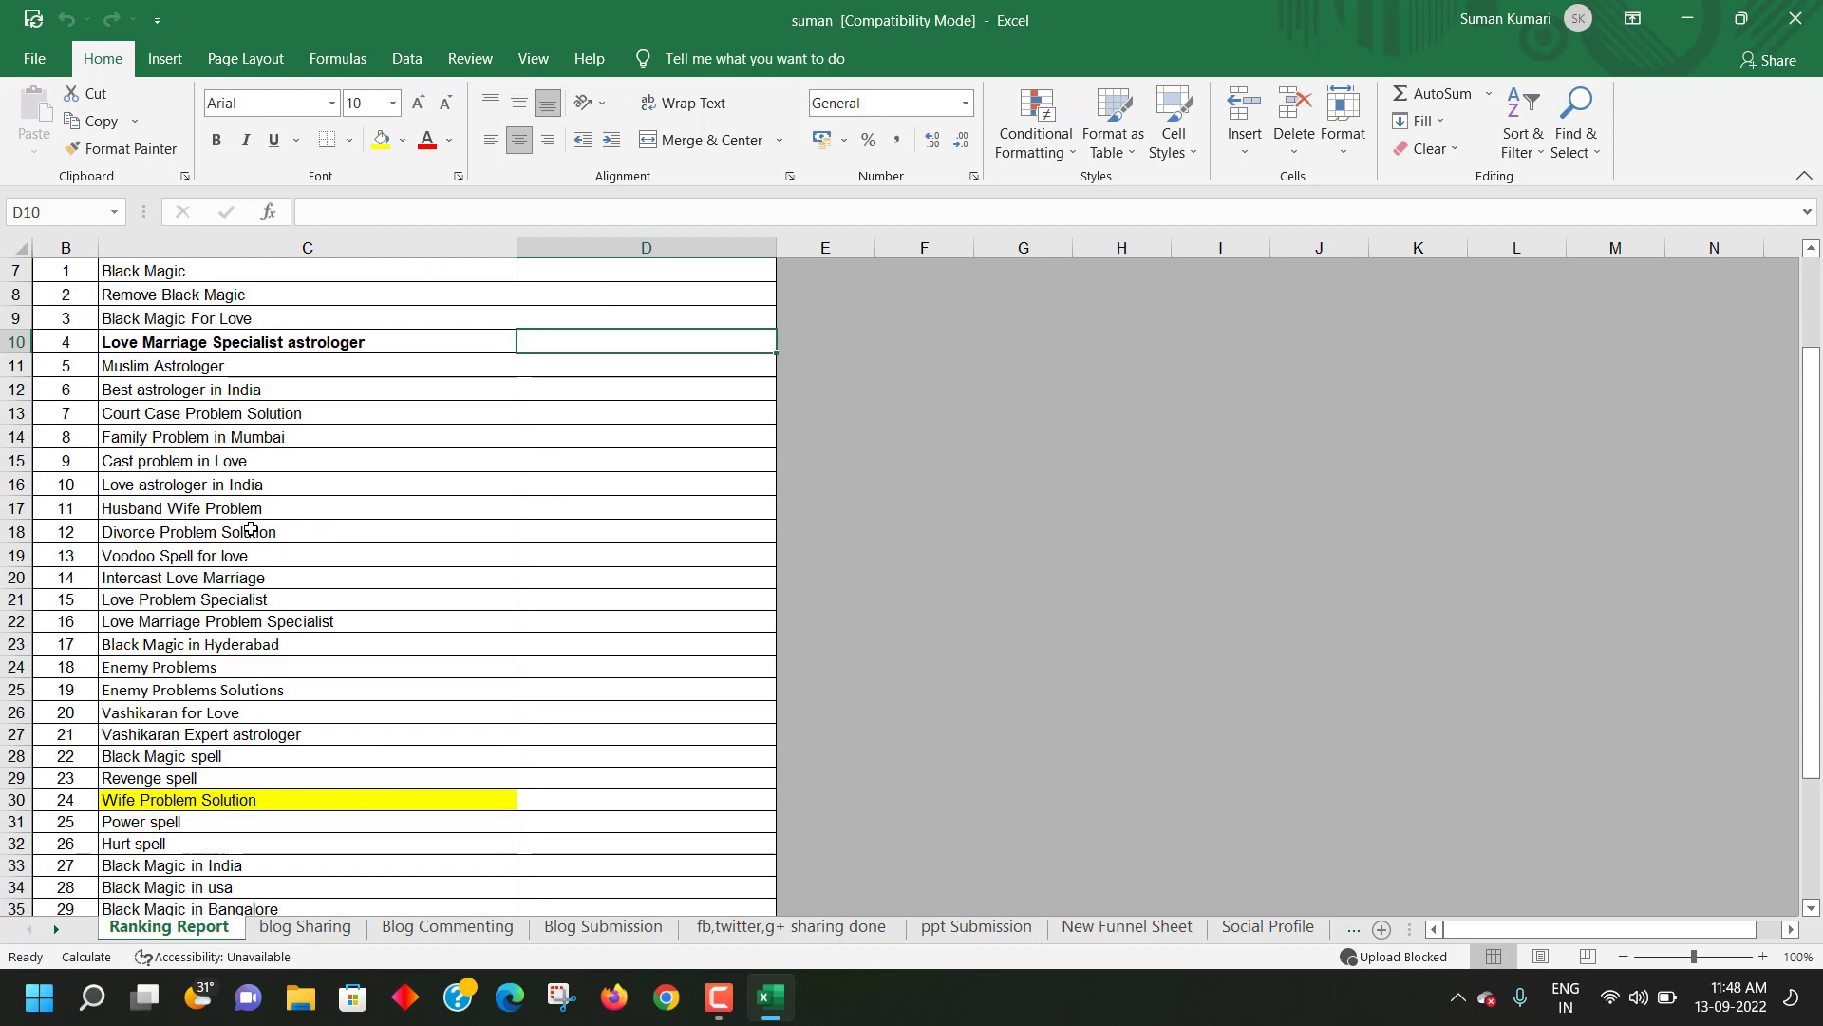
{"action": "scroll", "coordinate": [252, 541], "scroll_direction": "up", "scroll_amount": 3}
{"action": "scroll", "coordinate": [294, 408], "scroll_direction": "down", "scroll_amount": 3}
{"action": "scroll", "coordinate": [285, 423], "scroll_direction": "up", "scroll_amount": 3}
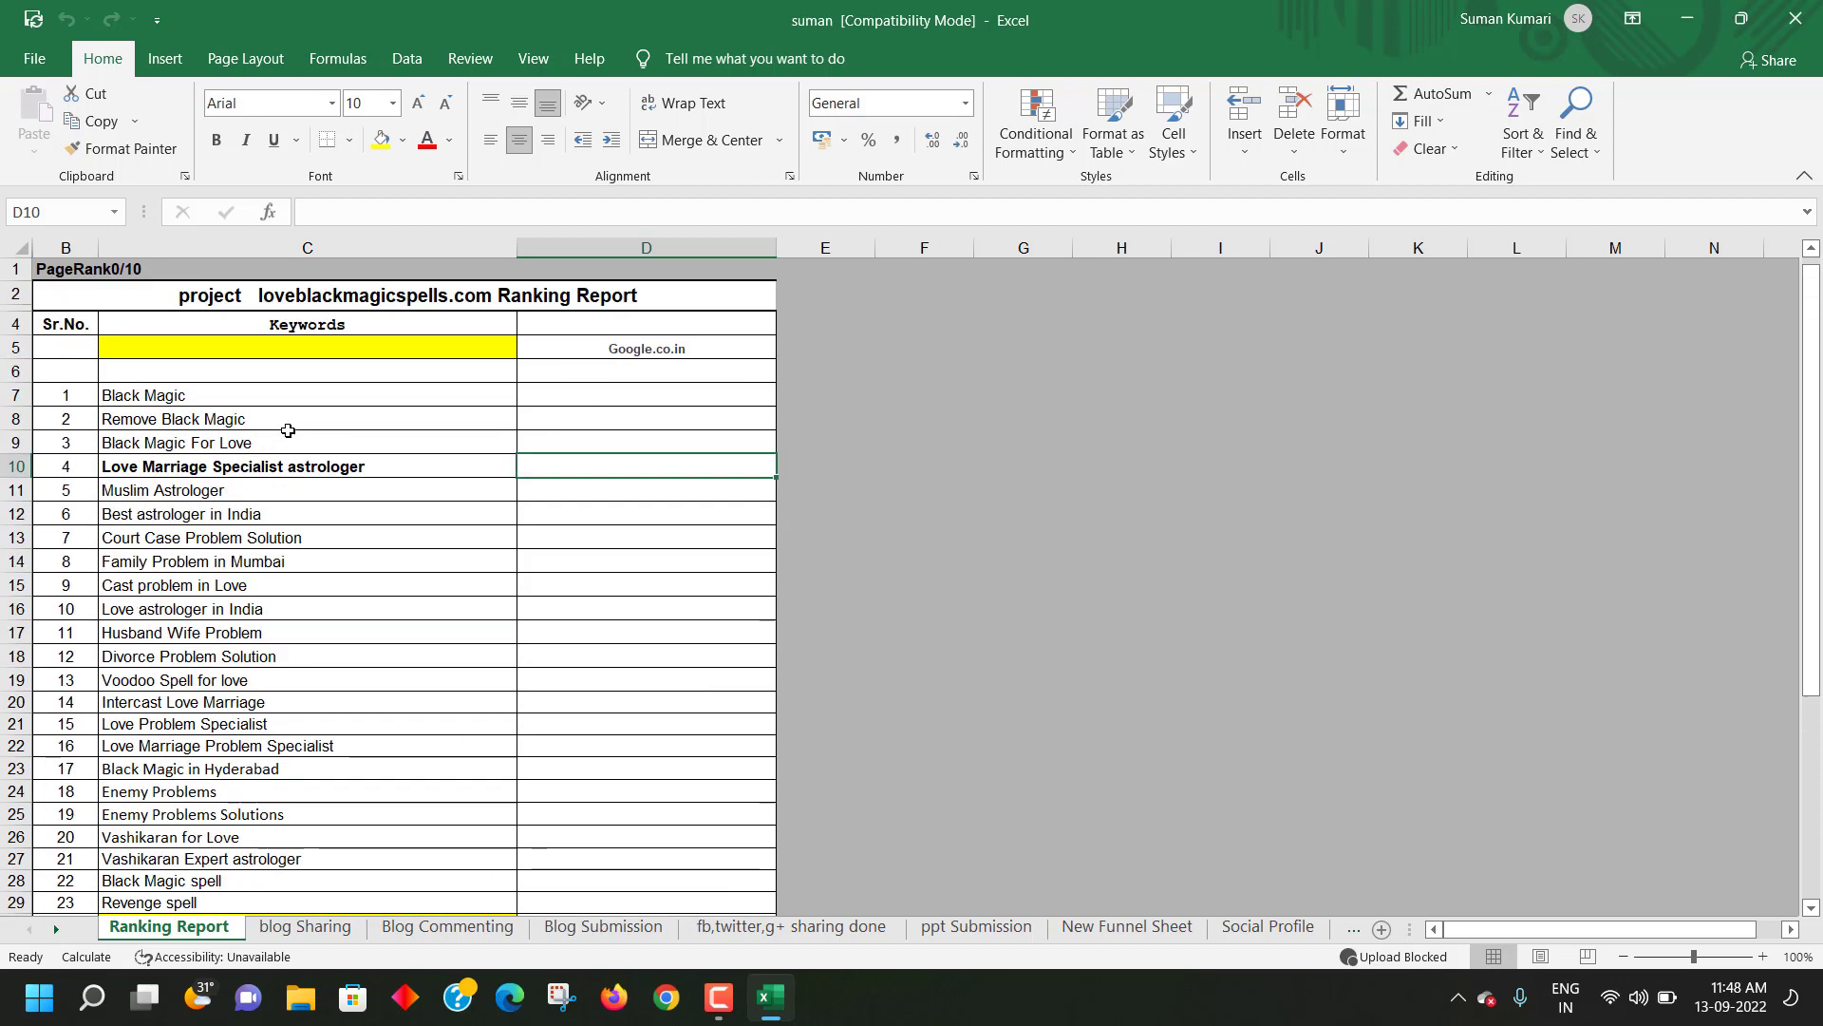
{"action": "scroll", "coordinate": [285, 446], "scroll_direction": "down", "scroll_amount": 3}
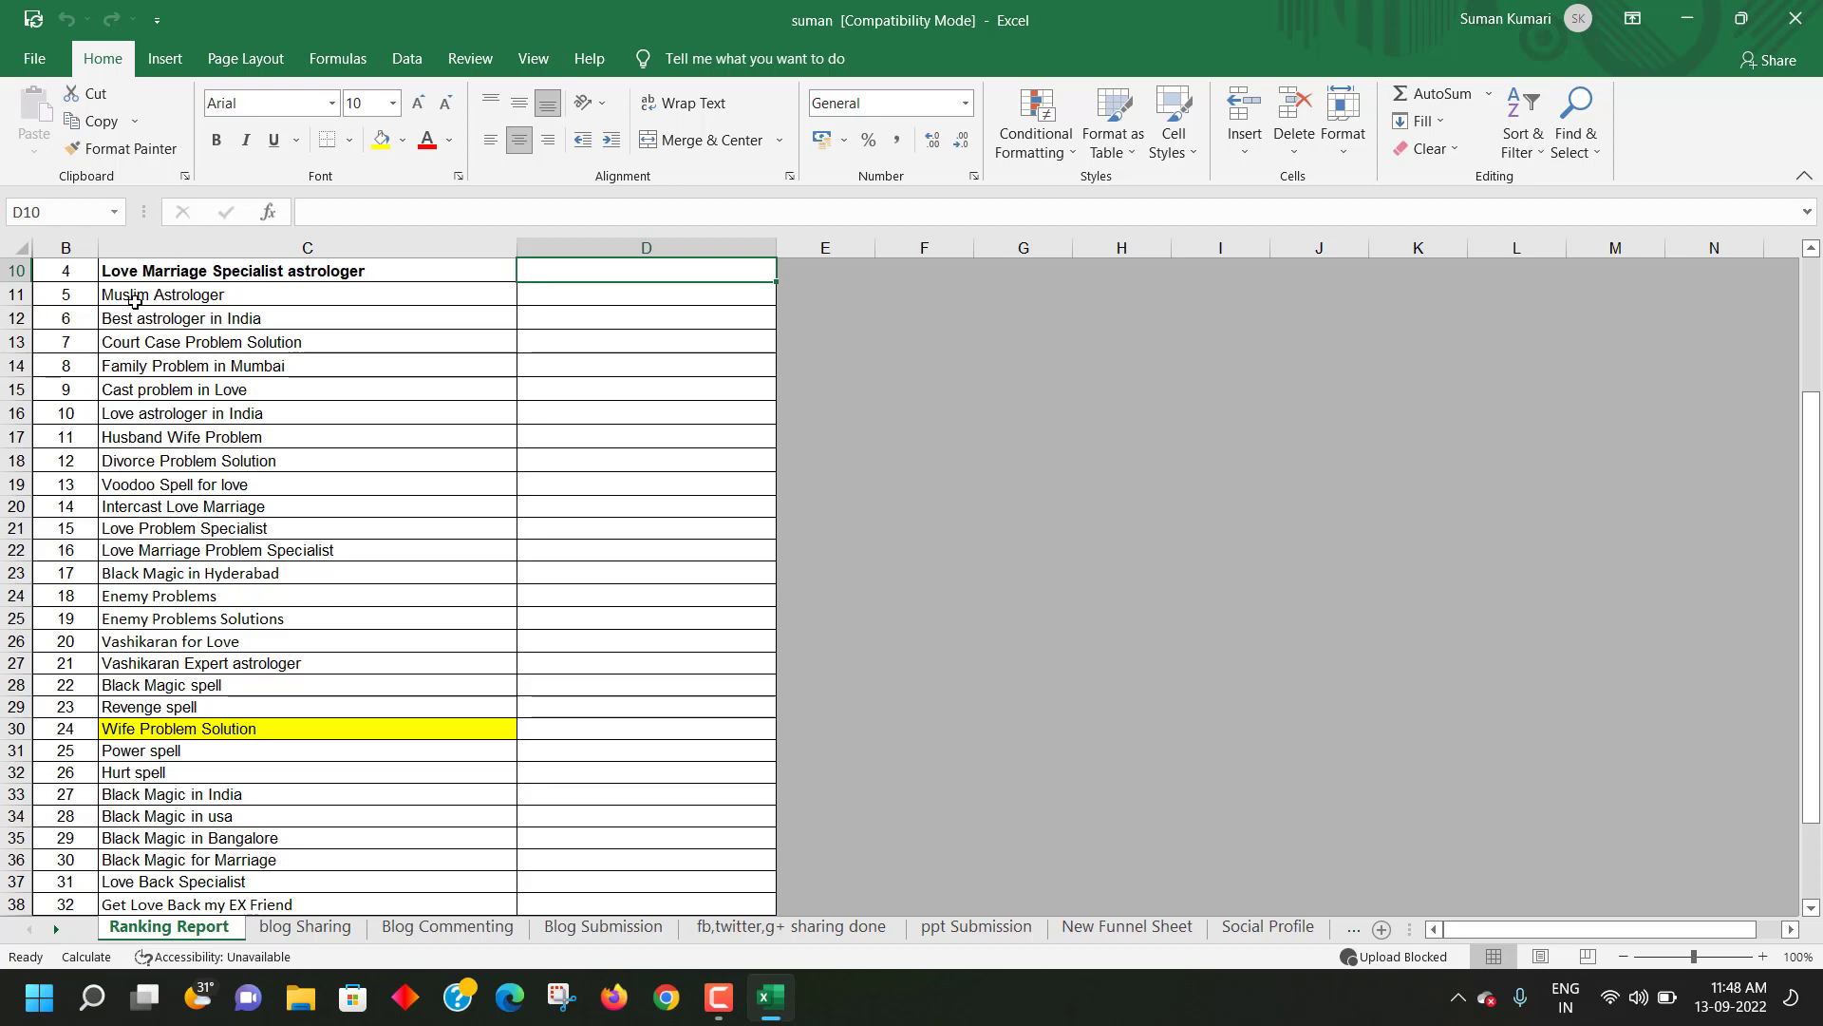
{"action": "left_click", "coordinate": [134, 302]}
{"action": "scroll", "coordinate": [129, 500], "scroll_direction": "up", "scroll_amount": 1}
{"action": "scroll", "coordinate": [130, 500], "scroll_direction": "up", "scroll_amount": 2}
{"action": "left_click_drag", "start_coordinate": [142, 343], "coordinate": [195, 826]}
{"action": "scroll", "coordinate": [204, 668], "scroll_direction": "down", "scroll_amount": 1}
{"action": "scroll", "coordinate": [205, 669], "scroll_direction": "down", "scroll_amount": 4}
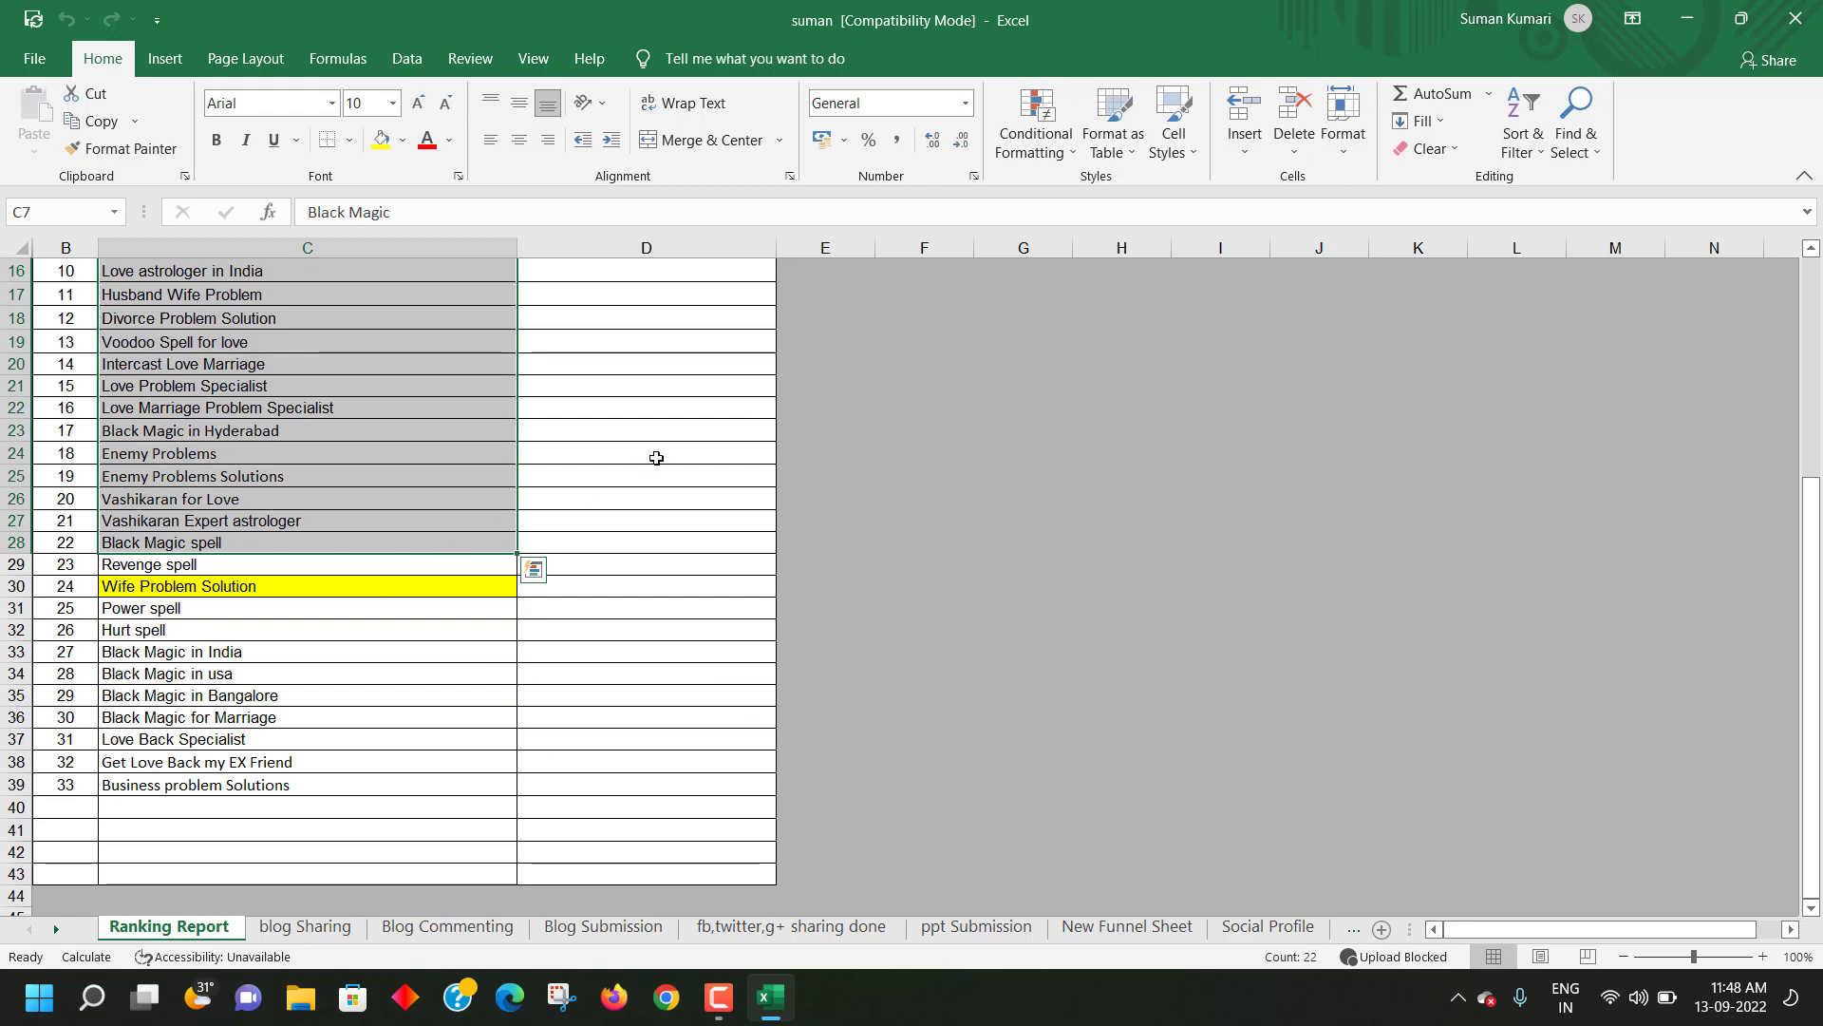
{"action": "left_click", "coordinate": [656, 458]}
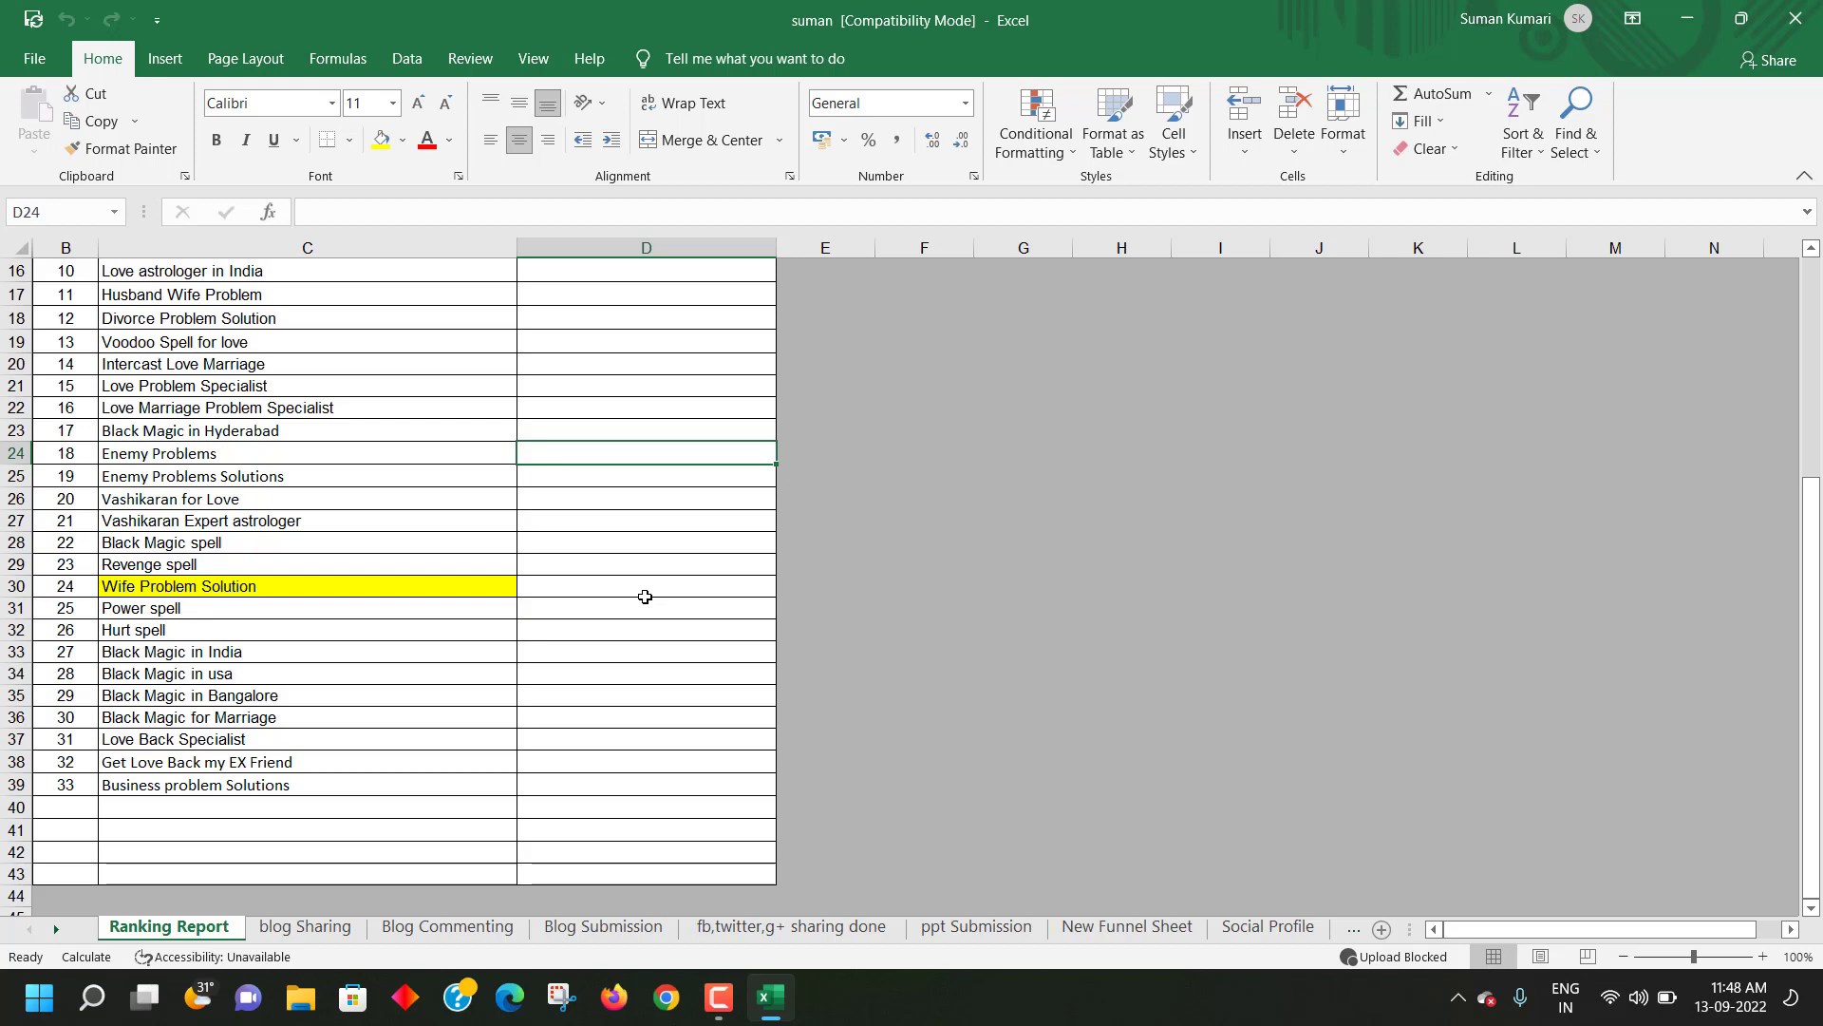
{"action": "scroll", "coordinate": [712, 570], "scroll_direction": "up", "scroll_amount": 1}
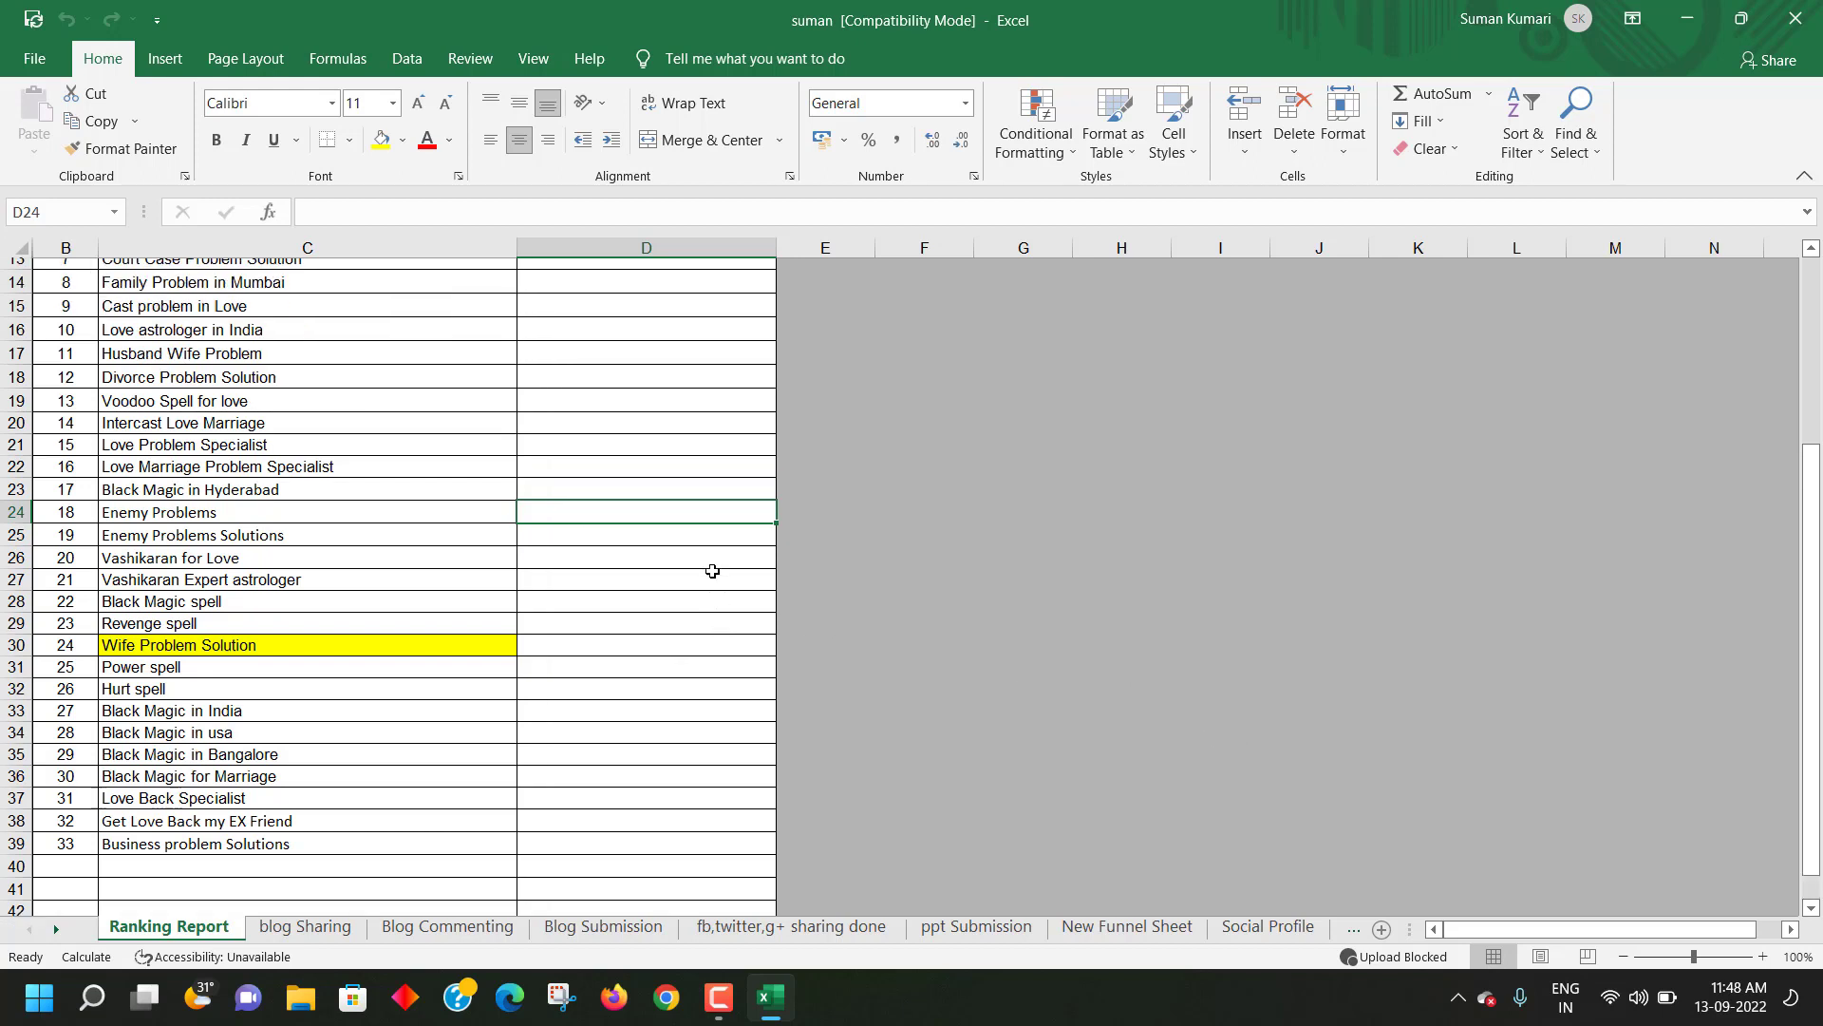
{"action": "scroll", "coordinate": [712, 571], "scroll_direction": "up", "scroll_amount": 1}
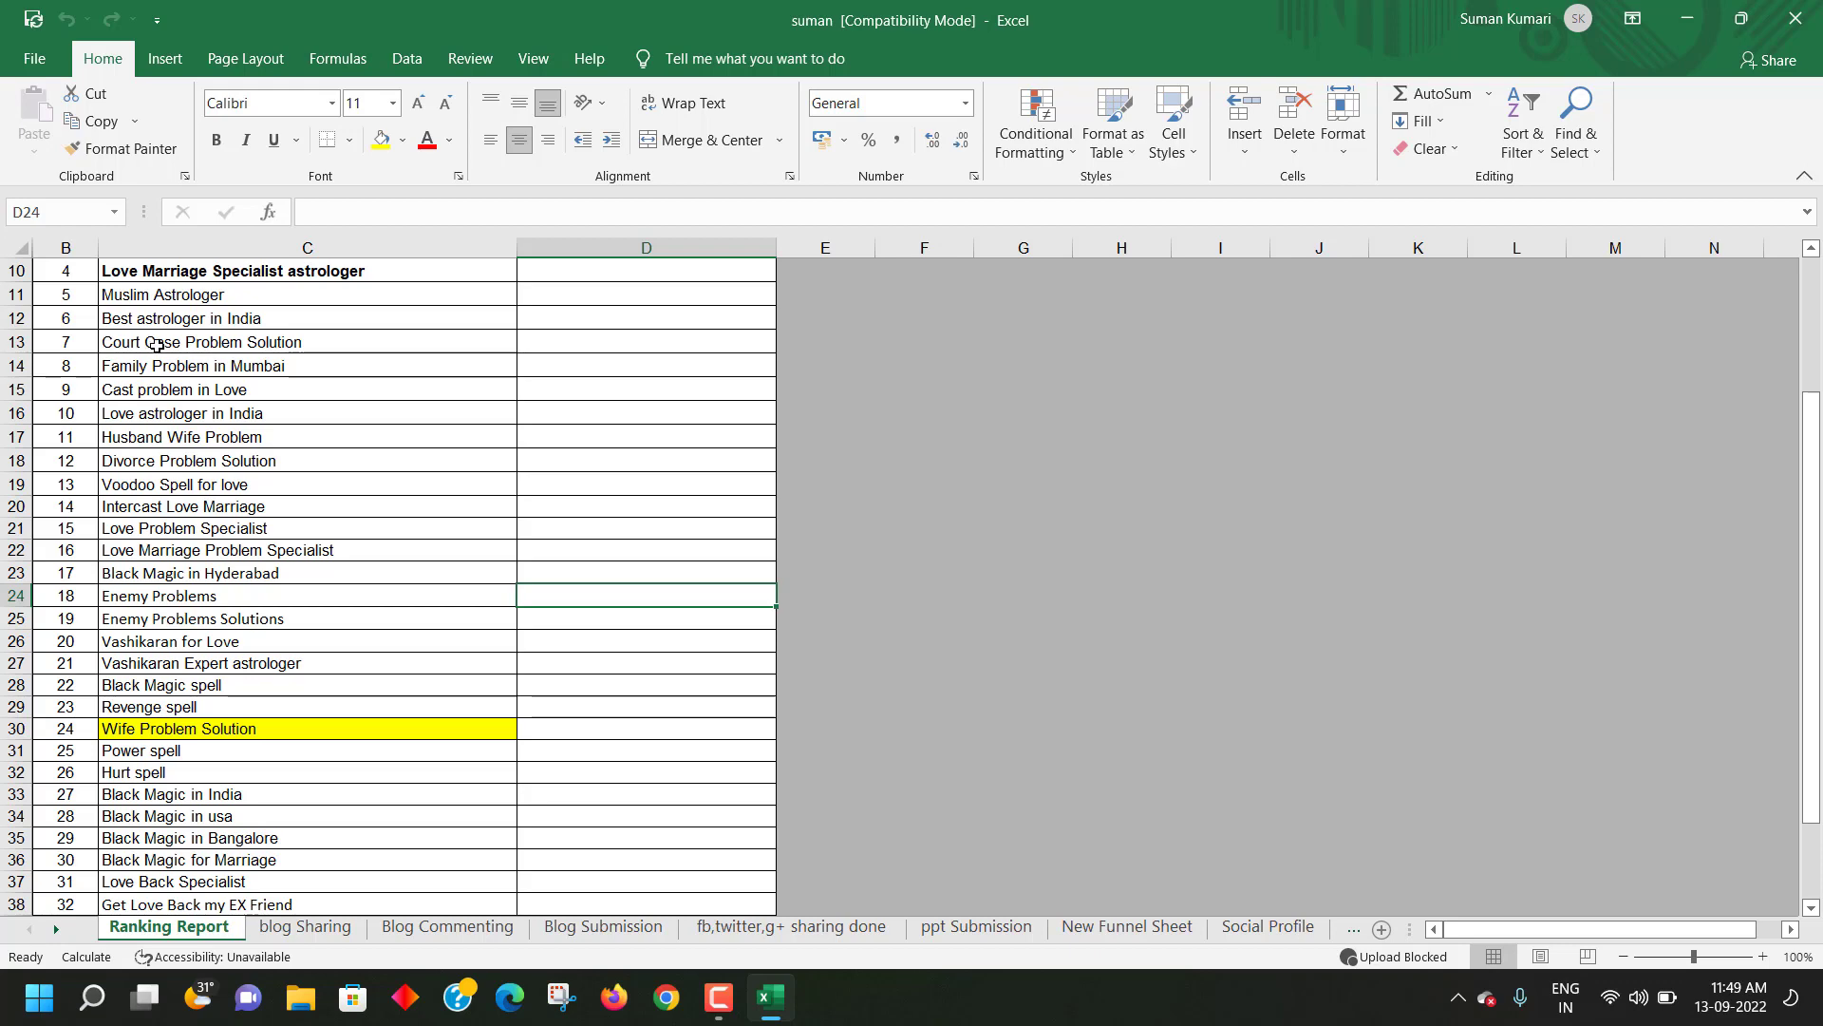
{"action": "scroll", "coordinate": [346, 522], "scroll_direction": "up", "scroll_amount": 3}
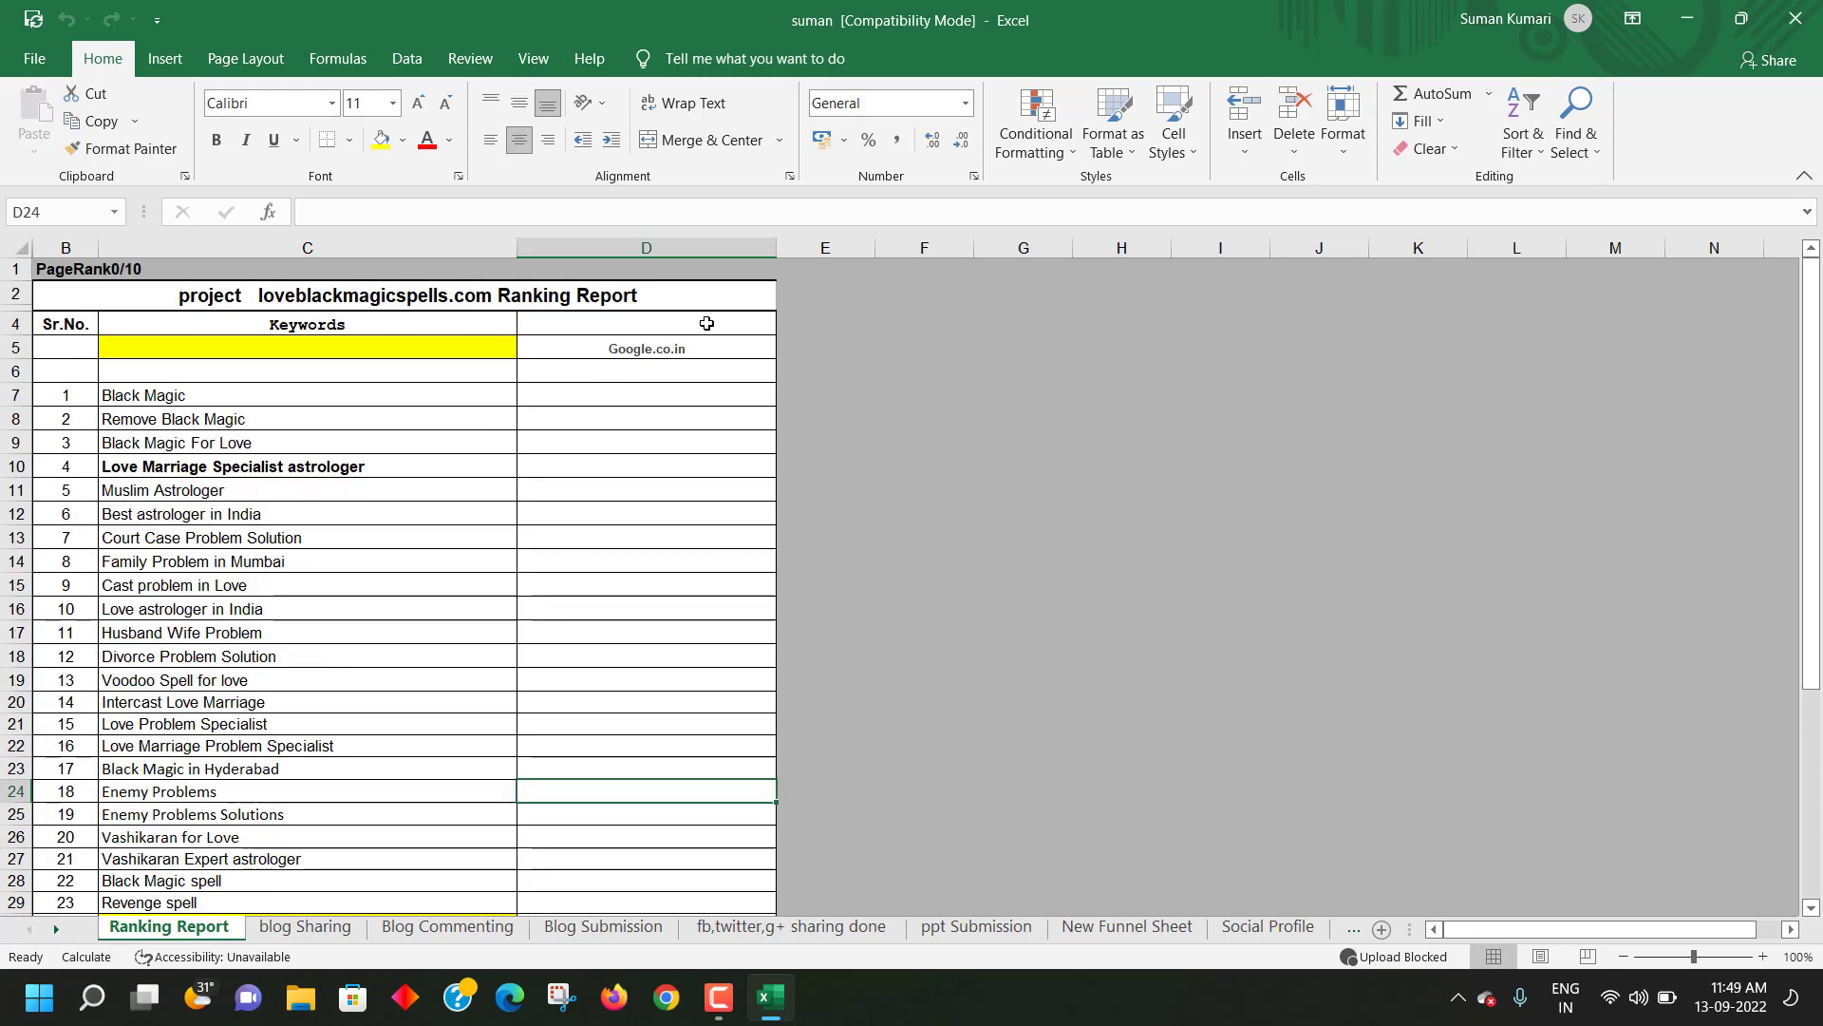
{"action": "left_click", "coordinate": [680, 343]}
{"action": "left_click", "coordinate": [604, 419]}
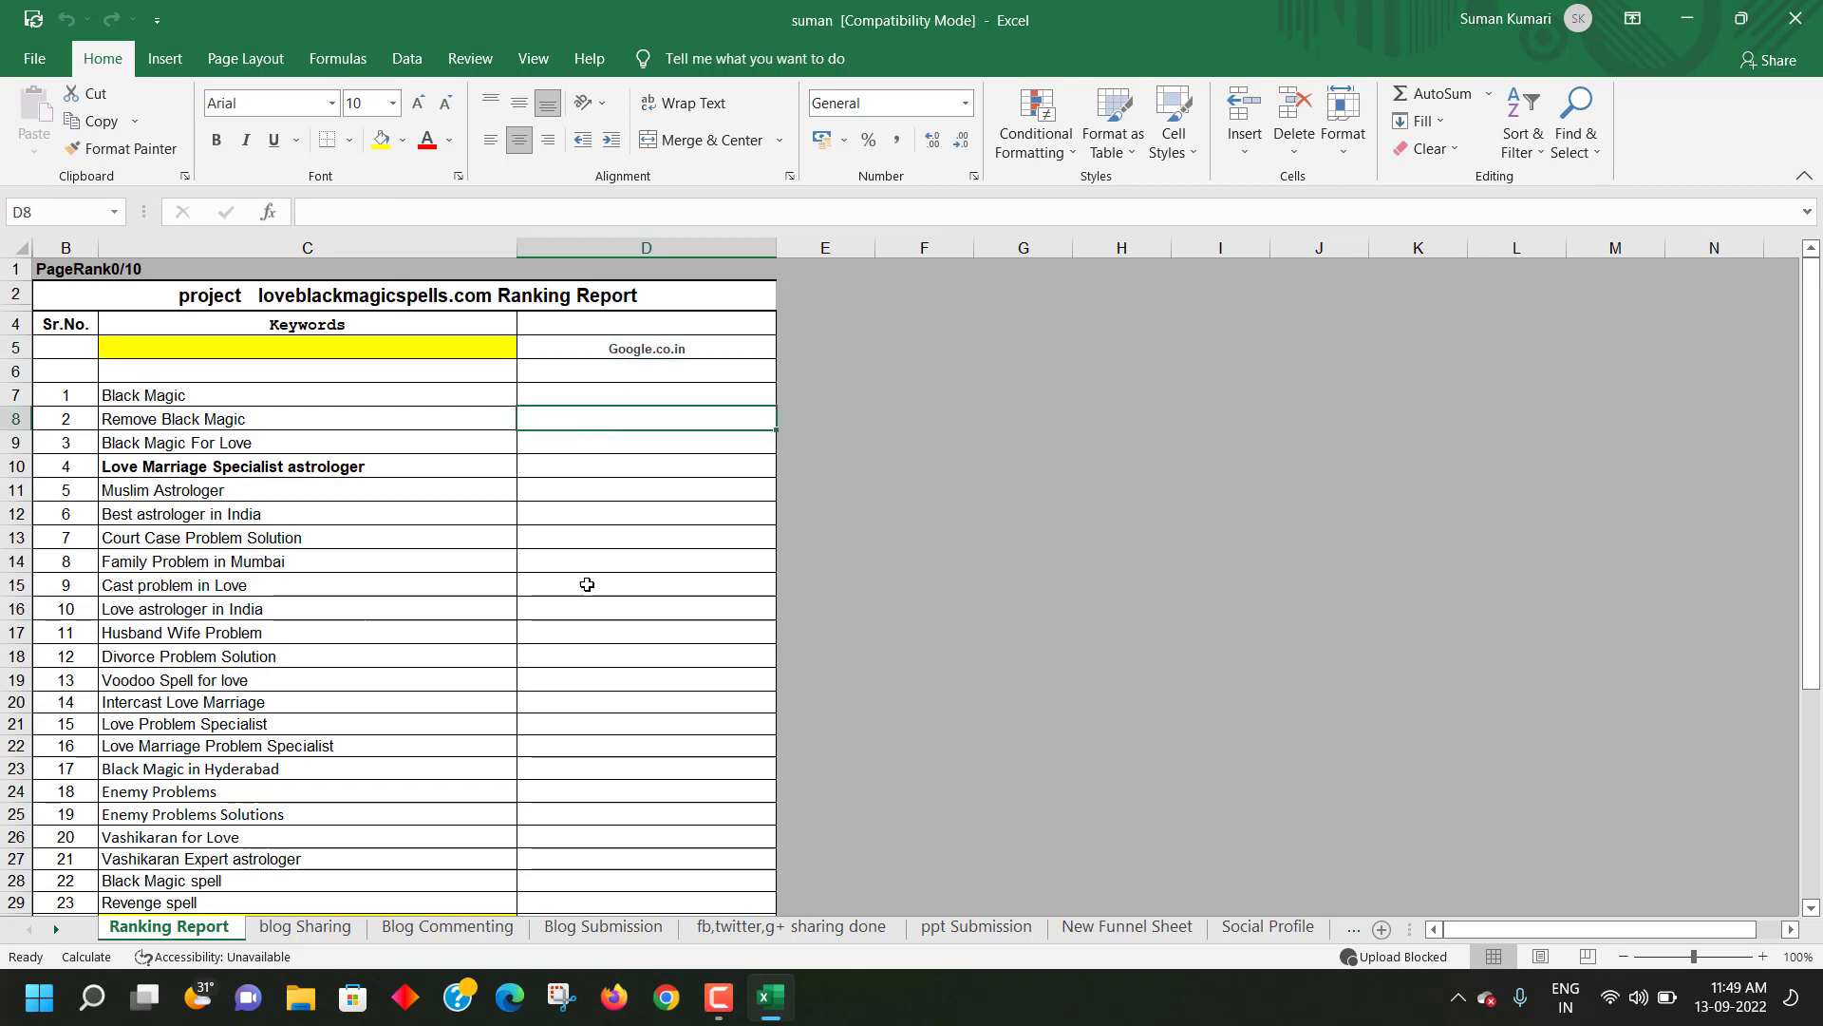
{"action": "left_click", "coordinate": [676, 1005]}
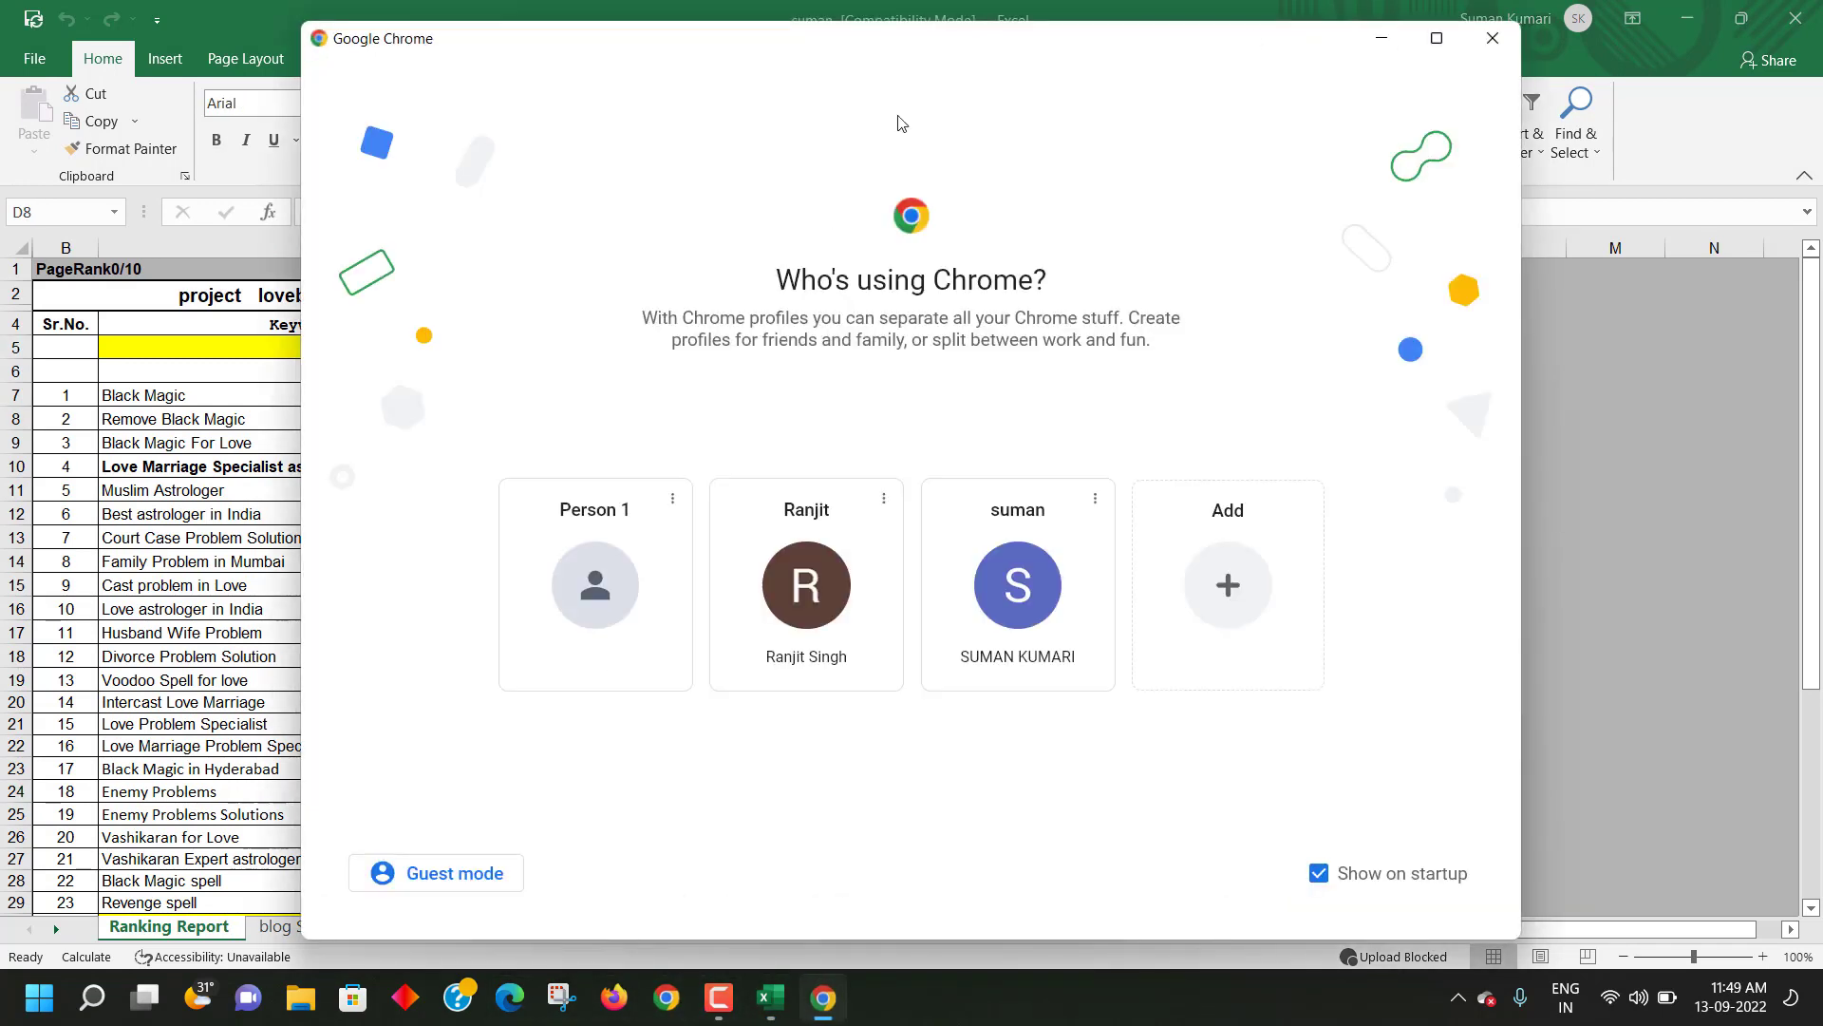
{"action": "left_click", "coordinate": [1007, 588]}
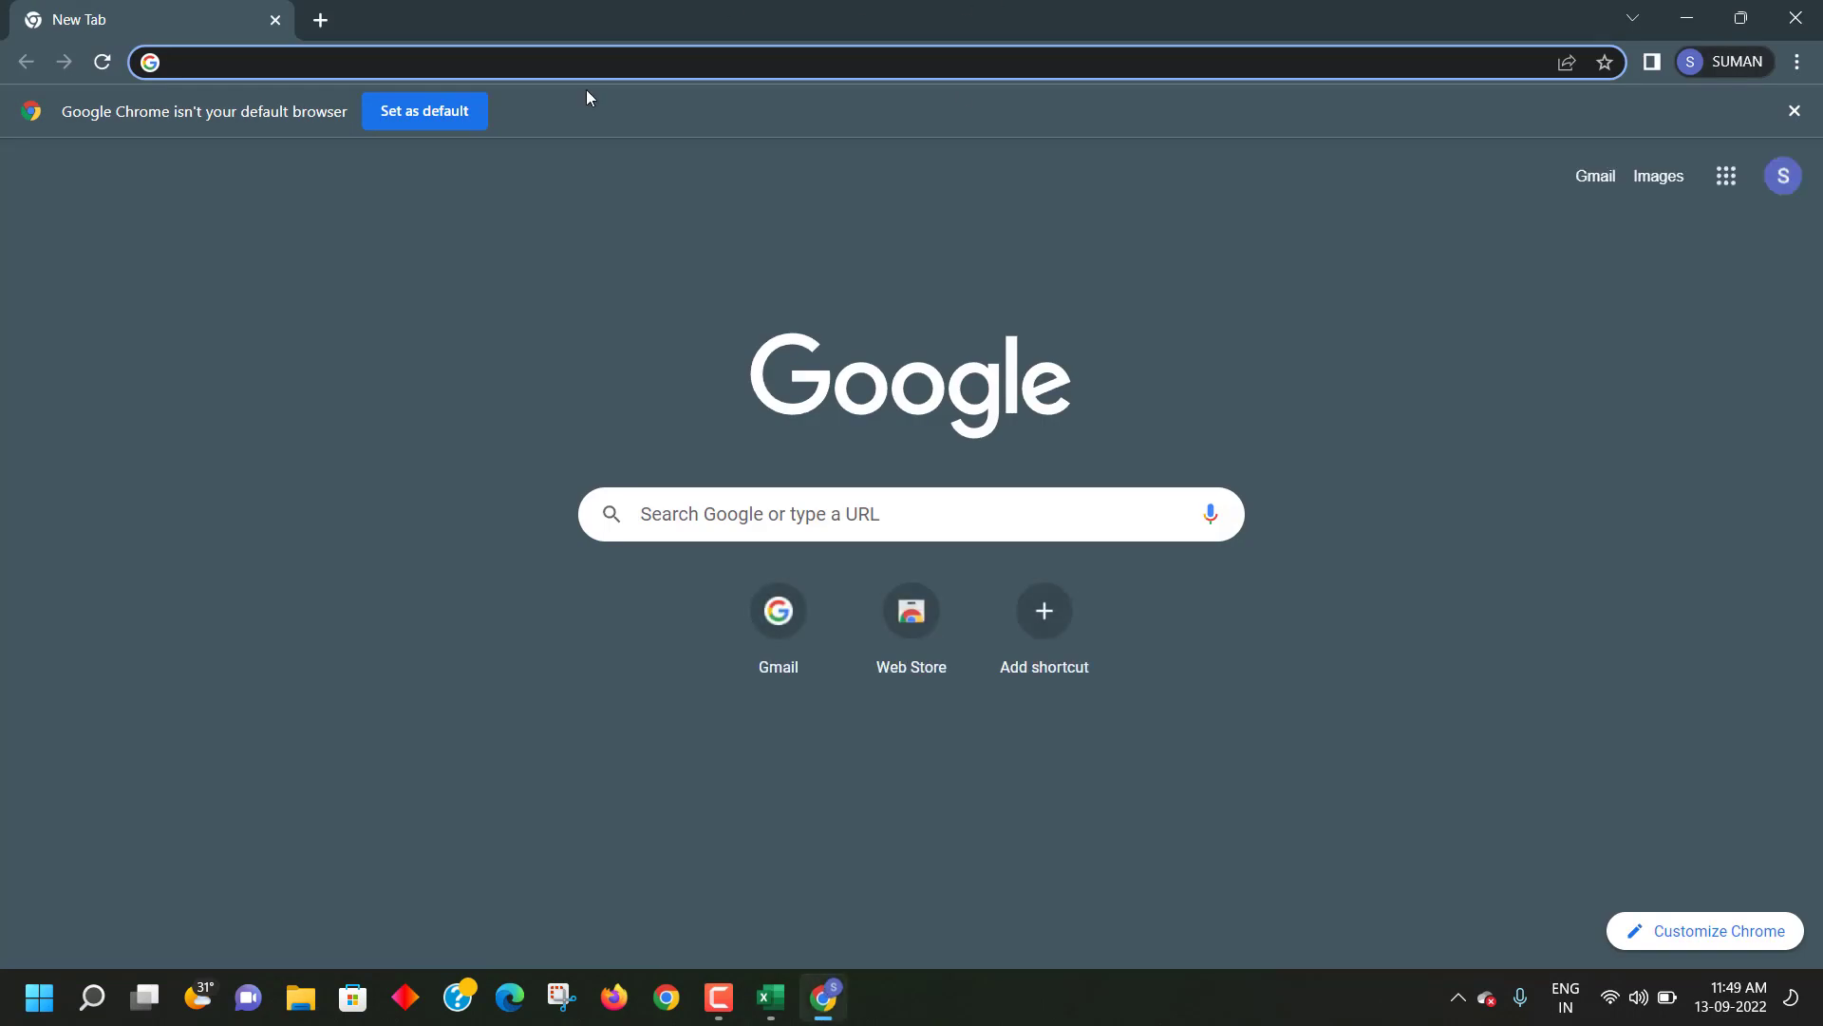
{"action": "left_click", "coordinate": [466, 53]}
{"action": "type", "text": "ww"}
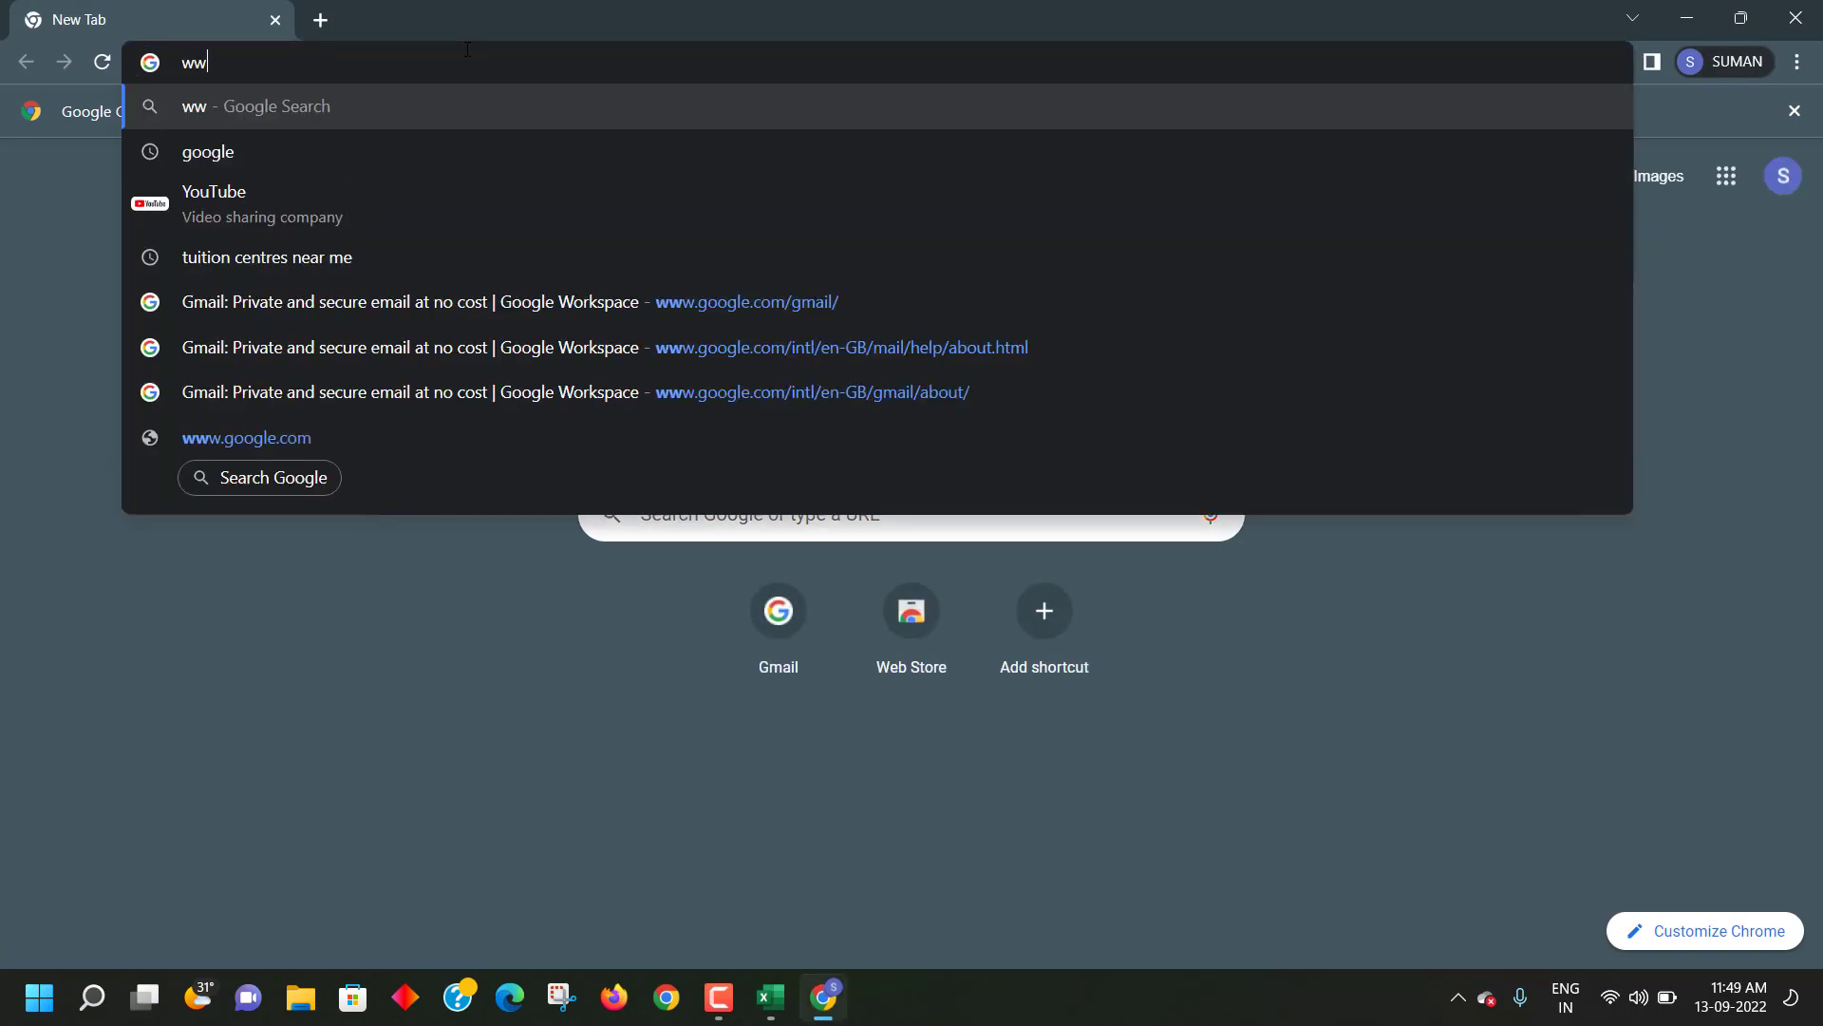
{"action": "type", "text": "w,g"}
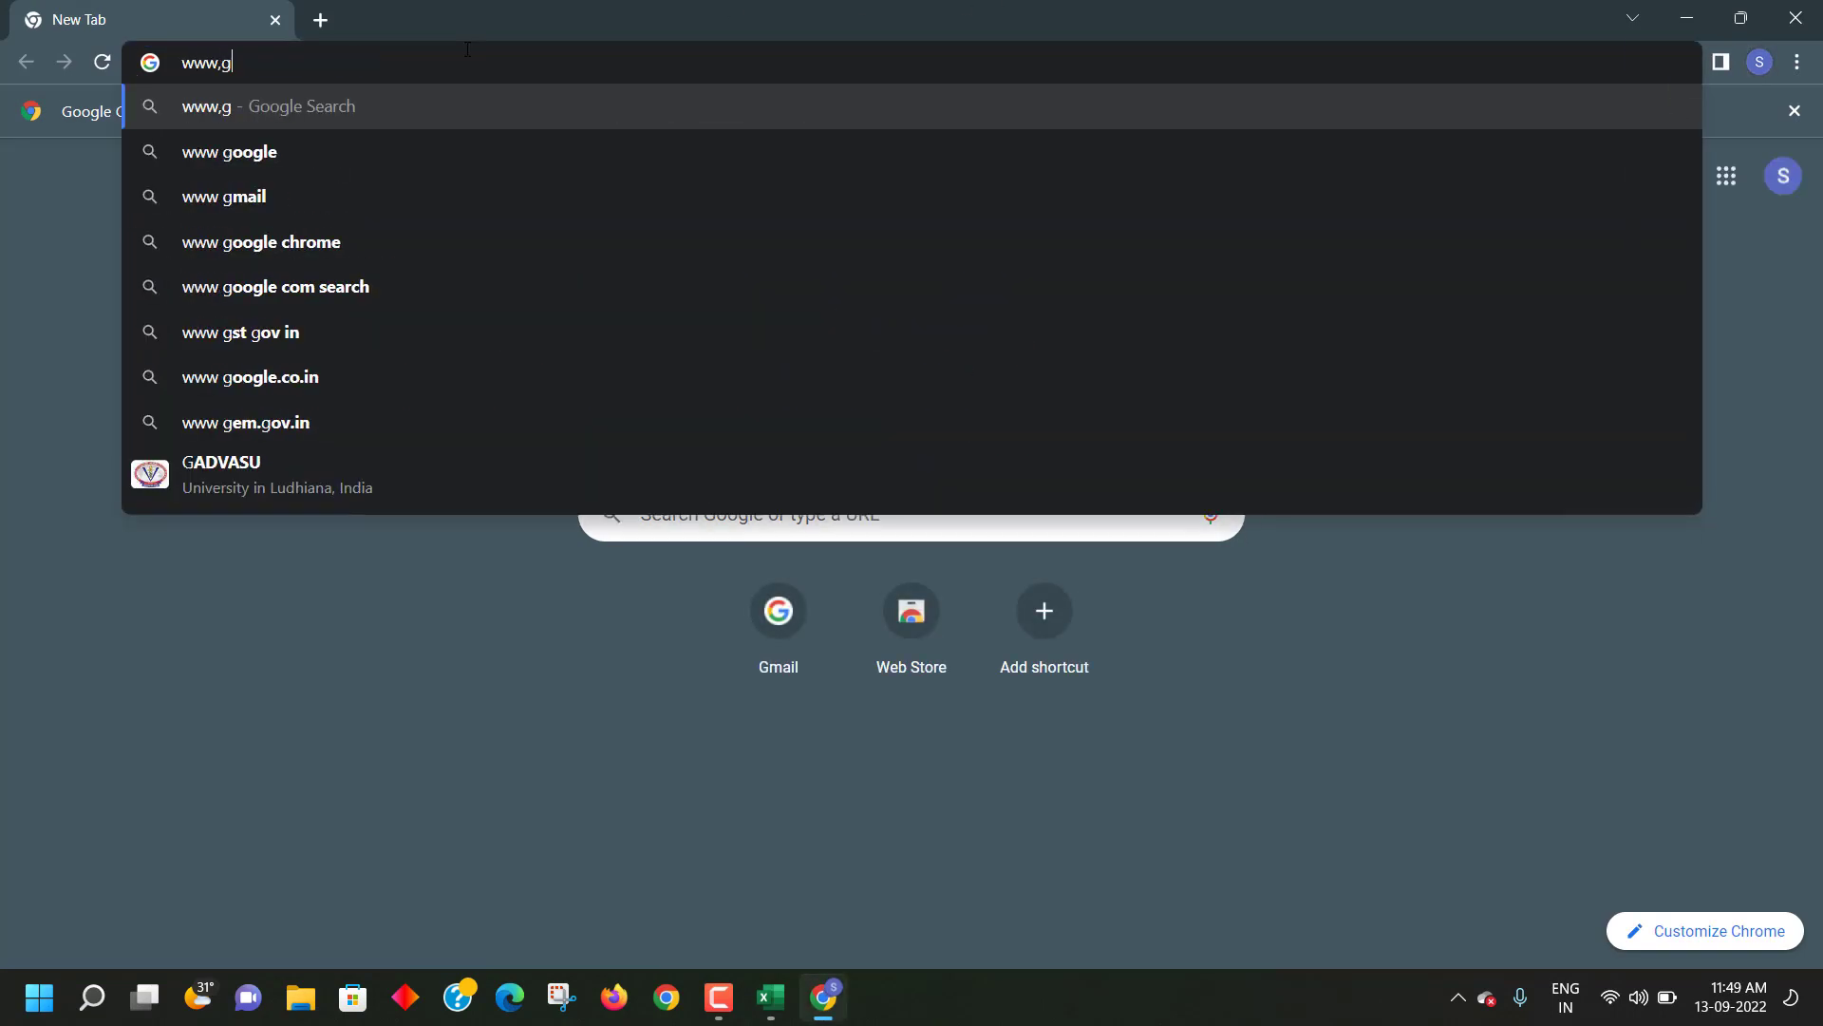
{"action": "type", "text": "oogle."}
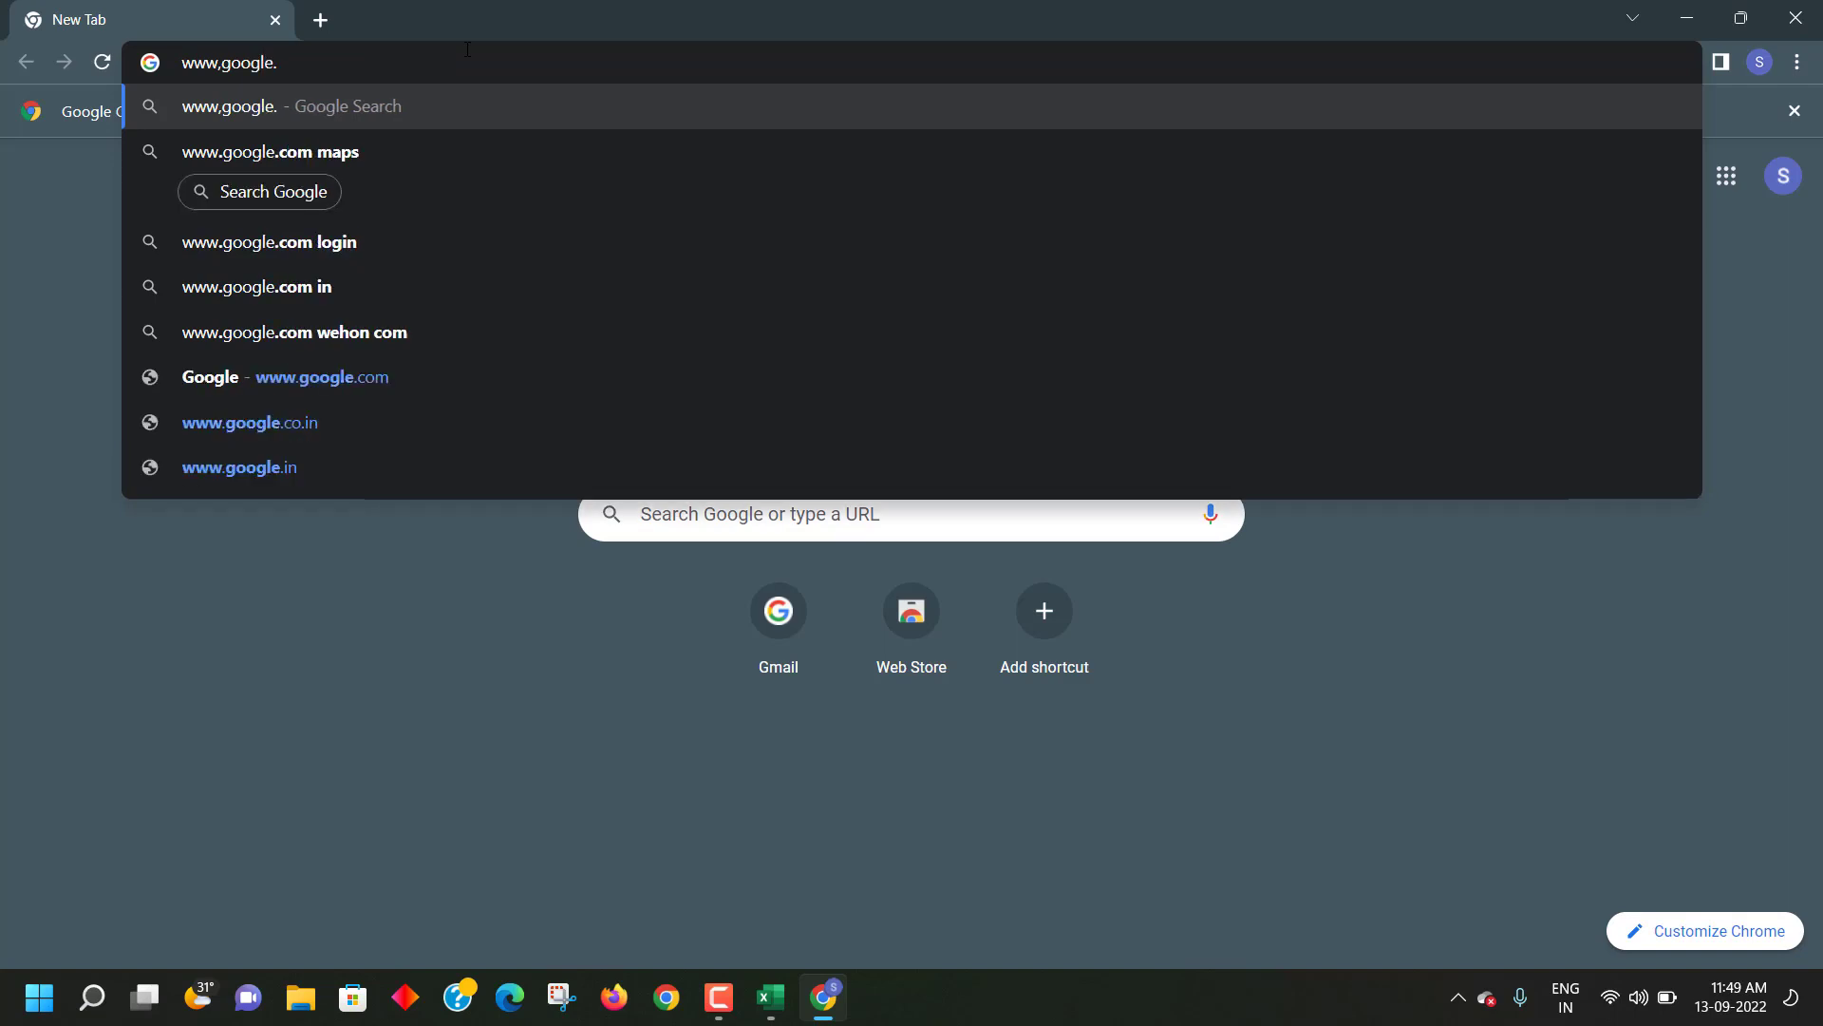
{"action": "key", "text": "BackSpace"}
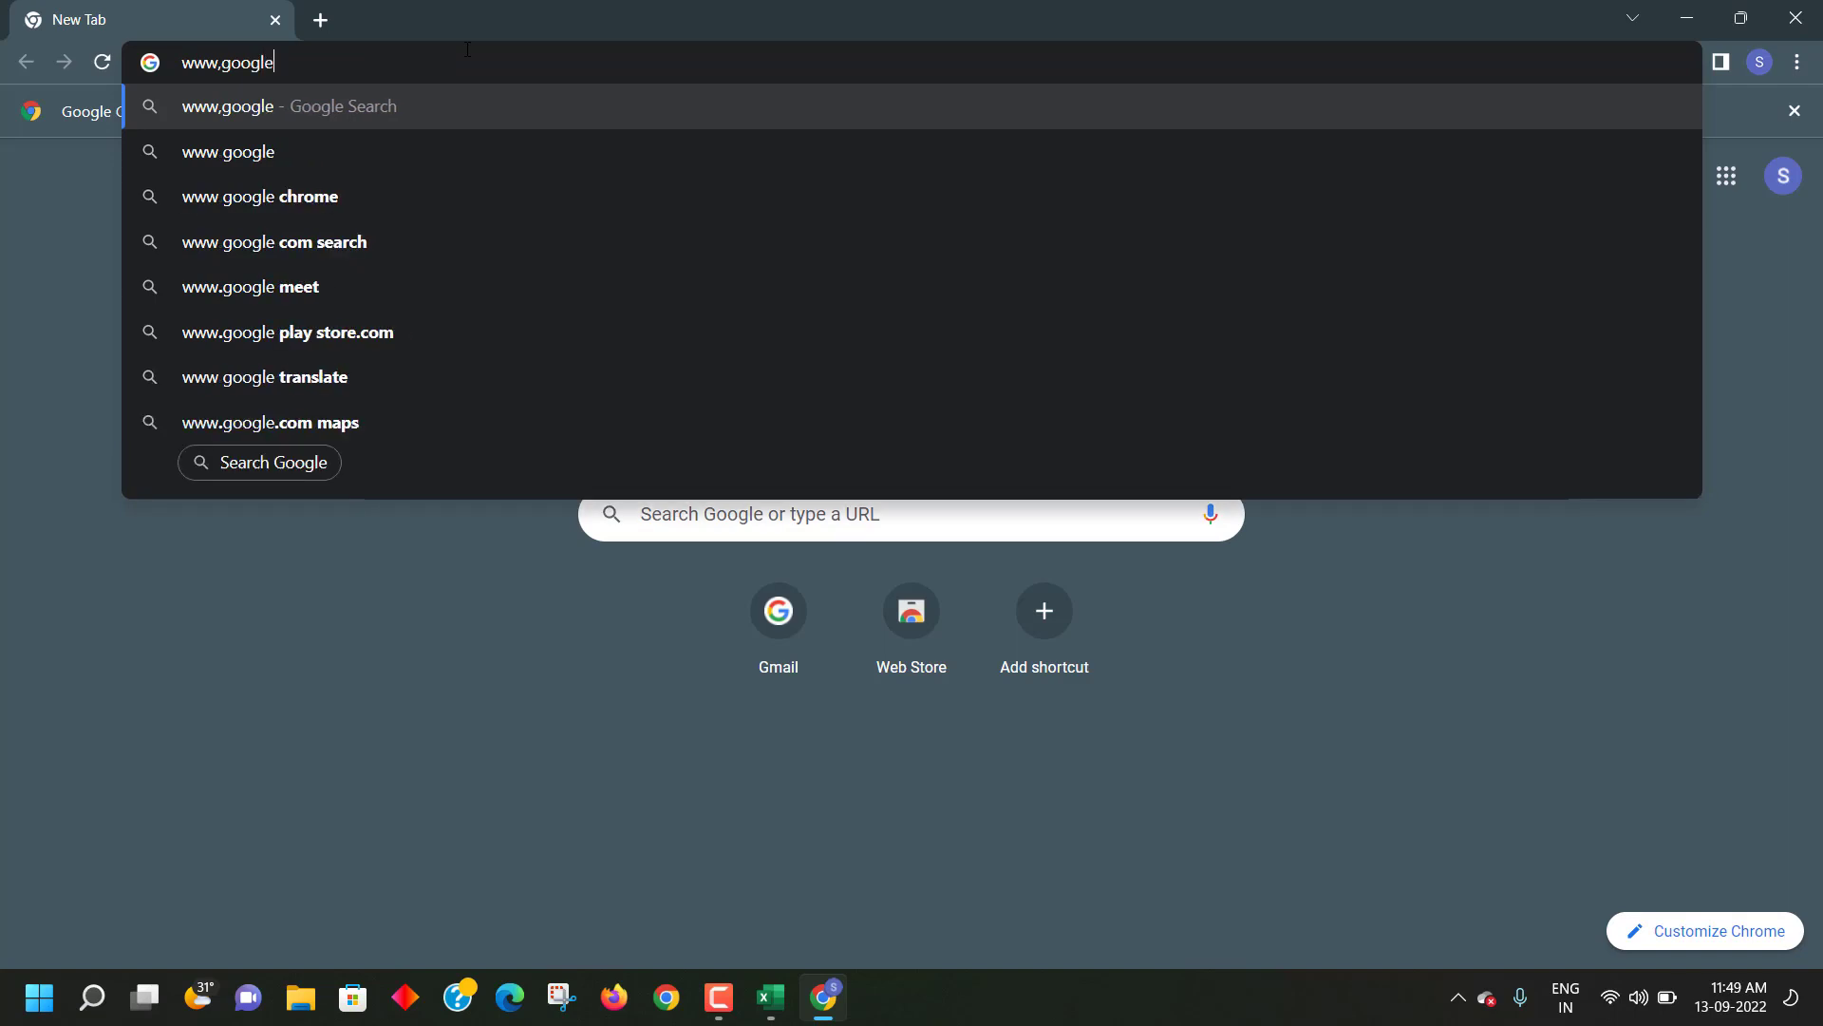
{"action": "type", "text": ".co"}
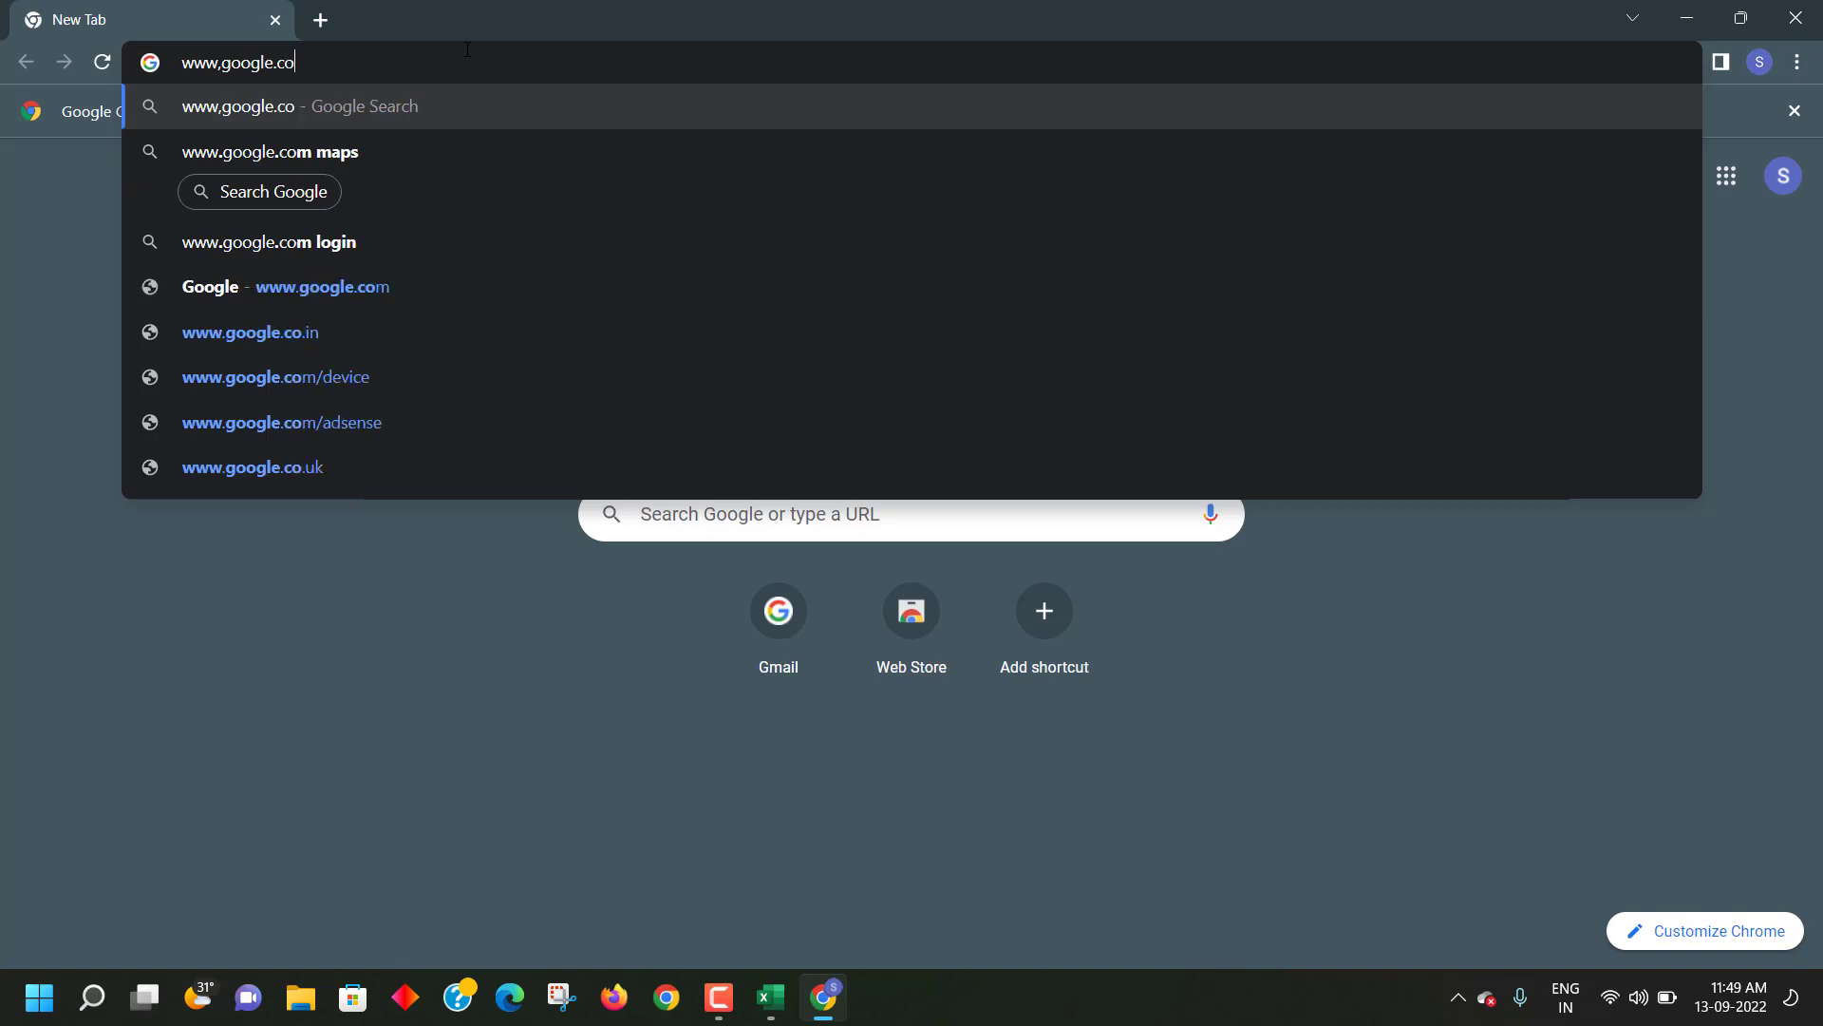
{"action": "type", "text": ".in"}
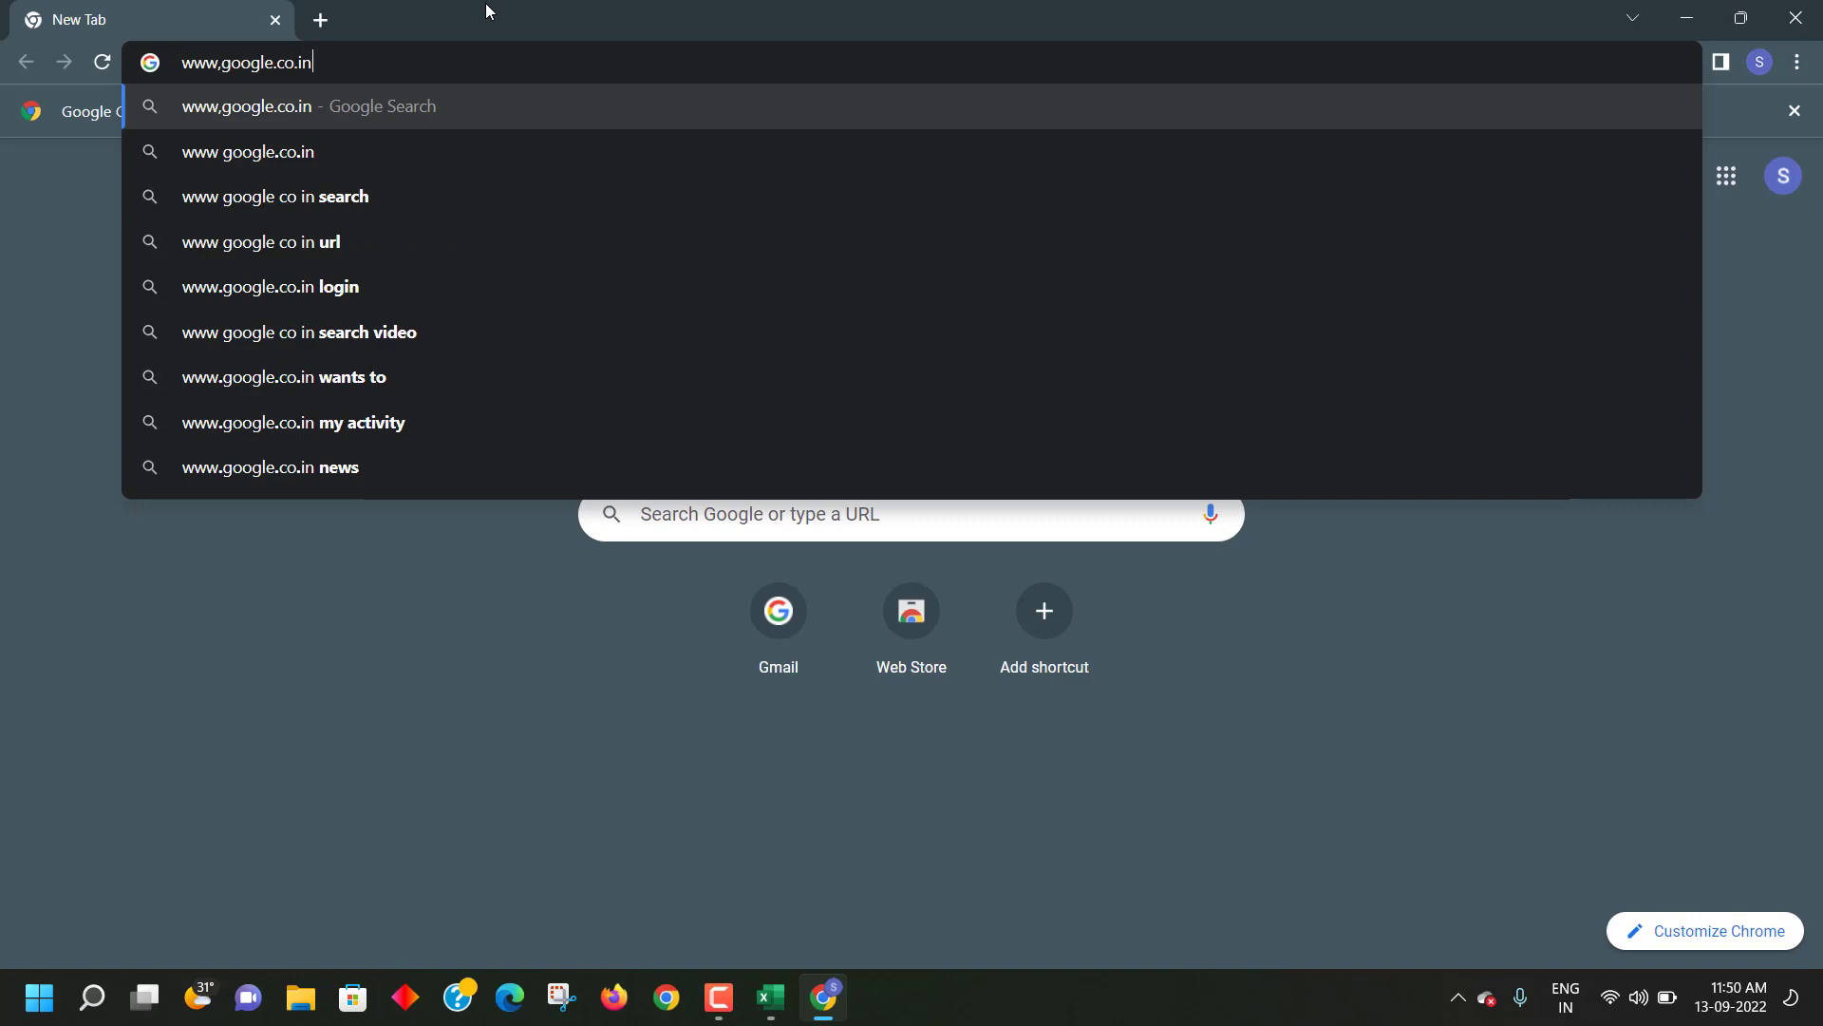
{"action": "key", "text": "Return"}
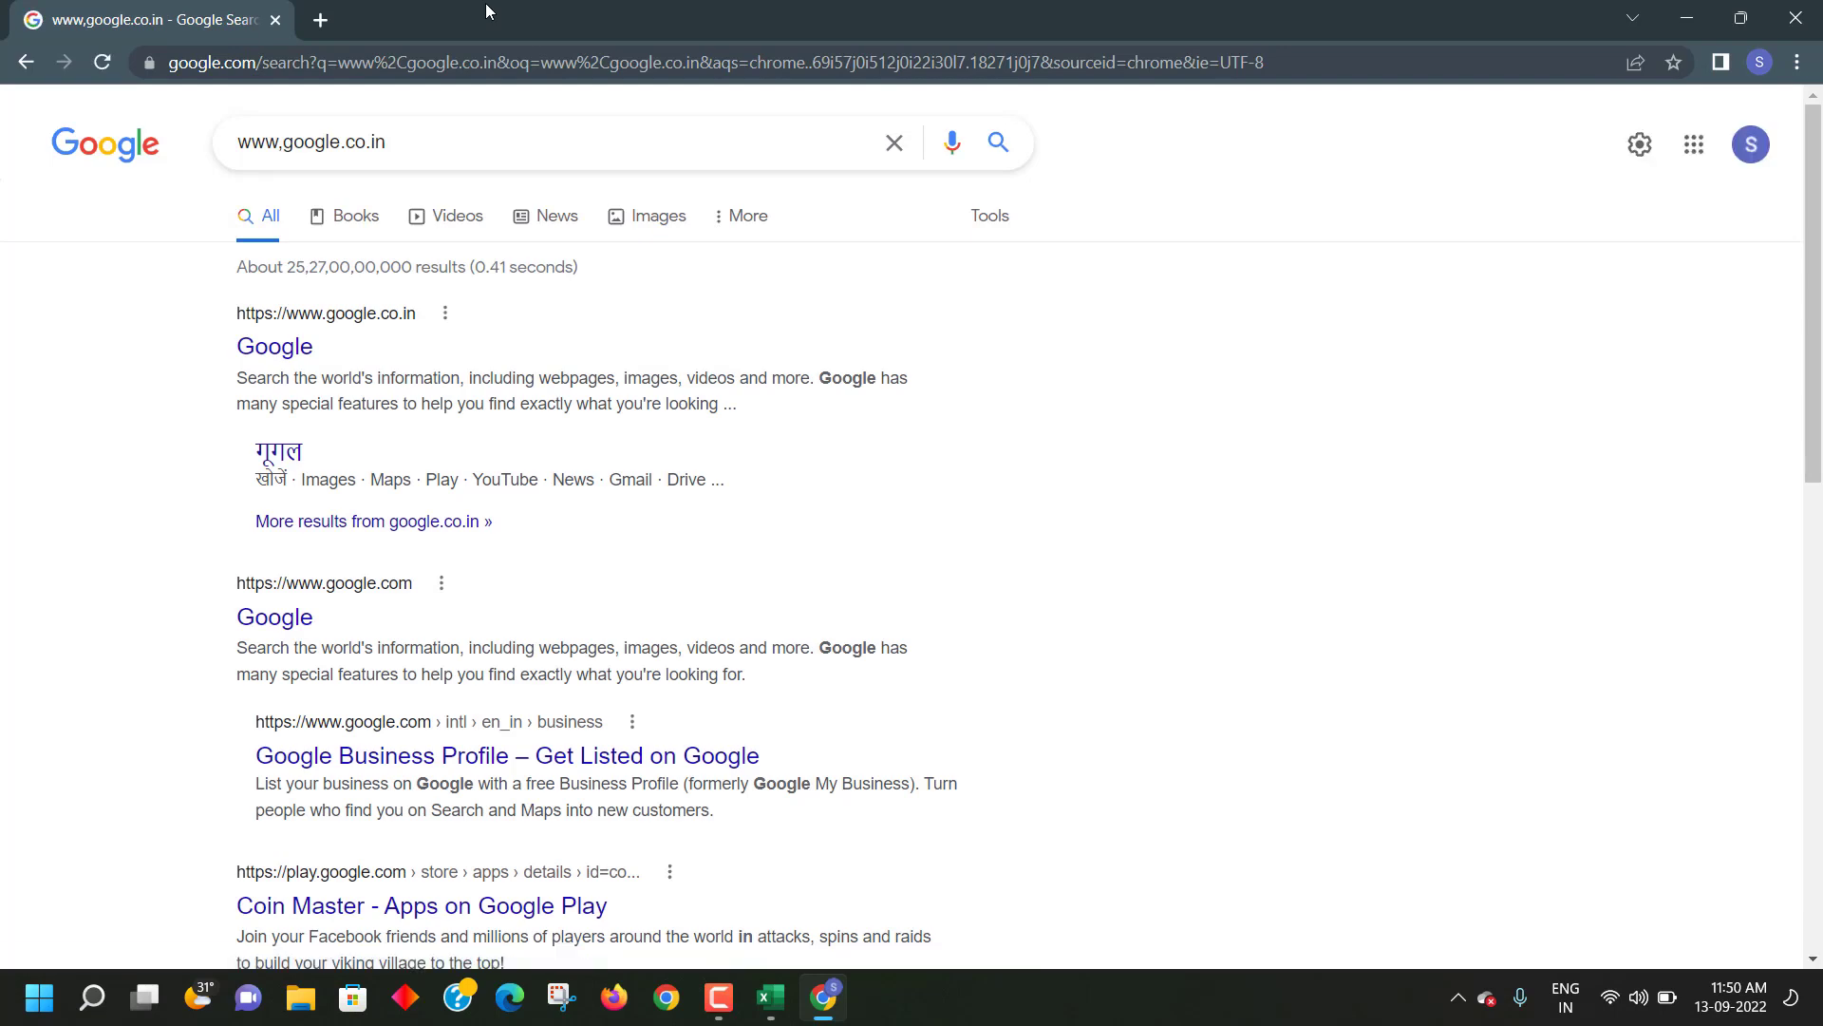
- Open the google.co.in homepage in a new tab, dismiss the security prompt, then return to Excel
{"action": "right_click", "coordinate": [303, 352]}
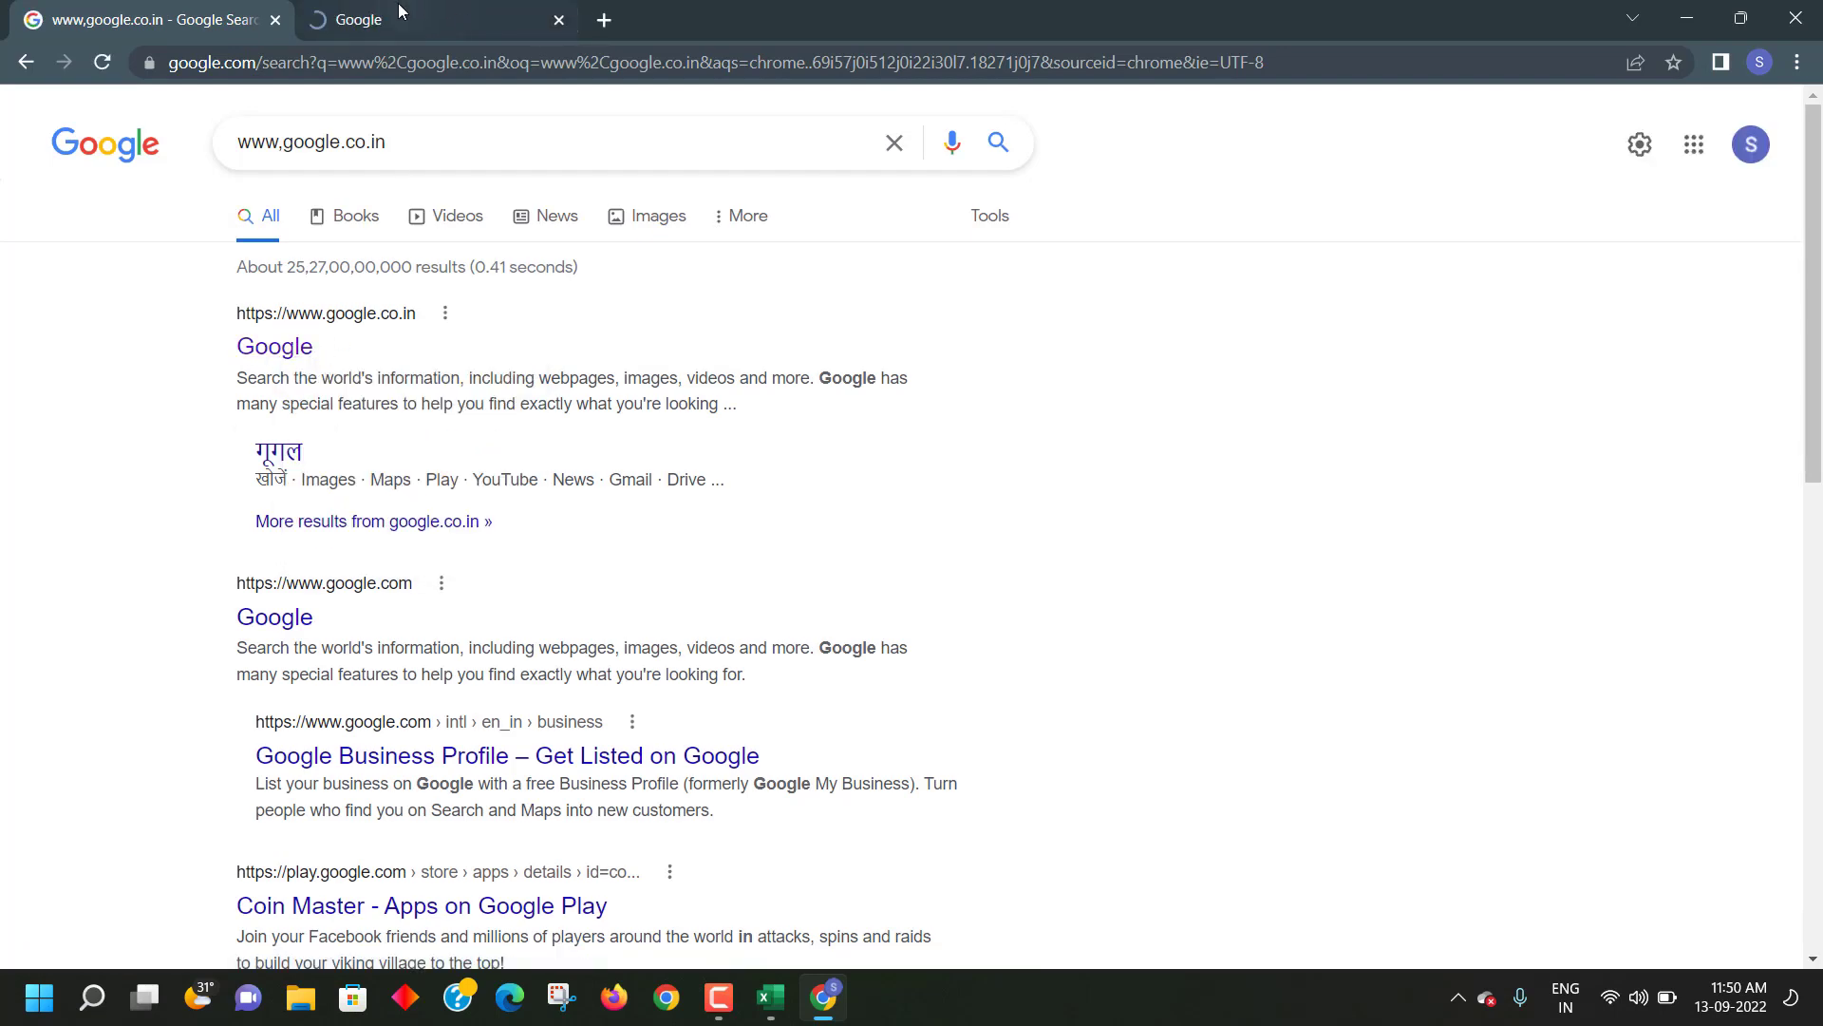
{"action": "left_click", "coordinate": [397, 15]}
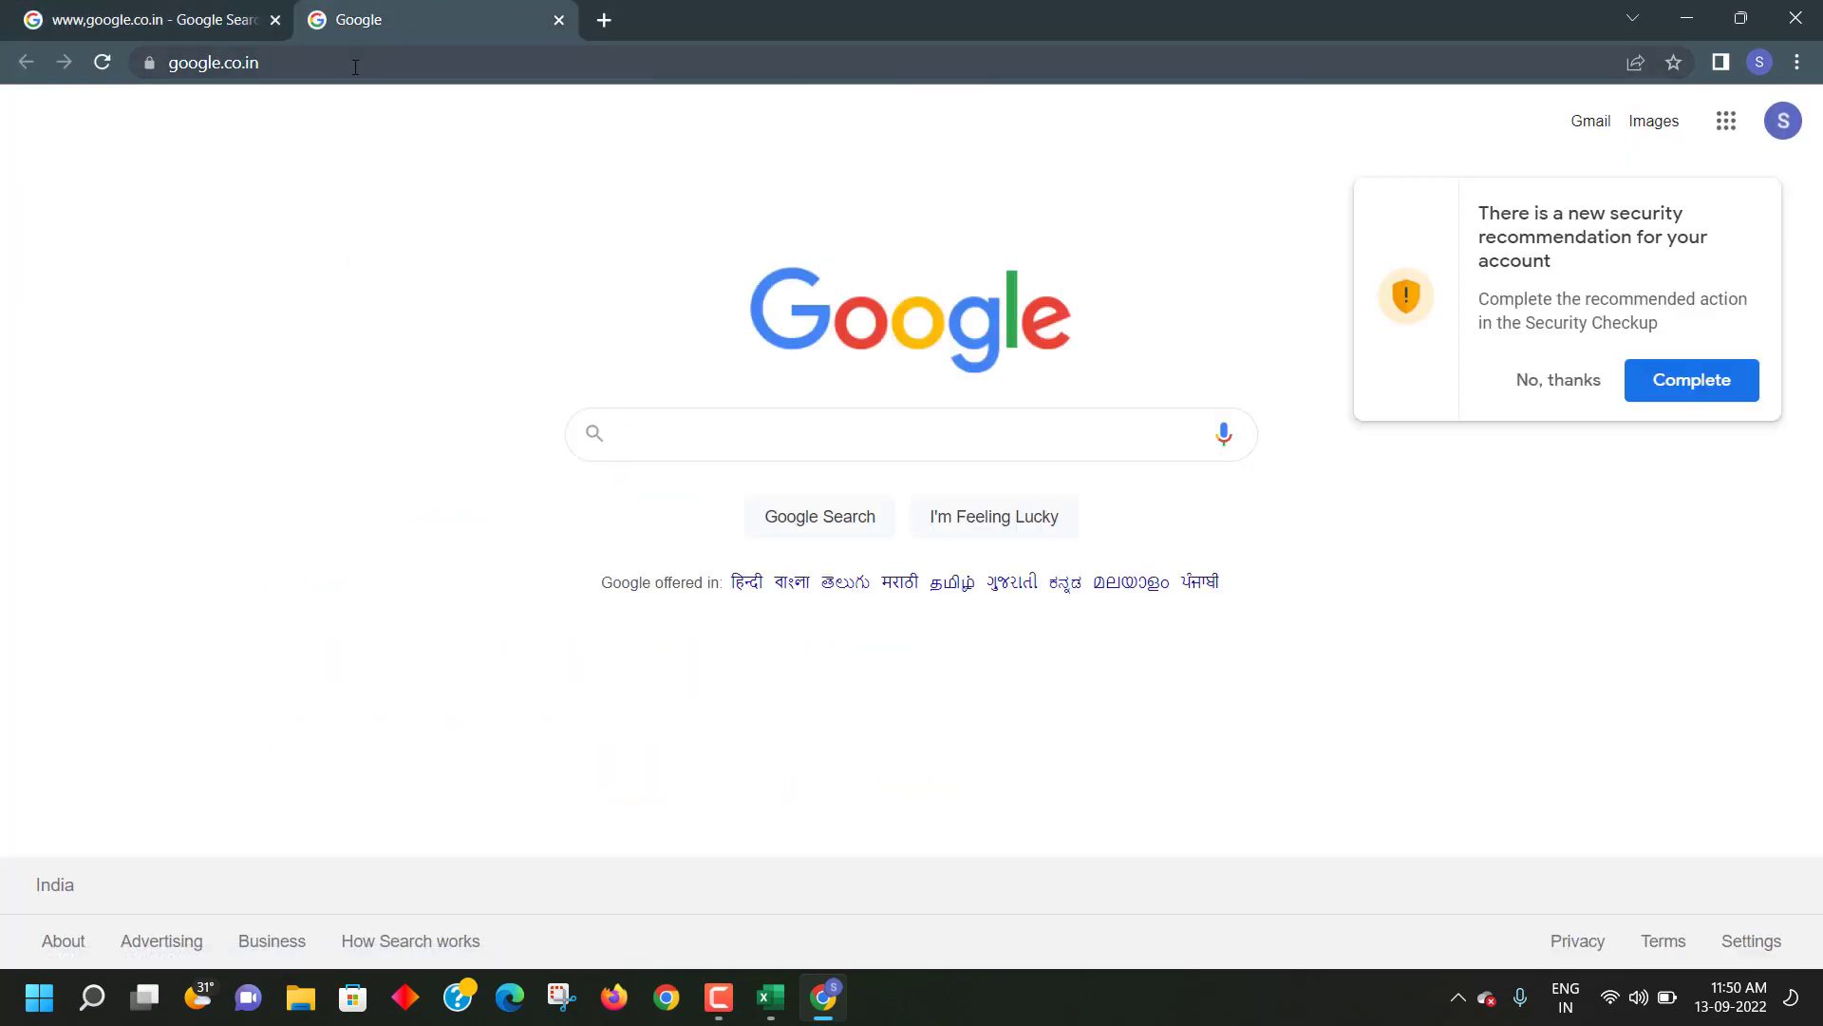
{"action": "left_click", "coordinate": [683, 419]}
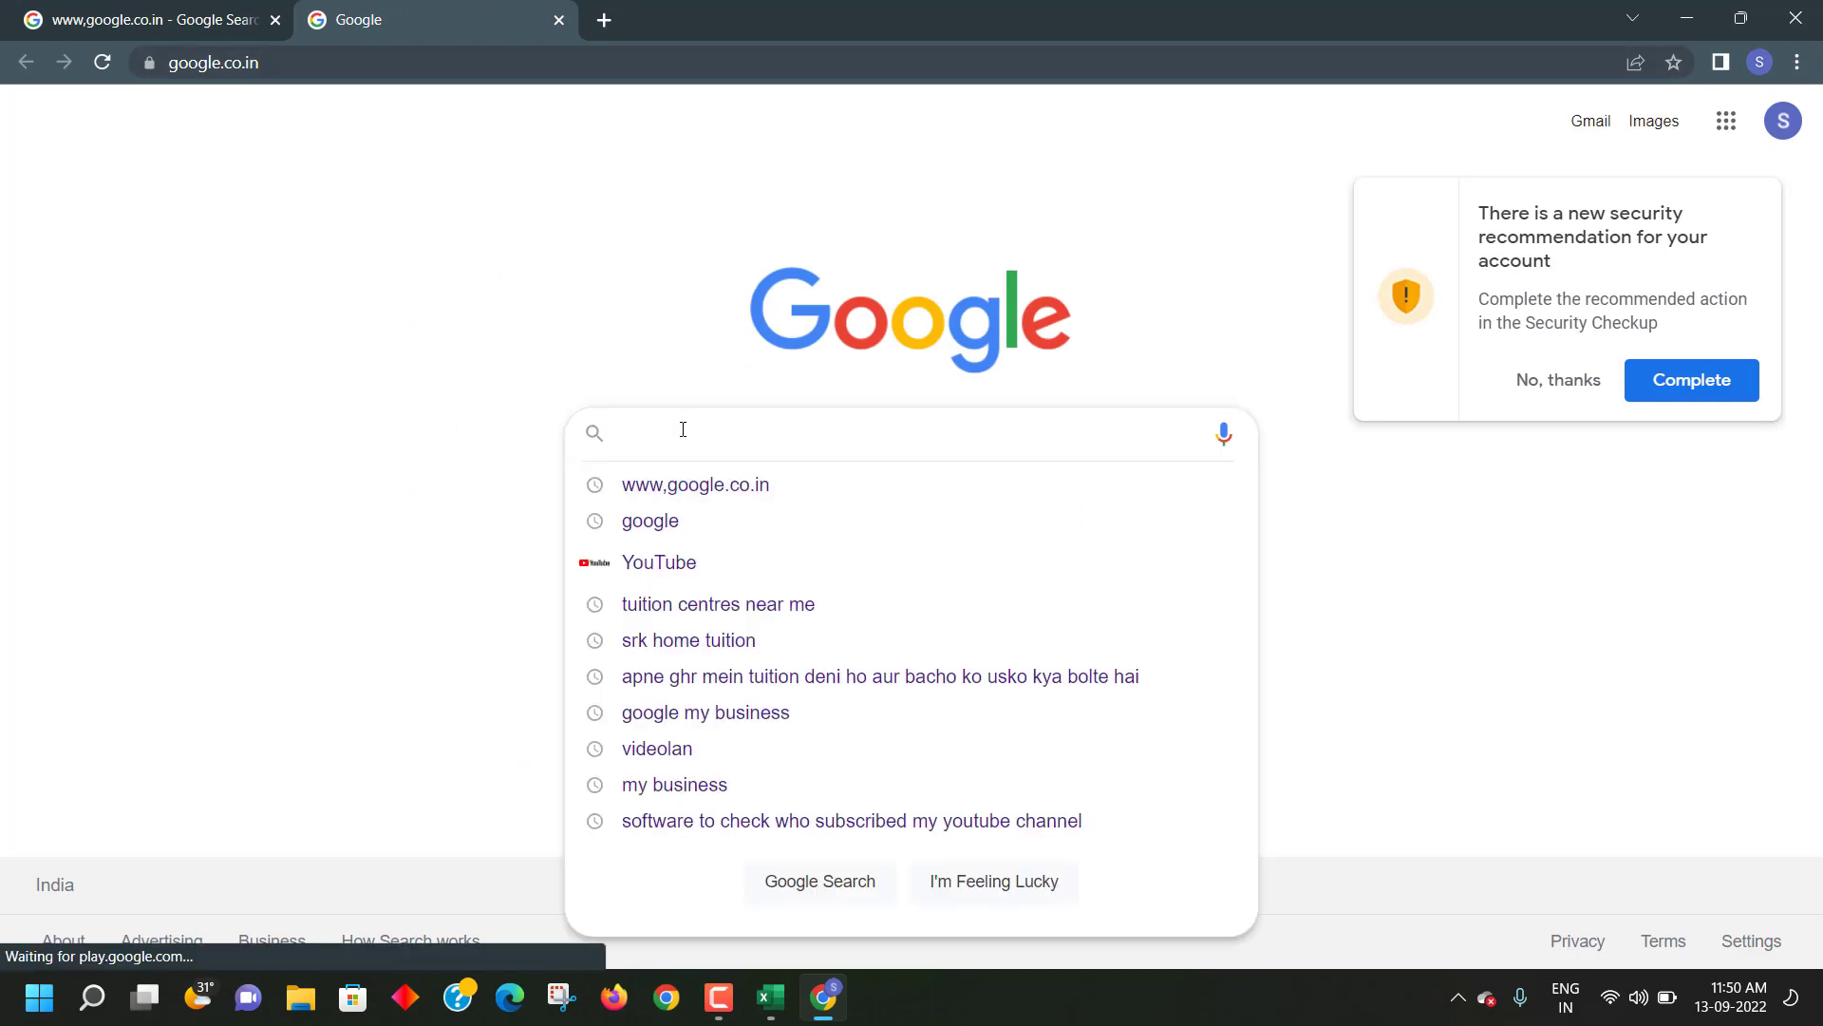
{"action": "left_click", "coordinate": [1555, 380]}
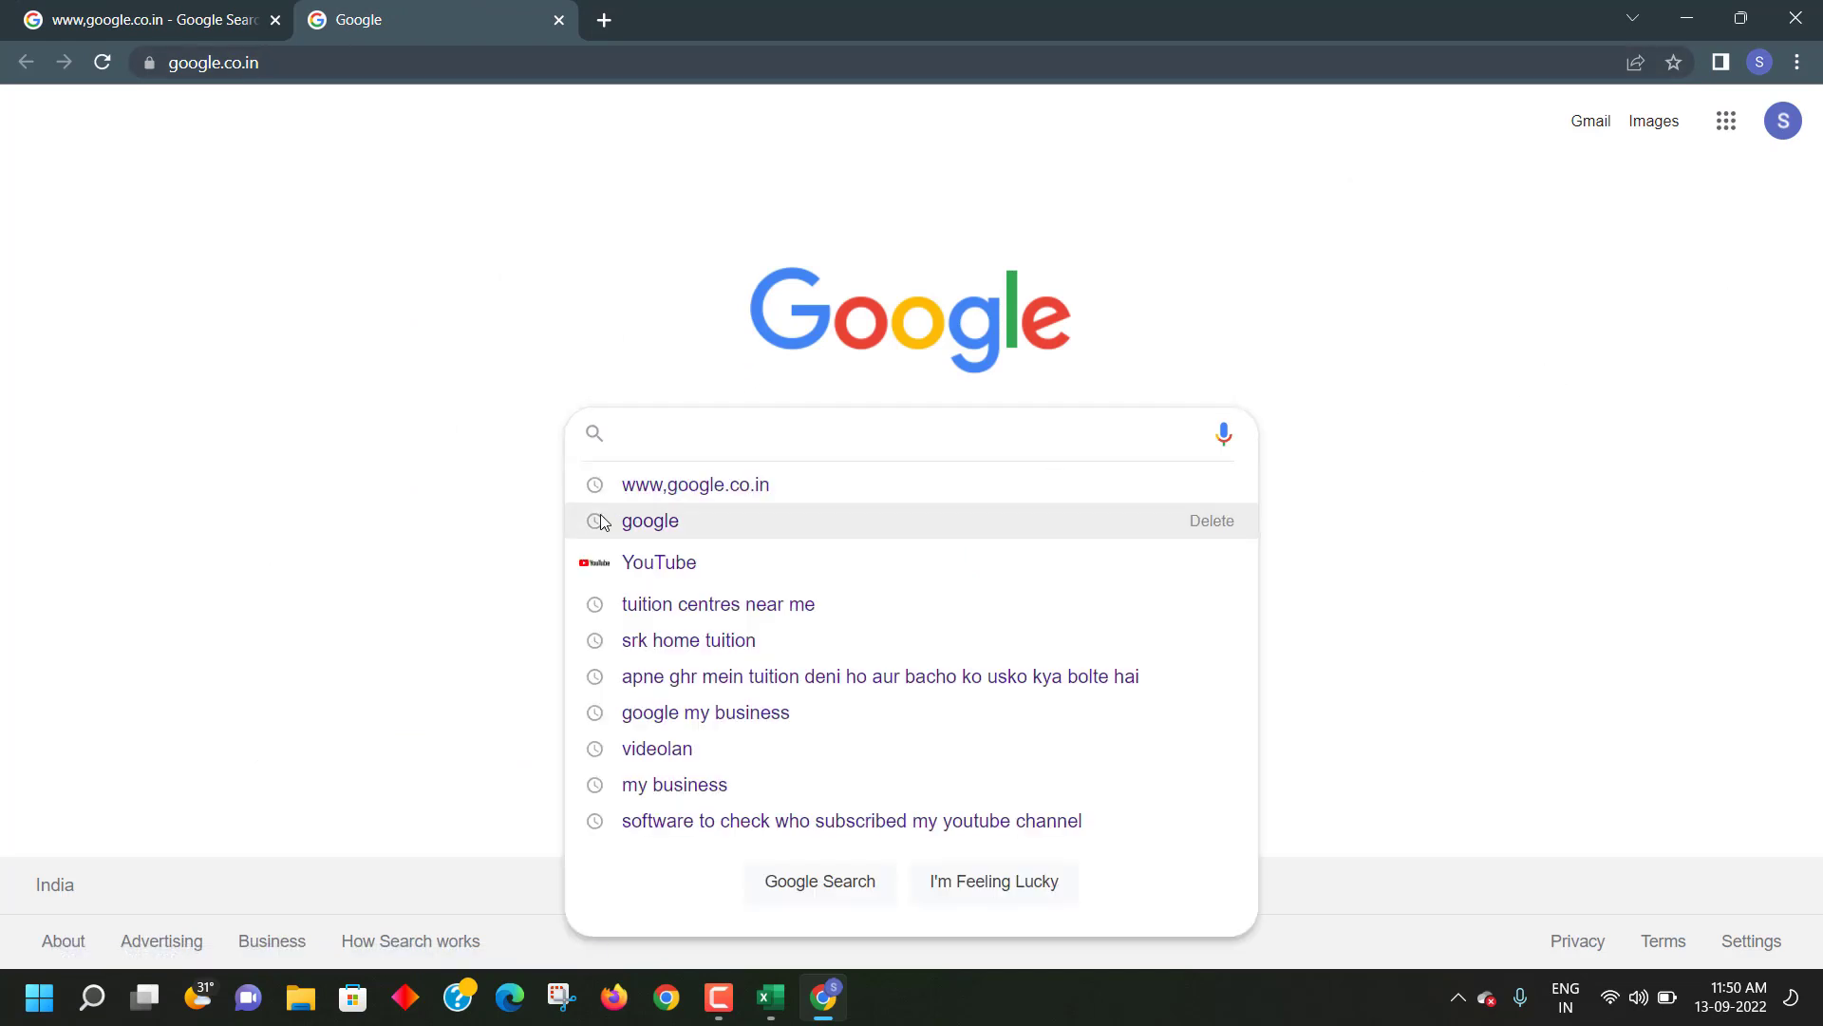
{"action": "left_click", "coordinate": [770, 997]}
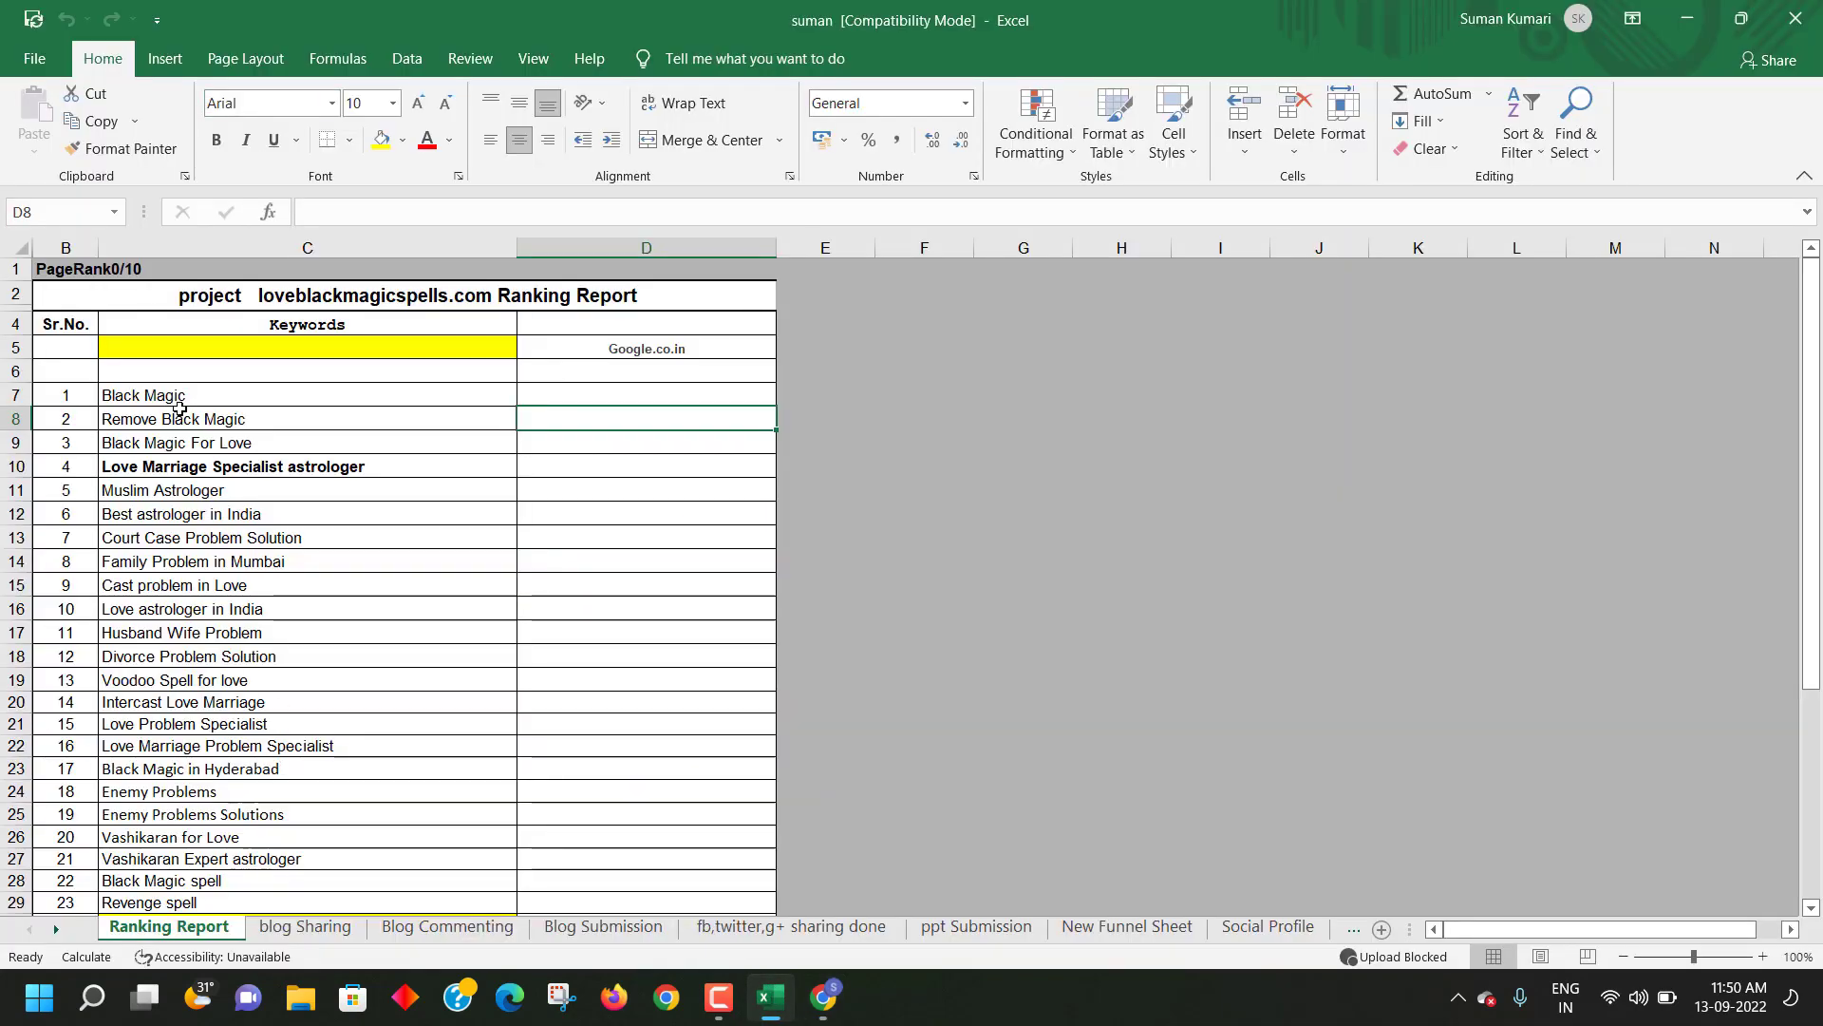
- Copy 'Black Magic' from cell C7, search it on Google, and scan the results
{"action": "left_click", "coordinate": [167, 394]}
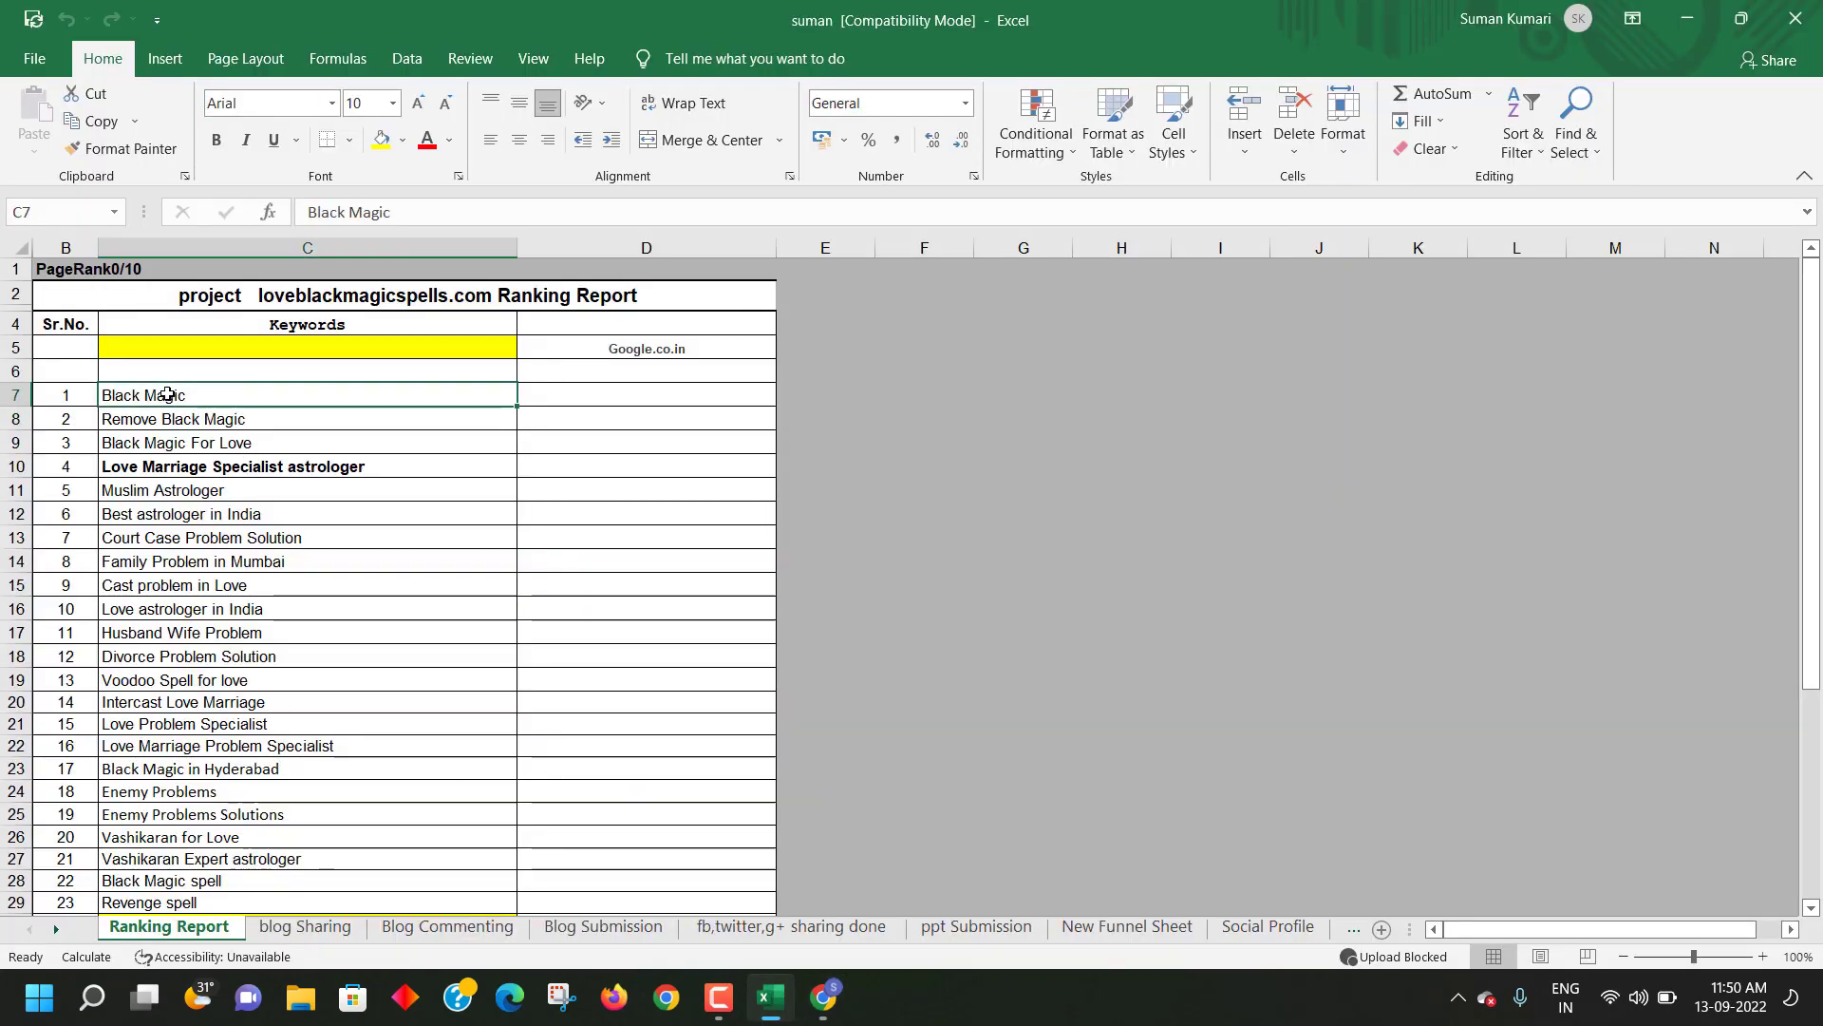
{"action": "key", "text": "ctrl+c"}
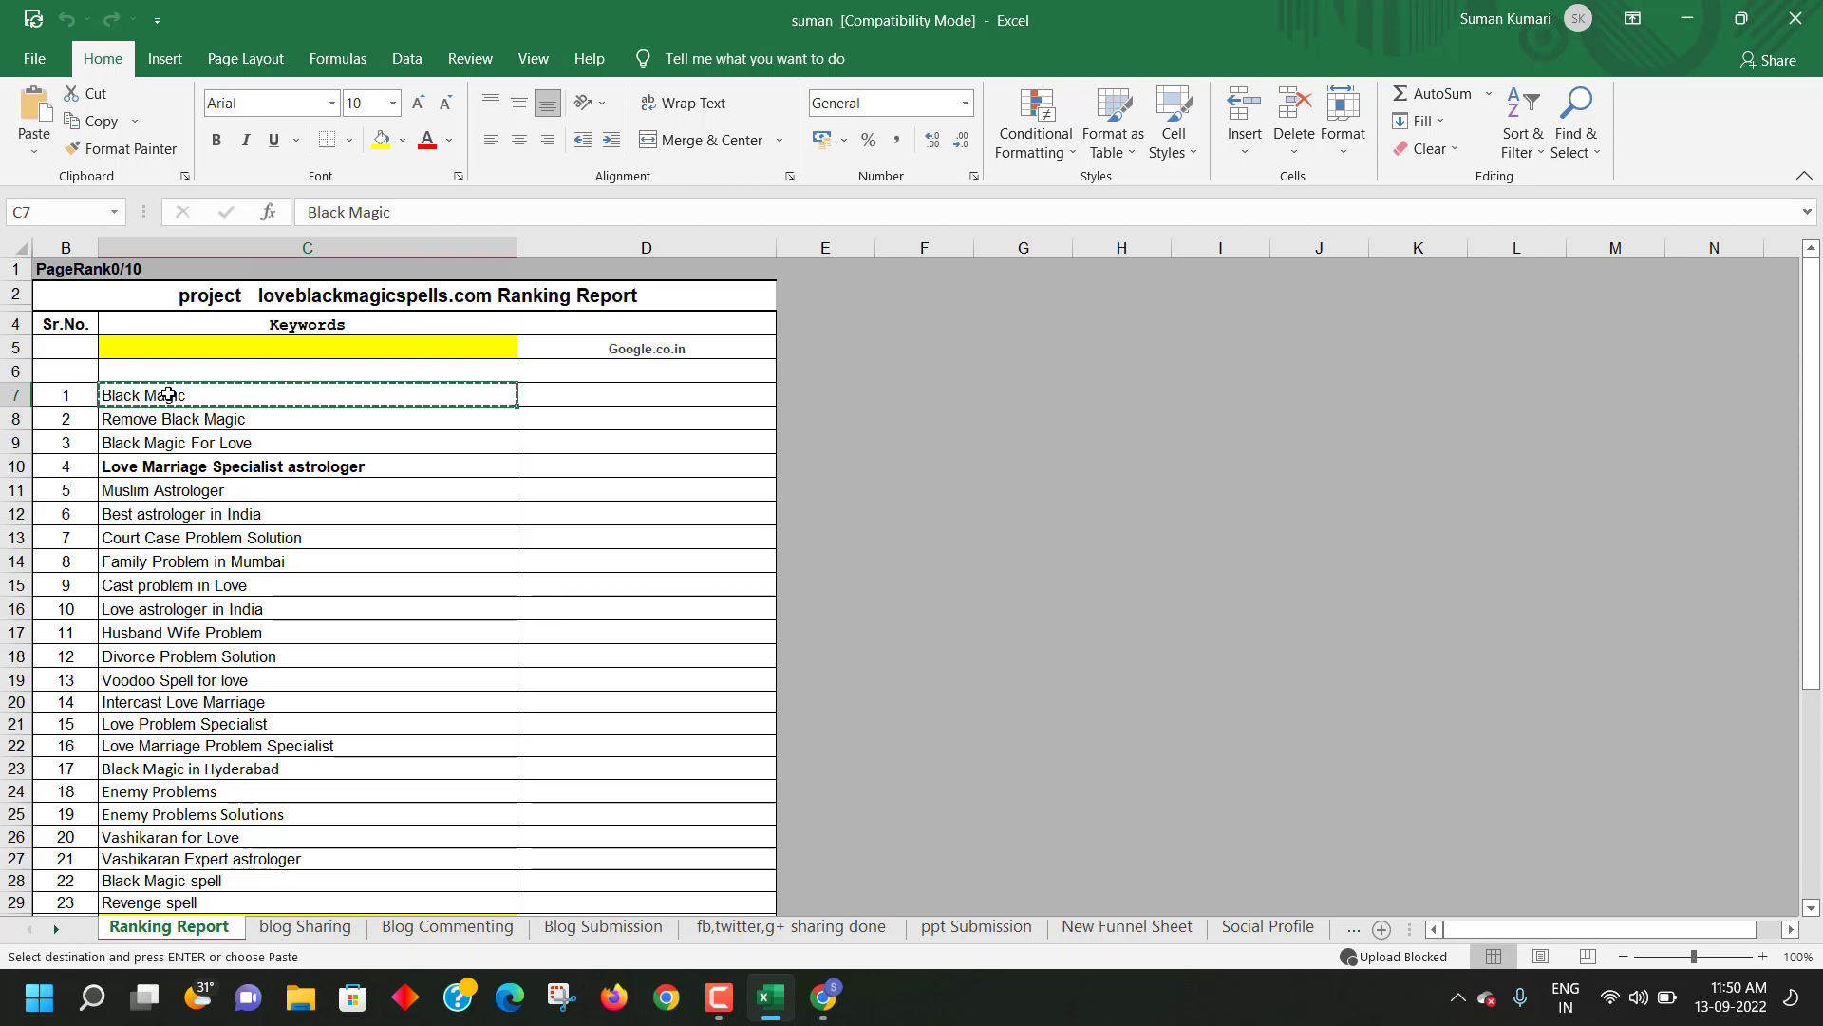
{"action": "key", "text": "alt+Tab"}
{"action": "key", "text": "ctrl+v"}
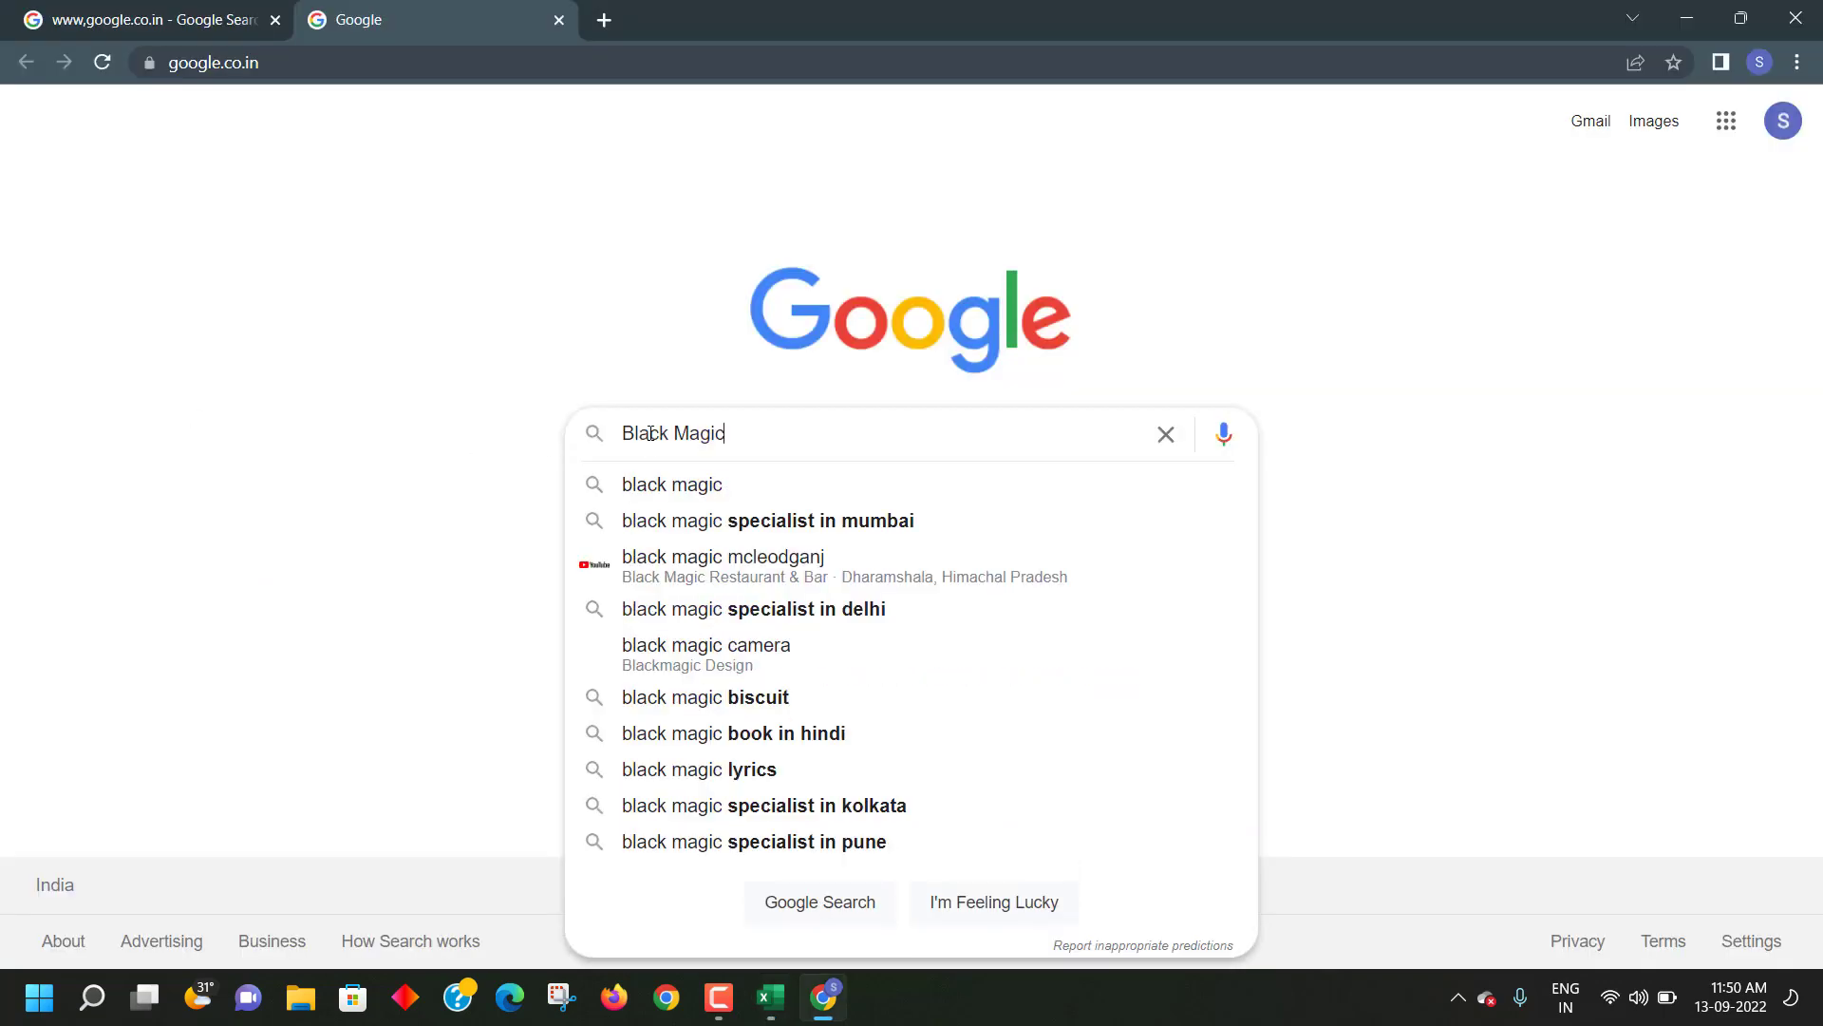
{"action": "key", "text": "Return"}
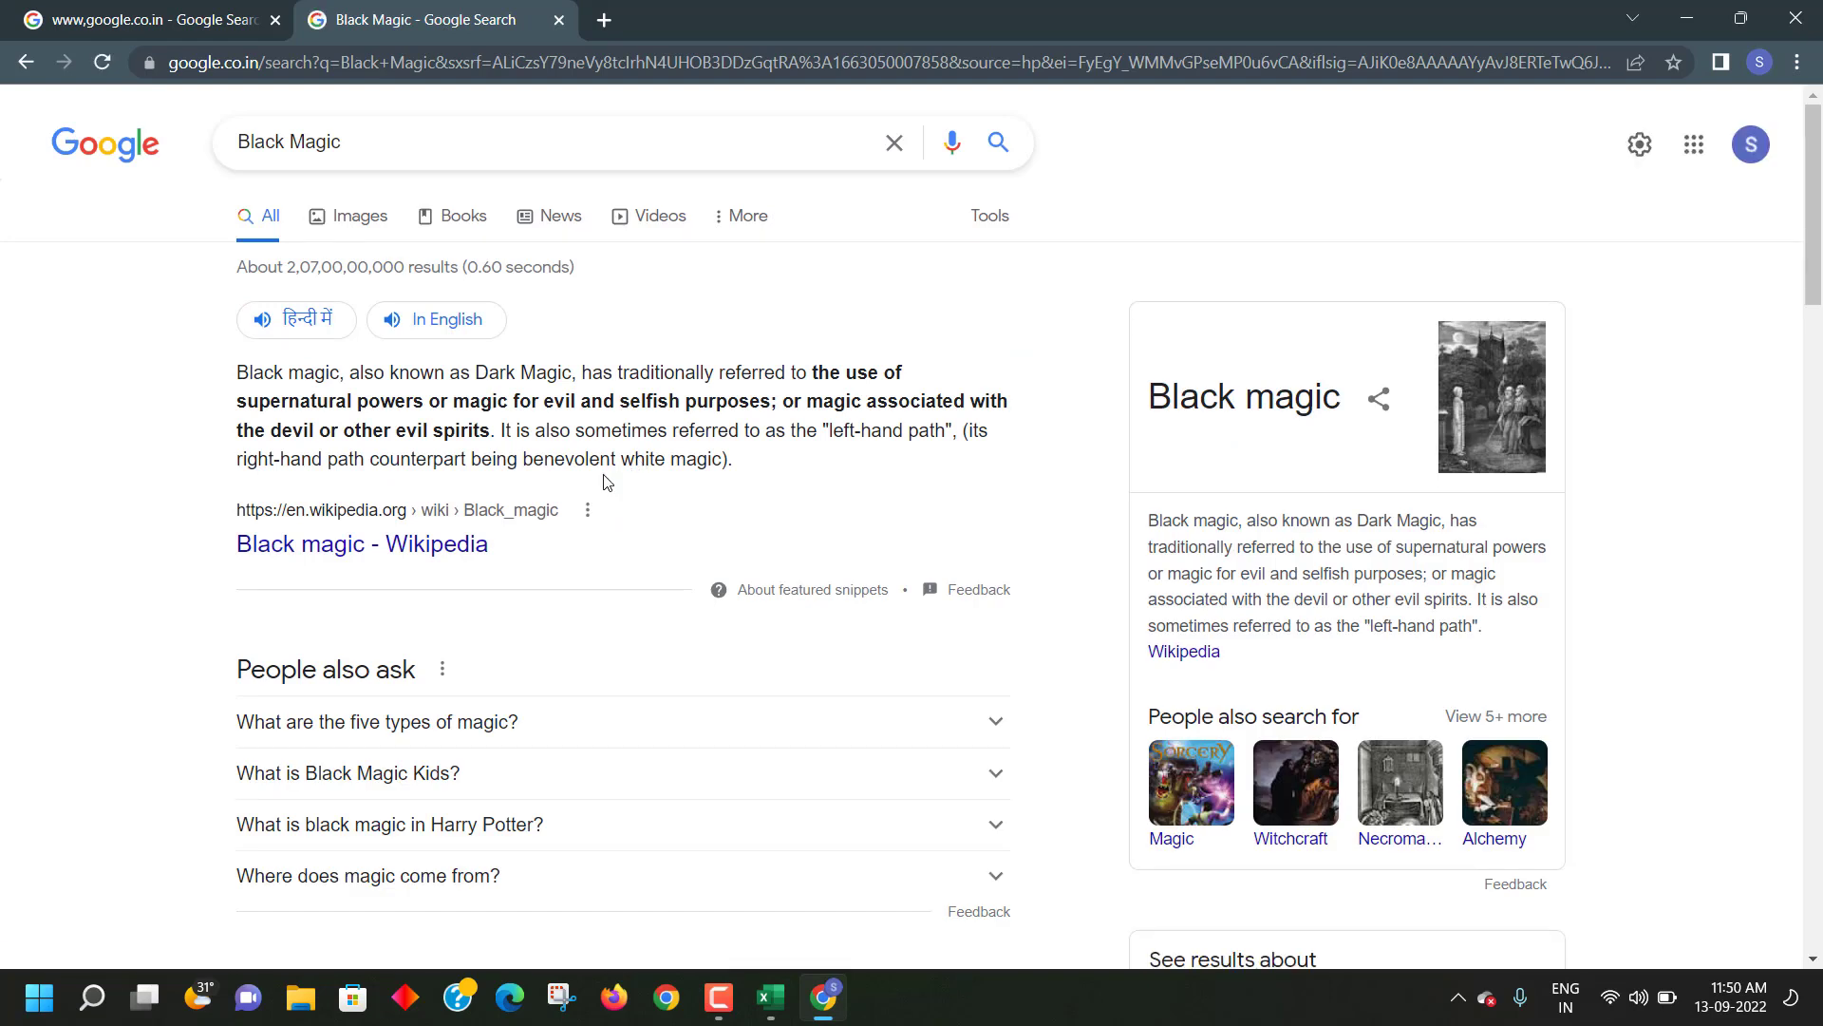
{"action": "key", "text": "ctrl+f"}
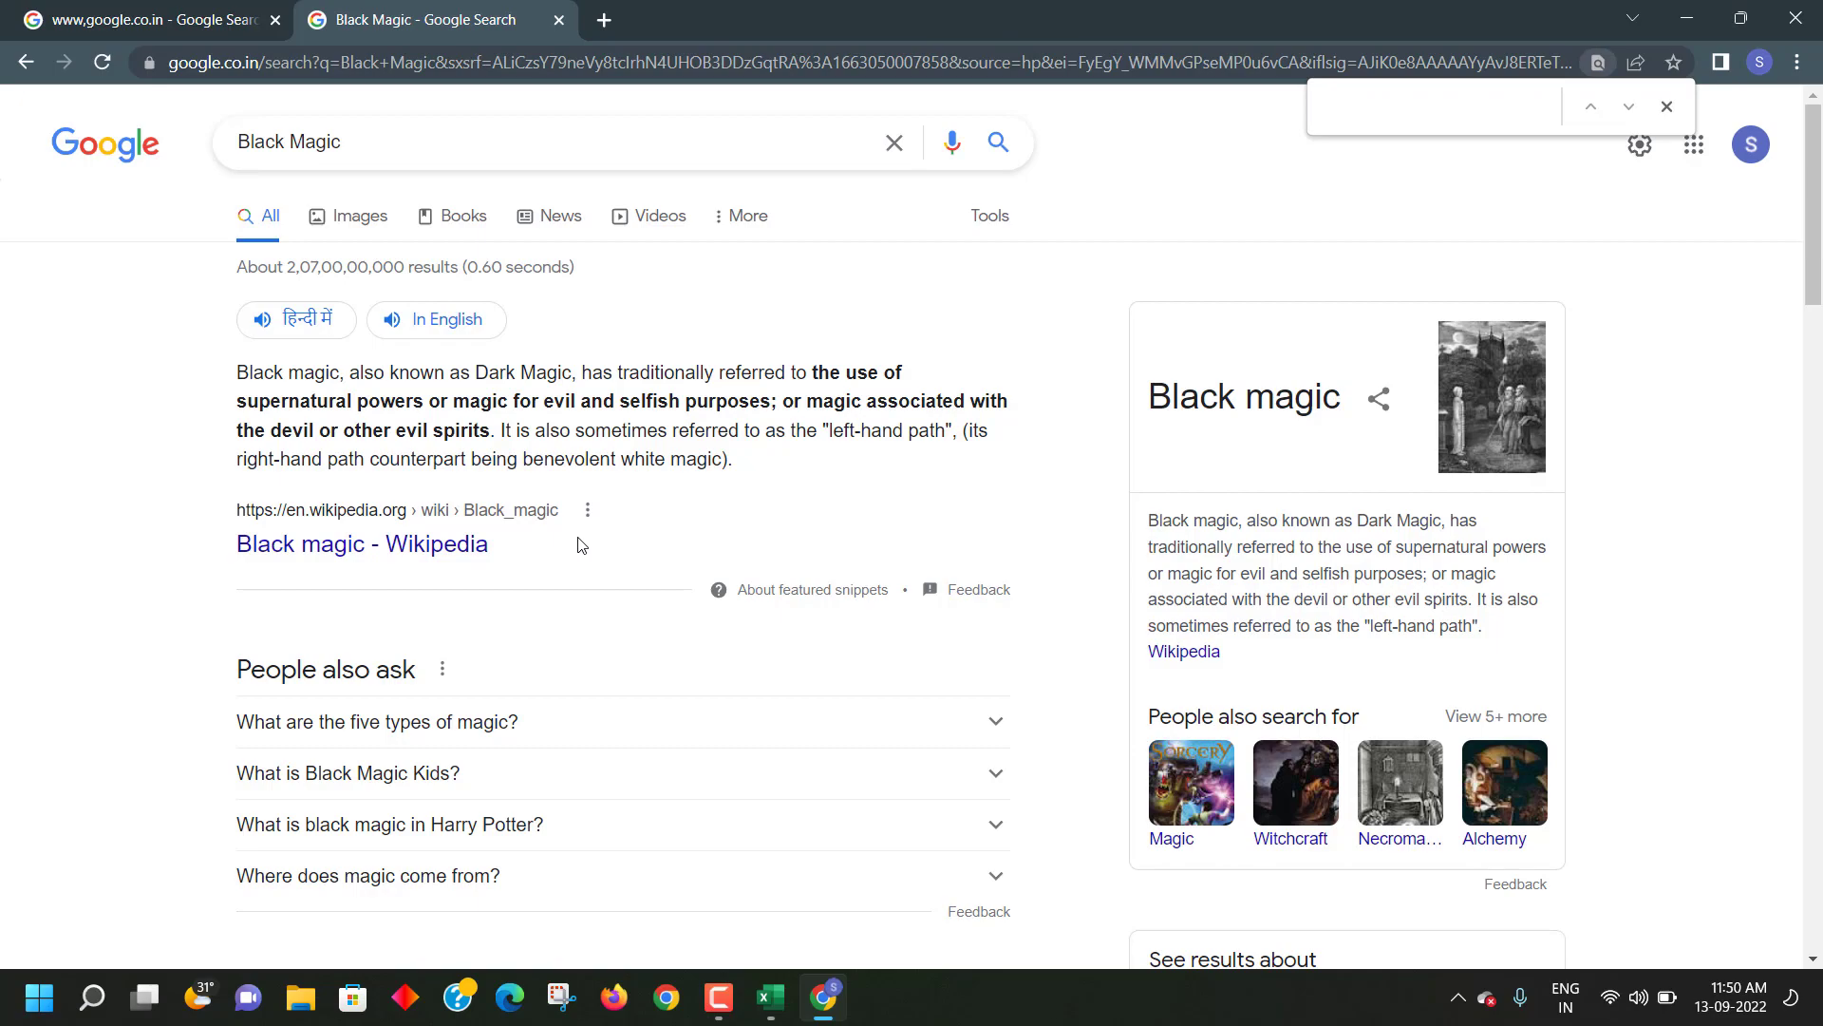
{"action": "scroll", "coordinate": [581, 543], "scroll_direction": "down", "scroll_amount": 10}
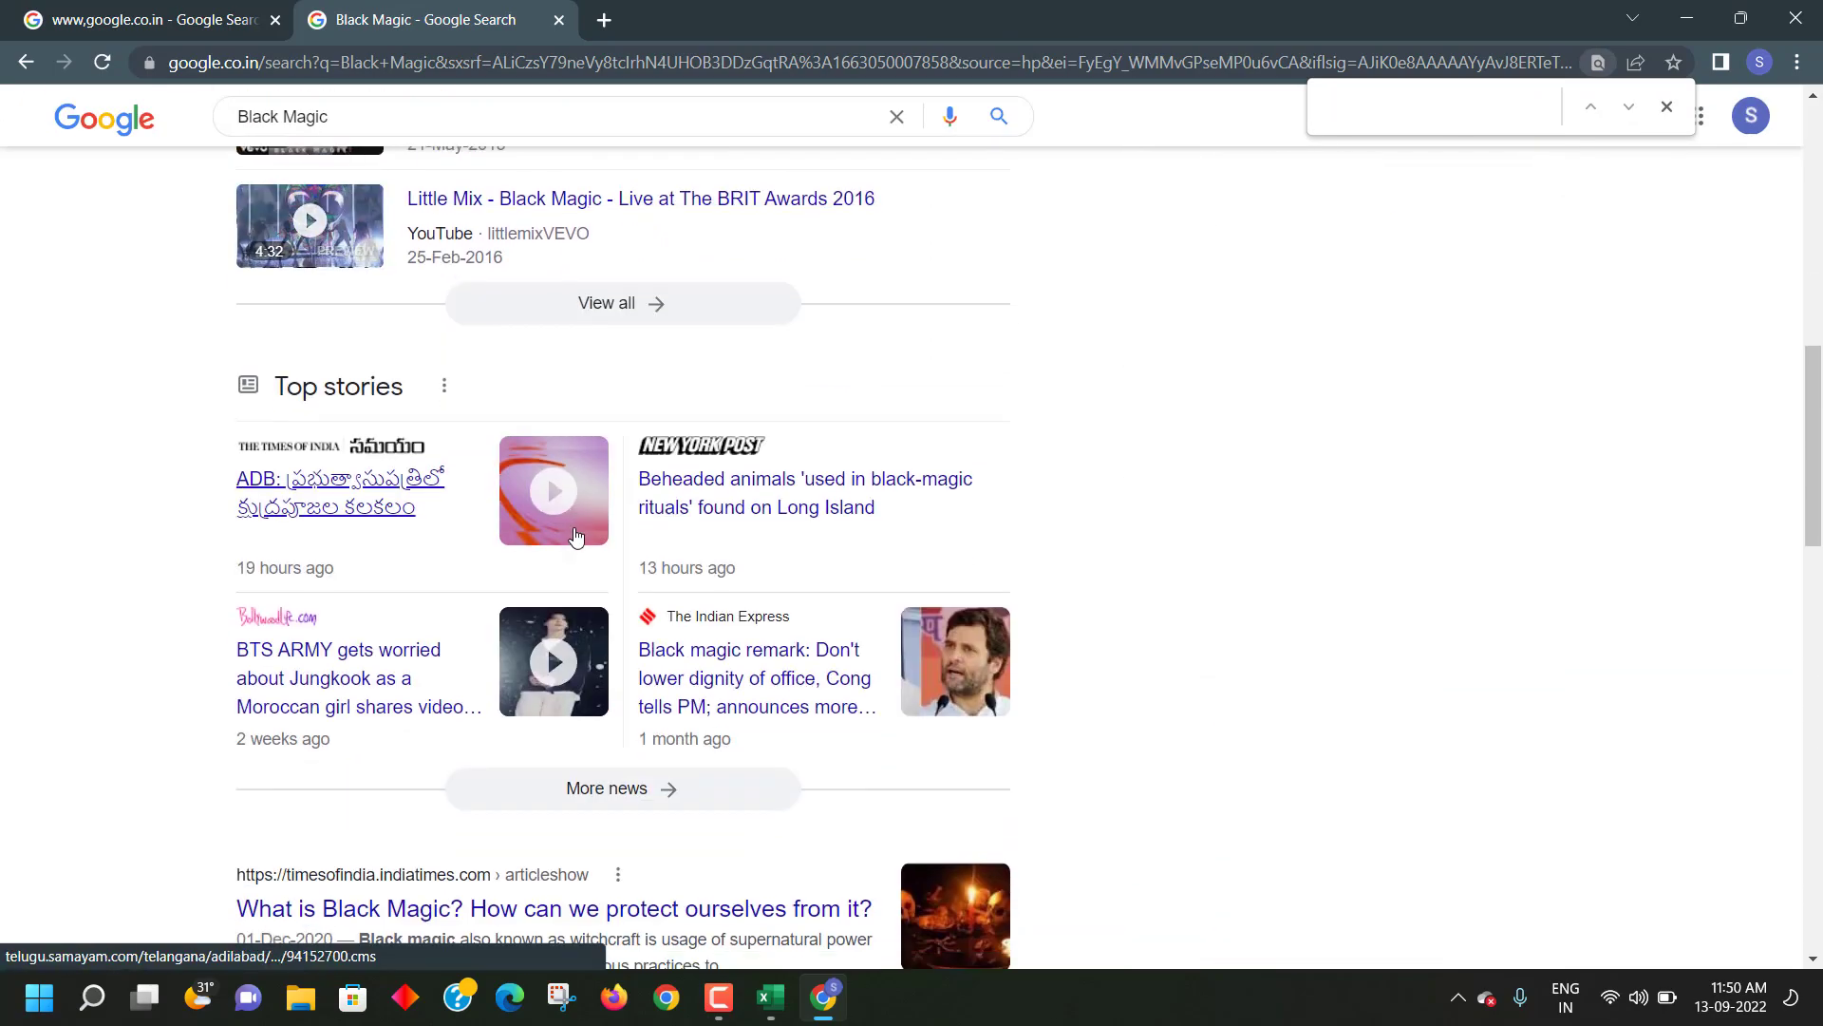
{"action": "key", "text": "alt+Tab"}
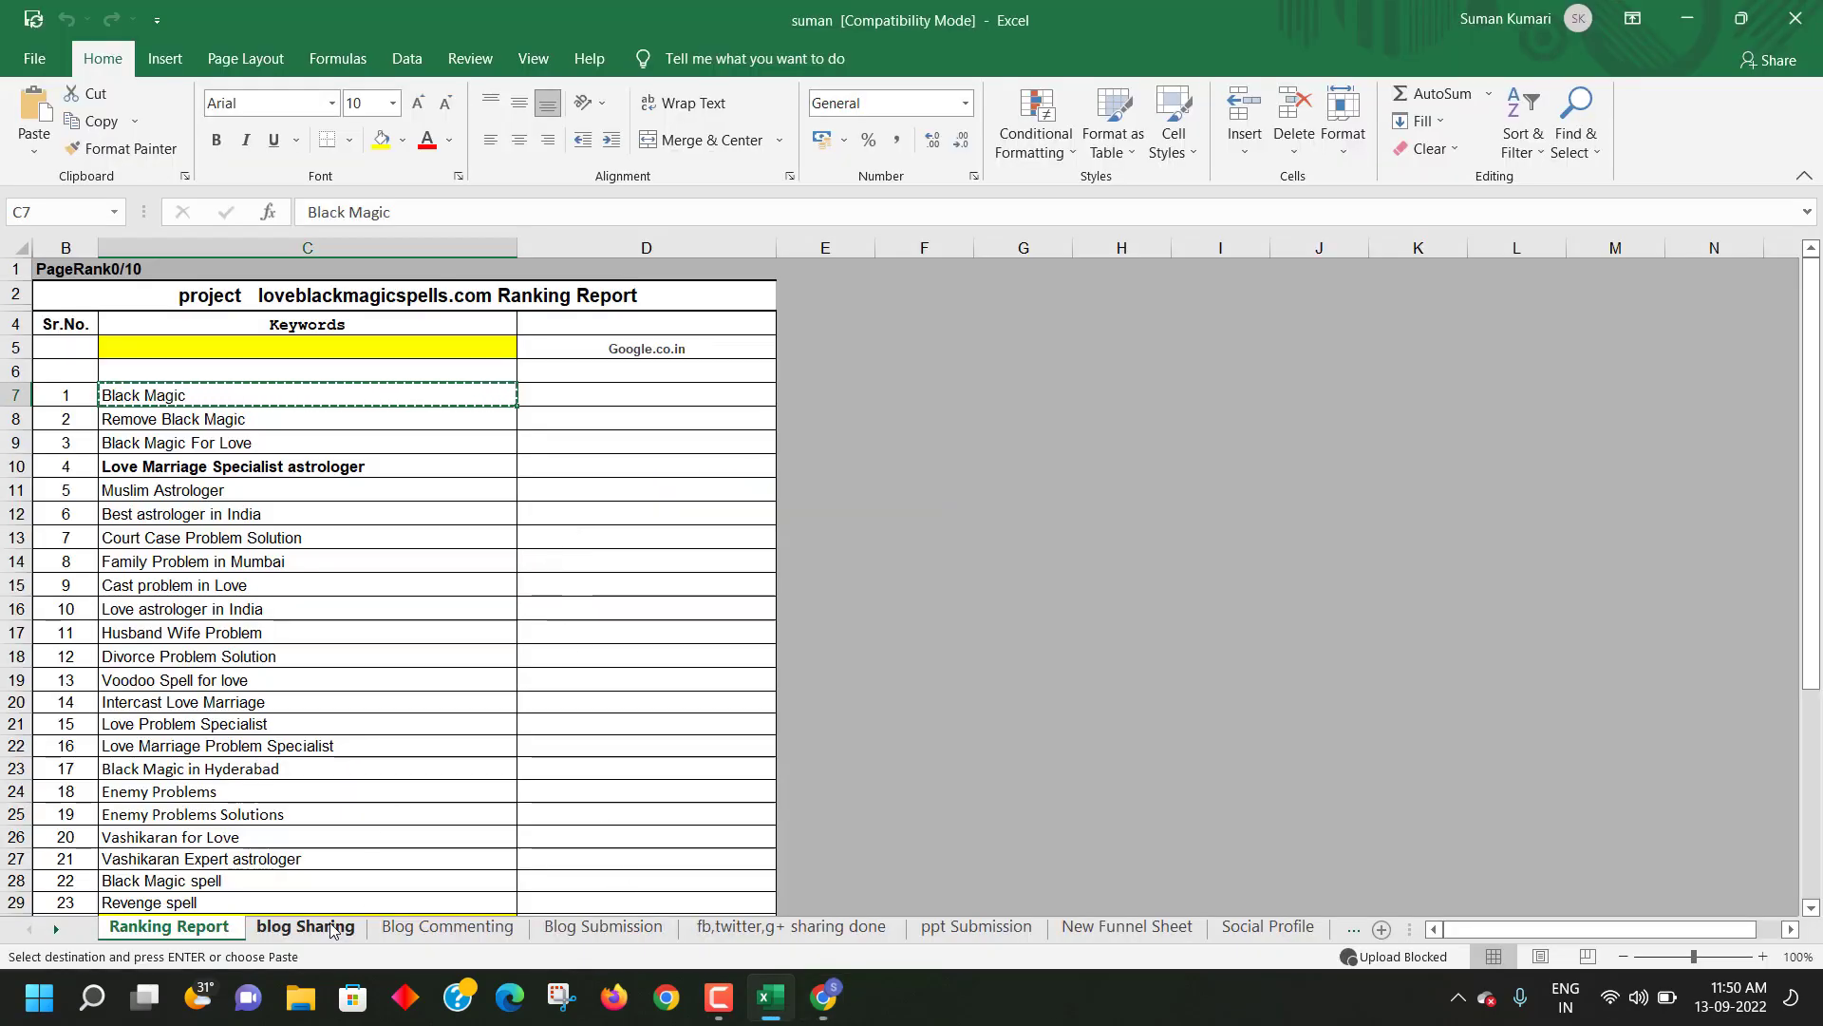
- Look over the blog Sharing and Blog Commenting sheets
{"action": "left_click", "coordinate": [305, 926]}
{"action": "scroll", "coordinate": [486, 663], "scroll_direction": "up", "scroll_amount": 5}
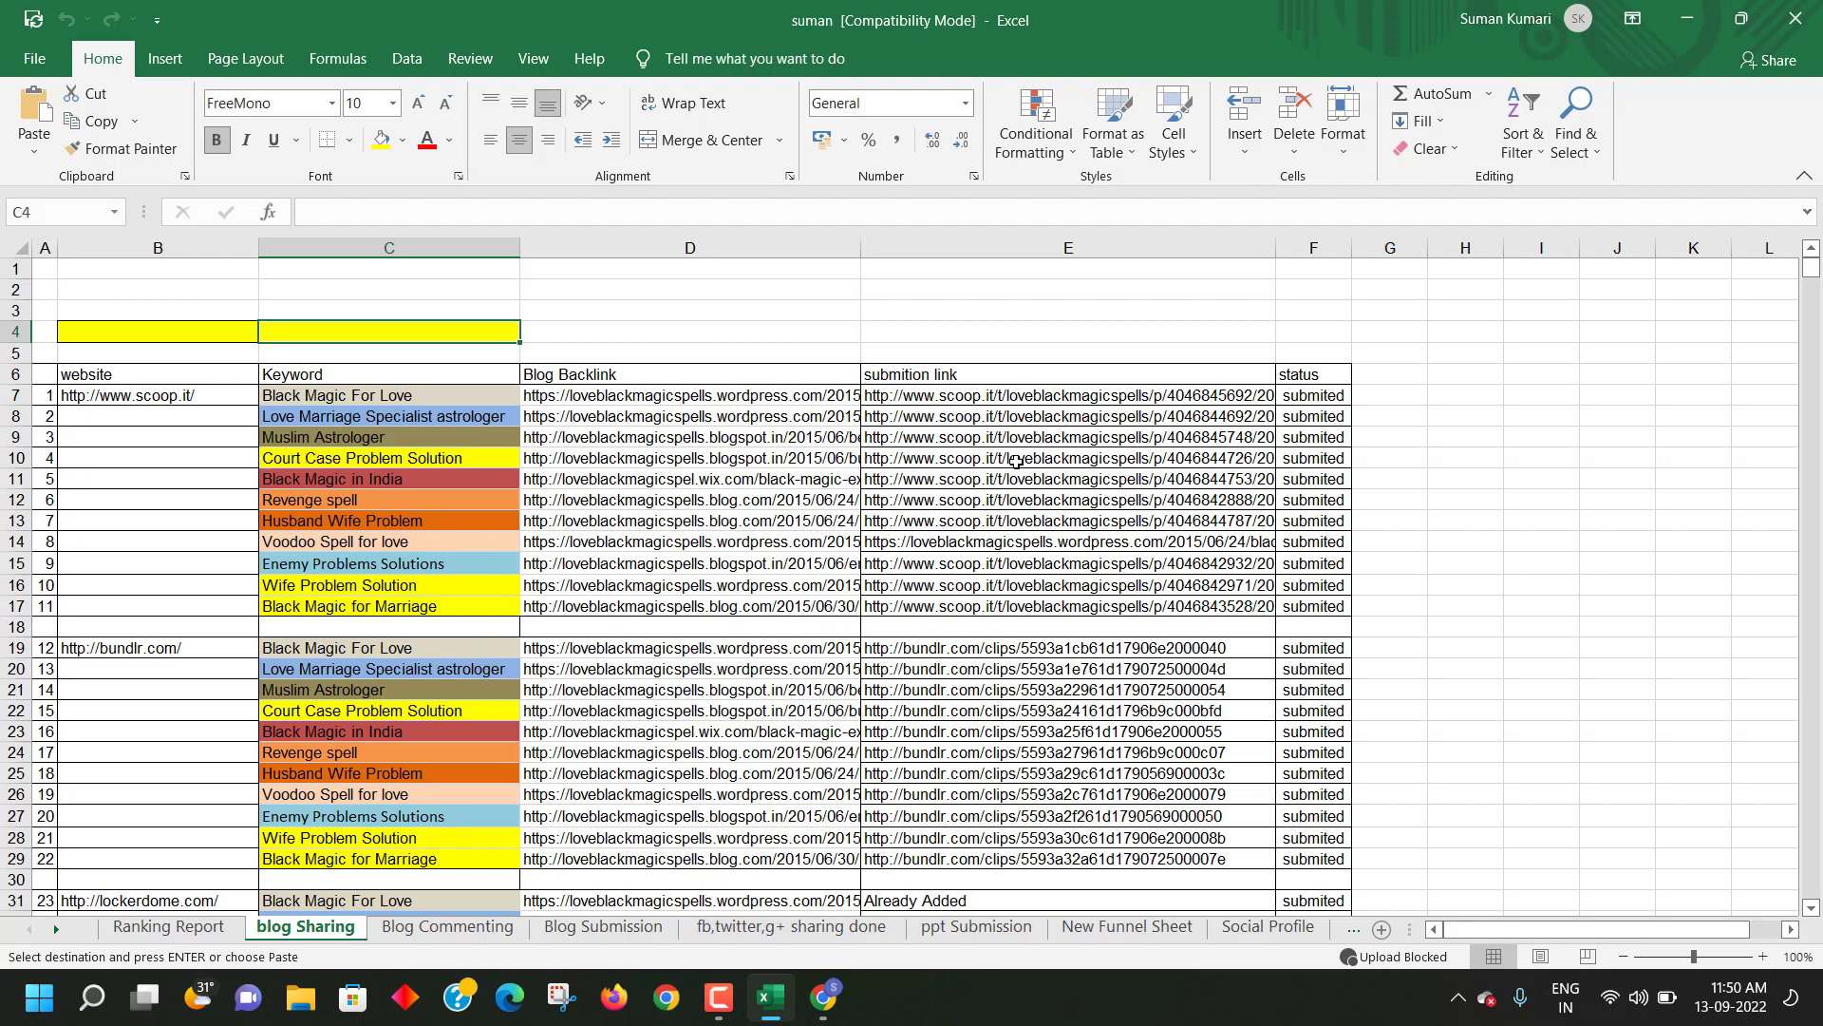
{"action": "scroll", "coordinate": [859, 493], "scroll_direction": "down", "scroll_amount": 17}
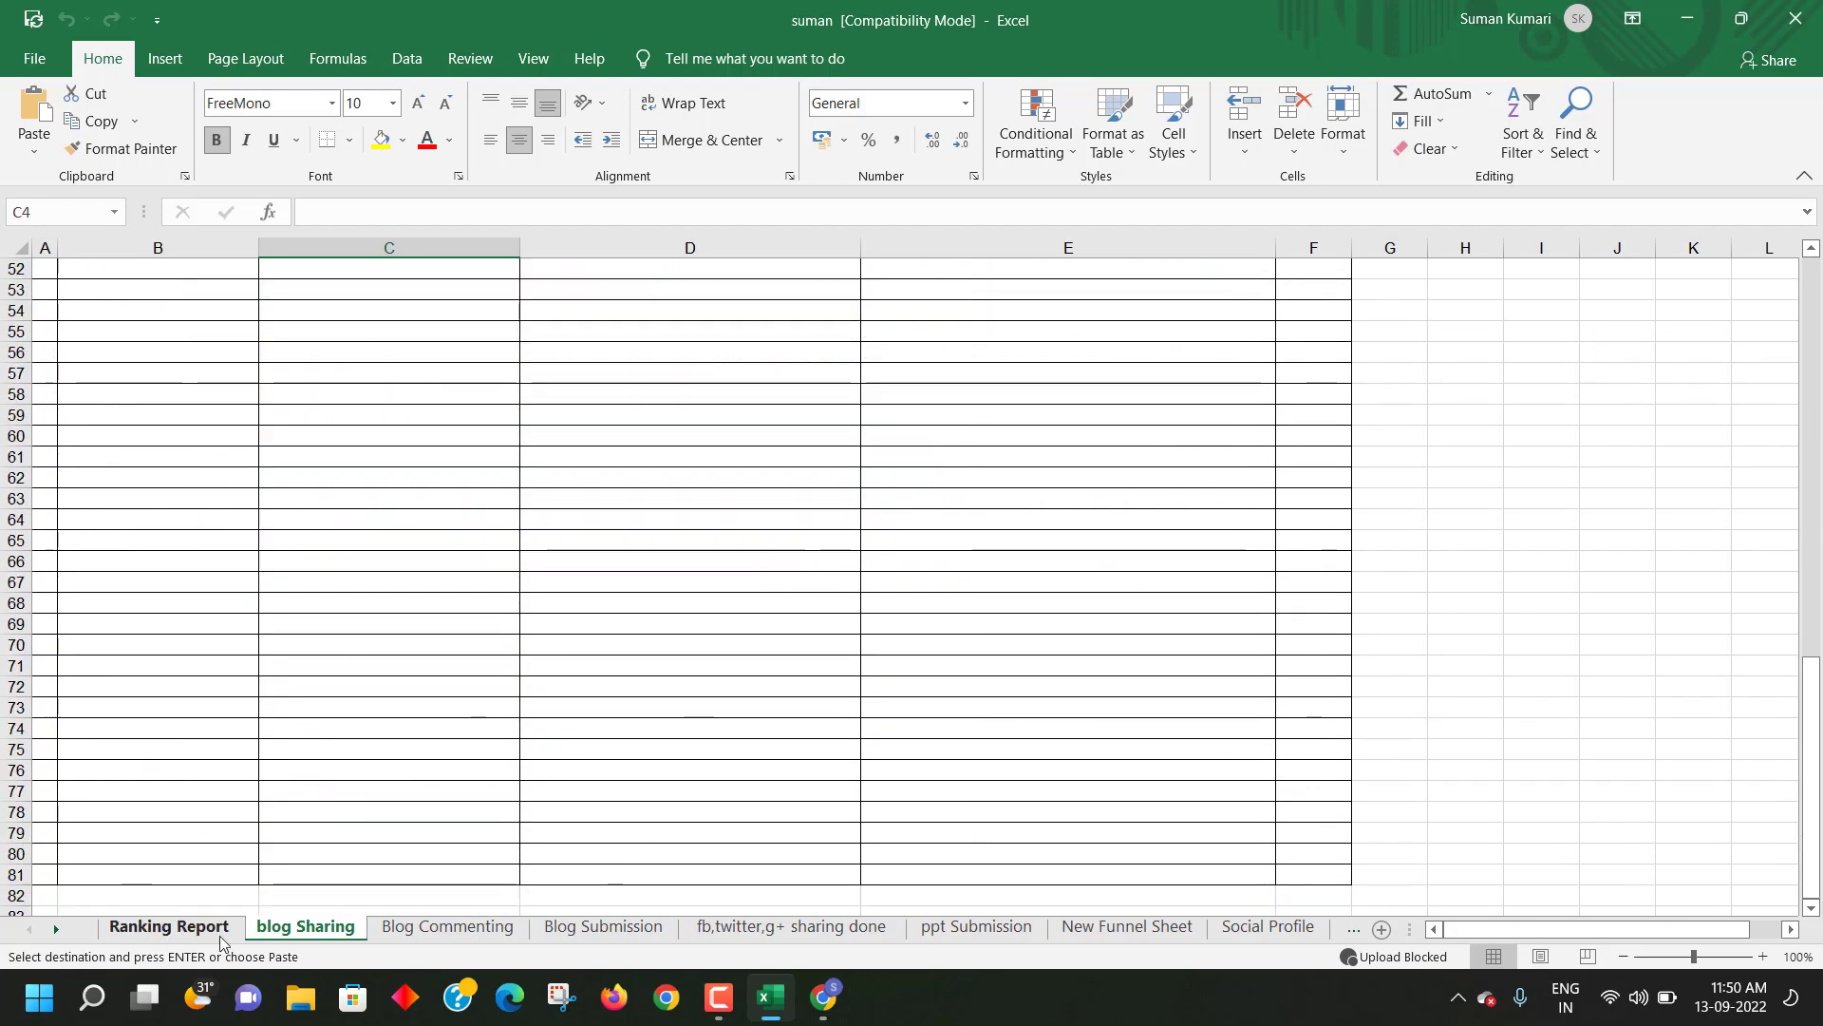
{"action": "left_click", "coordinate": [468, 932]}
{"action": "scroll", "coordinate": [562, 856], "scroll_direction": "up", "scroll_amount": 17}
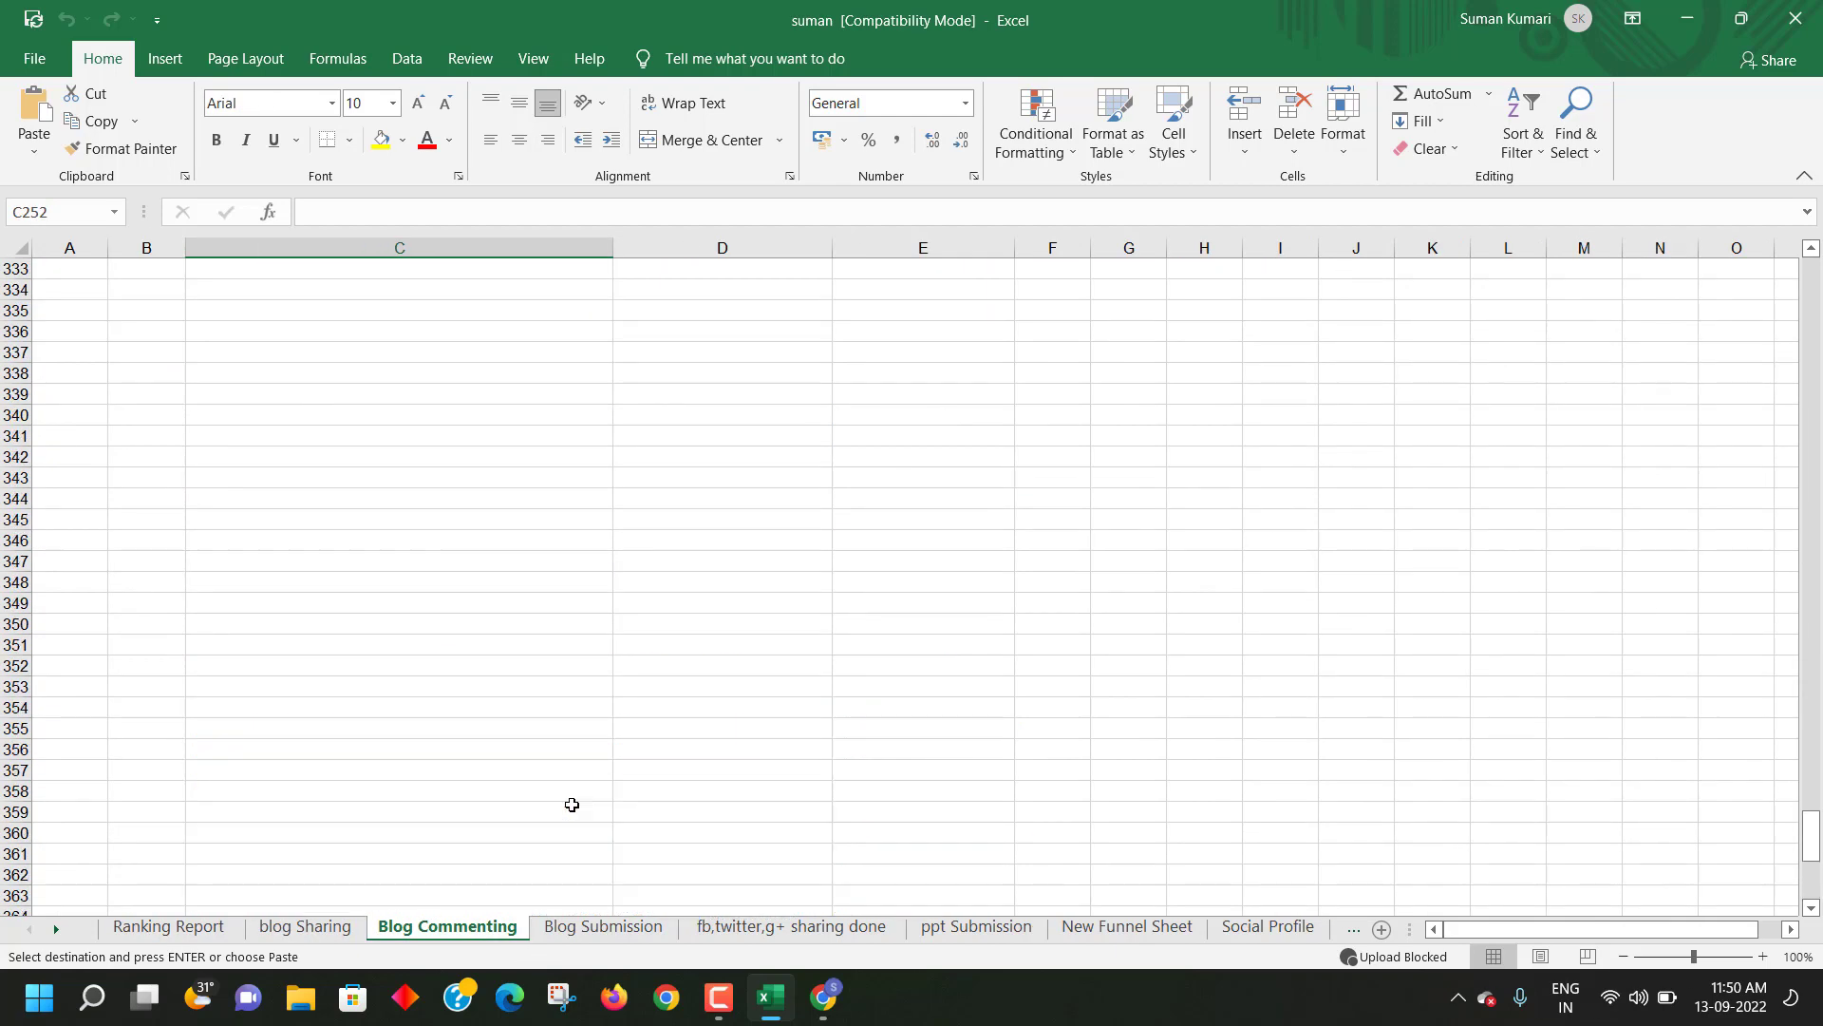
{"action": "scroll", "coordinate": [565, 770], "scroll_direction": "up", "scroll_amount": 20}
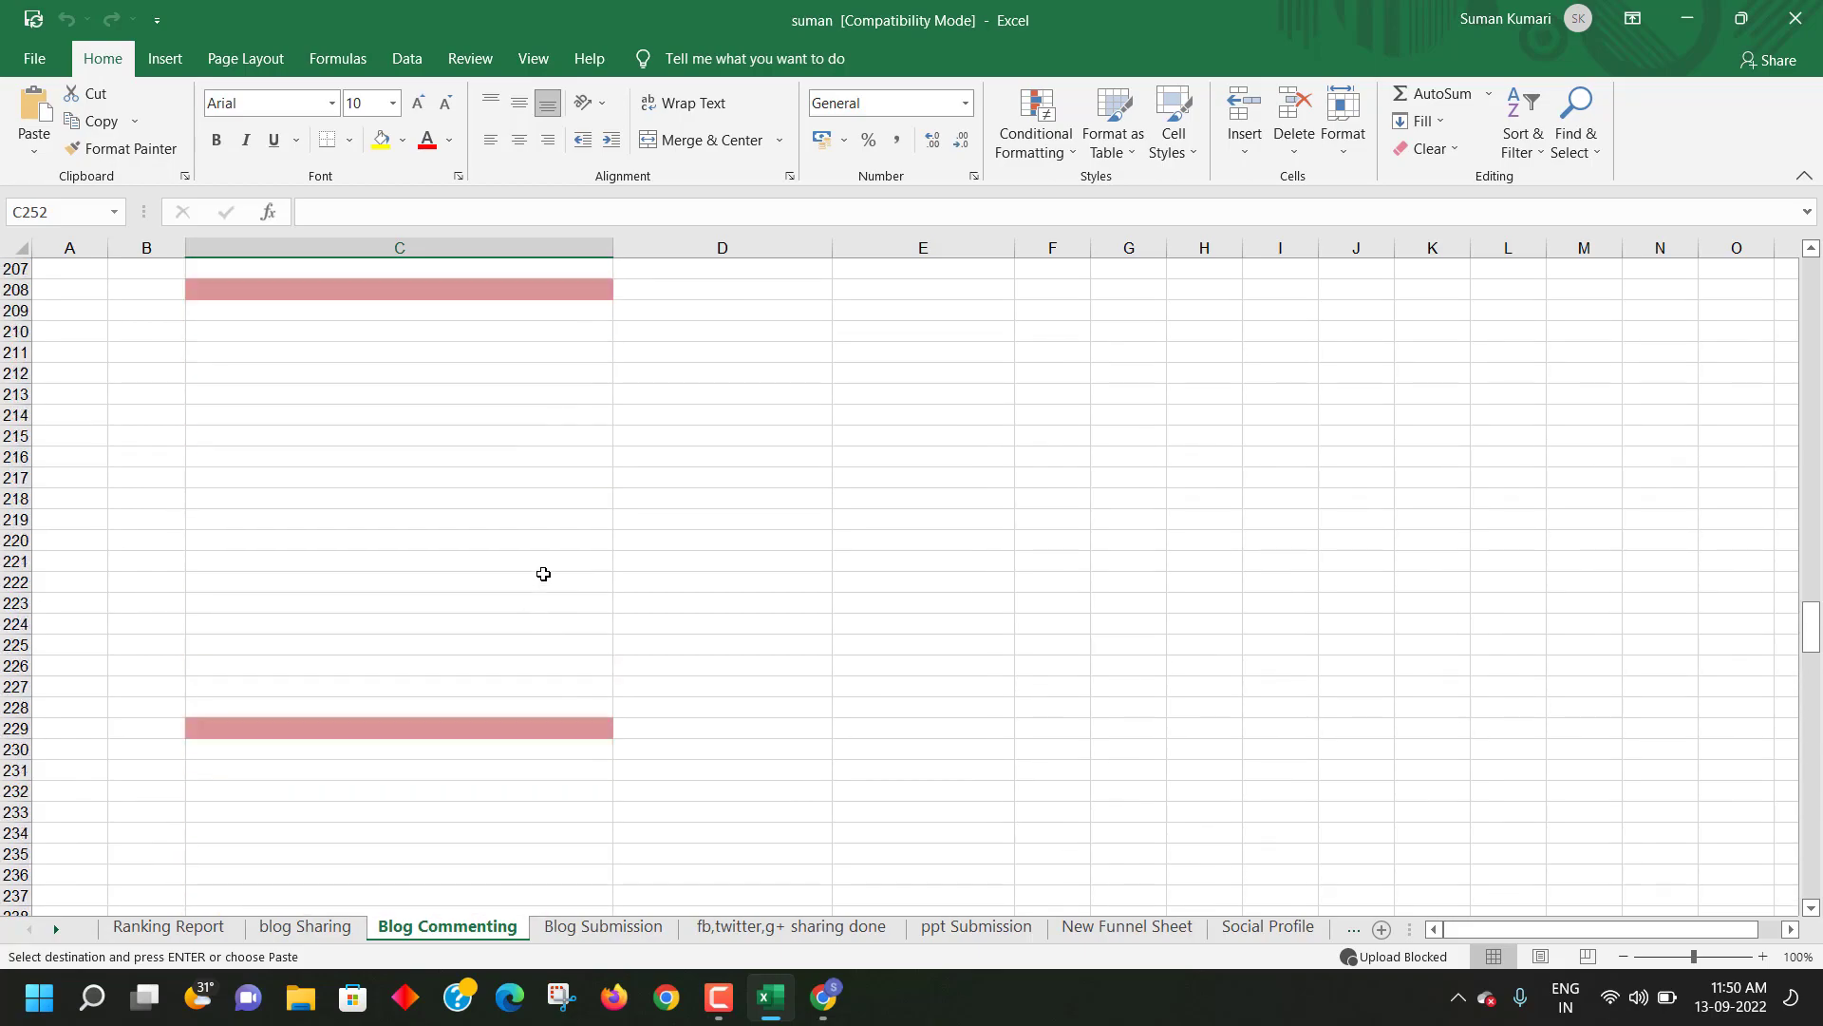
{"action": "scroll", "coordinate": [567, 568], "scroll_direction": "up", "scroll_amount": 20}
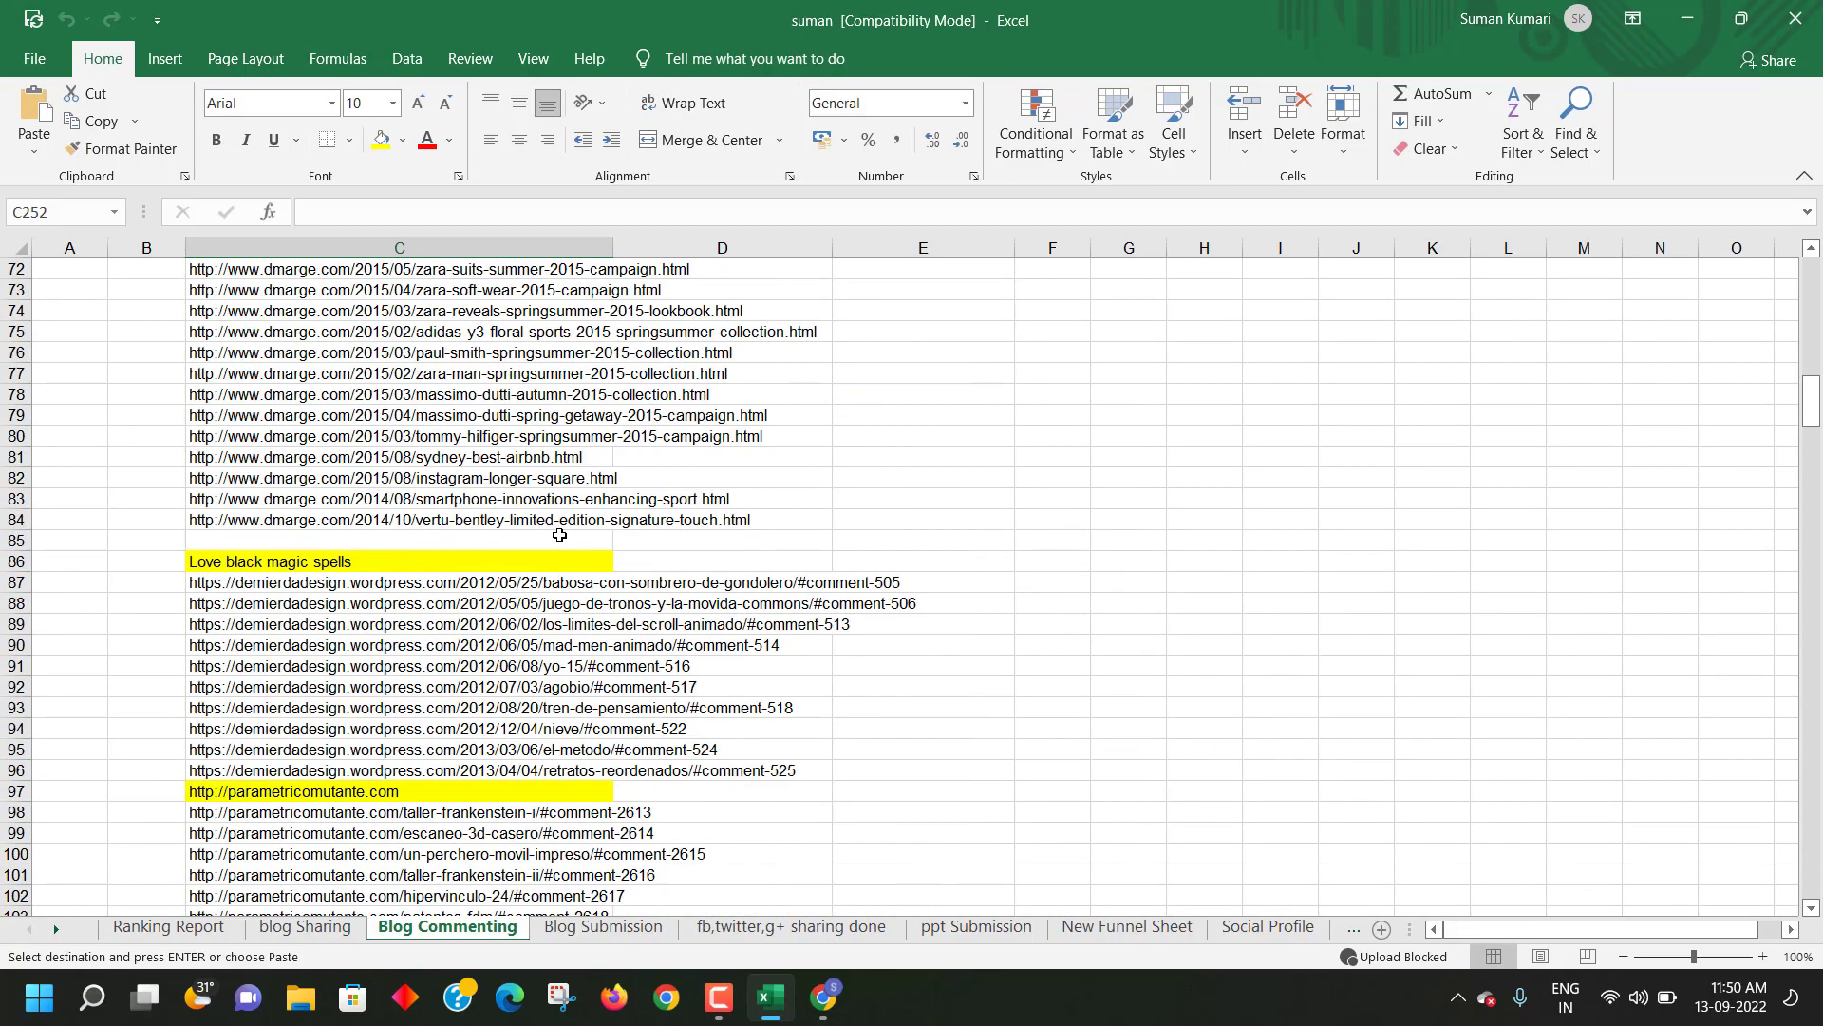
{"action": "scroll", "coordinate": [561, 529], "scroll_direction": "up", "scroll_amount": 9}
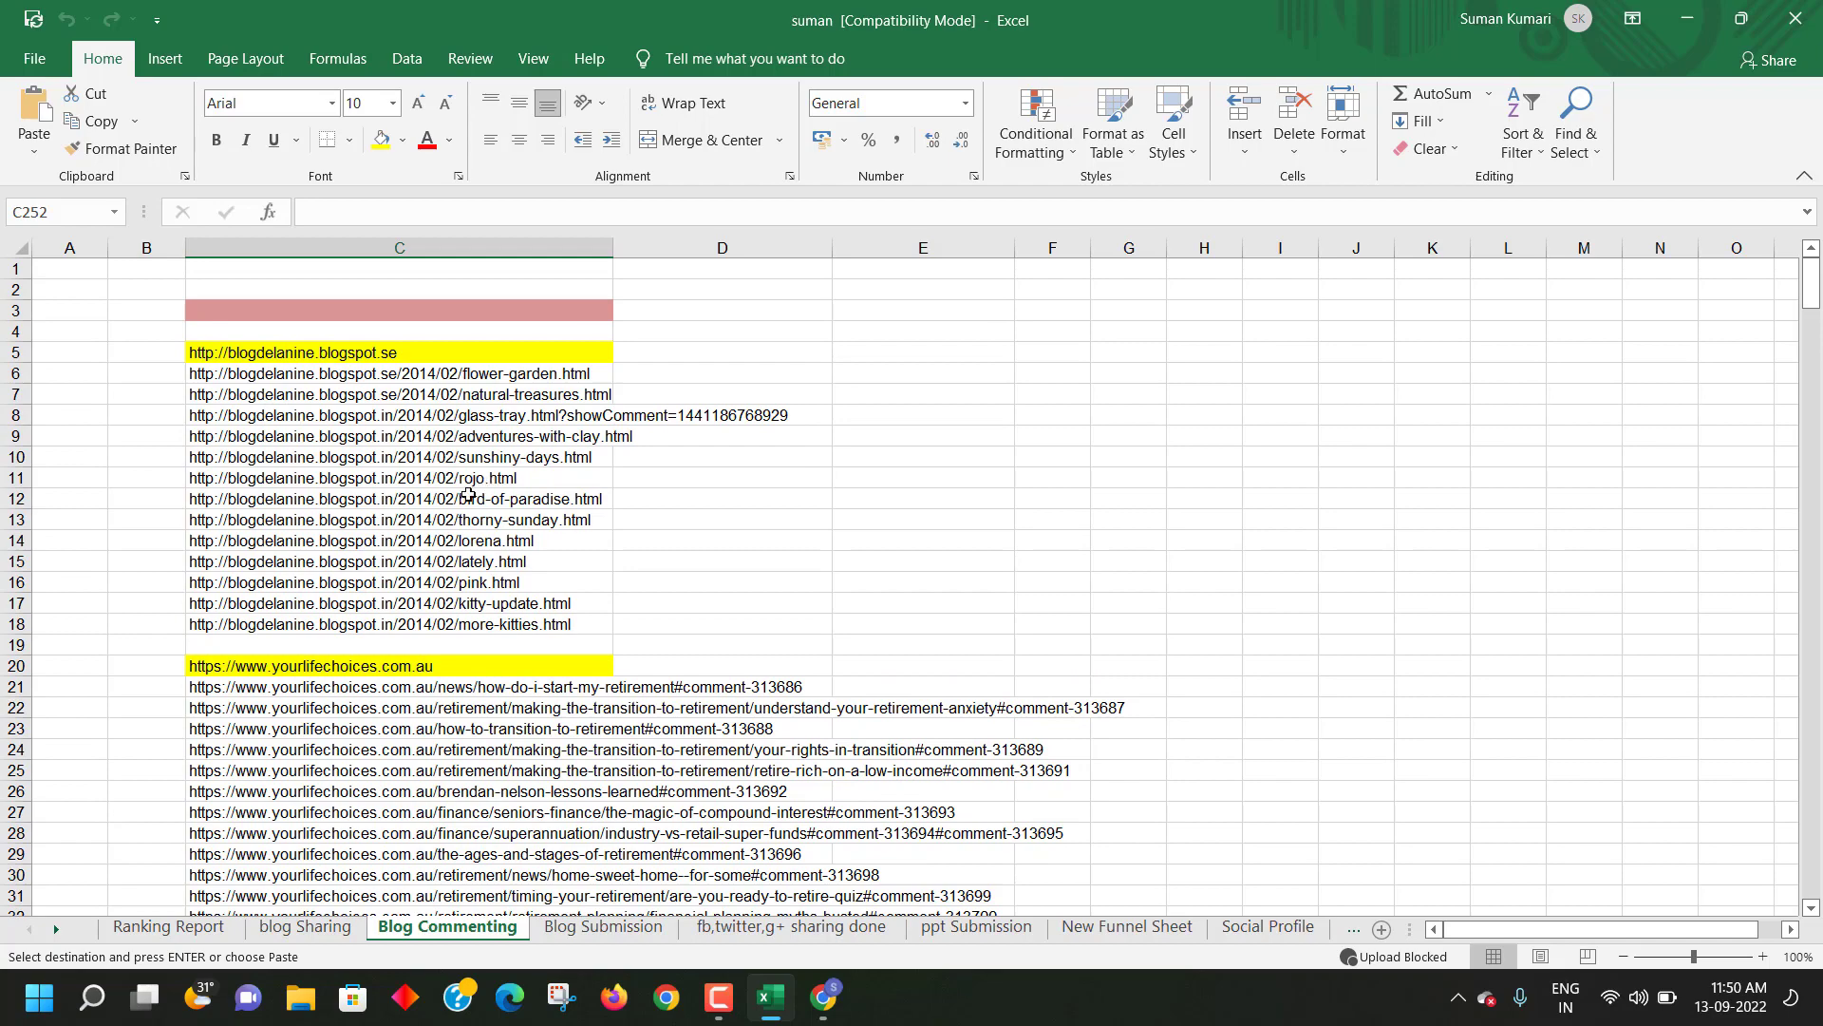
{"action": "scroll", "coordinate": [466, 499], "scroll_direction": "down", "scroll_amount": 9}
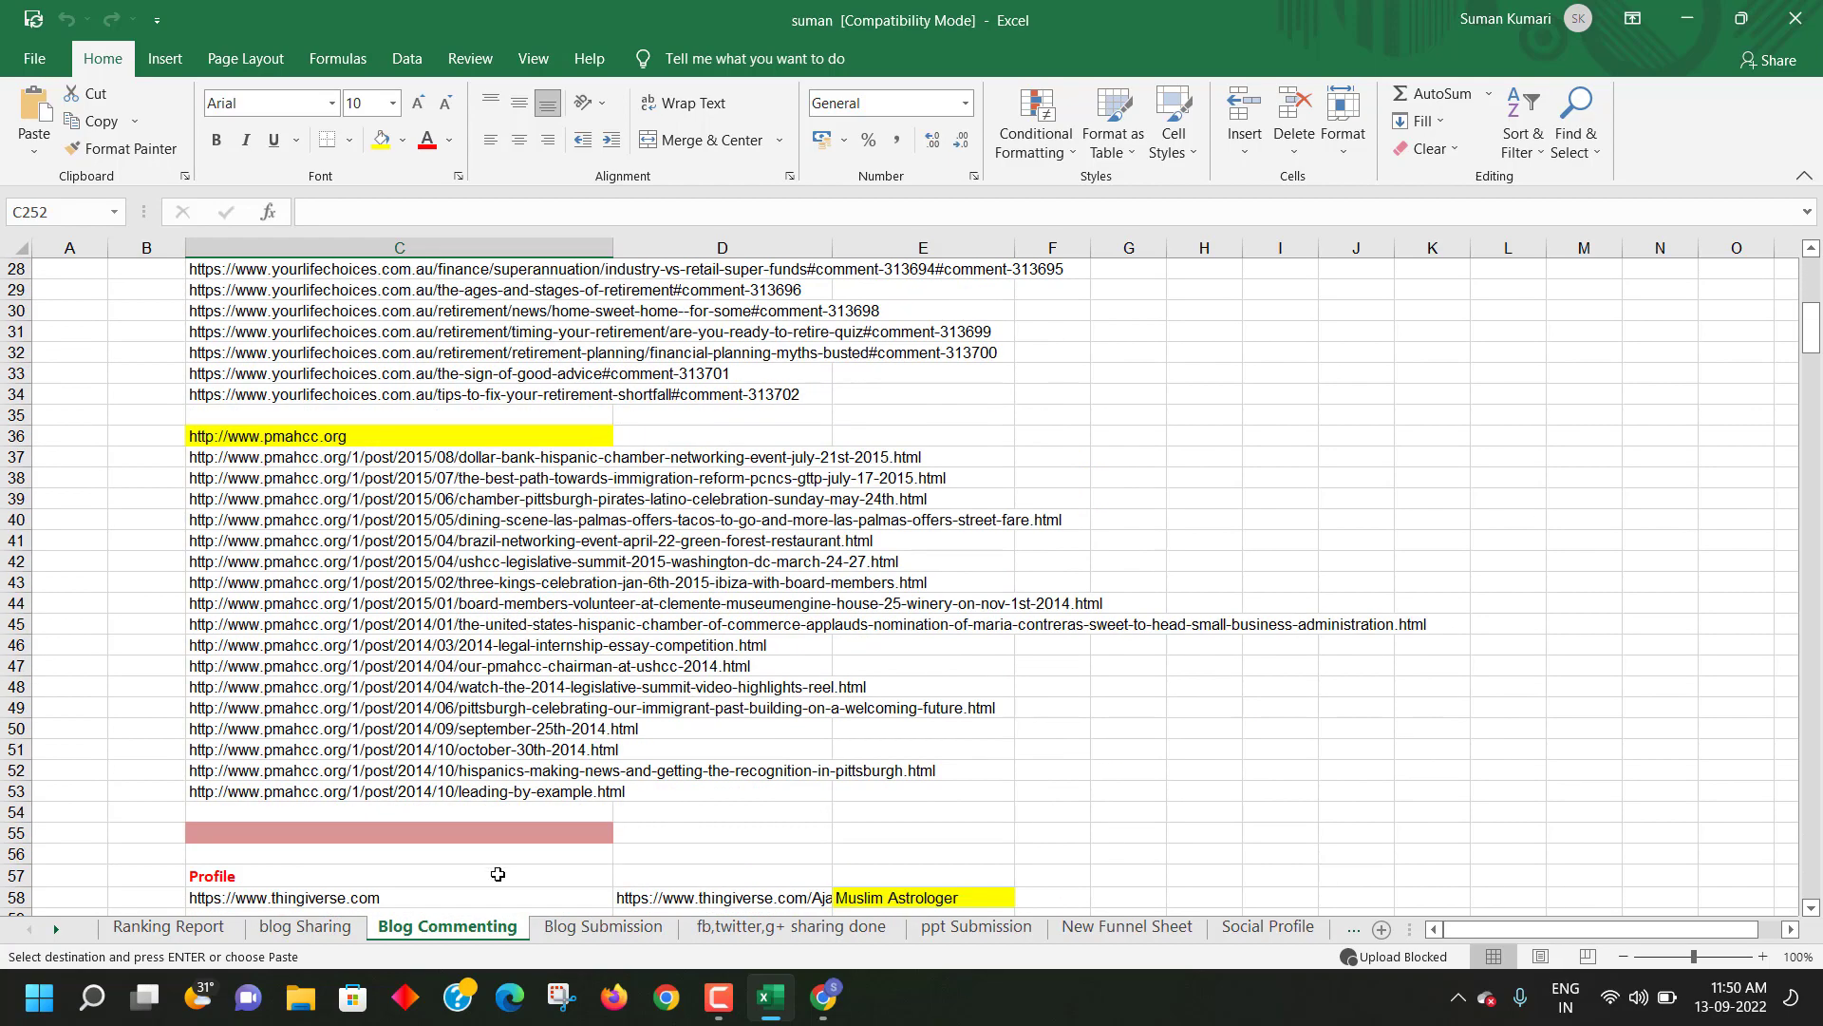
- On Blog Submission, select the site domain at the start of cell E11's URL
{"action": "left_click", "coordinate": [604, 926]}
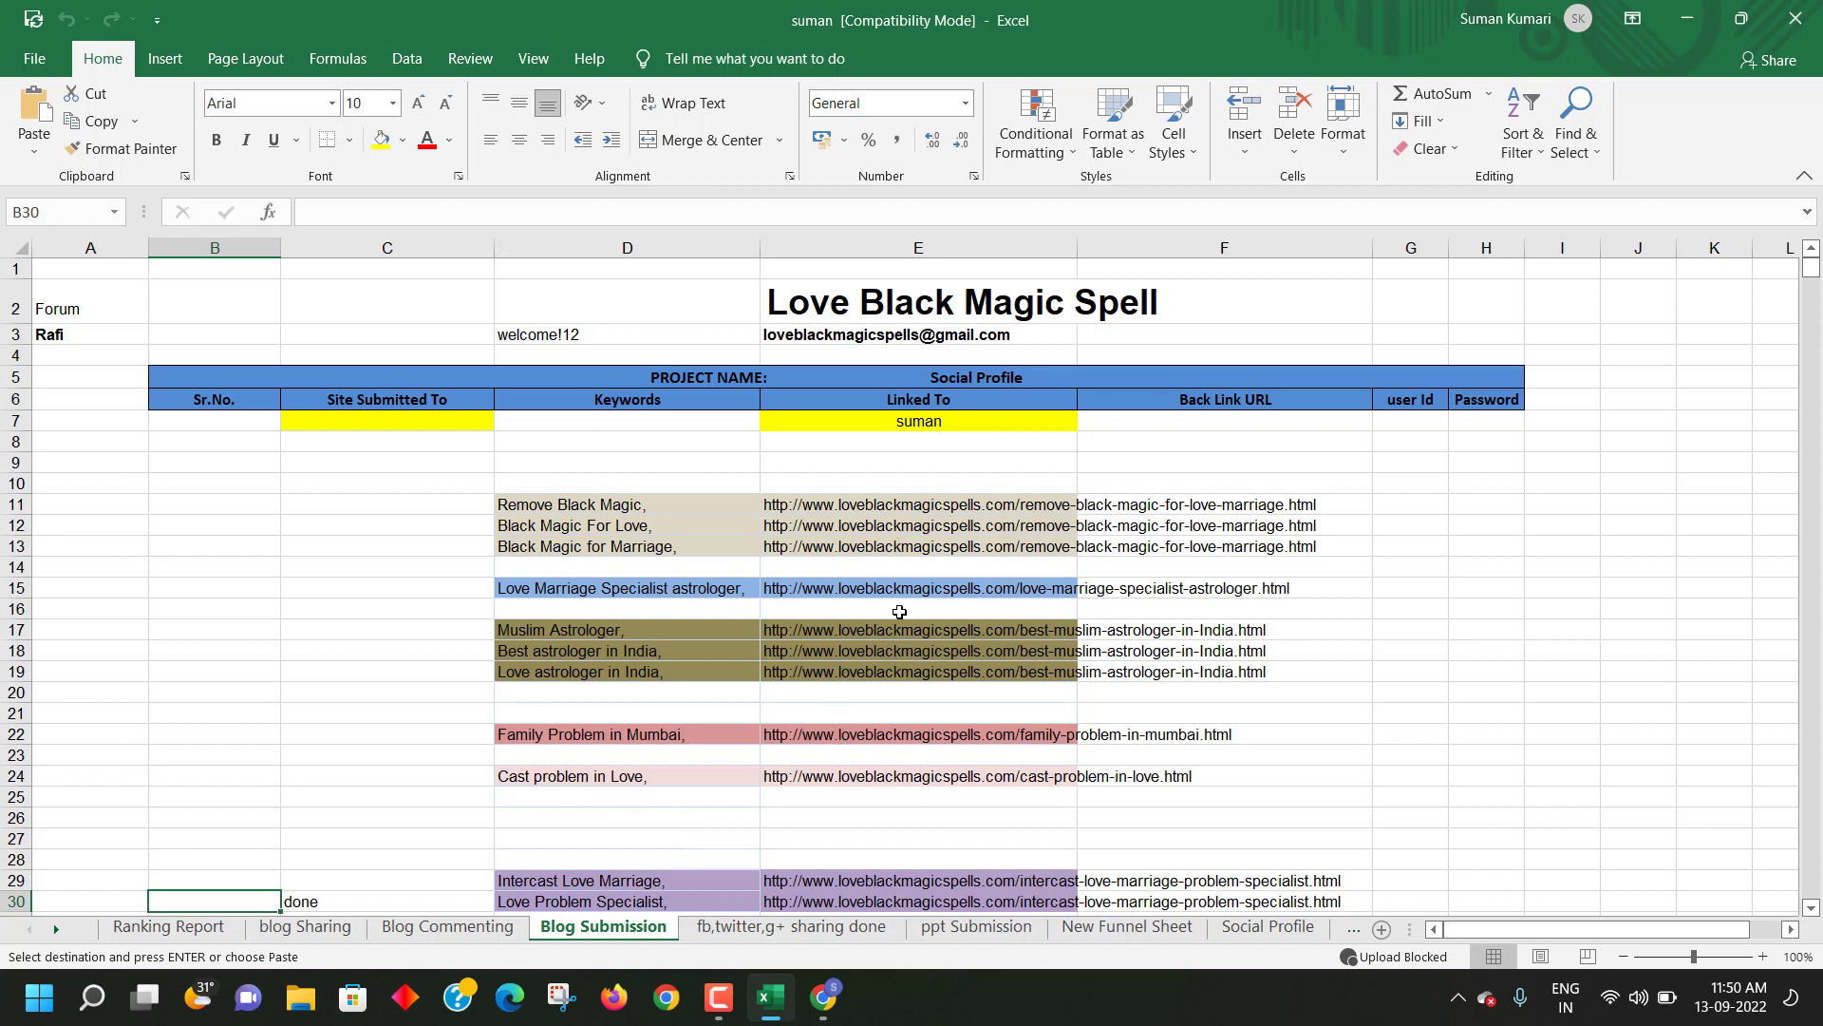
{"action": "left_click", "coordinate": [878, 503]}
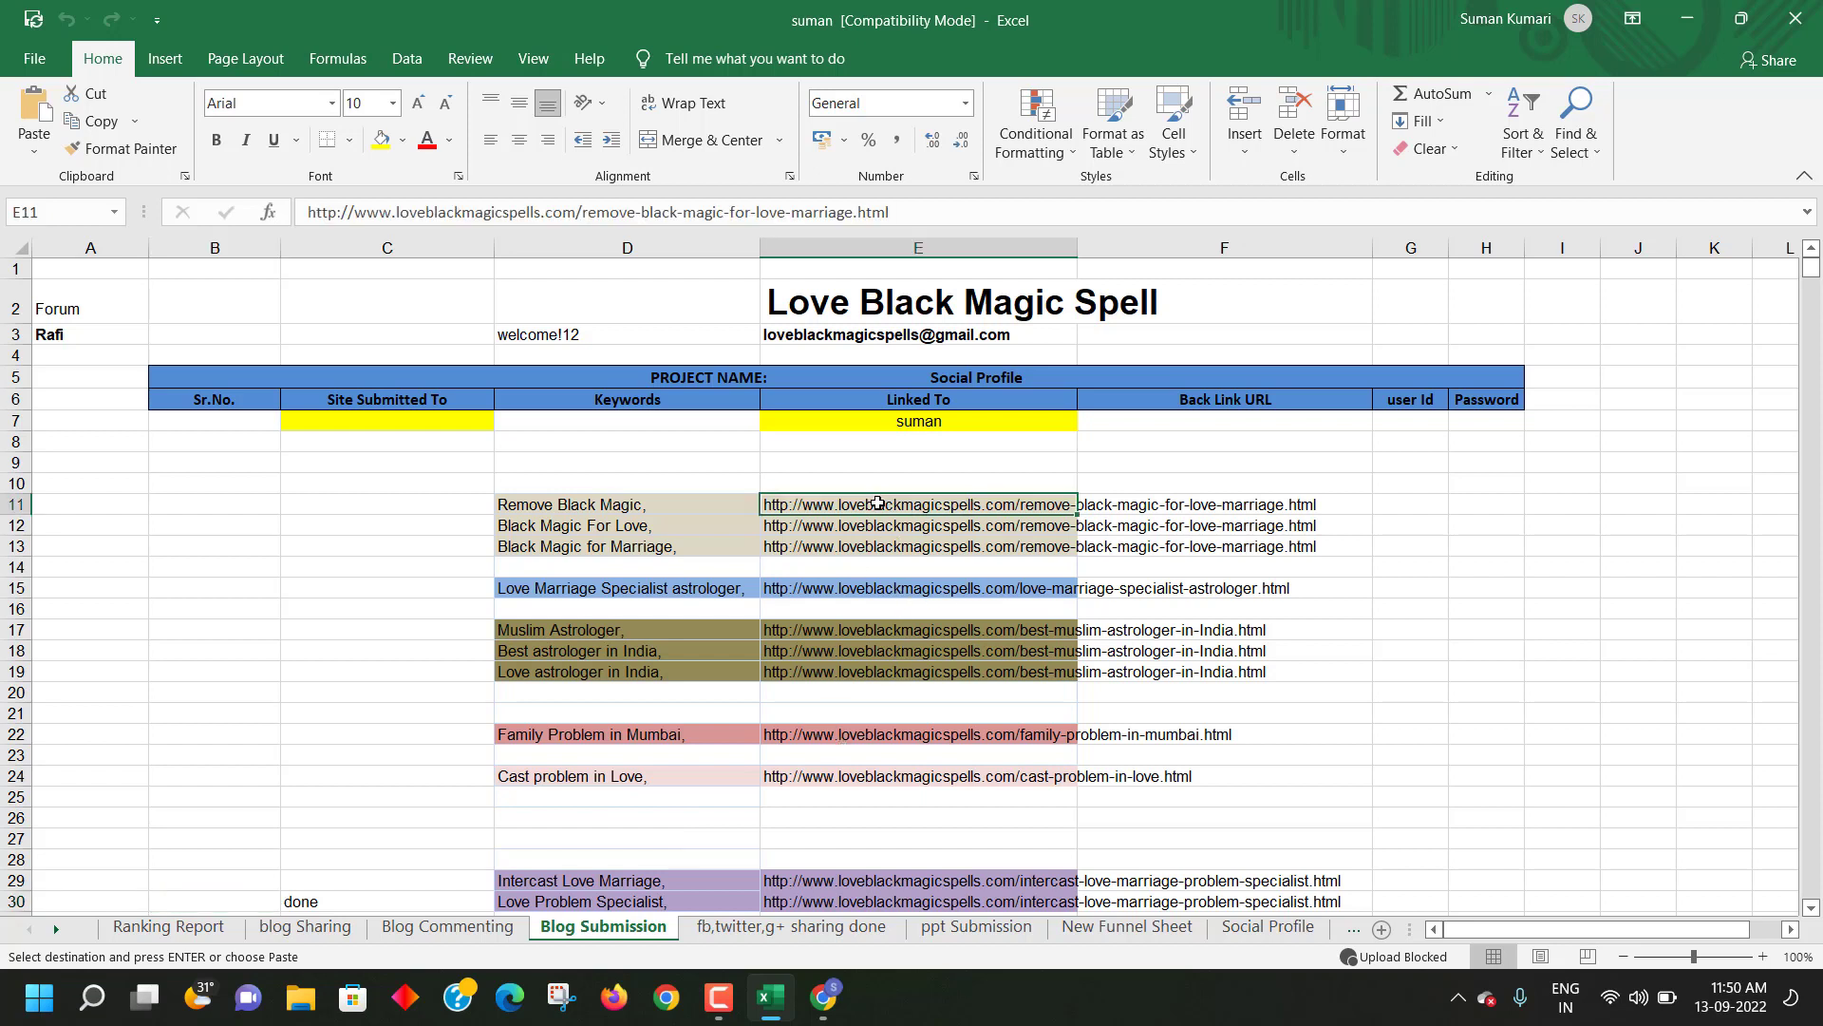
{"action": "left_click_drag", "start_coordinate": [308, 212], "coordinate": [582, 220]}
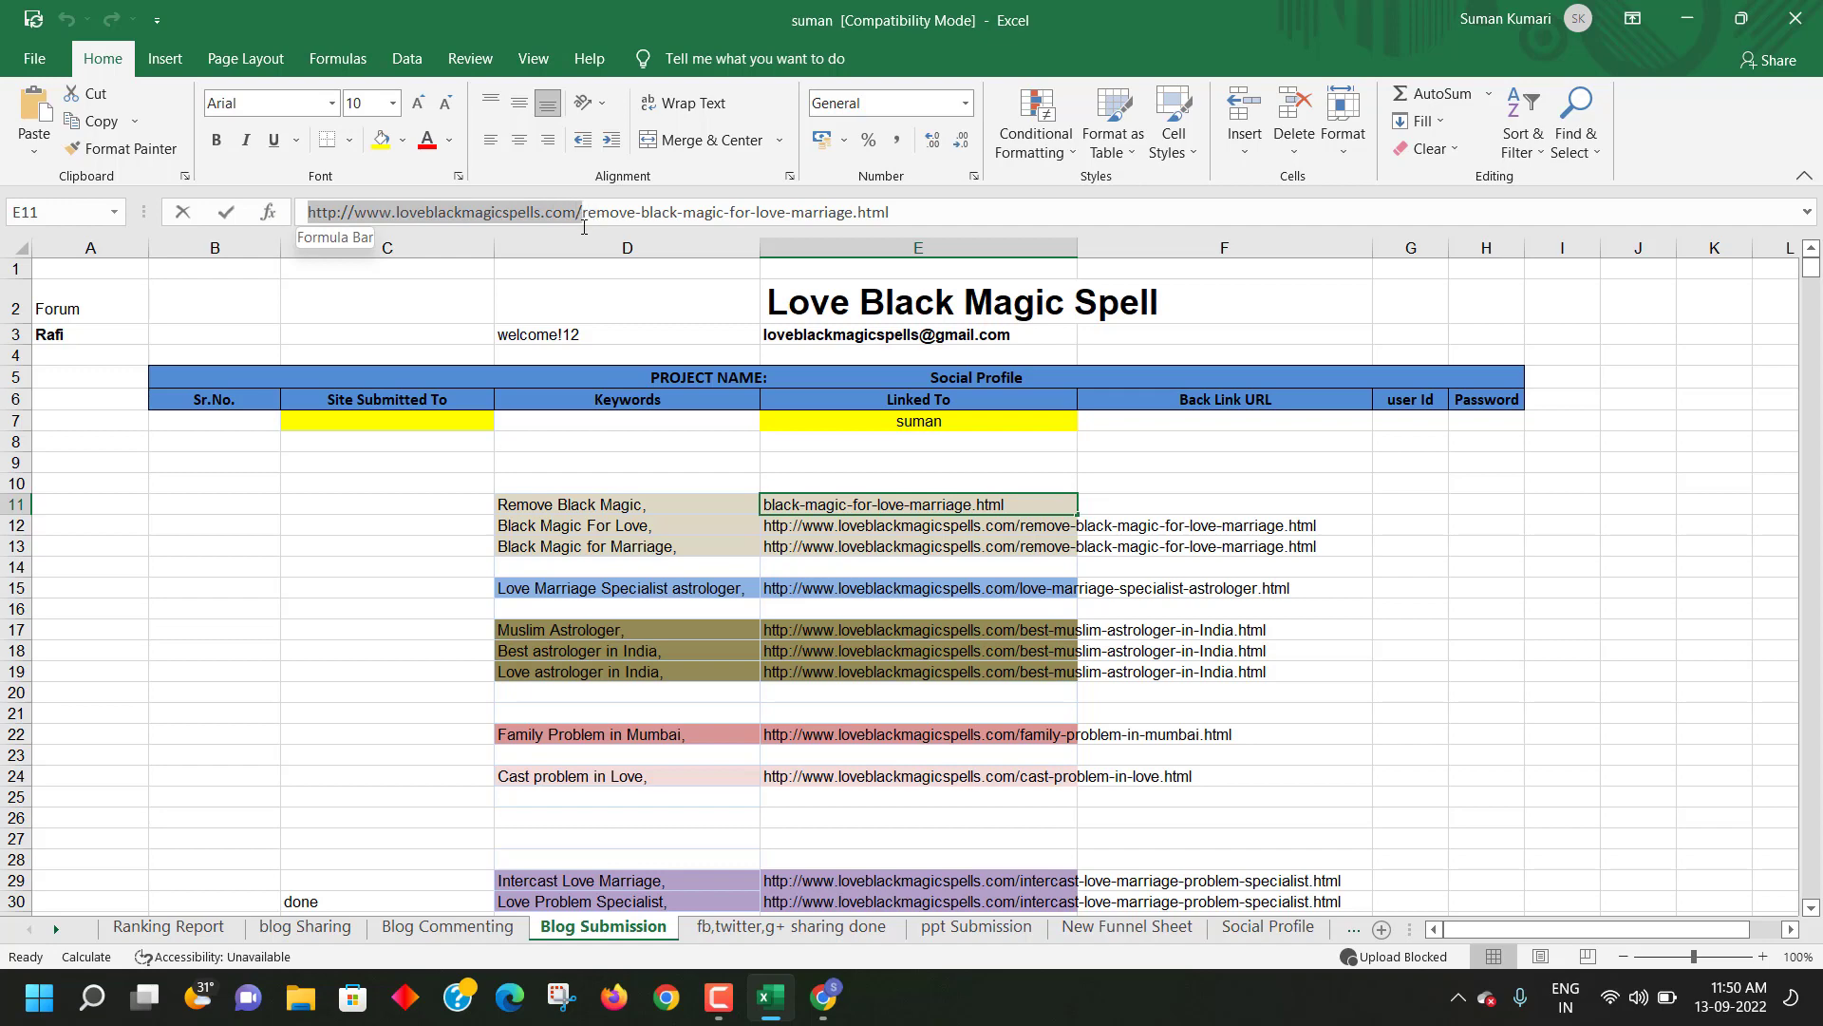
- Check the Black Magic results for the copied site address using find-in-page
{"action": "key", "text": "ctrl+c"}
{"action": "key", "text": "alt+Tab"}
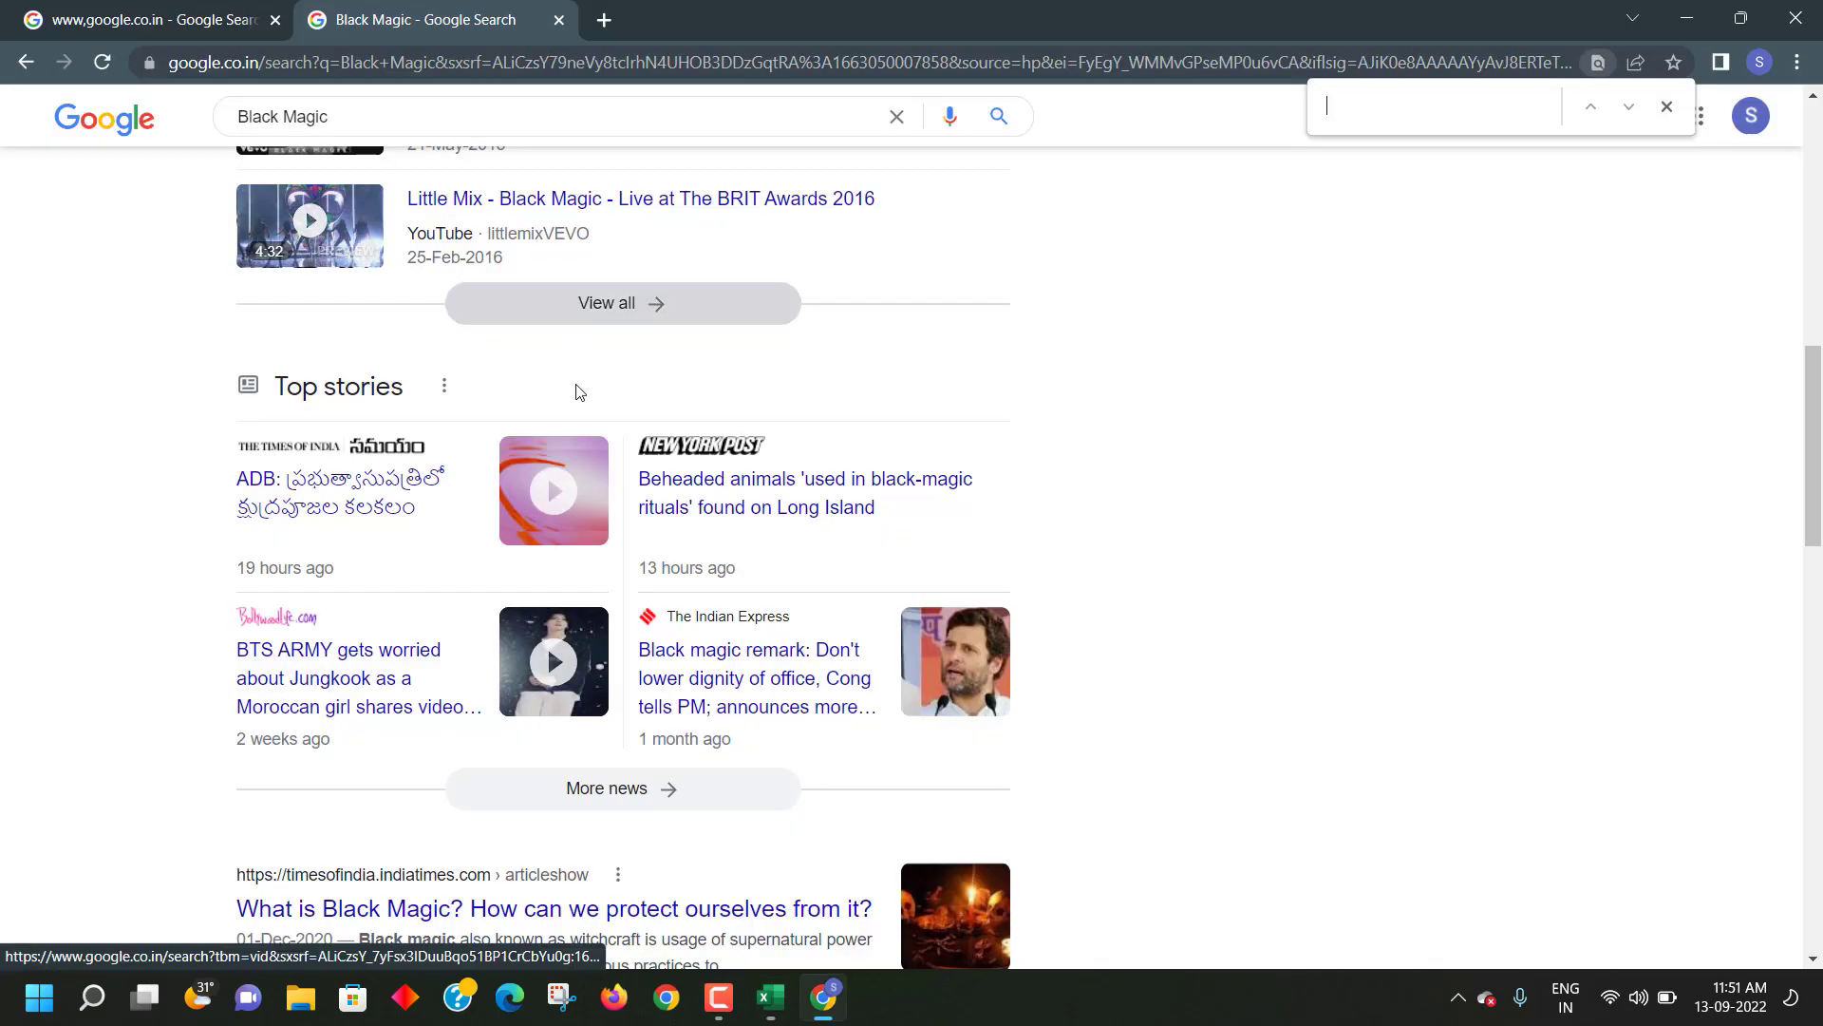
{"action": "scroll", "coordinate": [789, 390], "scroll_direction": "up", "scroll_amount": 10}
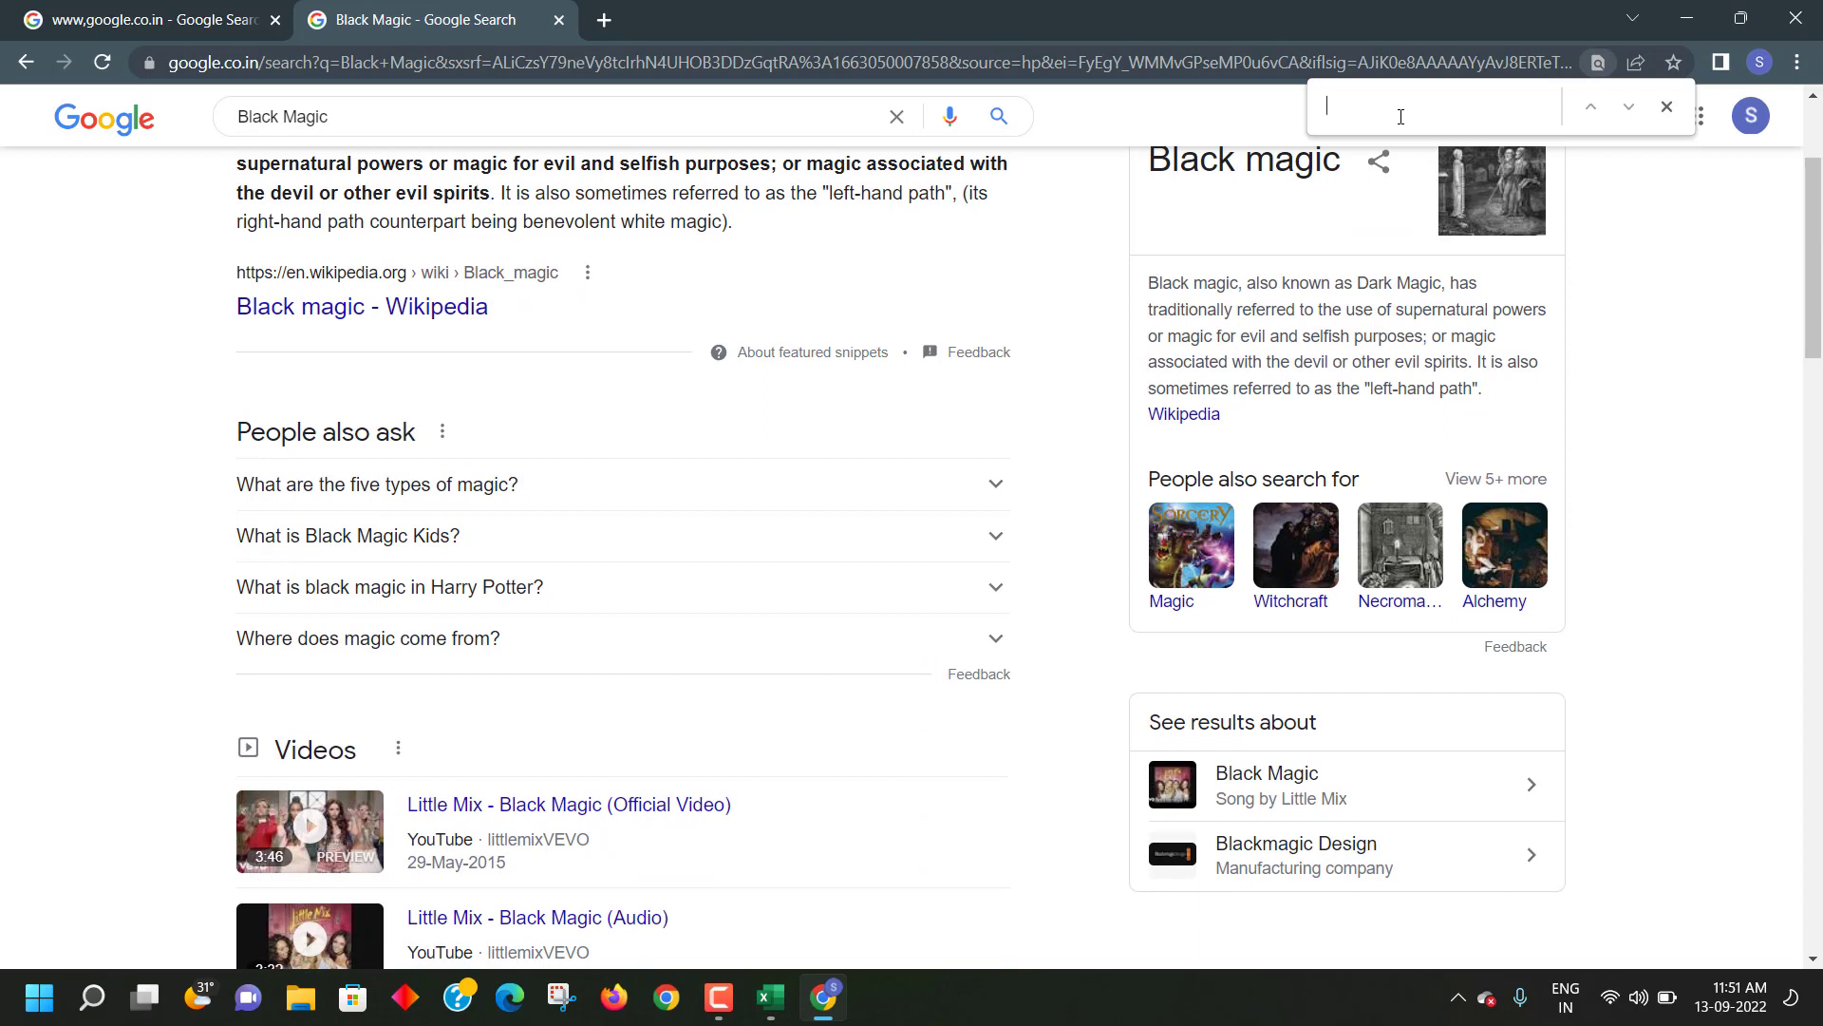
{"action": "key", "text": "ctrl+v"}
{"action": "type", "text": "\\"}
{"action": "key", "text": "BackSpace"}
{"action": "key", "text": "BackSpace"}
{"action": "key", "text": "BackSpace"}
{"action": "key", "text": "BackSpace"}
{"action": "key", "text": "BackSpace"}
{"action": "key", "text": "BackSpace"}
{"action": "key", "text": "BackSpace"}
{"action": "key", "text": "BackSpace"}
{"action": "key", "text": "BackSpace"}
{"action": "key", "text": "BackSpace"}
{"action": "key", "text": "BackSpace"}
{"action": "key", "text": "BackSpace"}
{"action": "key", "text": "BackSpace"}
{"action": "key", "text": "BackSpace"}
{"action": "key", "text": "BackSpace"}
{"action": "key", "text": "BackSpace"}
{"action": "key", "text": "BackSpace"}
{"action": "key", "text": "BackSpace"}
{"action": "key", "text": "BackSpace"}
{"action": "key", "text": "BackSpace"}
{"action": "key", "text": "BackSpace"}
{"action": "key", "text": "BackSpace"}
{"action": "scroll", "coordinate": [722, 370], "scroll_direction": "up", "scroll_amount": 3}
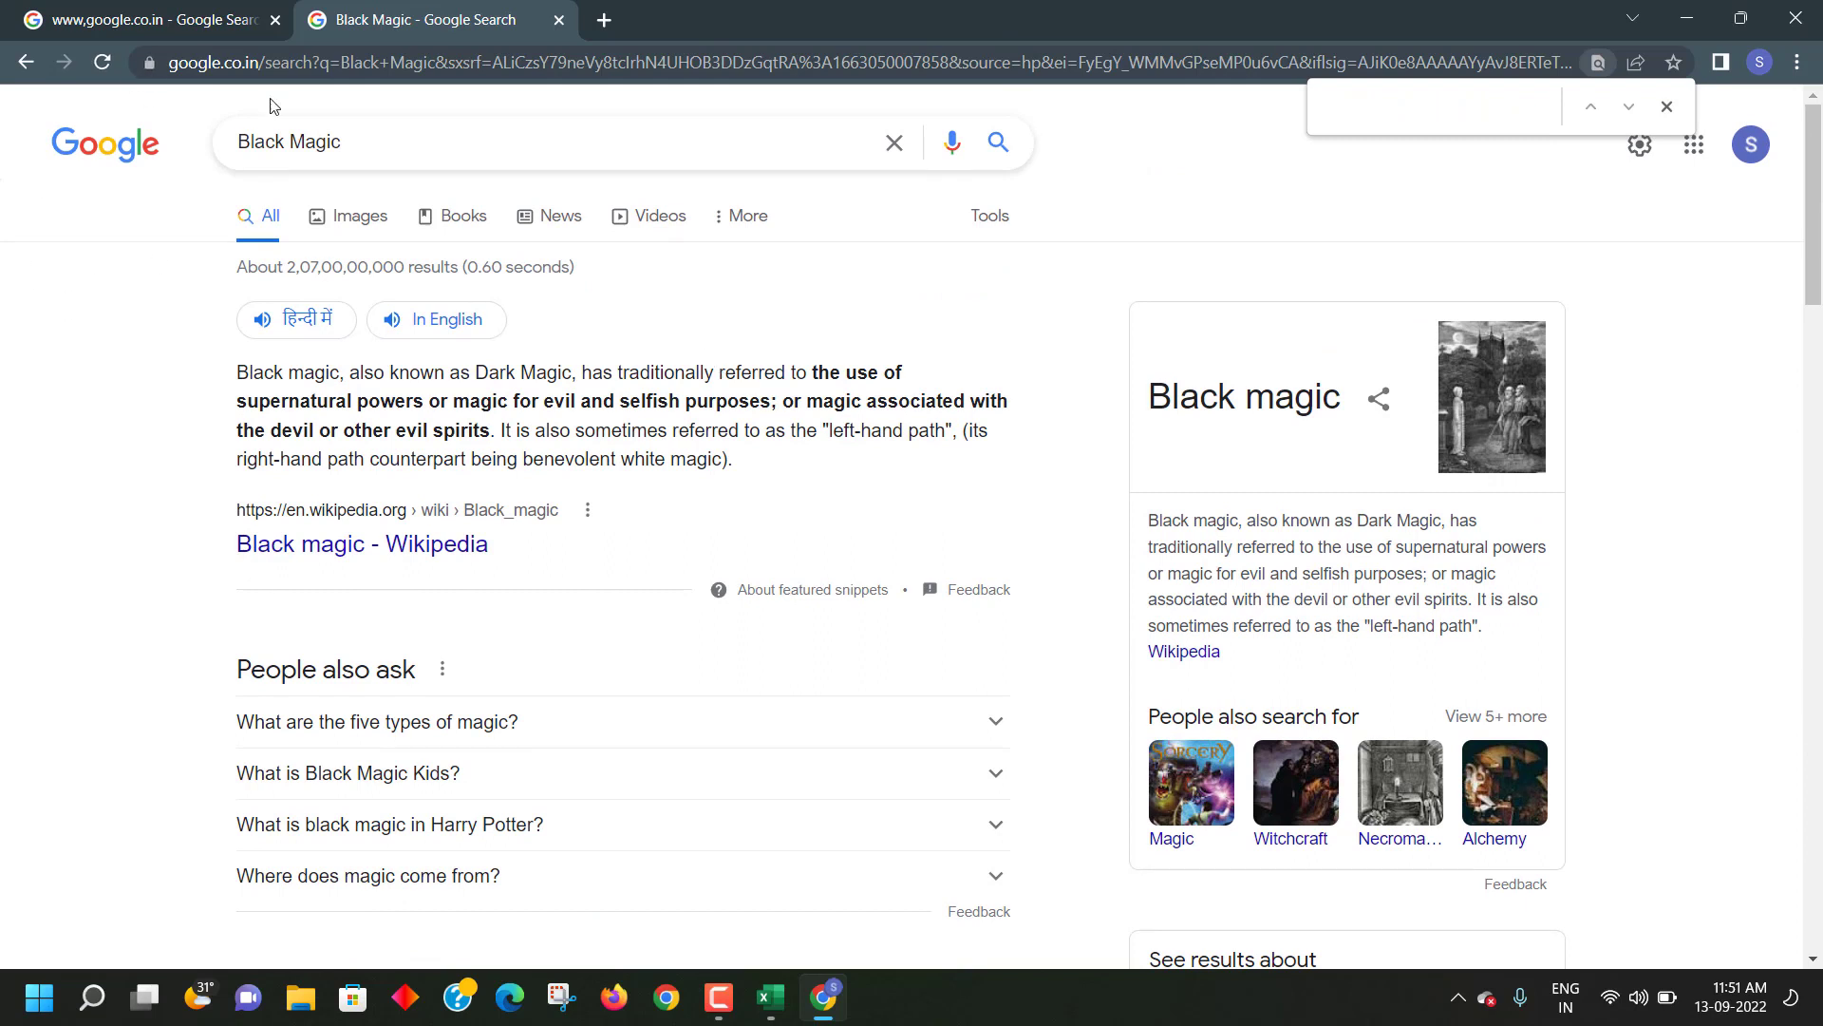
- Close the Black Magic results tab and clear the Google search box
{"action": "left_click", "coordinate": [558, 20]}
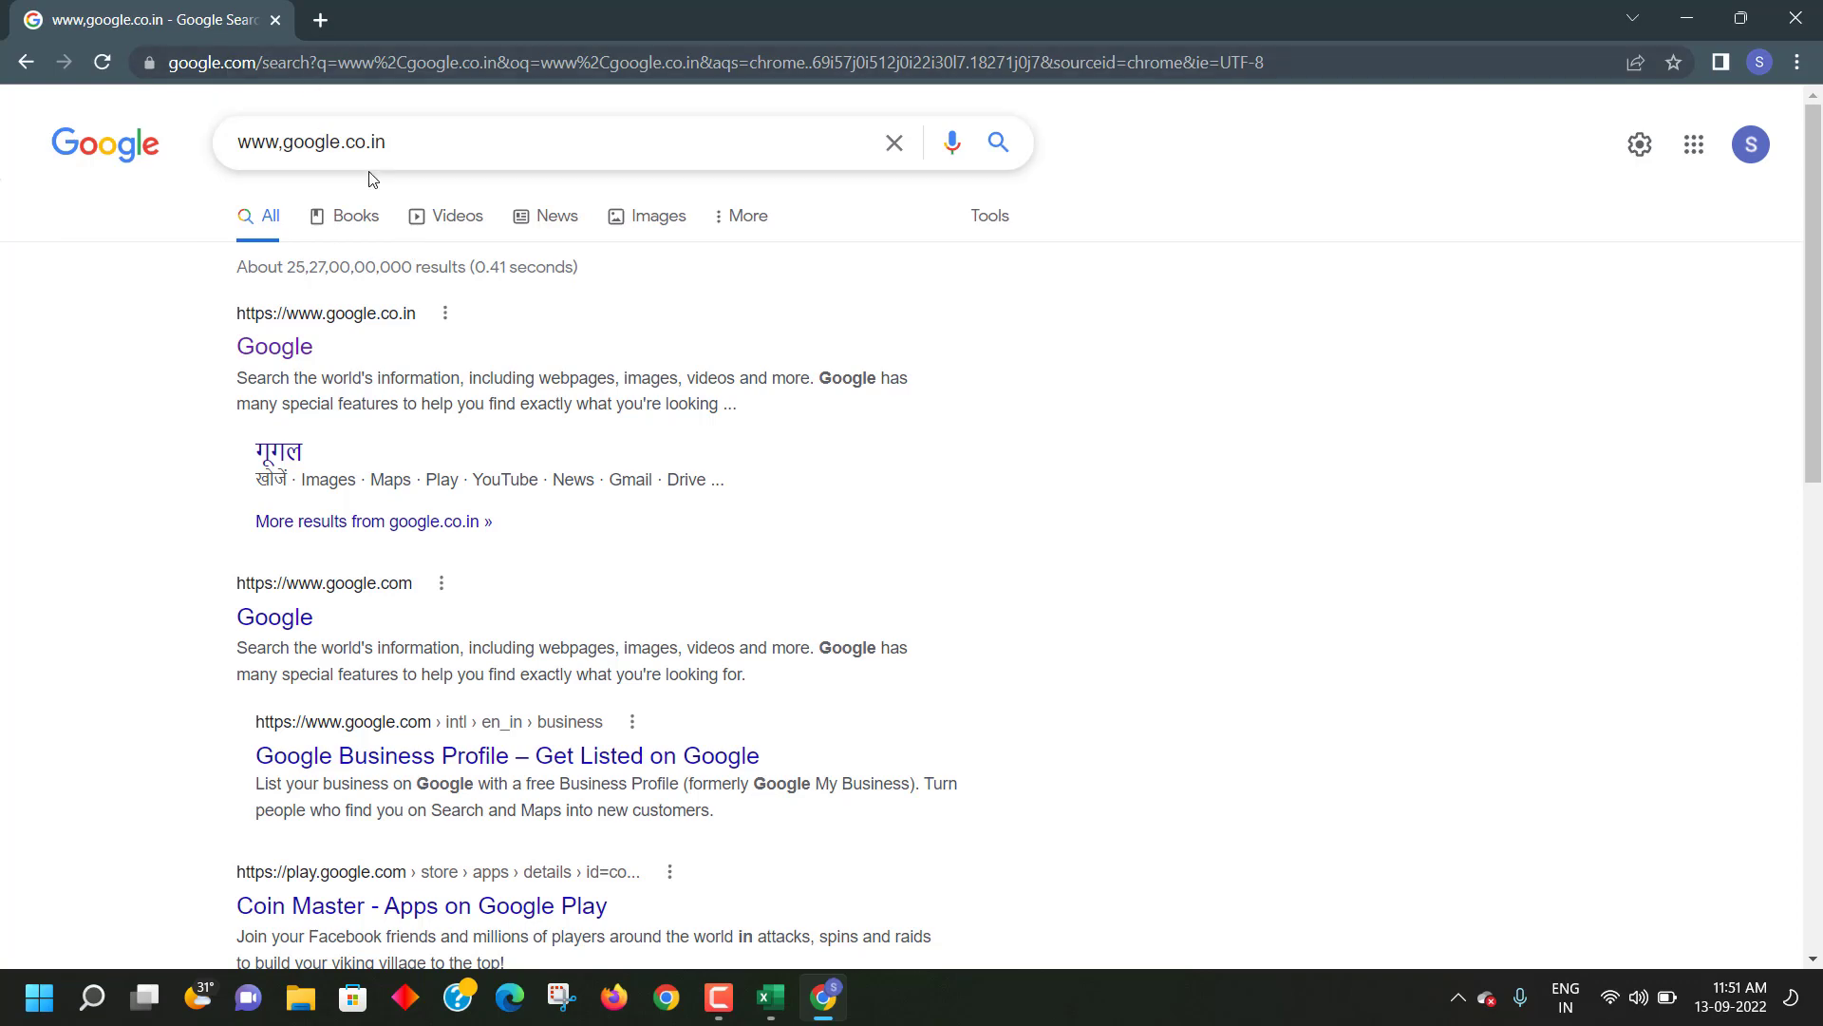
{"action": "triple_click", "coordinate": [410, 141]}
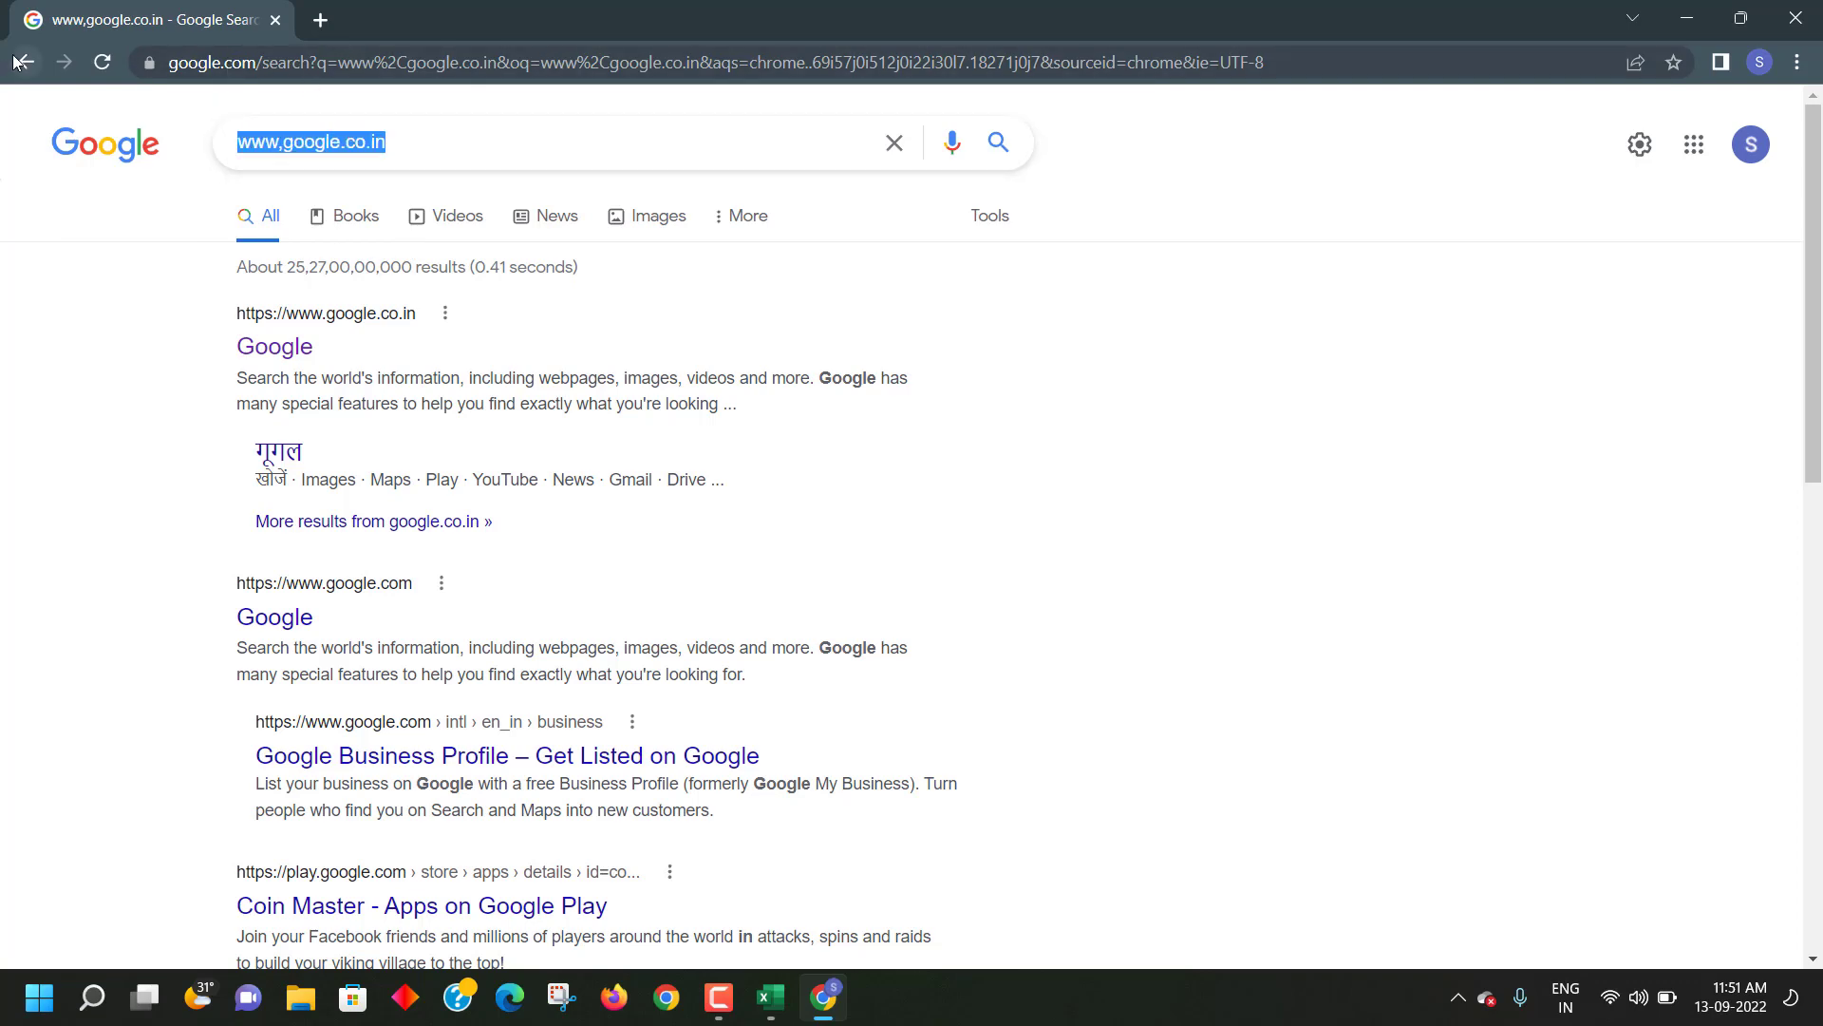
{"action": "key", "text": "BackSpace"}
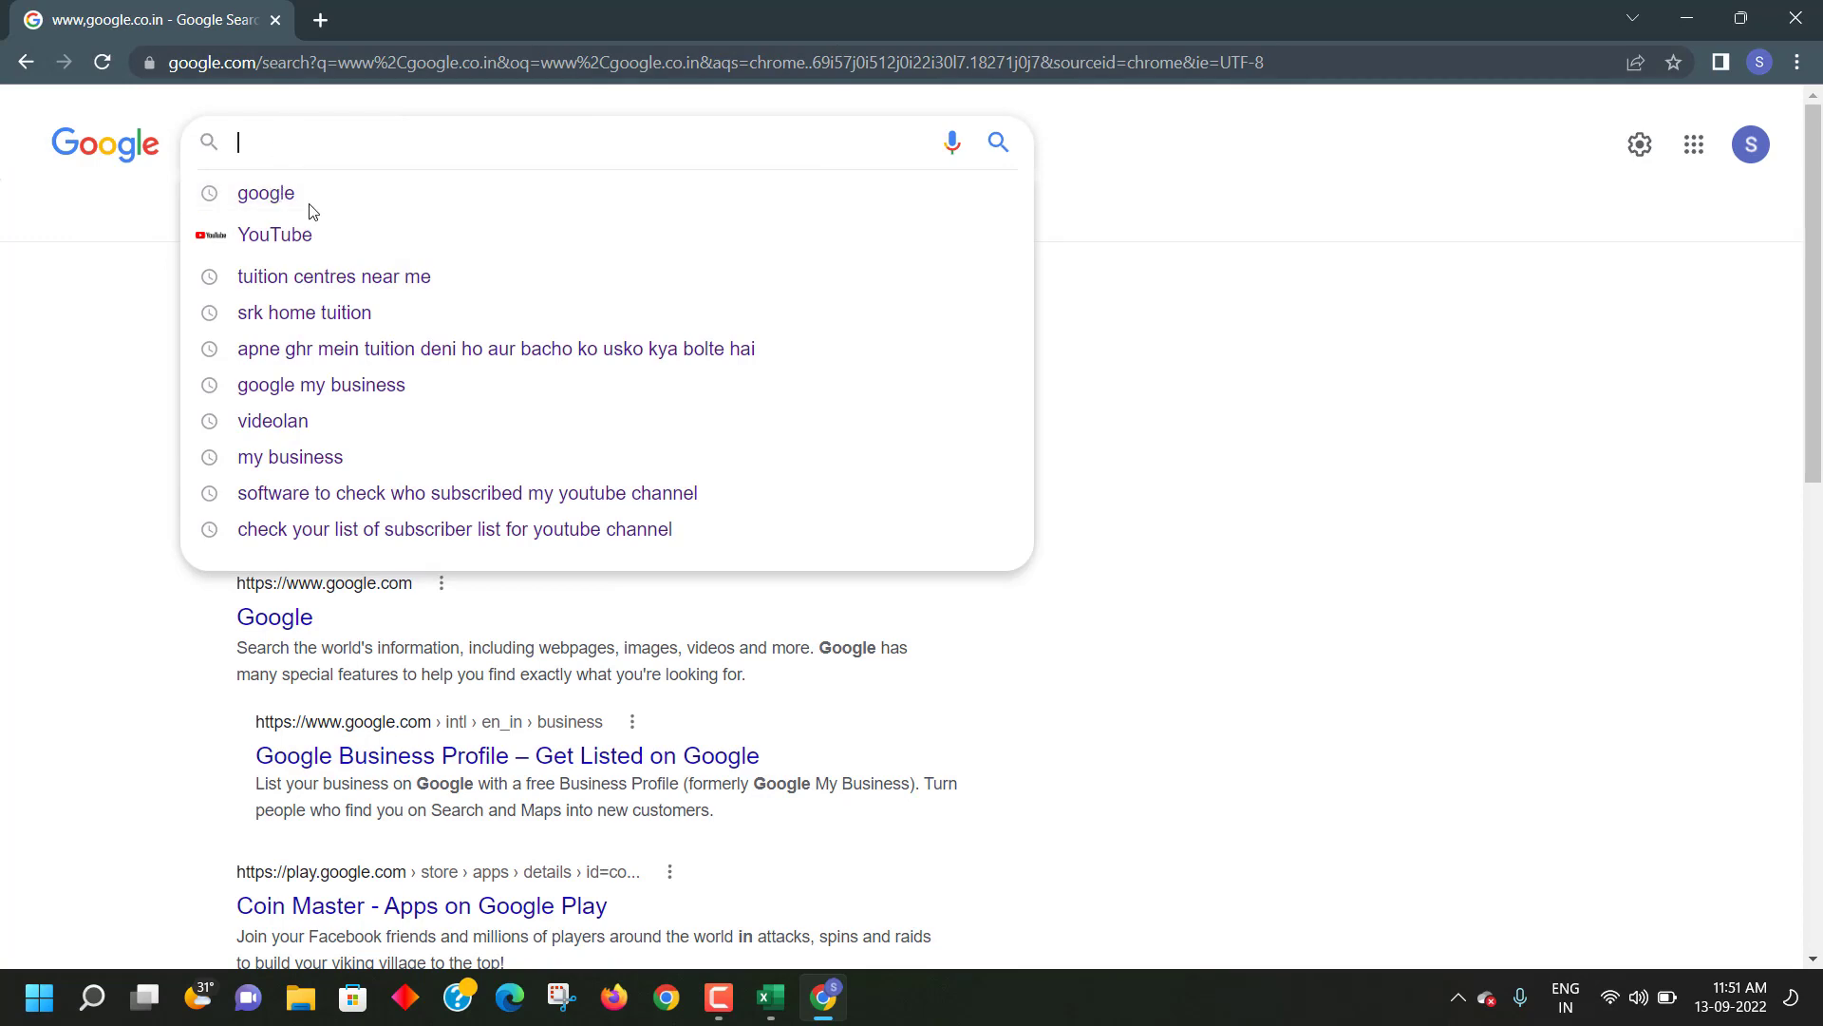
- Copy 'Remove Black Magic' from Ranking Report cell C8 into the Google search box
{"action": "key", "text": "alt+Tab"}
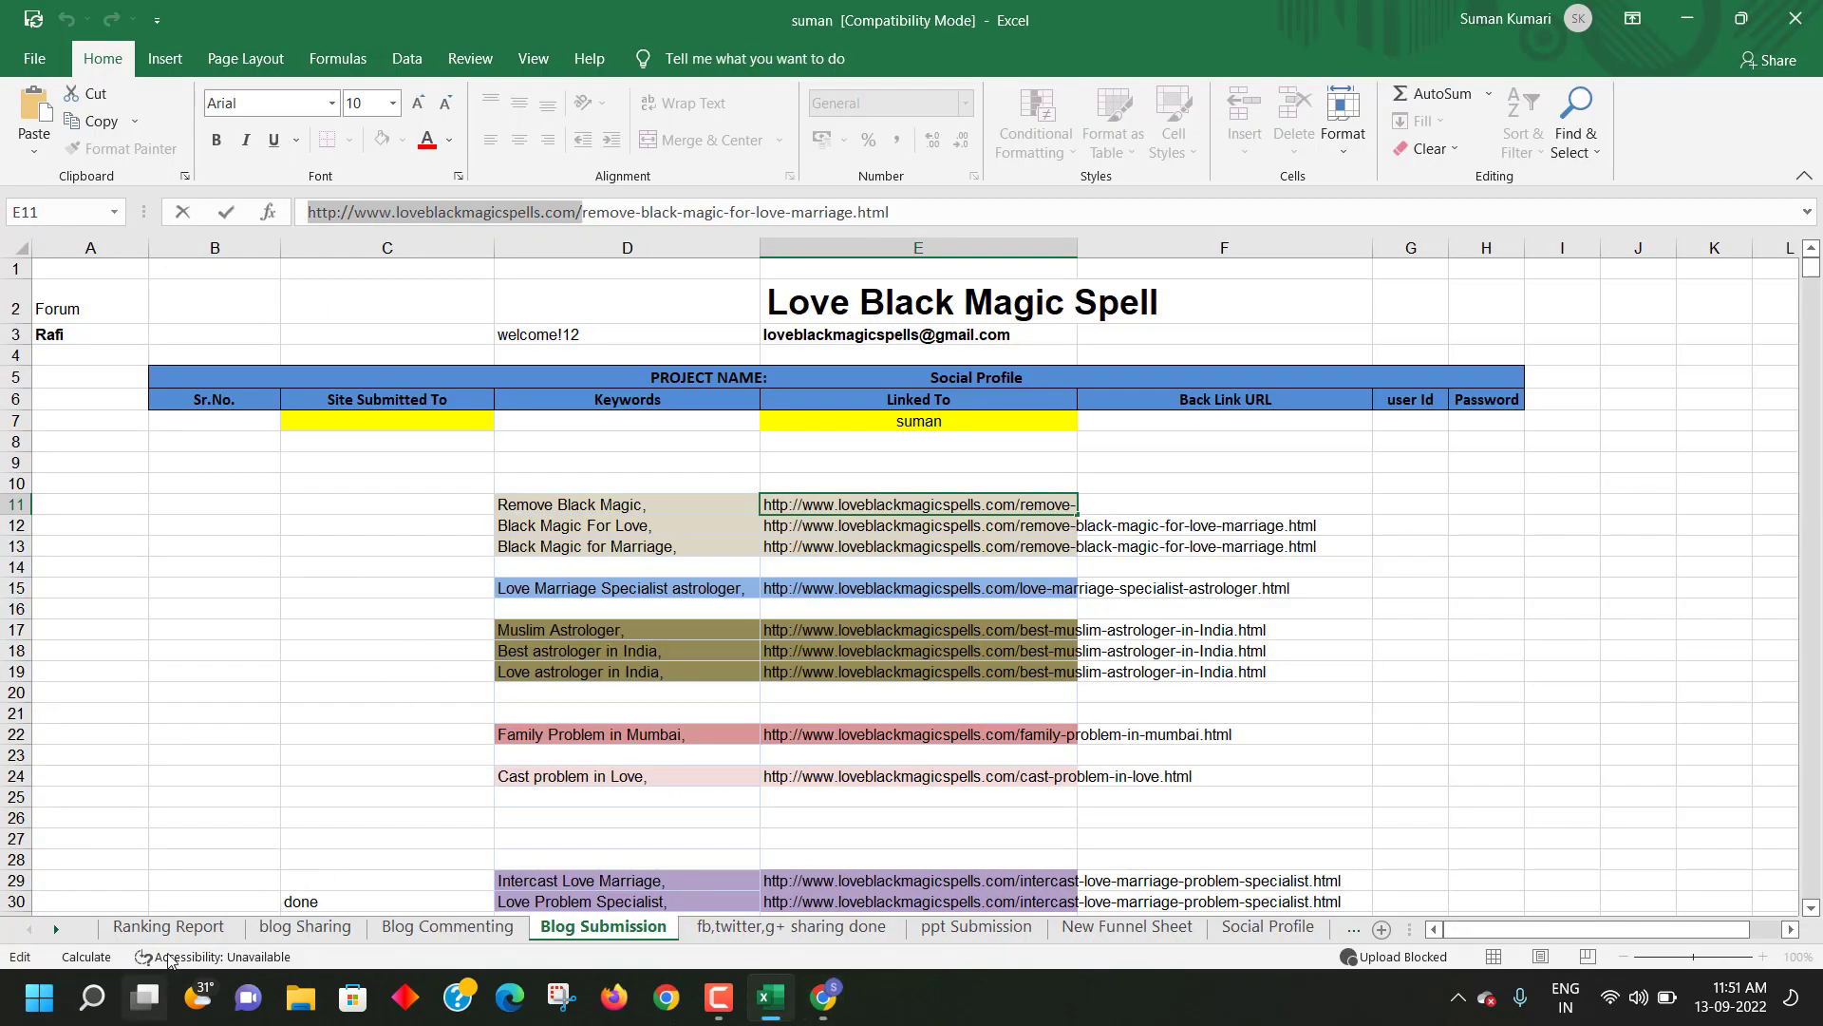
{"action": "left_click", "coordinate": [168, 926]}
{"action": "left_click", "coordinate": [177, 425]}
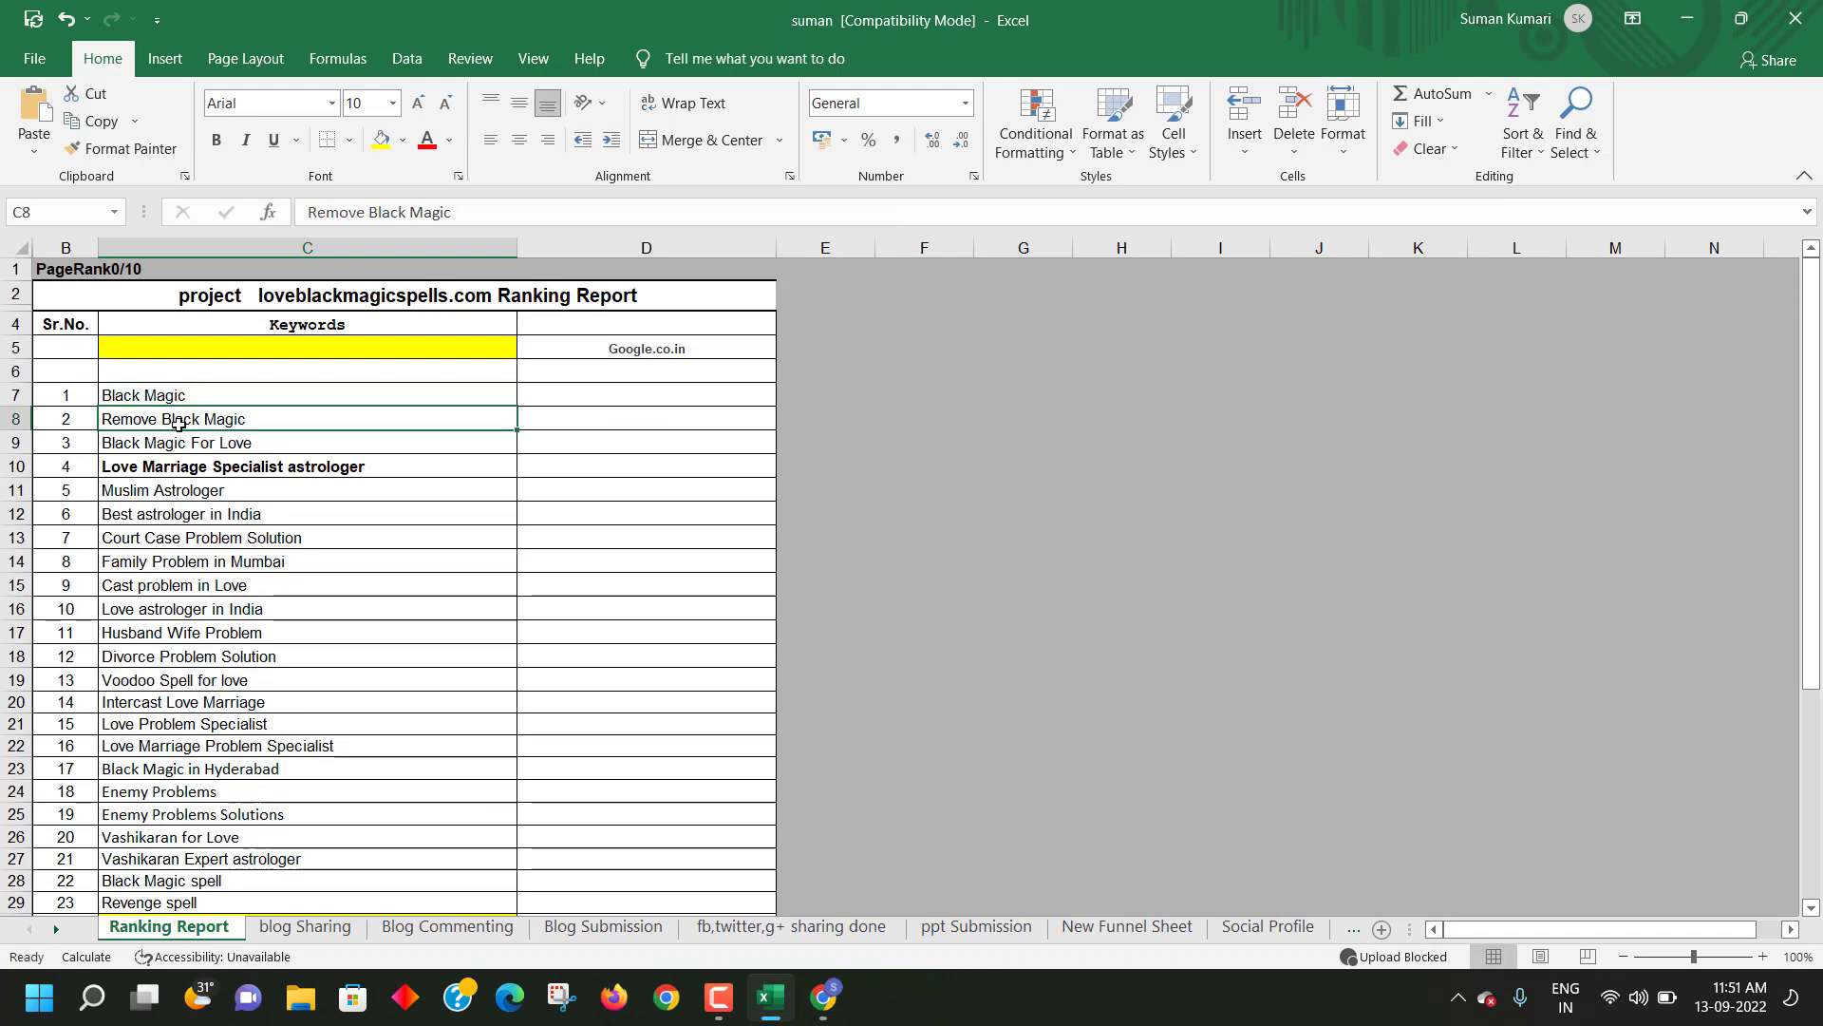
{"action": "key", "text": "ctrl+c"}
{"action": "key", "text": "alt+Tab"}
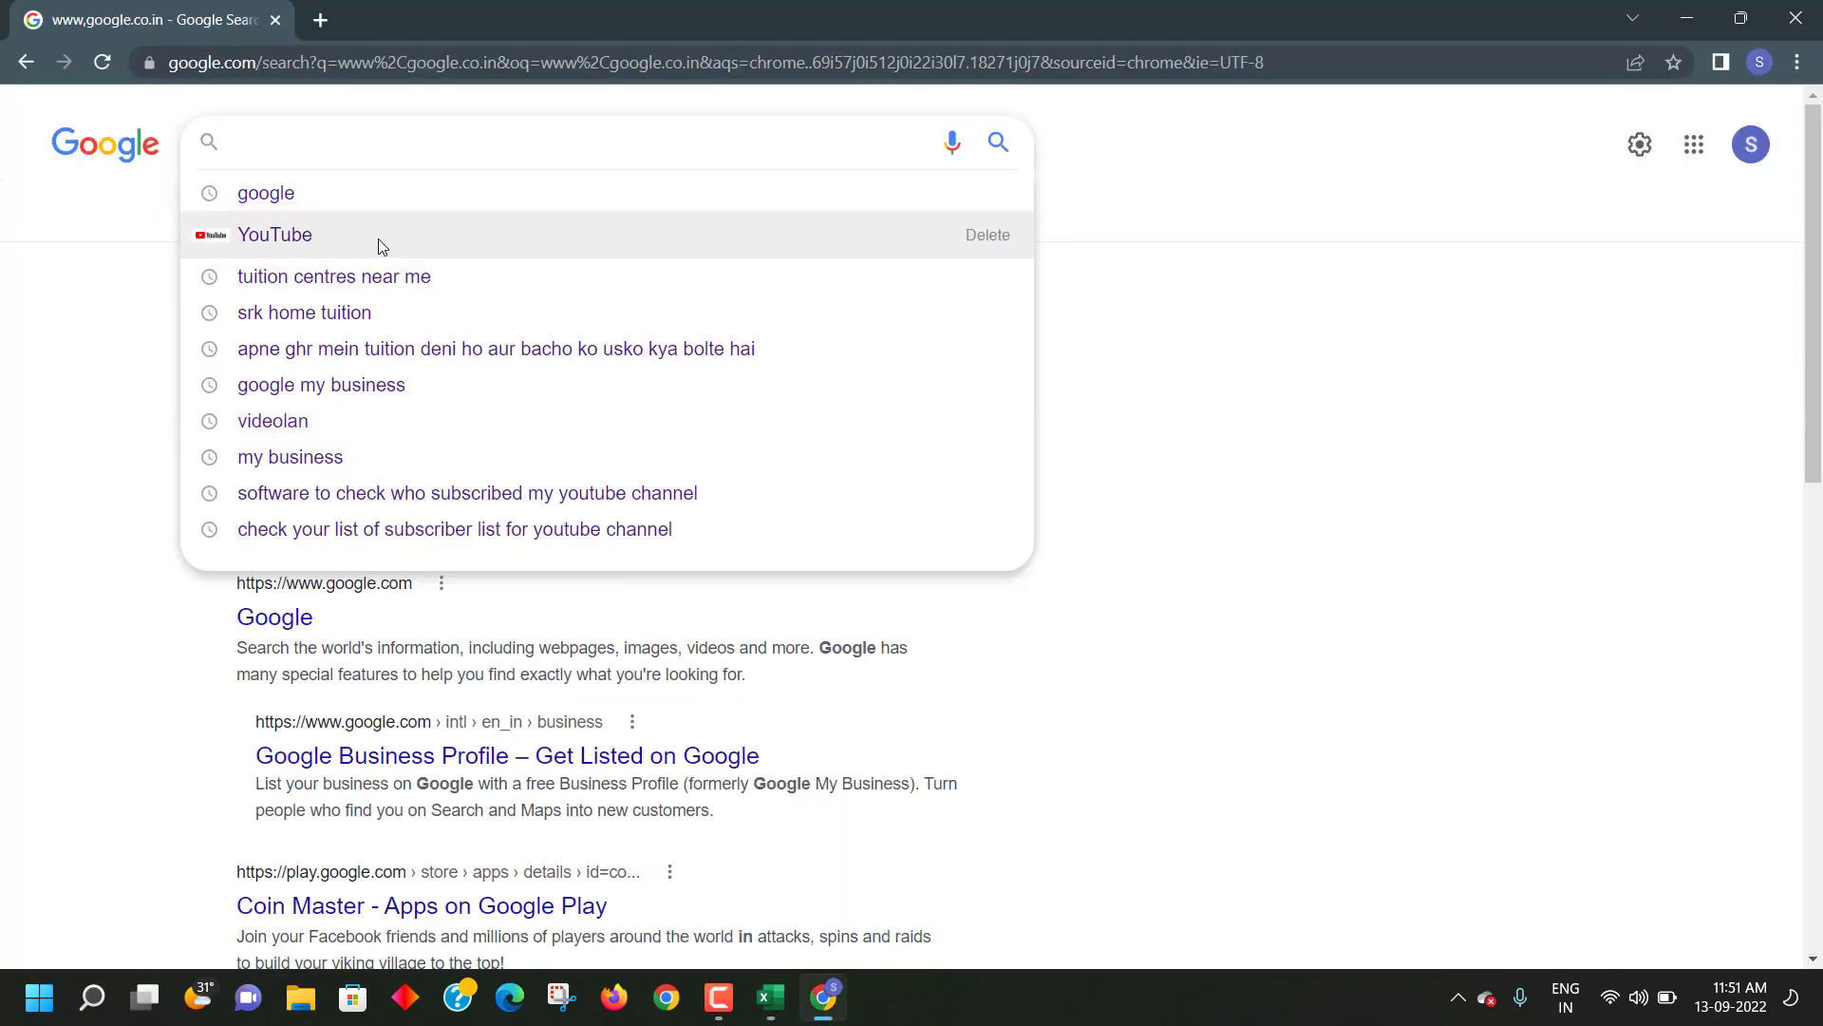
{"action": "key", "text": "ctrl+v"}
- Search Google for Remove Black Magic and open find-in-page on the results
{"action": "key", "text": "Return"}
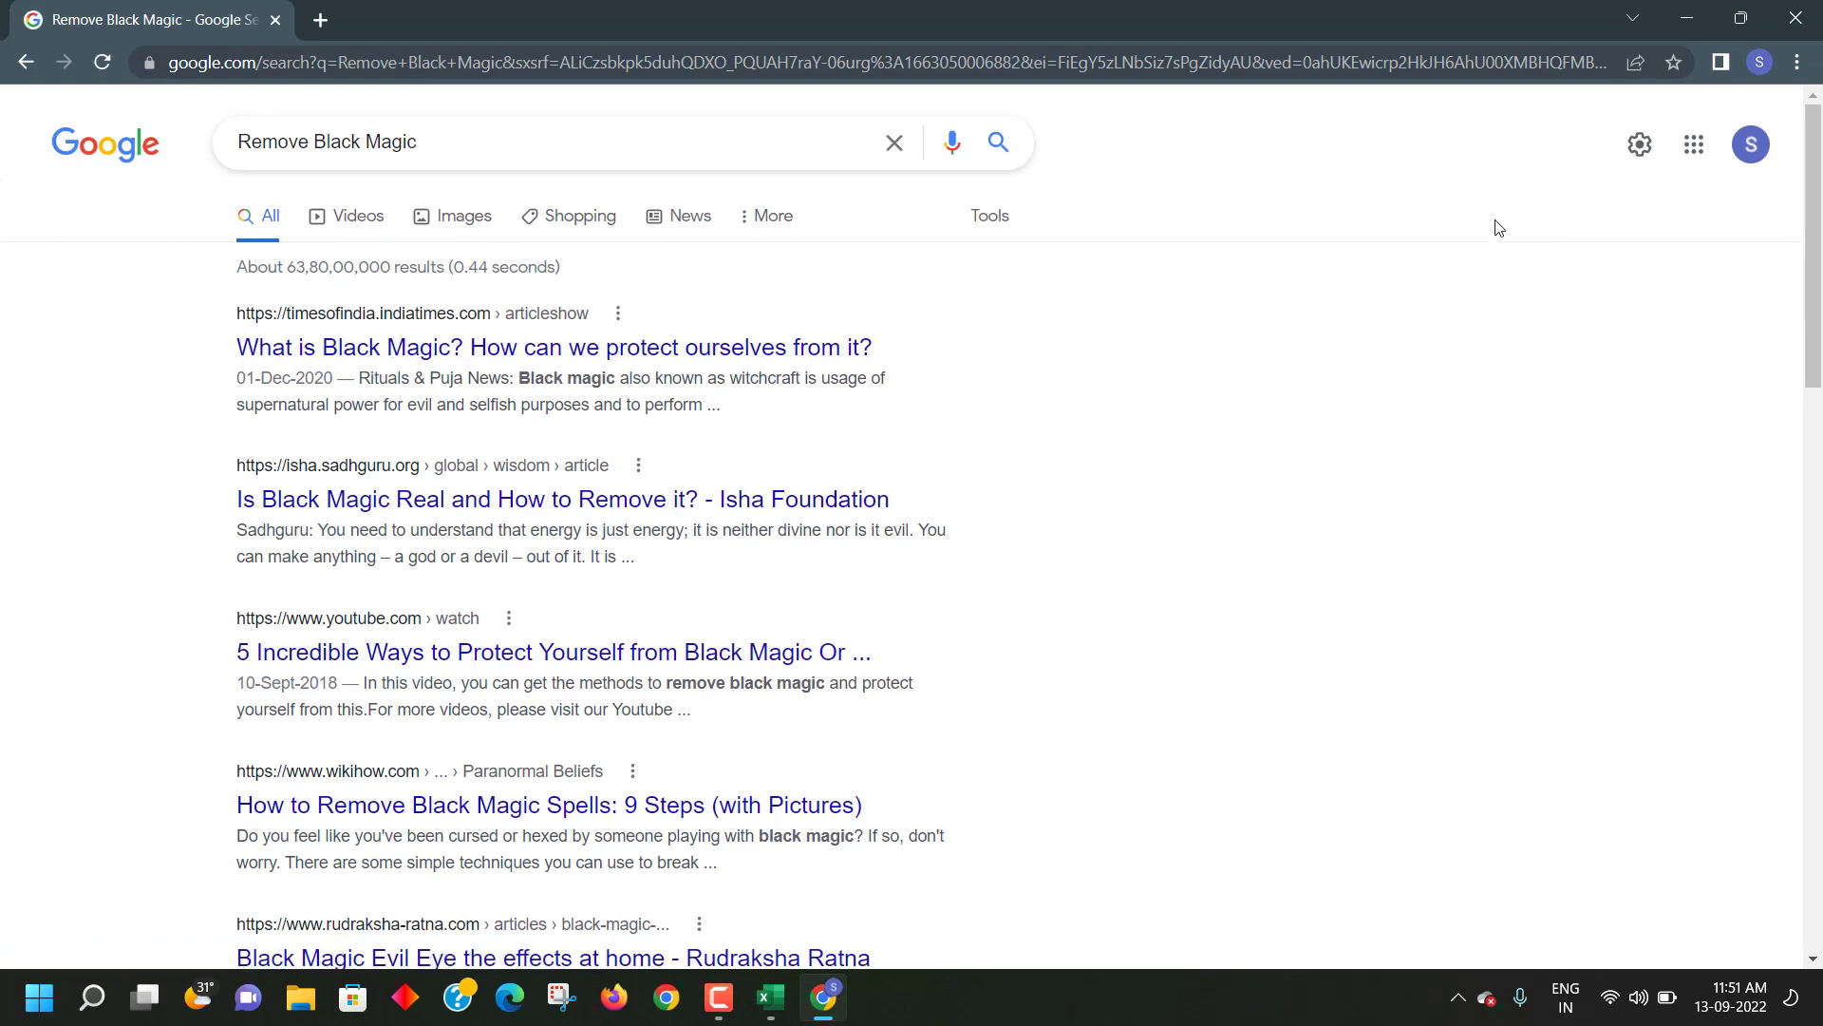
{"action": "key", "text": "ctrl+f"}
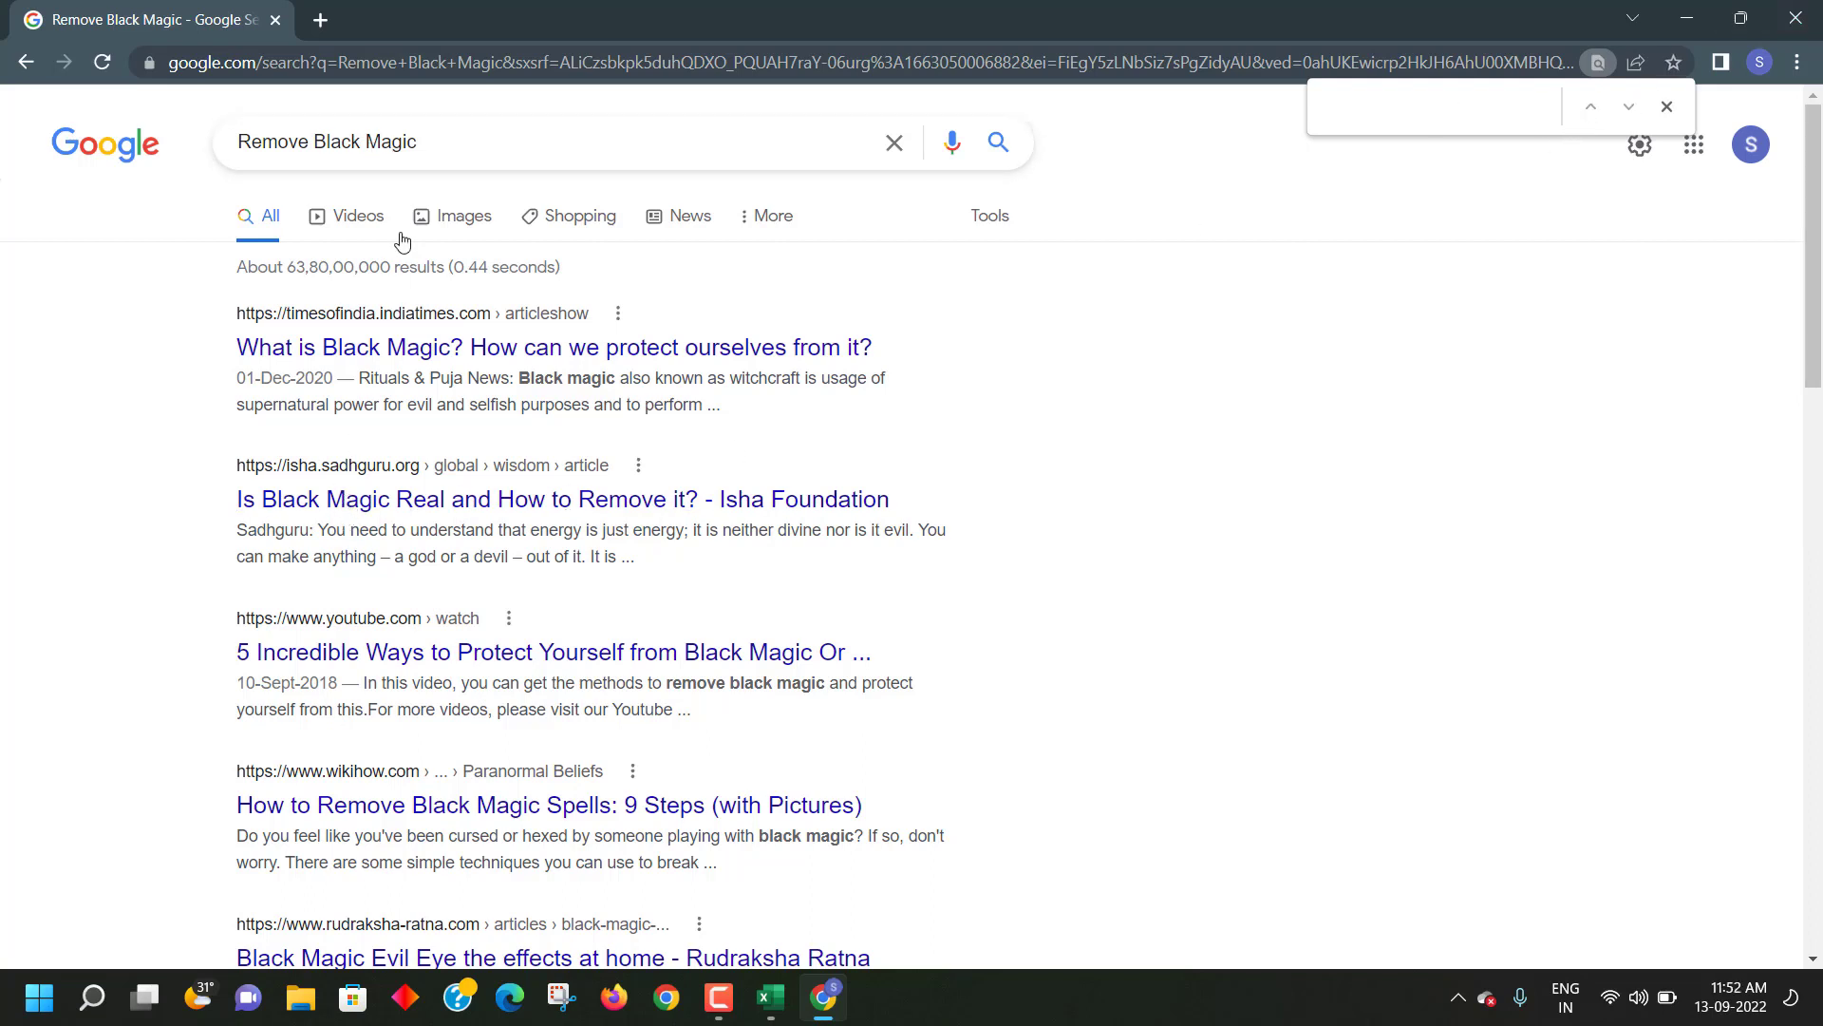
{"action": "scroll", "coordinate": [340, 650], "scroll_direction": "down", "scroll_amount": 3}
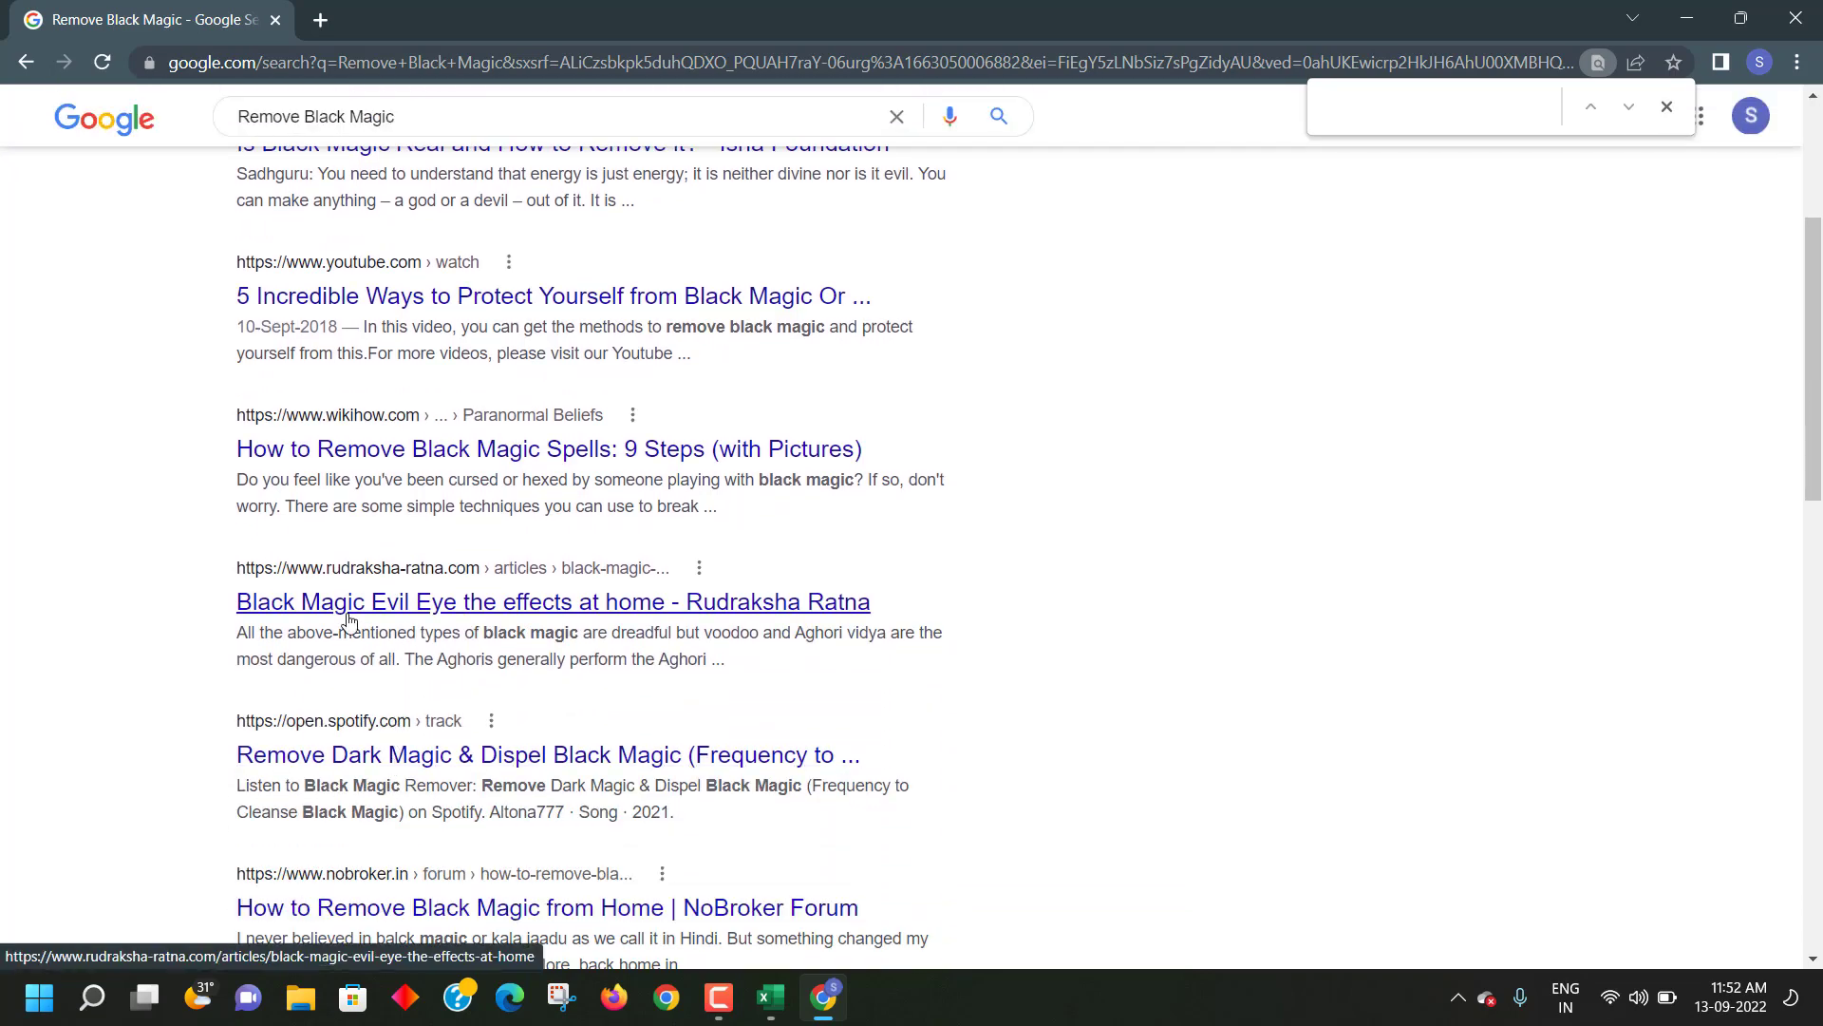
{"action": "scroll", "coordinate": [1249, 602], "scroll_direction": "up", "scroll_amount": 3}
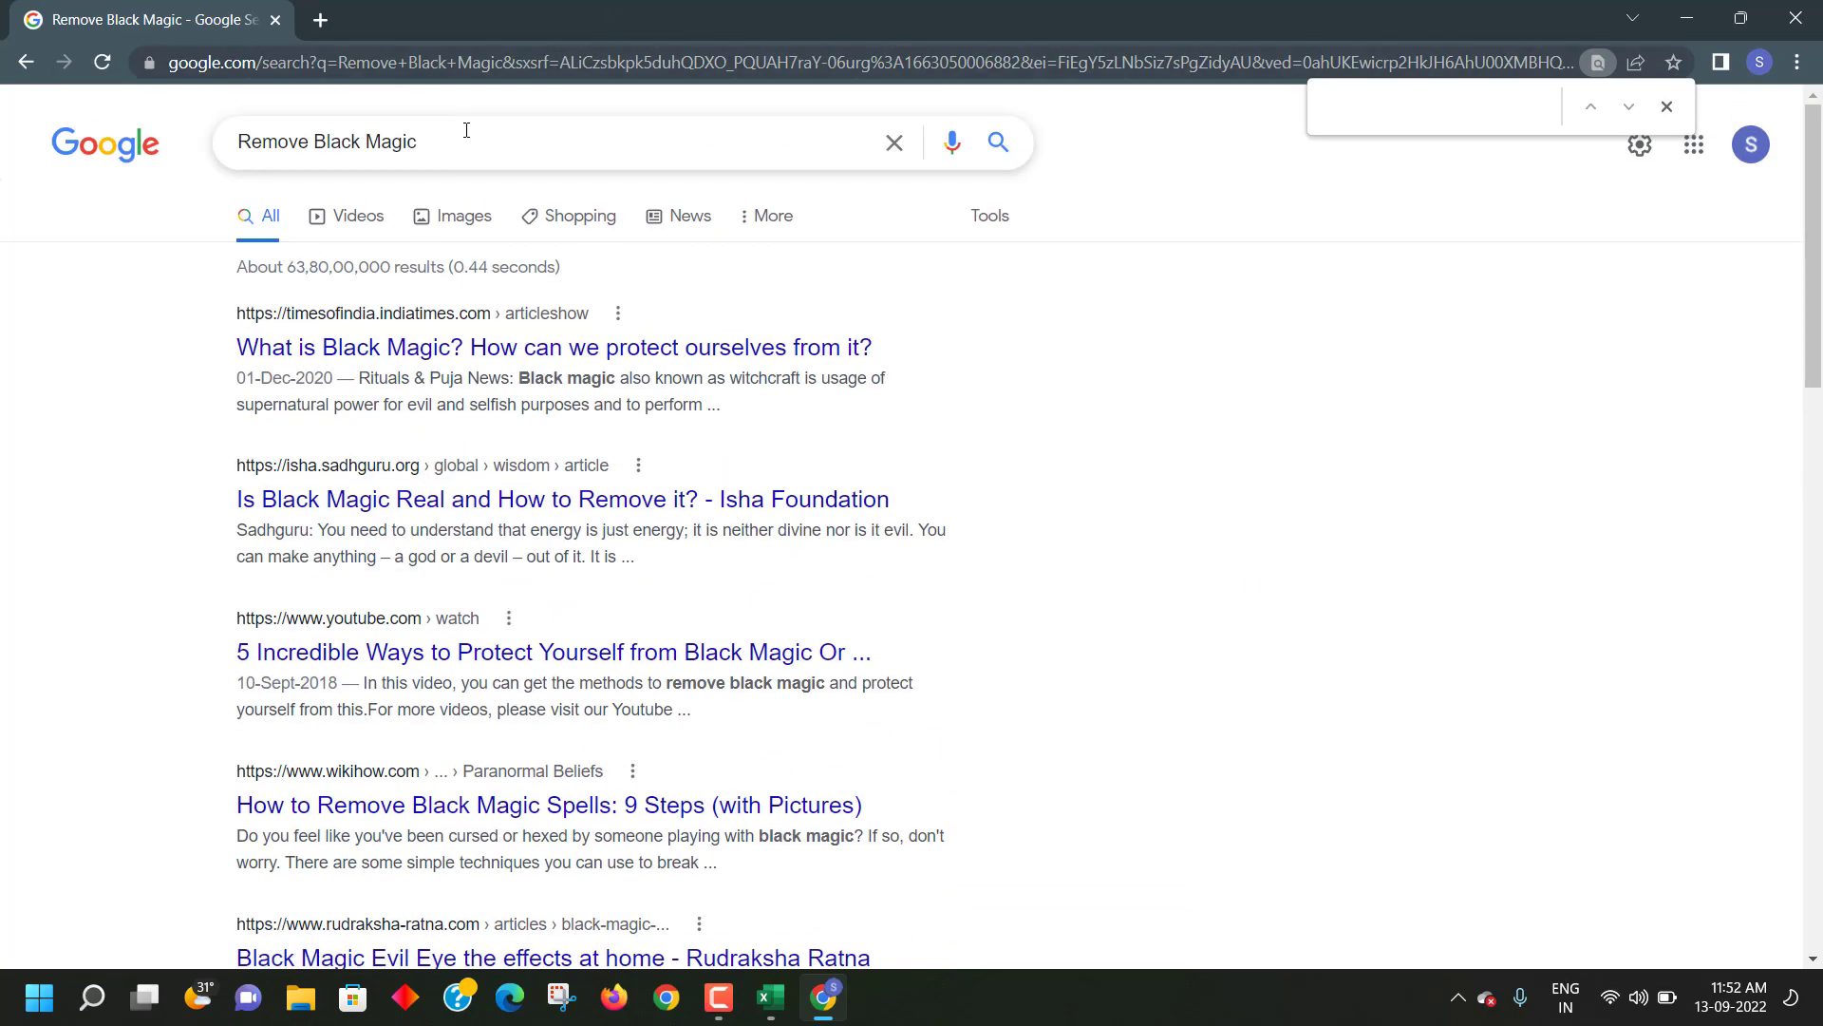
- Empty the search box and scroll through the Remove Black Magic results
{"action": "left_click_drag", "start_coordinate": [466, 130], "coordinate": [2, 124]}
{"action": "key", "text": "BackSpace"}
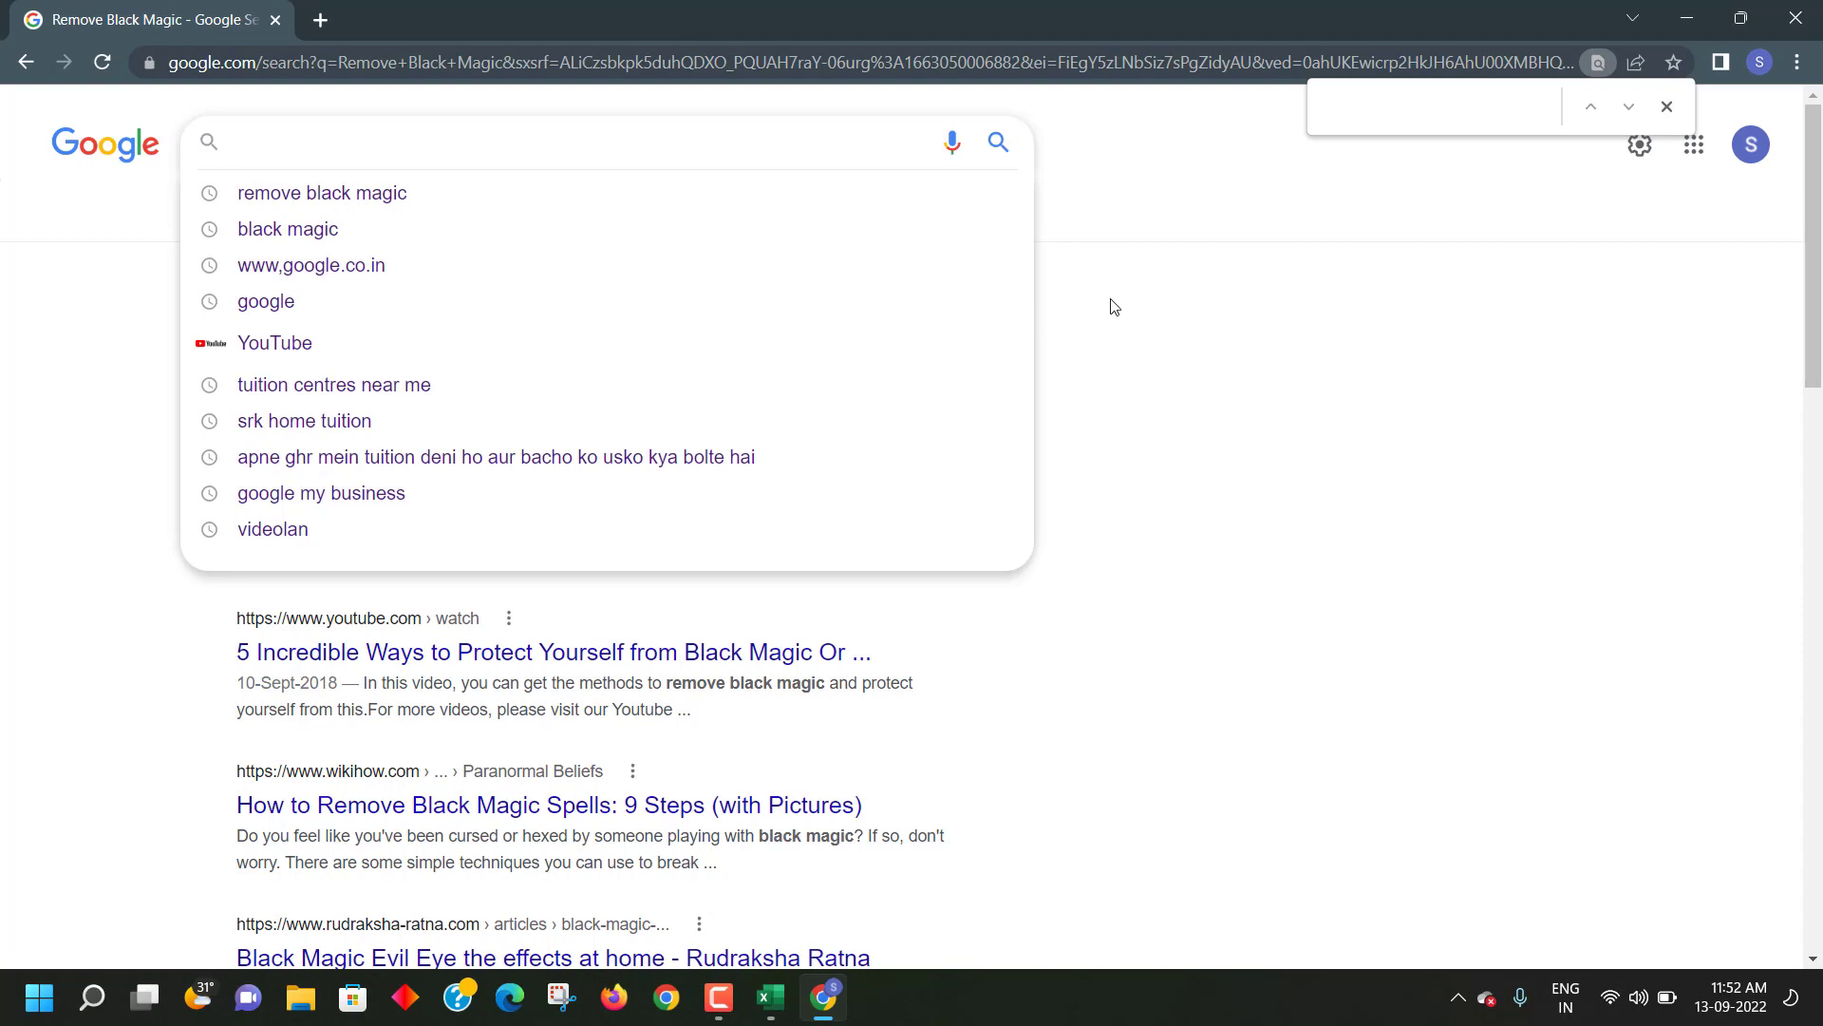
{"action": "left_click", "coordinate": [1140, 313]}
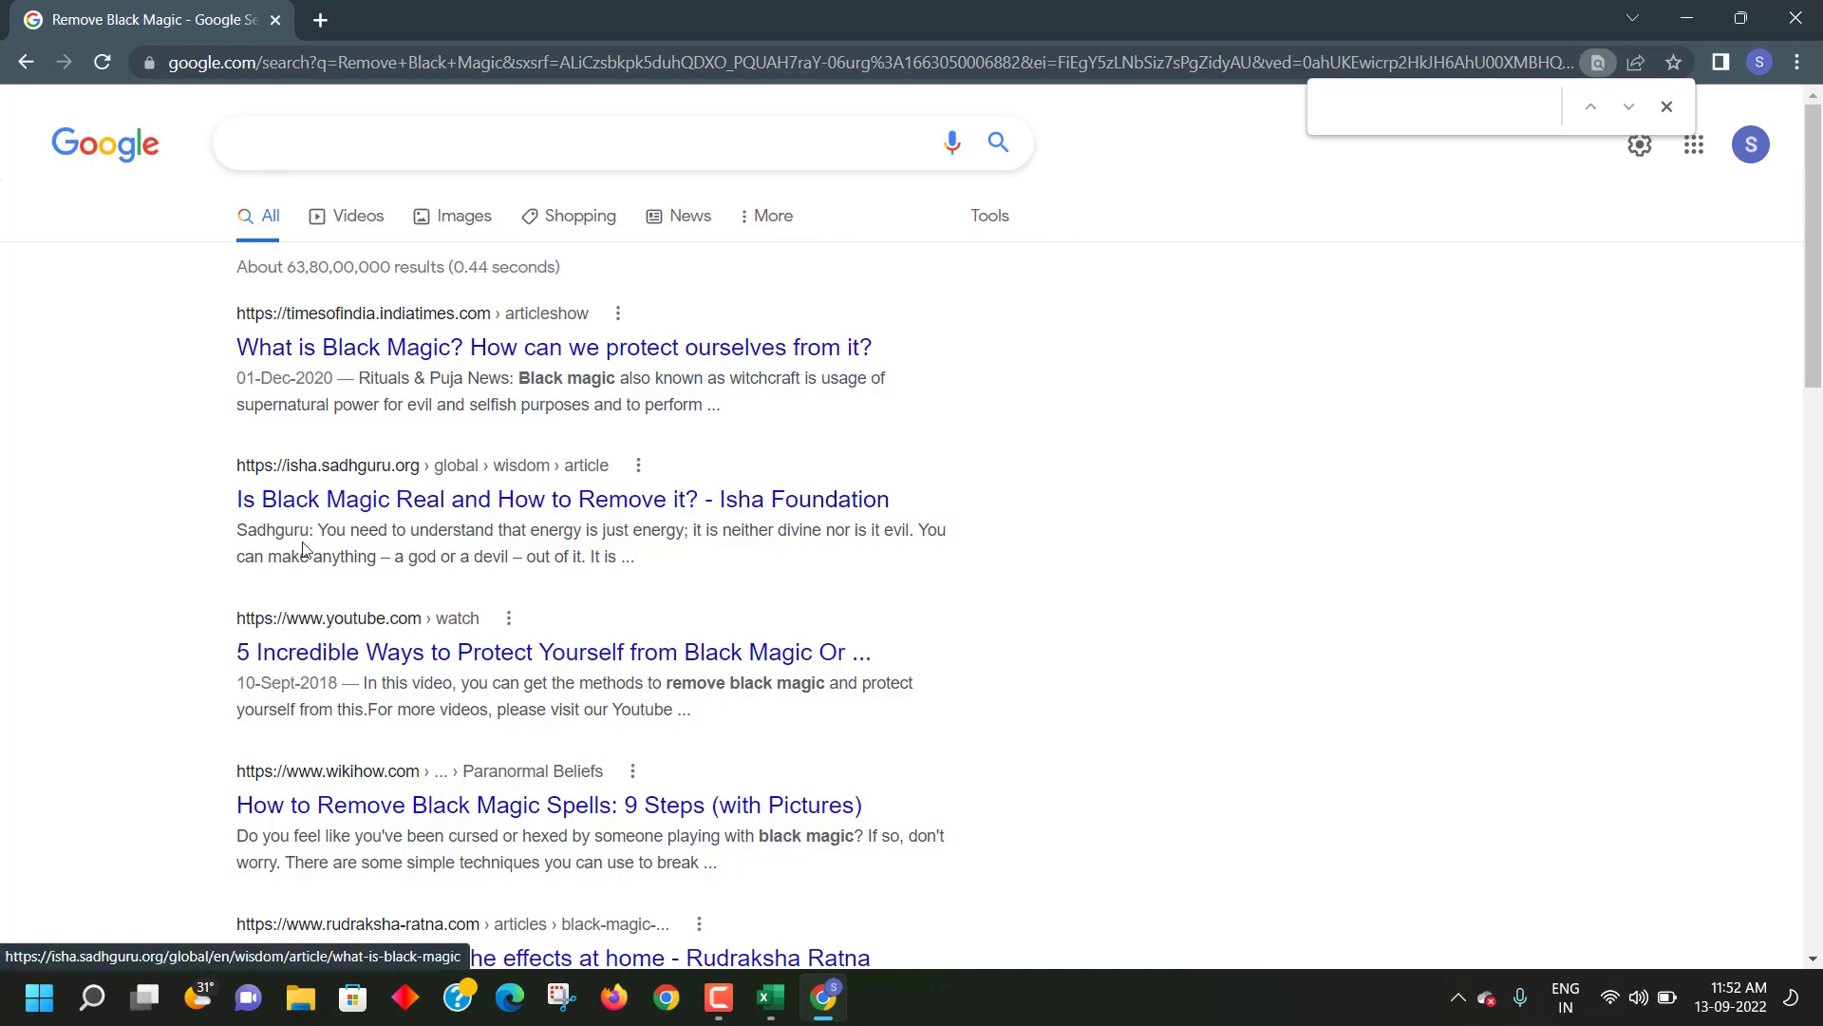
{"action": "scroll", "coordinate": [327, 548], "scroll_direction": "down", "scroll_amount": 12}
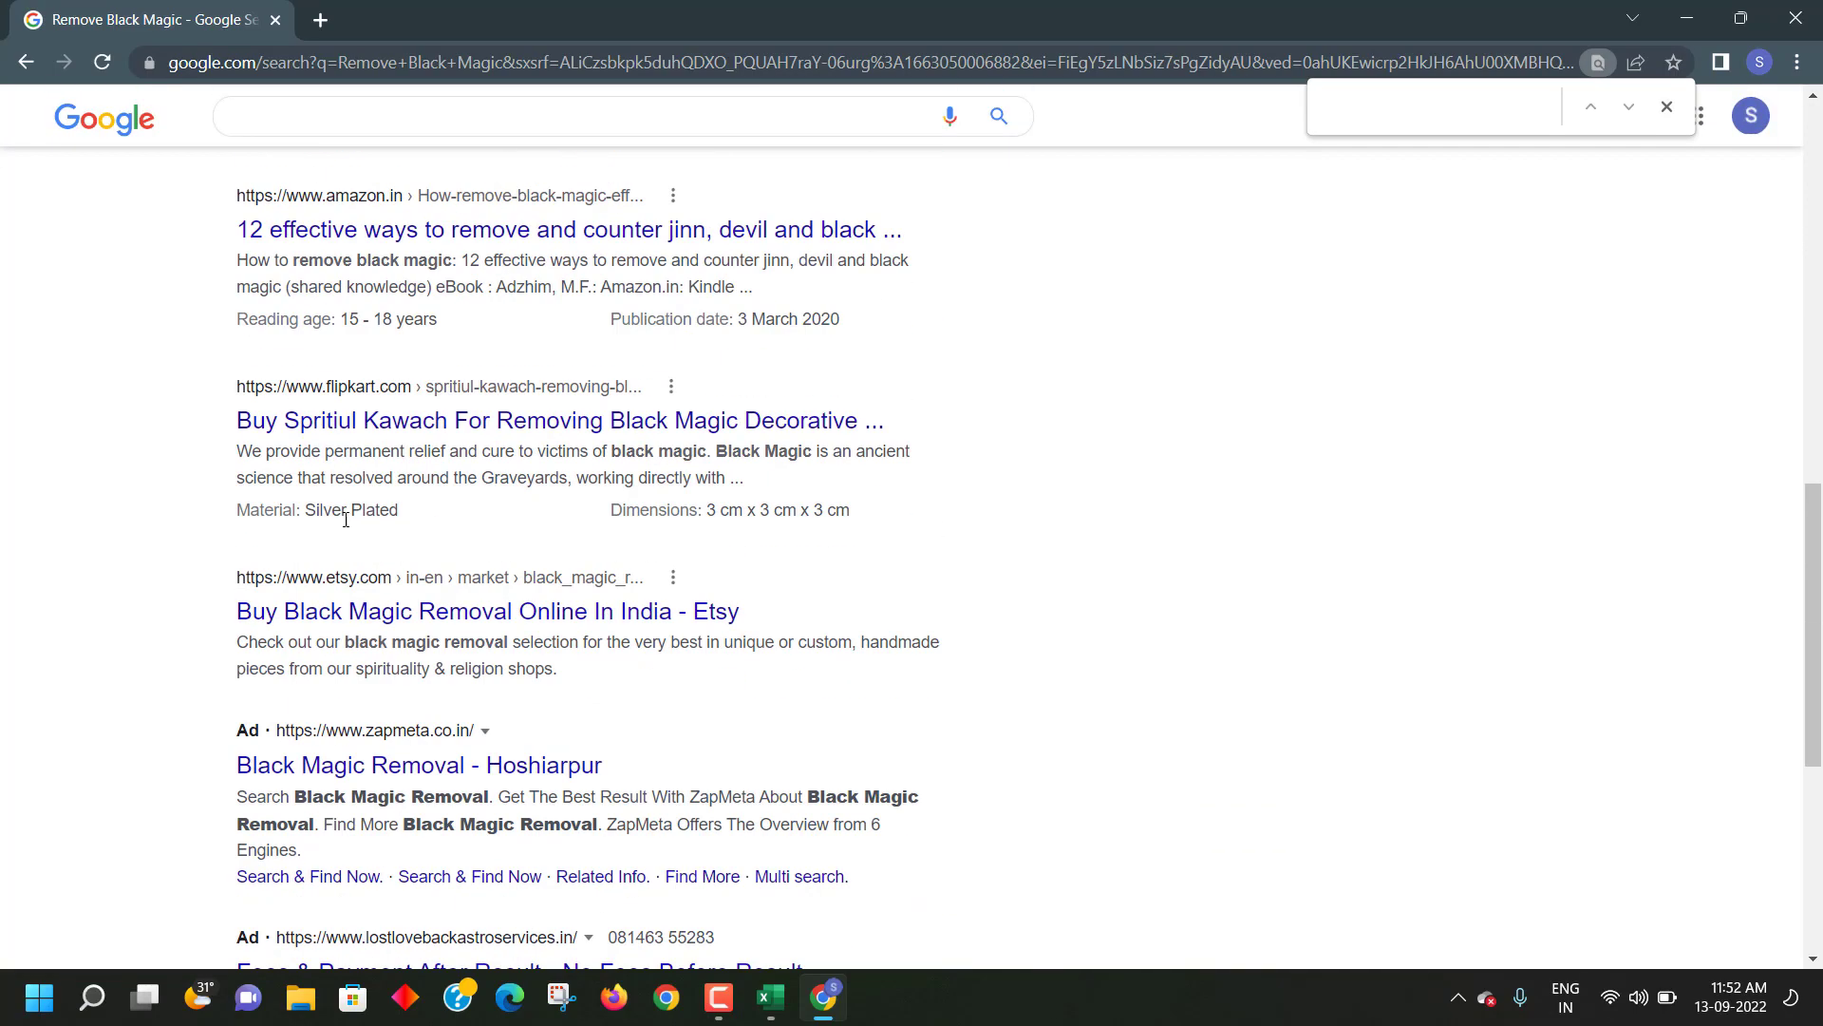
{"action": "scroll", "coordinate": [451, 523], "scroll_direction": "up", "scroll_amount": 7}
{"action": "scroll", "coordinate": [456, 379], "scroll_direction": "up", "scroll_amount": 6}
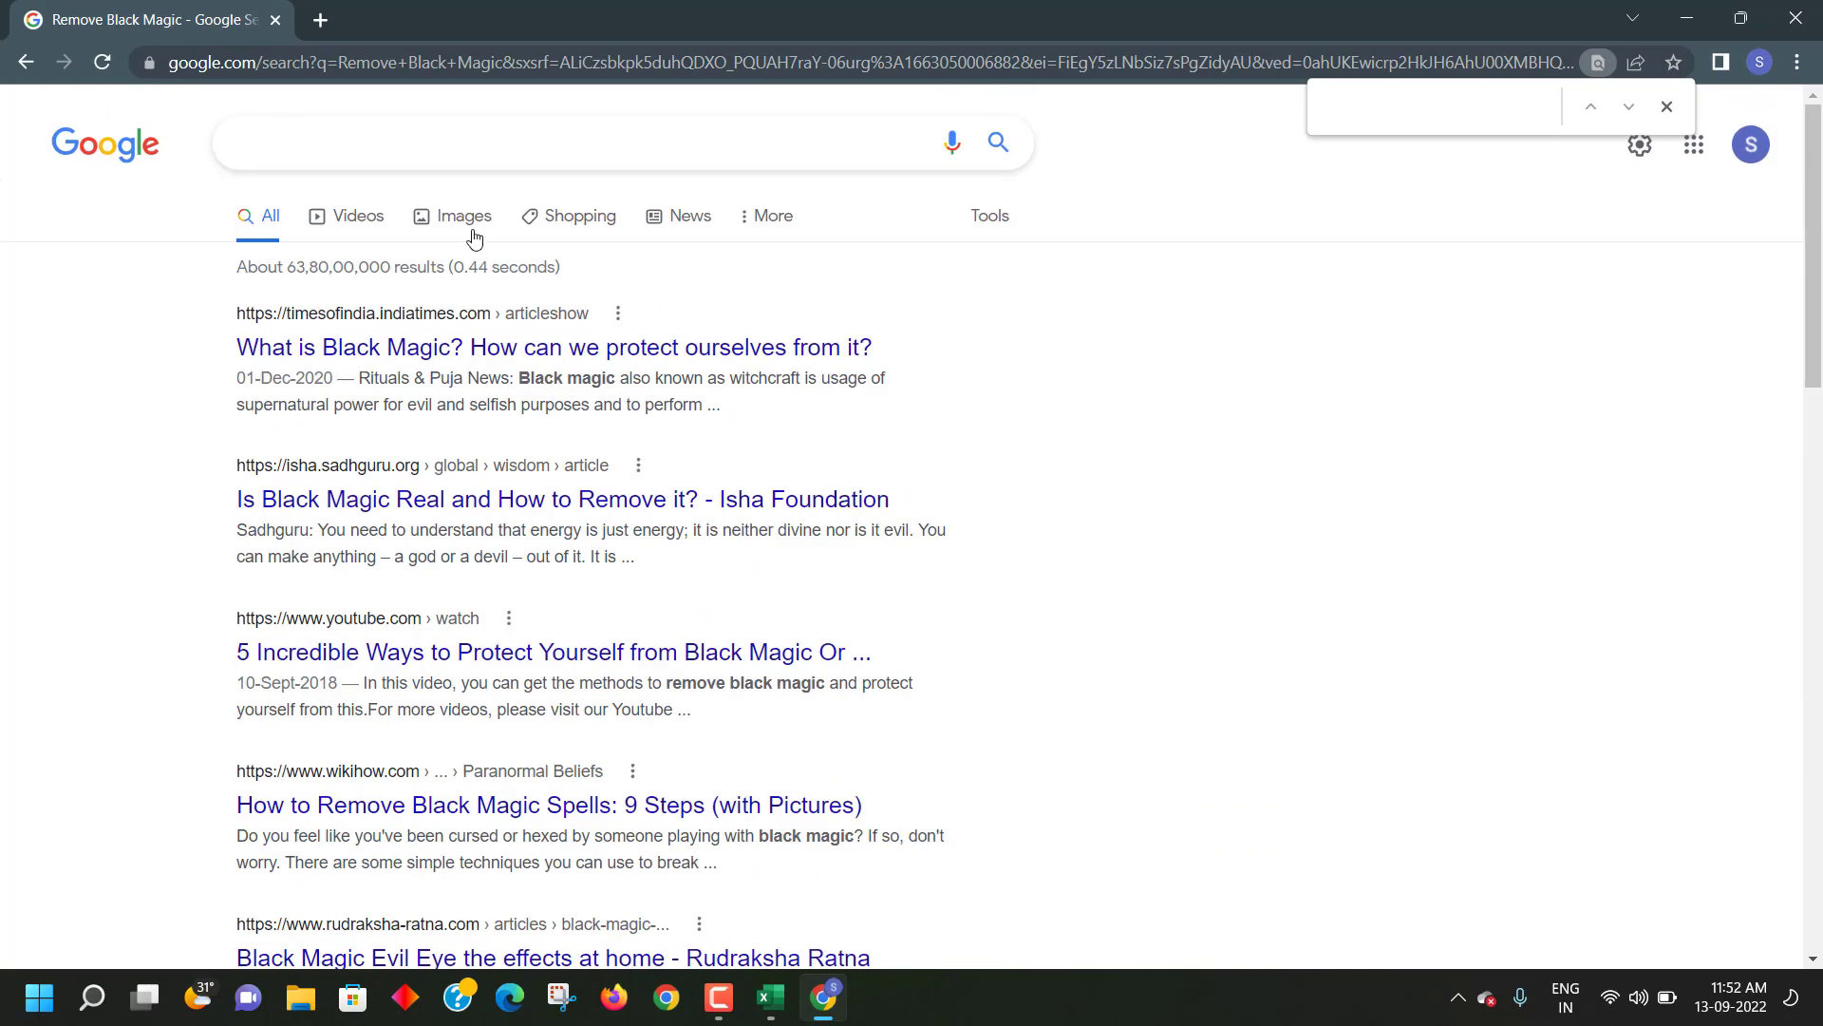
{"action": "left_click", "coordinate": [424, 145]}
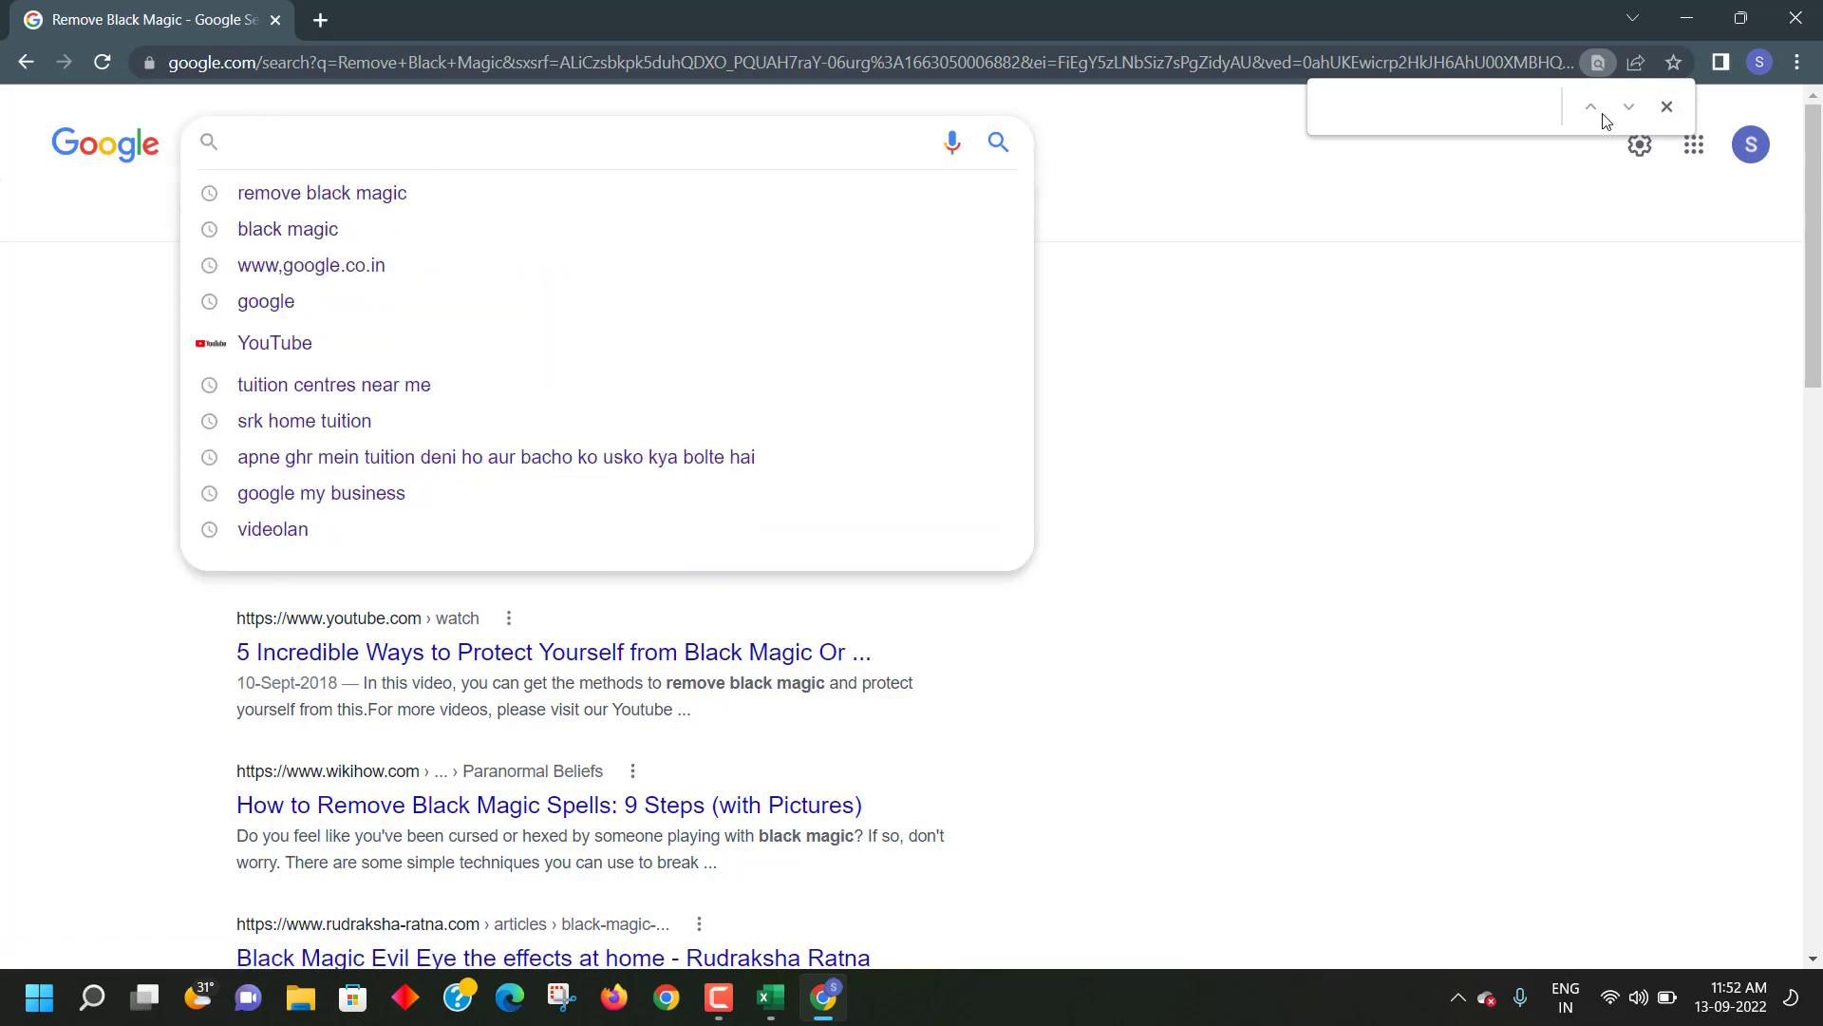
{"action": "scroll", "coordinate": [1204, 545], "scroll_direction": "down", "scroll_amount": 14}
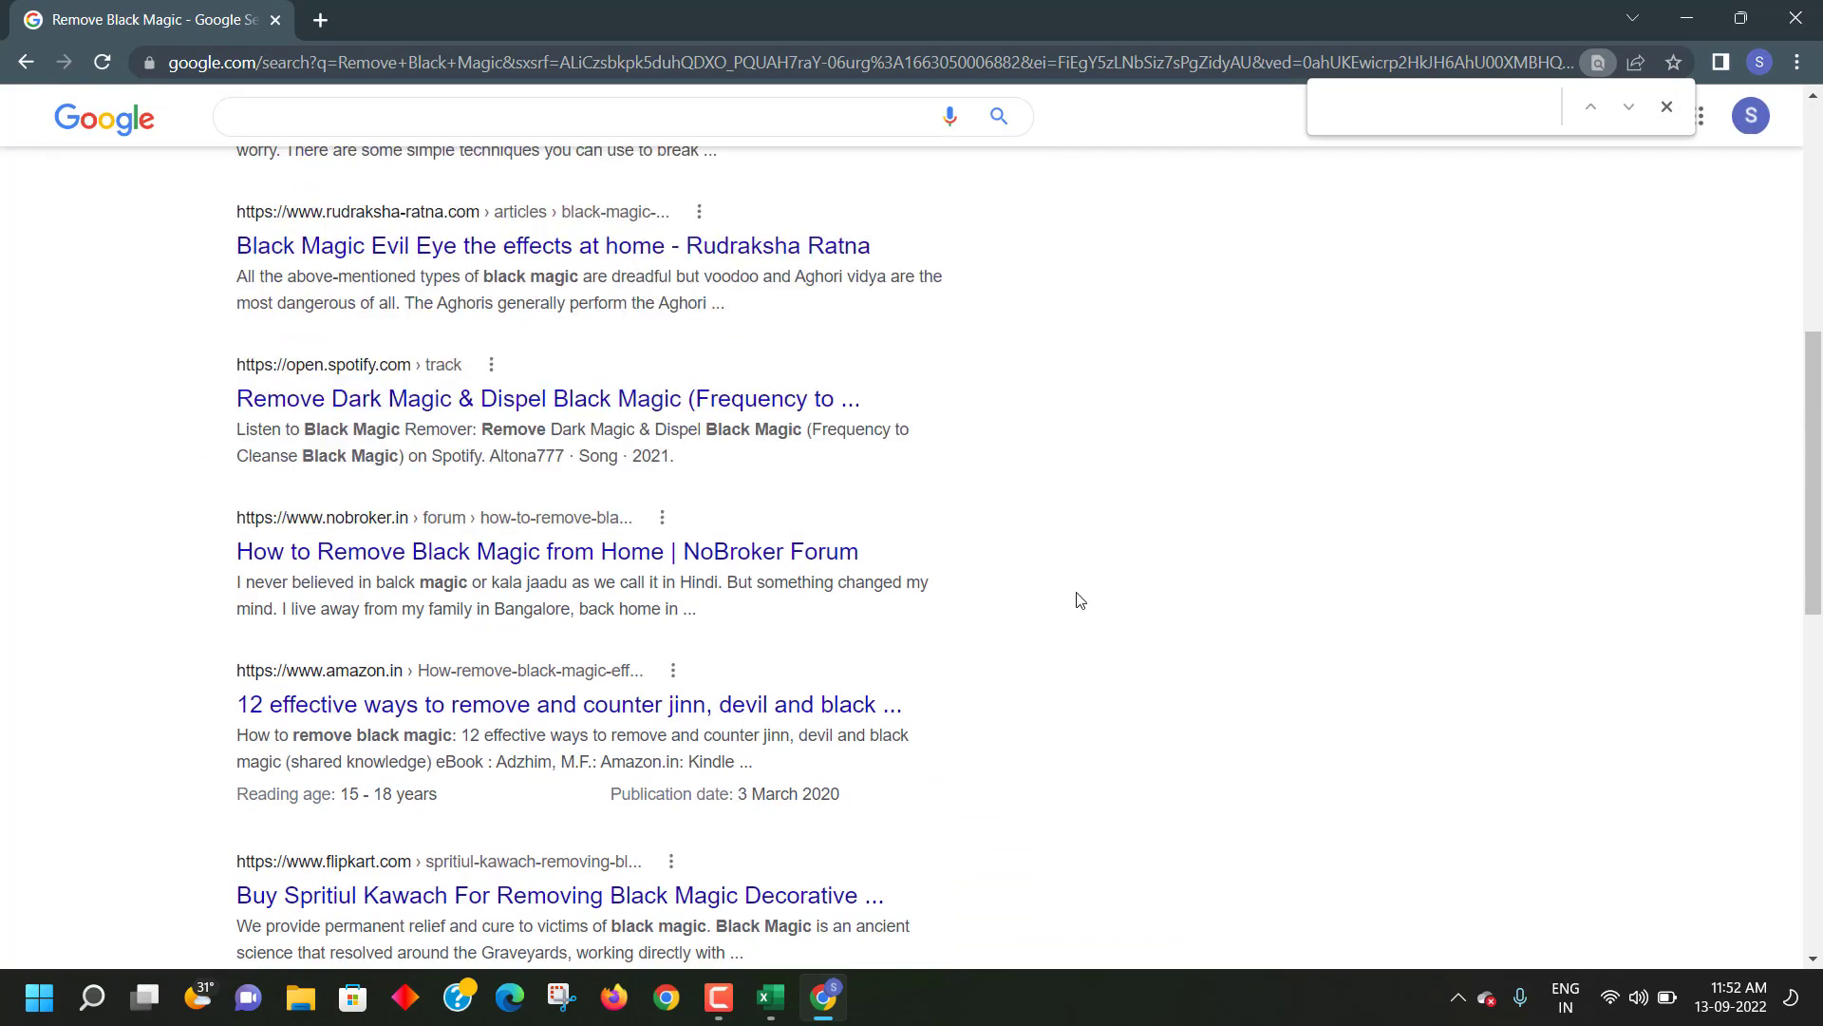
{"action": "scroll", "coordinate": [638, 592], "scroll_direction": "down", "scroll_amount": 6}
{"action": "scroll", "coordinate": [638, 589], "scroll_direction": "up", "scroll_amount": 16}
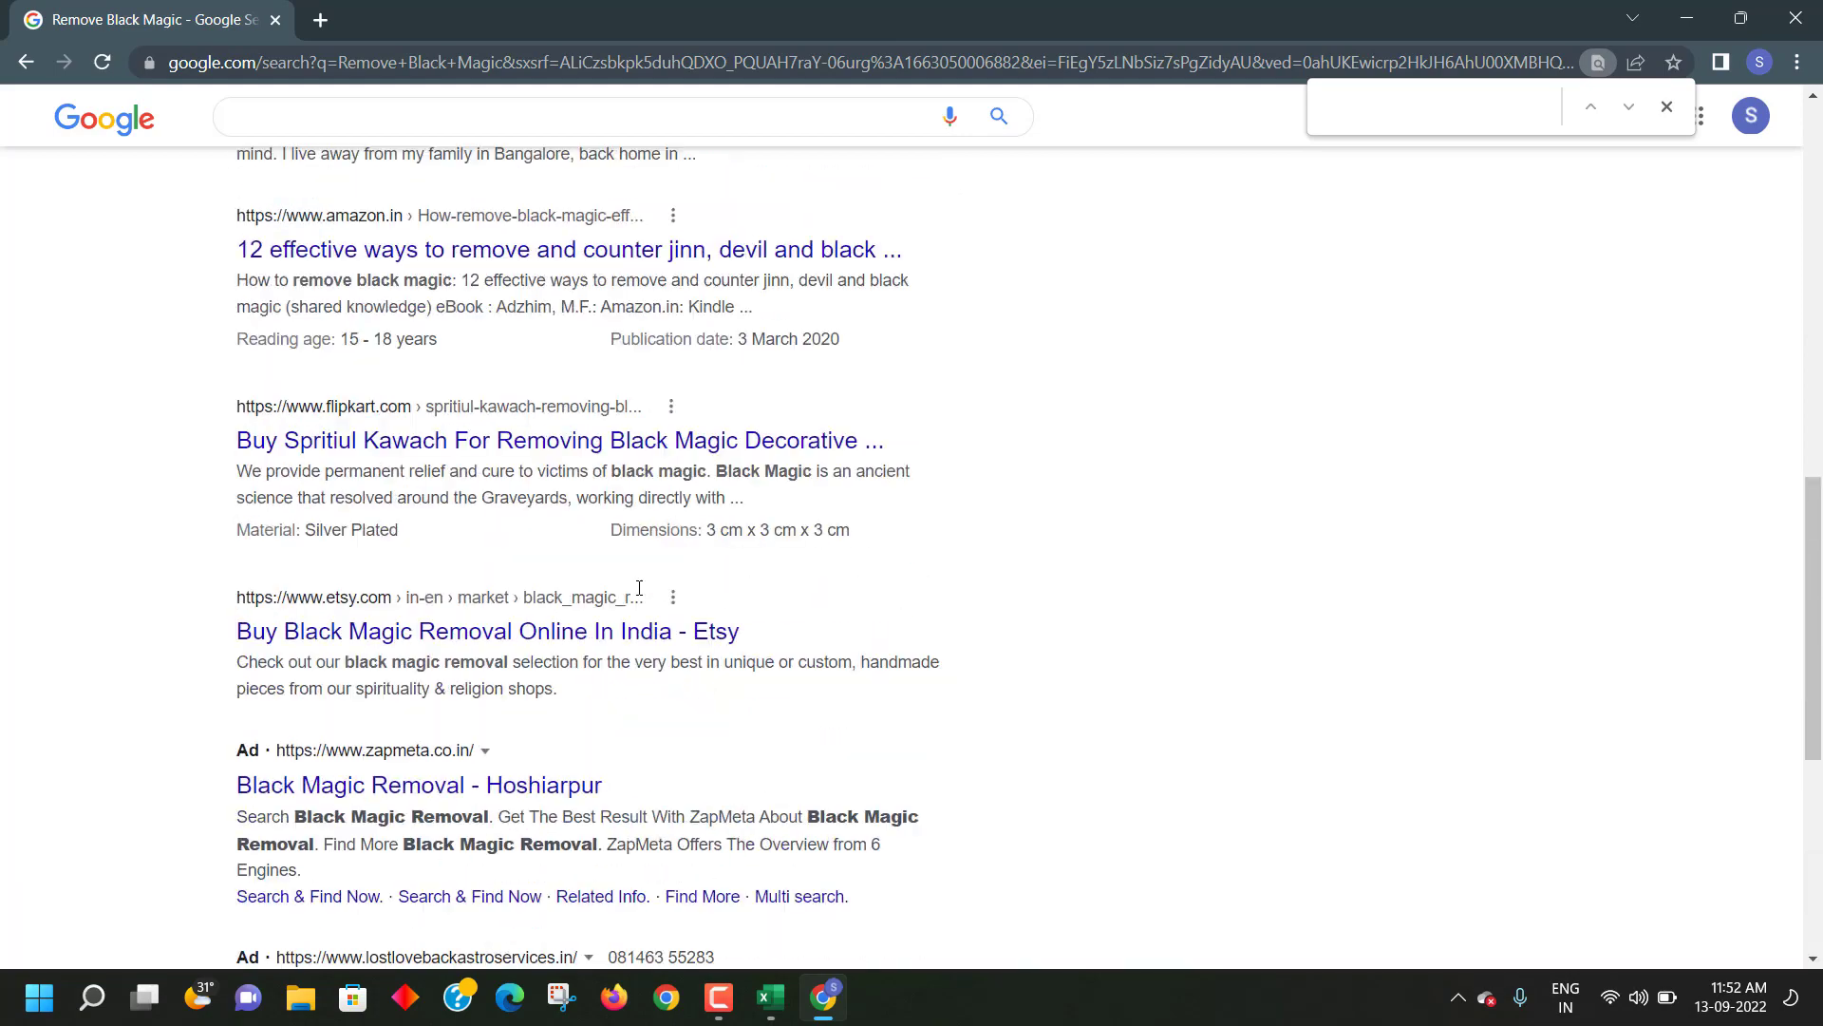
{"action": "scroll", "coordinate": [638, 584], "scroll_direction": "up", "scroll_amount": 2}
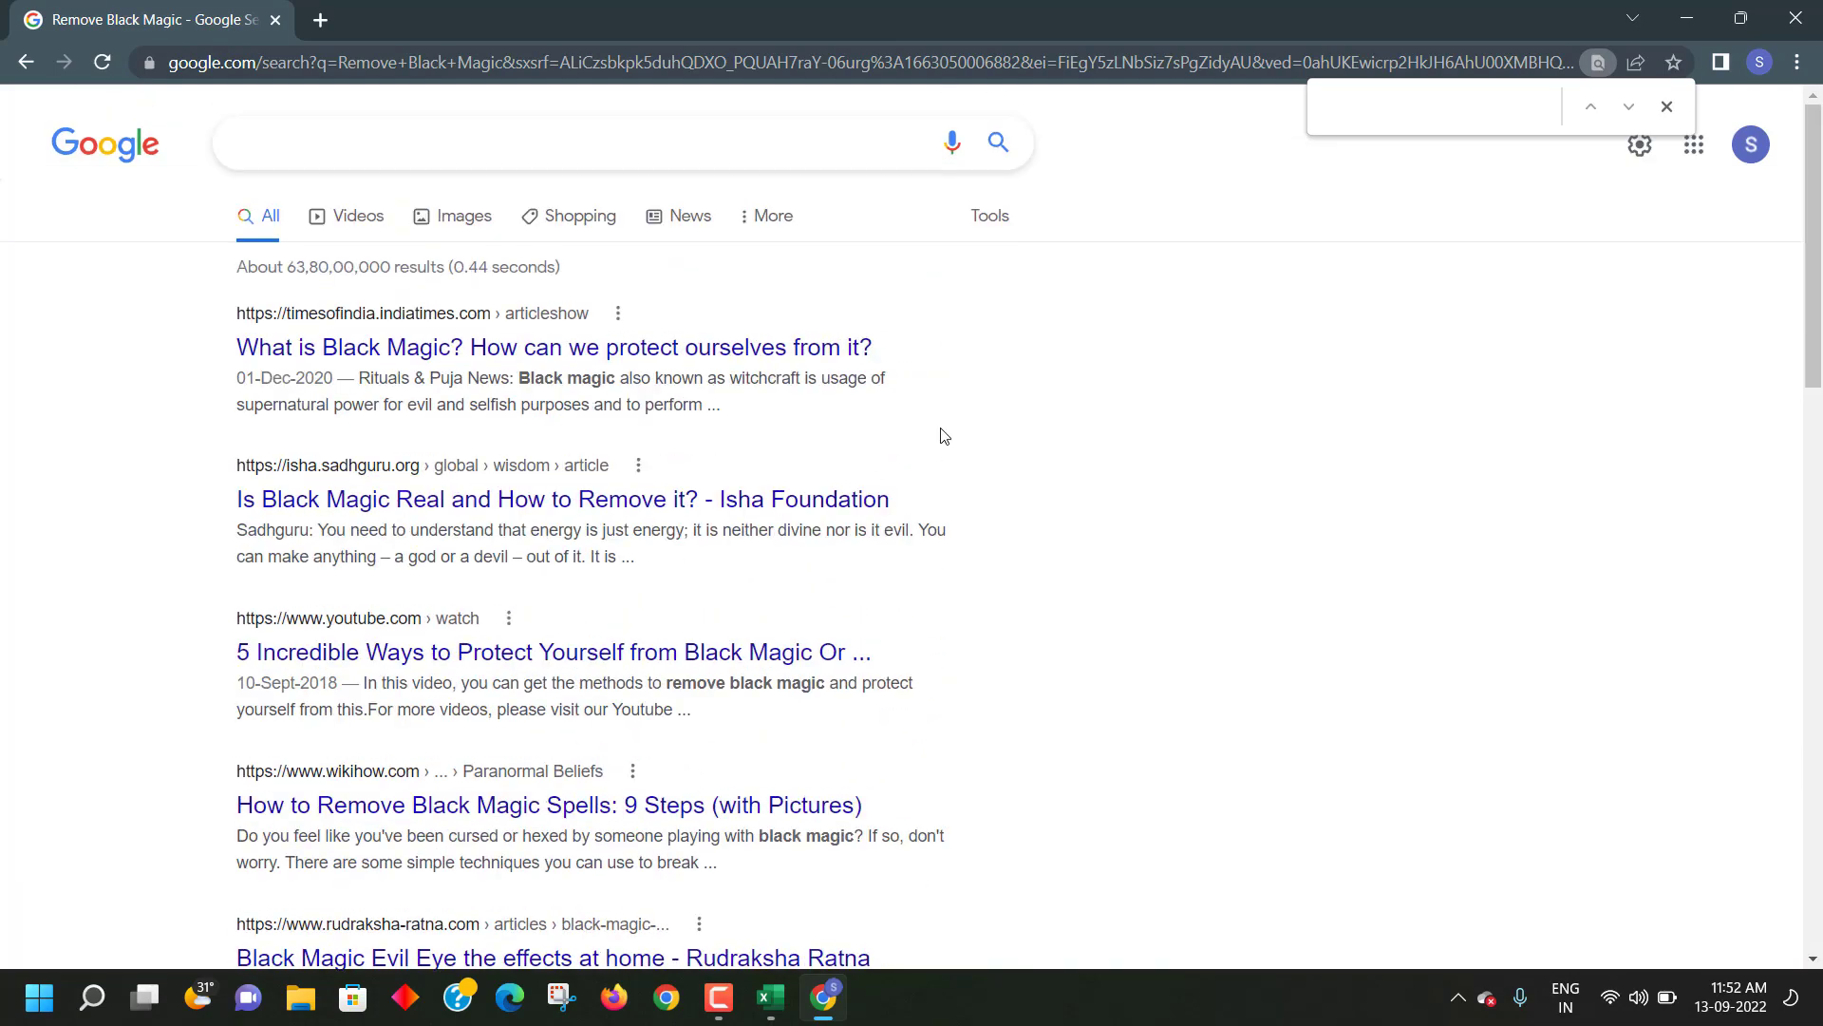
- Search Google for seoquake using the suggested query
{"action": "left_click", "coordinate": [427, 154]}
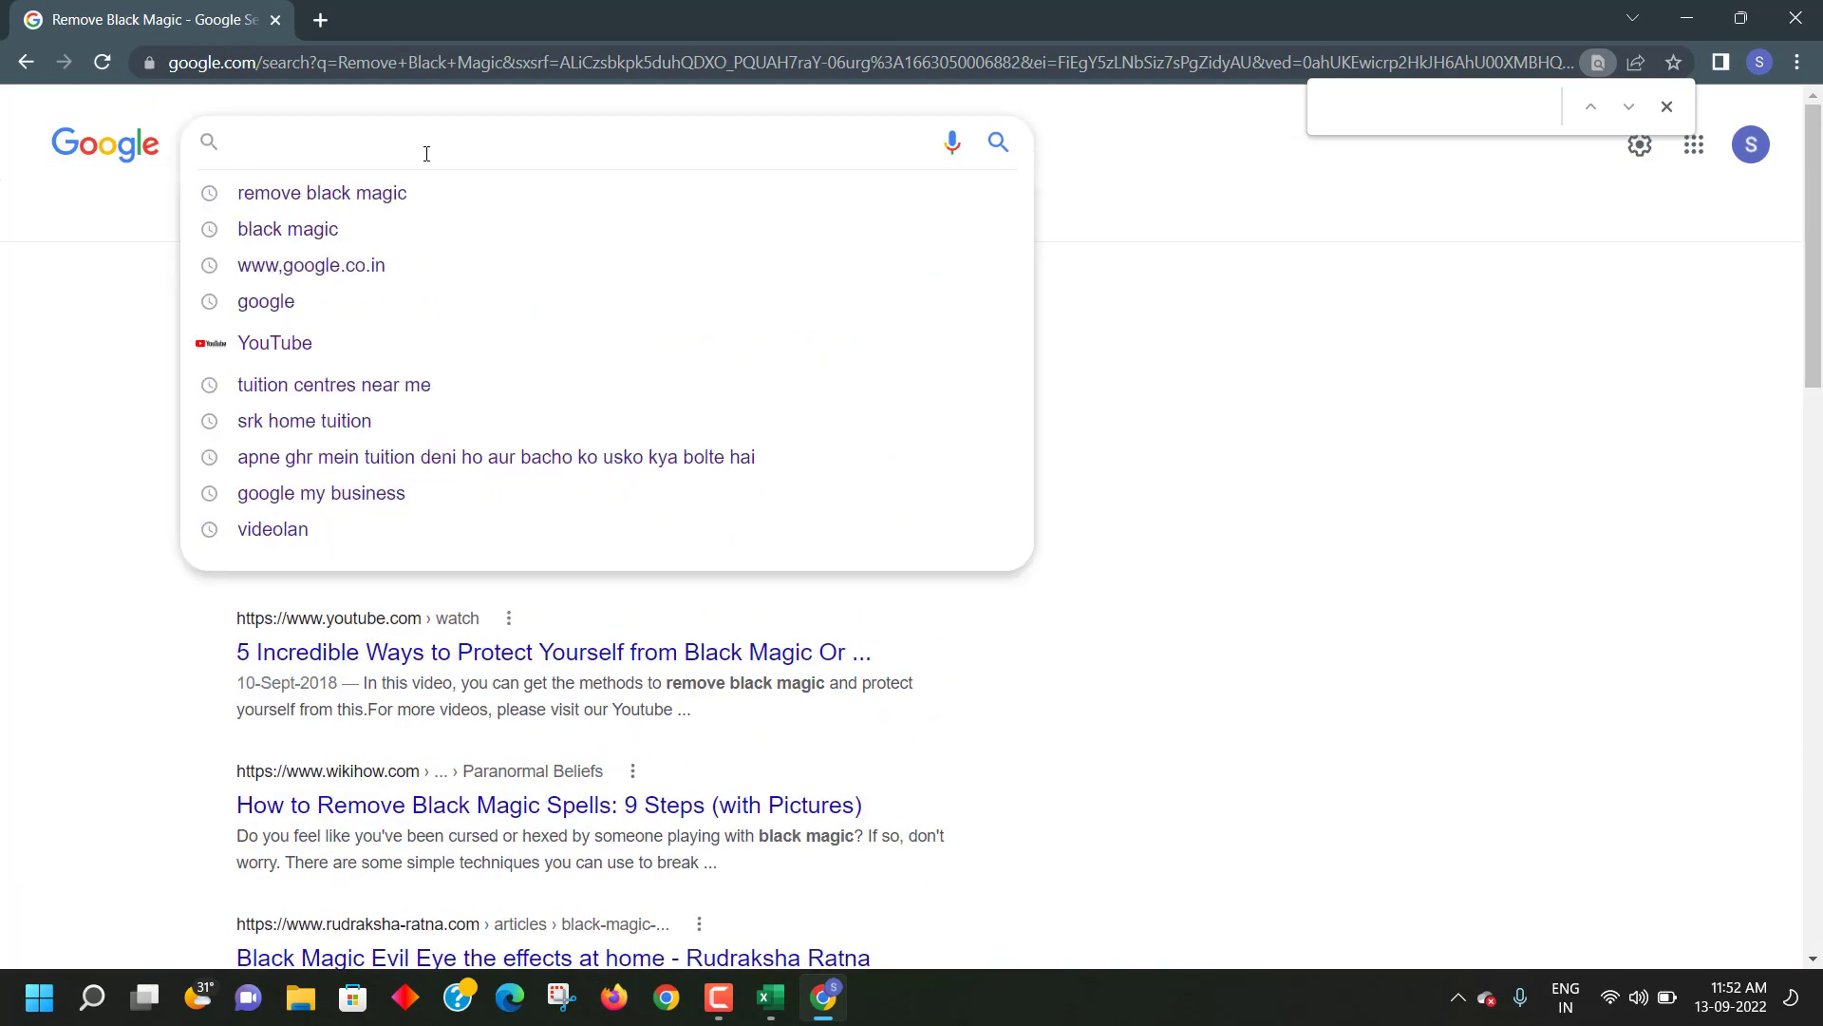
{"action": "type", "text": "SEO "}
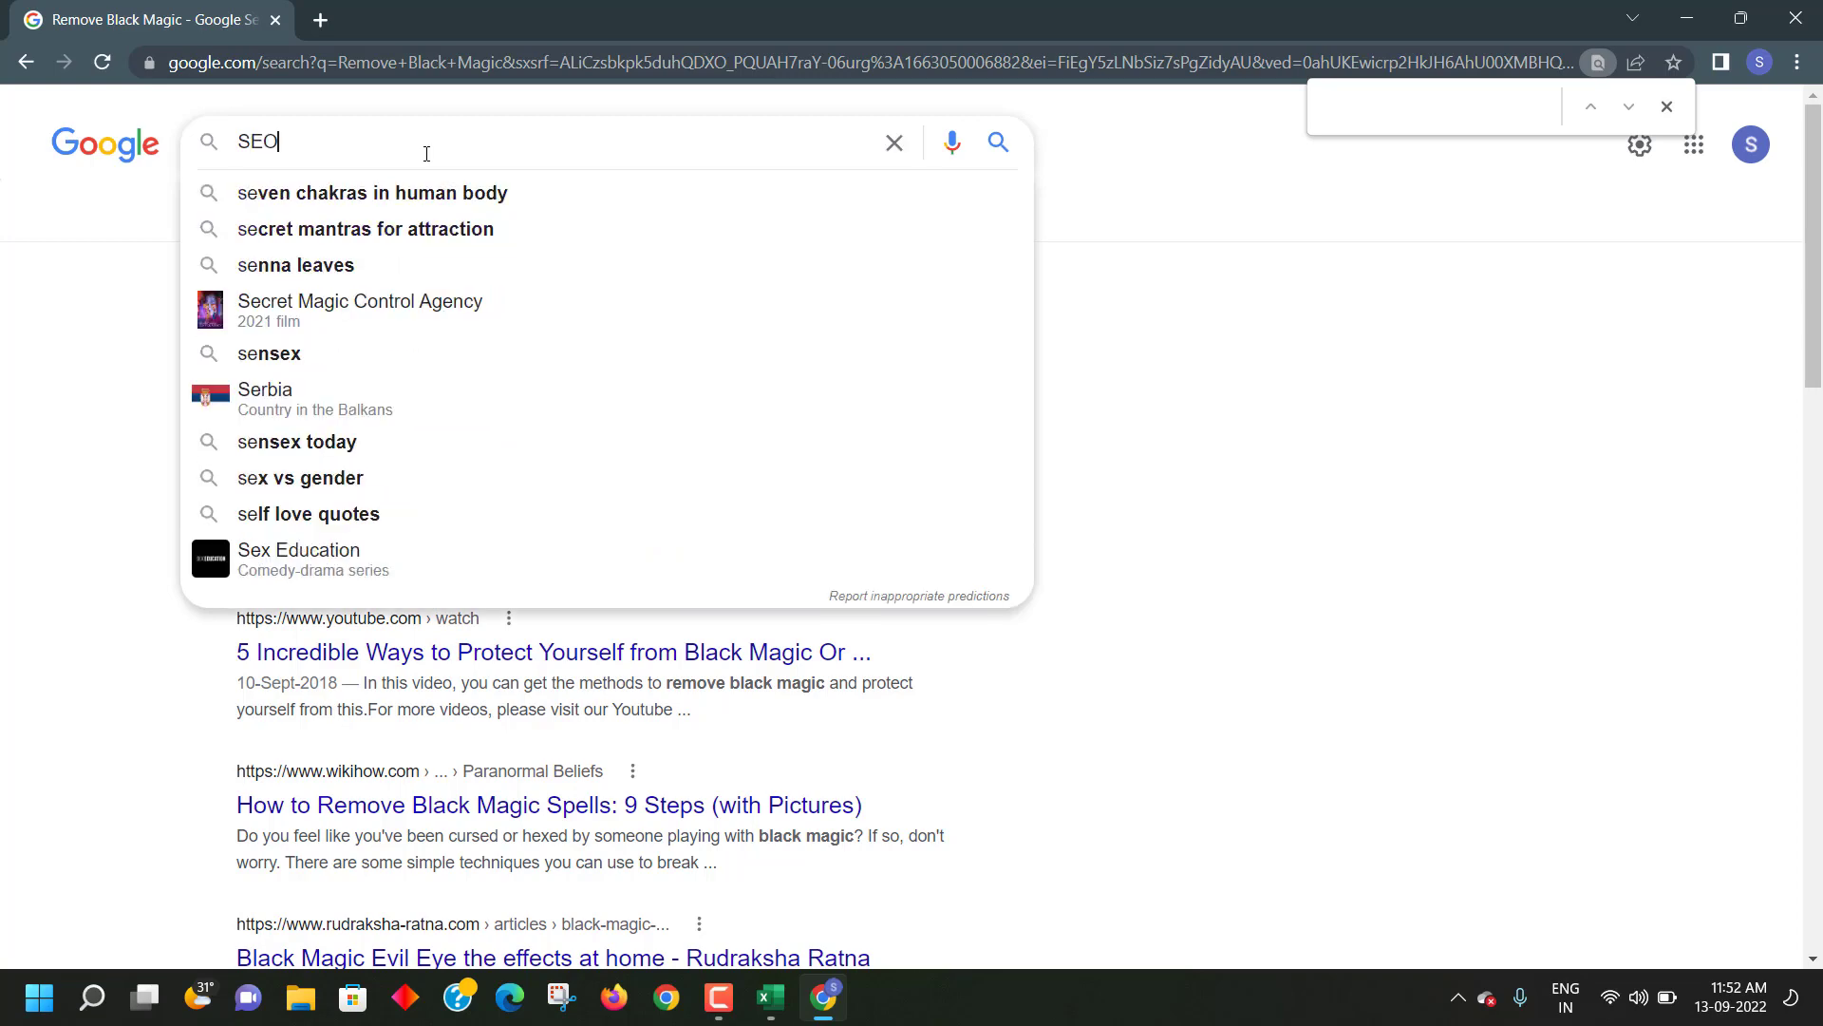
{"action": "type", "text": "QU"}
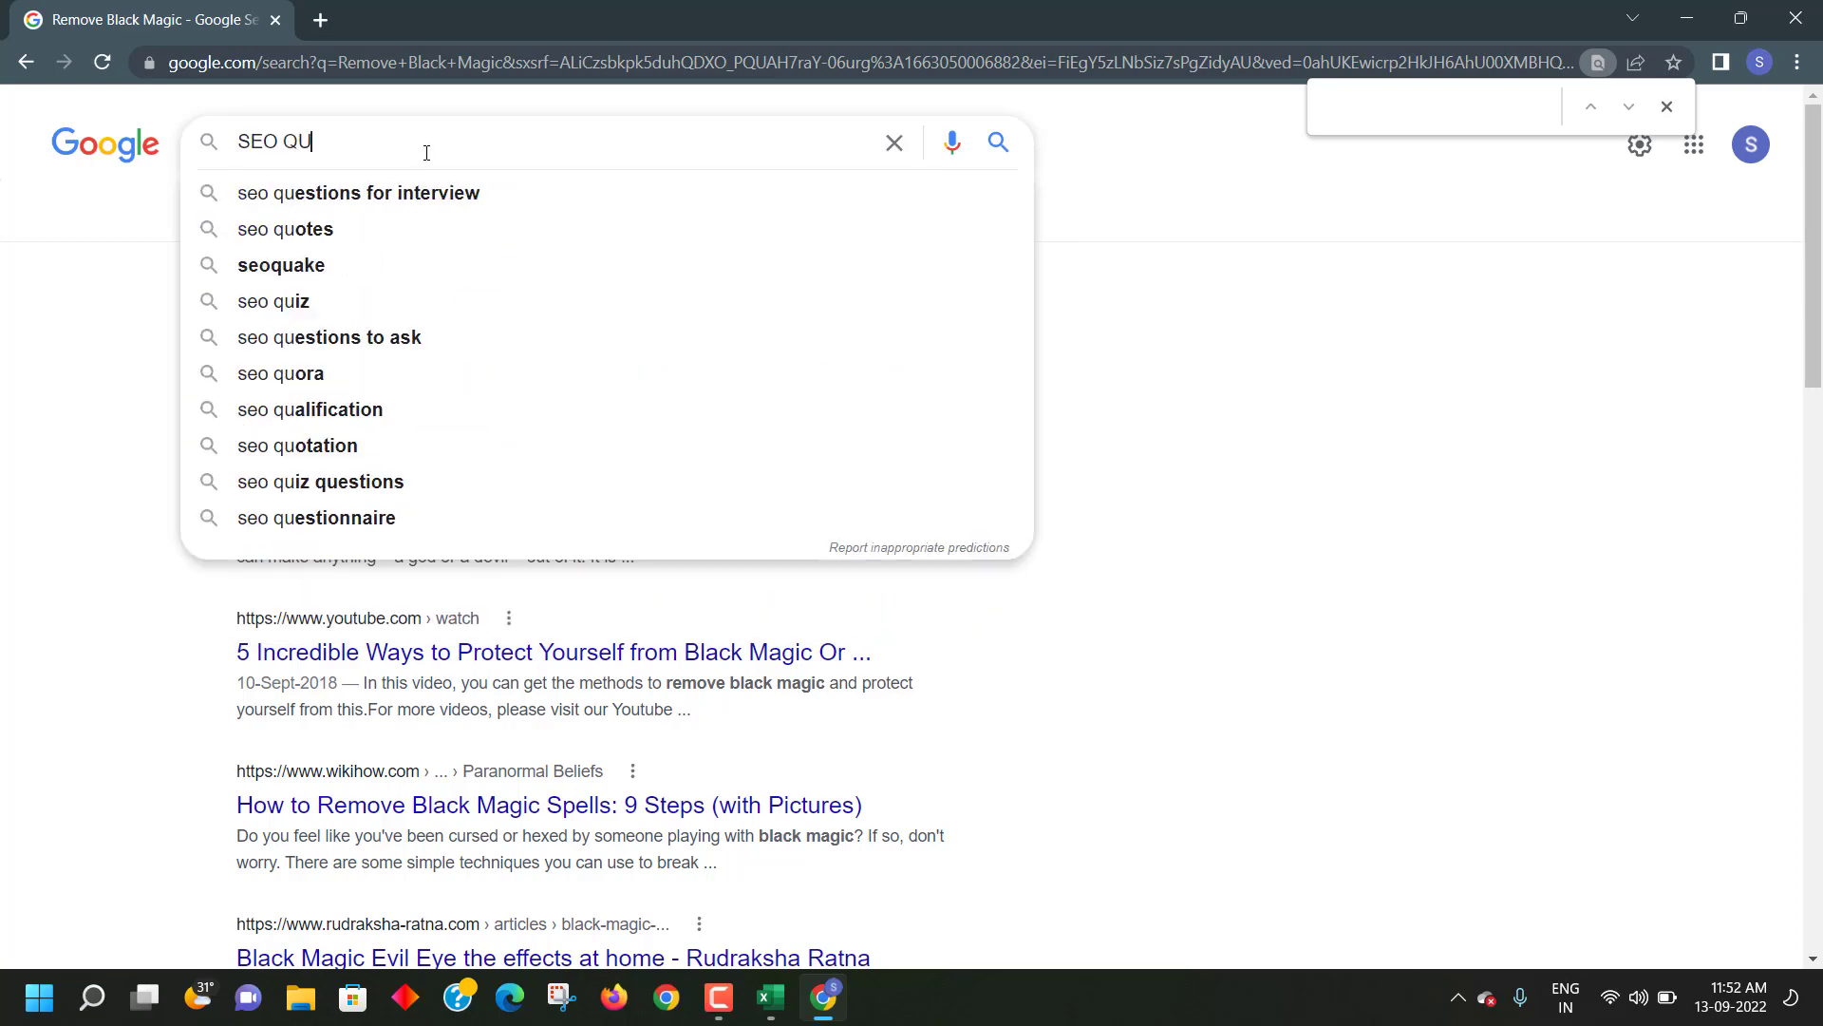
{"action": "left_click", "coordinate": [410, 265]}
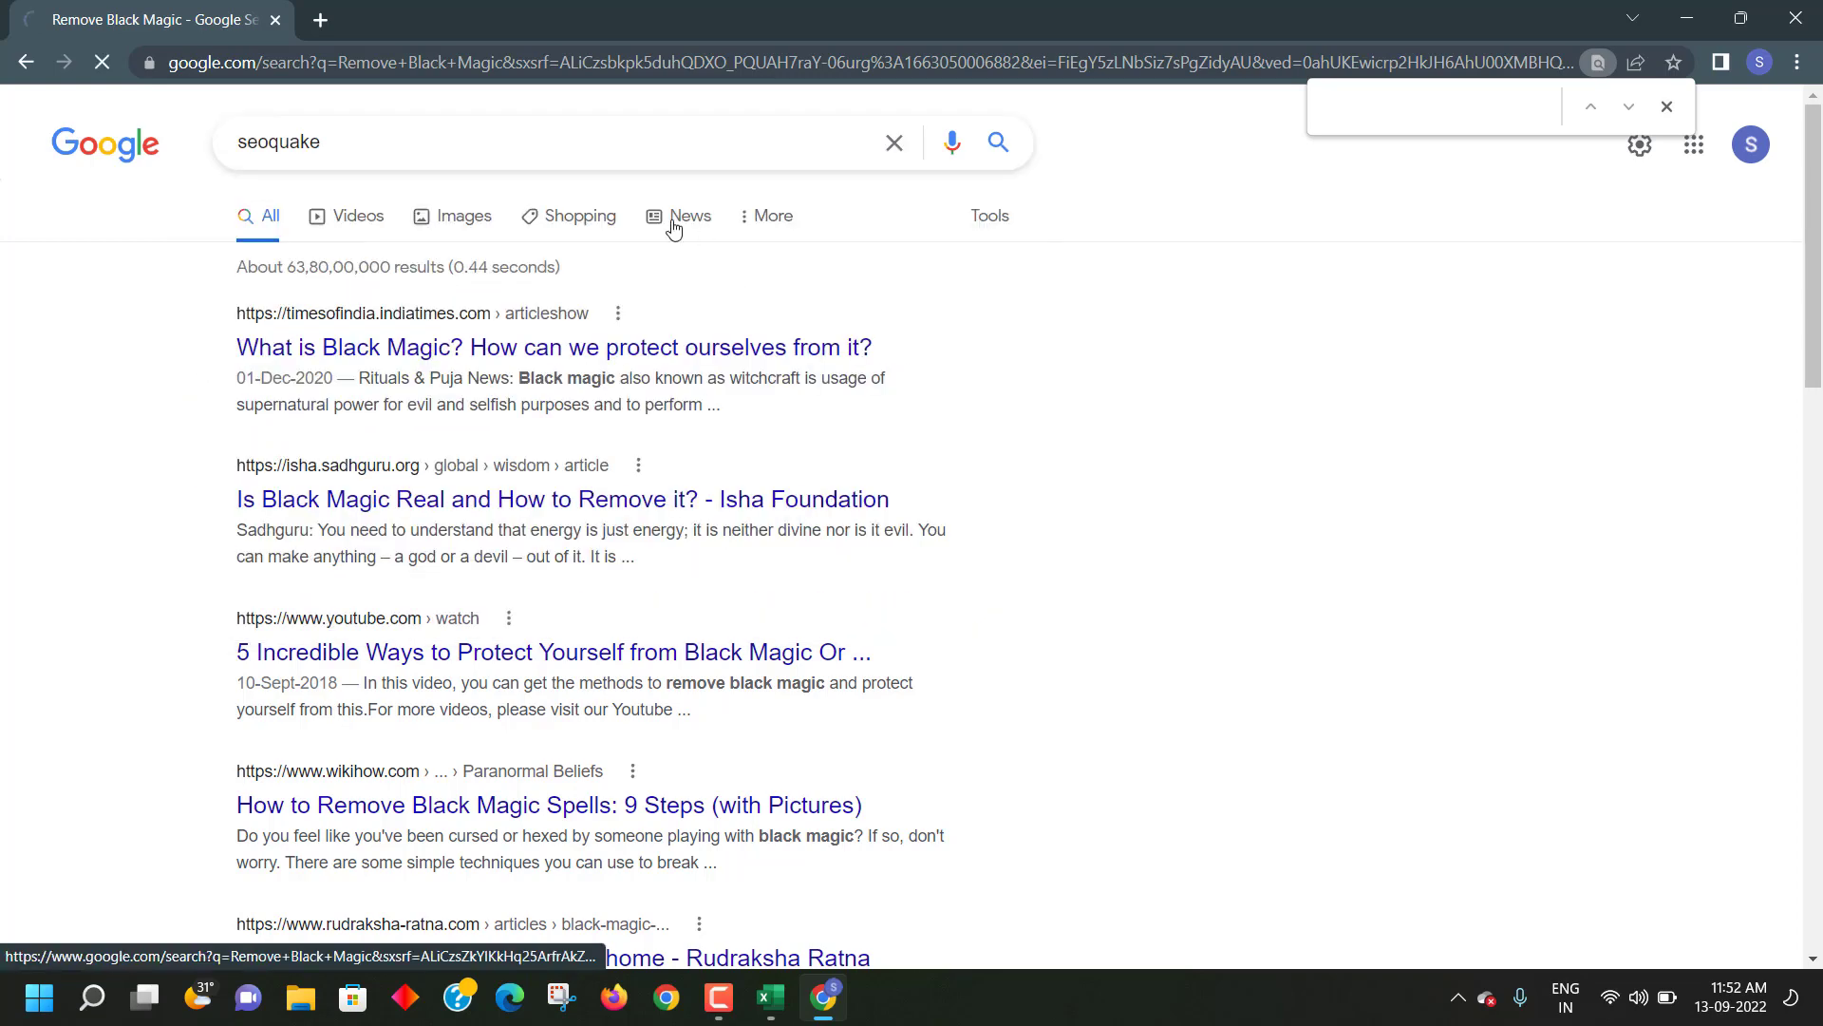
- Open seoquake.com in a new tab and follow its Install SEOquake link
{"action": "right_click", "coordinate": [430, 344]}
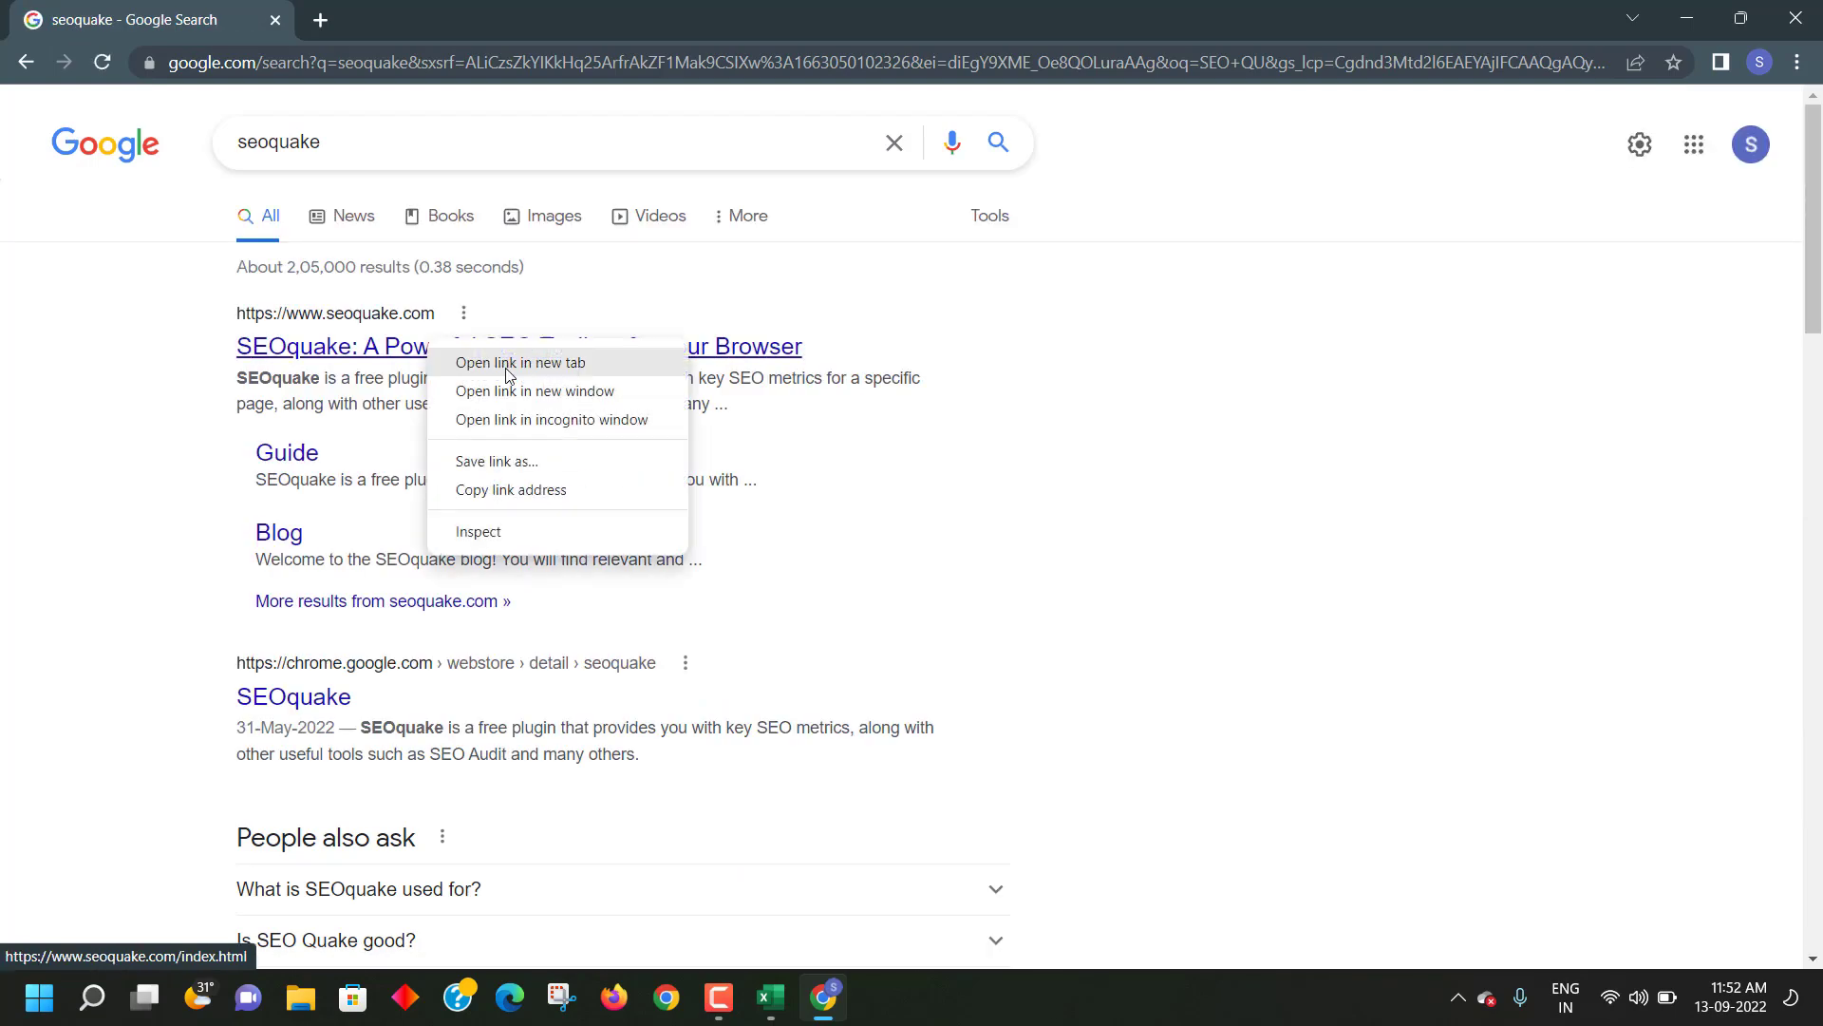
{"action": "left_click", "coordinate": [513, 365]}
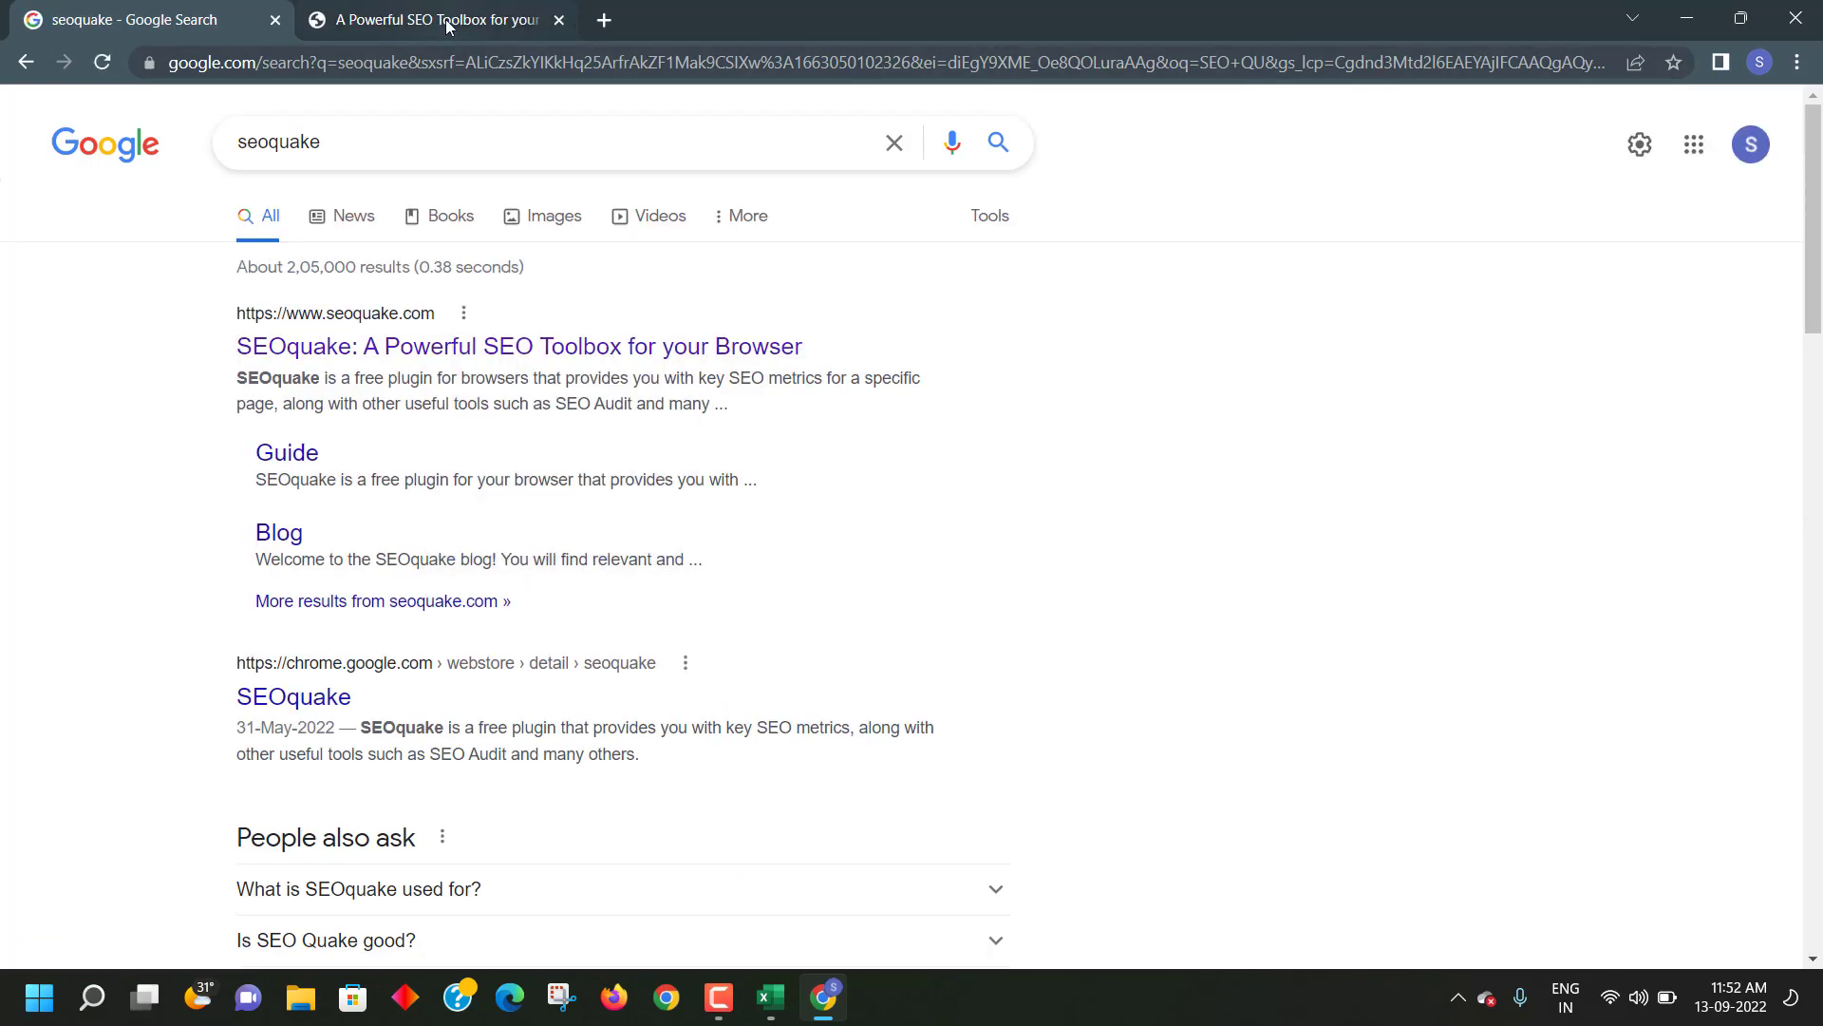
{"action": "left_click", "coordinate": [448, 25]}
{"action": "scroll", "coordinate": [734, 515], "scroll_direction": "down", "scroll_amount": 1}
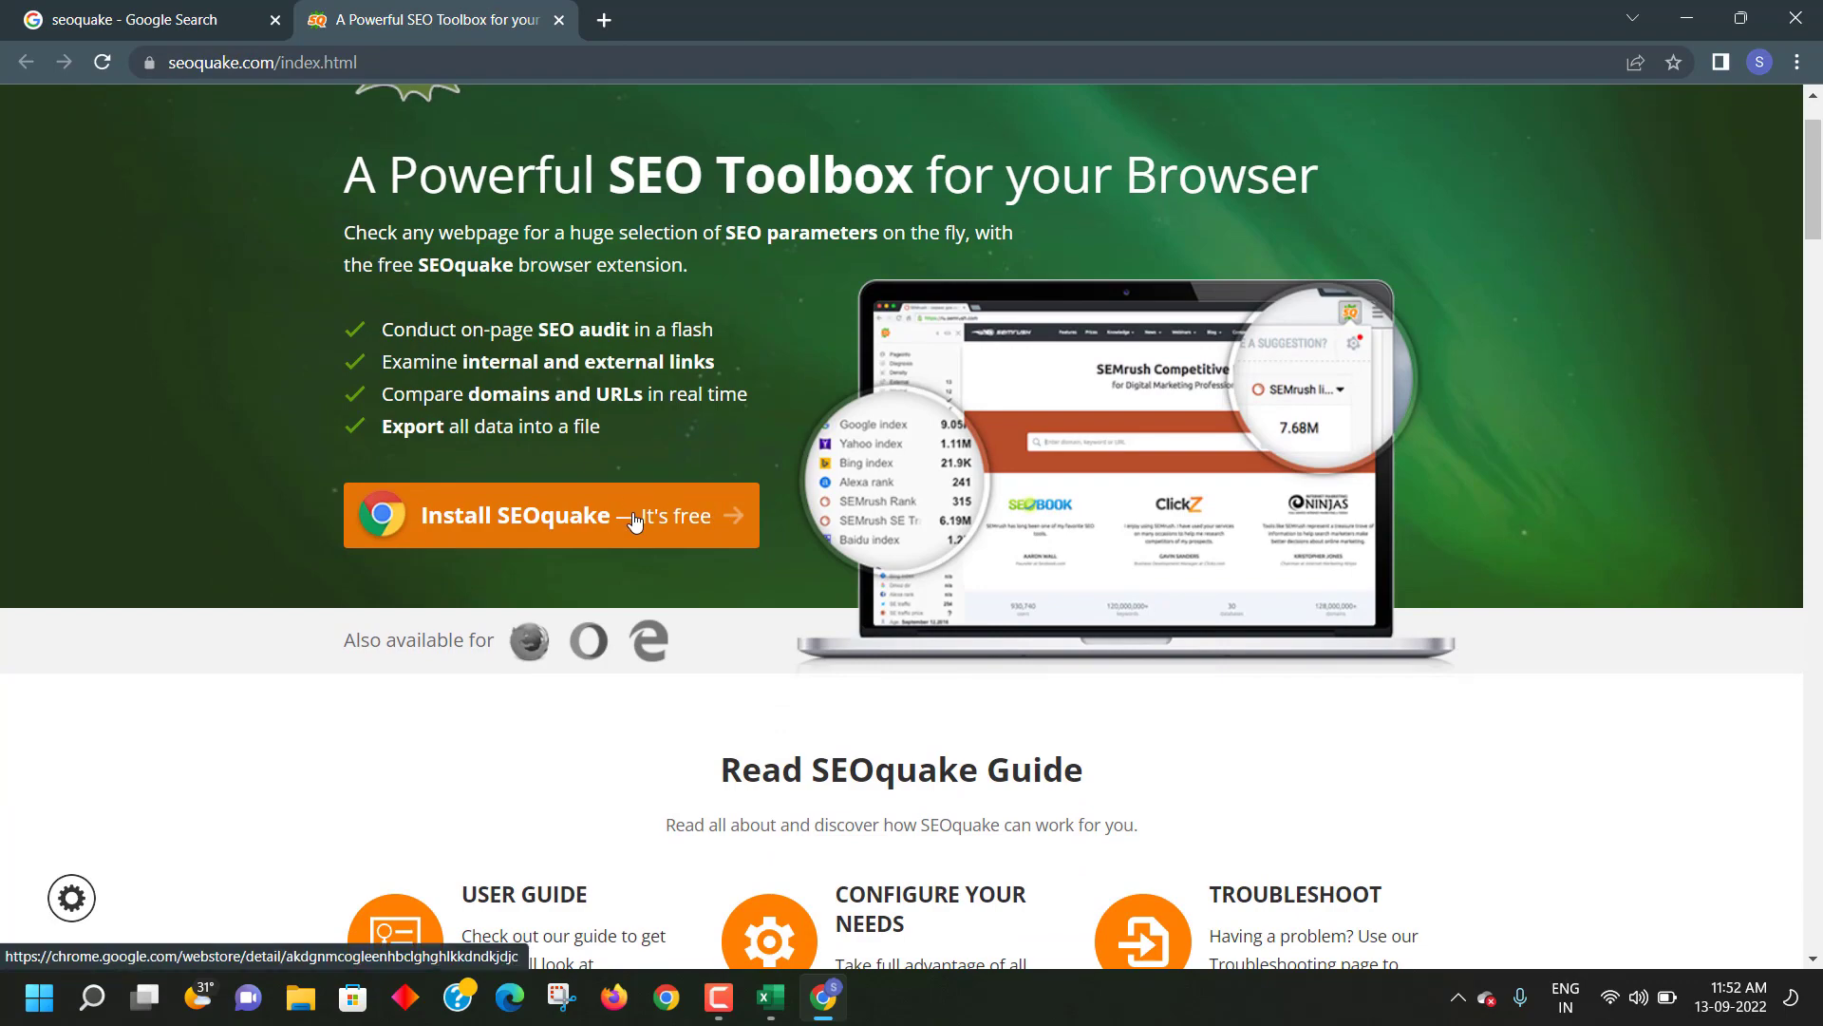
{"action": "scroll", "coordinate": [630, 516], "scroll_direction": "down", "scroll_amount": 10}
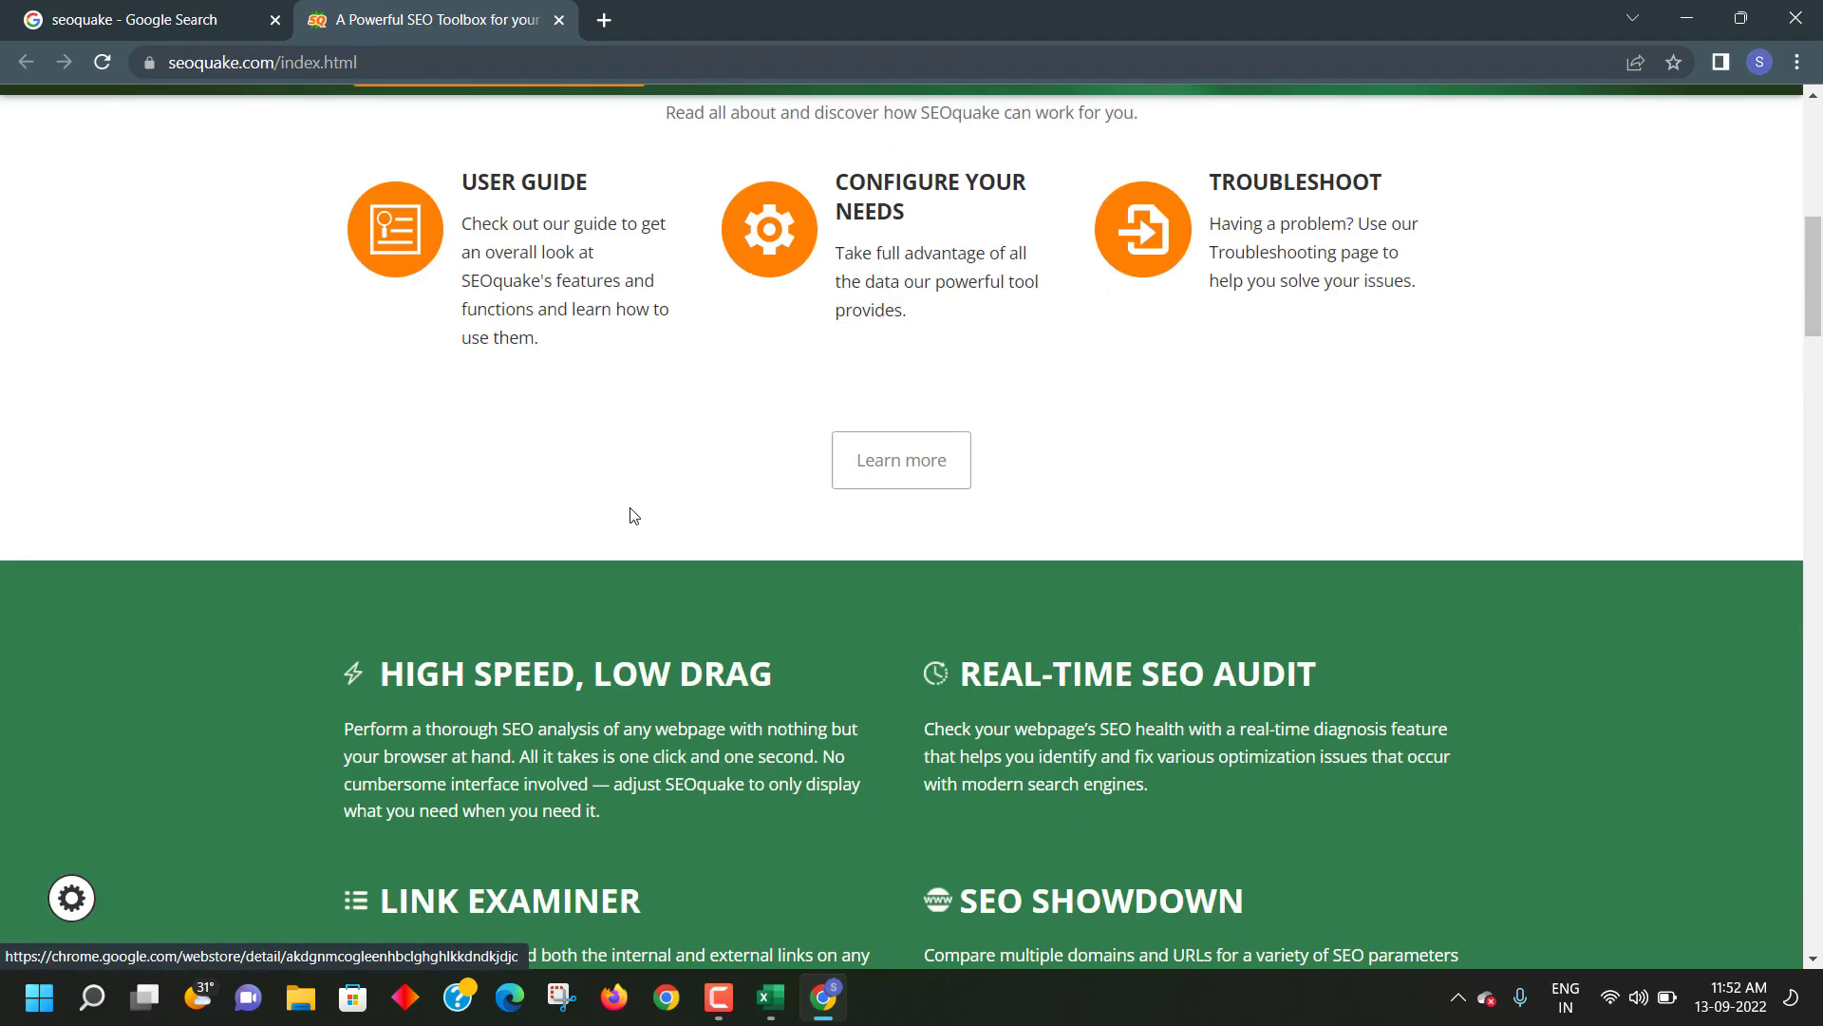
{"action": "scroll", "coordinate": [636, 513], "scroll_direction": "up", "scroll_amount": 11}
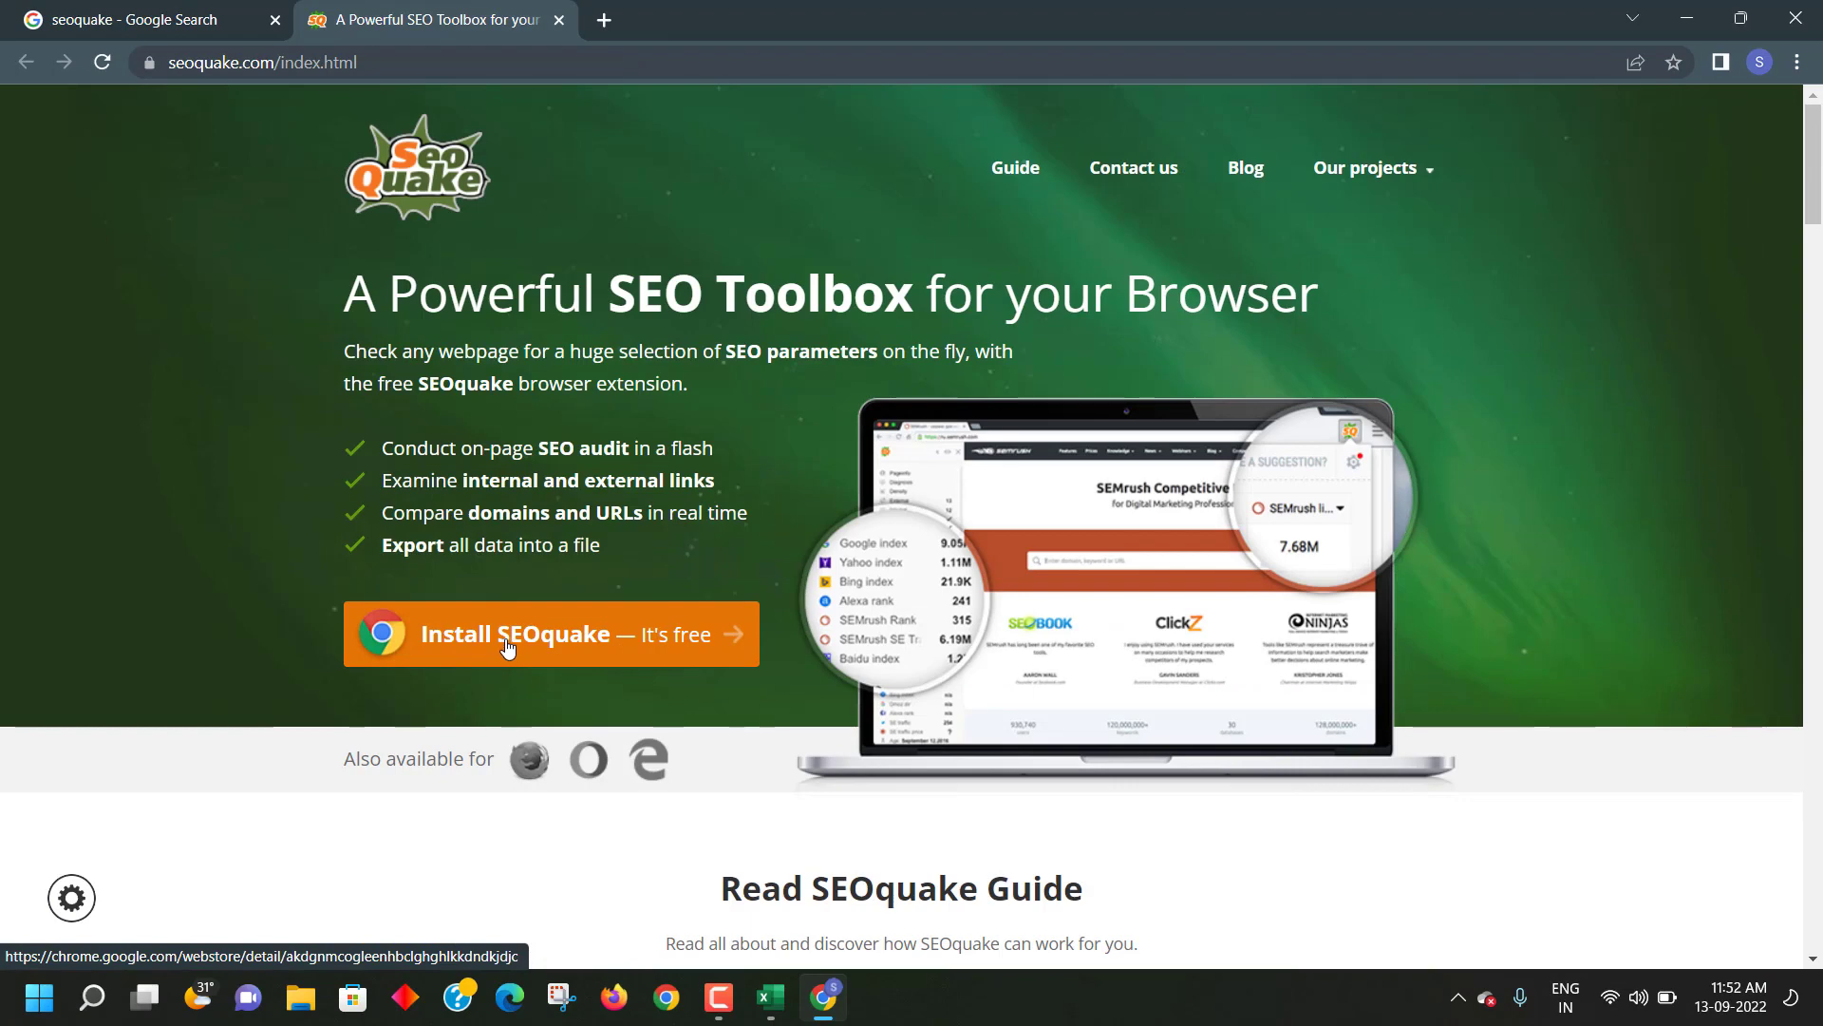
{"action": "left_click", "coordinate": [505, 642]}
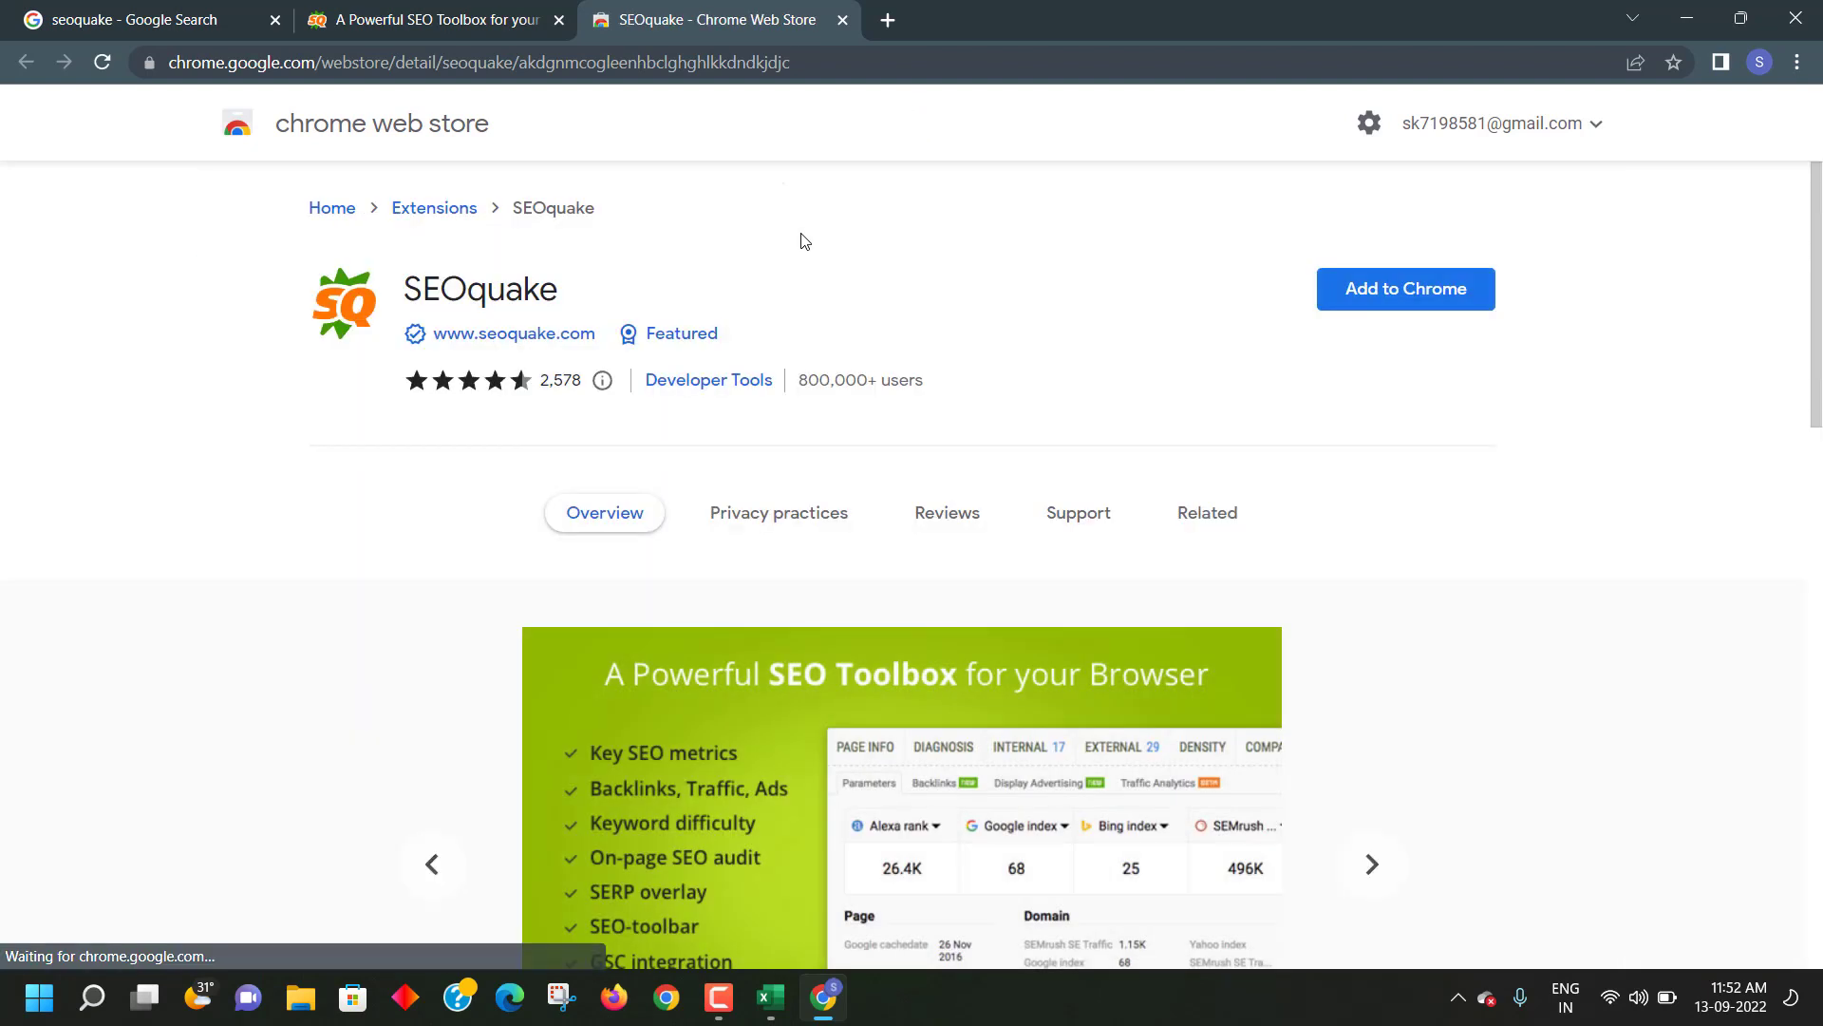
- Add the SEOquake extension to Chrome and dismiss the confirmation bubble
{"action": "left_click", "coordinate": [1370, 288]}
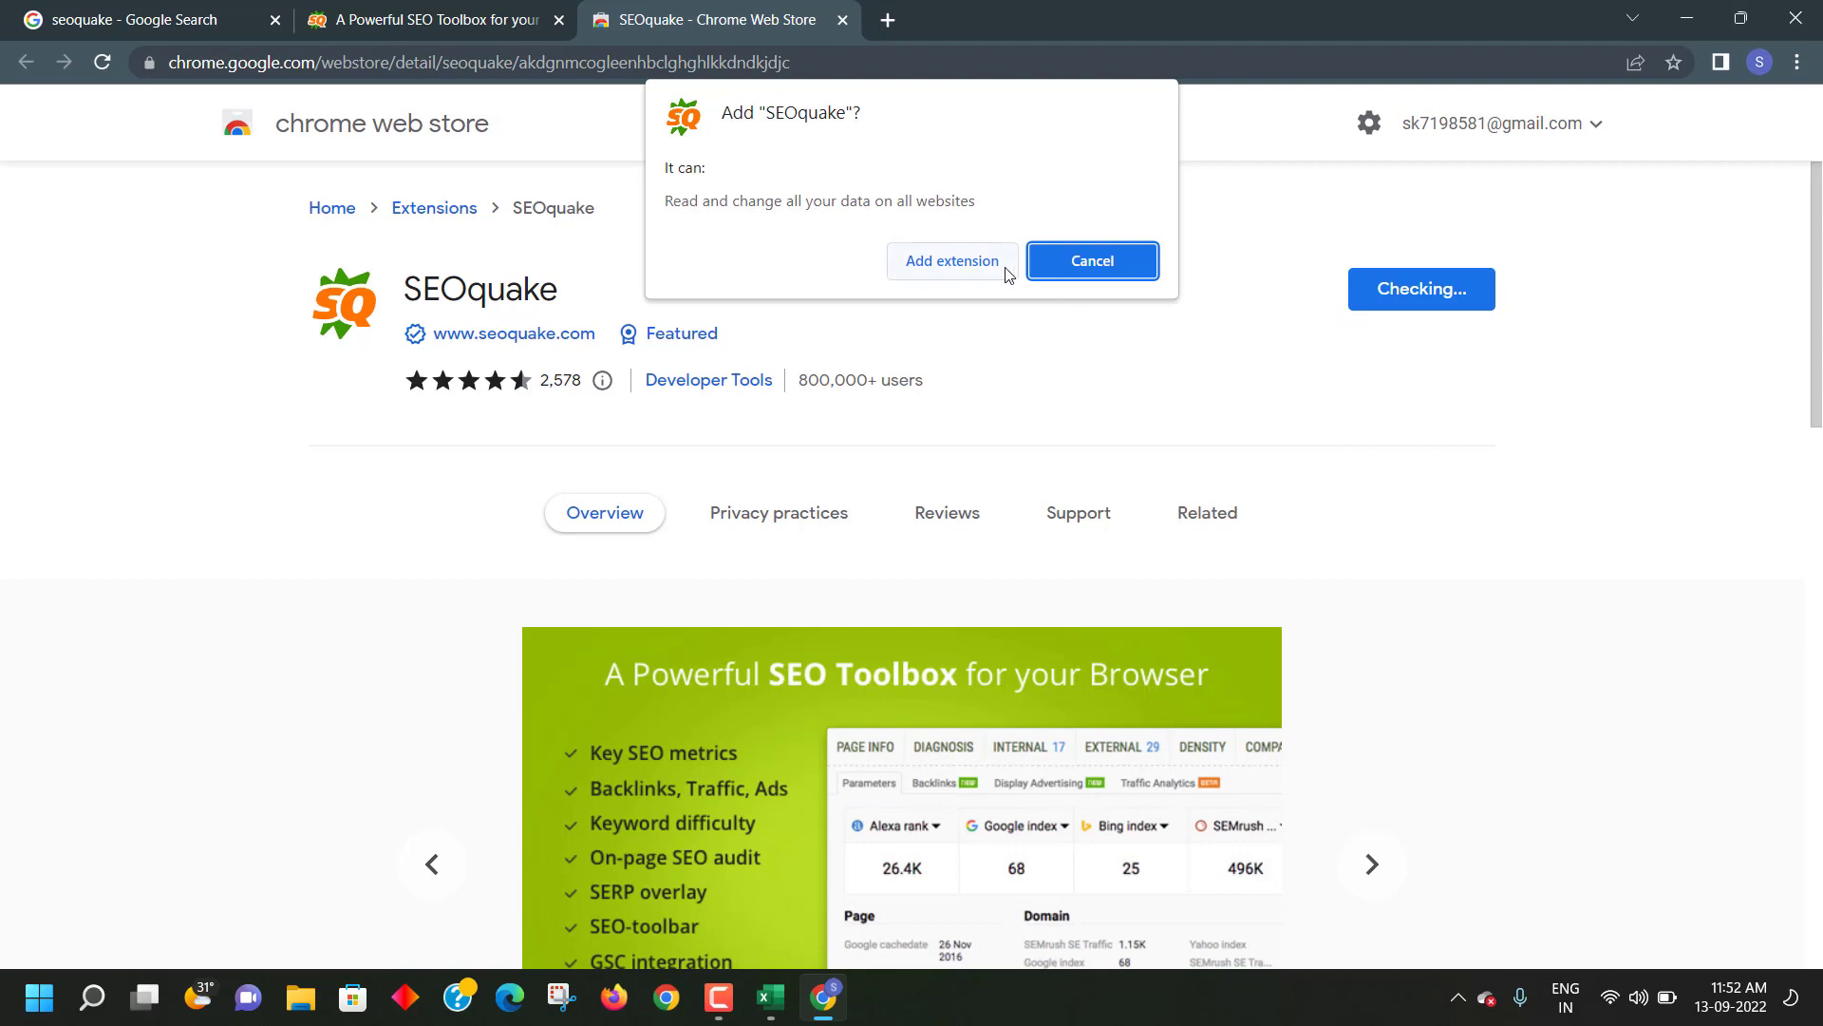
{"action": "left_click", "coordinate": [961, 261]}
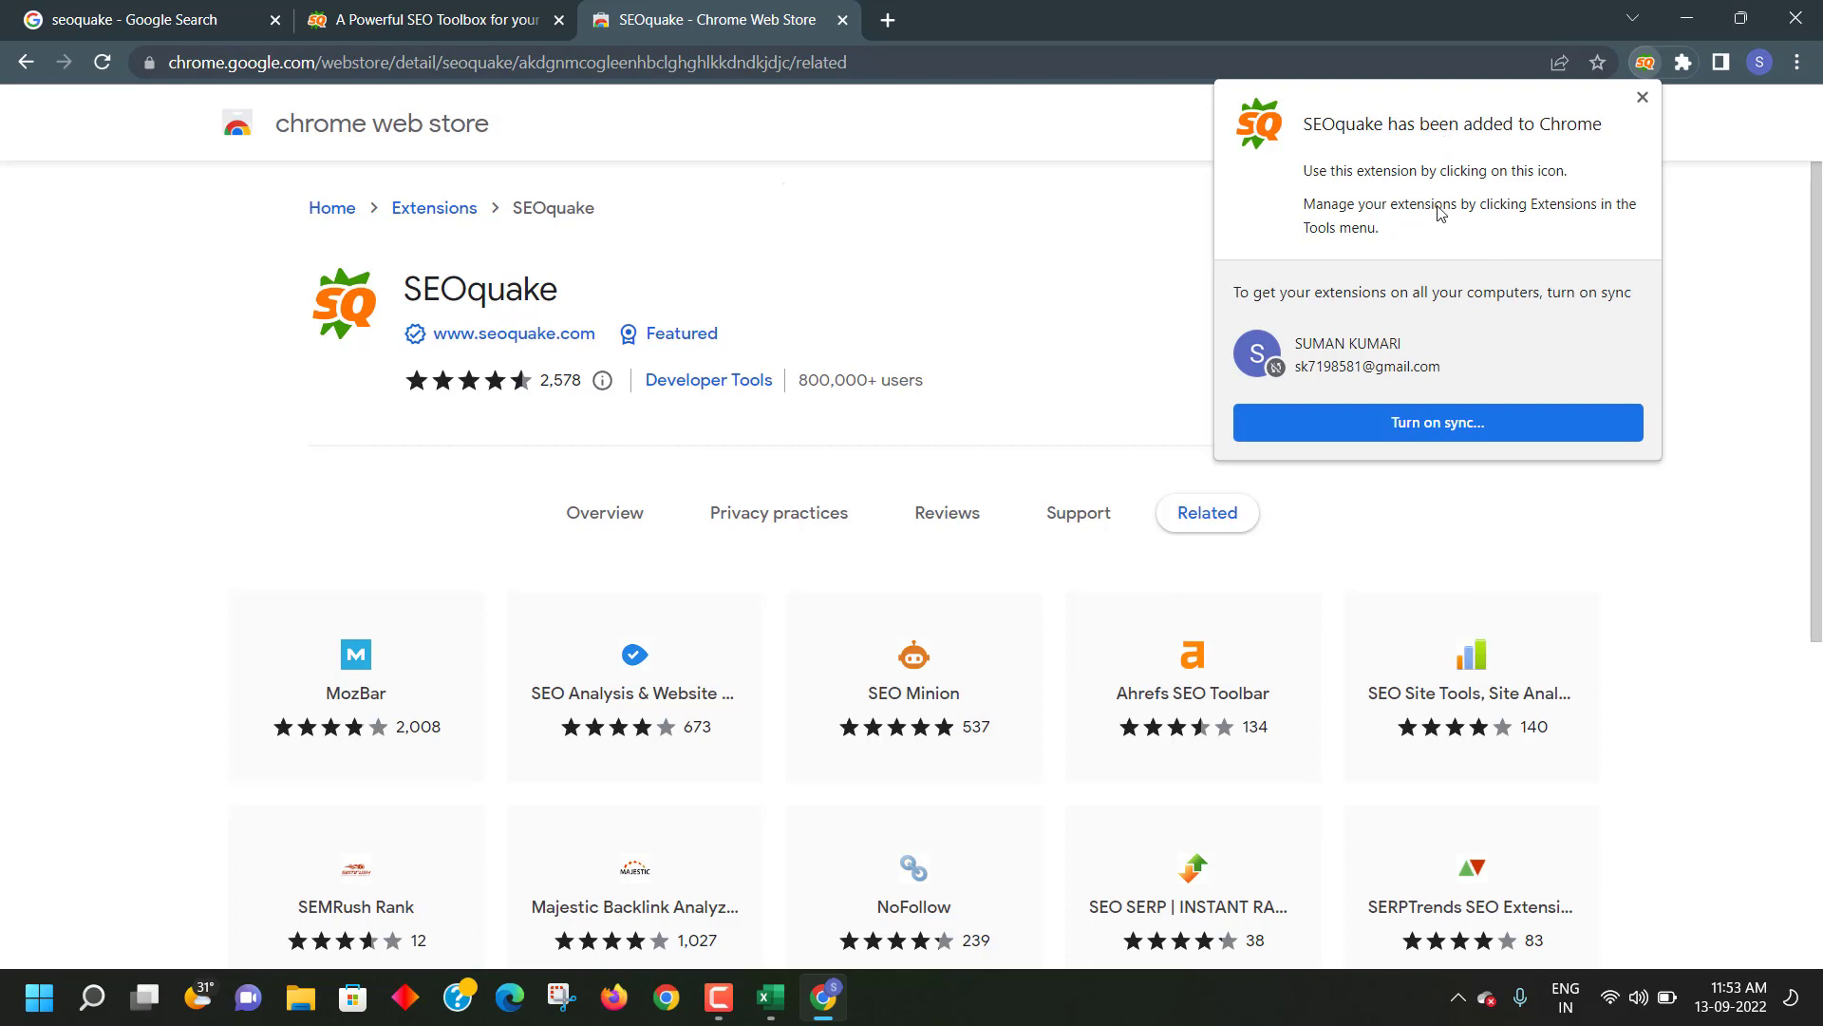
{"action": "left_click", "coordinate": [1643, 97]}
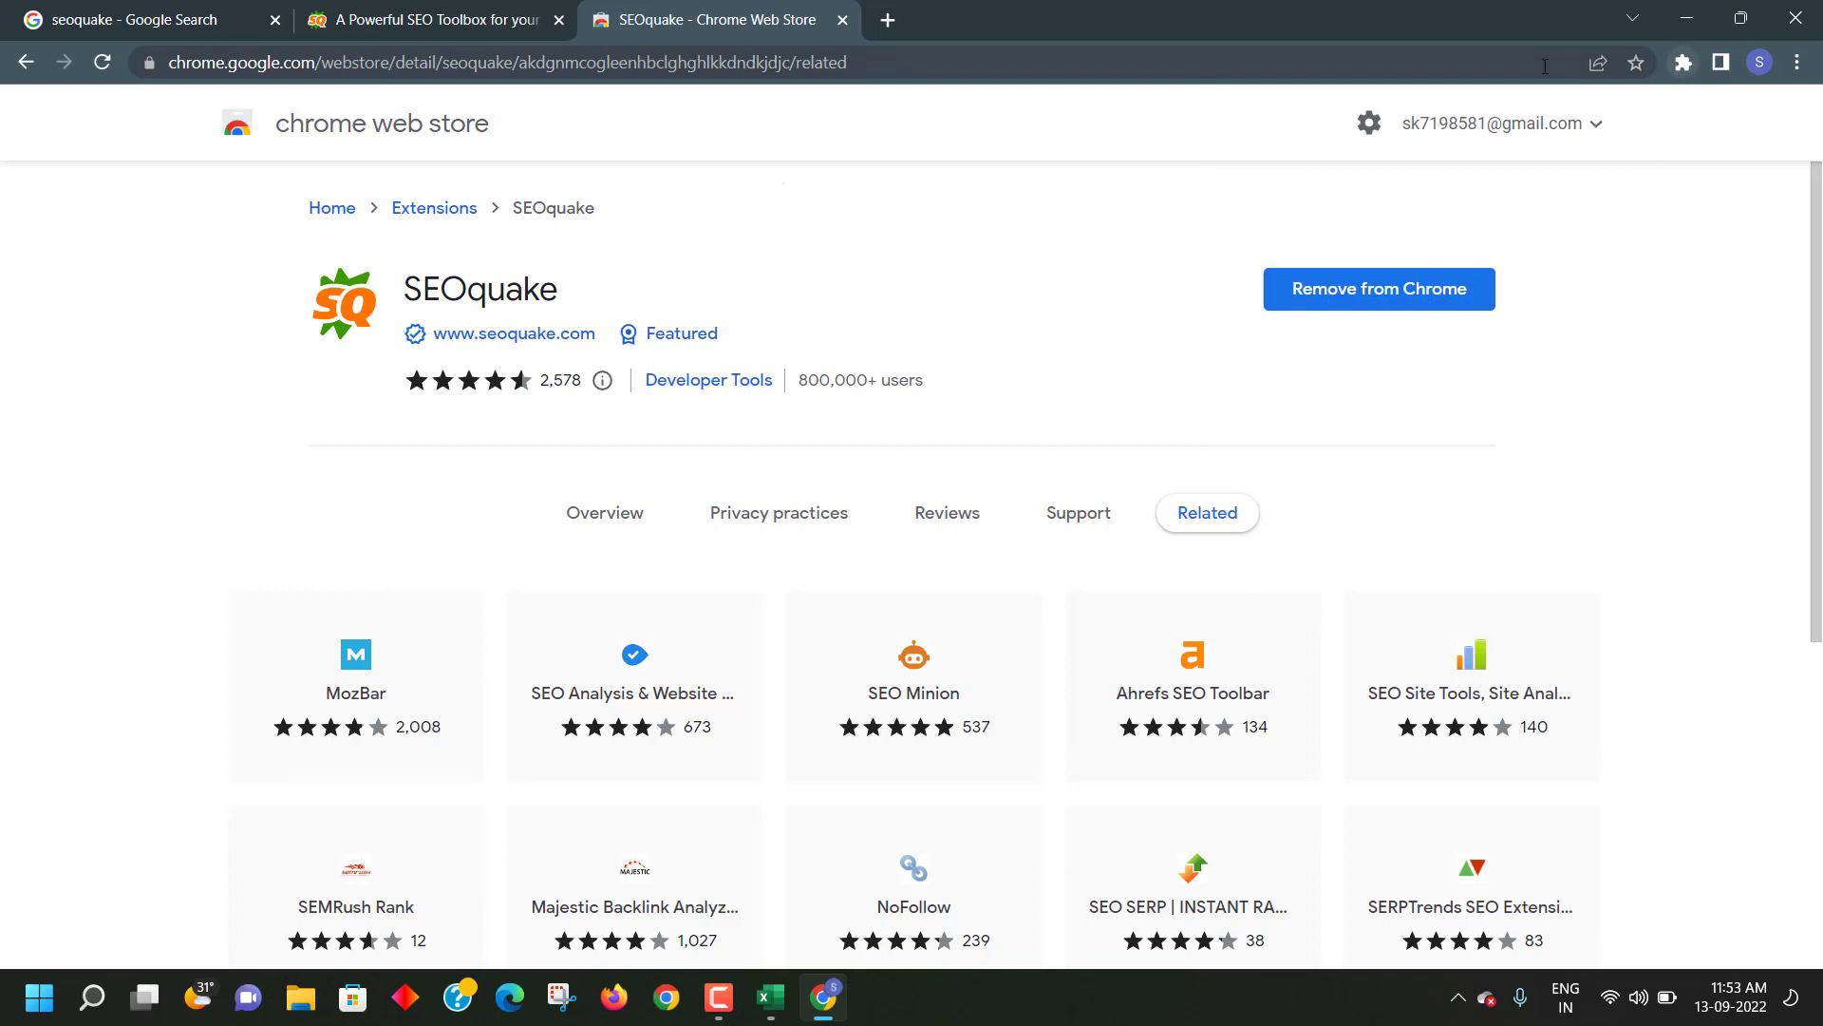
- View SEOquake's SEO parameters for the current page, then close the panel
{"action": "left_click", "coordinate": [1681, 62]}
{"action": "left_click", "coordinate": [1432, 224]}
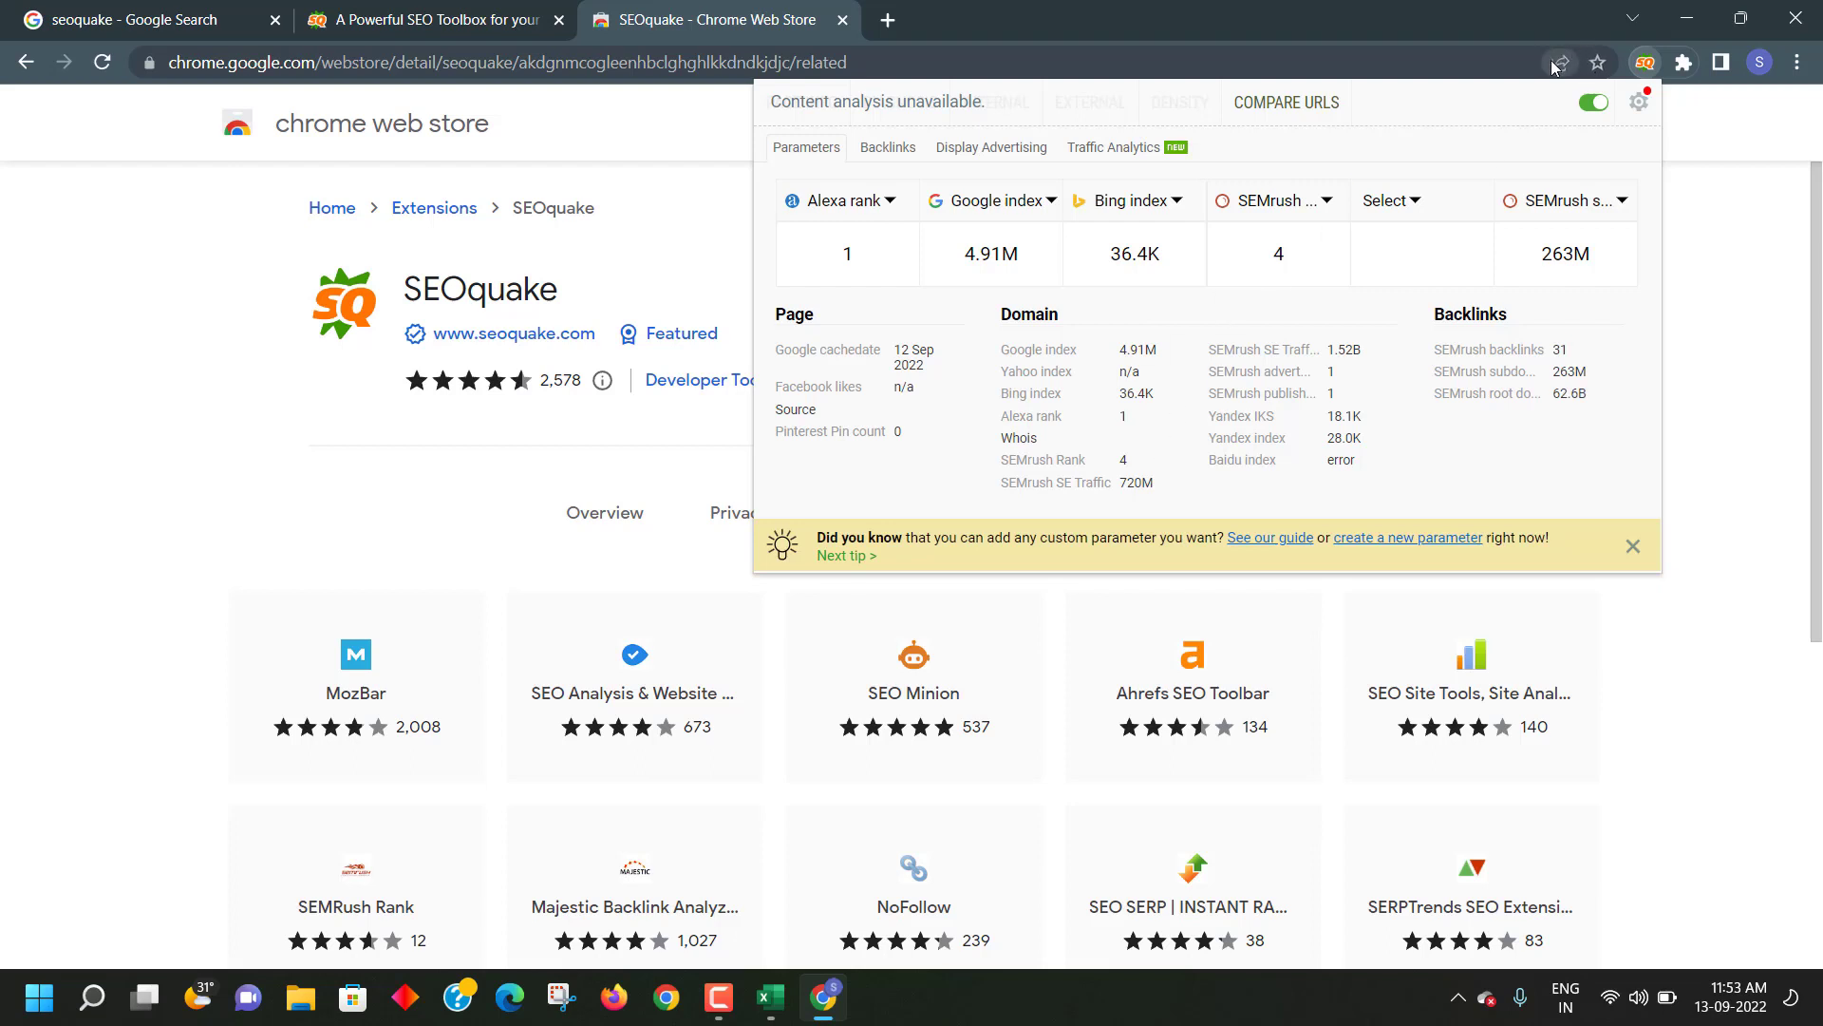
{"action": "left_click", "coordinate": [1698, 366]}
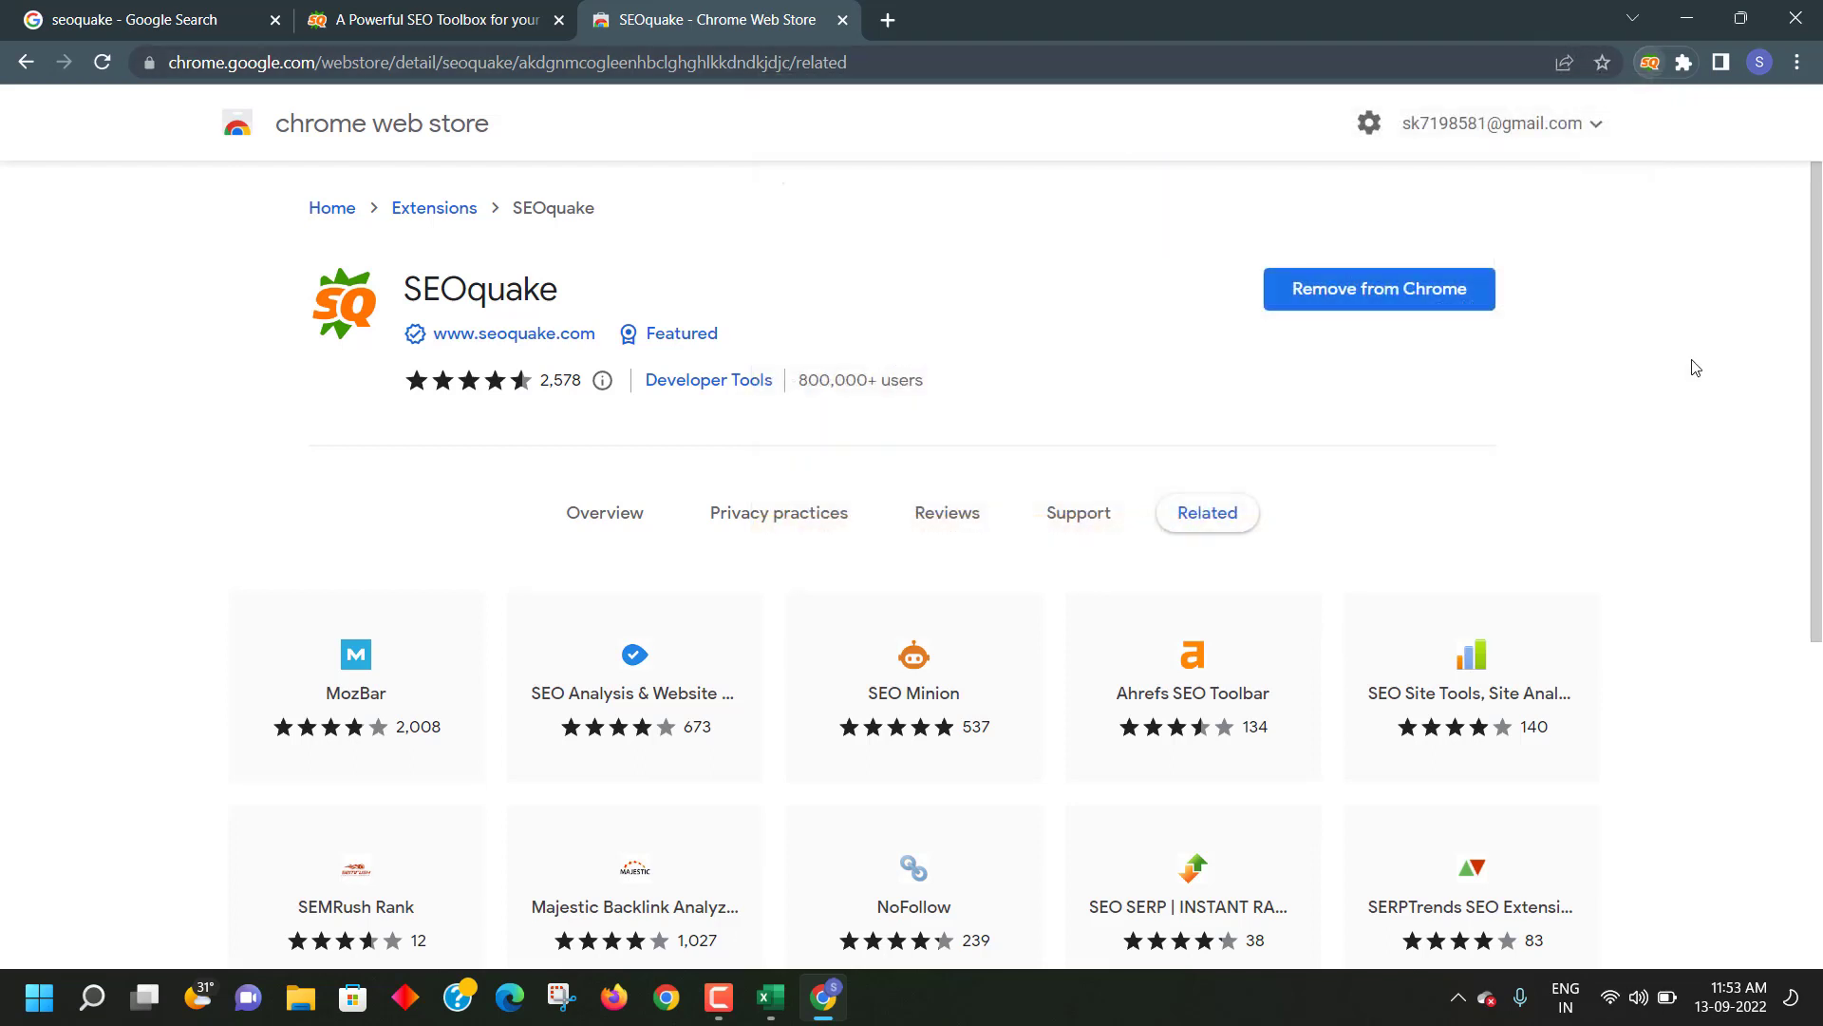
- Search for Google and open the Google homepage in a new tab
{"action": "left_click", "coordinate": [144, 23]}
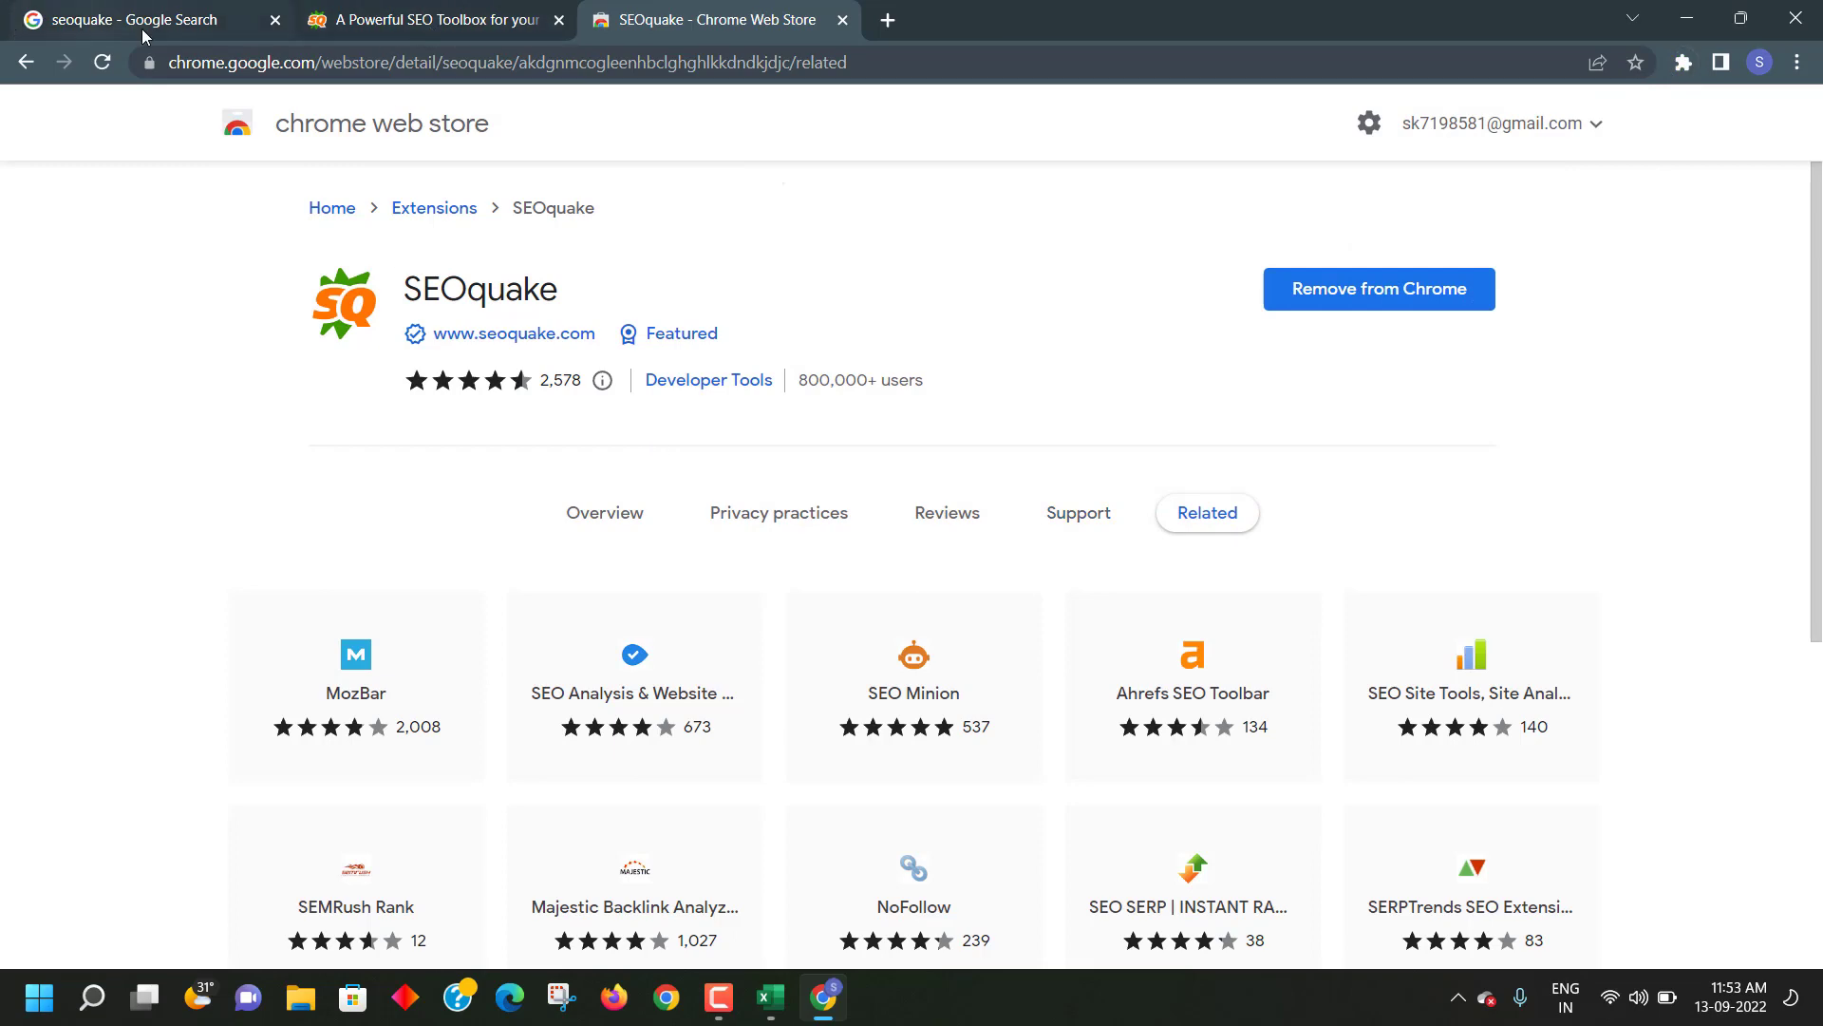
{"action": "left_click", "coordinate": [509, 58]}
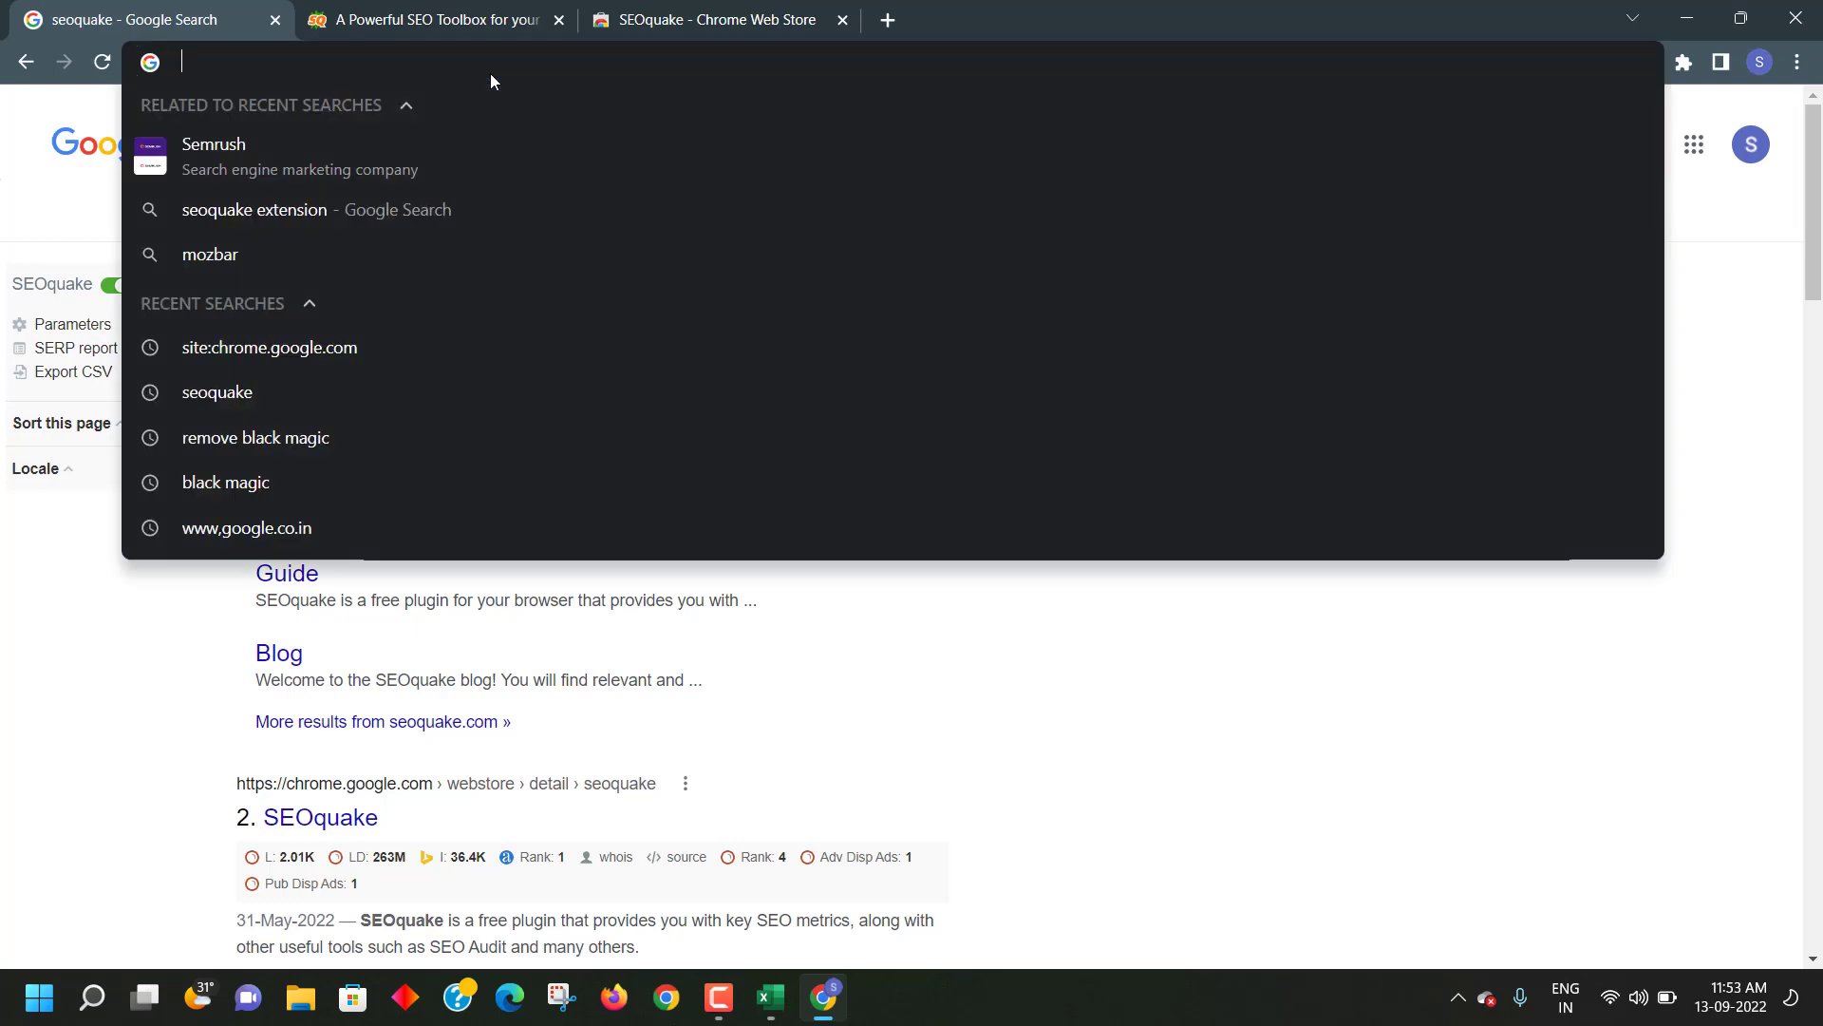
{"action": "type", "text": "GOO"}
{"action": "key", "text": "Return"}
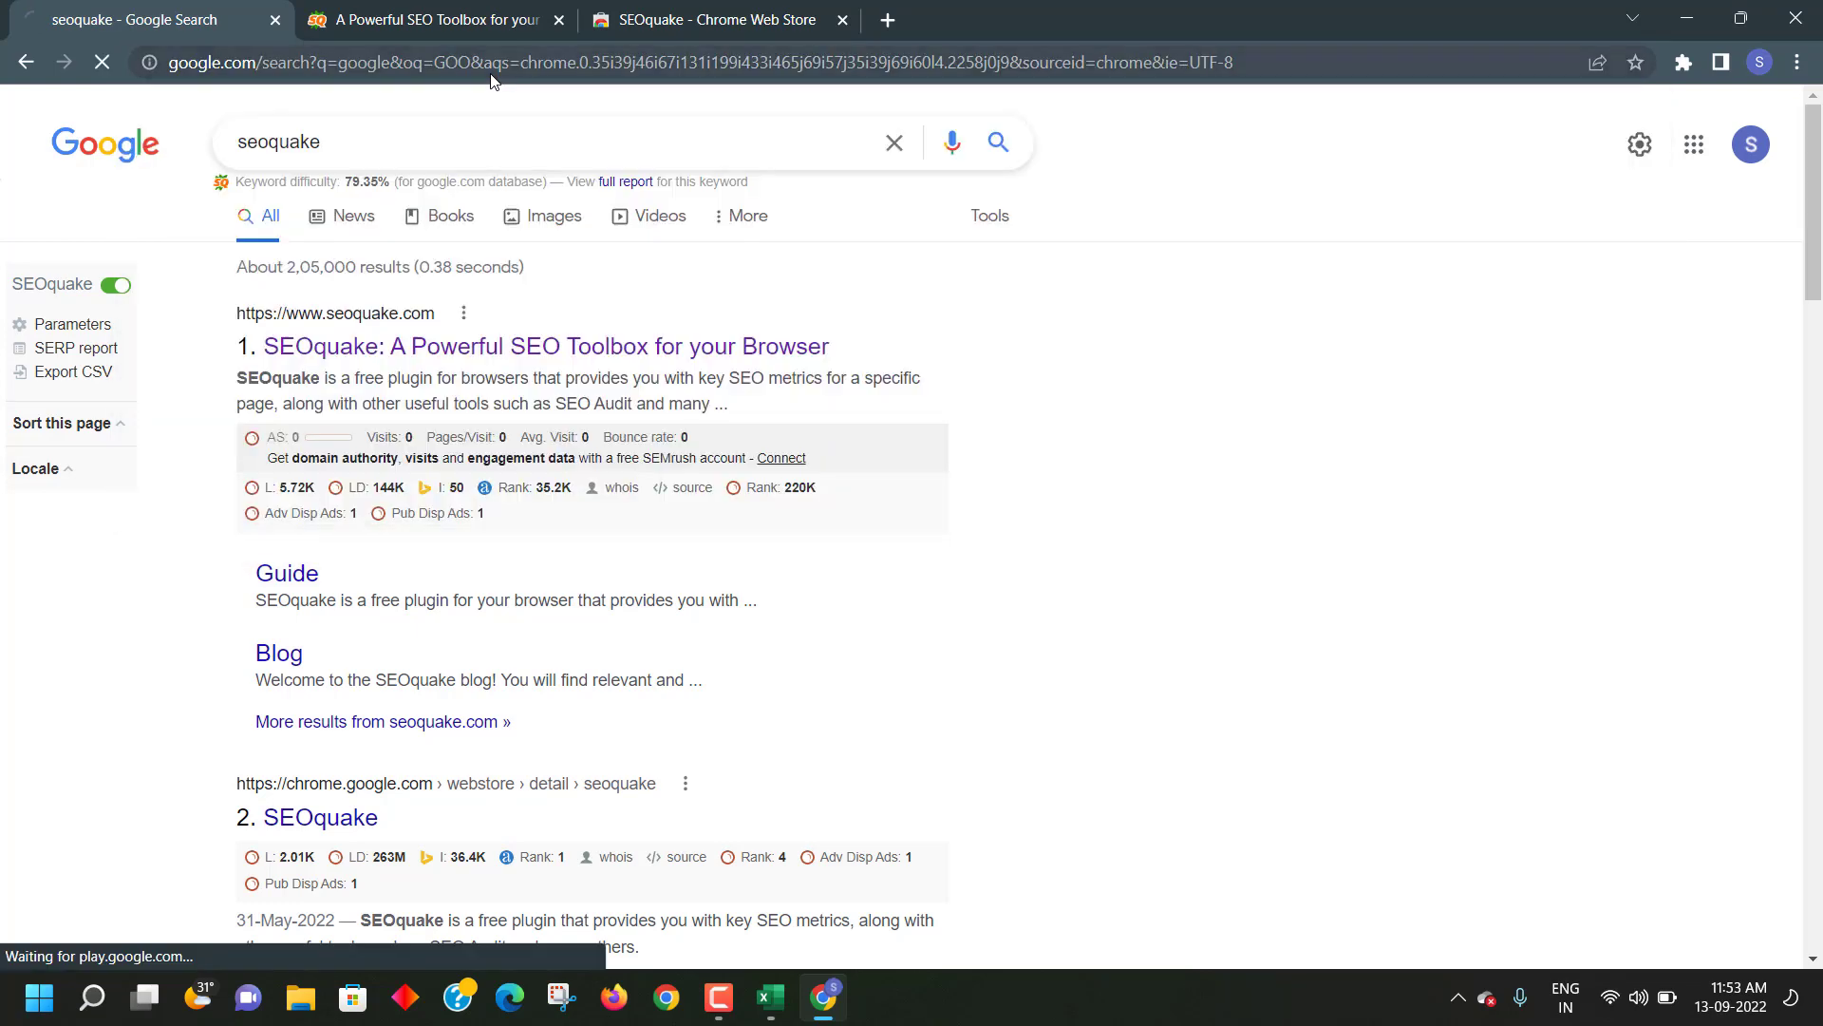
{"action": "right_click", "coordinate": [314, 359]}
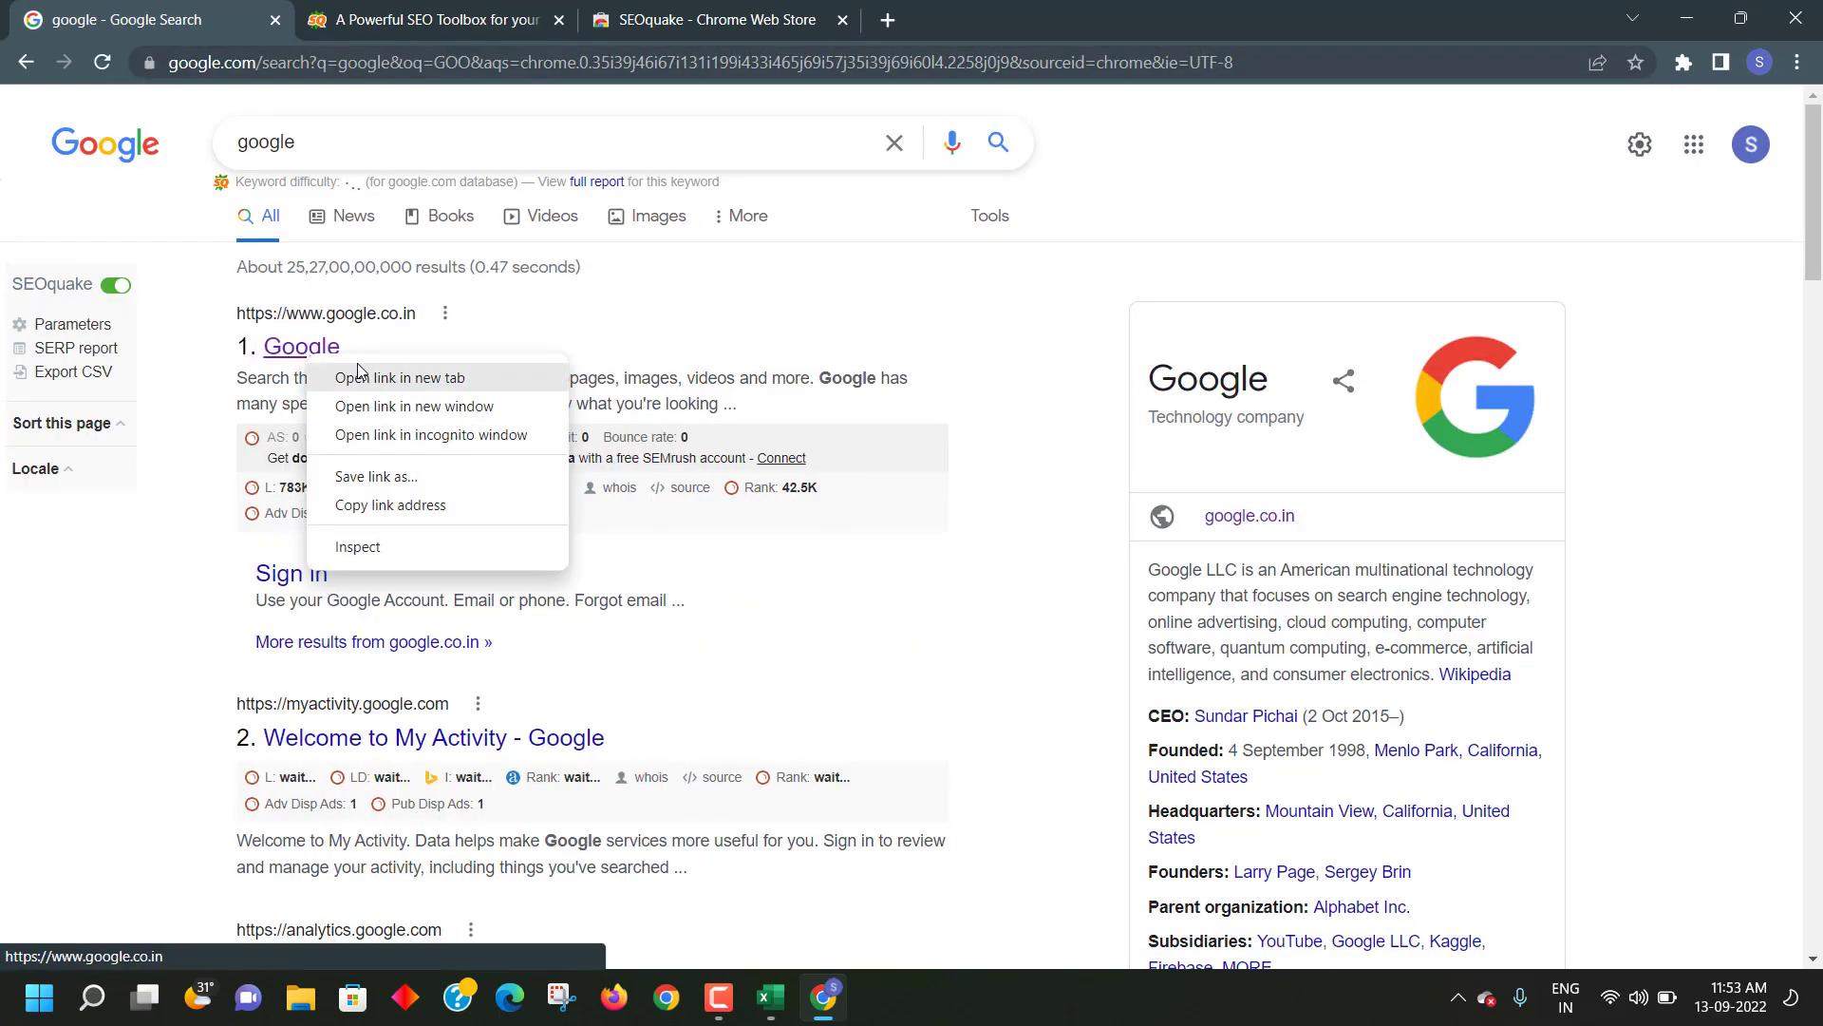
{"action": "left_click", "coordinate": [399, 371]}
- In the new Google tab, rerun 'remove black magic' from the recent searches
{"action": "left_click", "coordinate": [335, 21]}
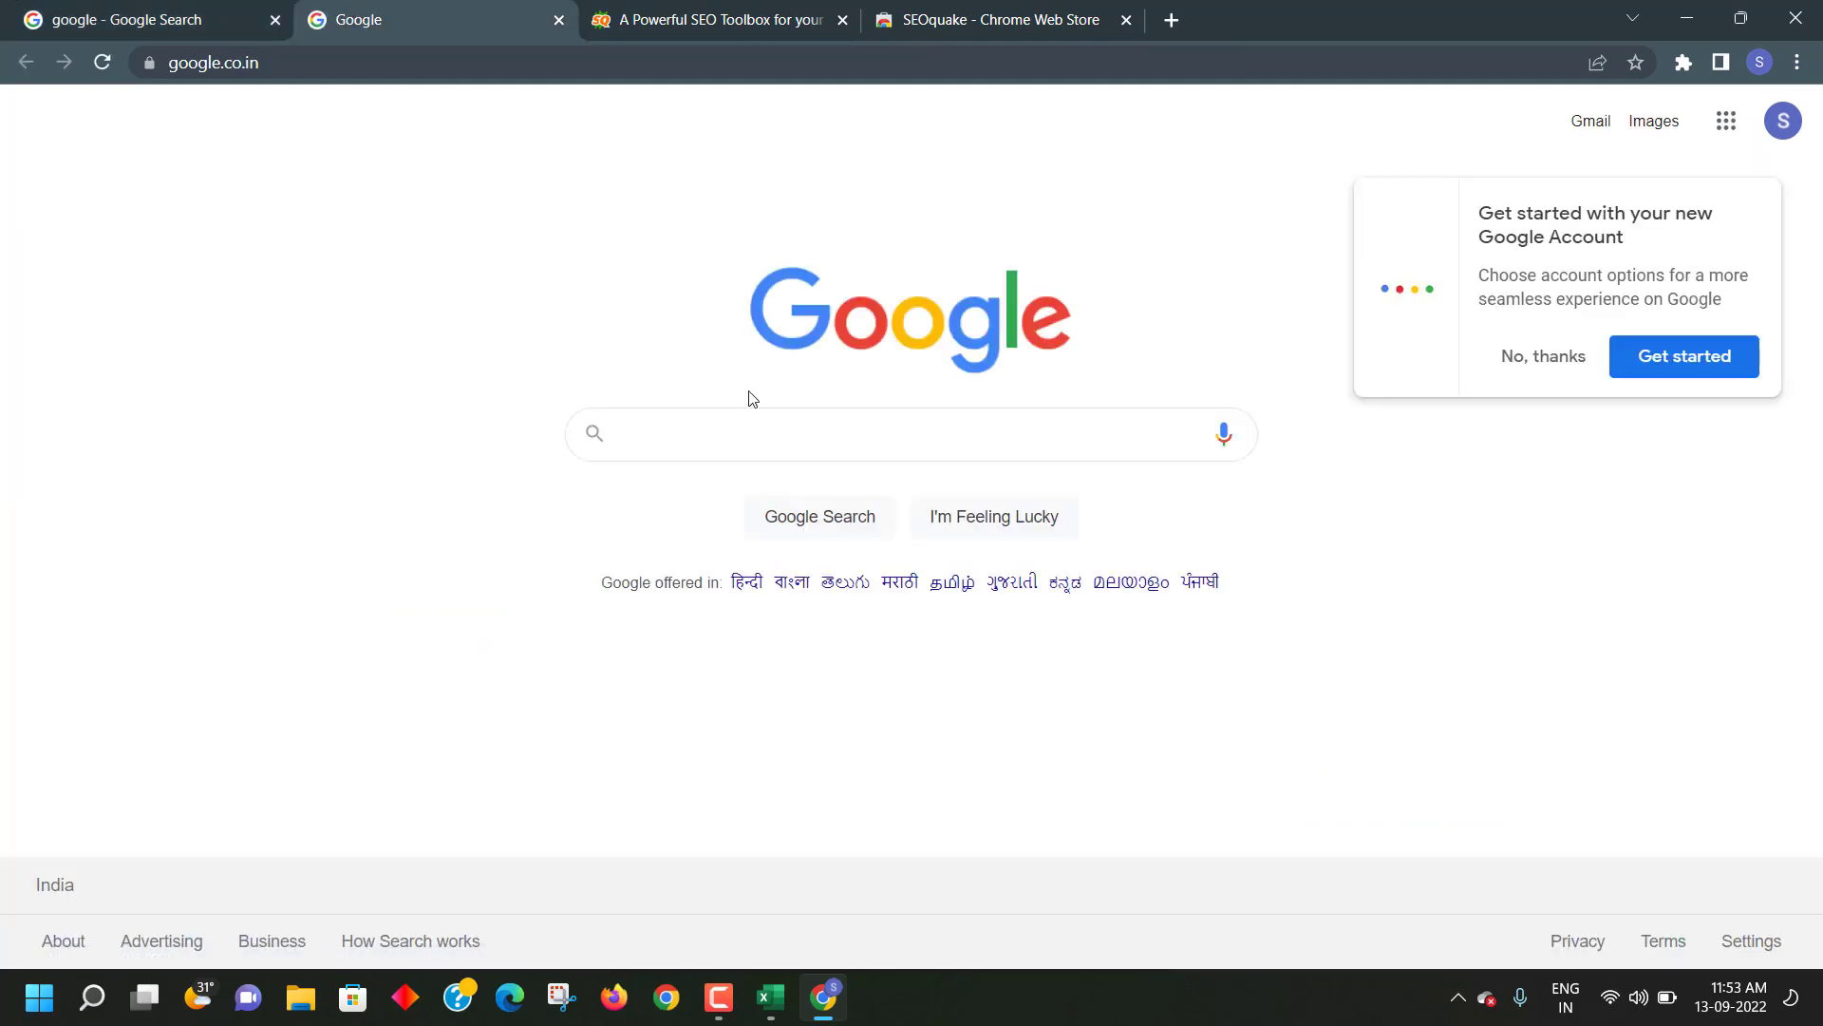
{"action": "left_click", "coordinate": [807, 435]}
{"action": "left_click", "coordinate": [1543, 359]}
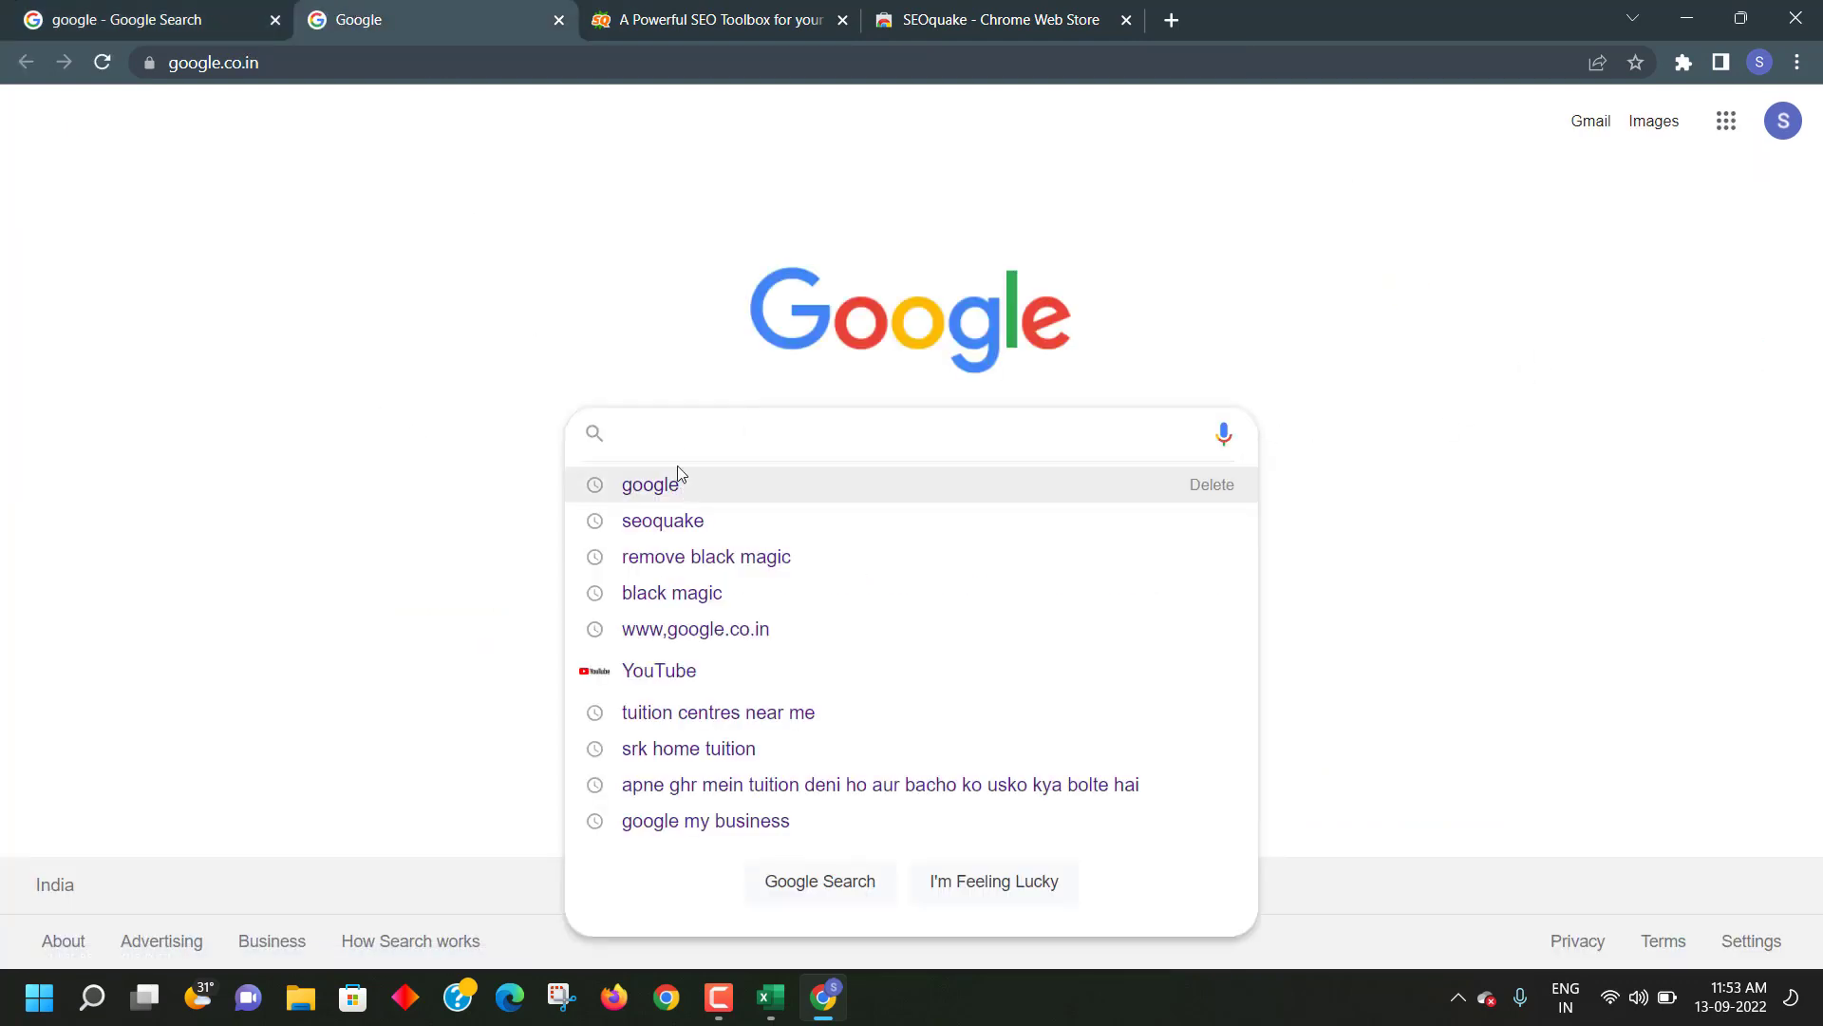
{"action": "left_click", "coordinate": [674, 568]}
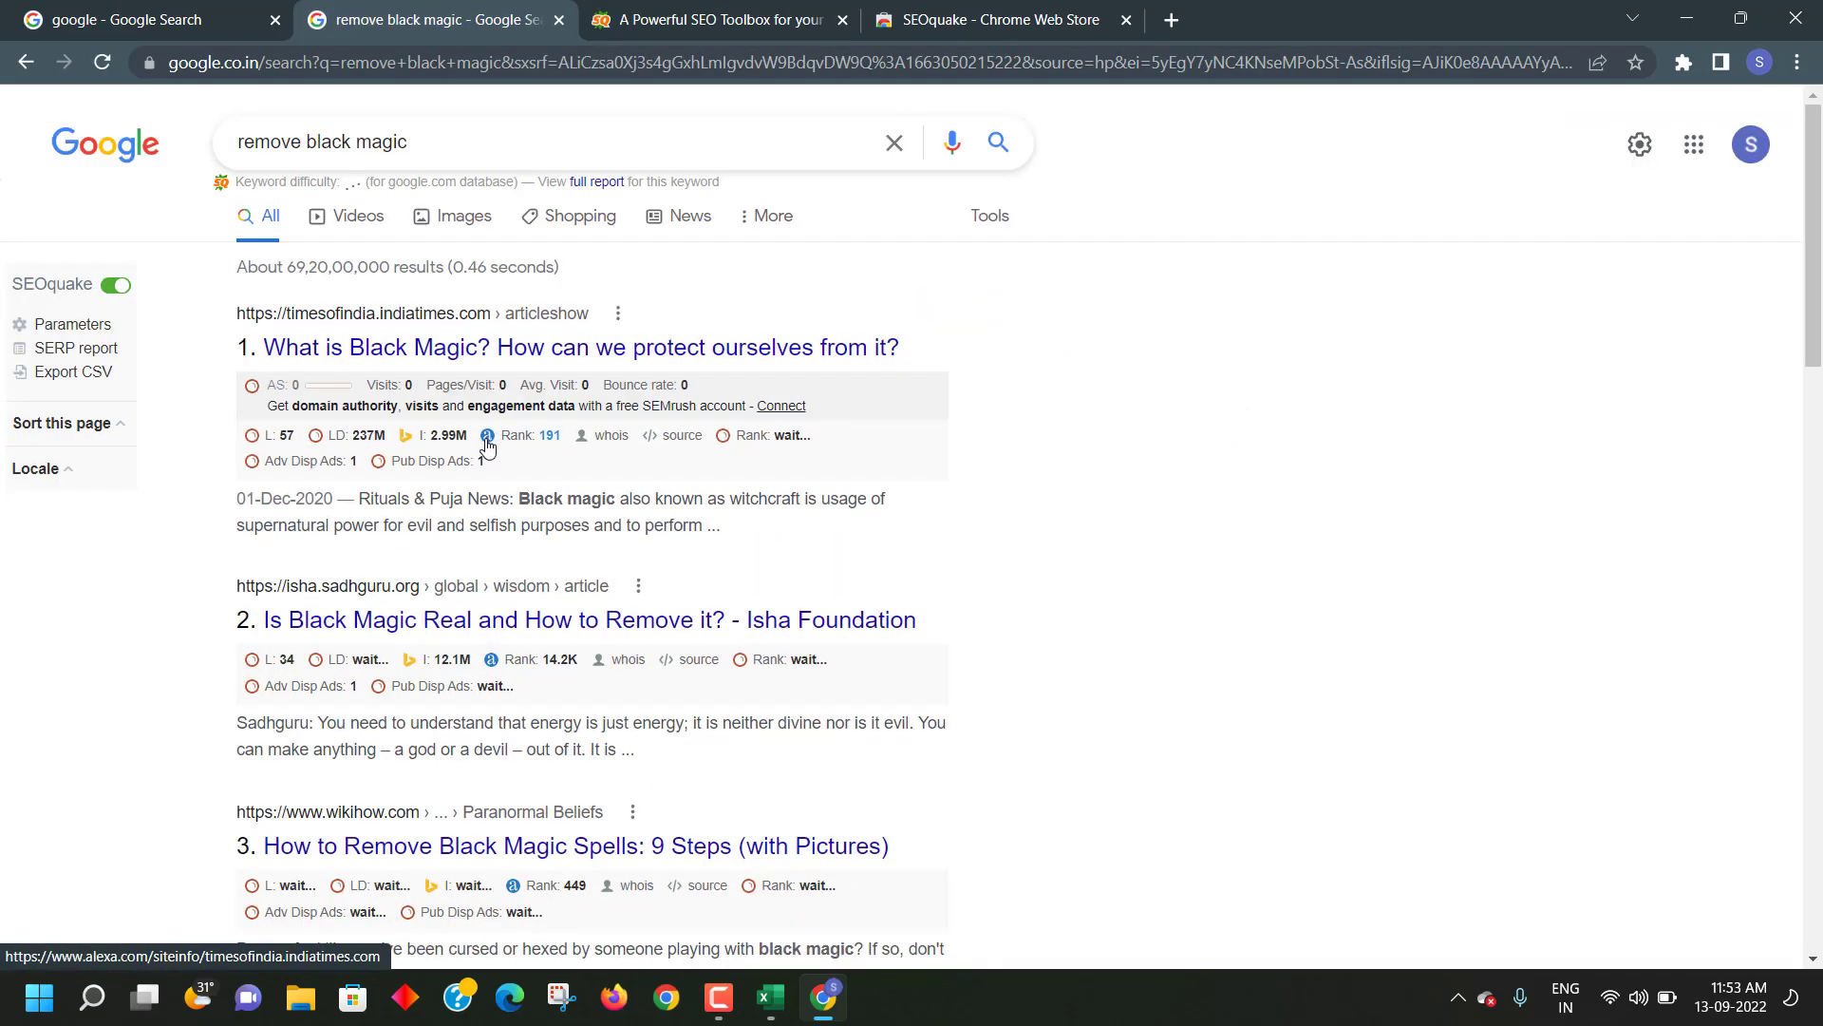
- Scroll through the SEOquake bars for results 1–10, then open Microsoft Edge on a new tab
{"action": "scroll", "coordinate": [239, 424], "scroll_direction": "down", "scroll_amount": 5}
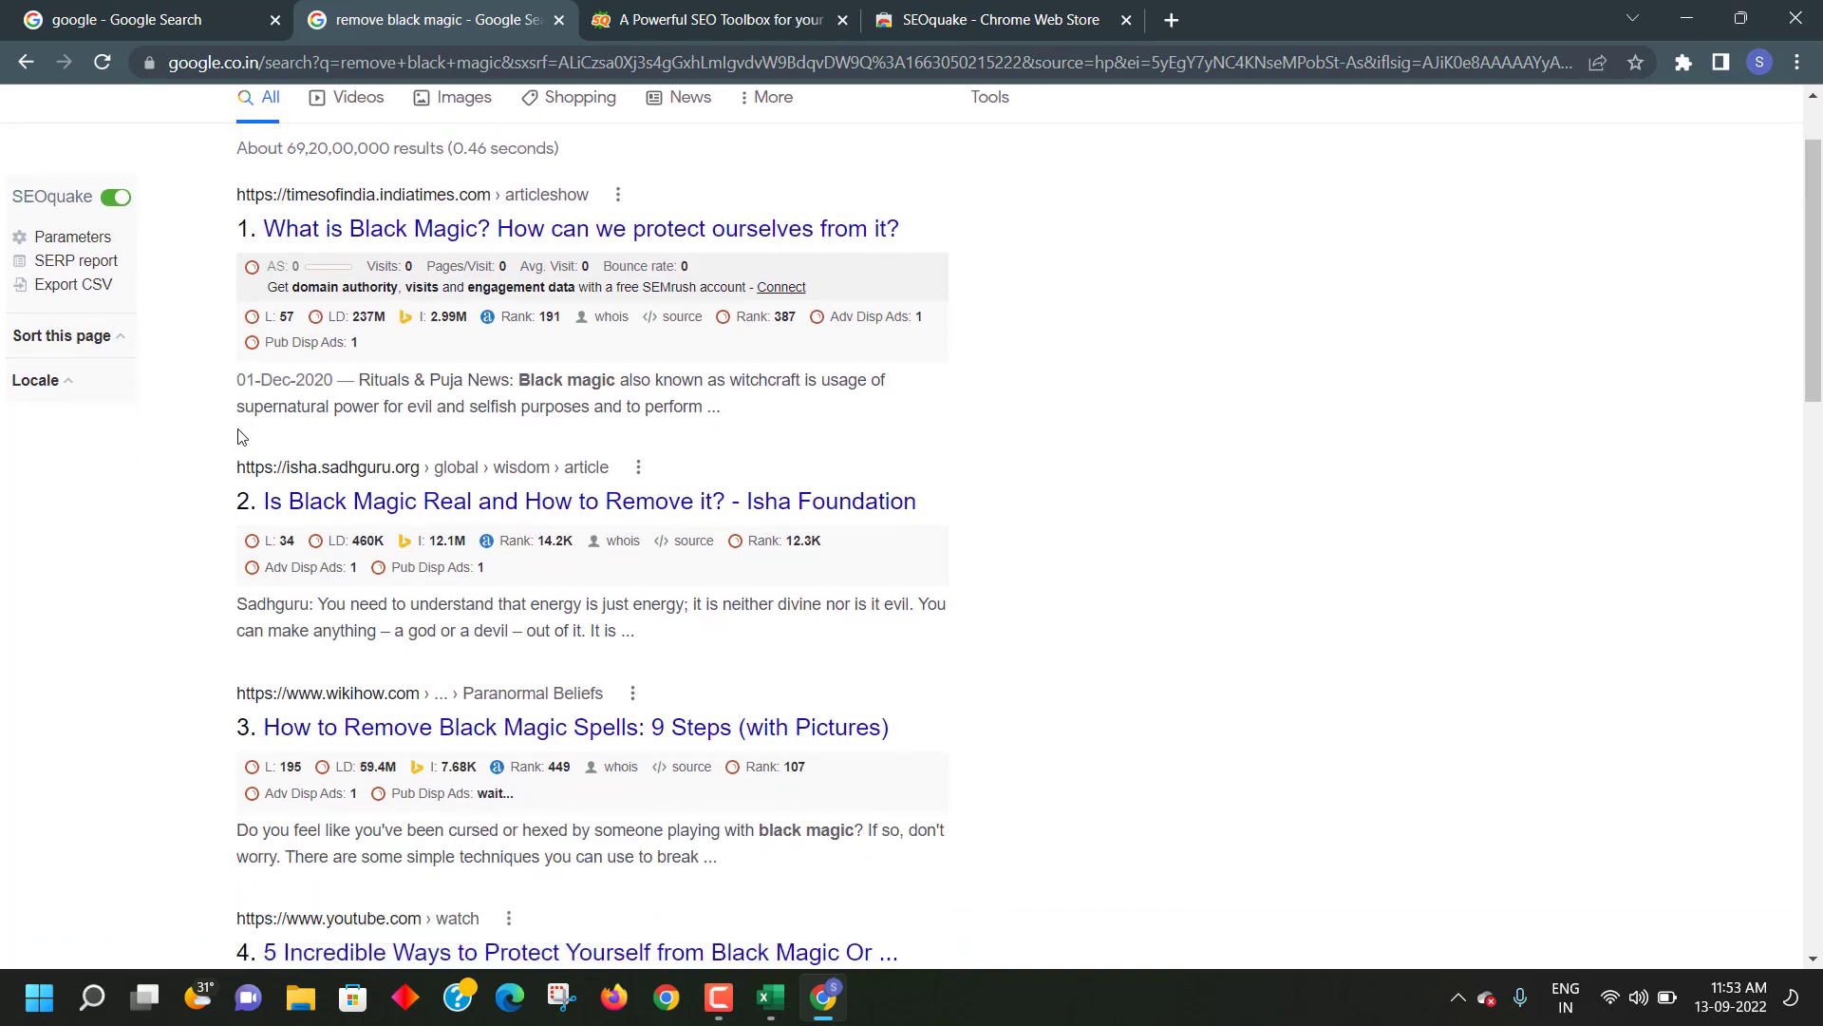
{"action": "scroll", "coordinate": [238, 558], "scroll_direction": "down", "scroll_amount": 9}
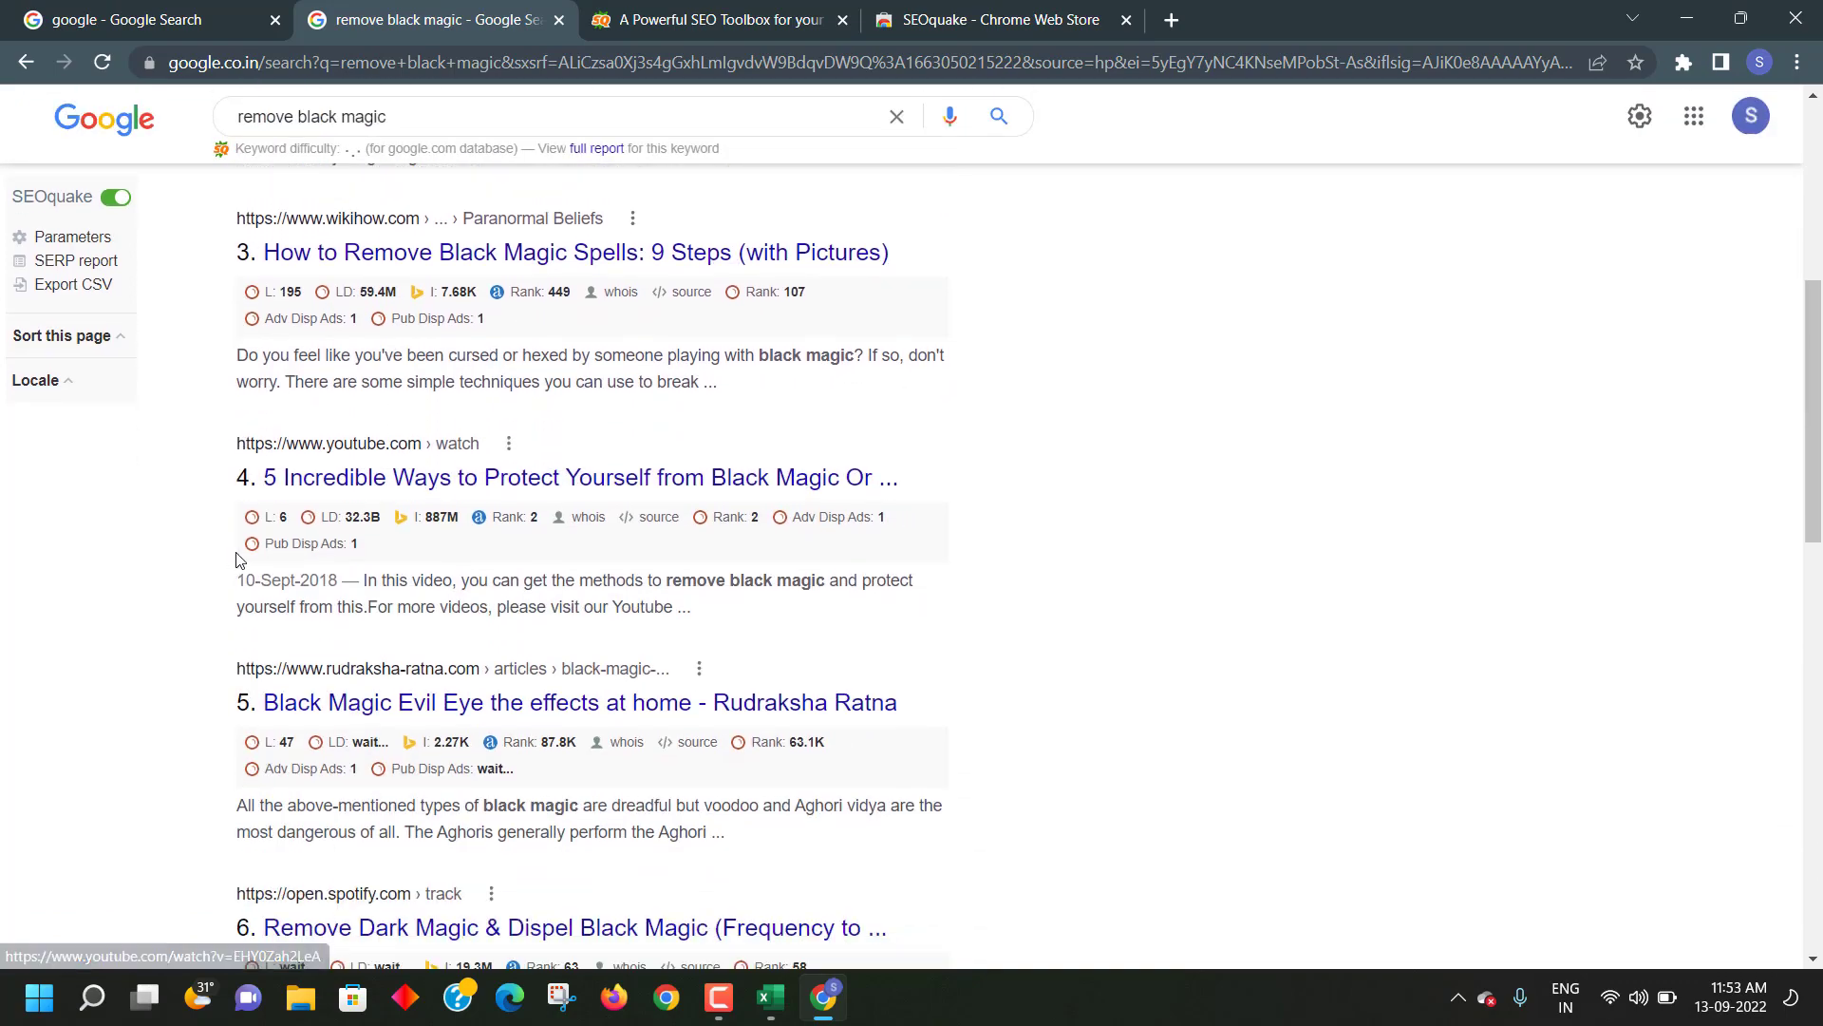
{"action": "scroll", "coordinate": [234, 560], "scroll_direction": "down", "scroll_amount": 7}
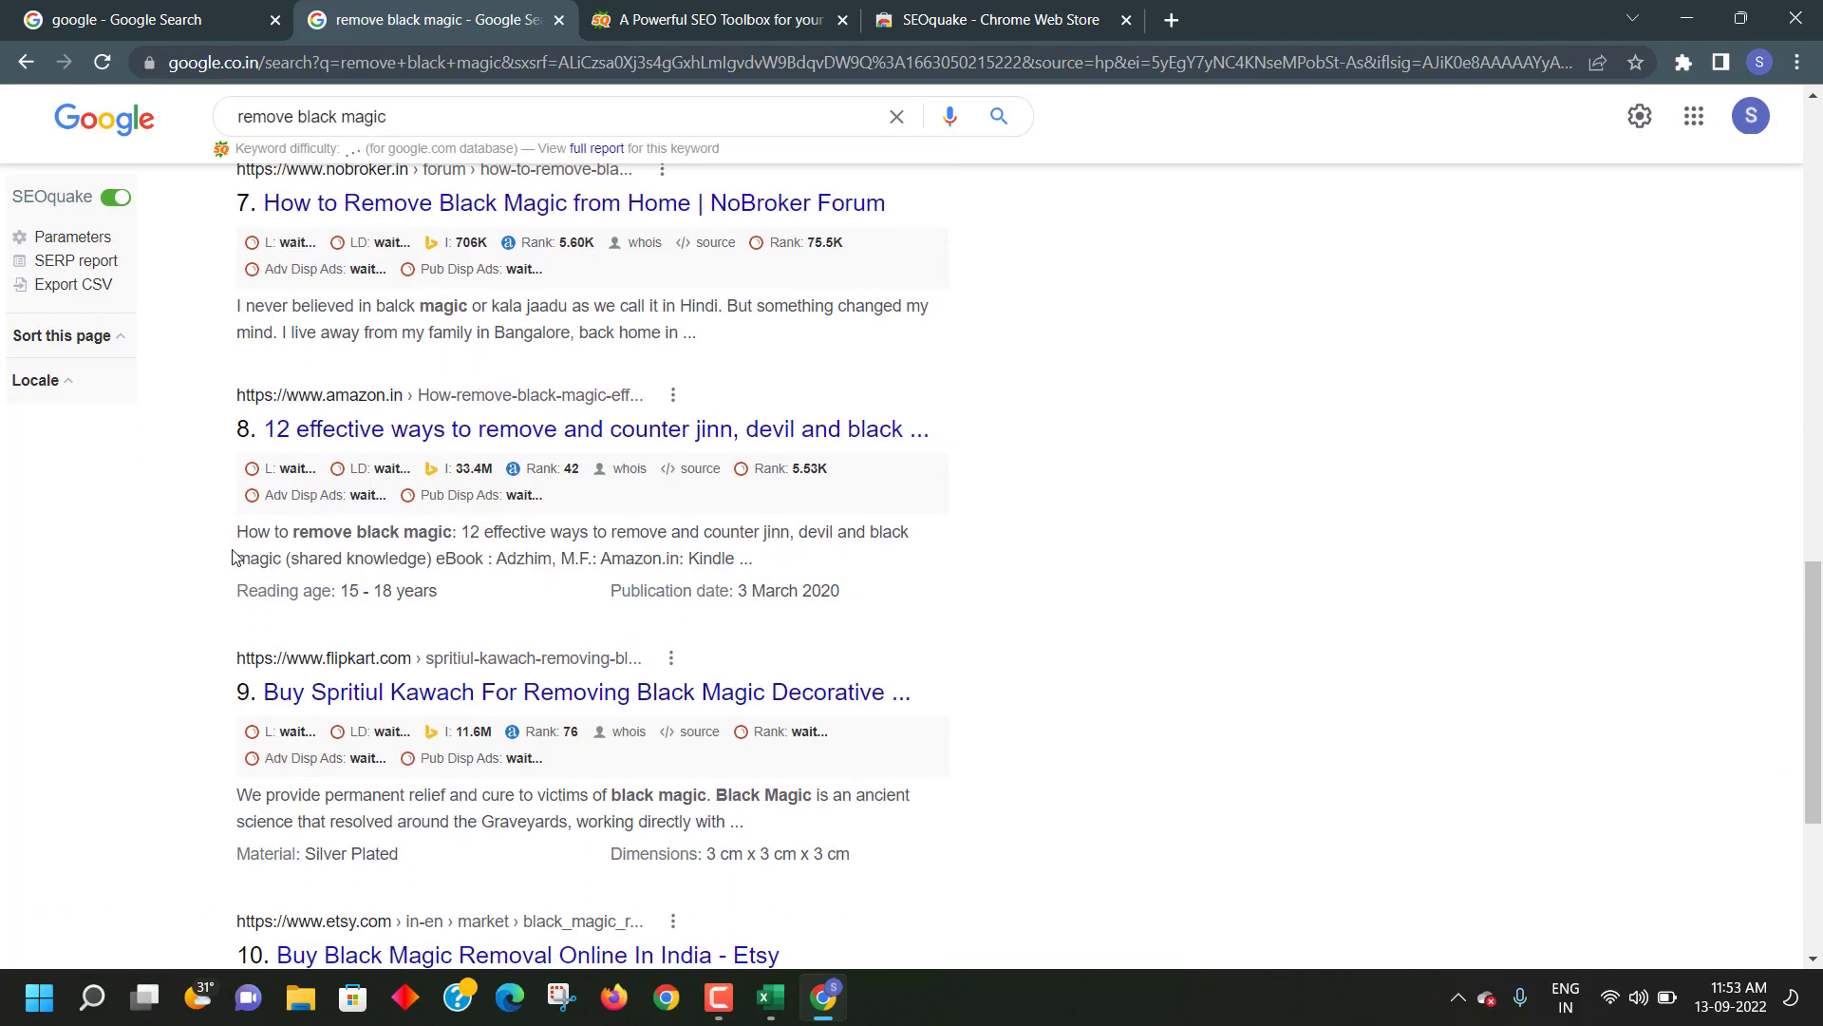
{"action": "scroll", "coordinate": [574, 635], "scroll_direction": "up", "scroll_amount": 20}
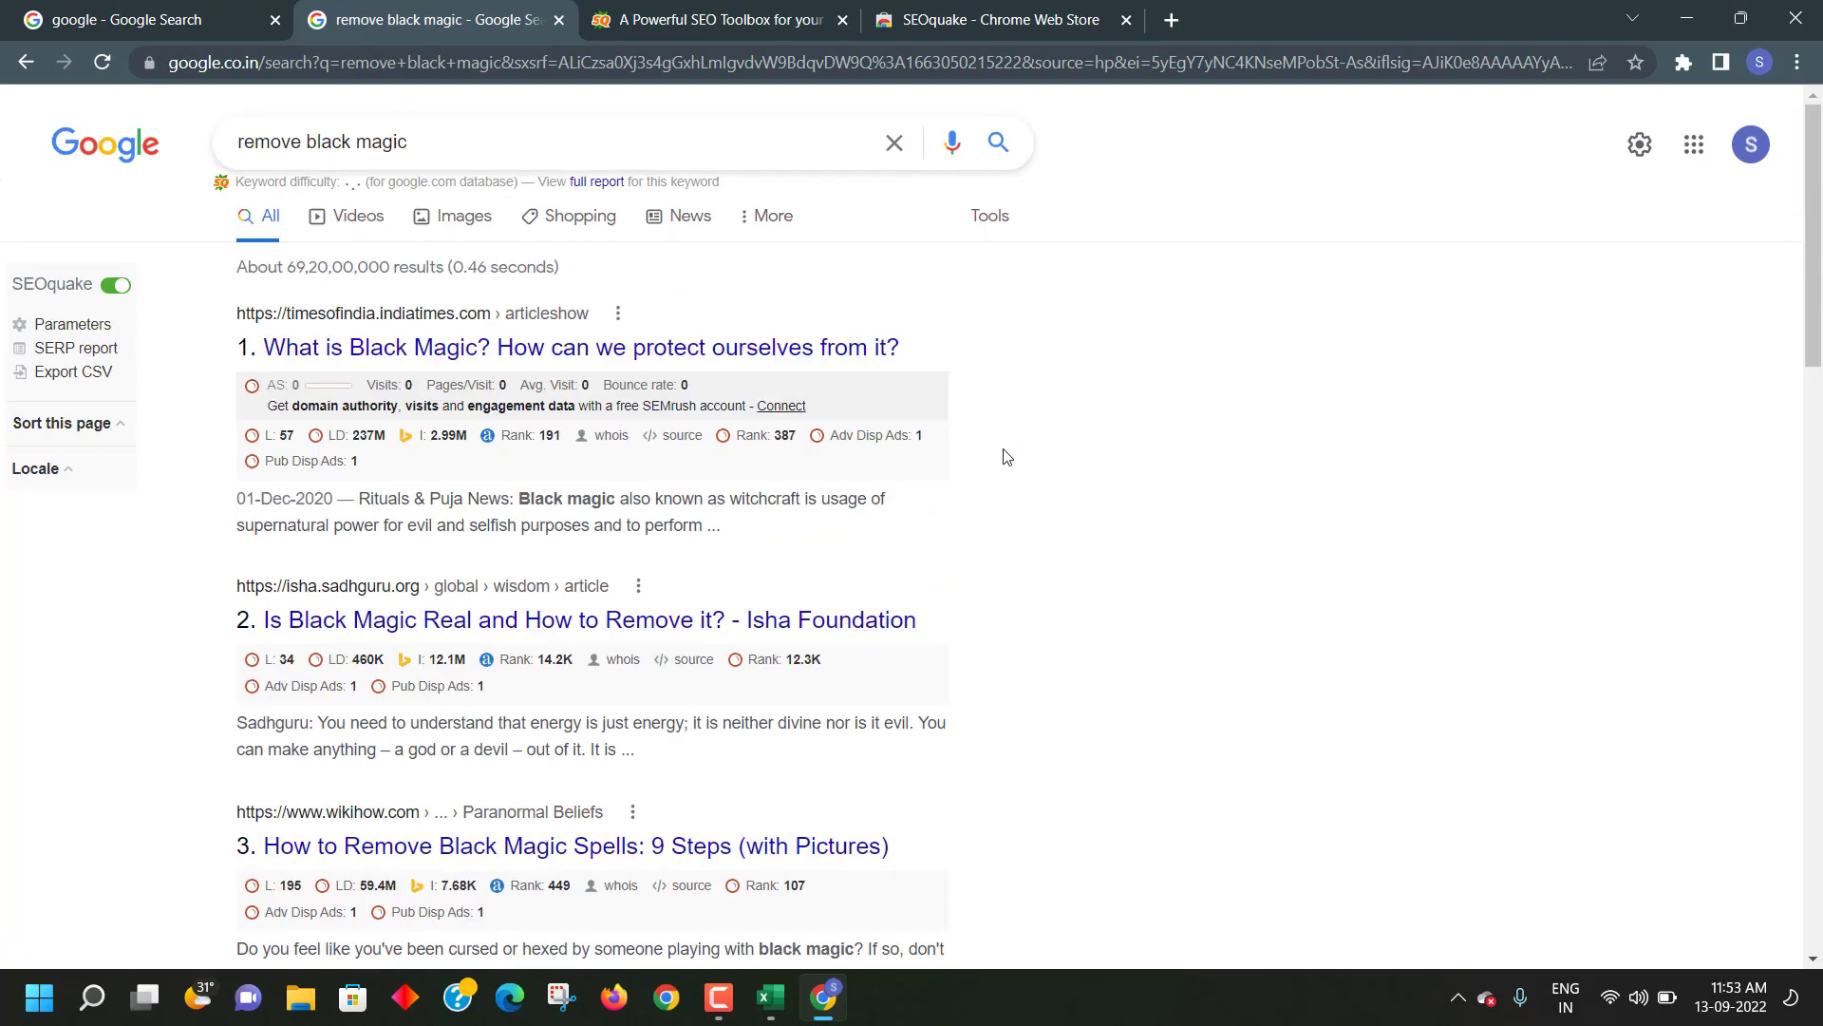
{"action": "scroll", "coordinate": [997, 458], "scroll_direction": "down", "scroll_amount": 11}
{"action": "scroll", "coordinate": [992, 463], "scroll_direction": "down", "scroll_amount": 9}
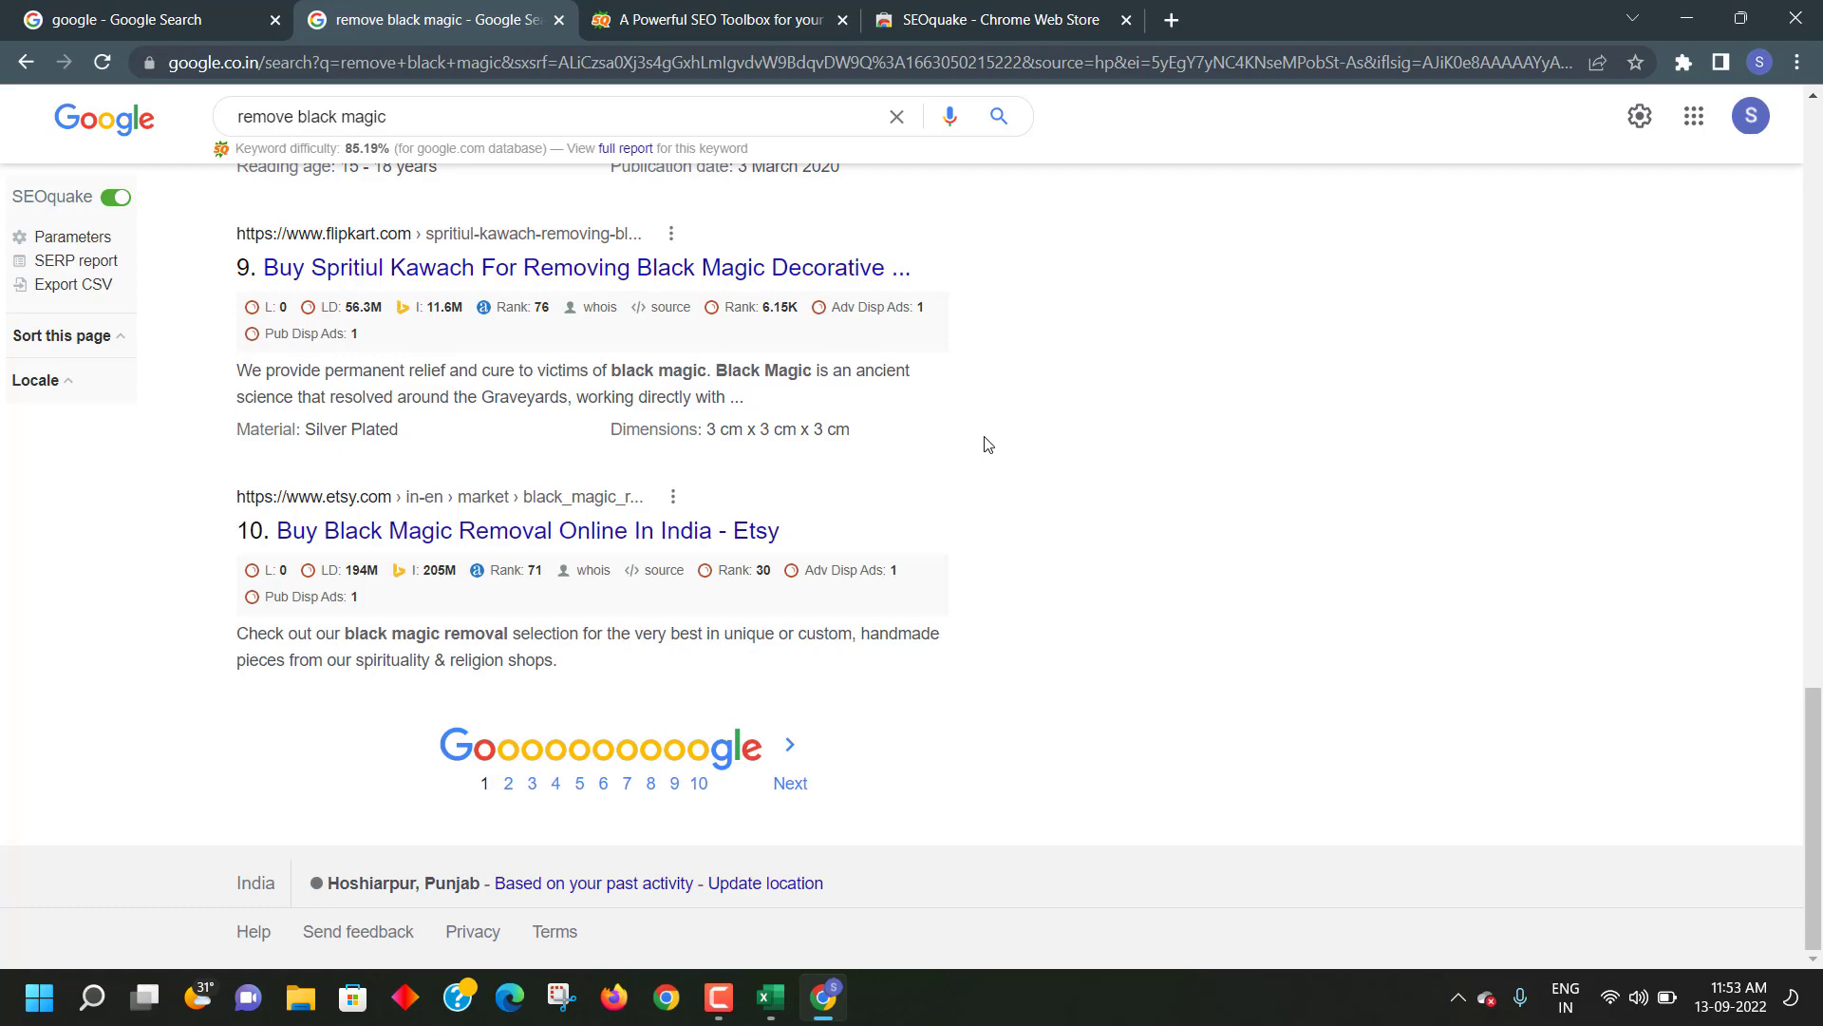
{"action": "scroll", "coordinate": [938, 443], "scroll_direction": "up", "scroll_amount": 20}
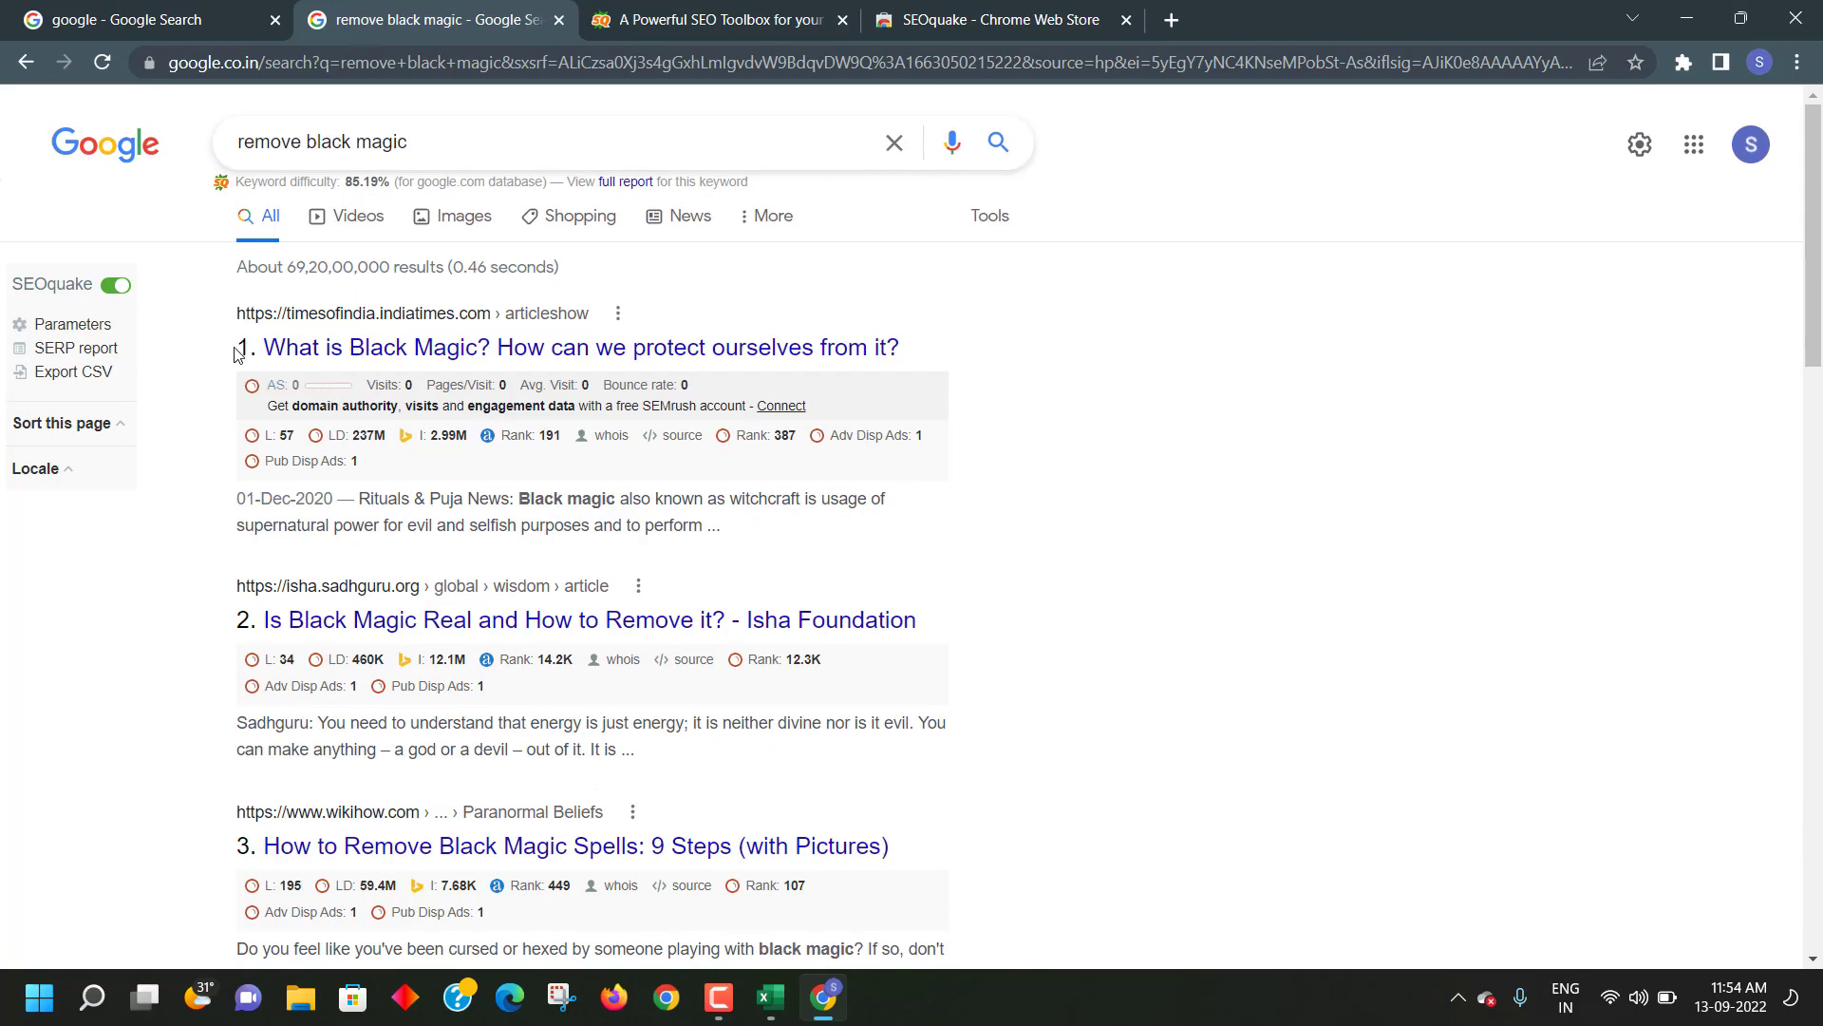
{"action": "scroll", "coordinate": [255, 568], "scroll_direction": "down", "scroll_amount": 15}
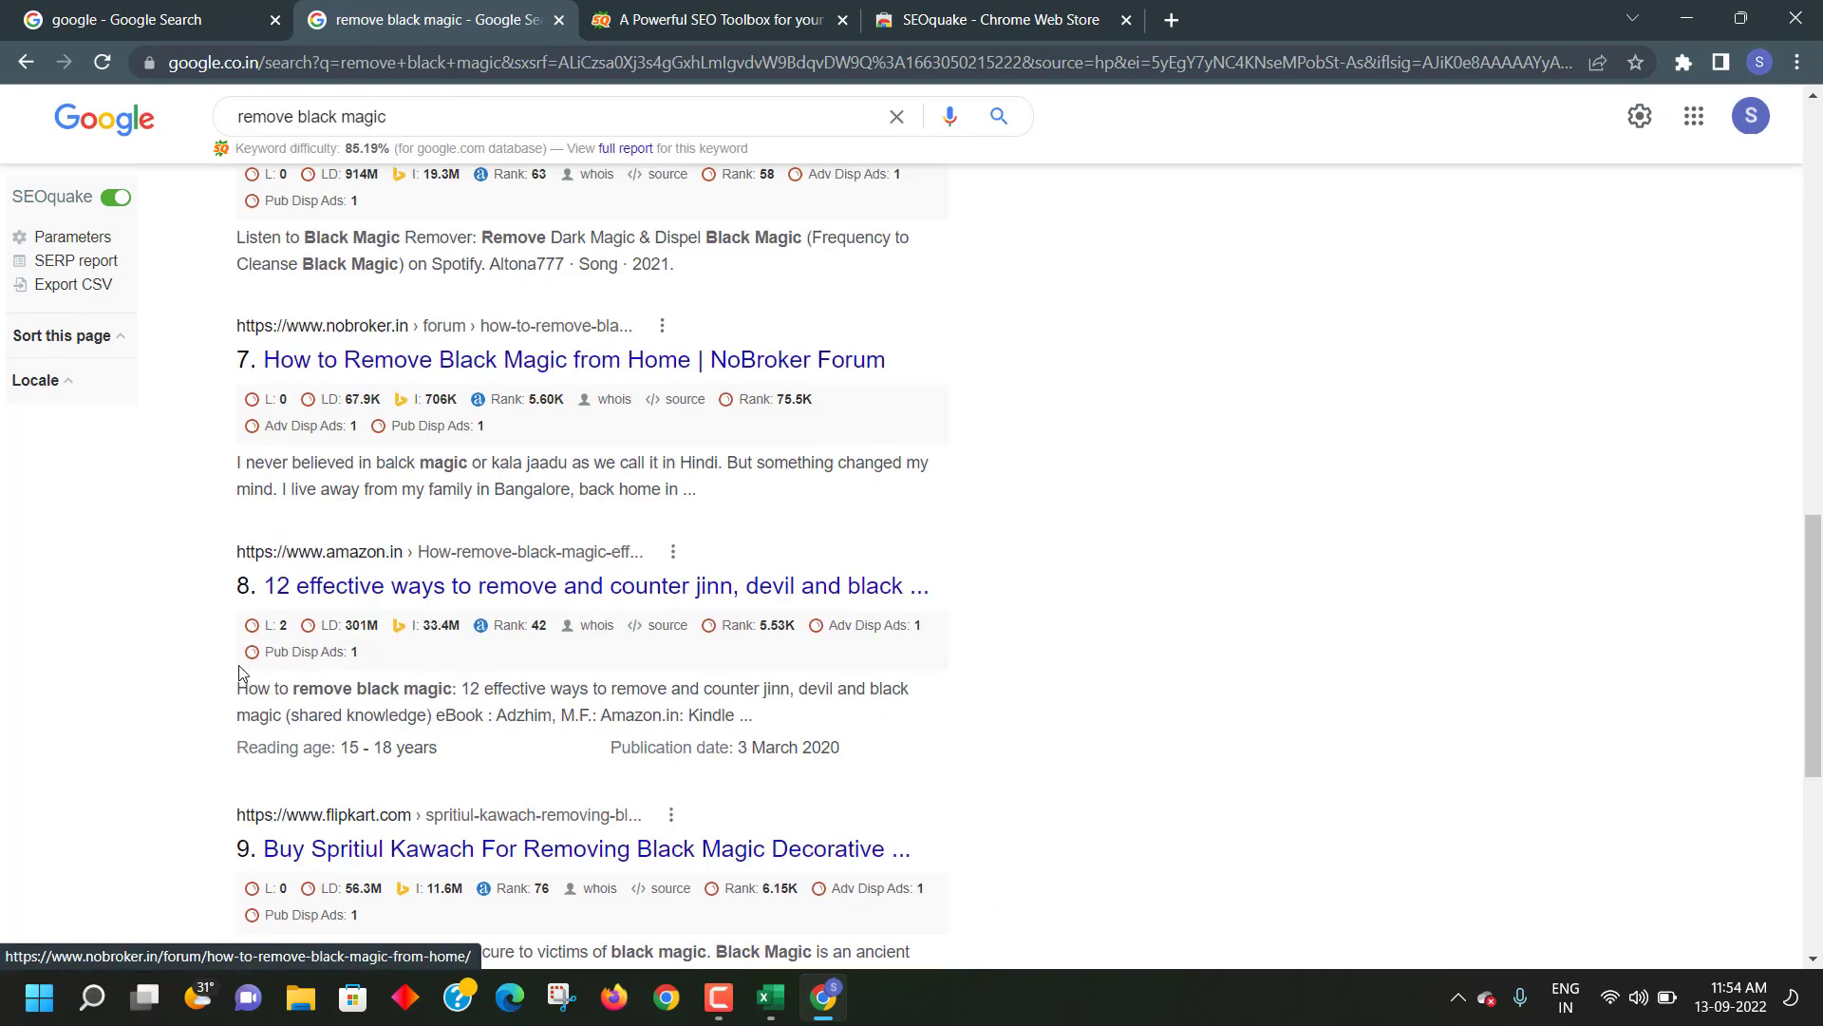
{"action": "scroll", "coordinate": [265, 635], "scroll_direction": "up", "scroll_amount": 15}
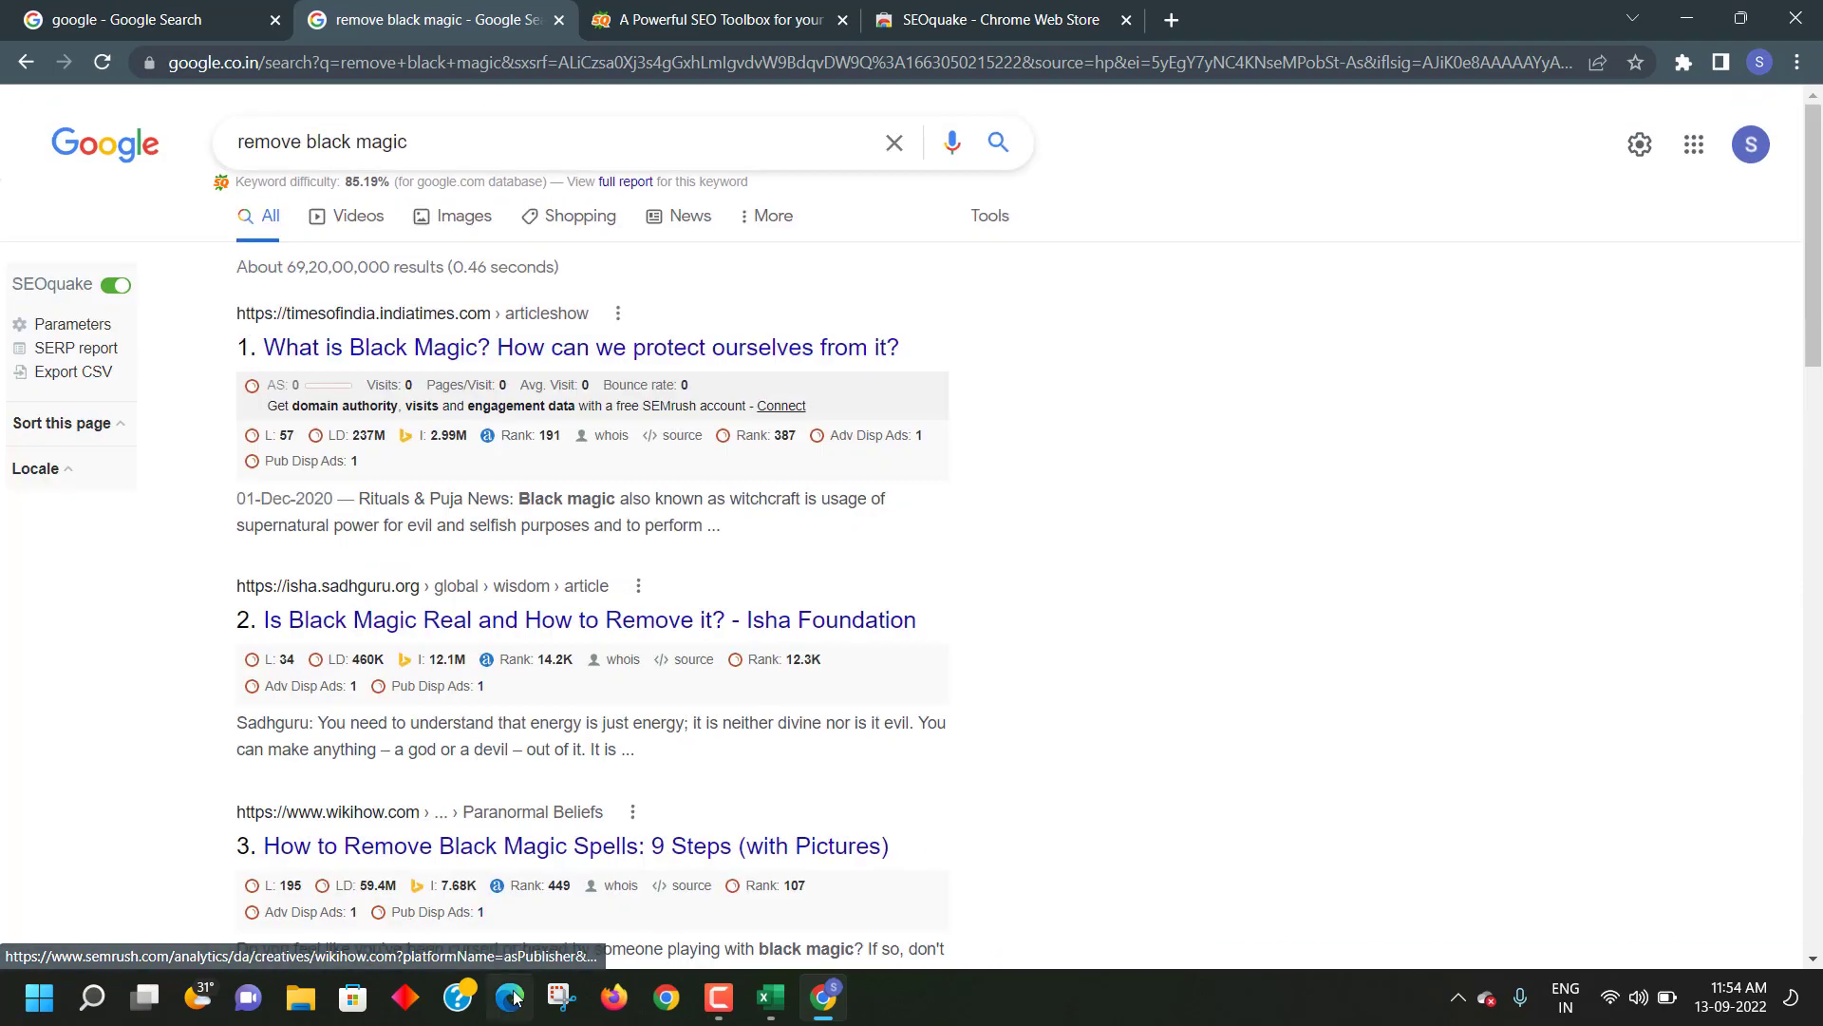
{"action": "left_click", "coordinate": [510, 997]}
- Load Google in Edge and search for 'best boutique near me'
{"action": "left_click", "coordinate": [383, 65]}
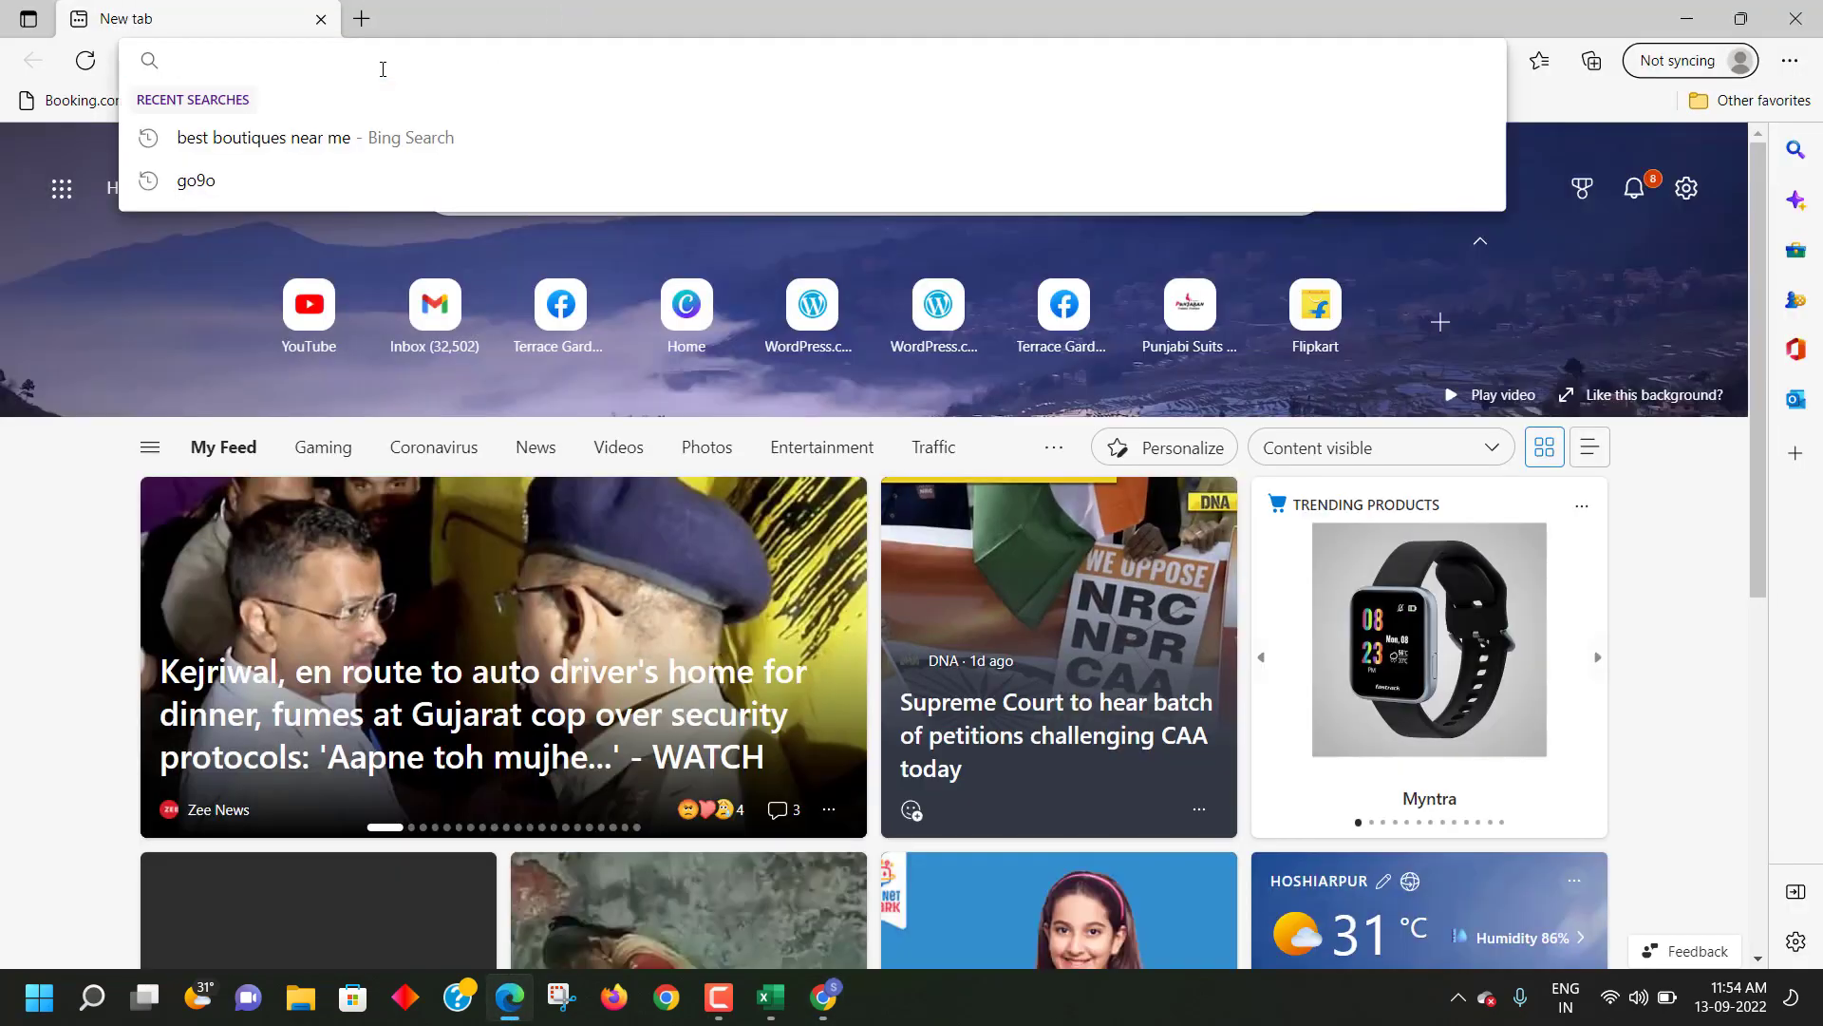
{"action": "type", "text": "goo"}
{"action": "key", "text": "Return"}
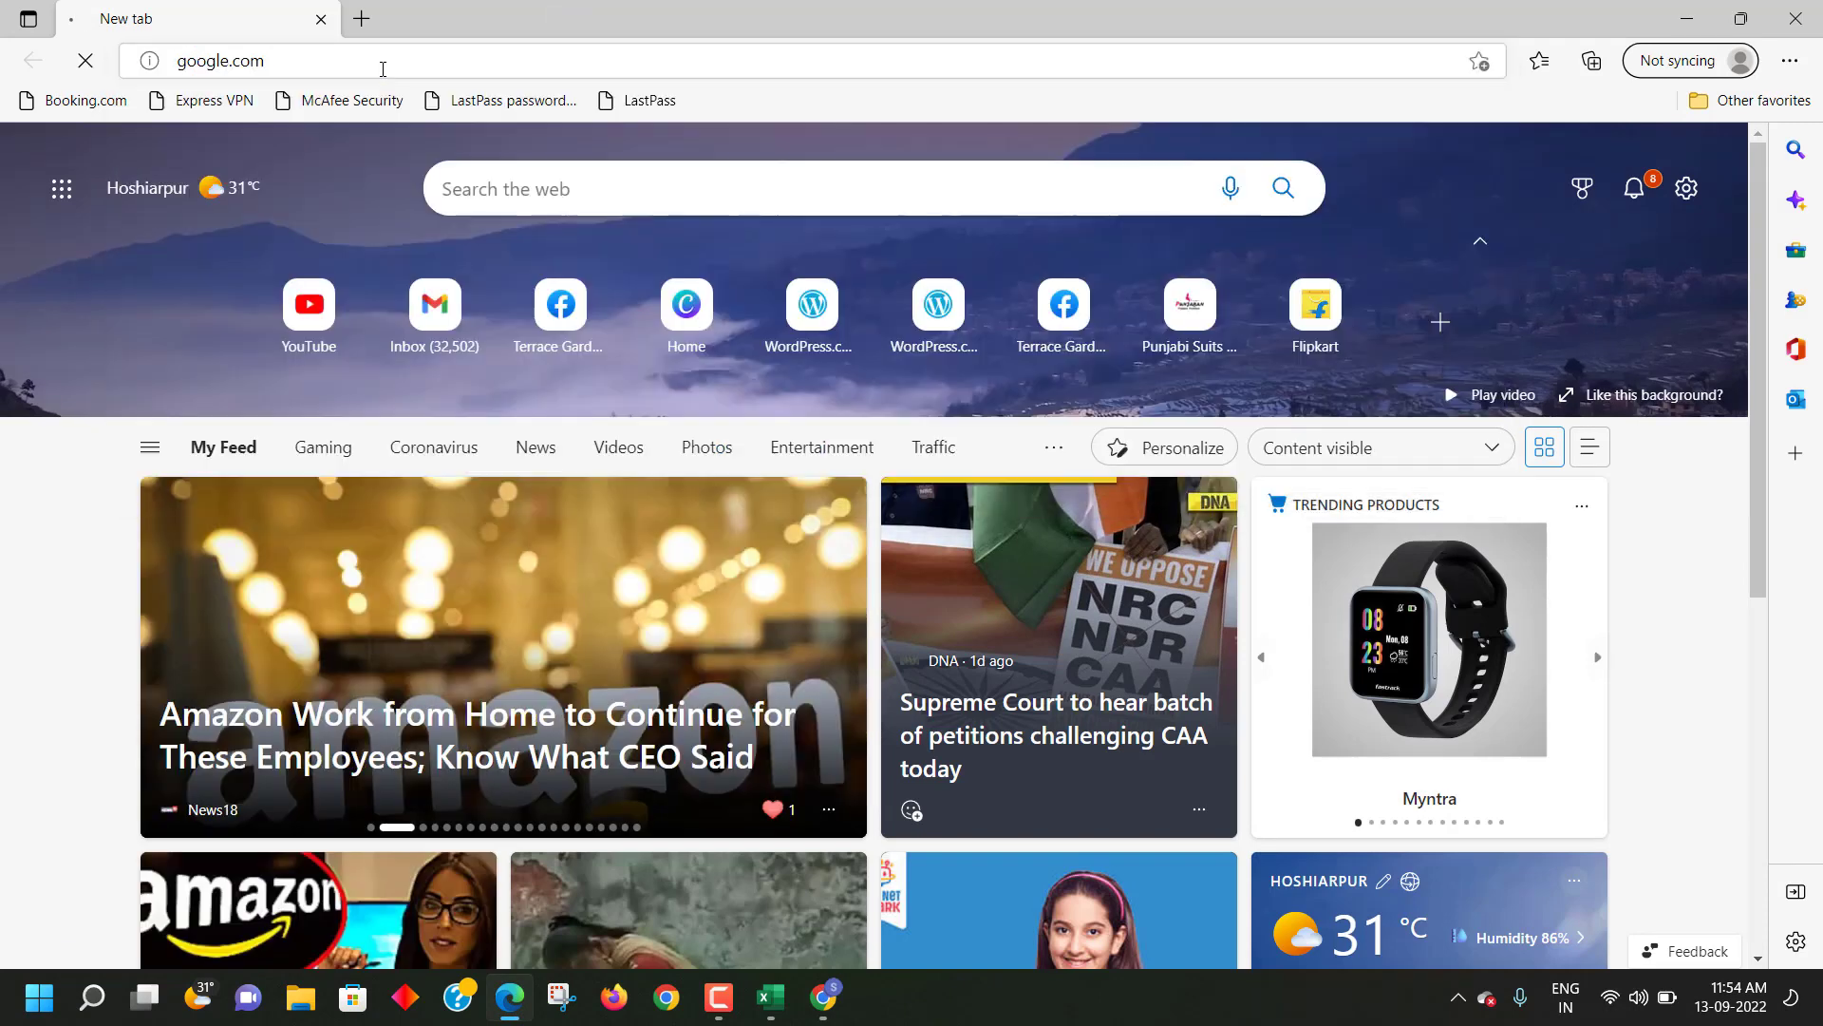
{"action": "type", "text": "B"}
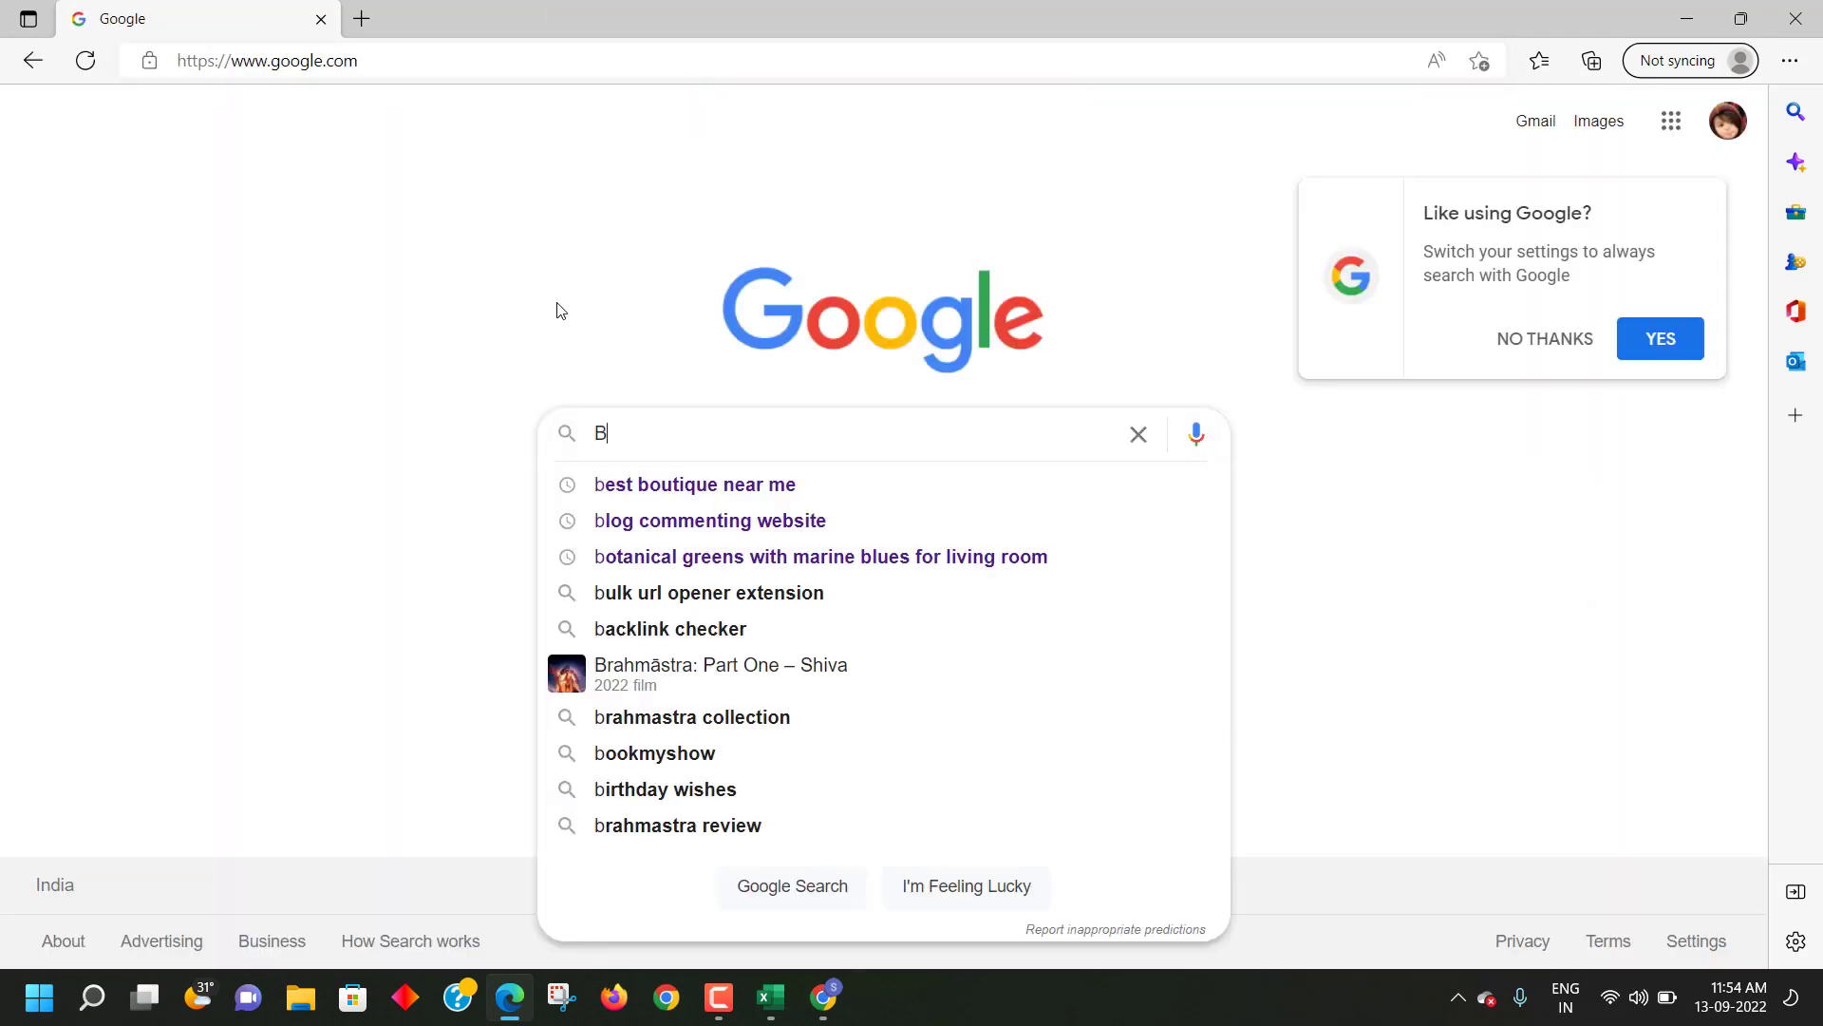
{"action": "type", "text": "EST"}
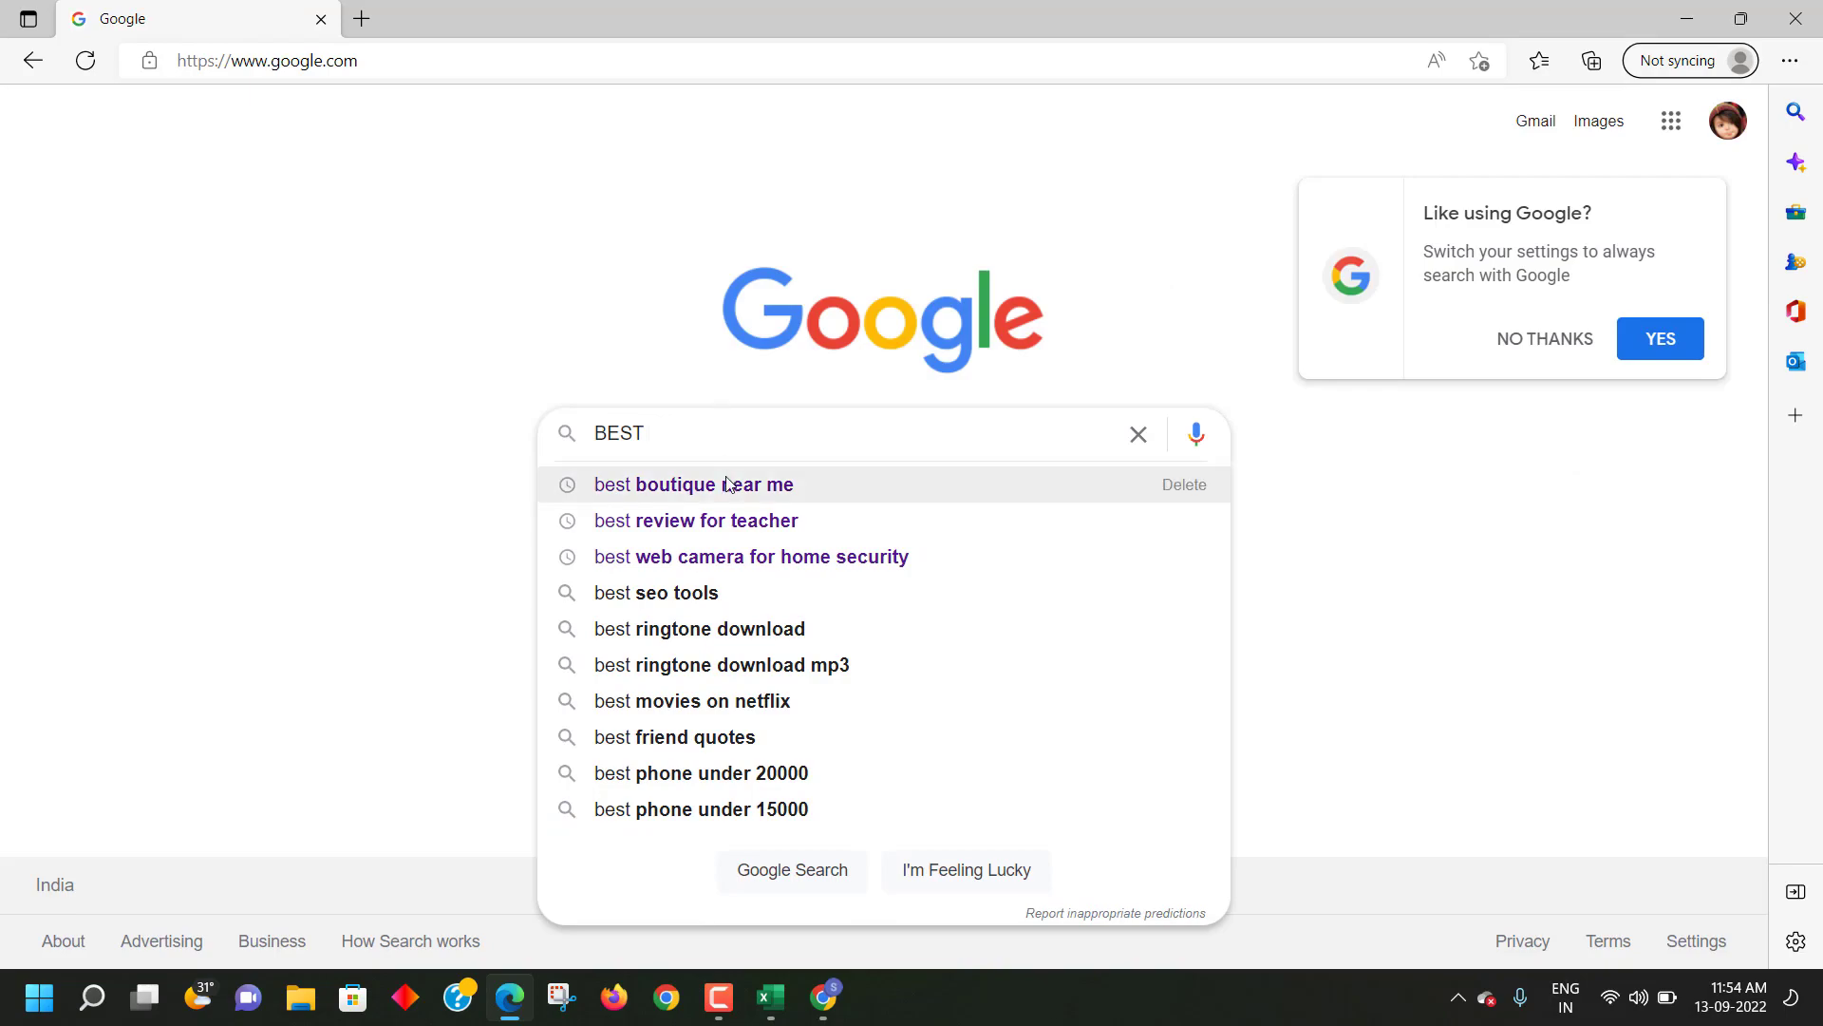
{"action": "left_click", "coordinate": [732, 485]}
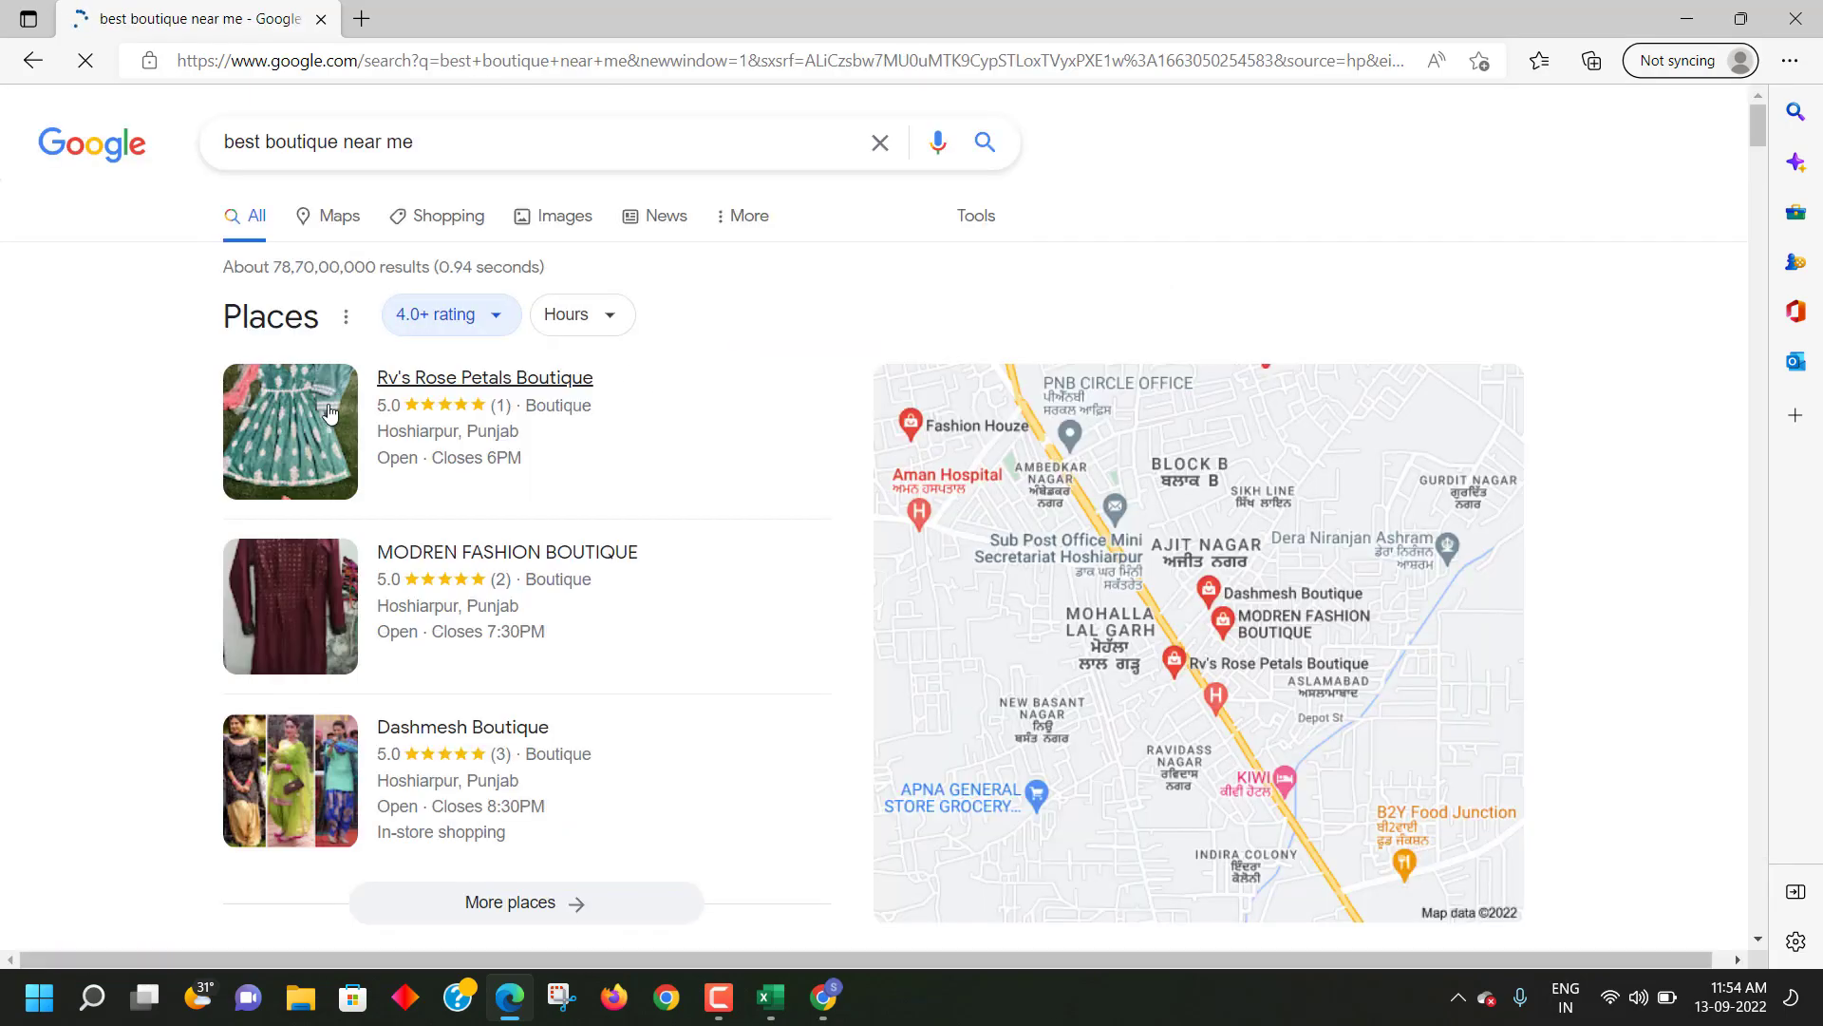
- Scroll through the boutique results, then return to the Chrome results
{"action": "scroll", "coordinate": [348, 427], "scroll_direction": "down", "scroll_amount": 6}
{"action": "scroll", "coordinate": [348, 427], "scroll_direction": "down", "scroll_amount": 2}
{"action": "scroll", "coordinate": [352, 428], "scroll_direction": "up", "scroll_amount": 6}
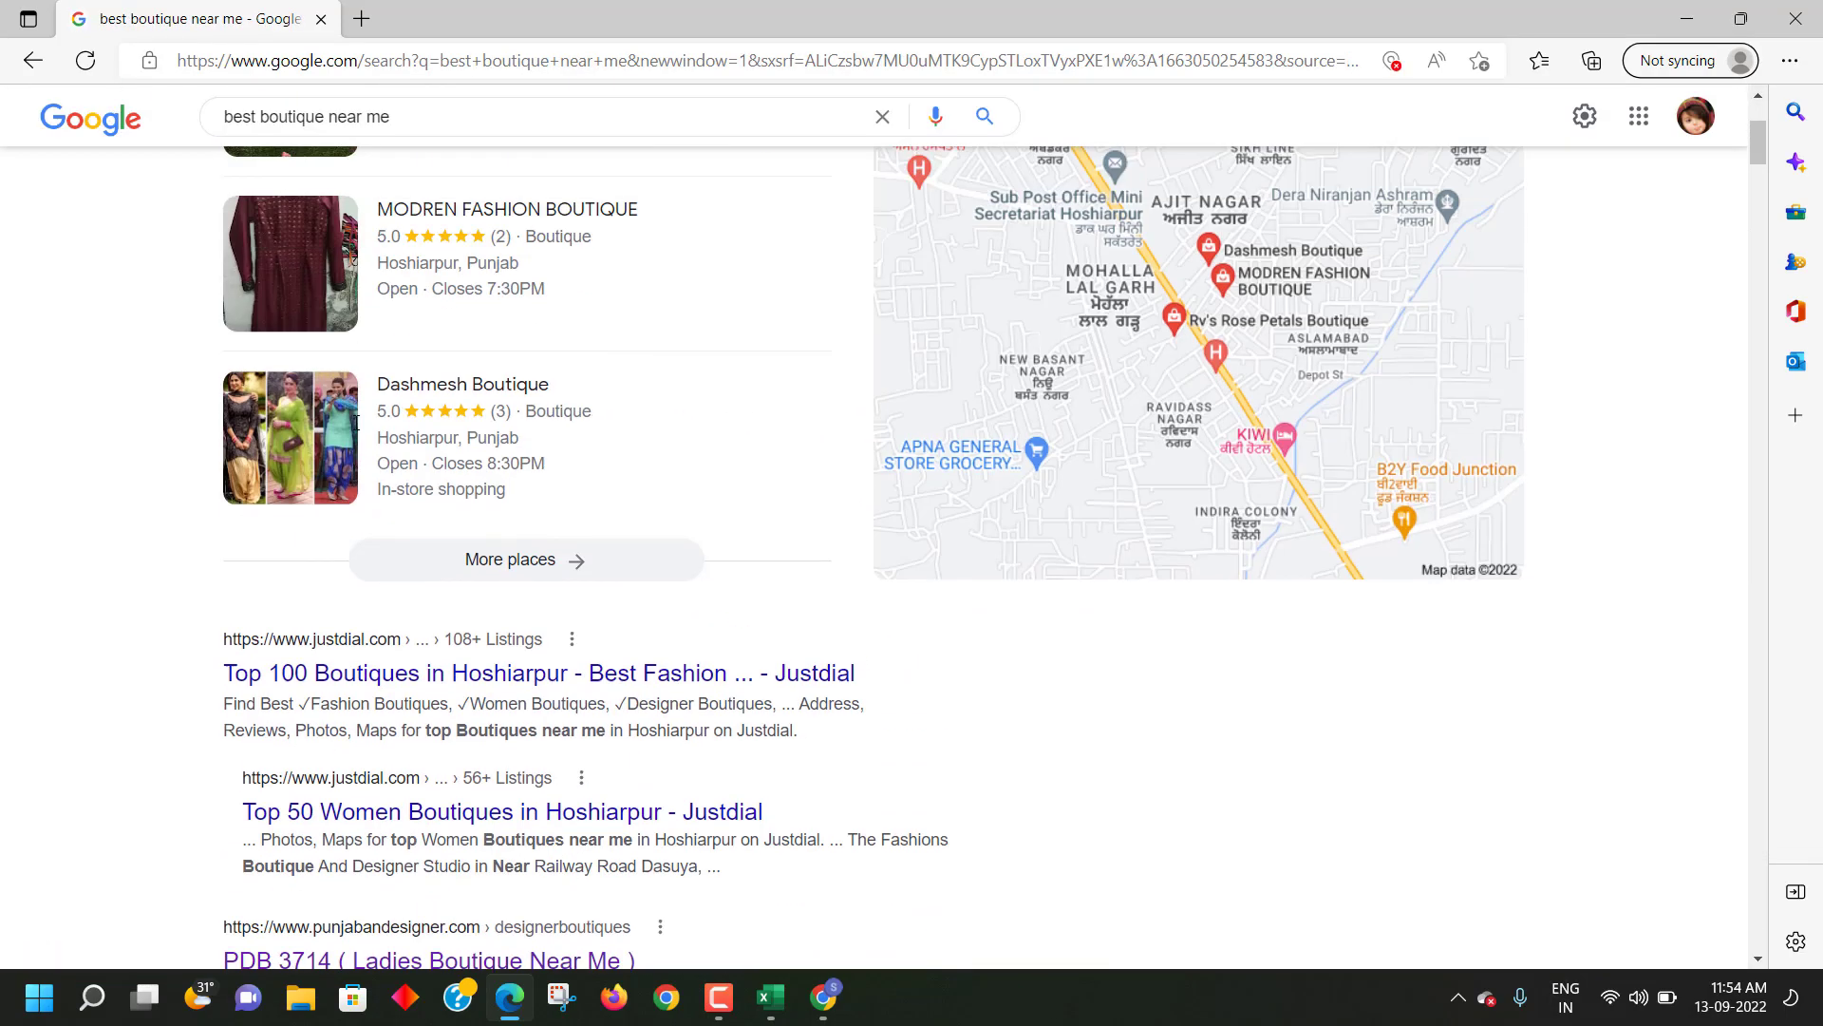
{"action": "scroll", "coordinate": [359, 429], "scroll_direction": "down", "scroll_amount": 3}
{"action": "scroll", "coordinate": [359, 430], "scroll_direction": "down", "scroll_amount": 15}
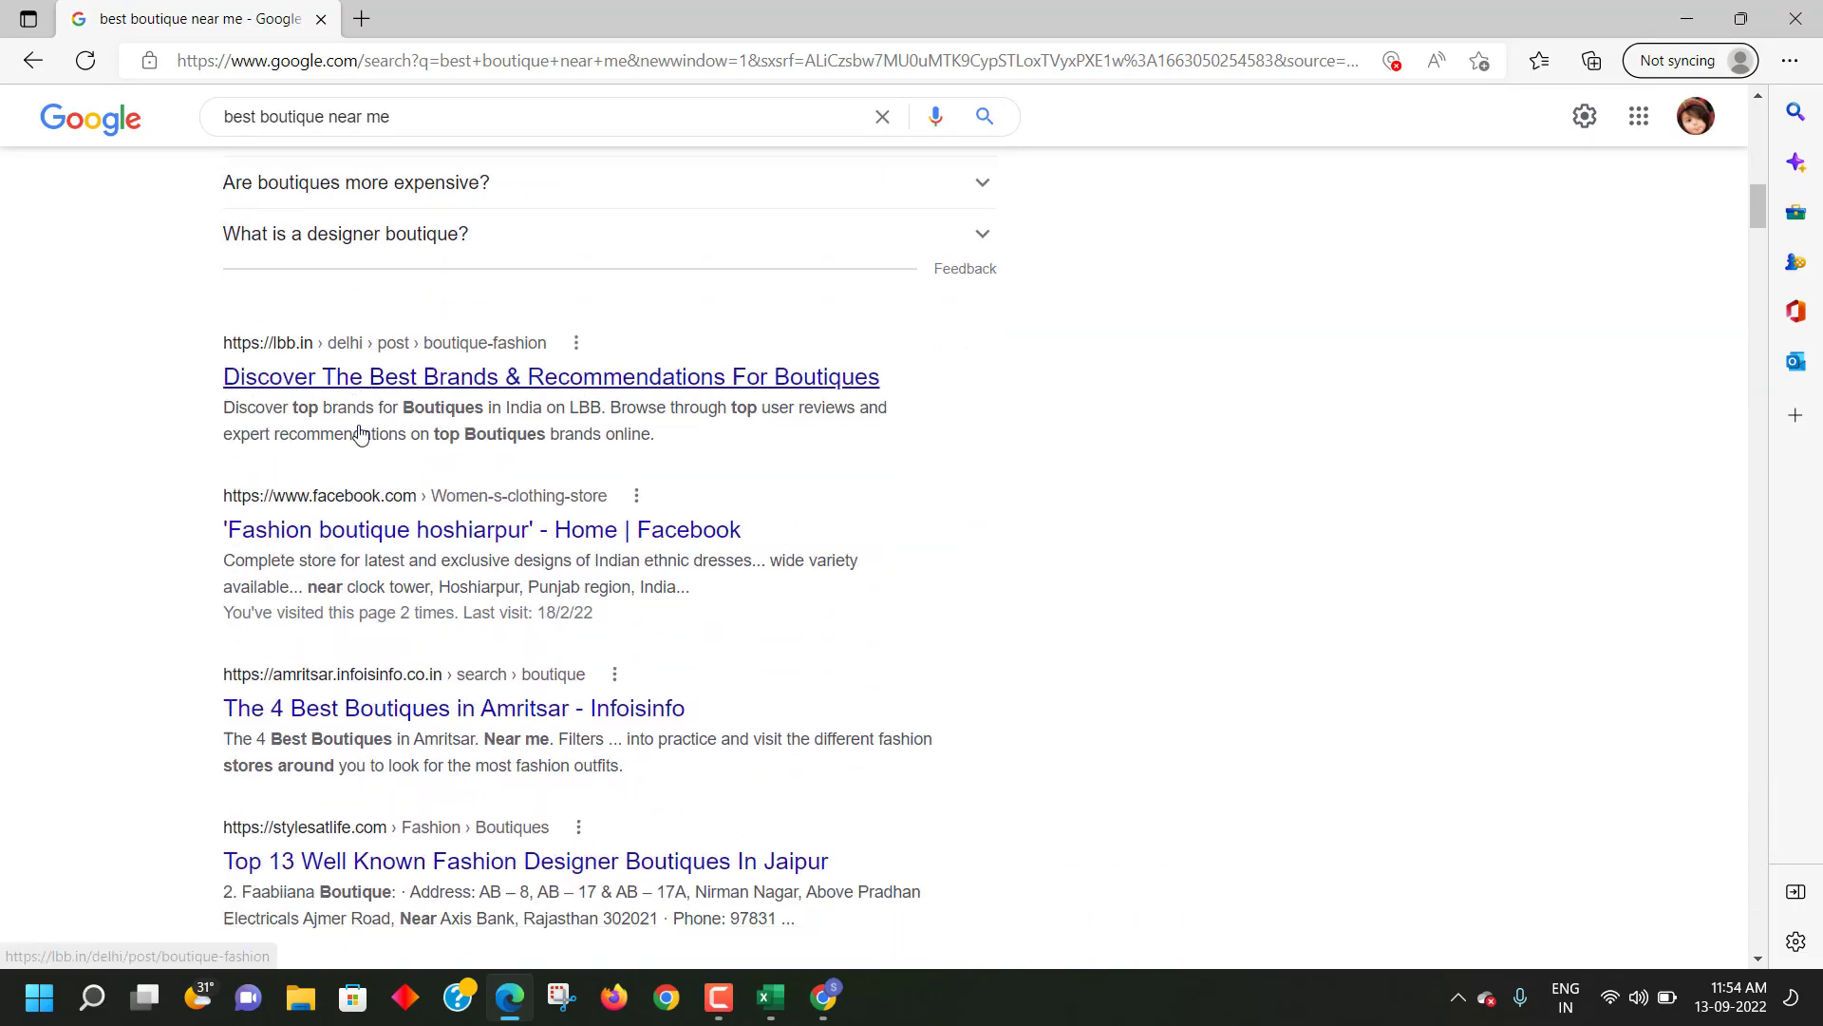
{"action": "scroll", "coordinate": [359, 429], "scroll_direction": "up", "scroll_amount": 18}
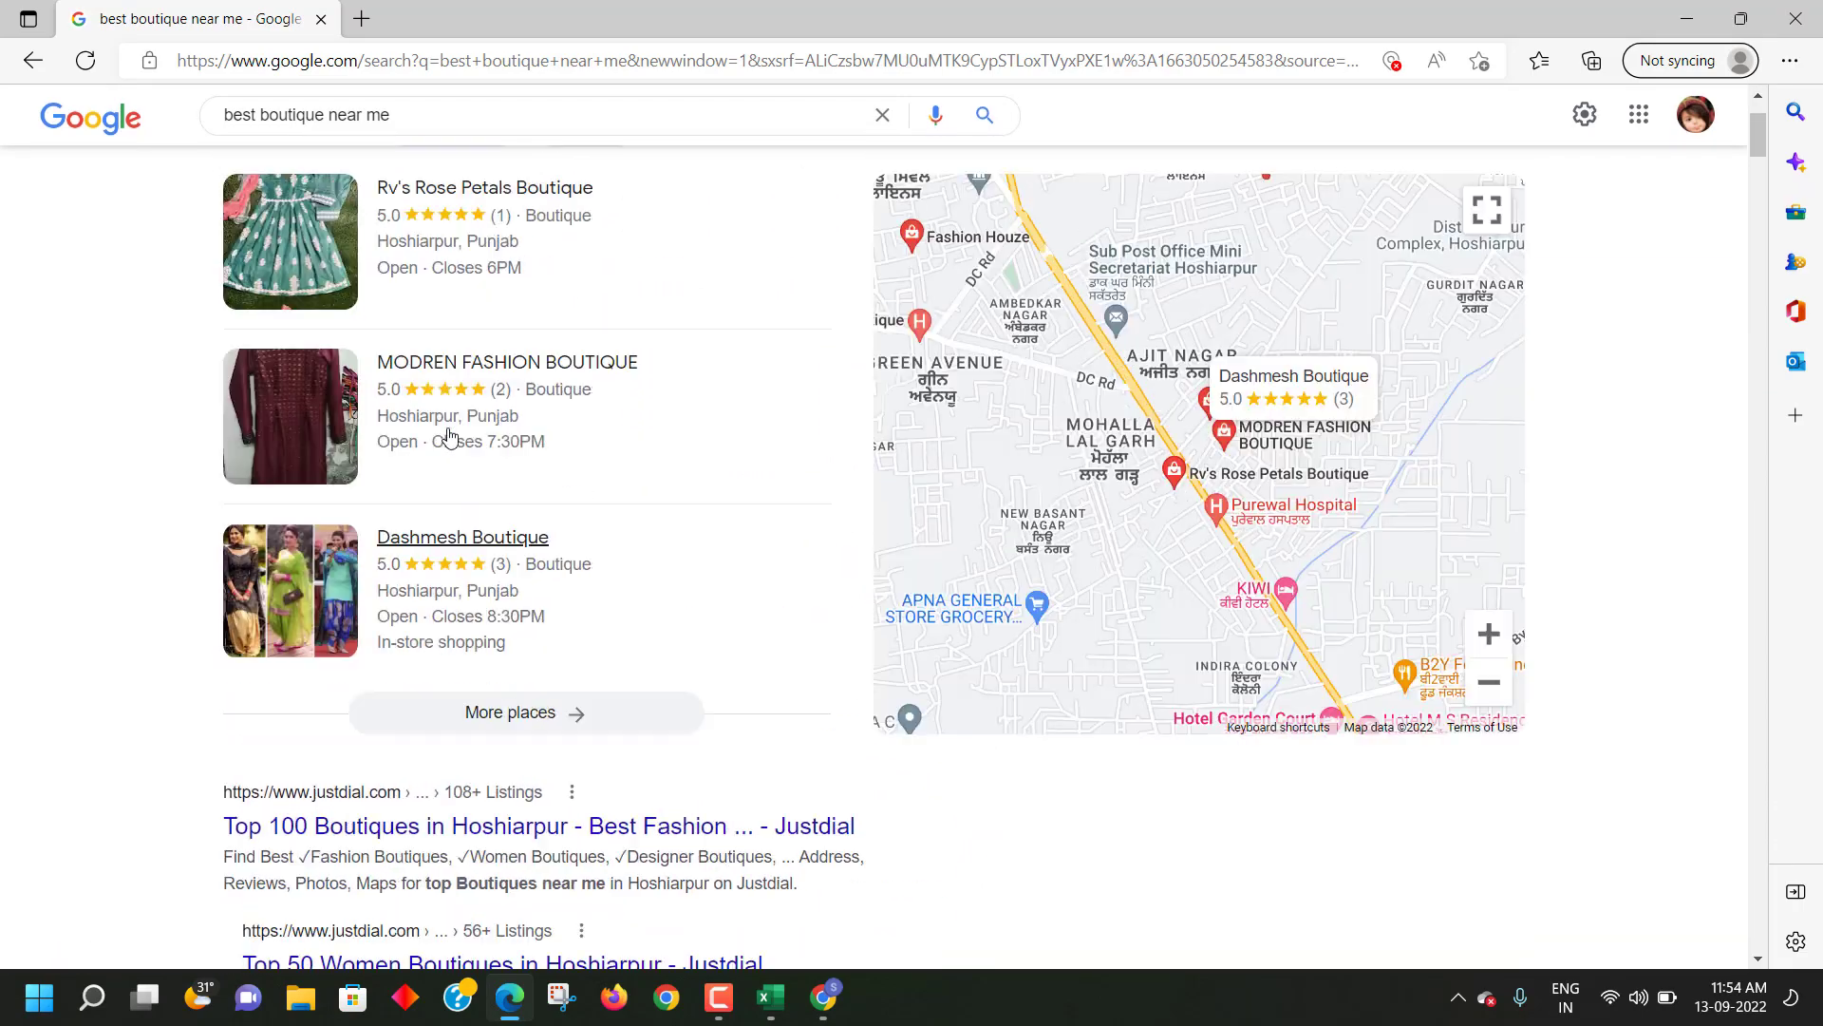
{"action": "scroll", "coordinate": [449, 428], "scroll_direction": "down", "scroll_amount": 9}
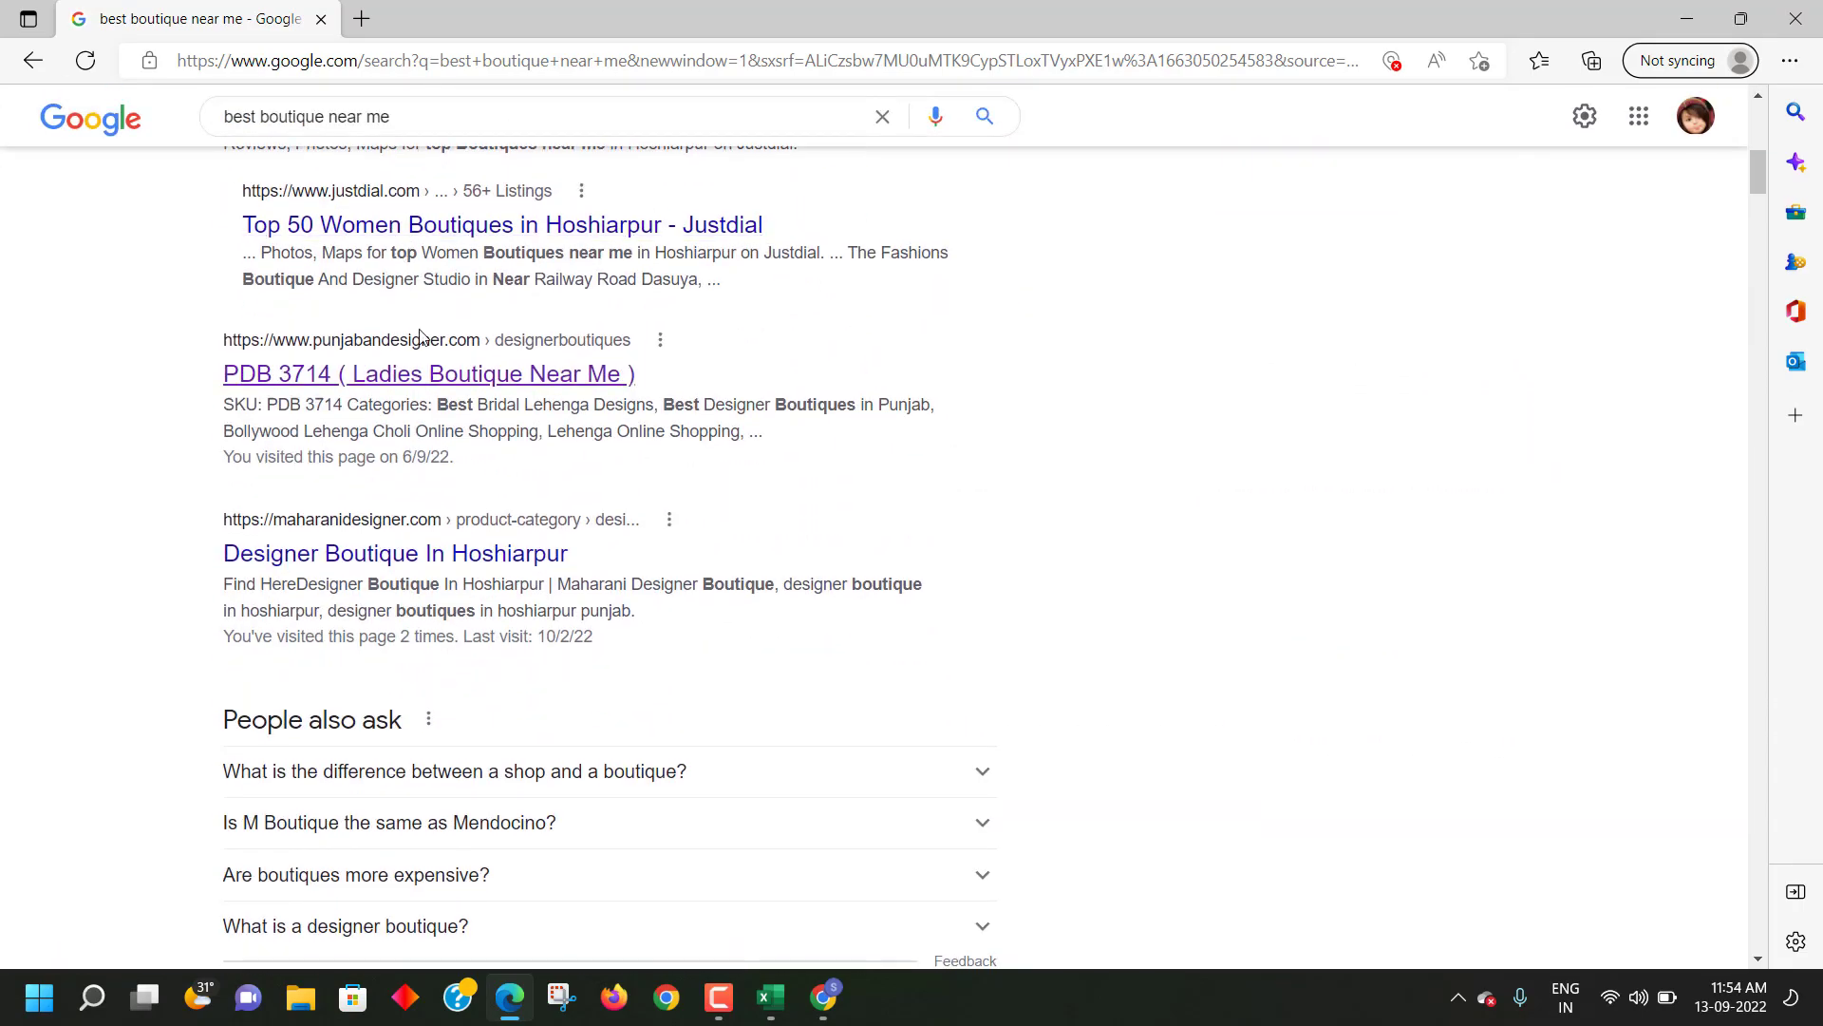
{"action": "scroll", "coordinate": [334, 553], "scroll_direction": "down", "scroll_amount": 10}
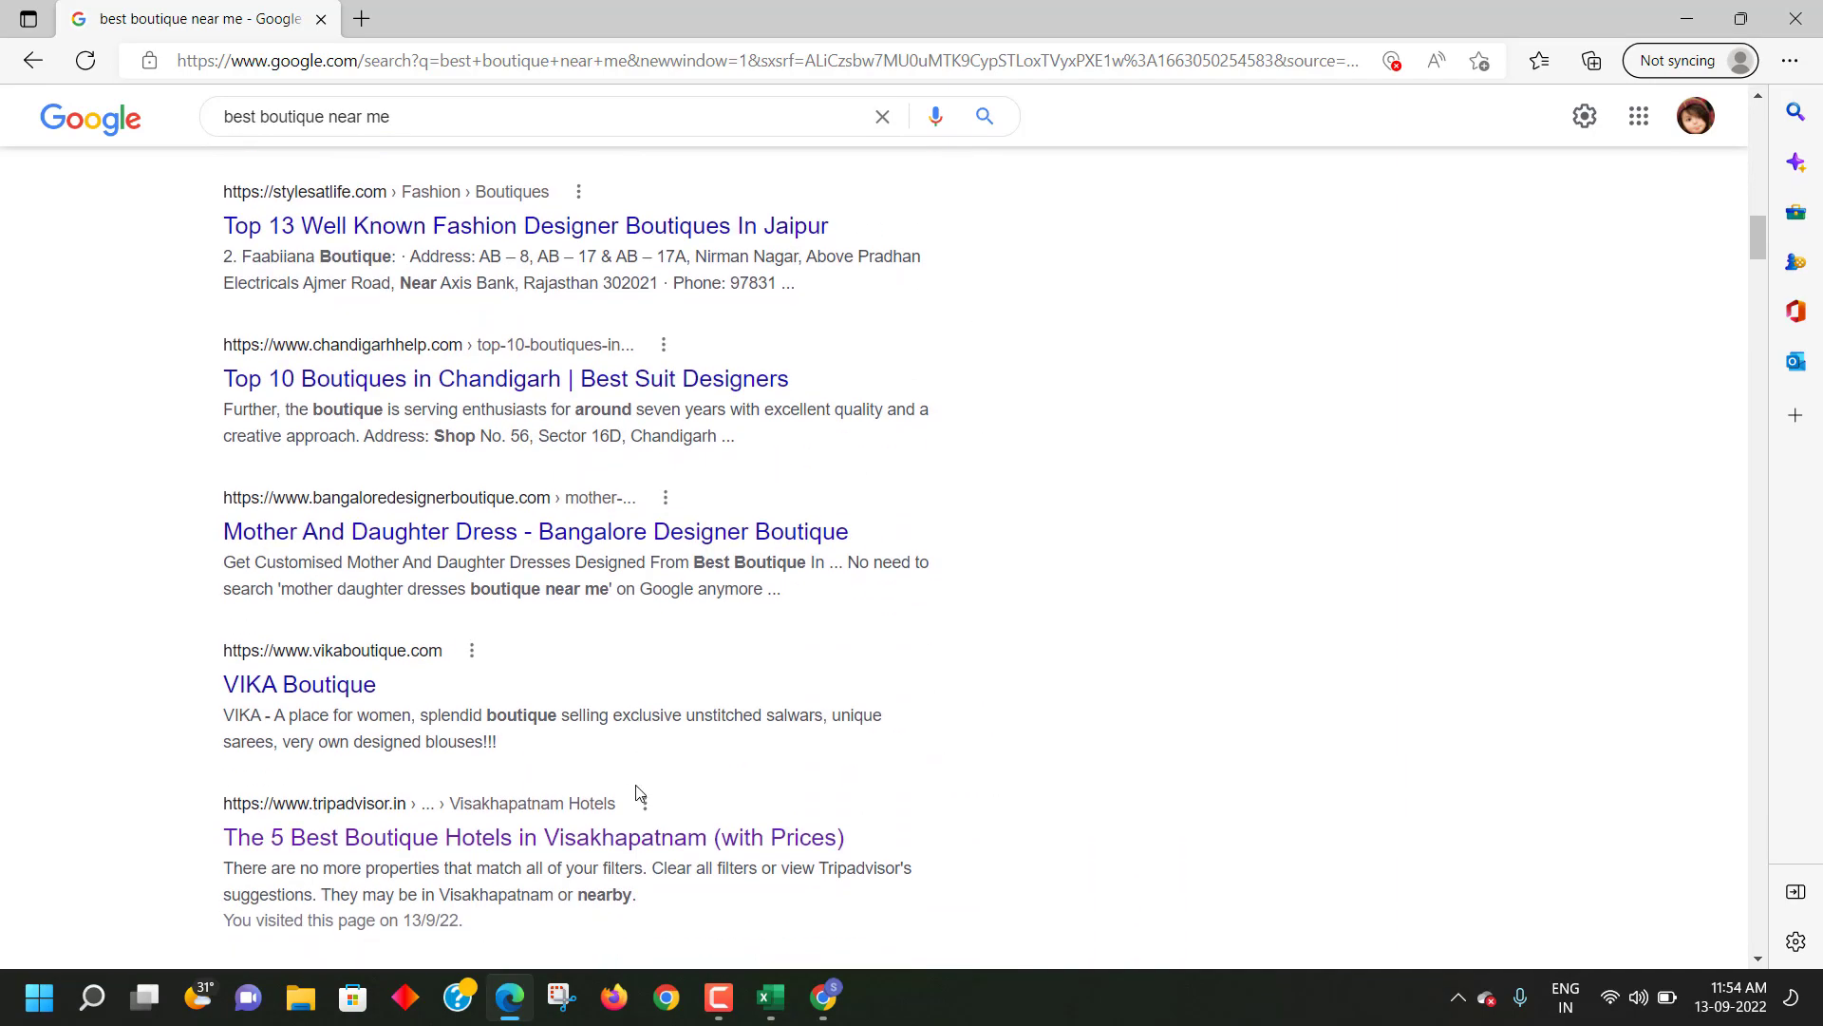
{"action": "left_click", "coordinate": [826, 997]}
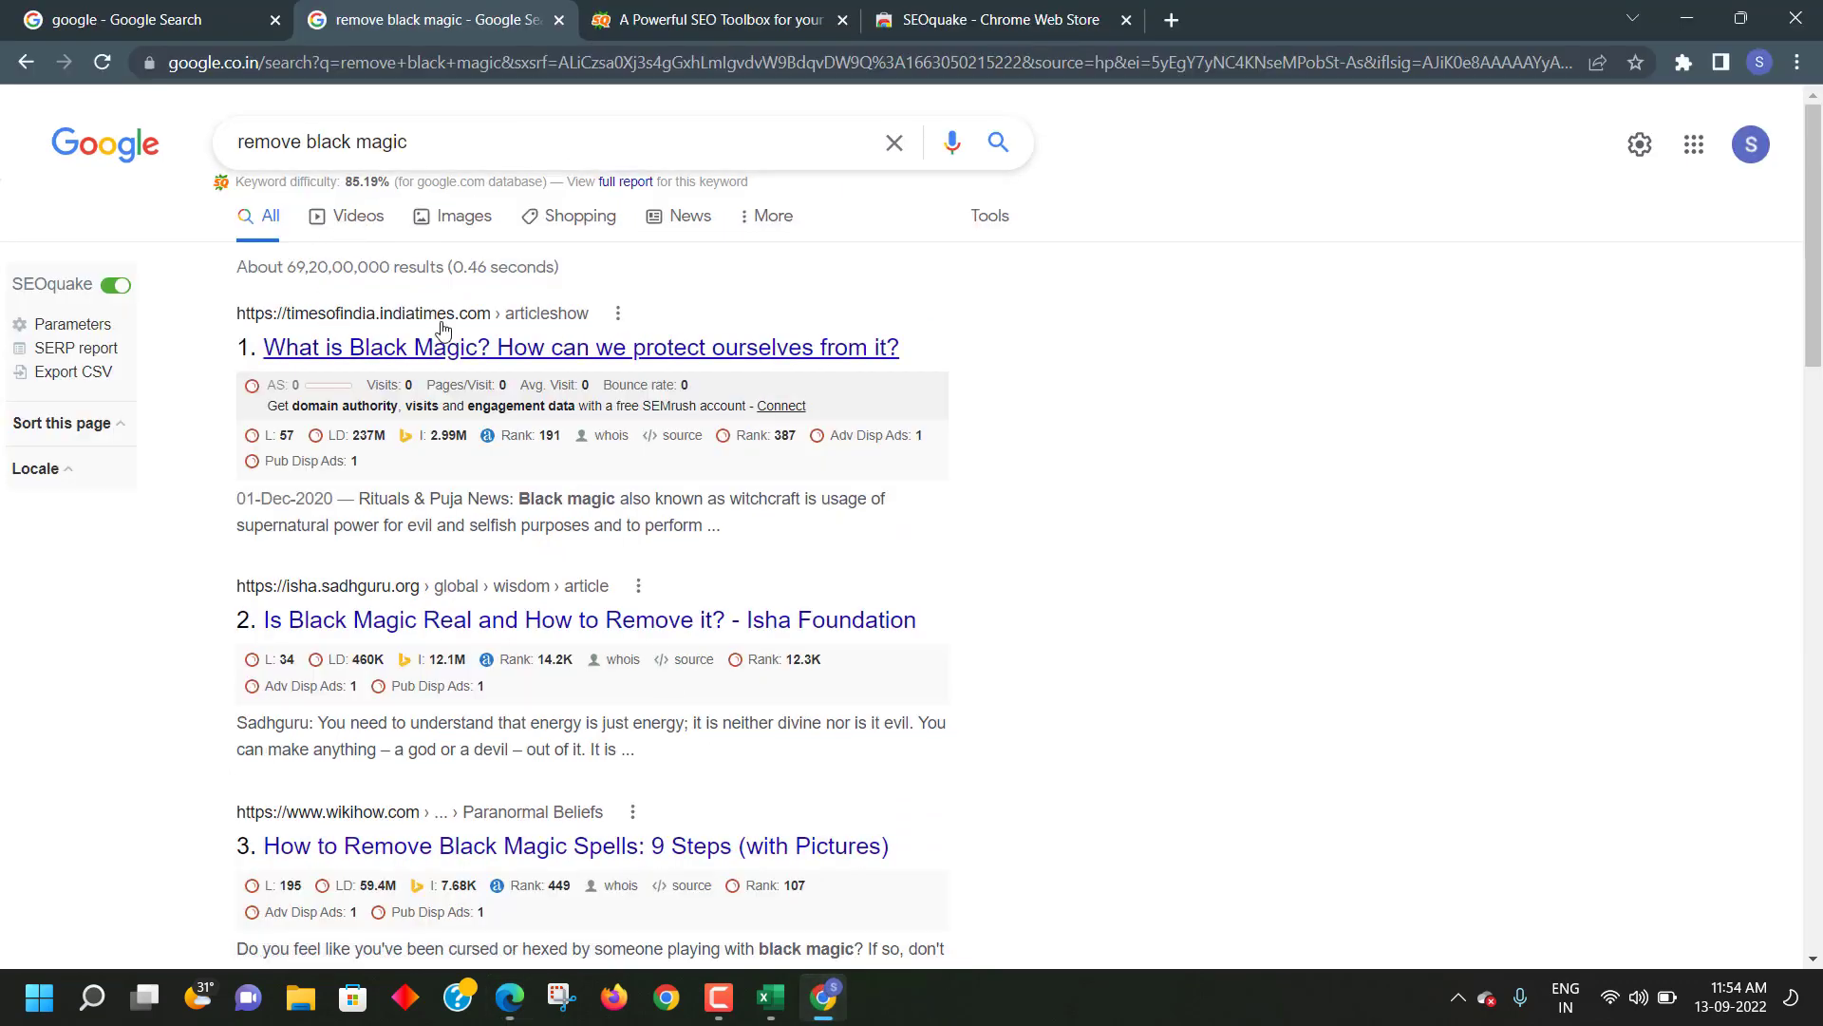
- Switch to the Google results tab, glance at query suggestions, and scroll the results
{"action": "left_click", "coordinate": [130, 14]}
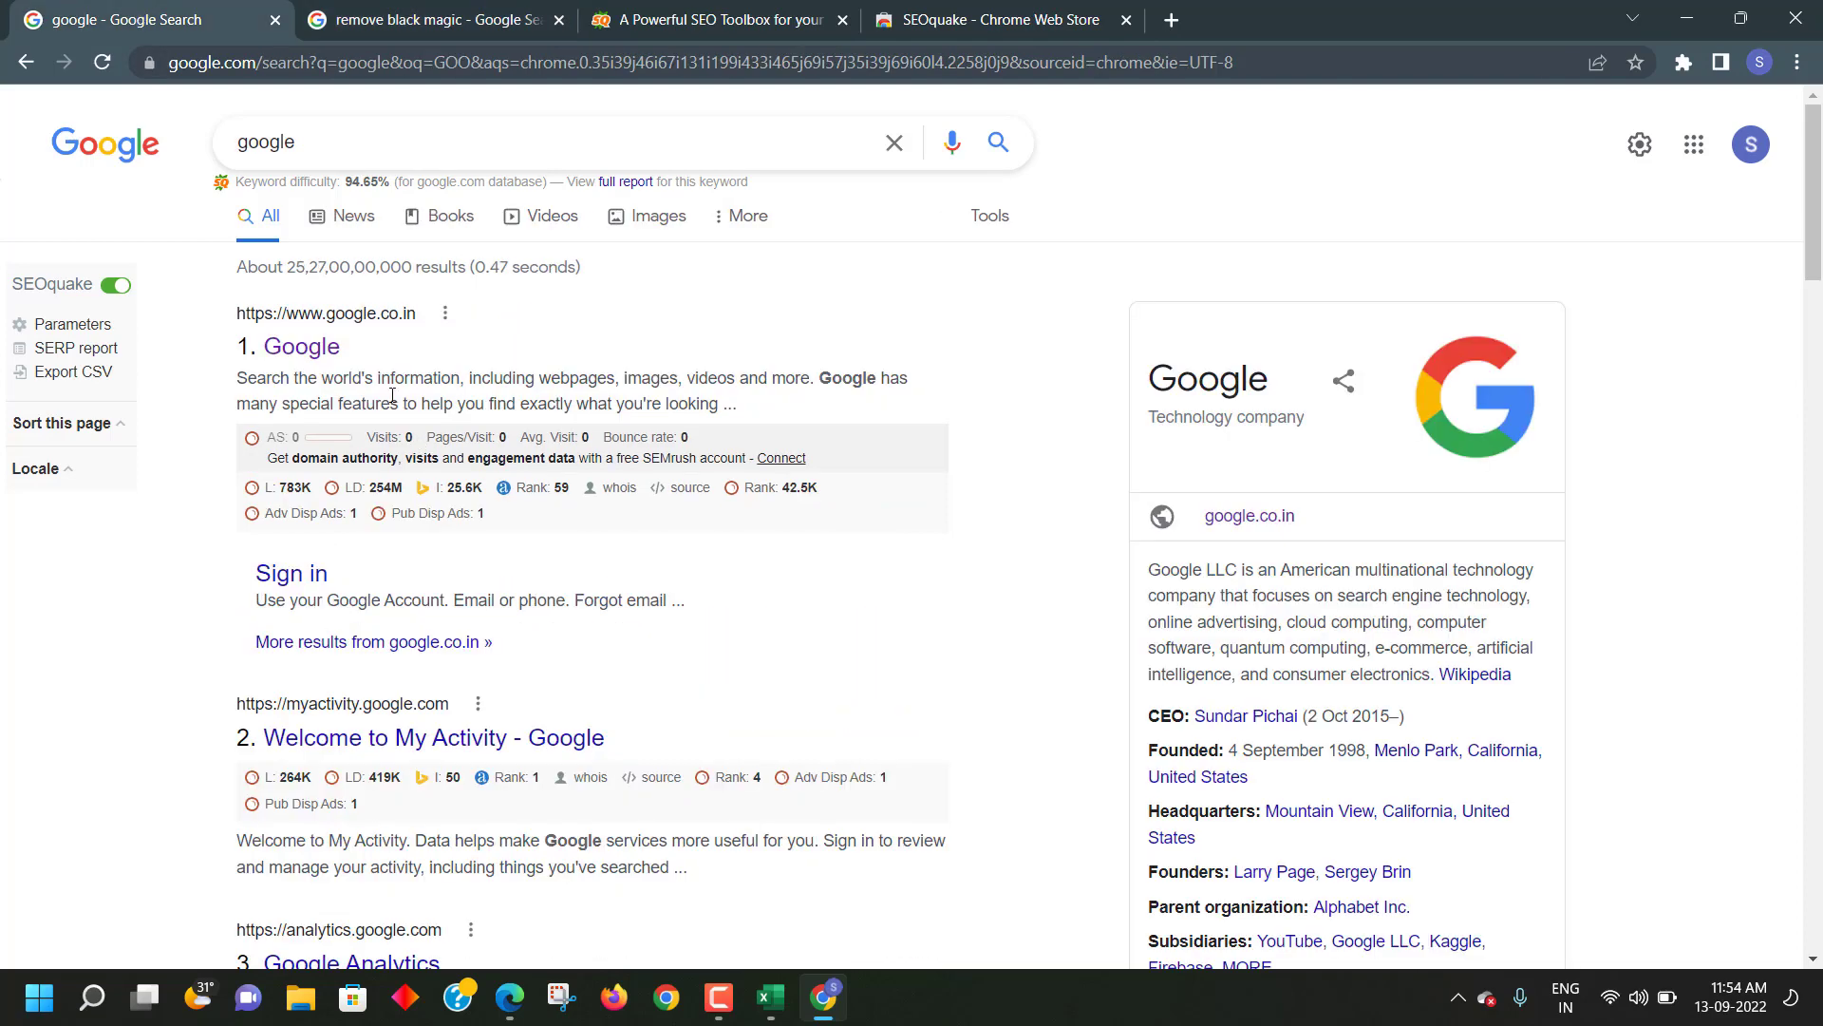
{"action": "left_click_drag", "start_coordinate": [321, 149], "coordinate": [233, 141]}
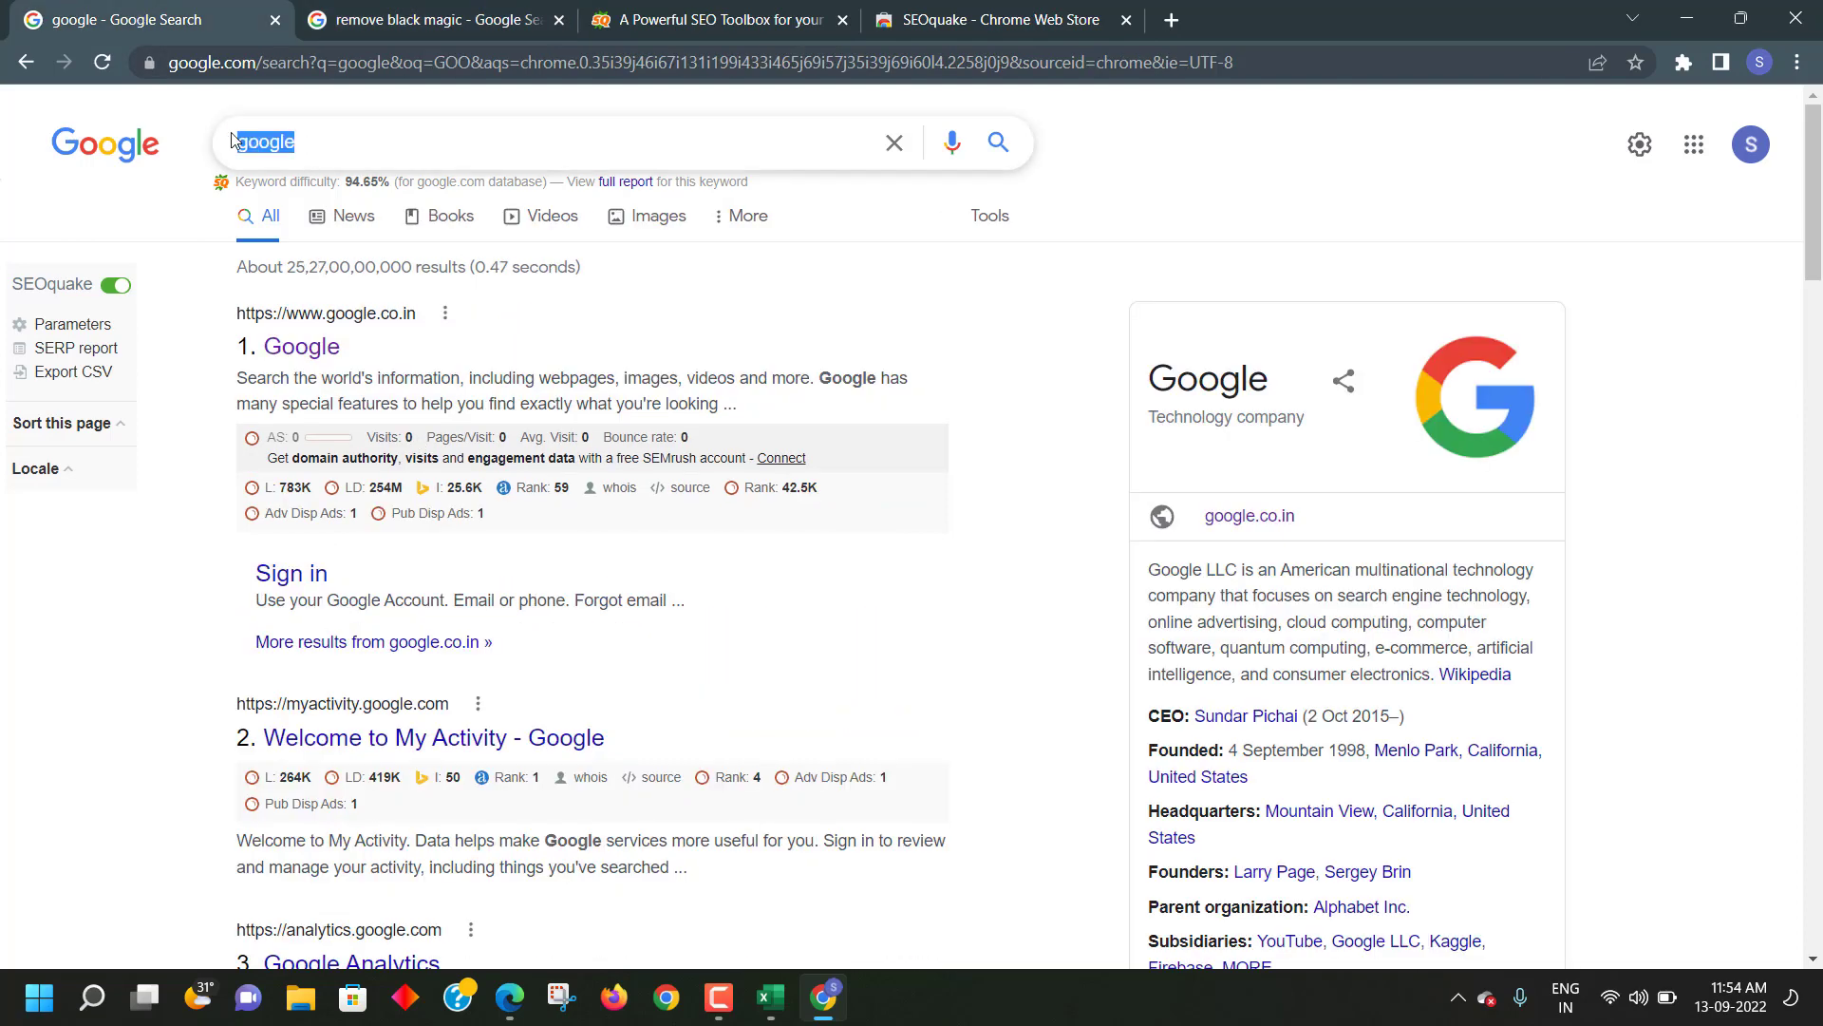
{"action": "left_click", "coordinate": [345, 149]}
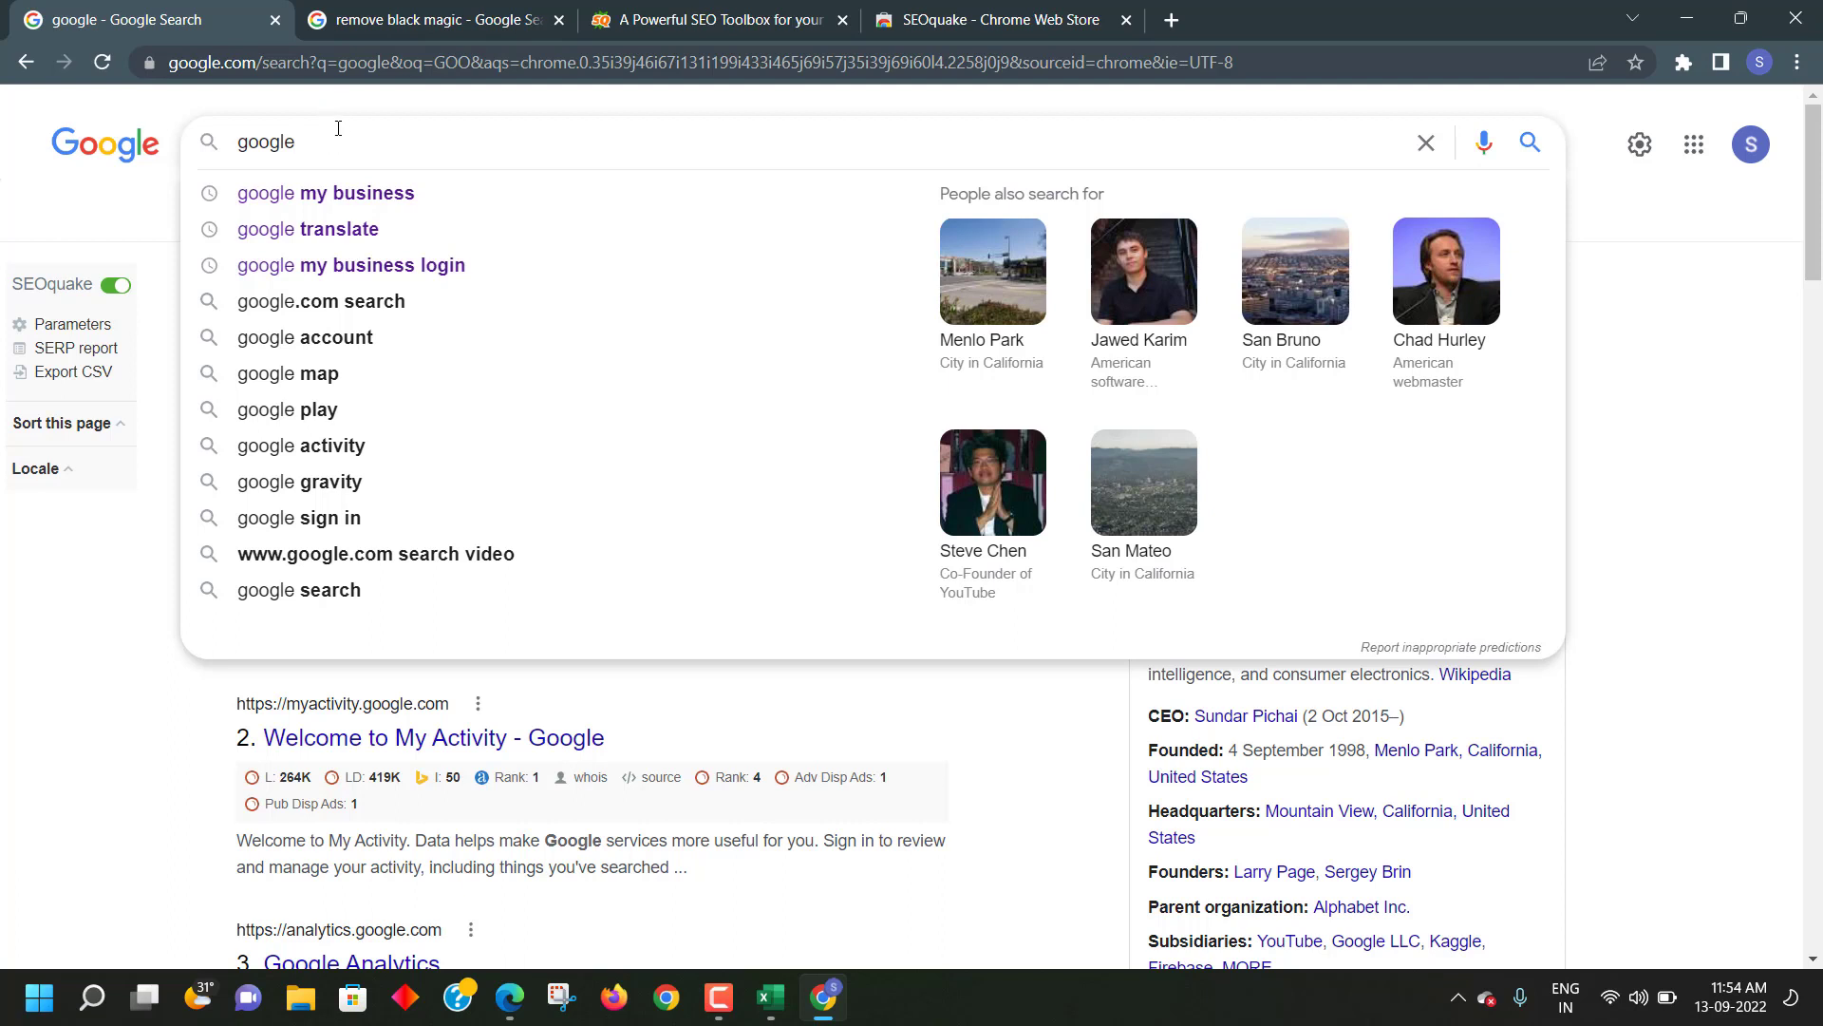
{"action": "left_click", "coordinate": [111, 652]}
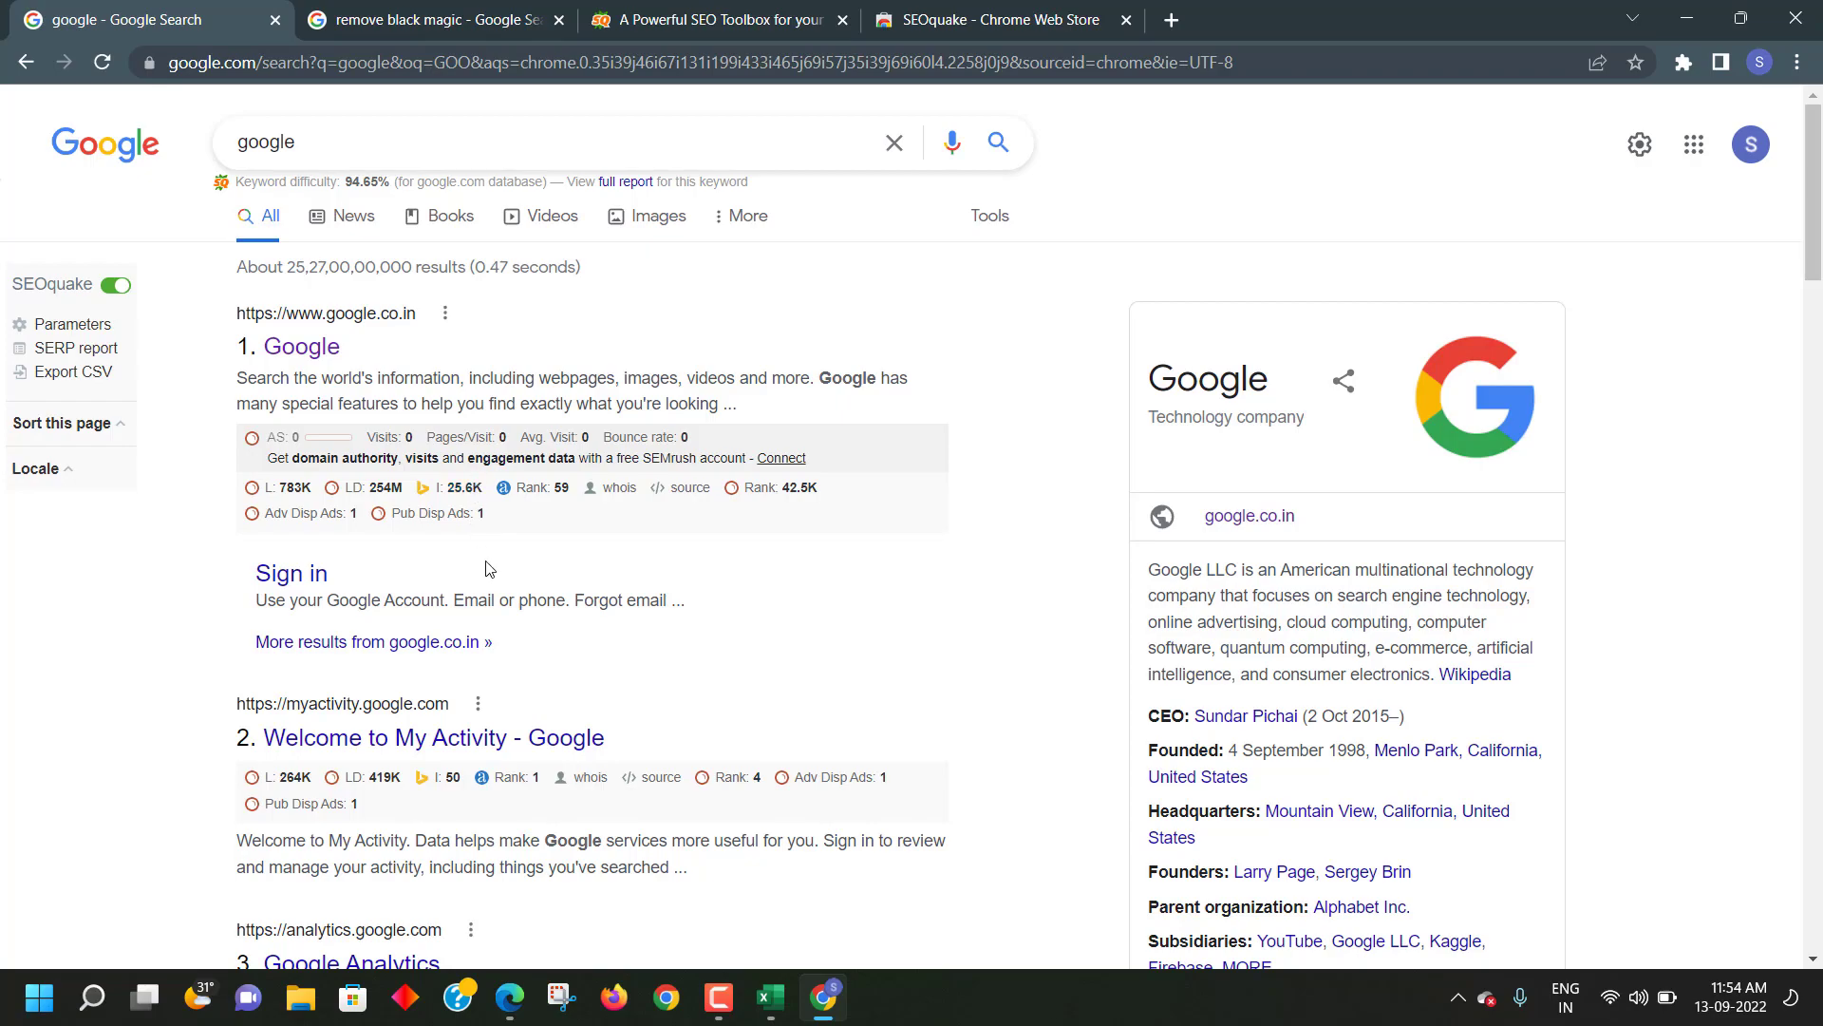
{"action": "scroll", "coordinate": [494, 559], "scroll_direction": "down", "scroll_amount": 20}
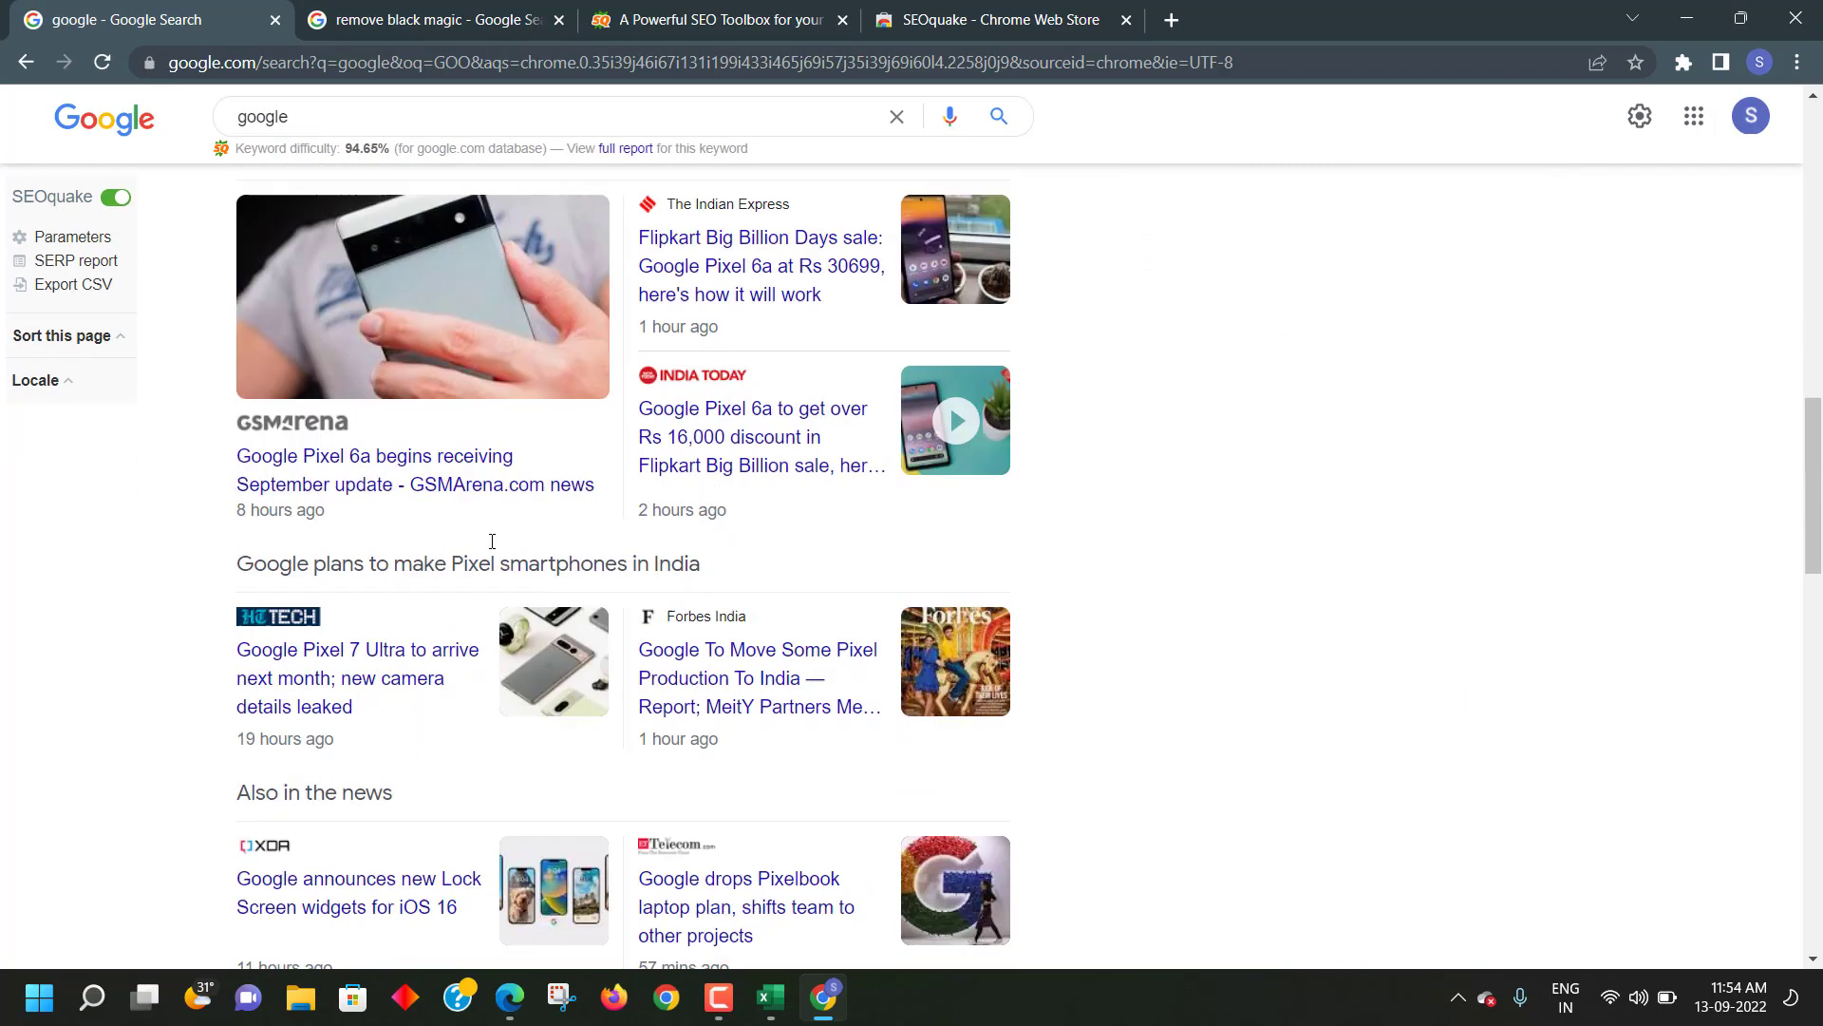
{"action": "scroll", "coordinate": [490, 529], "scroll_direction": "down", "scroll_amount": 15}
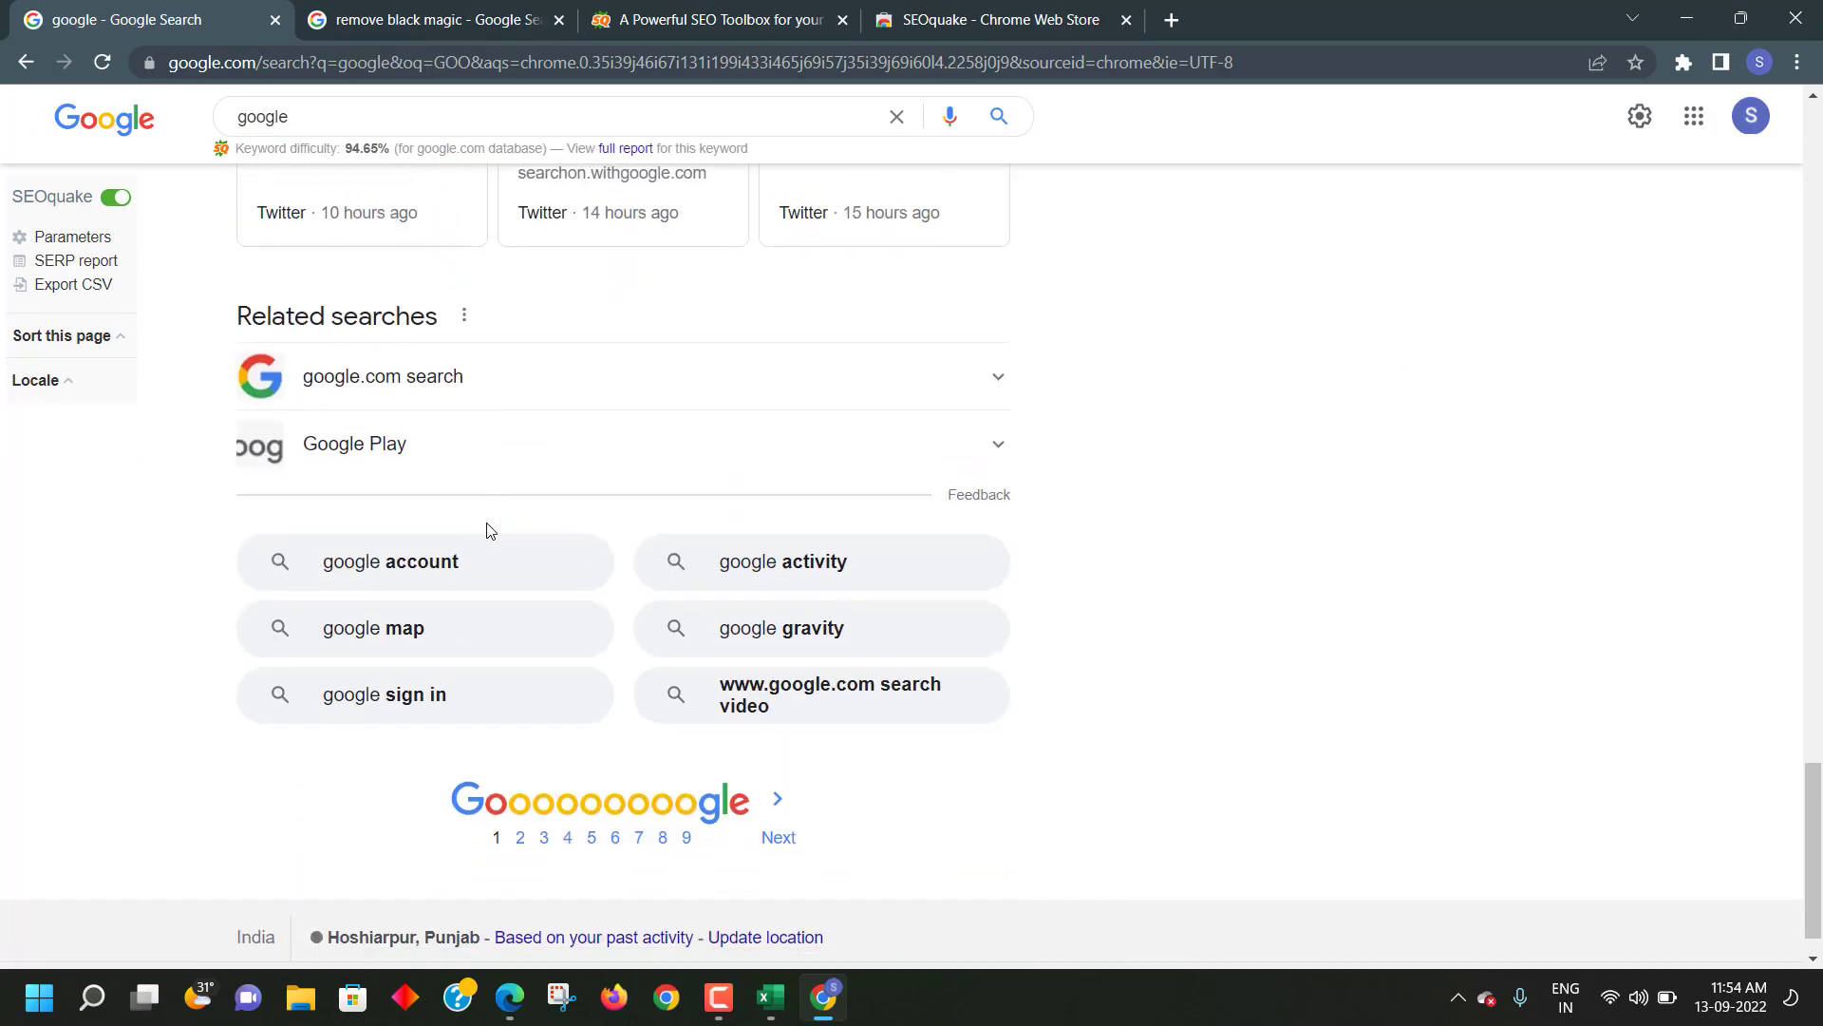
- Browse the second page of results, then go back to page 1
{"action": "left_click", "coordinate": [521, 802]}
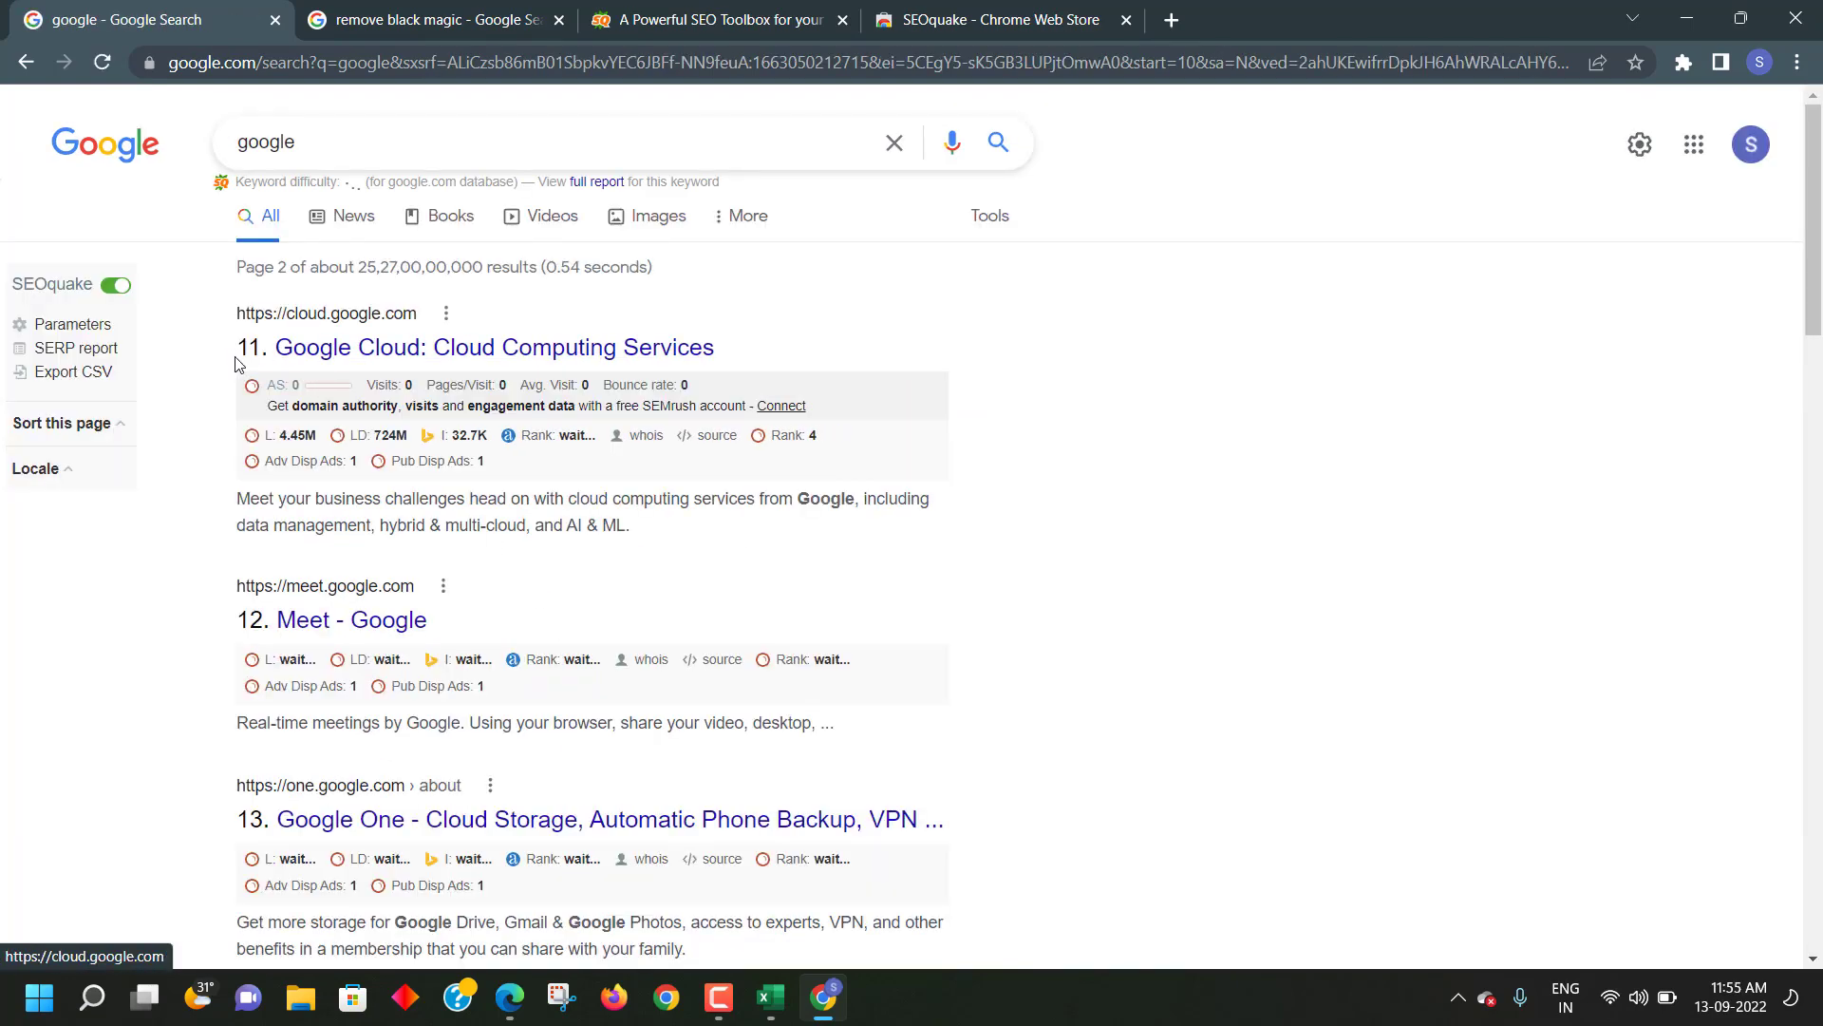
{"action": "scroll", "coordinate": [266, 779], "scroll_direction": "down", "scroll_amount": 5}
{"action": "scroll", "coordinate": [317, 635], "scroll_direction": "up", "scroll_amount": 5}
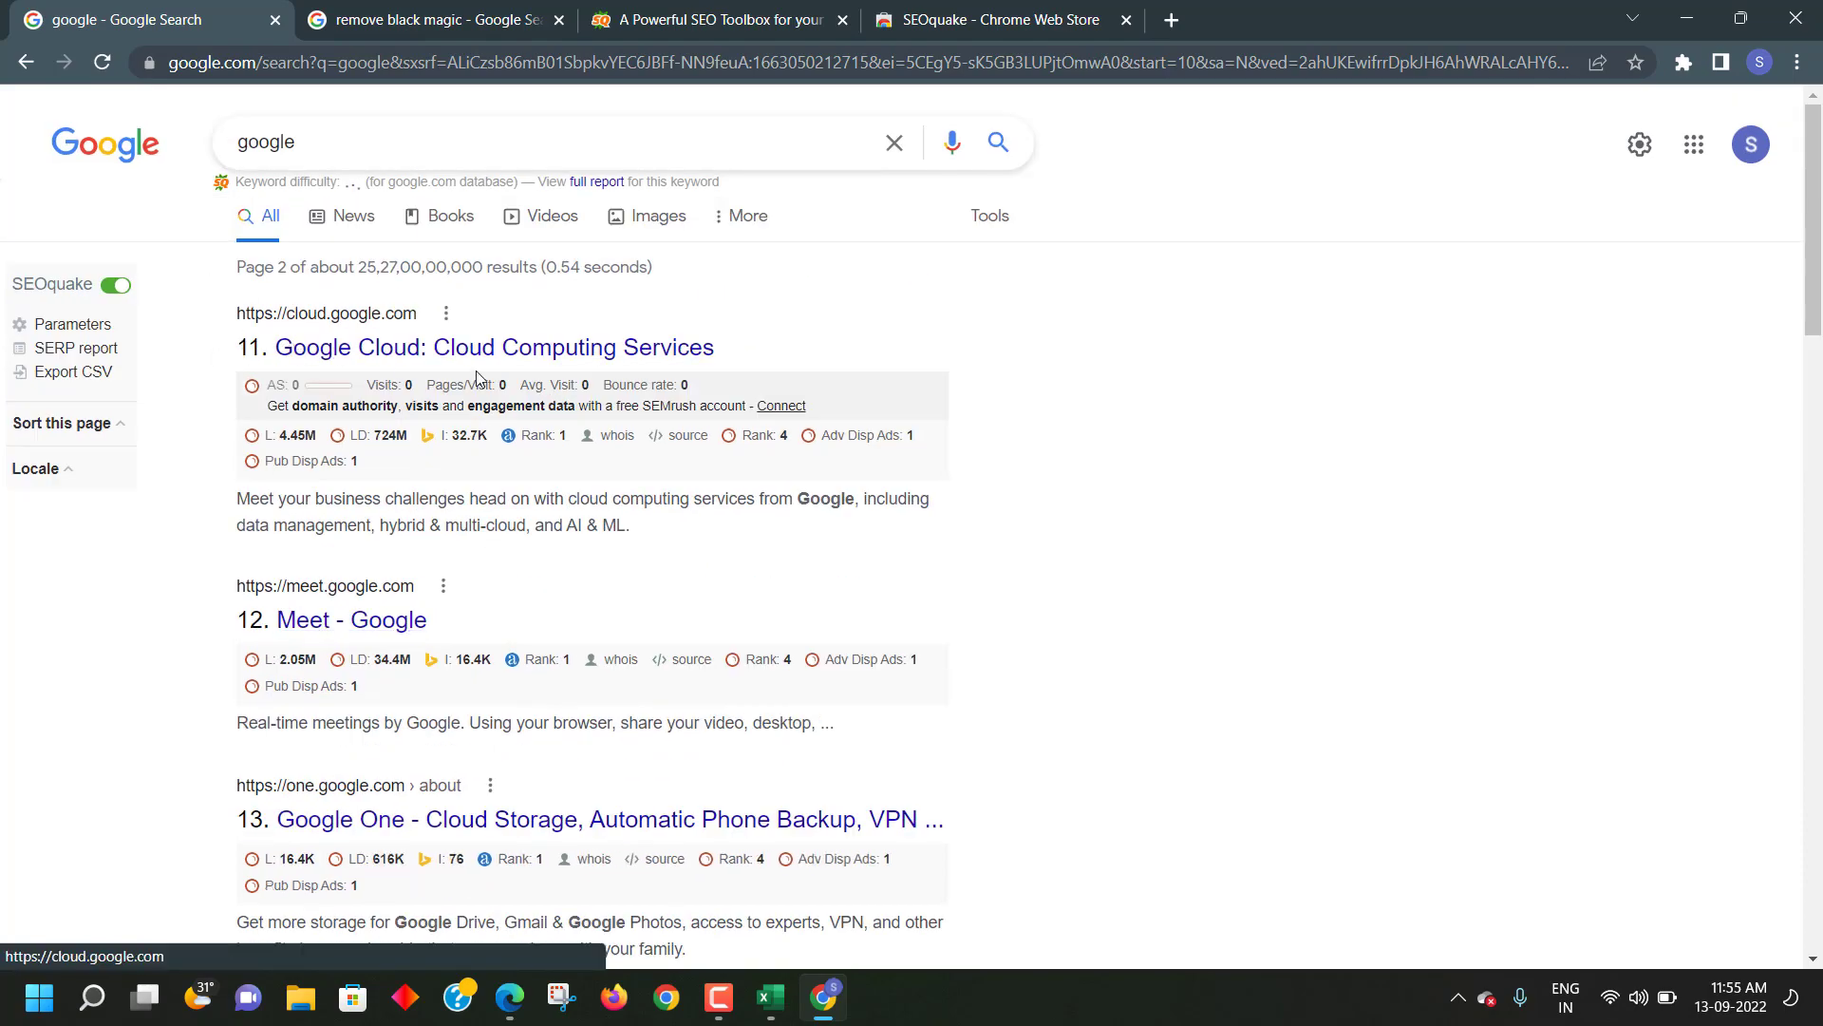
{"action": "scroll", "coordinate": [460, 622], "scroll_direction": "down", "scroll_amount": 15}
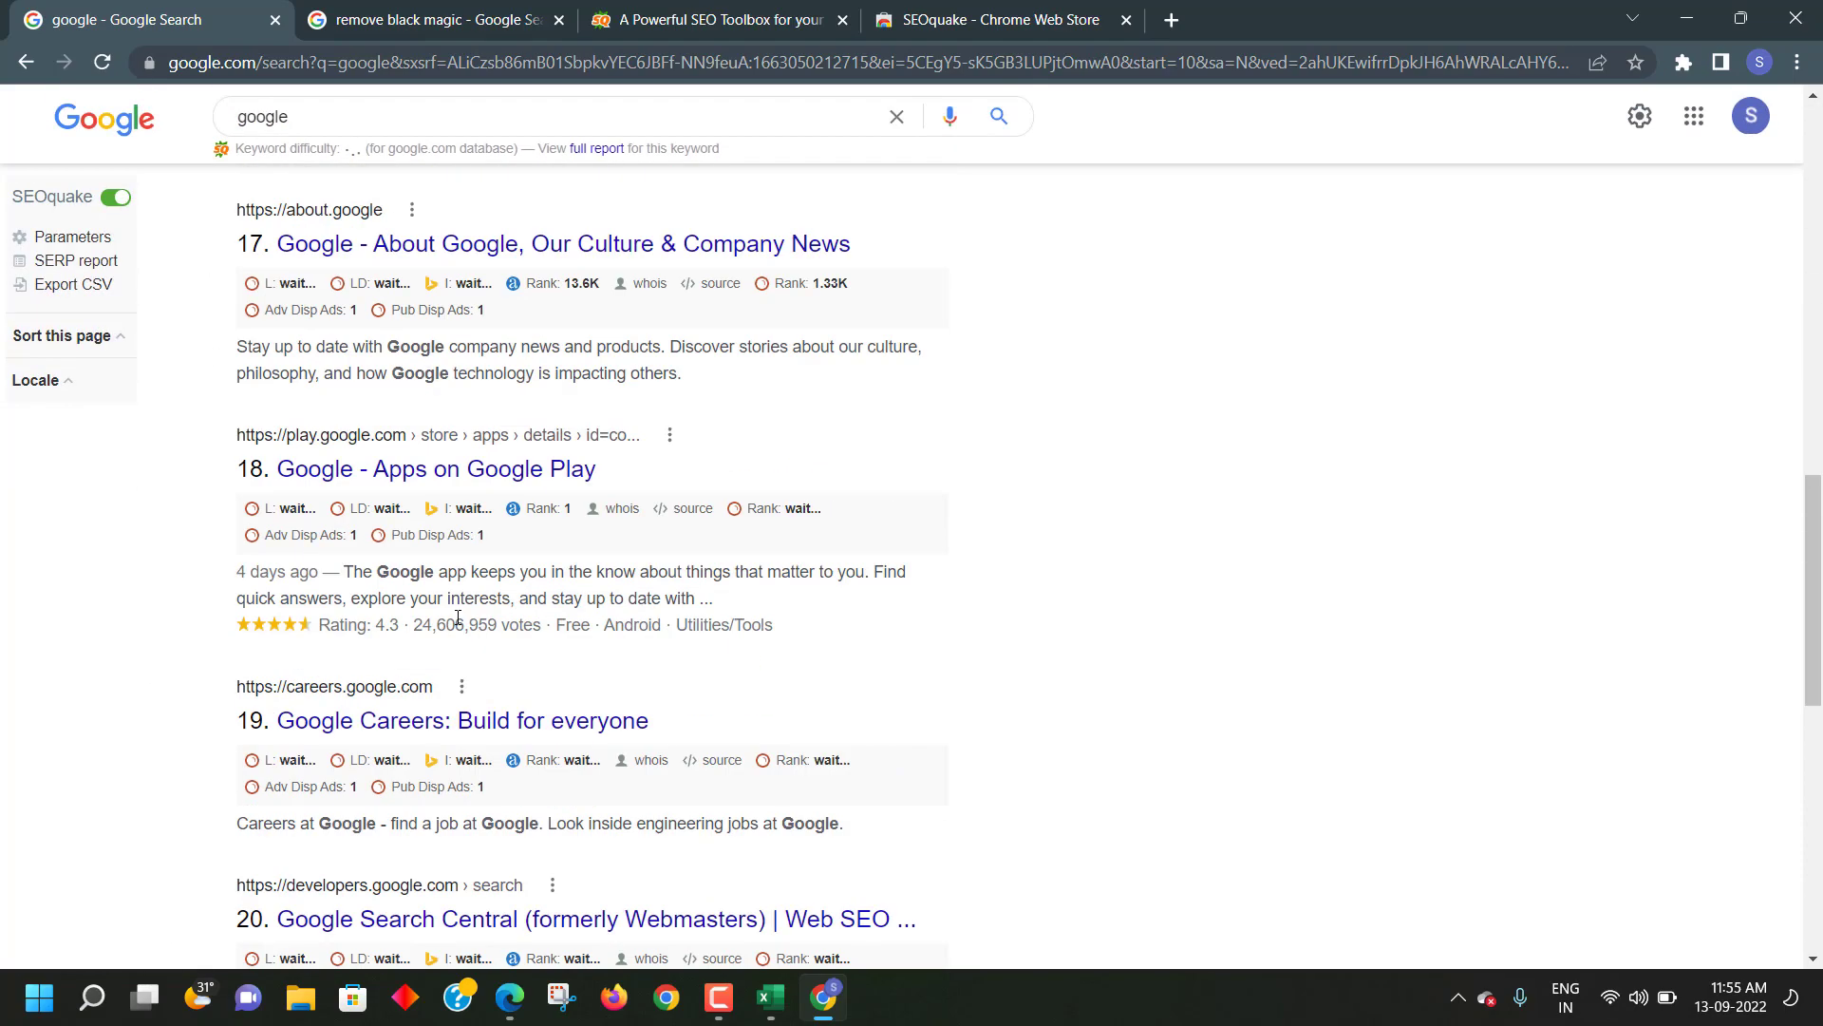
{"action": "scroll", "coordinate": [456, 627], "scroll_direction": "down", "scroll_amount": 3}
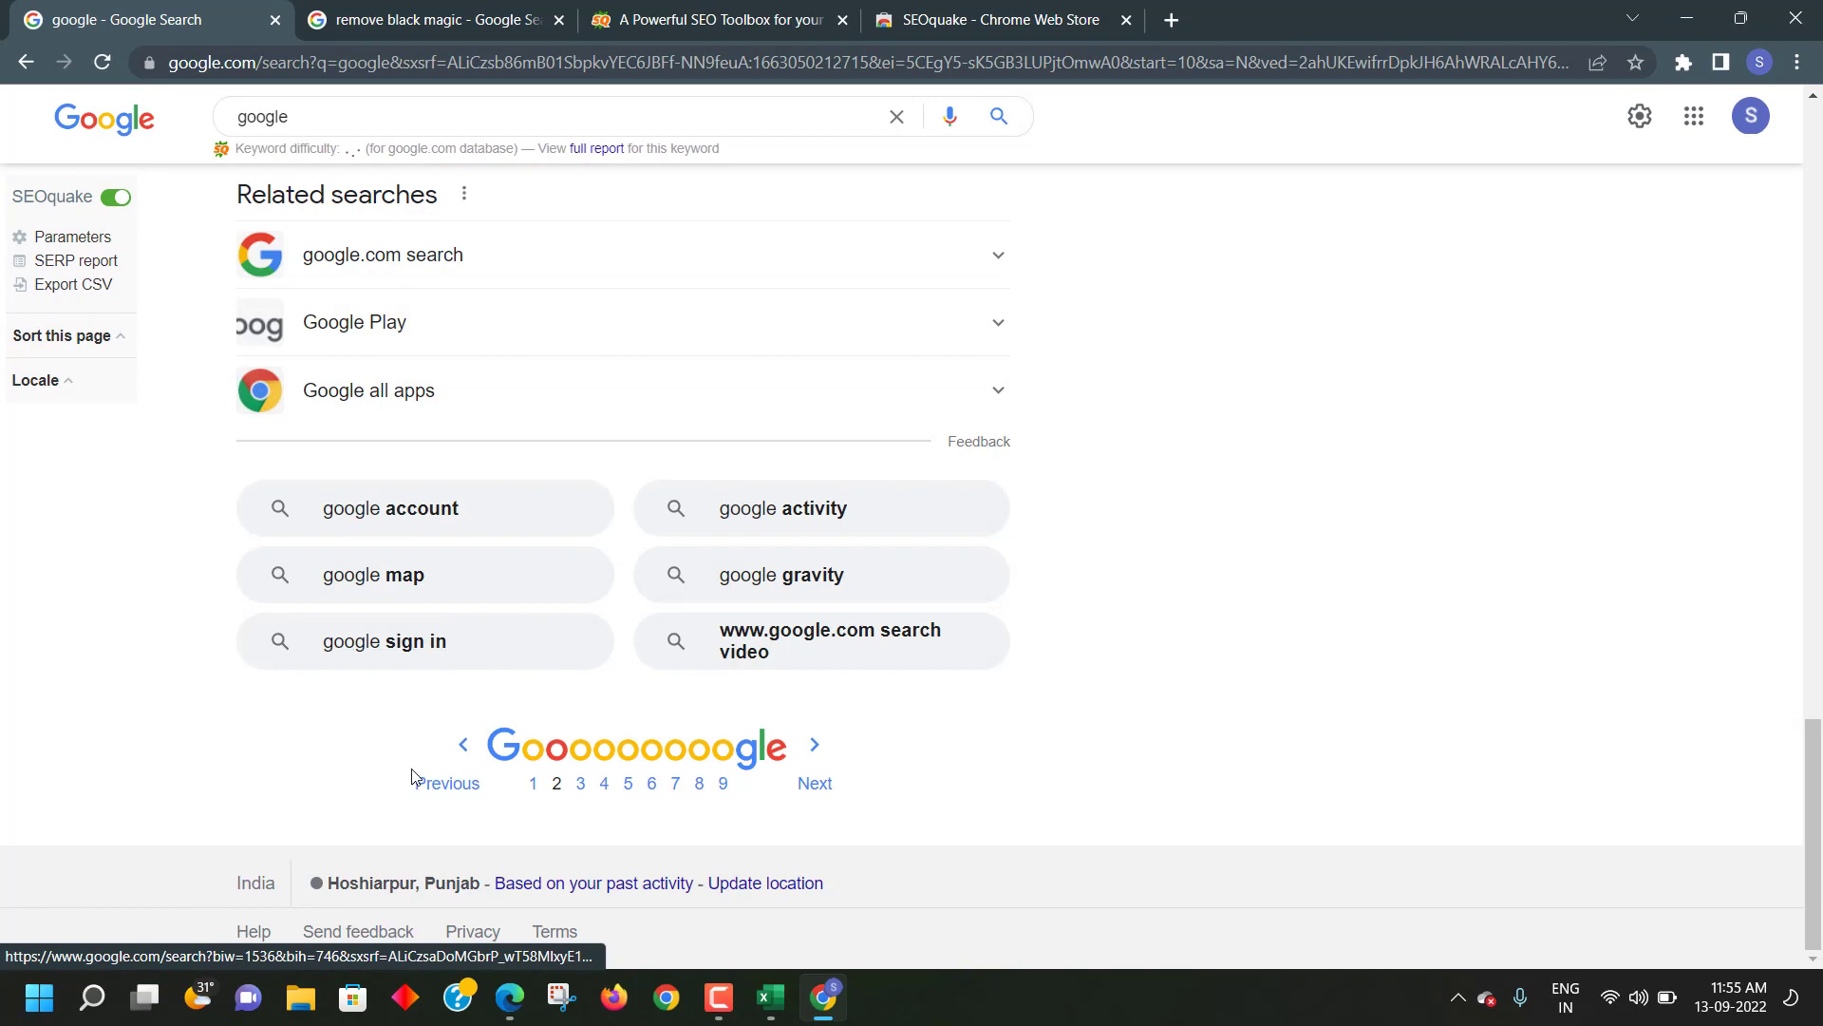
{"action": "left_click", "coordinate": [533, 784]}
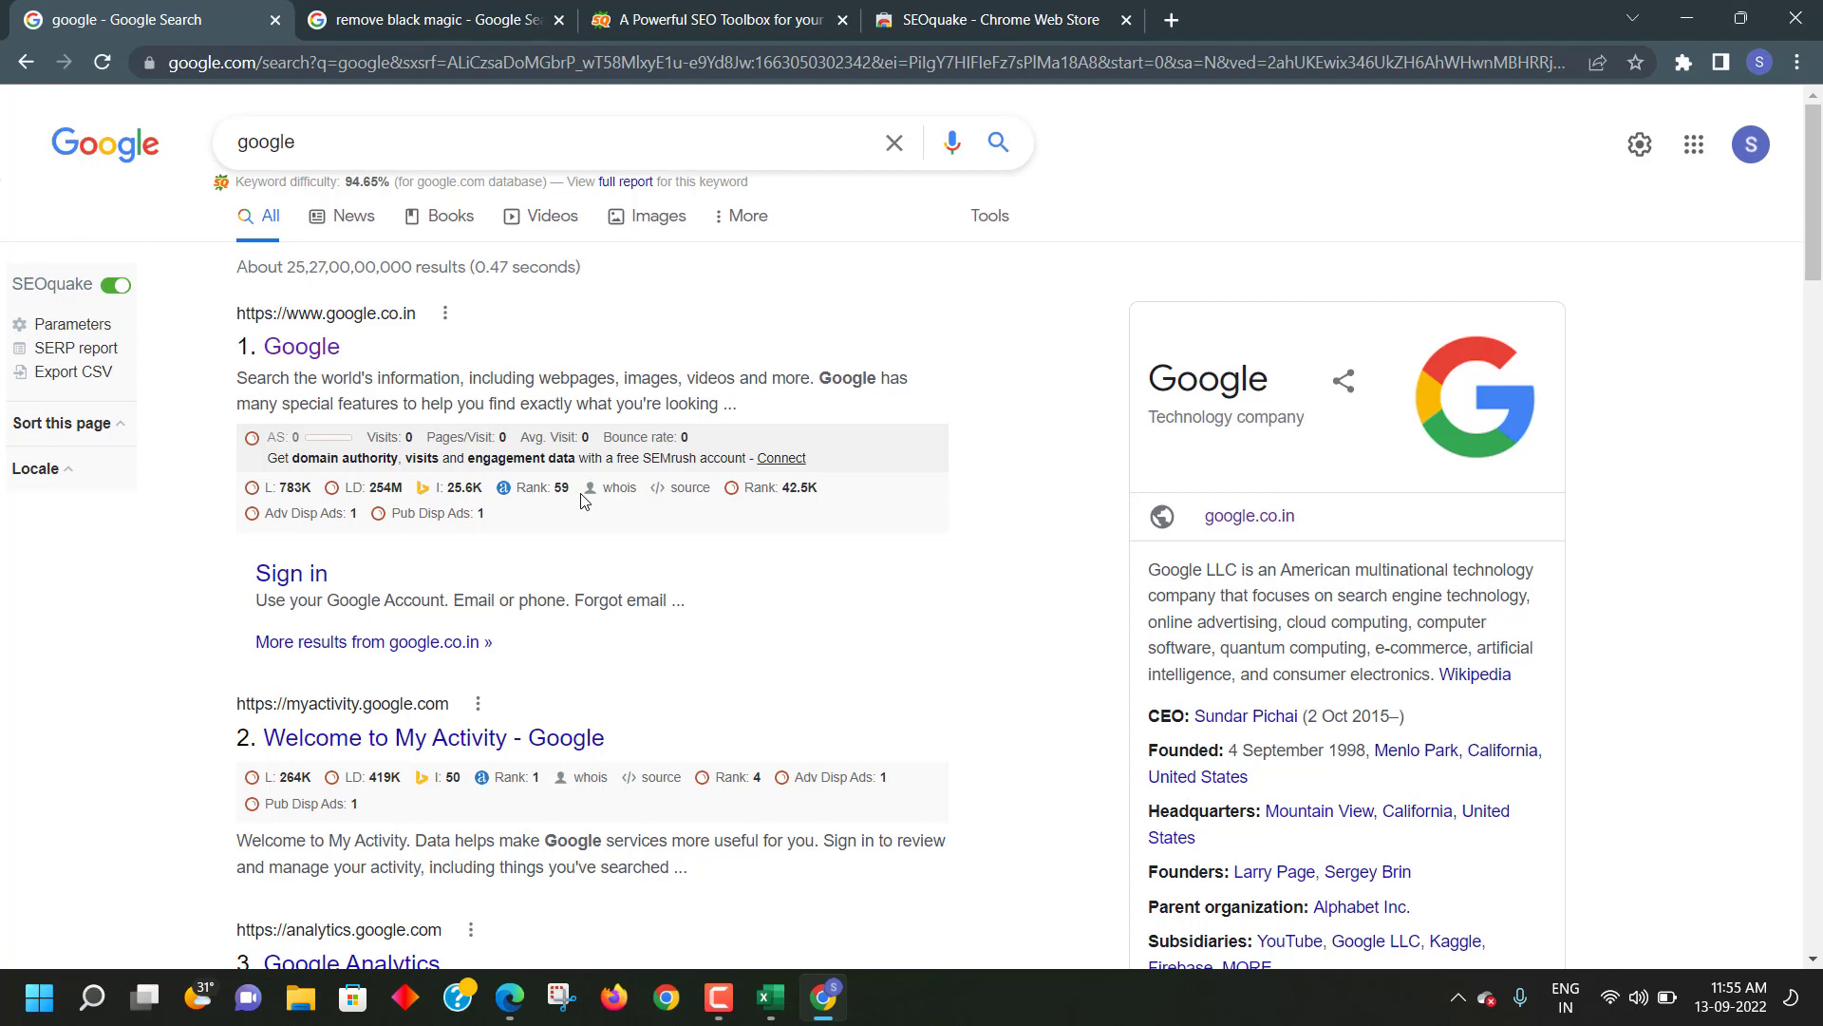
- View the SEOquake website and Web Store tabs, then return to the 'remove black magic' results
{"action": "left_click", "coordinate": [719, 19]}
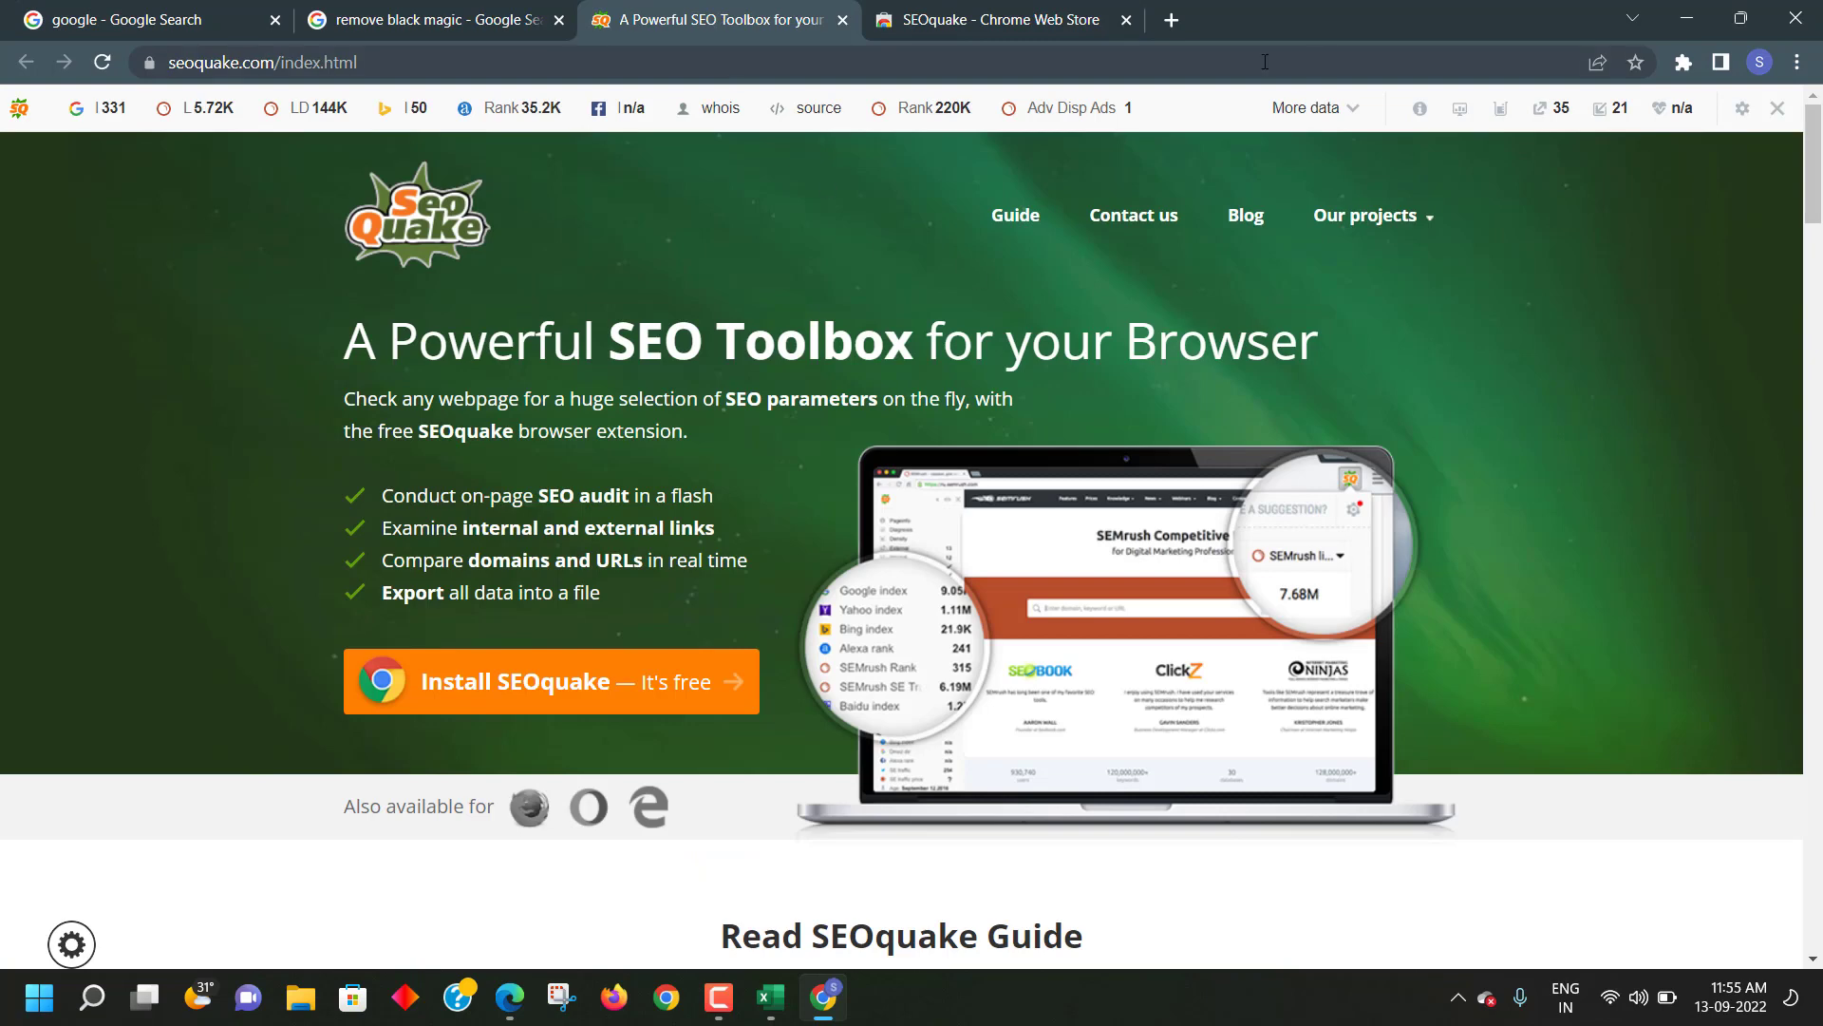
{"action": "left_click", "coordinate": [1050, 15]}
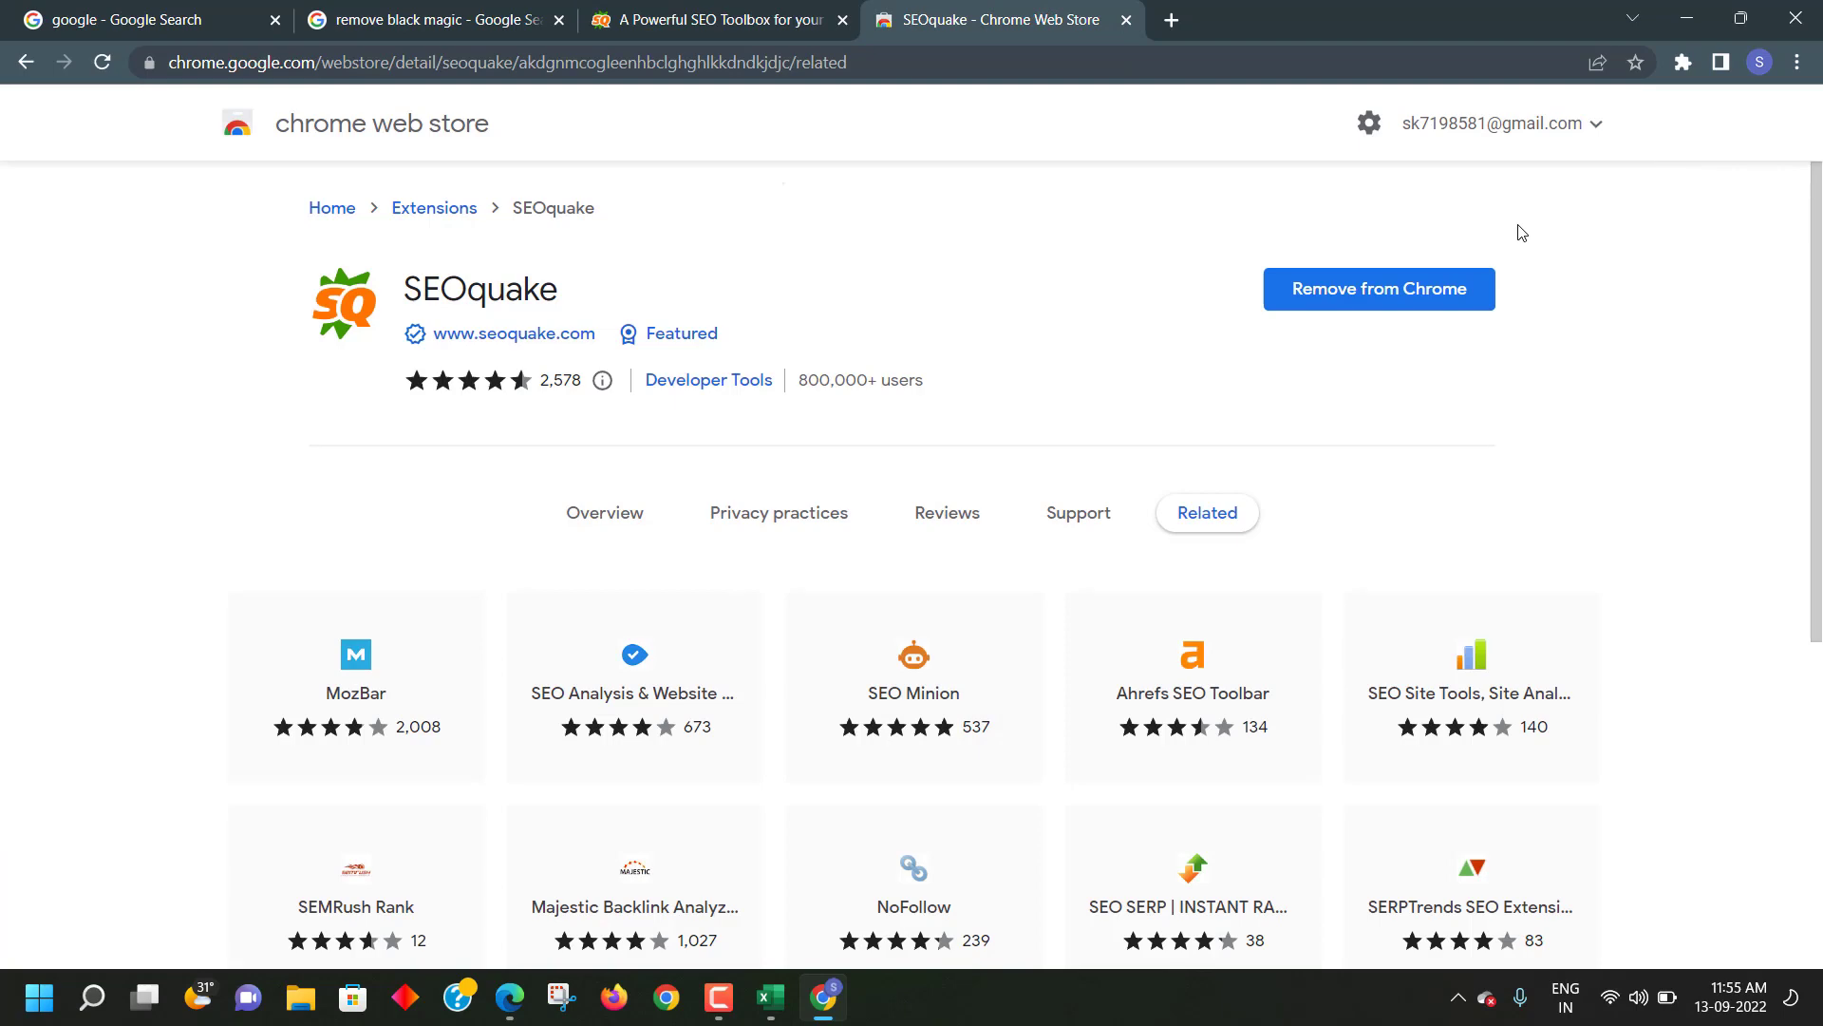
{"action": "left_click", "coordinate": [513, 21]}
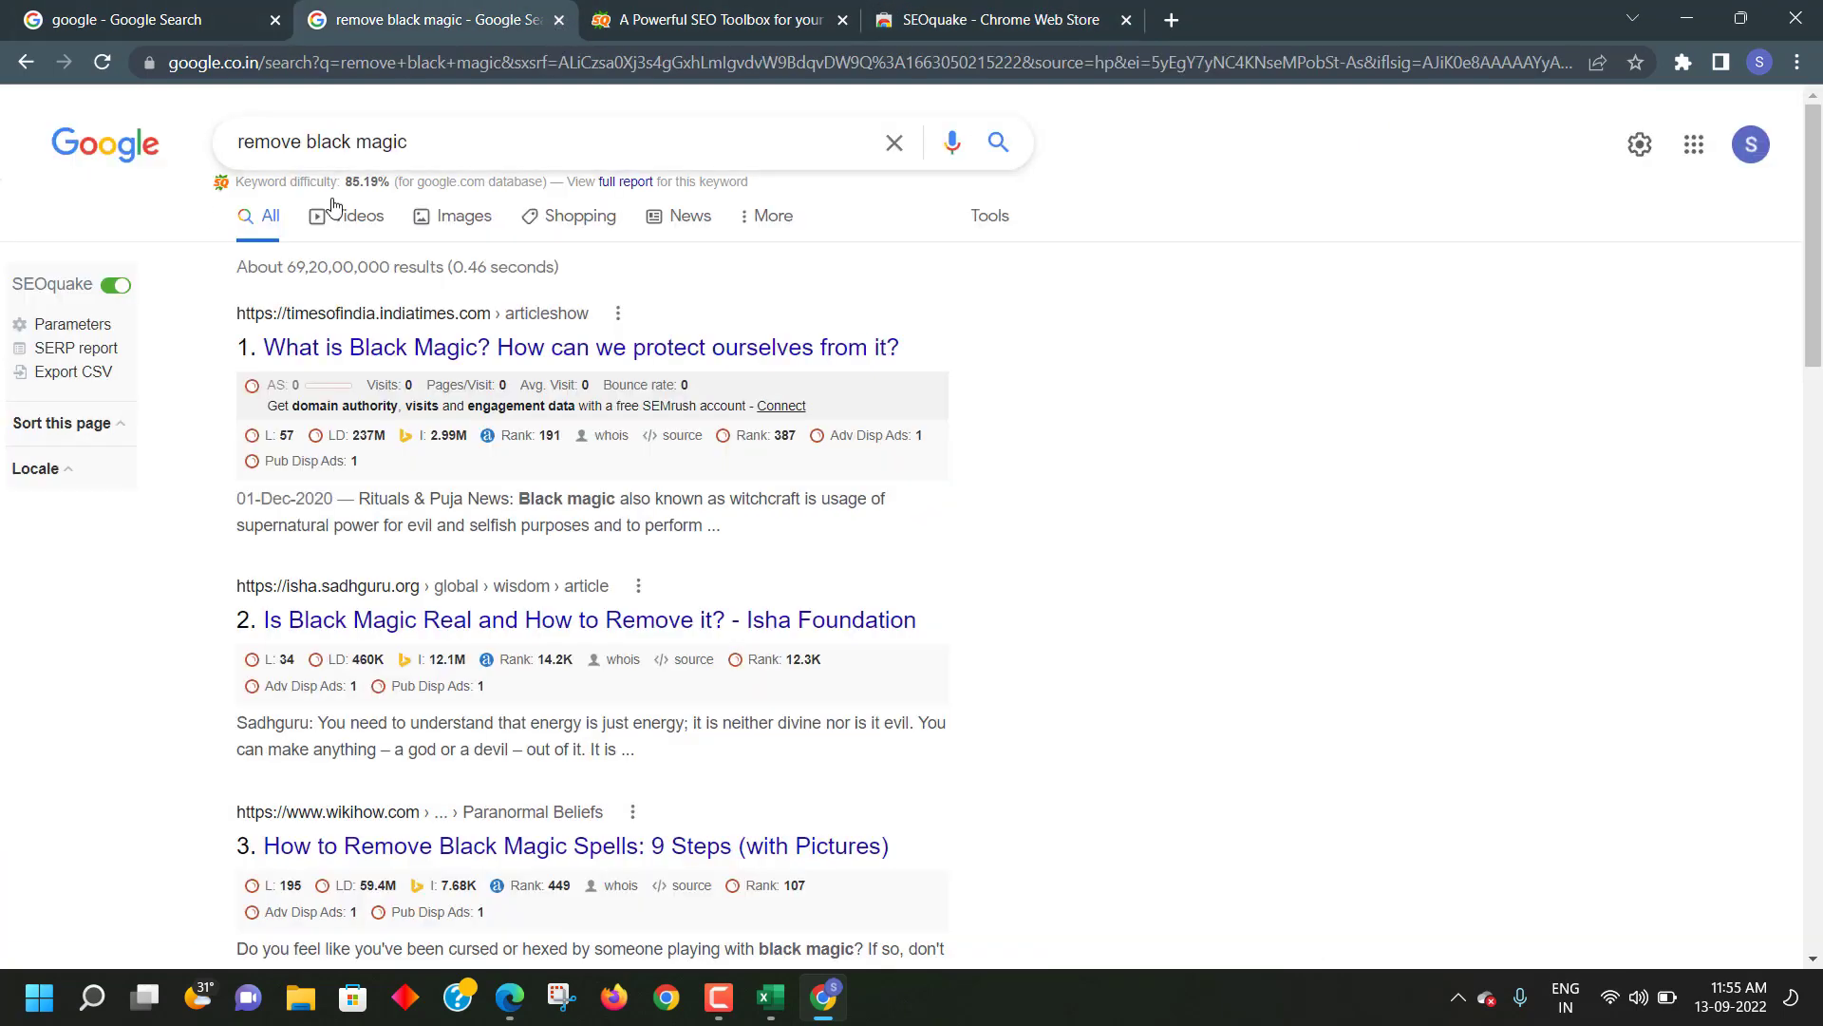
- Find 'BLACK MAGIC' on the results page and jump to the last match
{"action": "scroll", "coordinate": [342, 204], "scroll_direction": "down", "scroll_amount": 1}
{"action": "scroll", "coordinate": [1594, 187], "scroll_direction": "up", "scroll_amount": 1}
{"action": "key", "text": "ctrl+f"}
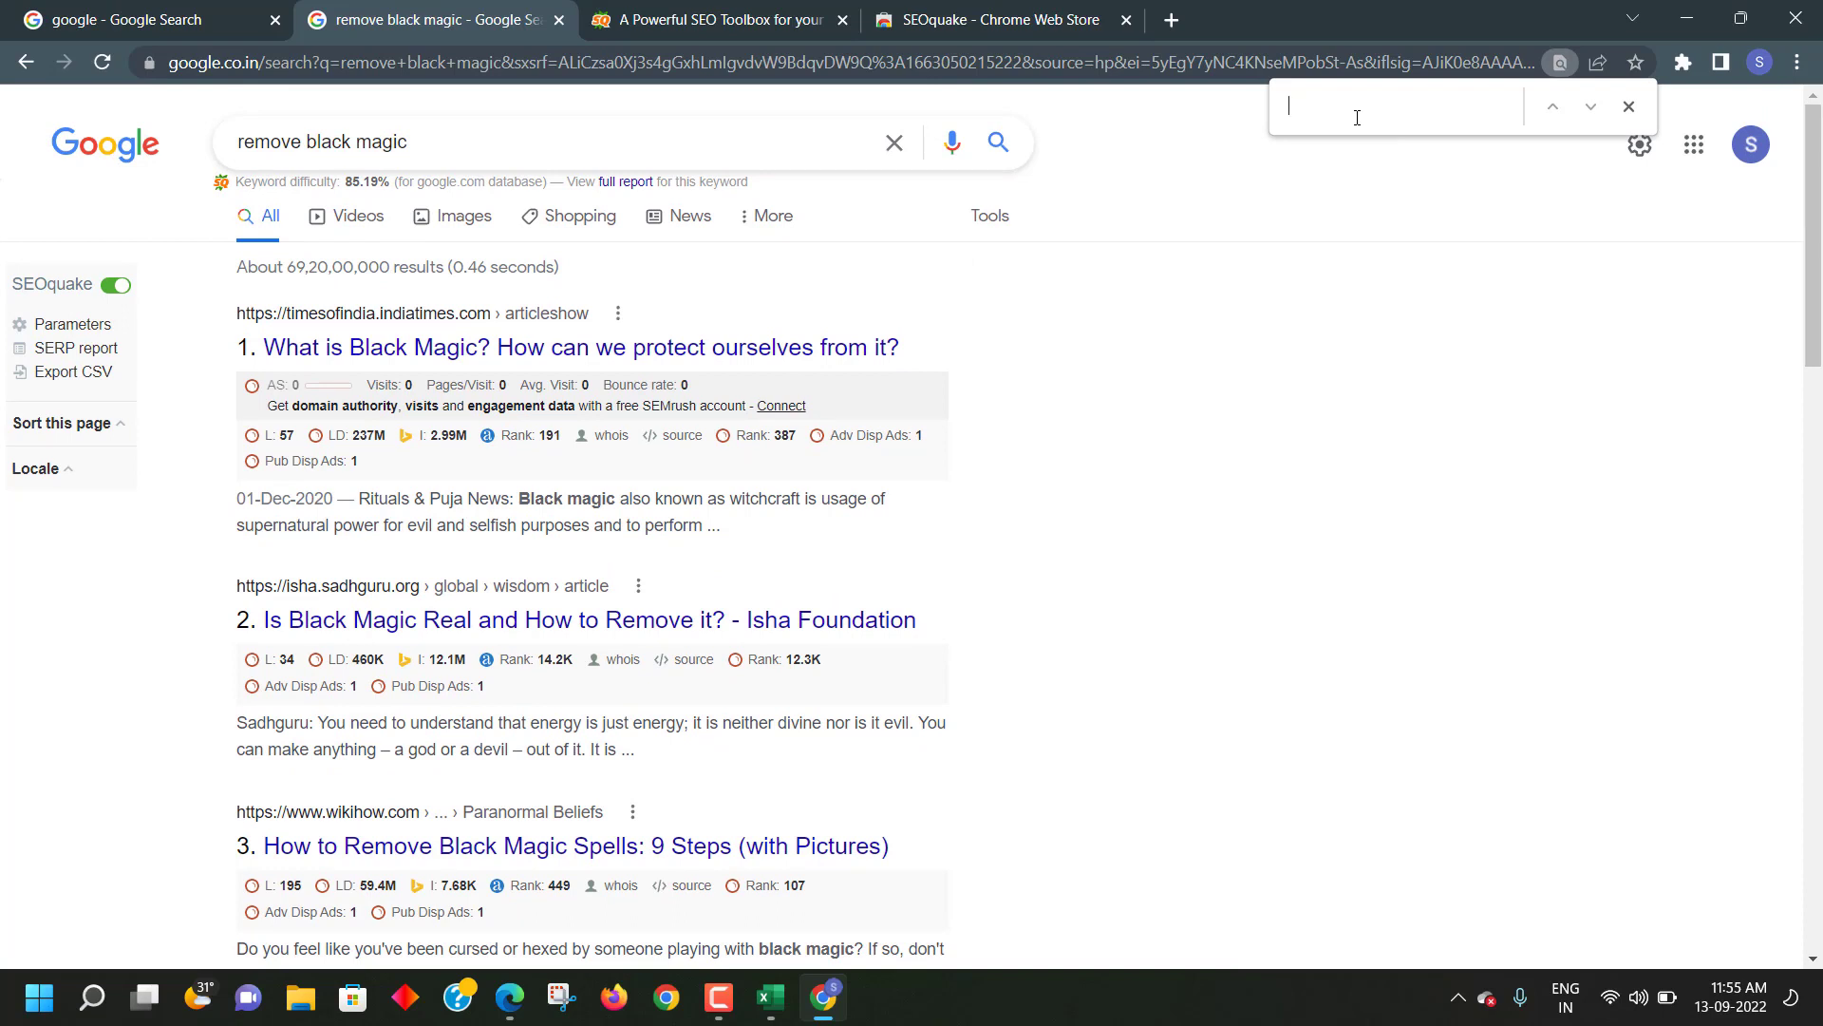
{"action": "type", "text": "BLACK"}
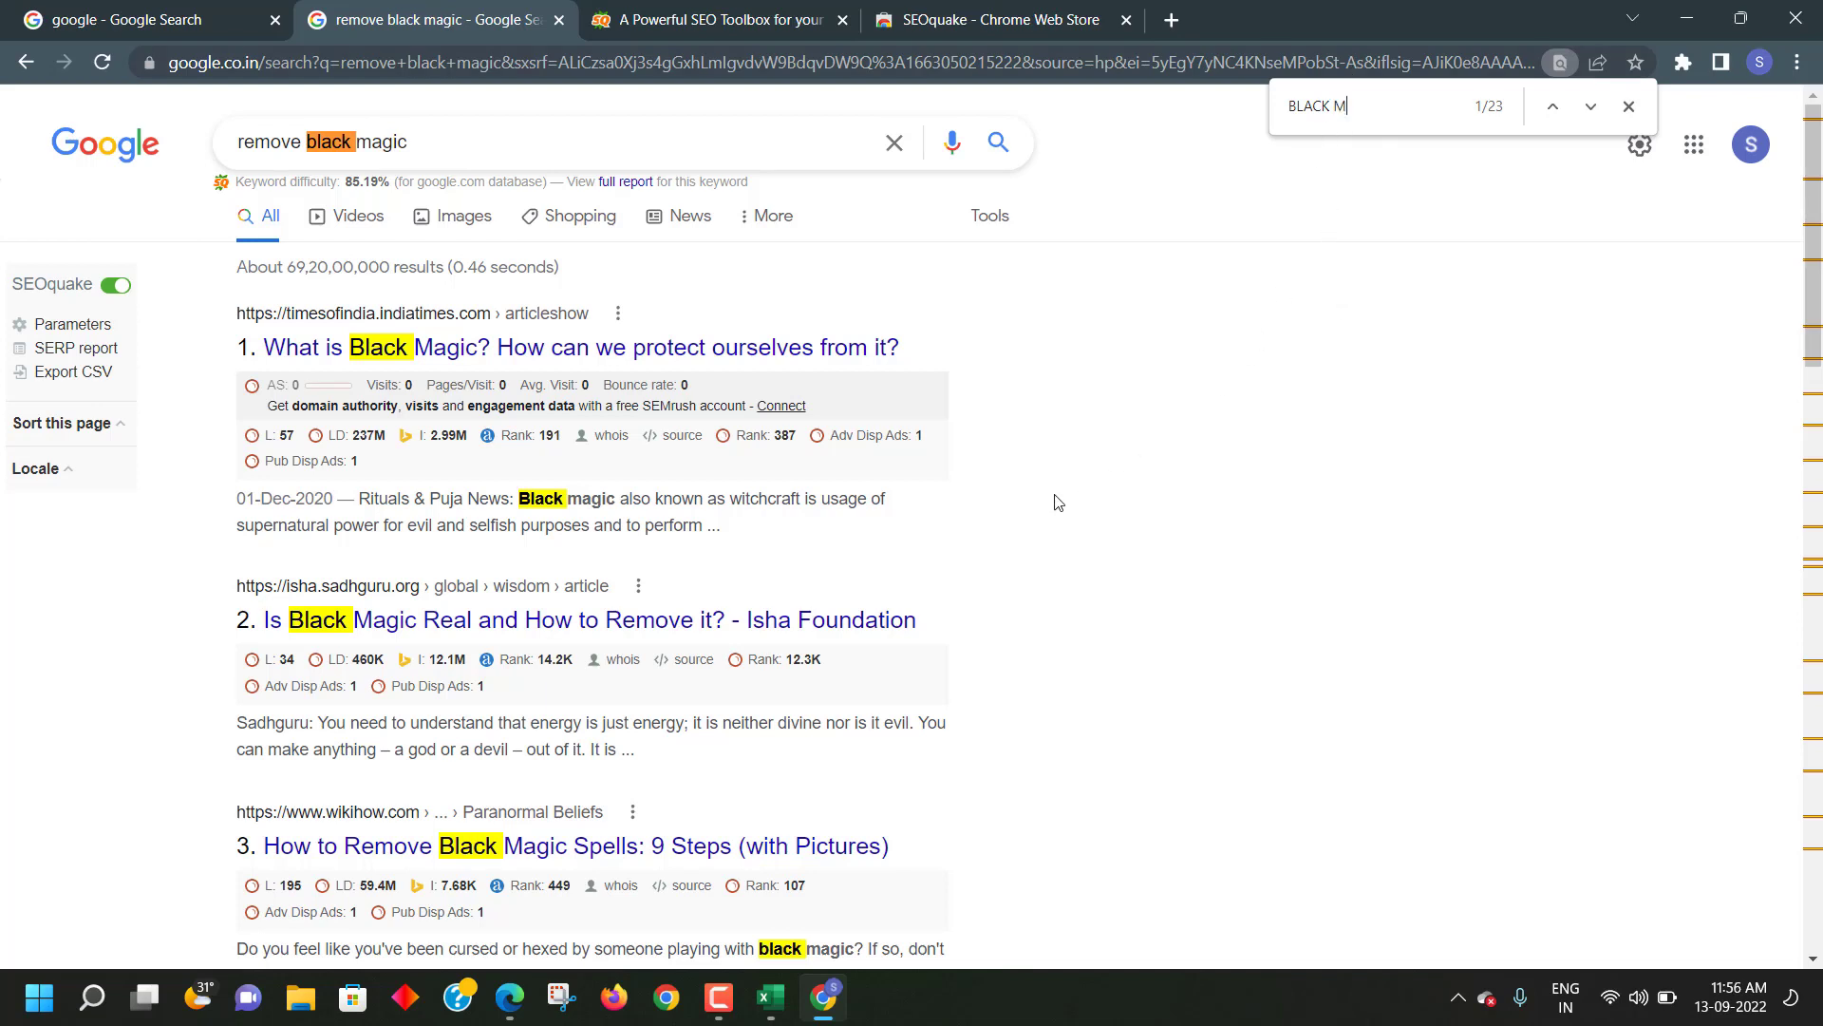
{"action": "type", "text": "MAGIC"}
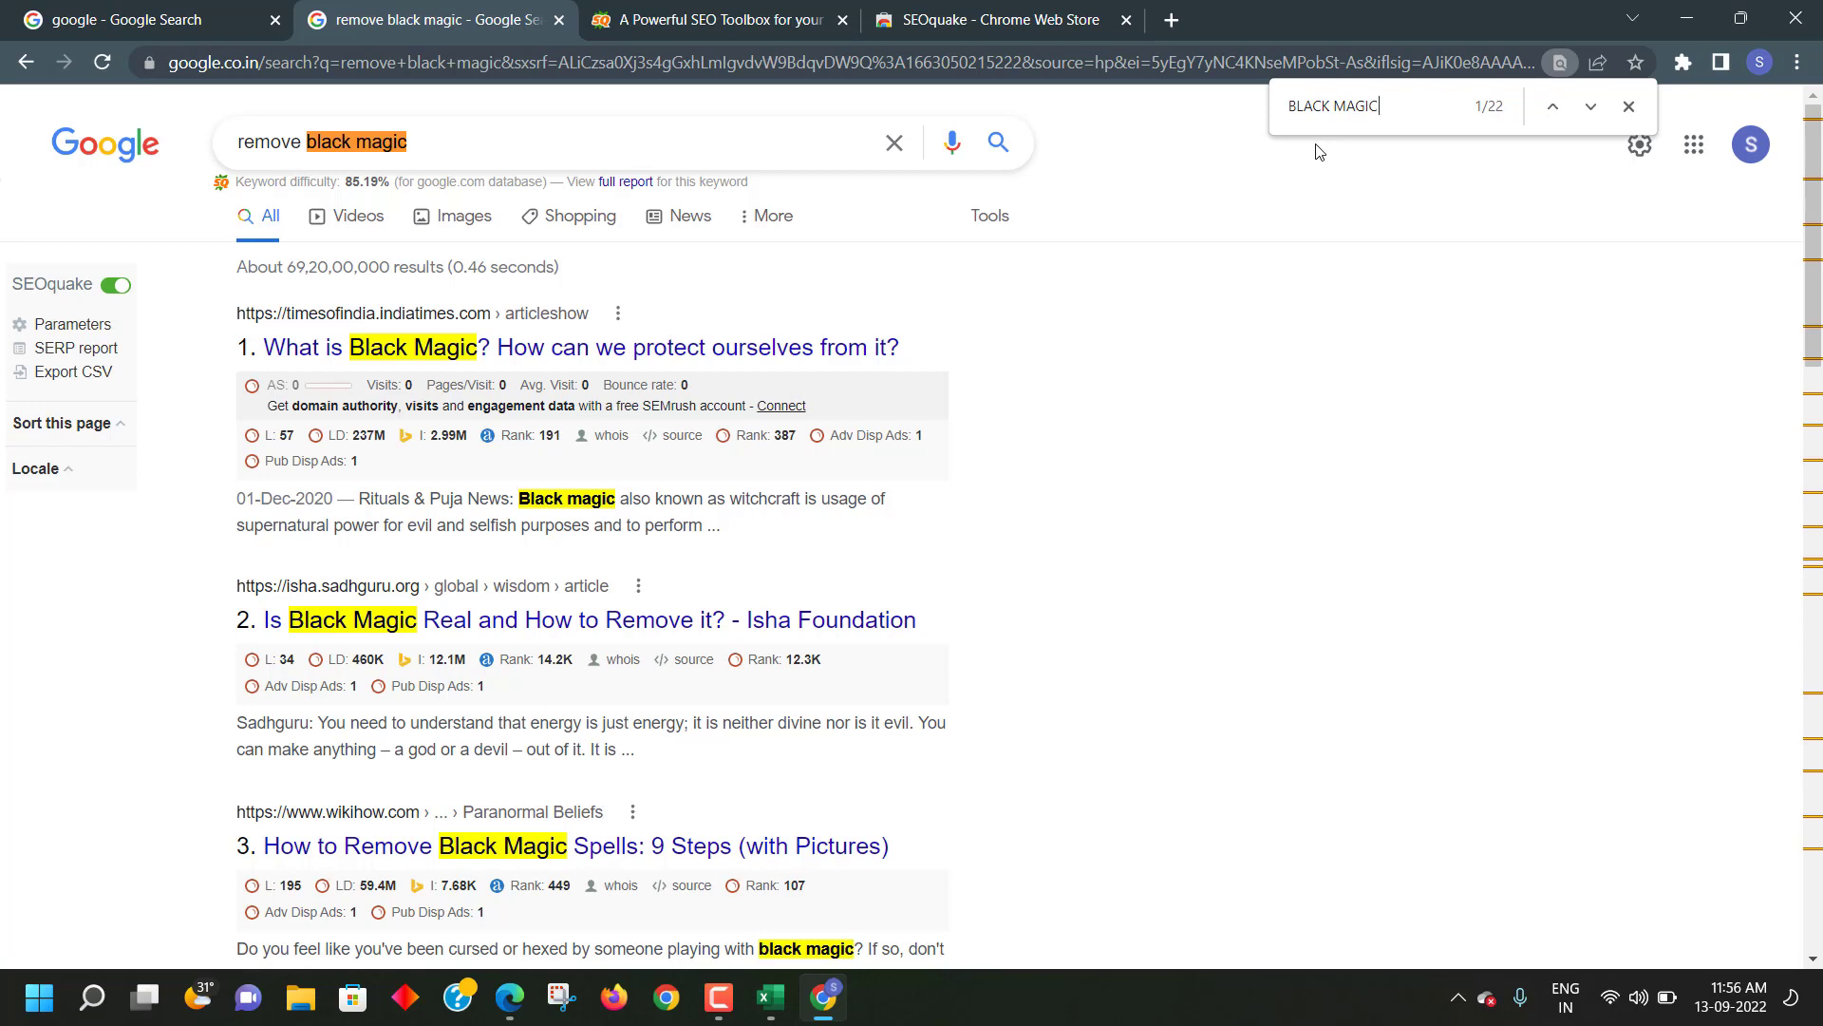
{"action": "left_click", "coordinate": [1555, 108]}
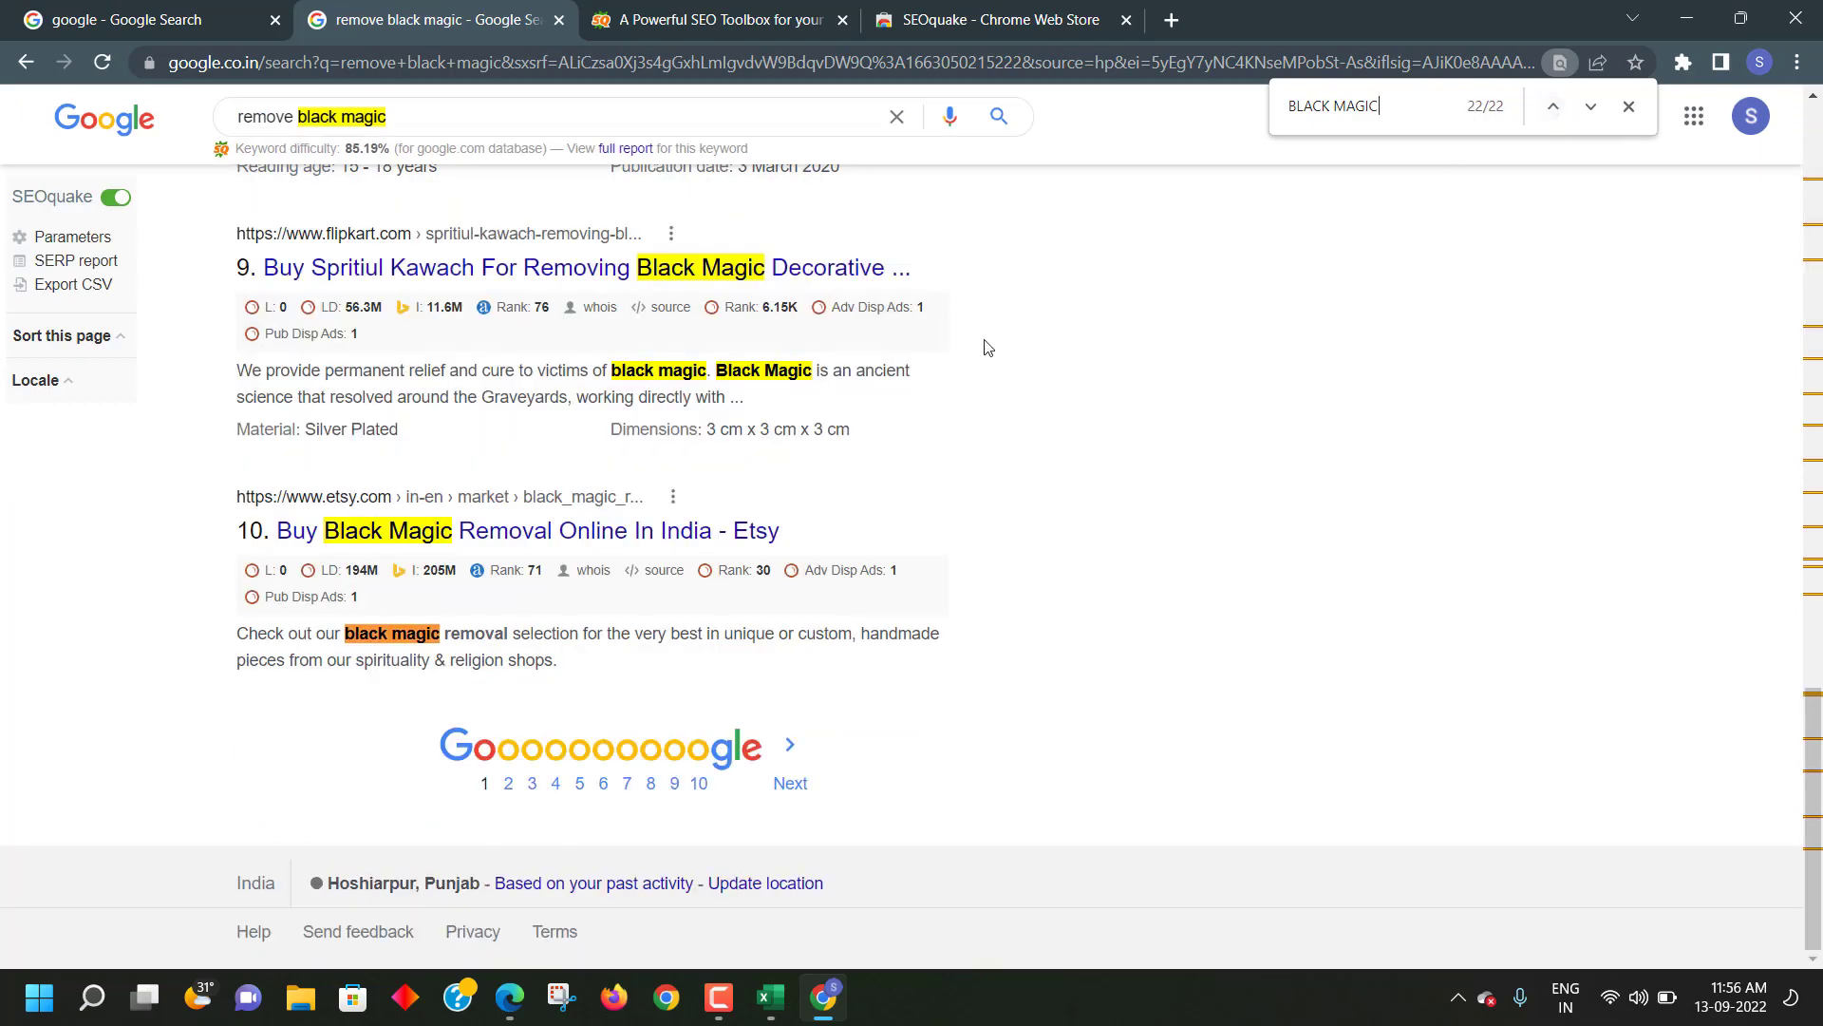
- Scroll over the highlighted matches, then clear the find-bar text
{"action": "scroll", "coordinate": [602, 509], "scroll_direction": "up", "scroll_amount": 3}
{"action": "scroll", "coordinate": [415, 654], "scroll_direction": "down", "scroll_amount": 3}
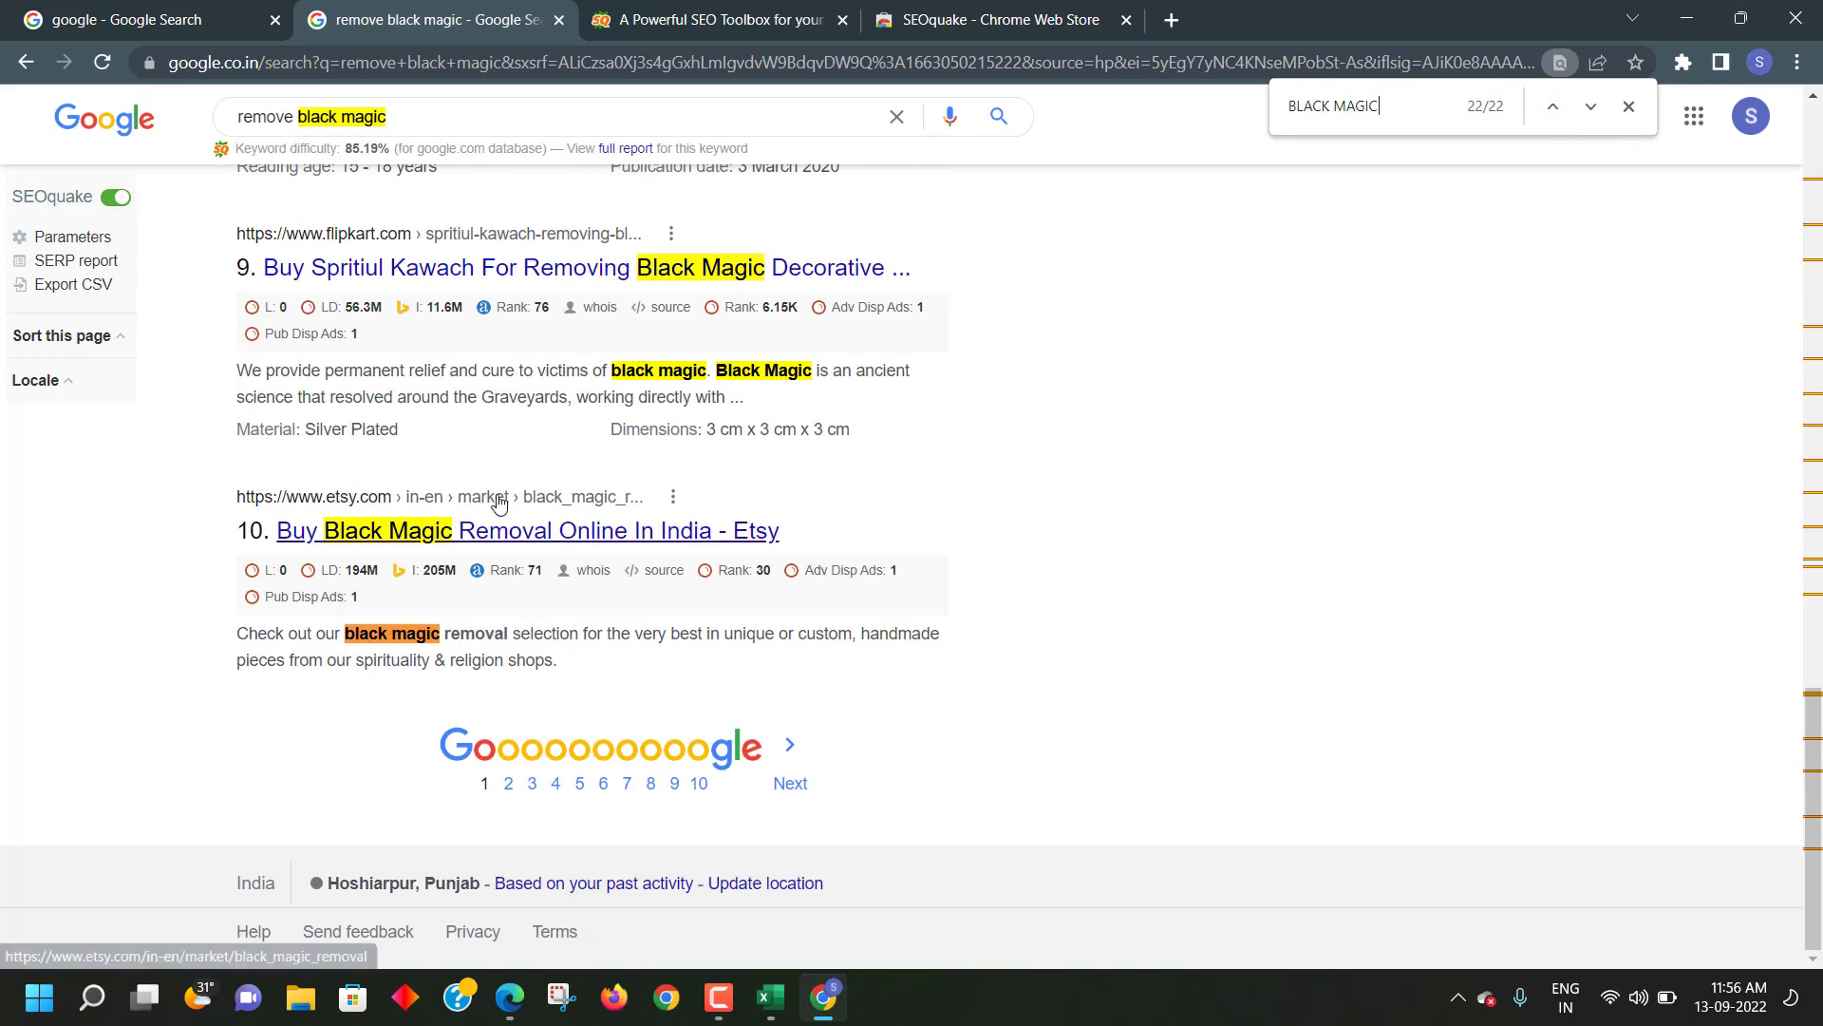
{"action": "scroll", "coordinate": [541, 494], "scroll_direction": "up", "scroll_amount": 20}
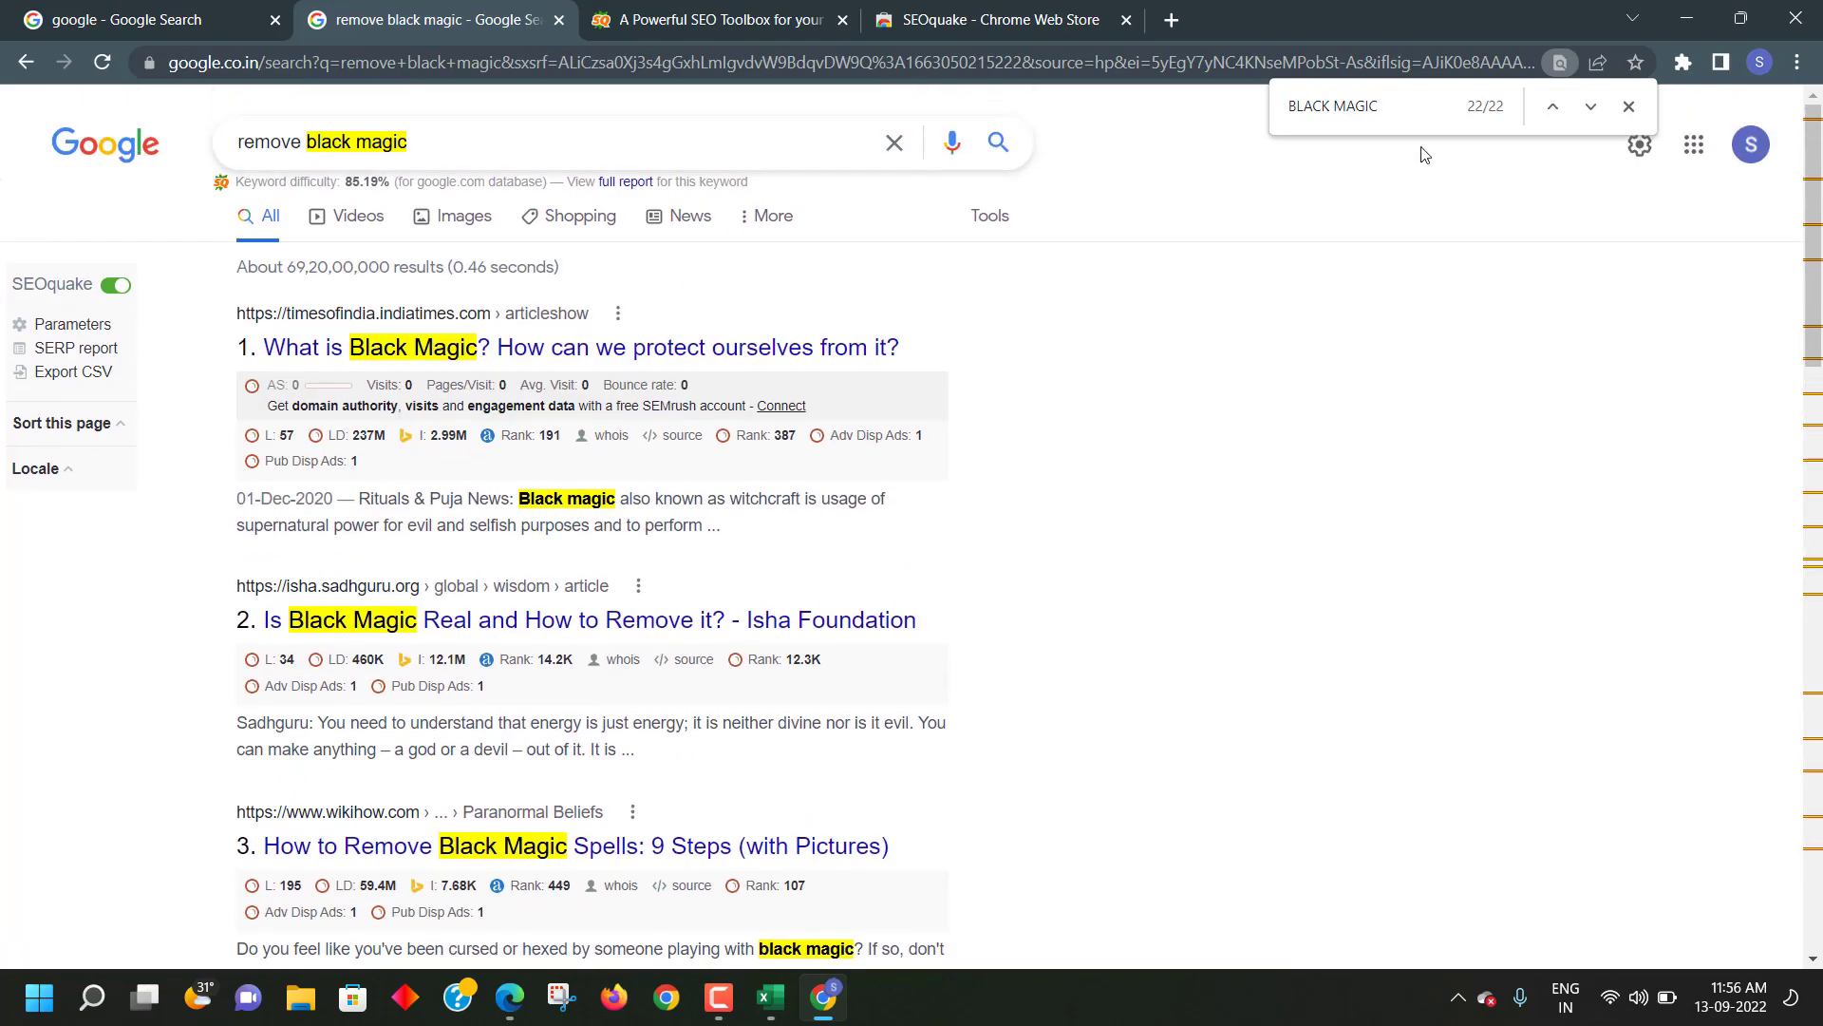
{"action": "left_click_drag", "start_coordinate": [1387, 105], "coordinate": [1288, 106]}
{"action": "key", "text": "BackSpace"}
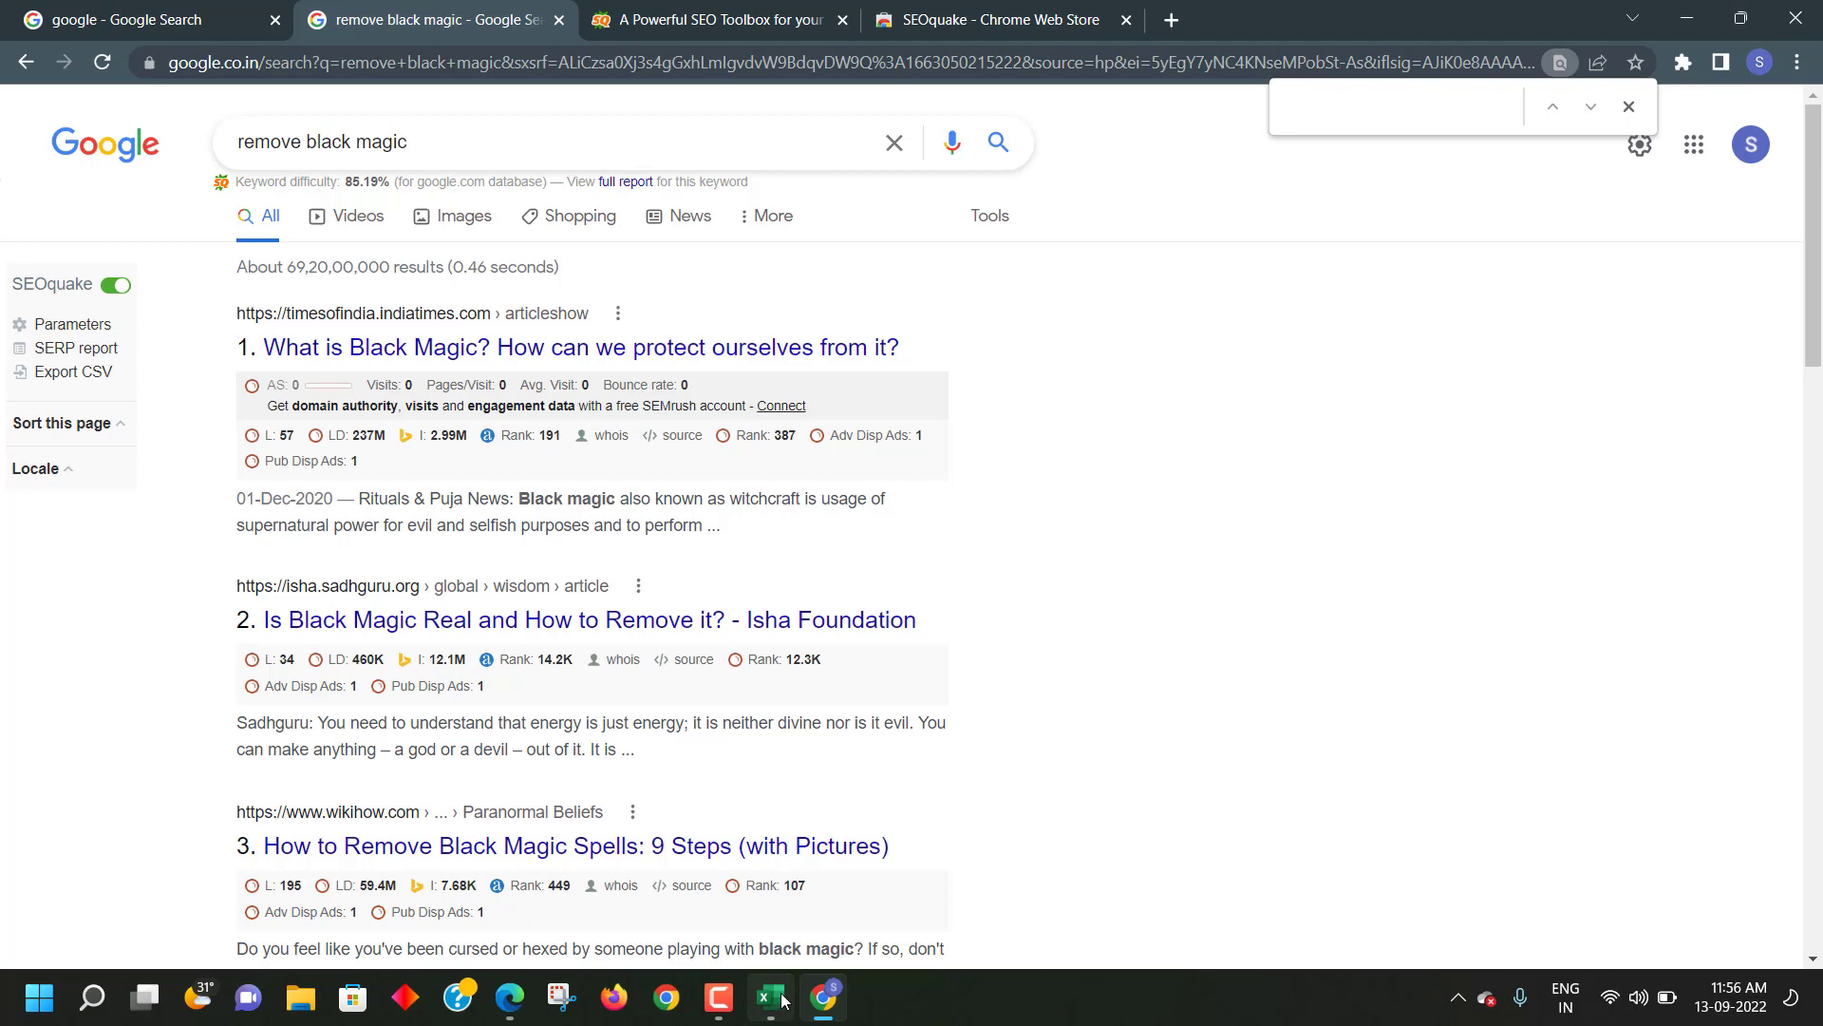
{"action": "mouse_move", "coordinate": [784, 1000]}
{"action": "left_click", "coordinate": [763, 898]}
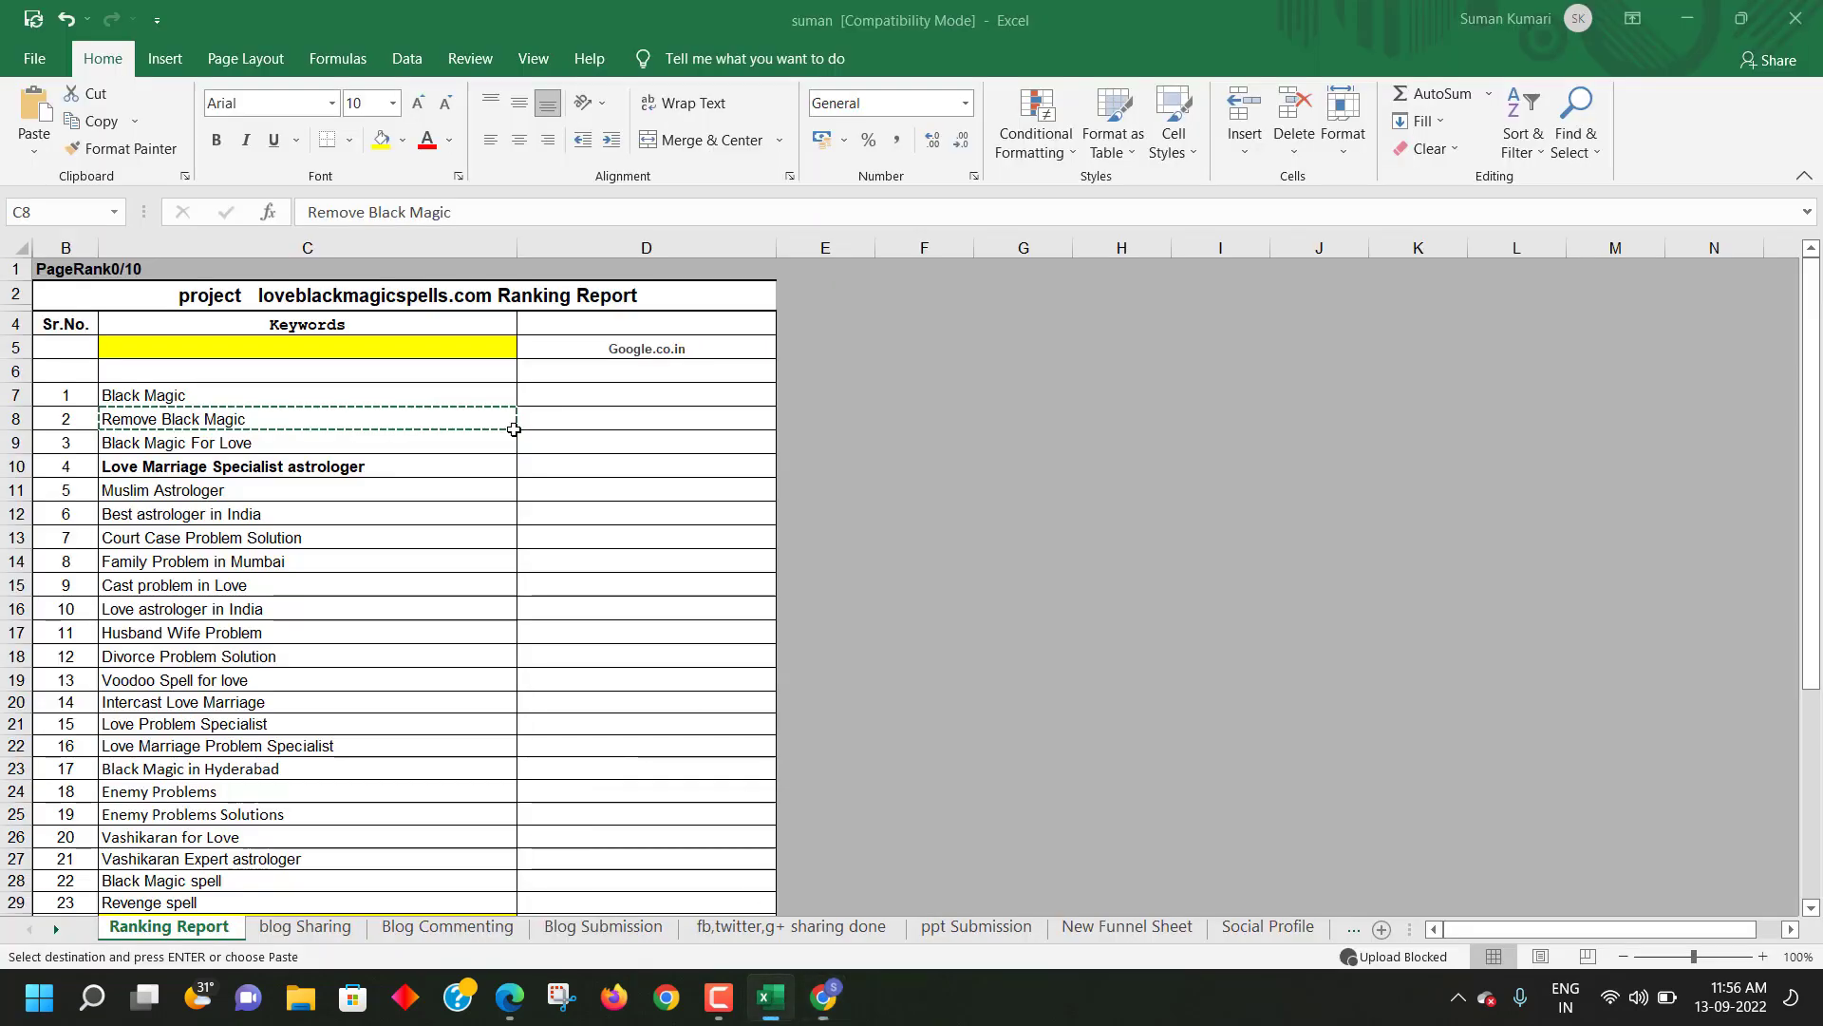
{"action": "left_click", "coordinate": [404, 925]}
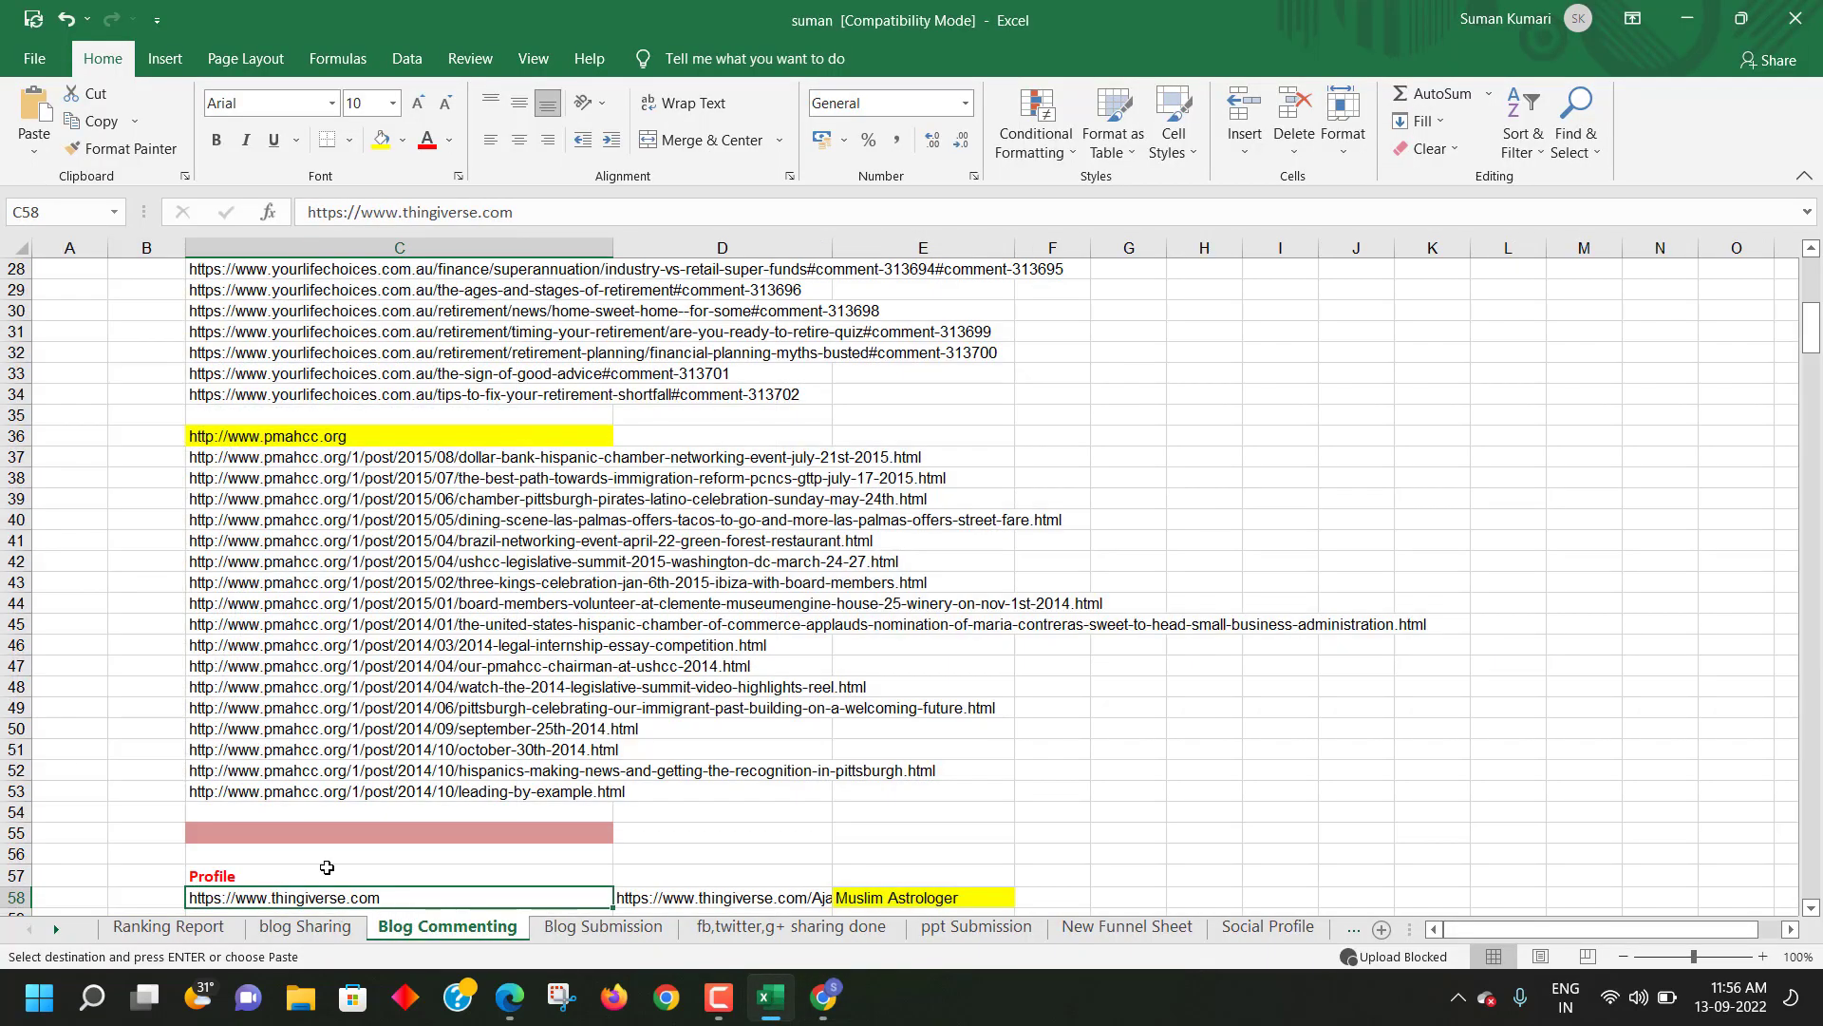
{"action": "left_click", "coordinate": [305, 926]}
{"action": "scroll", "coordinate": [804, 568], "scroll_direction": "up", "scroll_amount": 6}
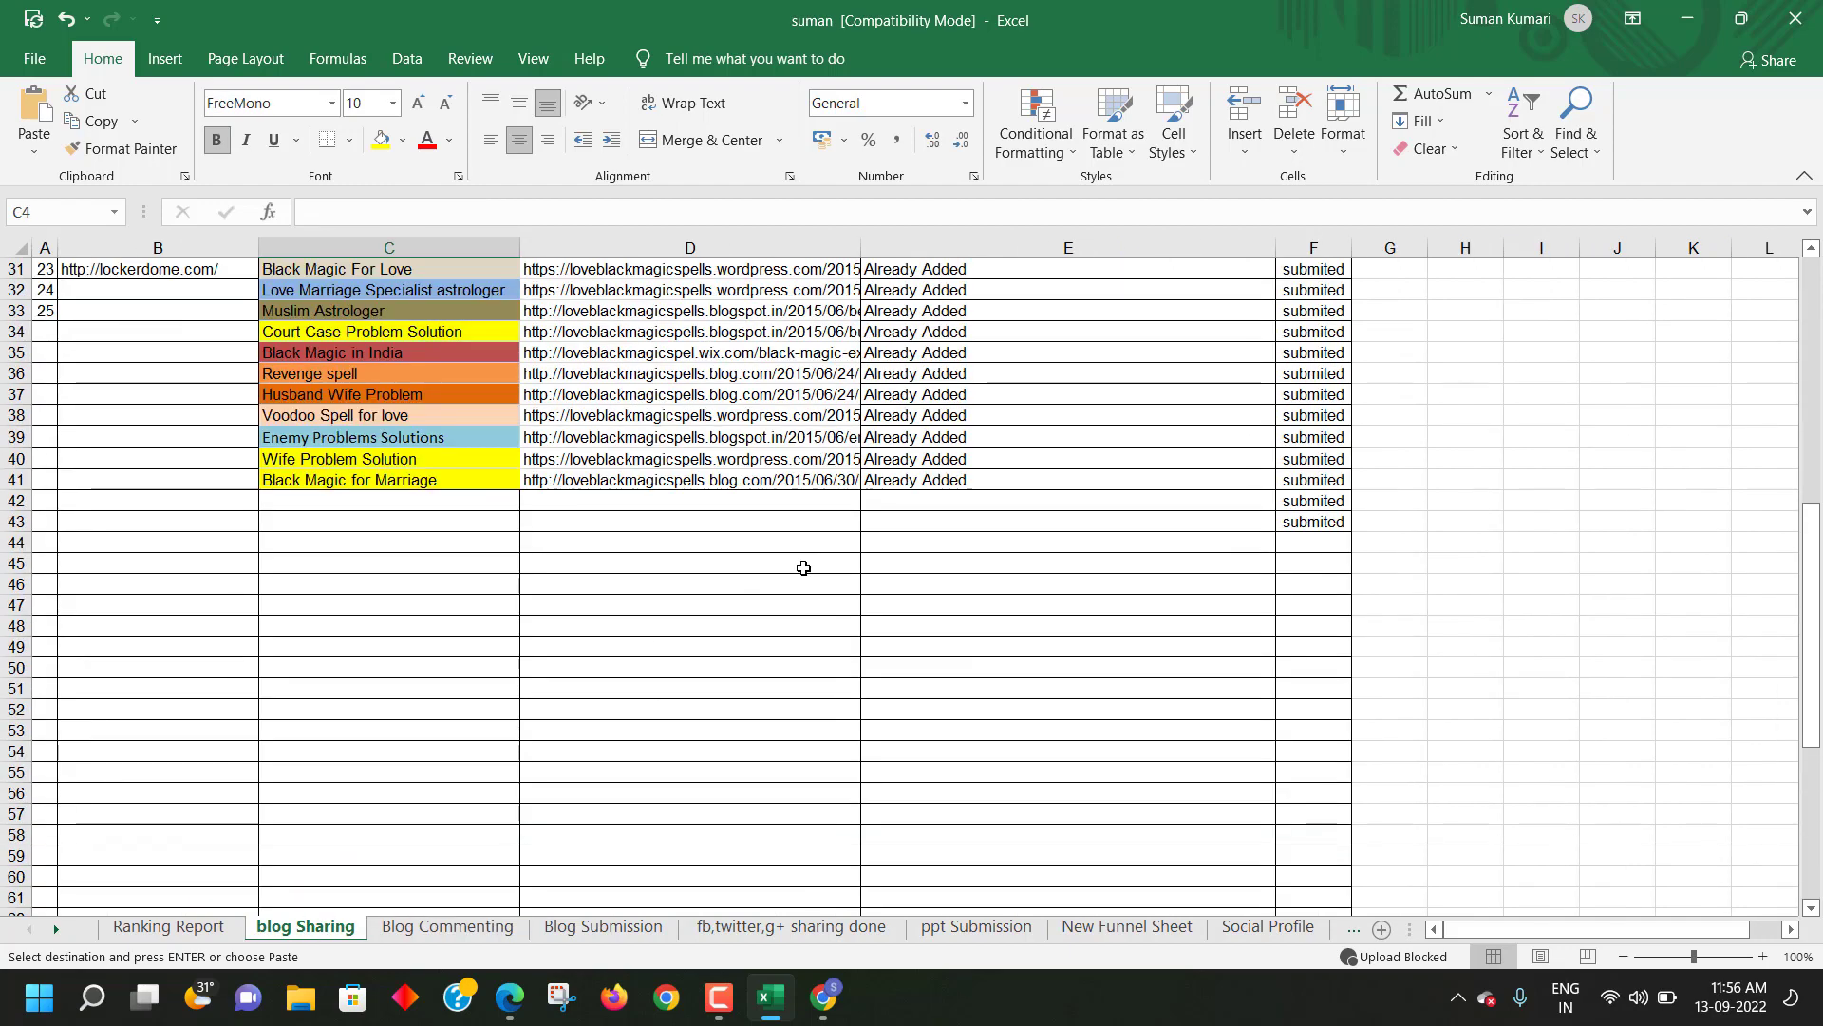
{"action": "scroll", "coordinate": [804, 568], "scroll_direction": "up", "scroll_amount": 10}
{"action": "left_click", "coordinate": [675, 394]}
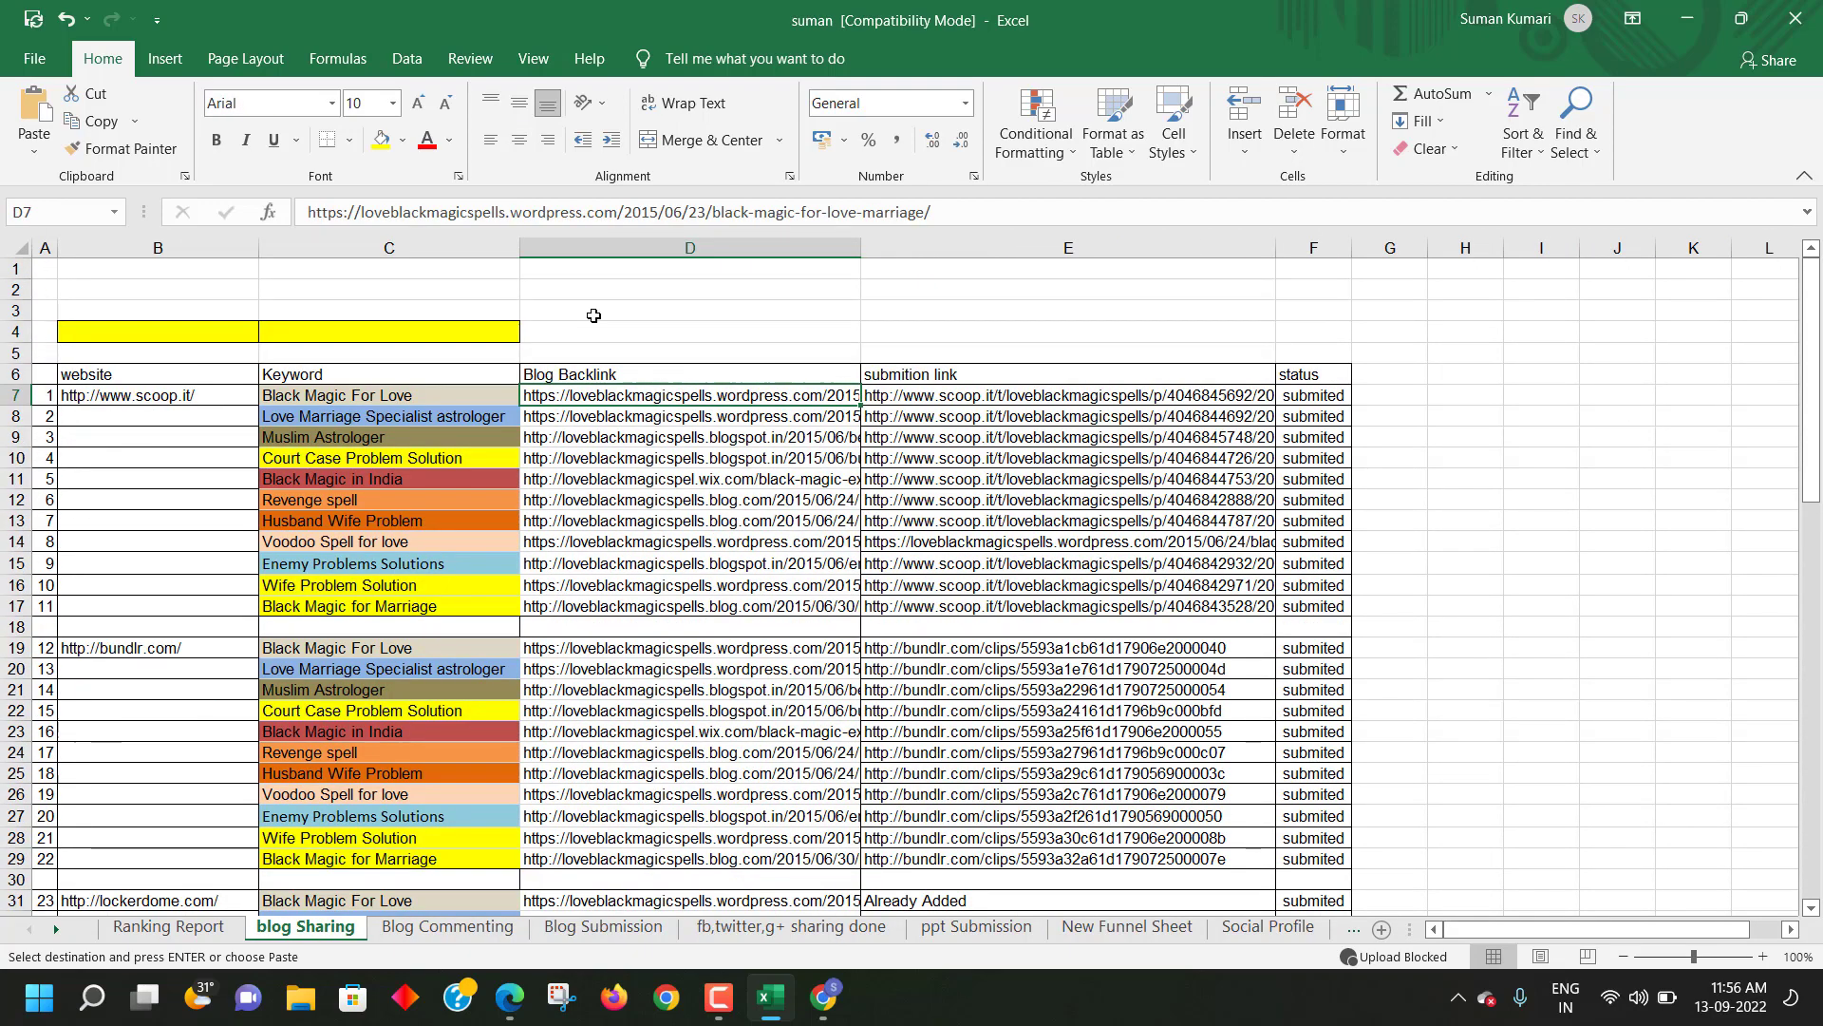
{"action": "left_click_drag", "start_coordinate": [309, 210], "coordinate": [507, 219]}
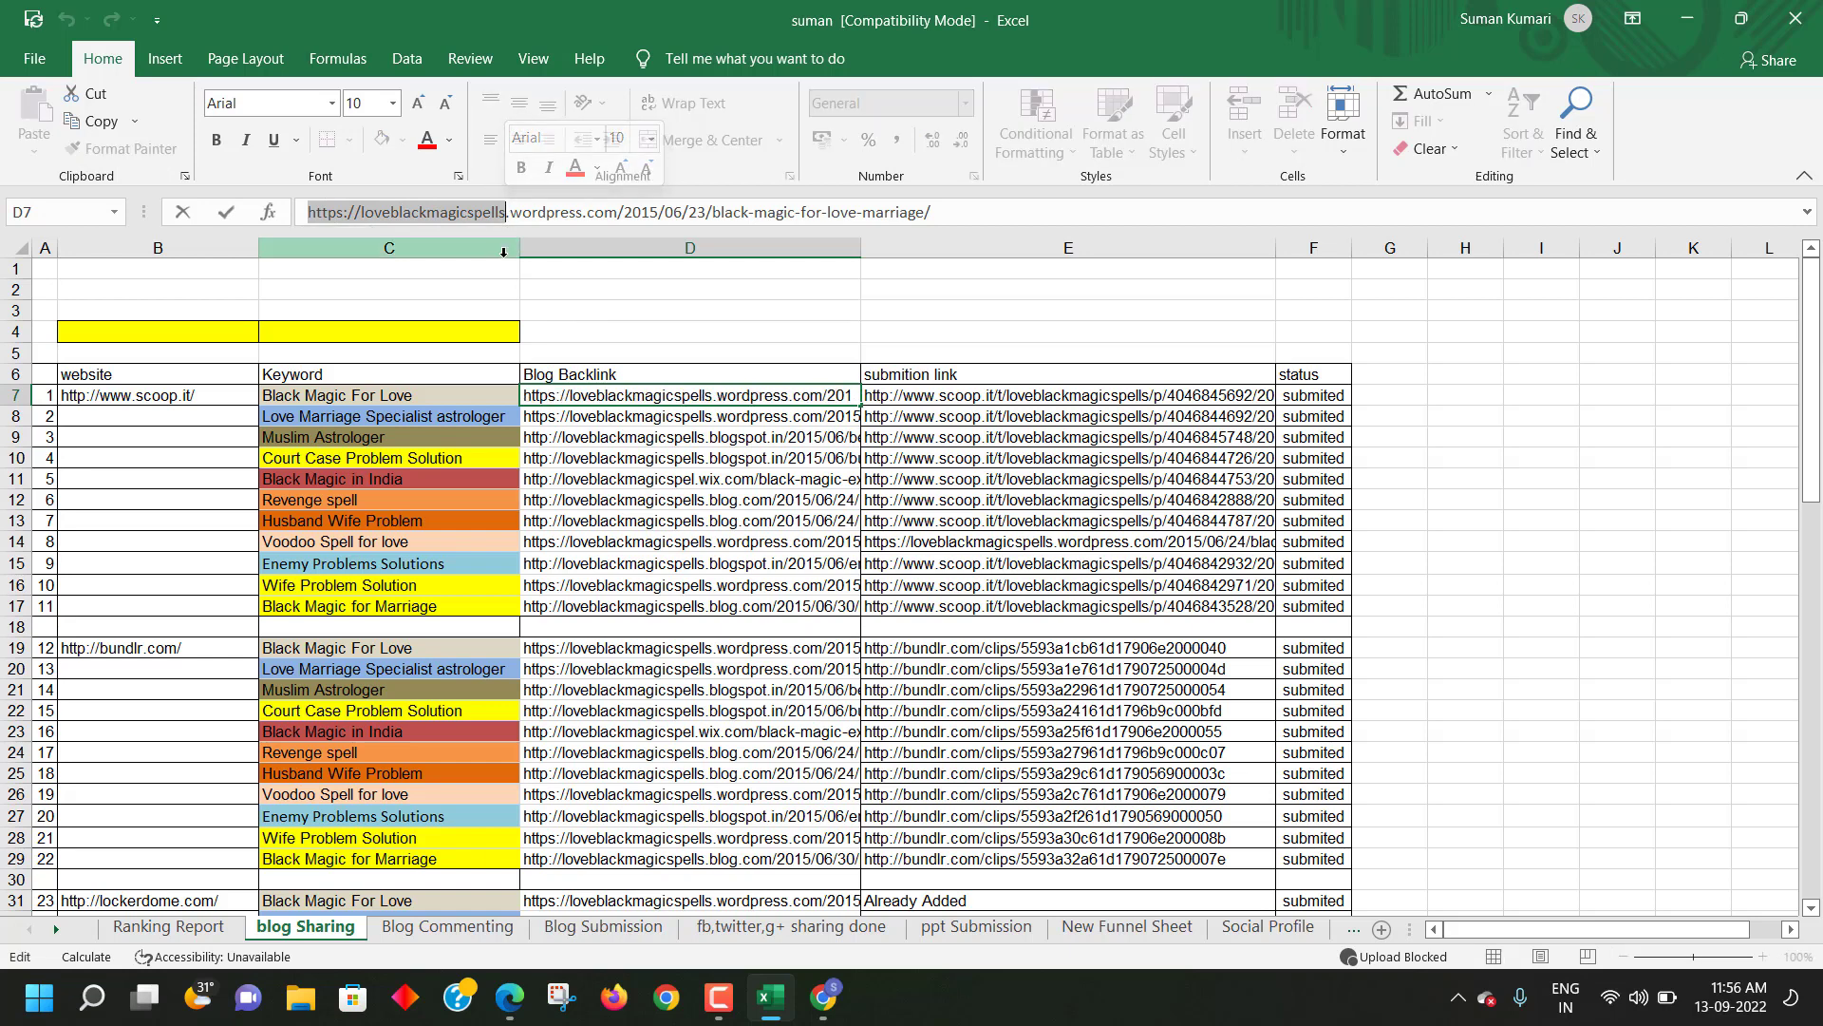
{"action": "key", "text": "ctrl+c"}
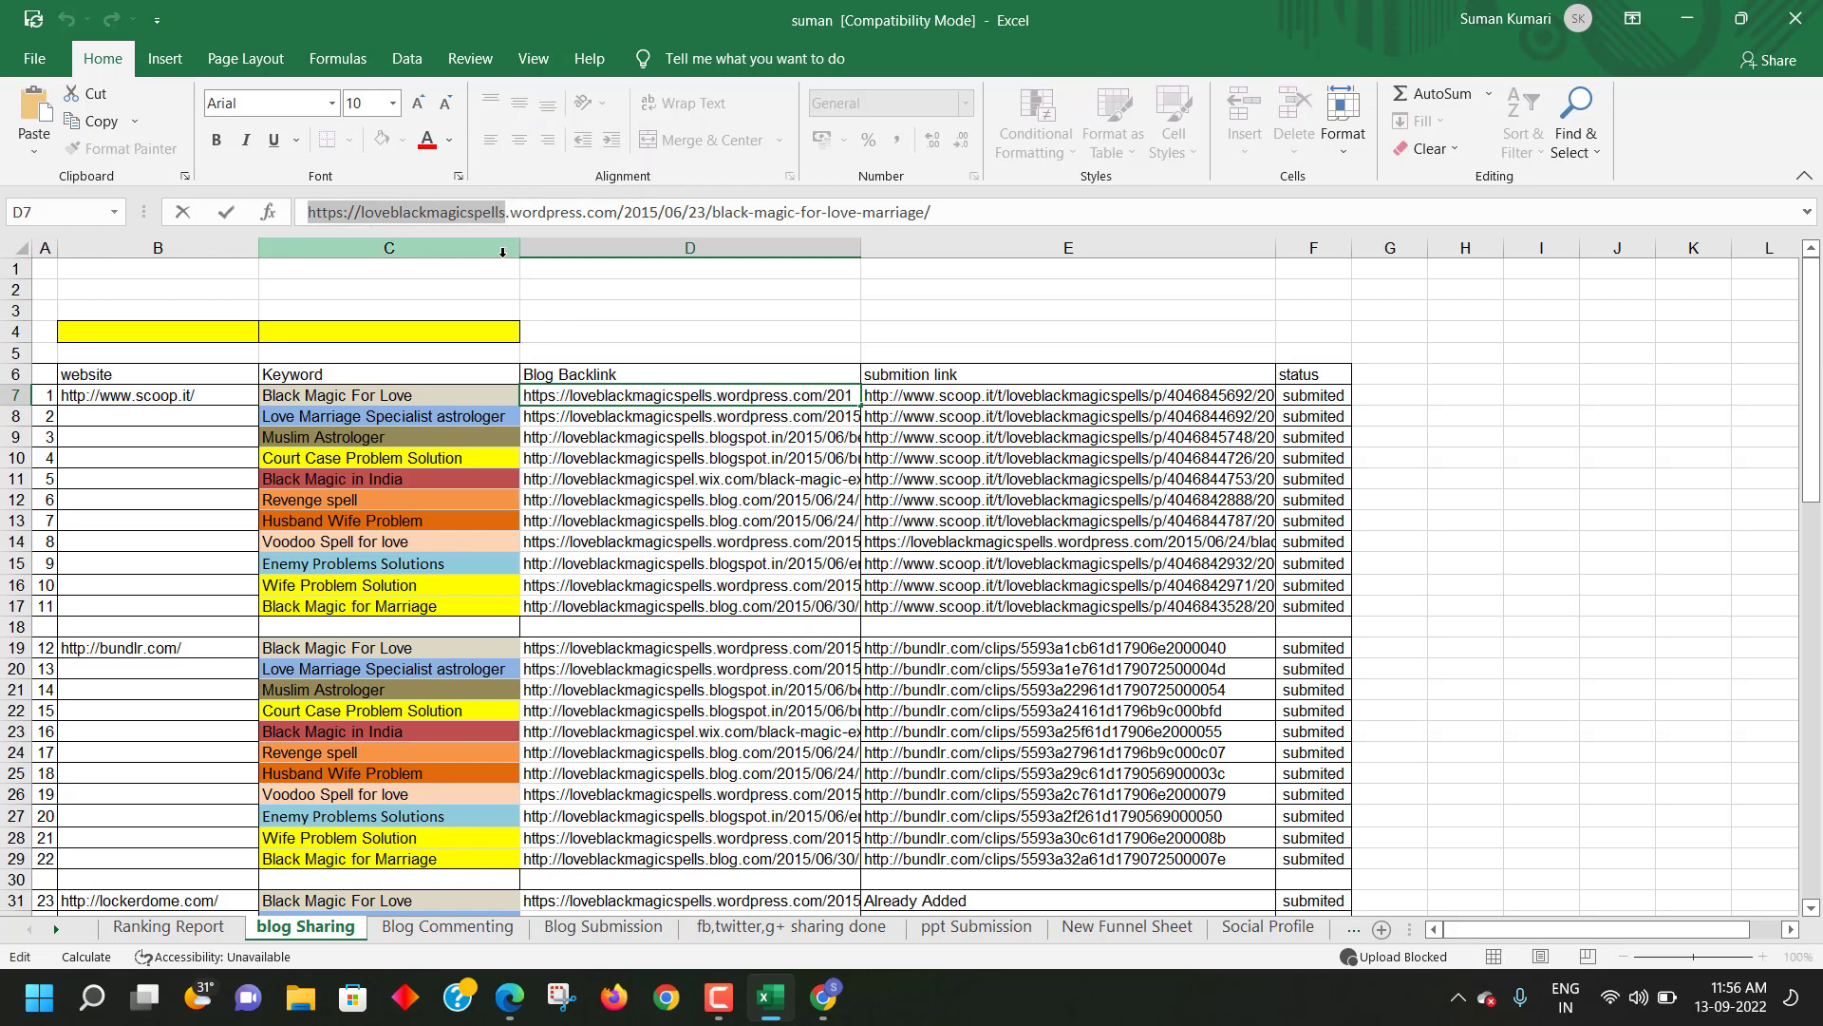
{"action": "key", "text": "alt+Tab"}
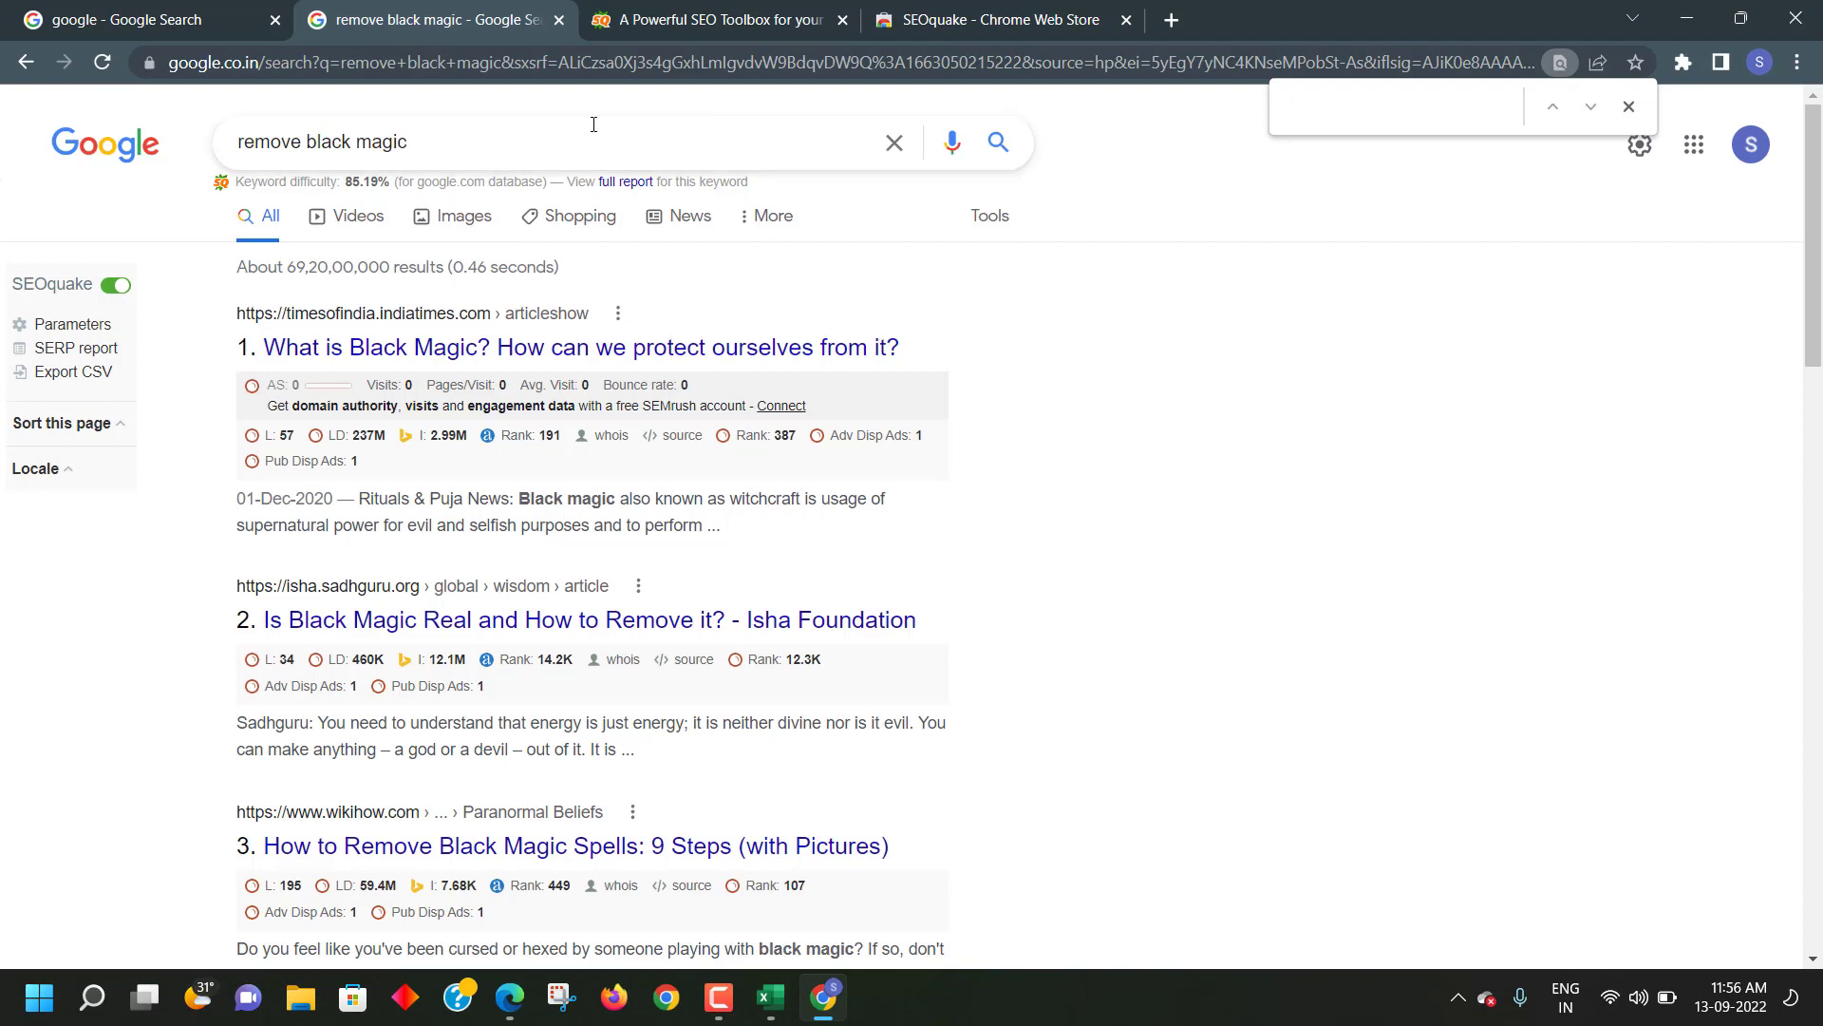
- Search the results page for the pasted loveblackmagicspells address, then clear it
{"action": "key", "text": "ctrl+v"}
{"action": "scroll", "coordinate": [1076, 389], "scroll_direction": "down", "scroll_amount": 1}
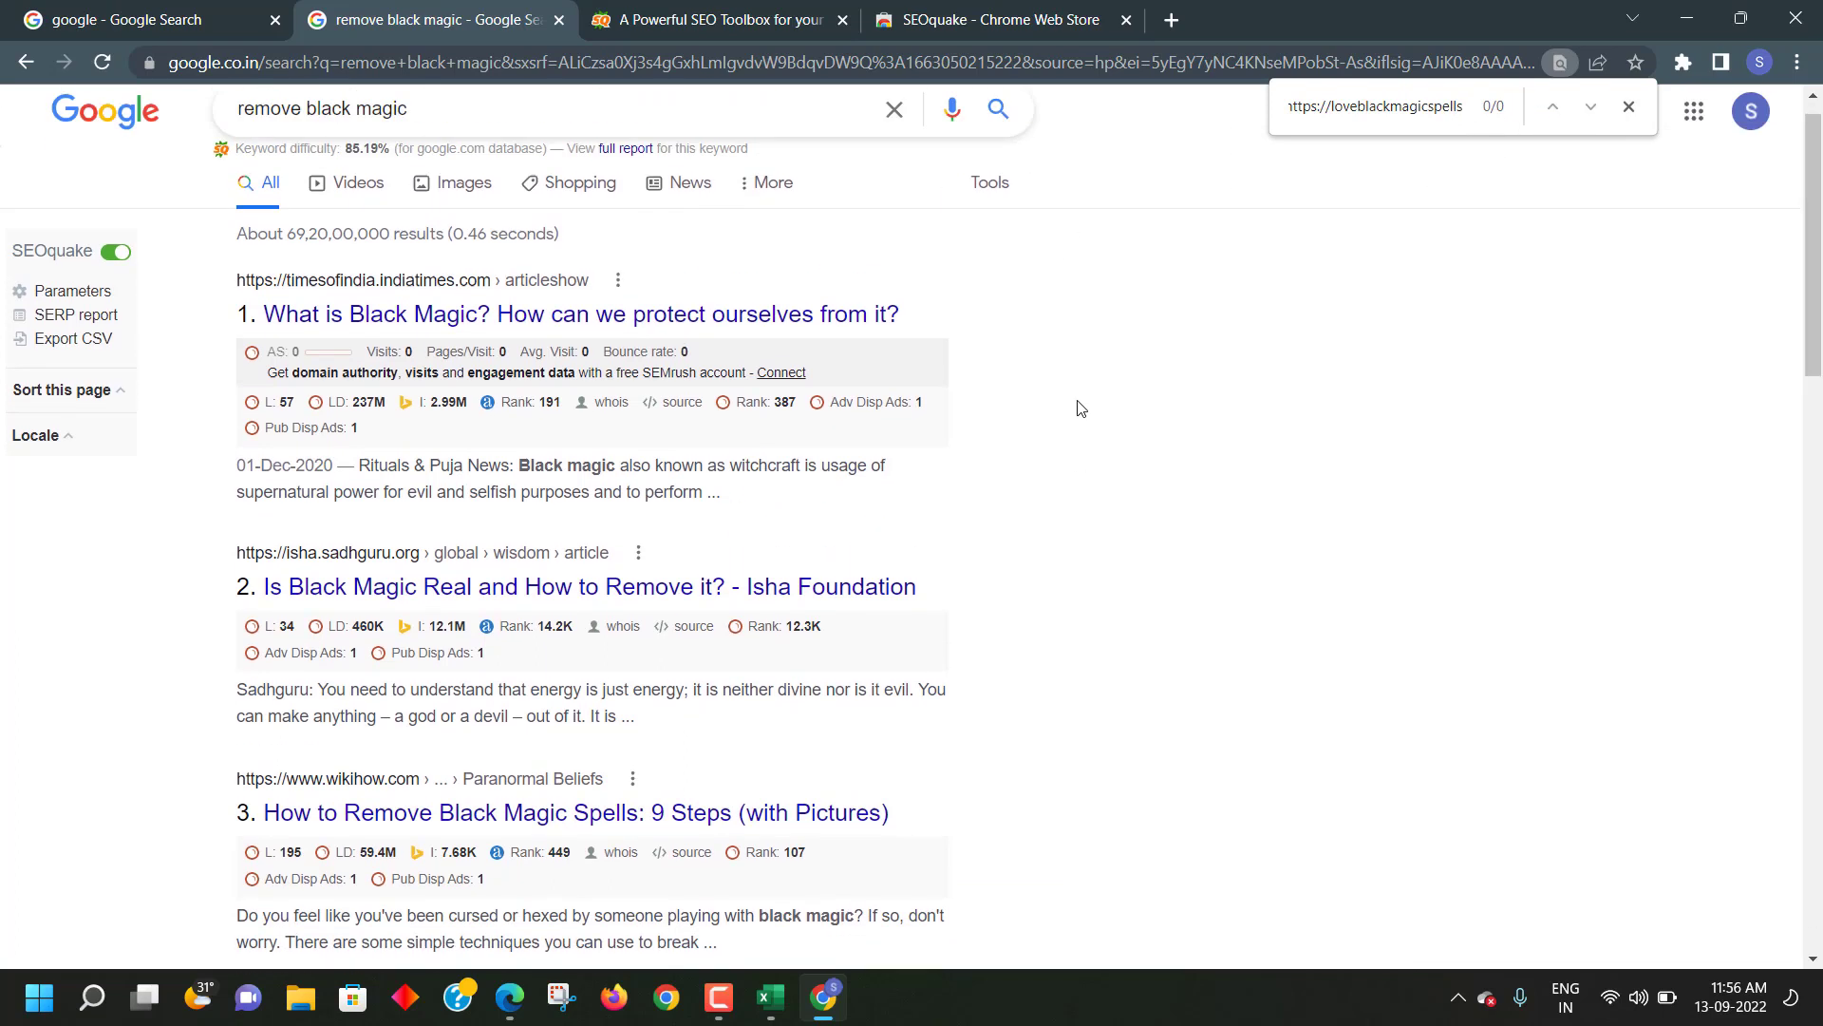
{"action": "scroll", "coordinate": [1076, 389], "scroll_direction": "up", "scroll_amount": 1}
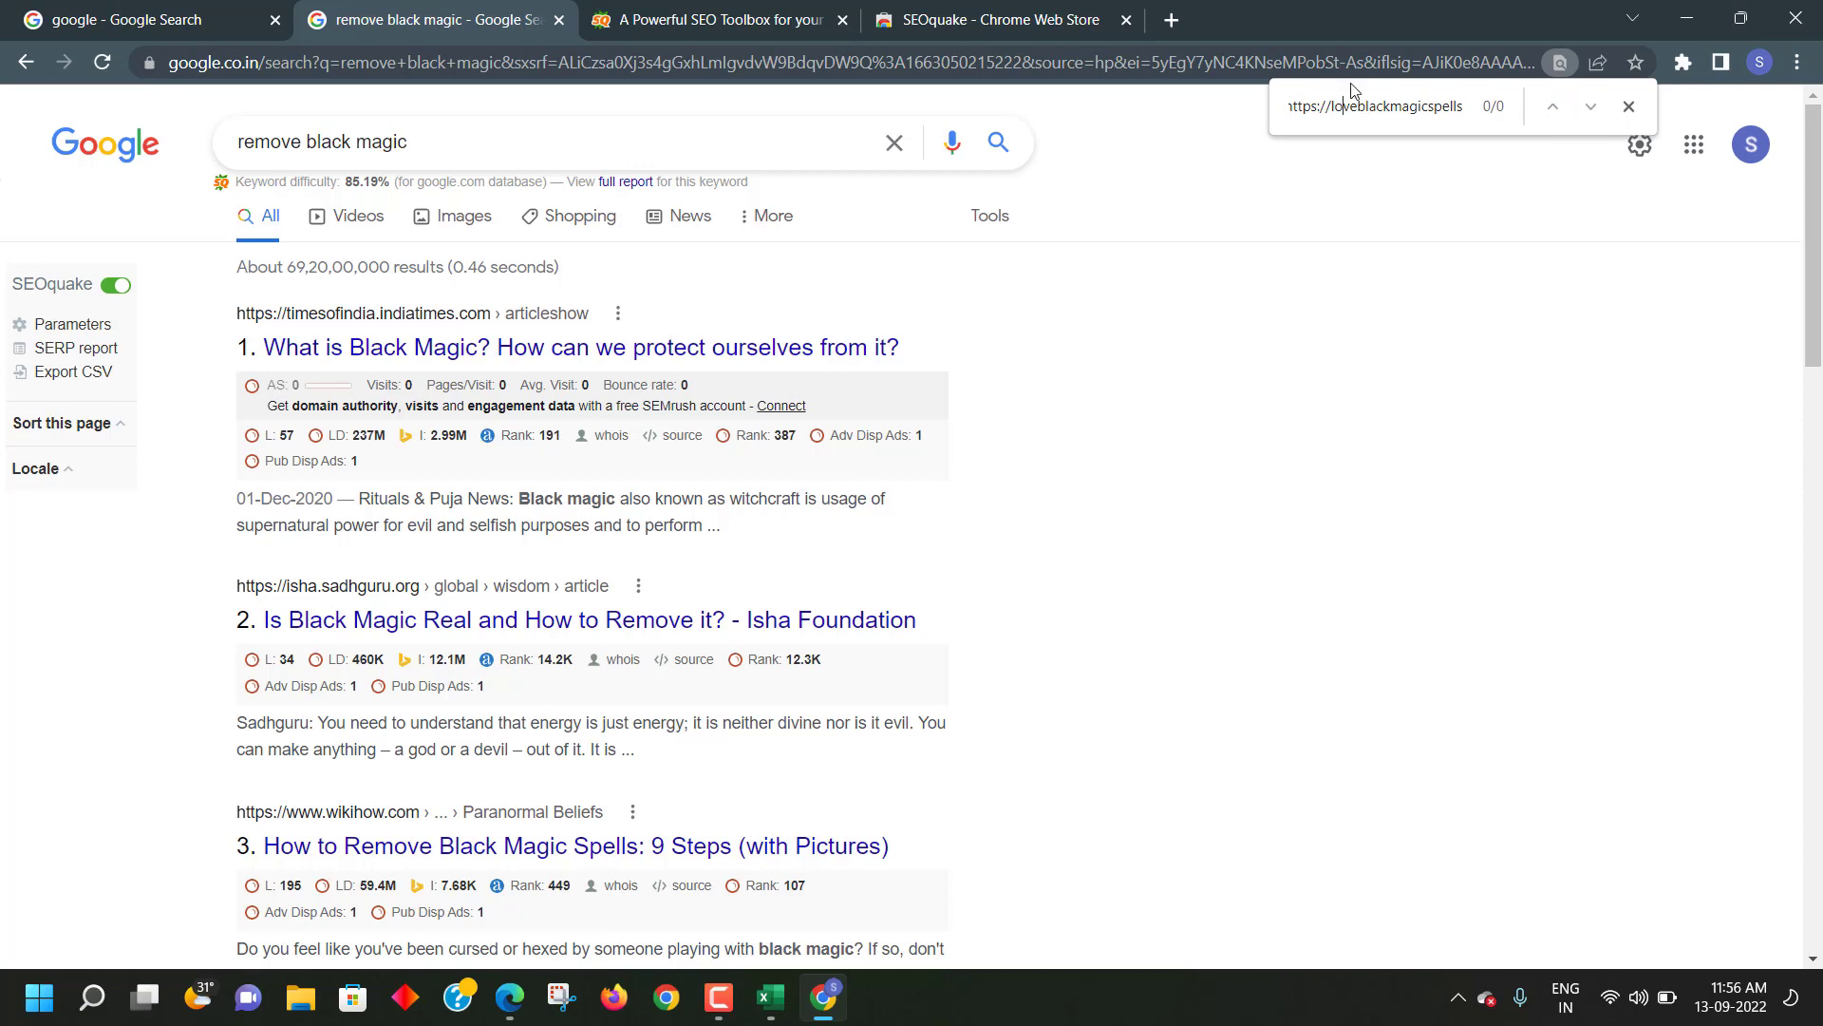
{"action": "left_click_drag", "start_coordinate": [1466, 105], "coordinate": [1149, 106]}
{"action": "key", "text": "ctrl+x"}
- Search the page for 'BLACK MAGIC SPECIALIST', then open results page 2
{"action": "type", "text": "BL"}
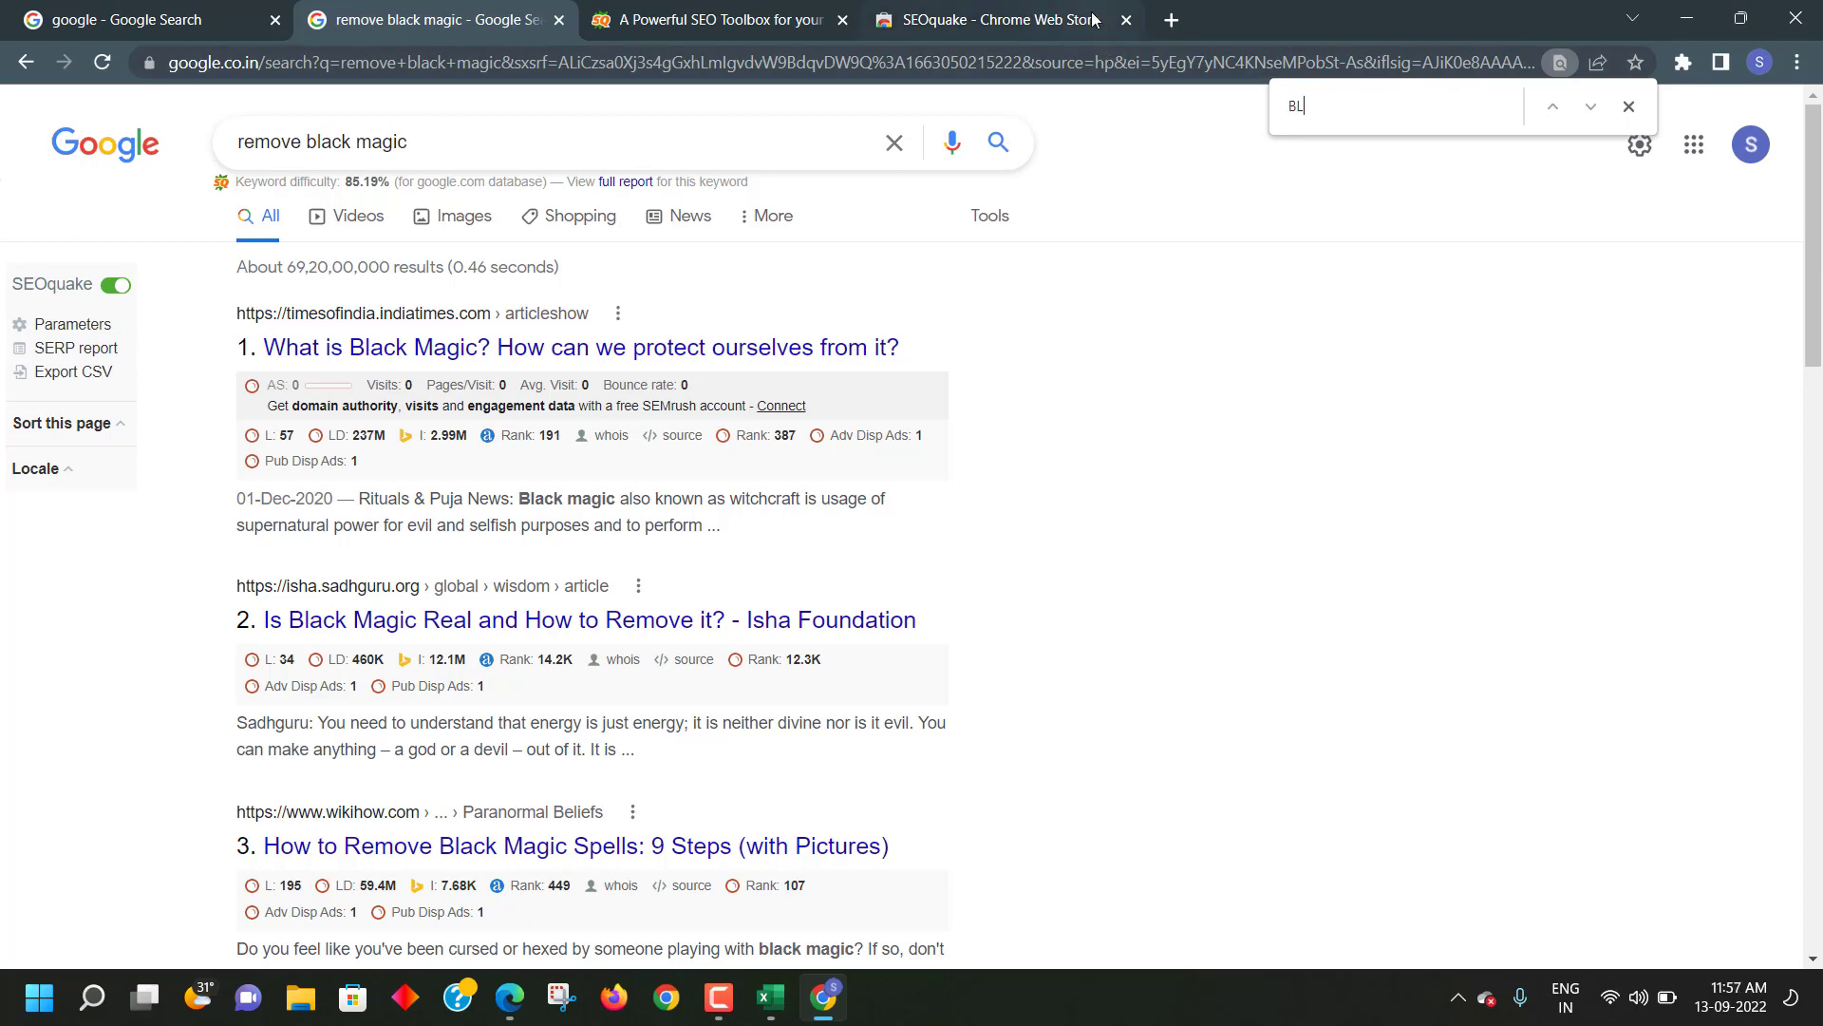
{"action": "type", "text": "ACK"}
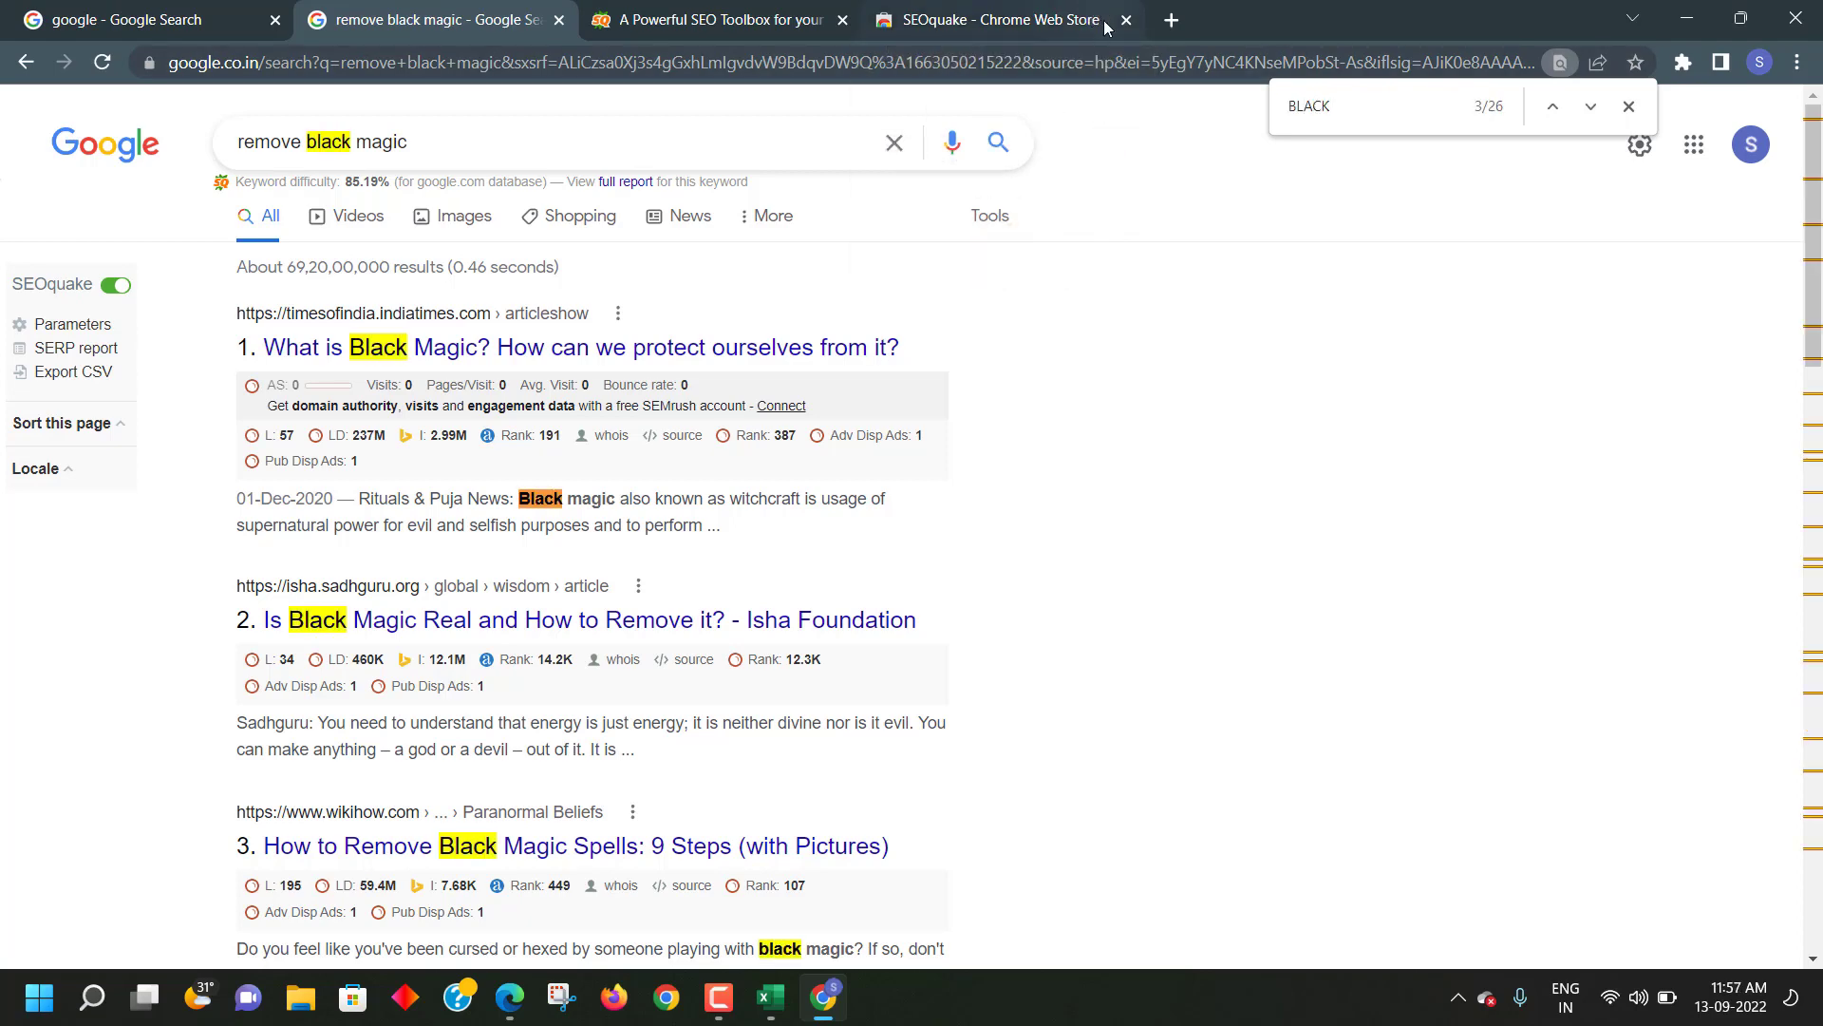
{"action": "scroll", "coordinate": [513, 513], "scroll_direction": "down", "scroll_amount": 5}
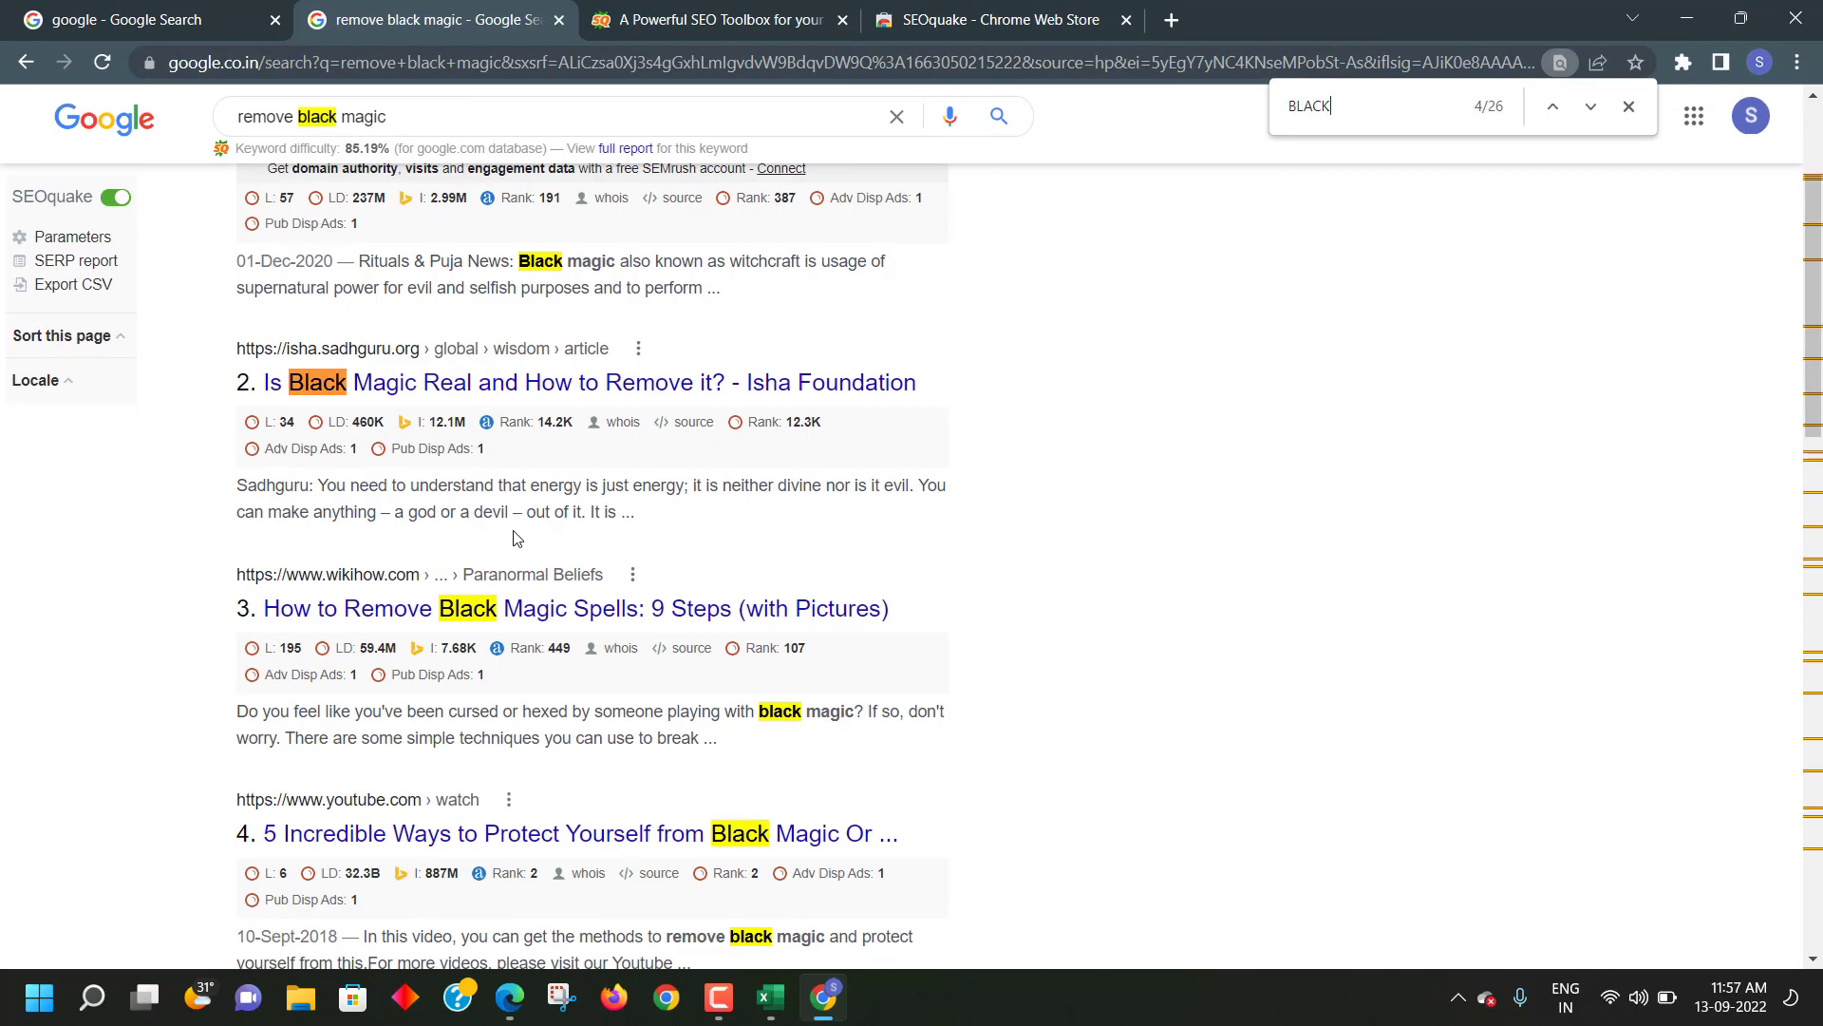
{"action": "scroll", "coordinate": [520, 530], "scroll_direction": "down", "scroll_amount": 9}
{"action": "scroll", "coordinate": [968, 298], "scroll_direction": "up", "scroll_amount": 14}
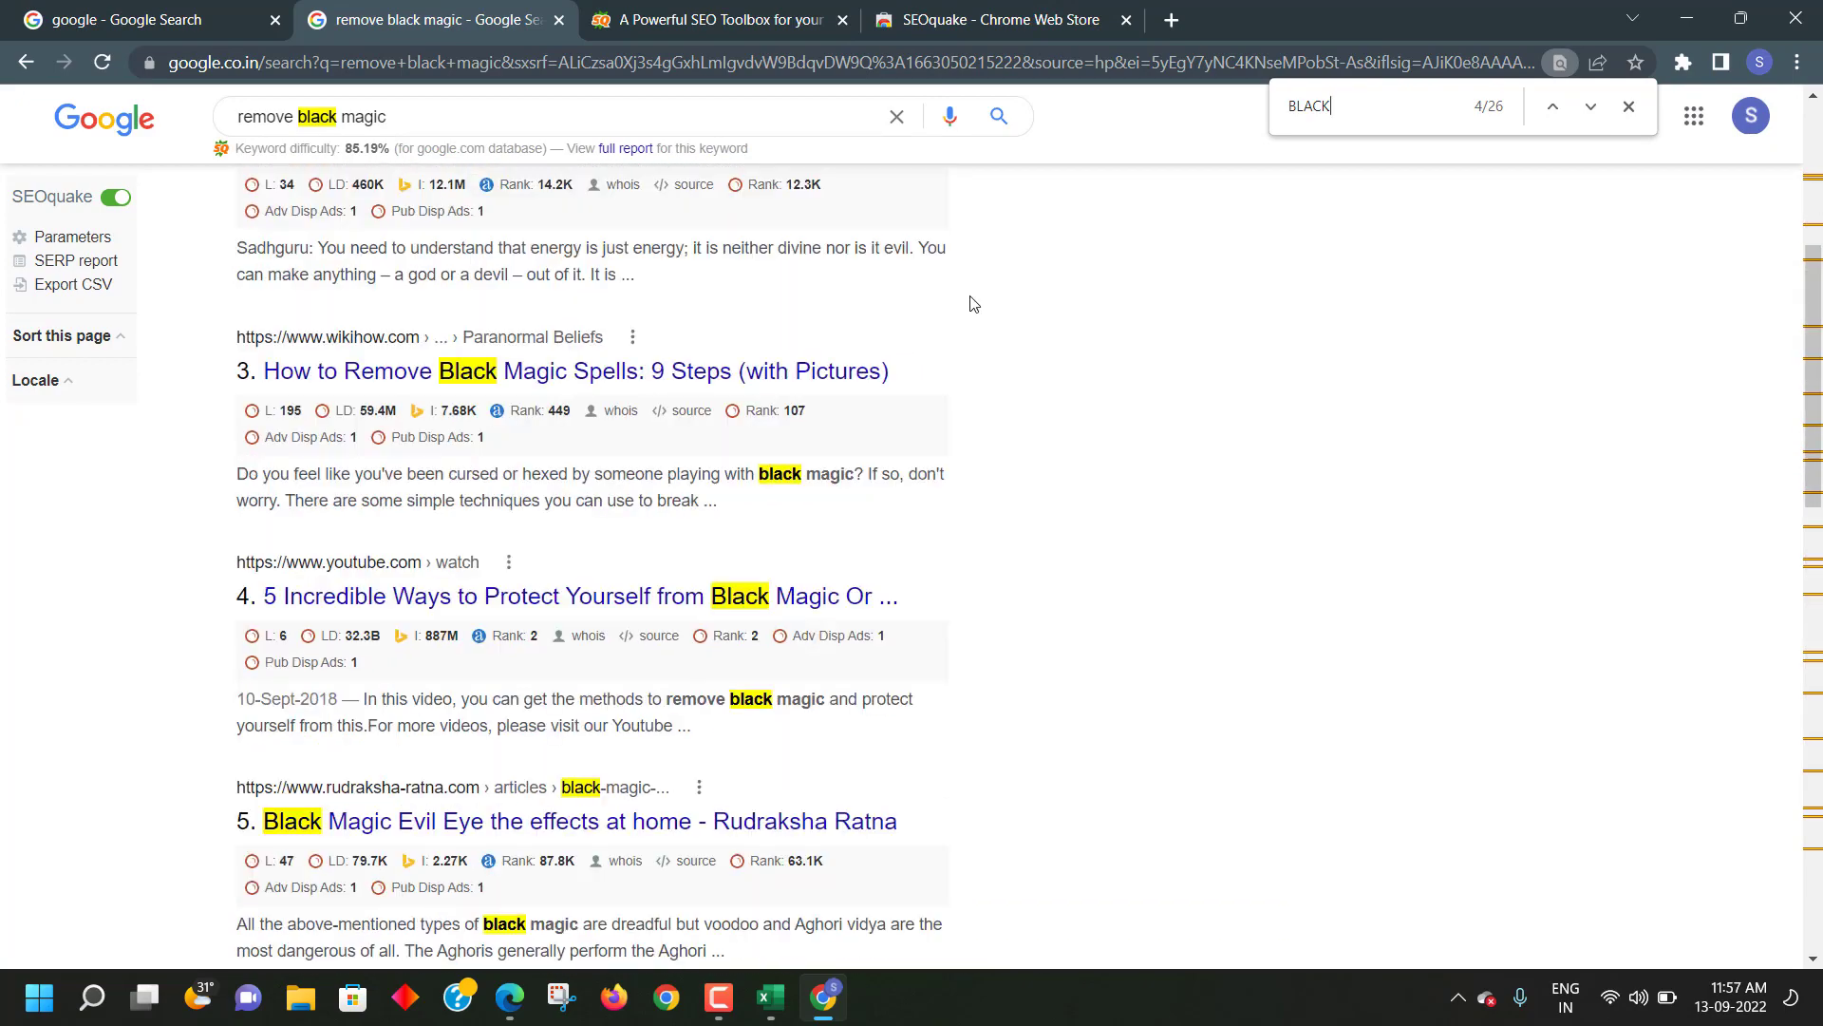
{"action": "type", "text": "M"}
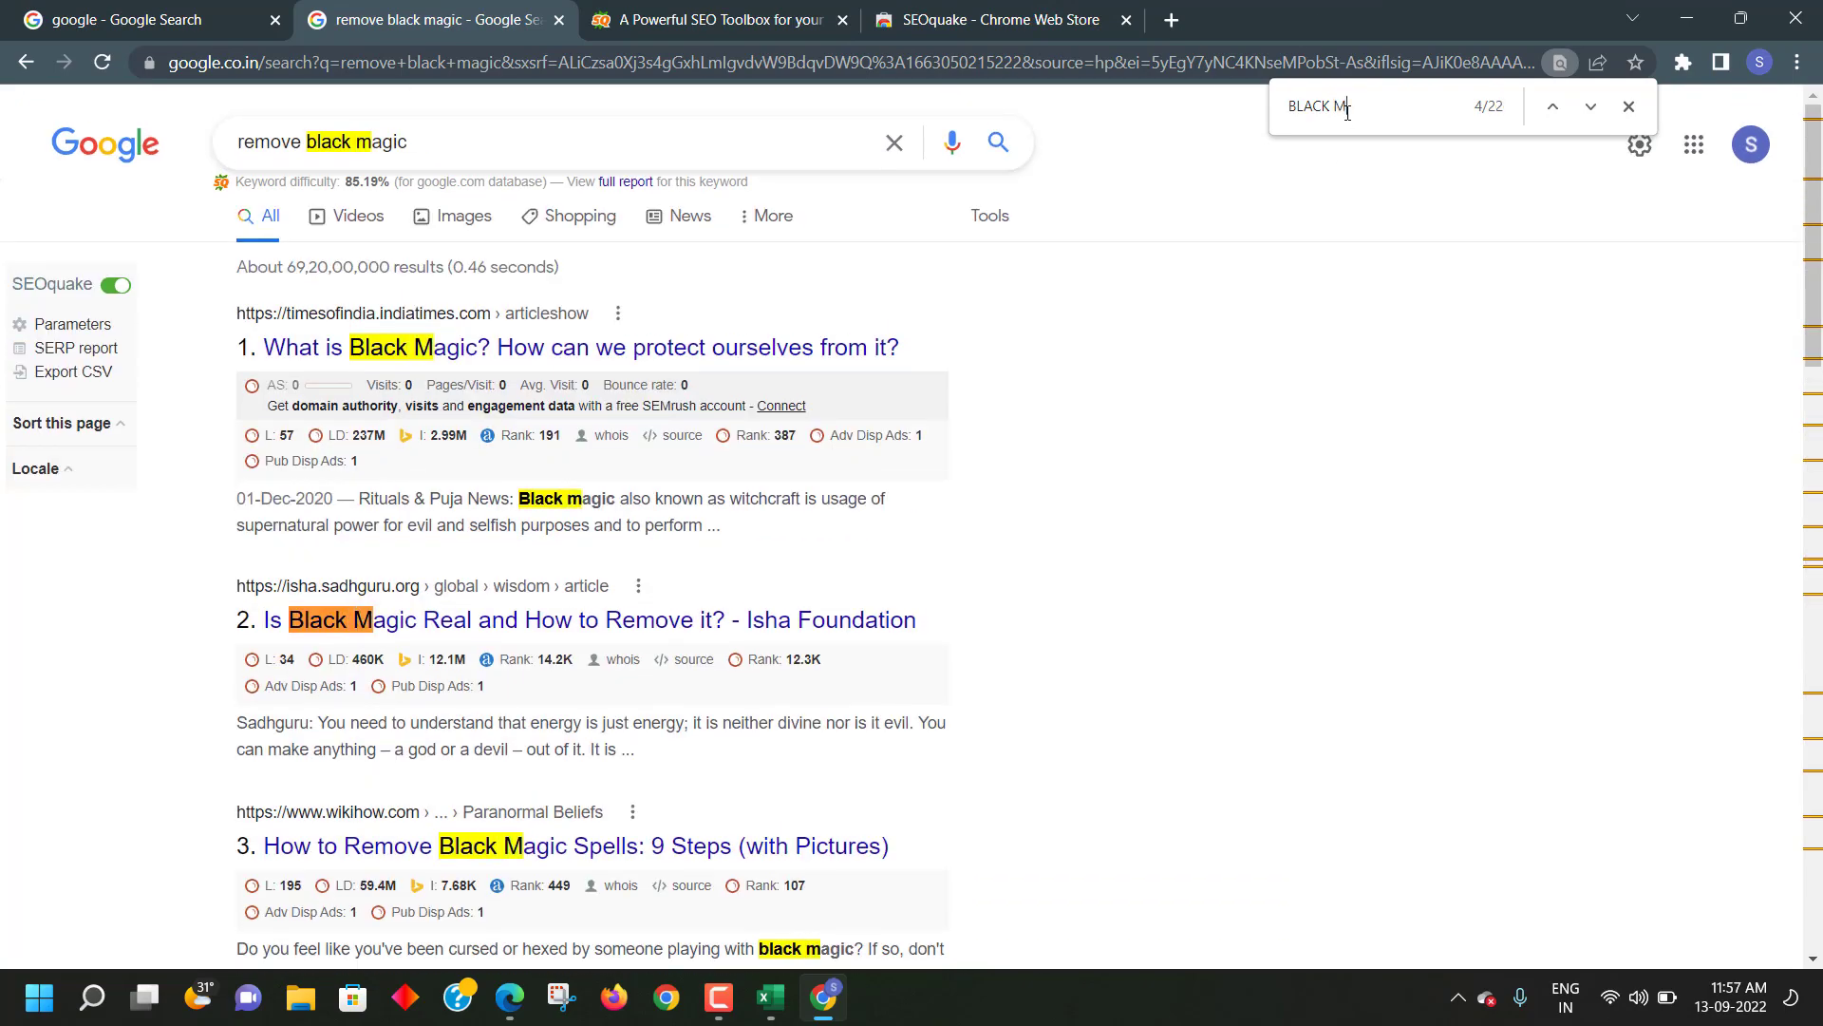
{"action": "type", "text": "AGIC "}
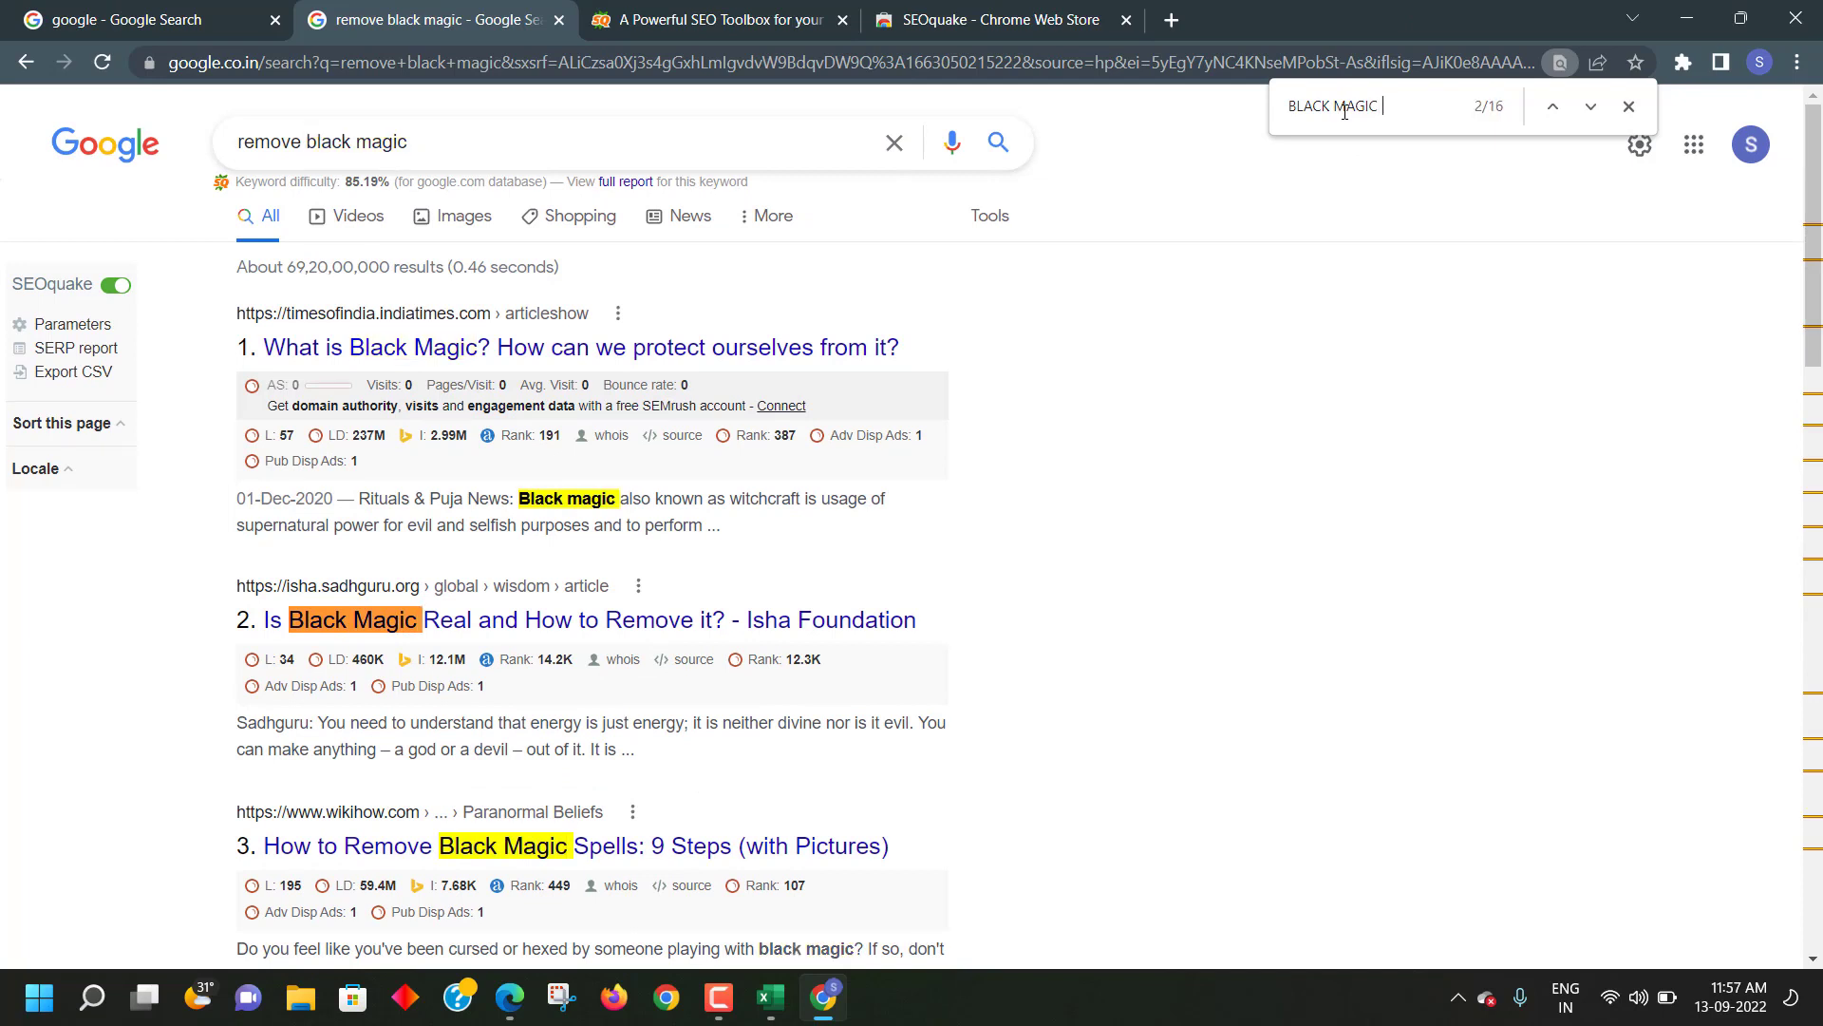
{"action": "type", "text": "SPEC"}
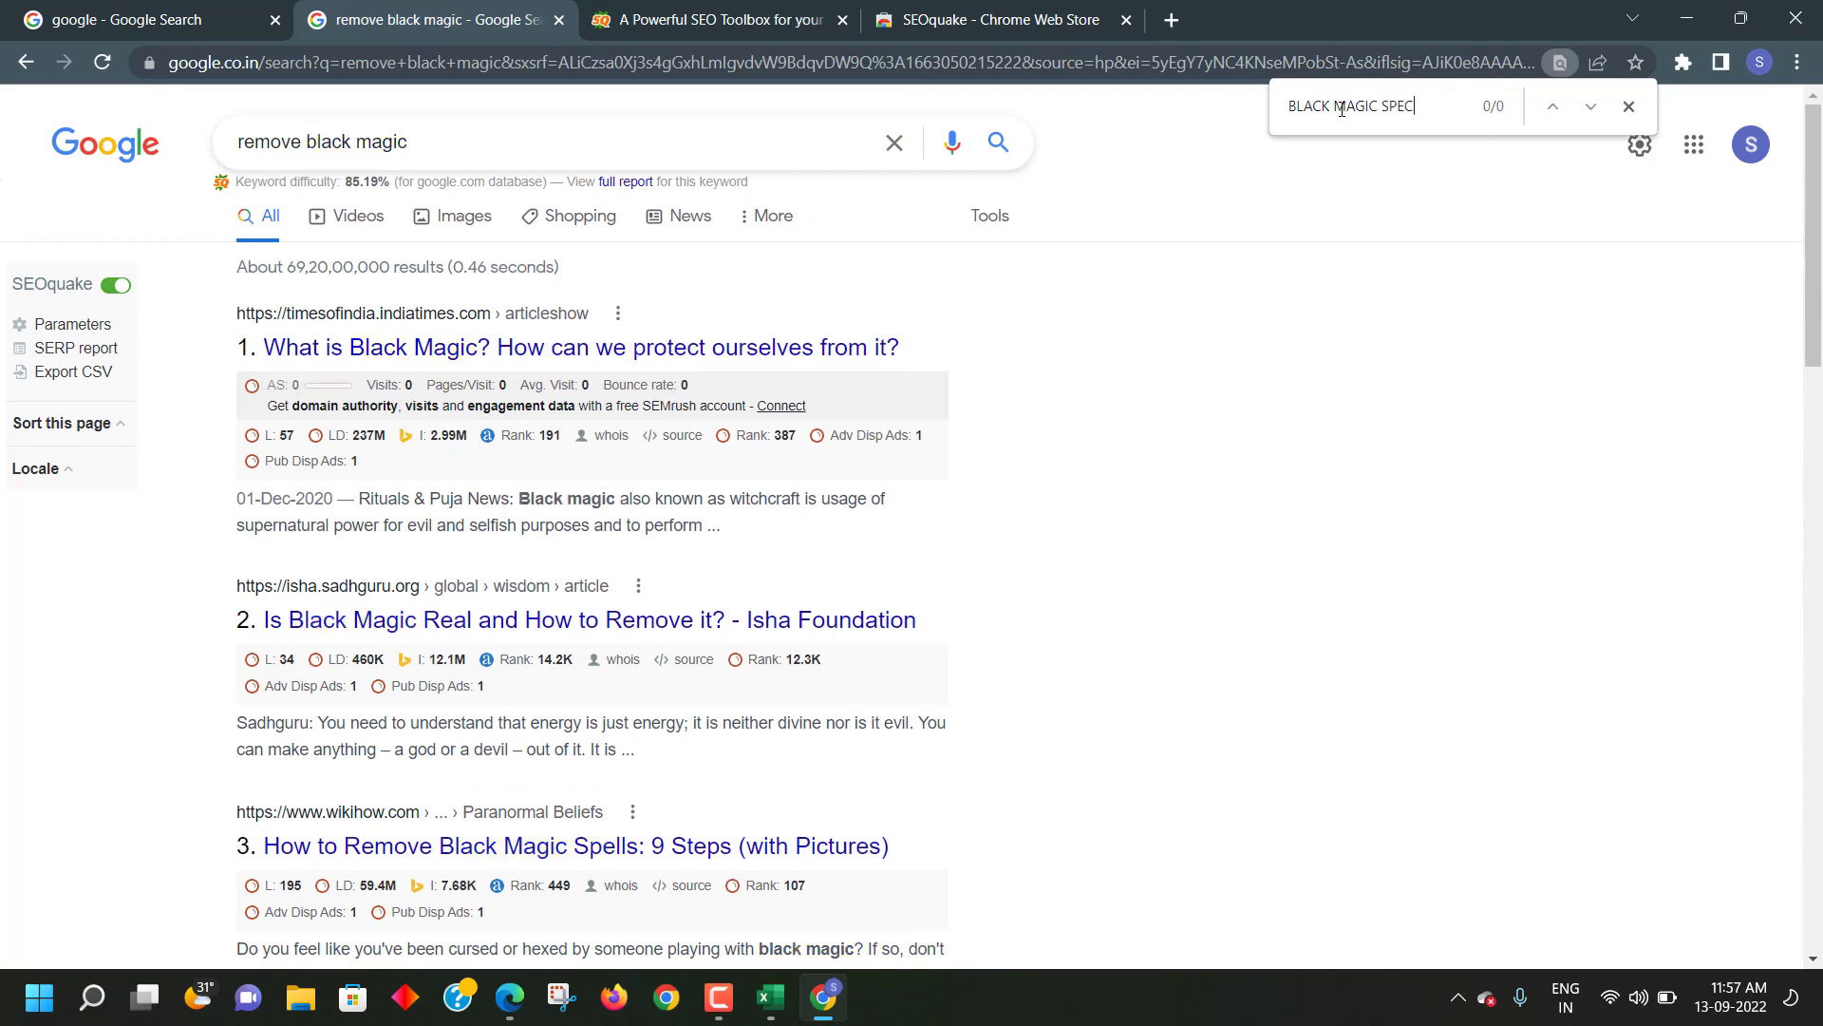
{"action": "type", "text": "IALIST"}
{"action": "scroll", "coordinate": [1250, 379], "scroll_direction": "down", "scroll_amount": 20}
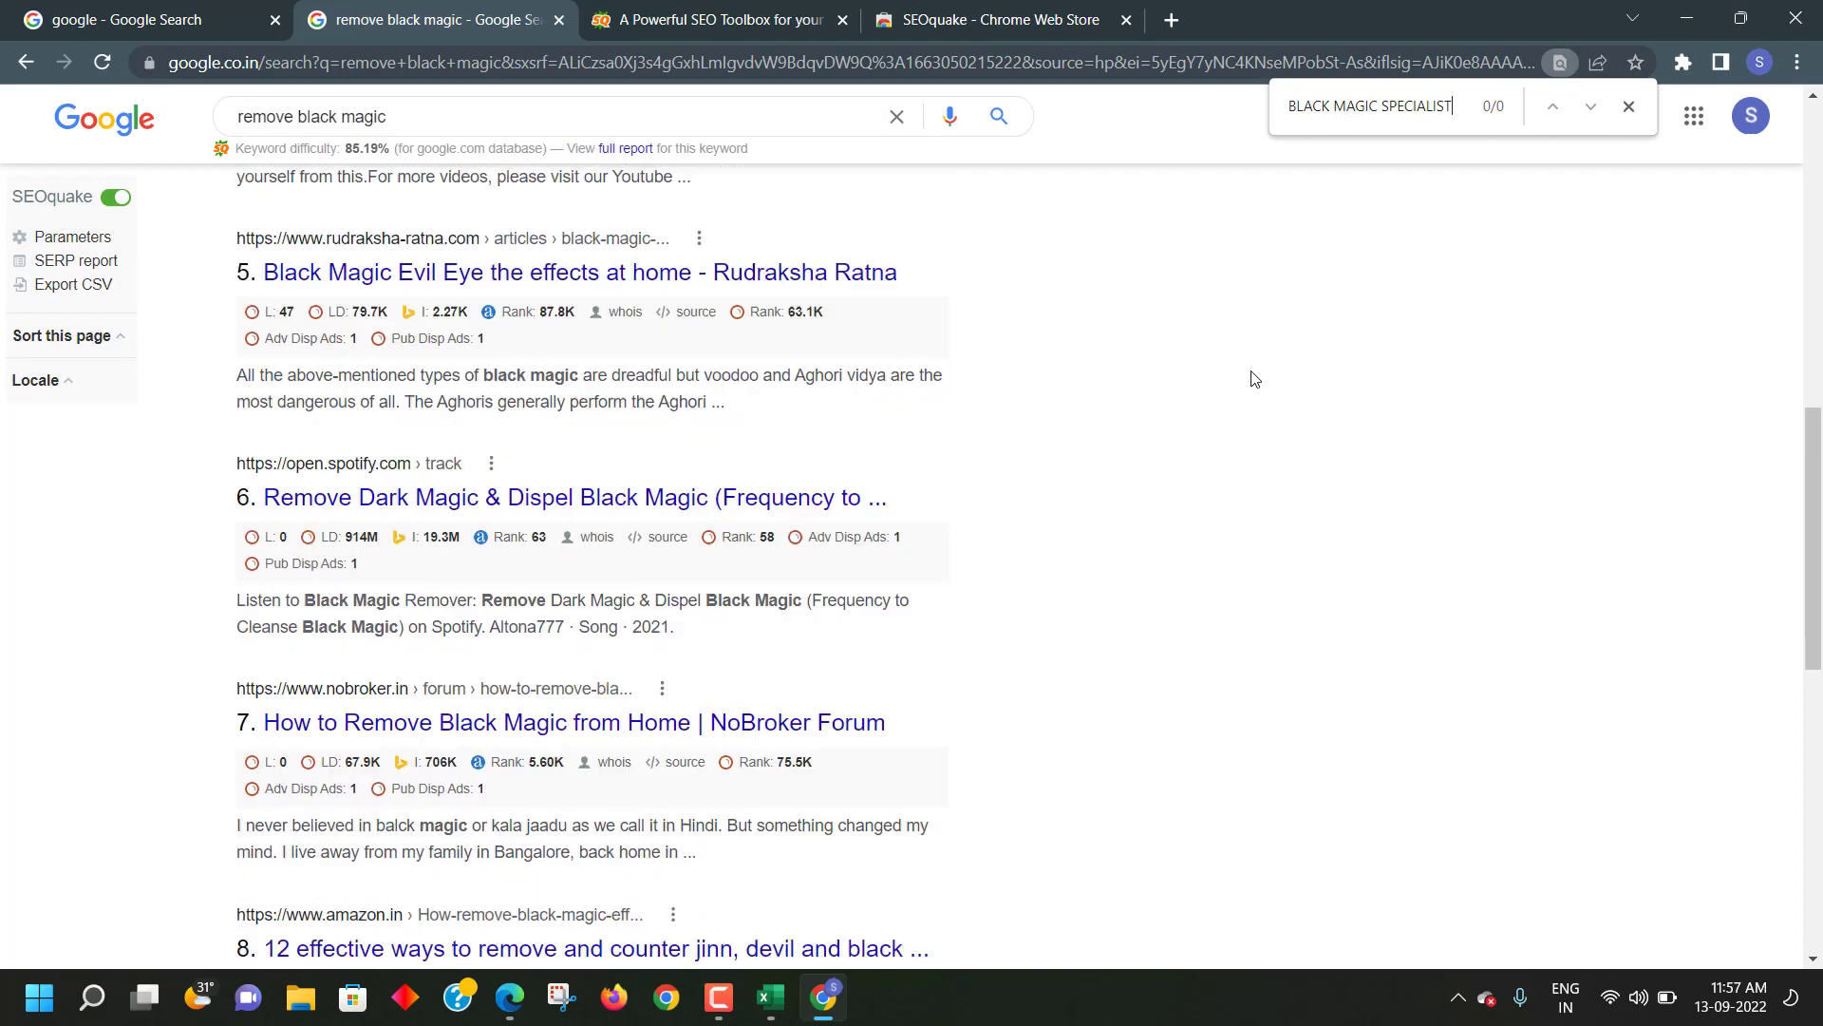
{"action": "left_click", "coordinate": [508, 786]}
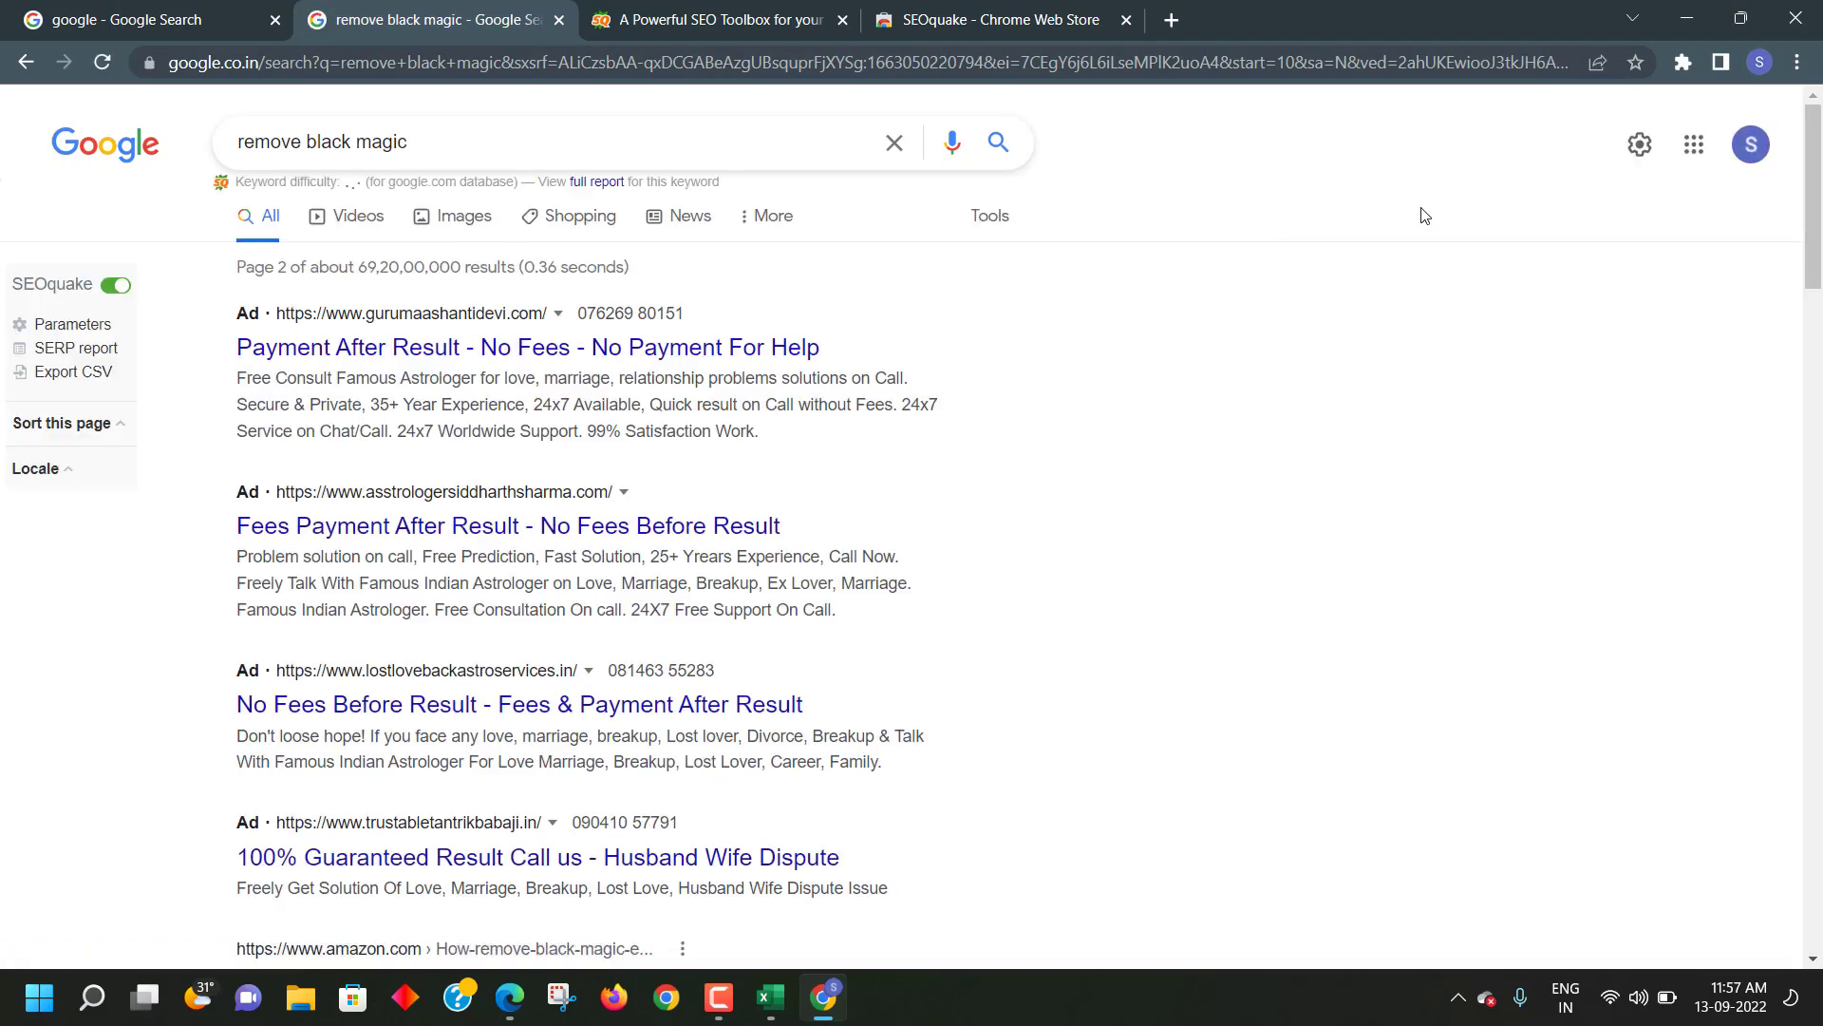
- Close the SEOquake Chrome Web Store tab and return to the 'remove black magic' results
{"action": "key", "text": "ctrl+f"}
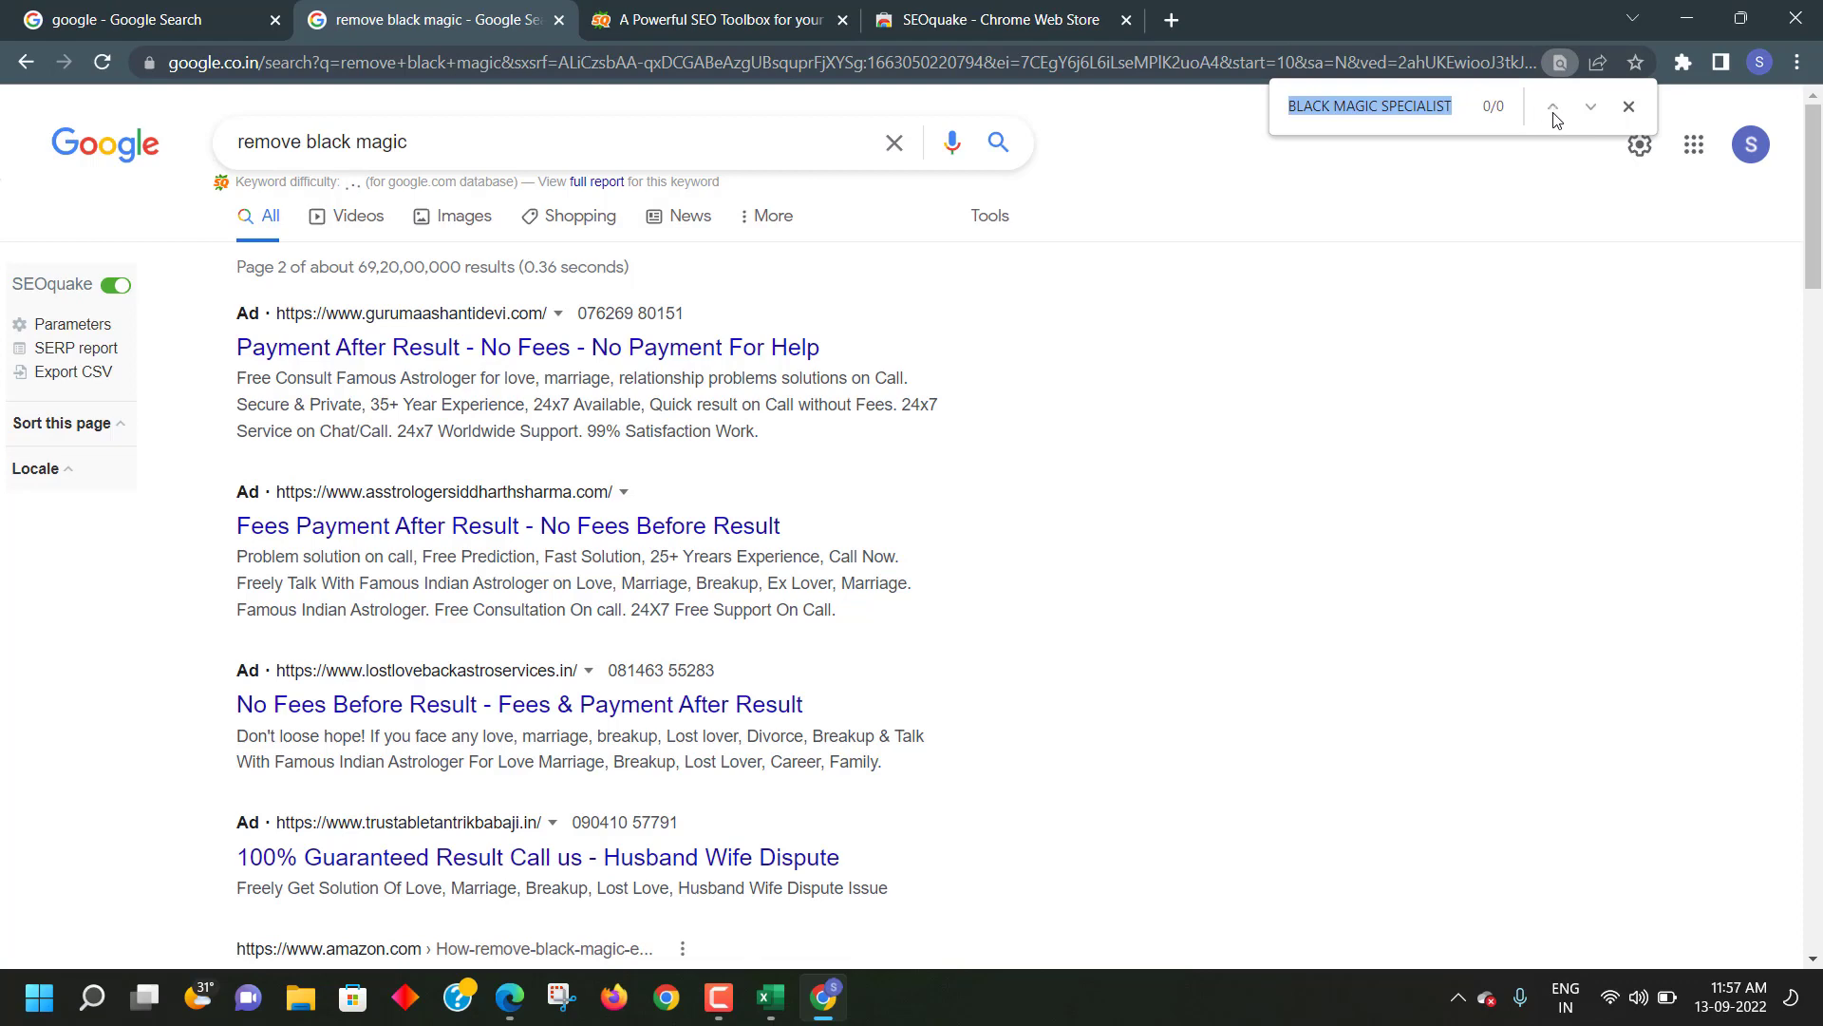
{"action": "left_click", "coordinate": [1126, 19]}
{"action": "left_click", "coordinate": [628, 22]}
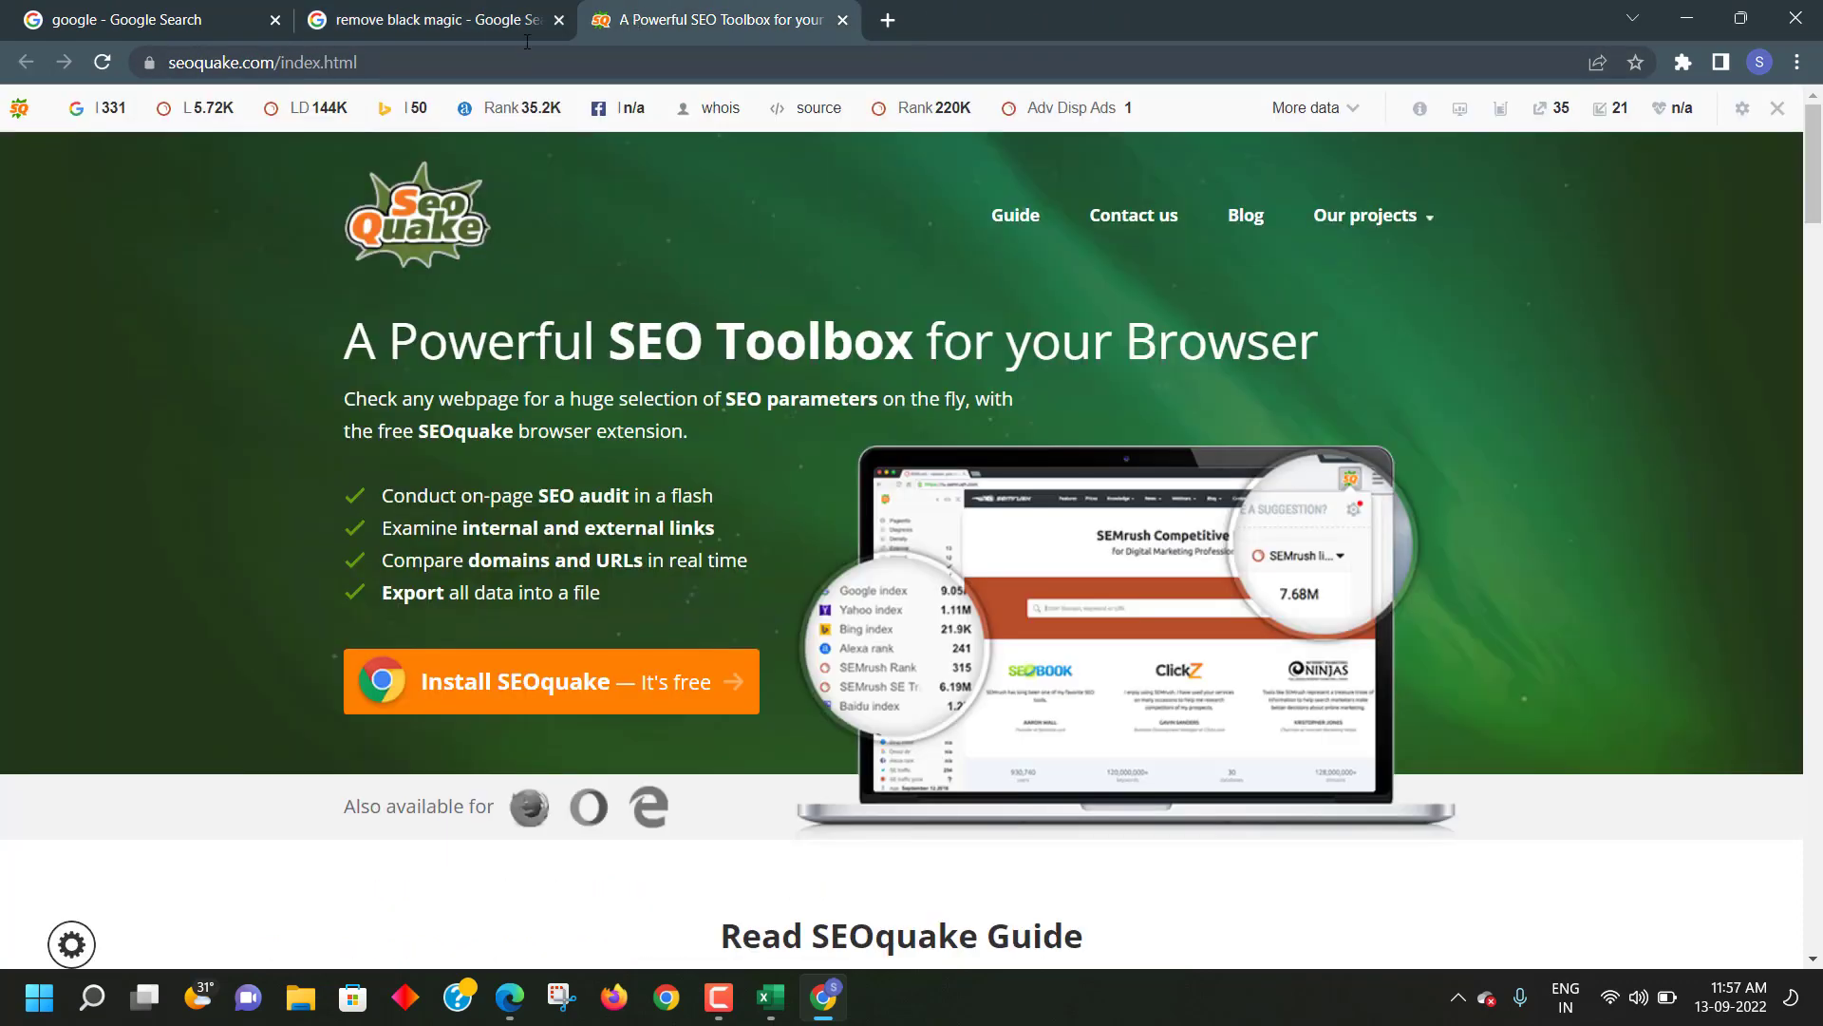
{"action": "left_click", "coordinate": [475, 26]}
{"action": "scroll", "coordinate": [448, 266], "scroll_direction": "down", "scroll_amount": 4}
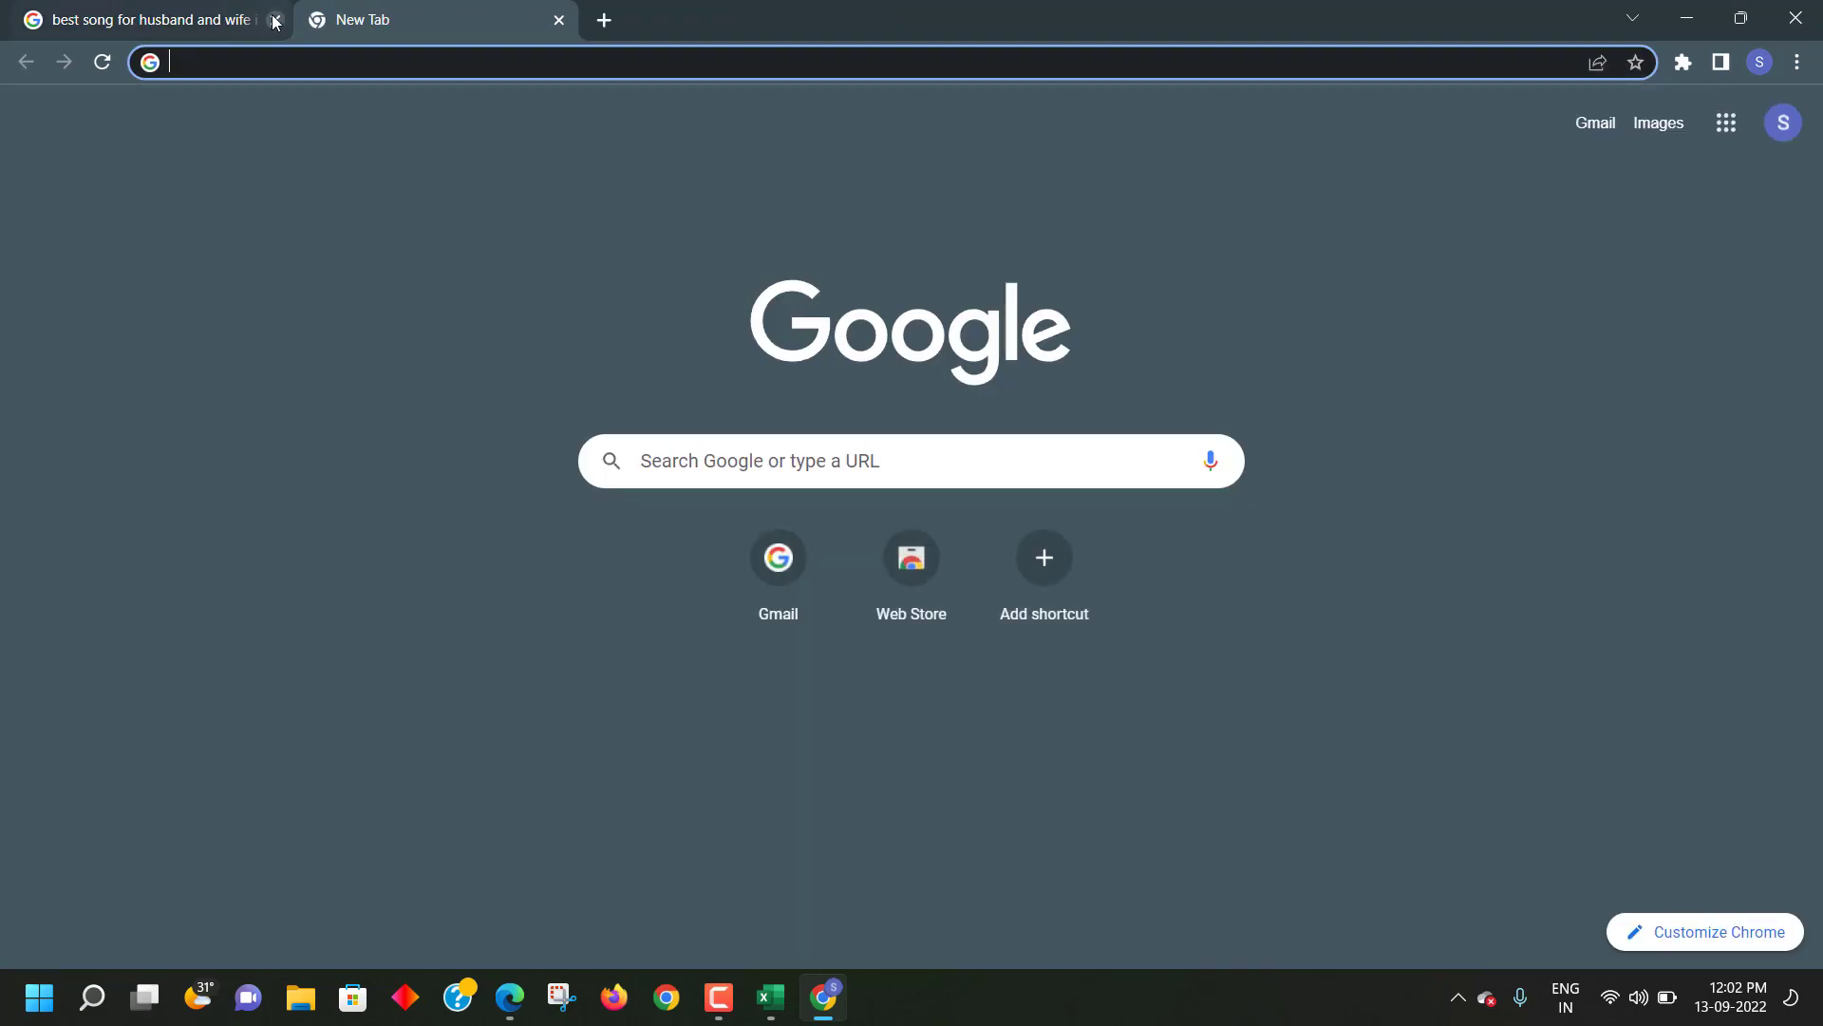
- Close the old song search tab and bring the Excel Ranking Report forward
{"action": "left_click", "coordinate": [275, 19]}
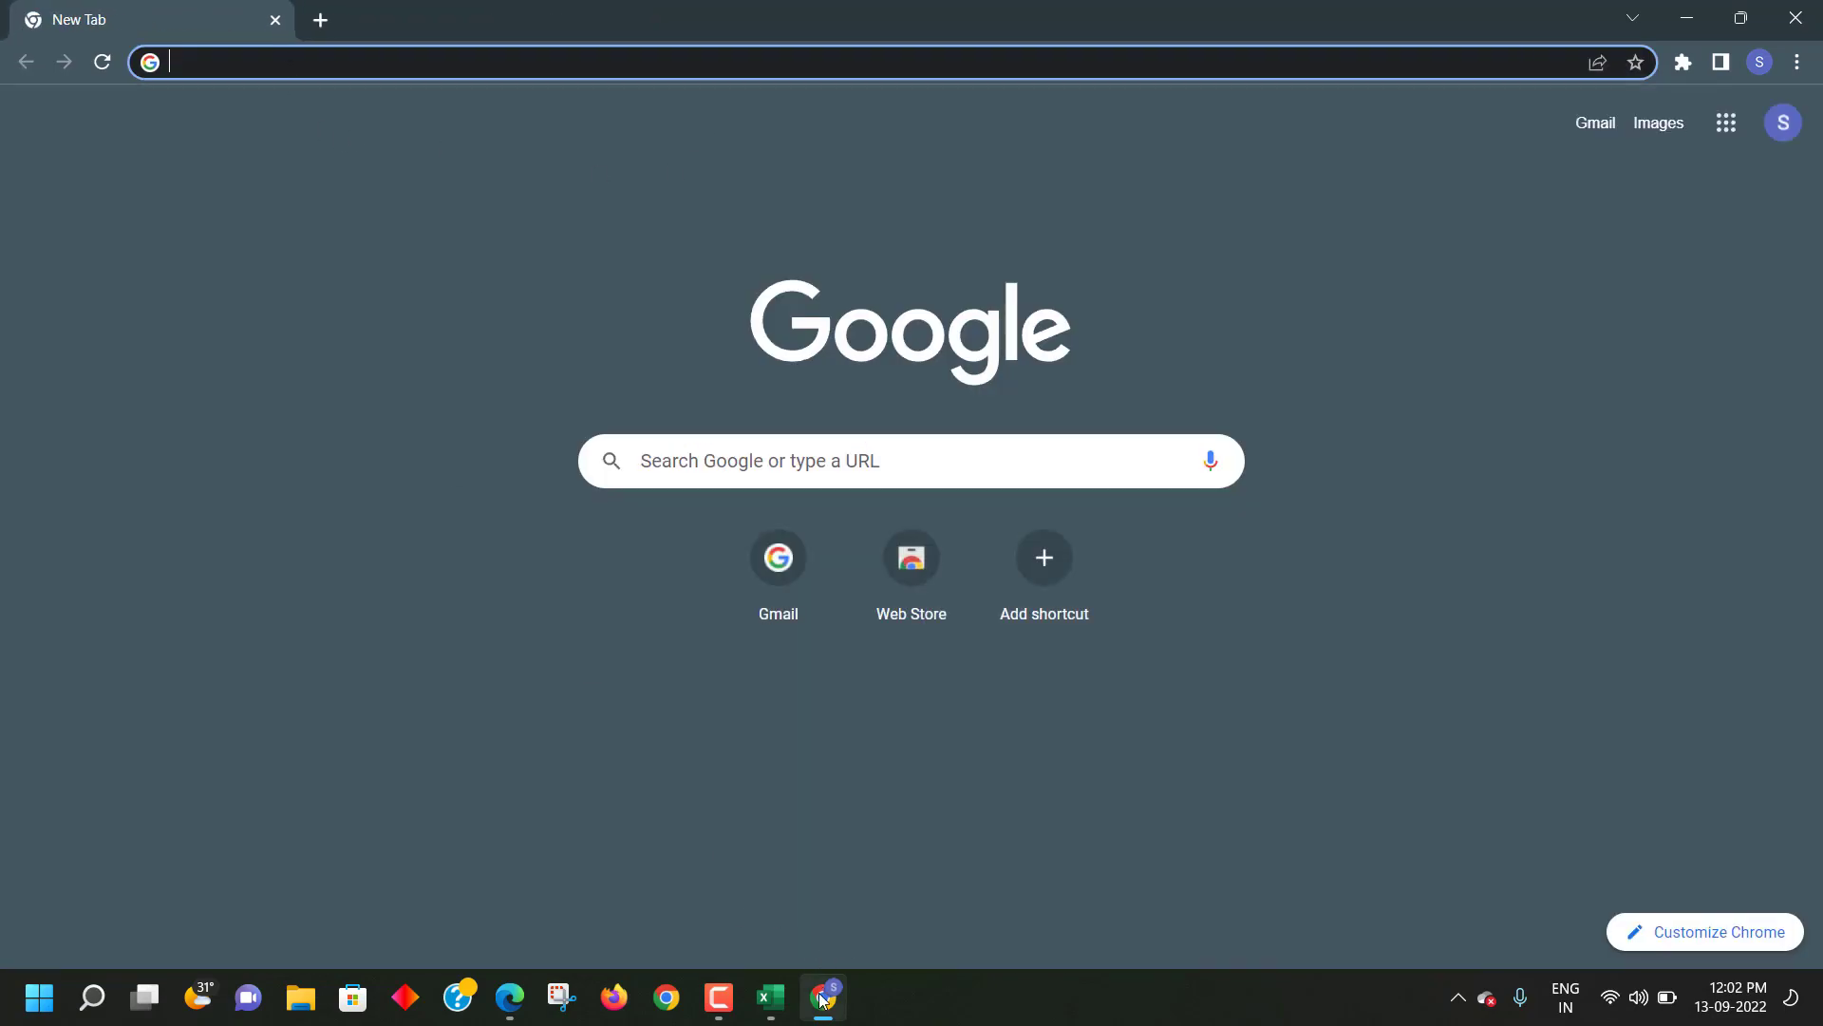
{"action": "mouse_move", "coordinate": [777, 997]}
{"action": "left_click", "coordinate": [749, 919]}
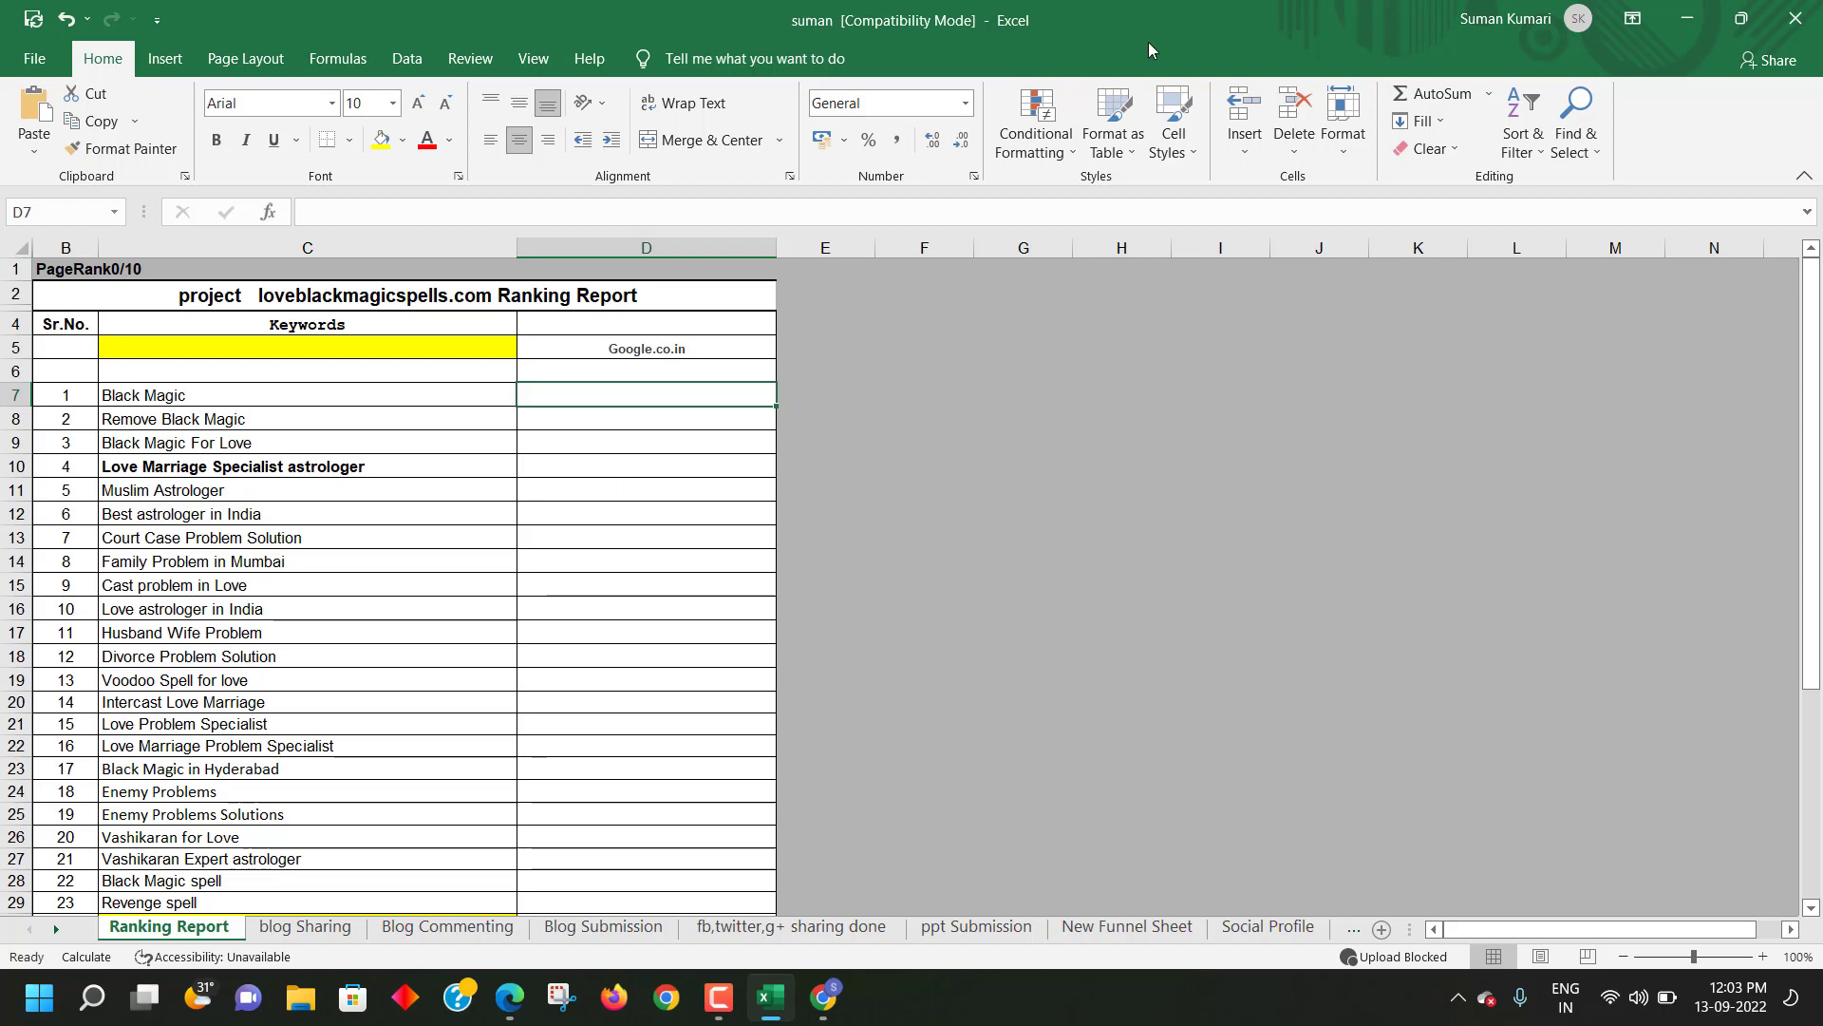
- Scroll through the Ranking Report keyword list
{"action": "scroll", "coordinate": [760, 494], "scroll_direction": "down", "scroll_amount": 6}
{"action": "scroll", "coordinate": [750, 484], "scroll_direction": "up", "scroll_amount": 2}
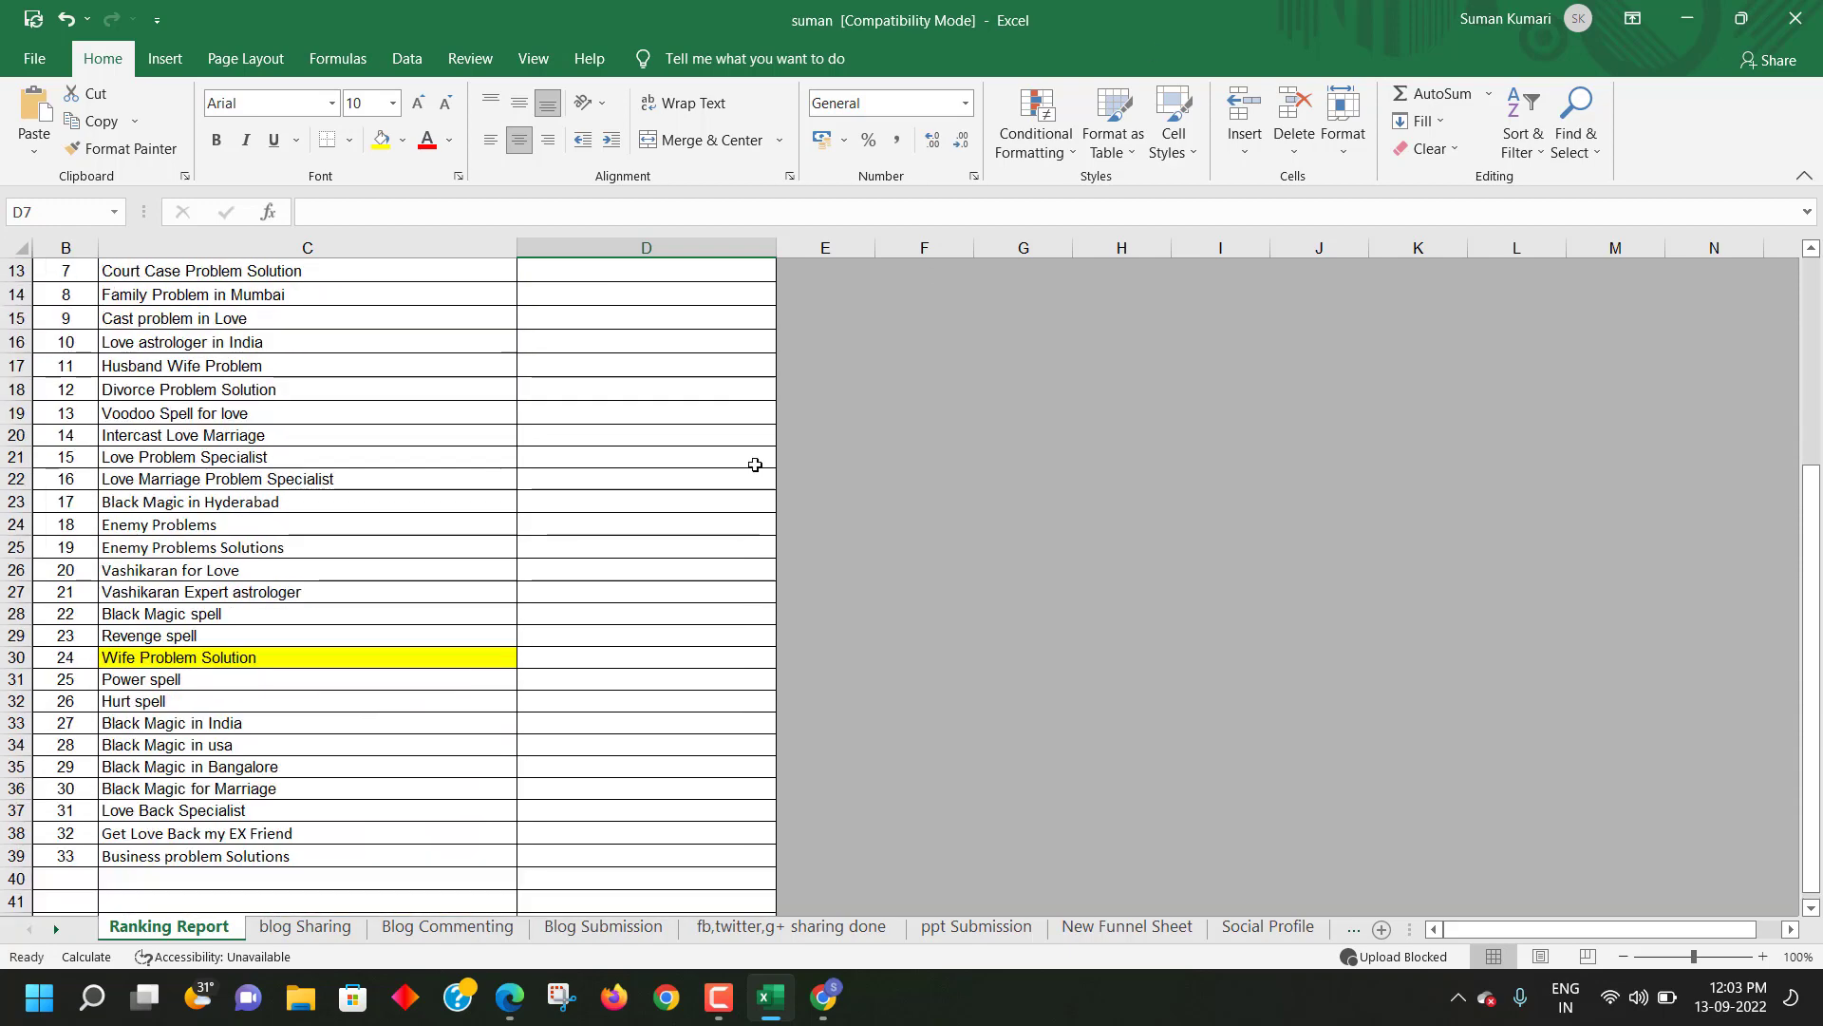
{"action": "scroll", "coordinate": [559, 587], "scroll_direction": "down", "scroll_amount": 1}
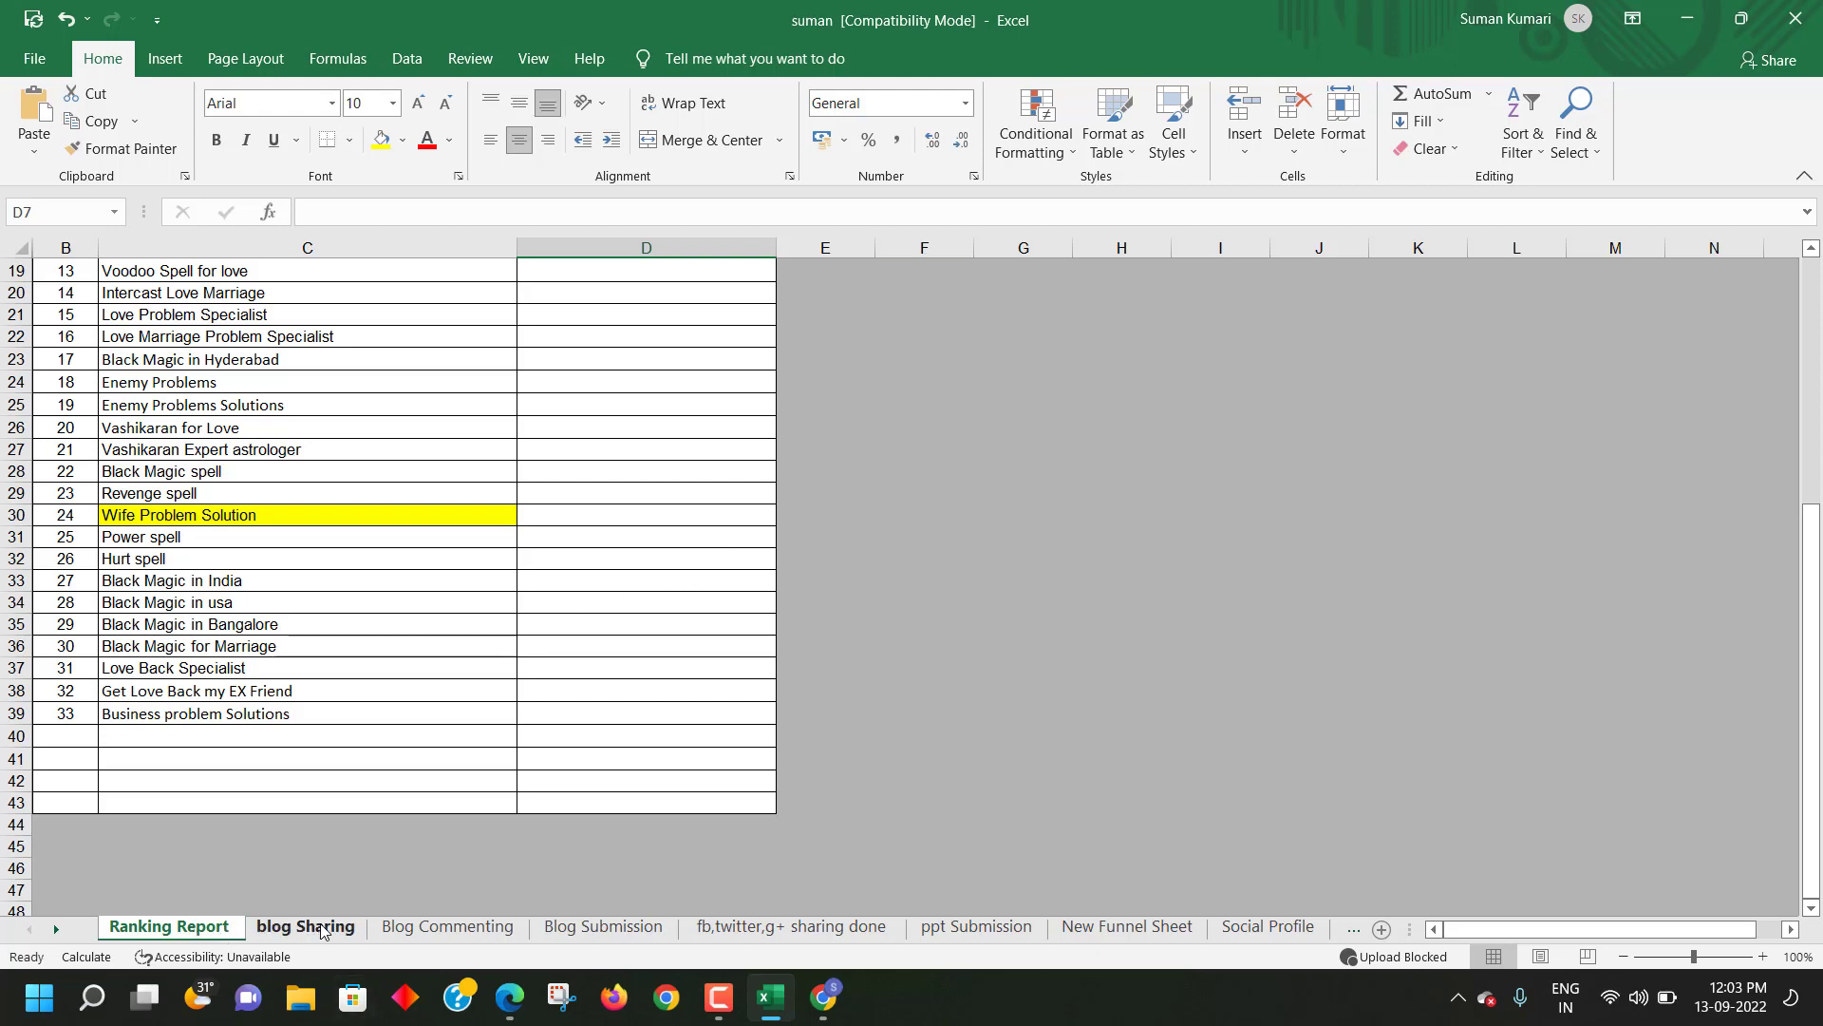
- Look over the blog Sharing sheet, then open a new Chrome tab
{"action": "left_click", "coordinate": [321, 935]}
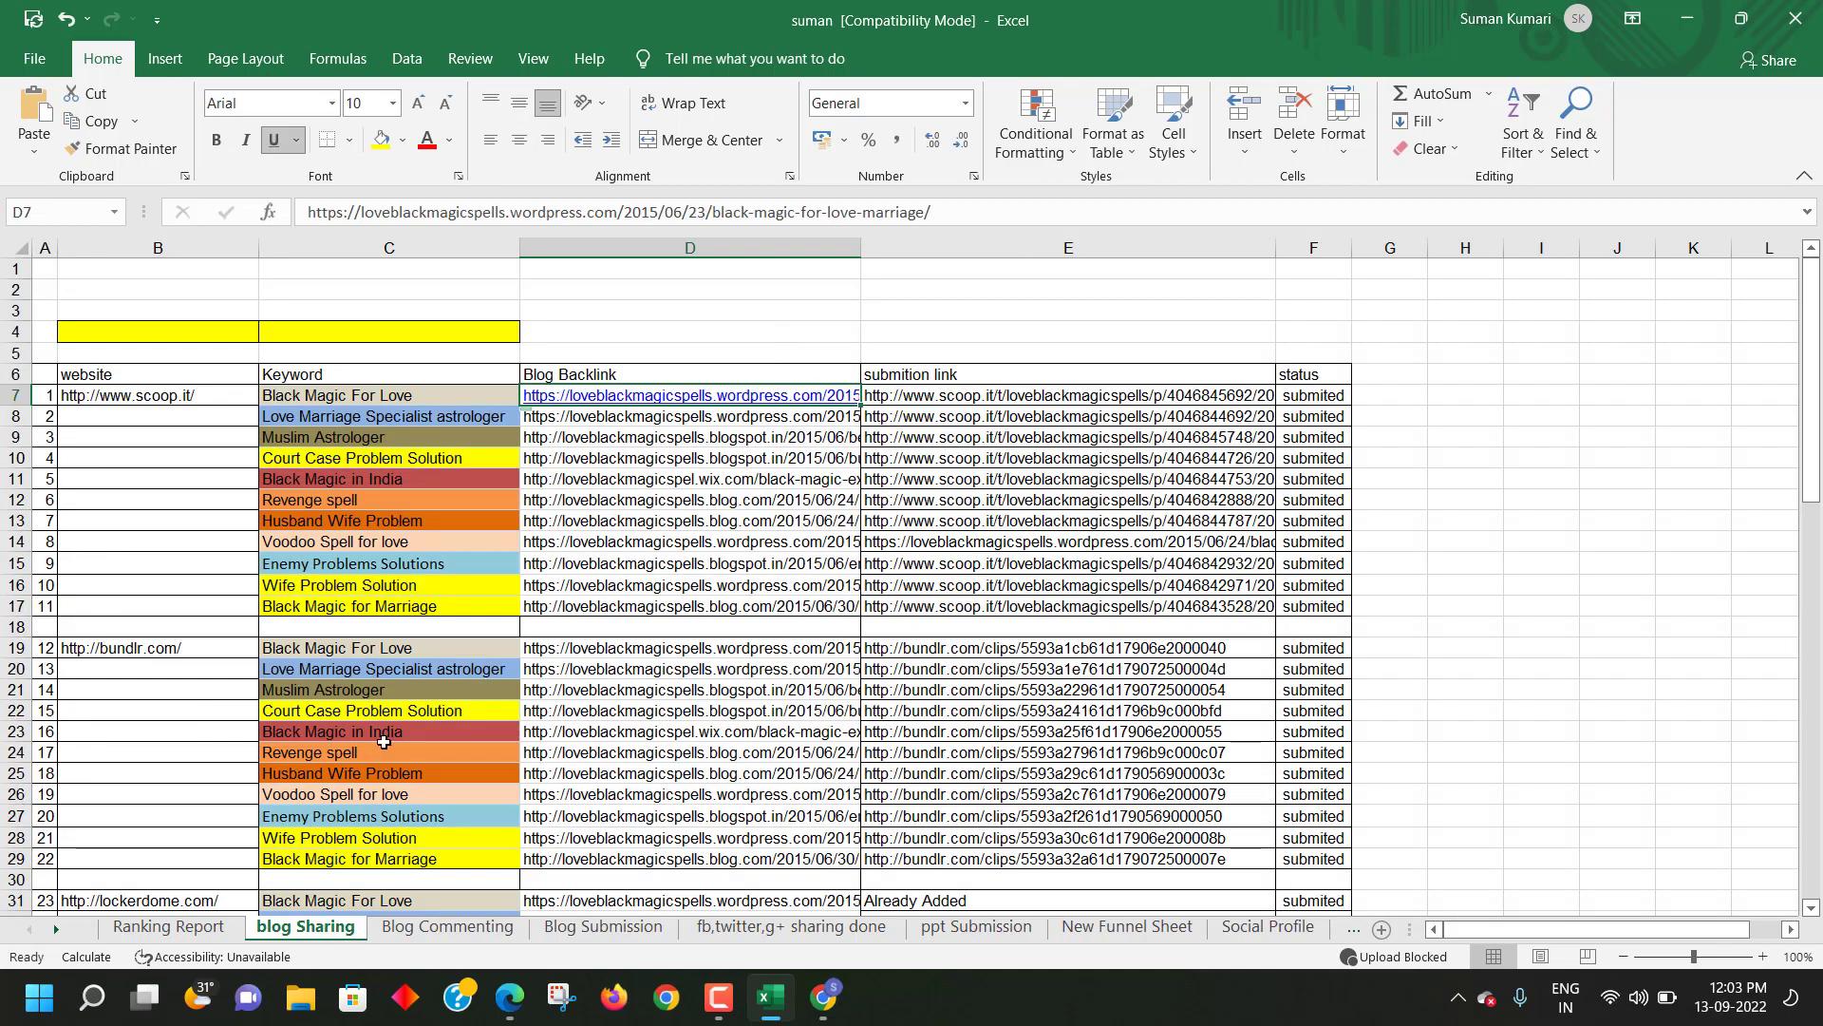
{"action": "scroll", "coordinate": [390, 771], "scroll_direction": "down", "scroll_amount": 4}
{"action": "scroll", "coordinate": [390, 771], "scroll_direction": "up", "scroll_amount": 4}
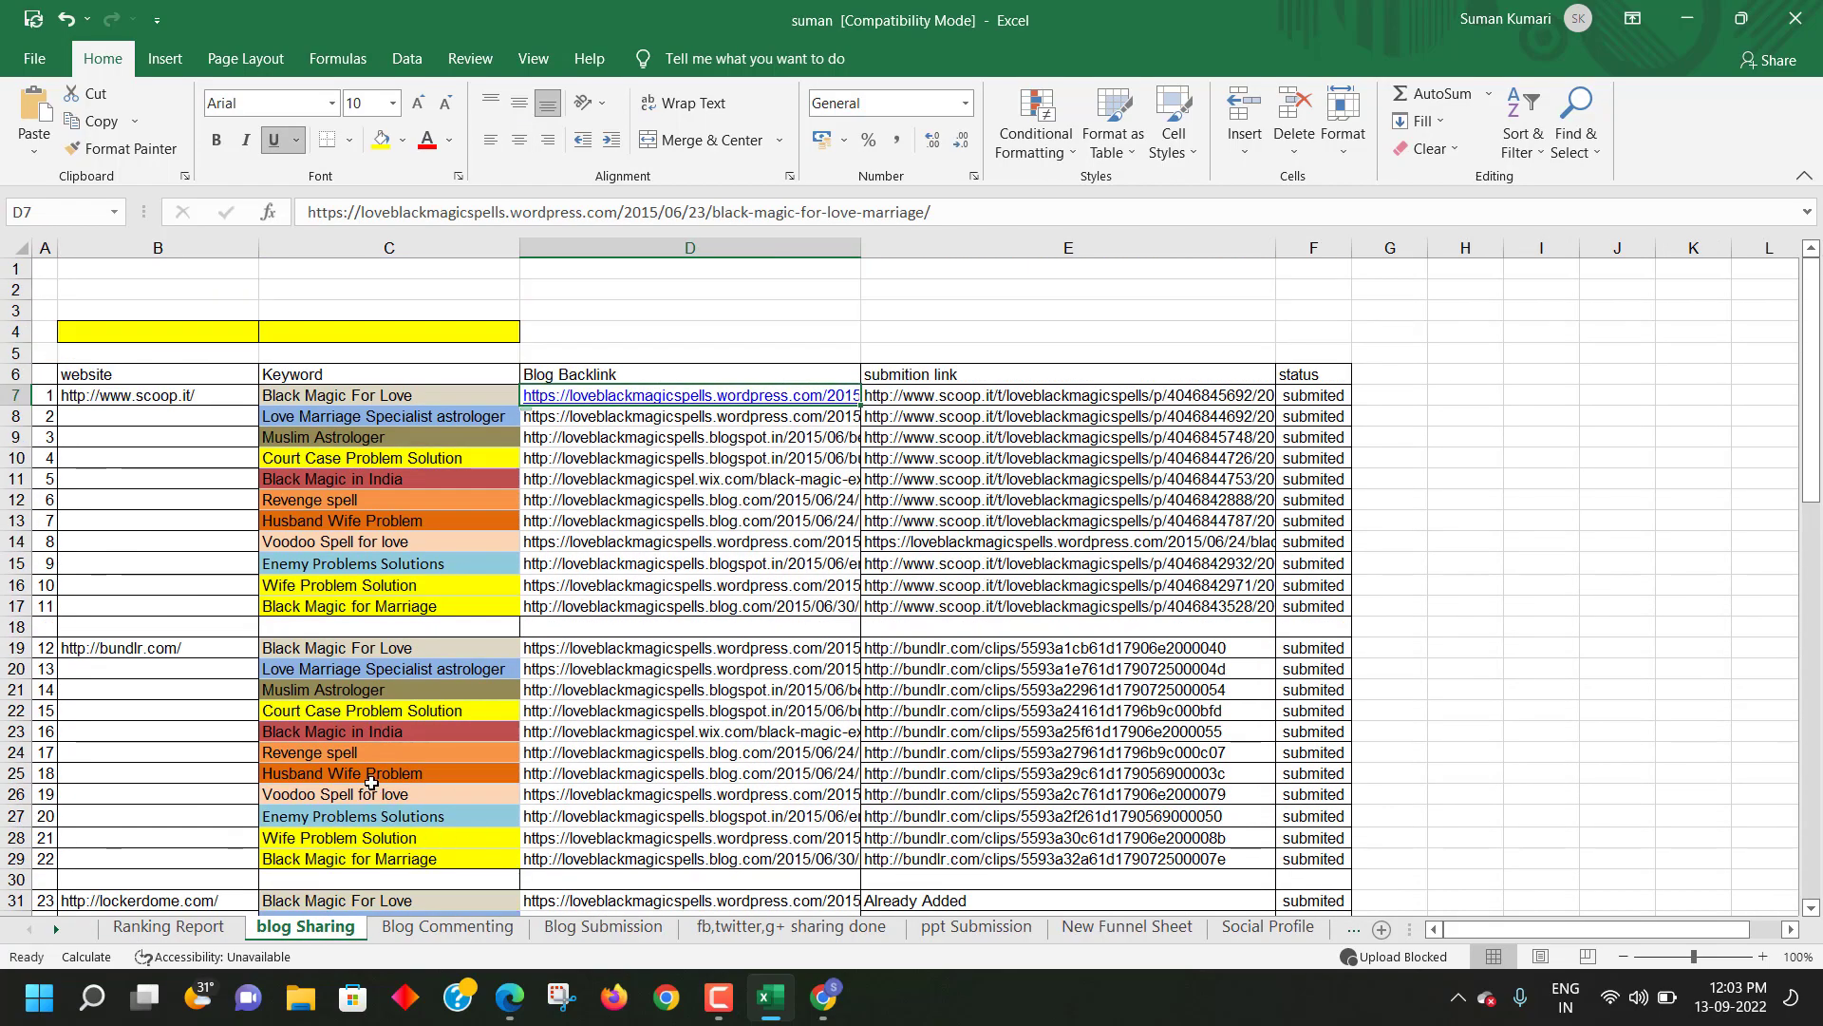
{"action": "scroll", "coordinate": [386, 818], "scroll_direction": "down", "scroll_amount": 4}
{"action": "left_click", "coordinate": [826, 997]}
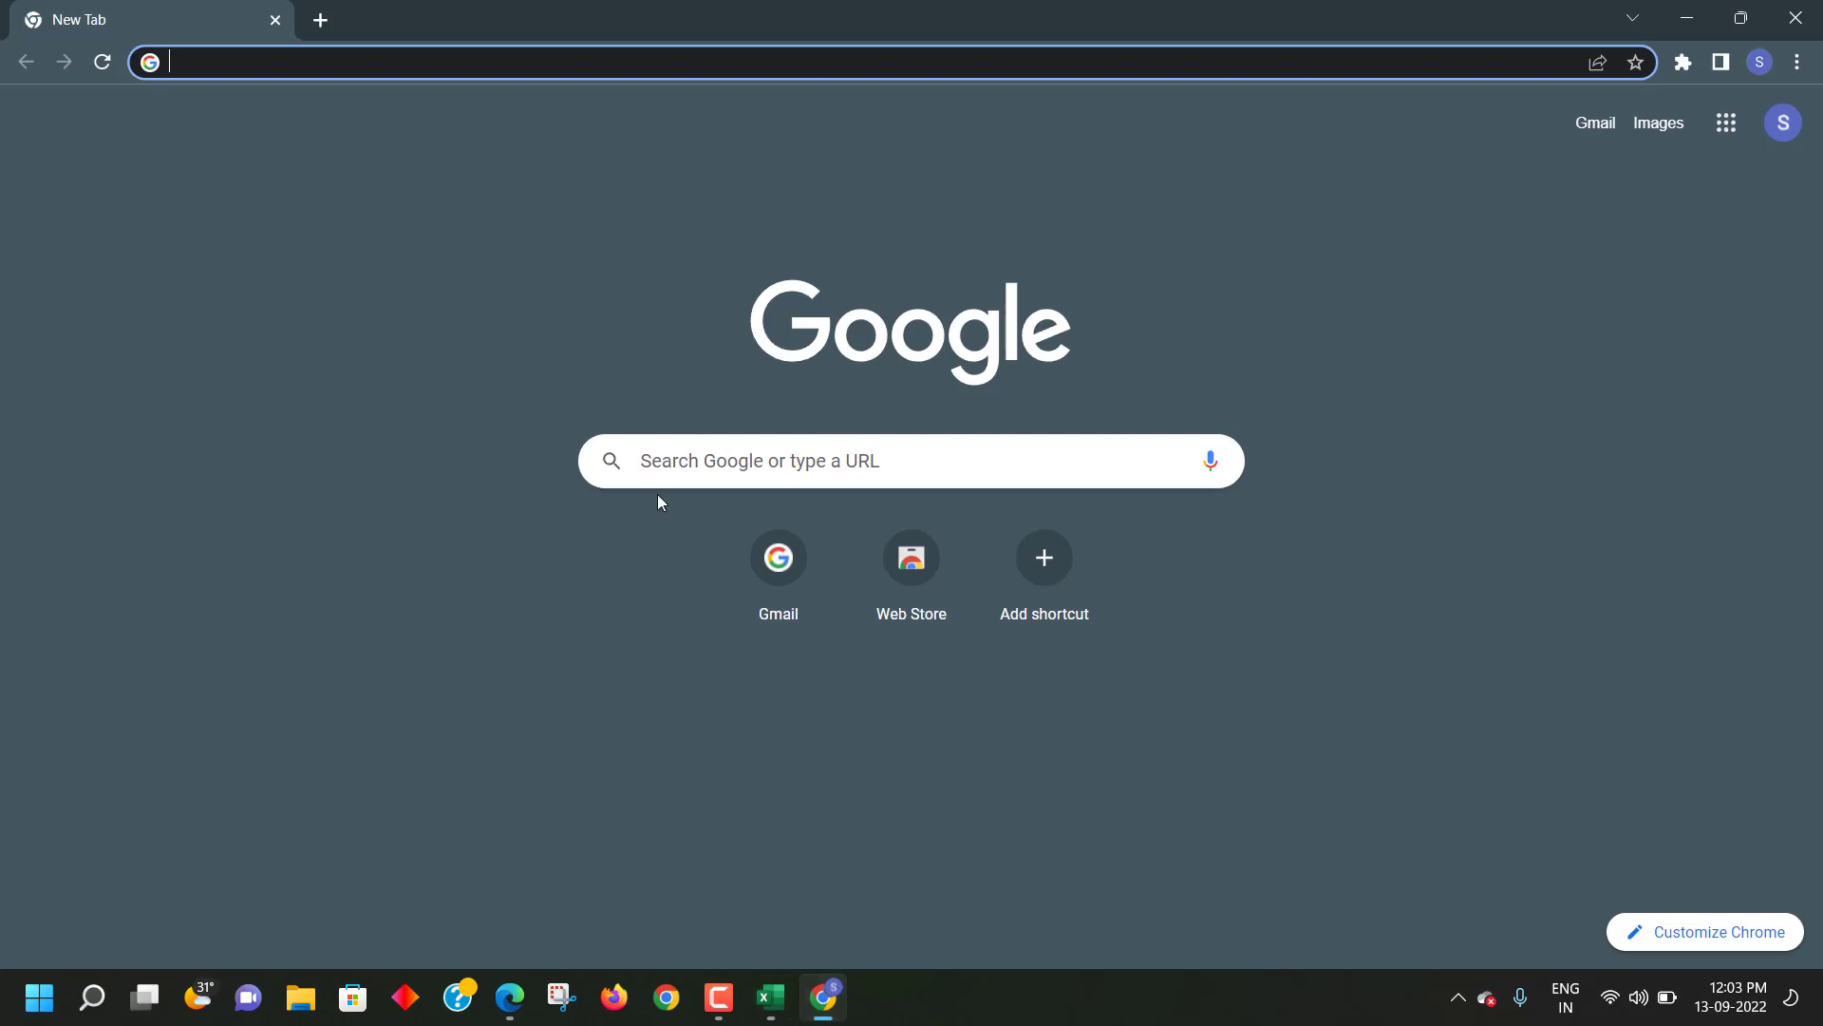
- Load google.com in the new Chrome tab, decline the security prompt, and return to Excel
{"action": "type", "text": "GOO"}
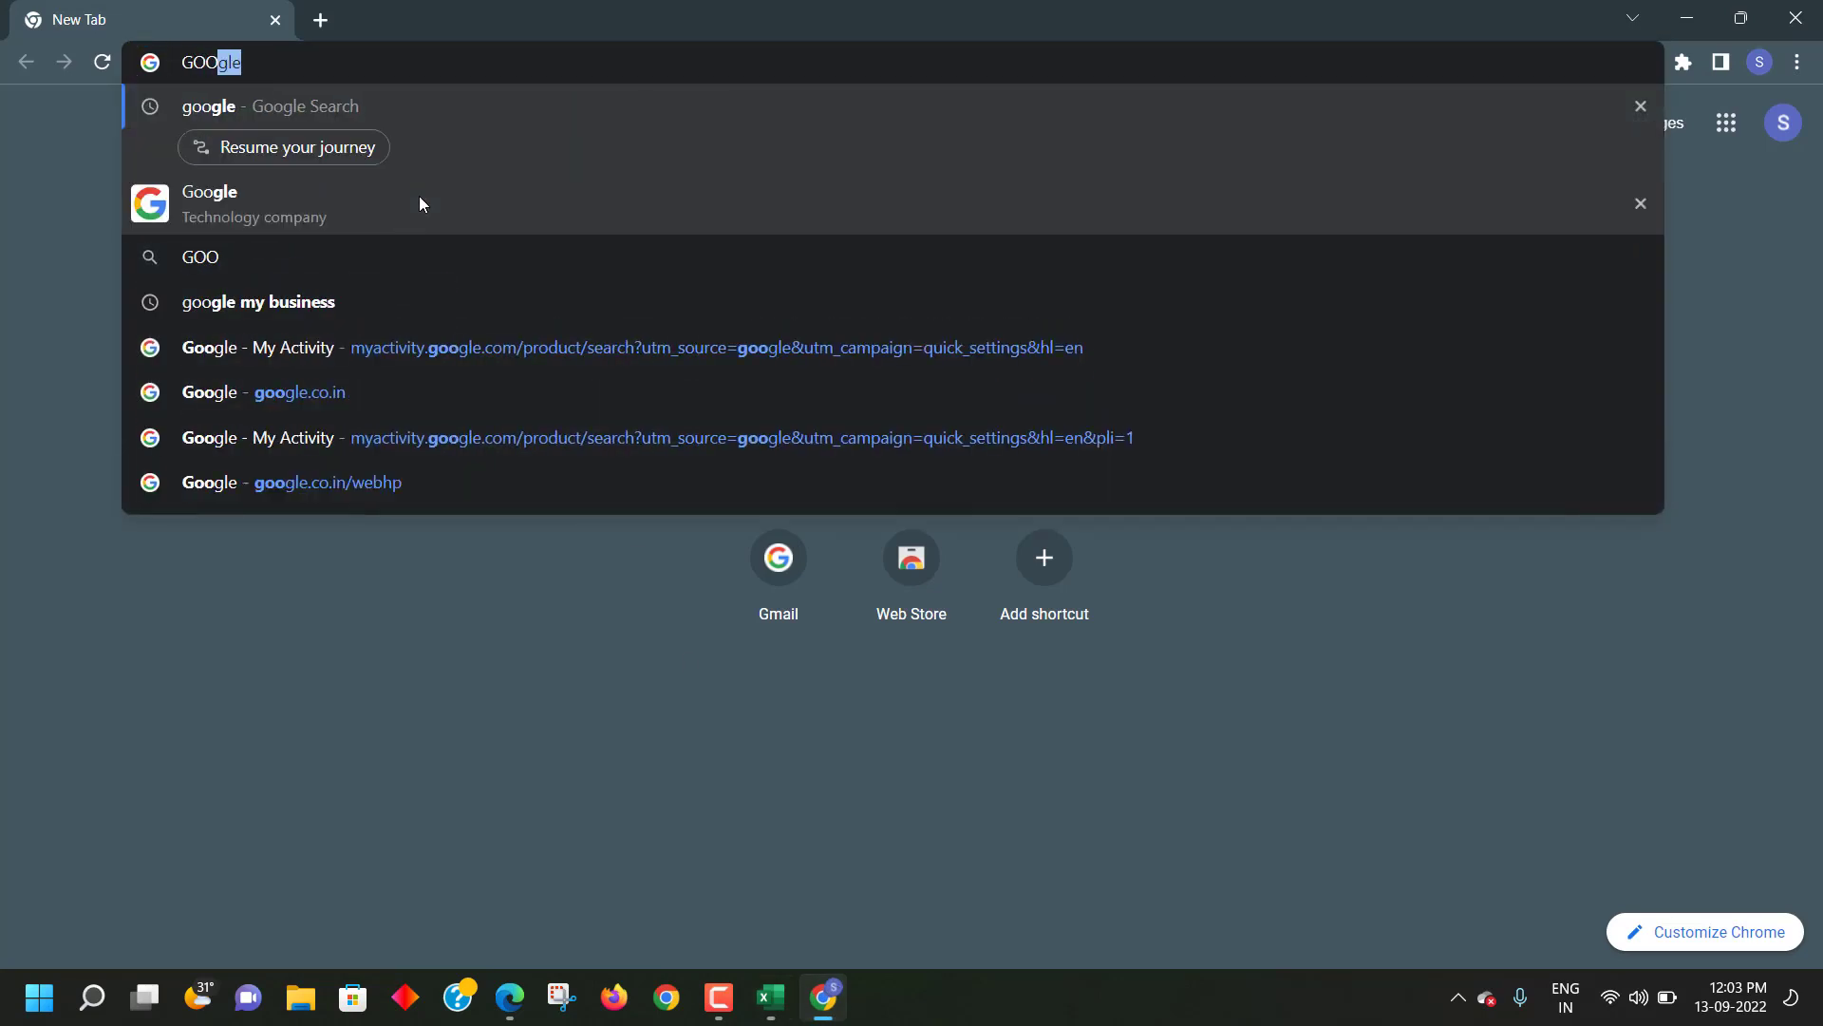
{"action": "type", "text": "GLE"}
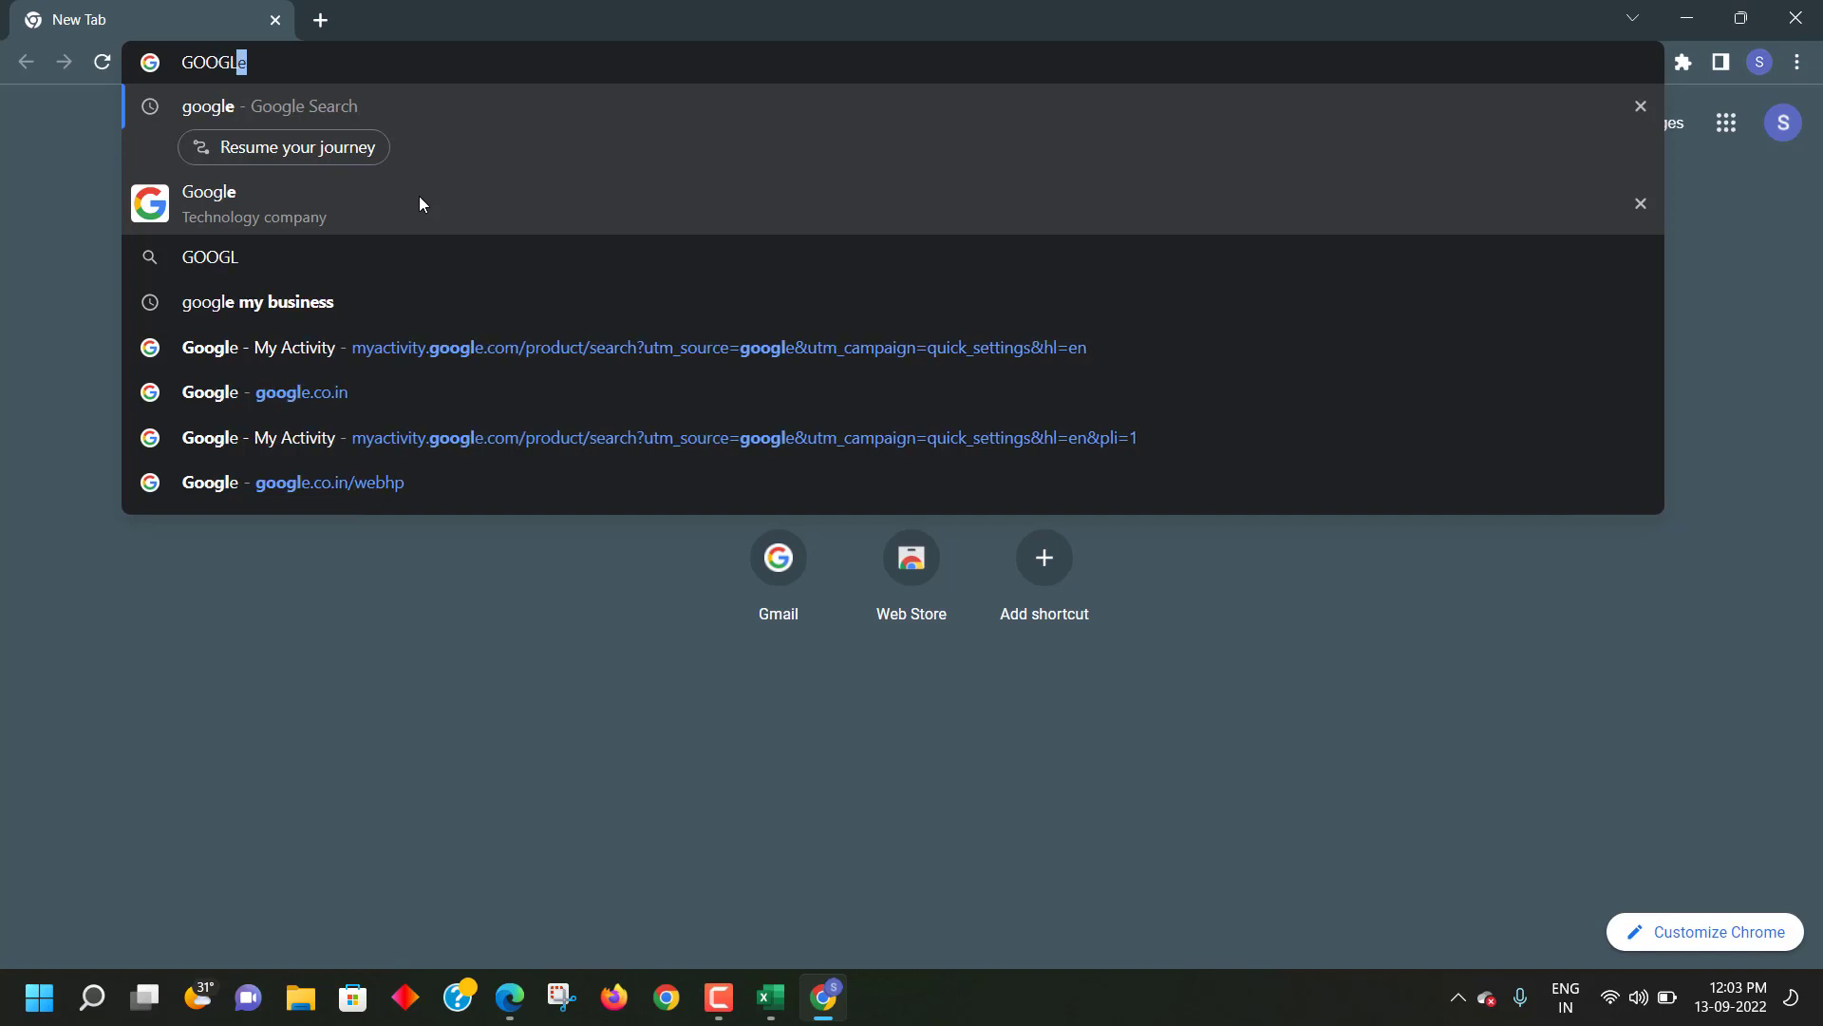
{"action": "type", "text": ".COM"}
{"action": "key", "text": "Return"}
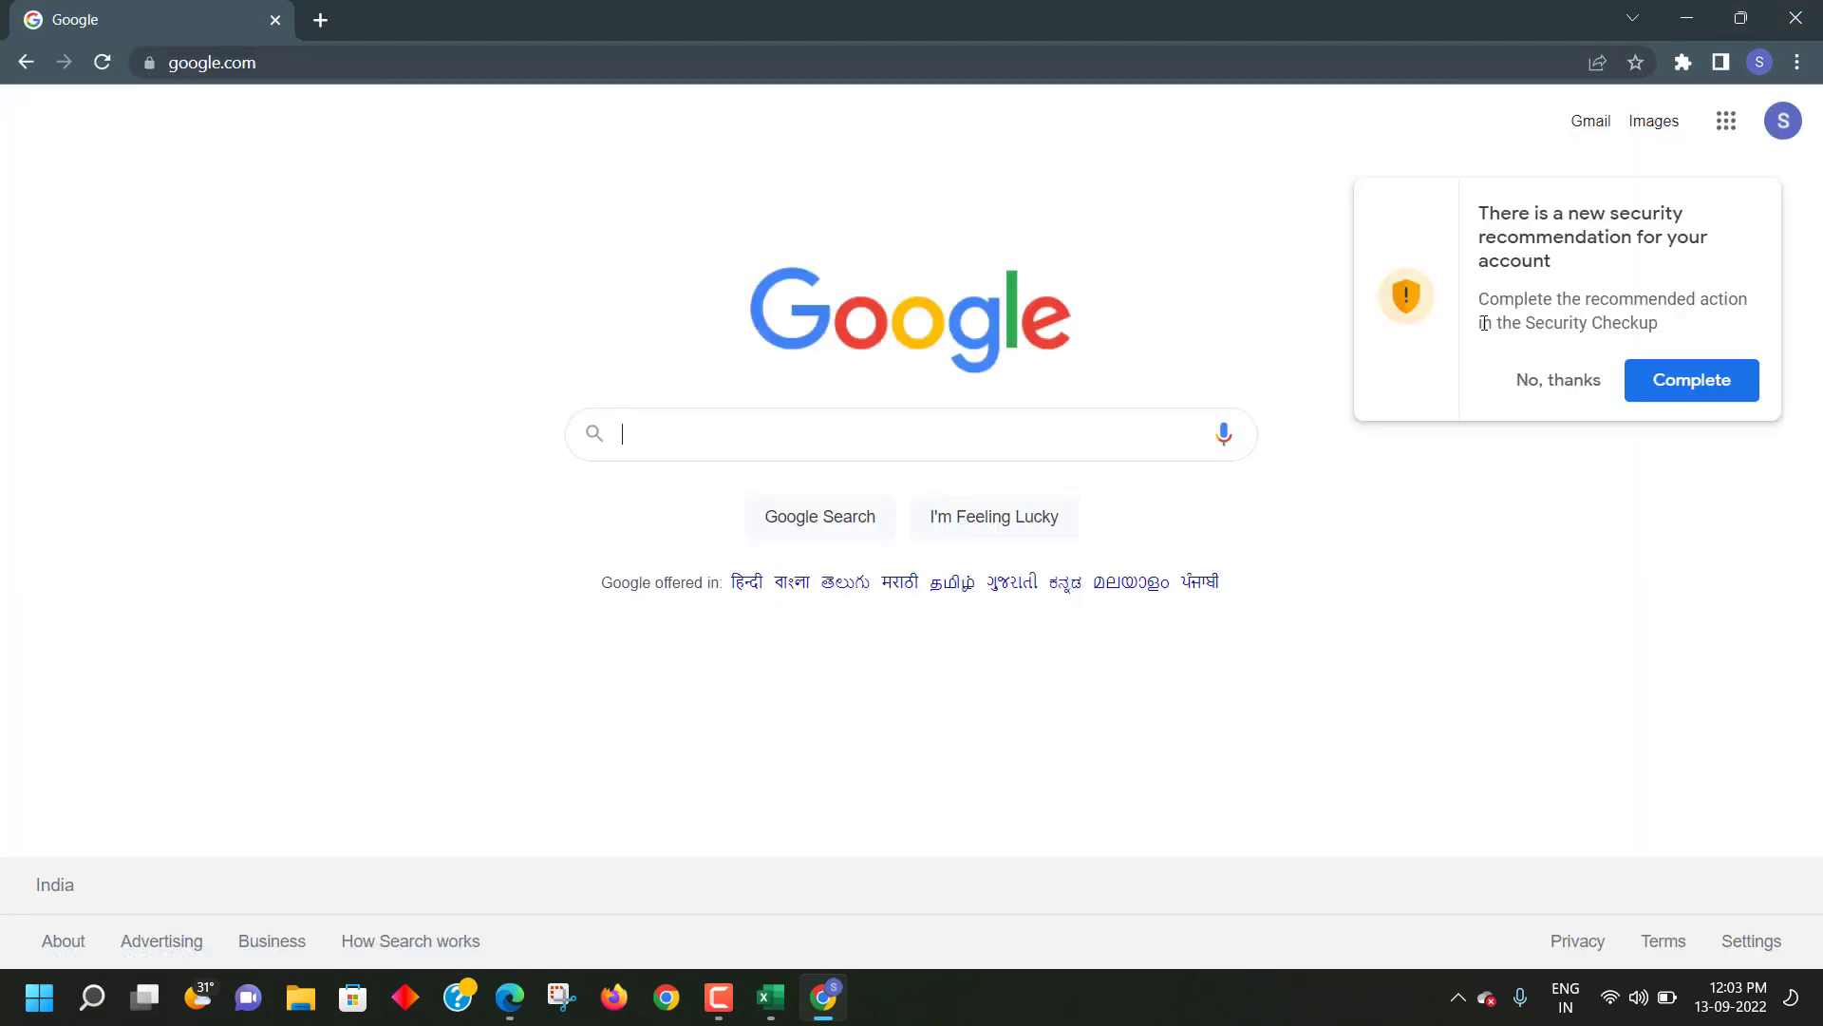
{"action": "left_click", "coordinate": [1540, 389]}
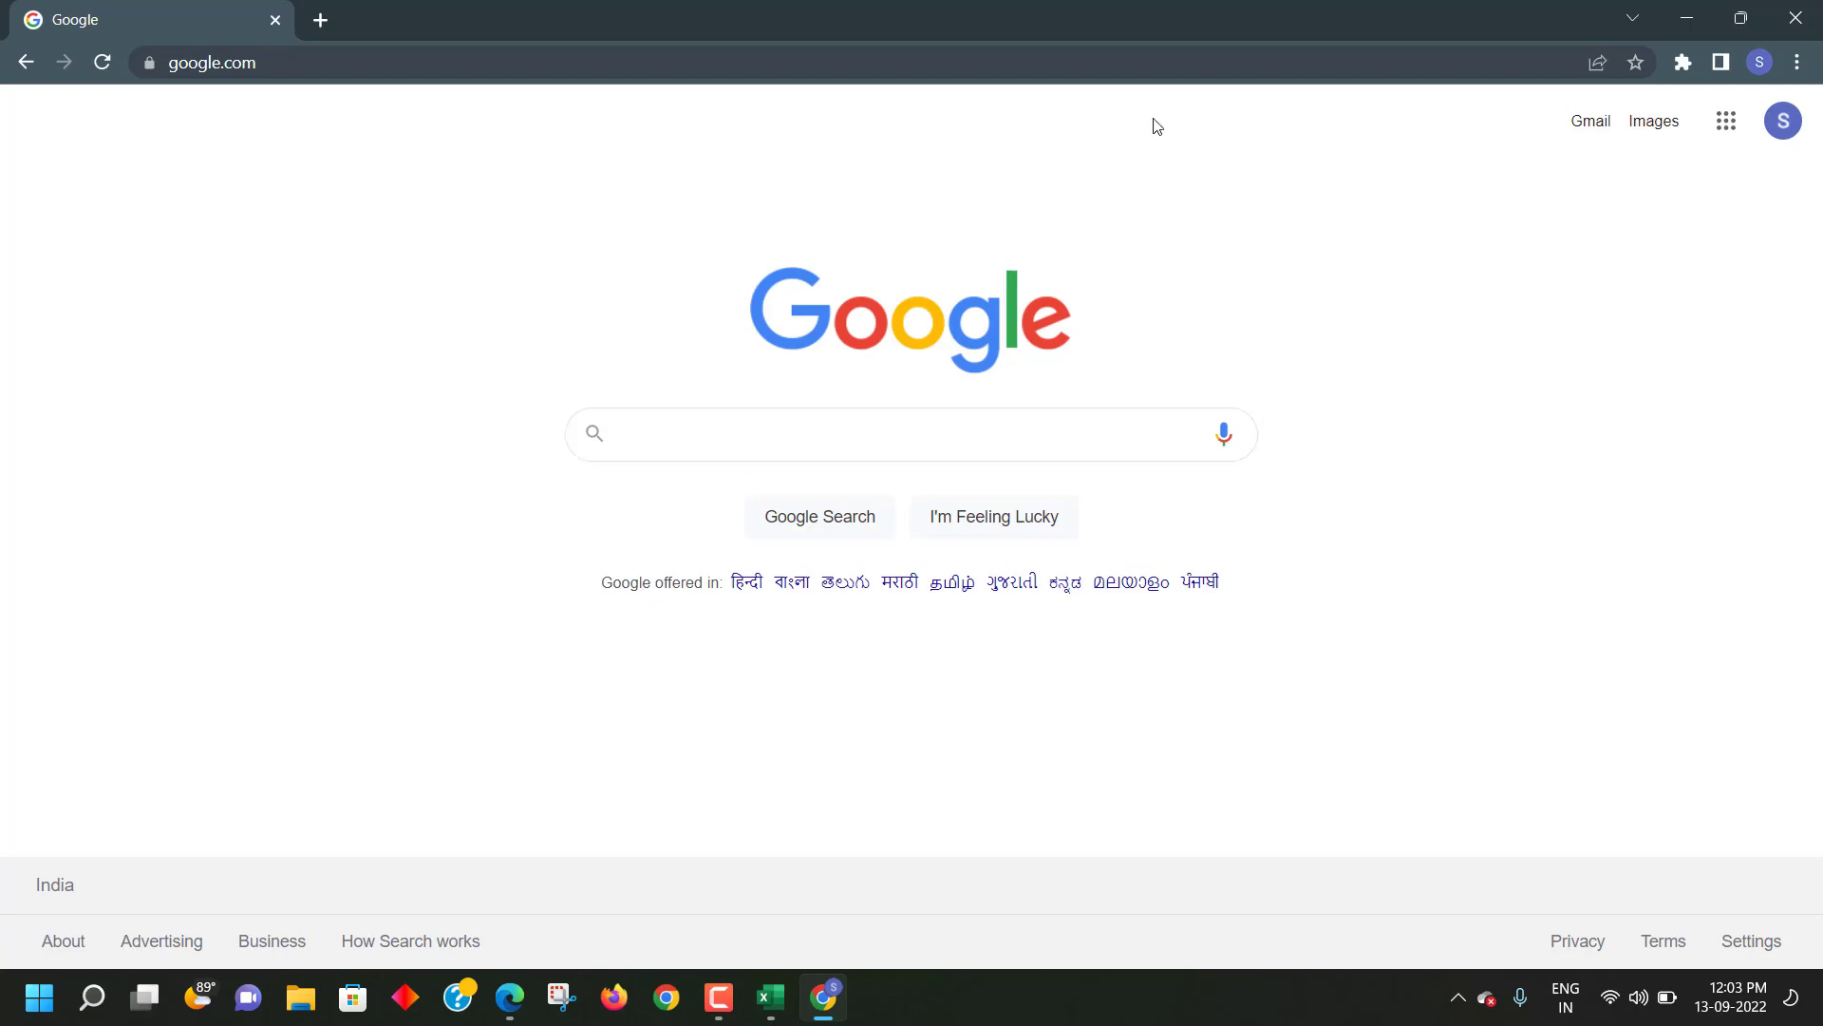
{"action": "key", "text": "alt+Tab"}
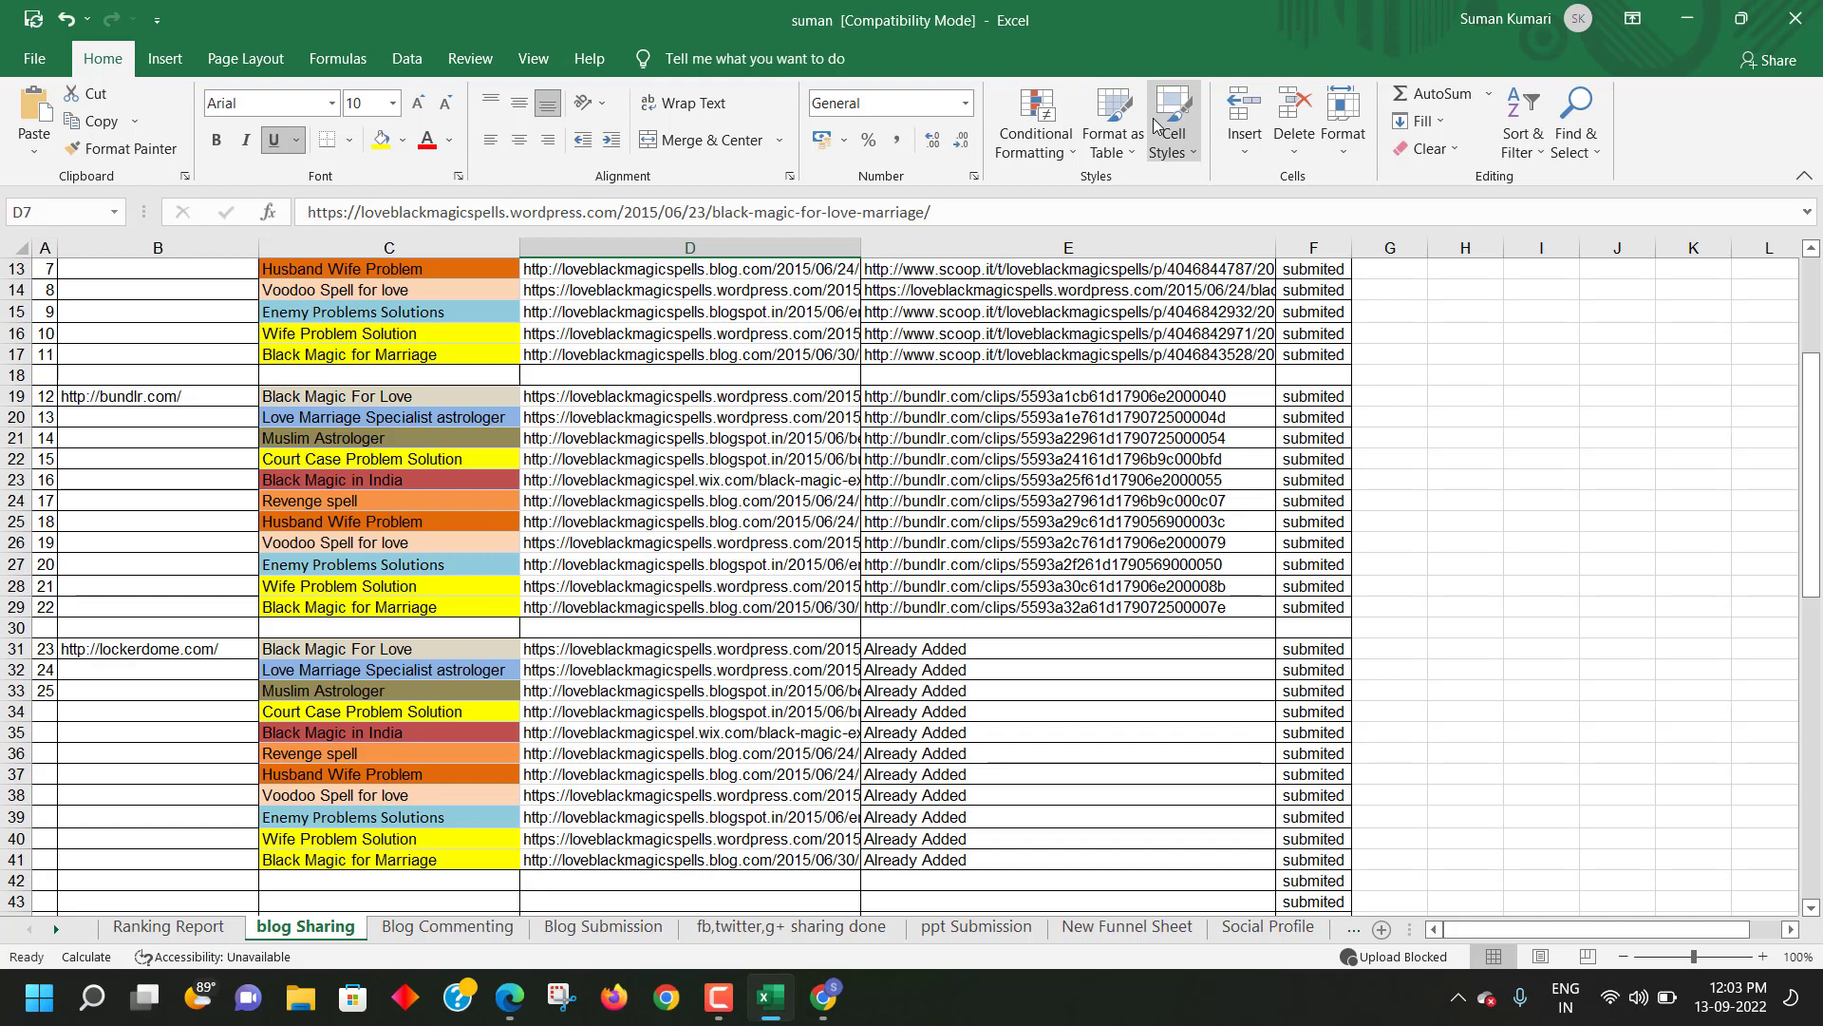
- Scroll the sheet tabs to open the Search engine submission sheet, then switch to Chrome
{"action": "key", "text": "alt+Tab"}
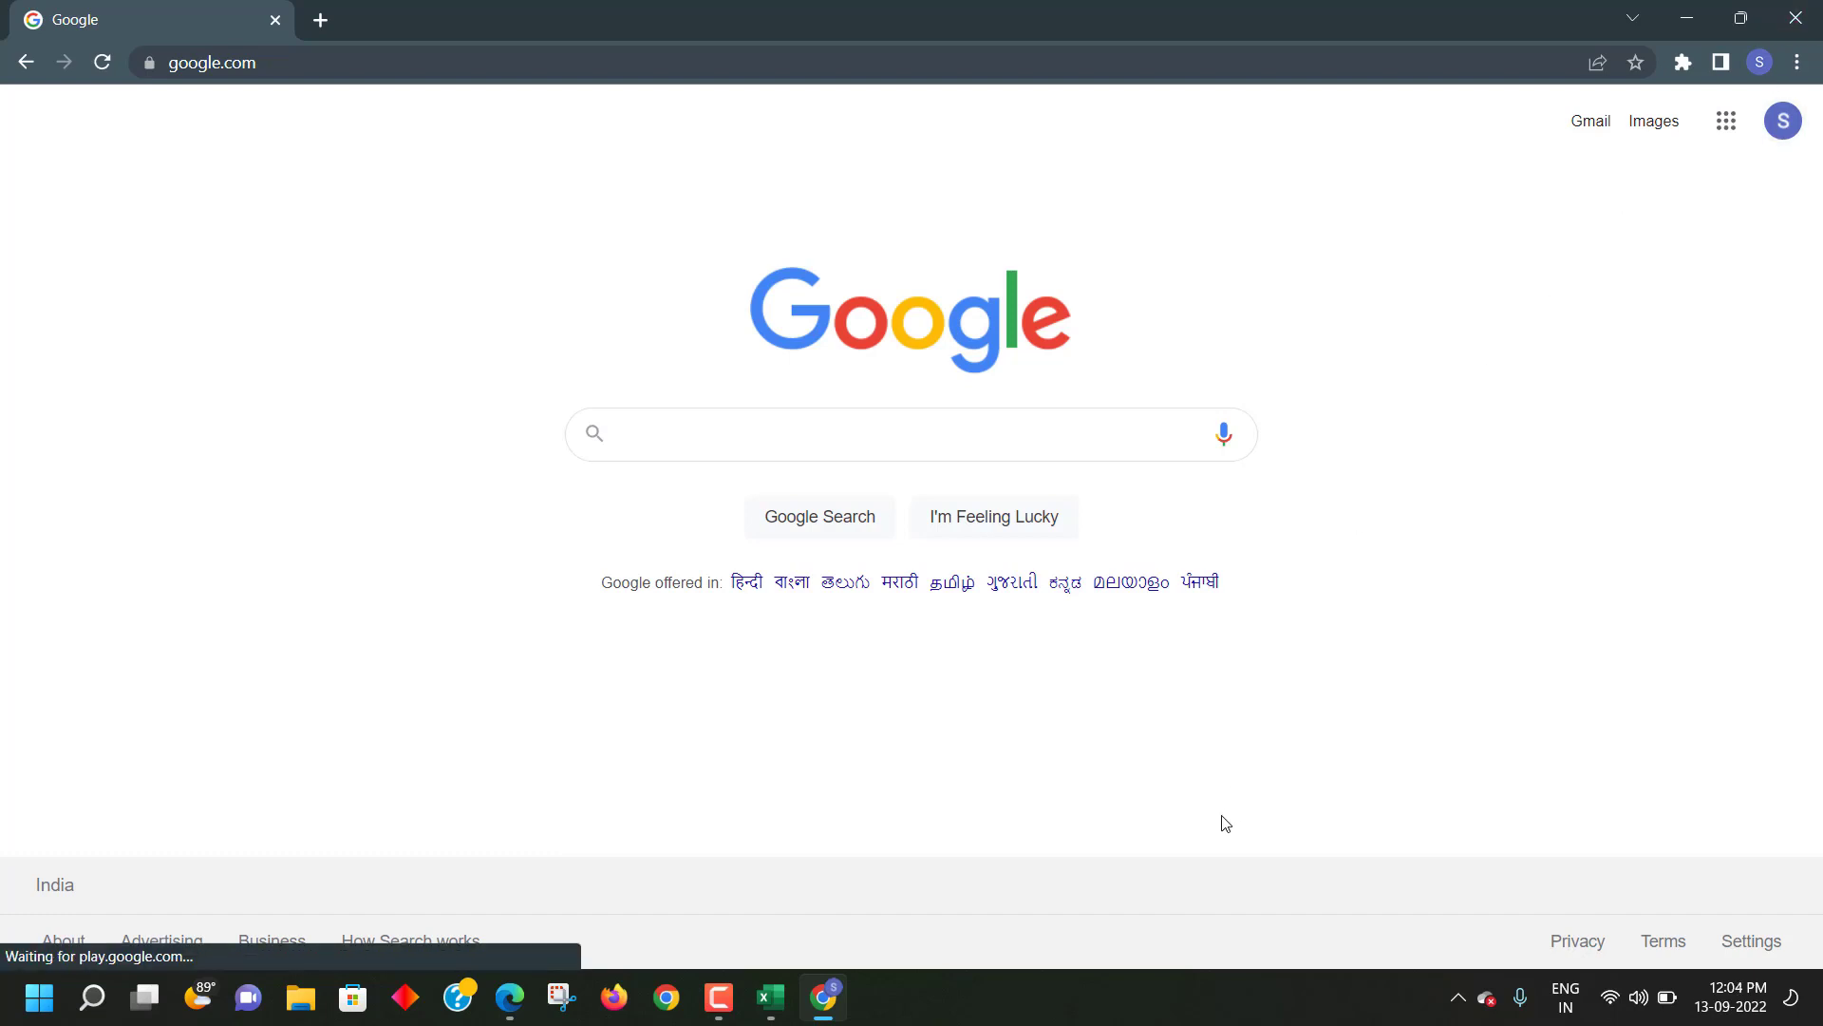
{"action": "left_click", "coordinate": [773, 998]}
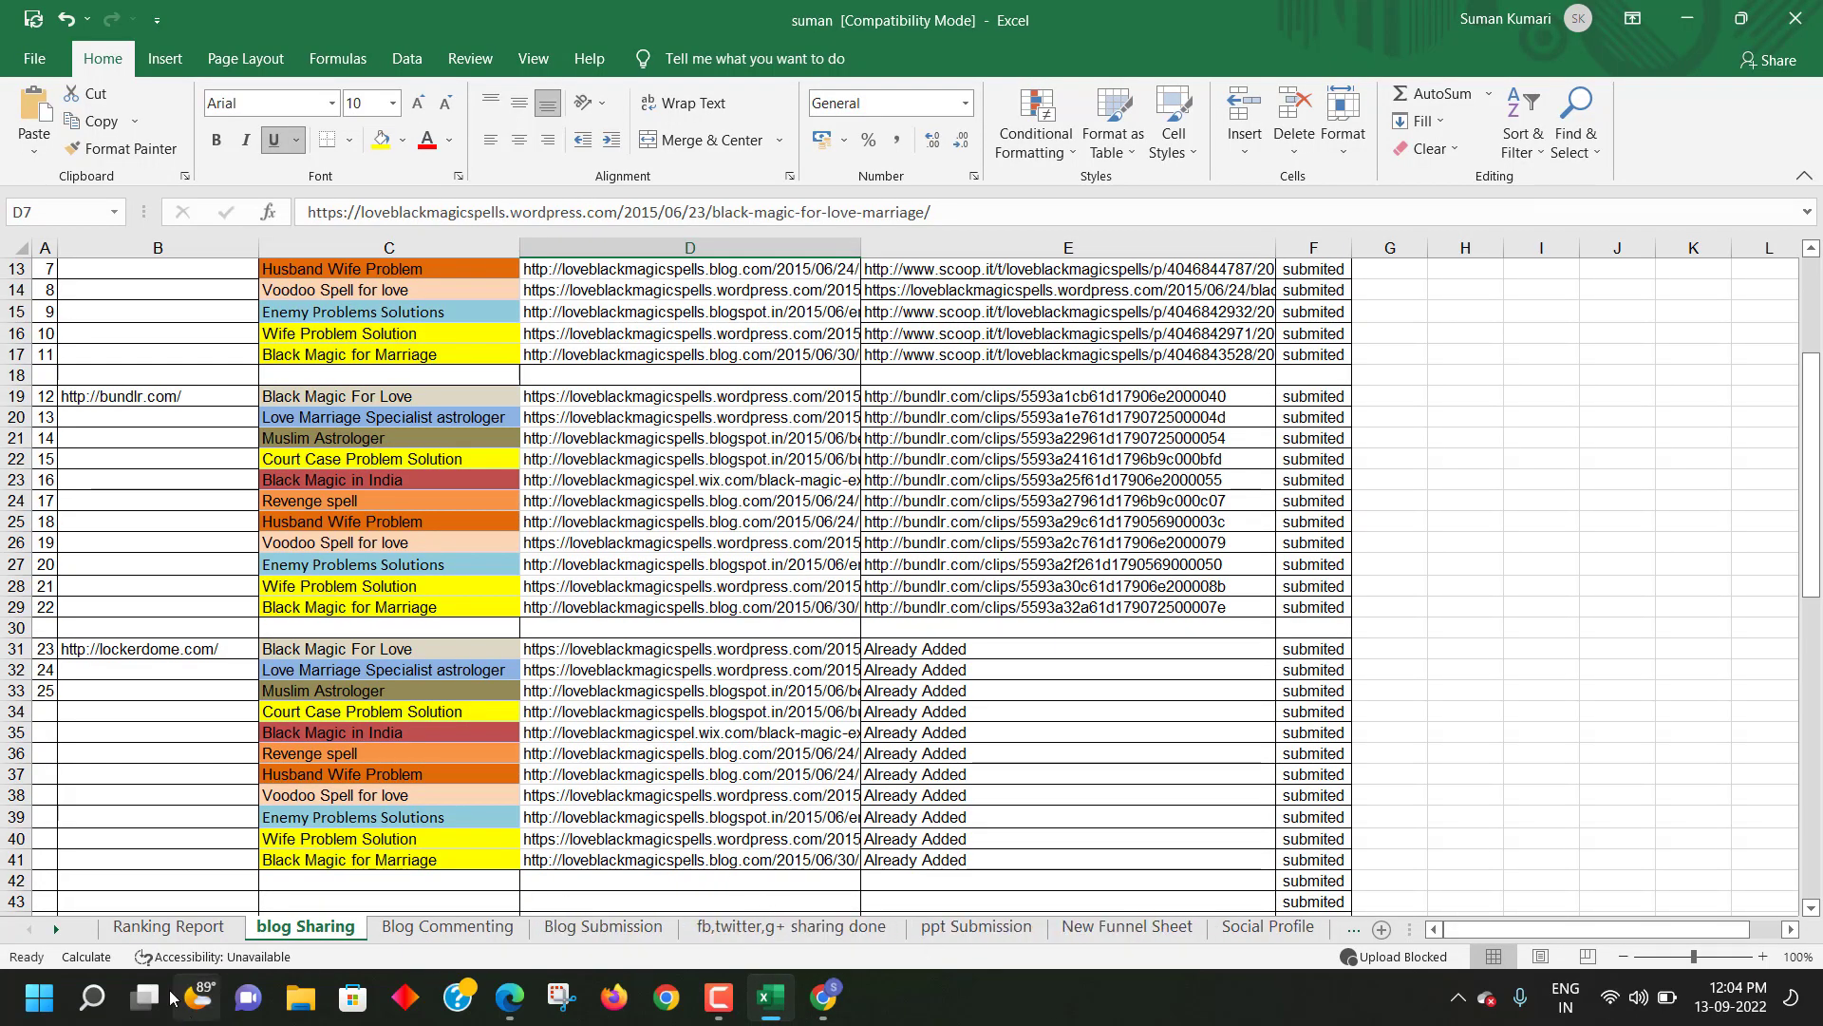
{"action": "left_click", "coordinate": [64, 929]}
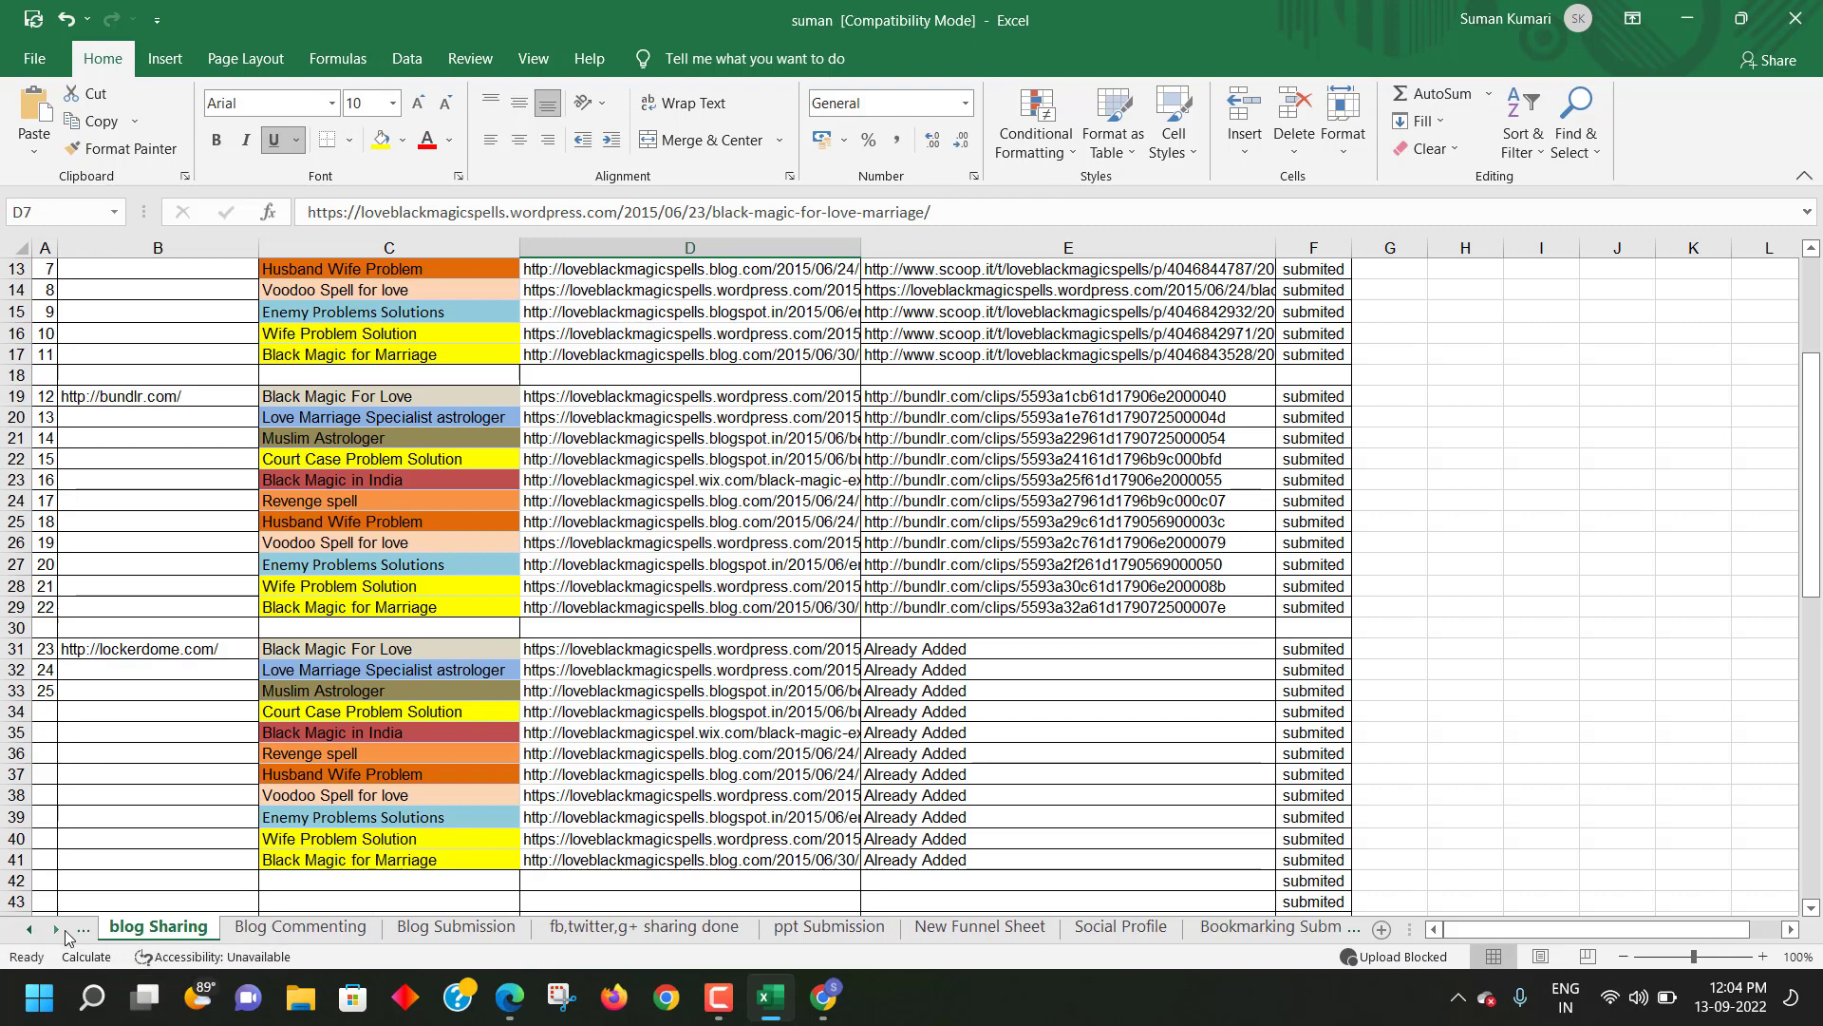
{"action": "left_click", "coordinate": [64, 930]}
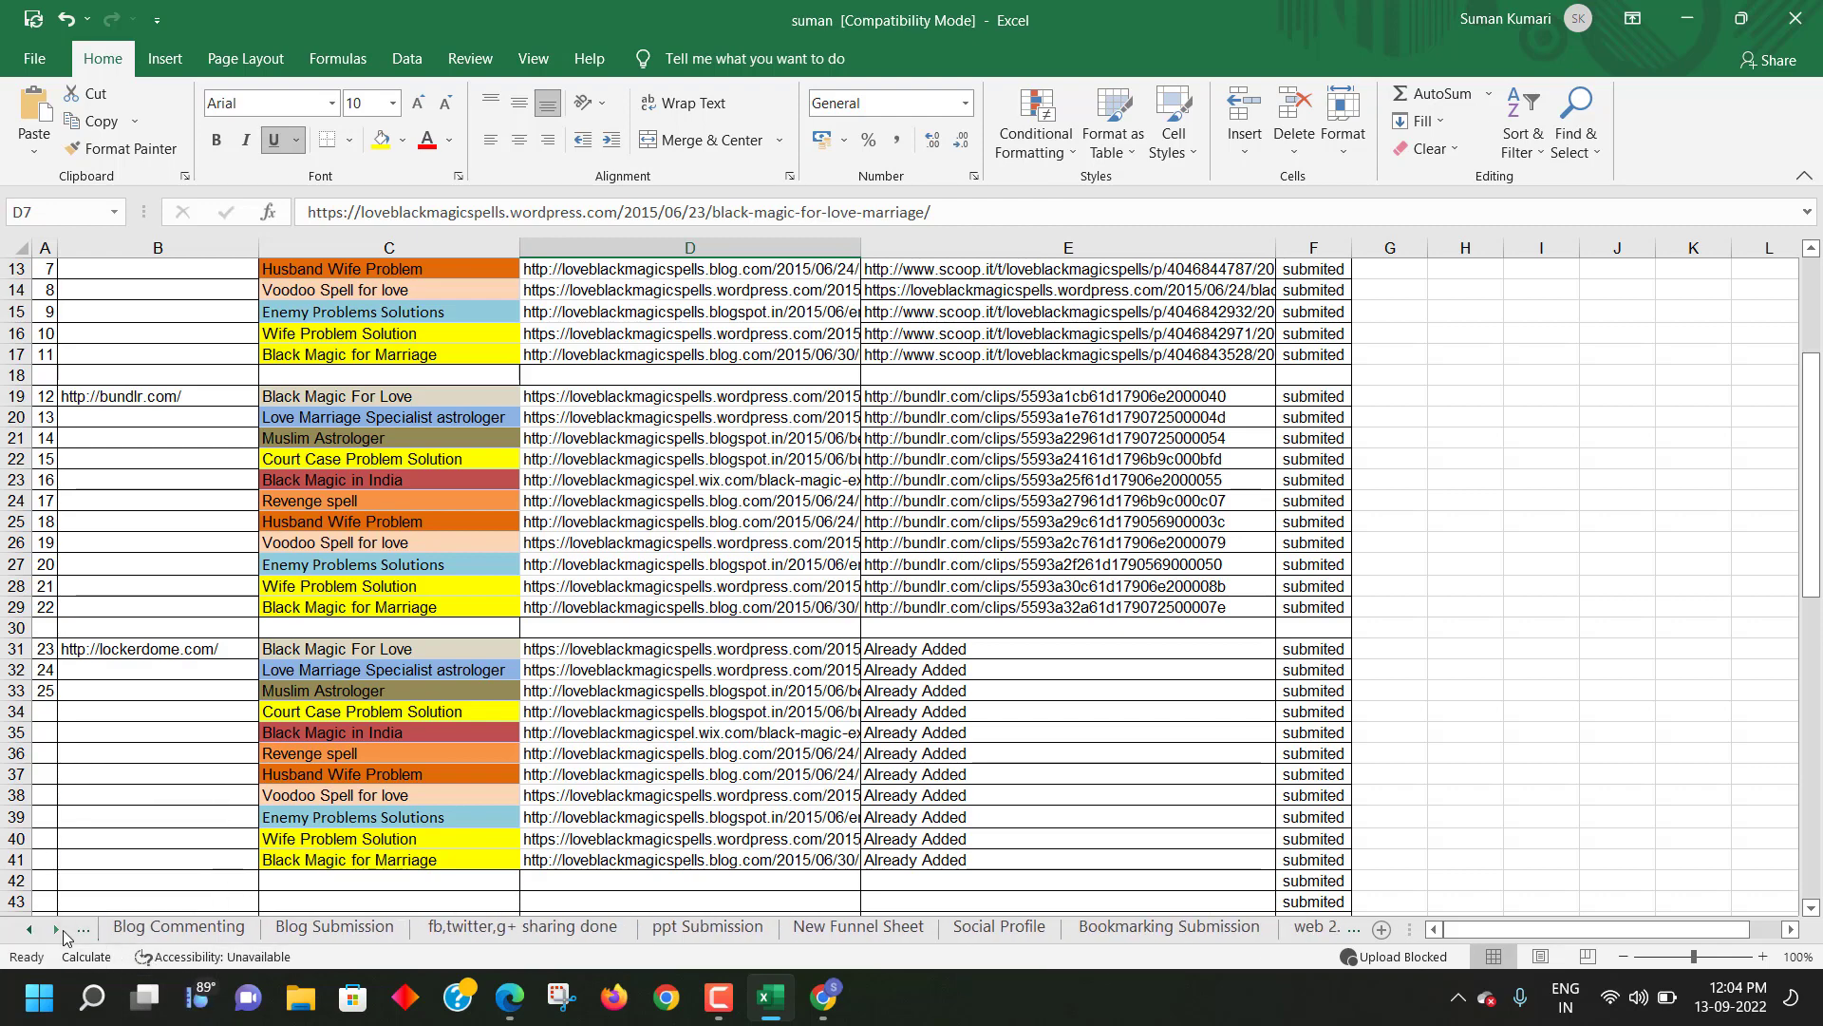
{"action": "left_click", "coordinate": [57, 930]}
{"action": "left_click", "coordinate": [57, 929]}
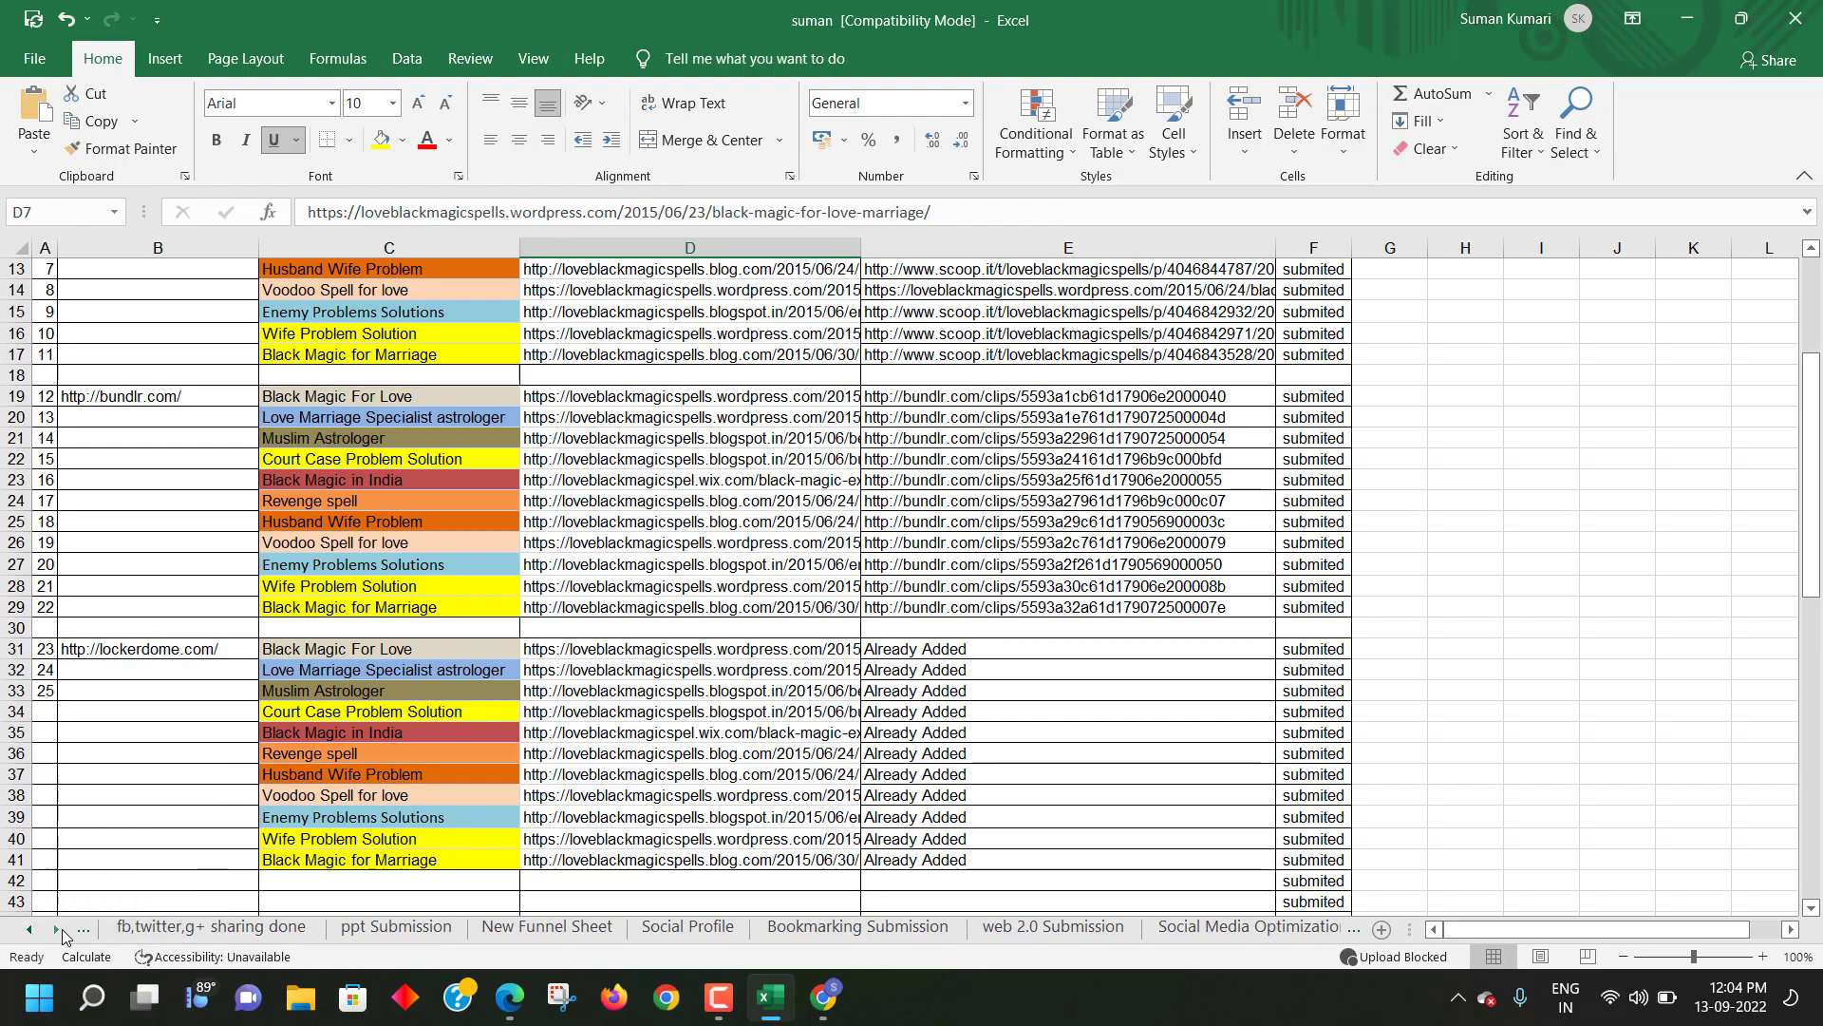
{"action": "left_click", "coordinate": [57, 930]}
{"action": "left_click", "coordinate": [57, 930]}
{"action": "left_click", "coordinate": [1113, 927]}
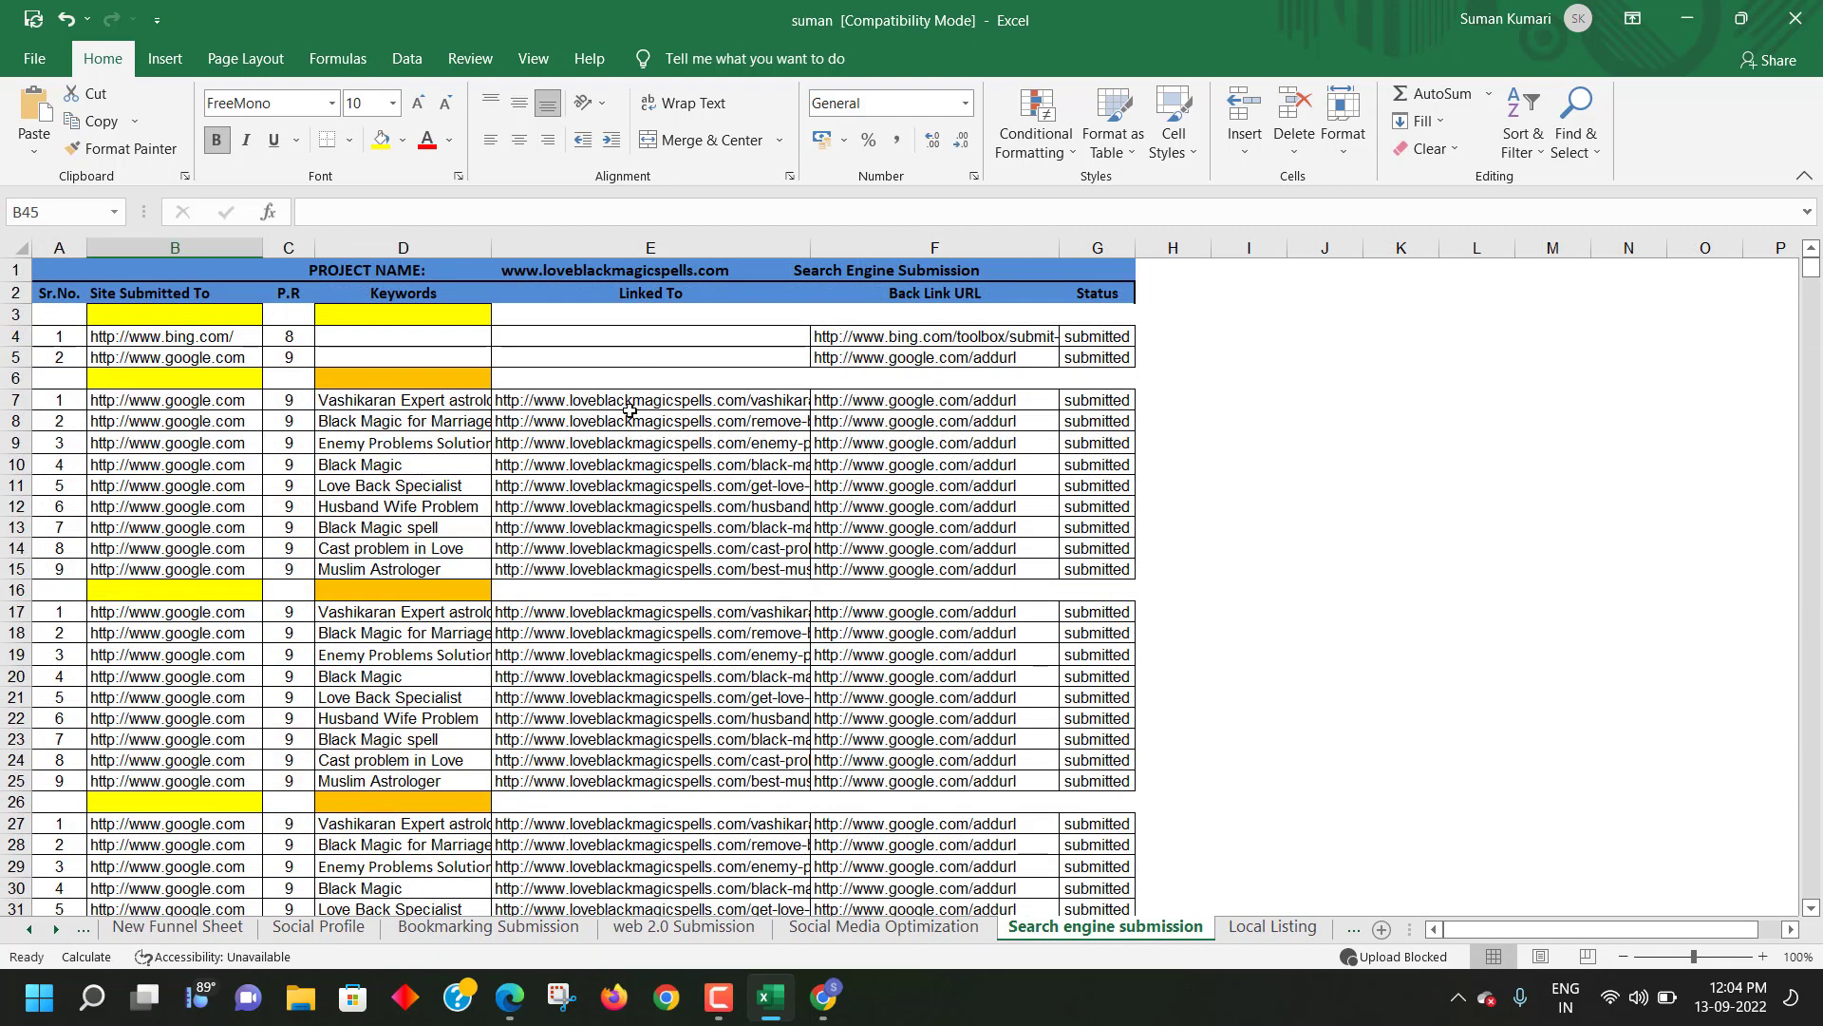
{"action": "key", "text": "alt+Tab"}
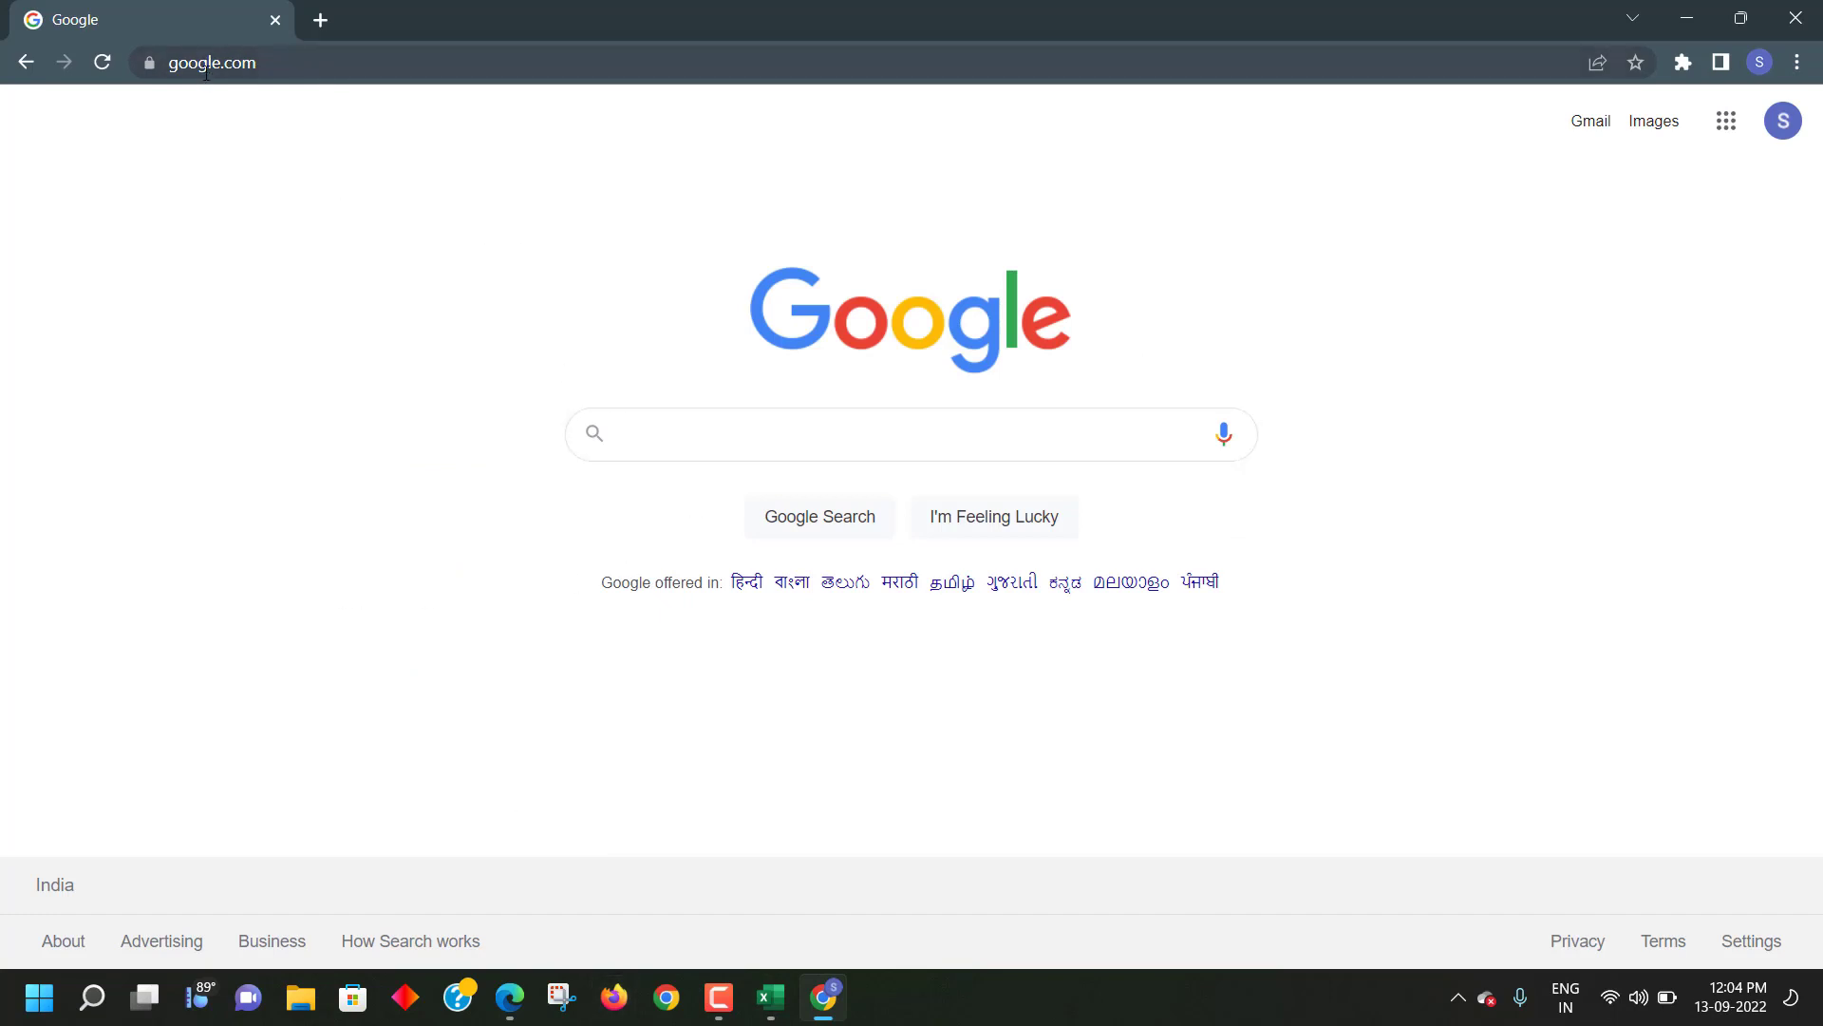
- Search Google for 'search engine submission sites'
{"action": "left_click", "coordinate": [693, 437]}
{"action": "type", "text": "sear"}
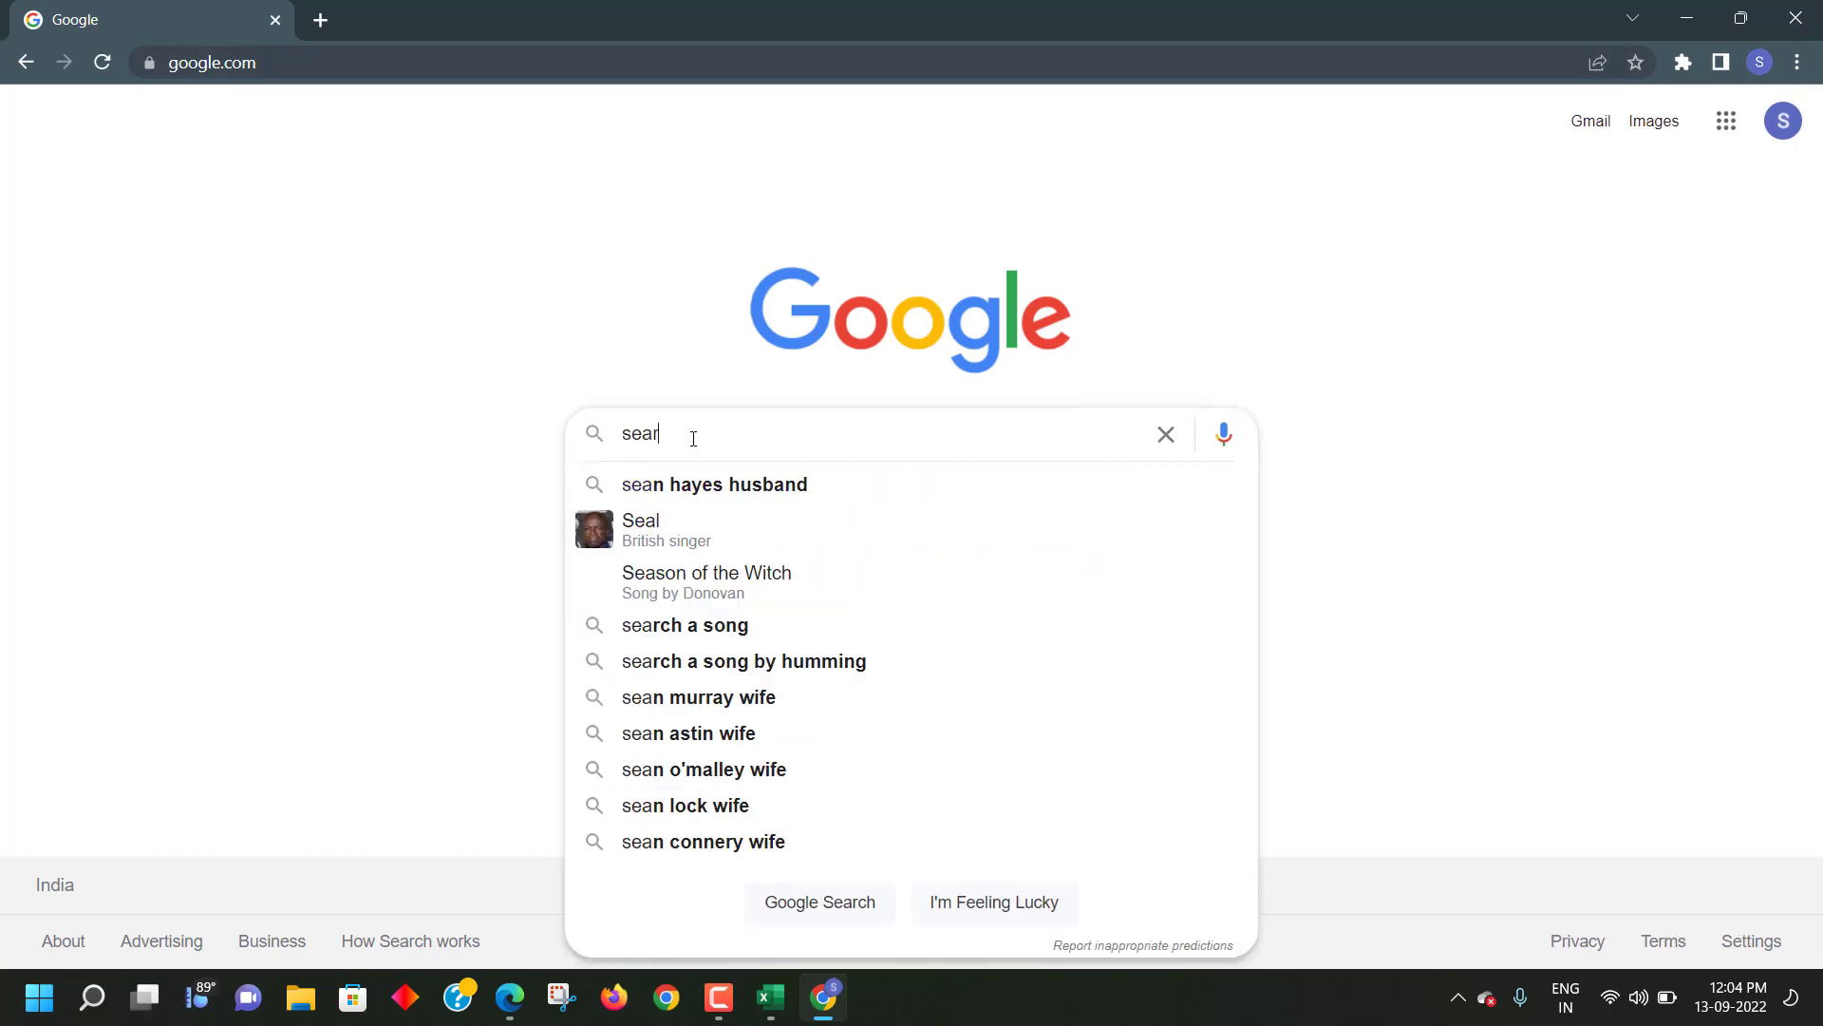
{"action": "type", "text": "ch e"}
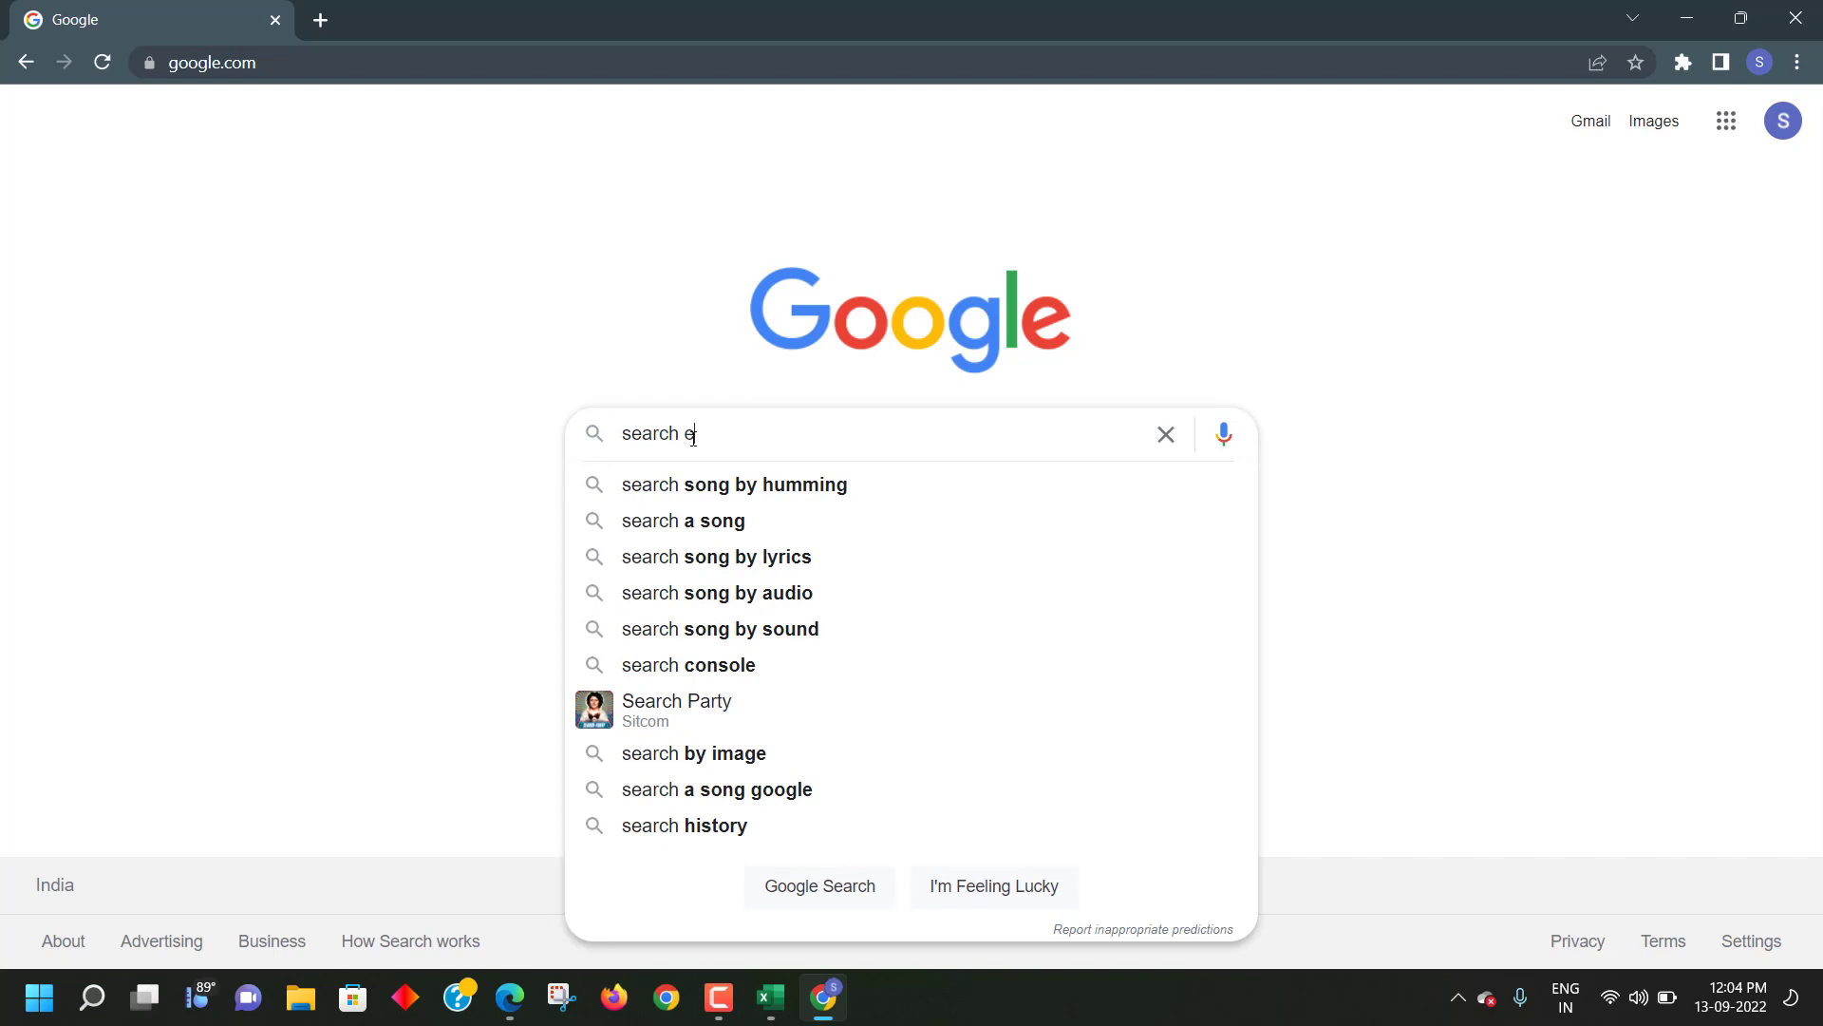
{"action": "type", "text": "ngone"}
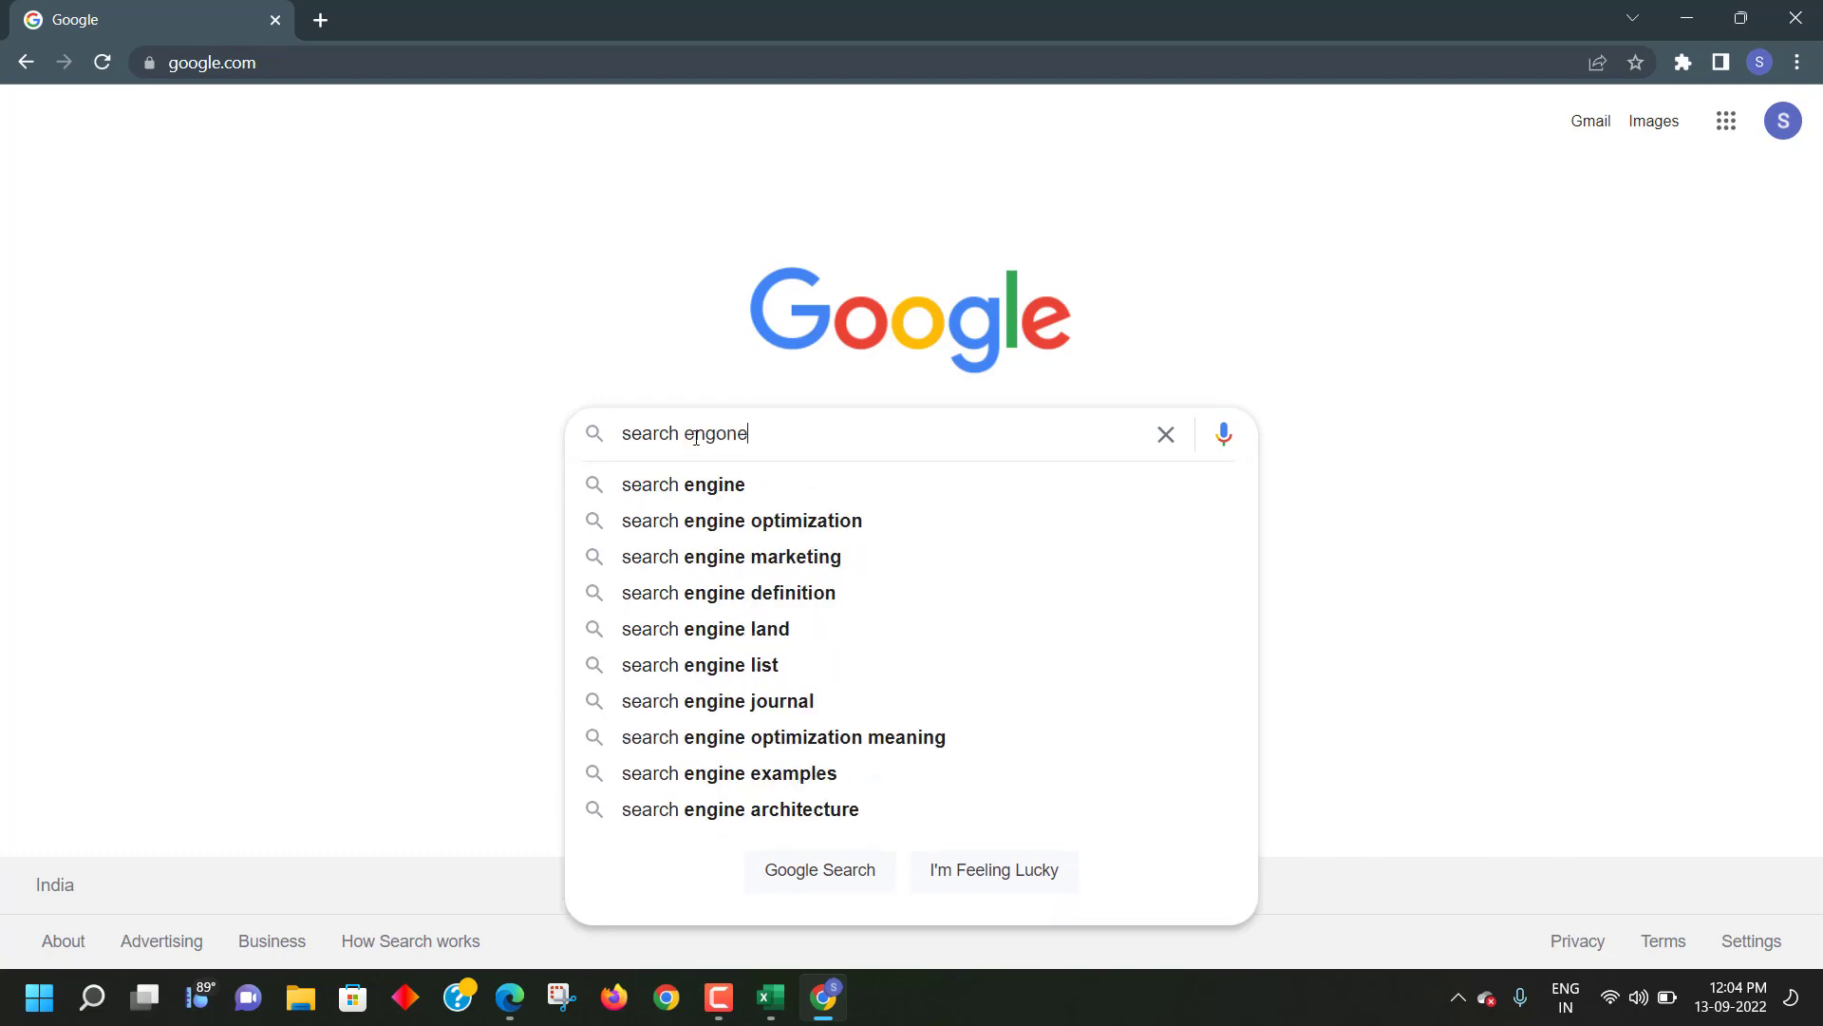
{"action": "type", "text": " submi"}
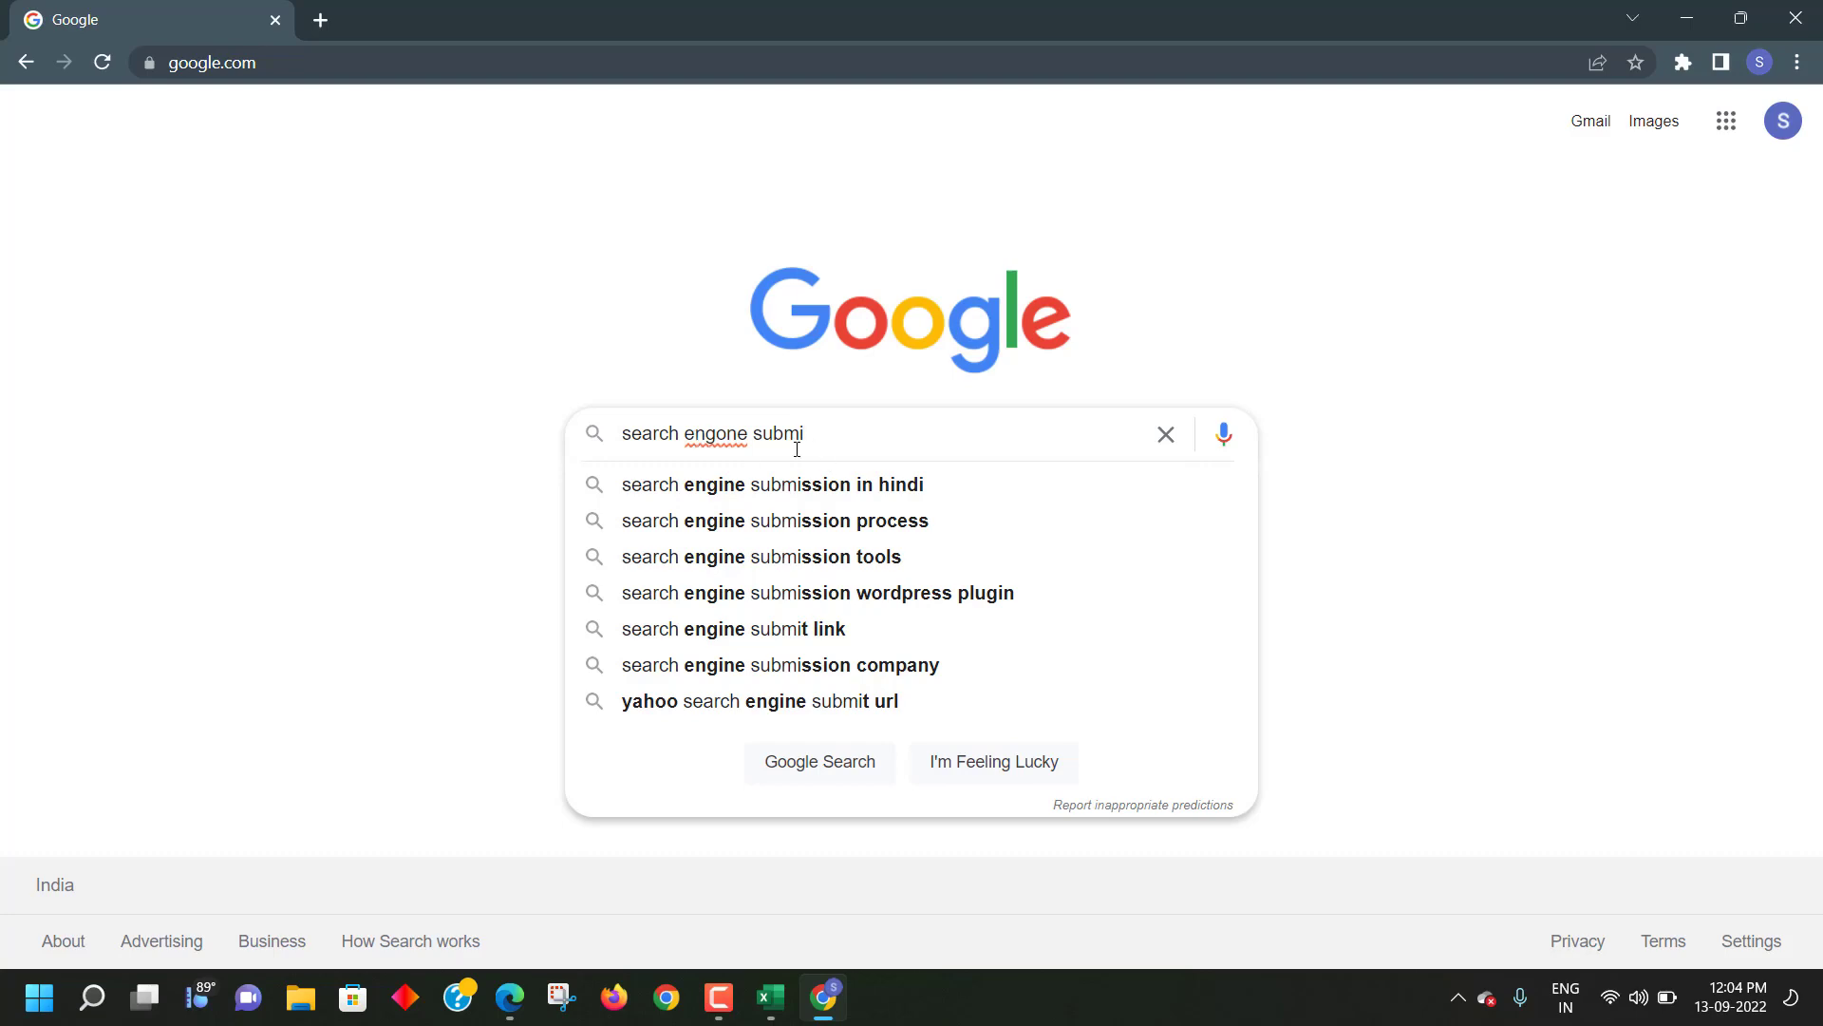
{"action": "left_click", "coordinate": [785, 484]}
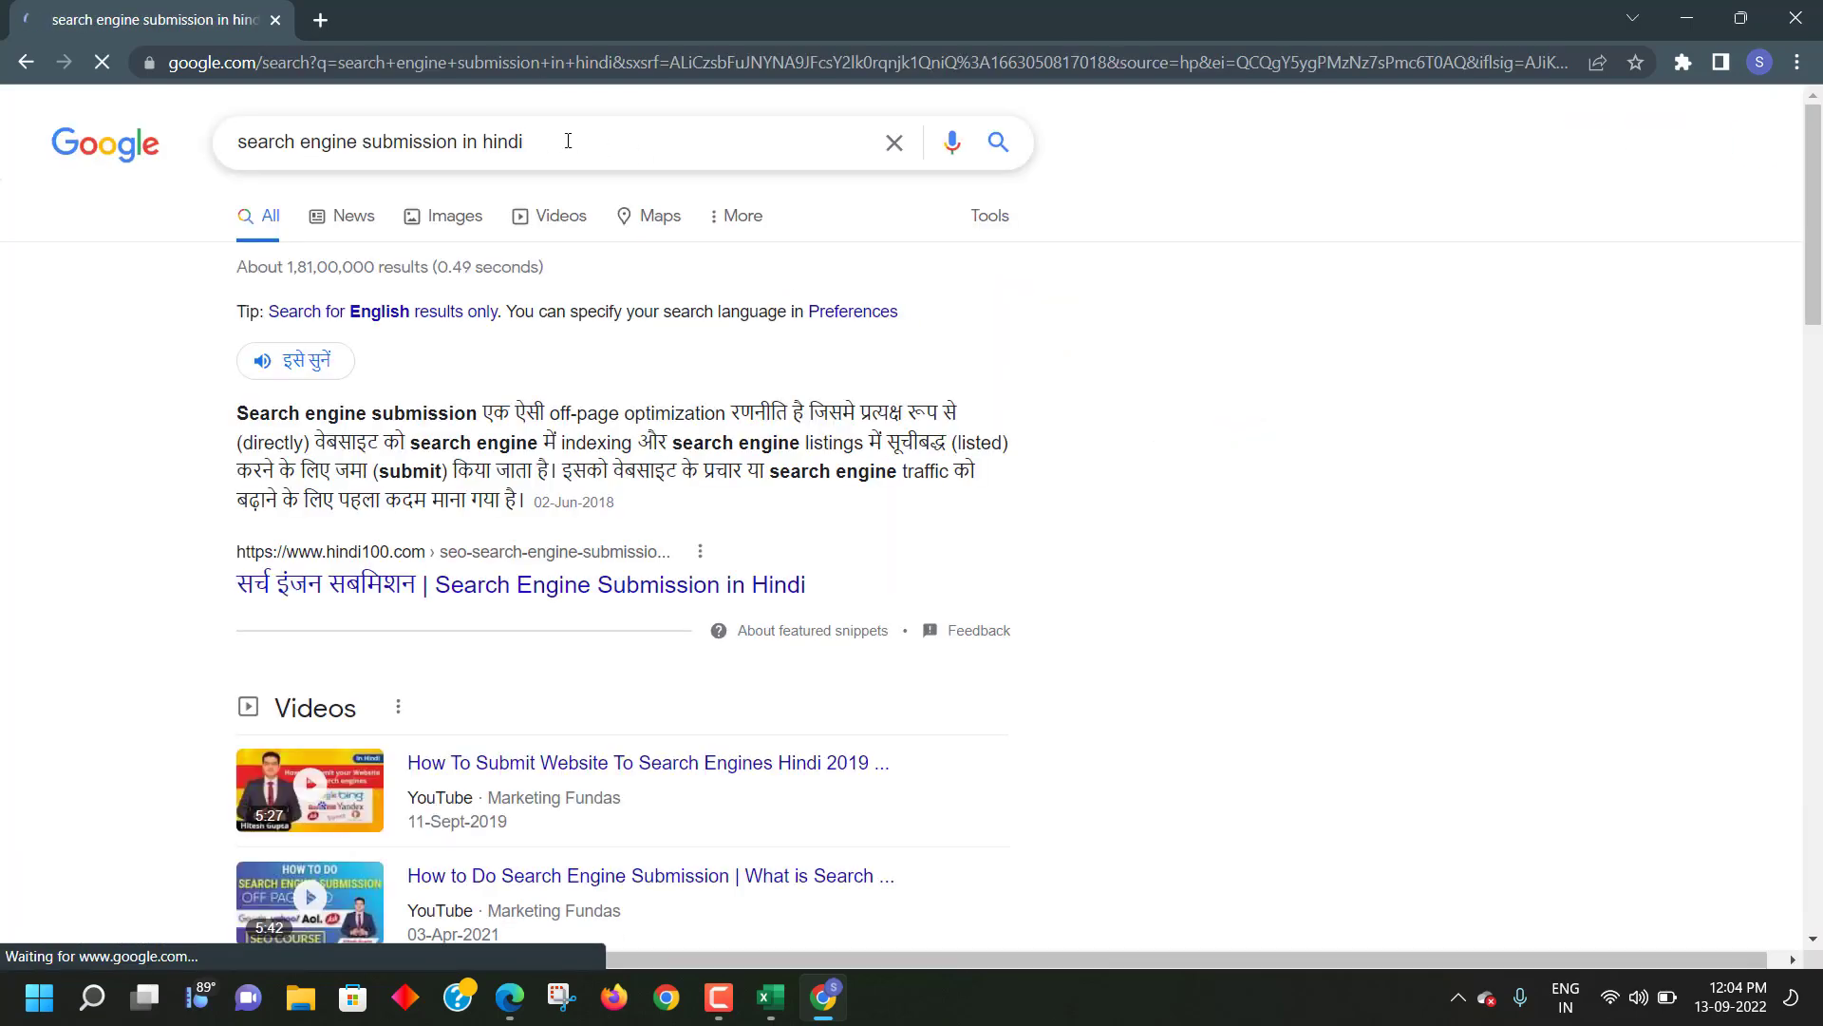
{"action": "left_click", "coordinate": [555, 137]}
{"action": "key", "text": "BackSpace"}
{"action": "key", "text": "BackSpace"}
{"action": "key", "text": "BackSpace"}
{"action": "key", "text": "BackSpace"}
{"action": "key", "text": "BackSpace"}
{"action": "key", "text": "BackSpace"}
{"action": "key", "text": "BackSpace"}
{"action": "key", "text": "BackSpace"}
{"action": "key", "text": "BackSpace"}
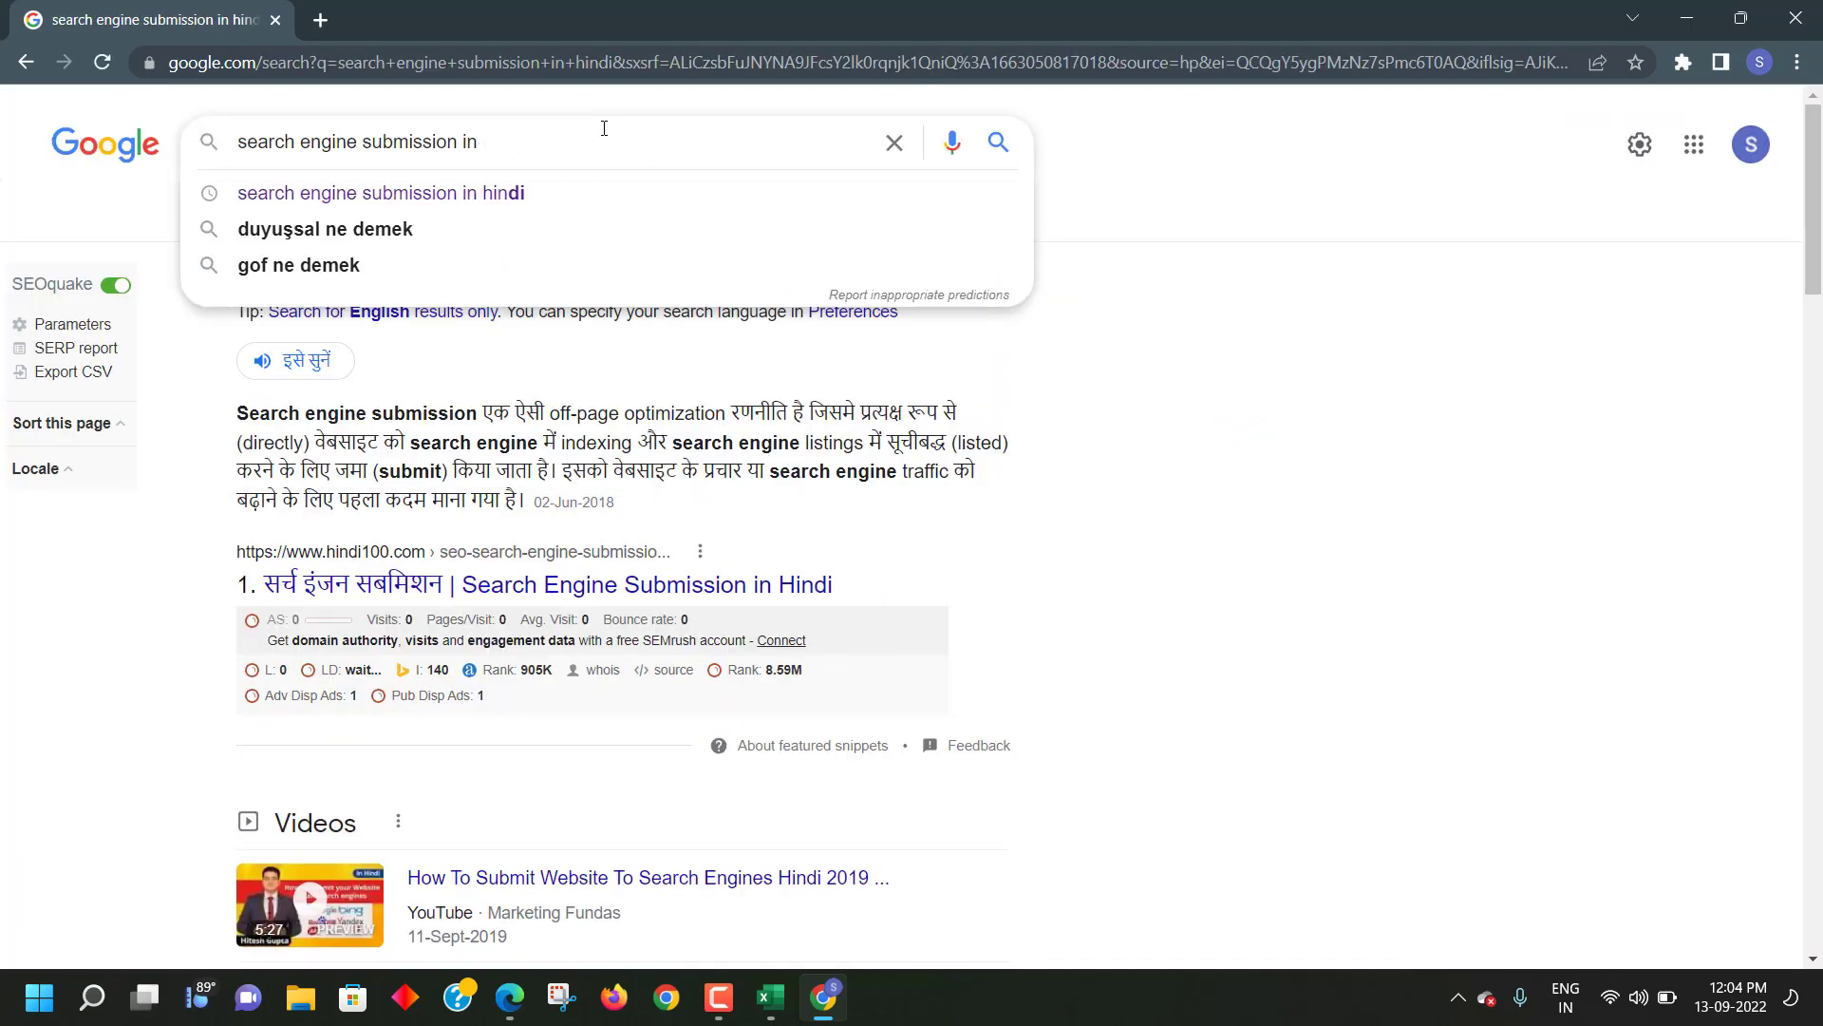
{"action": "type", "text": "sites"}
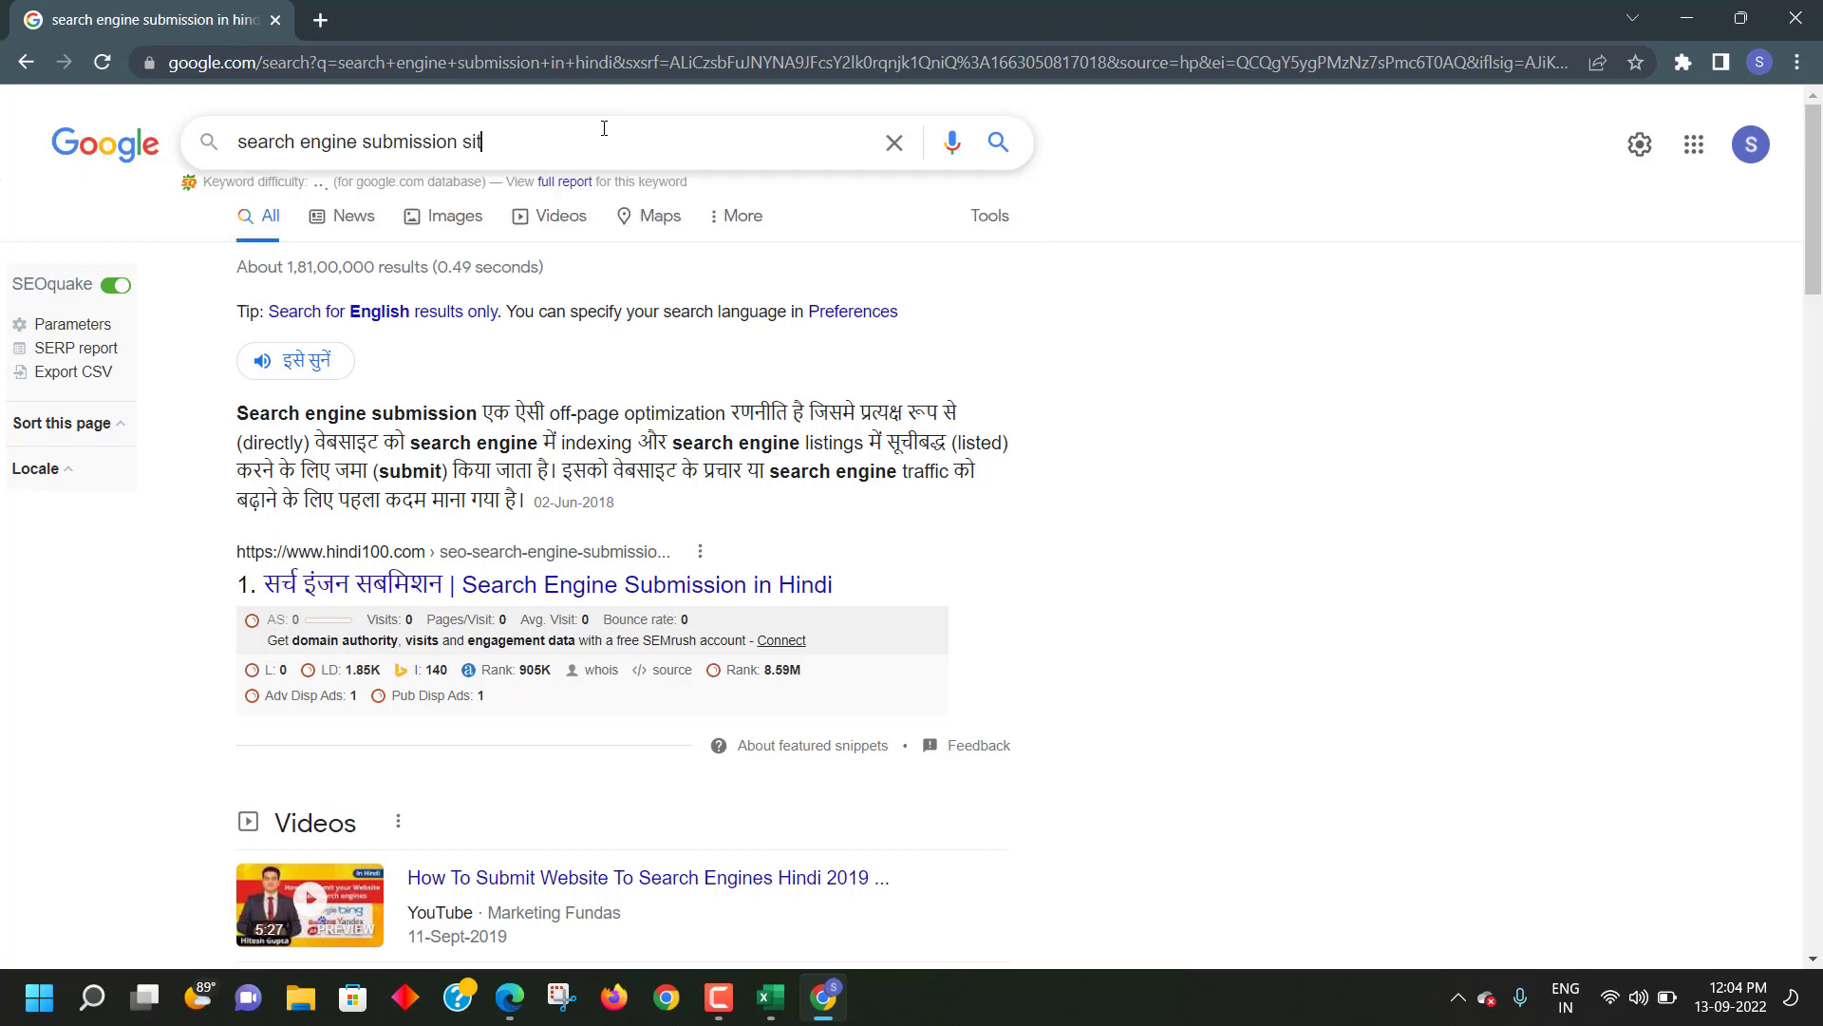
{"action": "key", "text": "Return"}
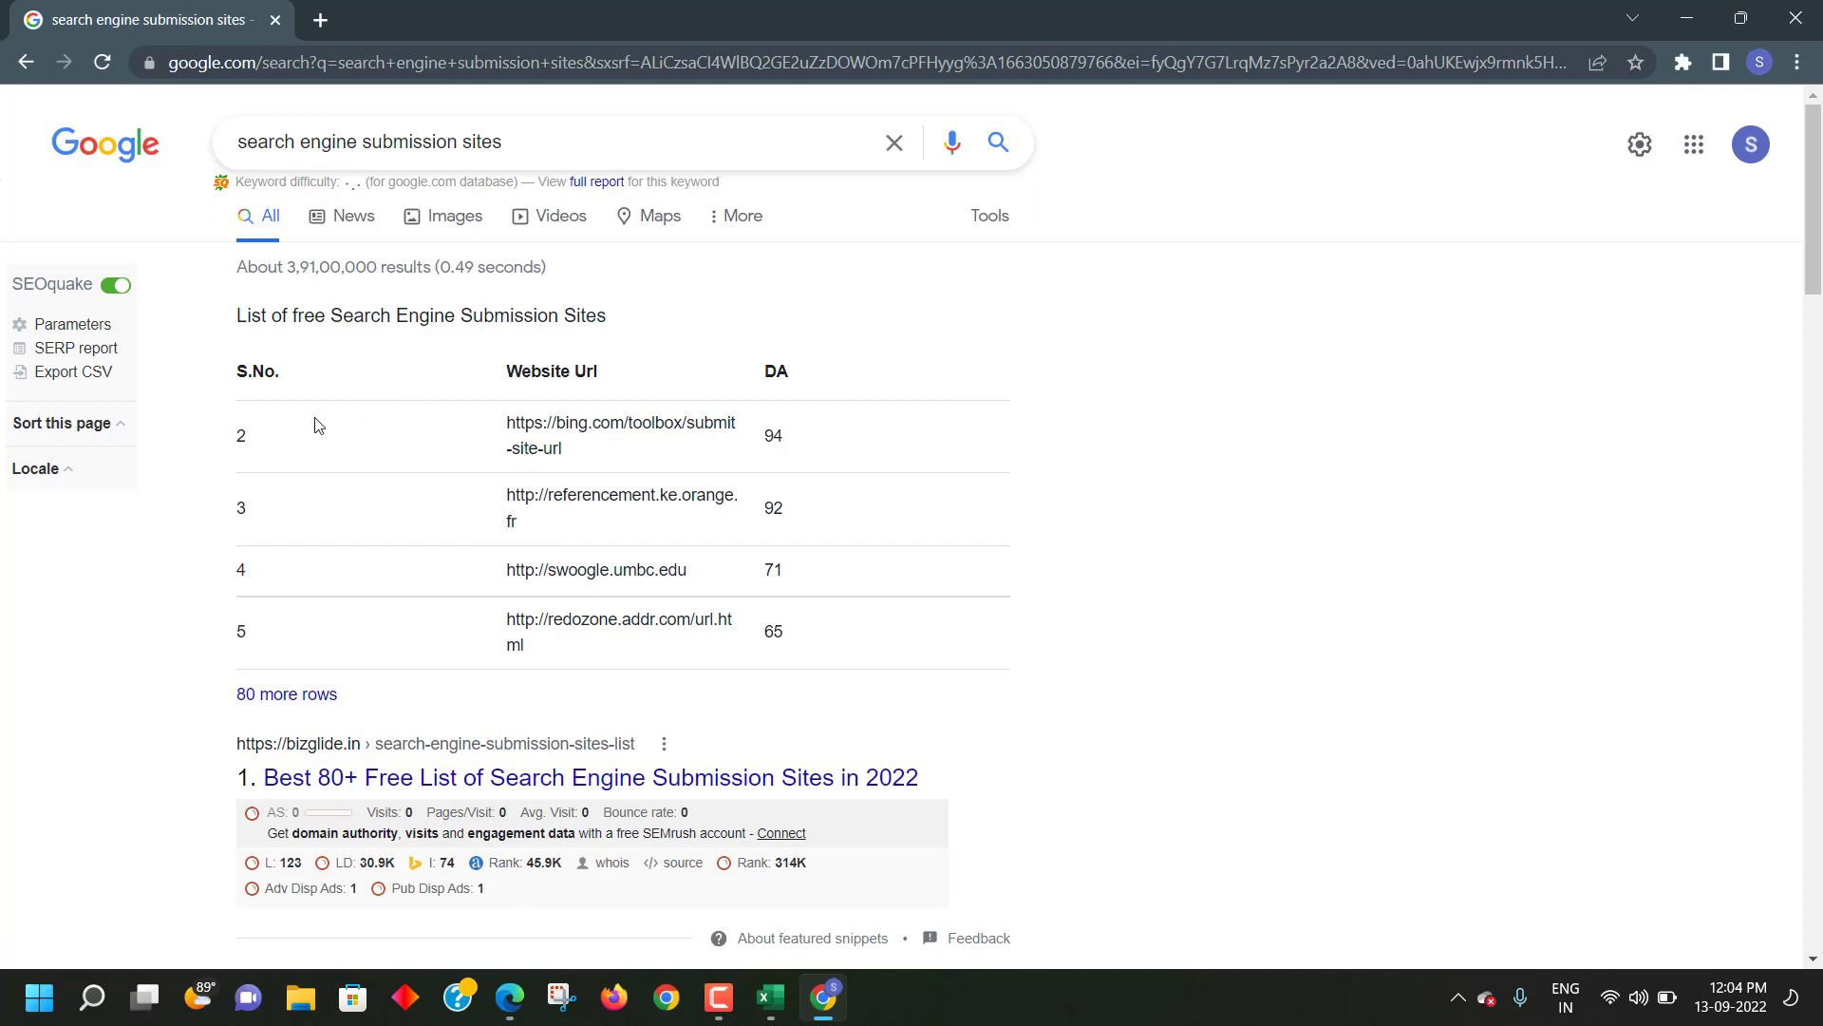
- Open the bizglide result and scroll to its free submission sites table with DA/PA scores
{"action": "scroll", "coordinate": [465, 532], "scroll_direction": "down", "scroll_amount": 1}
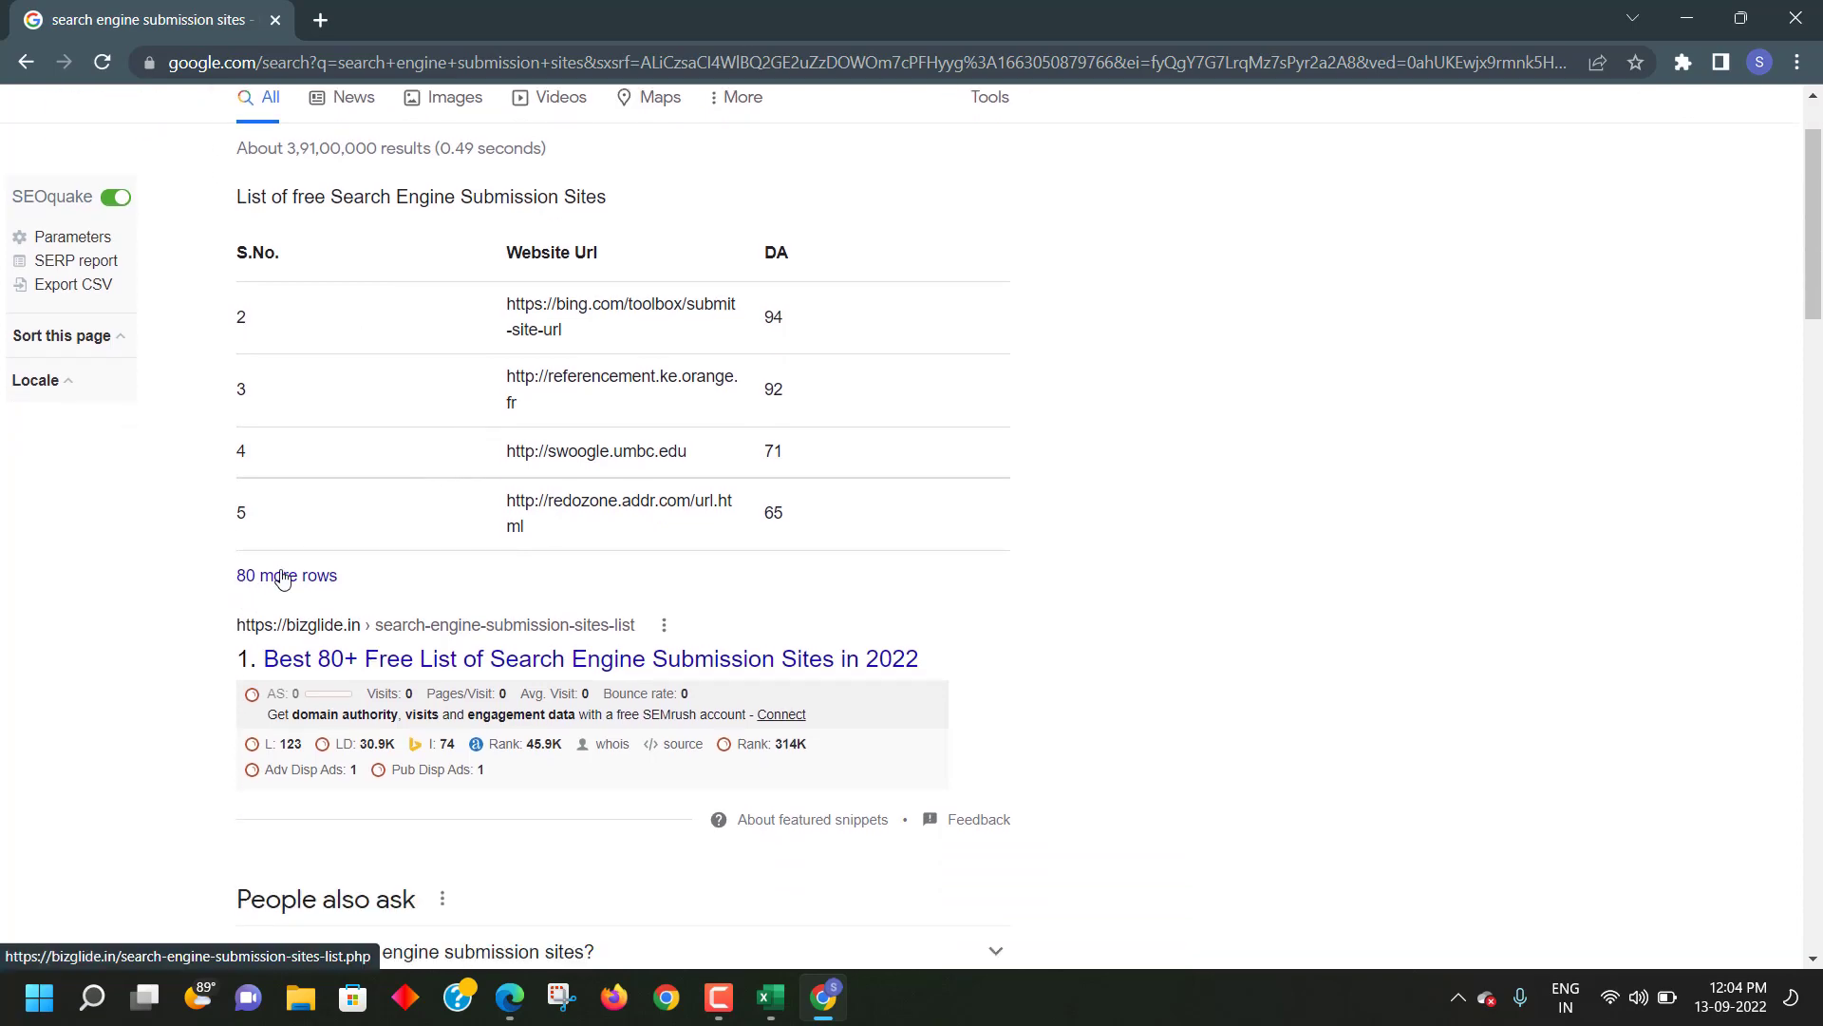
{"action": "left_click", "coordinate": [283, 578]}
{"action": "scroll", "coordinate": [589, 623], "scroll_direction": "down", "scroll_amount": 5}
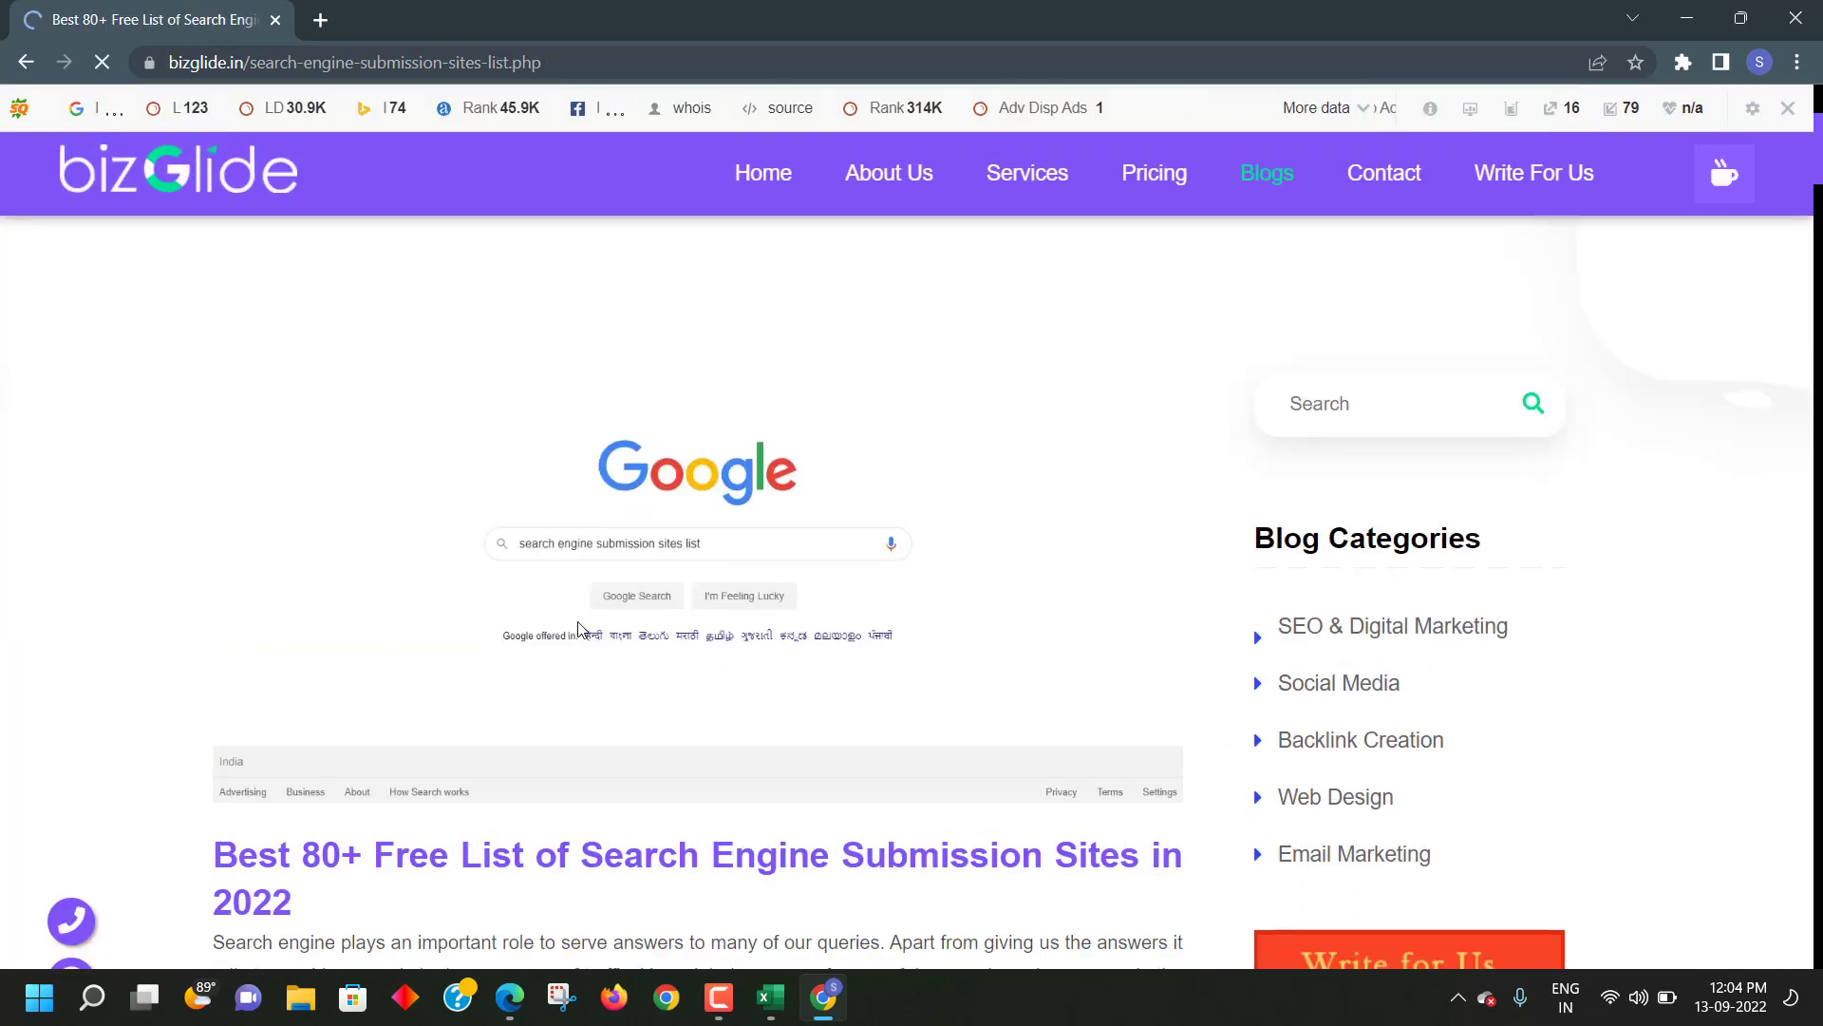
{"action": "scroll", "coordinate": [570, 642], "scroll_direction": "down", "scroll_amount": 8}
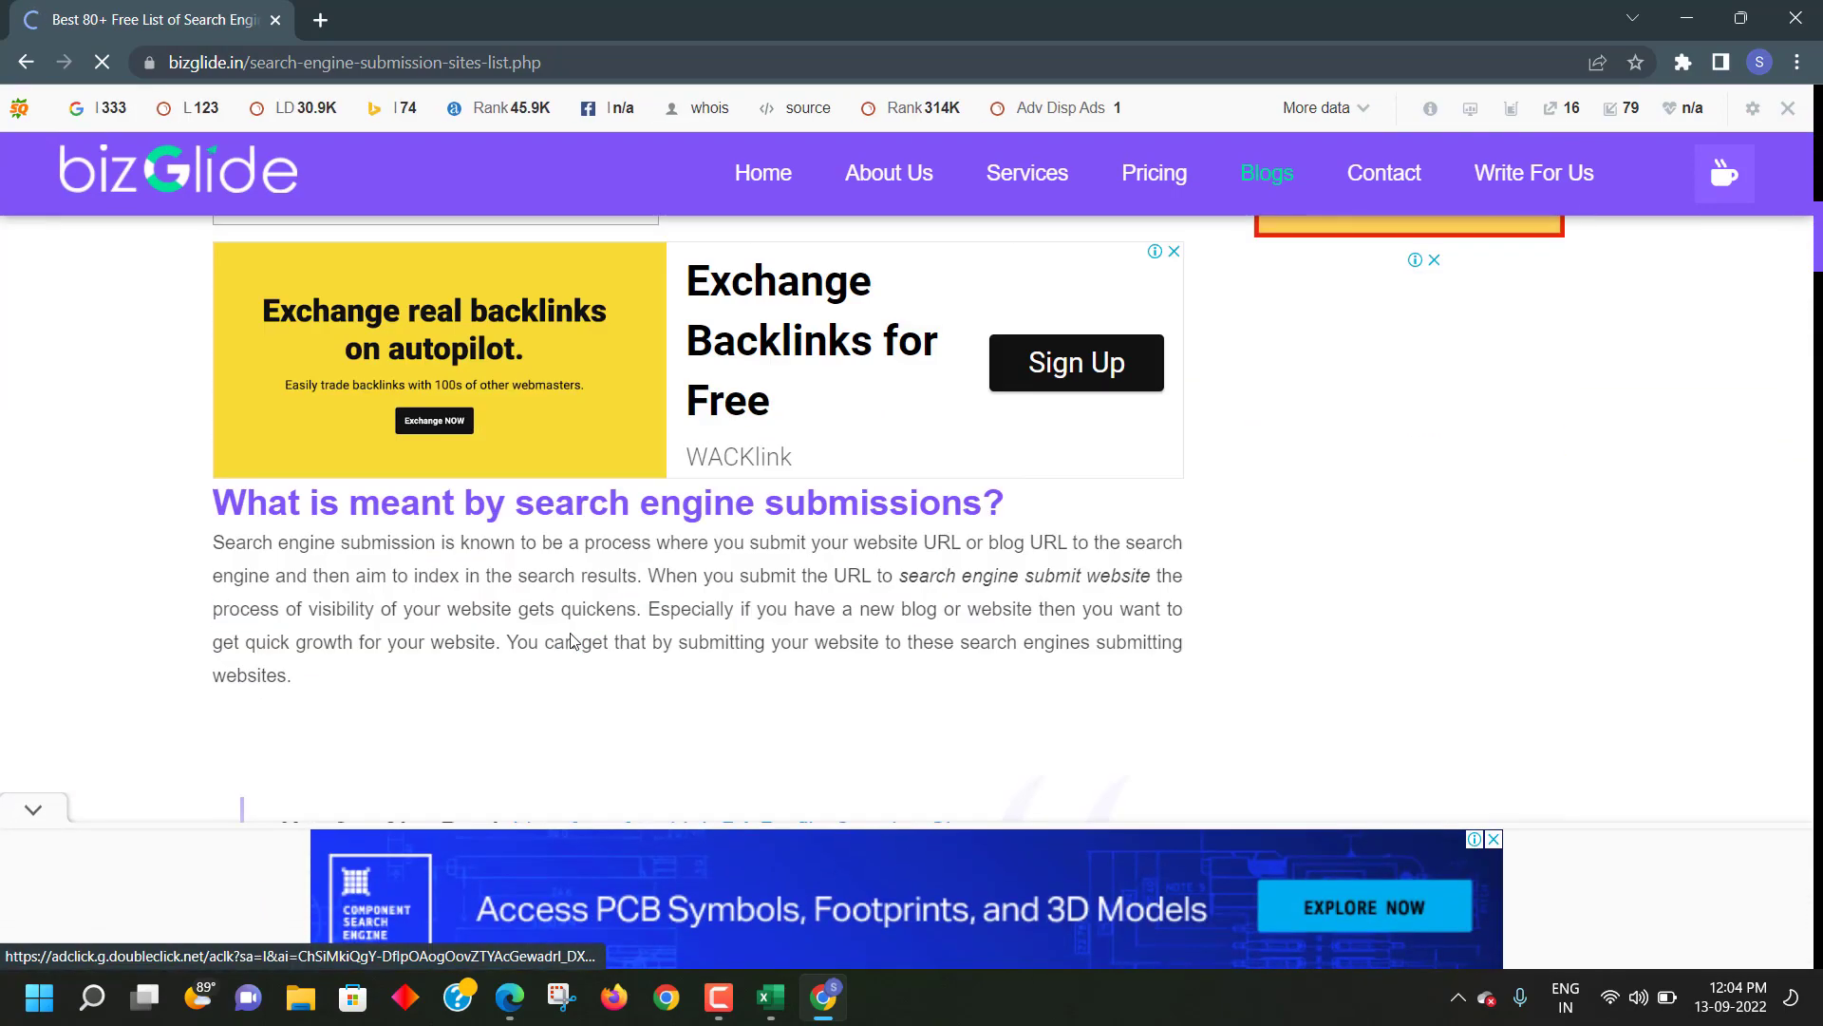
{"action": "scroll", "coordinate": [569, 639], "scroll_direction": "down", "scroll_amount": 15}
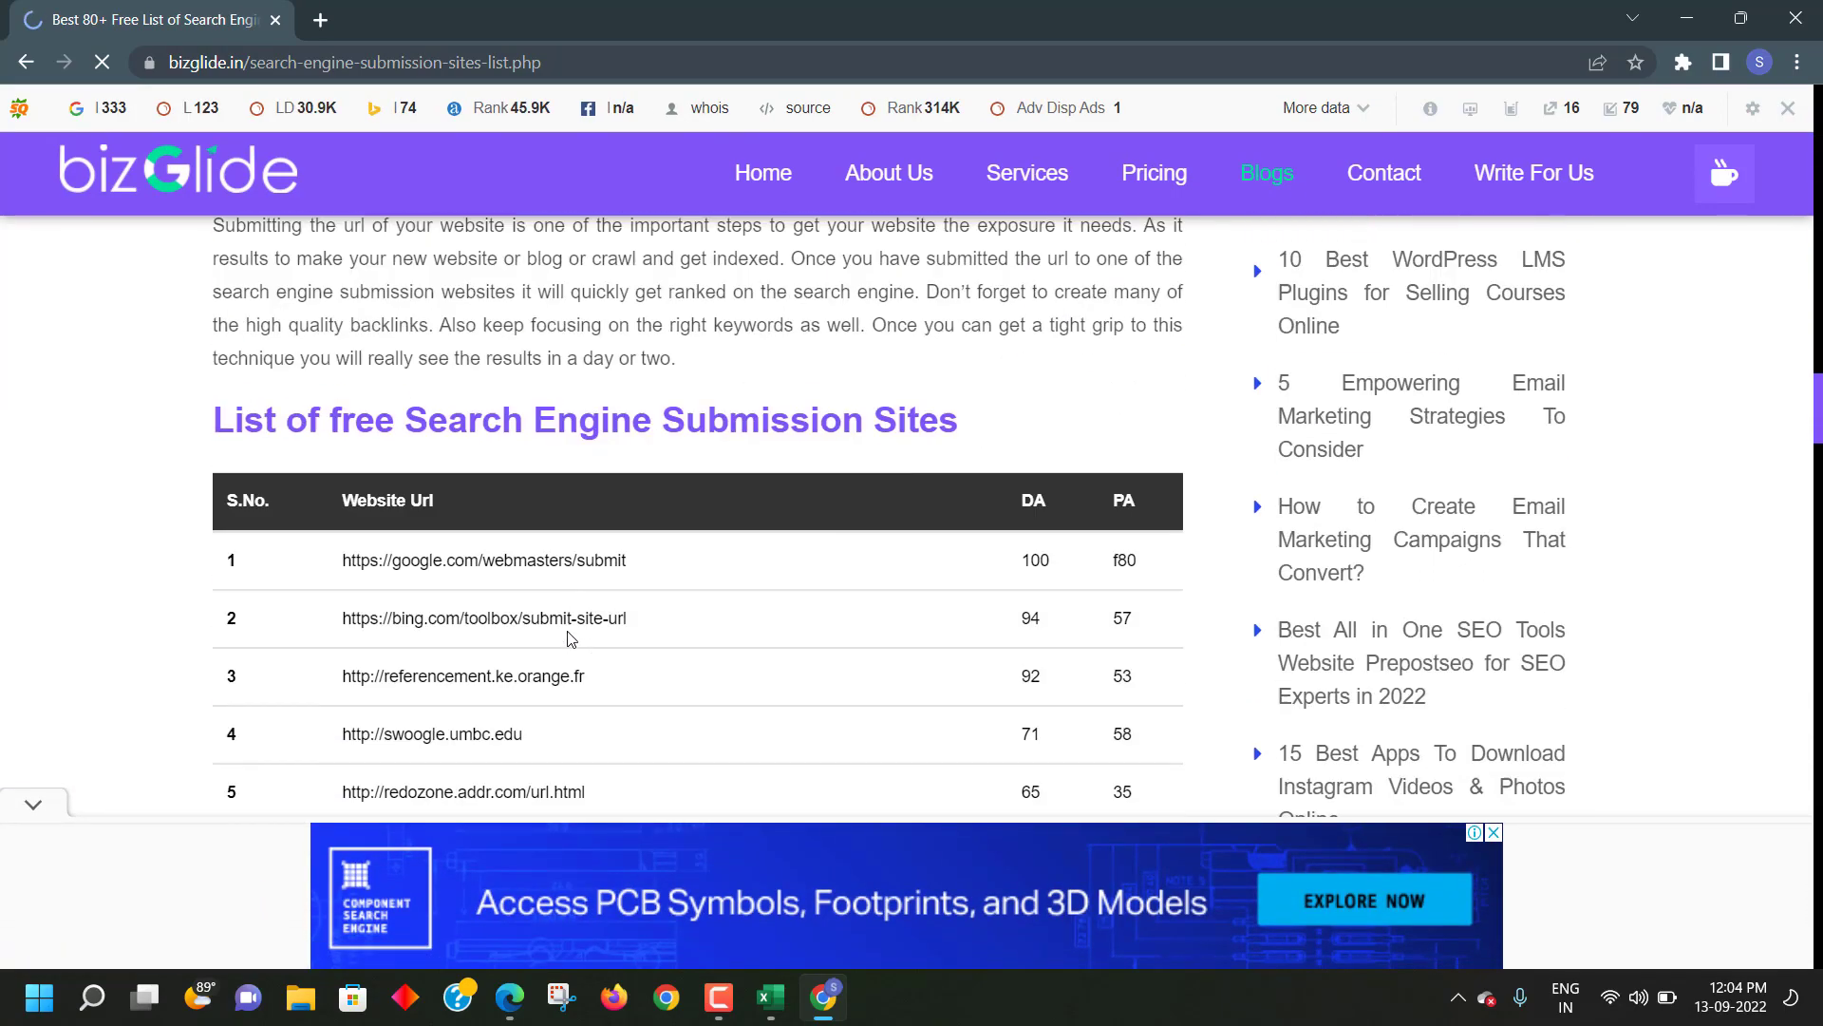
{"action": "scroll", "coordinate": [571, 637], "scroll_direction": "up", "scroll_amount": 3}
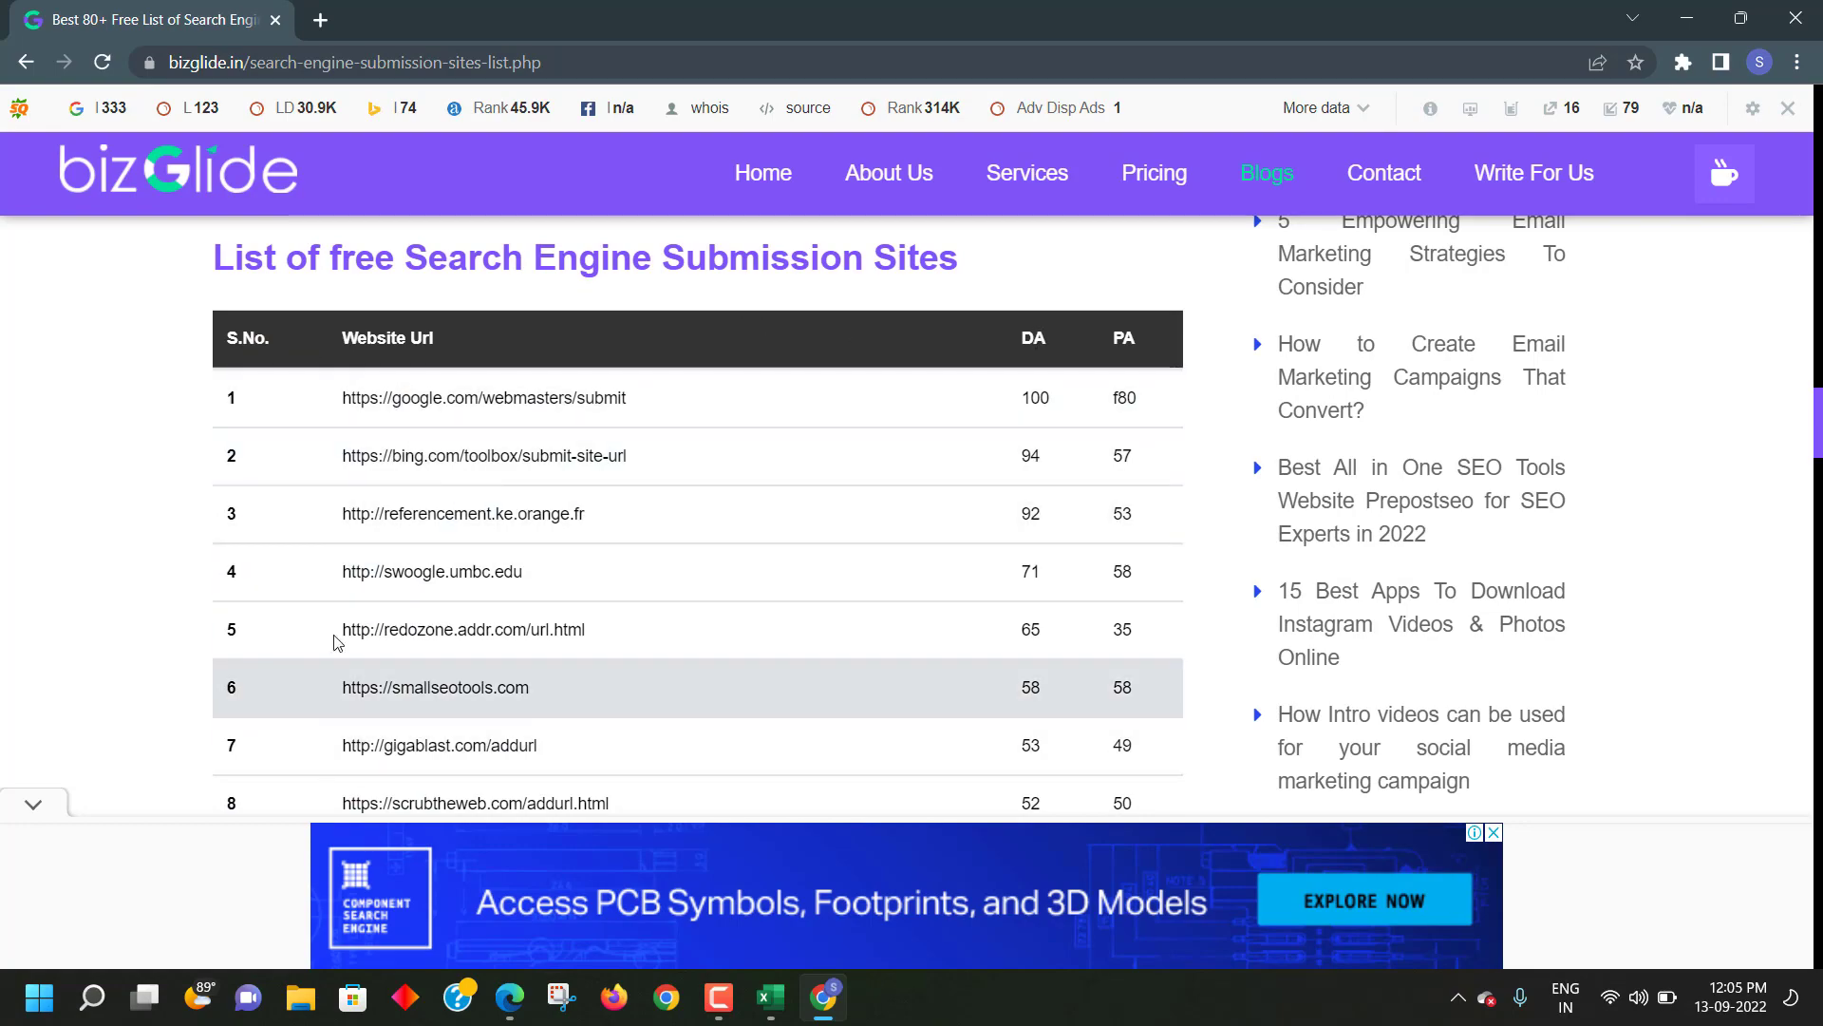
{"action": "scroll", "coordinate": [361, 342], "scroll_direction": "down", "scroll_amount": 8}
{"action": "scroll", "coordinate": [355, 344], "scroll_direction": "up", "scroll_amount": 12}
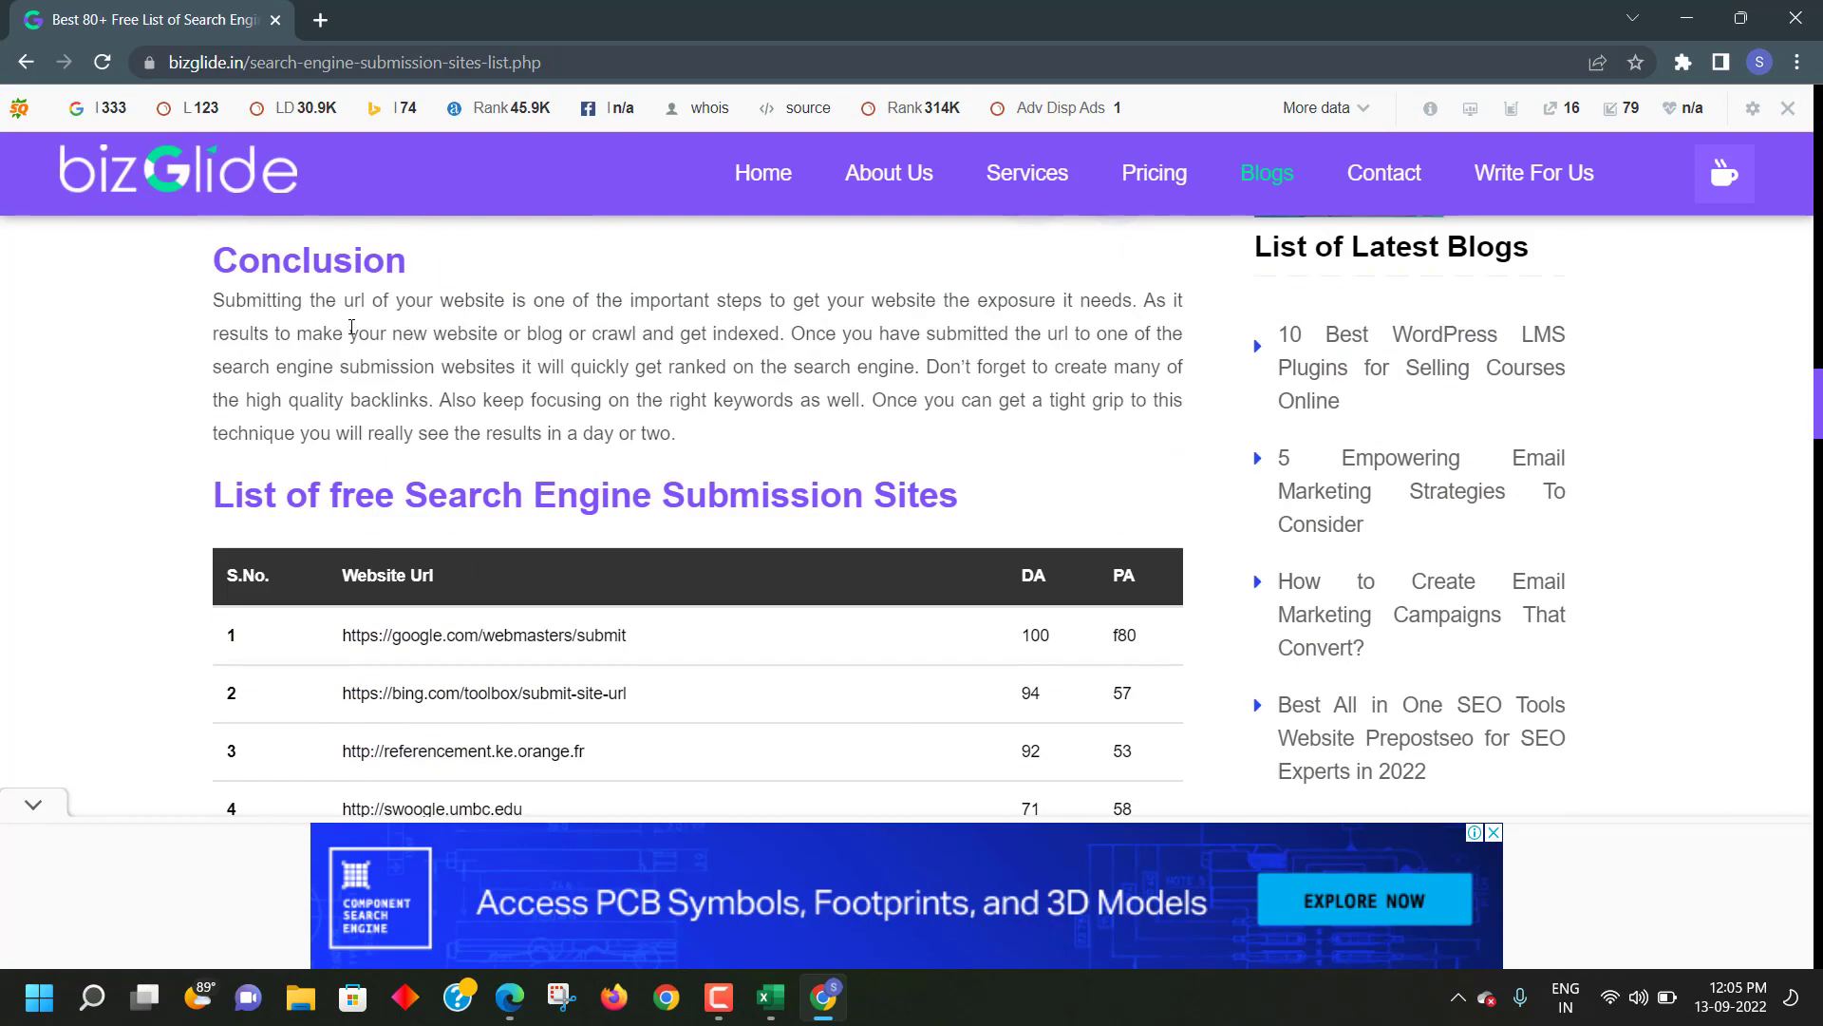
{"action": "scroll", "coordinate": [351, 332], "scroll_direction": "down", "scroll_amount": 4}
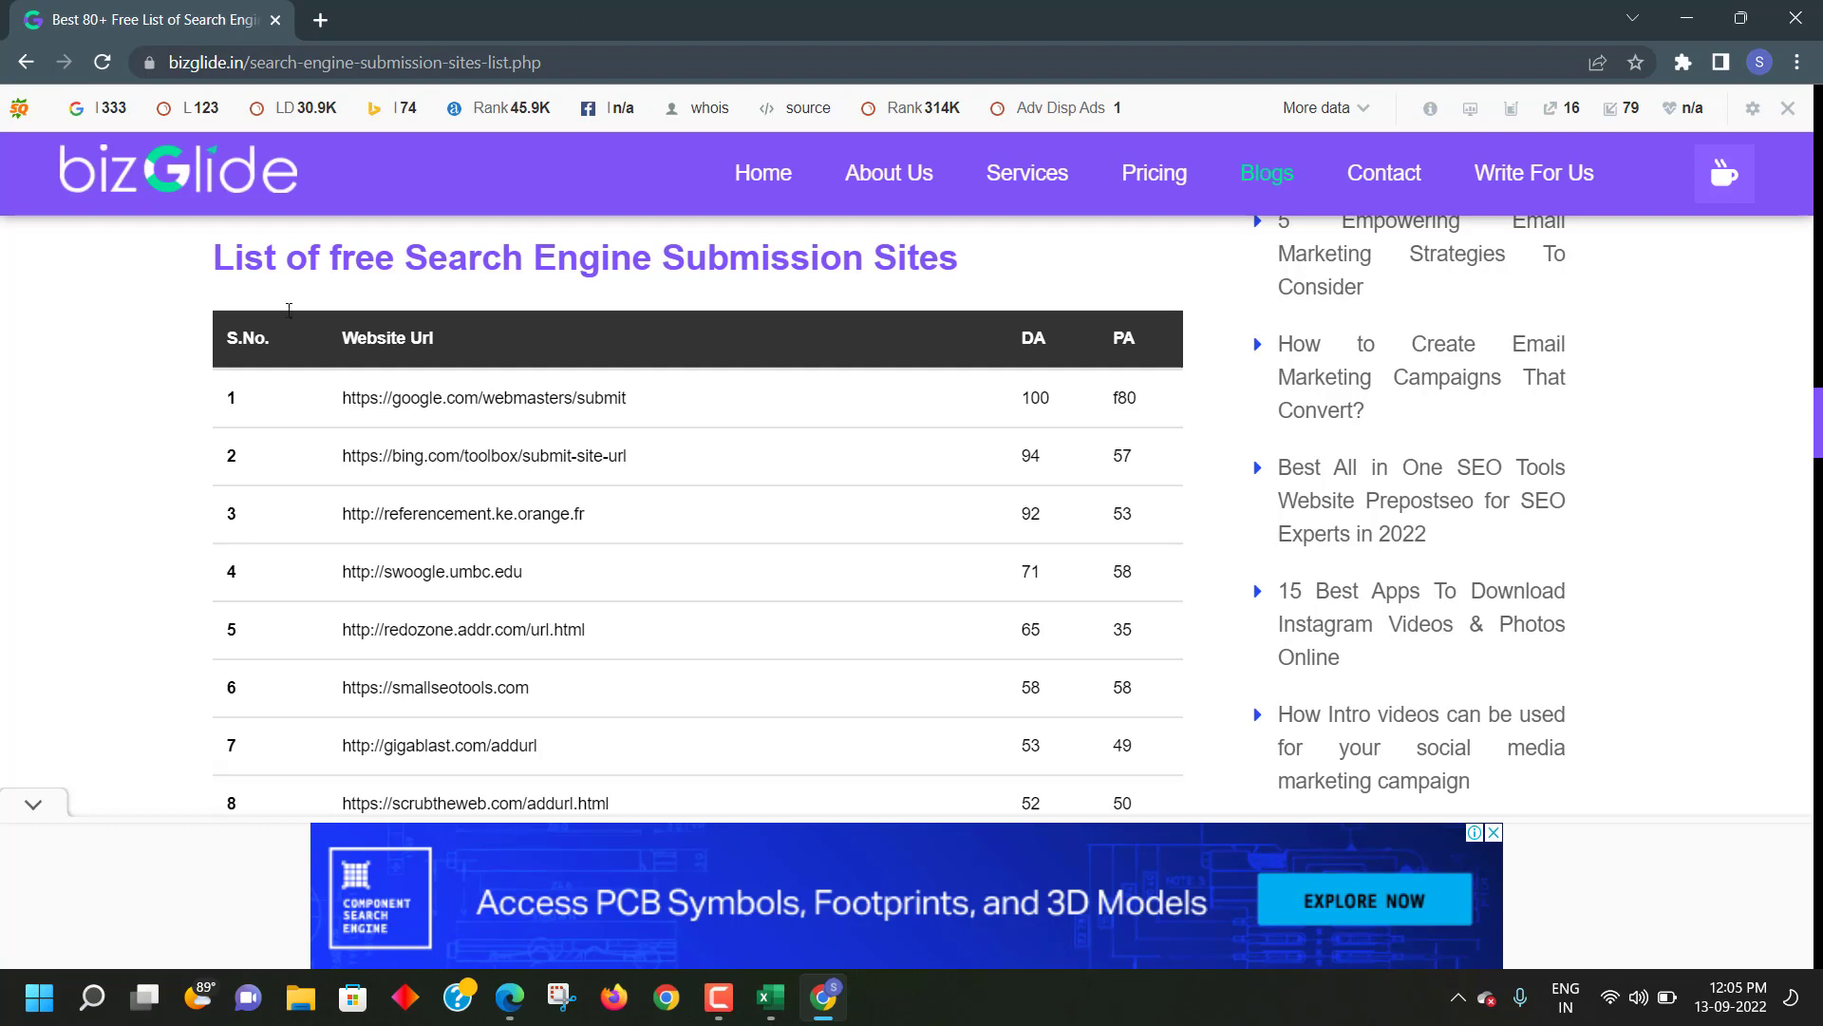
{"action": "scroll", "coordinate": [326, 354], "scroll_direction": "down", "scroll_amount": 2}
{"action": "scroll", "coordinate": [428, 374], "scroll_direction": "up", "scroll_amount": 2}
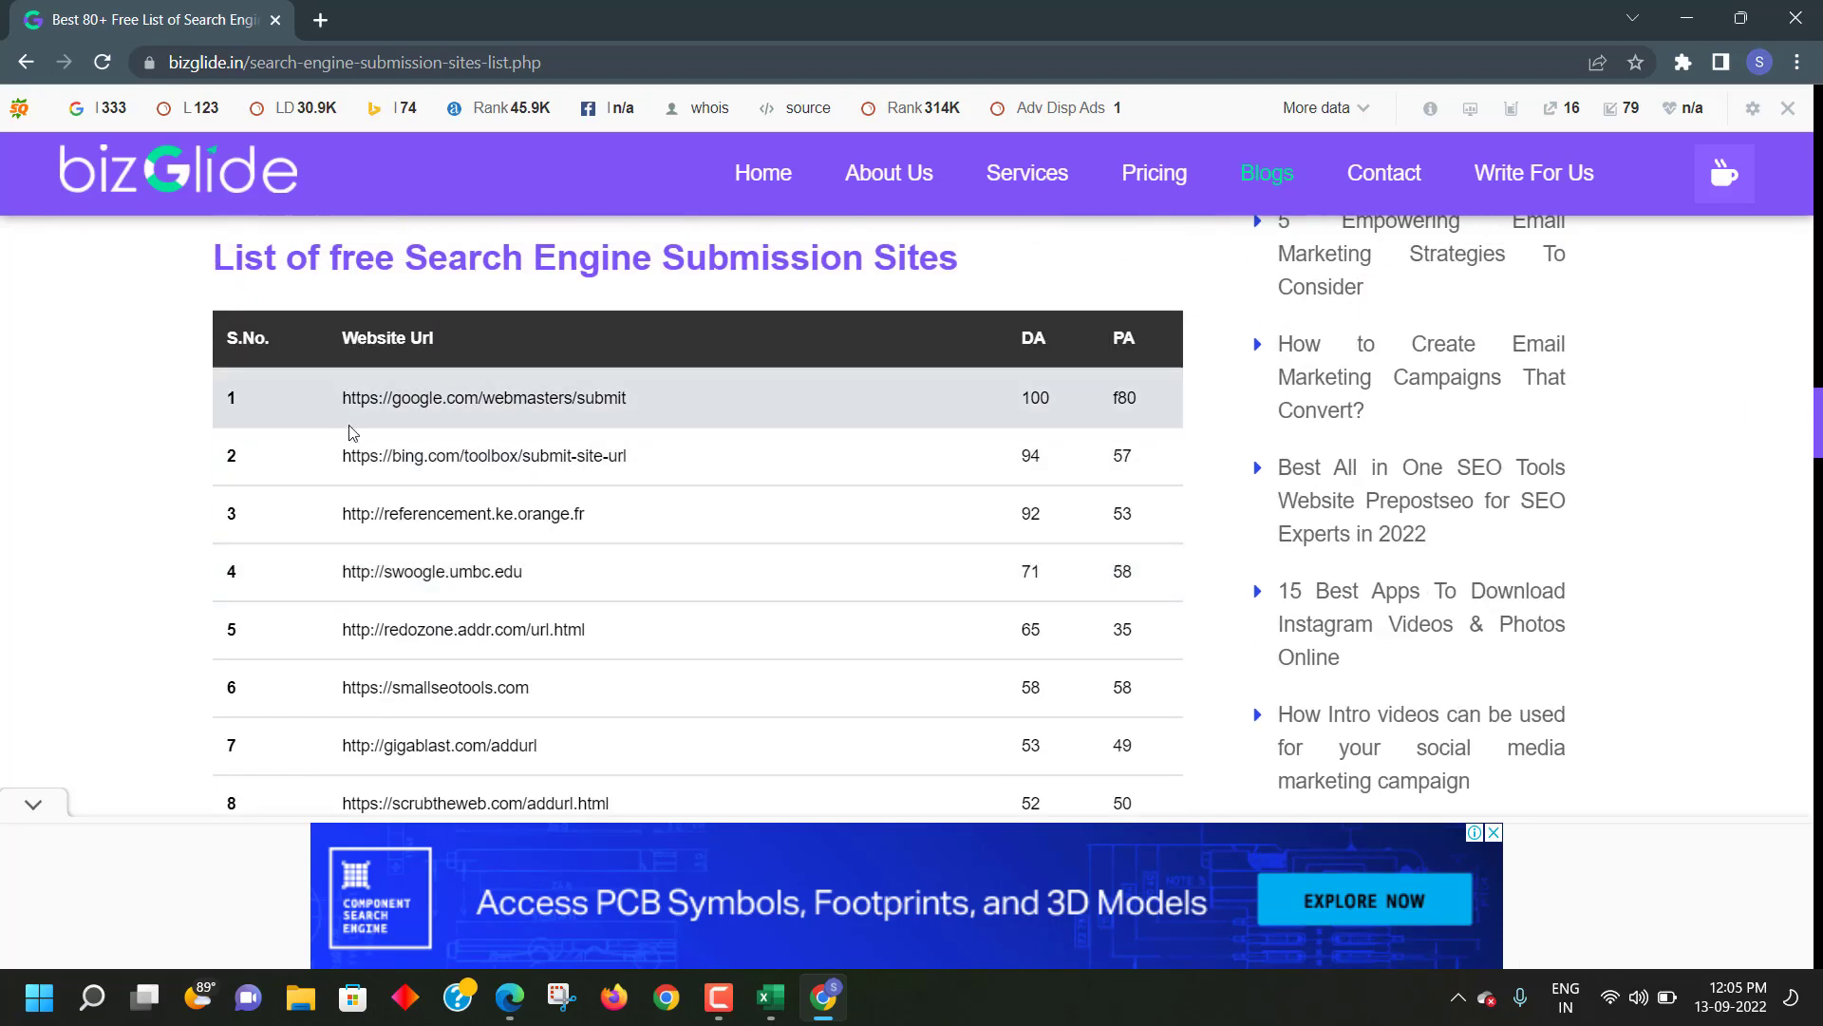
- Copy the google.com/webmasters/submit address from row 1 of the list
{"action": "left_click_drag", "start_coordinate": [333, 397], "coordinate": [665, 412]}
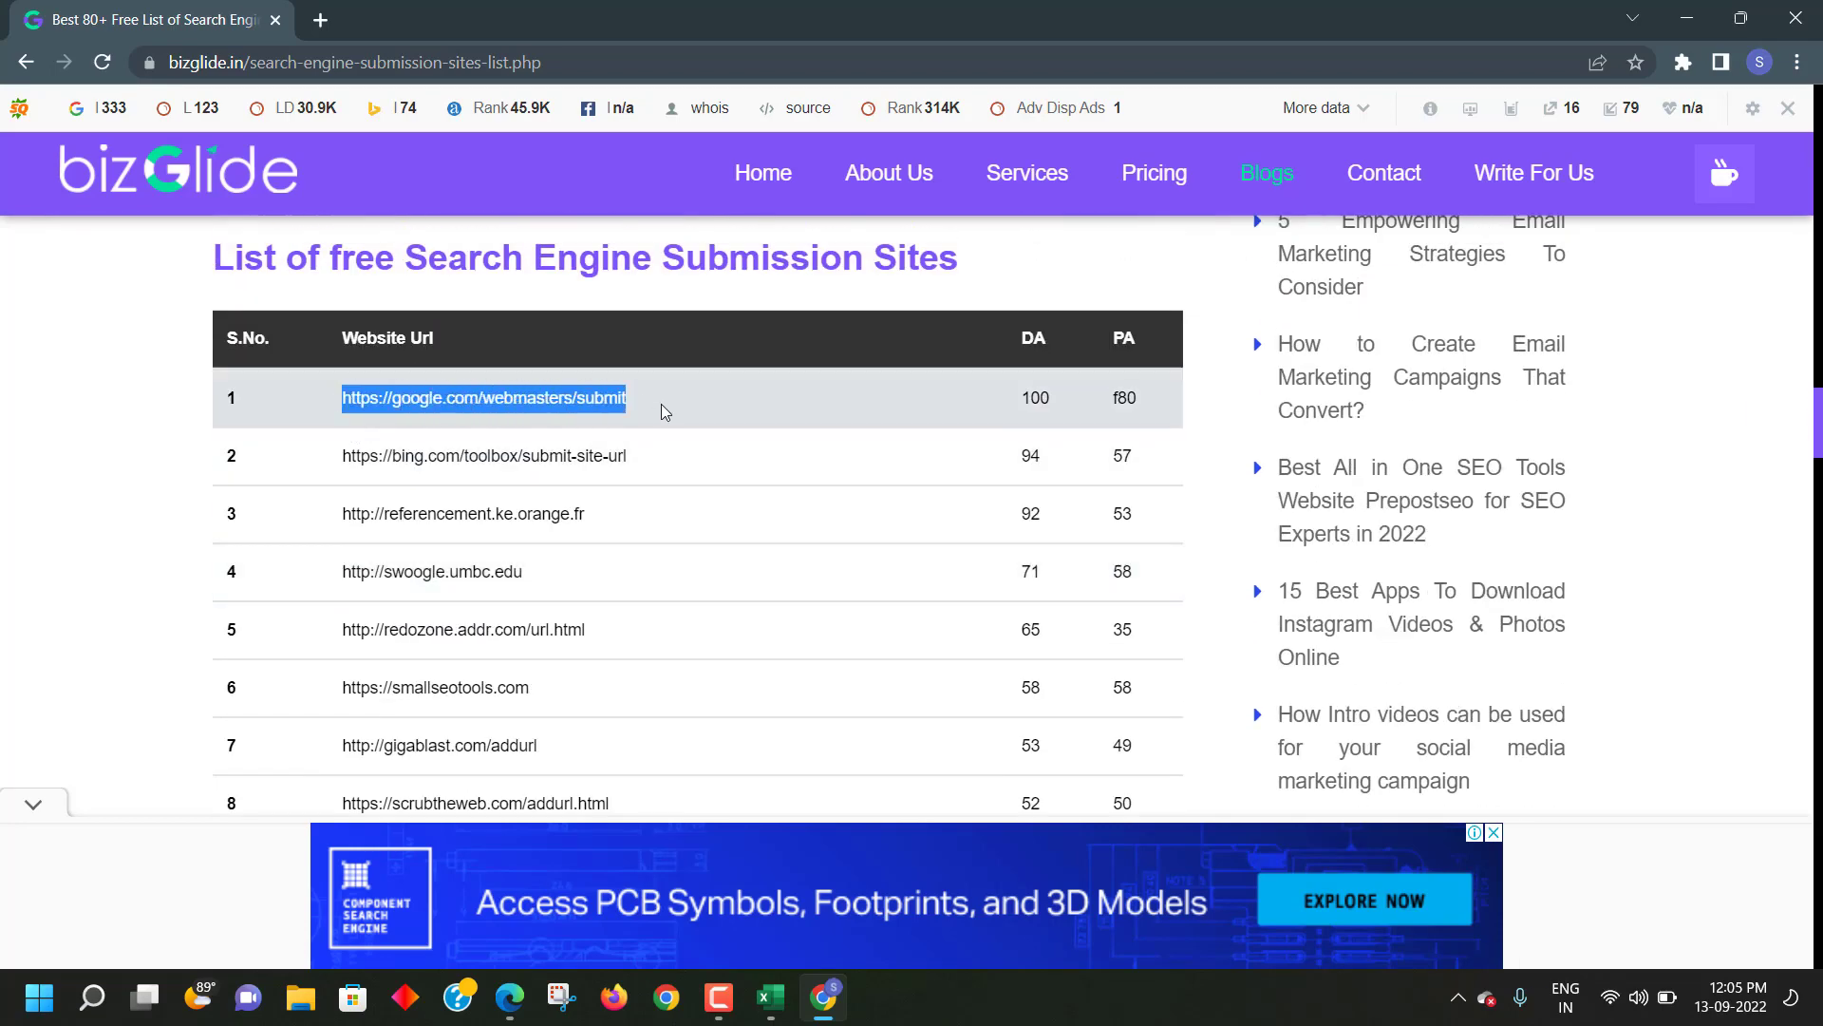
{"action": "right_click", "coordinate": [665, 411]}
{"action": "left_click", "coordinate": [703, 425]}
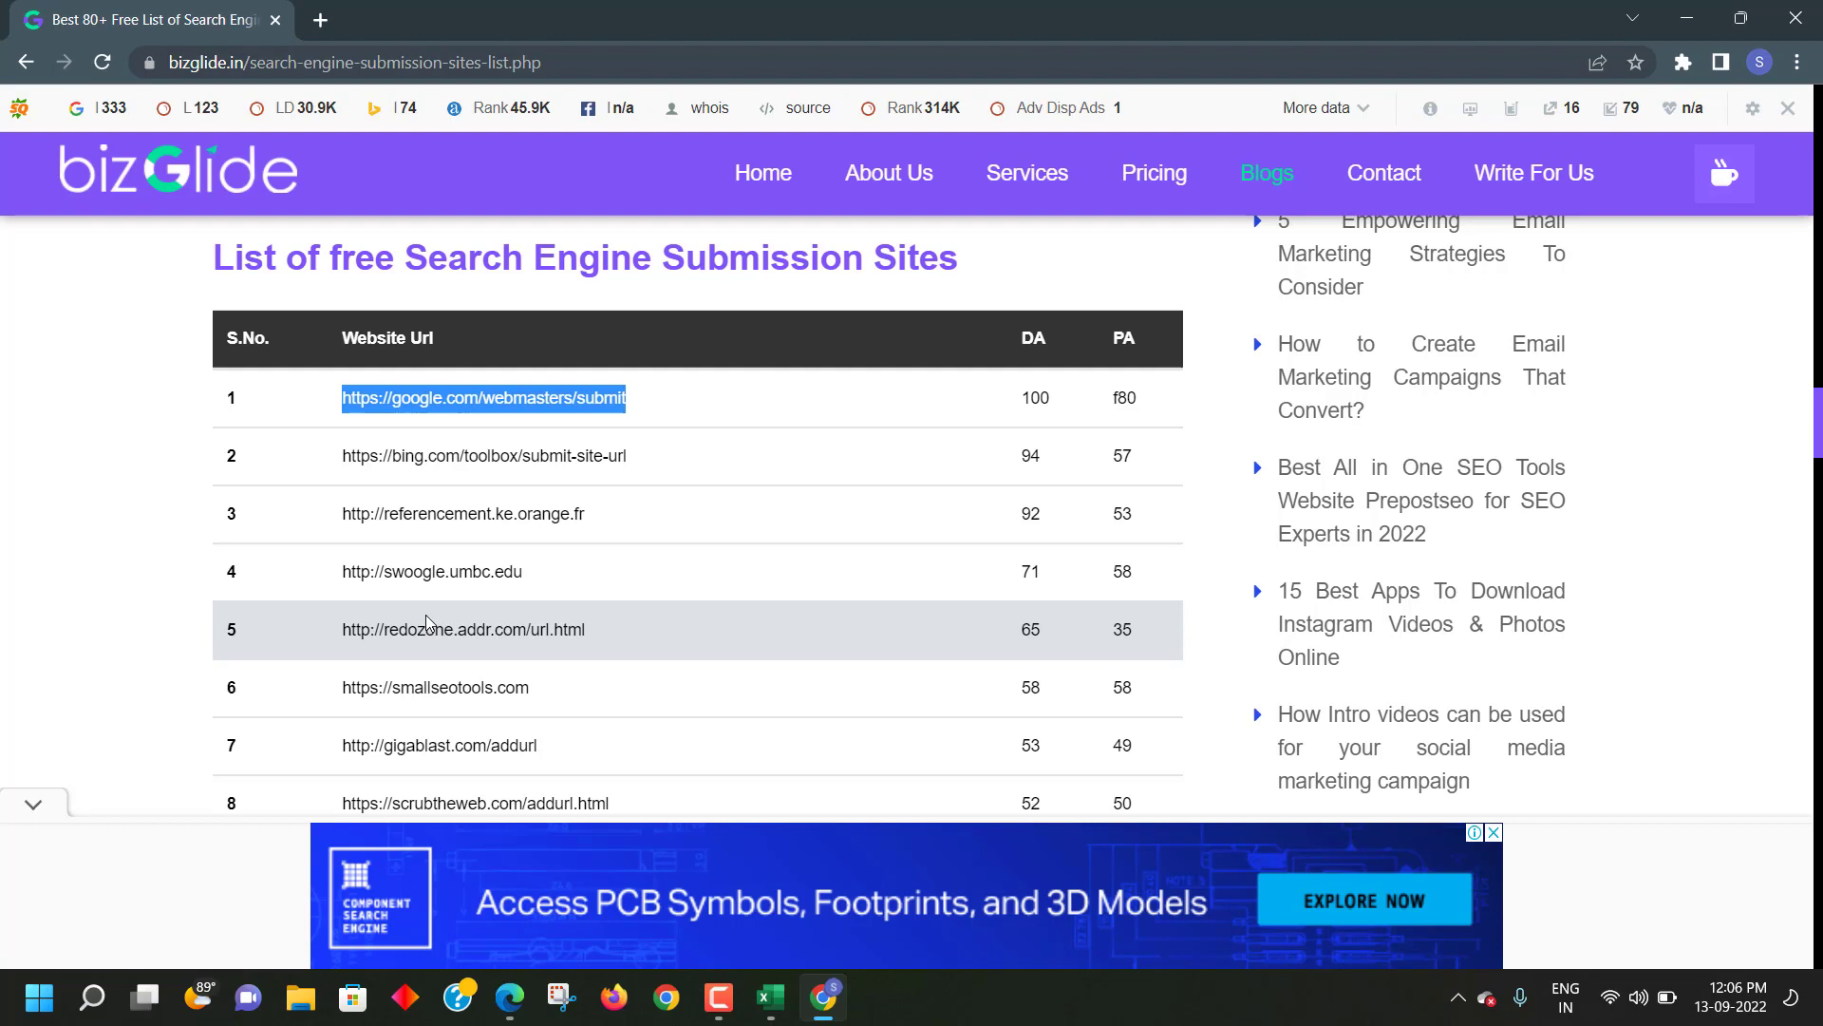
{"action": "mouse_move", "coordinate": [777, 996]}
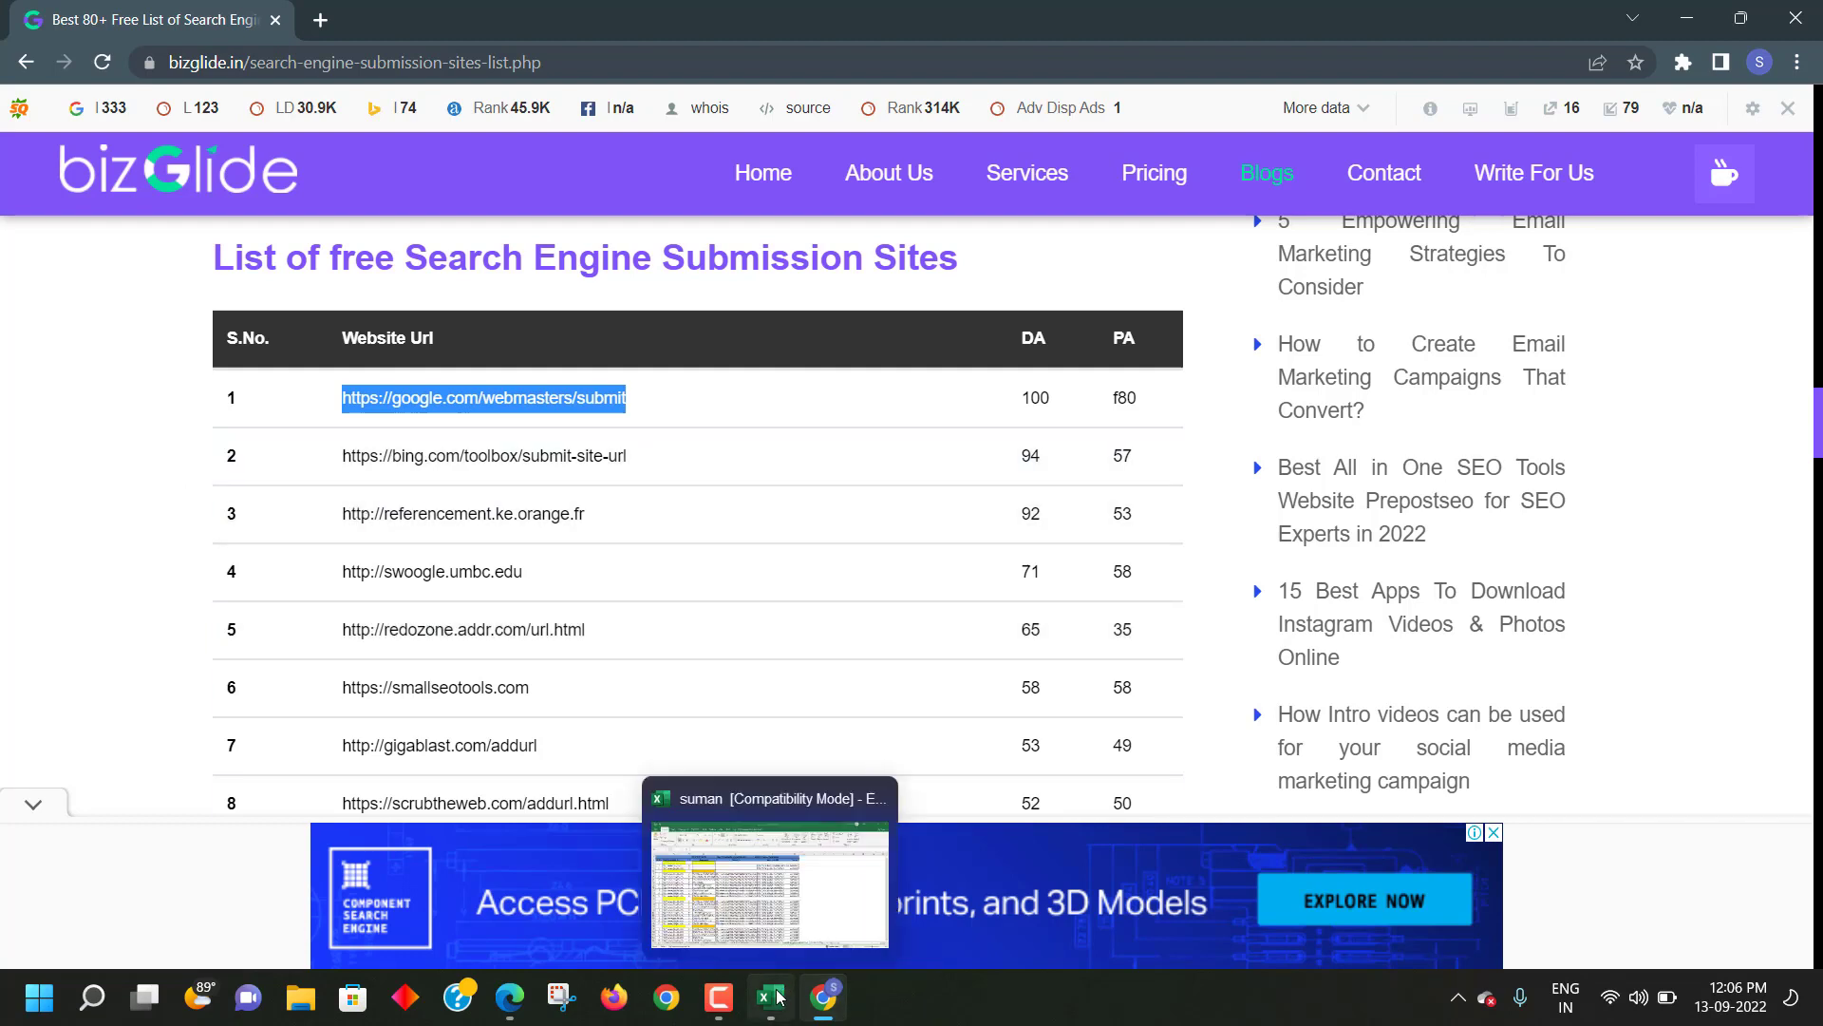
{"action": "left_click", "coordinate": [755, 883]}
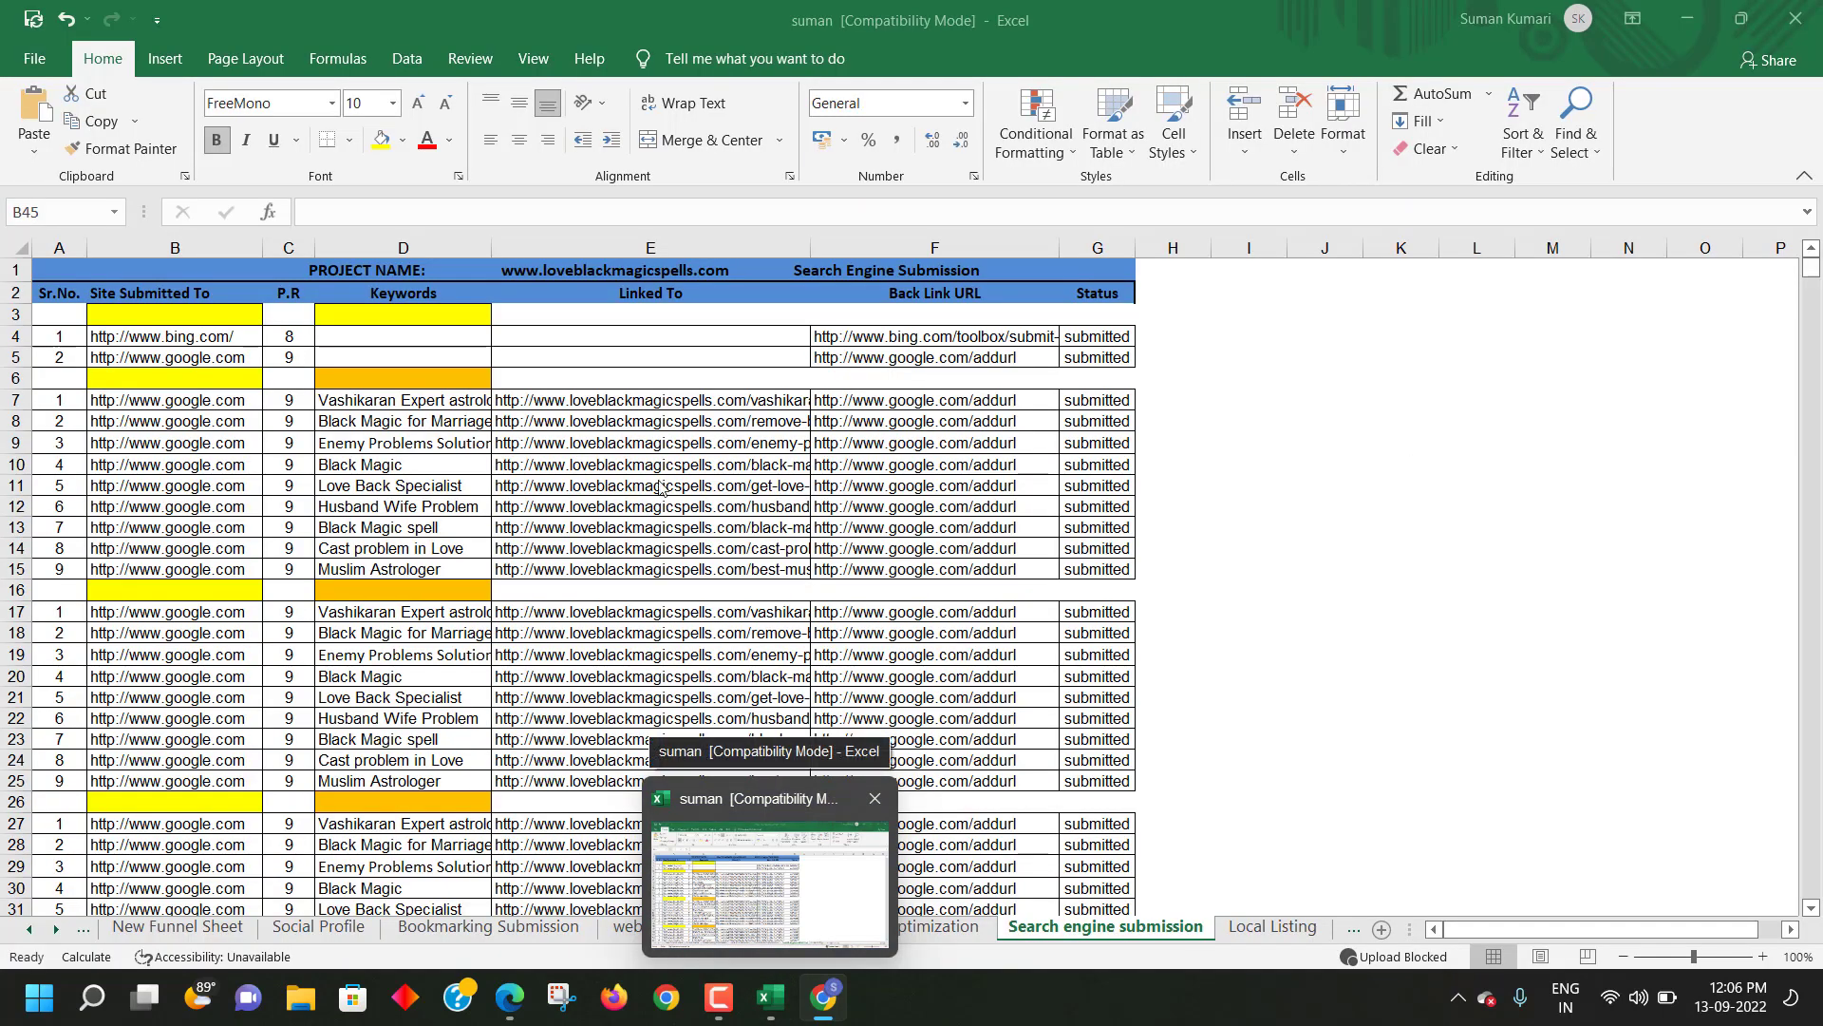
{"action": "key", "text": "alt+Tab"}
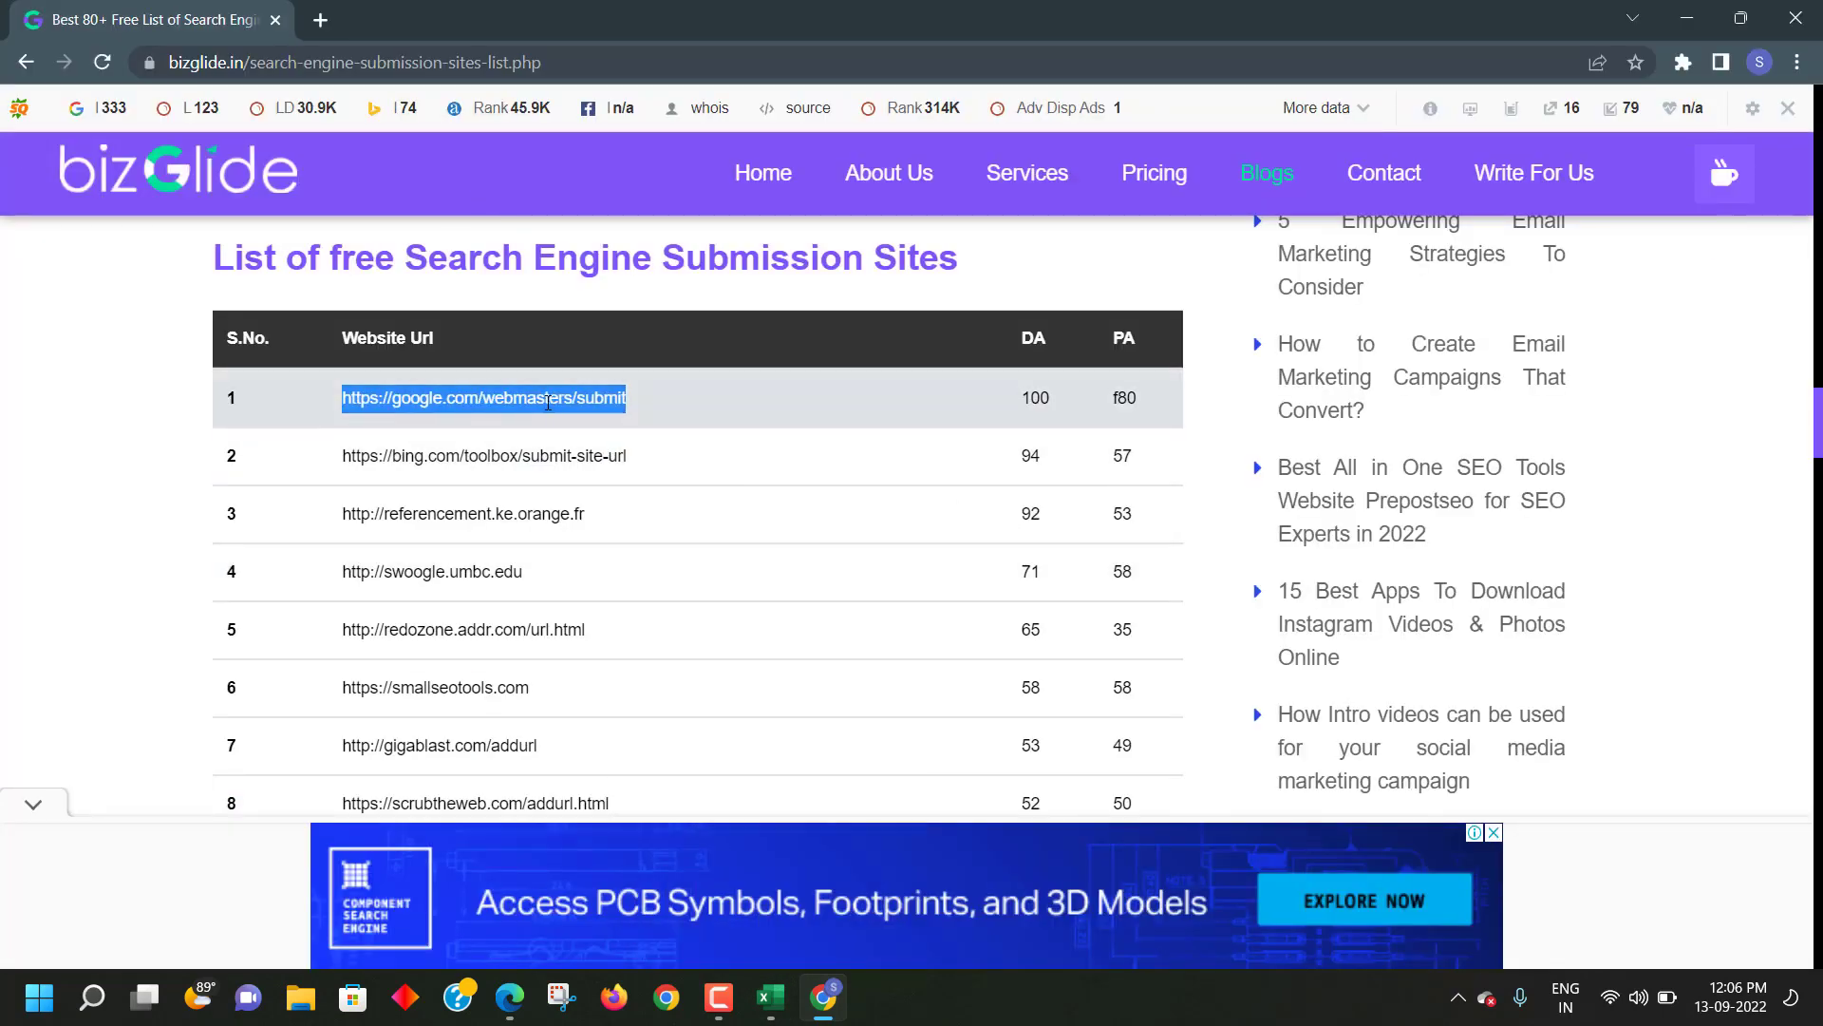
{"action": "right_click", "coordinate": [548, 403]}
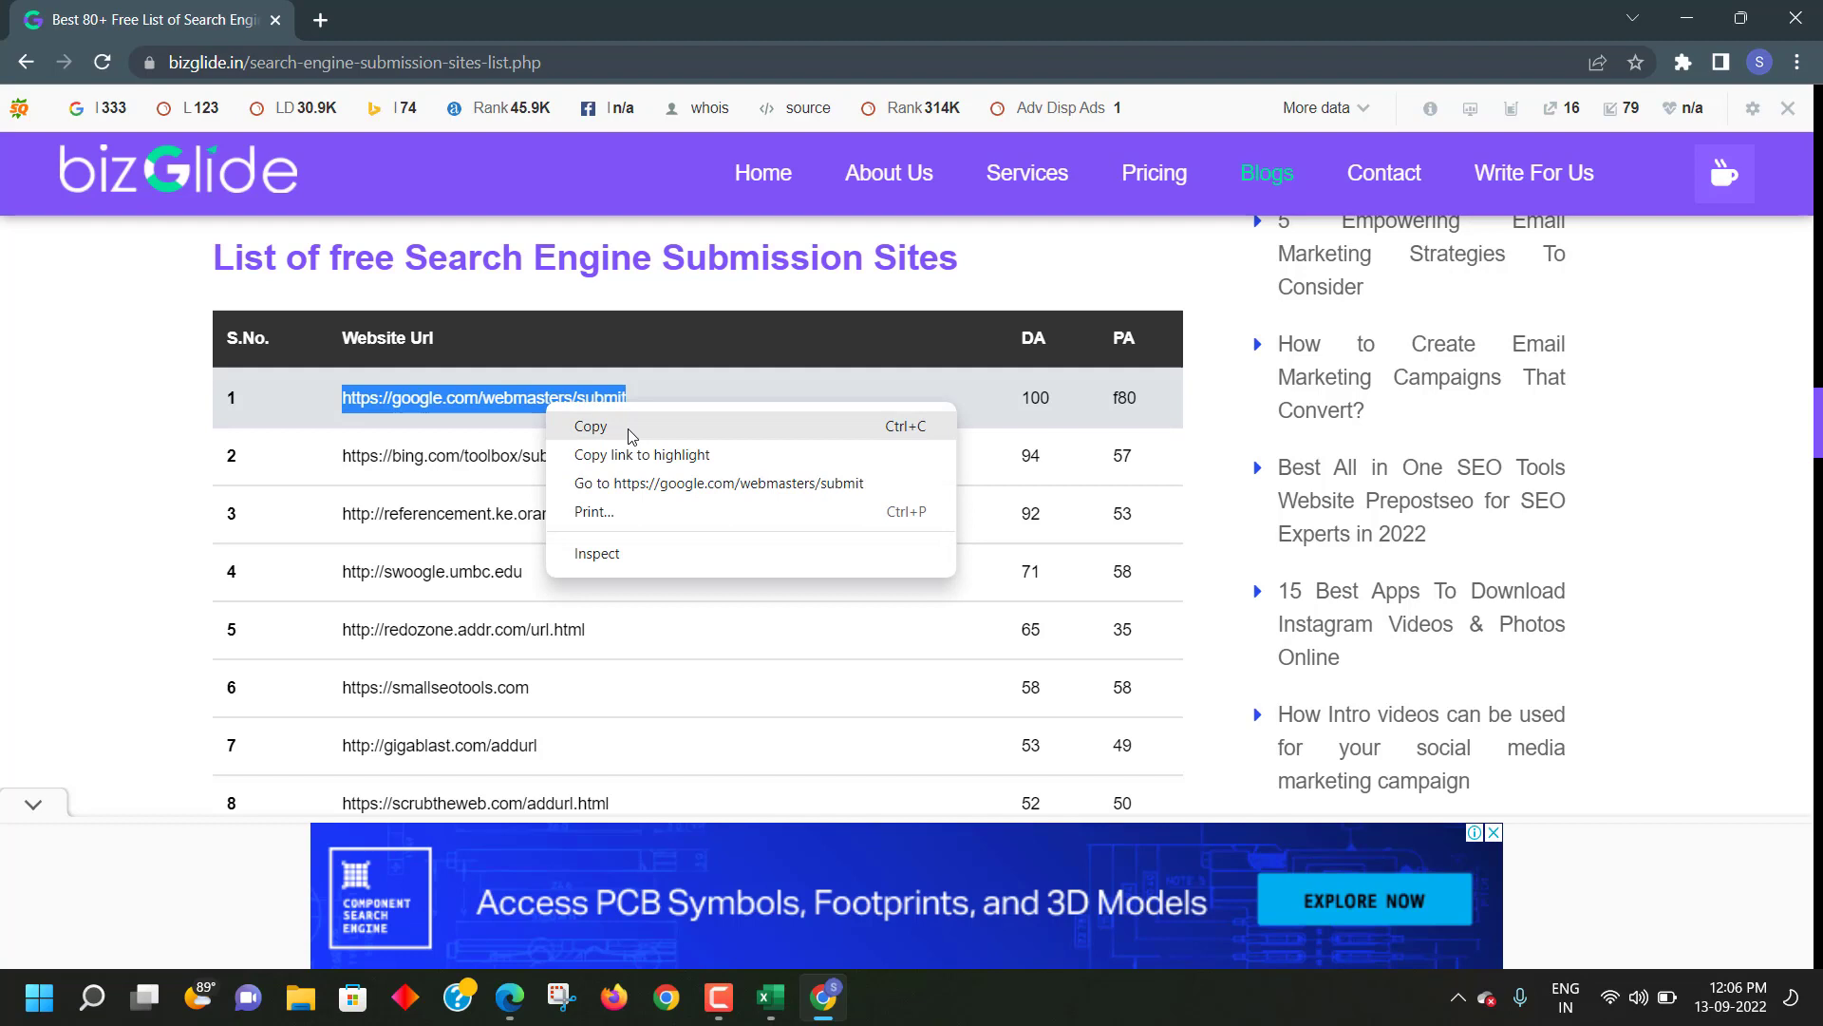
{"action": "left_click", "coordinate": [631, 426]}
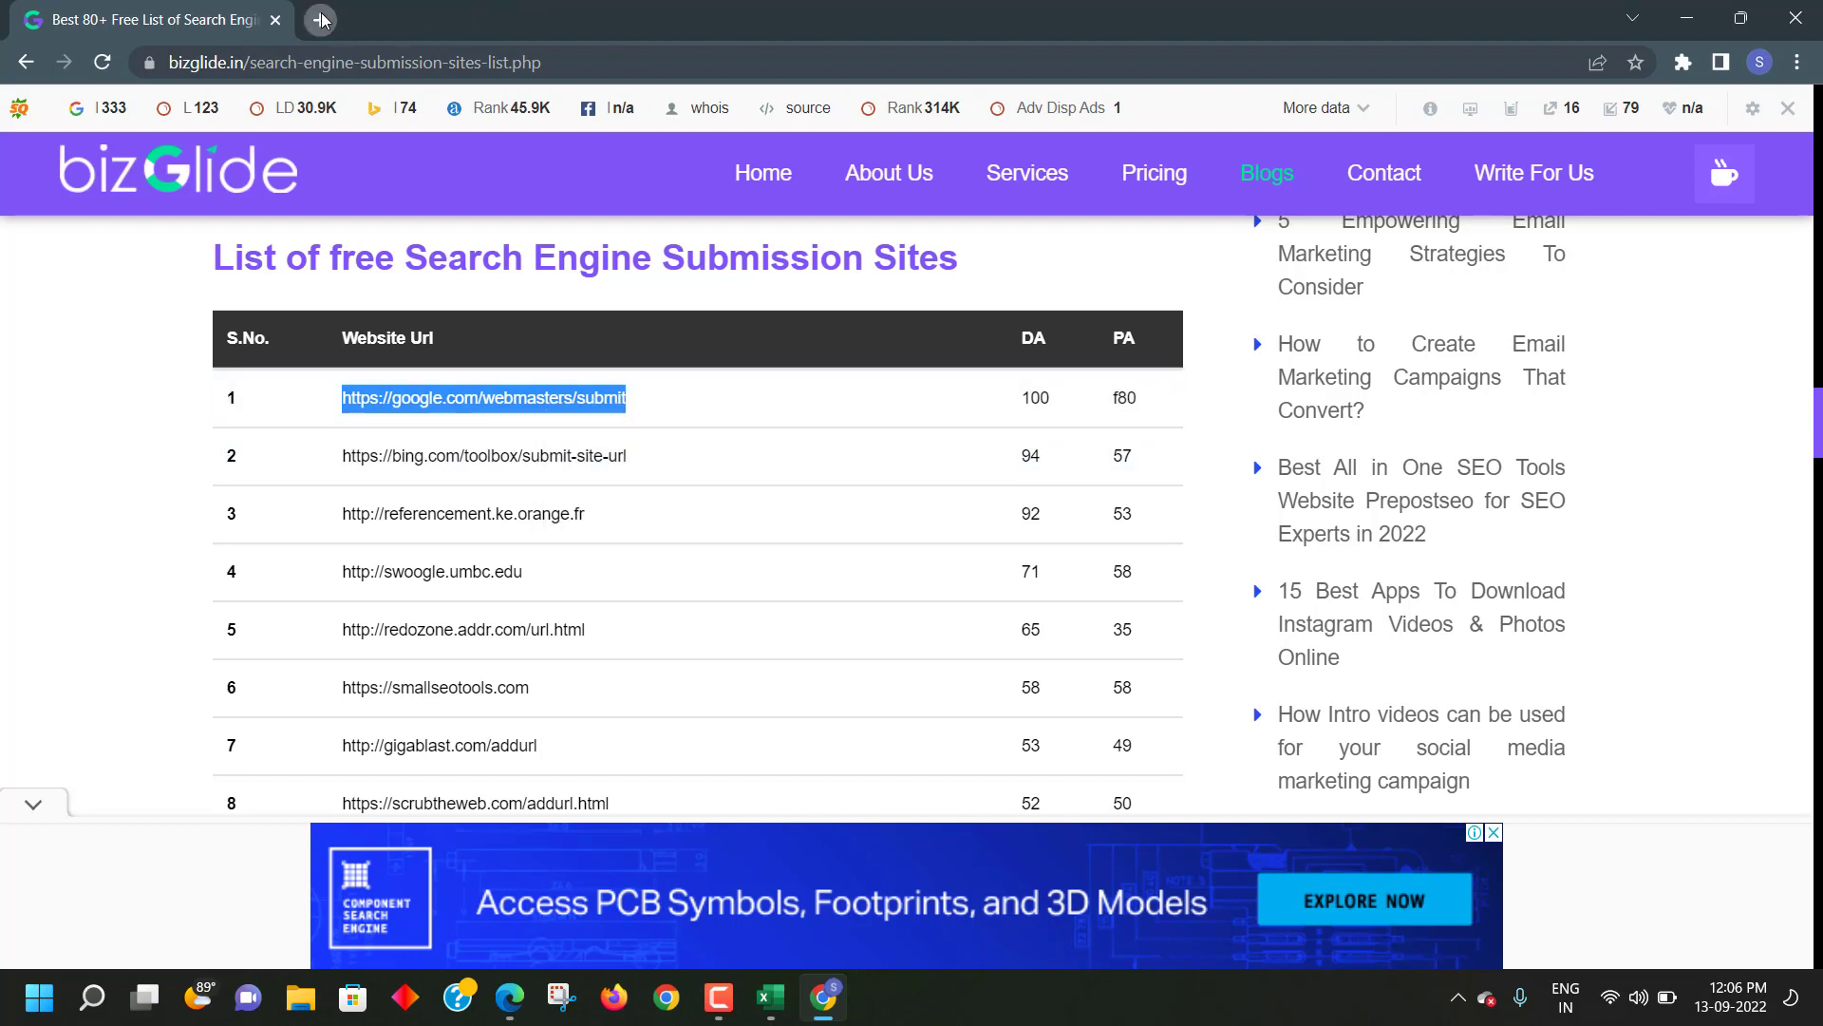
- Load the copied Google address in a new tab, getting a 404, then return to the list
{"action": "left_click", "coordinate": [321, 19]}
{"action": "right_click", "coordinate": [353, 61]}
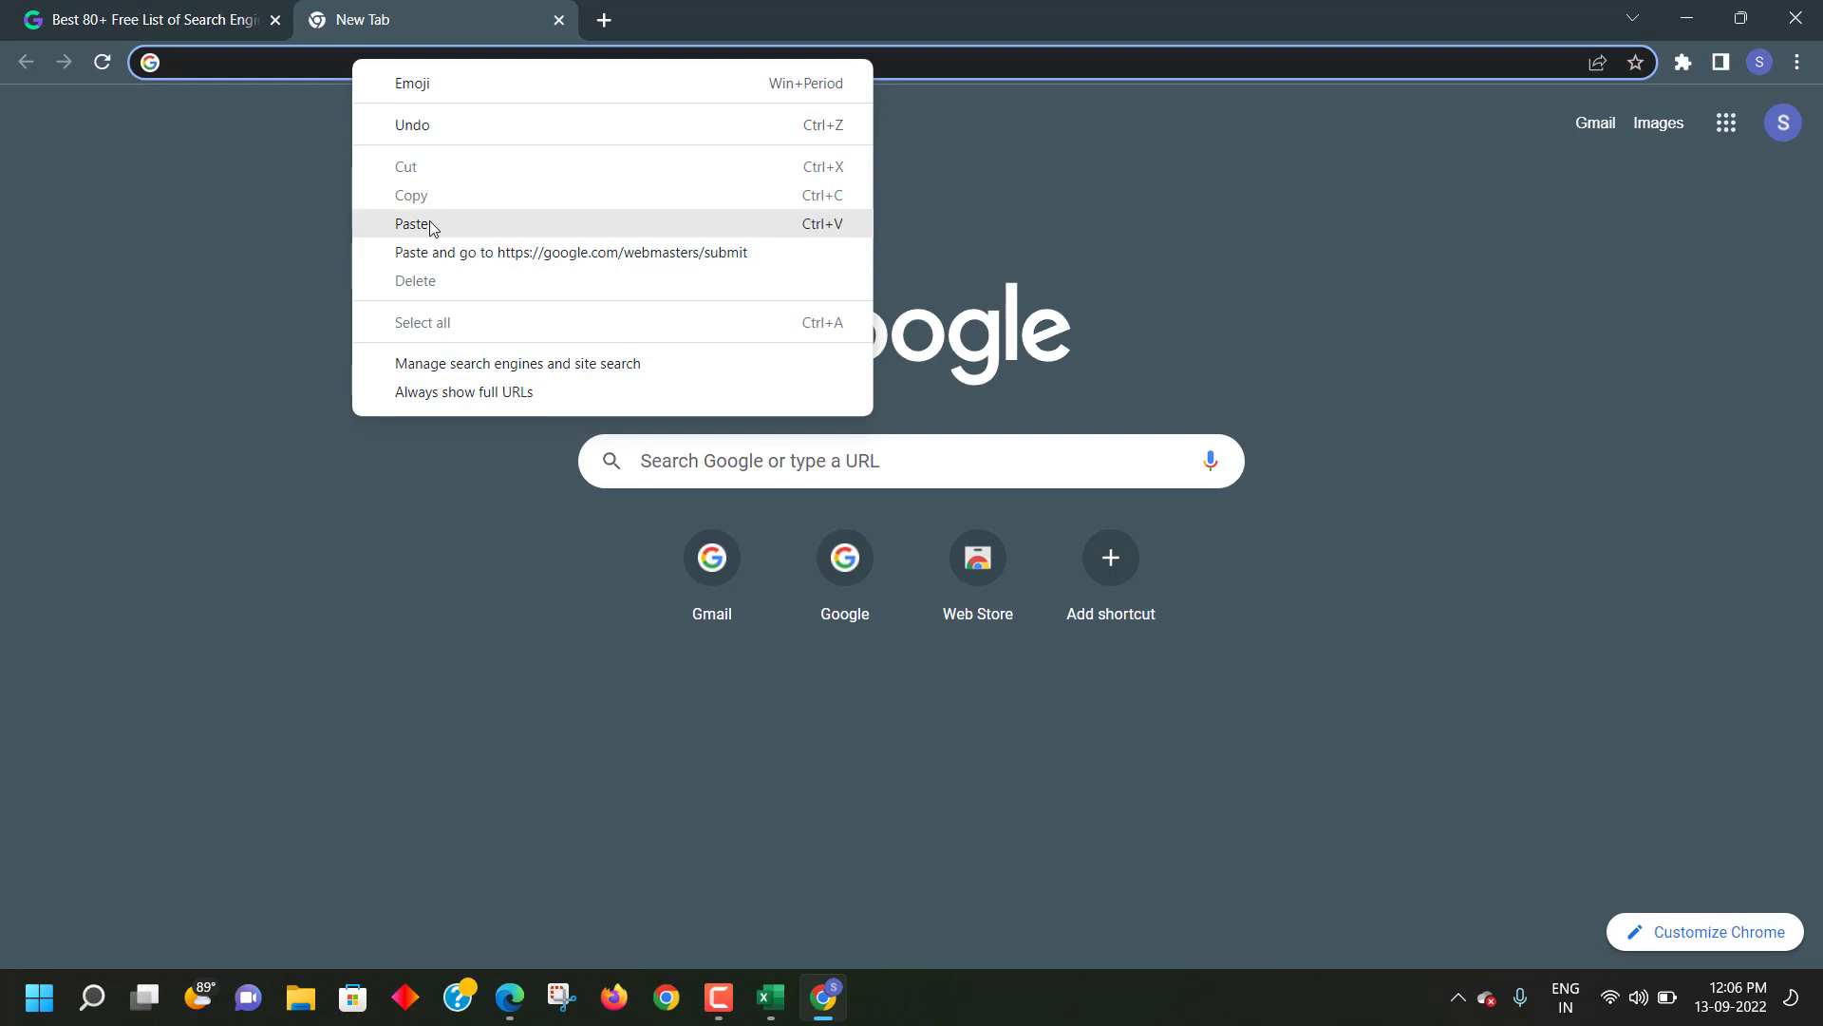
{"action": "left_click", "coordinate": [432, 228]}
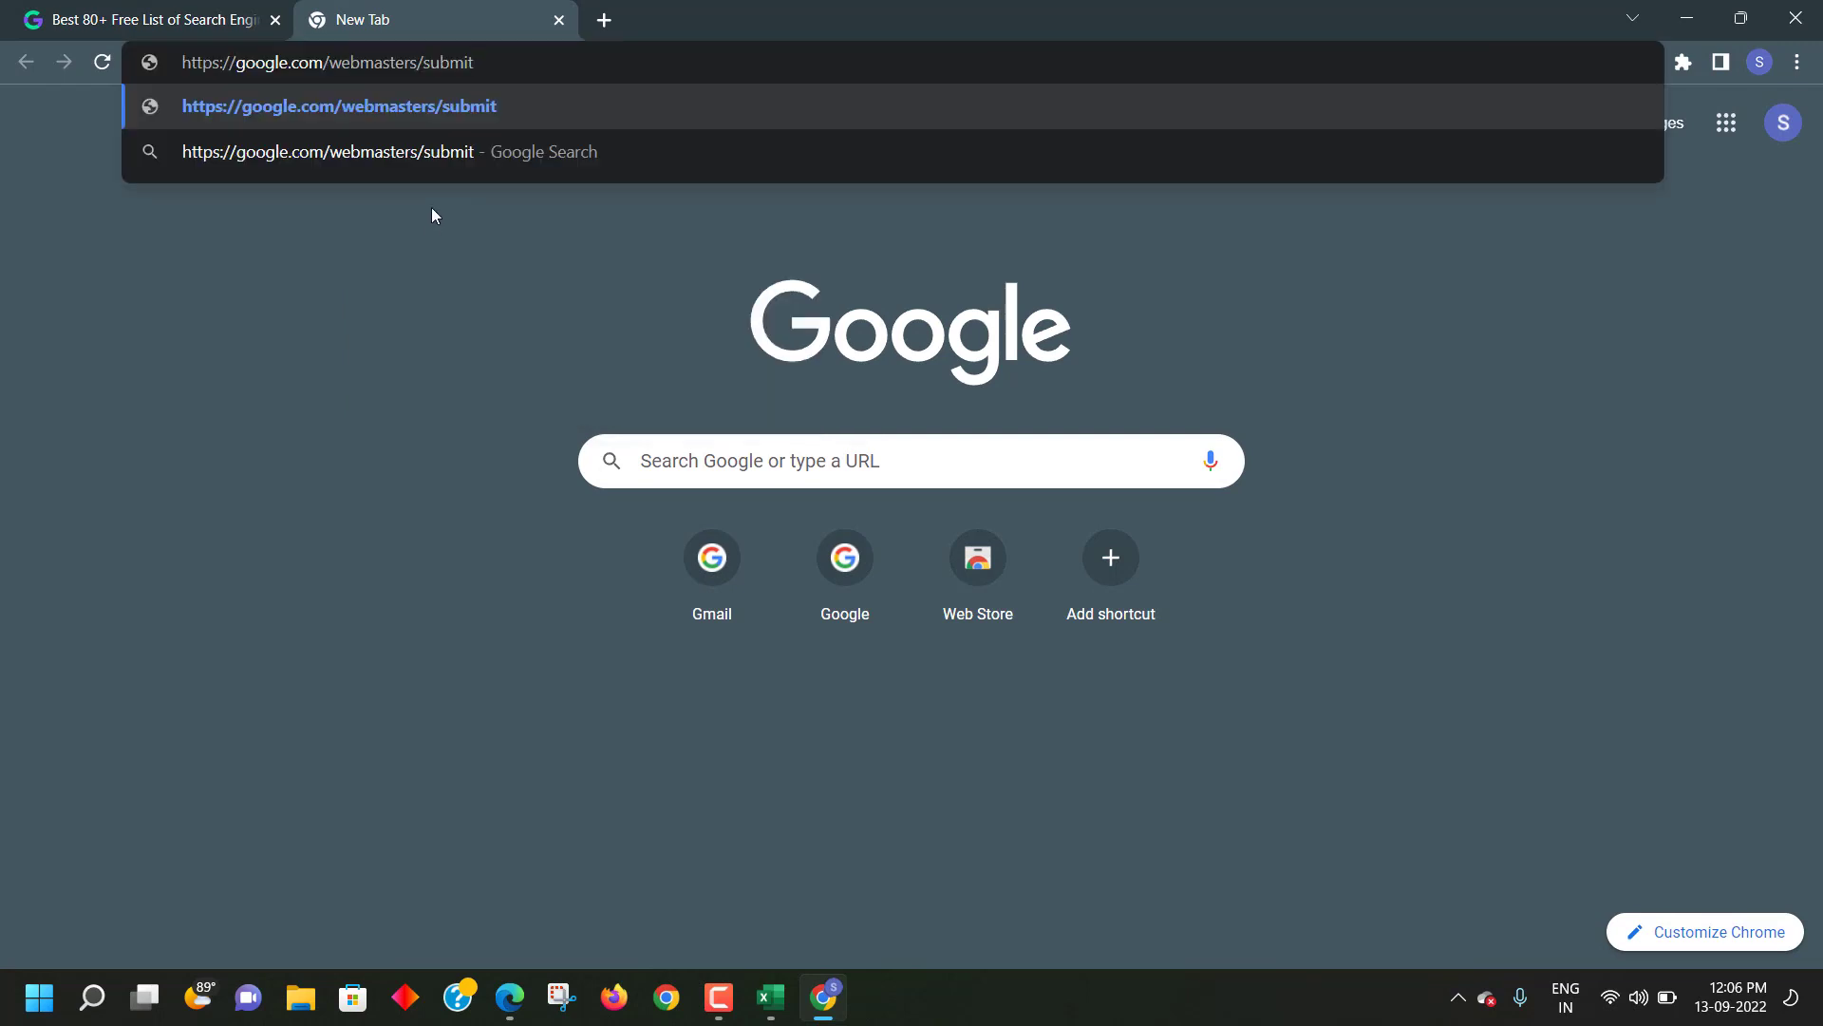
{"action": "key", "text": "Return"}
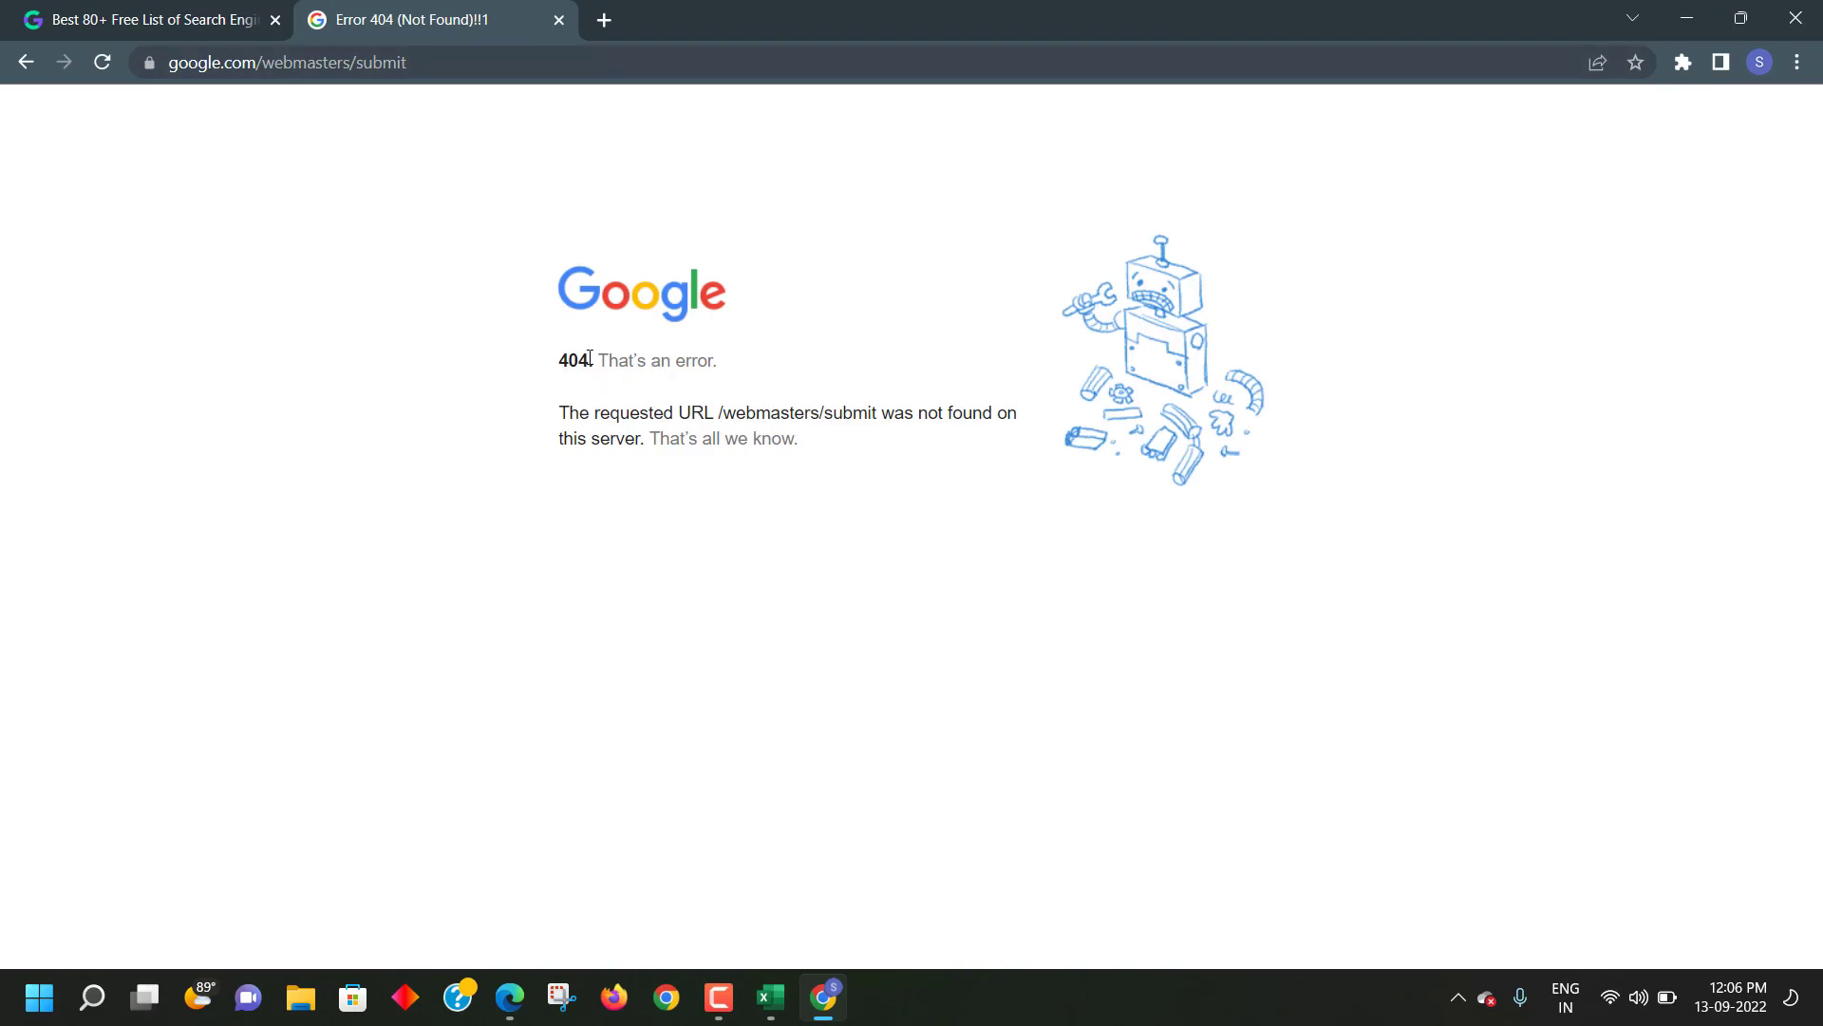
{"action": "left_click", "coordinate": [126, 19]}
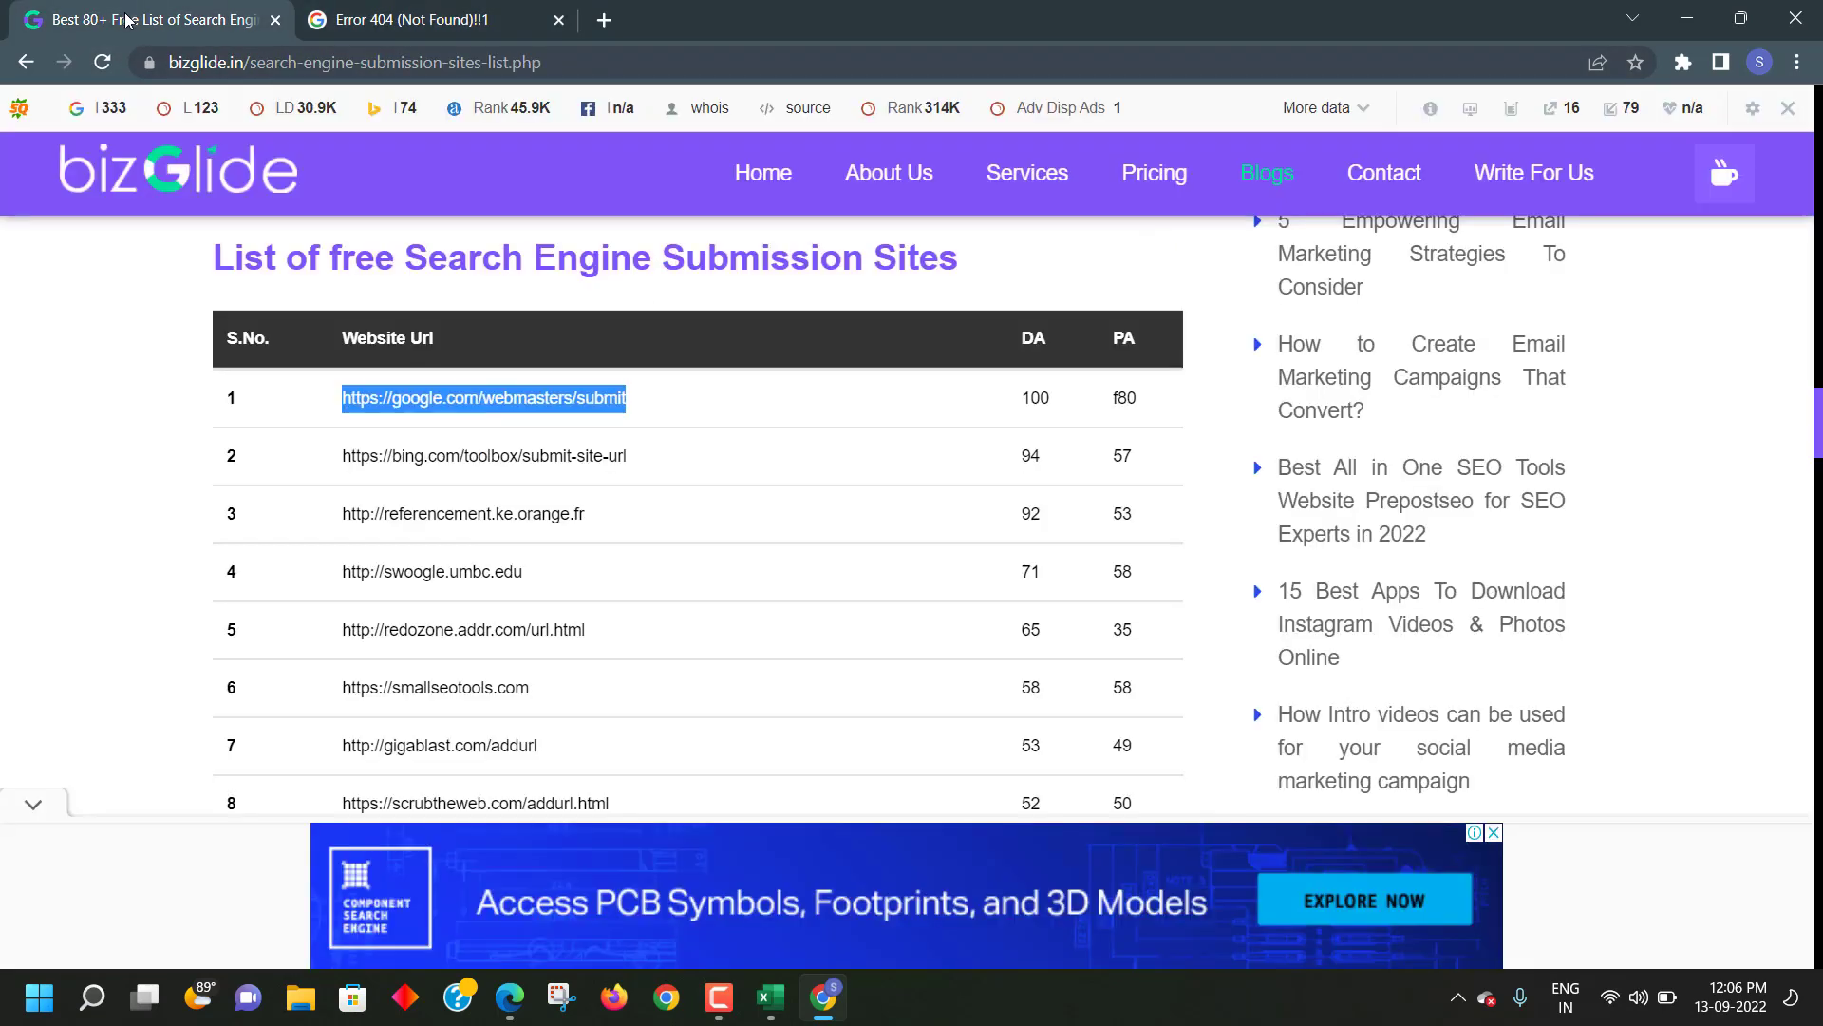
- Copy row 2's Bing submission address and load it in a new tab
{"action": "scroll", "coordinate": [488, 387], "scroll_direction": "down", "scroll_amount": 3}
{"action": "scroll", "coordinate": [351, 453], "scroll_direction": "up", "scroll_amount": 3}
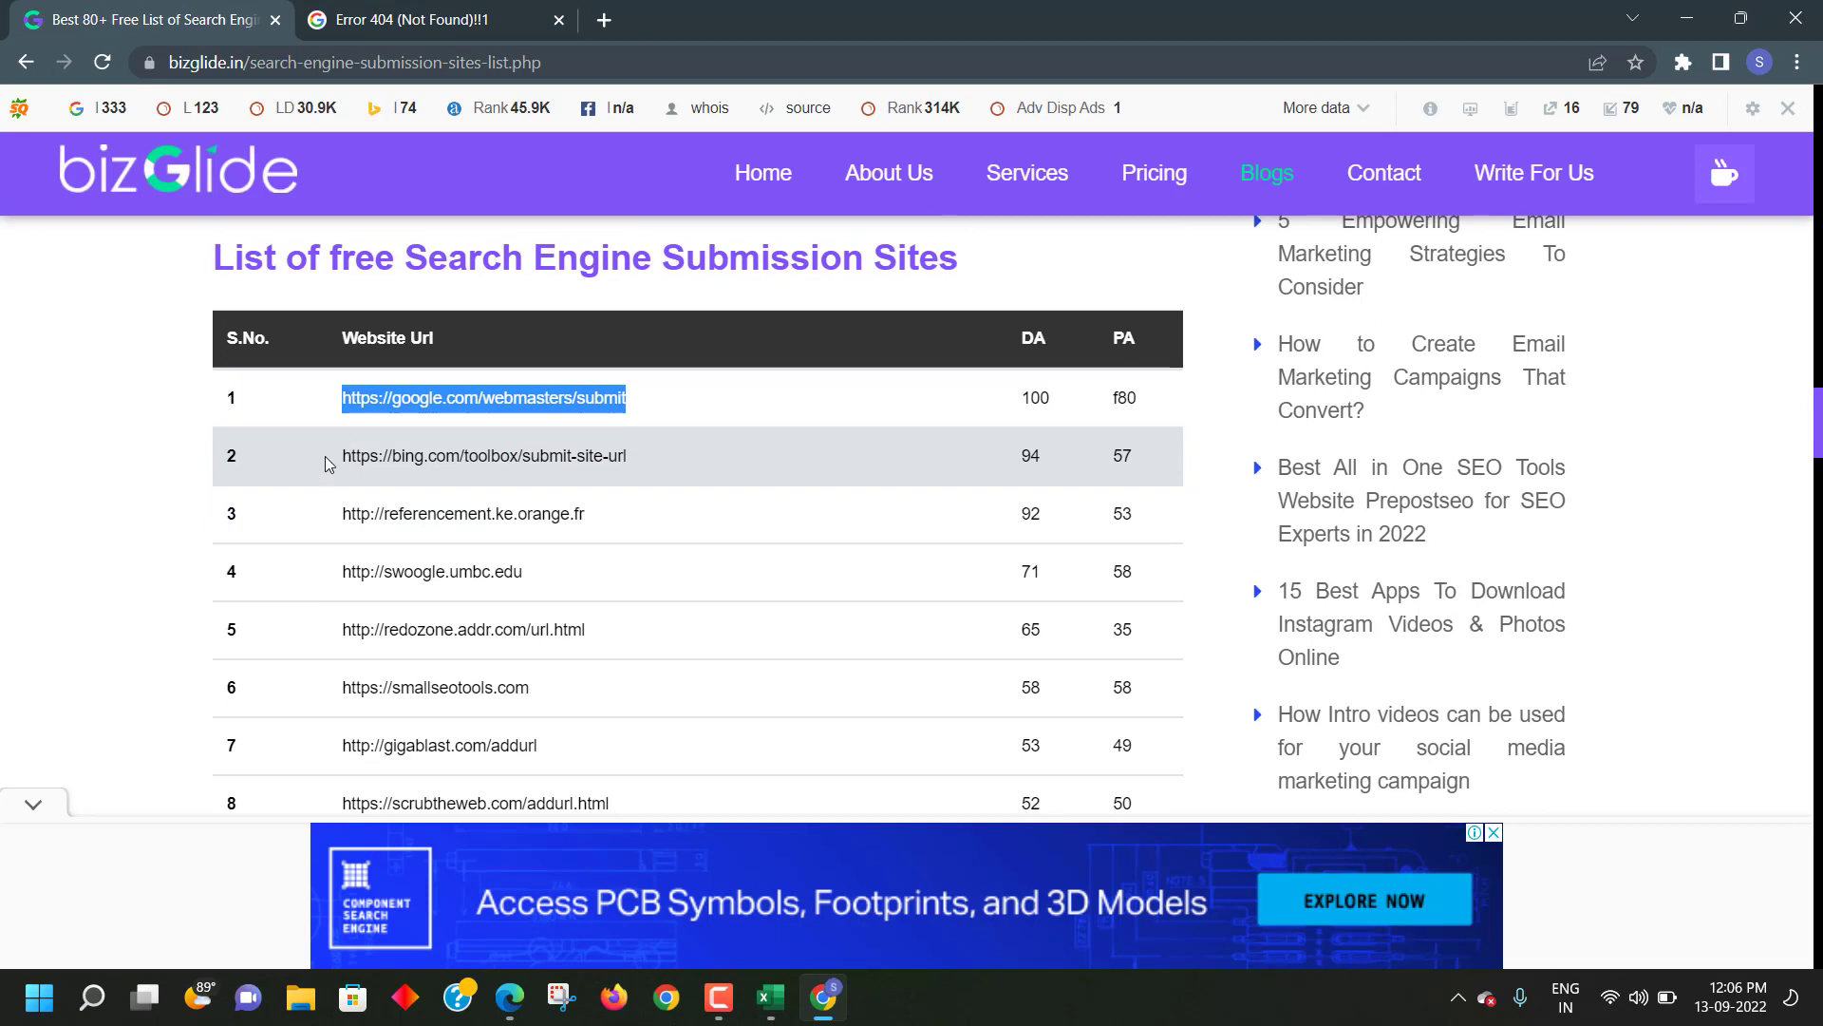
{"action": "left_click_drag", "start_coordinate": [340, 454], "coordinate": [644, 452]}
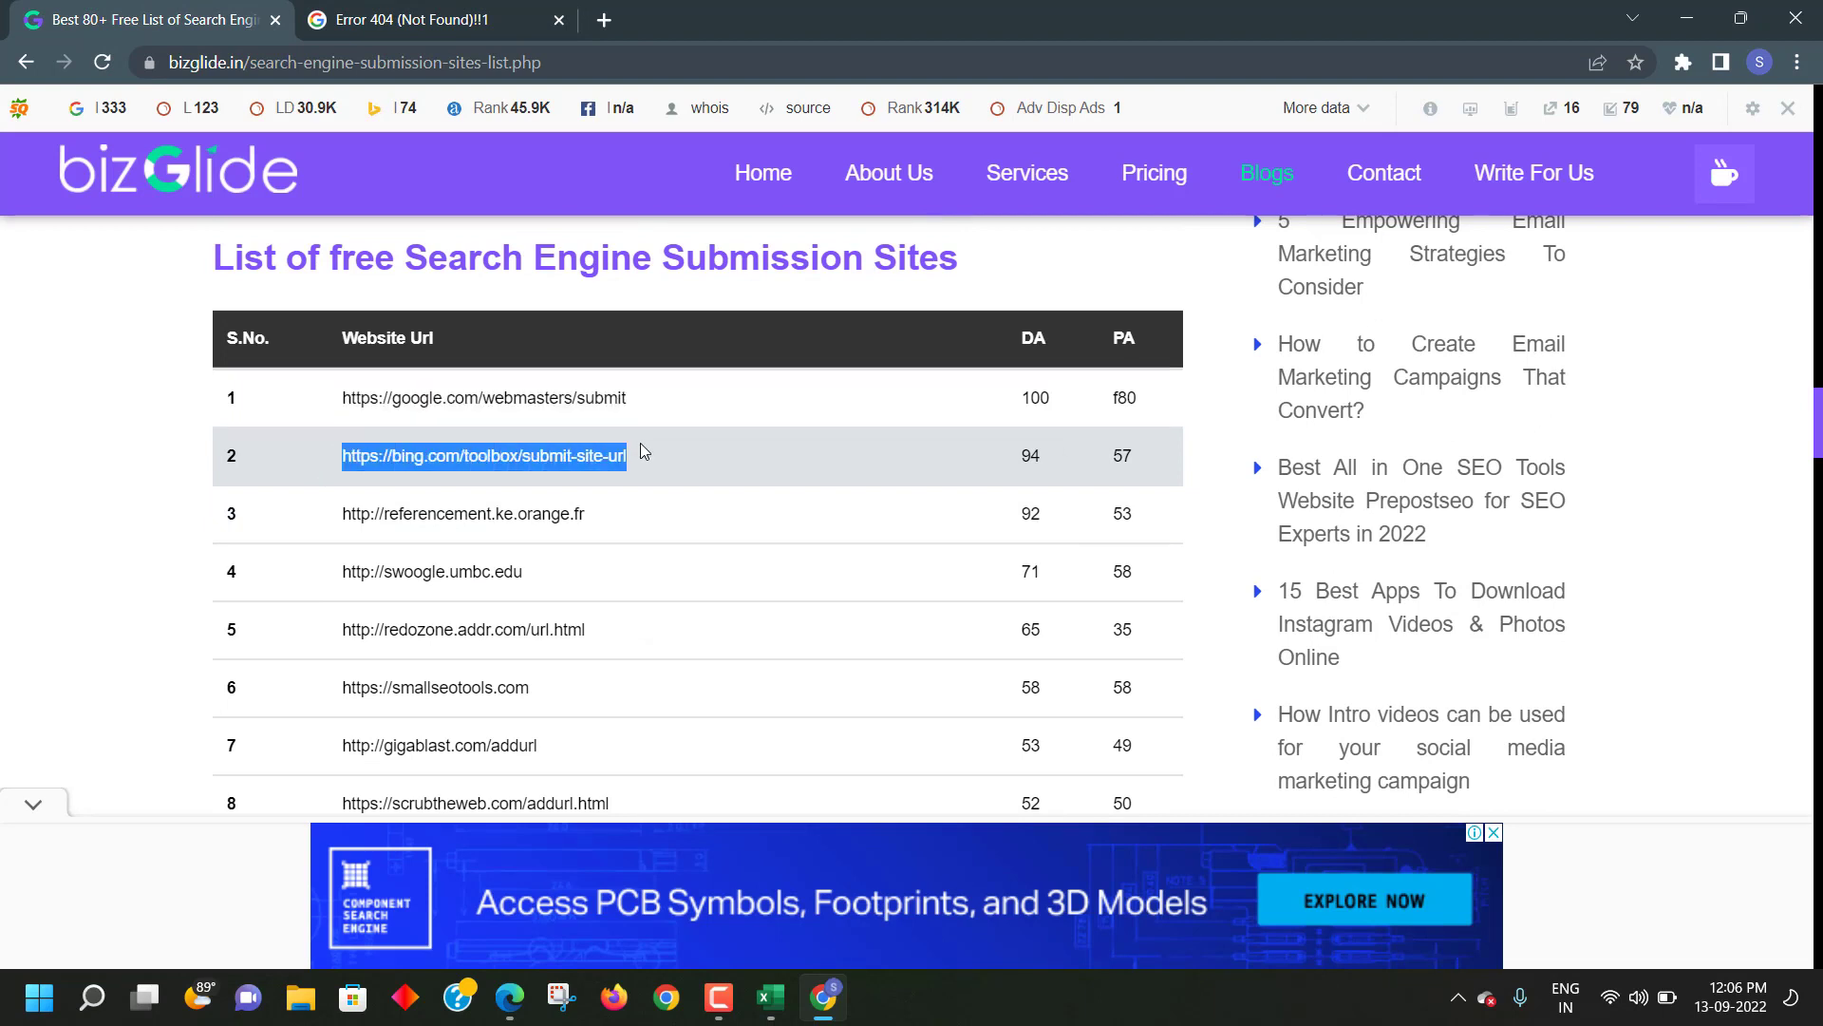
{"action": "right_click", "coordinate": [644, 452]}
{"action": "left_click", "coordinate": [696, 467]}
{"action": "left_click", "coordinate": [608, 21]}
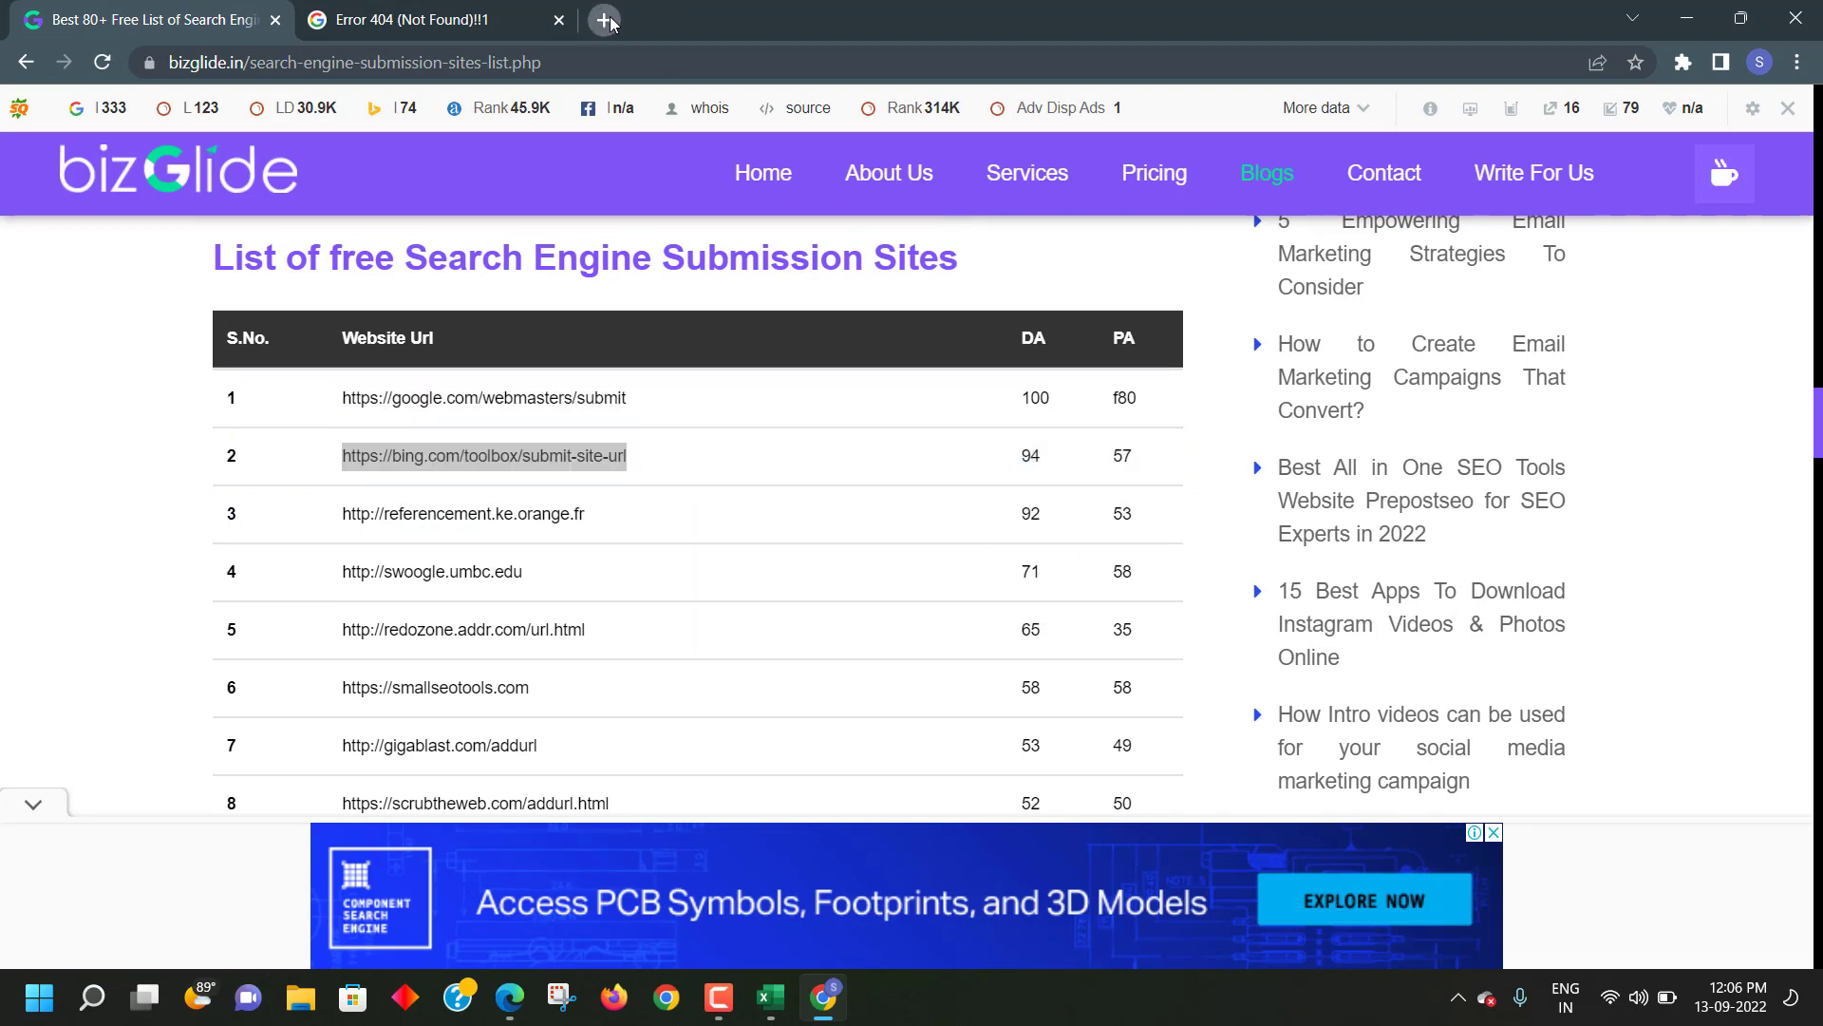
{"action": "right_click", "coordinate": [567, 67]}
{"action": "left_click", "coordinate": [632, 234]}
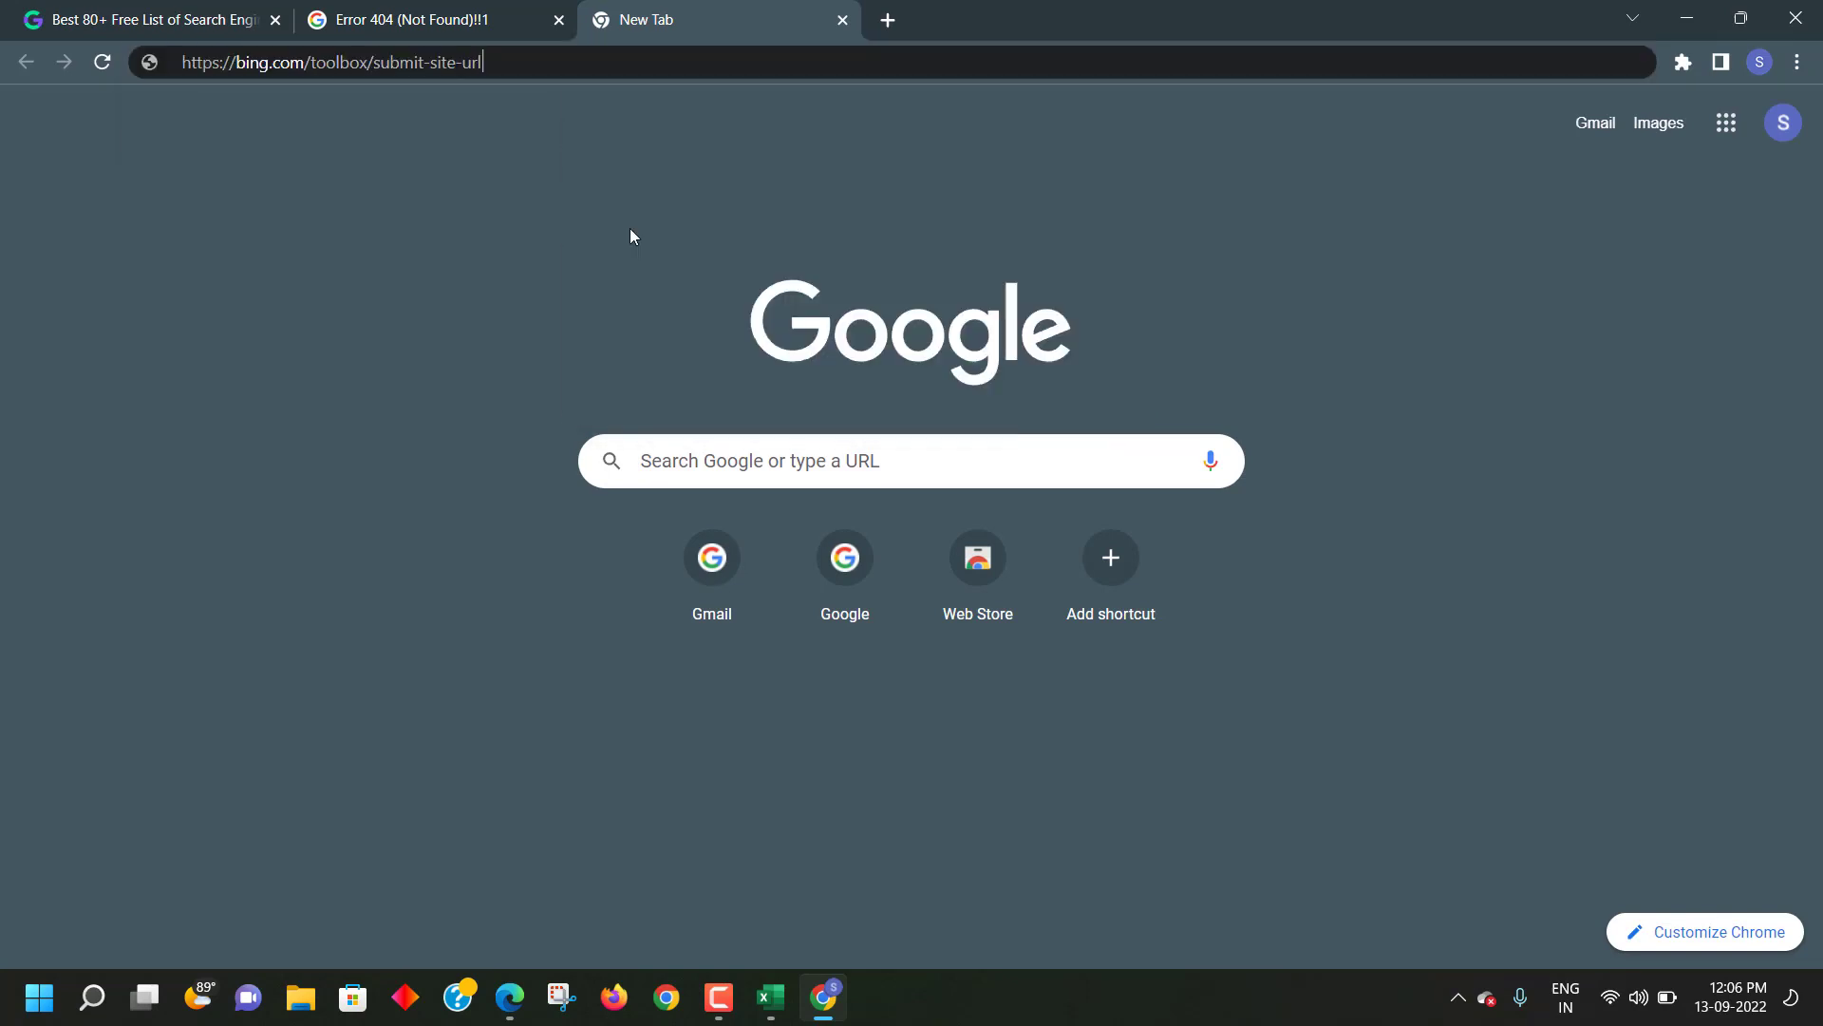
{"action": "key", "text": "Return"}
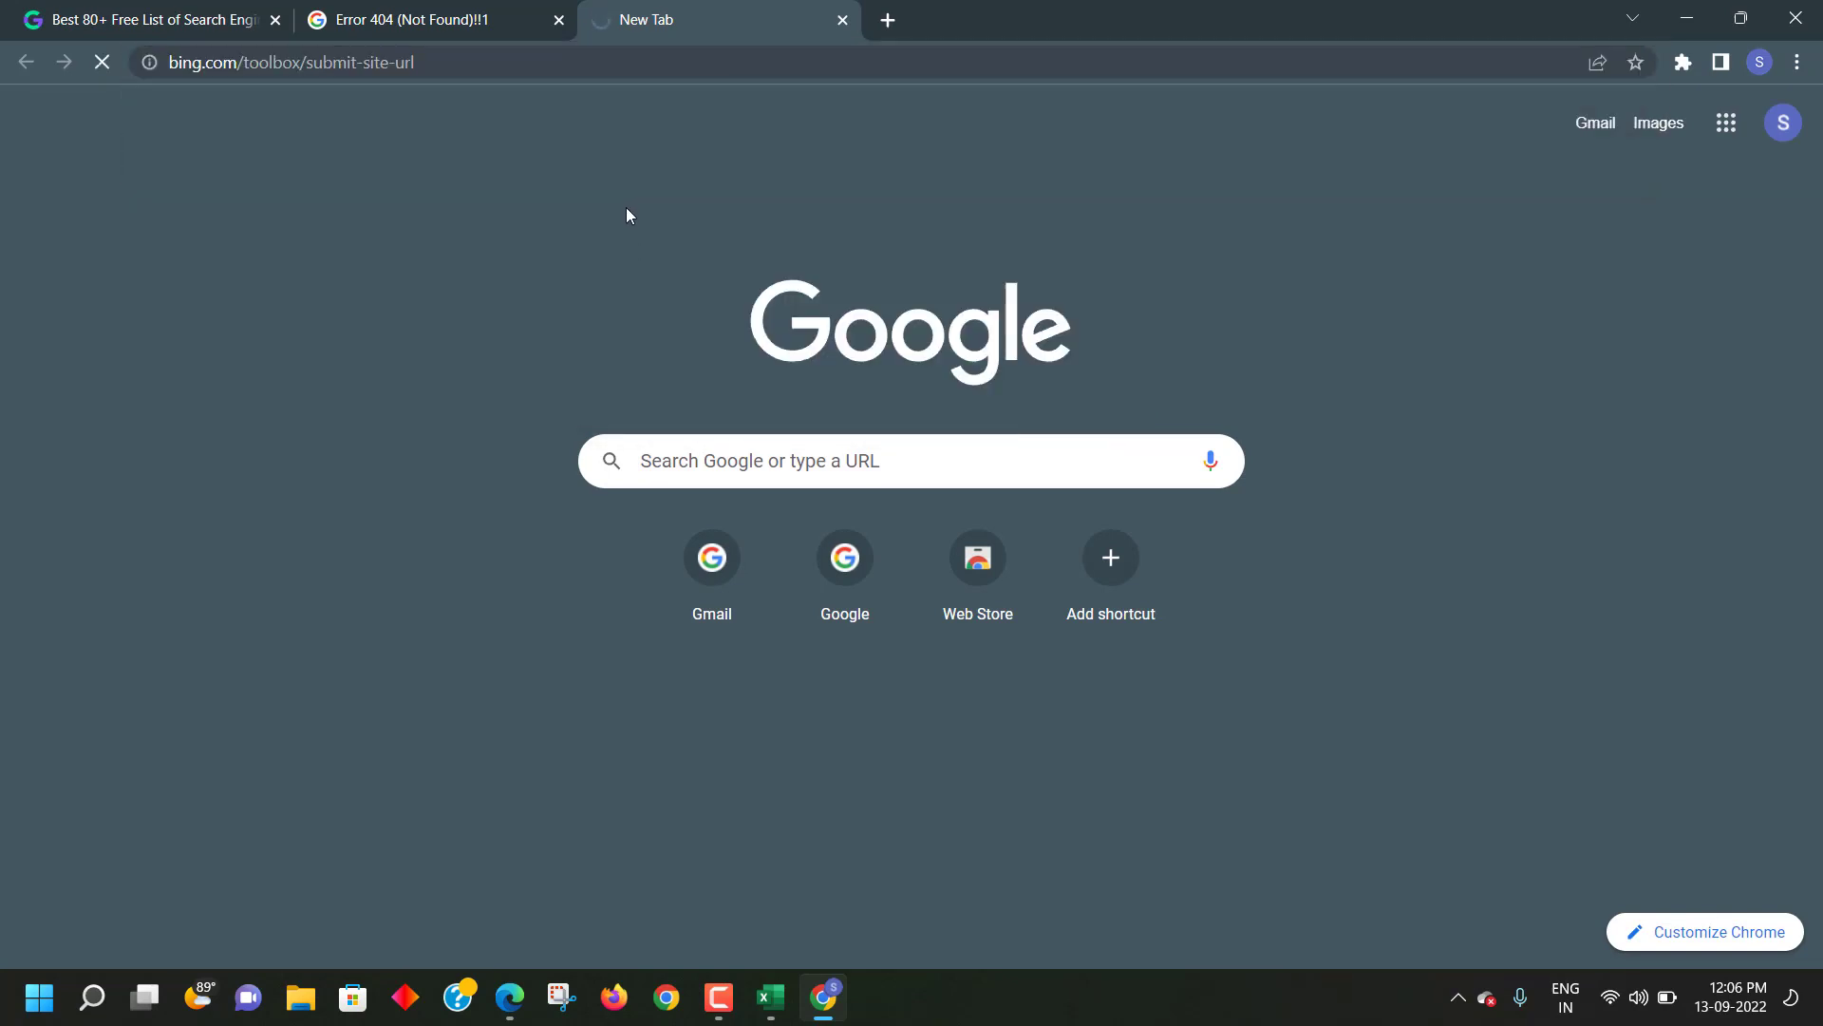
- Close the Google 404 tab and, after checking it, the retired Bing tab
{"action": "left_click", "coordinate": [559, 20]}
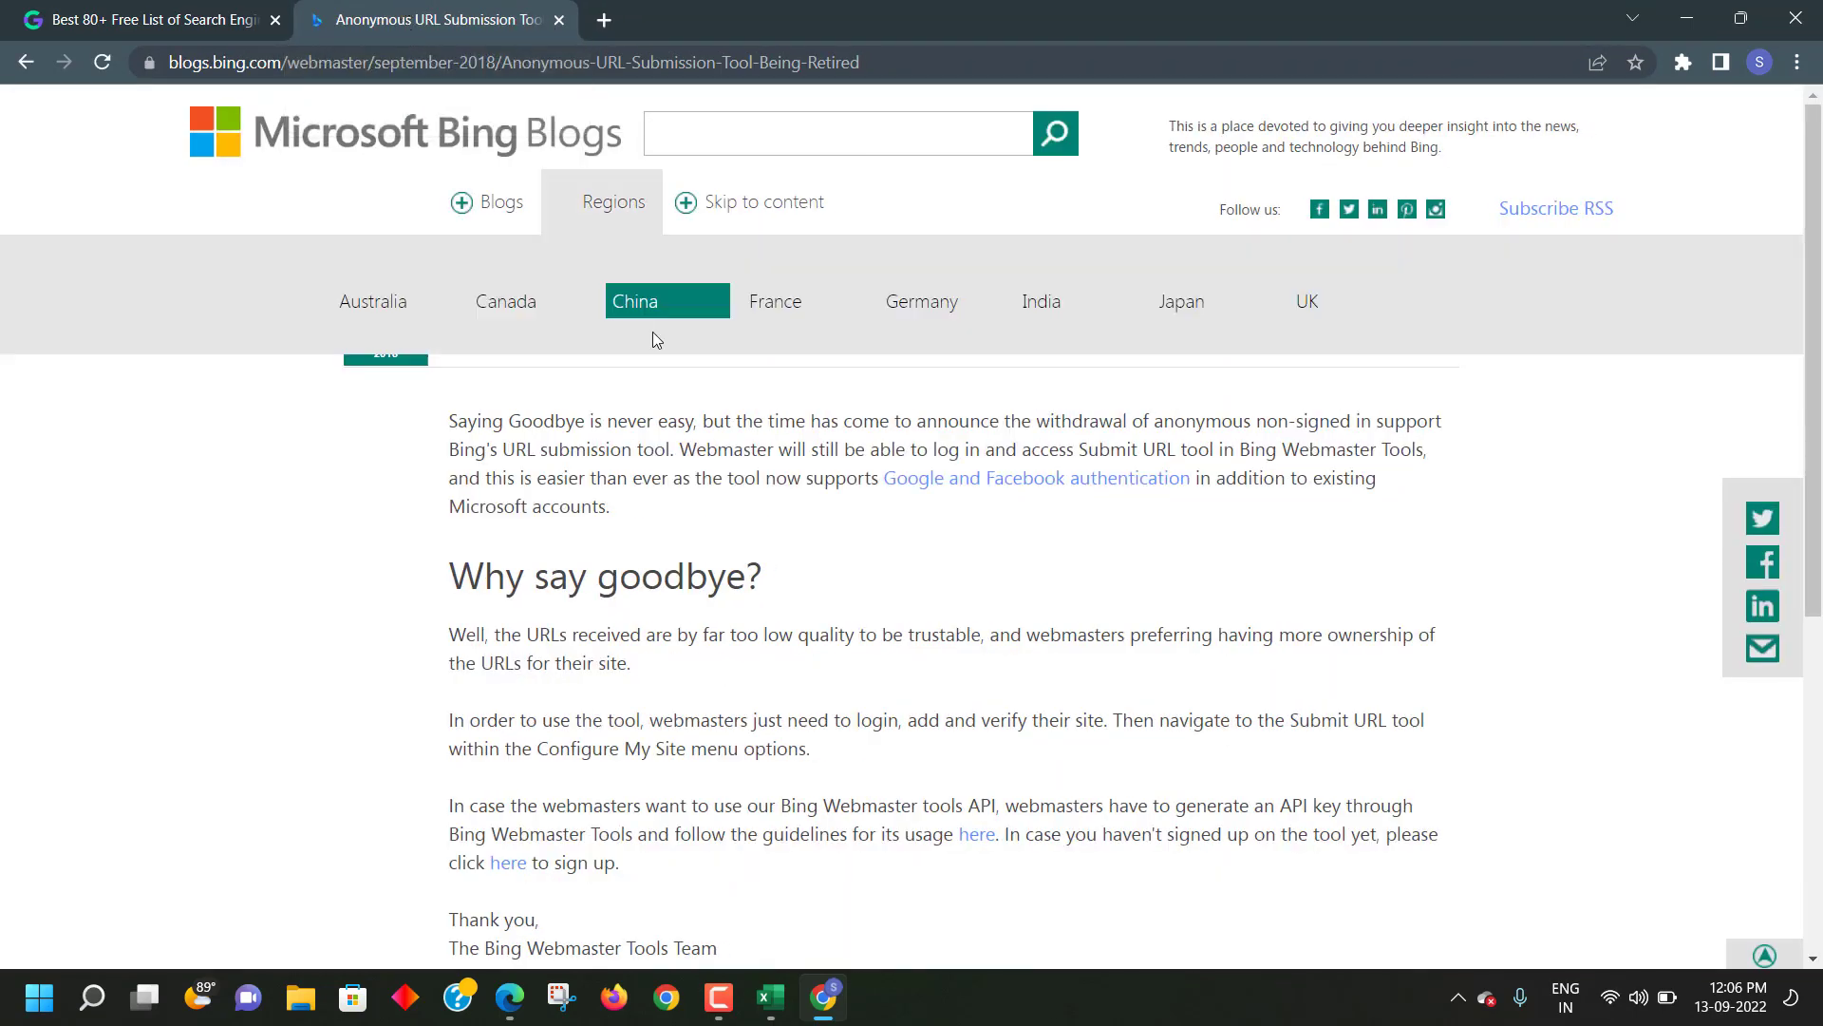
{"action": "scroll", "coordinate": [671, 328], "scroll_direction": "down", "scroll_amount": 5}
{"action": "scroll", "coordinate": [883, 411], "scroll_direction": "up", "scroll_amount": 5}
{"action": "scroll", "coordinate": [736, 399], "scroll_direction": "down", "scroll_amount": 10}
{"action": "scroll", "coordinate": [737, 399], "scroll_direction": "up", "scroll_amount": 10}
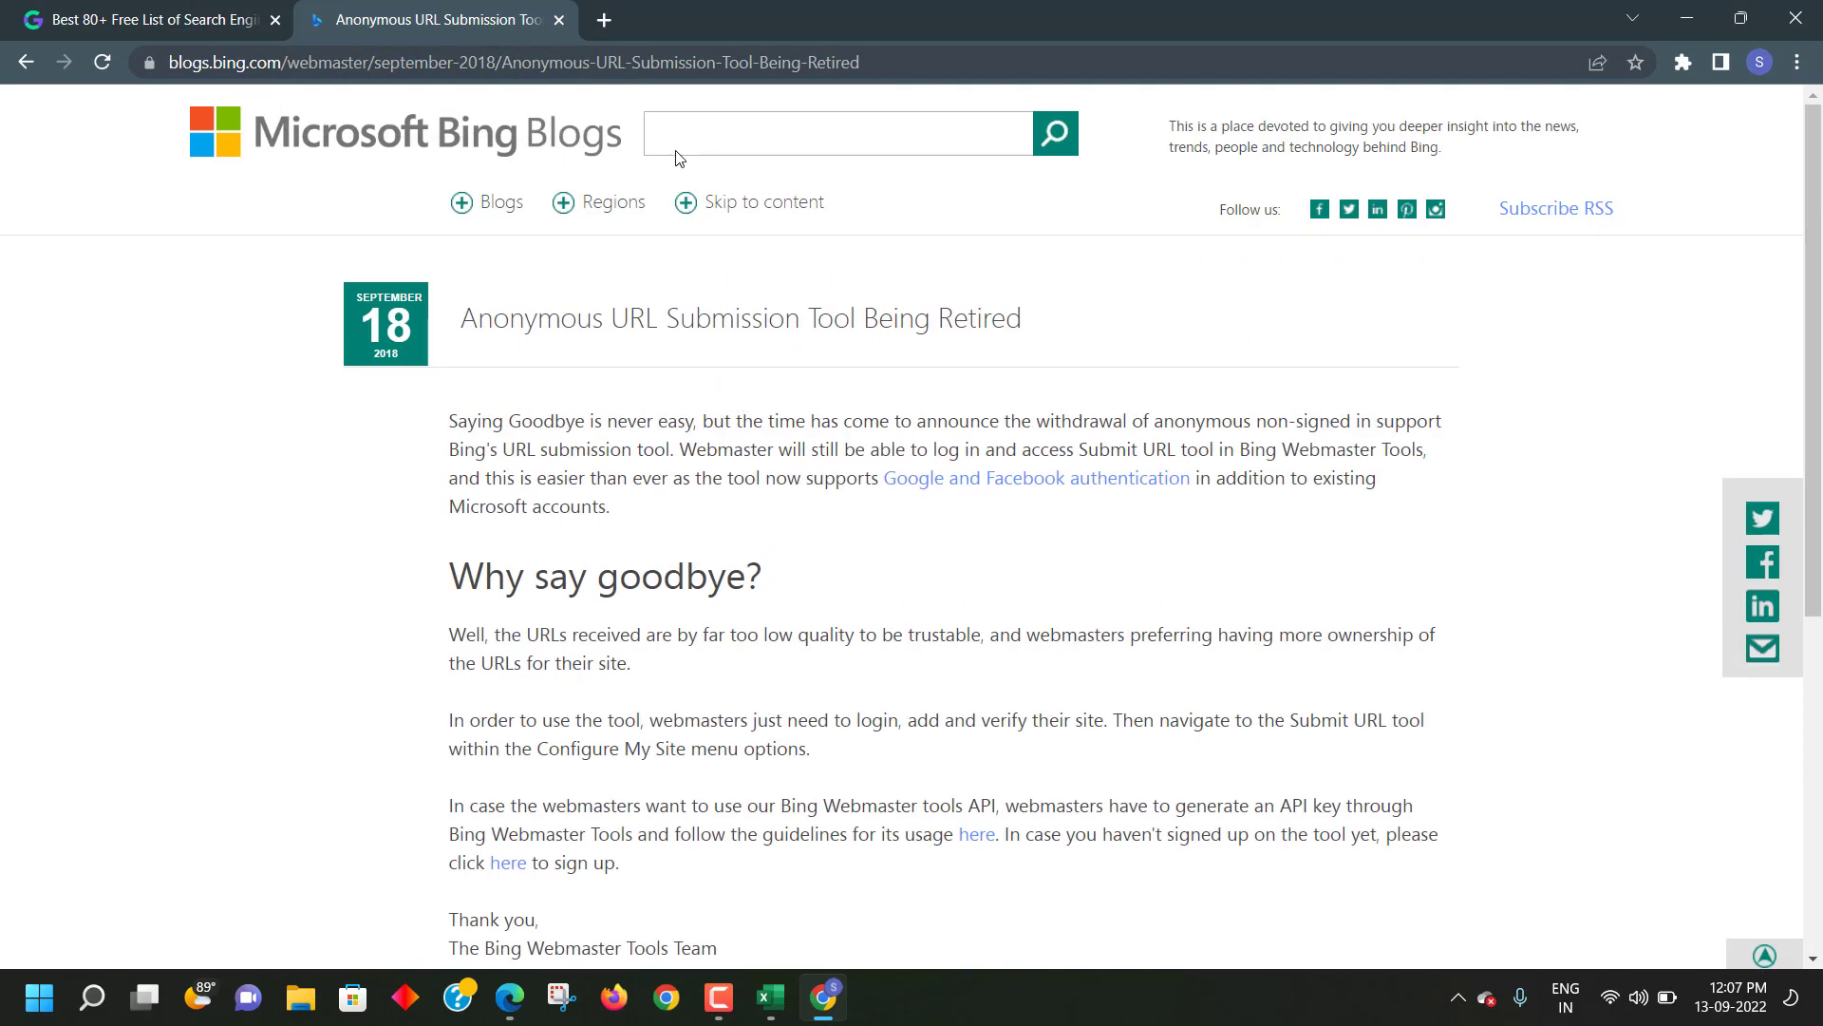
{"action": "left_click", "coordinate": [559, 20]}
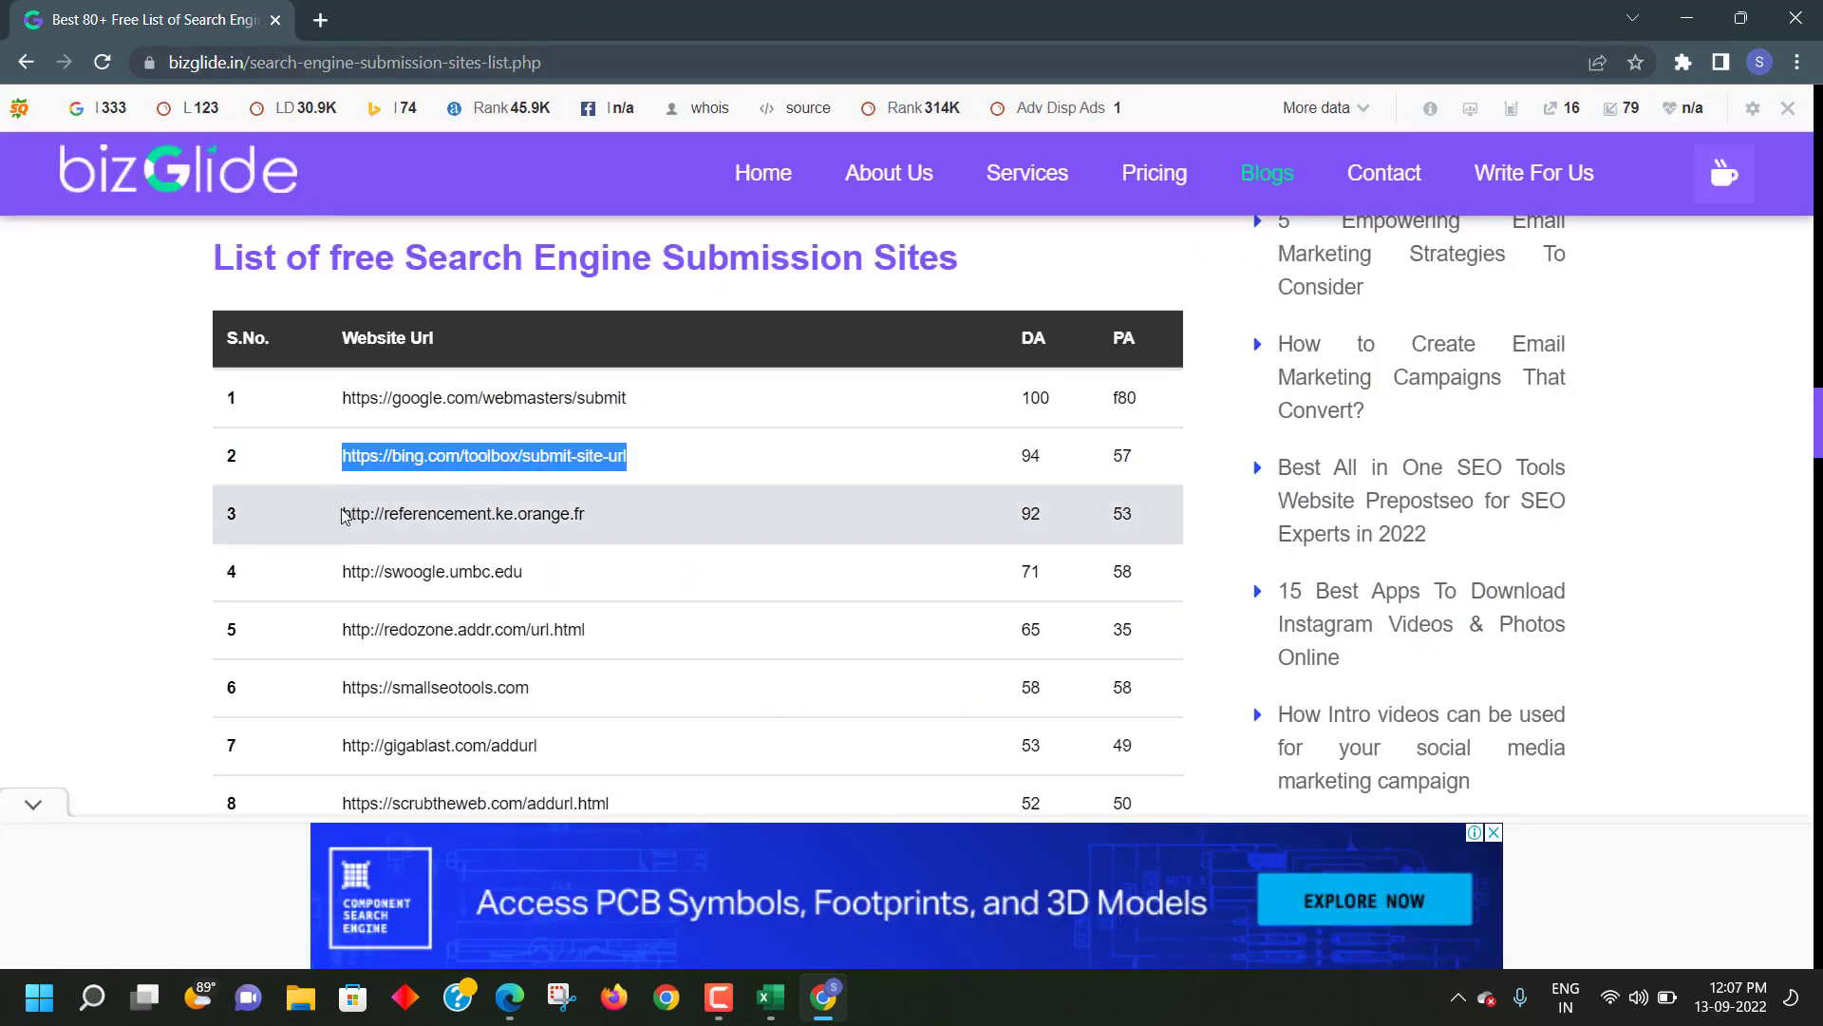
- Try row 3's referencement.ke.orange.fr address in a new tab and close it as unreachable
{"action": "left_click_drag", "start_coordinate": [343, 516], "coordinate": [594, 496]}
{"action": "right_click", "coordinate": [666, 498]}
{"action": "left_click", "coordinate": [704, 524]}
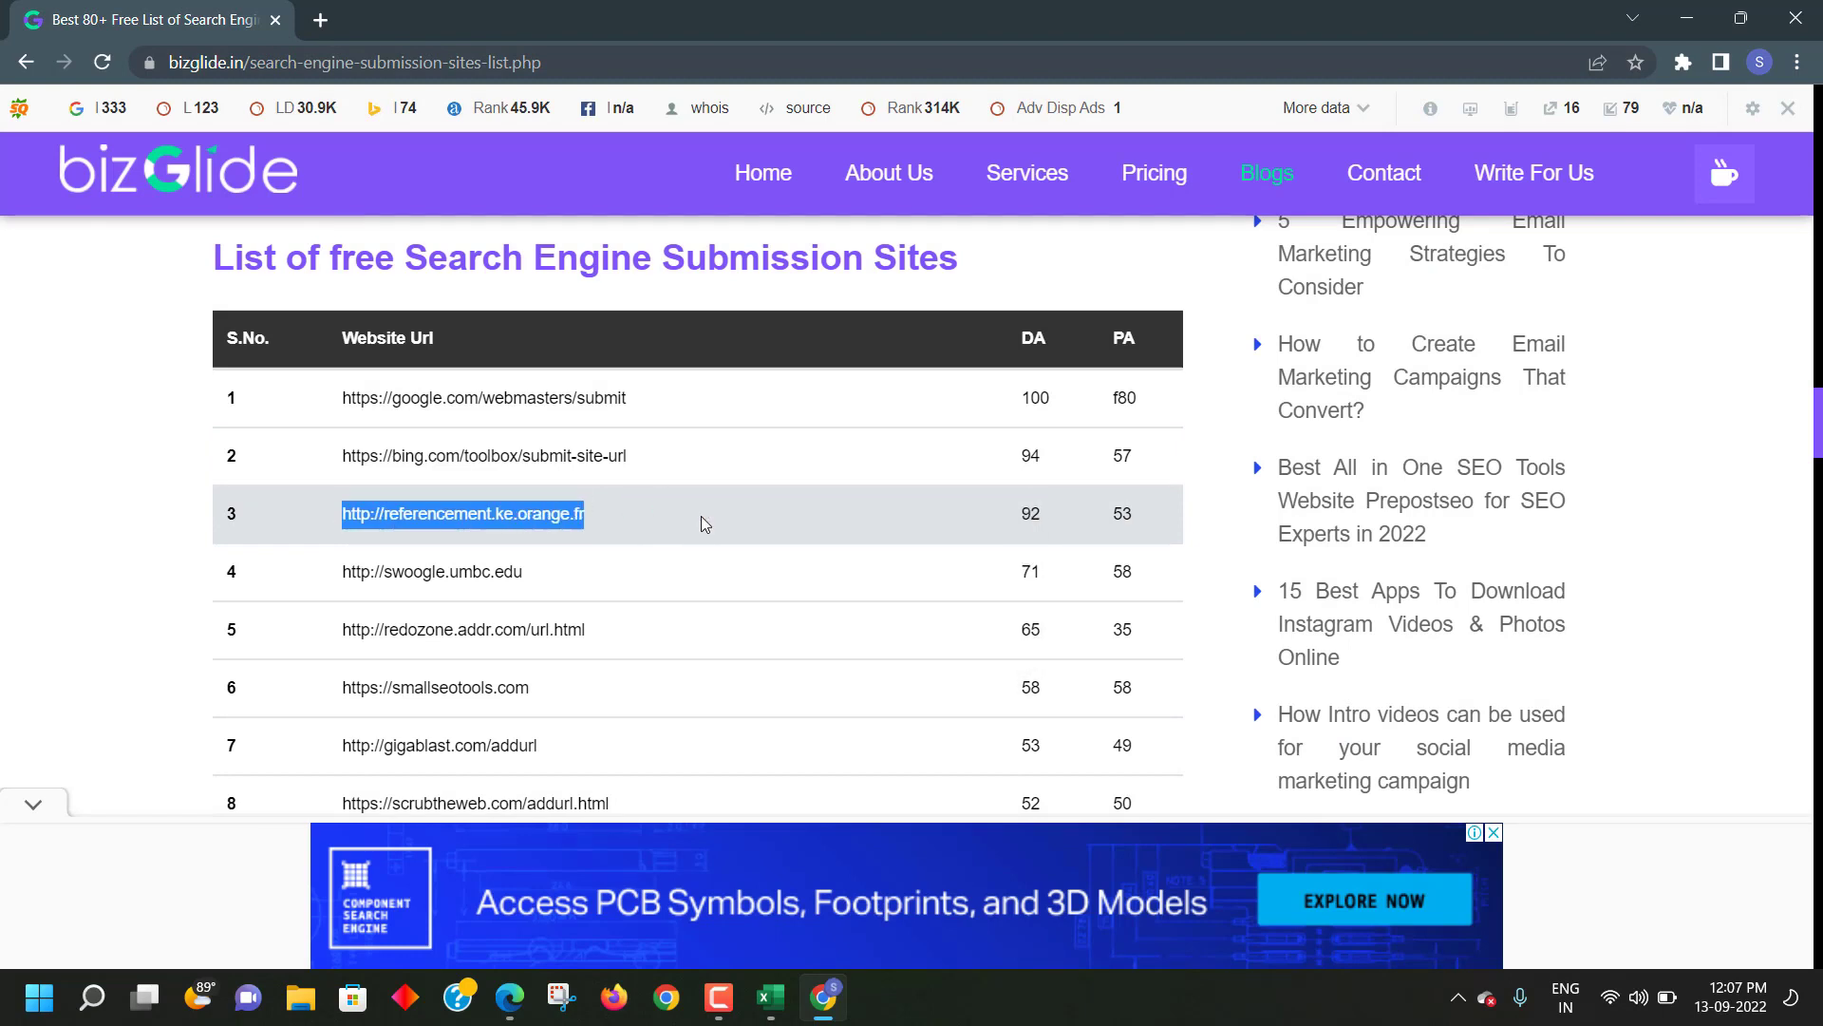
{"action": "left_click", "coordinate": [320, 20]}
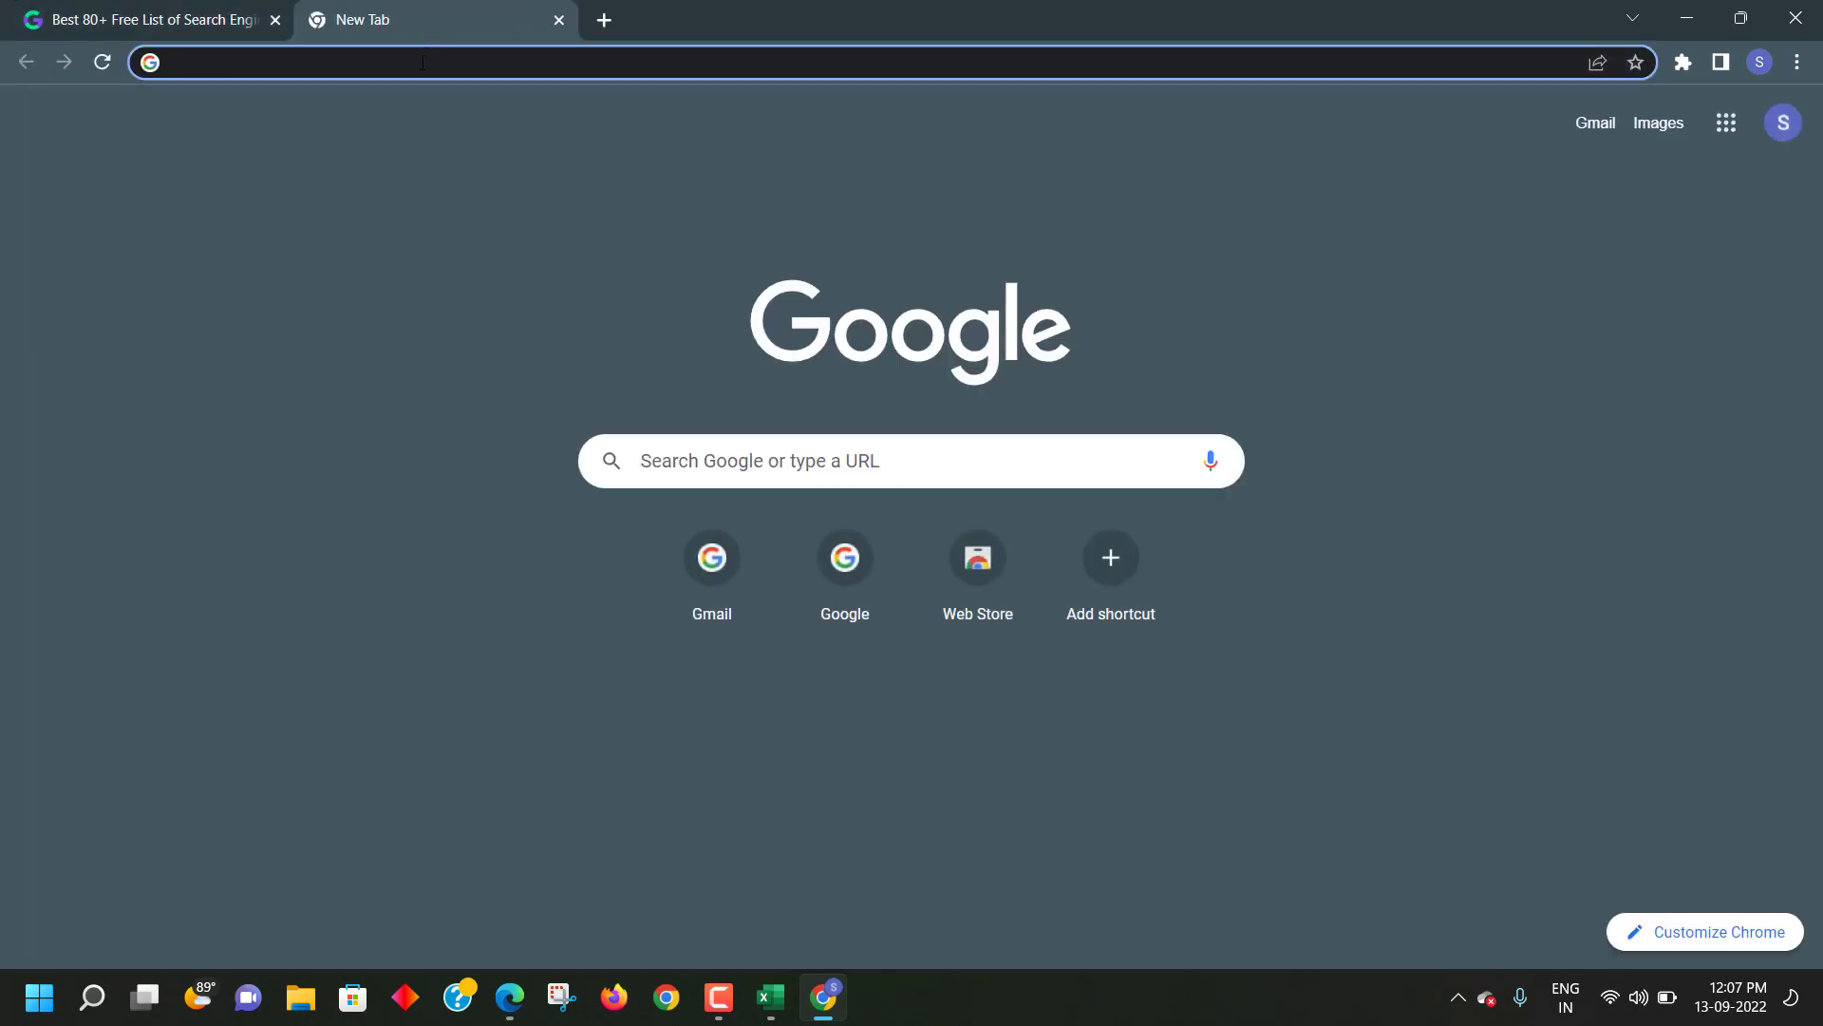
{"action": "right_click", "coordinate": [423, 63]}
{"action": "left_click", "coordinate": [518, 227]}
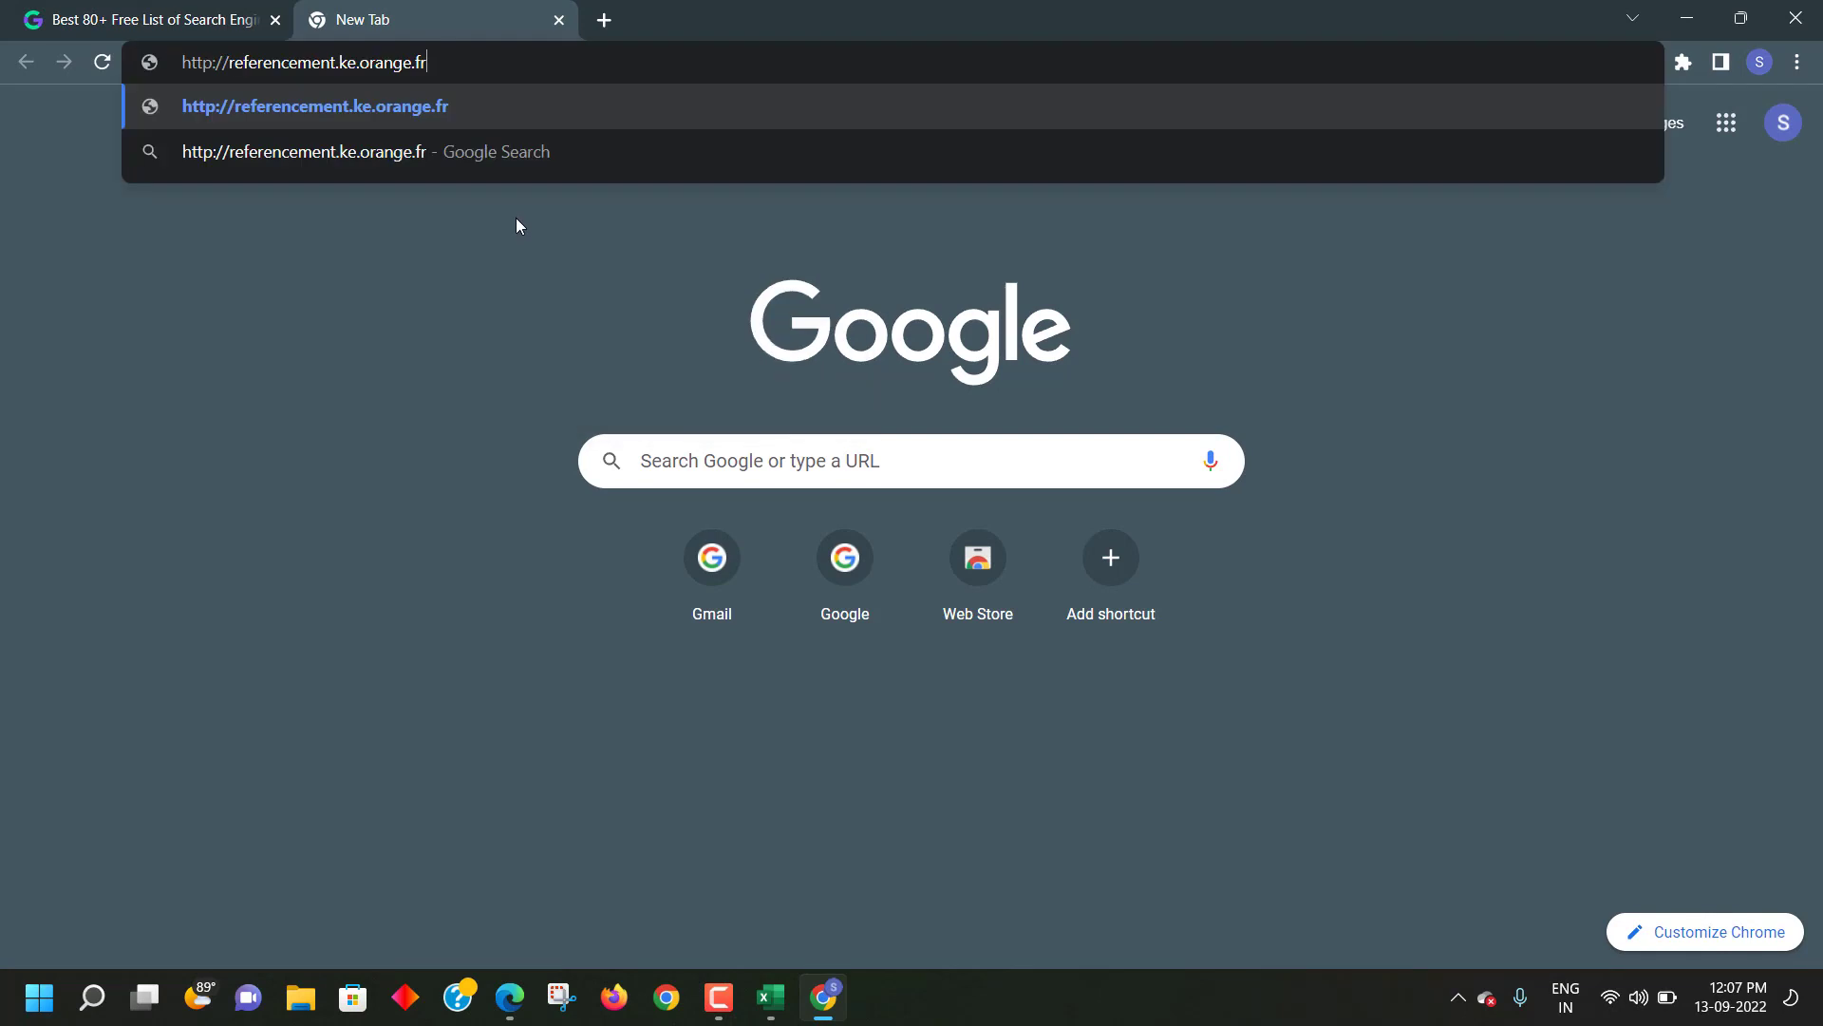
{"action": "key", "text": "Return"}
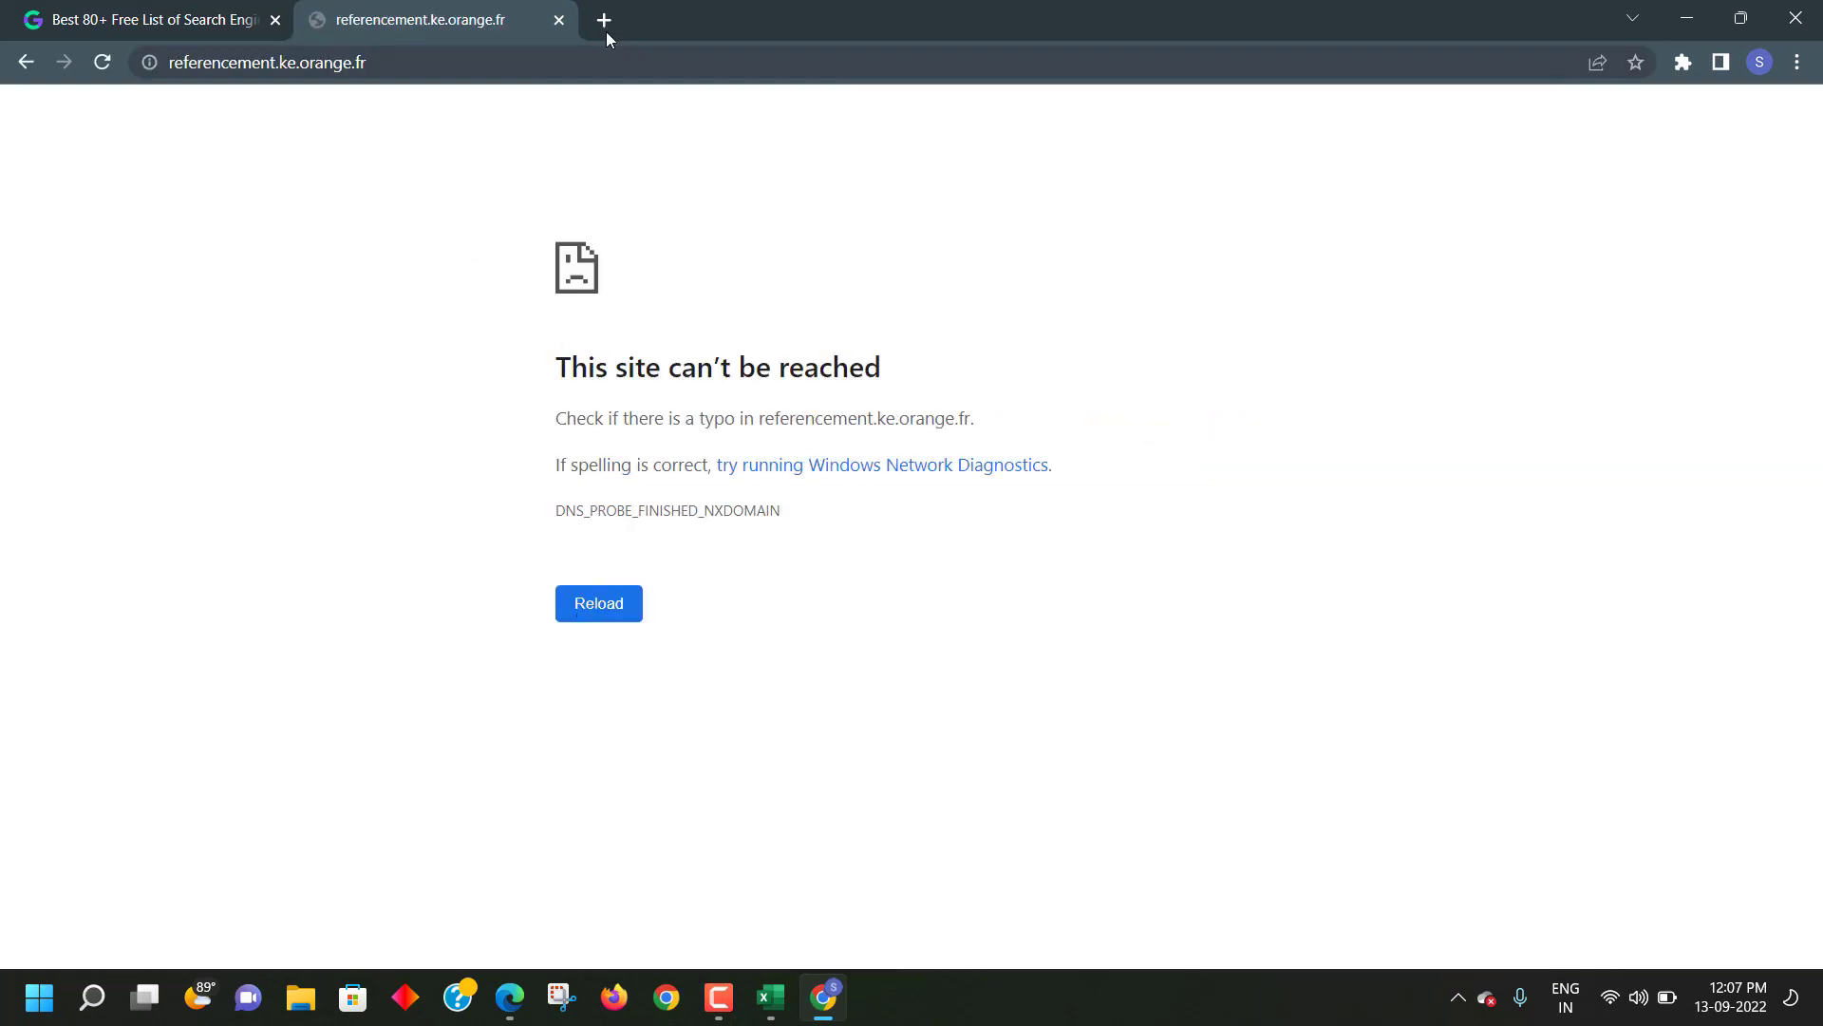
{"action": "left_click", "coordinate": [559, 20]}
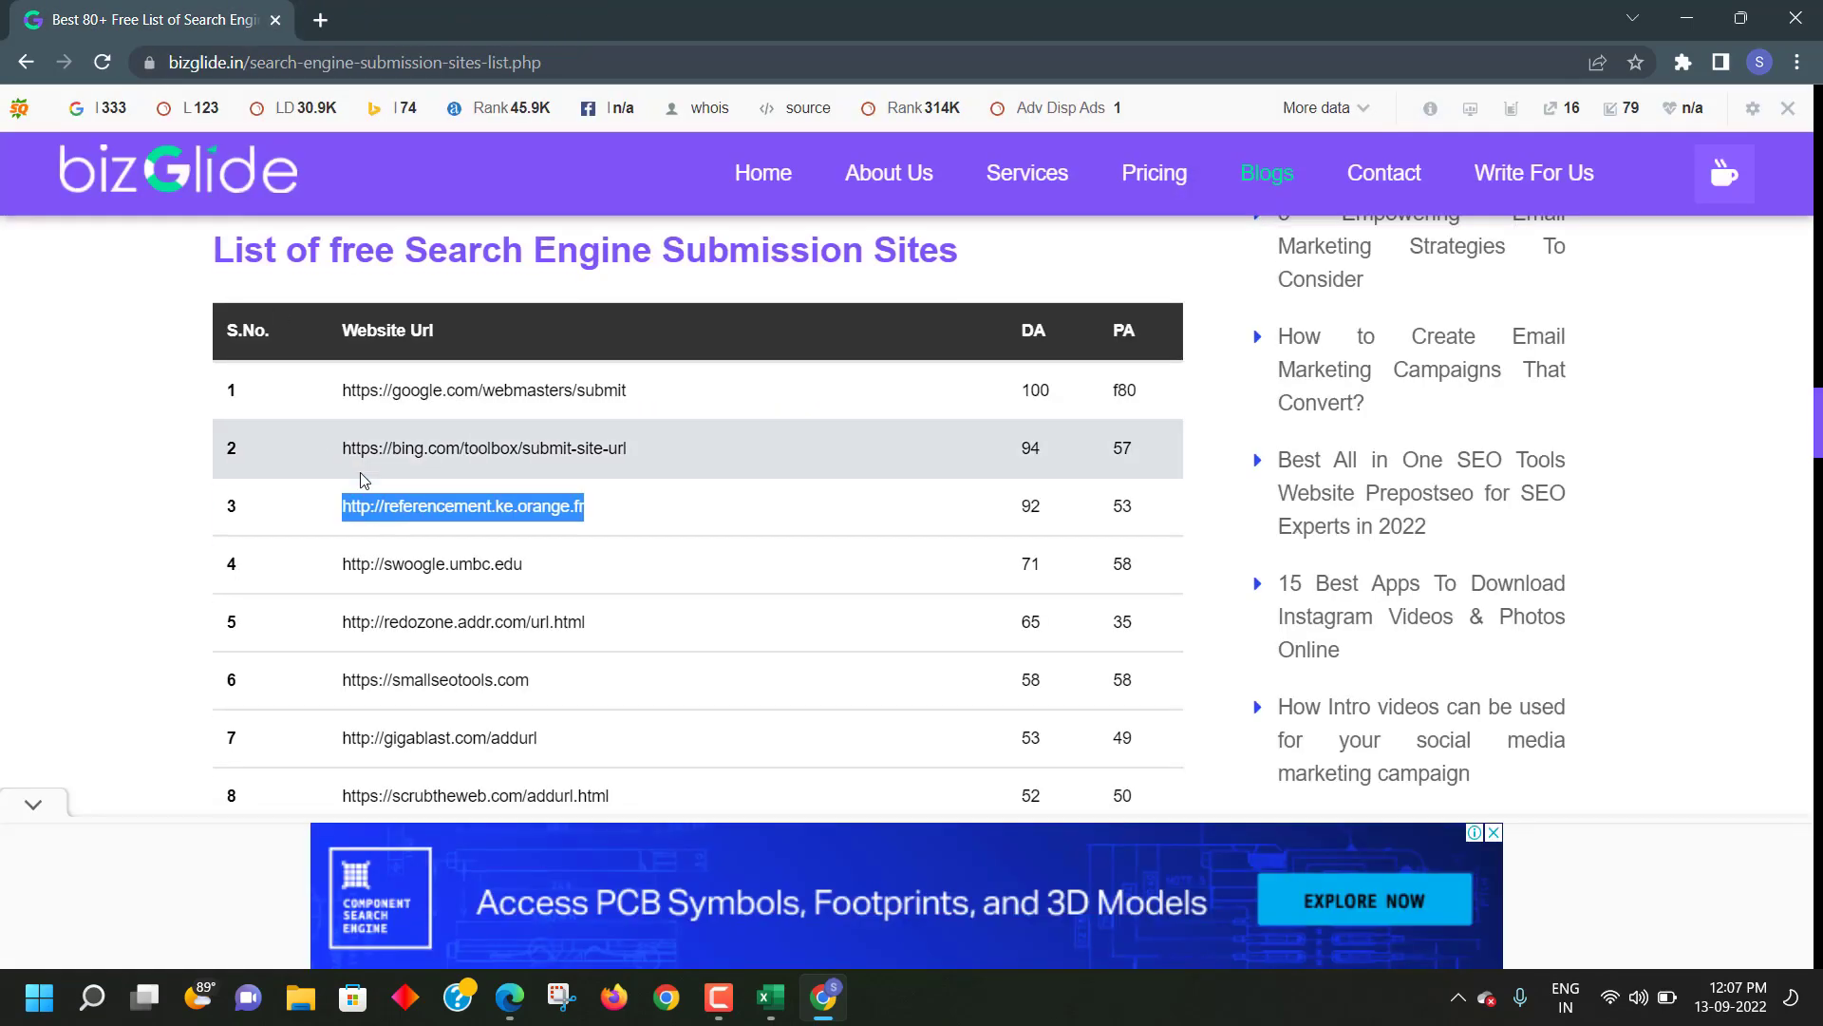
- Open row 6's smallseotools.com URL in a new tab and accept its cookie notice
{"action": "scroll", "coordinate": [353, 444], "scroll_direction": "down", "scroll_amount": 2}
{"action": "left_click_drag", "start_coordinate": [334, 456], "coordinate": [618, 456]}
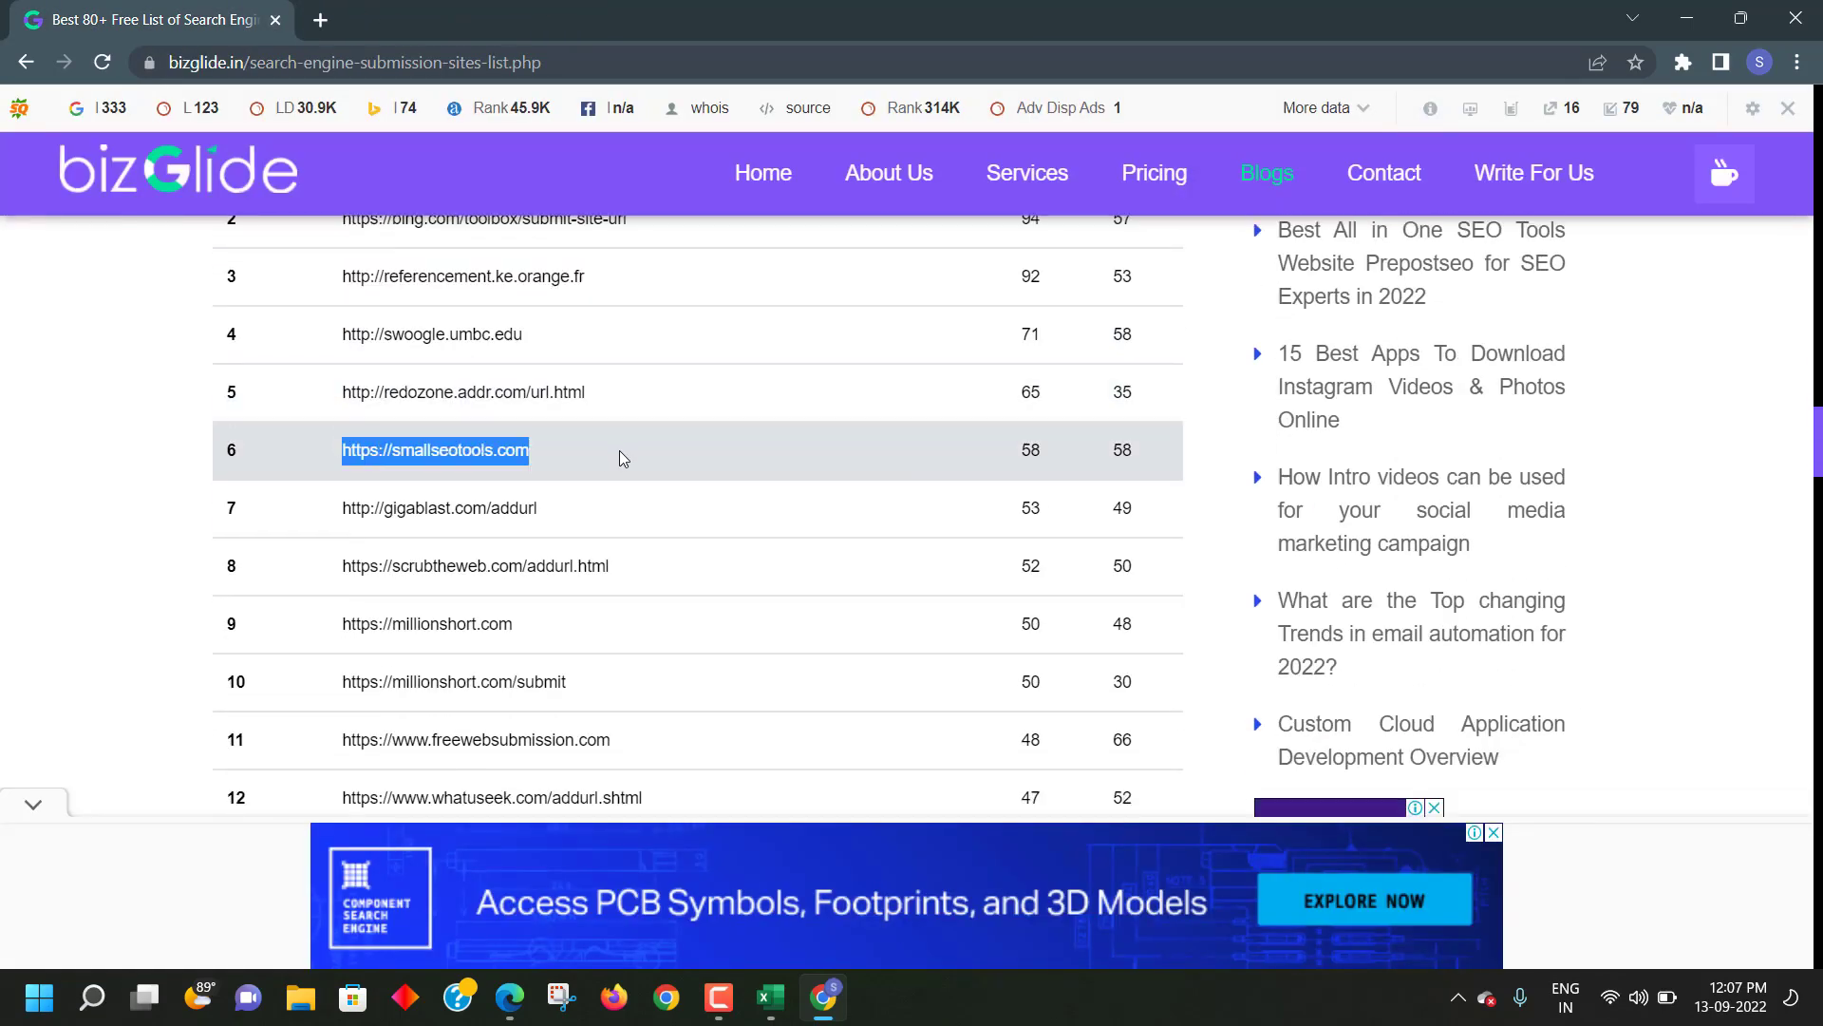
{"action": "right_click", "coordinate": [618, 455]}
{"action": "left_click", "coordinate": [655, 472]}
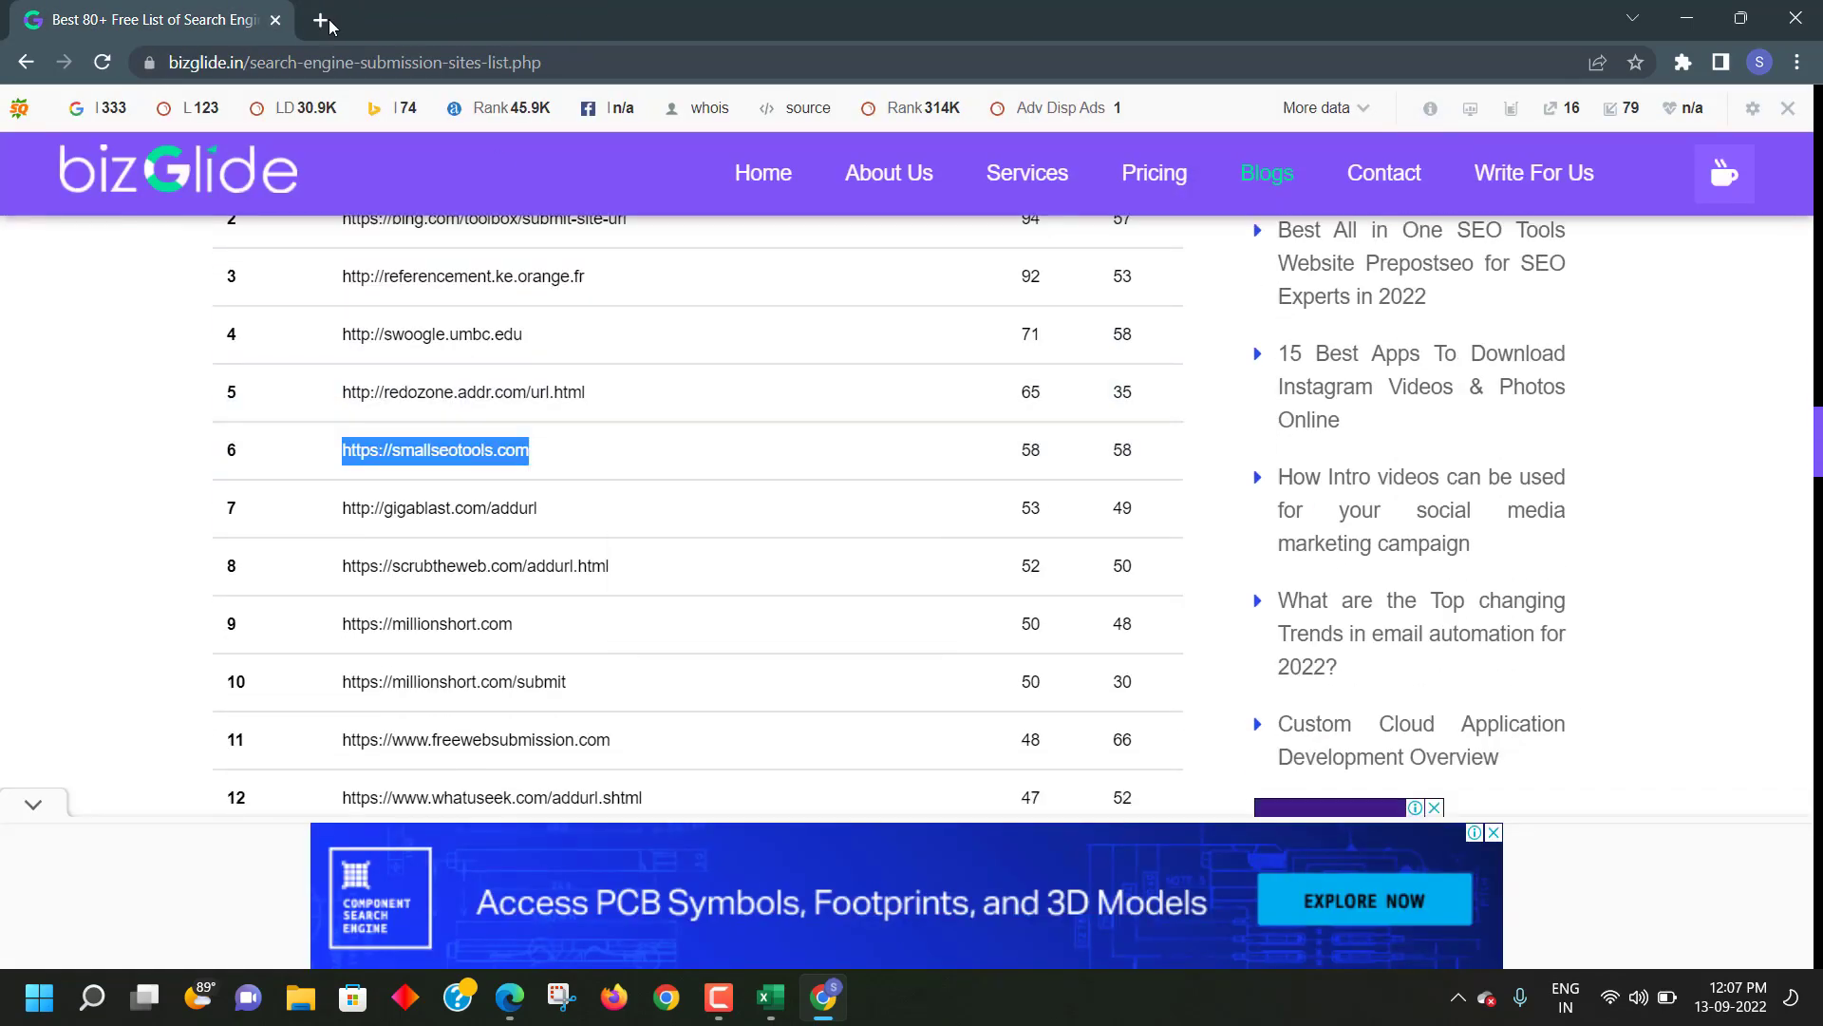
{"action": "left_click", "coordinate": [321, 20]}
{"action": "right_click", "coordinate": [402, 59]}
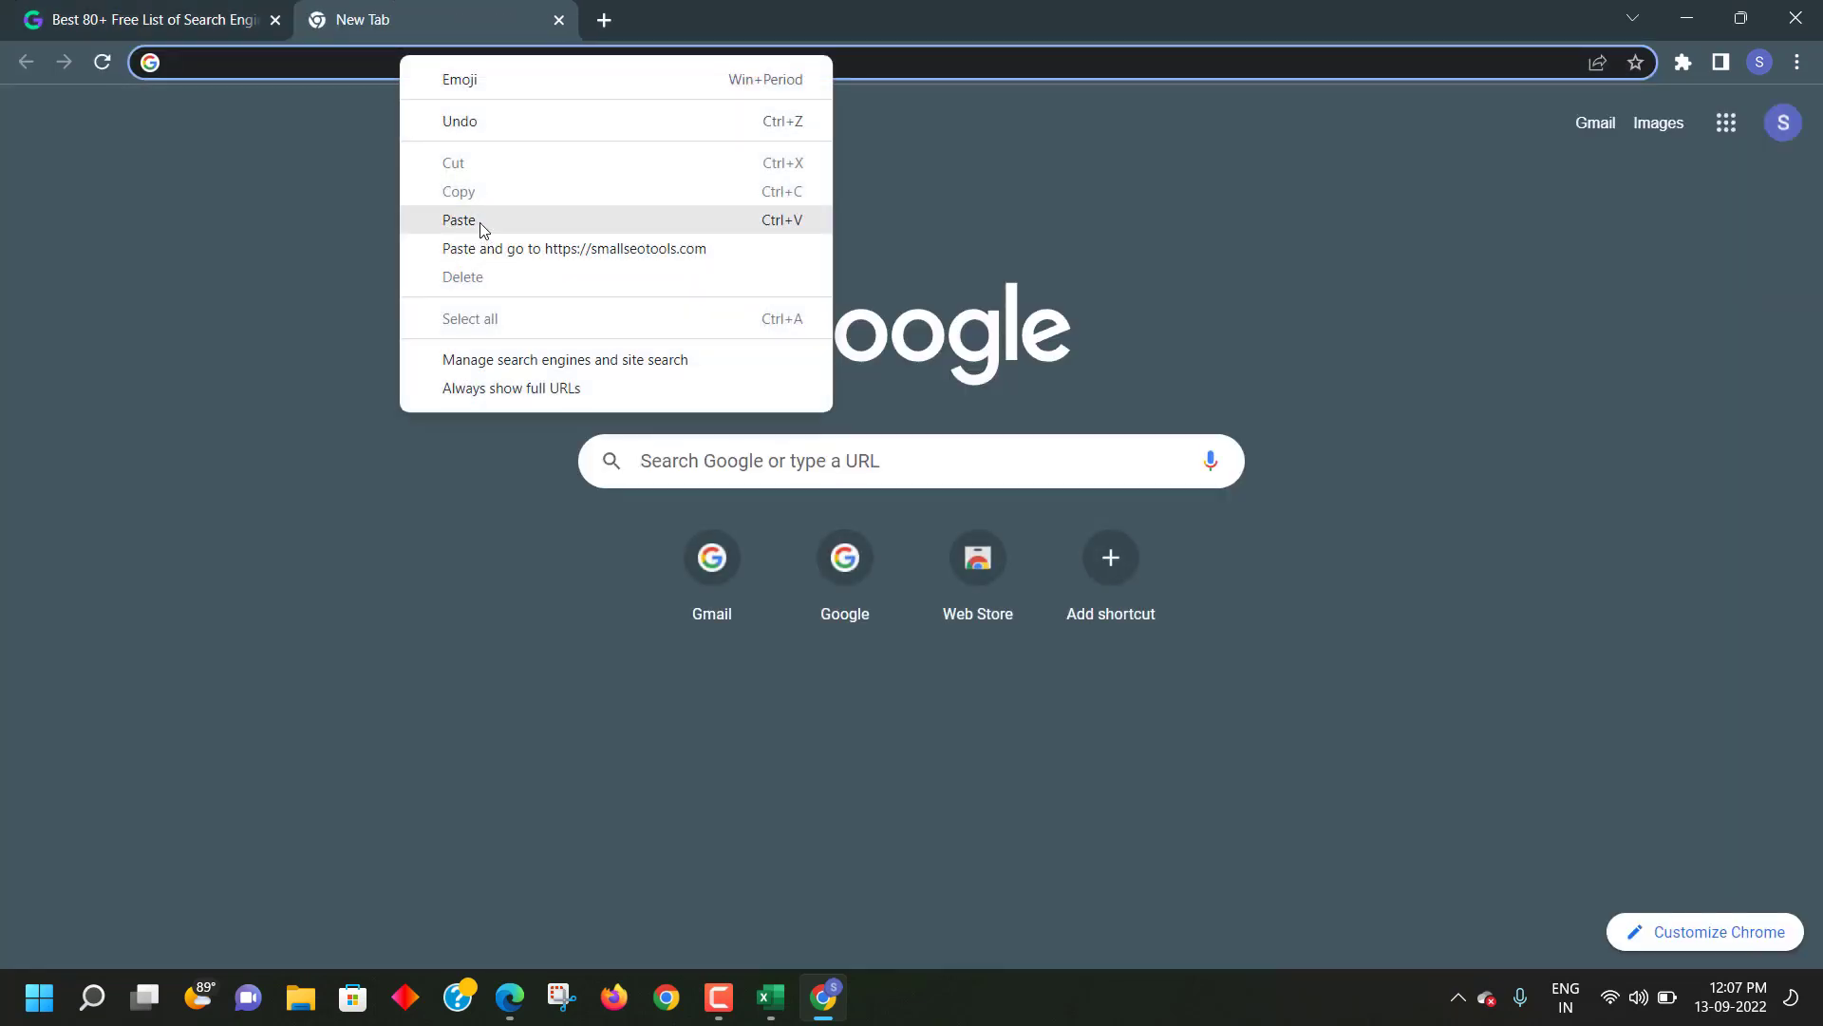
{"action": "left_click", "coordinate": [493, 249]}
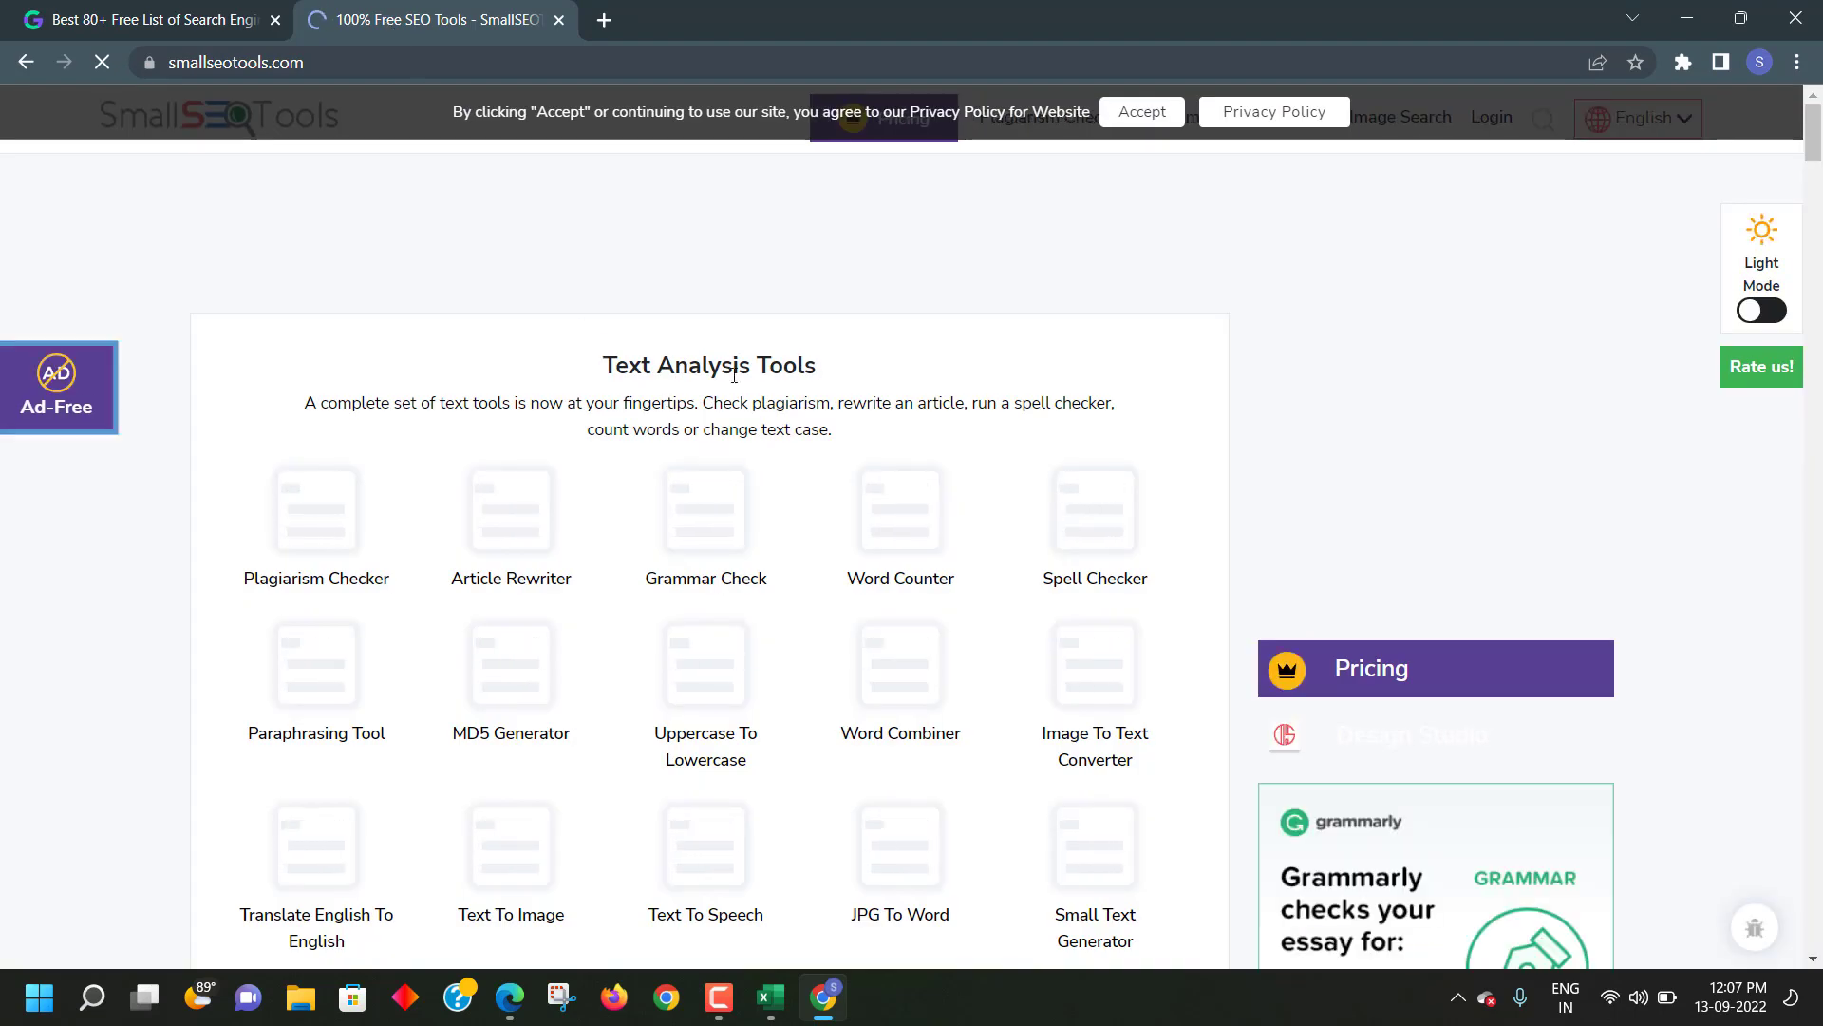
{"action": "left_click", "coordinate": [1142, 159]}
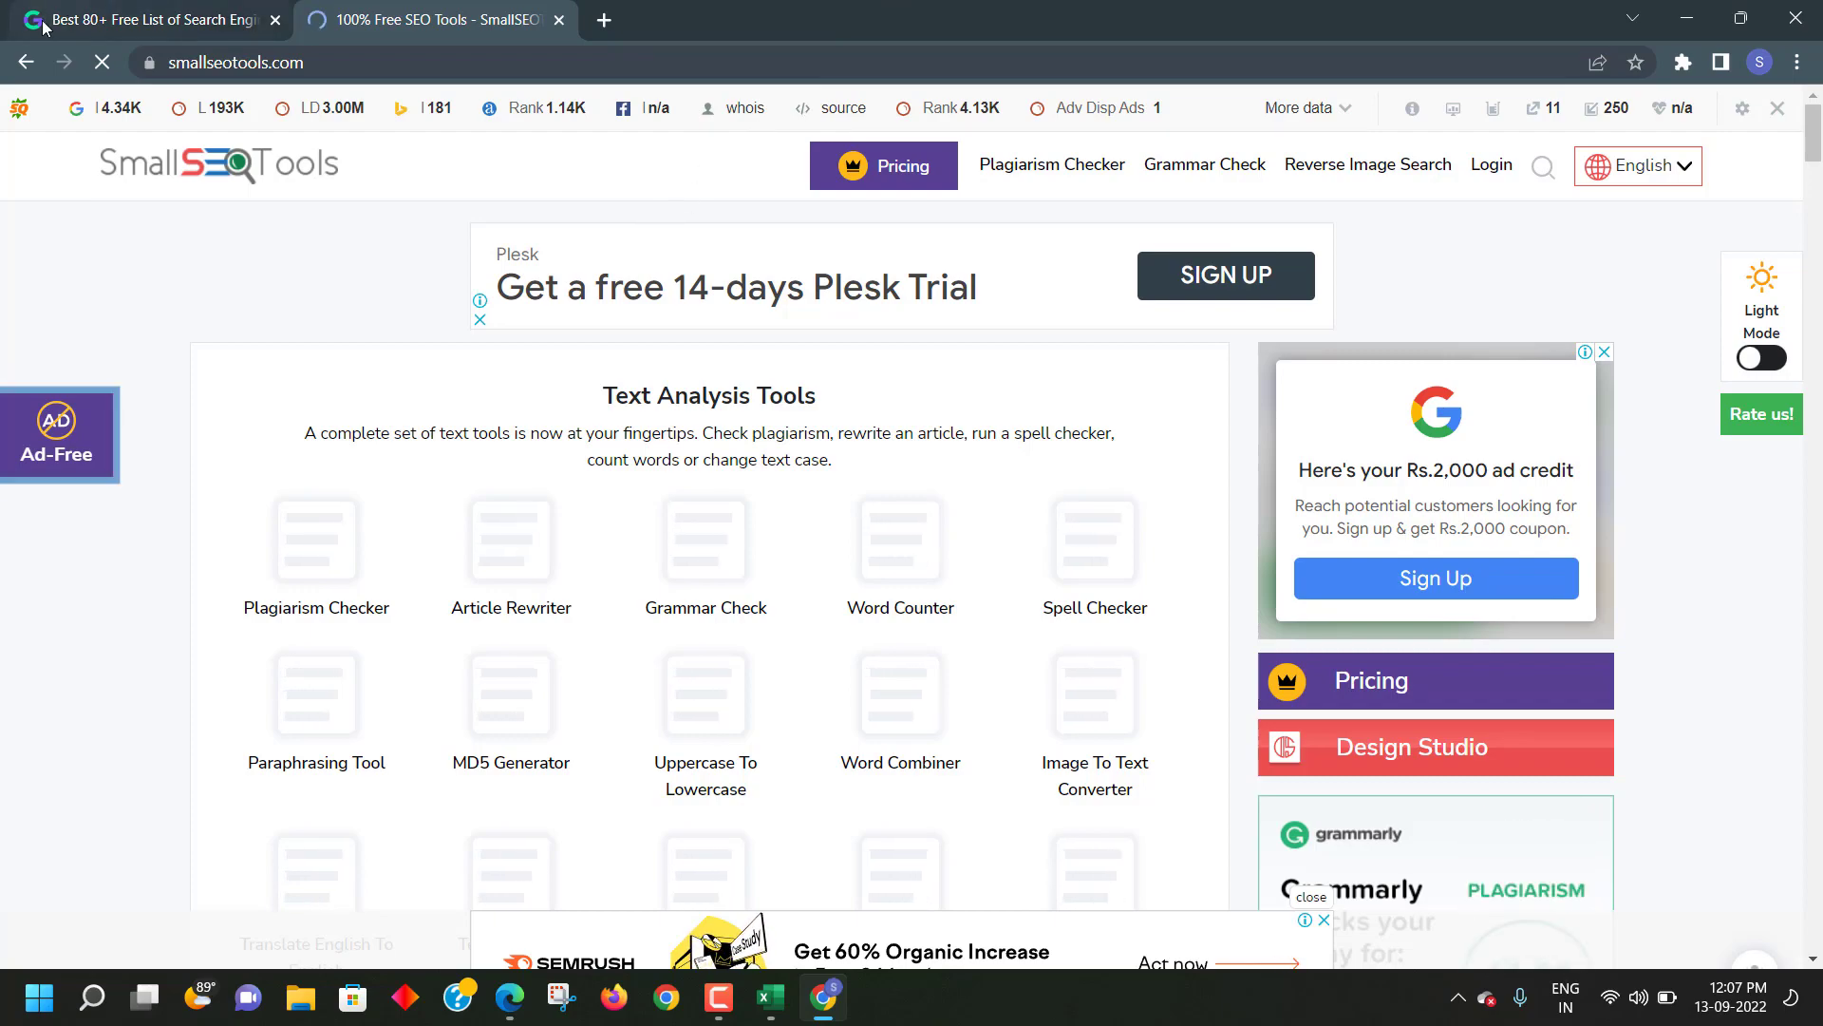
- Load google.com in the list tab, then return to the Excel workbook
{"action": "left_click", "coordinate": [143, 19]}
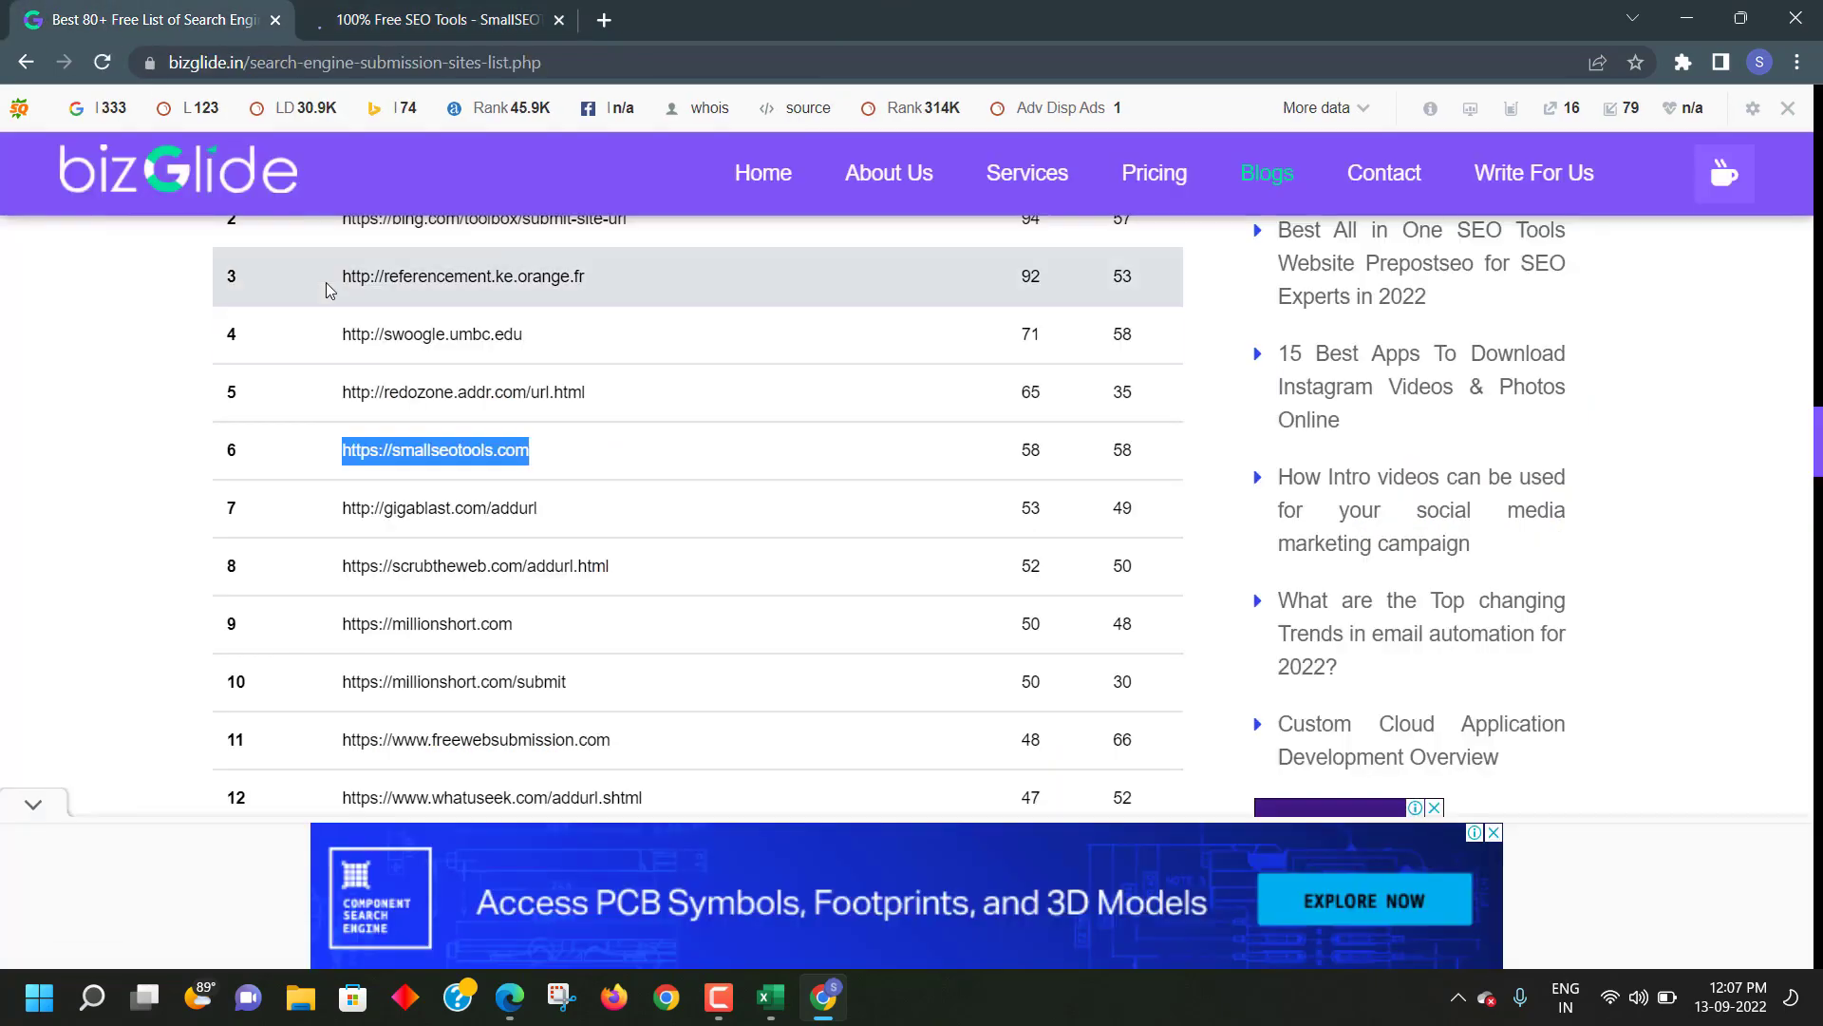
{"action": "scroll", "coordinate": [463, 477], "scroll_direction": "up", "scroll_amount": 6}
{"action": "scroll", "coordinate": [463, 478], "scroll_direction": "up", "scroll_amount": 20}
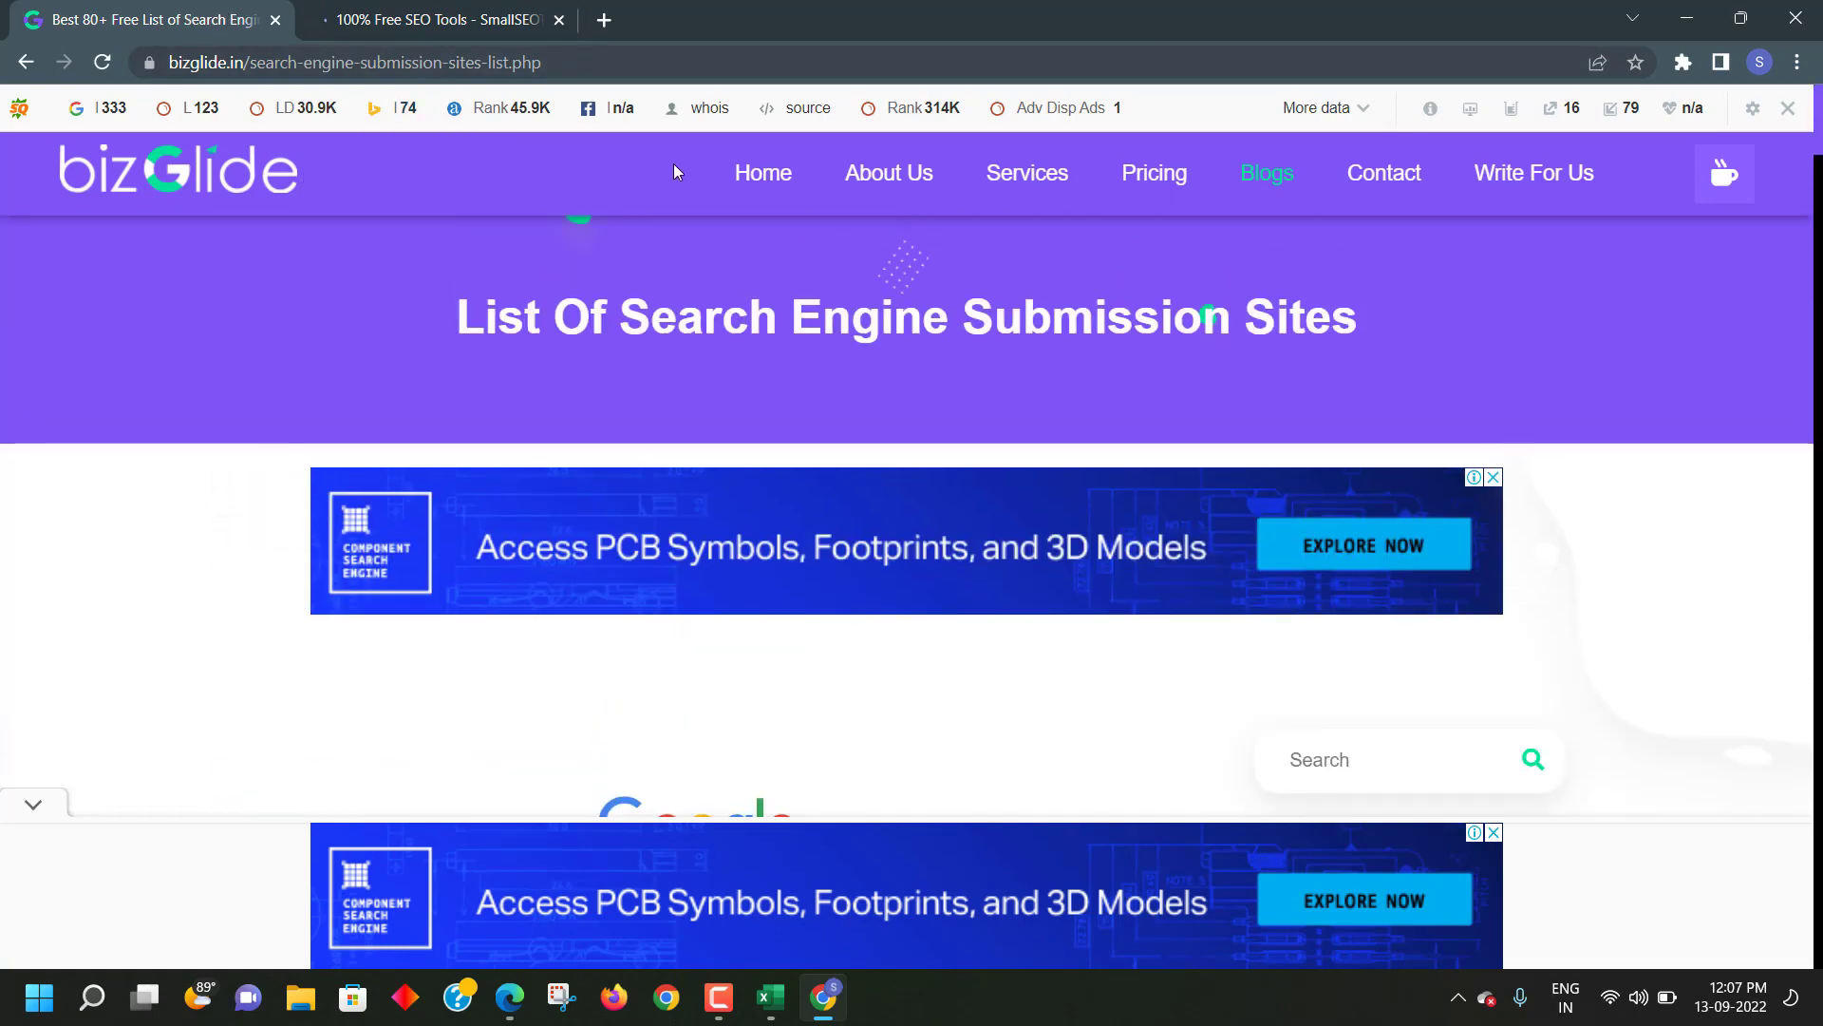
{"action": "scroll", "coordinate": [617, 451], "scroll_direction": "down", "scroll_amount": 4}
{"action": "scroll", "coordinate": [613, 285], "scroll_direction": "up", "scroll_amount": 4}
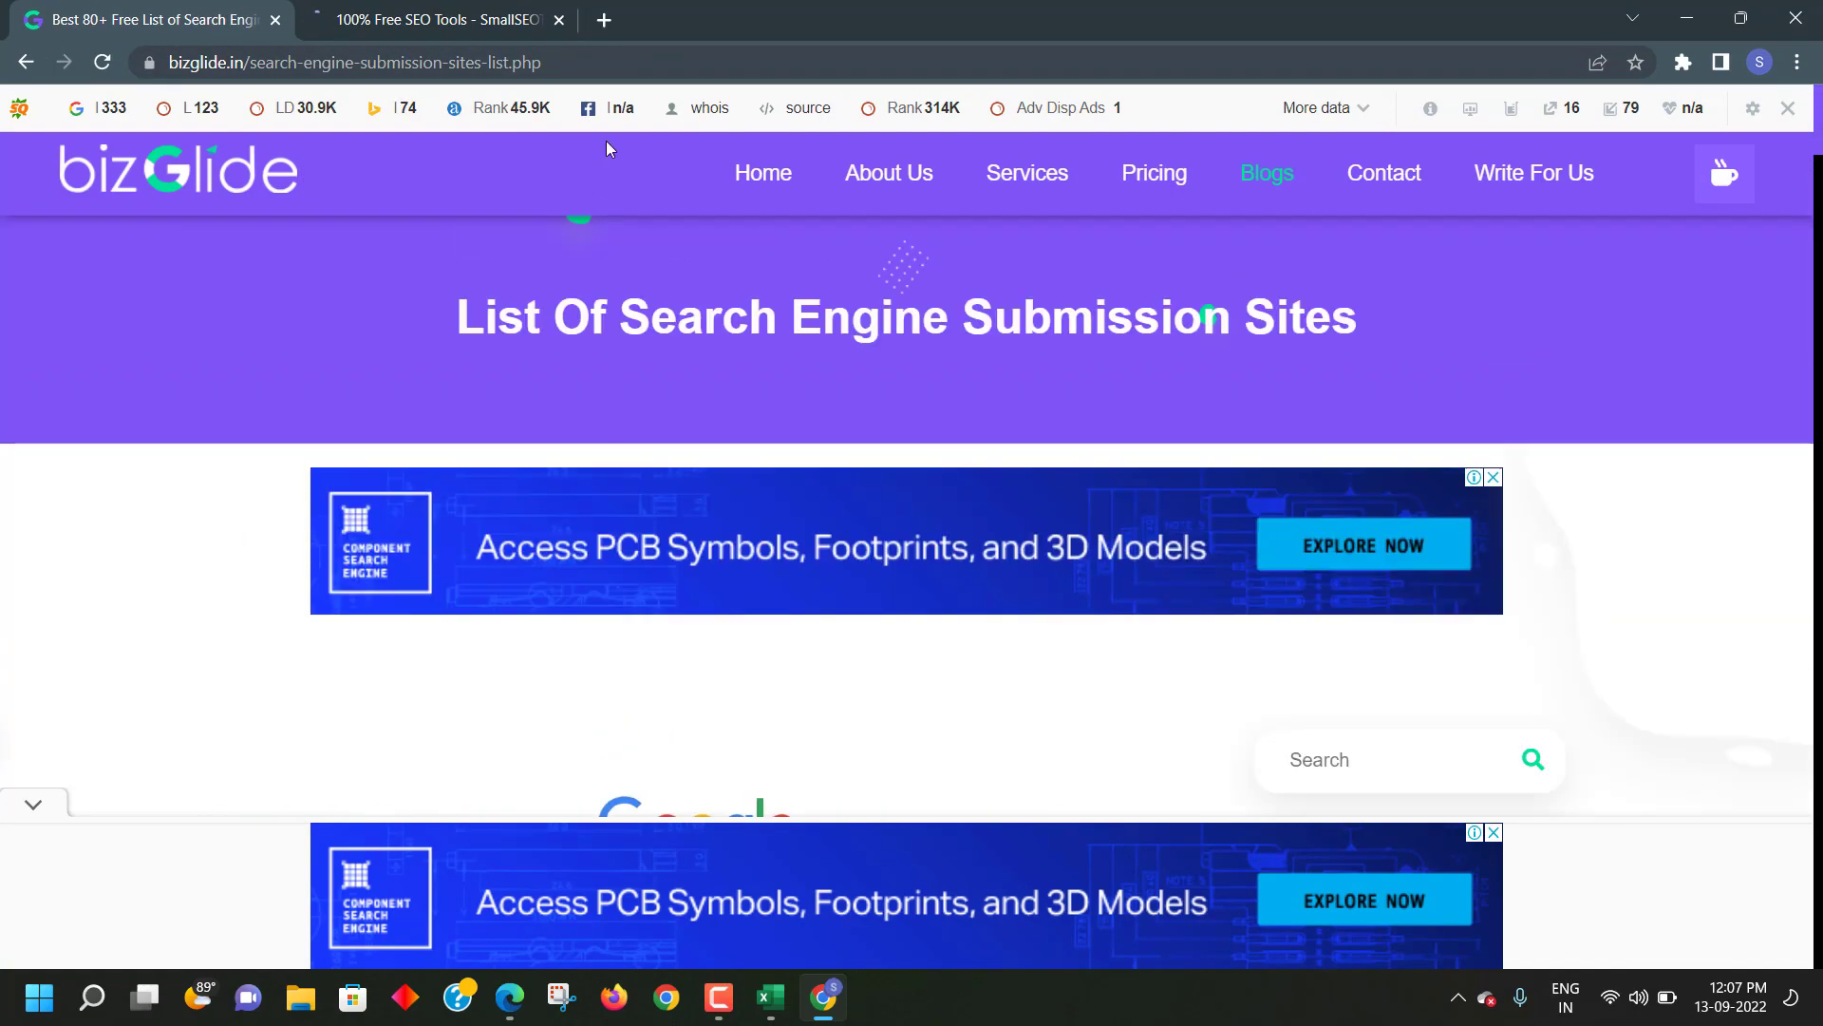
{"action": "left_click", "coordinate": [561, 65]}
{"action": "type", "text": "\\g"}
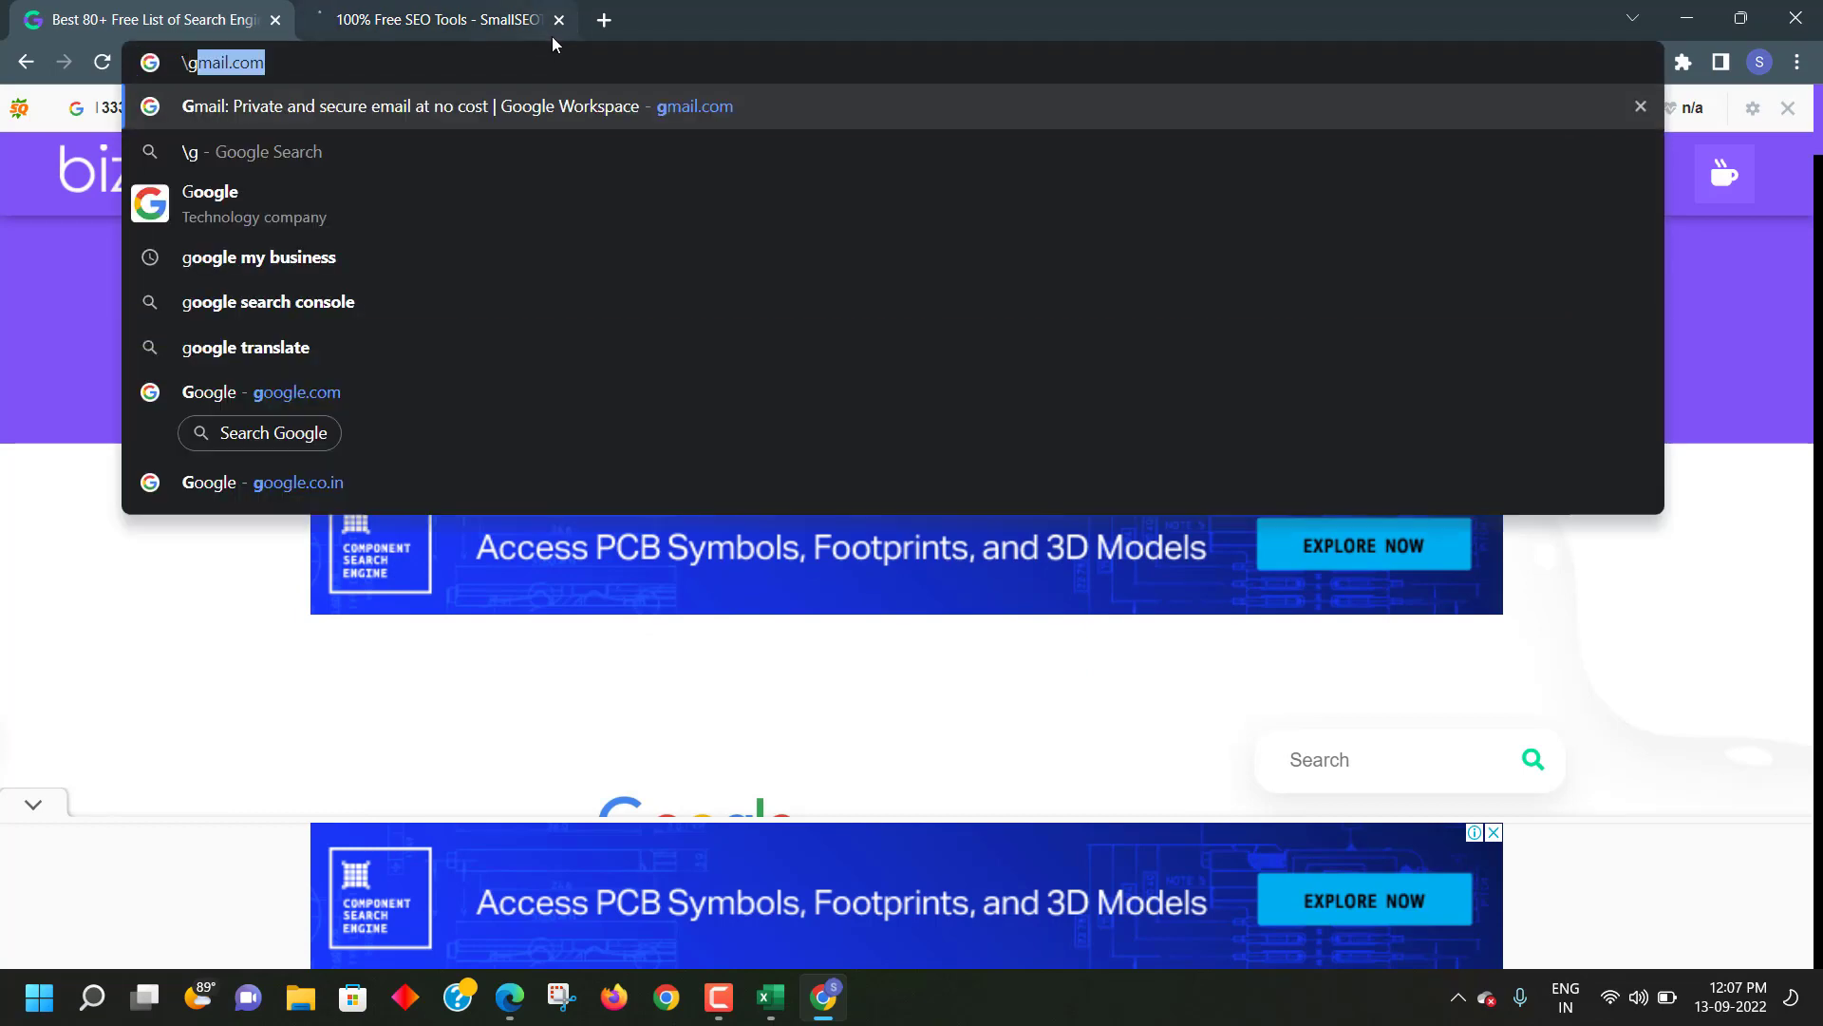
{"action": "type", "text": "o"}
{"action": "key", "text": "Return"}
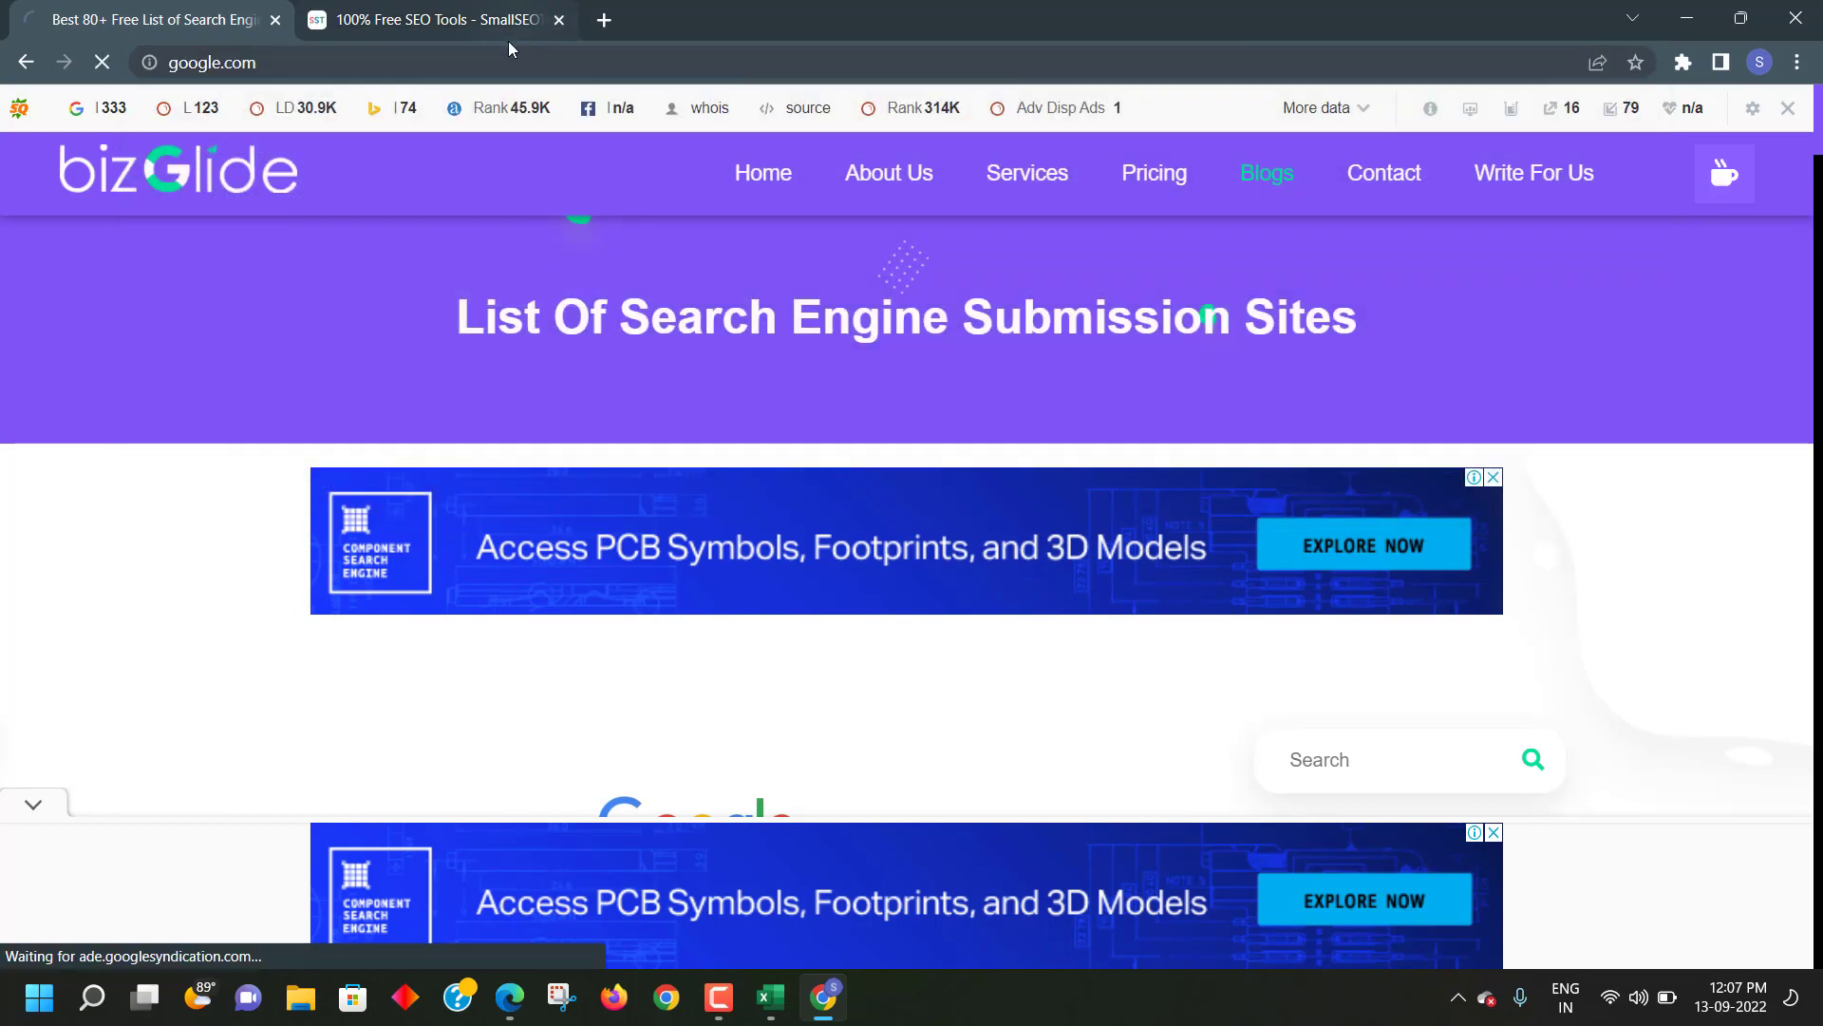
{"action": "left_click", "coordinate": [675, 449]}
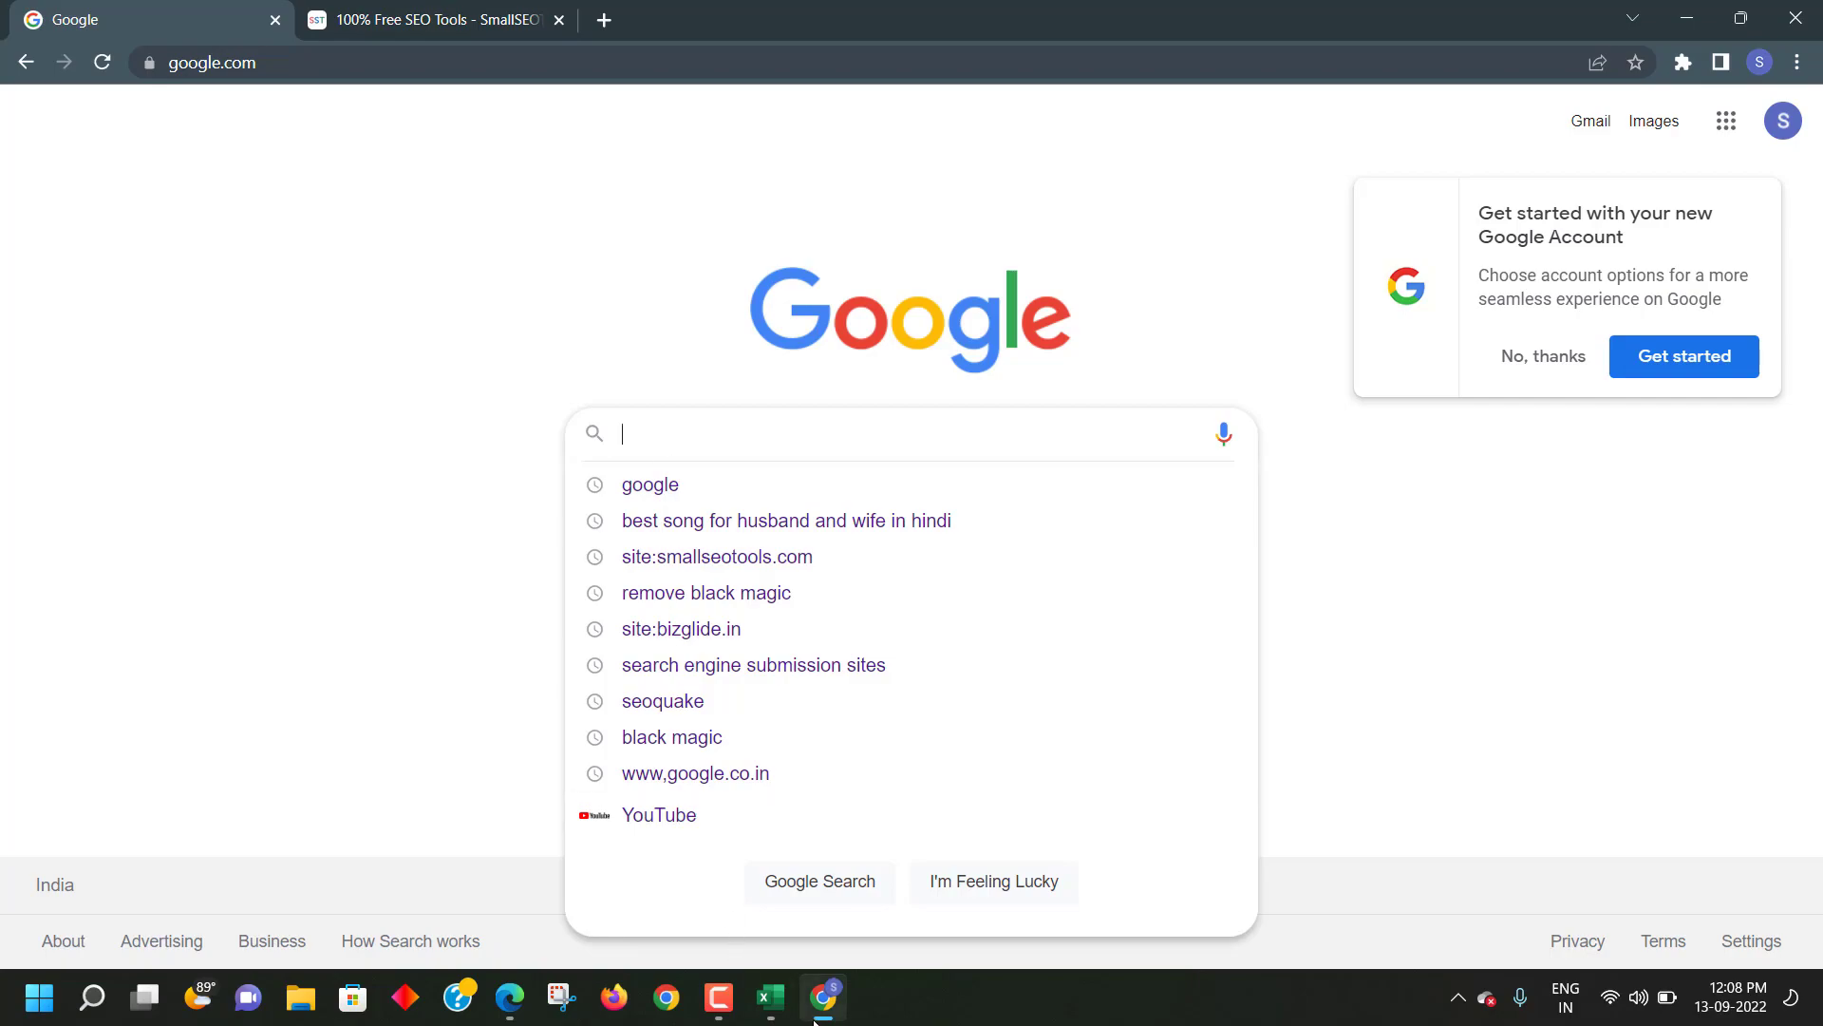
{"action": "left_click", "coordinate": [779, 1012]}
{"action": "scroll", "coordinate": [233, 762], "scroll_direction": "down", "scroll_amount": 2}
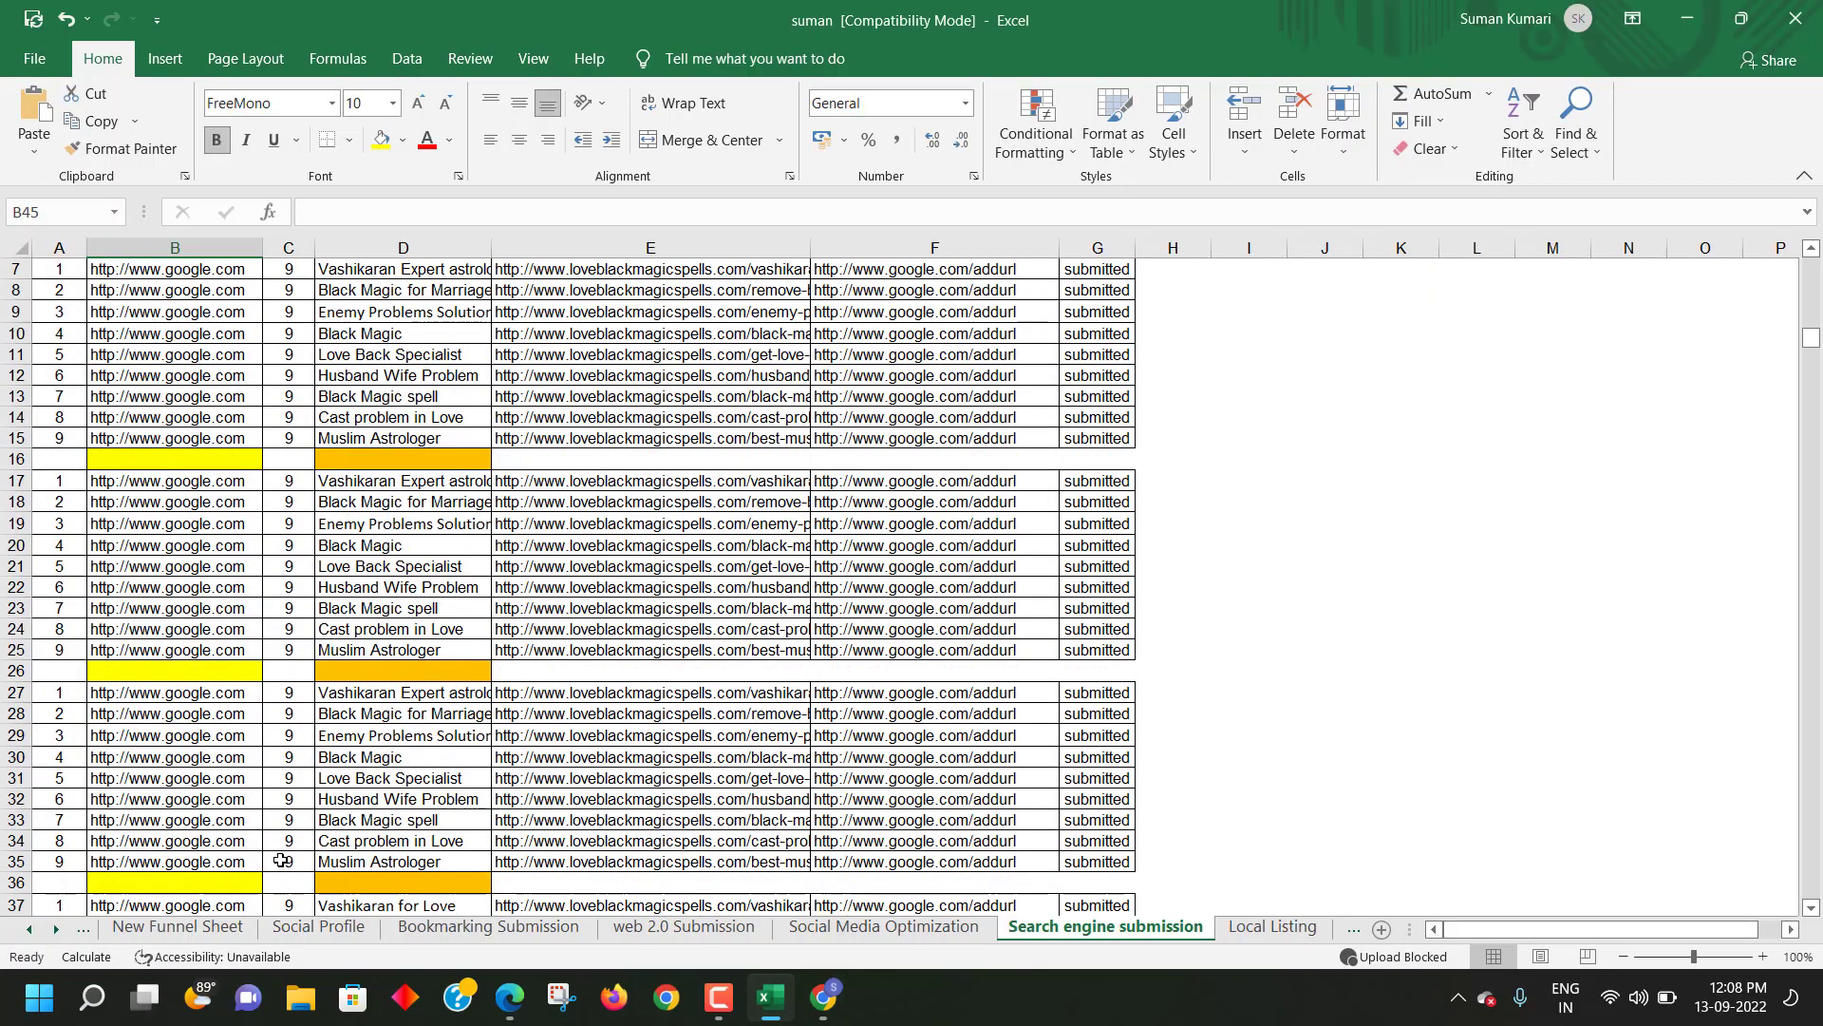
- Browse the Social Profile, Bookmarking, web 2.0, Social Media Optimization, Search engine and New Funnel sheets, then return to Chrome
{"action": "left_click", "coordinate": [300, 928]}
{"action": "left_click", "coordinate": [468, 928]}
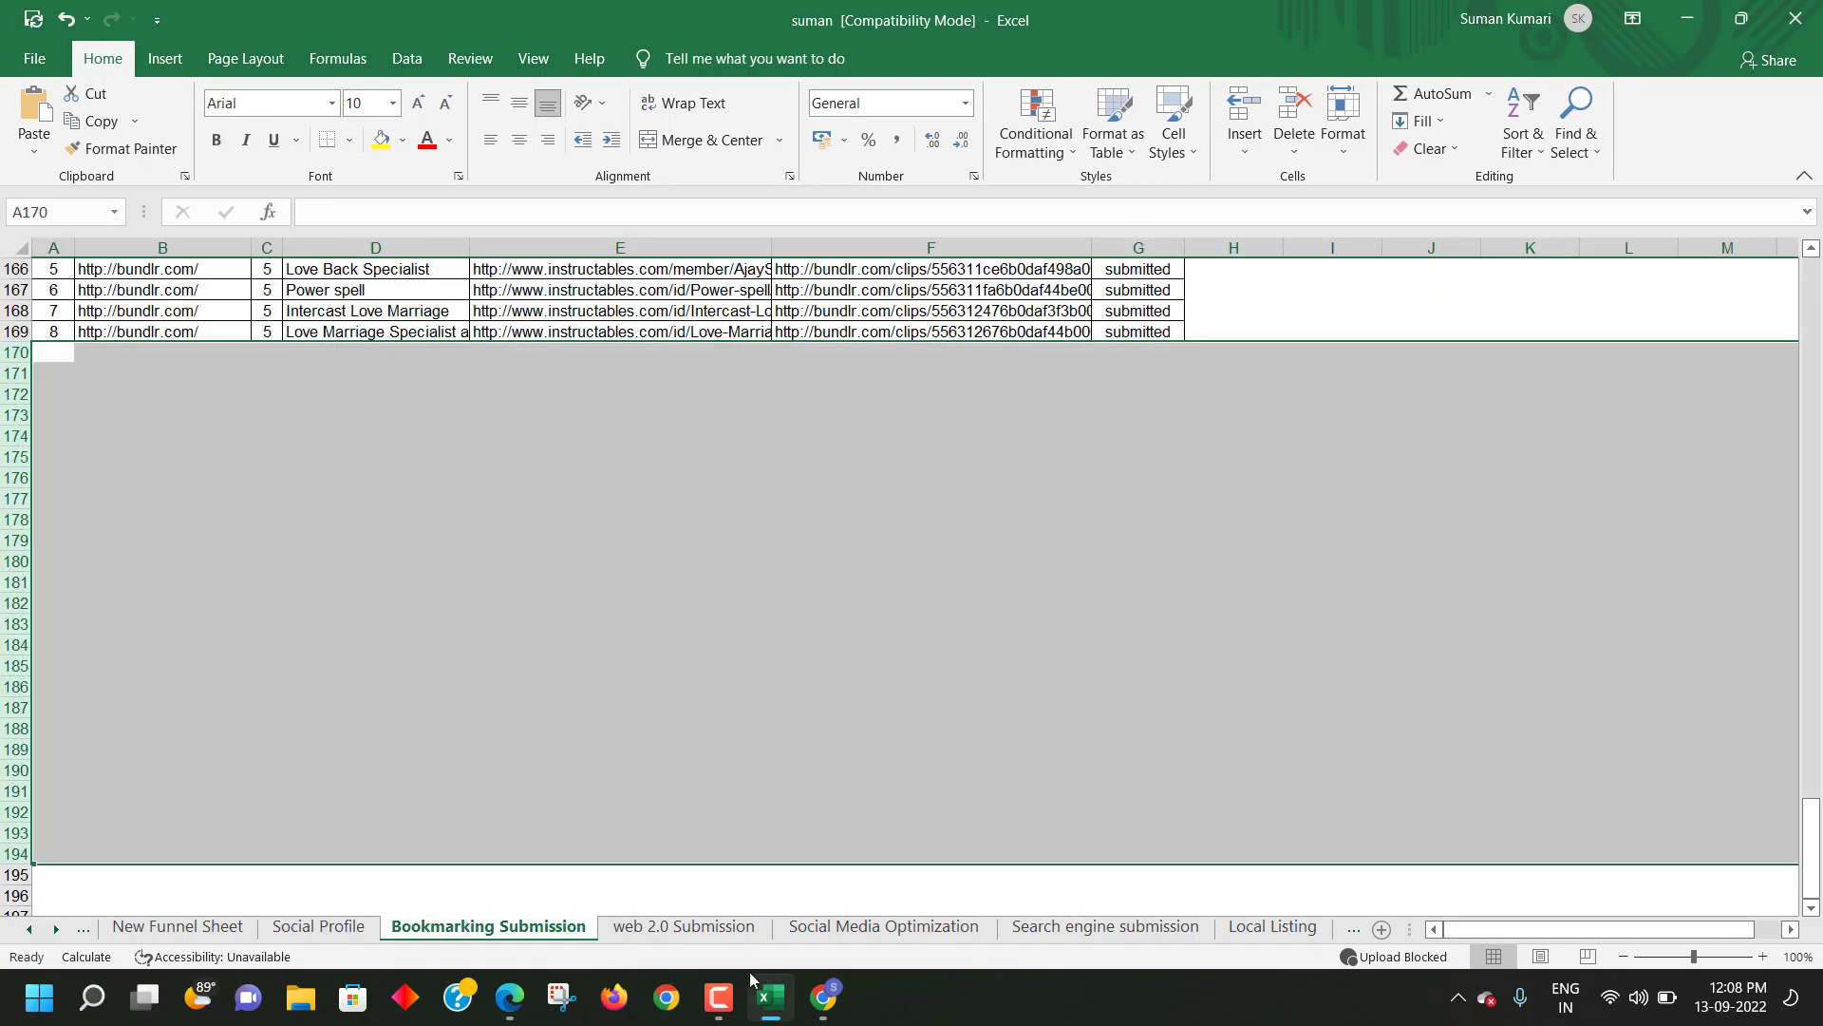
{"action": "left_click", "coordinate": [686, 927]}
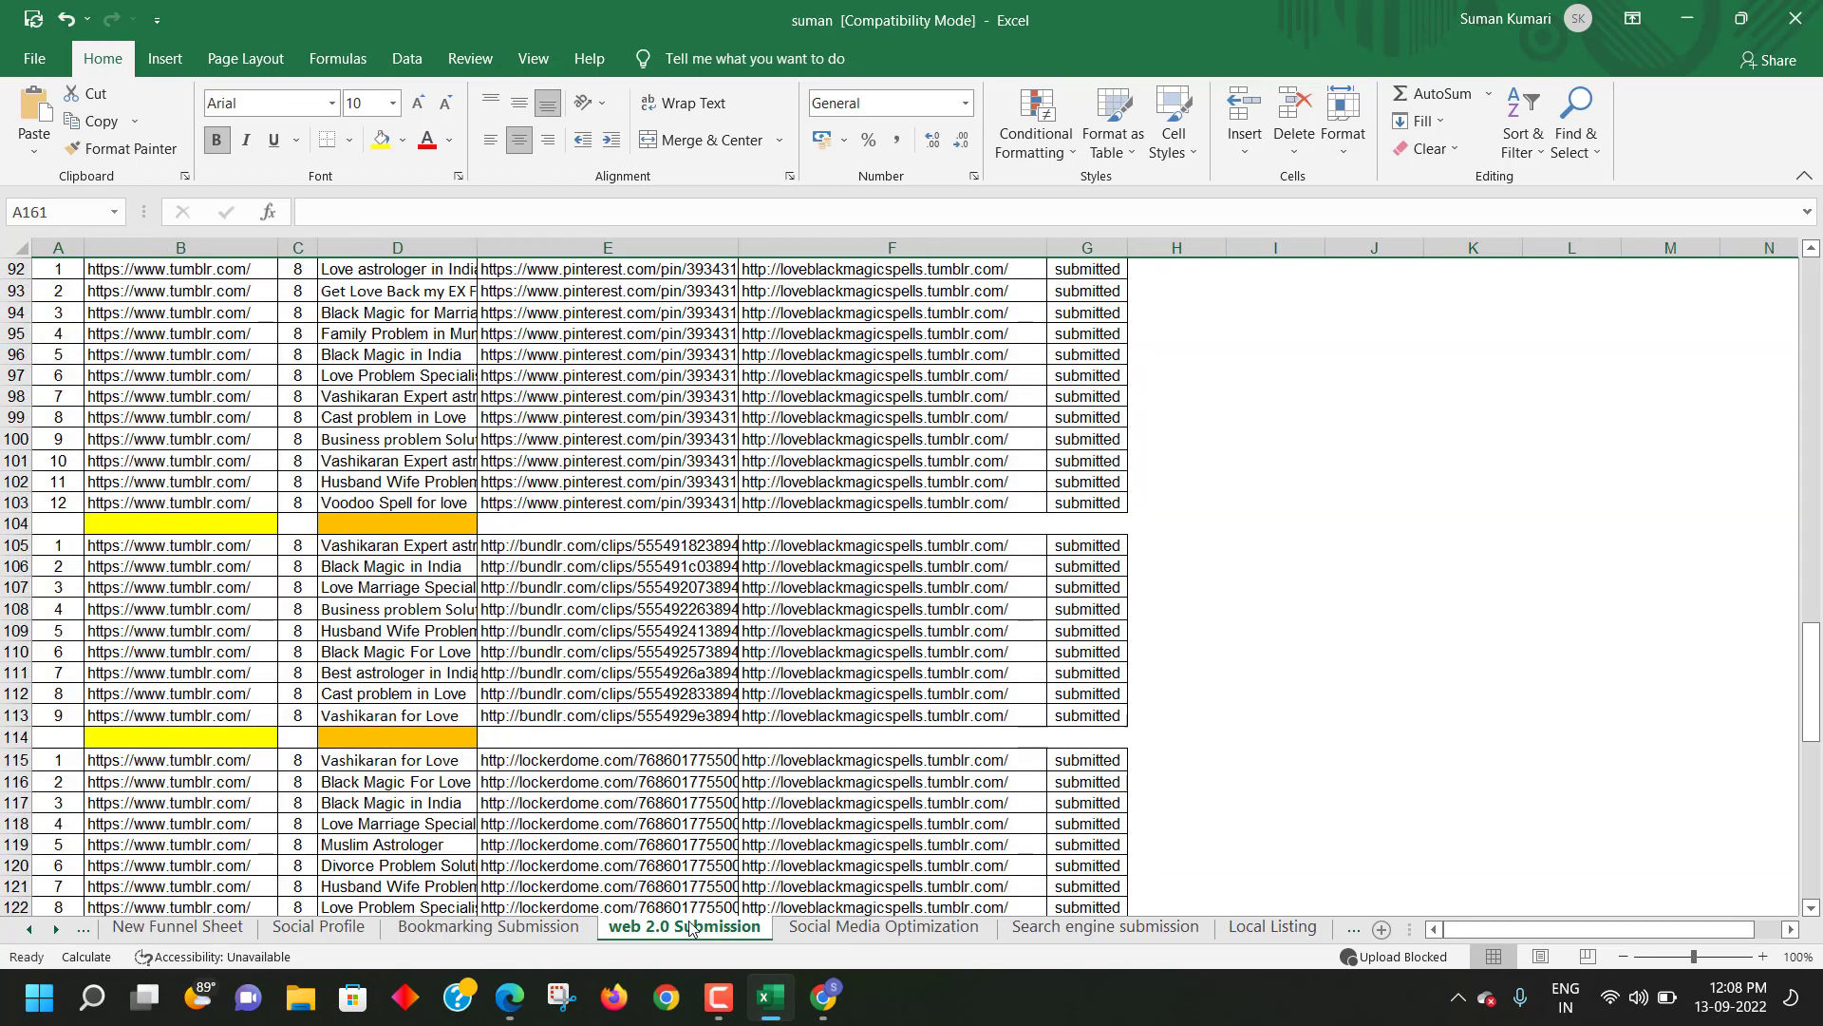
{"action": "left_click", "coordinate": [866, 926]}
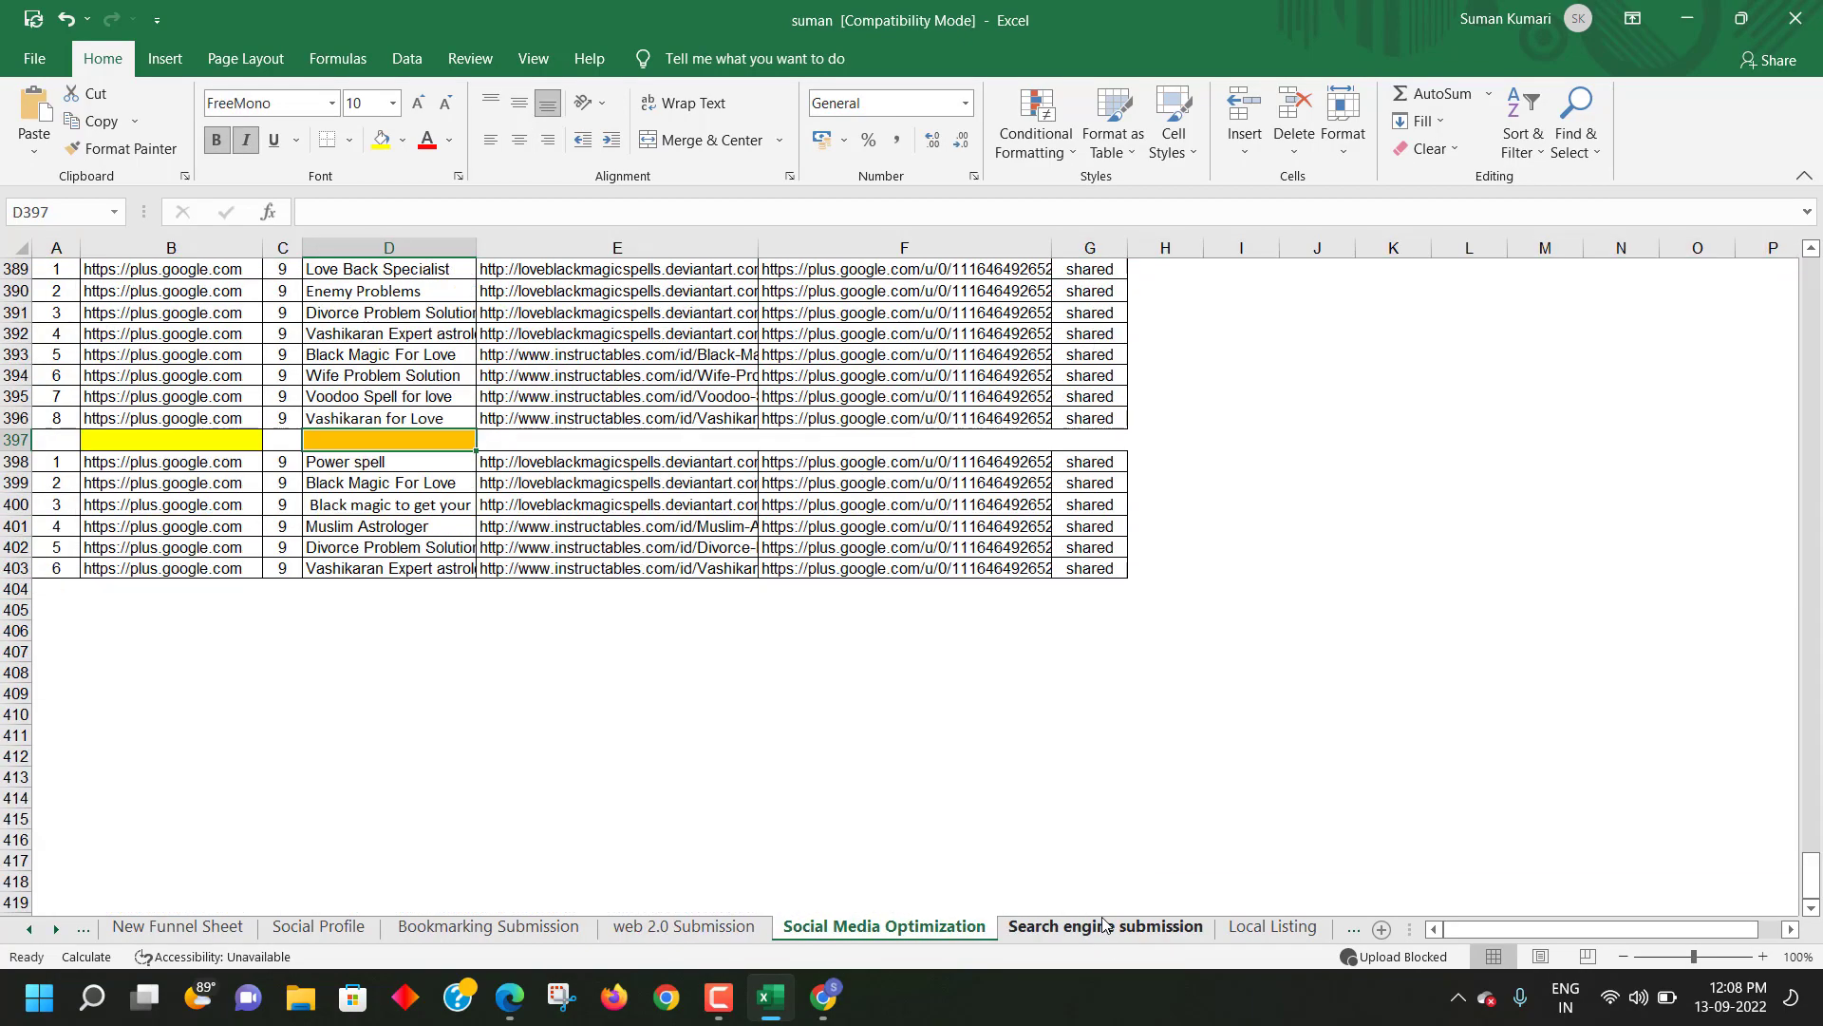
{"action": "left_click", "coordinate": [1102, 927]}
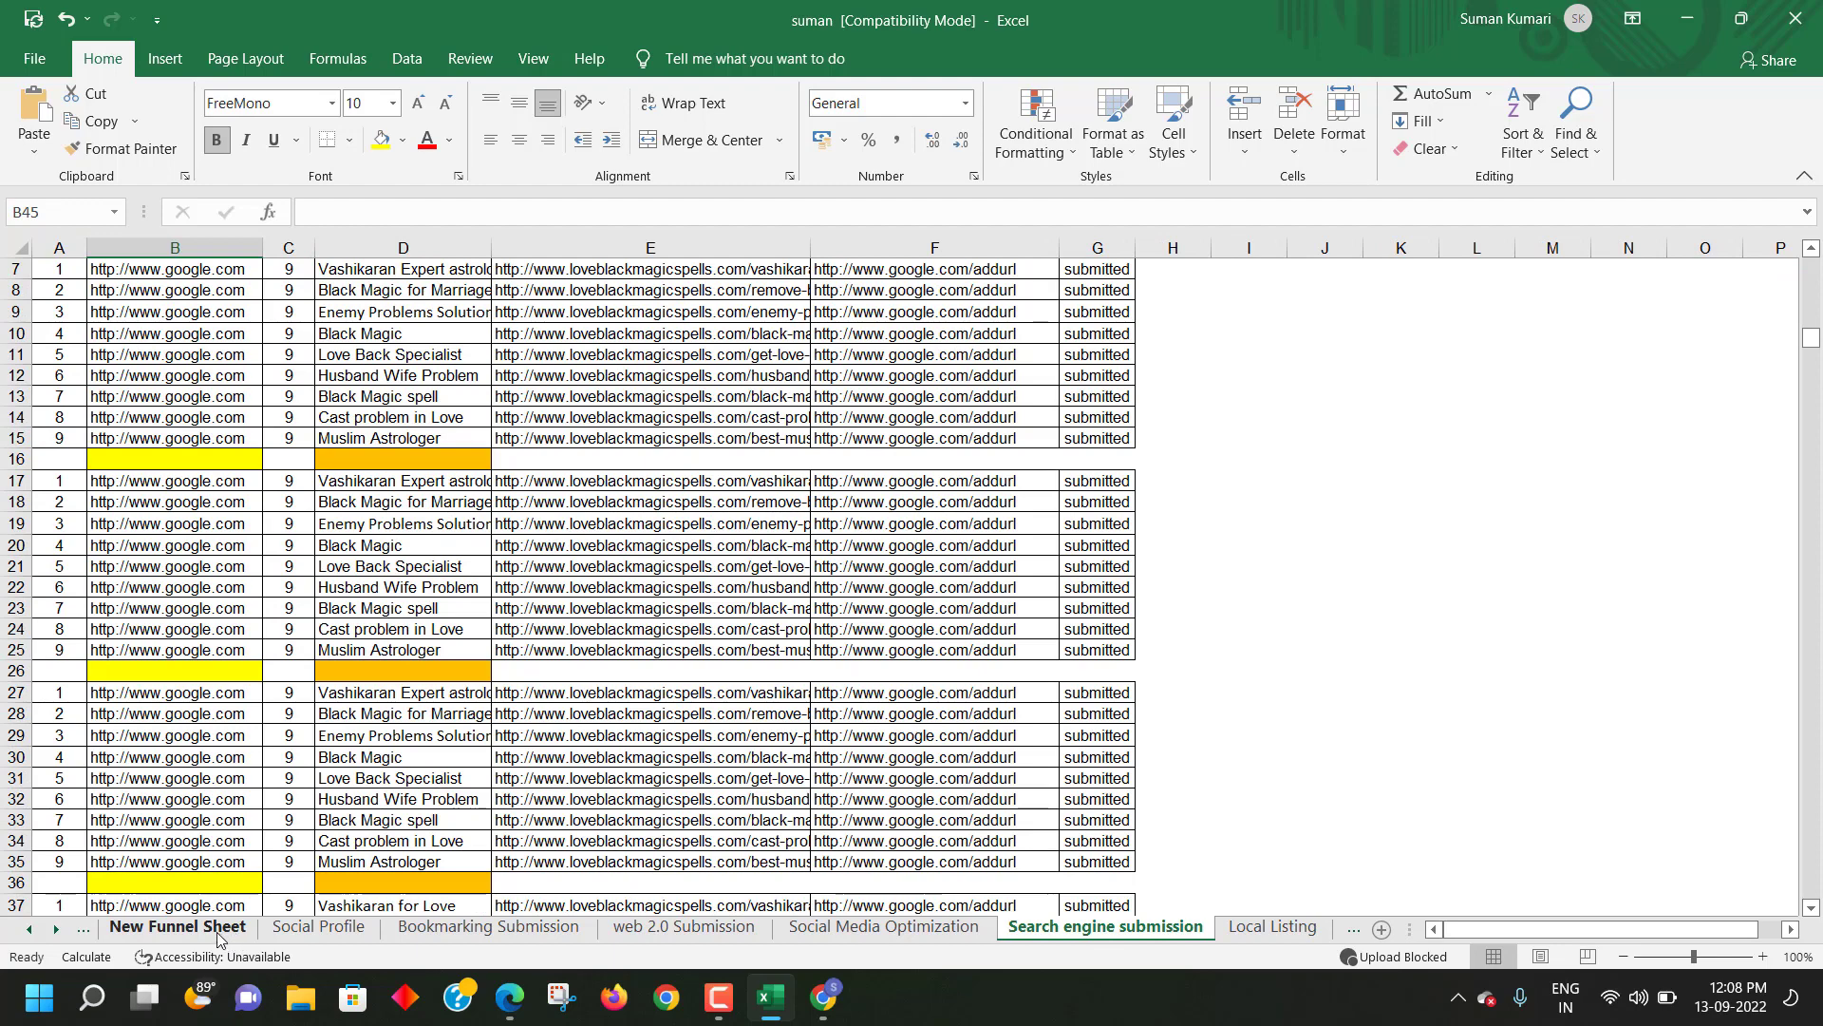
{"action": "left_click", "coordinate": [237, 936]}
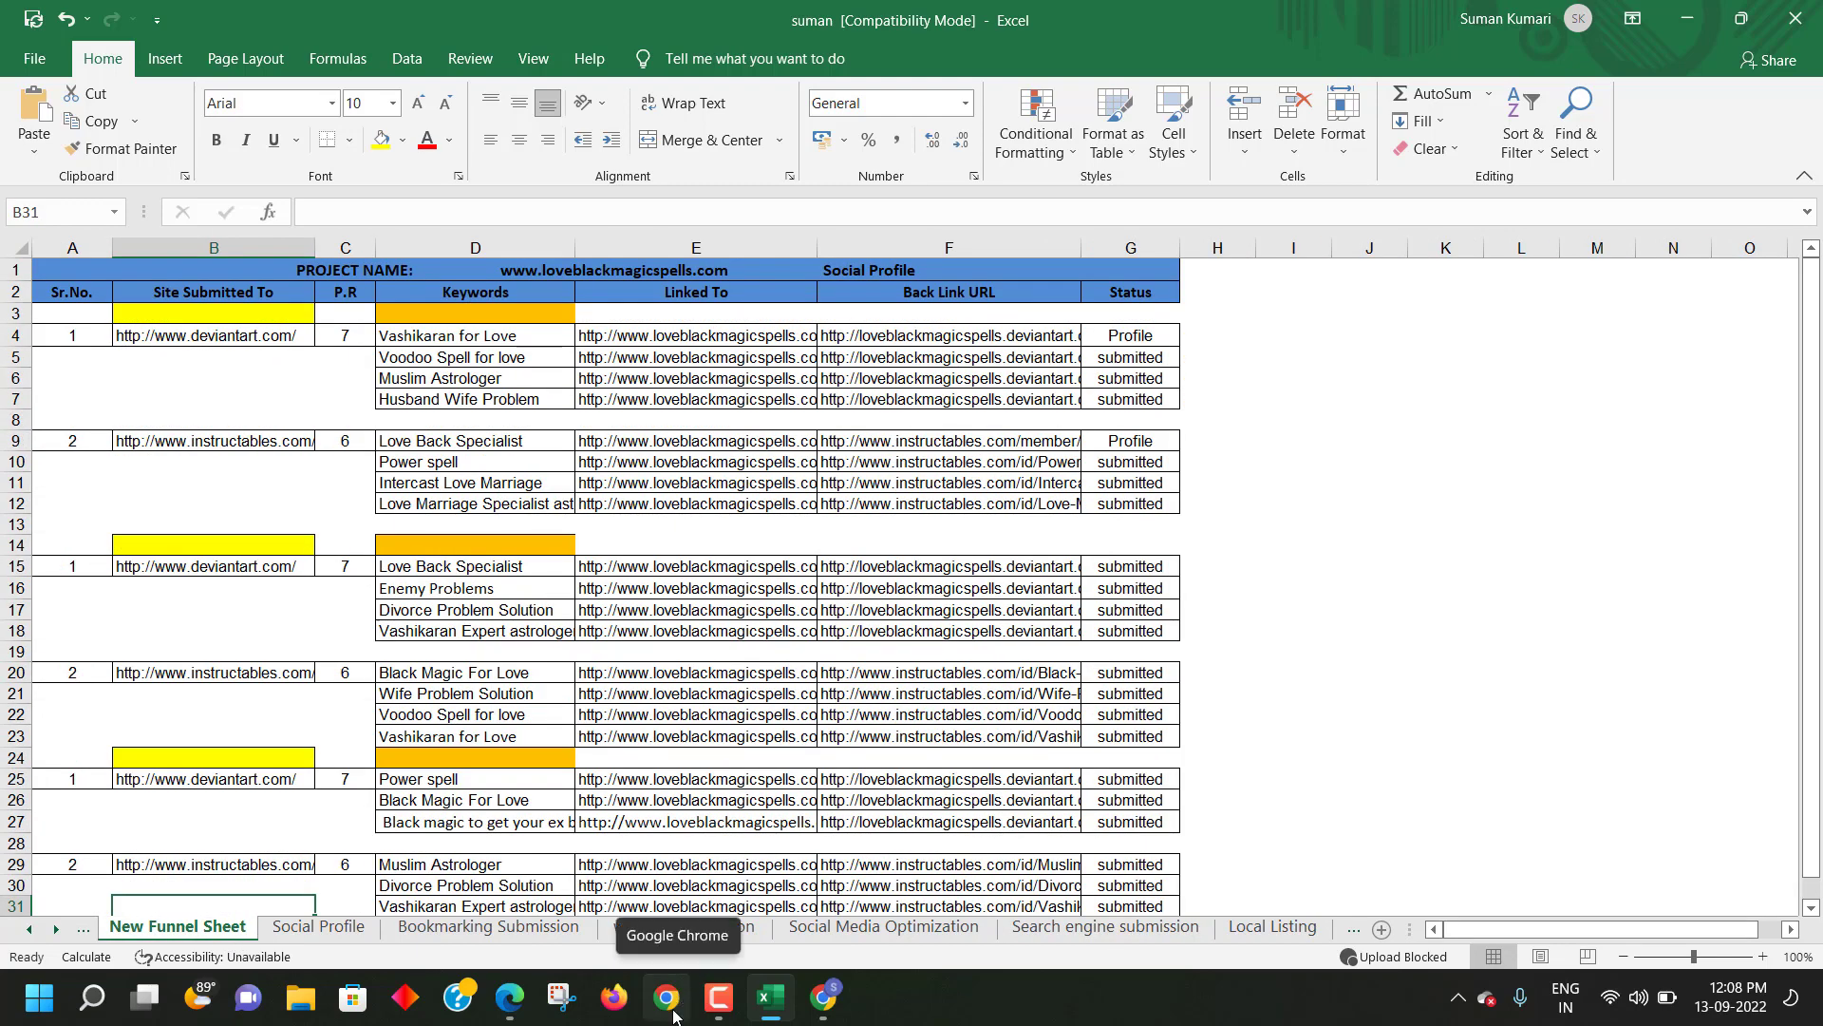
{"action": "left_click", "coordinate": [823, 999]}
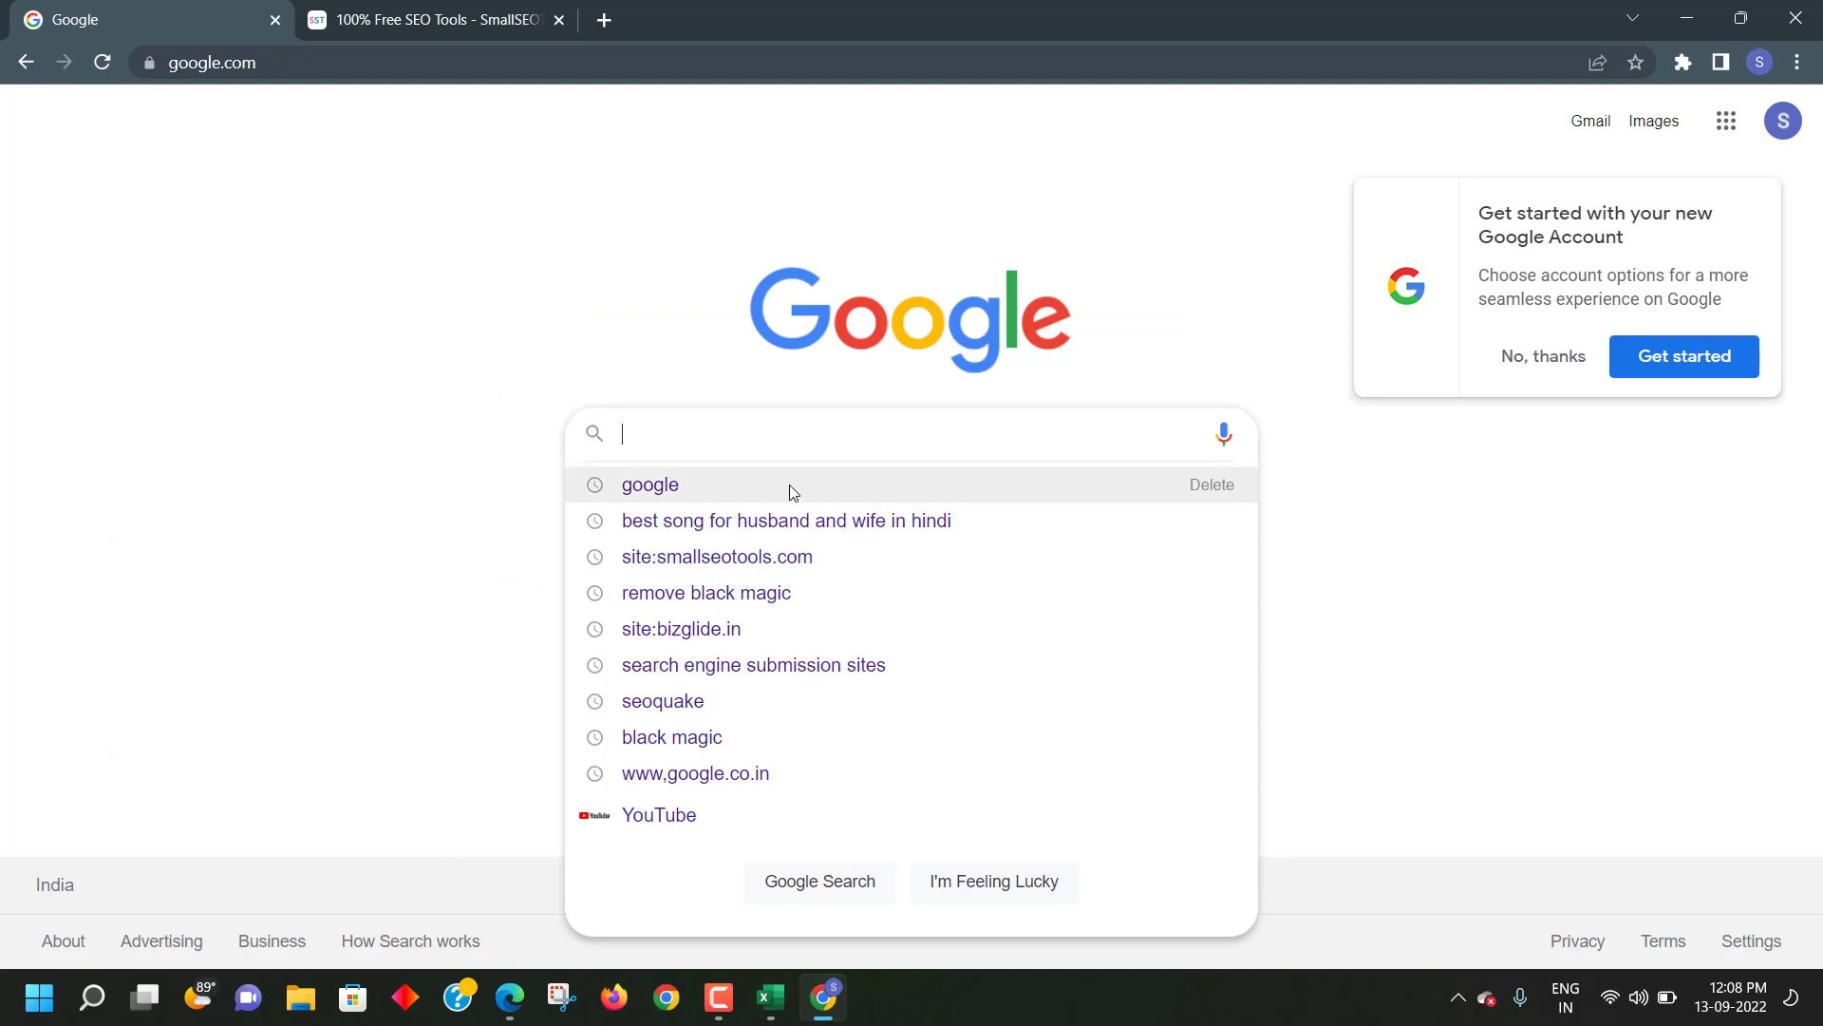
- Search Google for 'social bookmarking sites' and open the Search Engine Journal result in a new tab
{"action": "type", "text": "social"}
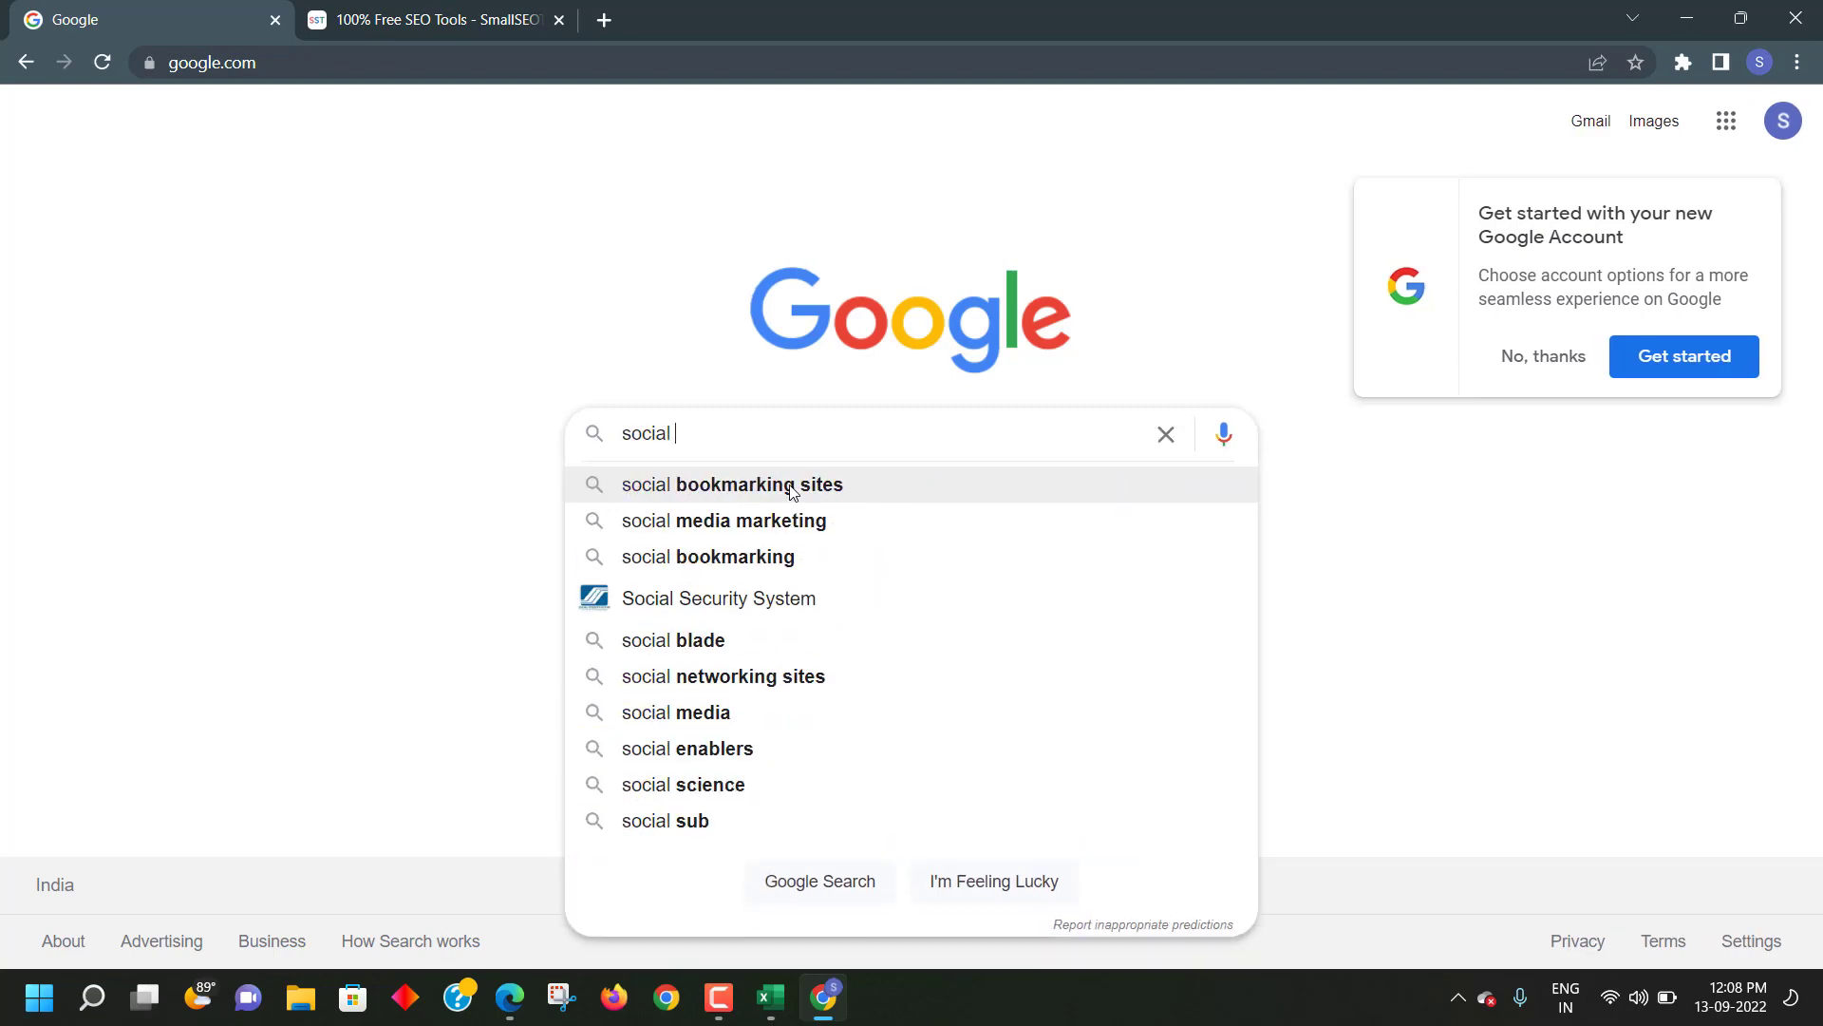
{"action": "left_click", "coordinate": [791, 486]}
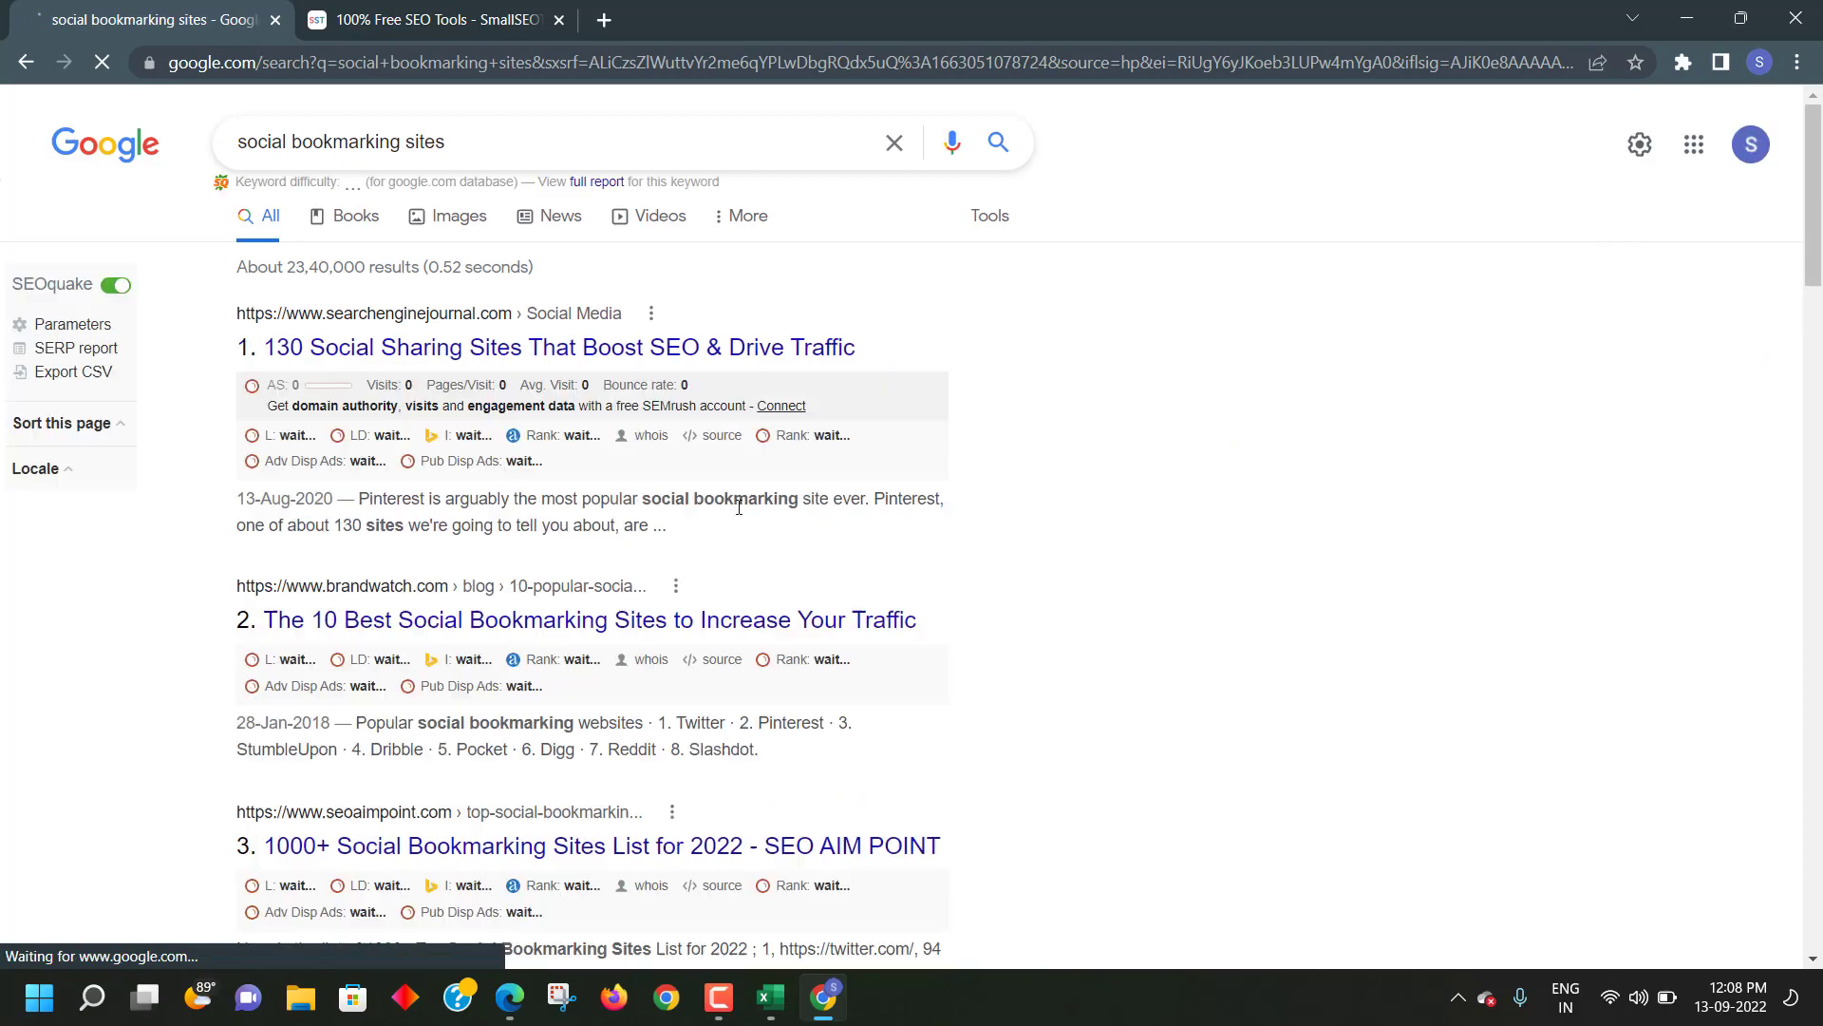
{"action": "scroll", "coordinate": [320, 435], "scroll_direction": "down", "scroll_amount": 7}
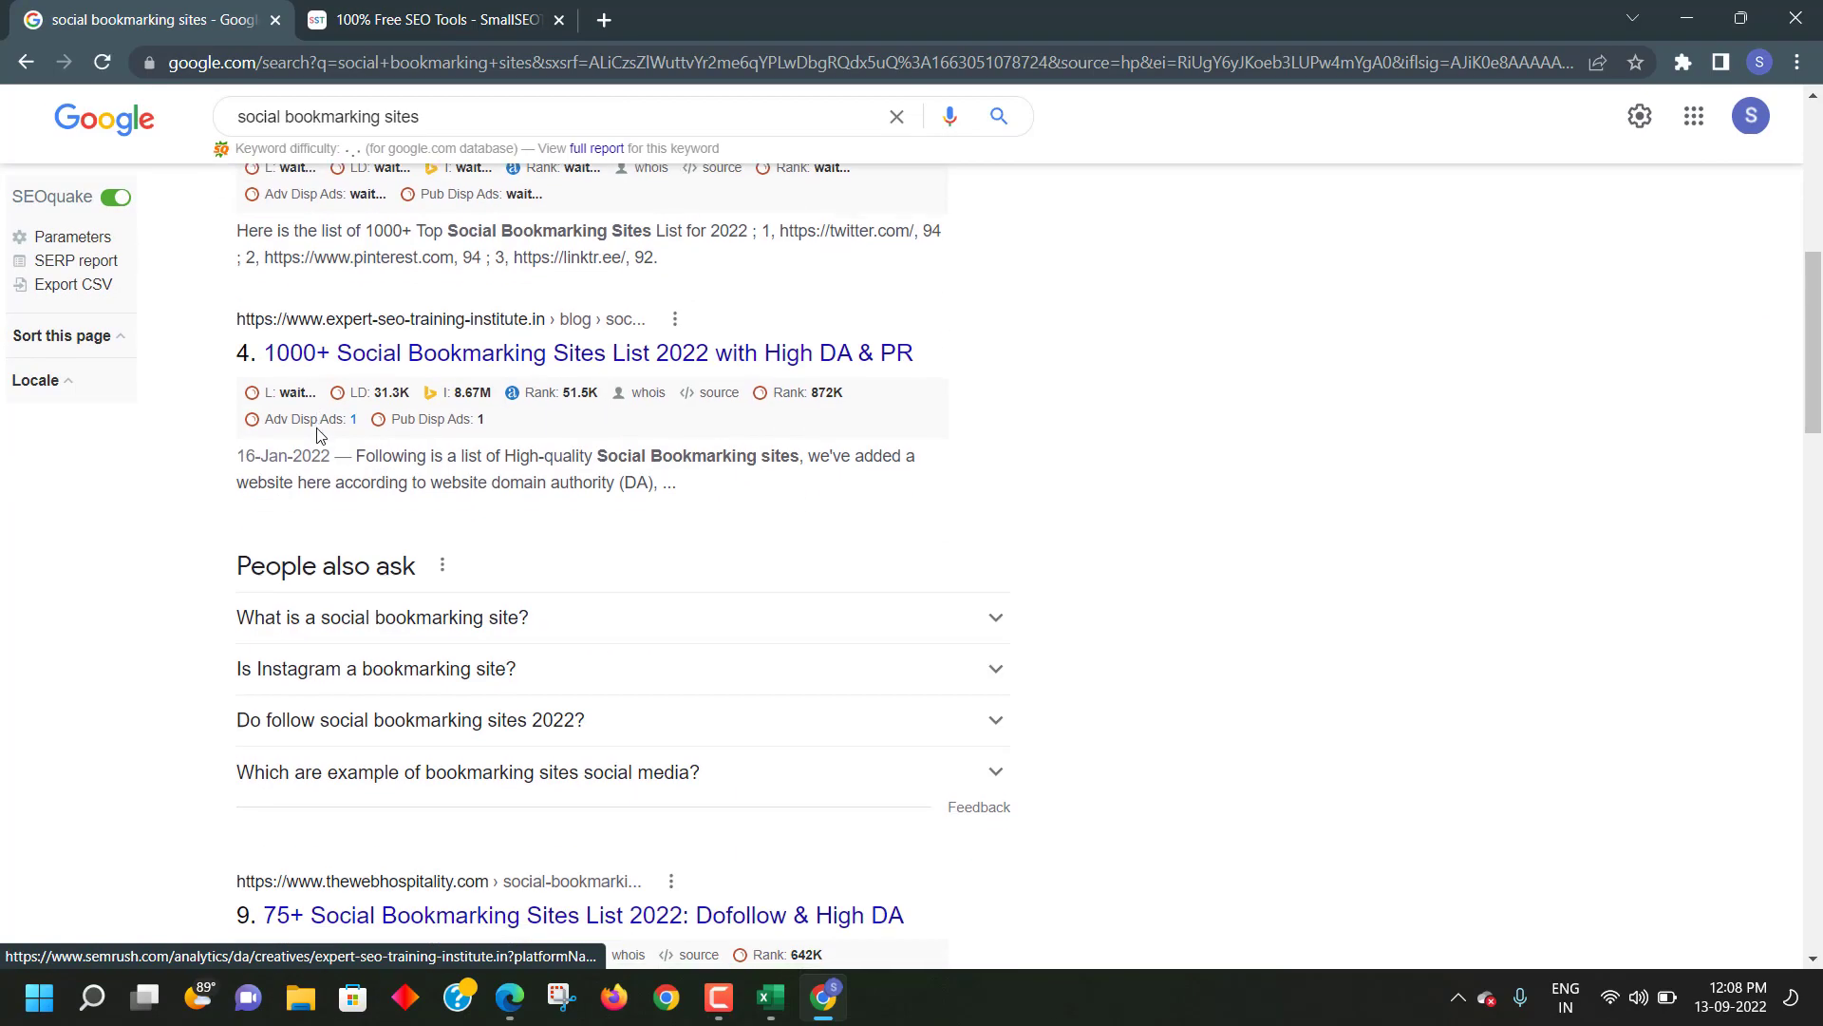
{"action": "scroll", "coordinate": [320, 435], "scroll_direction": "up", "scroll_amount": 7}
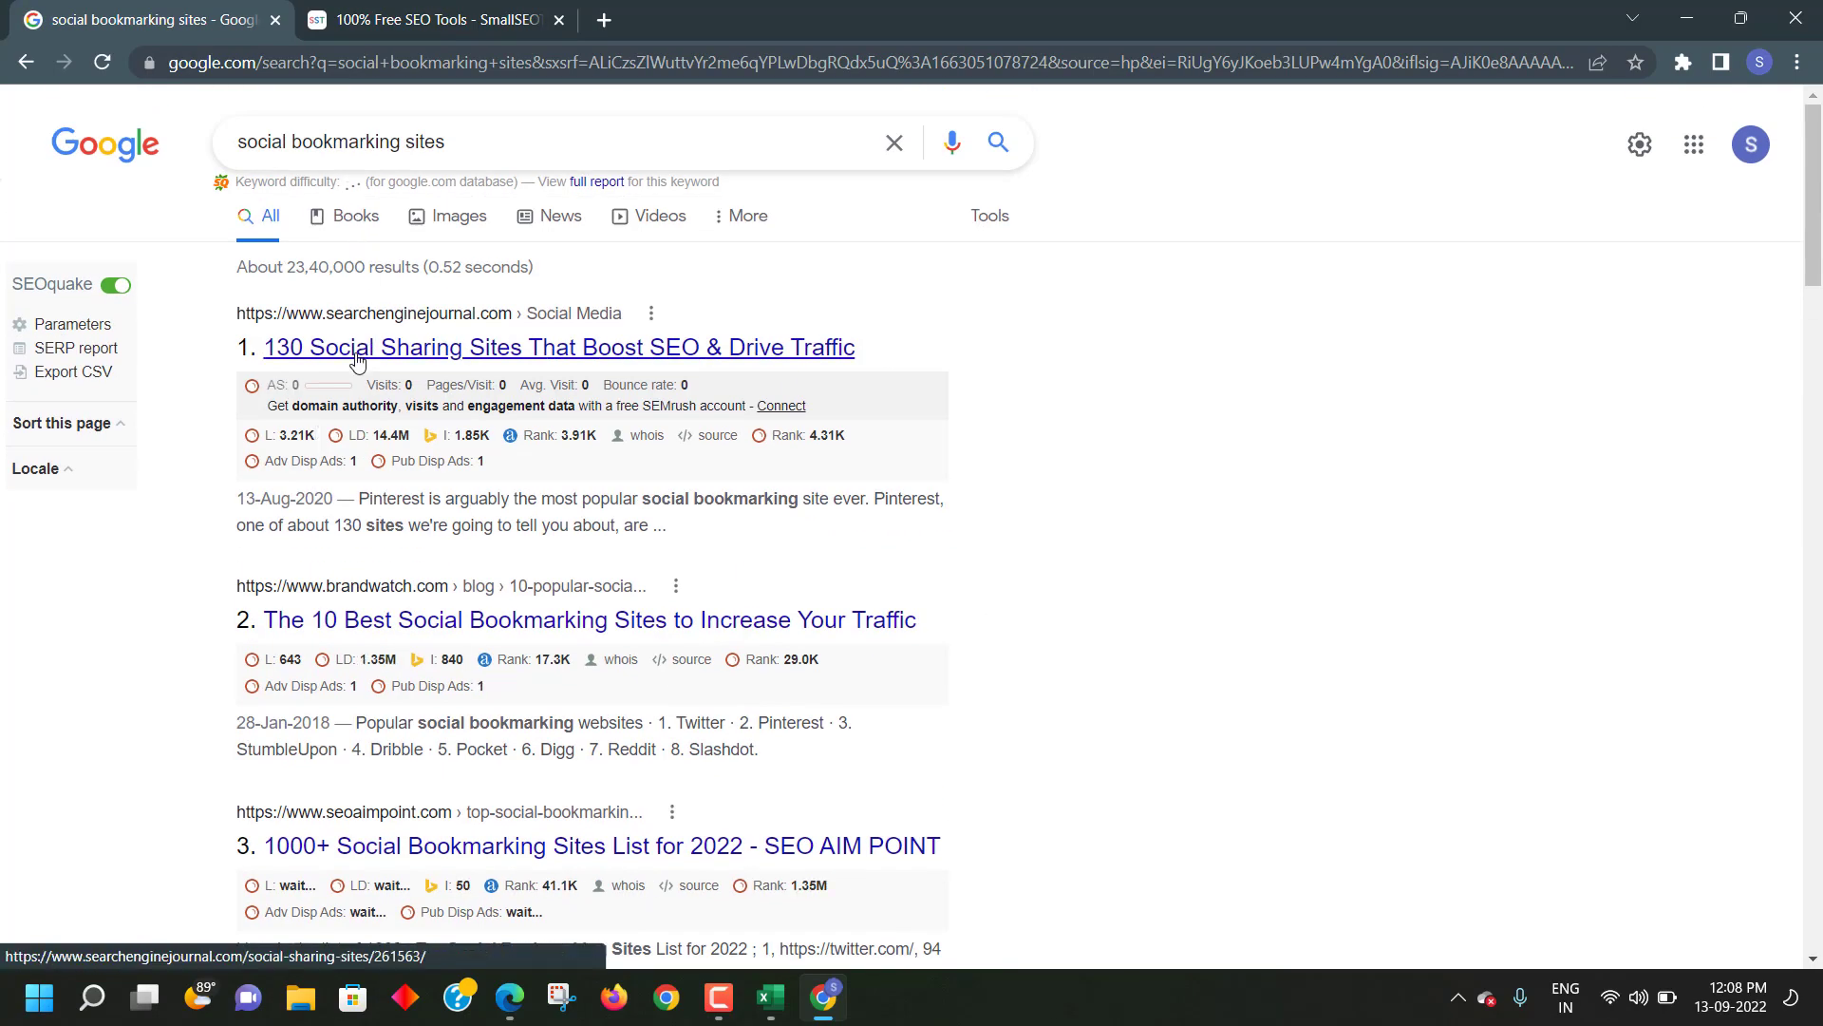
{"action": "right_click", "coordinate": [357, 359]}
{"action": "left_click", "coordinate": [423, 382]}
- Scroll through the '130 Social Sharing Sites' list (Twitter, Mix, Slack, Digg), dismissing a Fiverr ad
{"action": "left_click", "coordinate": [401, 15]}
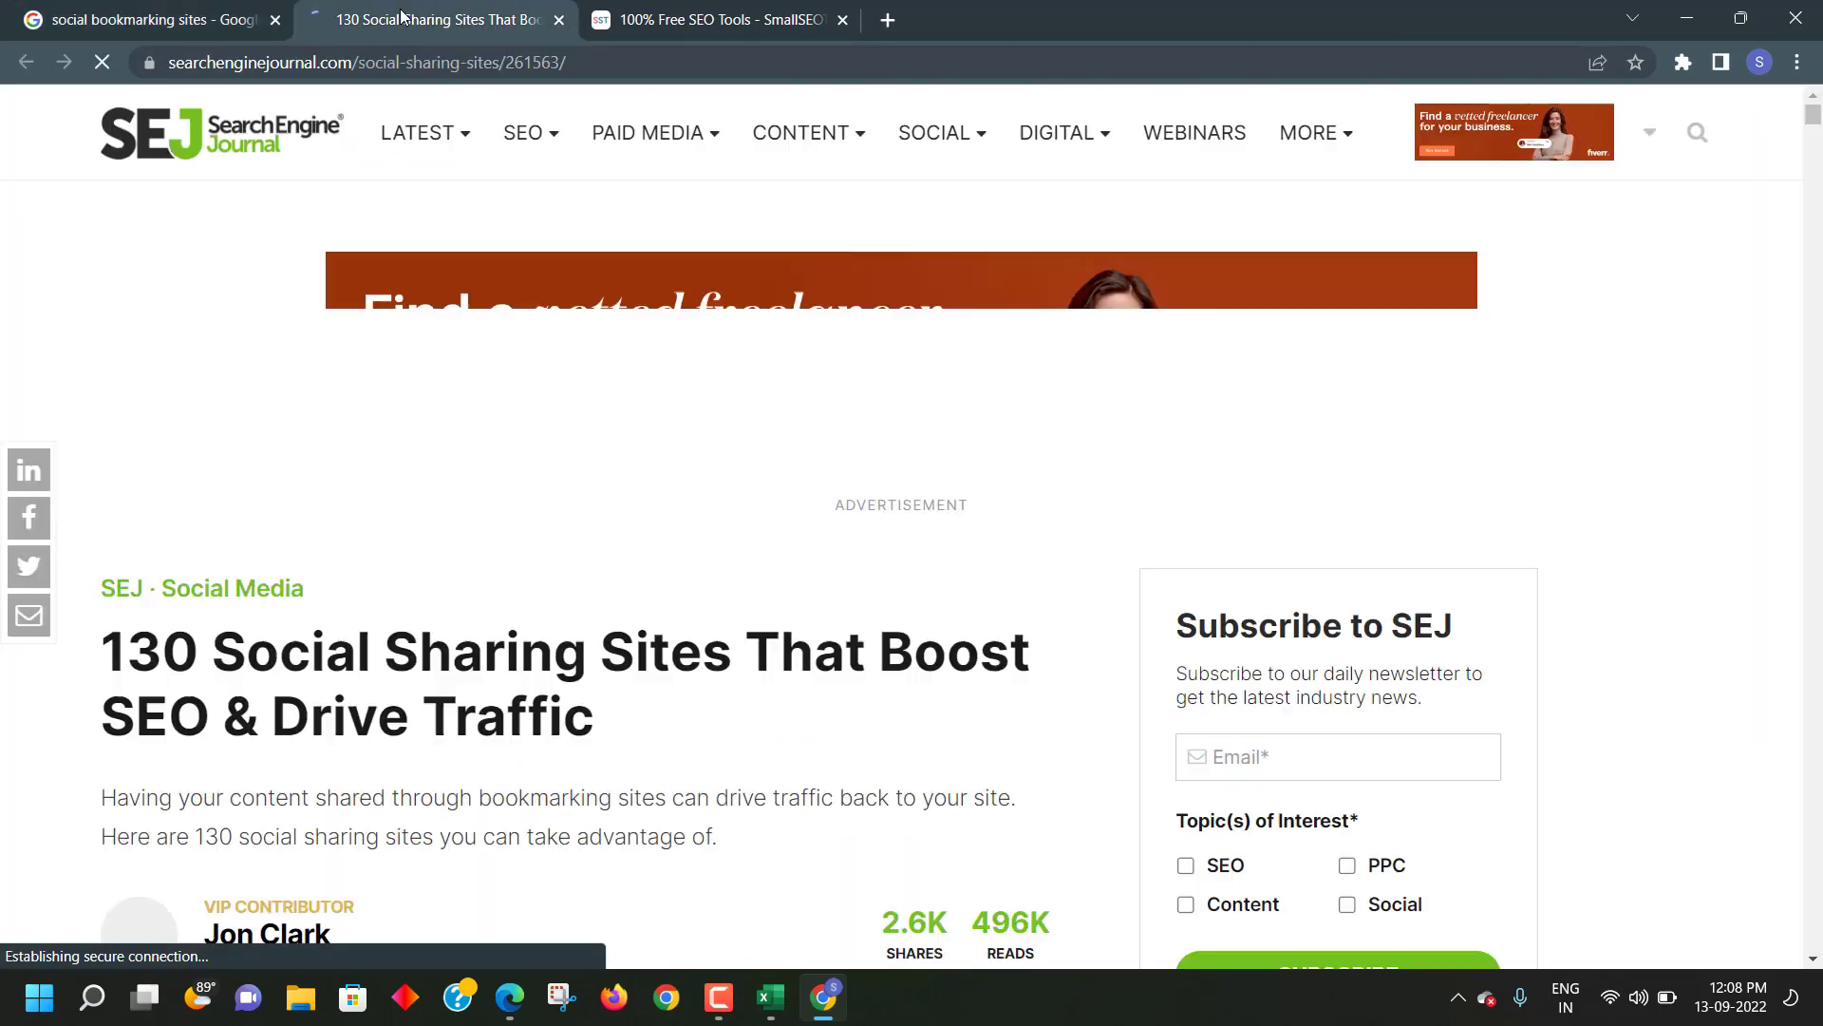
{"action": "scroll", "coordinate": [275, 530], "scroll_direction": "down", "scroll_amount": 10}
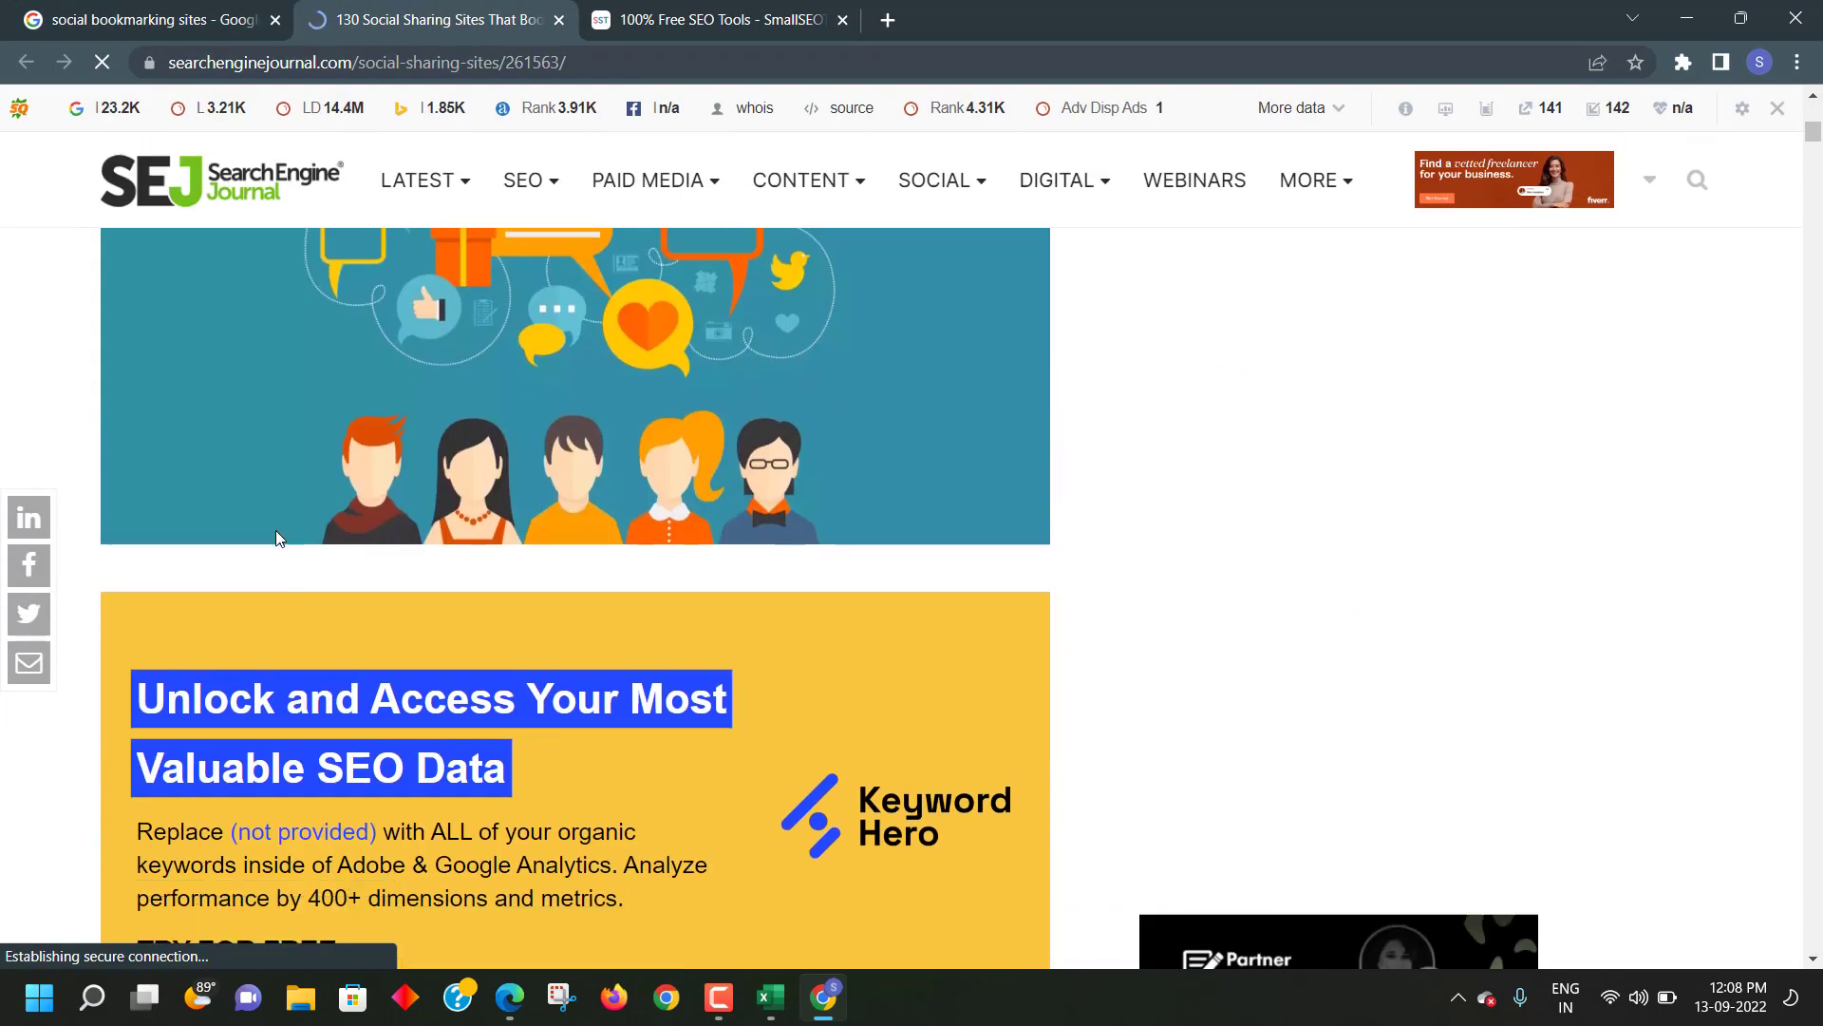
{"action": "scroll", "coordinate": [276, 529], "scroll_direction": "down", "scroll_amount": 20}
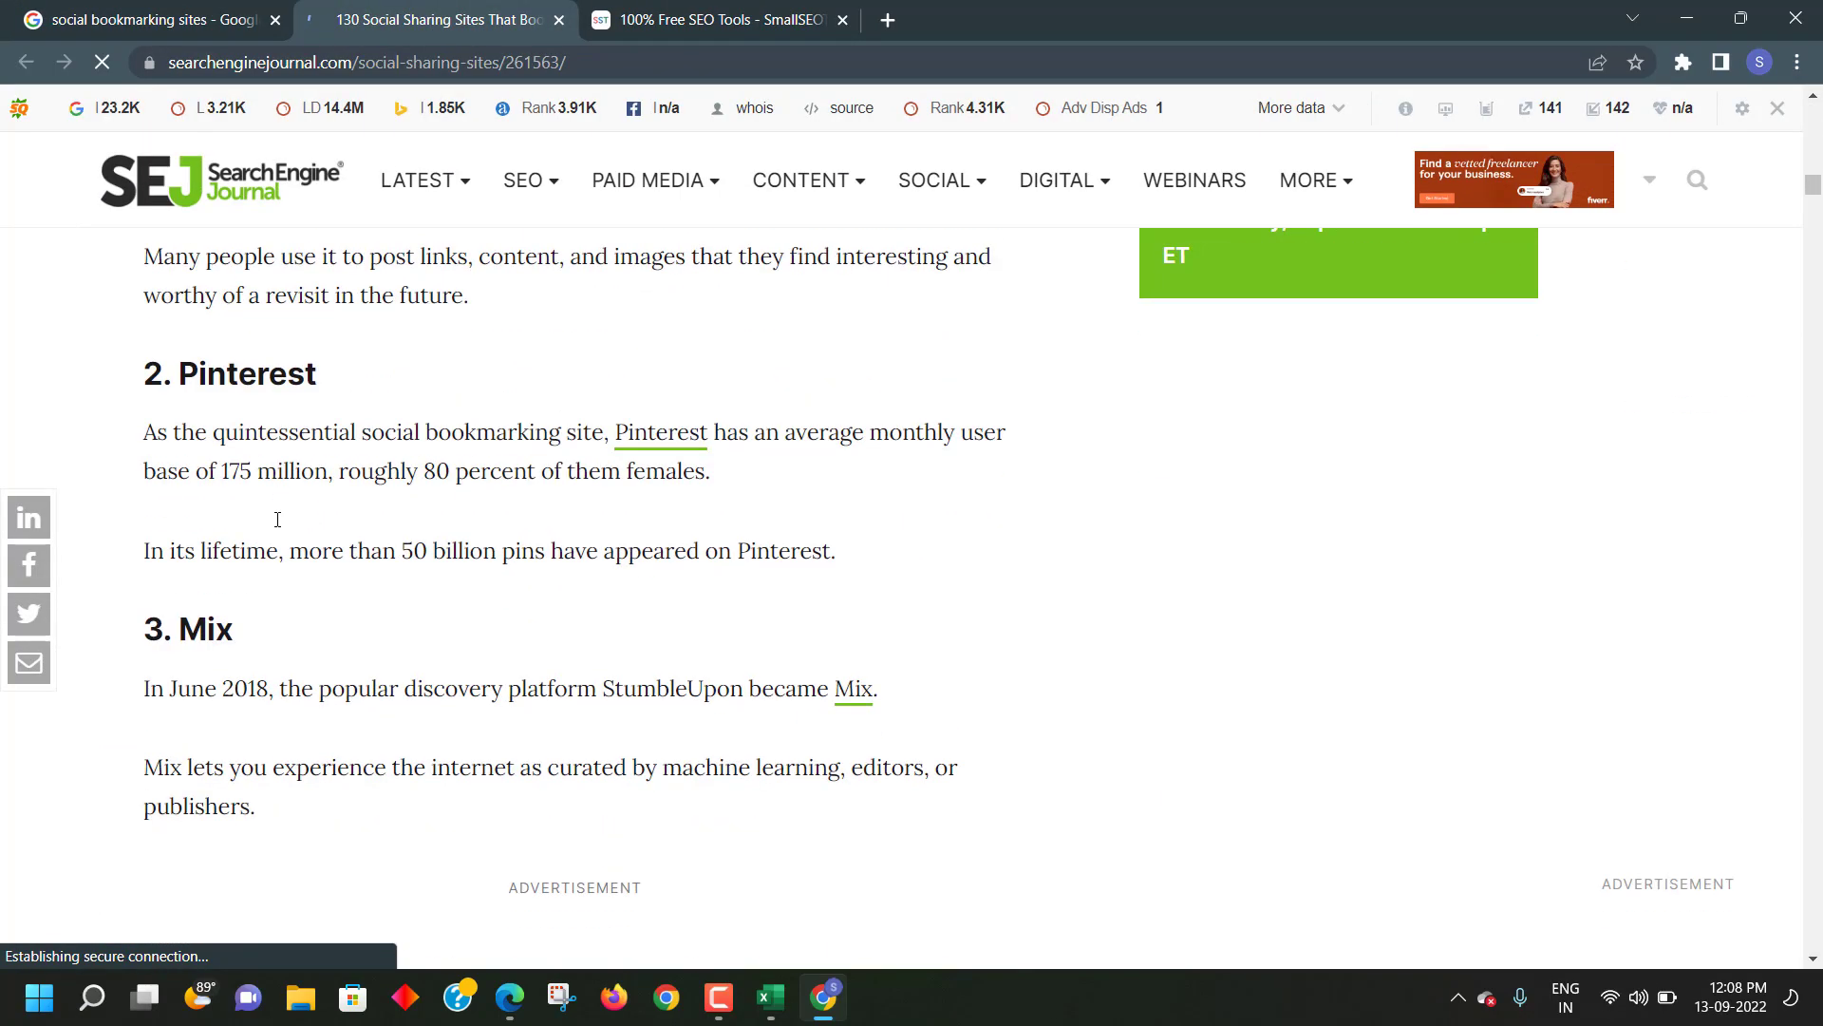
{"action": "scroll", "coordinate": [277, 519], "scroll_direction": "down", "scroll_amount": 5}
{"action": "scroll", "coordinate": [277, 518], "scroll_direction": "up", "scroll_amount": 20}
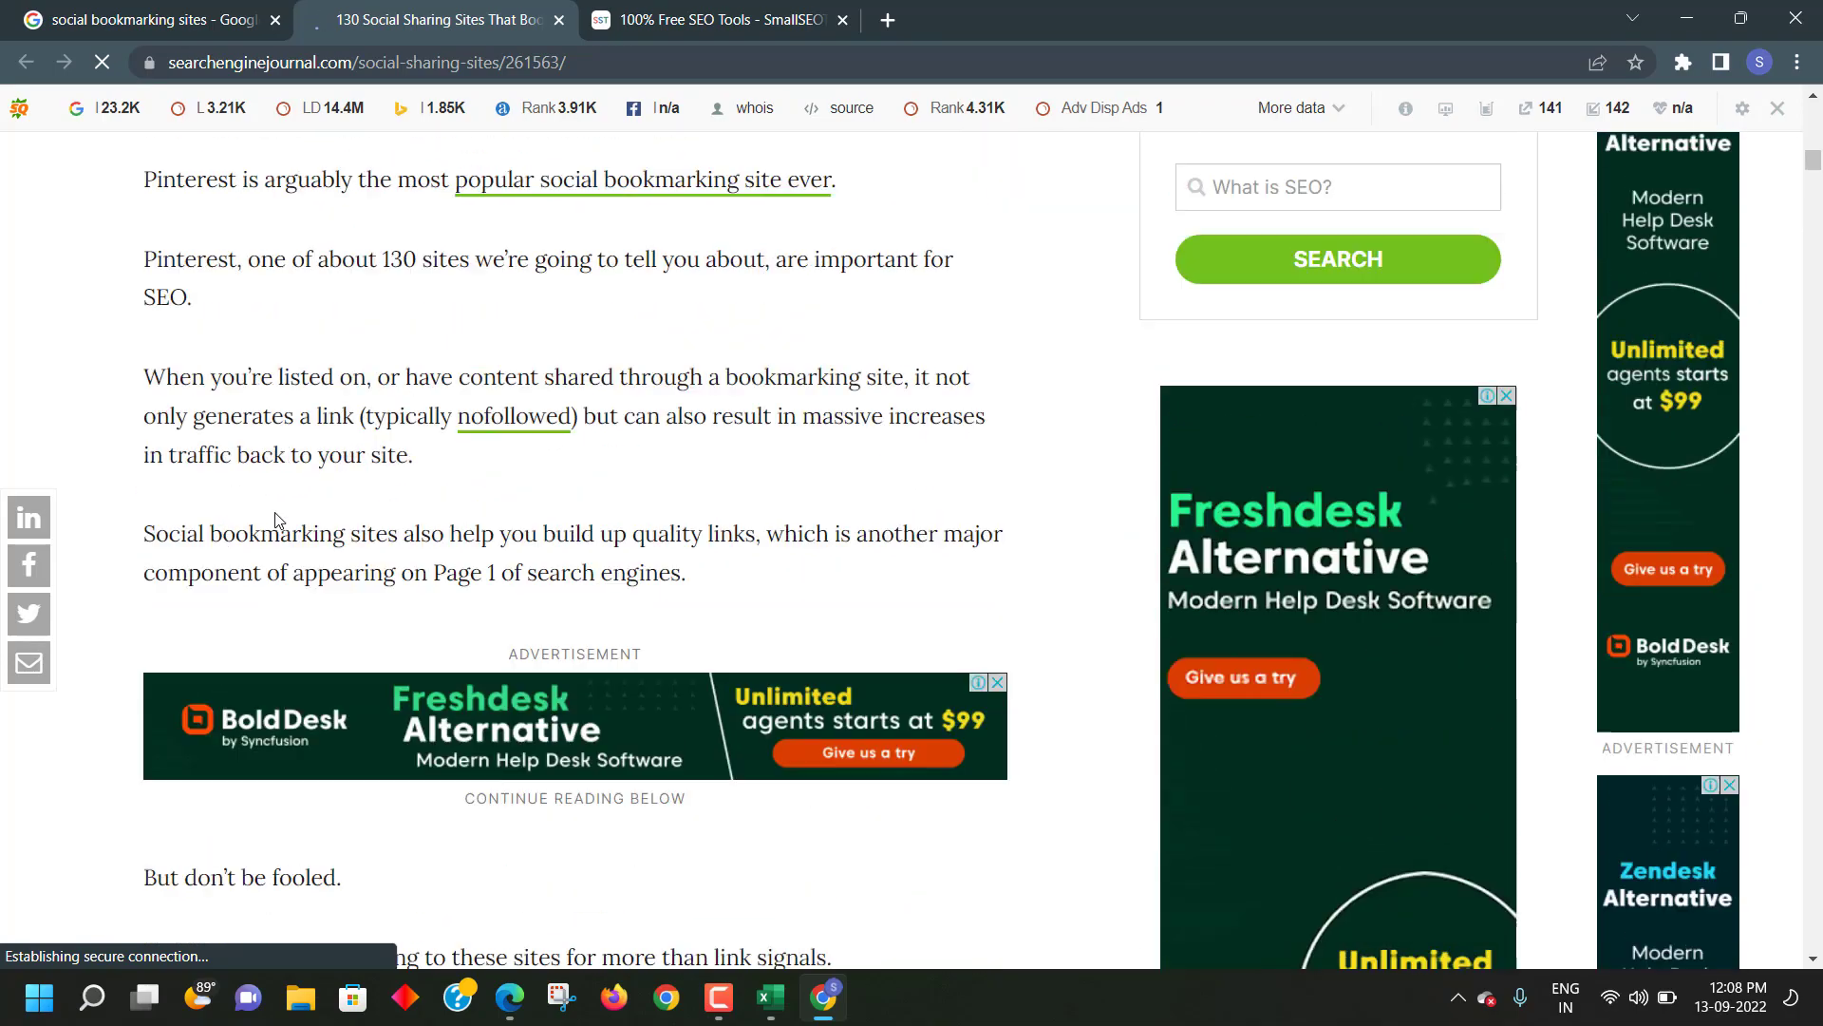
{"action": "scroll", "coordinate": [275, 520], "scroll_direction": "up", "scroll_amount": 15}
{"action": "scroll", "coordinate": [273, 514], "scroll_direction": "down", "scroll_amount": 11}
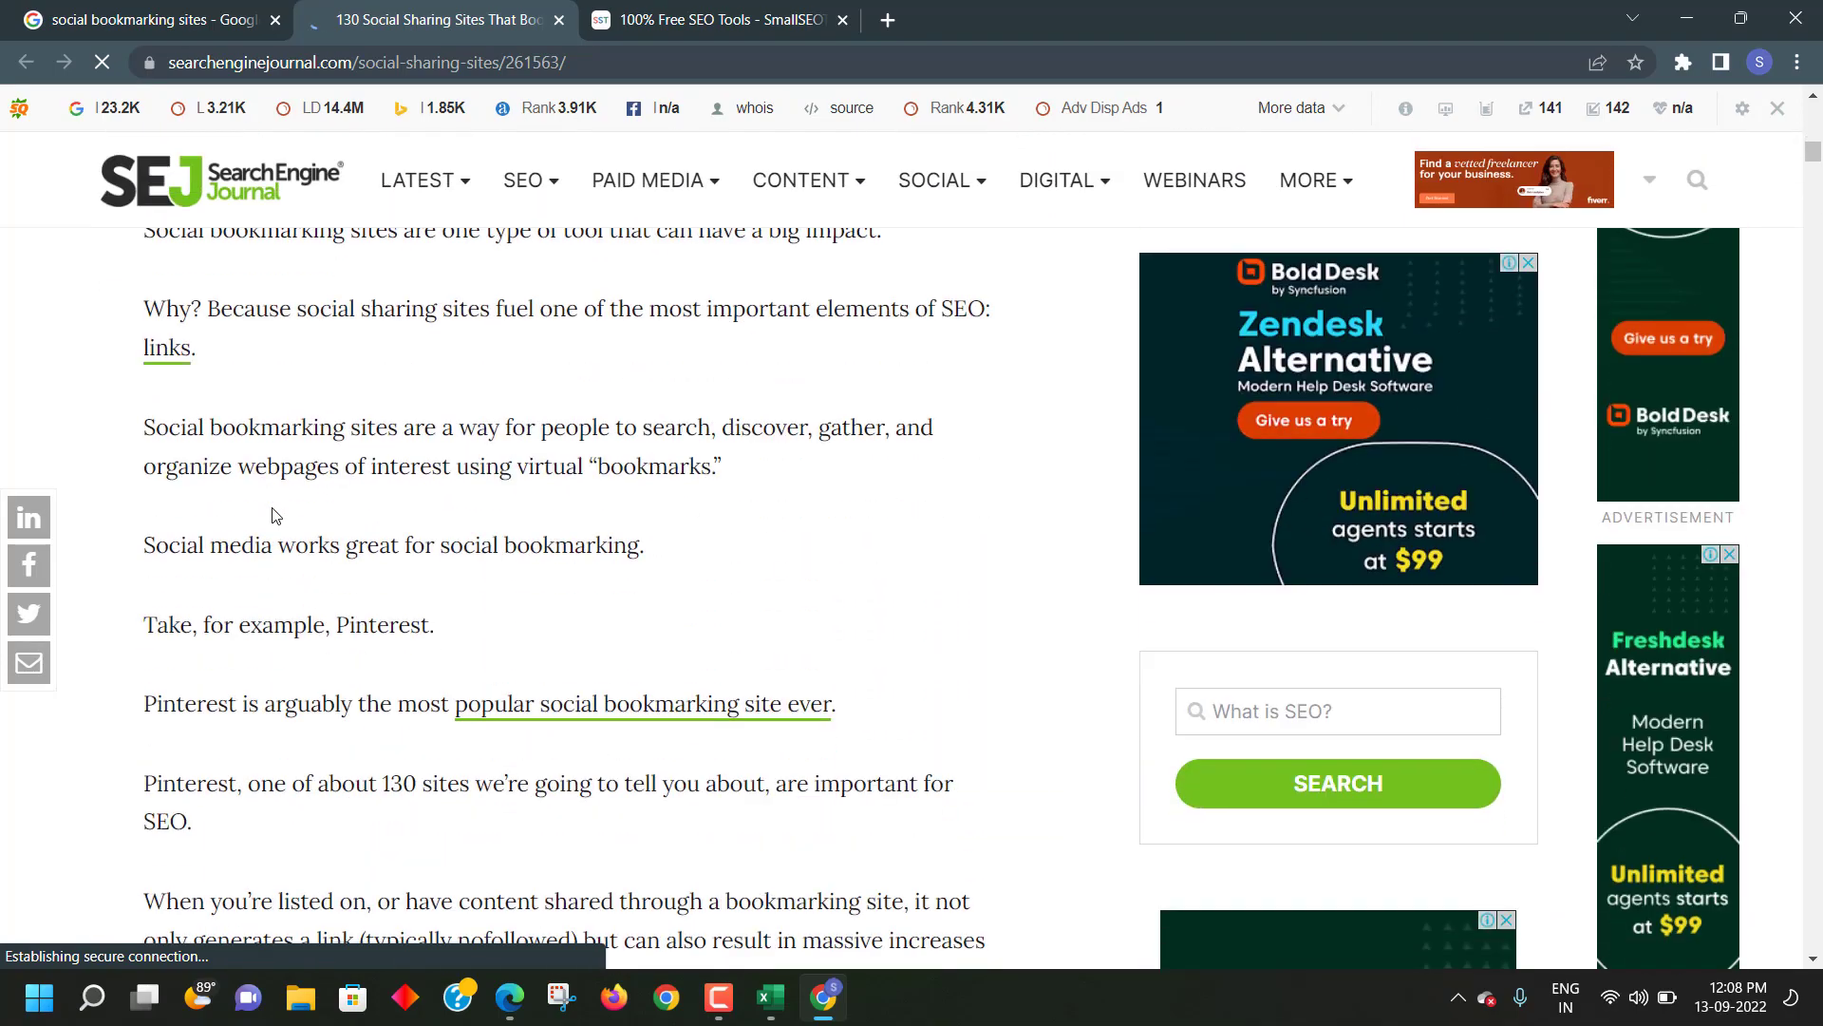
{"action": "scroll", "coordinate": [273, 515], "scroll_direction": "down", "scroll_amount": 15}
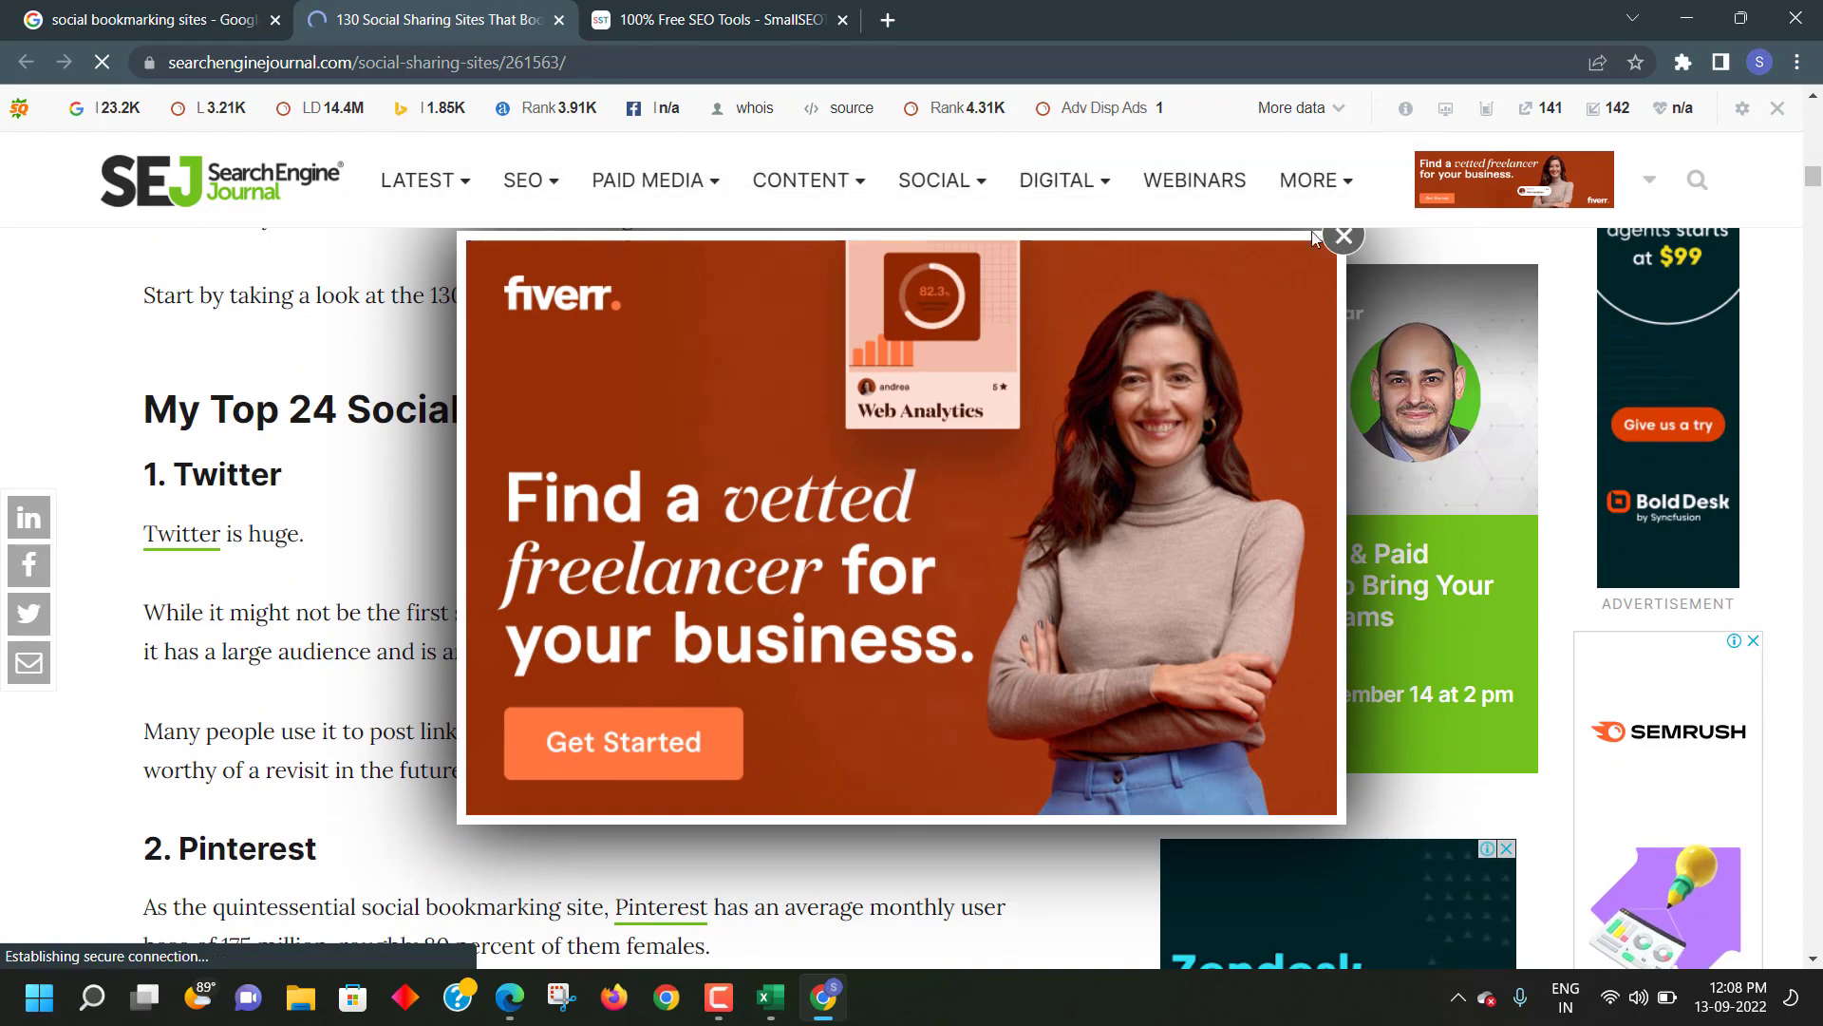
{"action": "left_click", "coordinate": [1334, 236]}
{"action": "scroll", "coordinate": [630, 418], "scroll_direction": "down", "scroll_amount": 3}
{"action": "scroll", "coordinate": [147, 548], "scroll_direction": "up", "scroll_amount": 5}
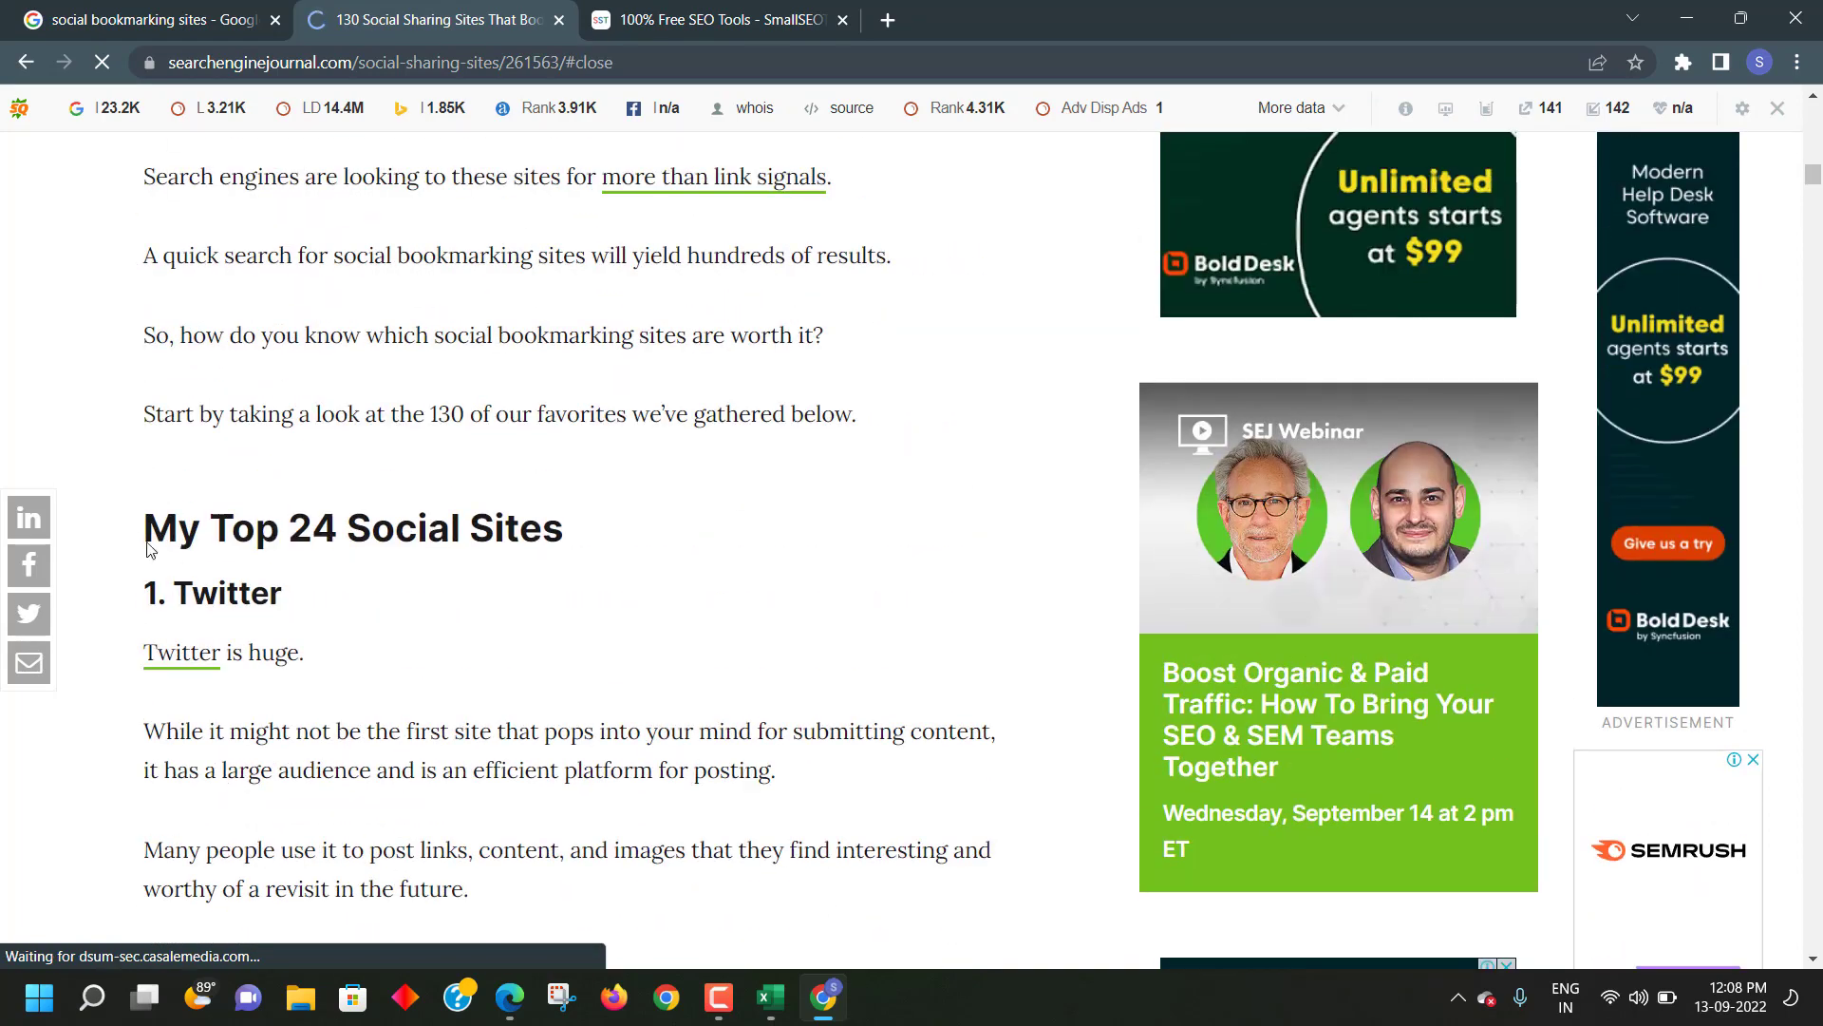
{"action": "double_click", "coordinate": [180, 597]}
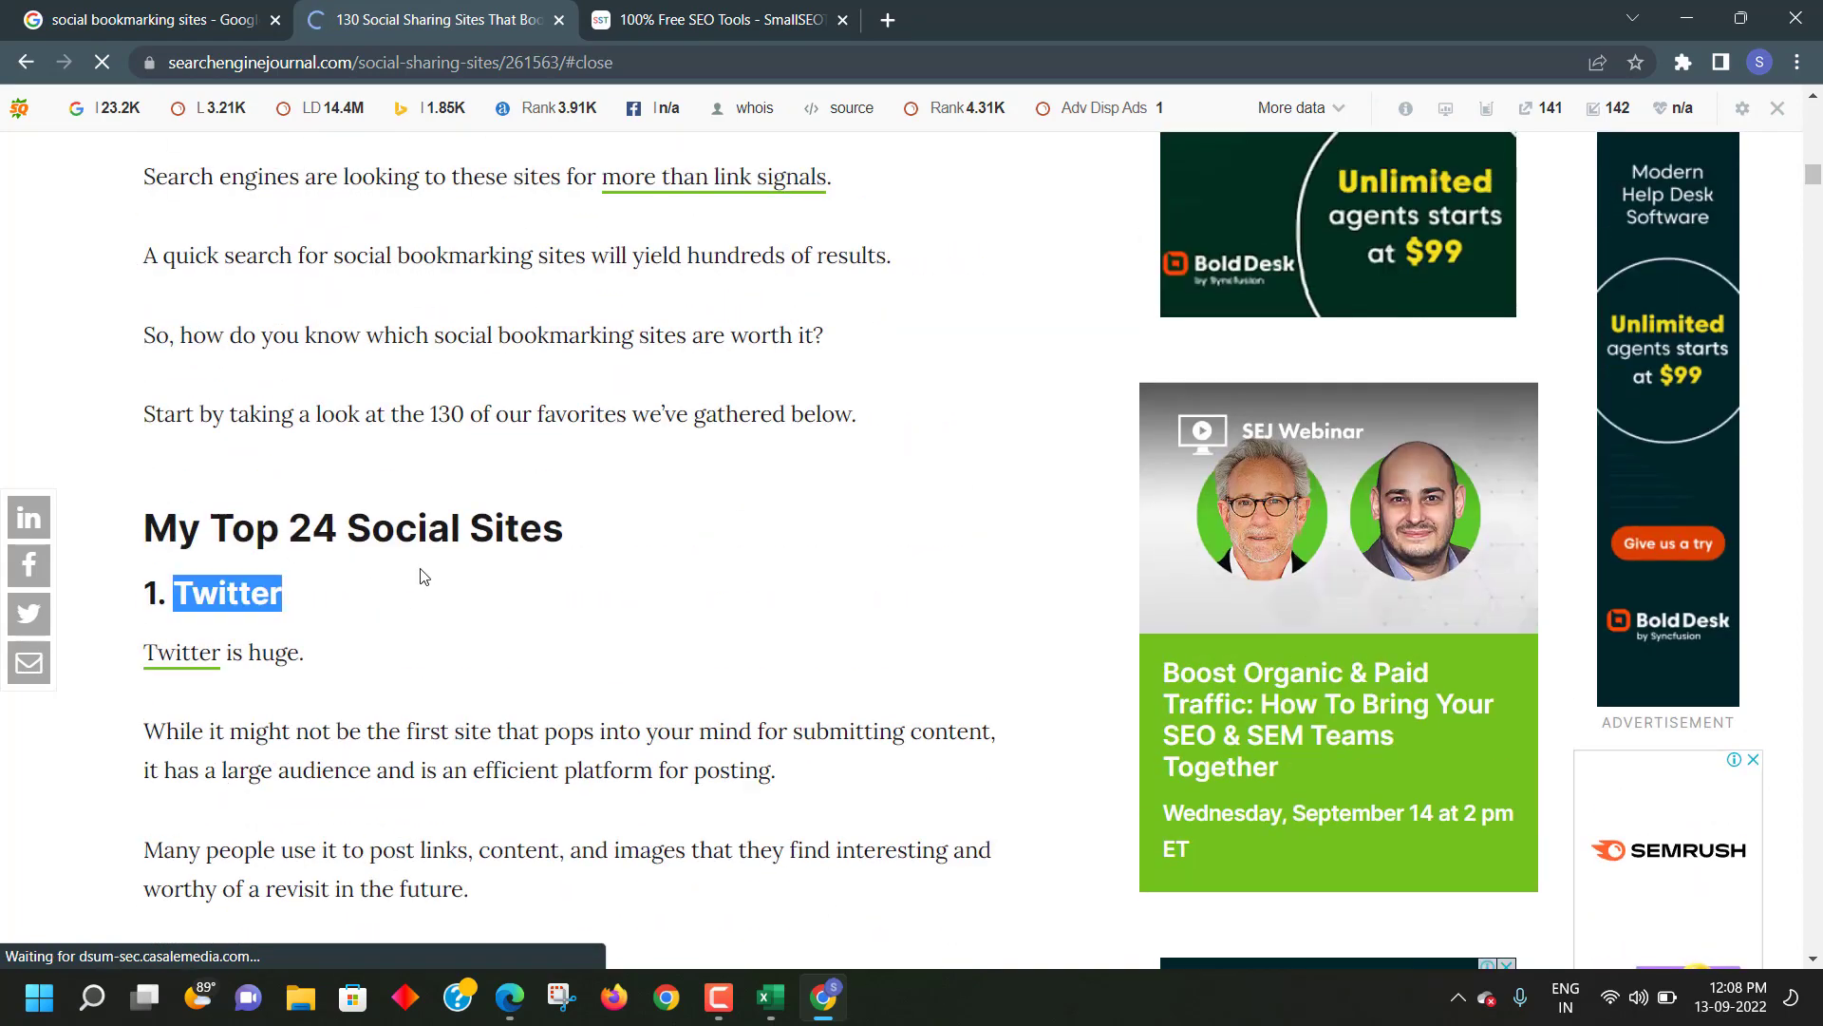
{"action": "scroll", "coordinate": [423, 568], "scroll_direction": "down", "scroll_amount": 8}
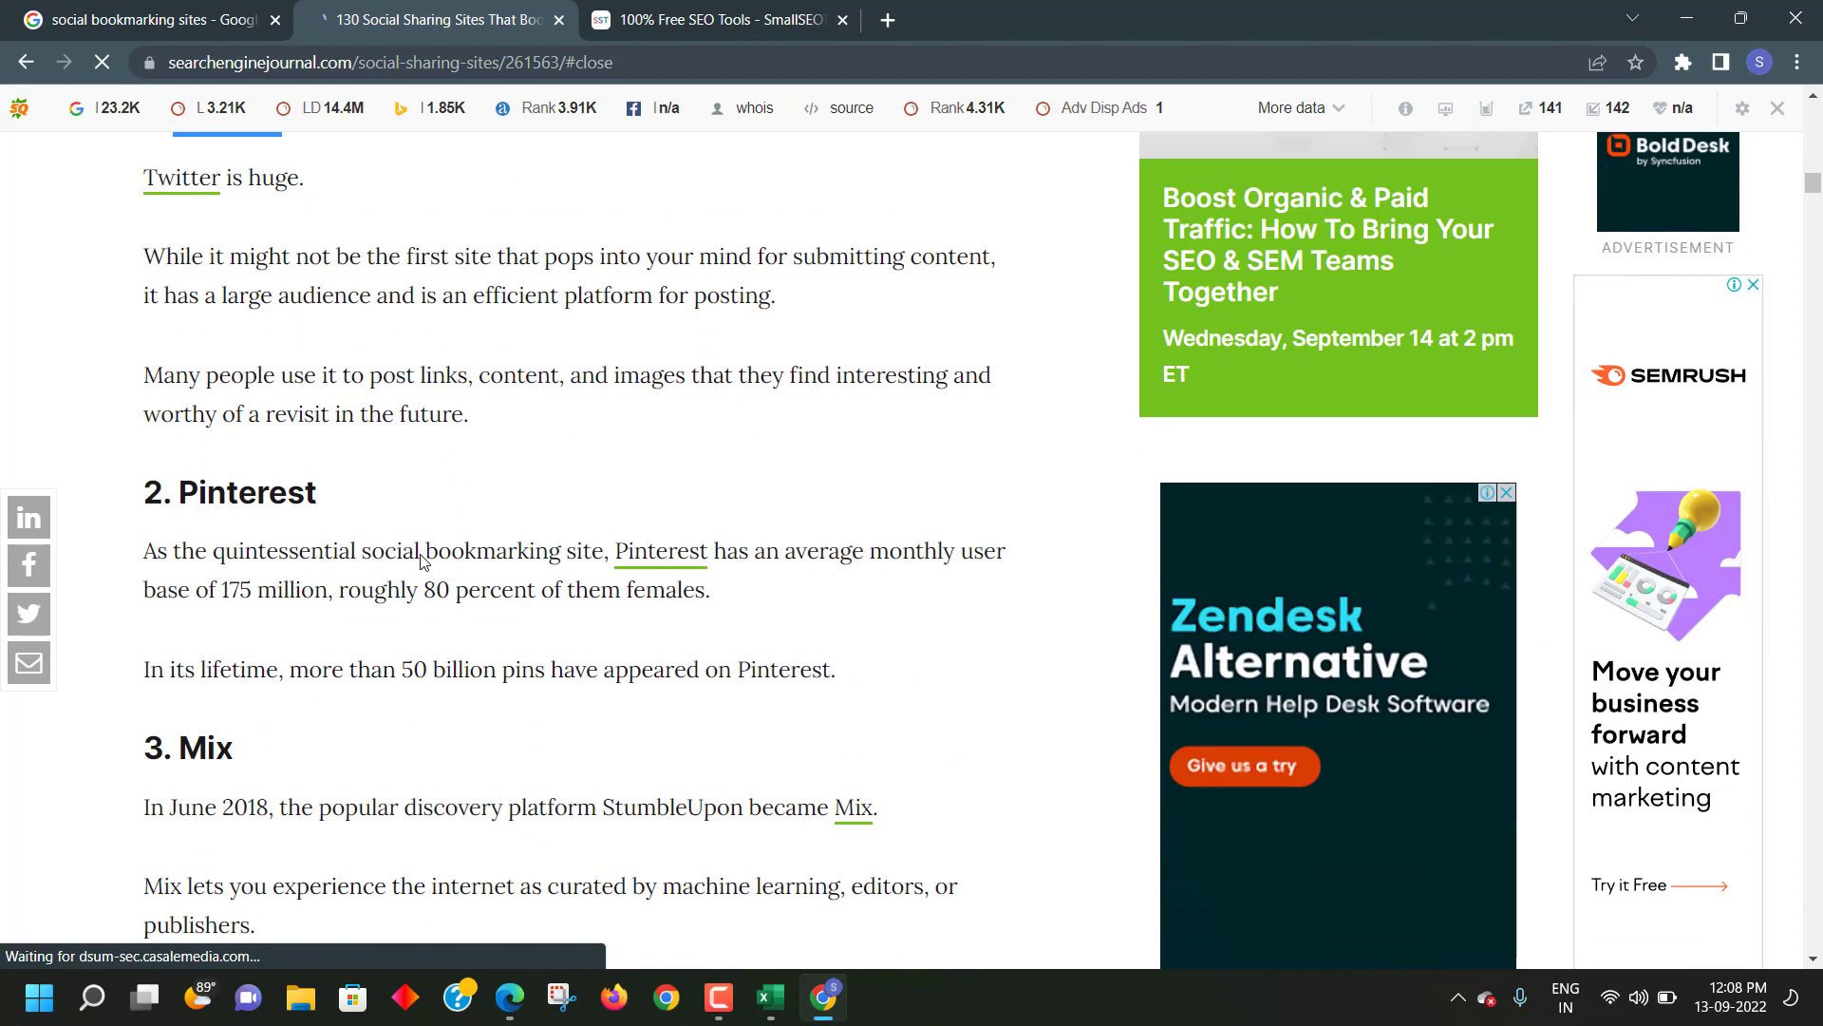
{"action": "scroll", "coordinate": [228, 536], "scroll_direction": "down", "scroll_amount": 6}
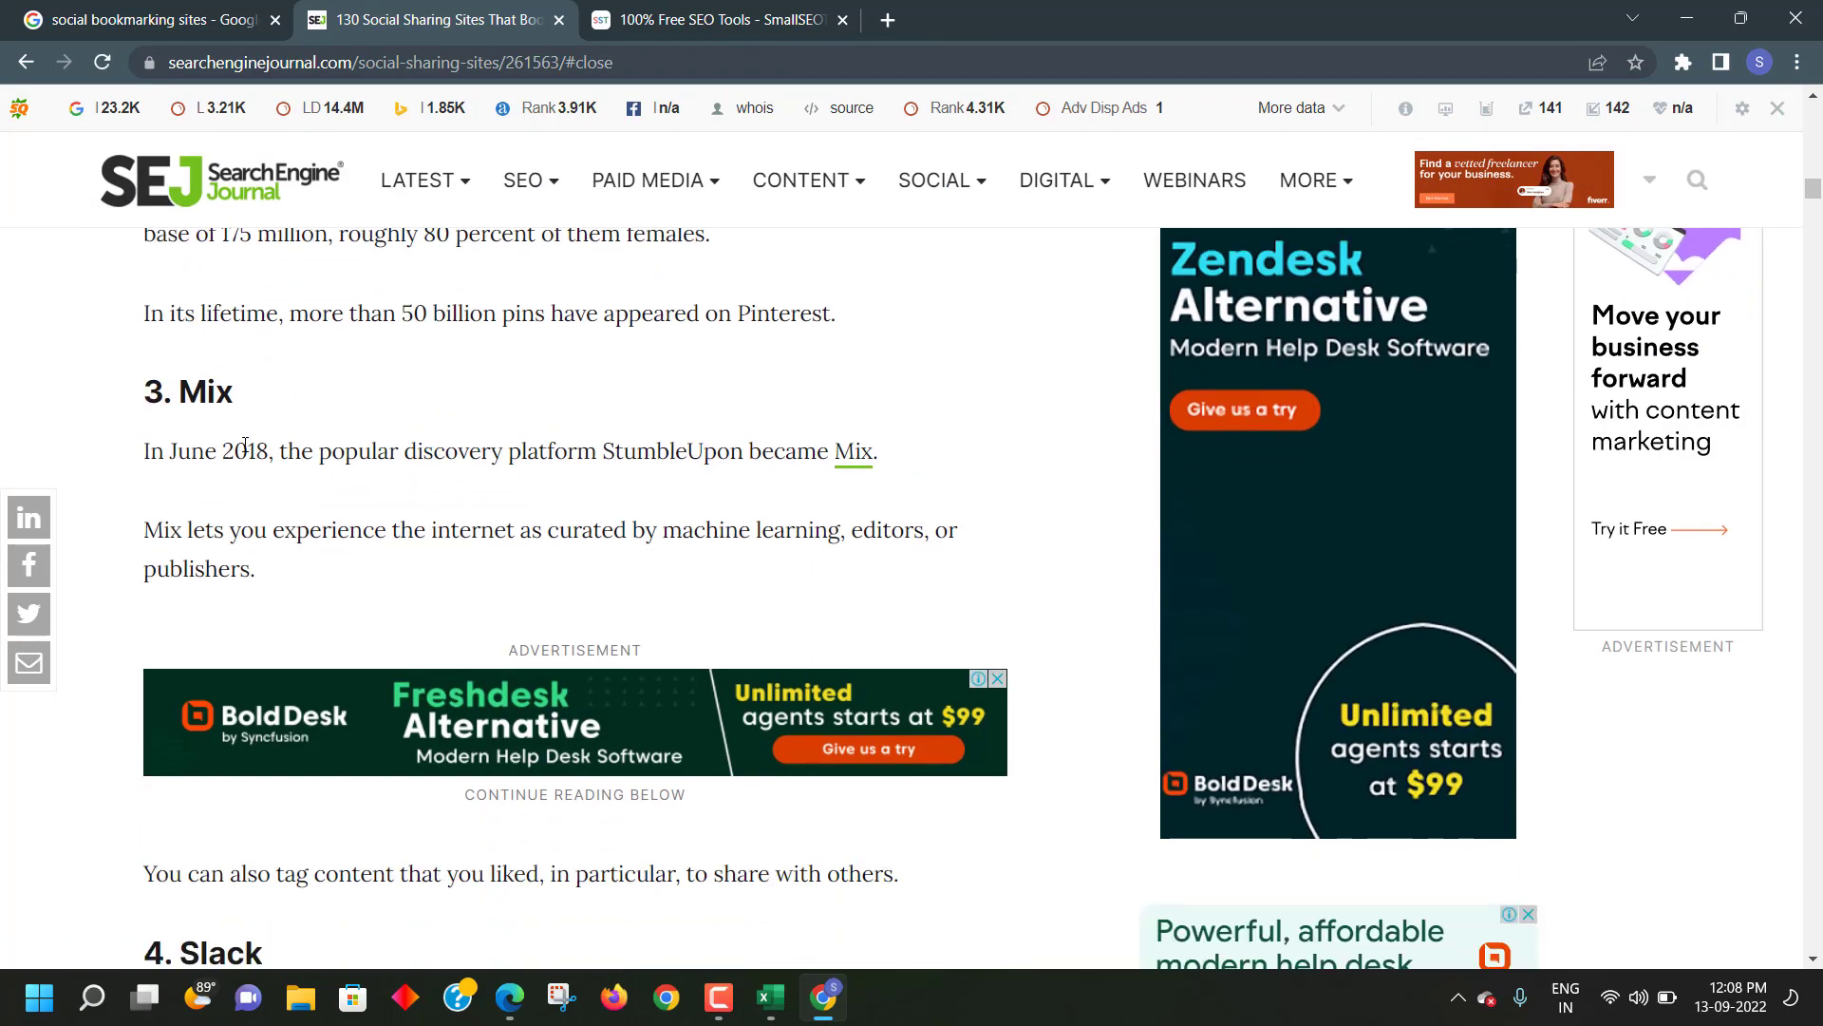
{"action": "scroll", "coordinate": [215, 503], "scroll_direction": "down", "scroll_amount": 9}
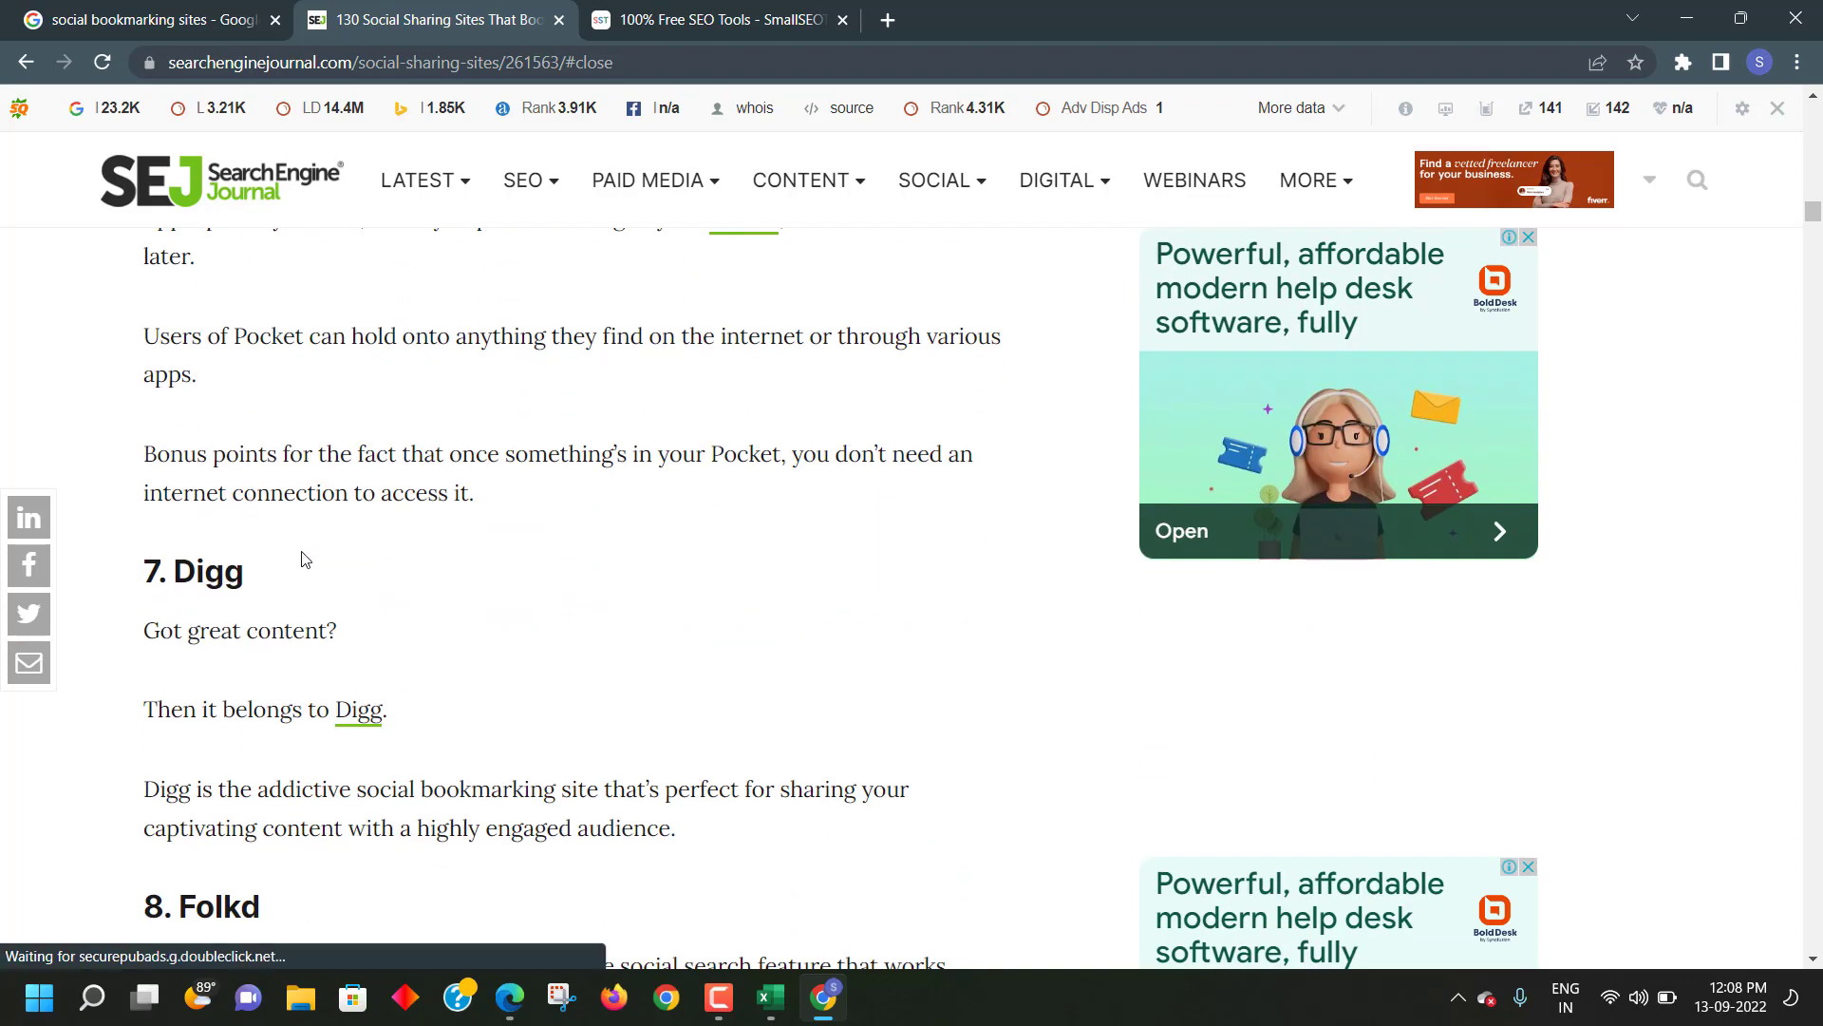
{"action": "scroll", "coordinate": [382, 532], "scroll_direction": "up", "scroll_amount": 9}
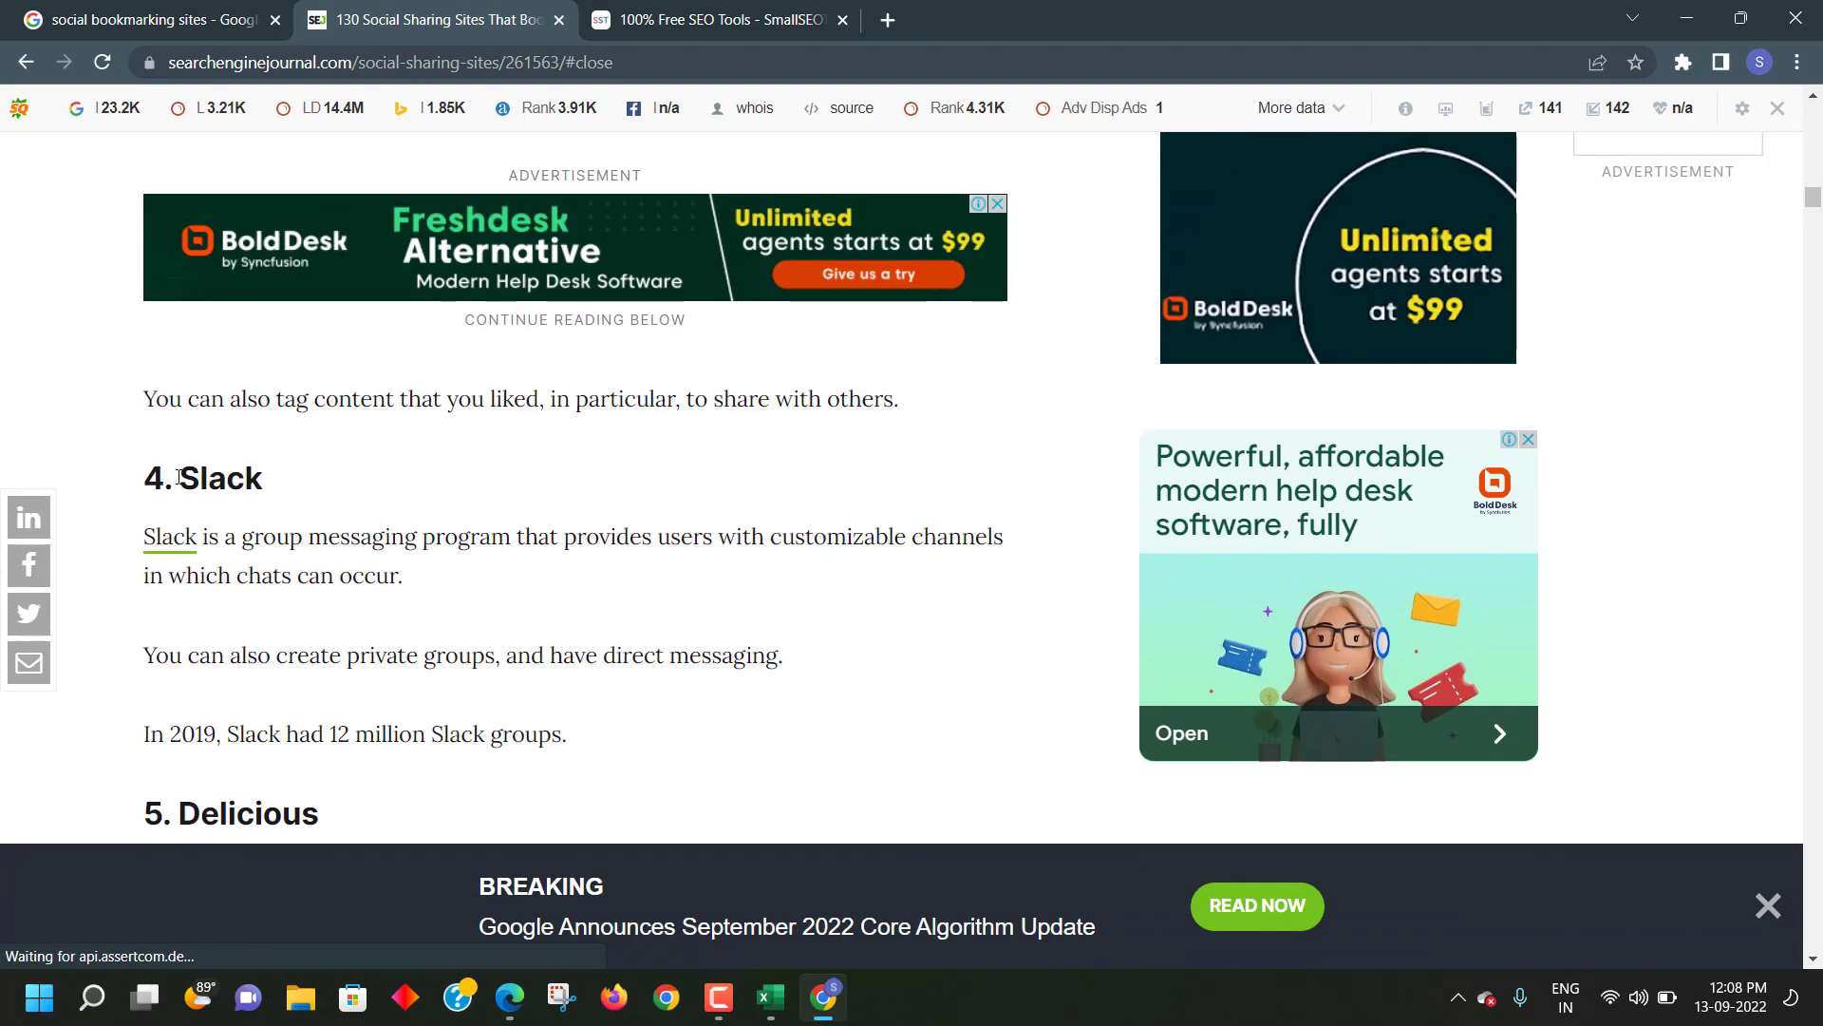
- Block SmallSEOTools' notification prompt, close the Grammarly pop-up, and open the login page
{"action": "left_click", "coordinate": [710, 30]}
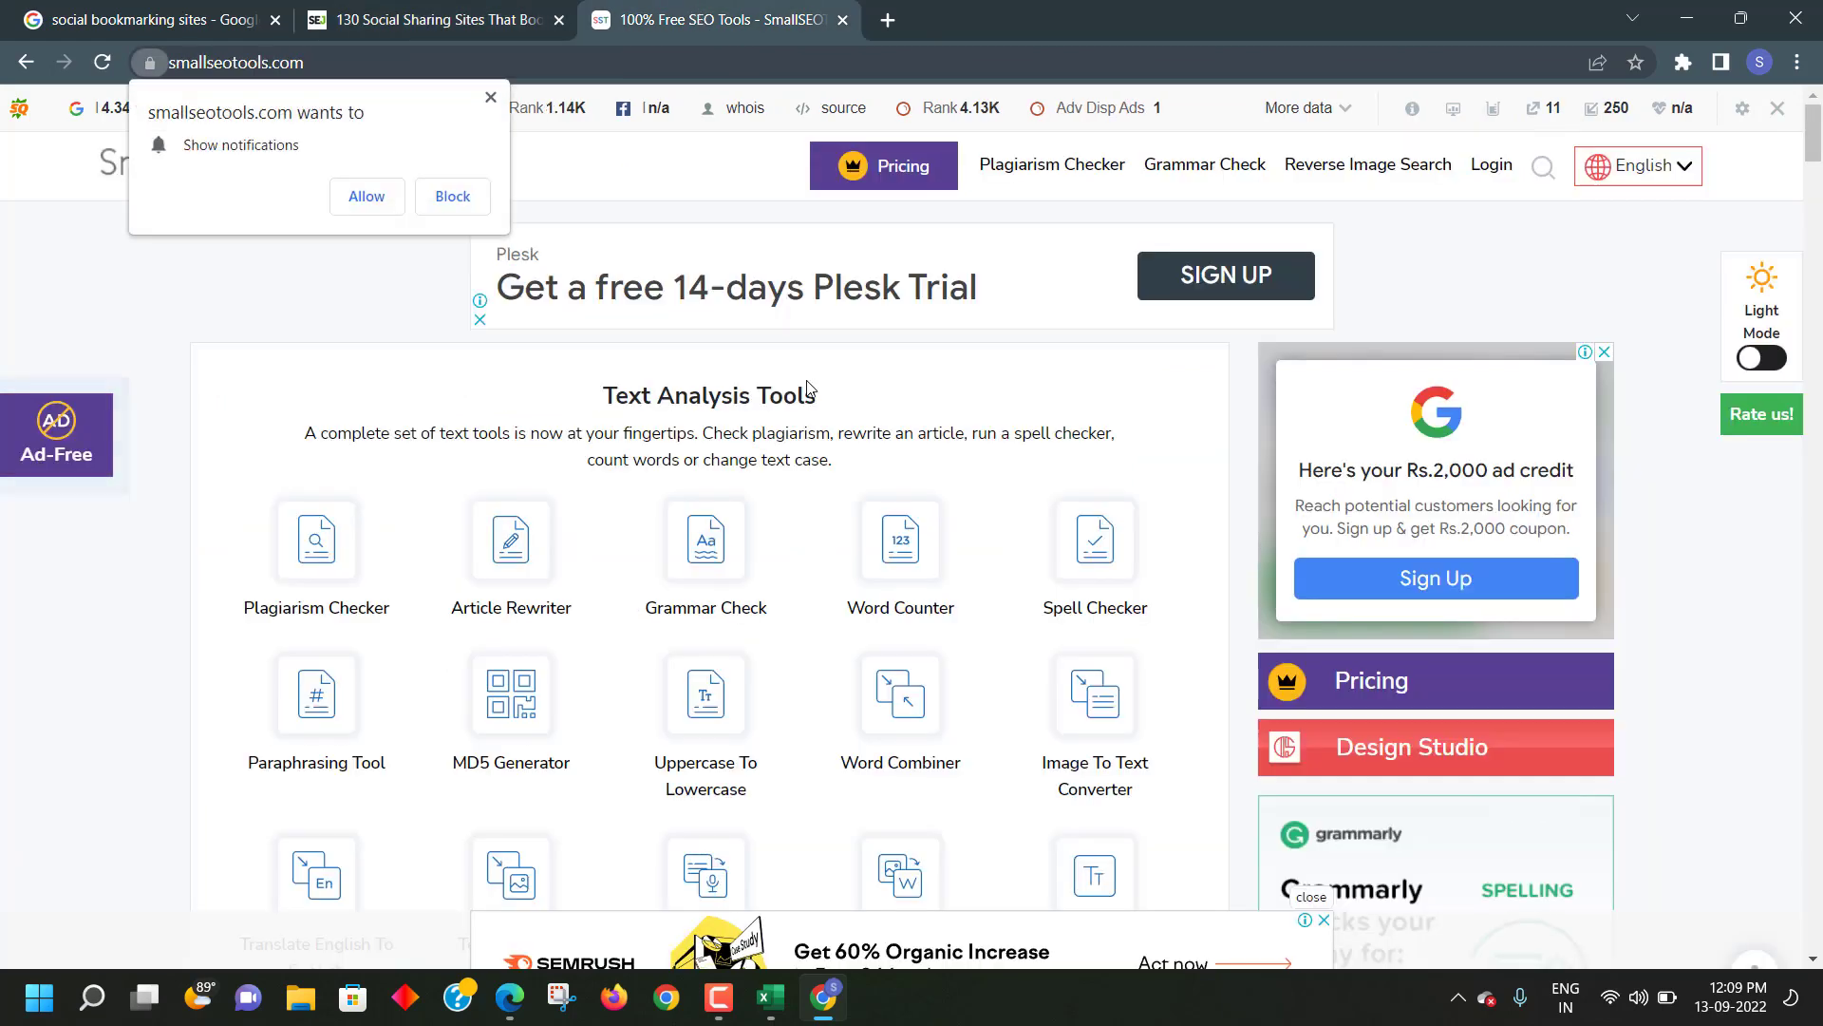
{"action": "left_click", "coordinate": [490, 97]}
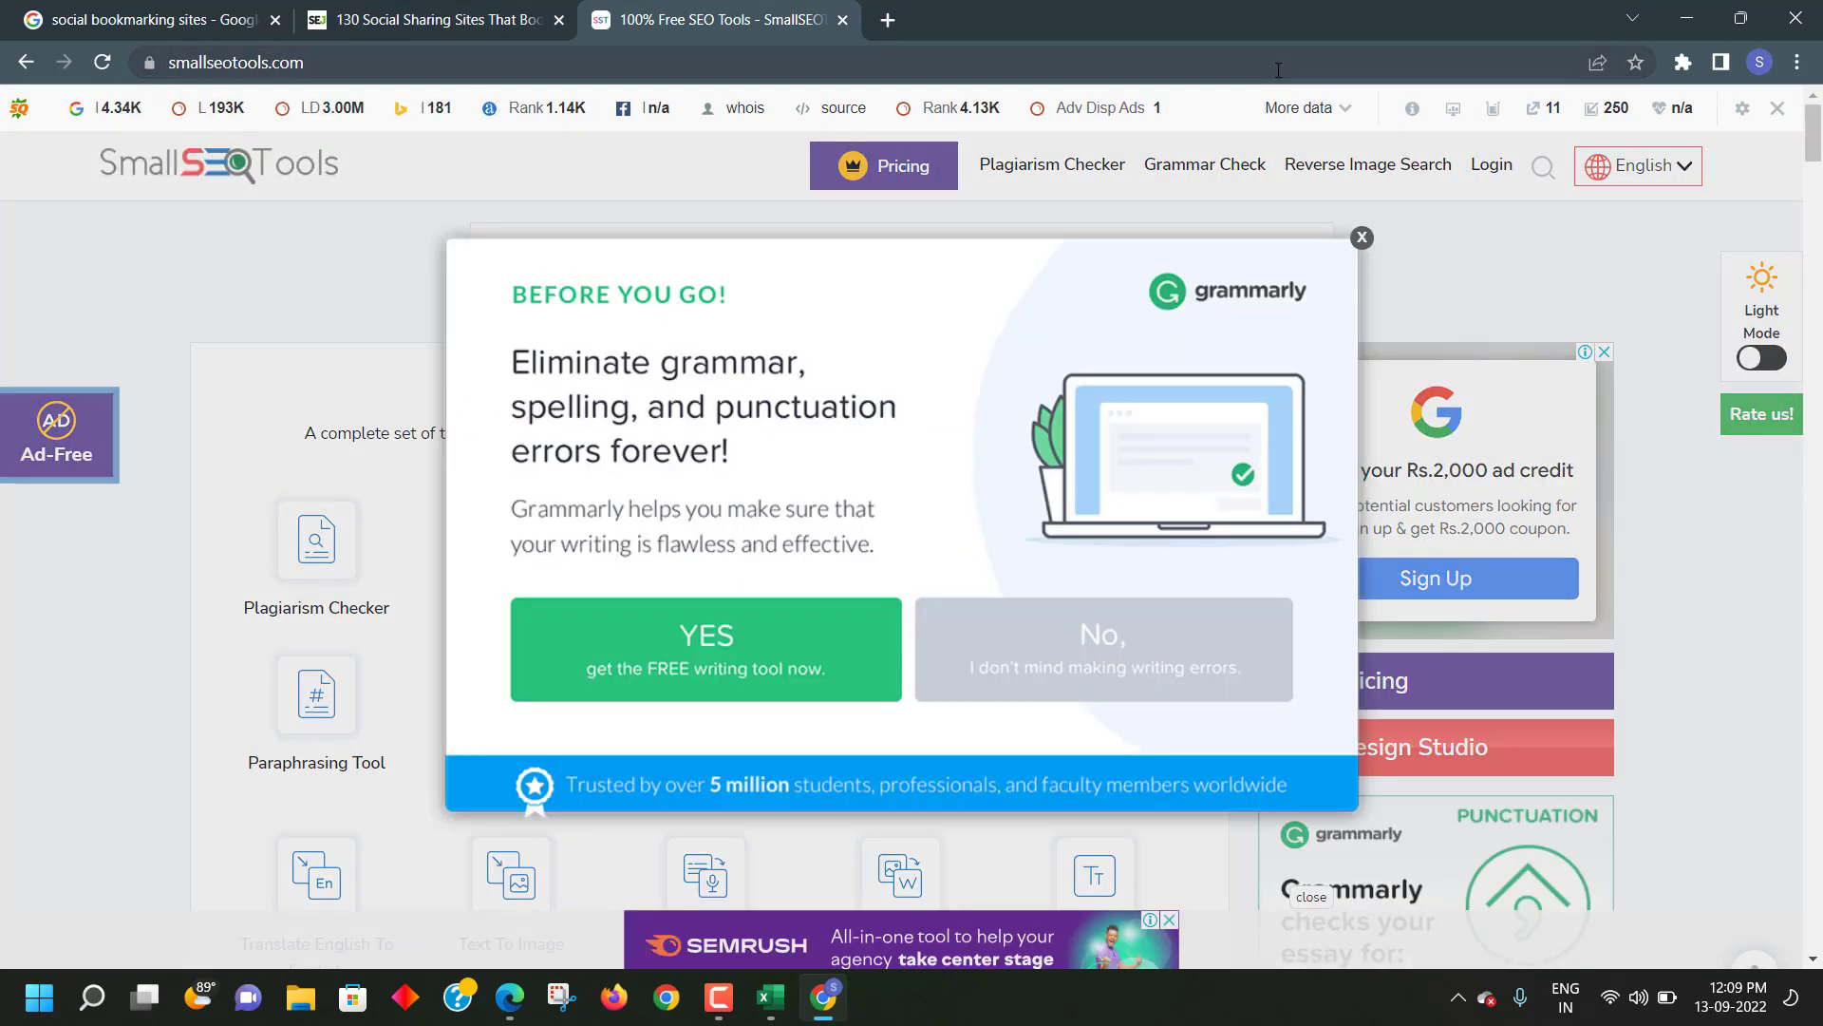
{"action": "left_click", "coordinate": [1358, 239]}
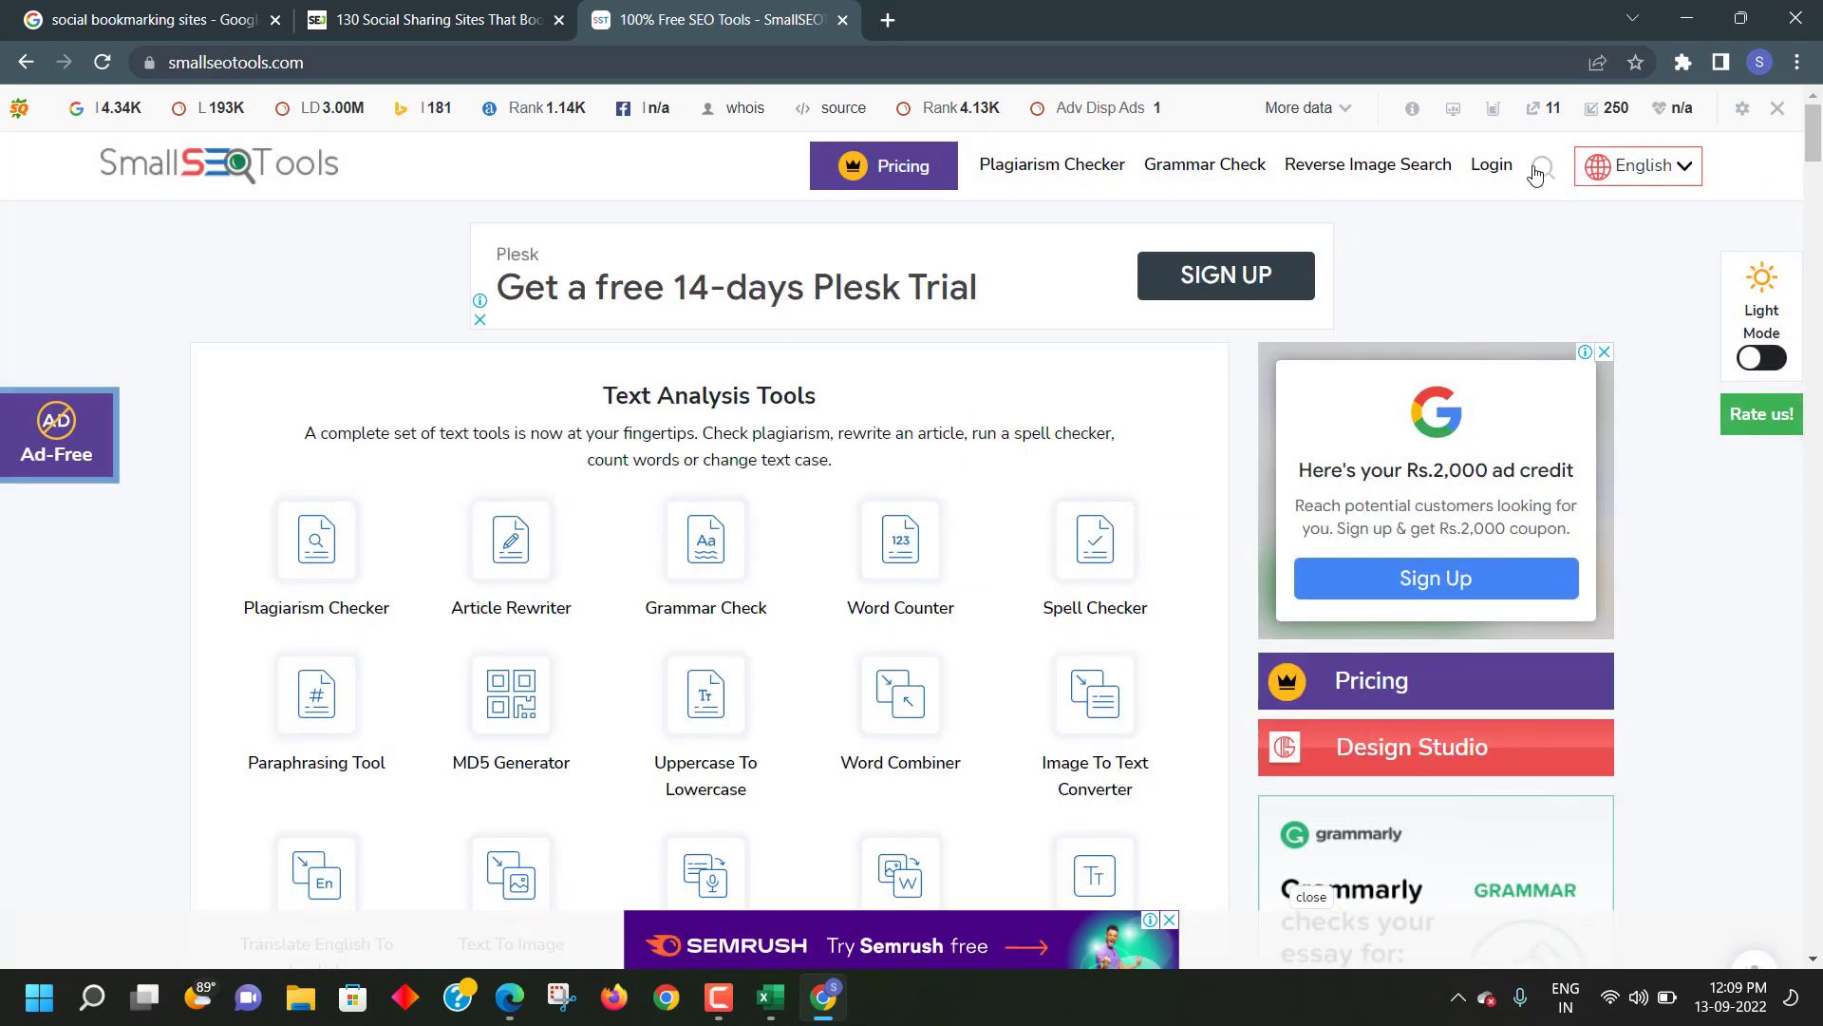
{"action": "left_click", "coordinate": [1490, 165]}
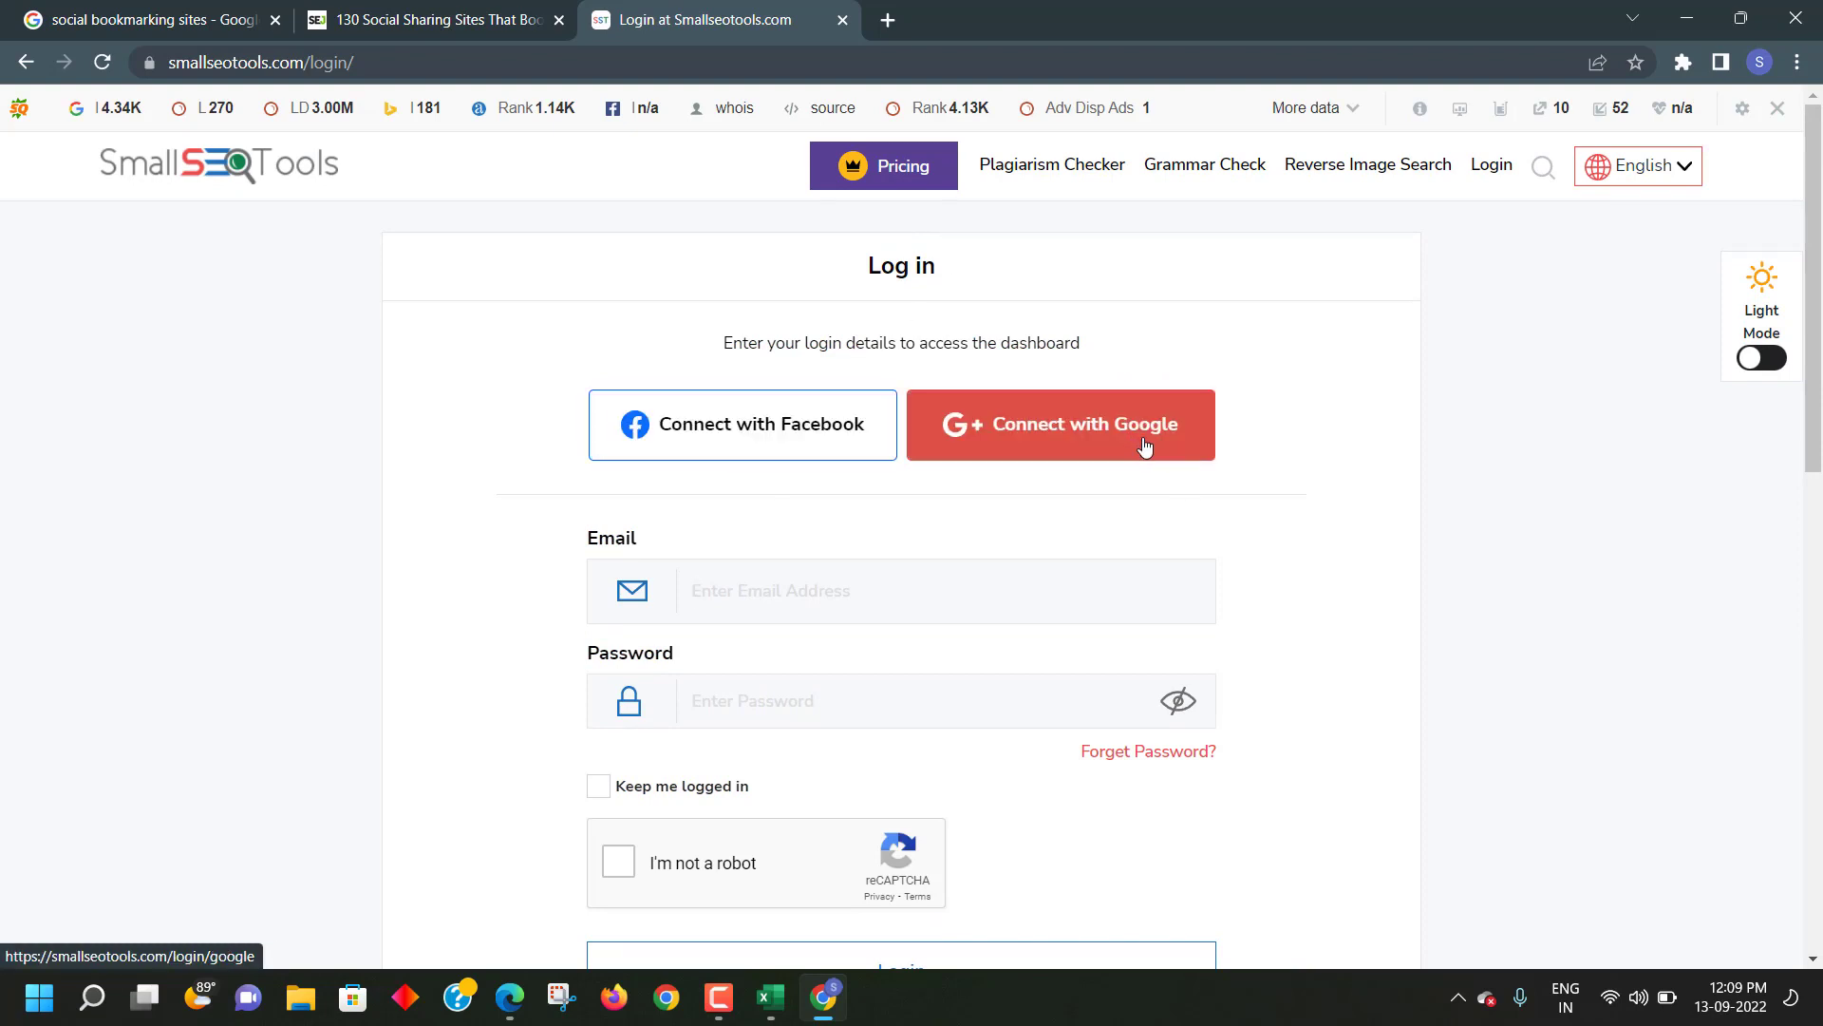
{"action": "scroll", "coordinate": [1139, 460], "scroll_direction": "down", "scroll_amount": 1}
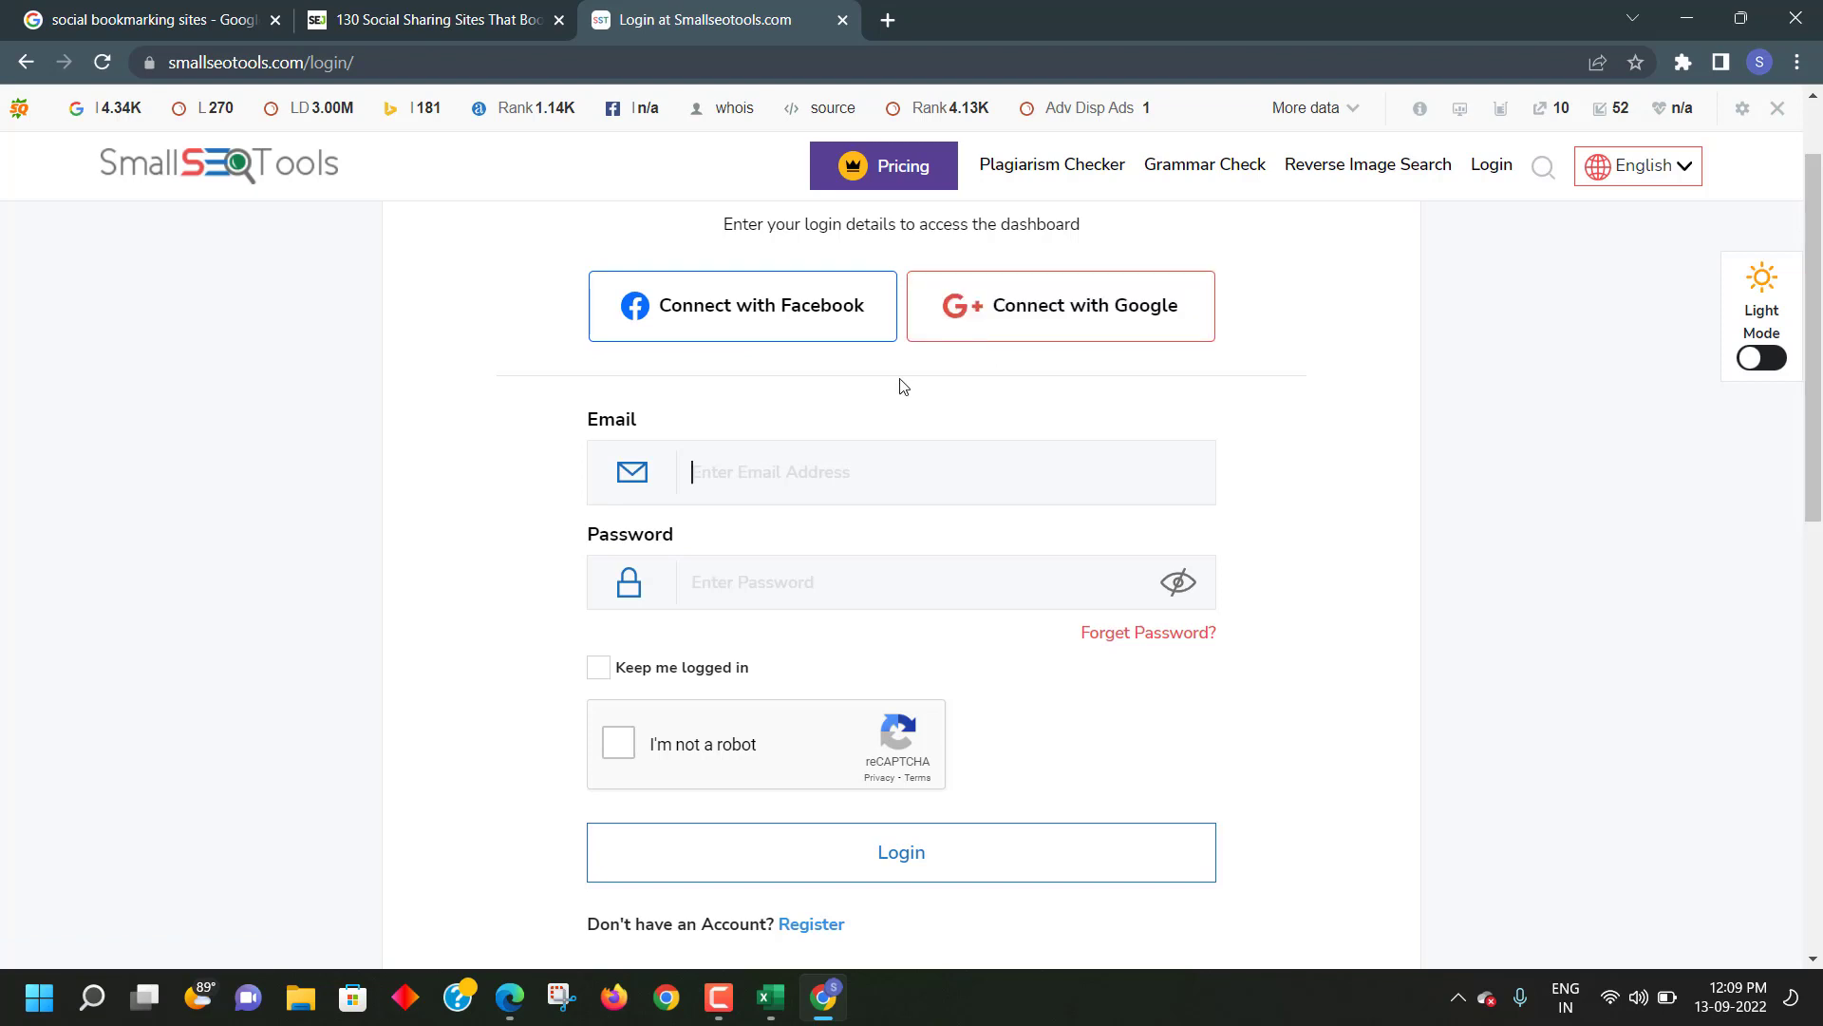
{"action": "scroll", "coordinate": [774, 471], "scroll_direction": "down", "scroll_amount": 3}
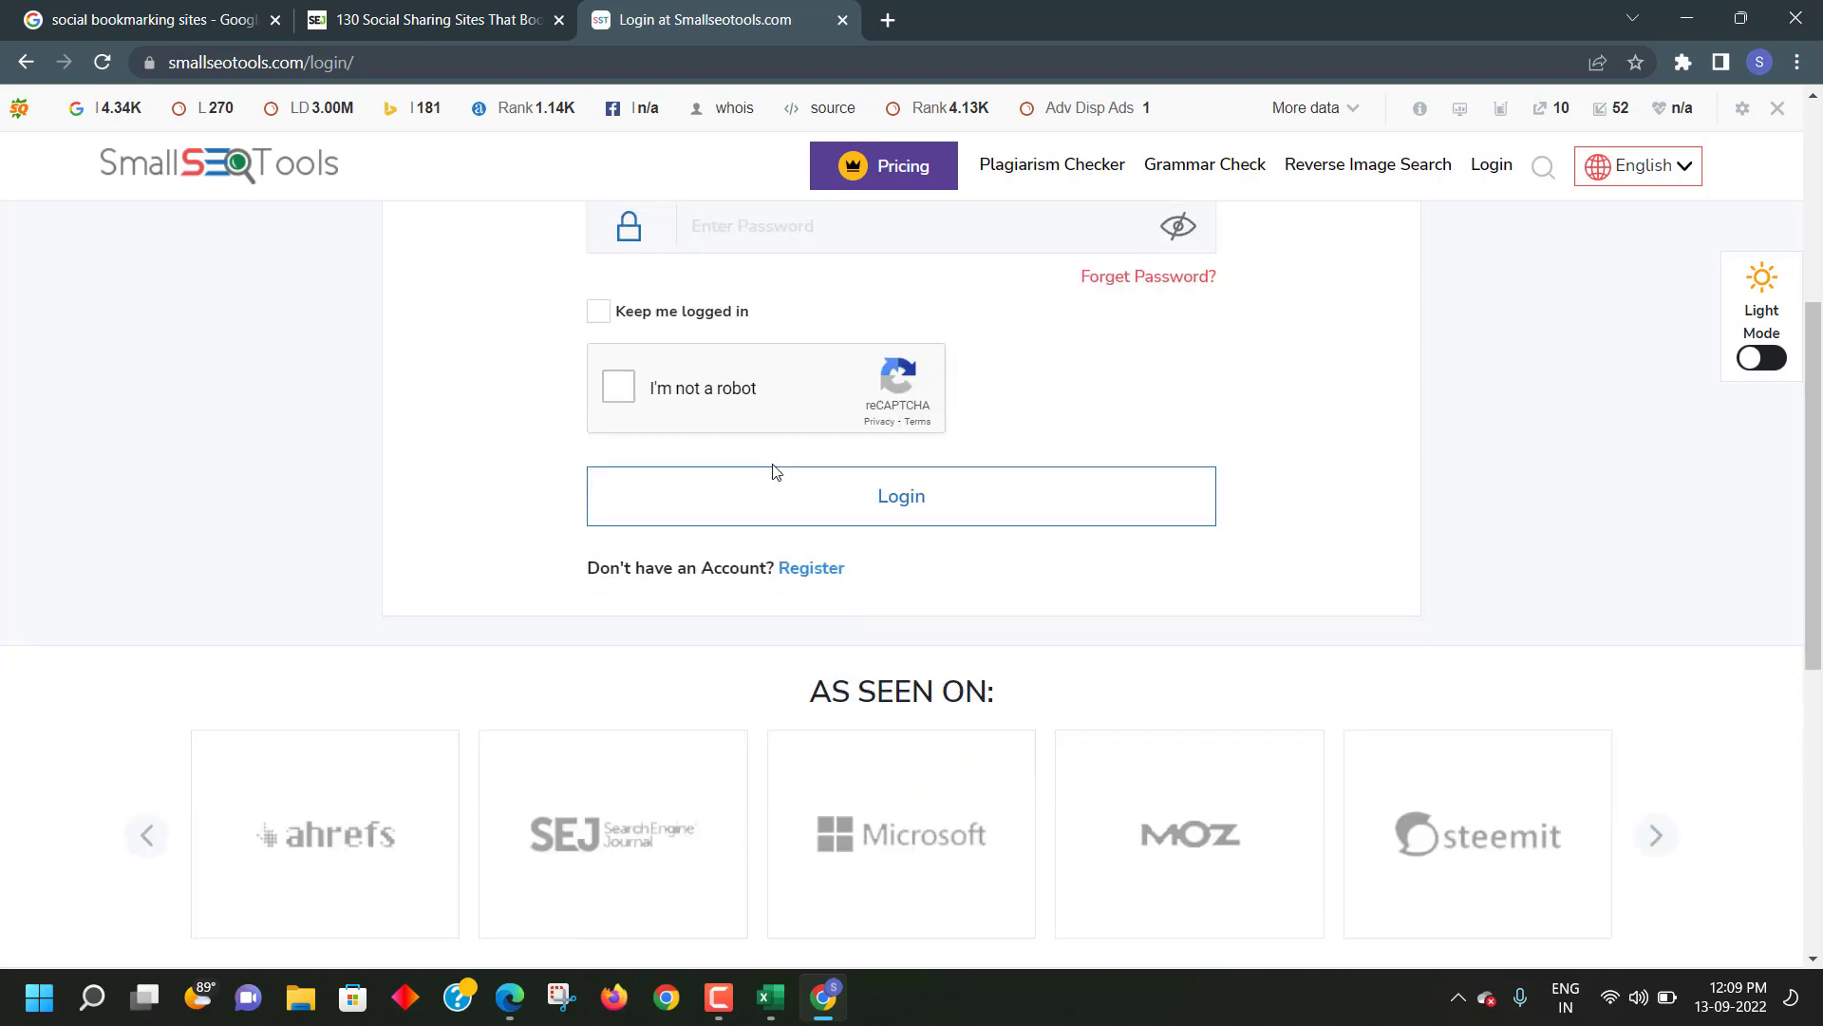
{"action": "scroll", "coordinate": [774, 471], "scroll_direction": "up", "scroll_amount": 1}
{"action": "scroll", "coordinate": [773, 469], "scroll_direction": "down", "scroll_amount": 2}
{"action": "scroll", "coordinate": [713, 442], "scroll_direction": "up", "scroll_amount": 3}
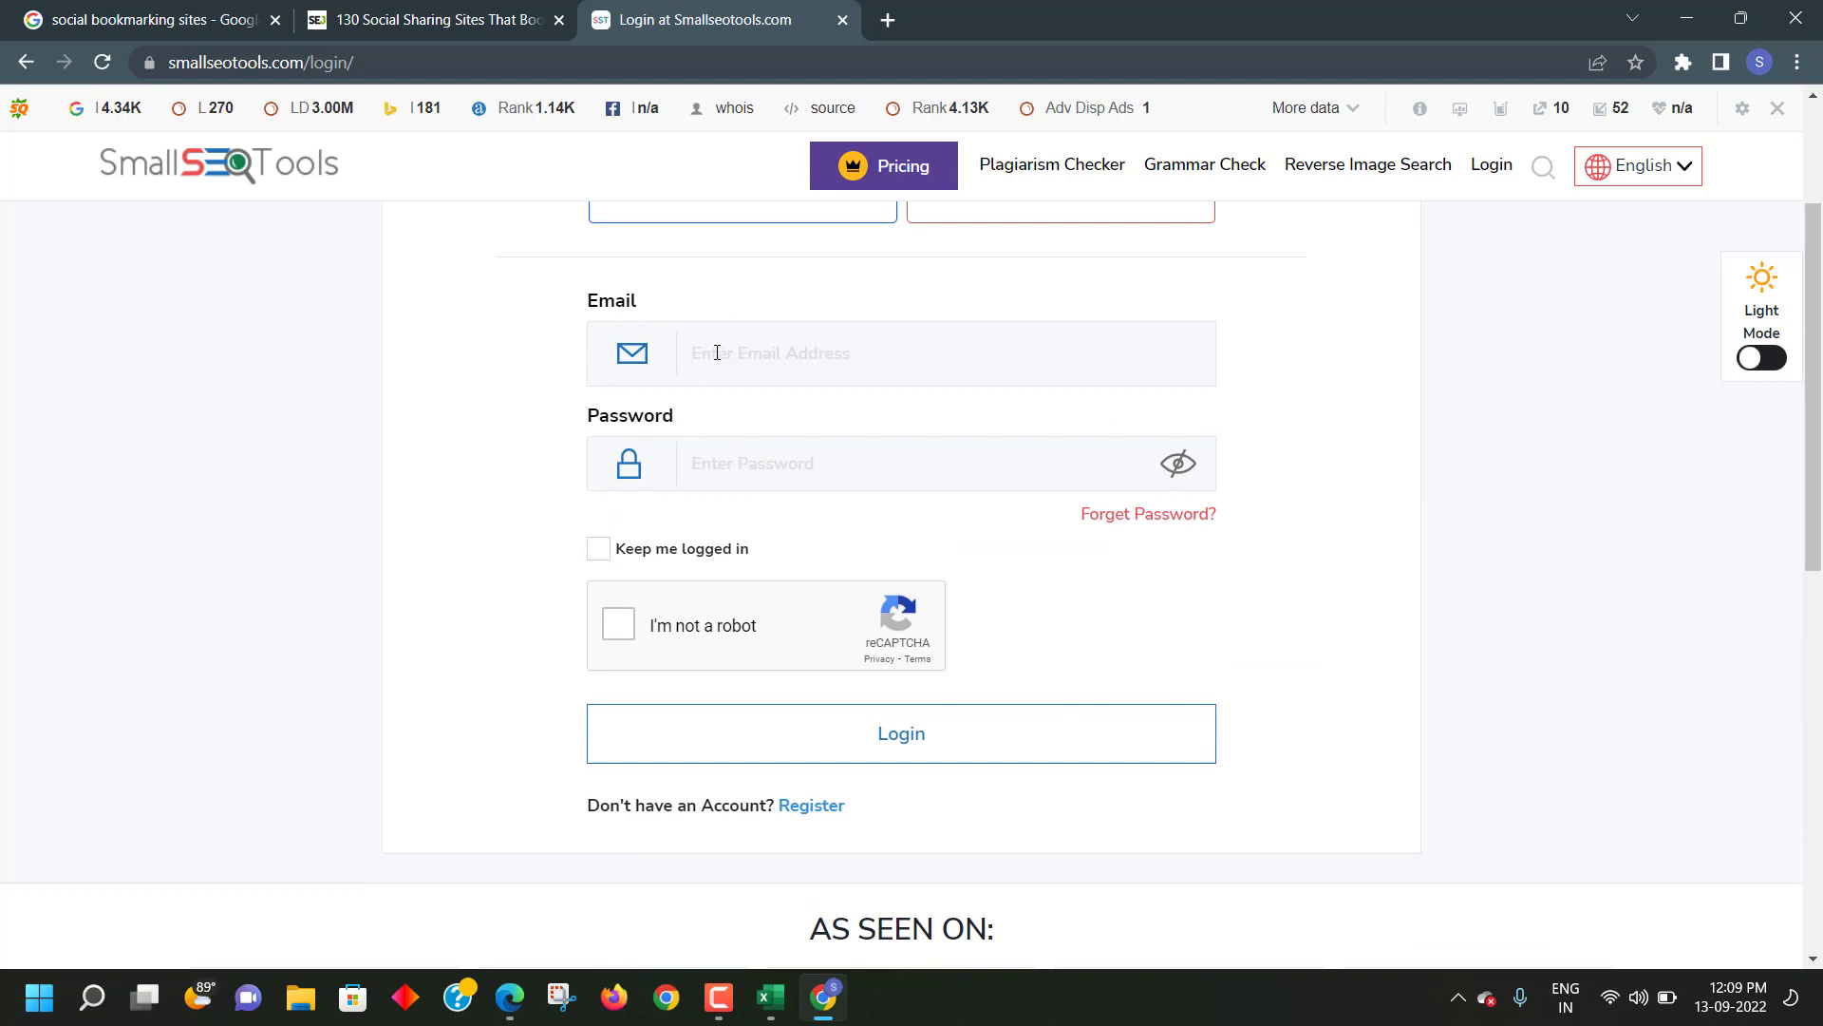
{"action": "scroll", "coordinate": [760, 519], "scroll_direction": "down", "scroll_amount": 2}
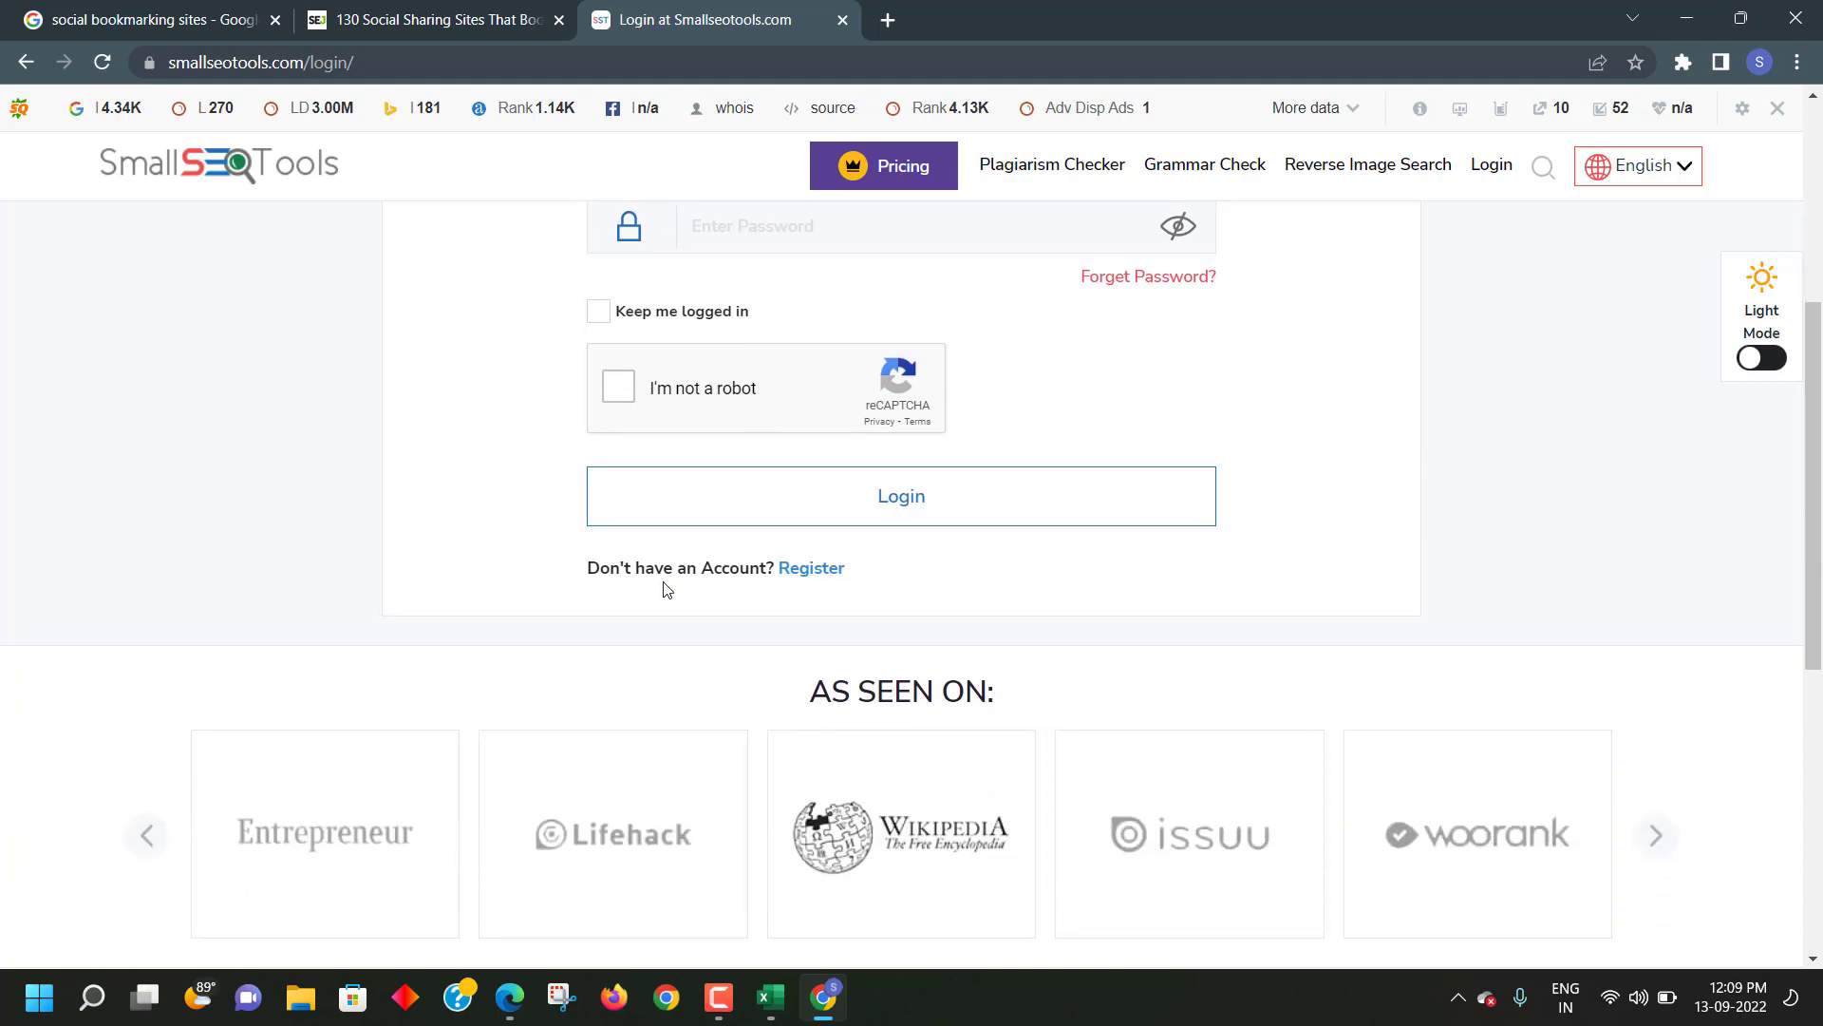
- Open SmallSEOTools' Register page and try submitting the still-empty name, email and password form
{"action": "left_click", "coordinate": [810, 570]}
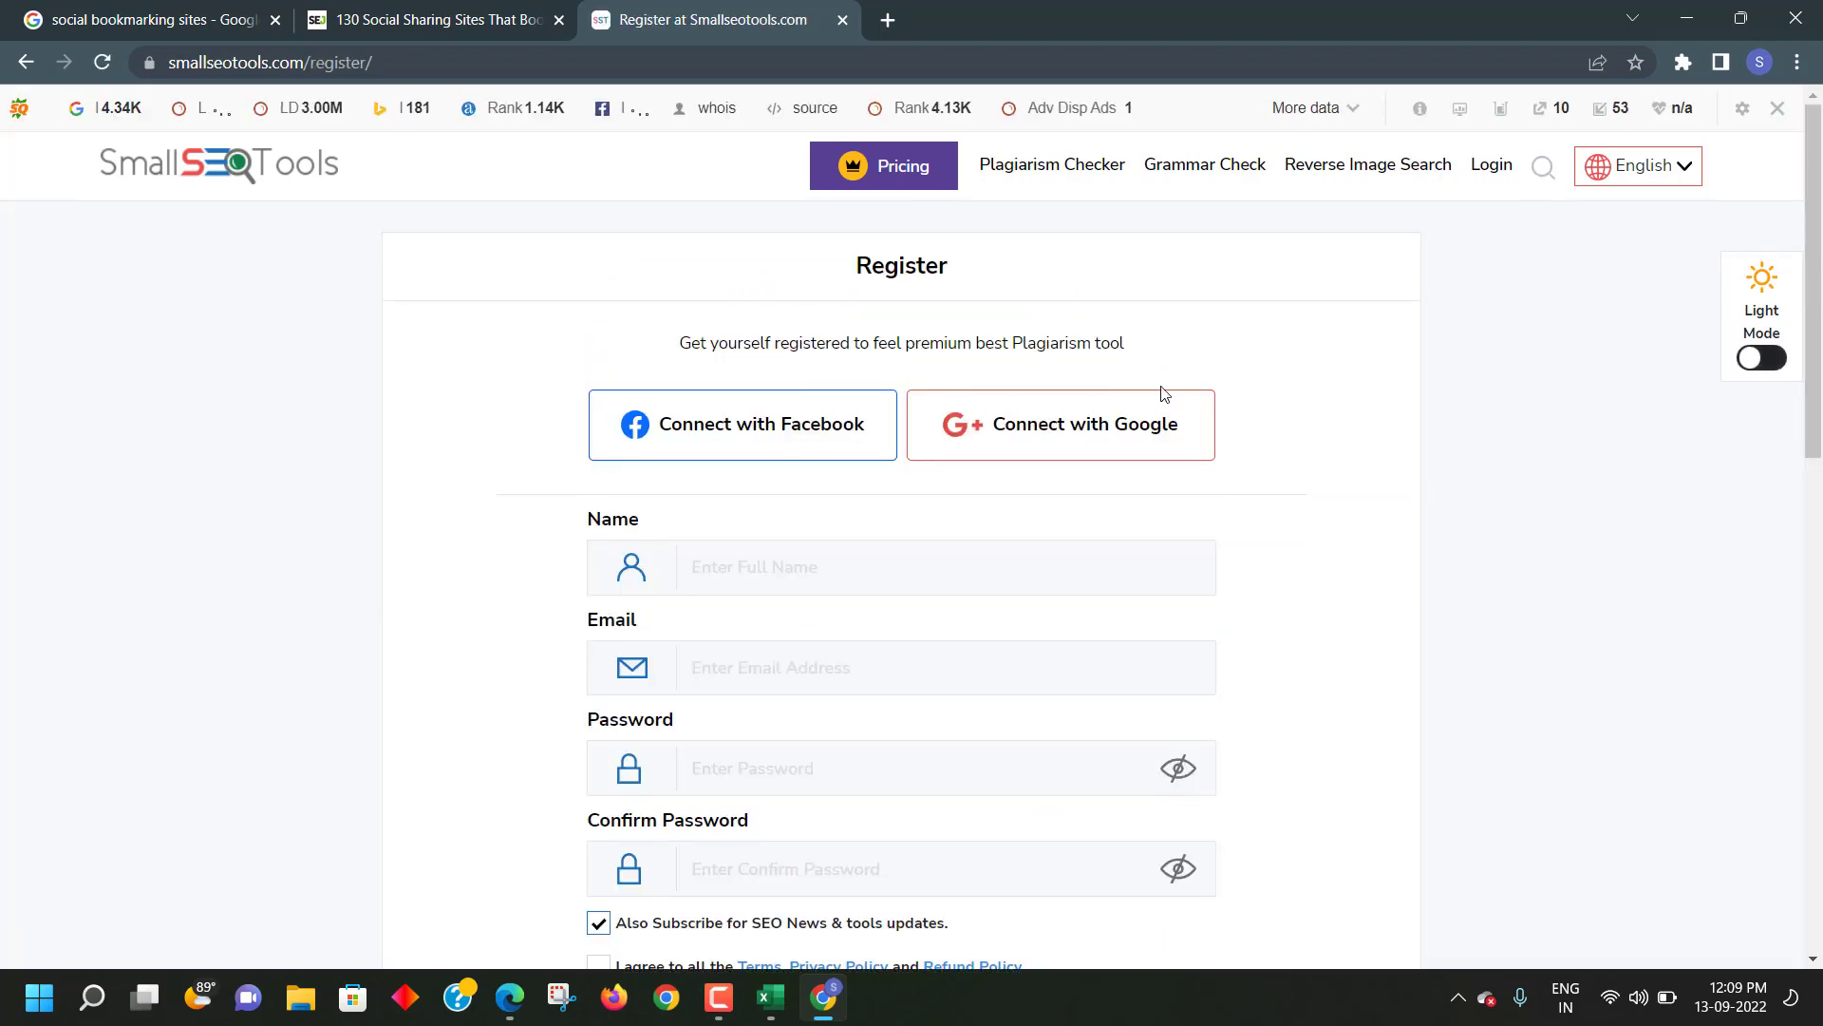
{"action": "scroll", "coordinate": [1142, 395], "scroll_direction": "down", "scroll_amount": 1}
{"action": "scroll", "coordinate": [1142, 395], "scroll_direction": "up", "scroll_amount": 1}
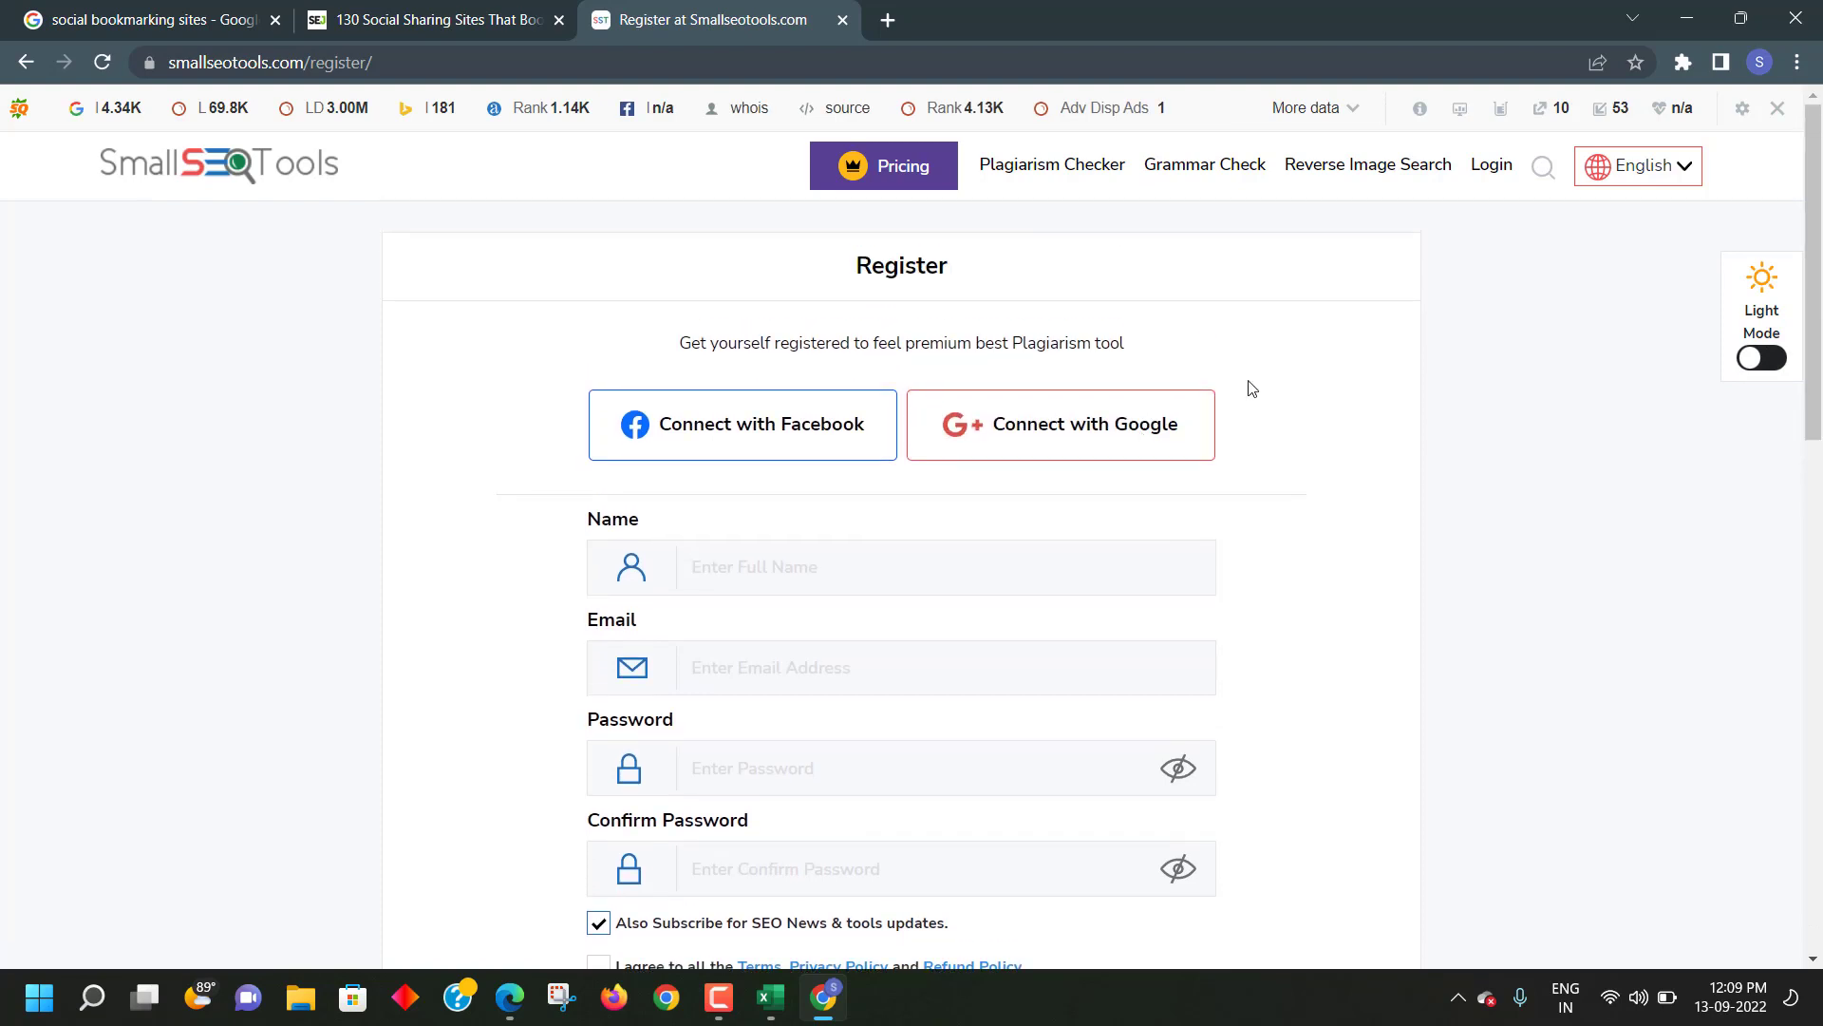
{"action": "scroll", "coordinate": [1303, 383], "scroll_direction": "down", "scroll_amount": 1}
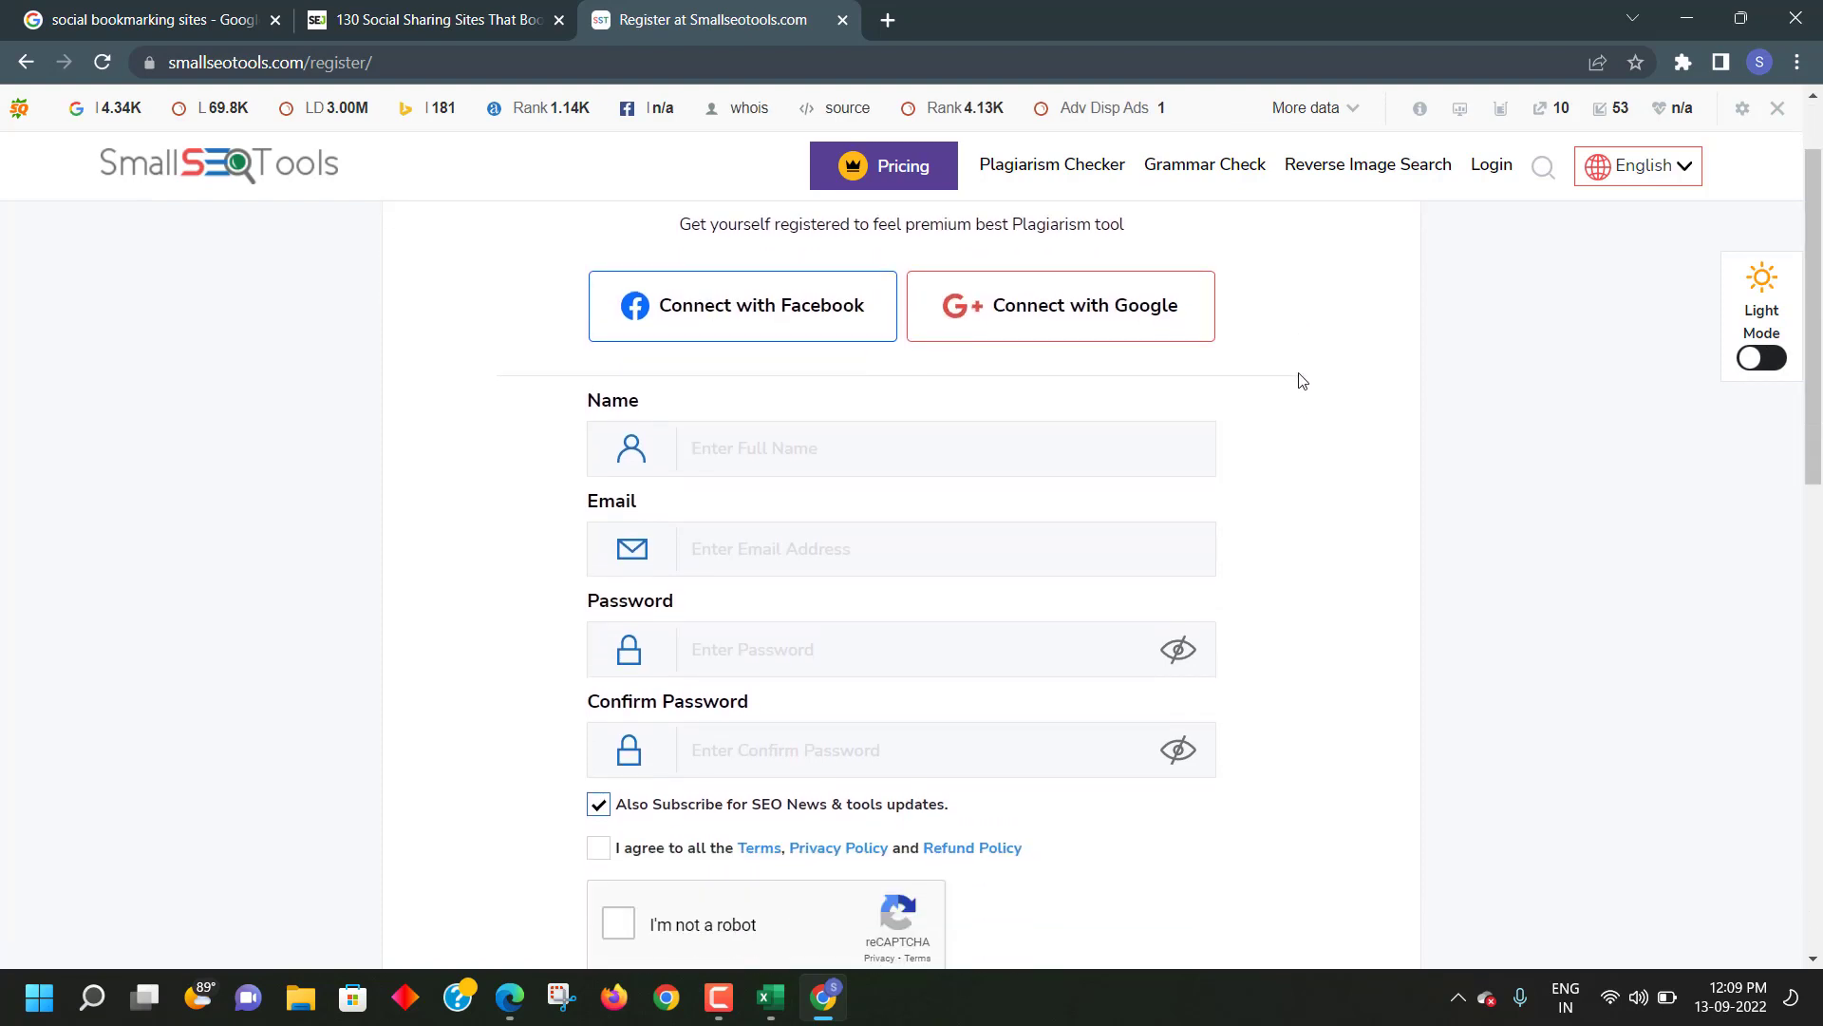
{"action": "scroll", "coordinate": [760, 464], "scroll_direction": "down", "scroll_amount": 1}
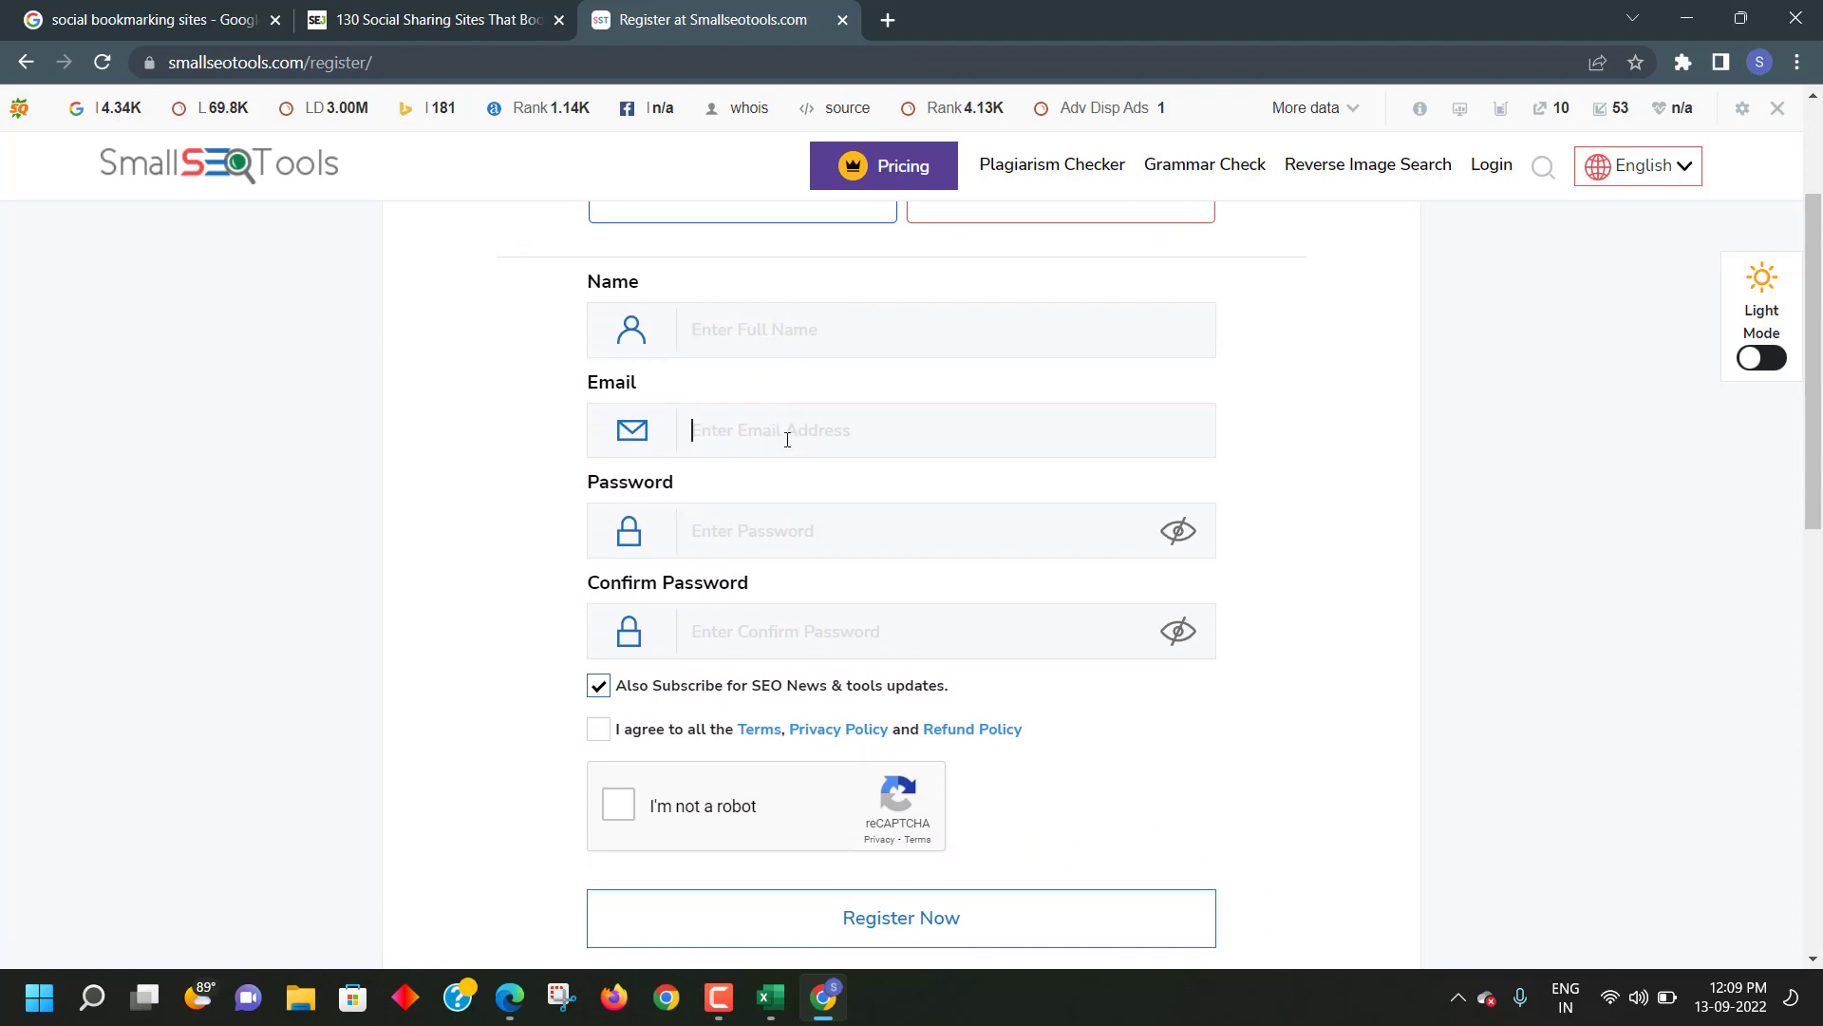
{"action": "scroll", "coordinate": [777, 514], "scroll_direction": "down", "scroll_amount": 1}
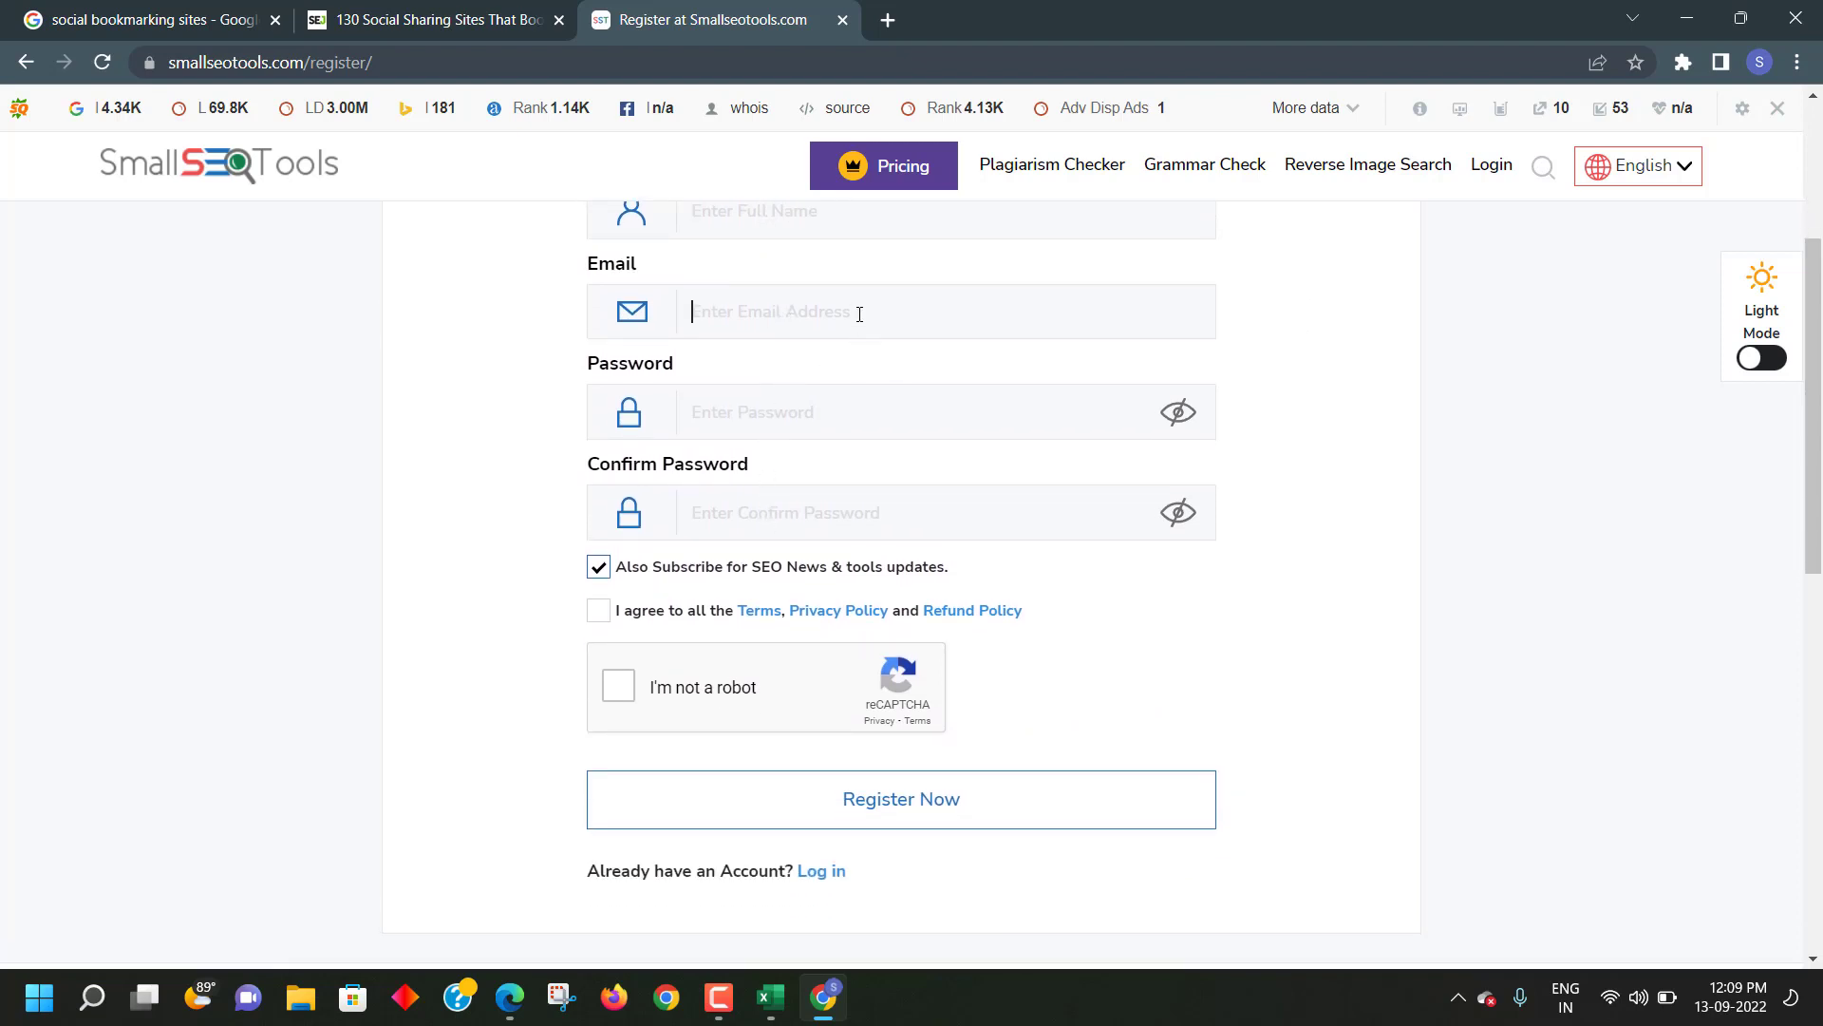
{"action": "left_click", "coordinate": [765, 415]}
{"action": "left_click", "coordinate": [746, 500]}
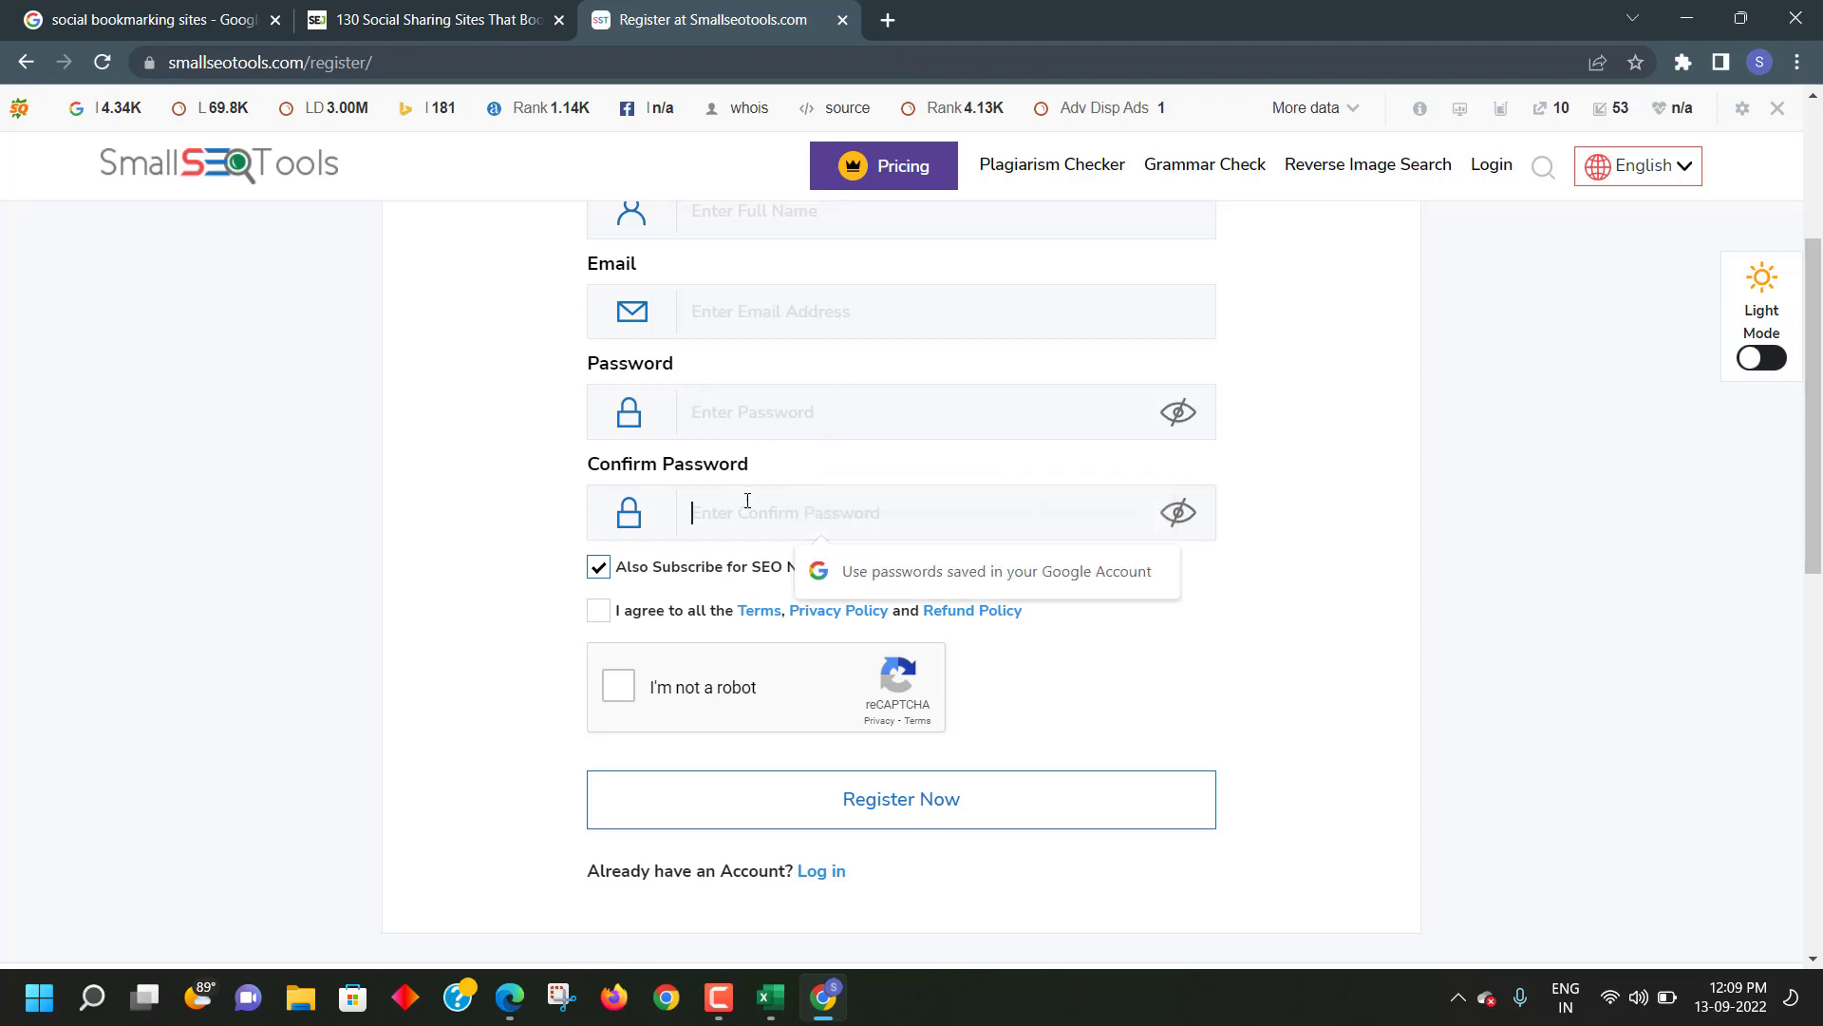
{"action": "scroll", "coordinate": [779, 491], "scroll_direction": "down", "scroll_amount": 1}
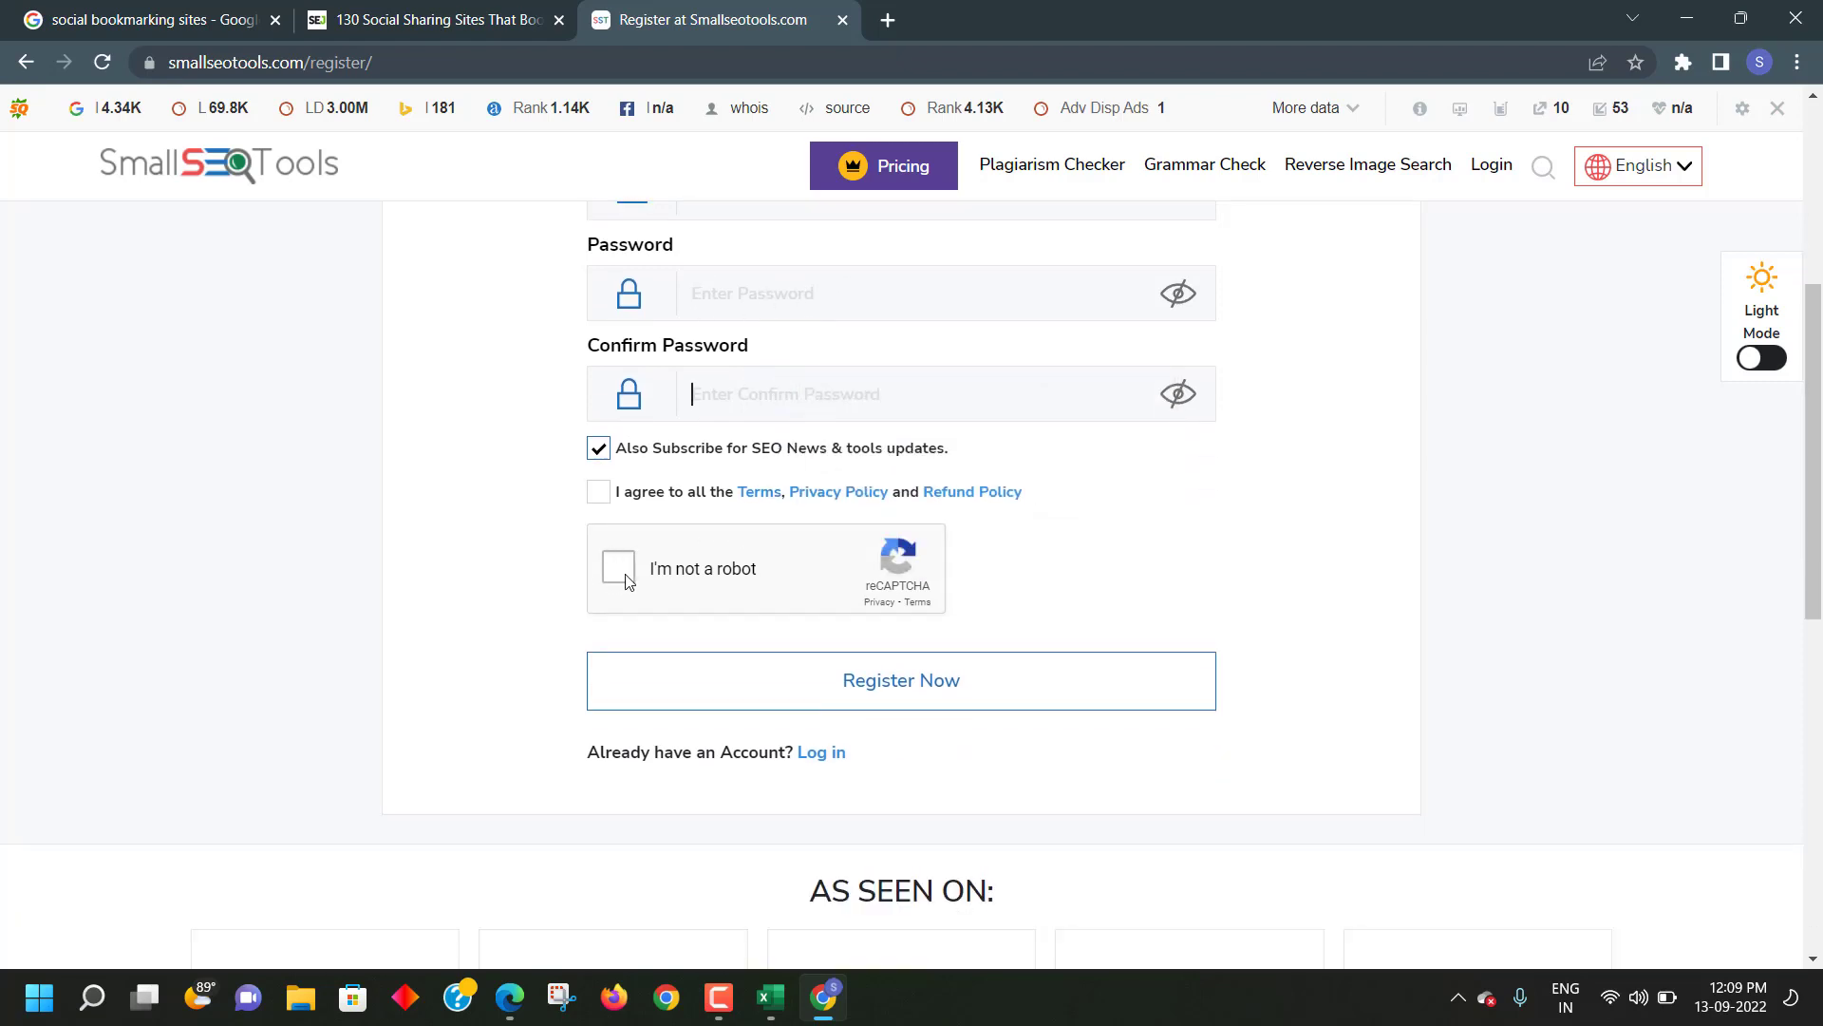
{"action": "scroll", "coordinate": [626, 581], "scroll_direction": "down", "scroll_amount": 1}
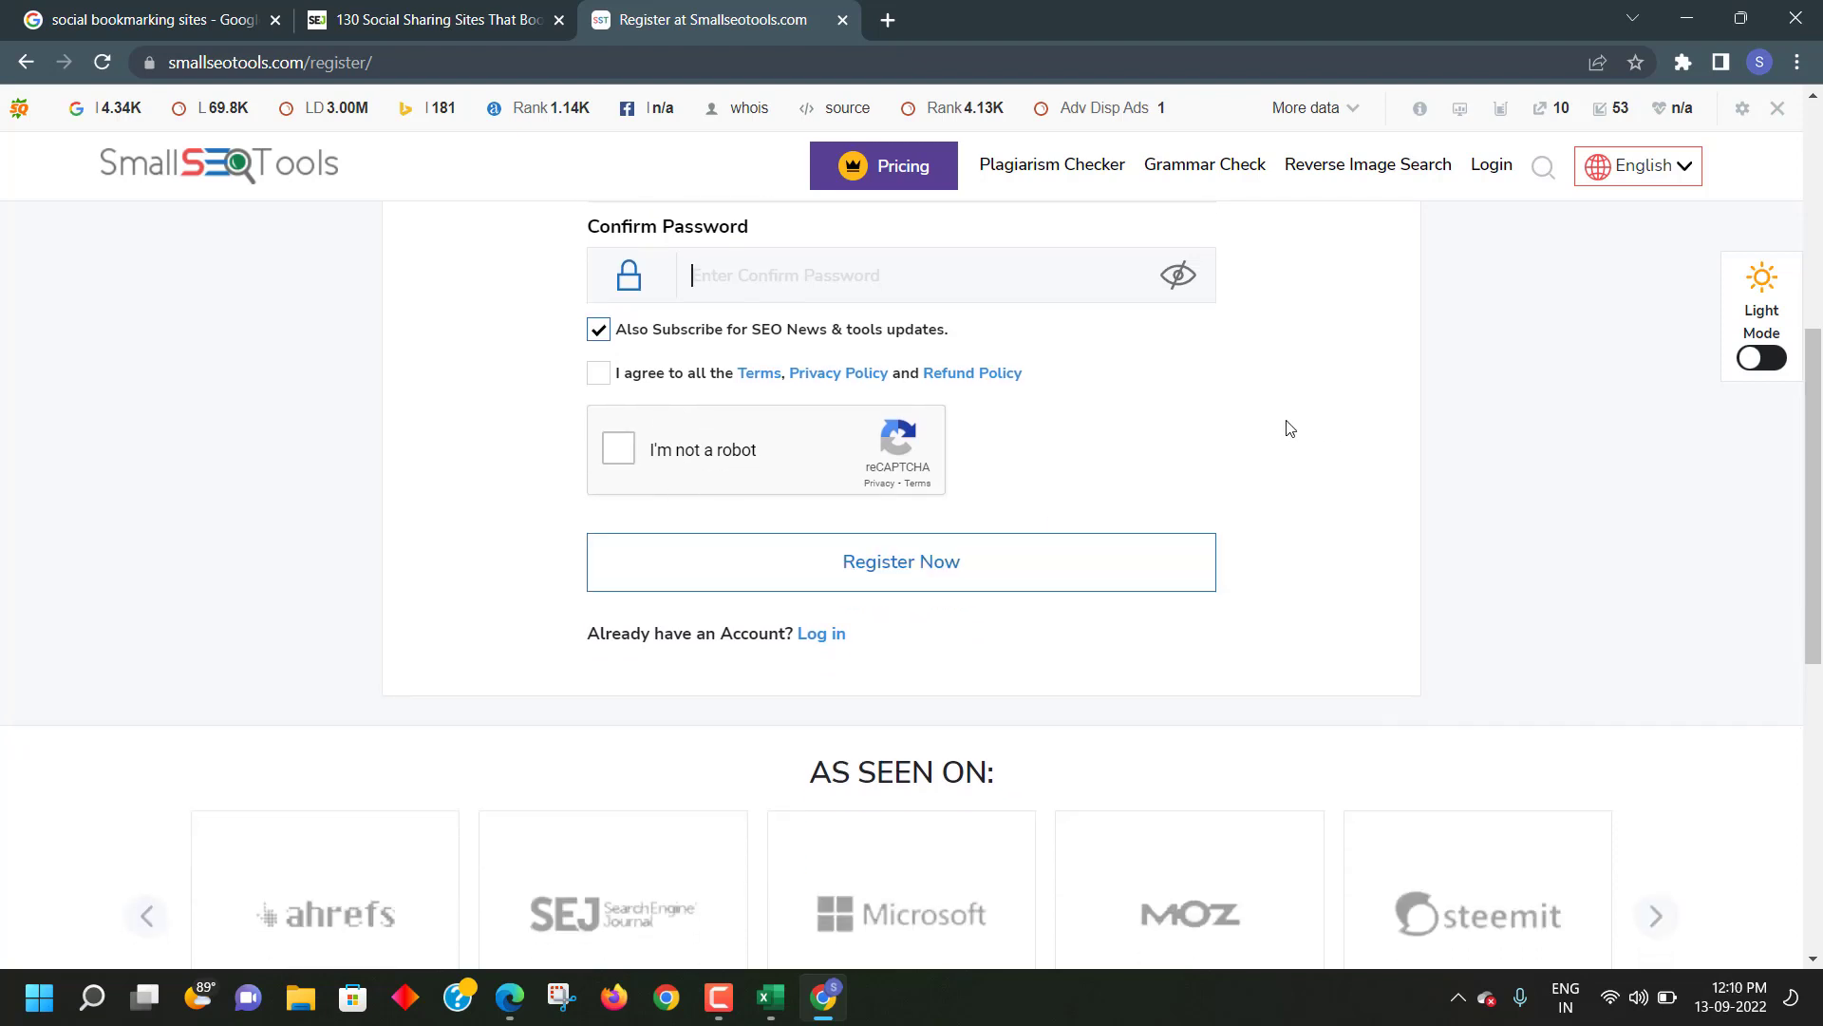
{"action": "left_click", "coordinate": [940, 562]}
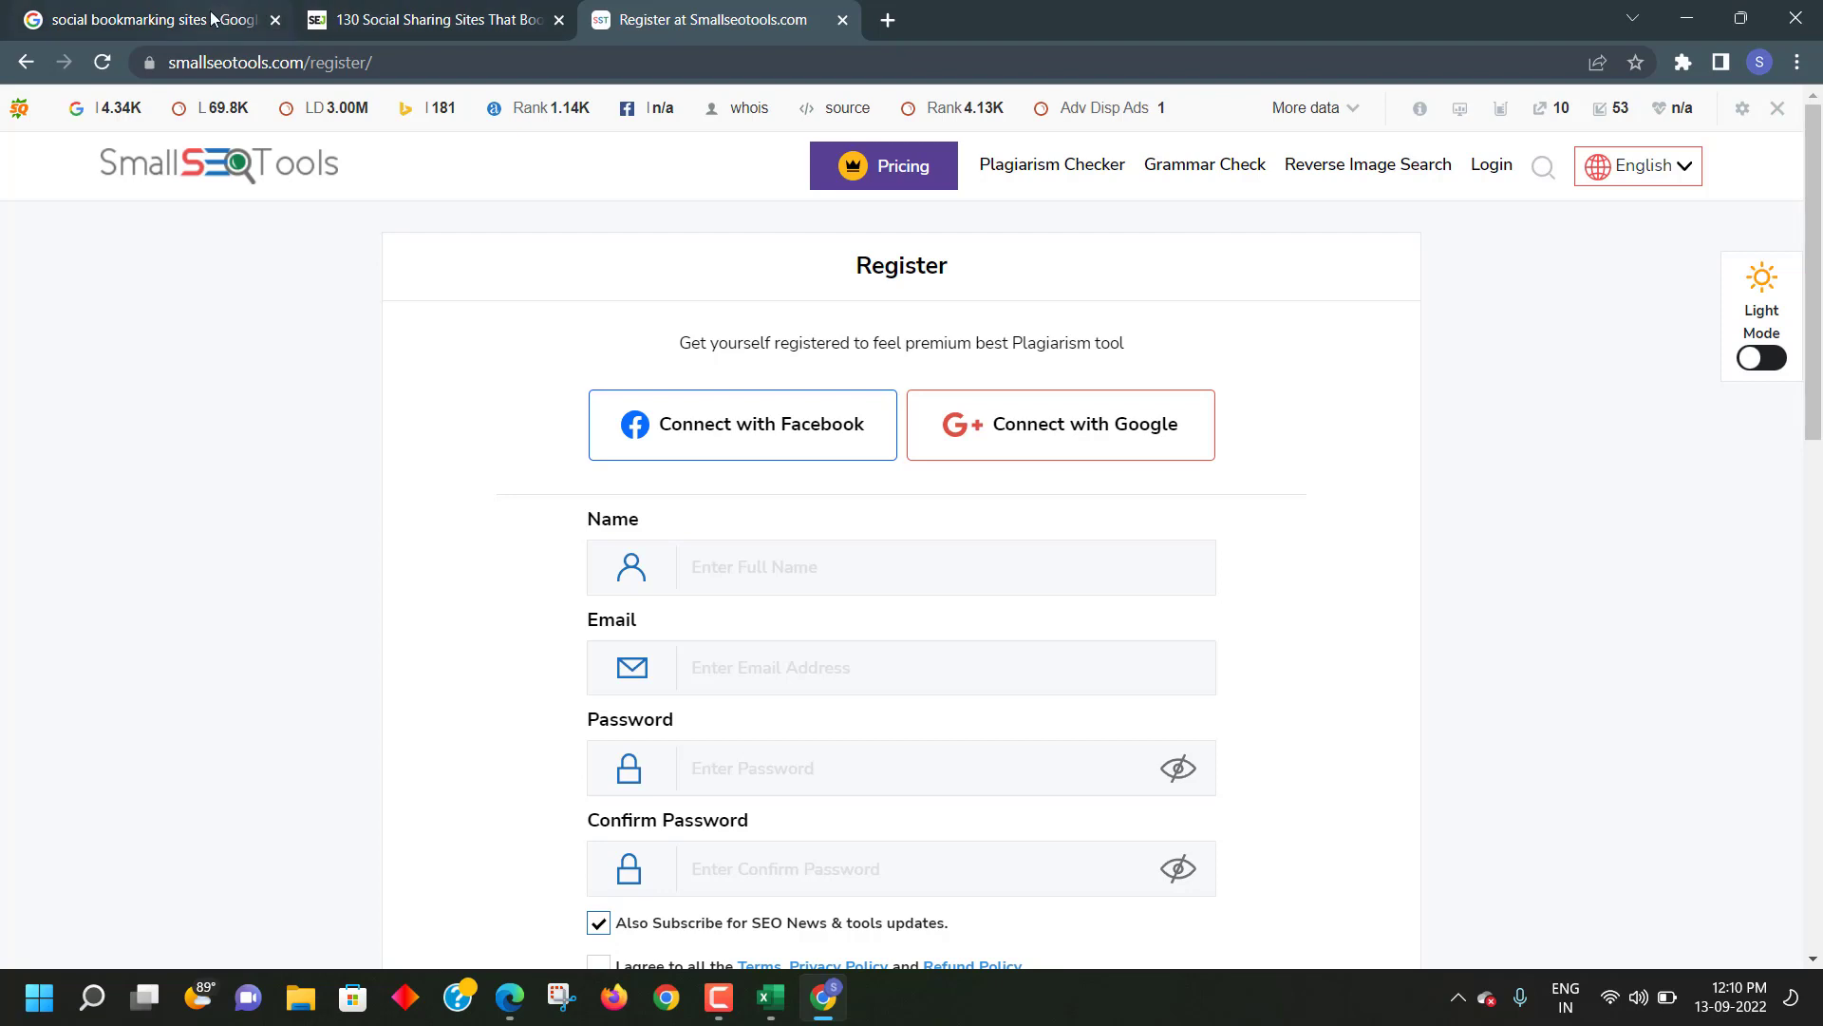
- Open Gmail in a new tab and refresh the inbox
{"action": "left_click", "coordinate": [888, 20]}
{"action": "left_click", "coordinate": [793, 64]}
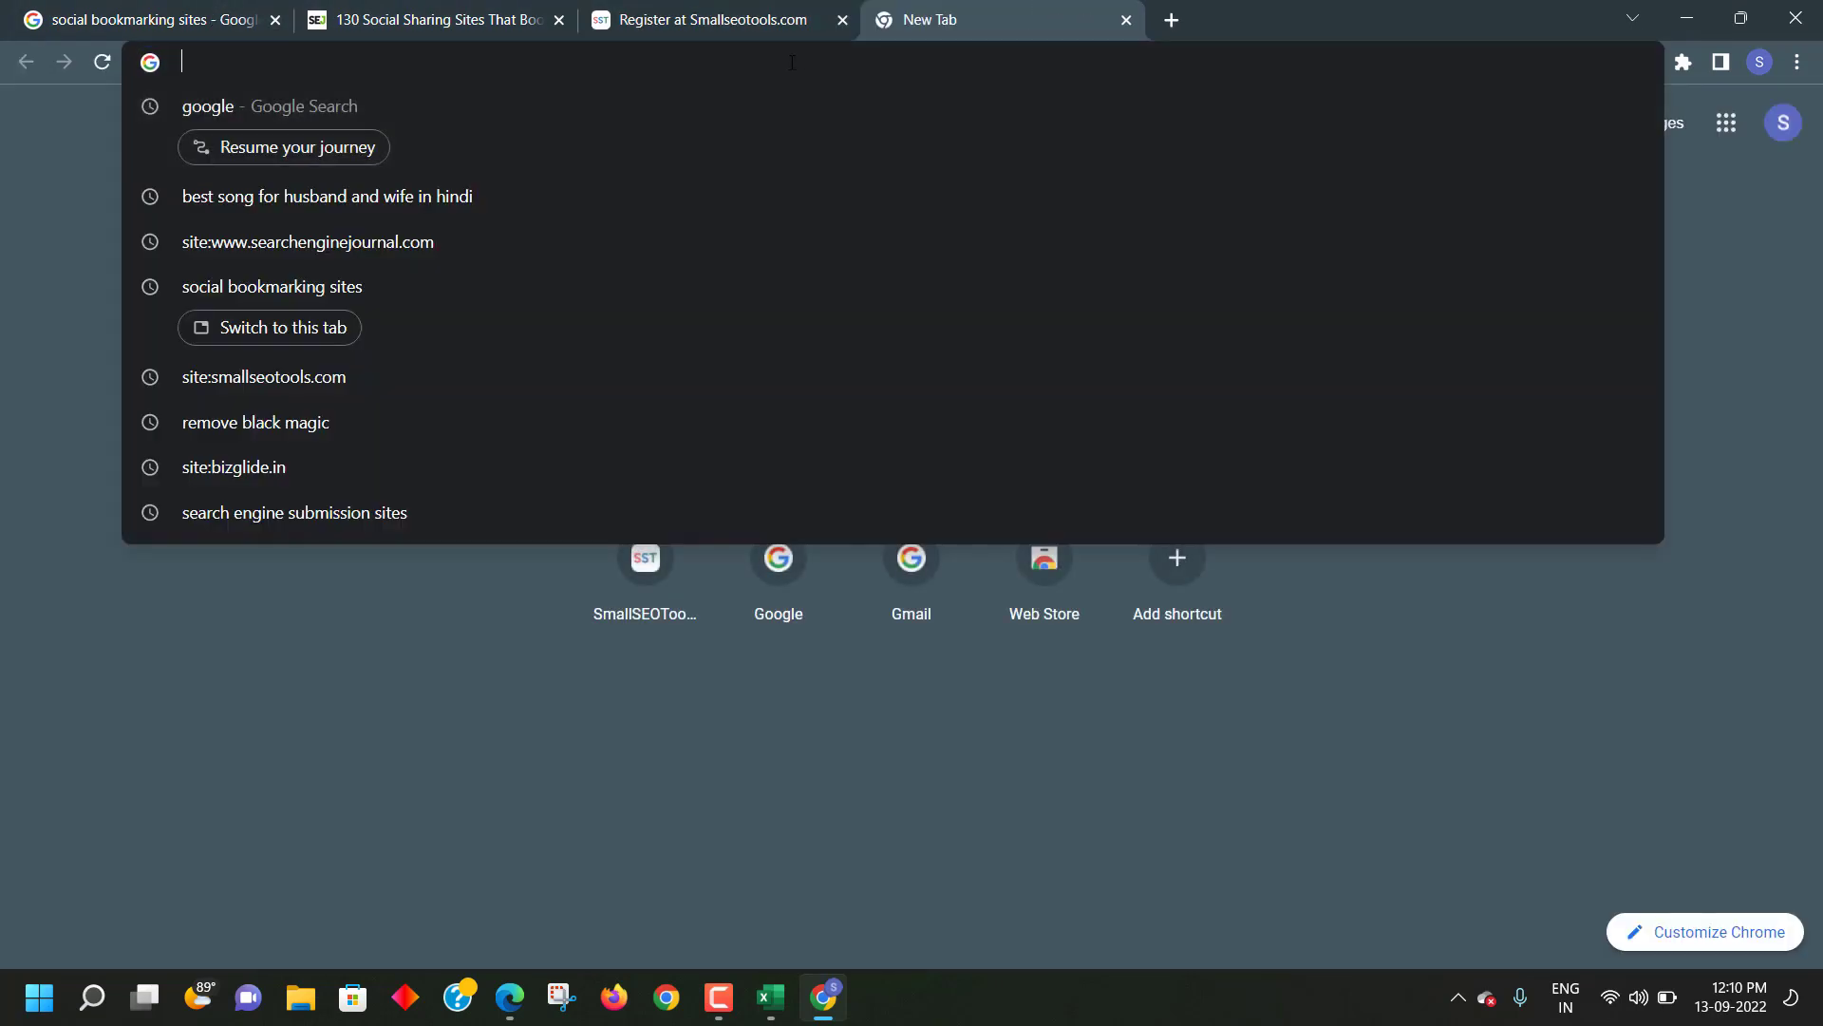
{"action": "type", "text": "gmail.com"}
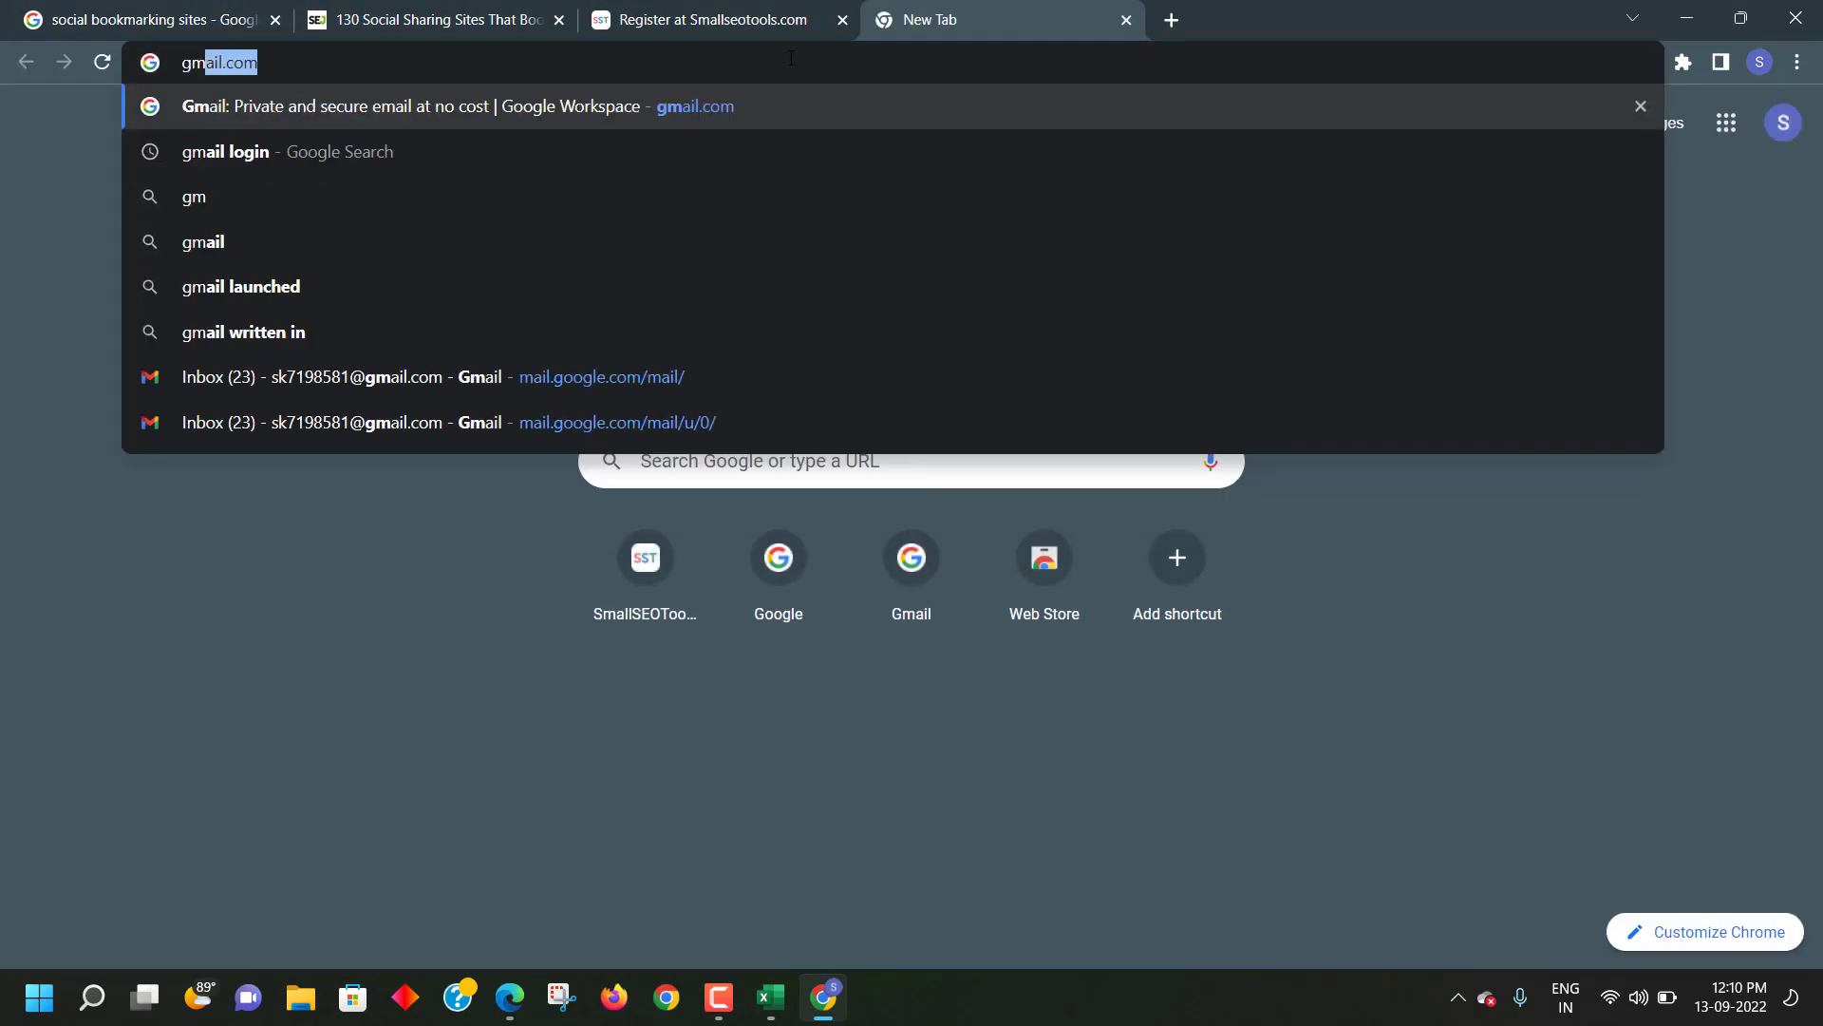
{"action": "key", "text": "Return"}
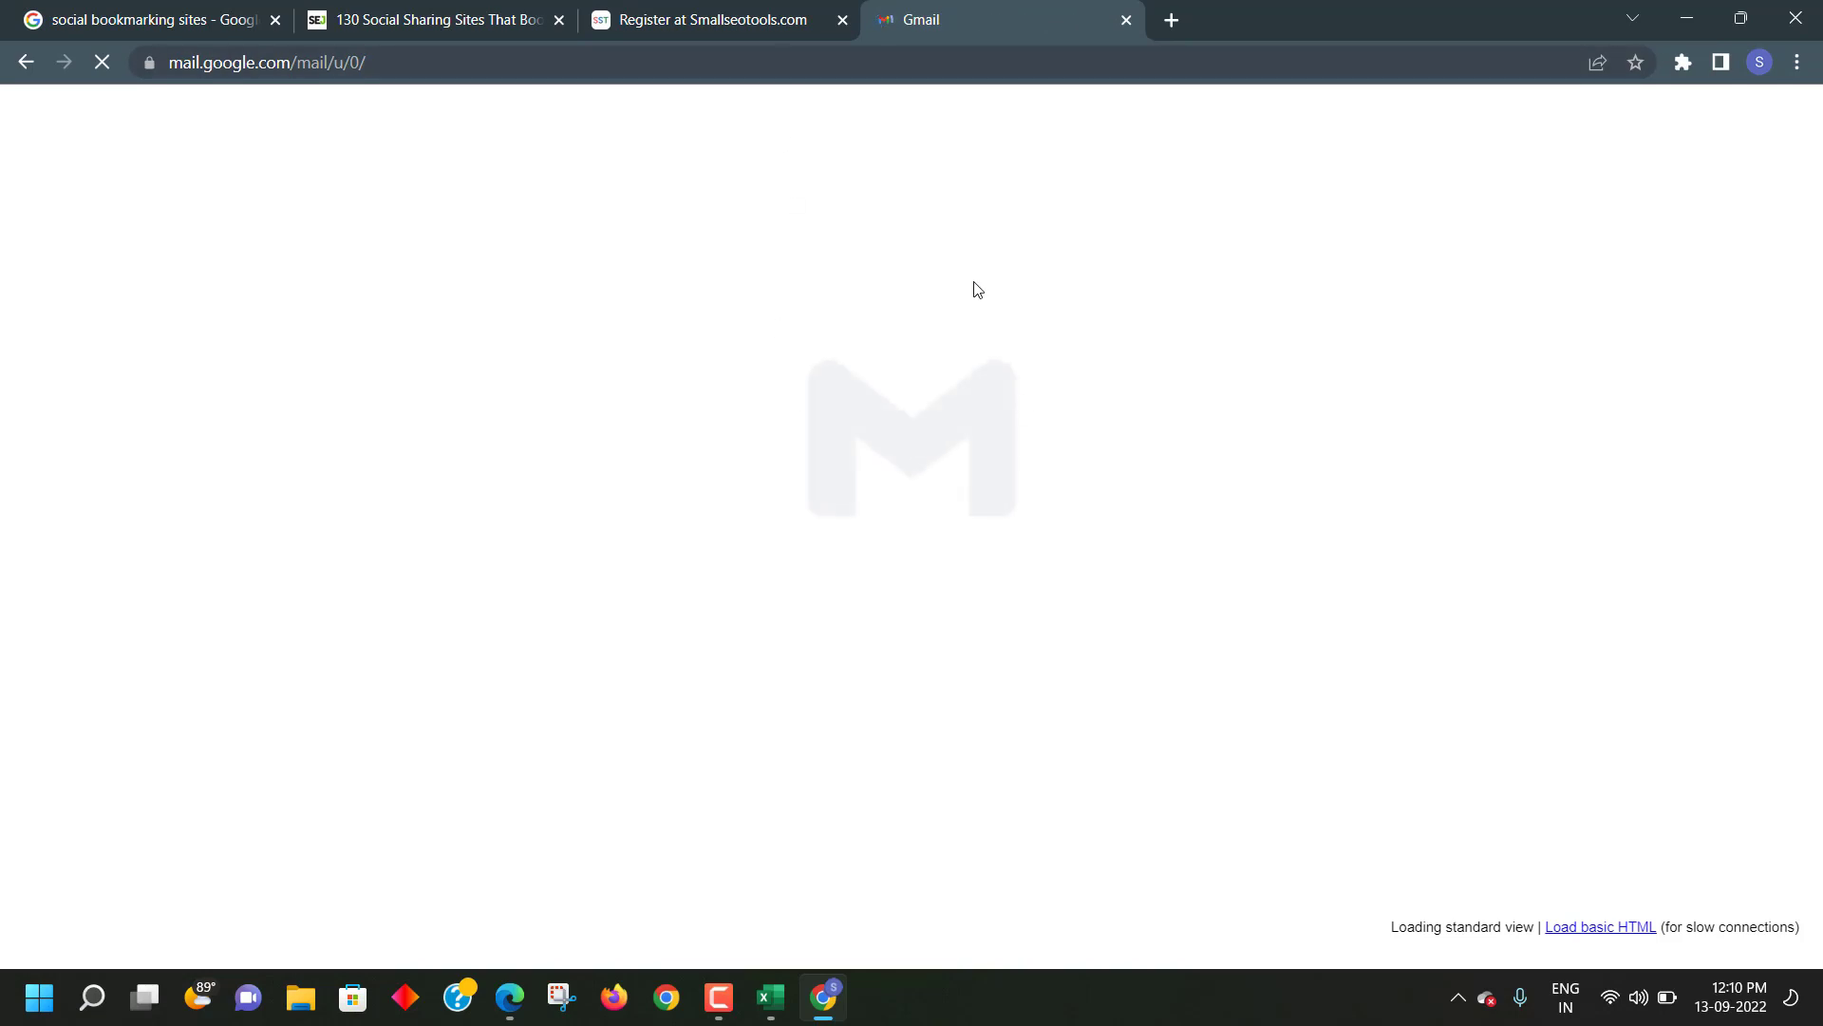
{"action": "scroll", "coordinate": [717, 426], "scroll_direction": "down", "scroll_amount": 4}
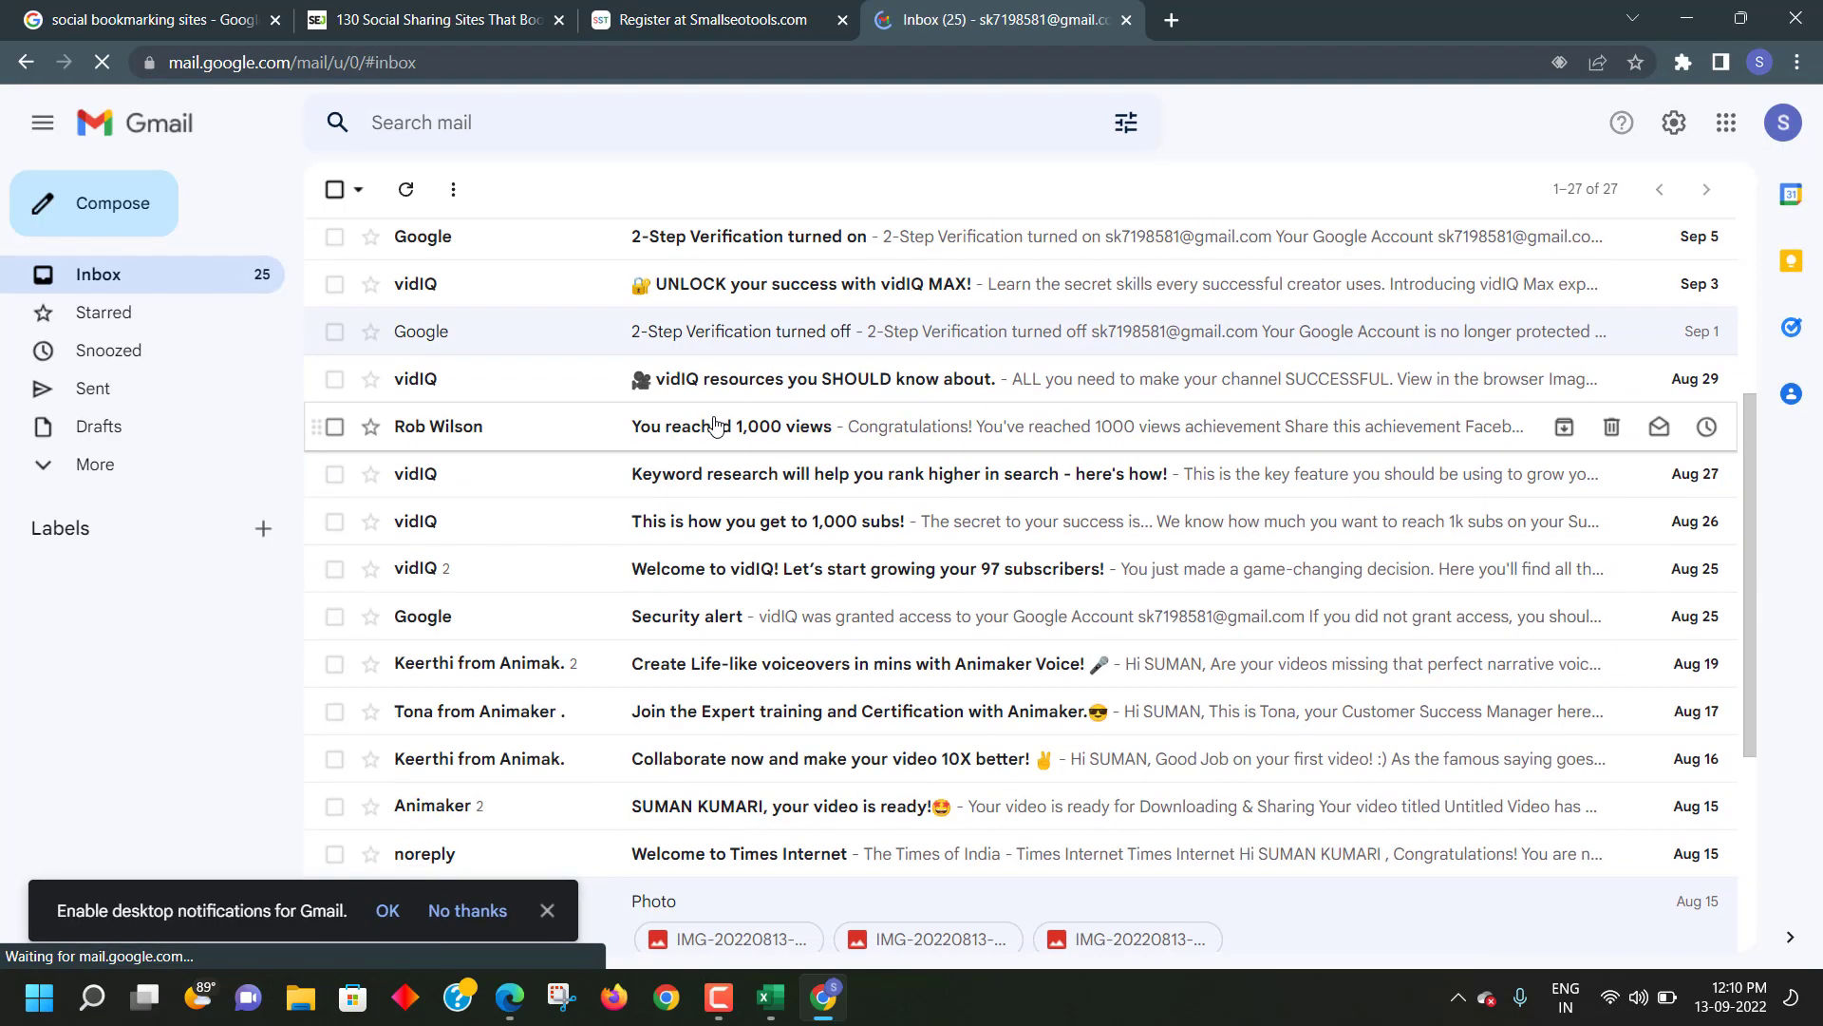
{"action": "scroll", "coordinate": [717, 427], "scroll_direction": "up", "scroll_amount": 4}
{"action": "left_click", "coordinate": [141, 283]}
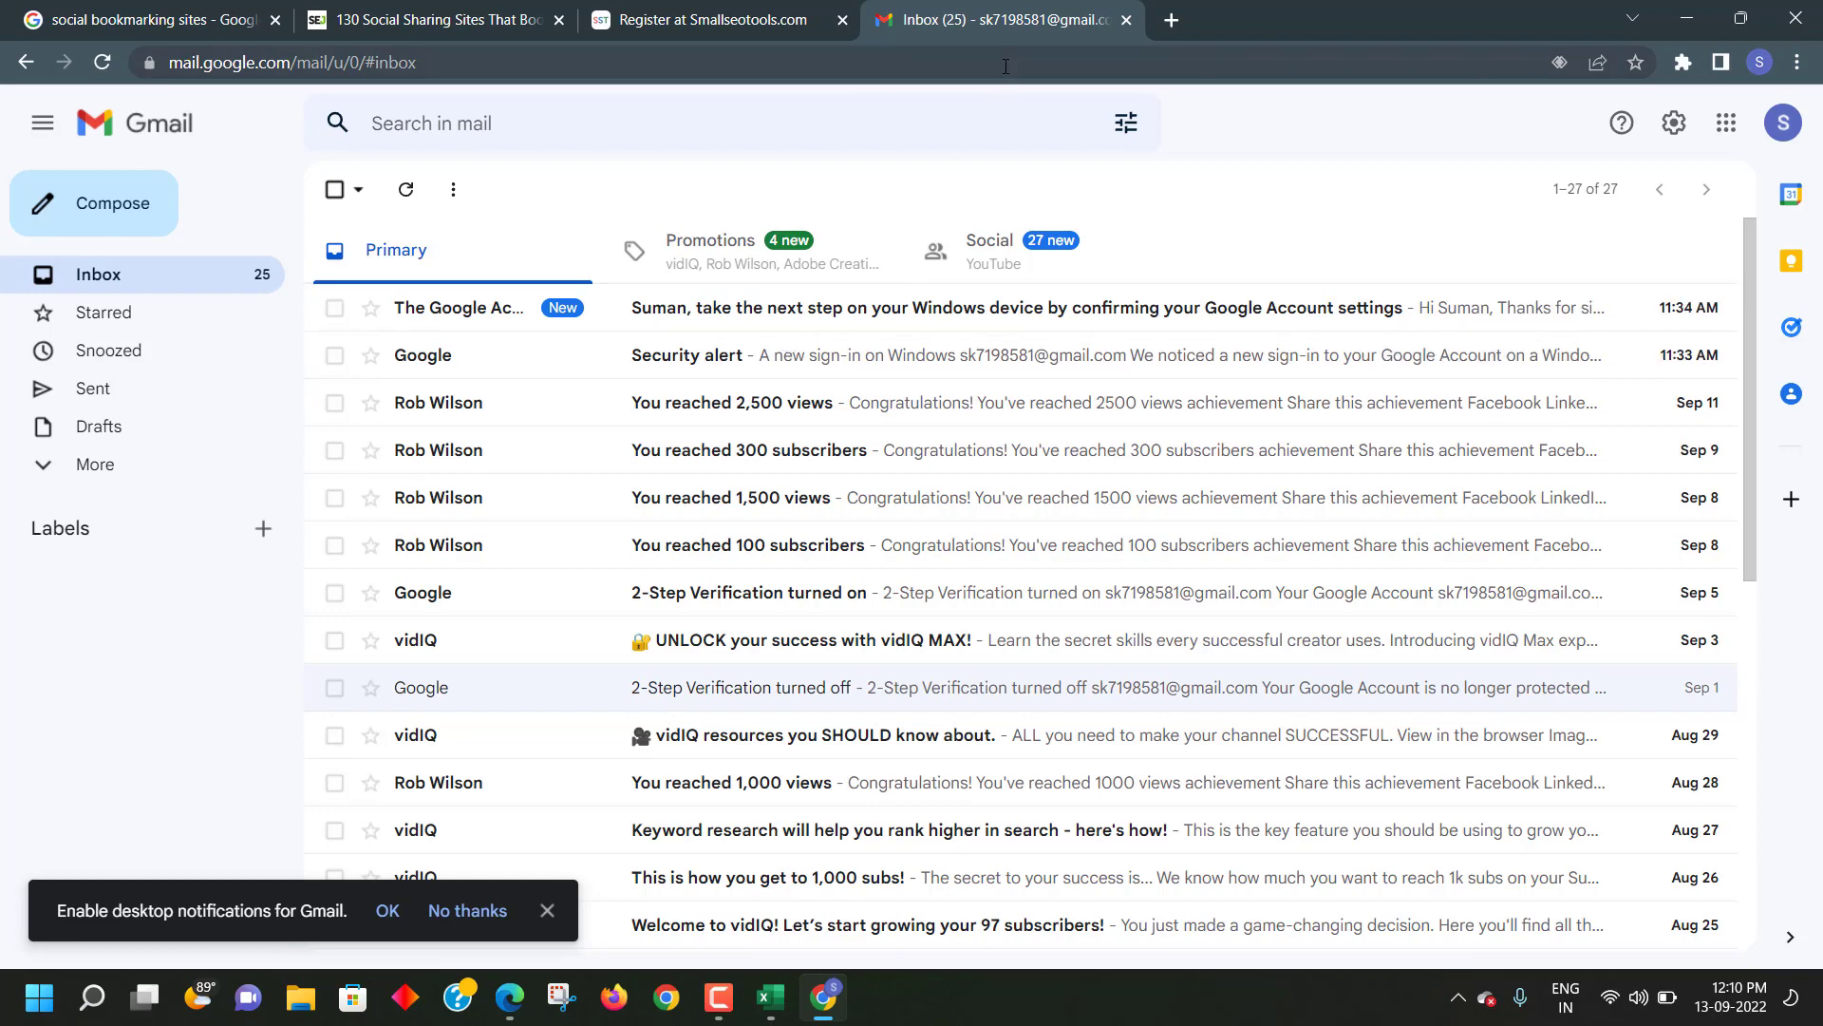
- Search the mailbox for 'smallseotoo', which returns no messages
{"action": "left_click", "coordinate": [662, 23]}
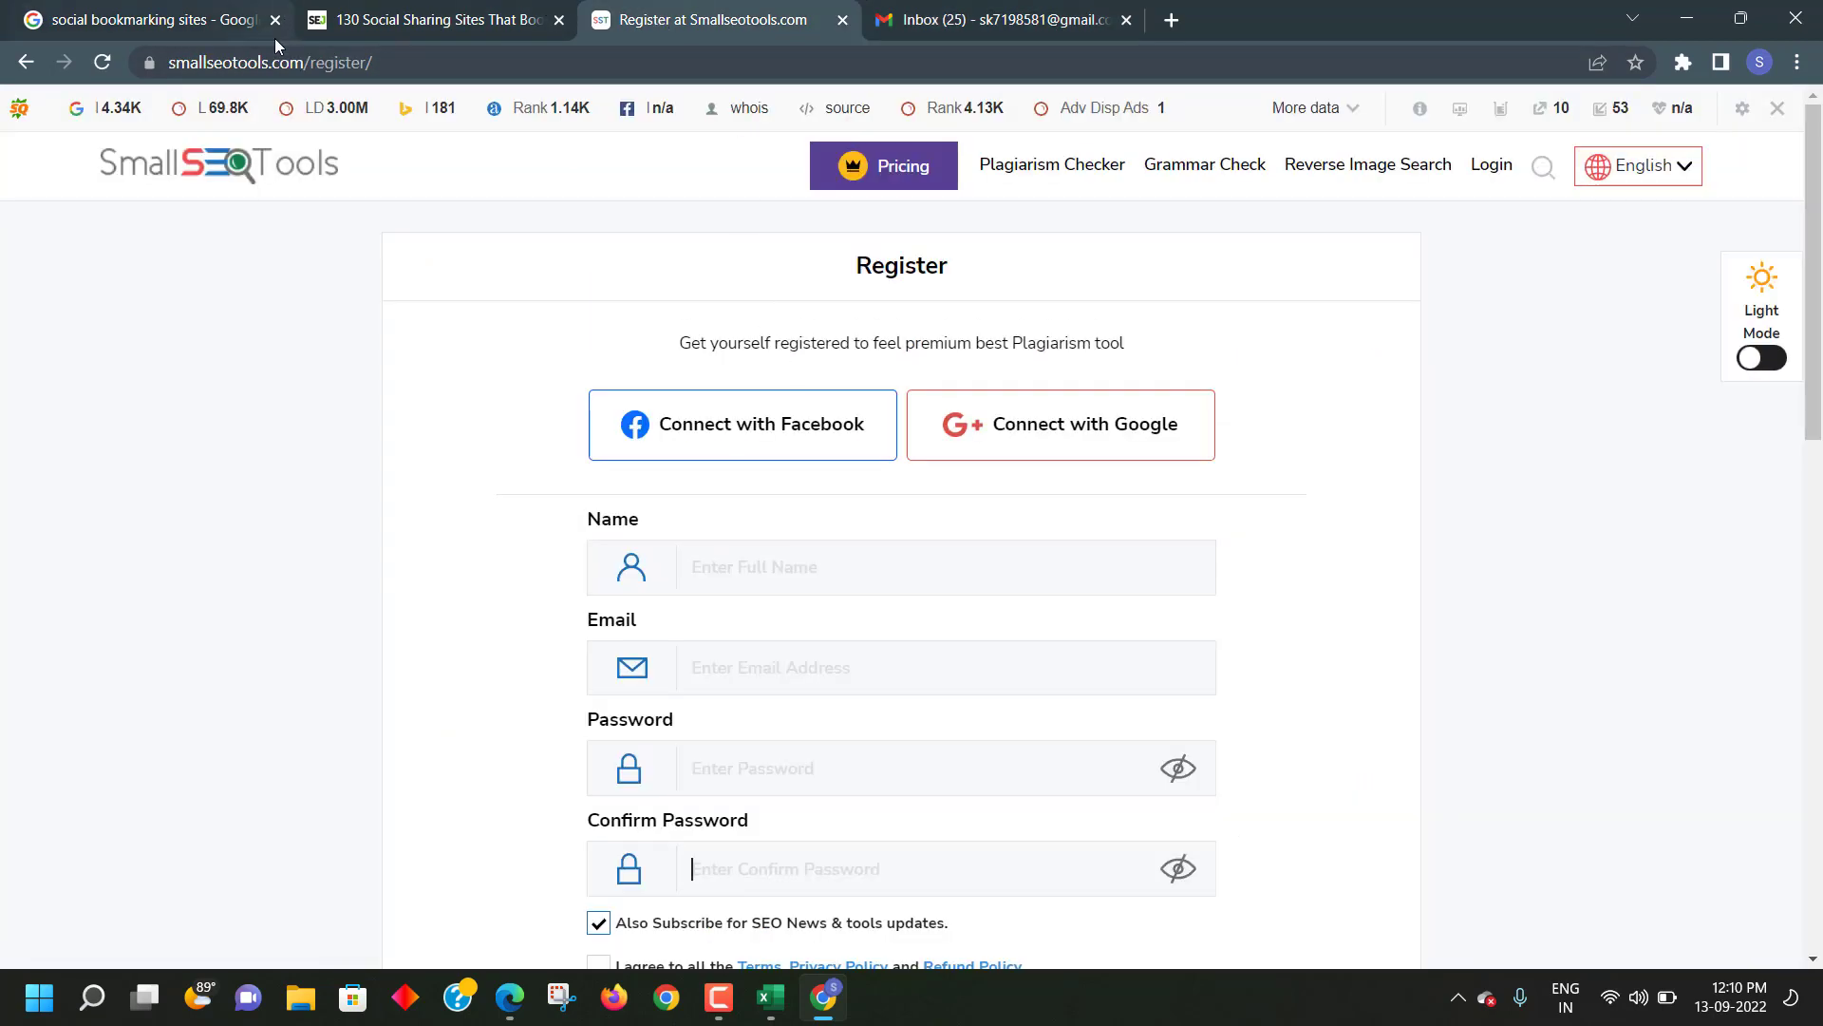
{"action": "left_click_drag", "start_coordinate": [169, 63], "coordinate": [259, 61]}
{"action": "key", "text": "ctrl+c"}
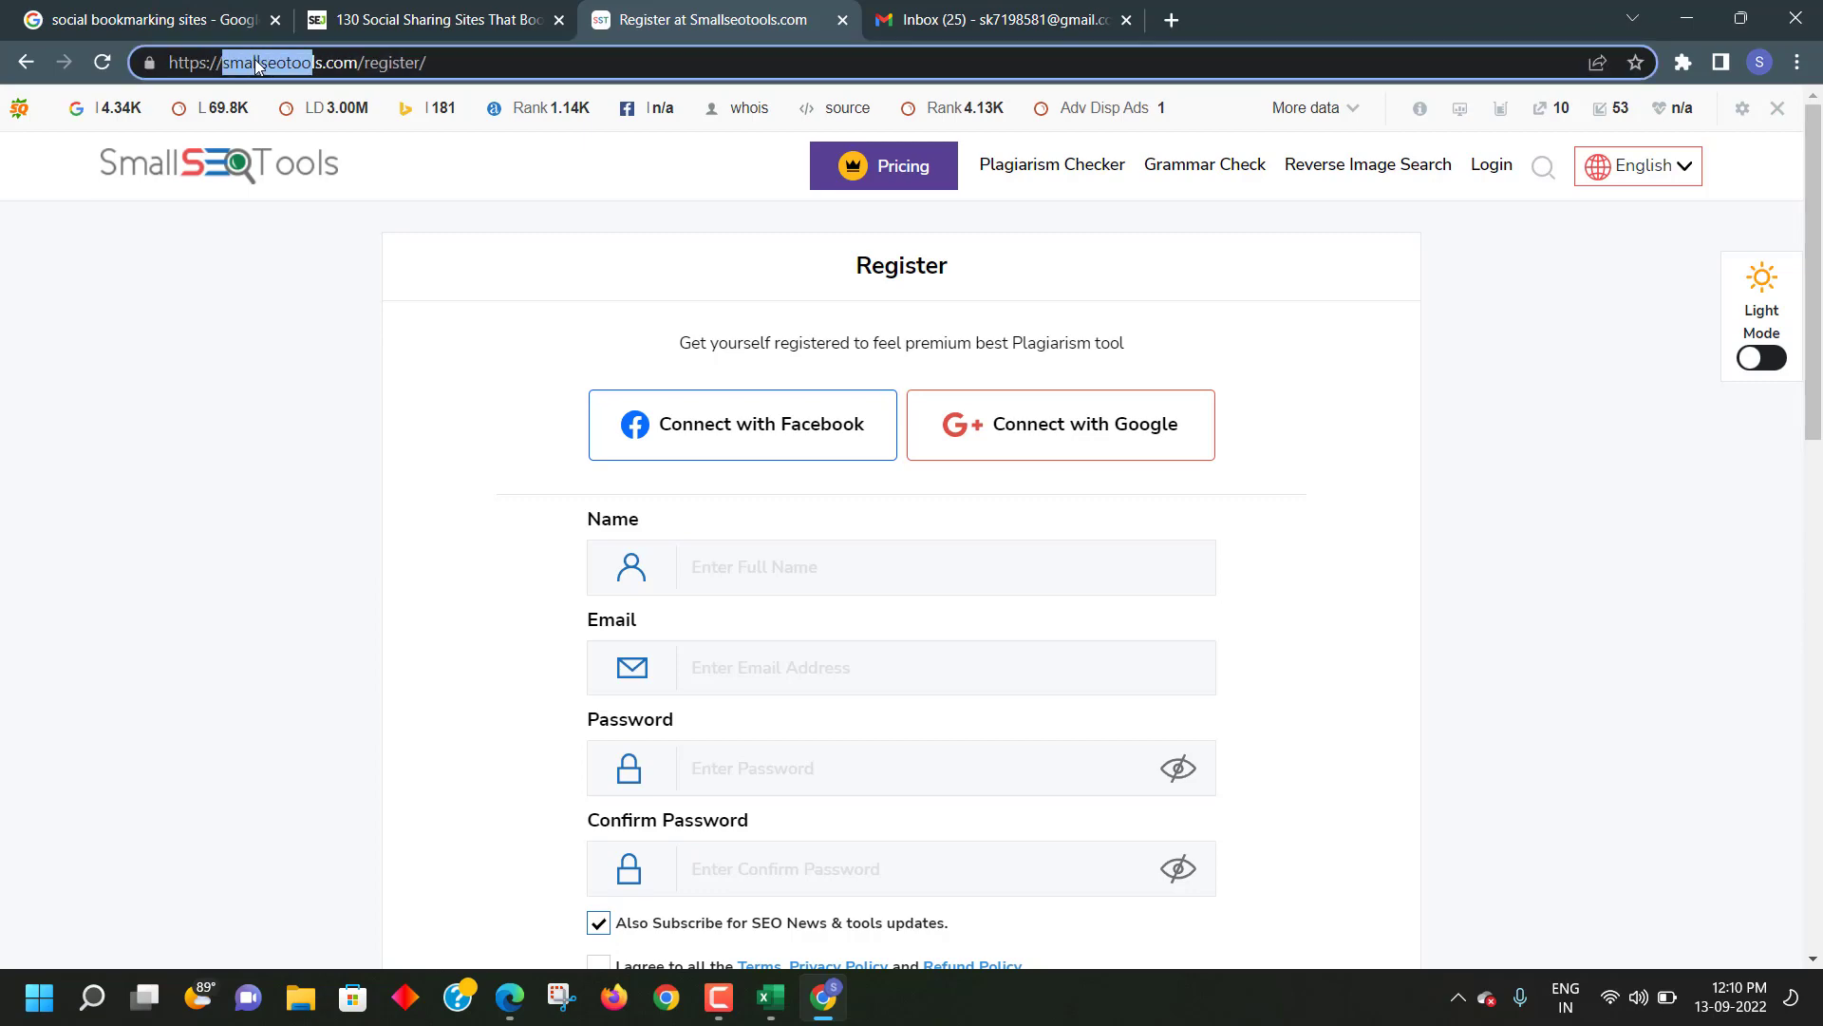
{"action": "left_click", "coordinate": [950, 17]}
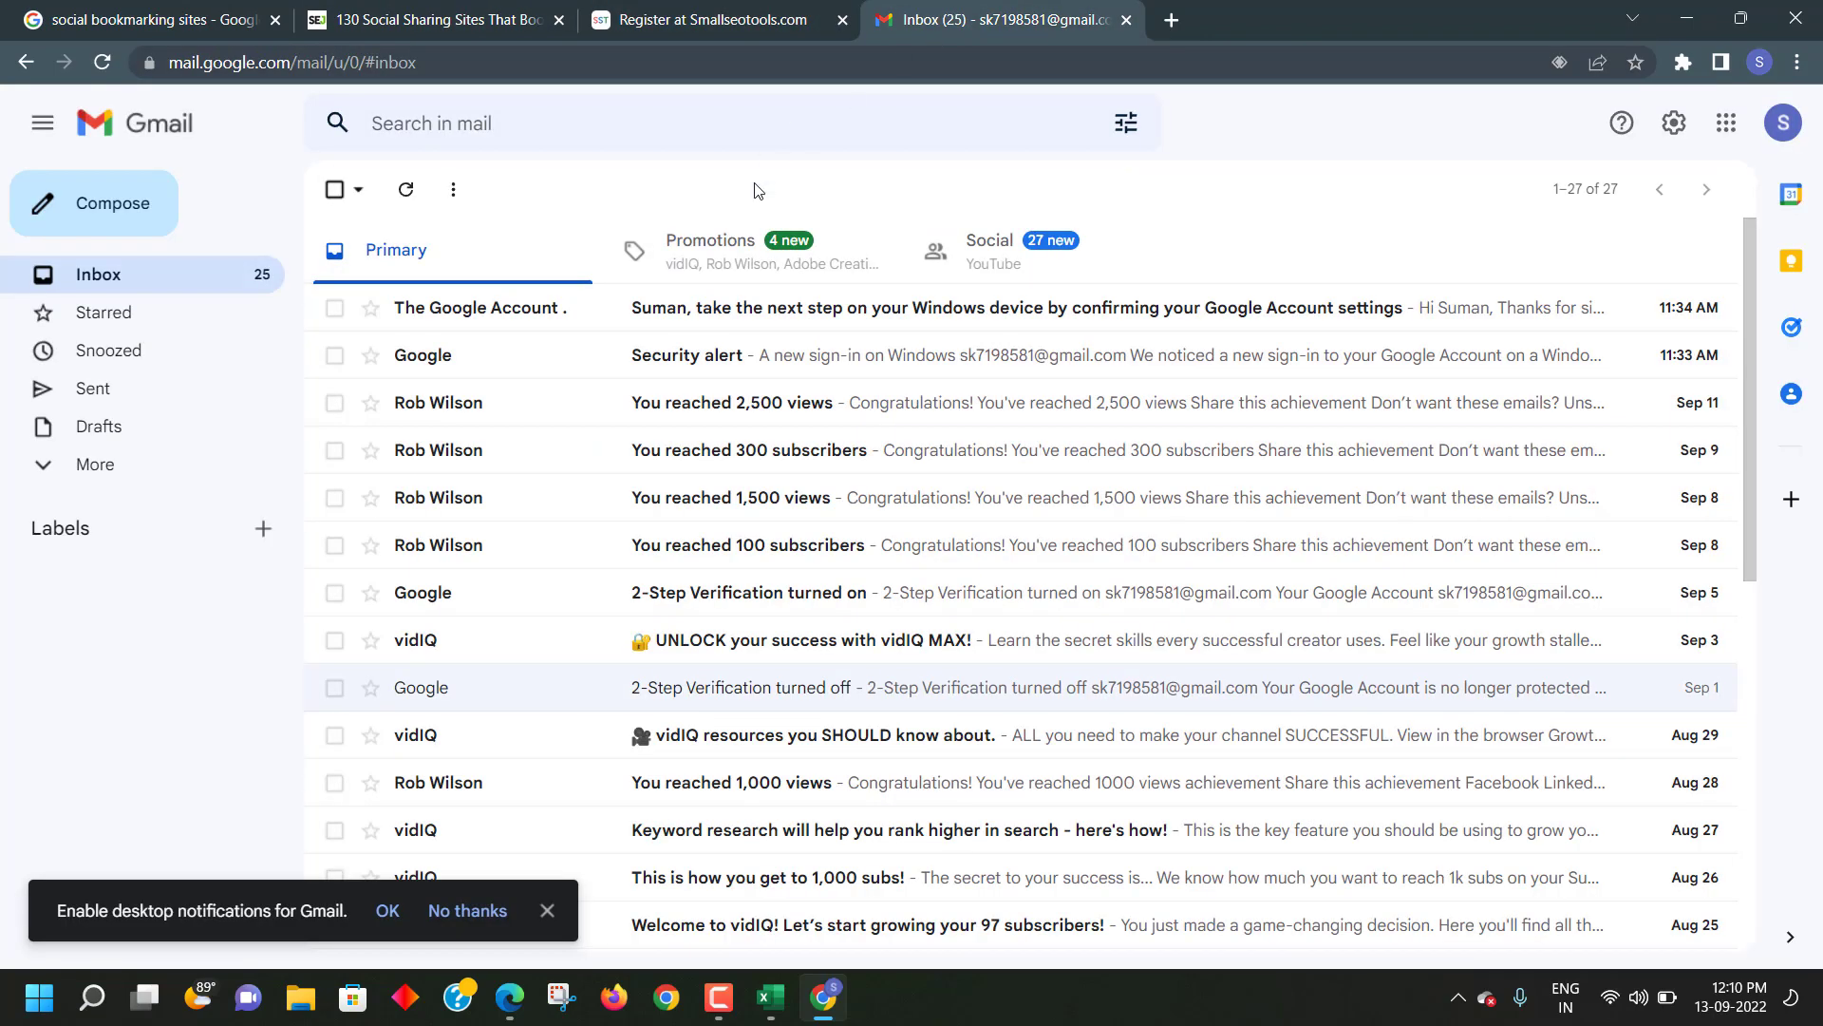
{"action": "left_click", "coordinate": [476, 126]}
{"action": "key", "text": "ctrl+v"}
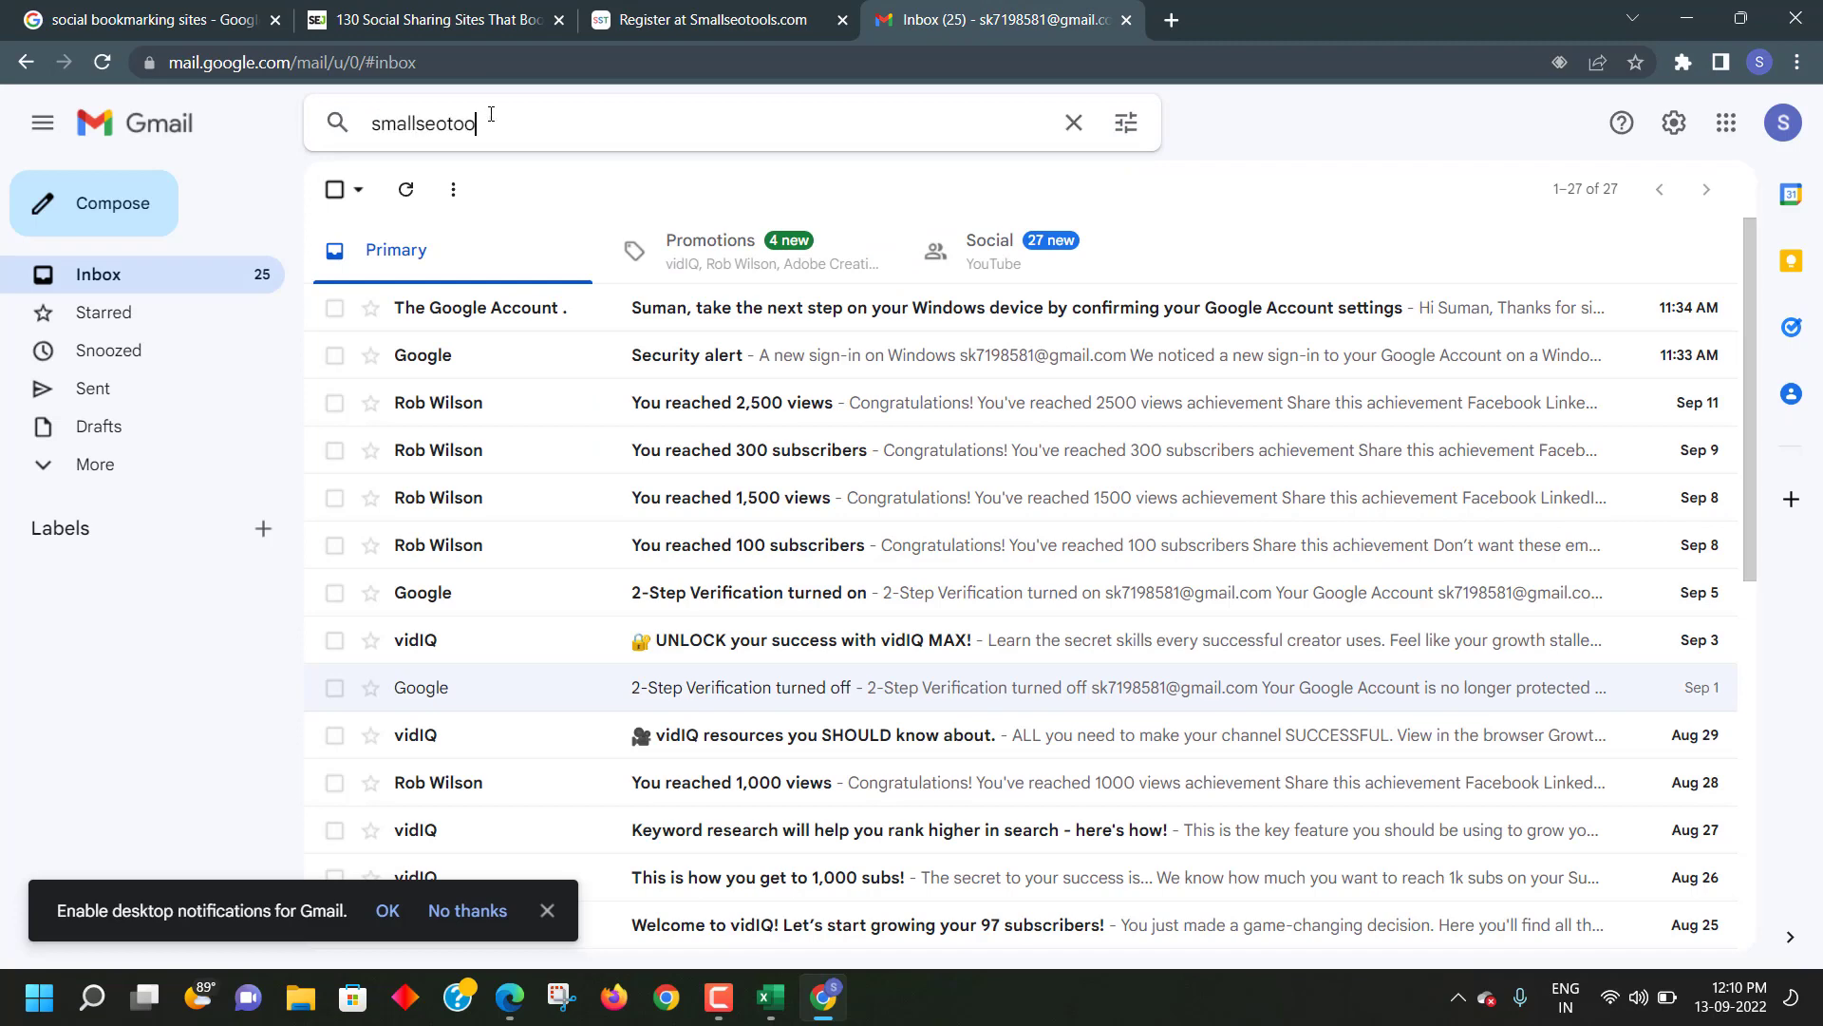
{"action": "key", "text": "Return"}
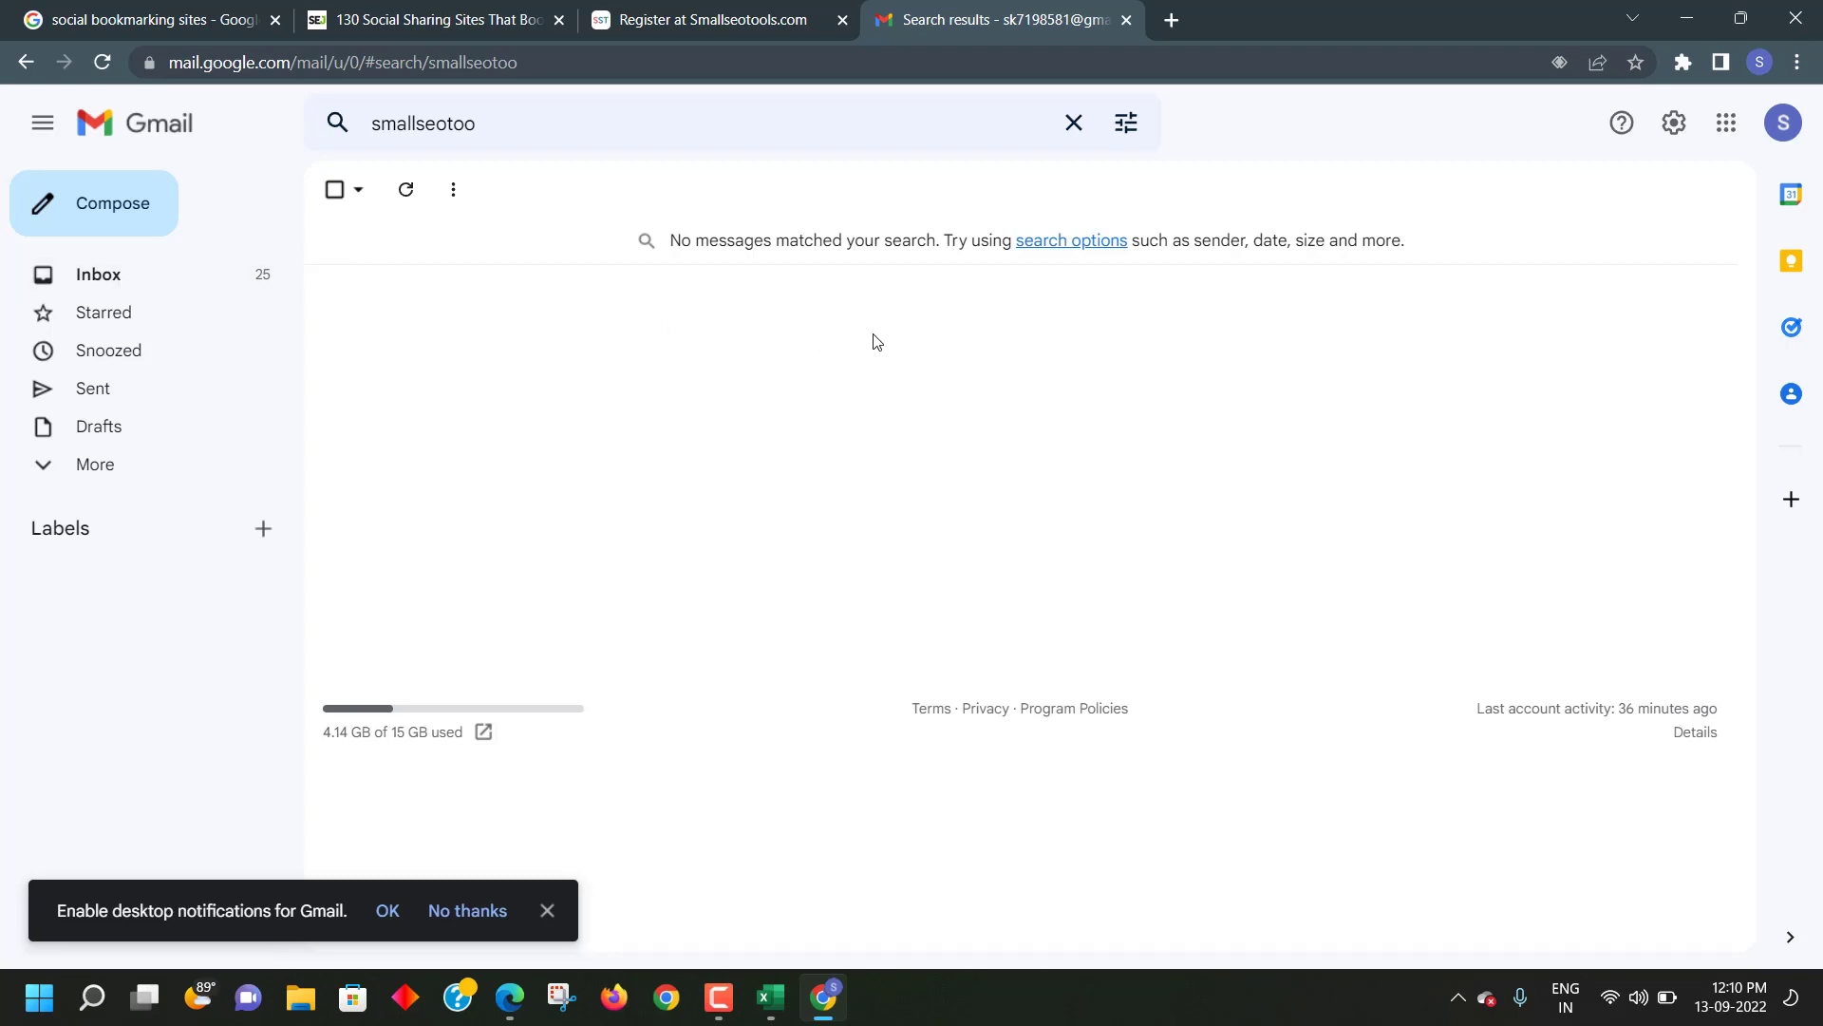
- Clear the fruitless 'smallseotoo' Gmail search and switch to the Small SEO Tools Register tab
{"action": "left_click", "coordinate": [109, 283]}
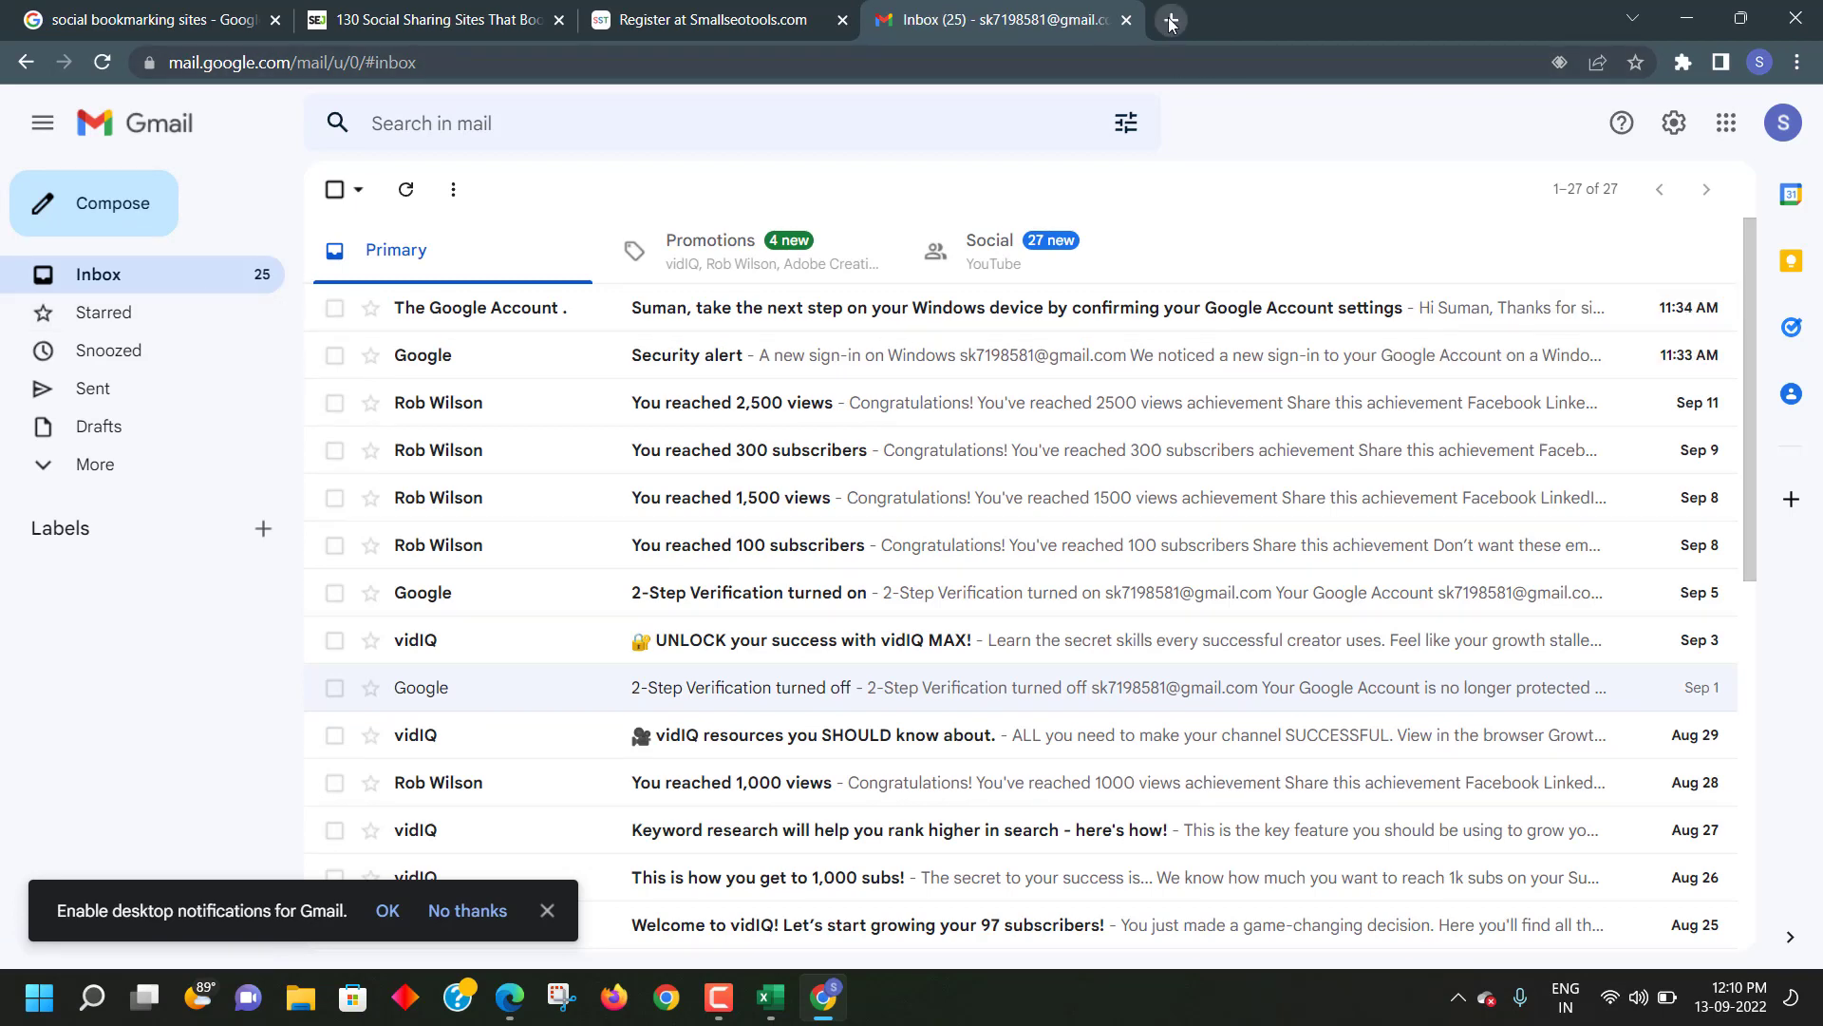
{"action": "left_click", "coordinate": [721, 21]}
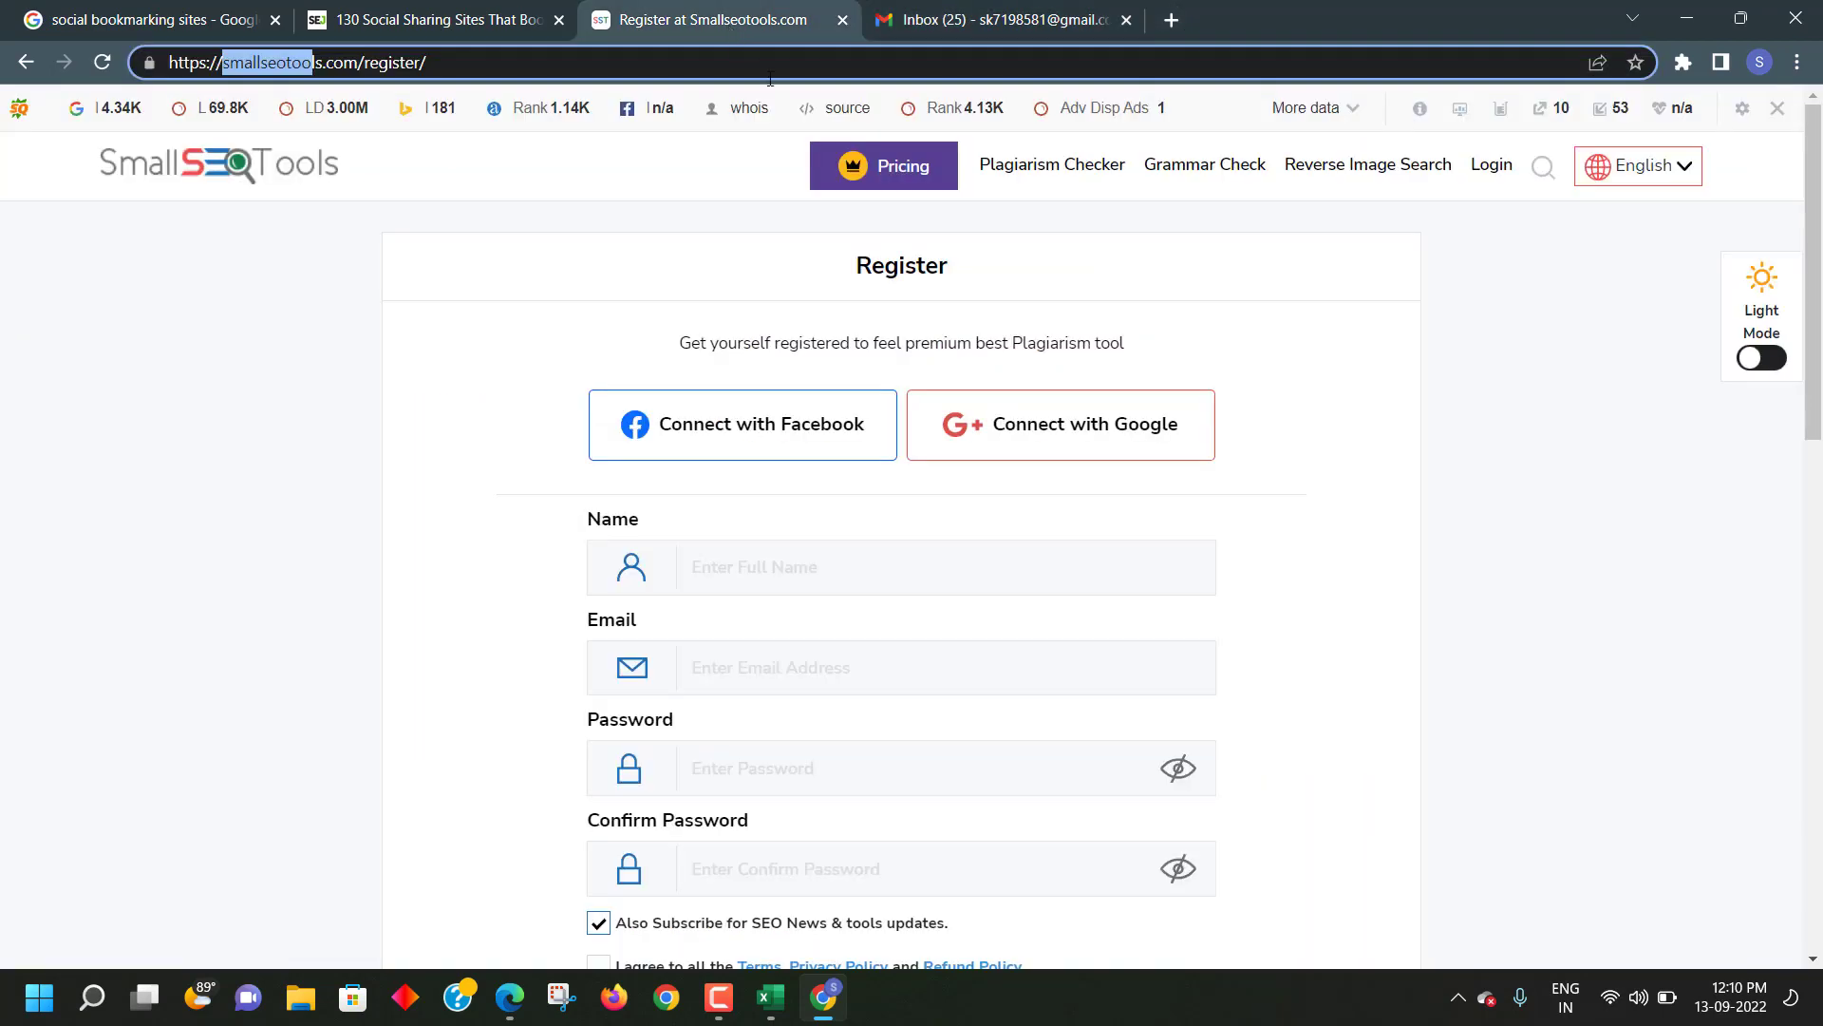
- Go back from Register to the Small SEO Tools login page and focus the Password field
{"action": "scroll", "coordinate": [881, 494], "scroll_direction": "down", "scroll_amount": 5}
{"action": "scroll", "coordinate": [807, 446], "scroll_direction": "up", "scroll_amount": 5}
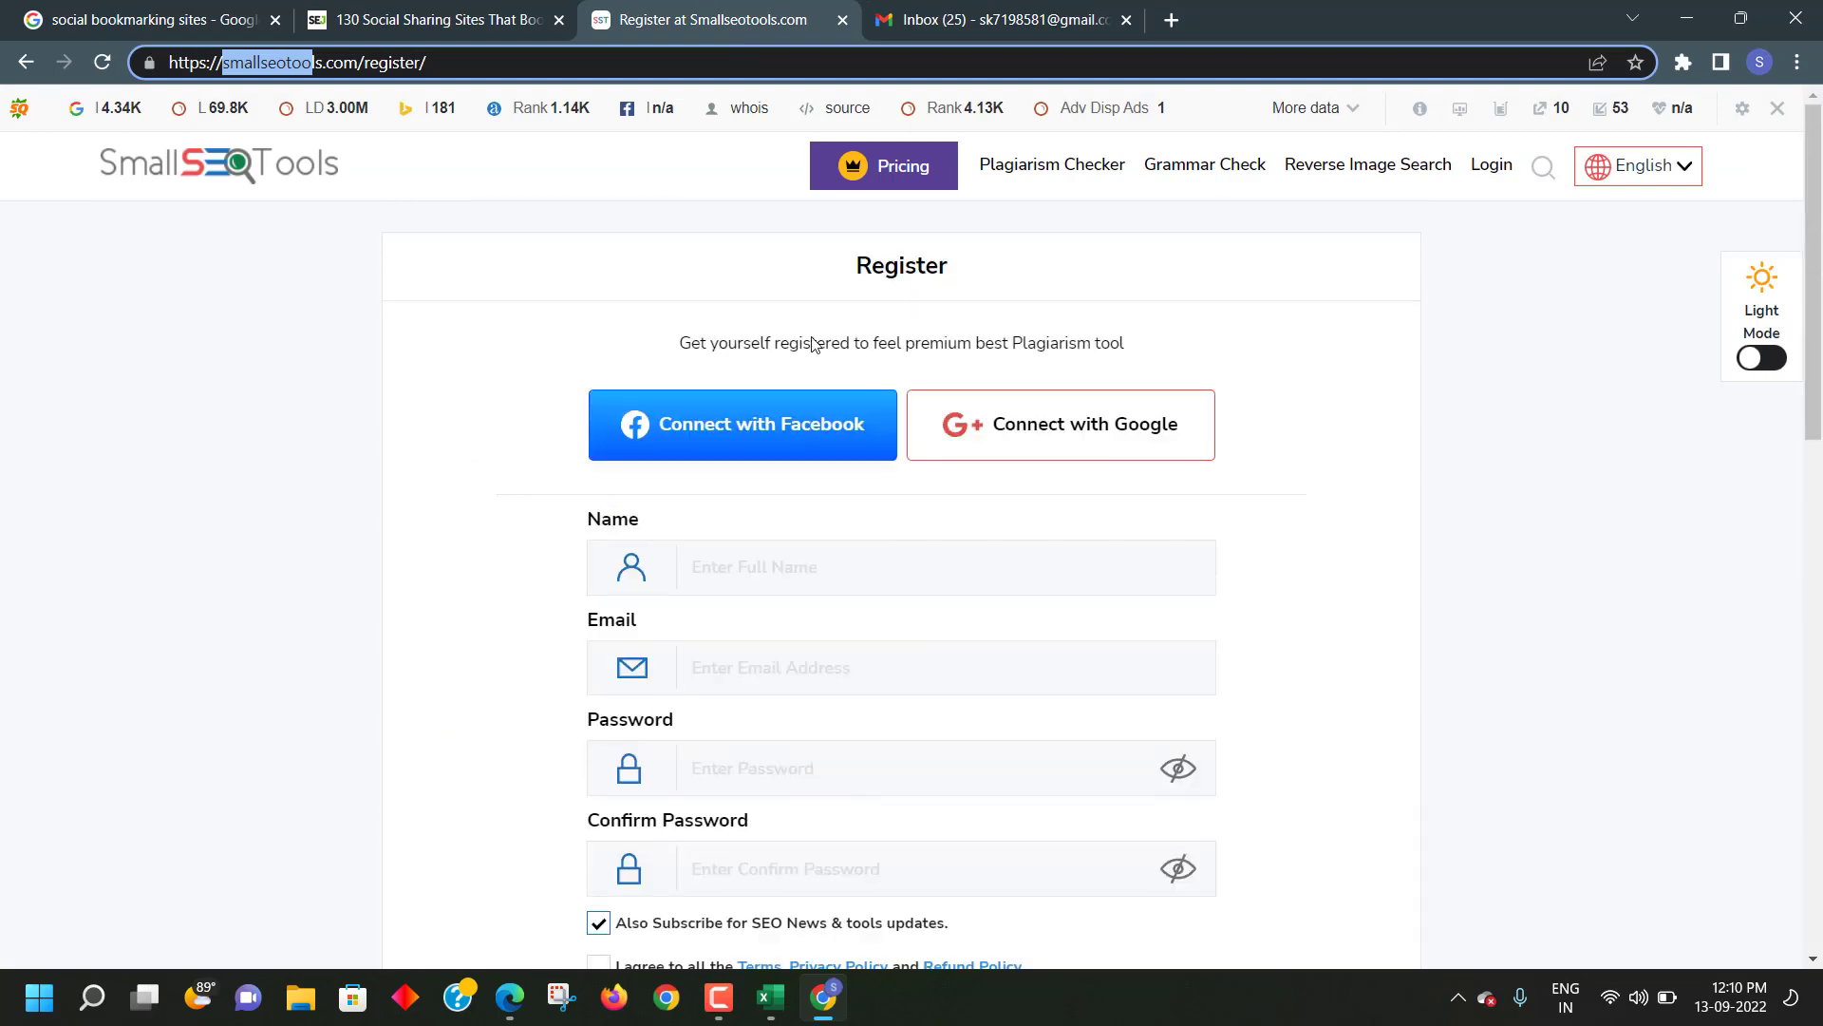
{"action": "left_click", "coordinate": [25, 62]}
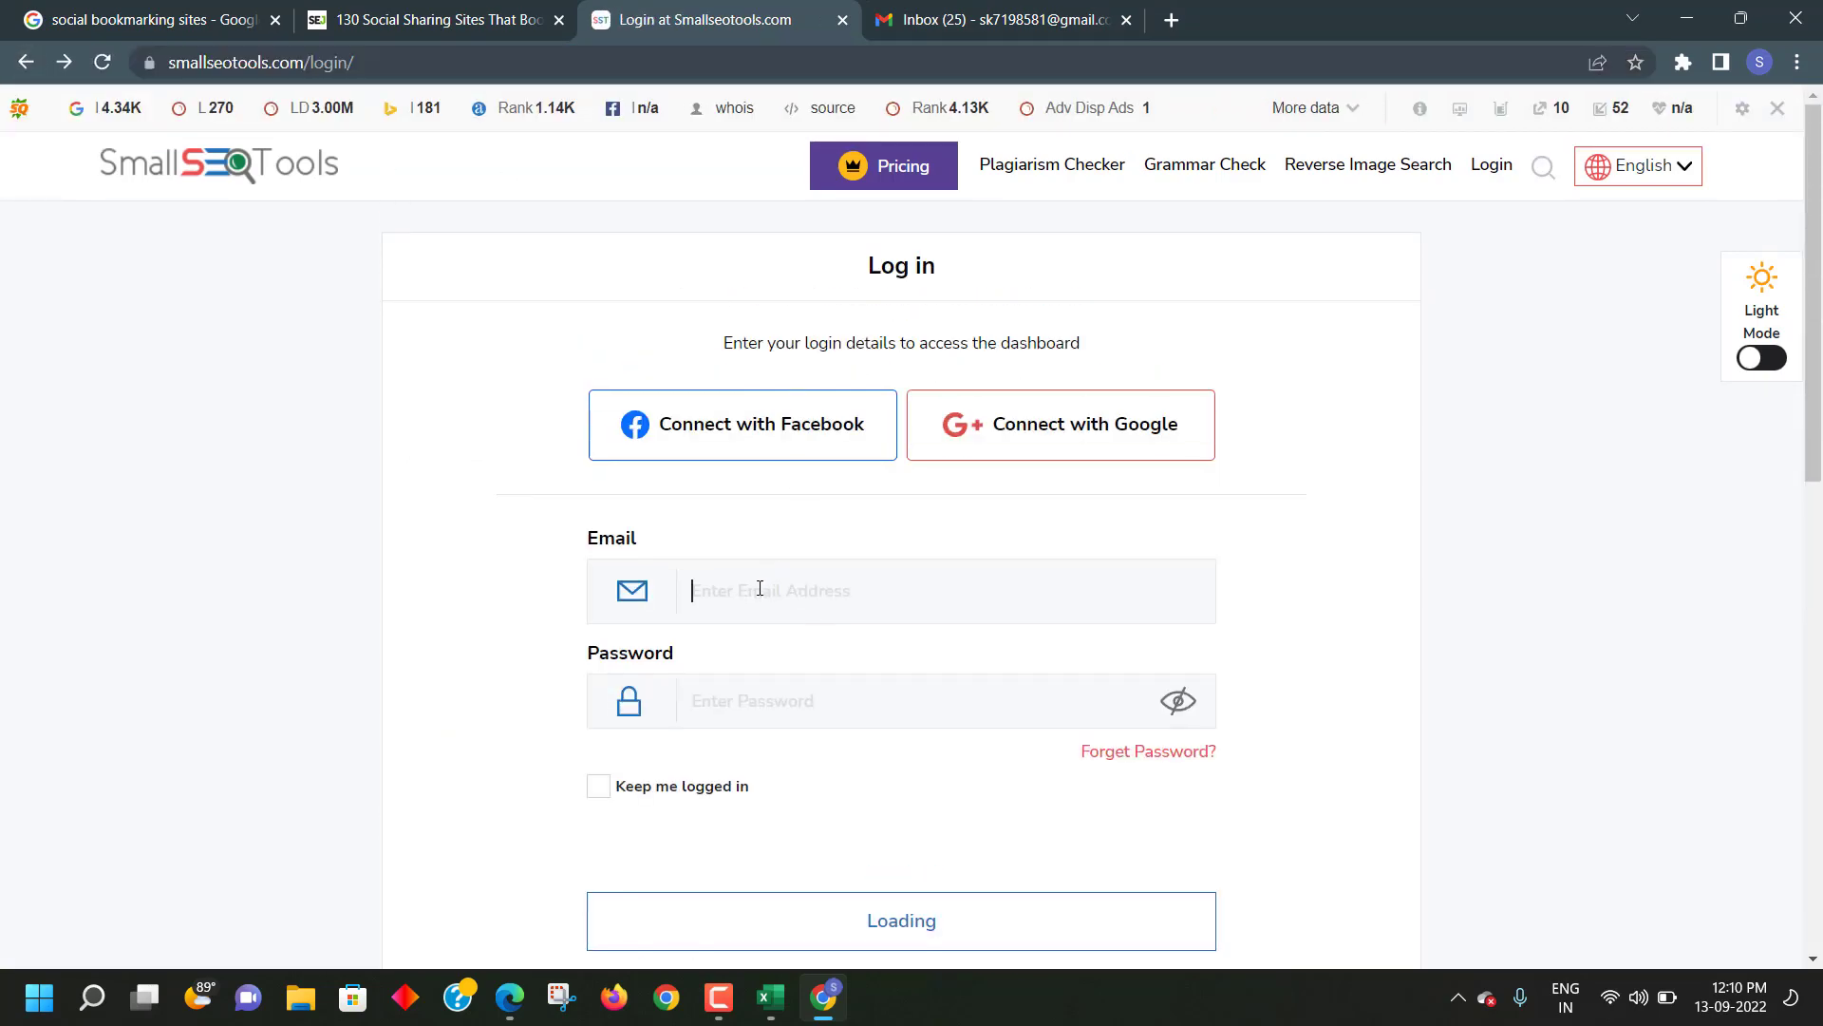
{"action": "scroll", "coordinate": [731, 579], "scroll_direction": "down", "scroll_amount": 1}
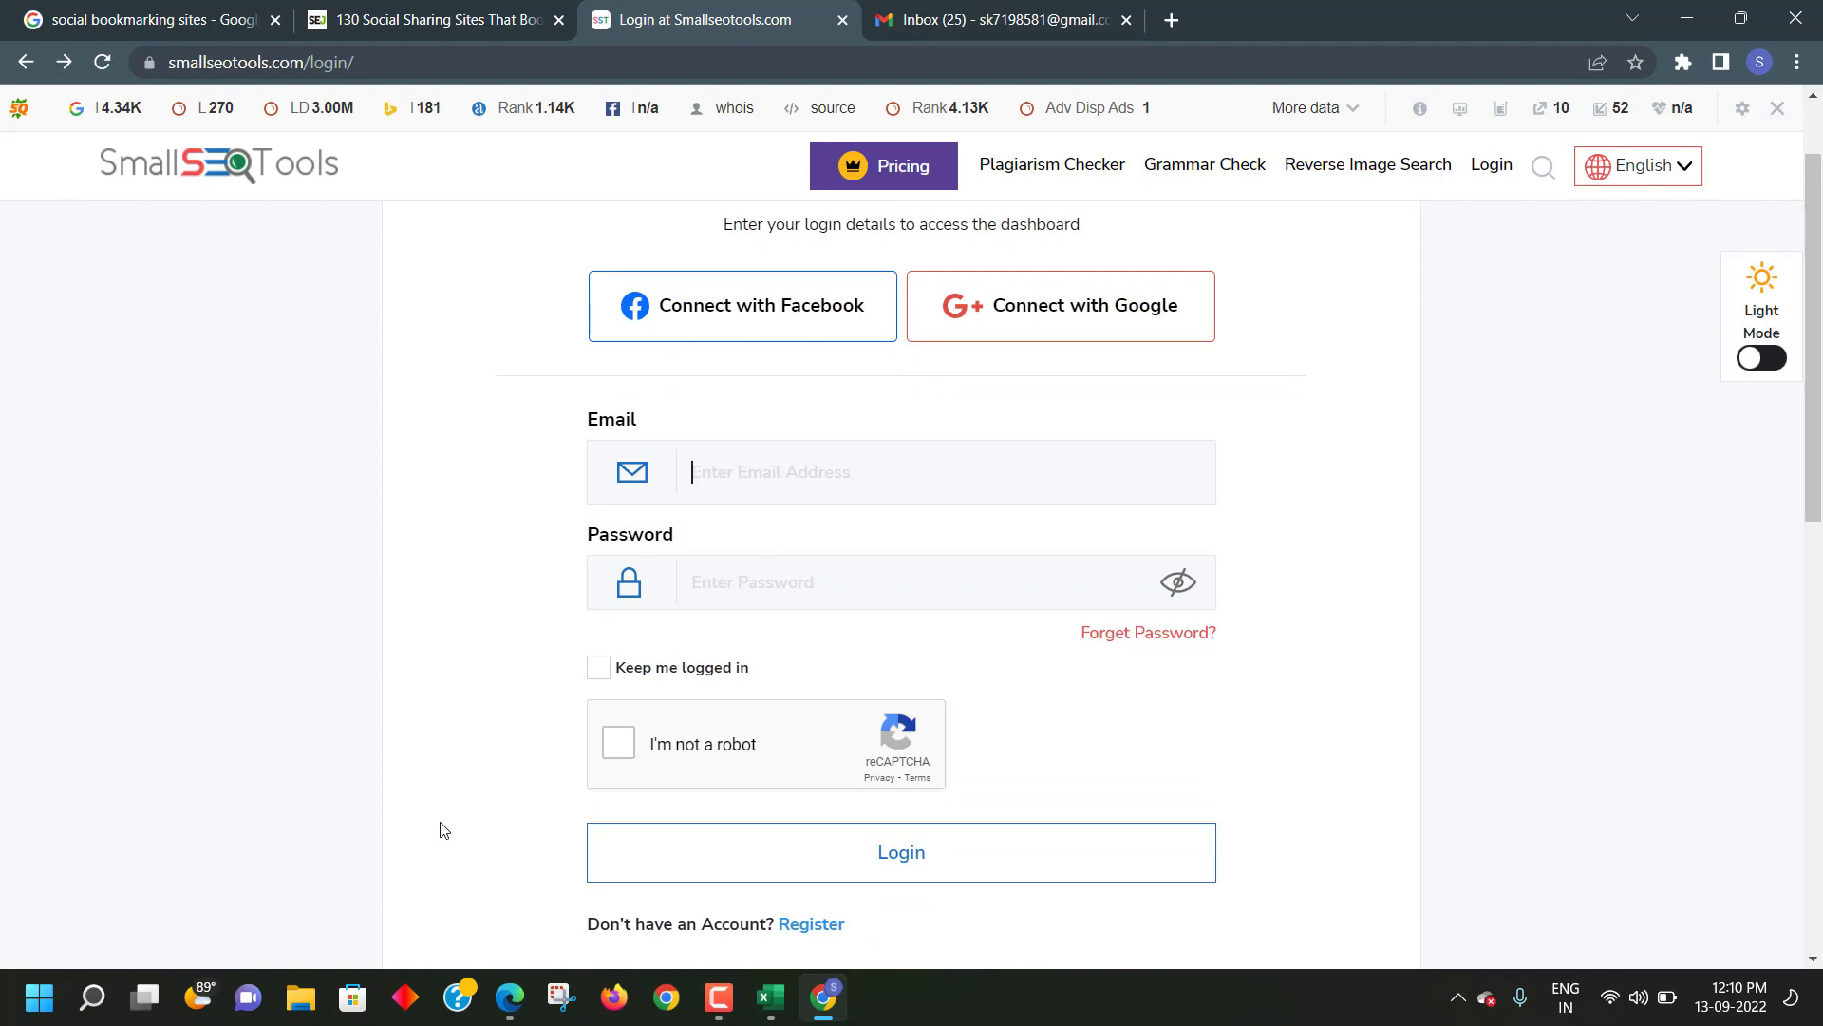
{"action": "left_click", "coordinate": [738, 587]}
- Switch between the login page and Gmail, ending on the Gmail inbox
{"action": "scroll", "coordinate": [705, 640], "scroll_direction": "down", "scroll_amount": 2}
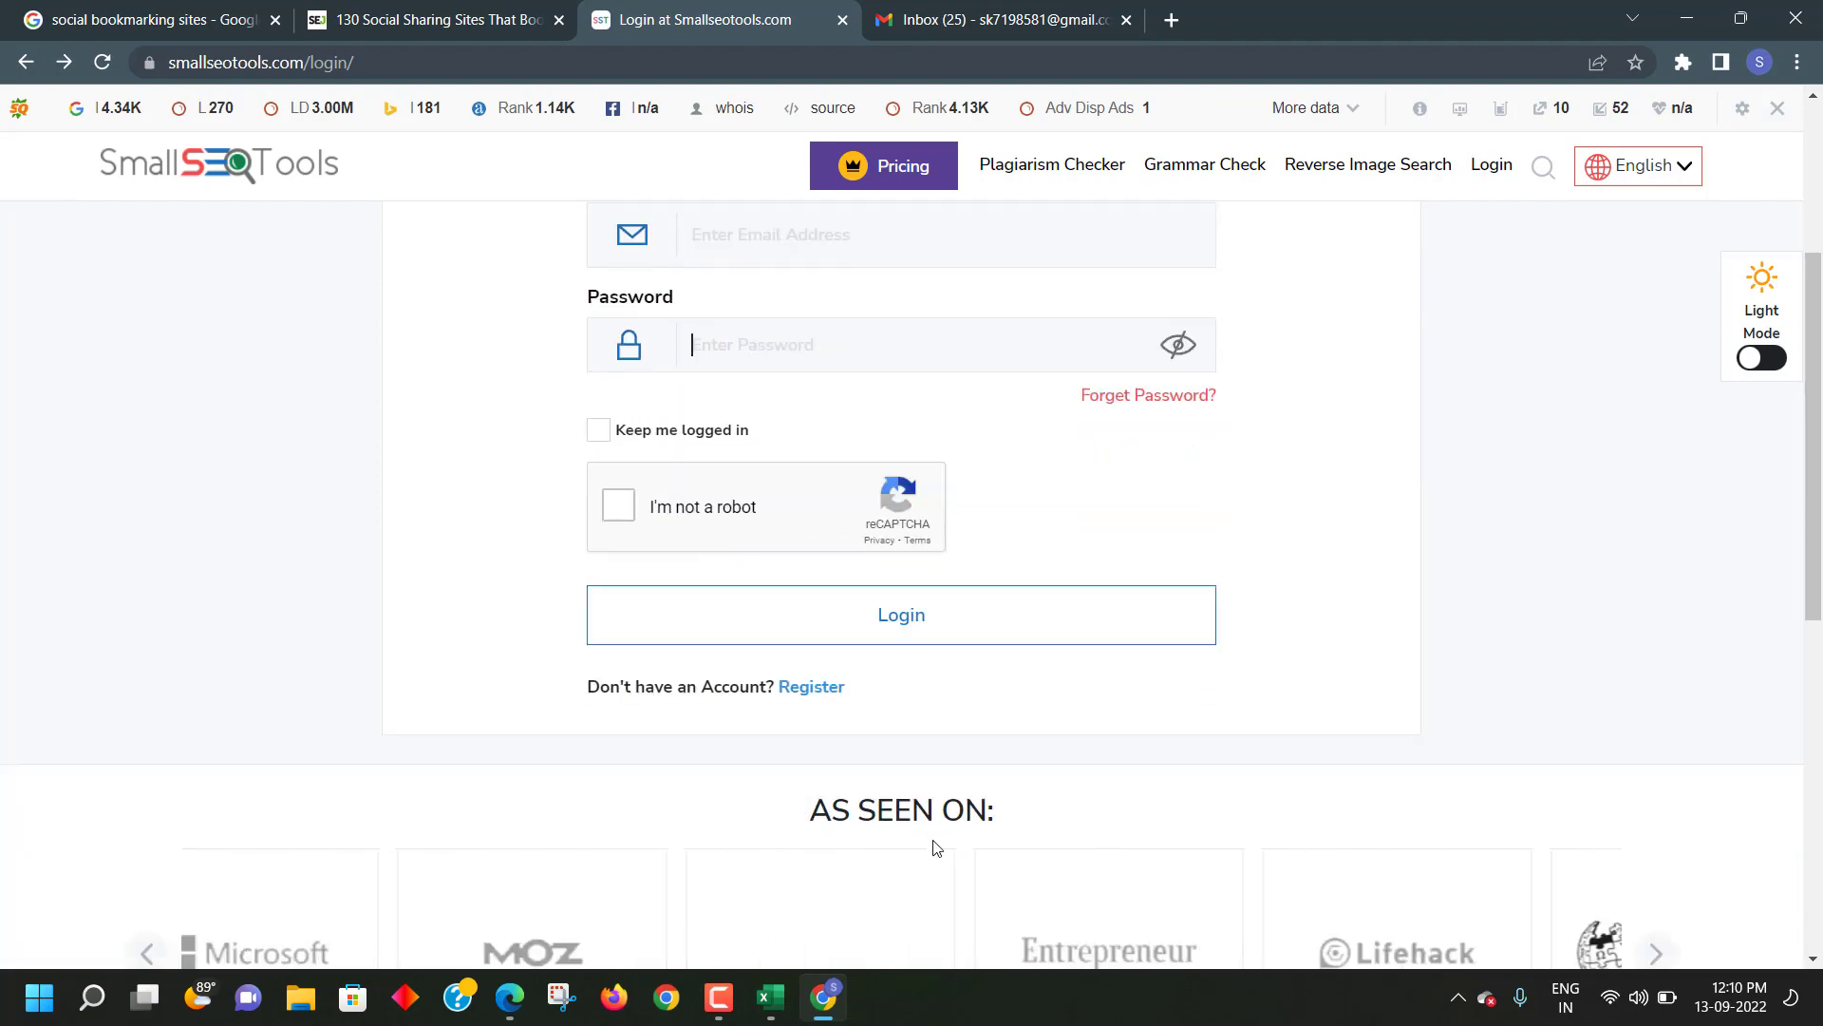
{"action": "scroll", "coordinate": [1301, 555], "scroll_direction": "up", "scroll_amount": 3}
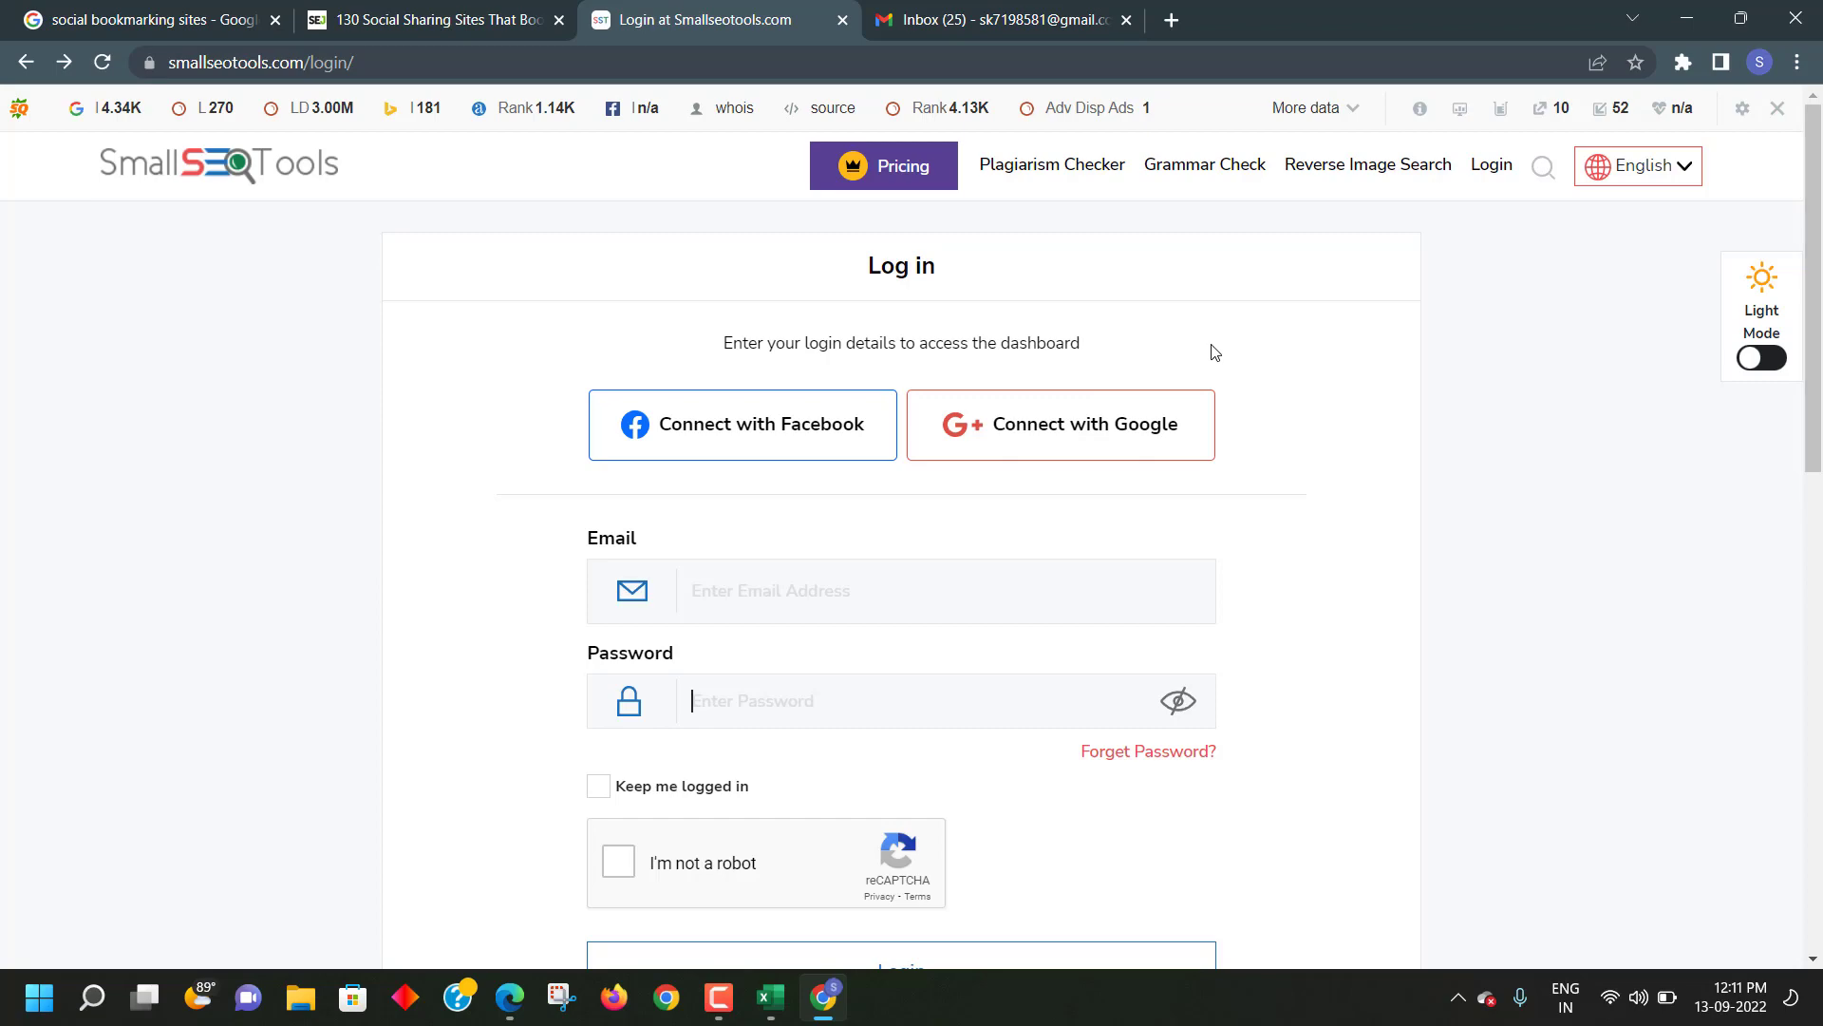
{"action": "left_click", "coordinate": [1023, 20]}
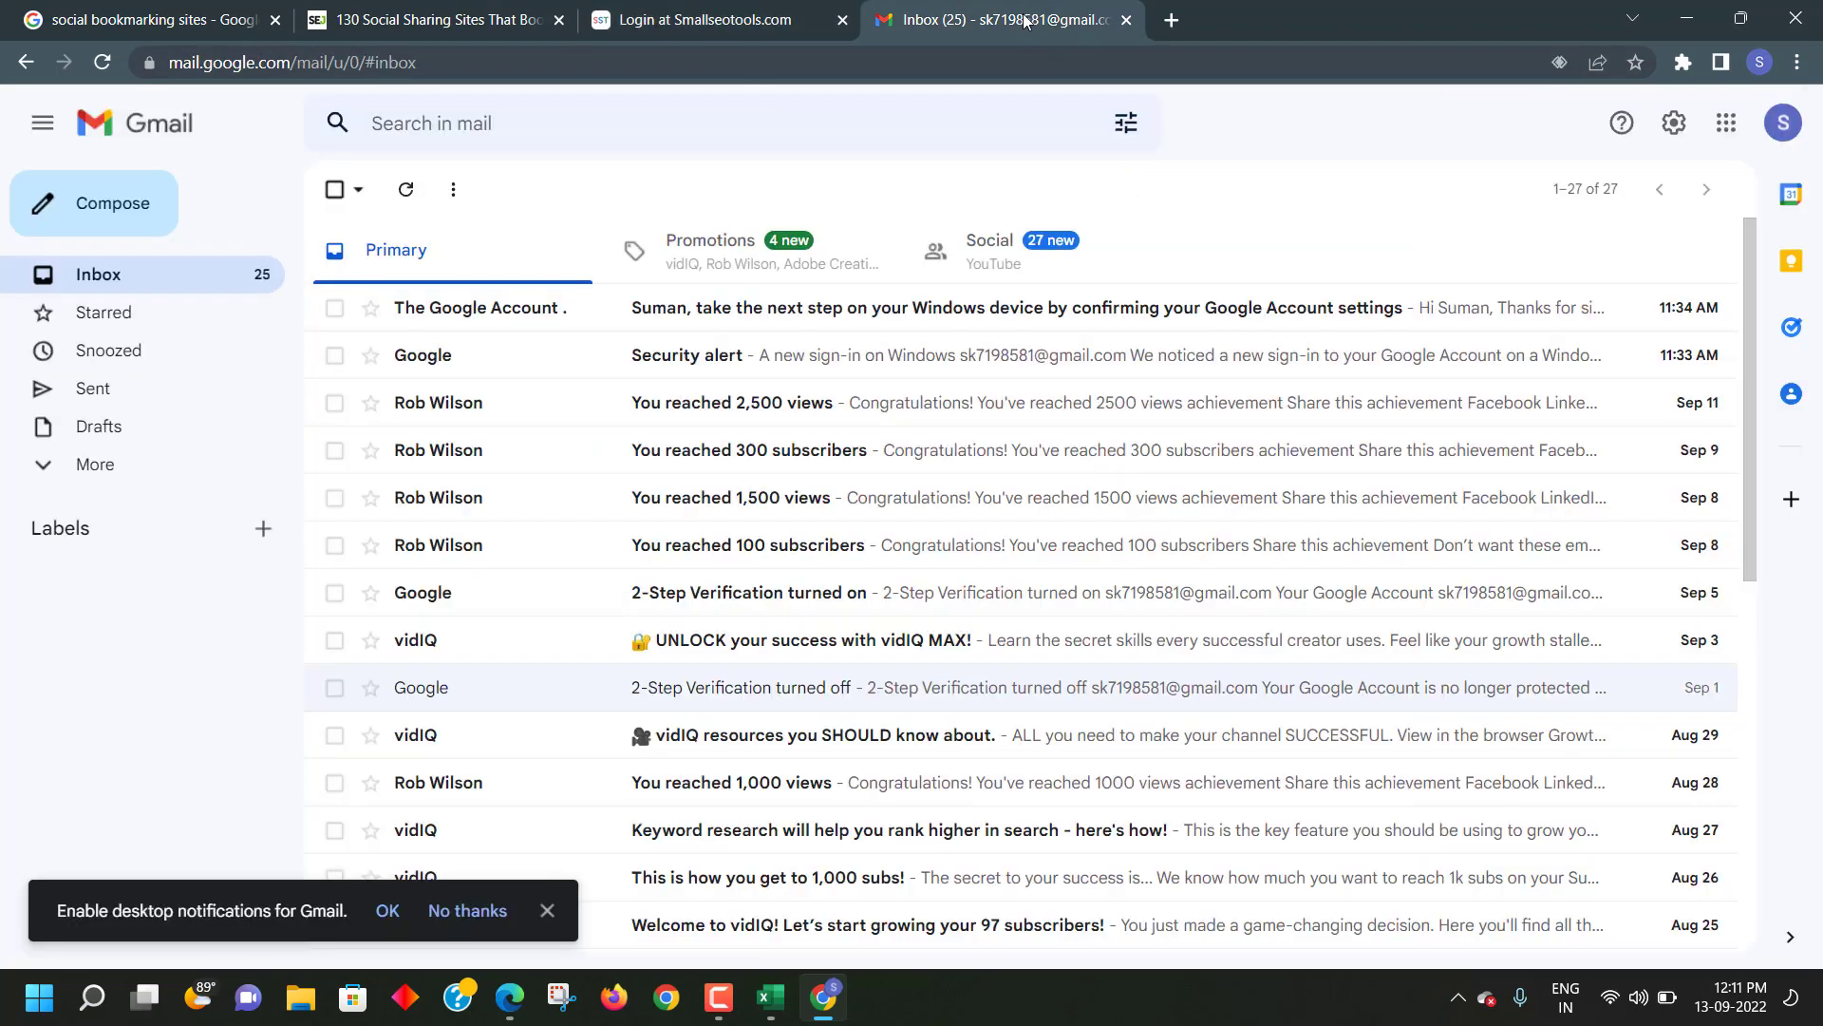
{"action": "left_click", "coordinate": [712, 17]}
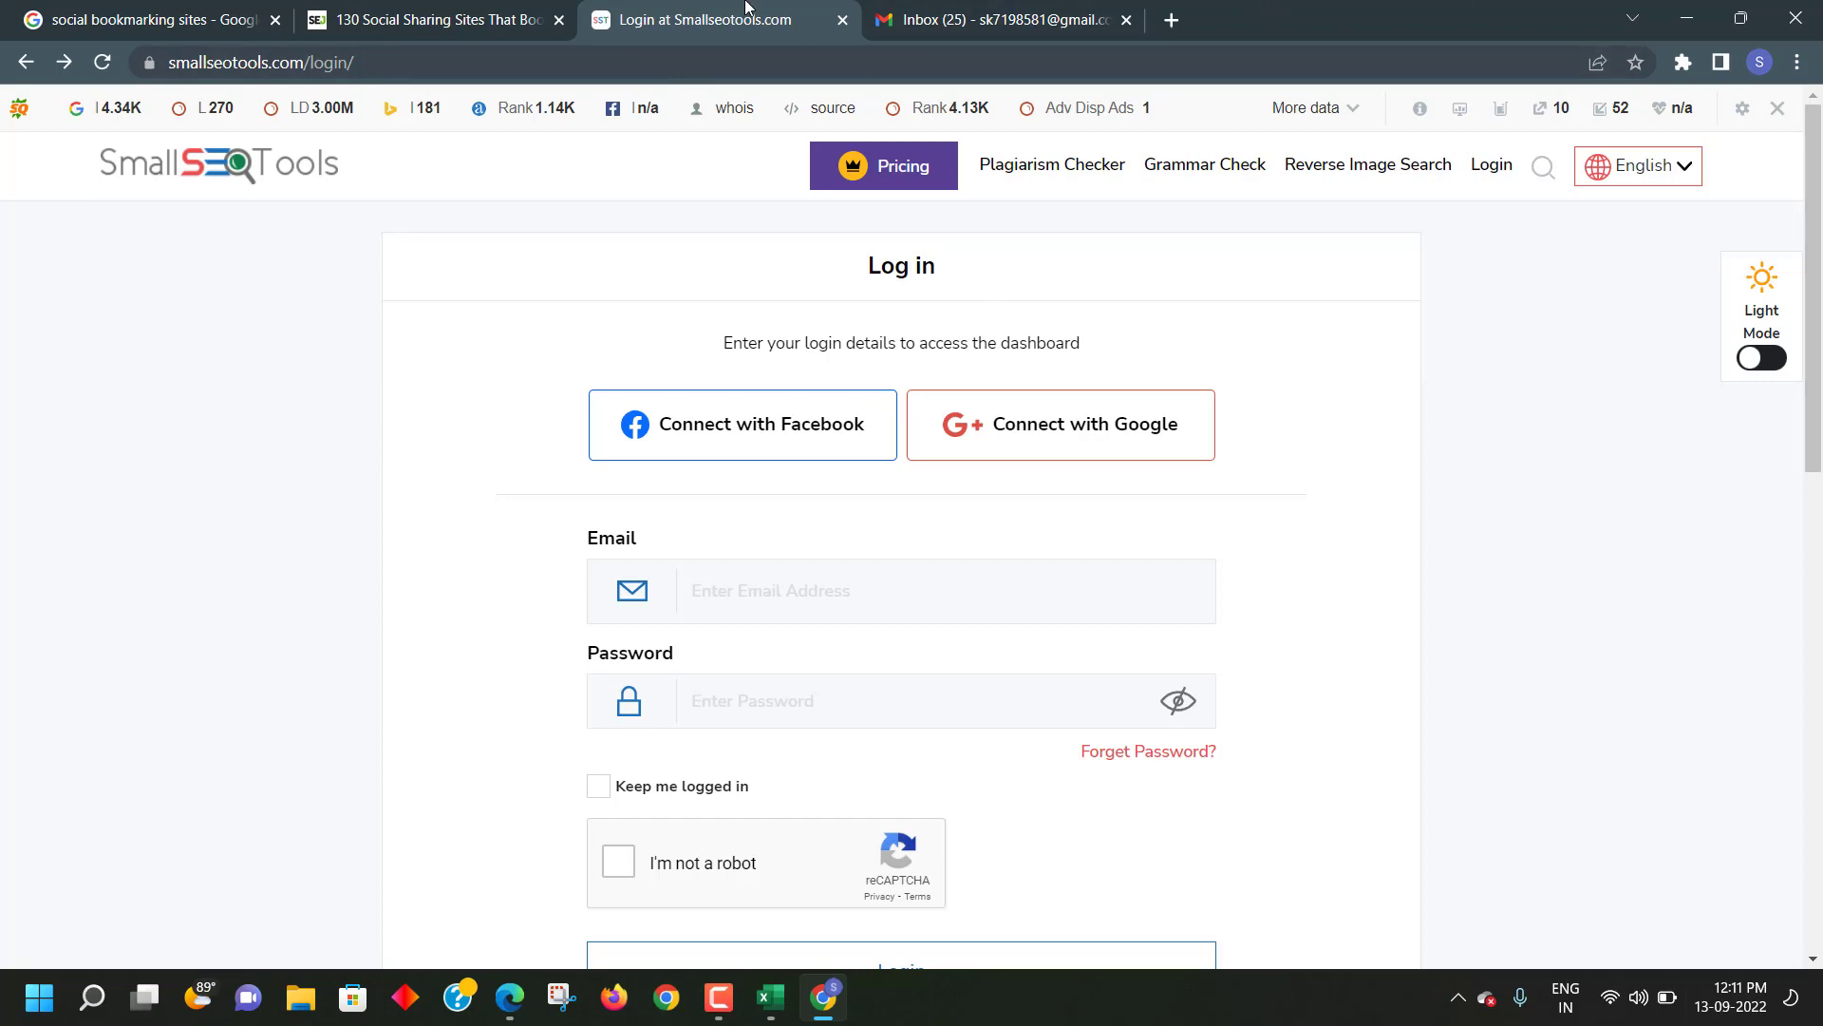
{"action": "left_click", "coordinate": [835, 33]}
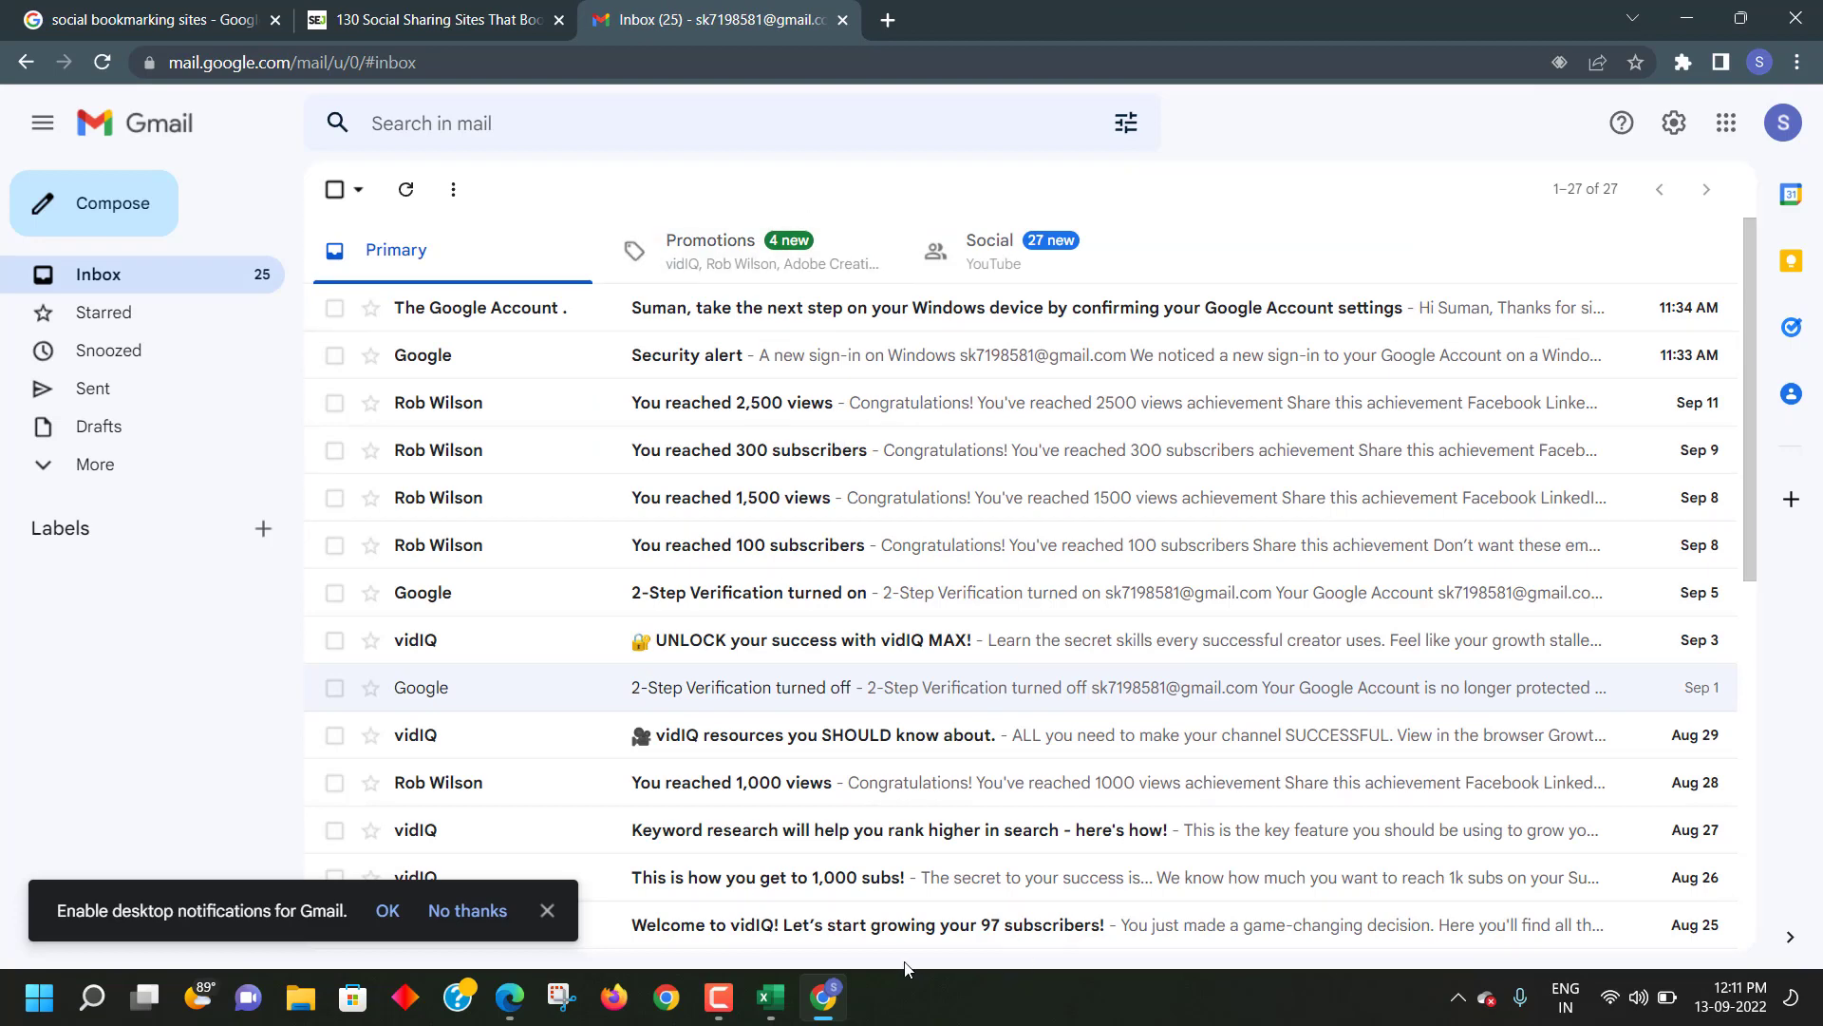
- Bring the Excel SEO report forward and open its Bookmarking Submission sheet
{"action": "mouse_move", "coordinate": [727, 995]}
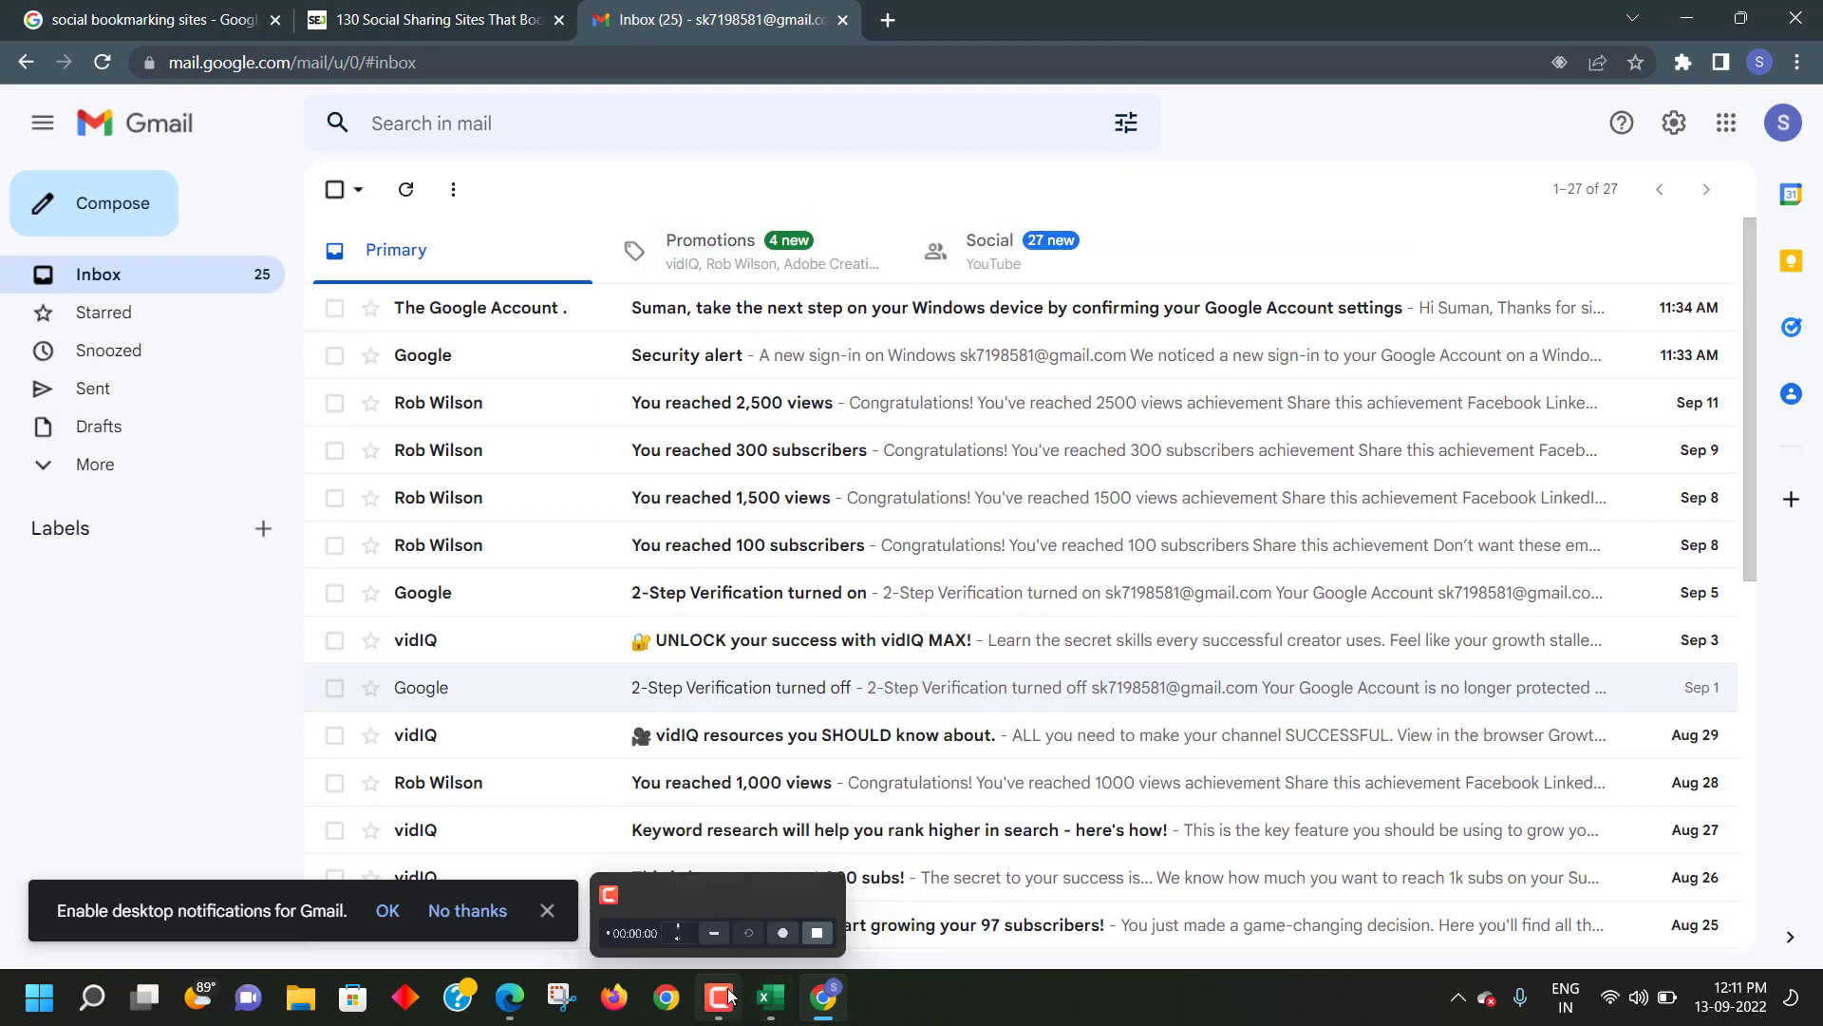
{"action": "left_click", "coordinate": [769, 995]}
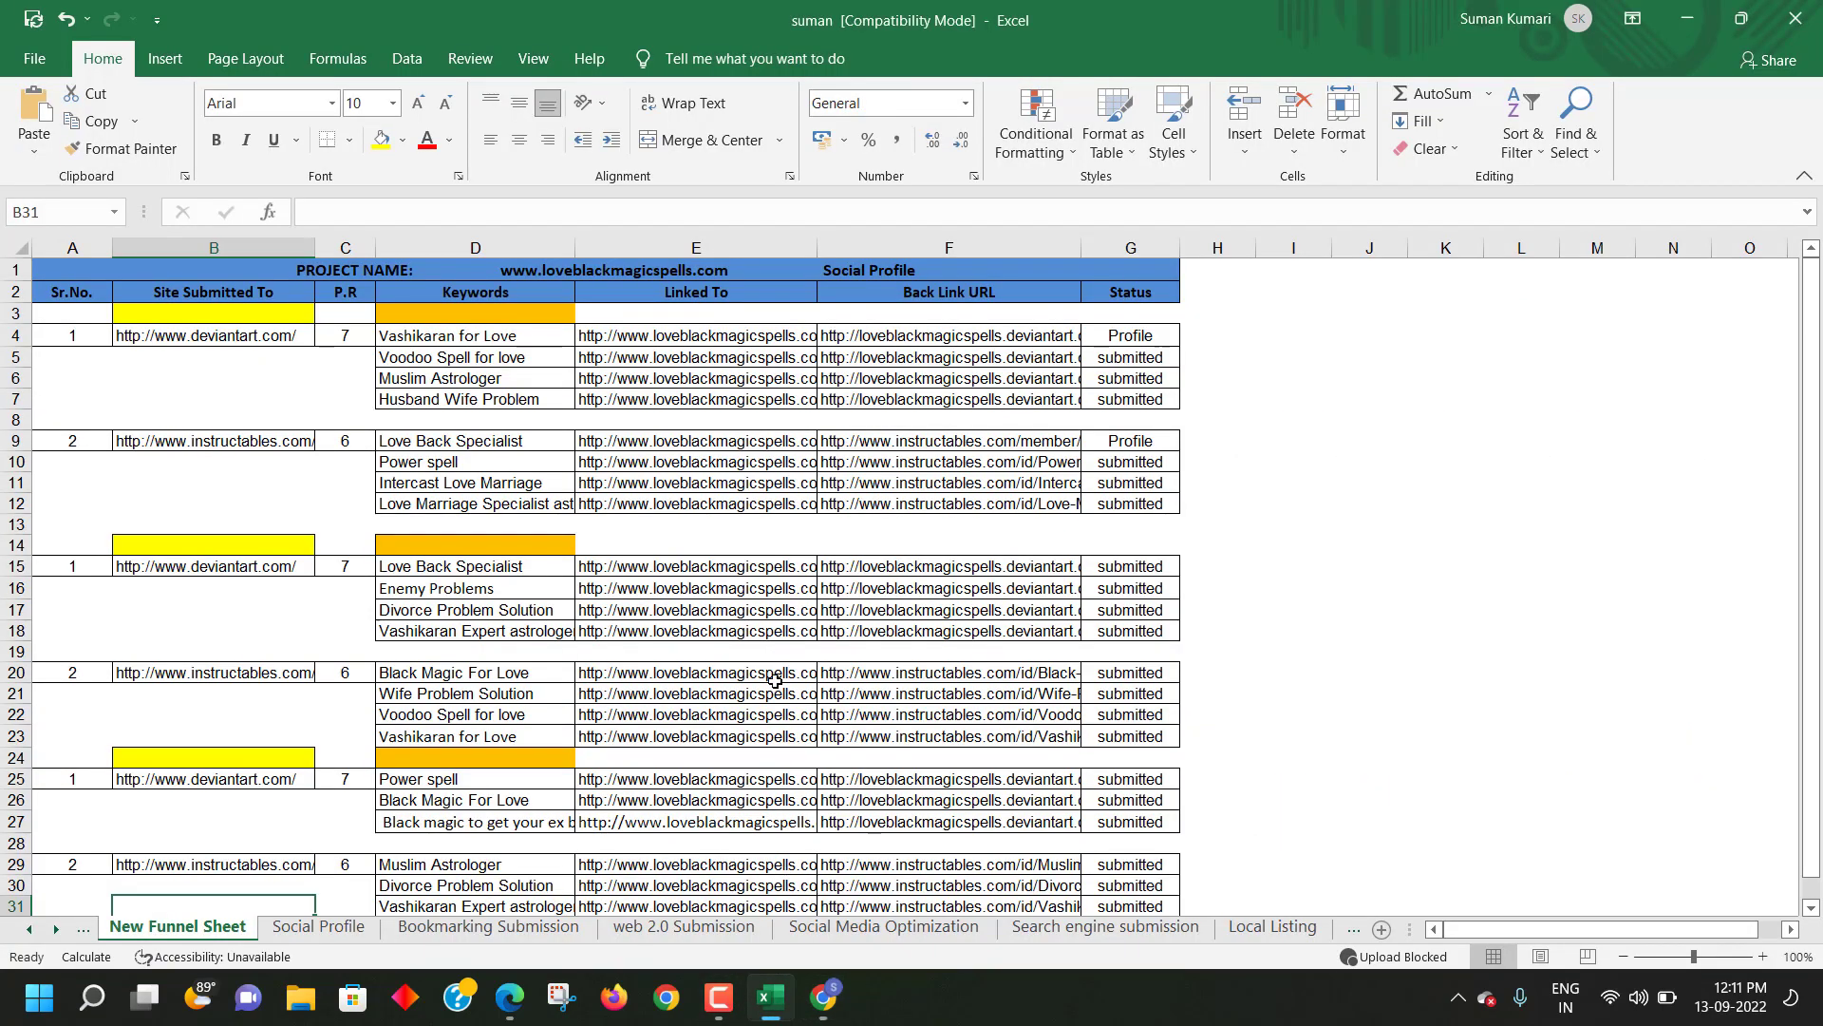
{"action": "scroll", "coordinate": [767, 627], "scroll_direction": "down", "scroll_amount": 7}
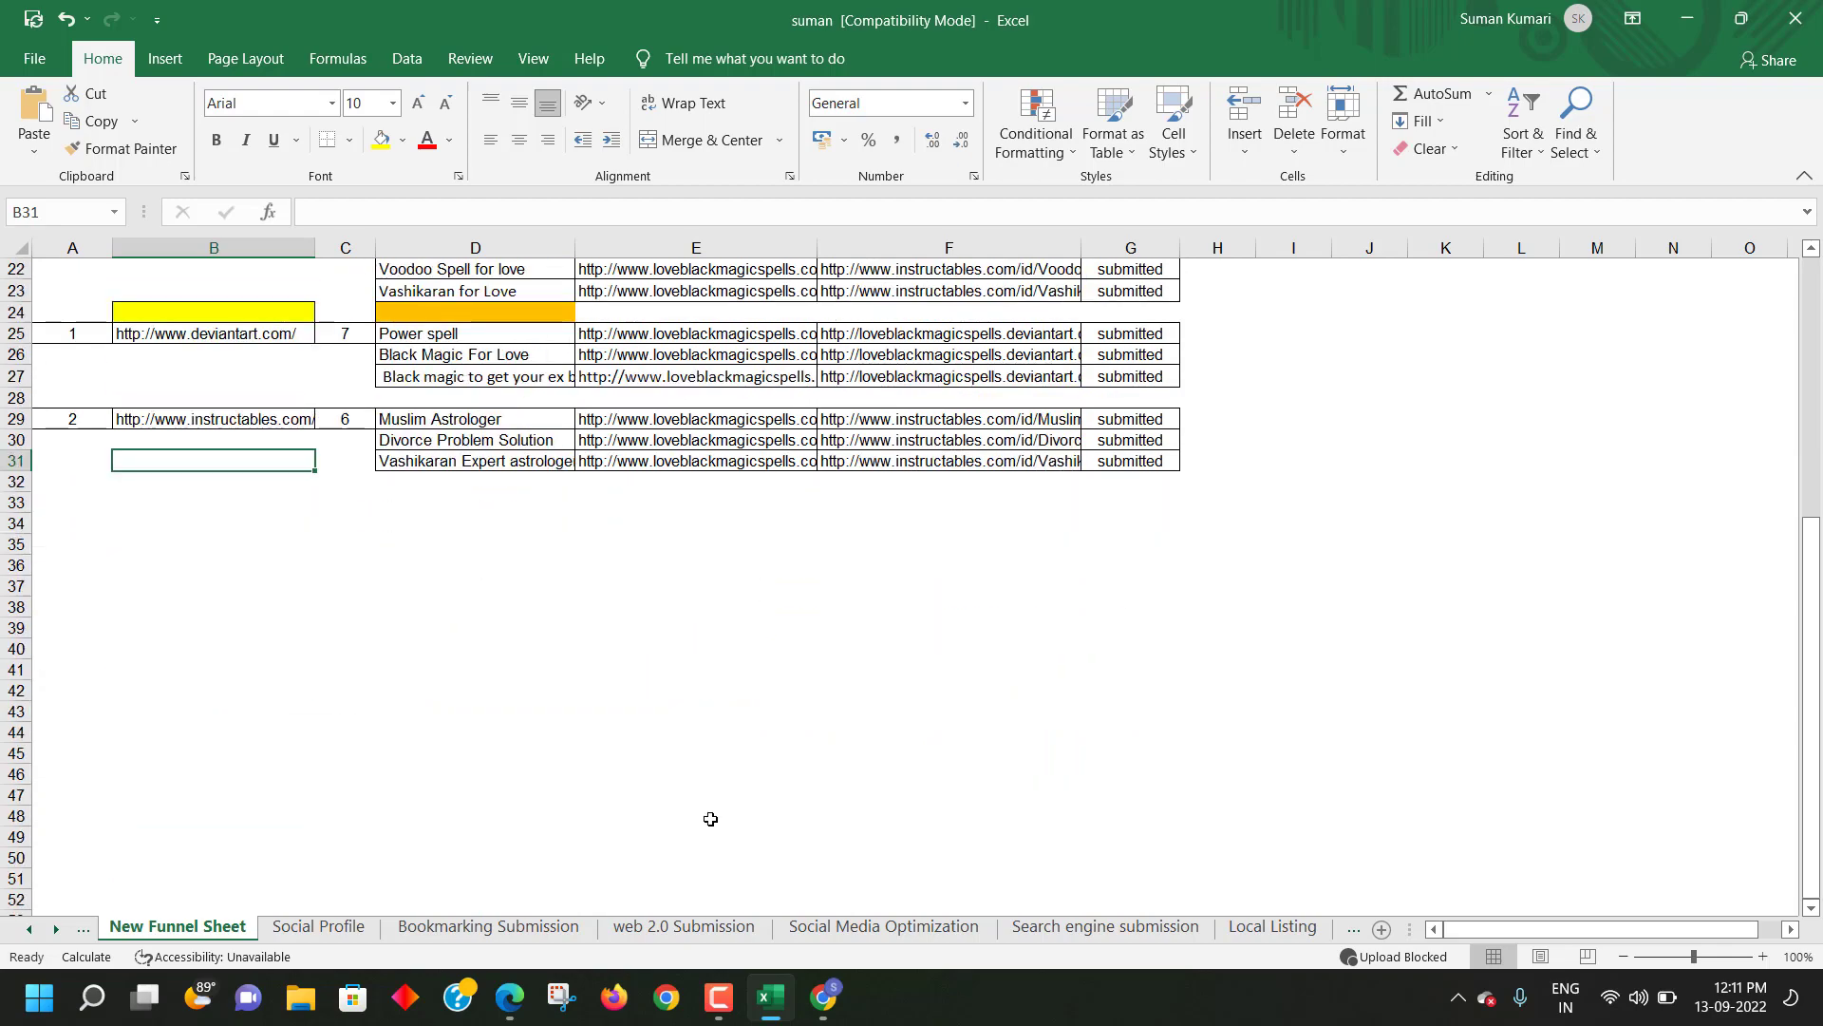
{"action": "left_click", "coordinate": [488, 925]}
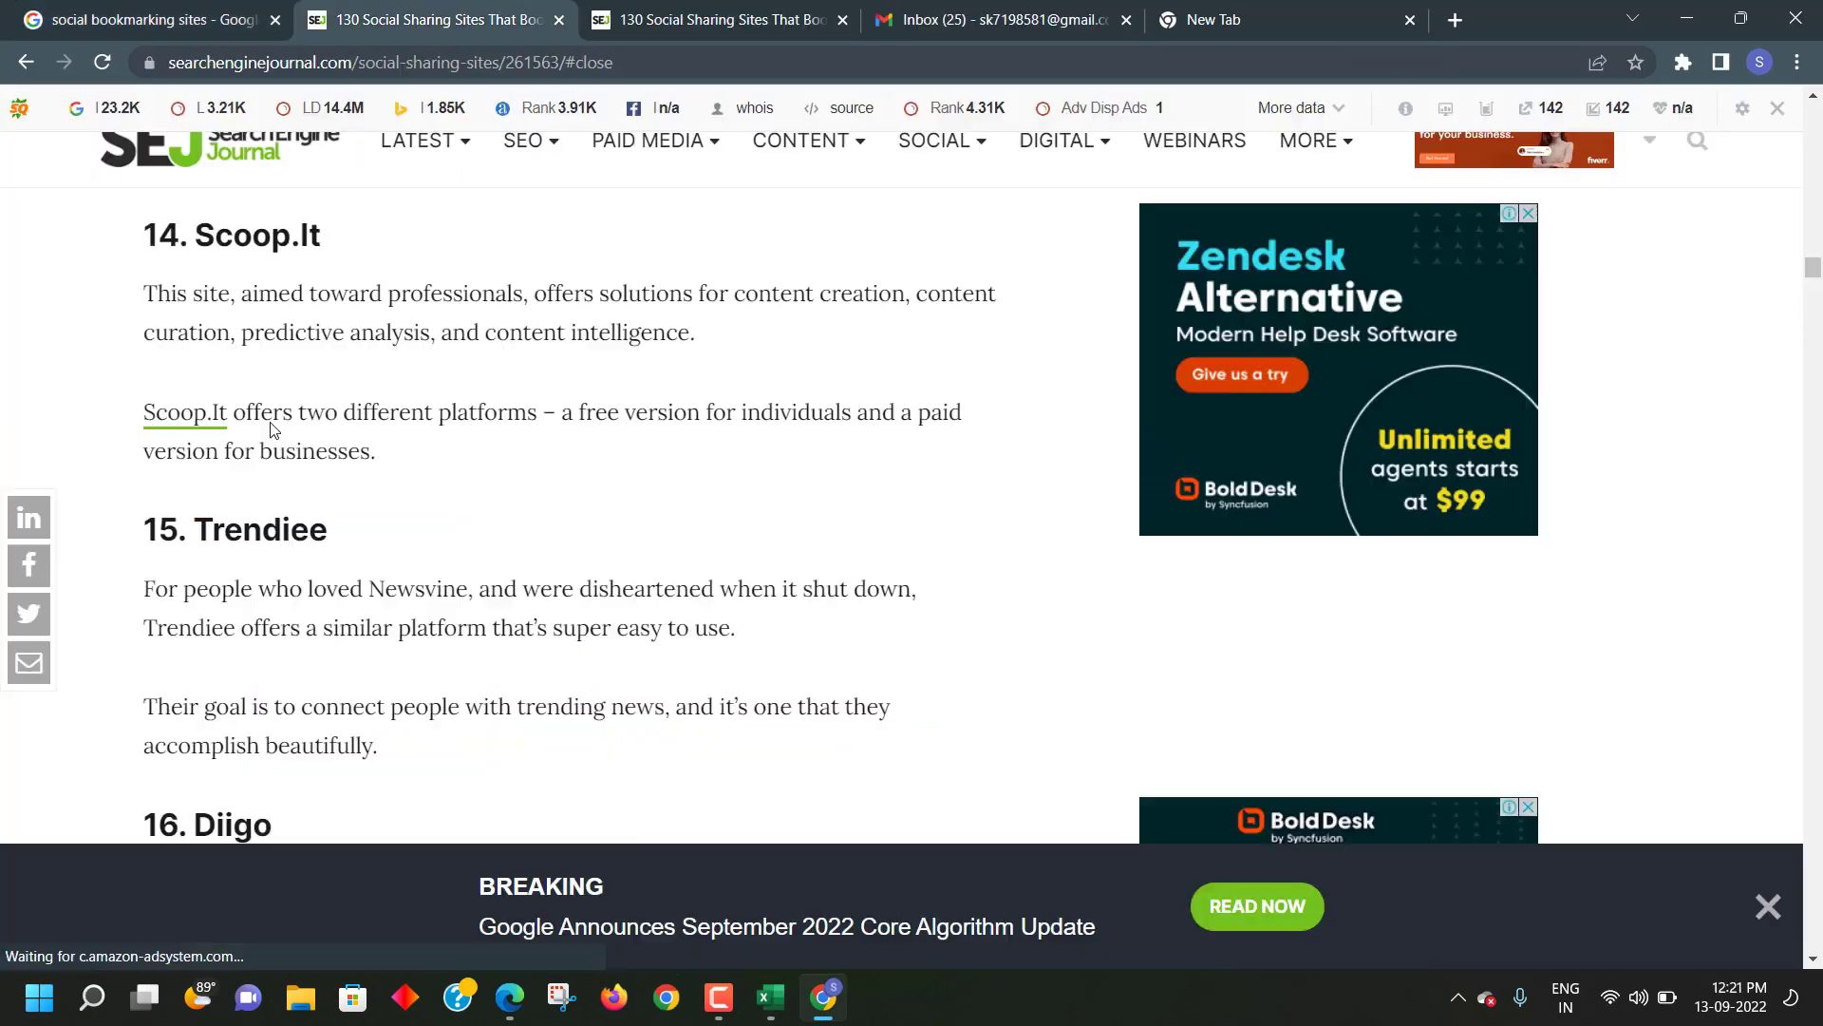
- Copy the word 'SlideShare' from the article's '22. SlideShare' heading
{"action": "scroll", "coordinate": [273, 430], "scroll_direction": "down", "scroll_amount": 12}
{"action": "scroll", "coordinate": [278, 430], "scroll_direction": "up", "scroll_amount": 3}
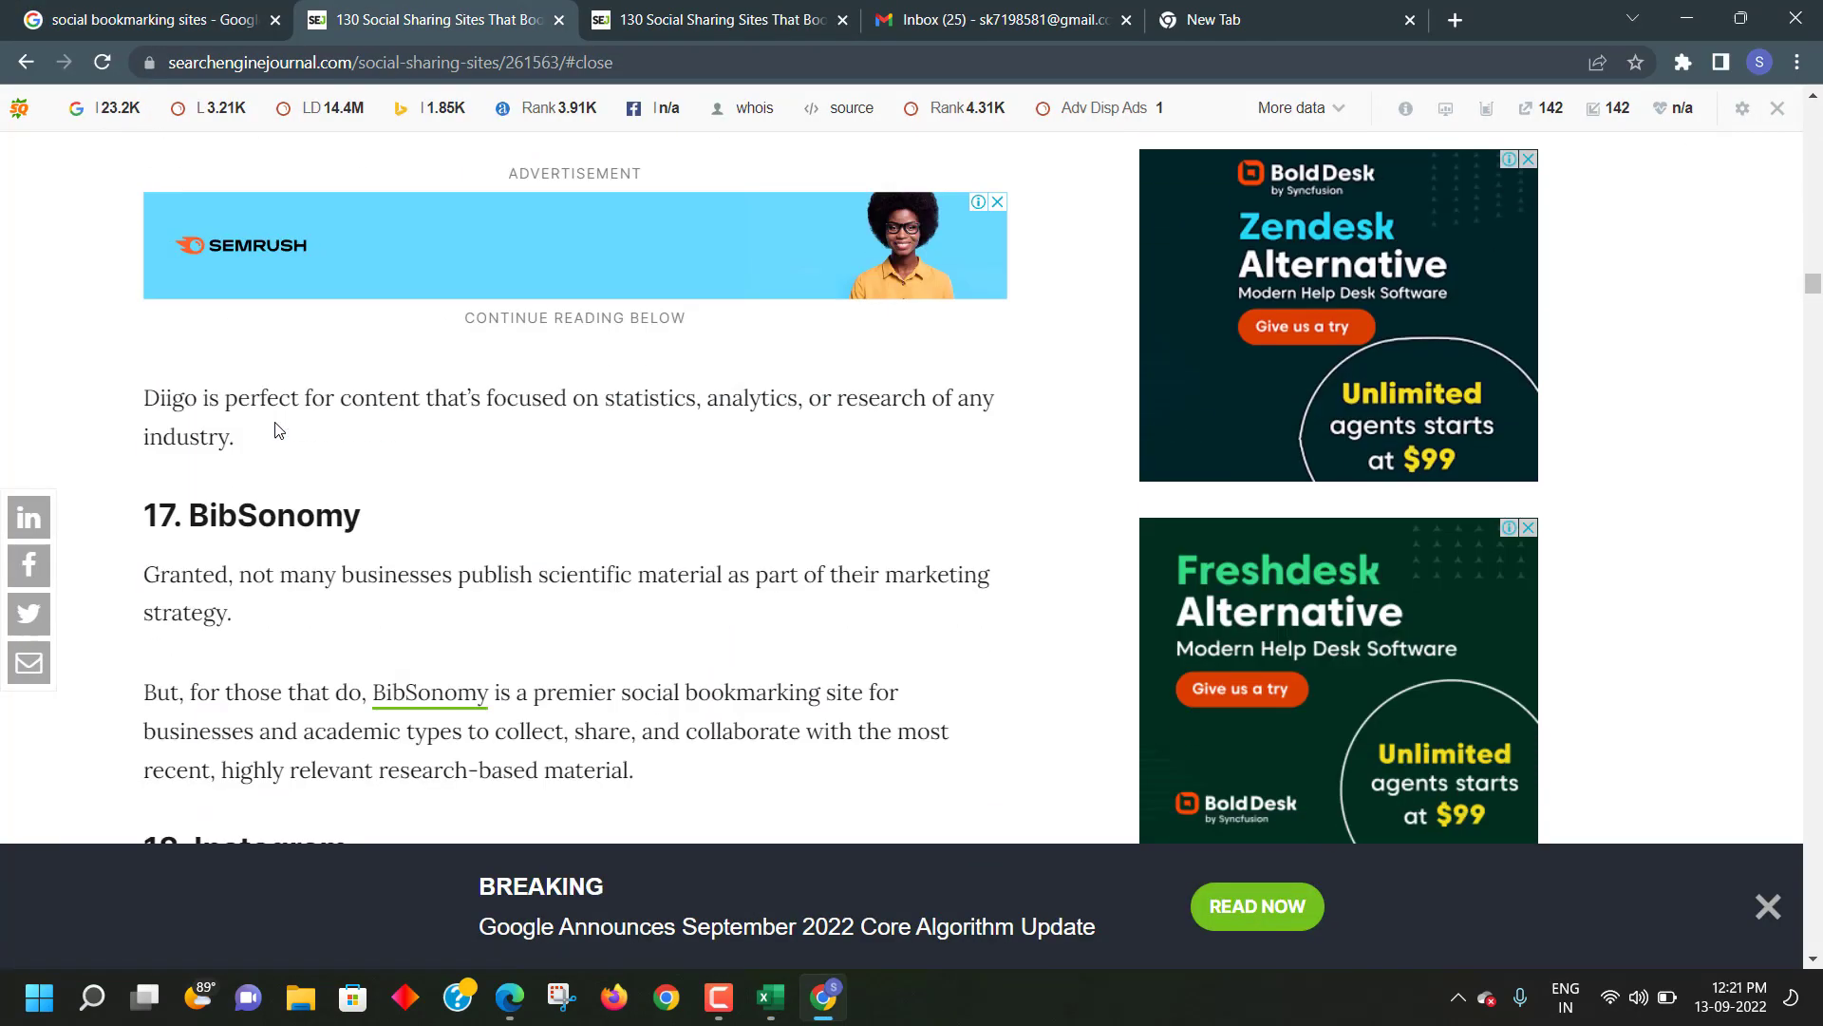
{"action": "scroll", "coordinate": [278, 430], "scroll_direction": "down", "scroll_amount": 9}
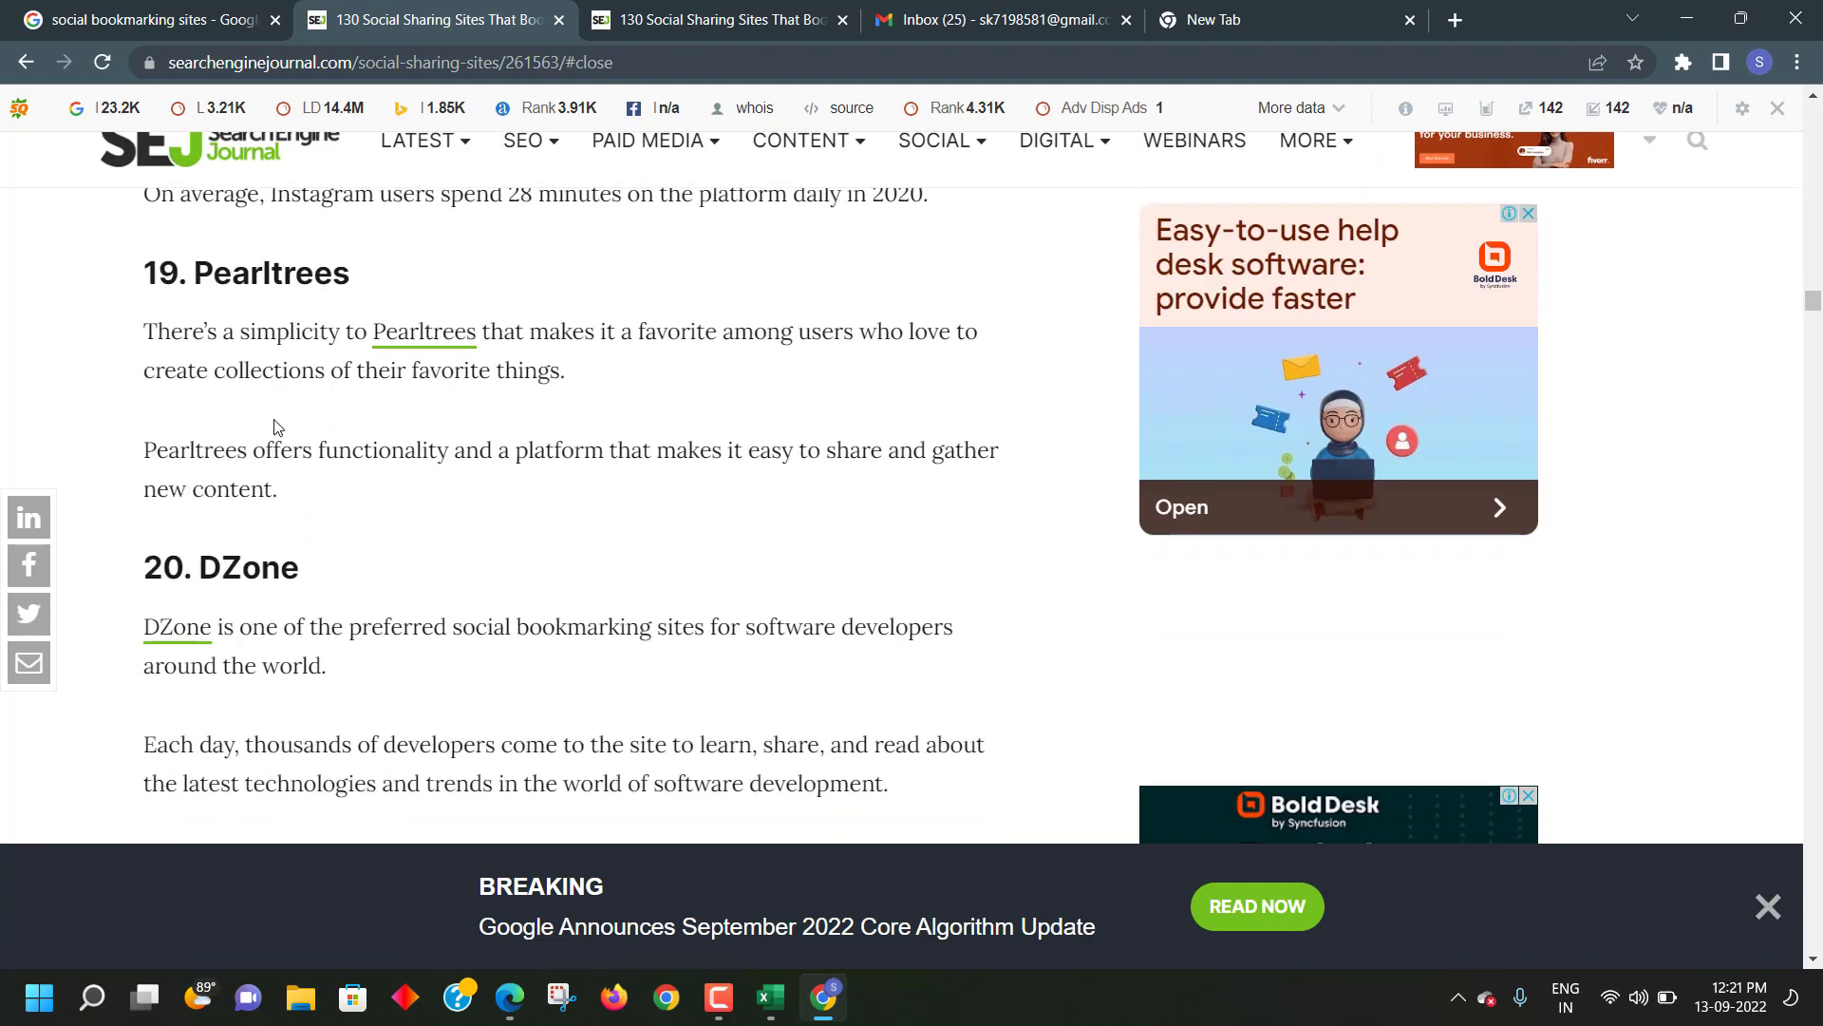
{"action": "scroll", "coordinate": [274, 427], "scroll_direction": "down", "scroll_amount": 6}
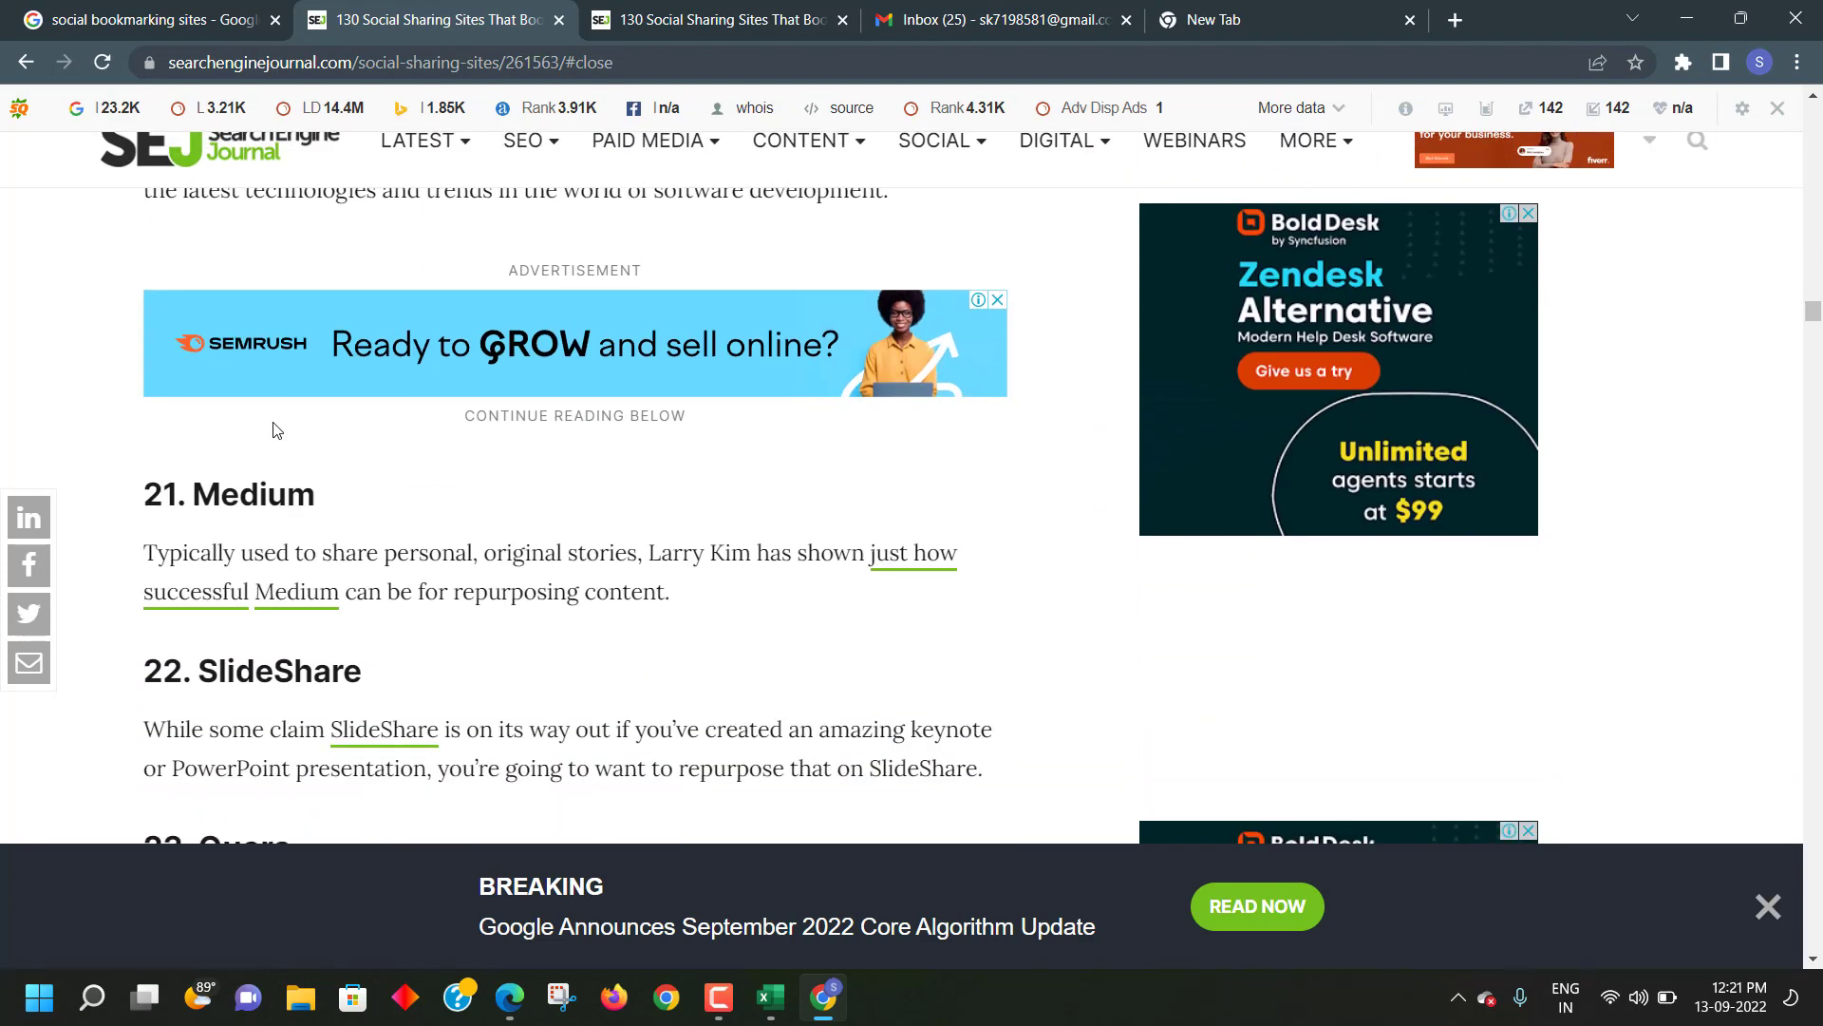
{"action": "scroll", "coordinate": [273, 430], "scroll_direction": "down", "scroll_amount": 2}
{"action": "double_click", "coordinate": [274, 433]}
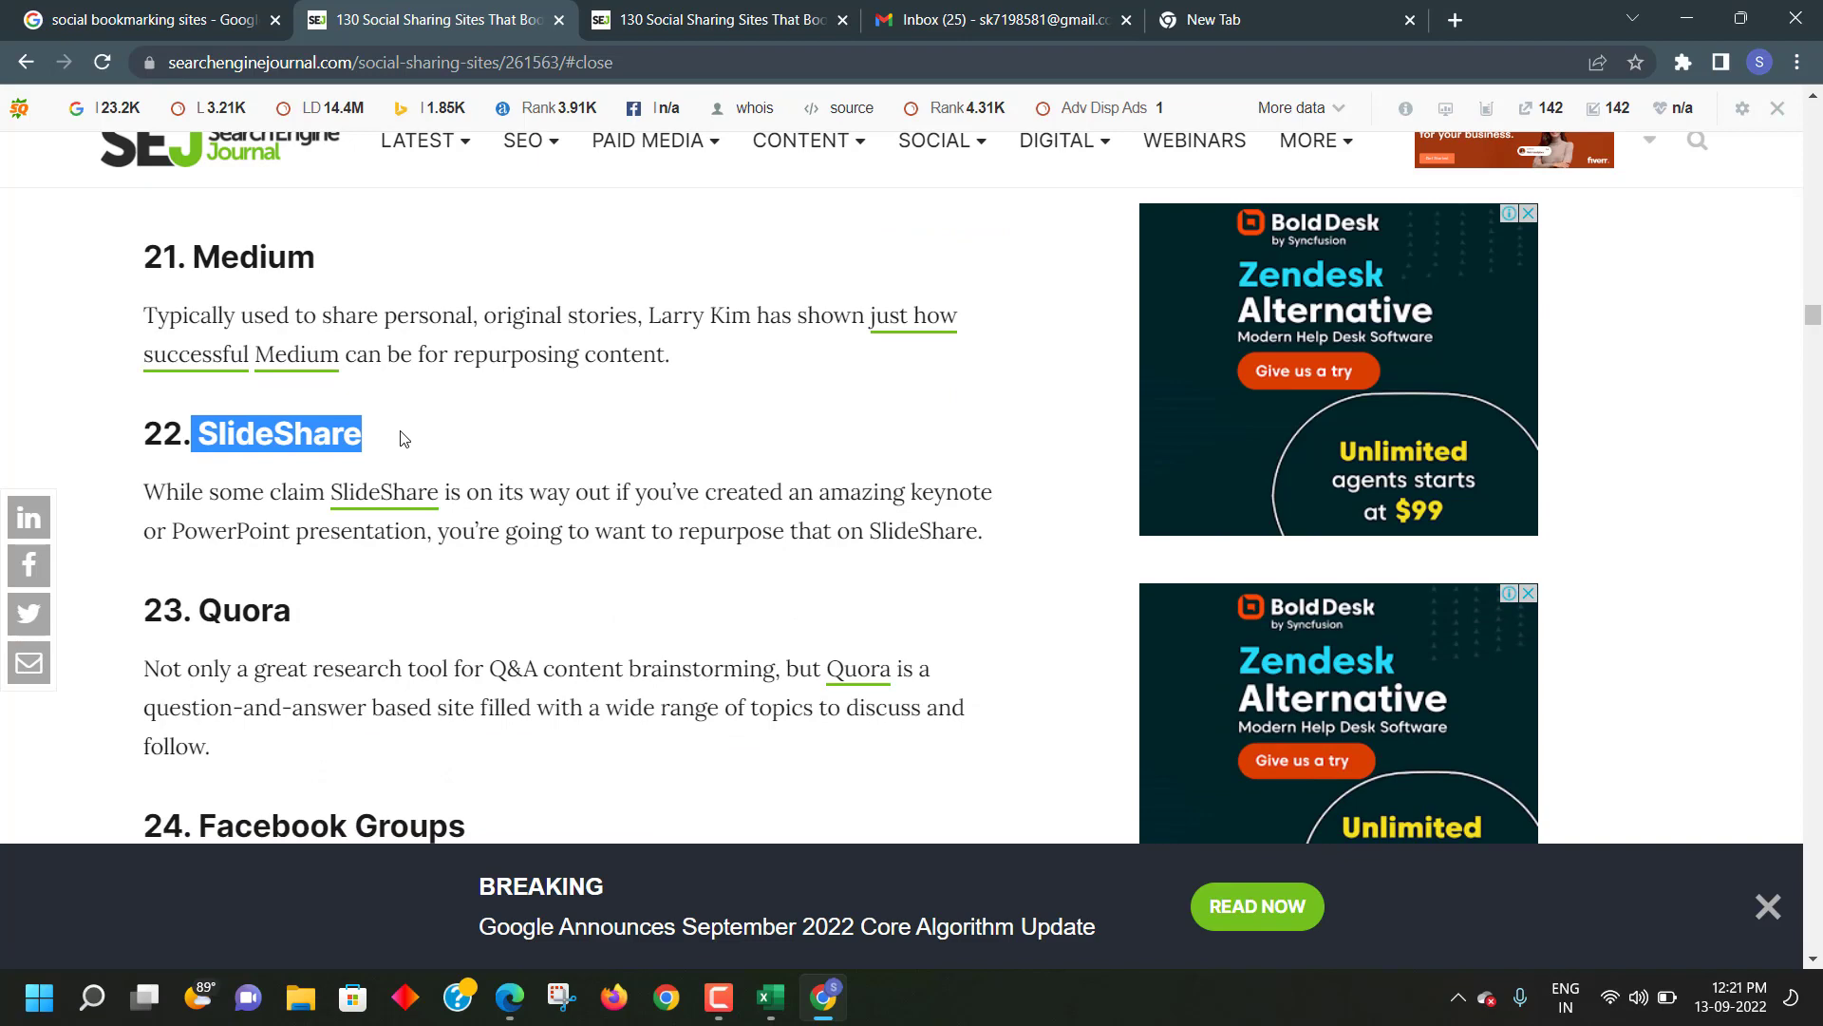
{"action": "right_click", "coordinate": [400, 438]}
{"action": "left_click", "coordinate": [446, 454]}
{"action": "left_click", "coordinate": [1220, 24]}
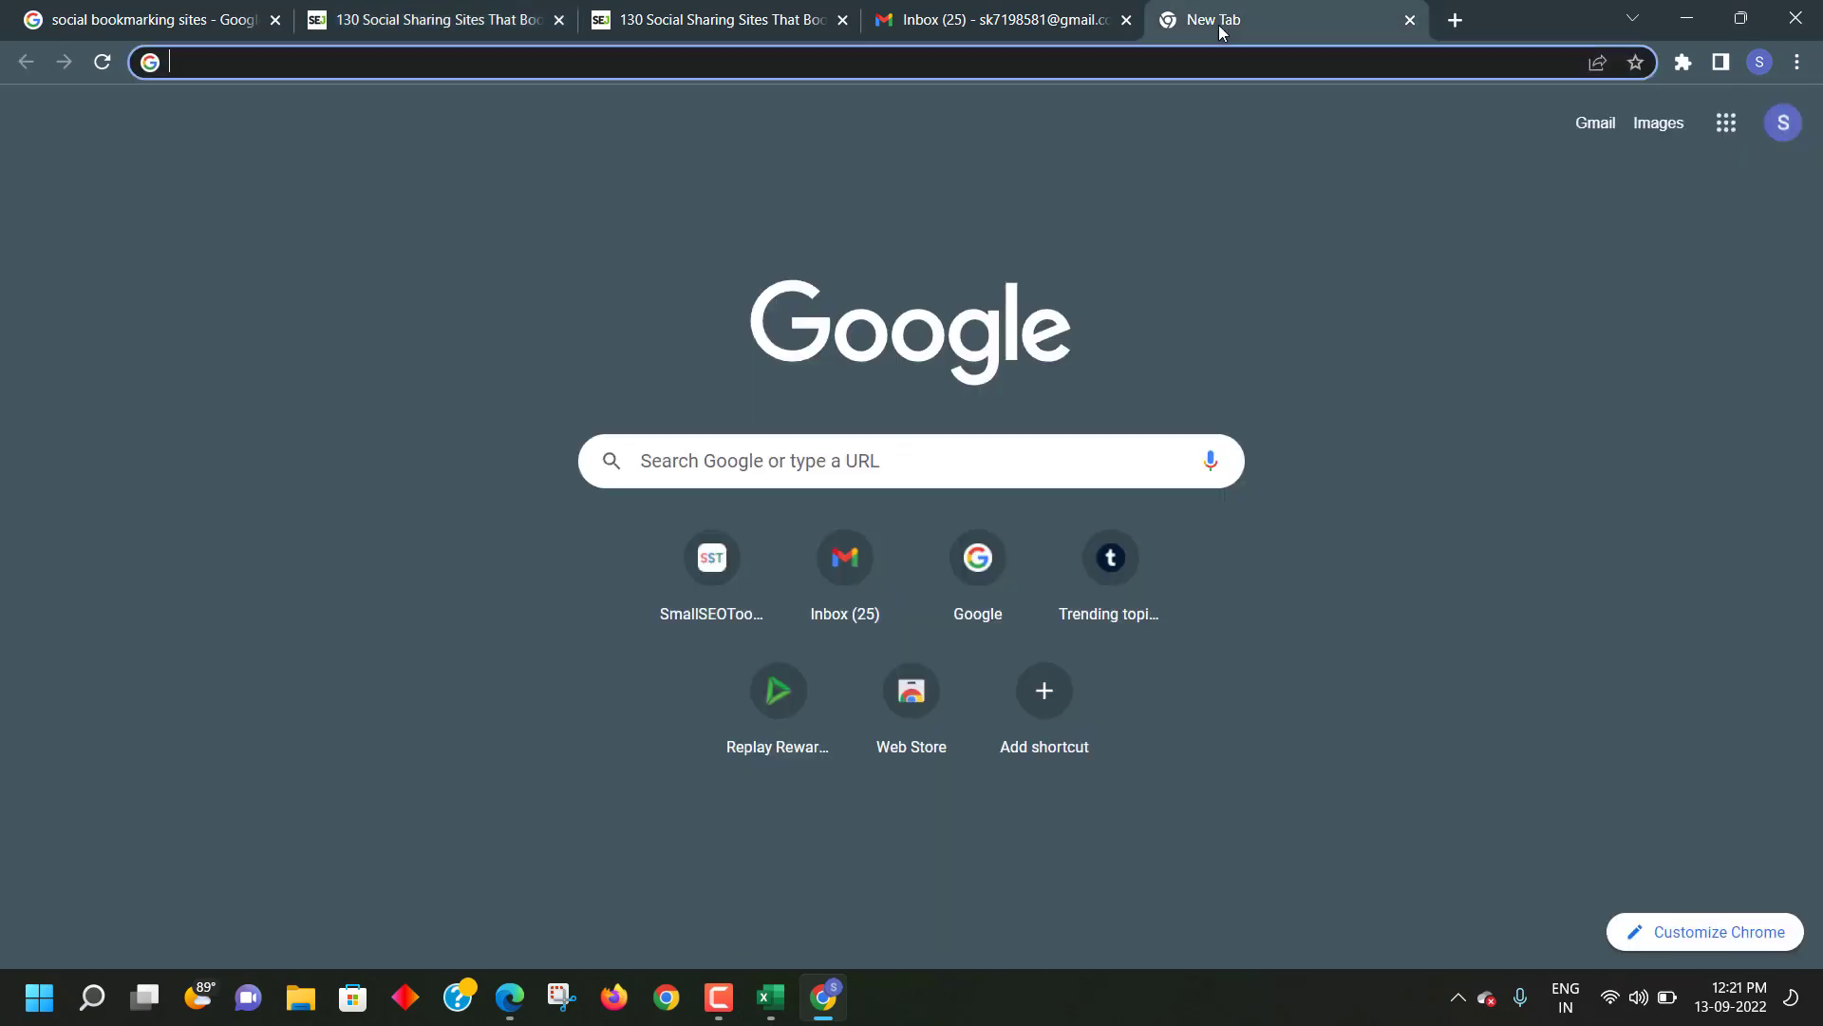
- Search Google for the pasted 'SlideShare' and open the first result in a new tab
{"action": "right_click", "coordinate": [813, 73]}
{"action": "left_click", "coordinate": [908, 266]}
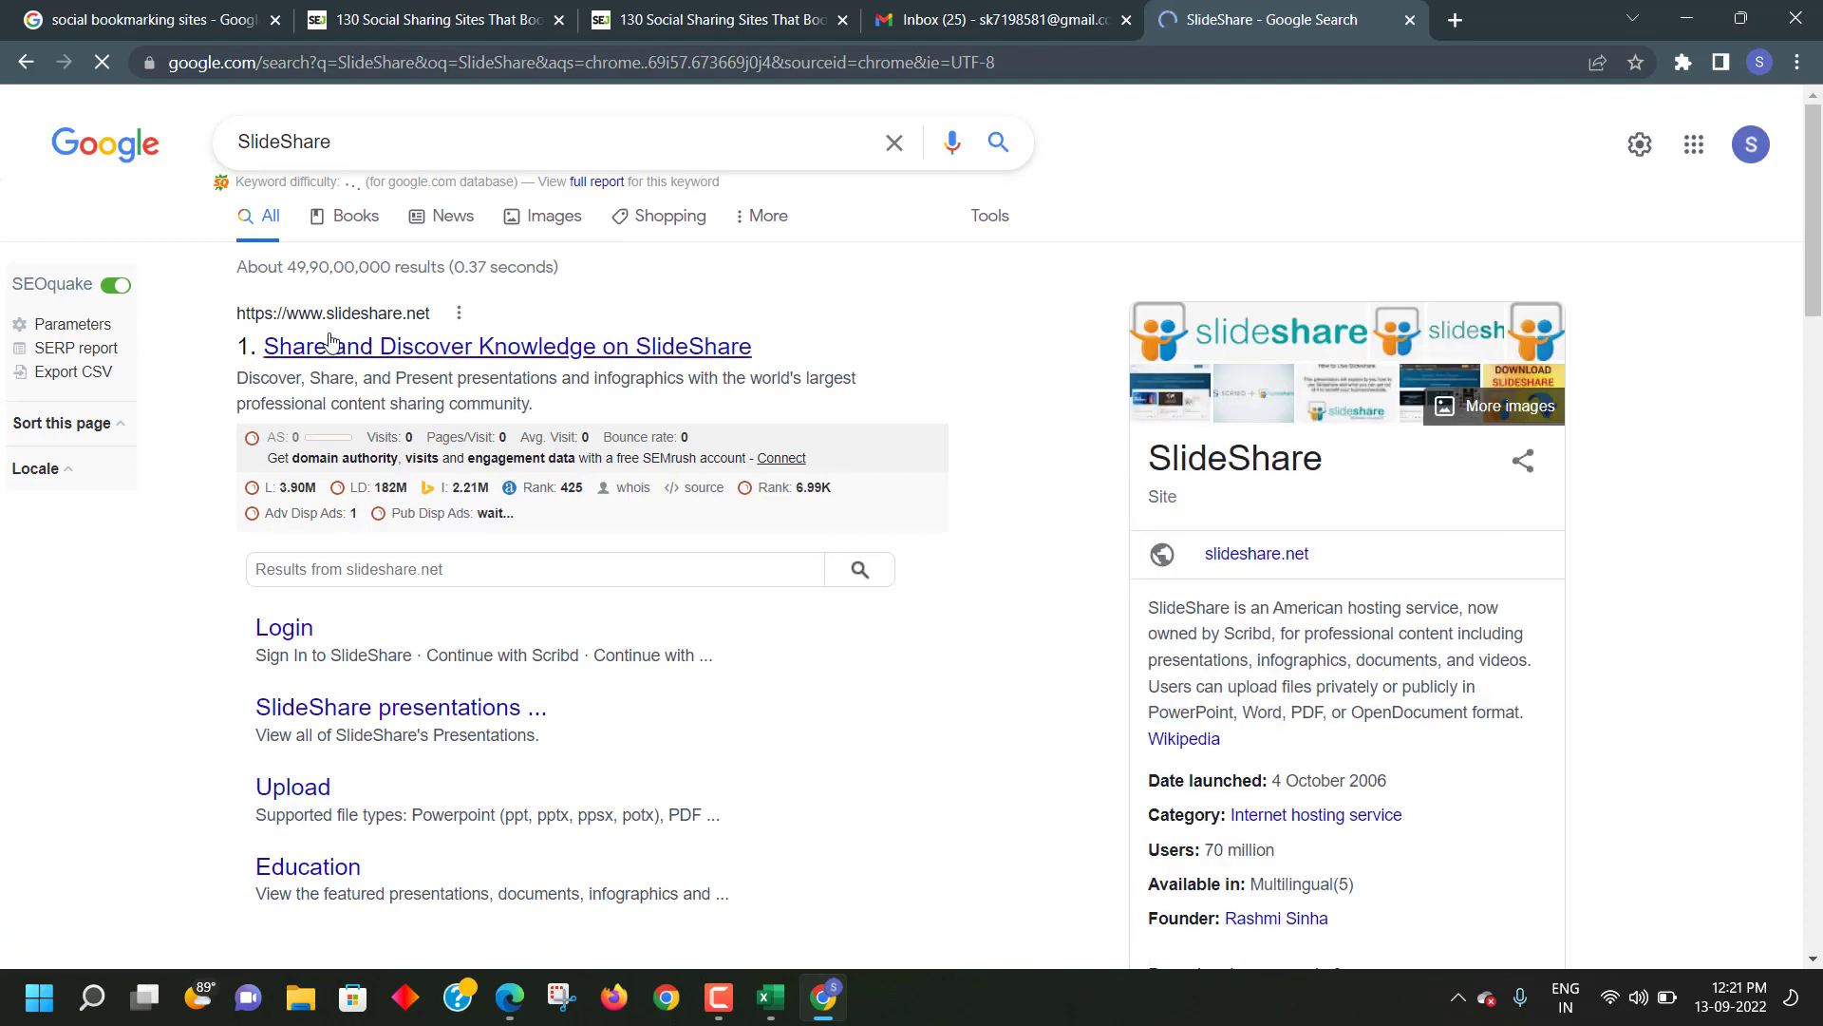
{"action": "right_click", "coordinate": [335, 351]}
{"action": "left_click", "coordinate": [417, 363]}
- Go to the slideshare.net homepage and start its Signup
{"action": "left_click", "coordinate": [1330, 20]}
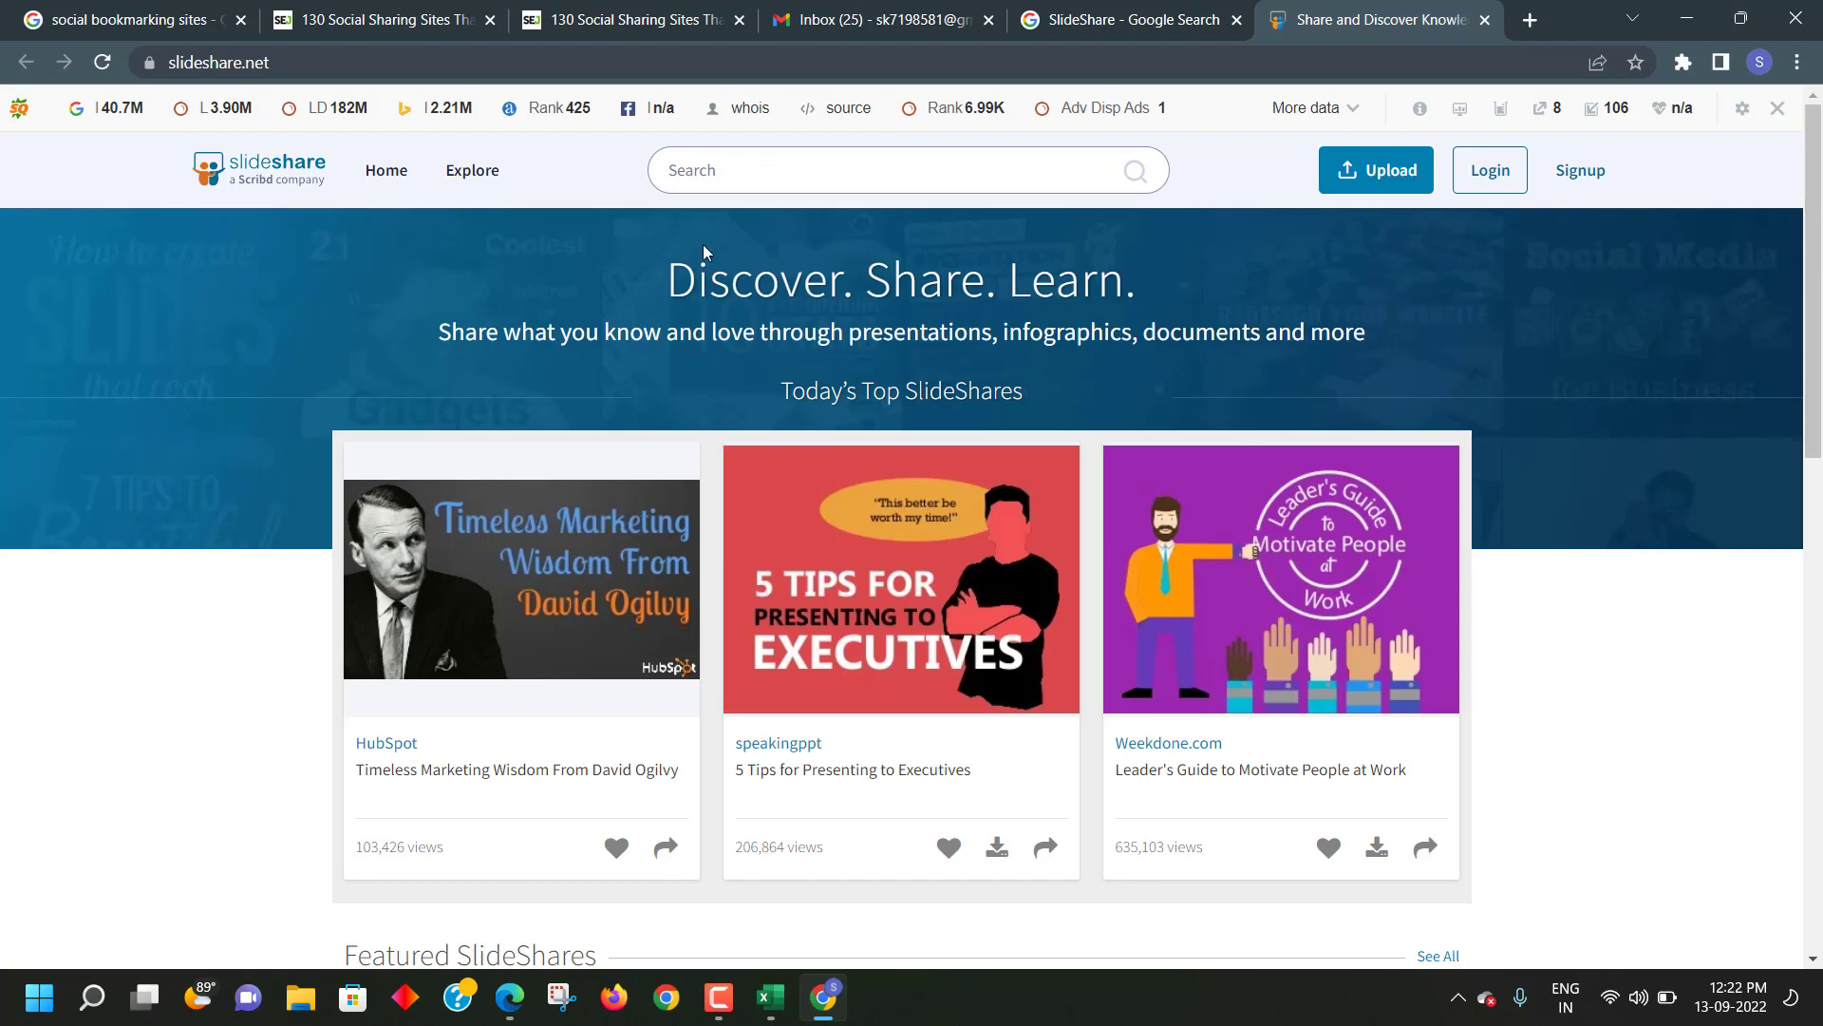
{"action": "left_click", "coordinate": [190, 21]}
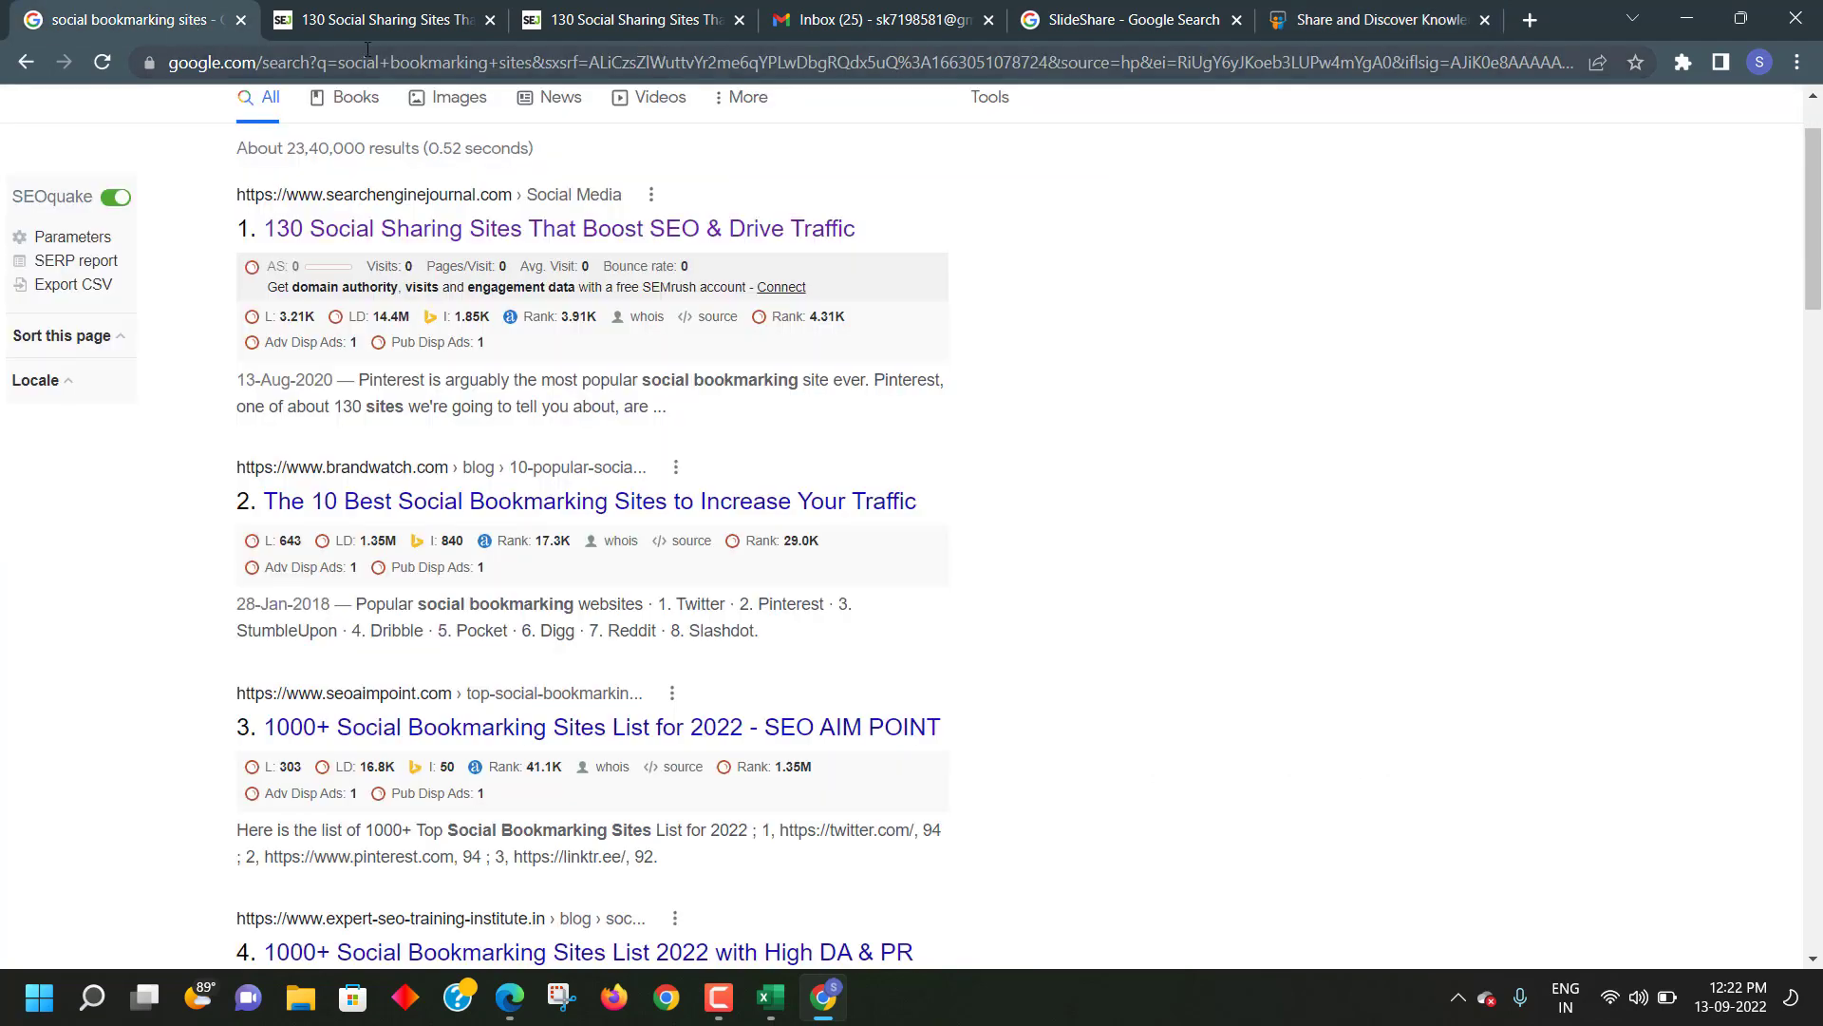
{"action": "left_click", "coordinate": [1343, 23]}
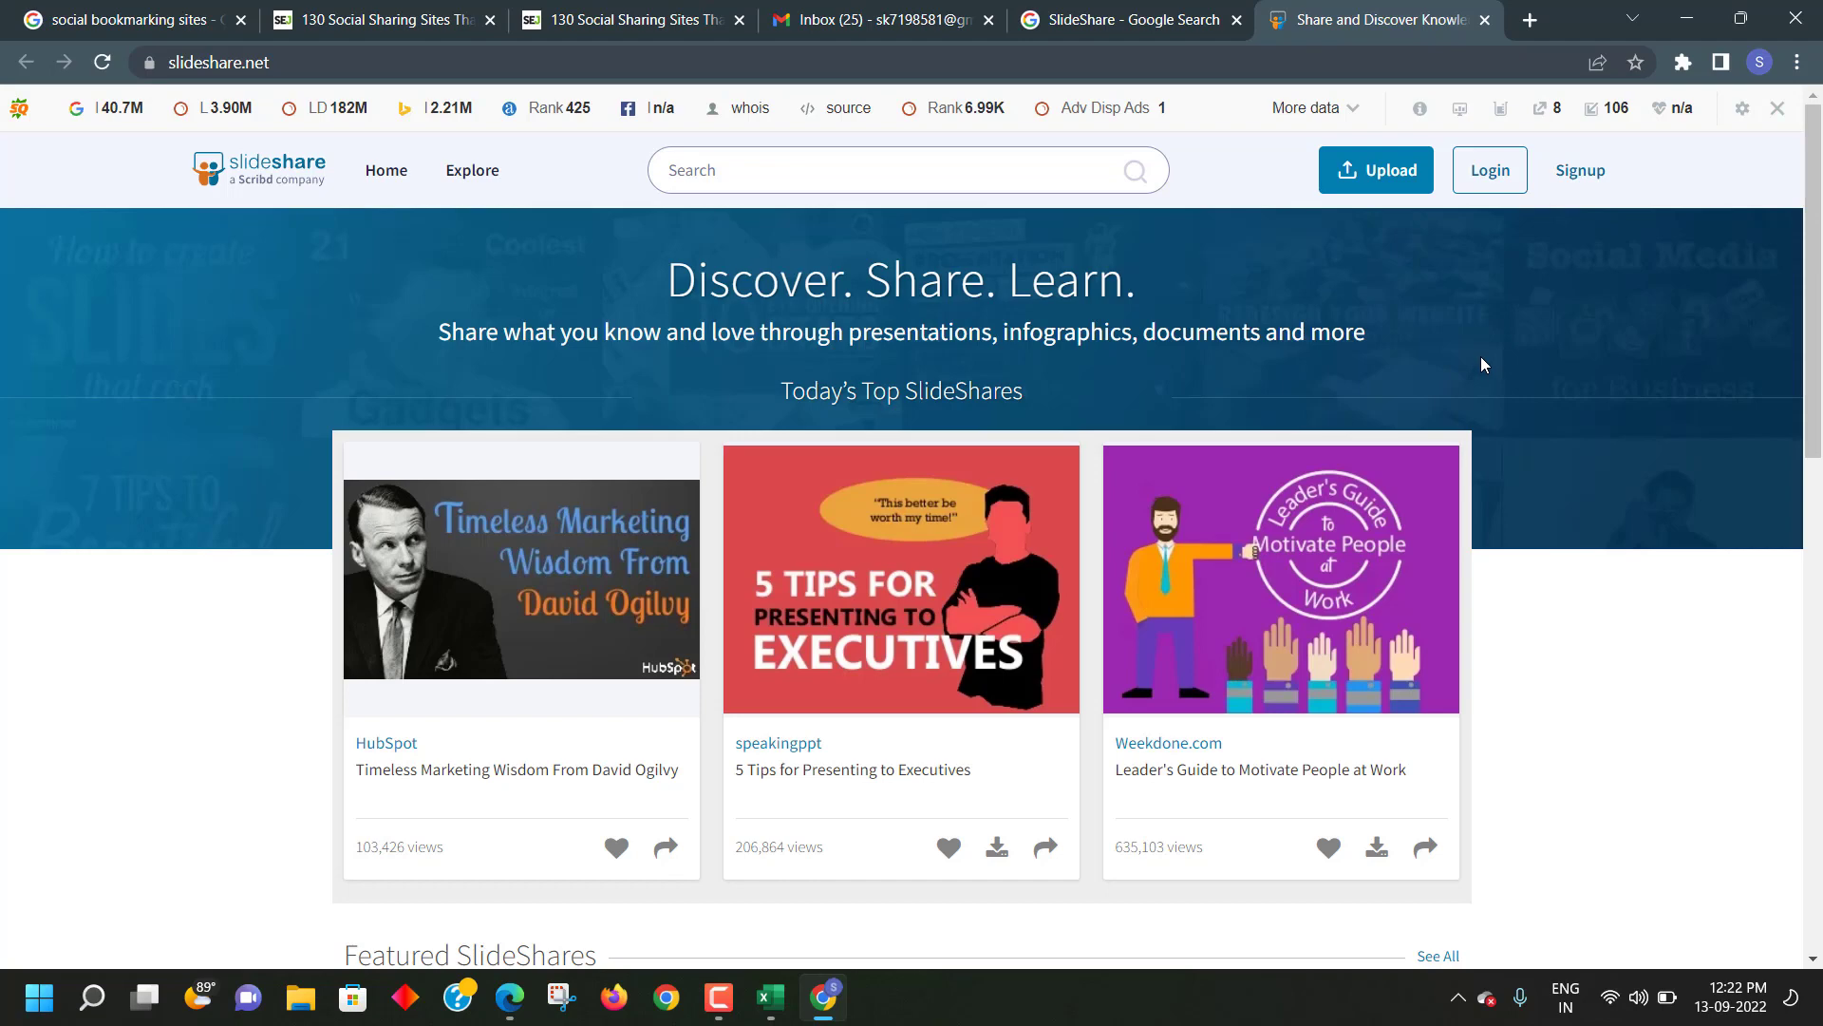
{"action": "left_click", "coordinate": [1590, 176]}
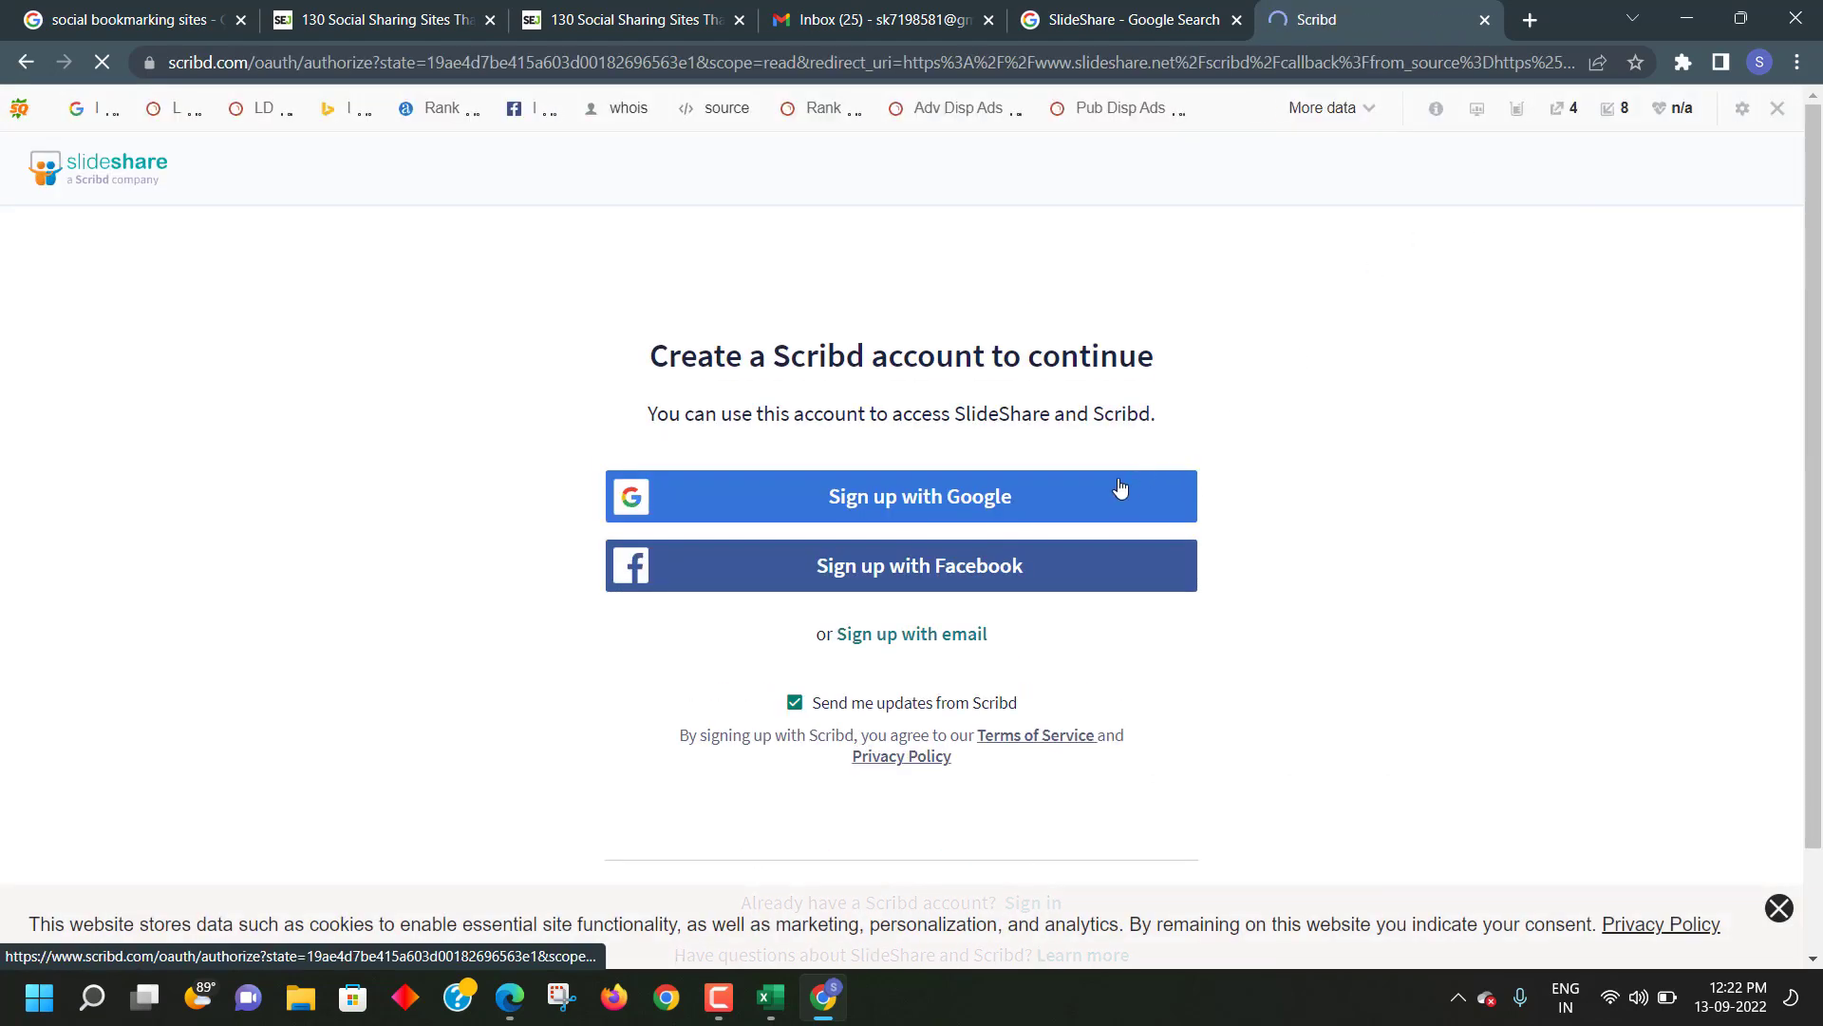
- Choose email sign-up and enter the account holder's name
{"action": "scroll", "coordinate": [1029, 526], "scroll_direction": "down", "scroll_amount": 1}
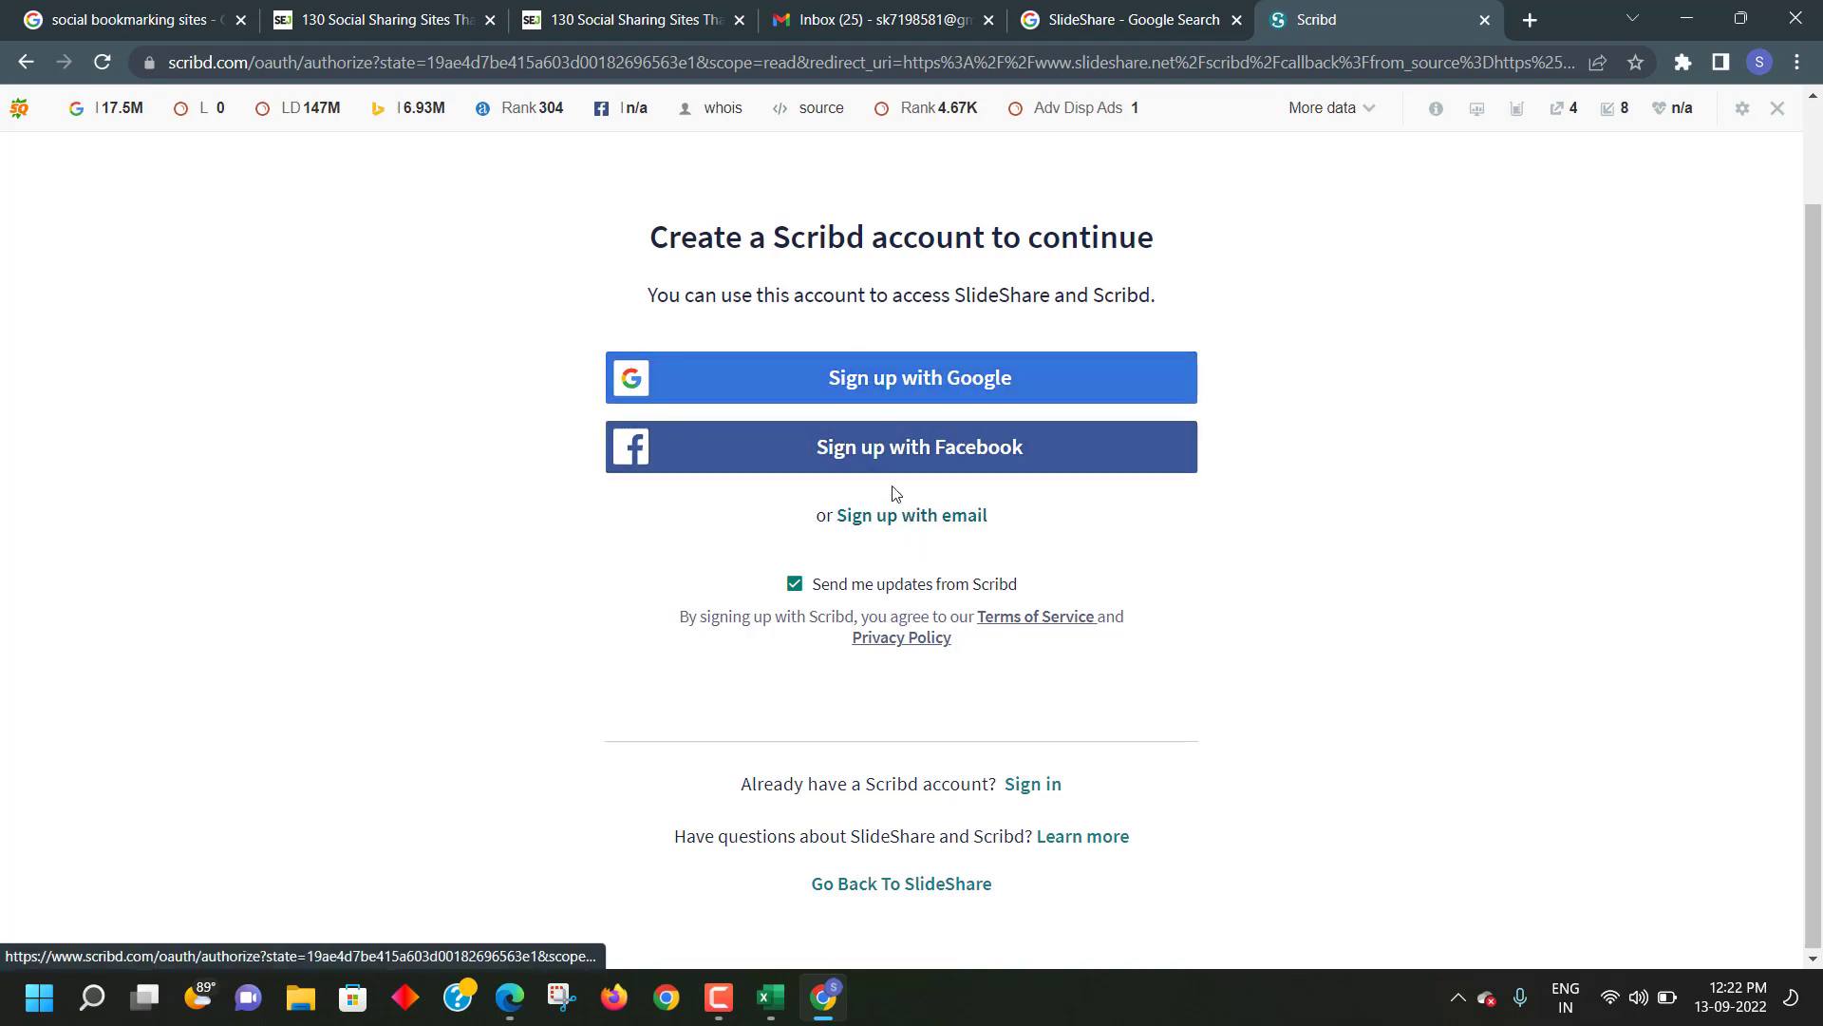
{"action": "left_click", "coordinate": [901, 529]}
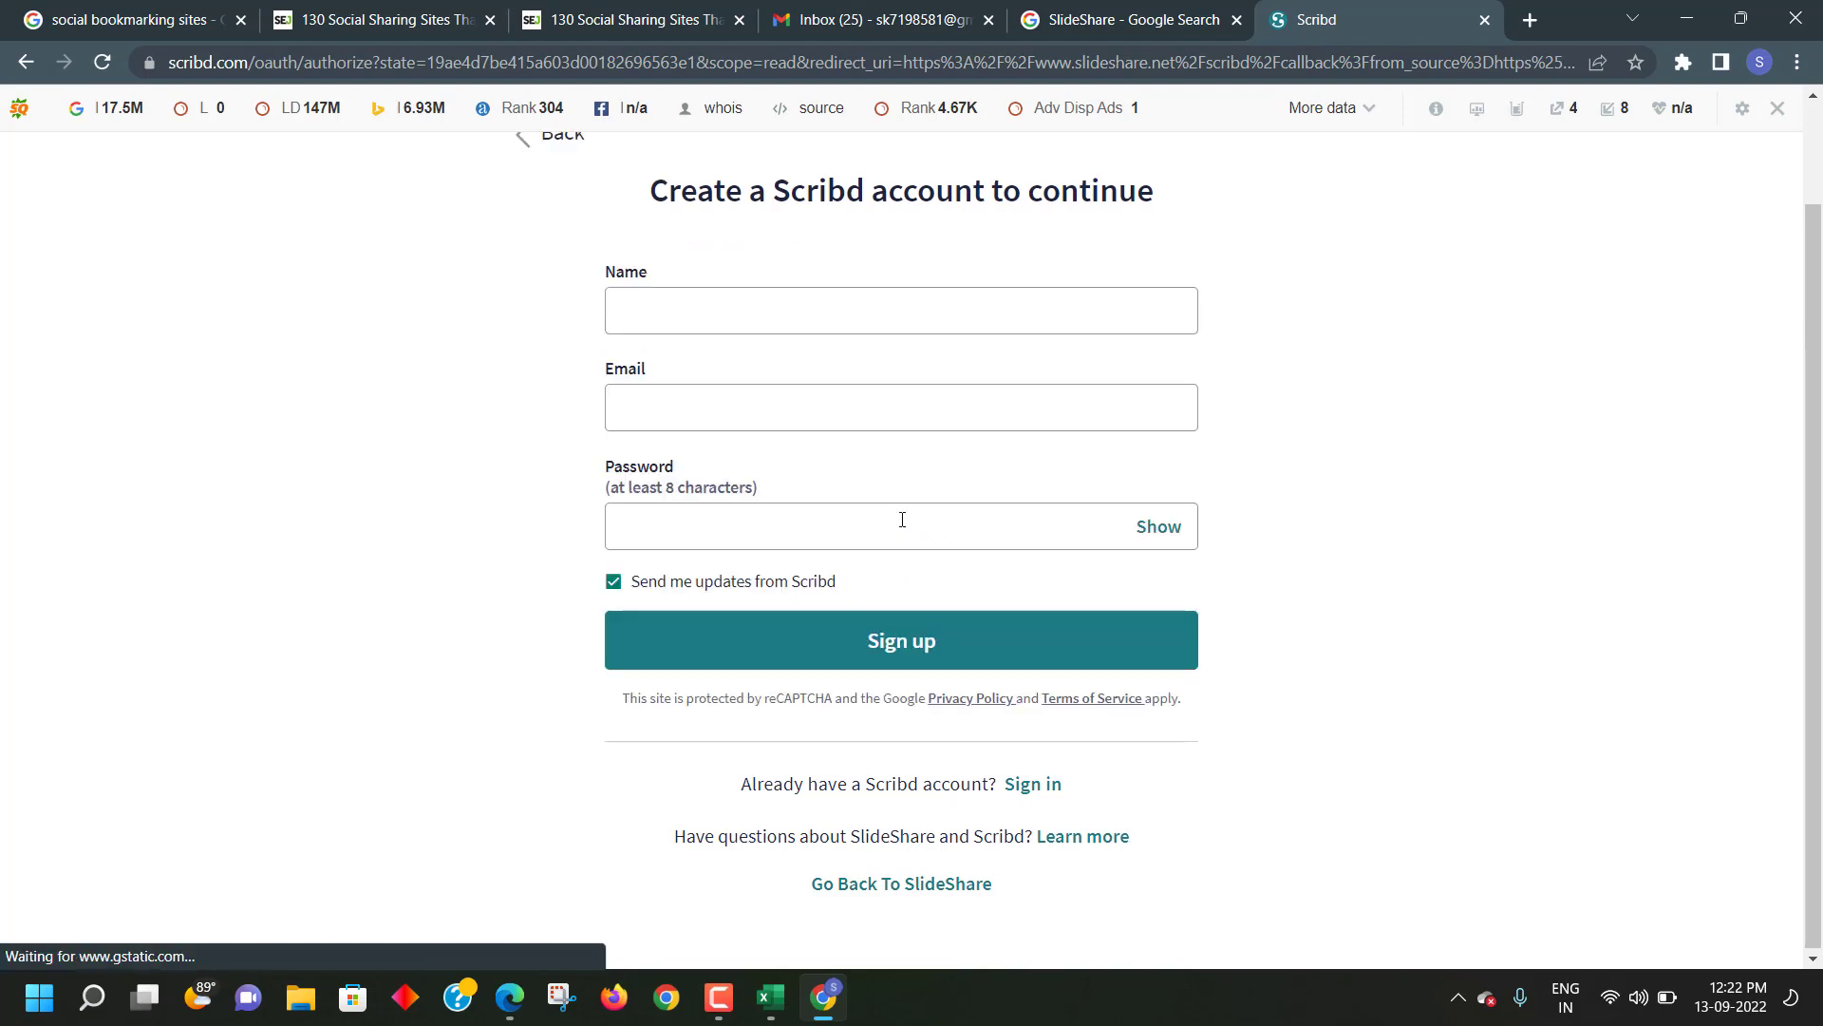
{"action": "left_click", "coordinate": [730, 309]}
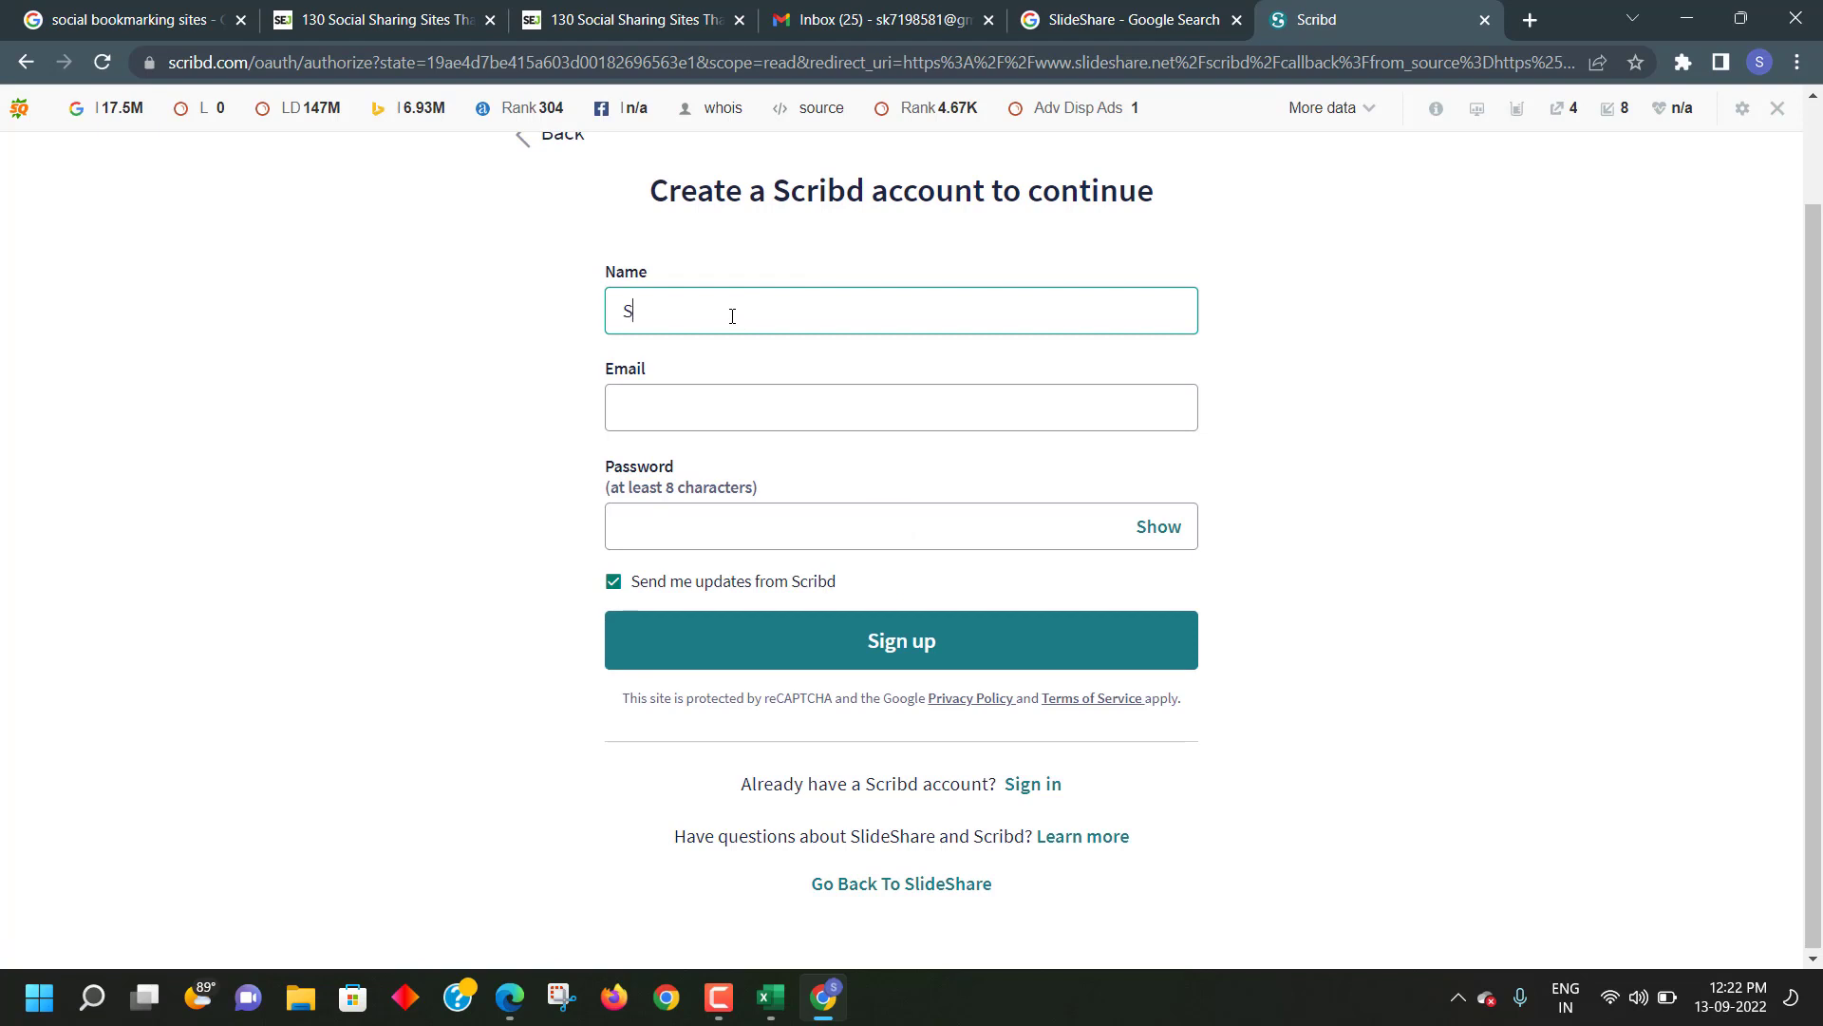
{"action": "type", "text": "Sita"}
{"action": "left_click", "coordinate": [793, 403]}
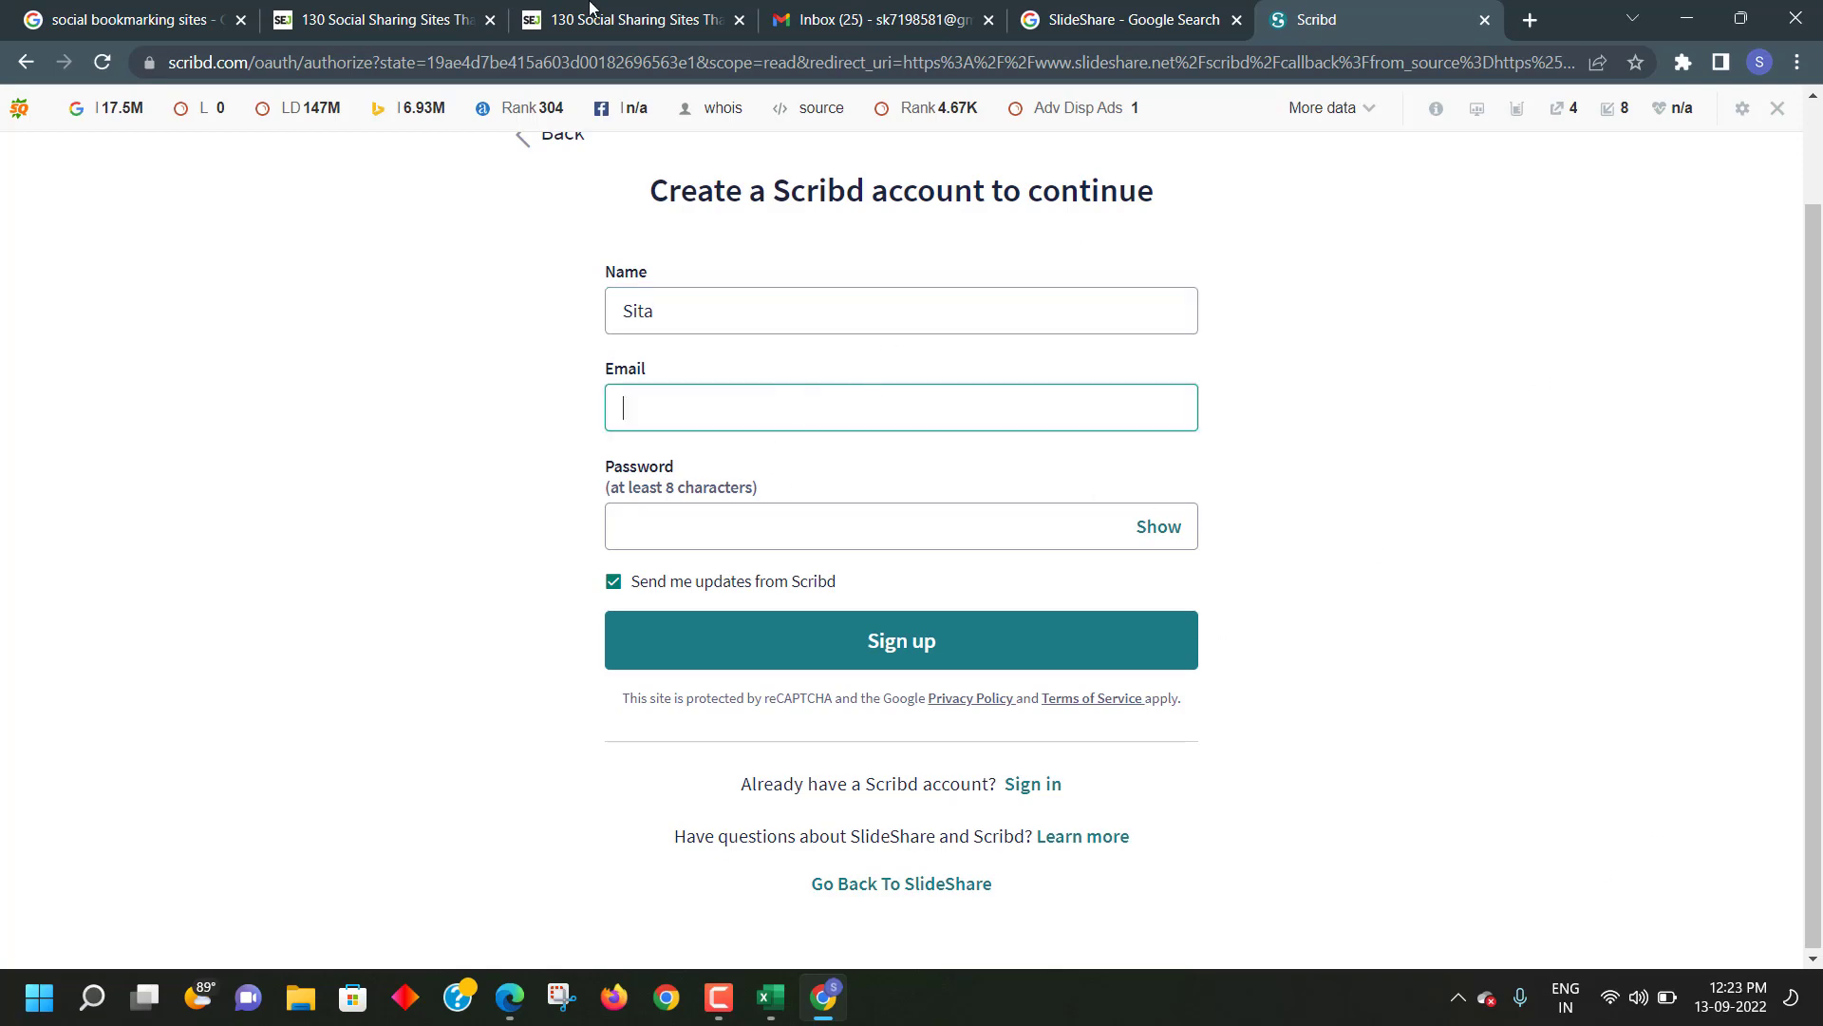
- Copy the Google account e-mail from Gmail and paste it into the Email field
{"action": "left_click", "coordinate": [869, 17]}
{"action": "left_click", "coordinate": [1783, 129]}
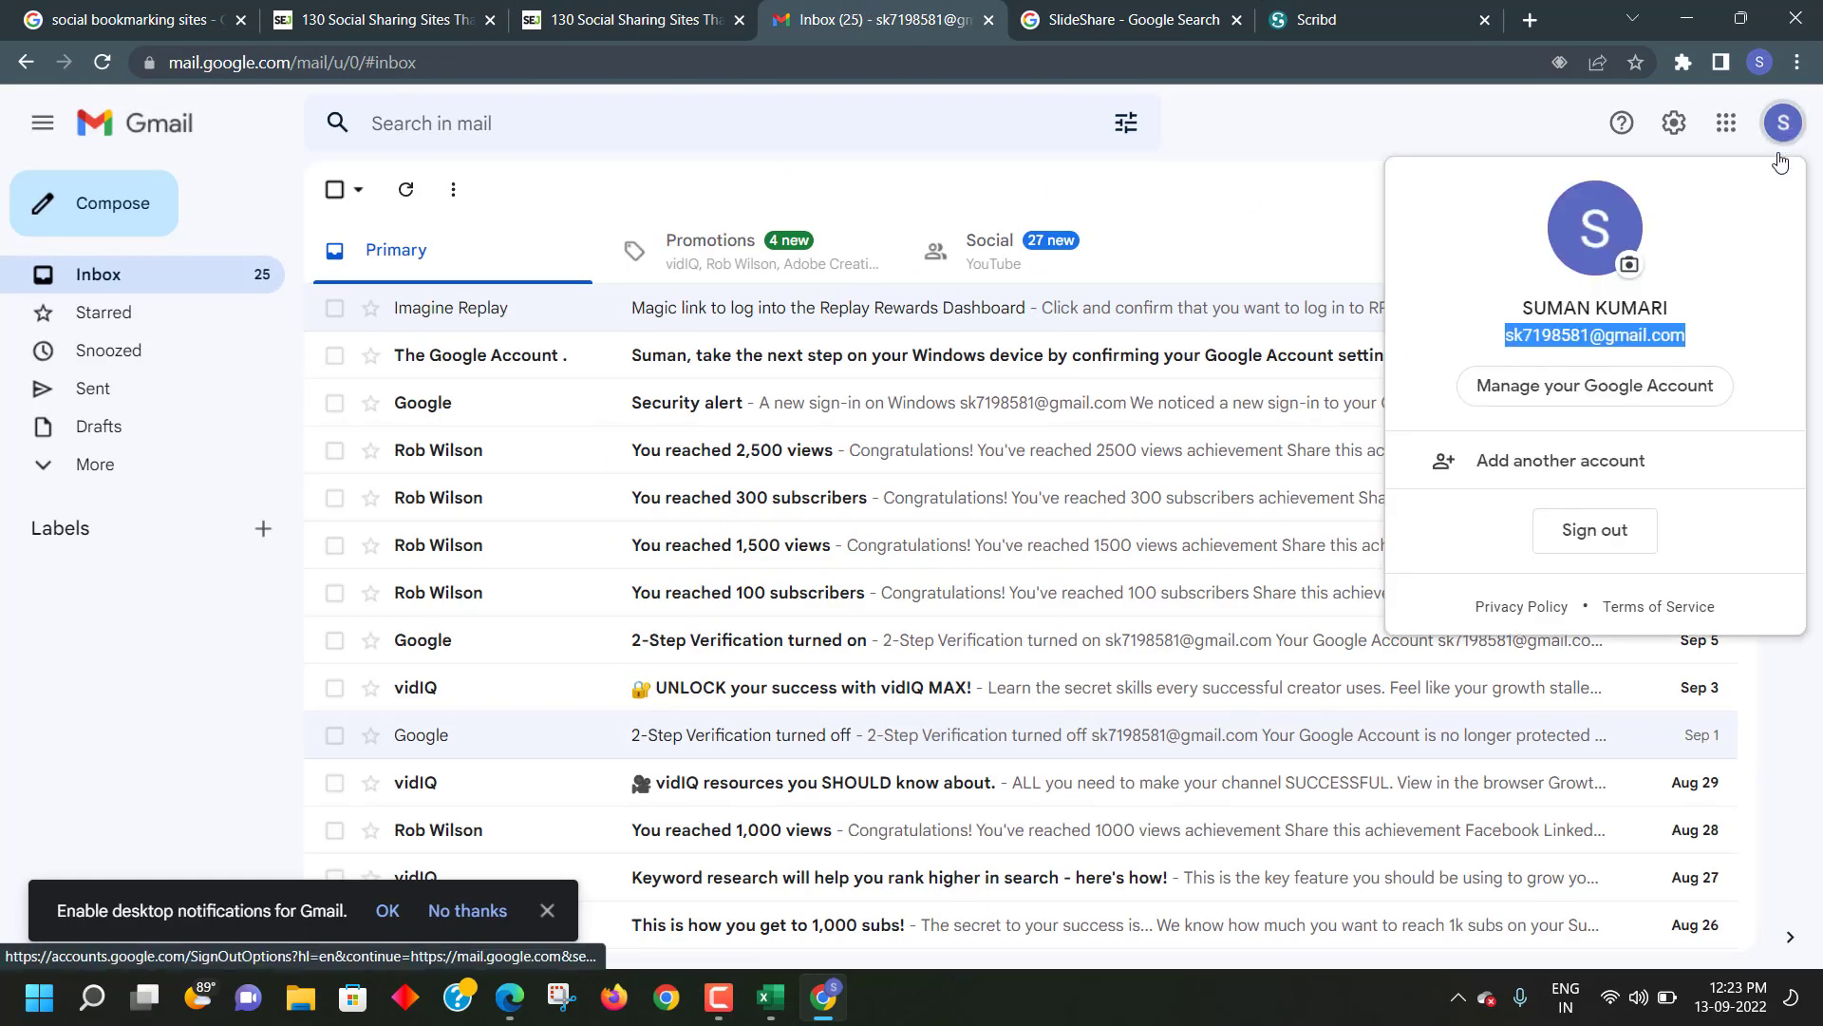
{"action": "right_click", "coordinate": [1502, 334]}
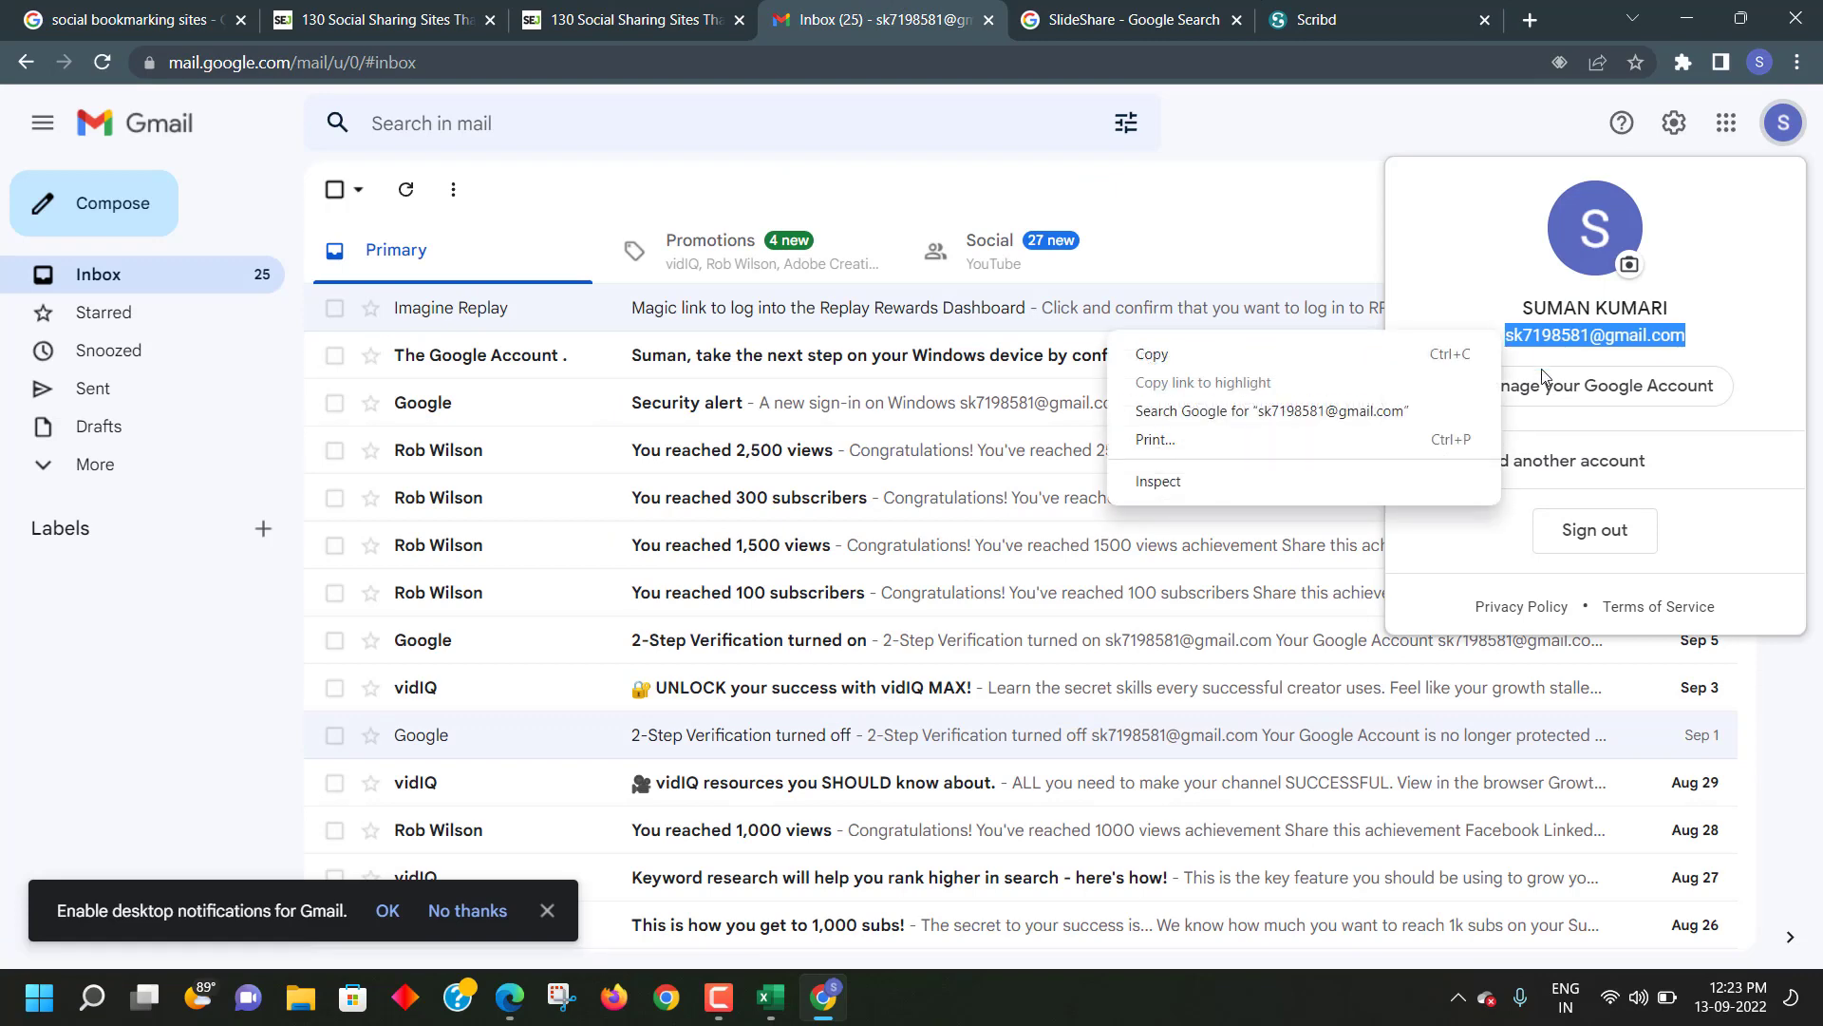
{"action": "left_click", "coordinate": [1171, 356]}
{"action": "left_click", "coordinate": [1322, 28]}
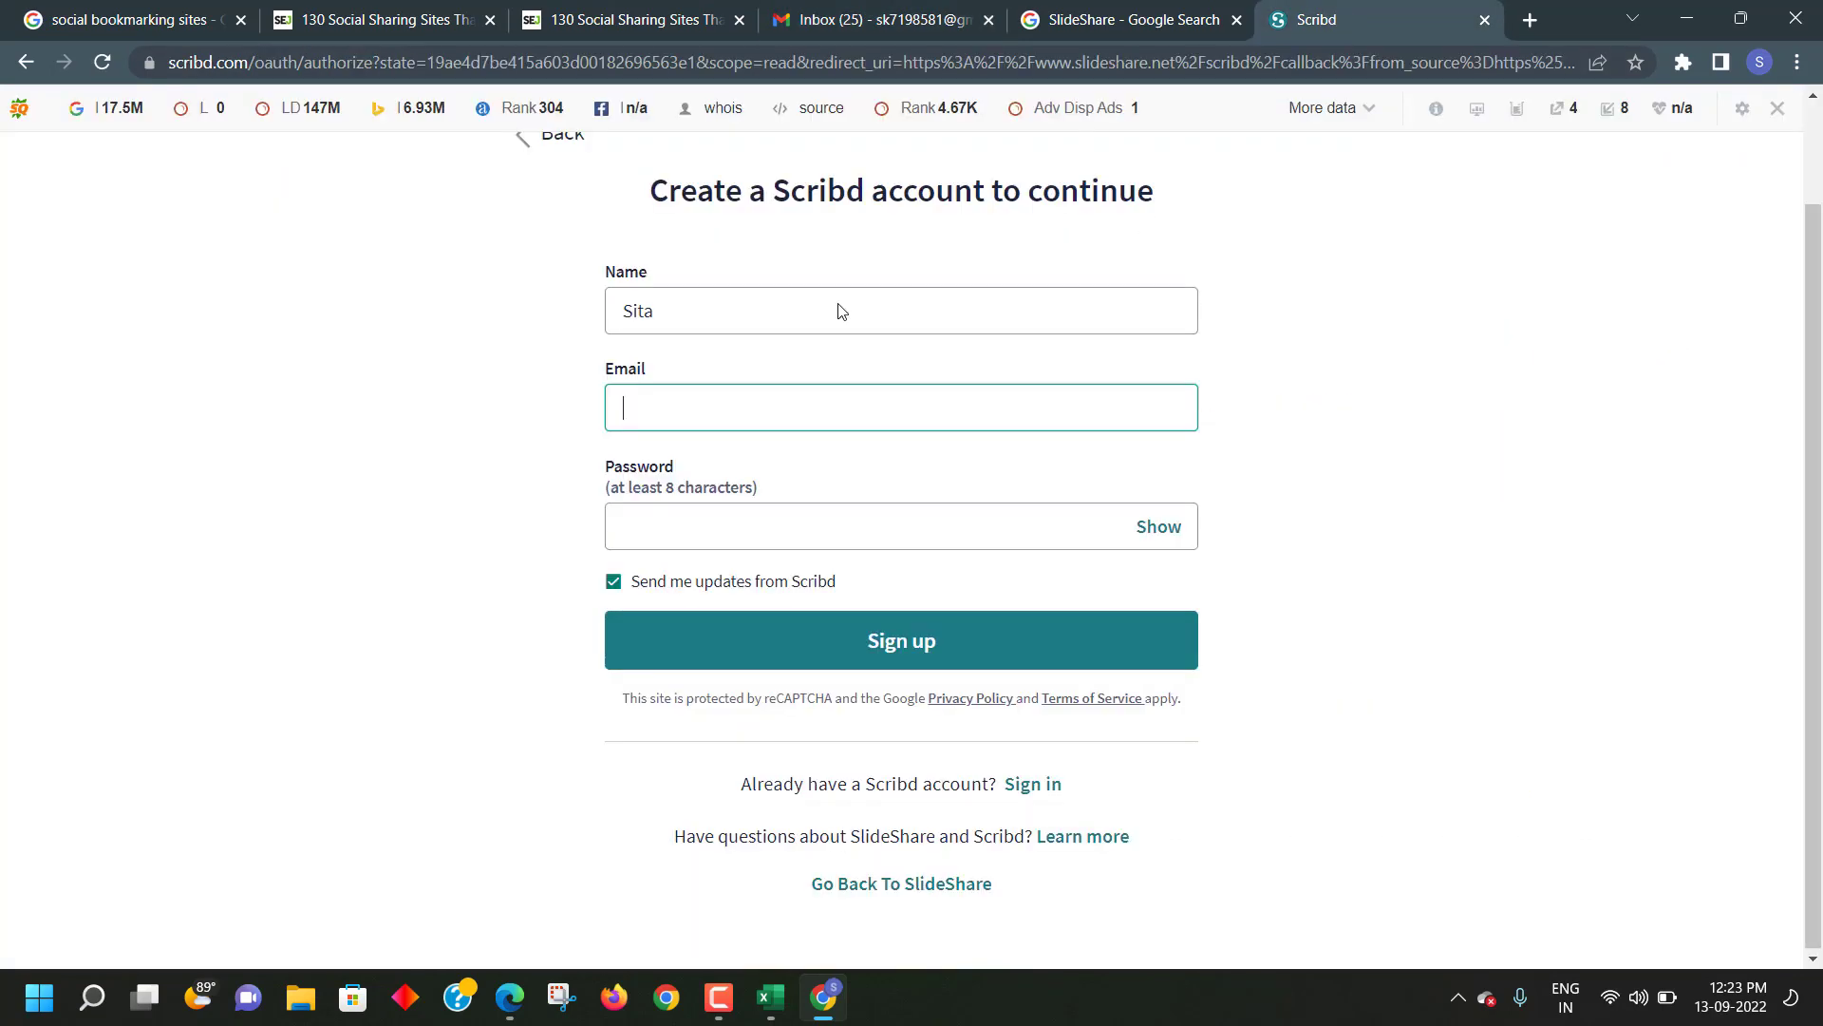
{"action": "right_click", "coordinate": [651, 425]}
{"action": "left_click", "coordinate": [729, 609]}
- Enter a password, submit the sign-up and save the password in the browser
{"action": "left_click", "coordinate": [683, 507]}
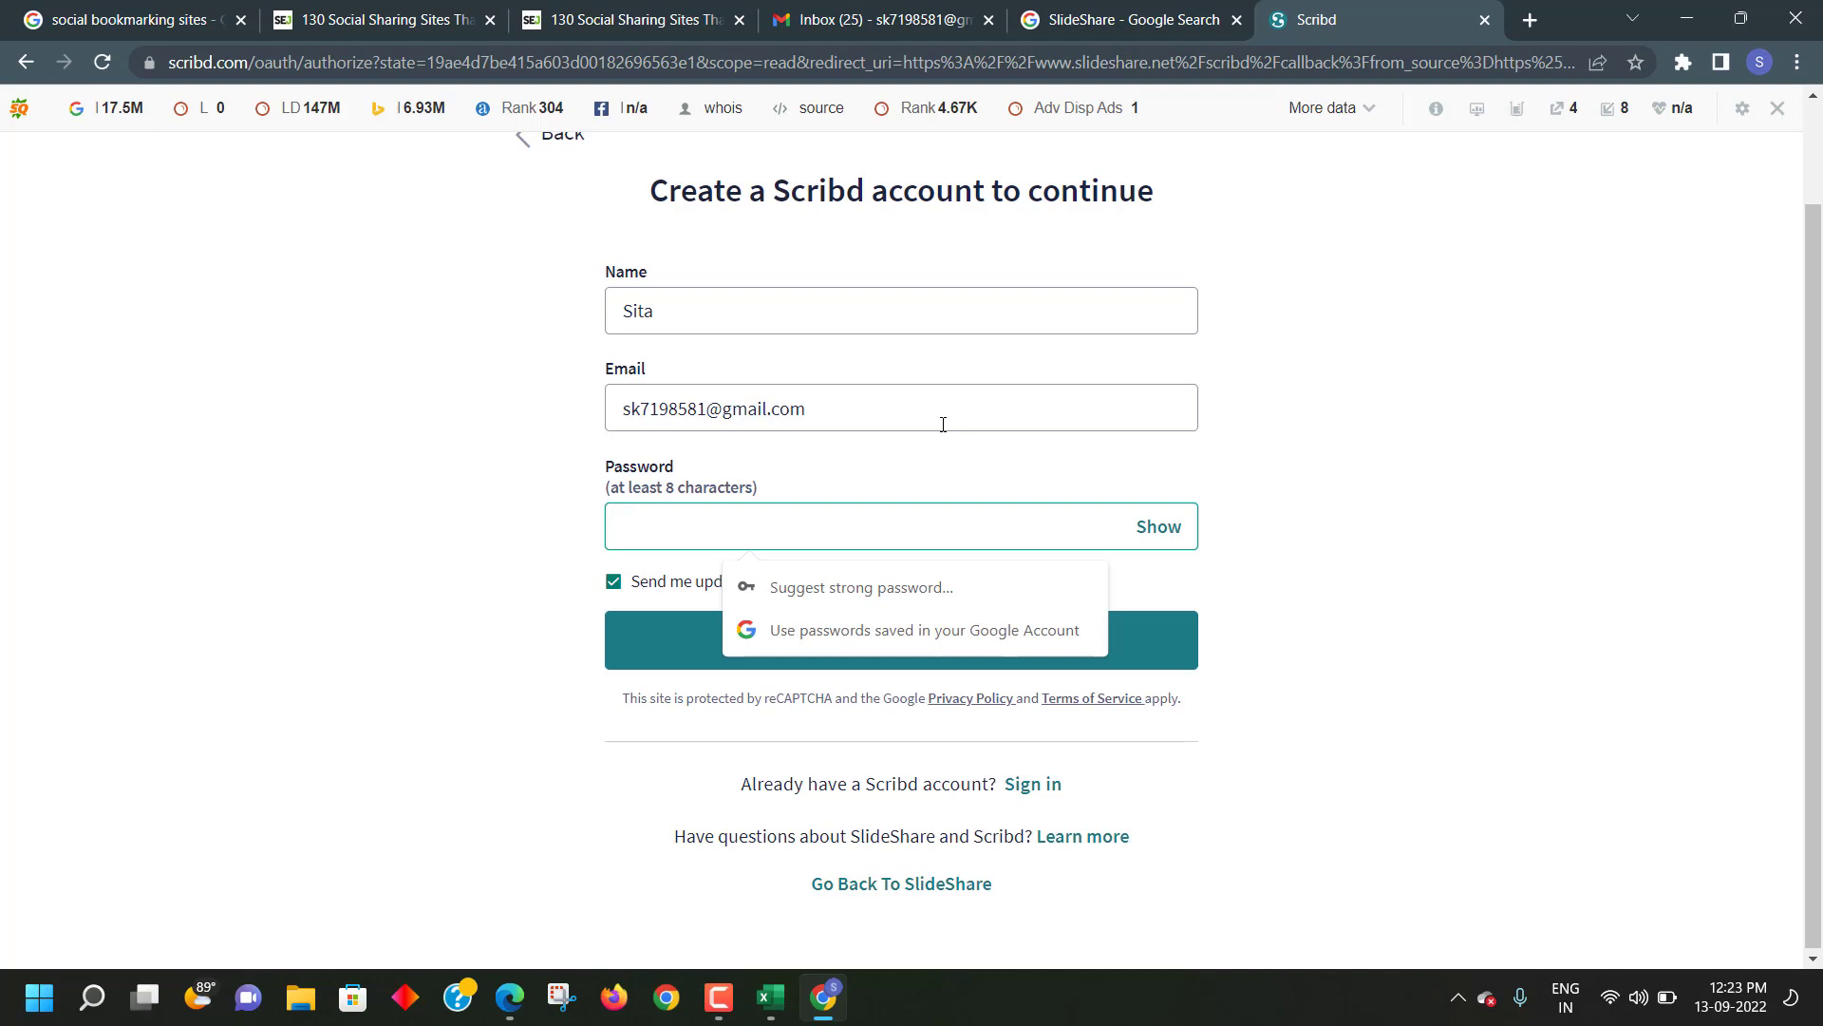
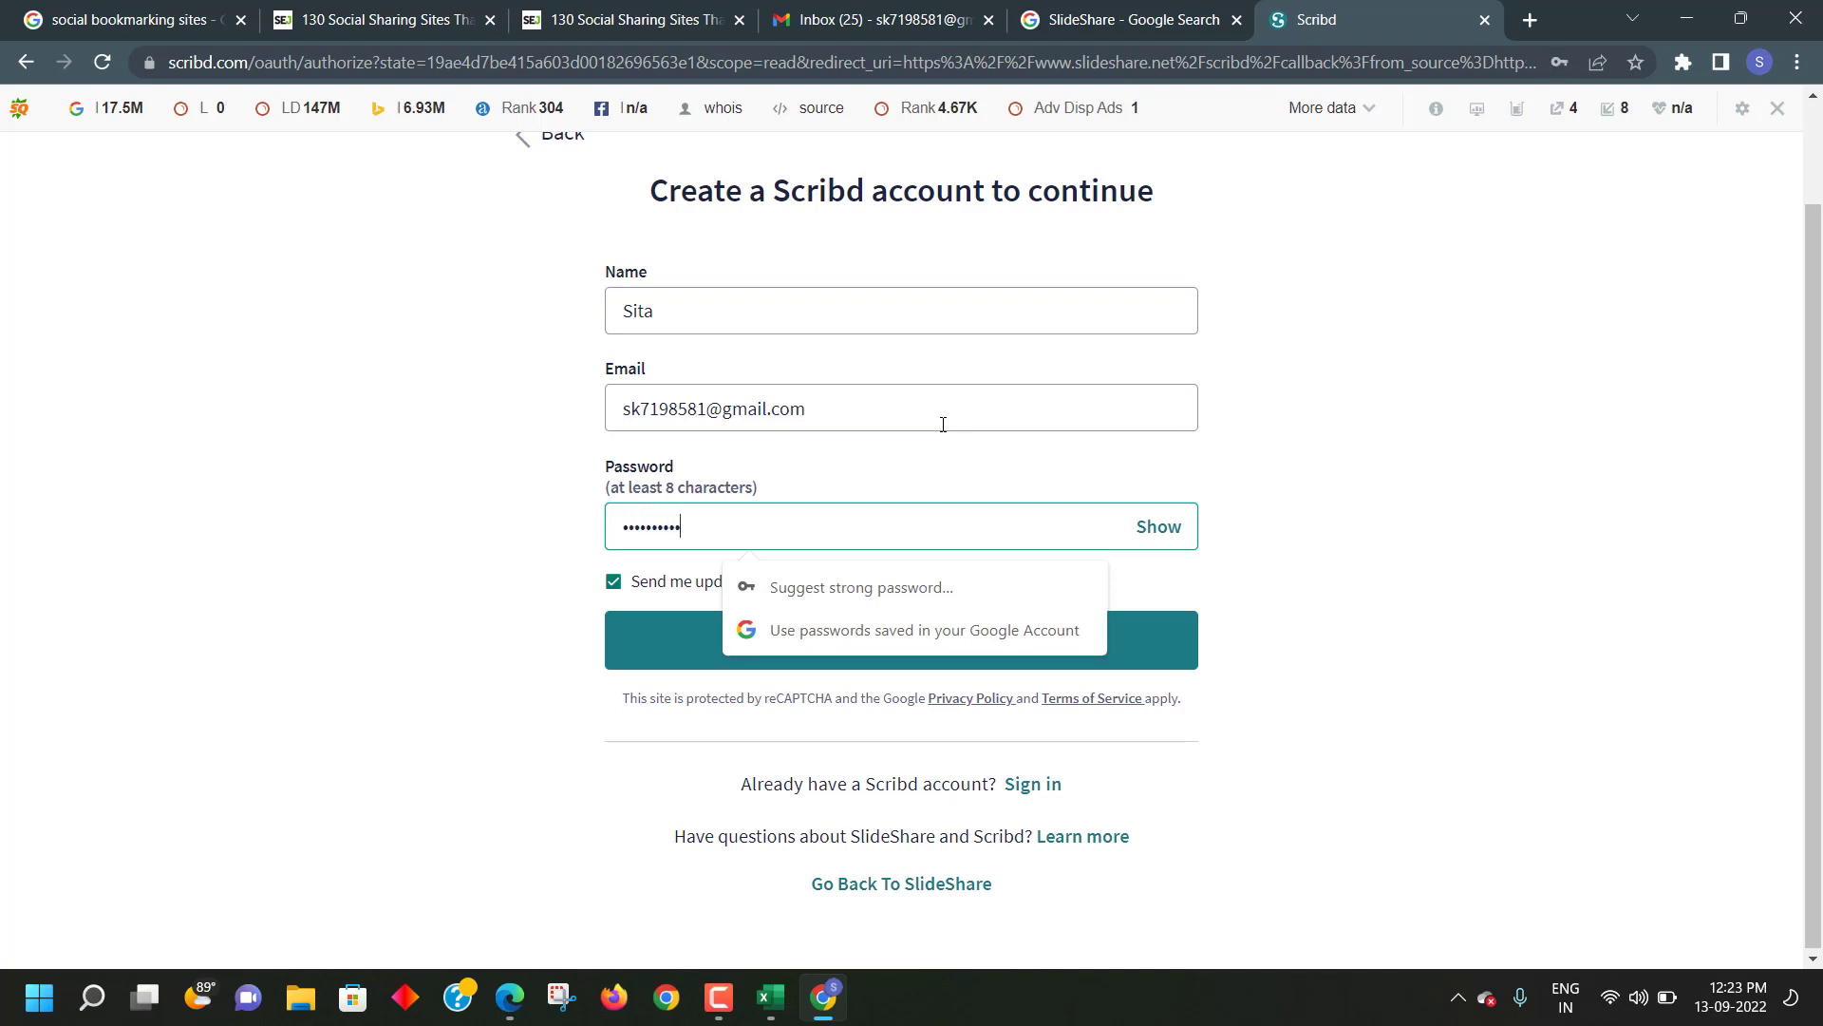
{"action": "left_click", "coordinate": [1444, 534]}
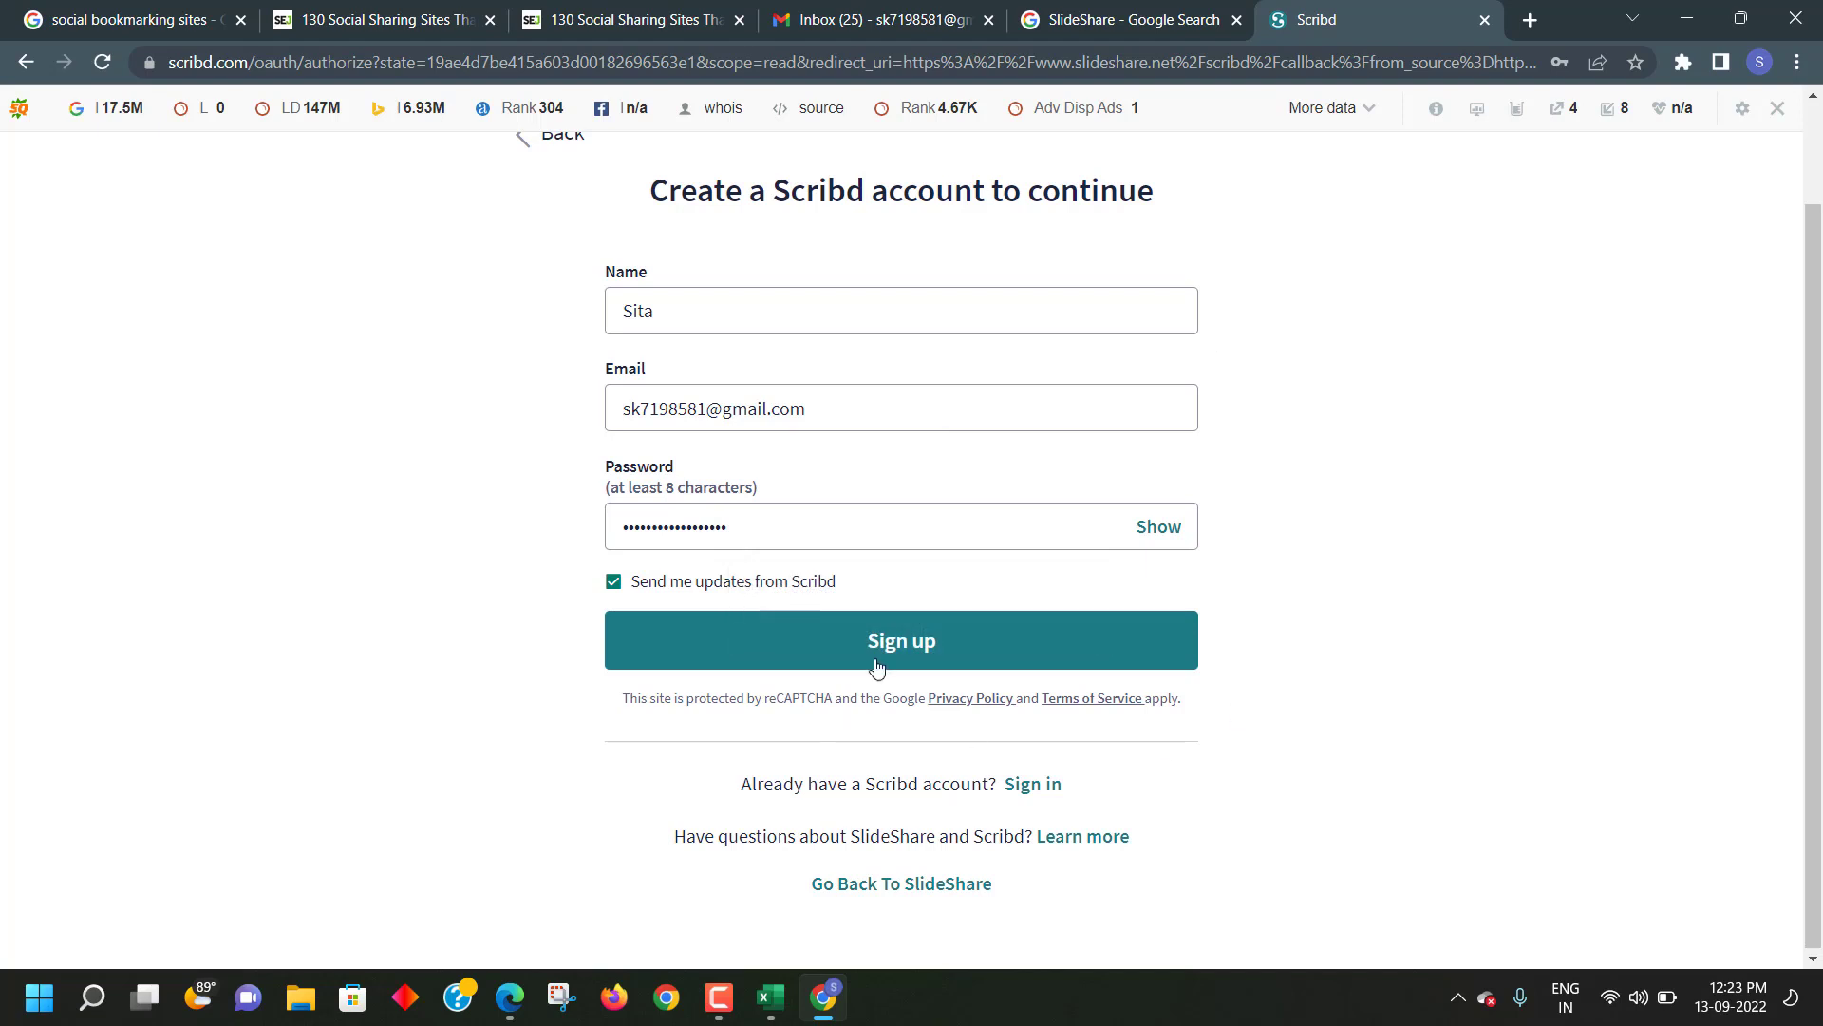
{"action": "left_click", "coordinate": [878, 660]}
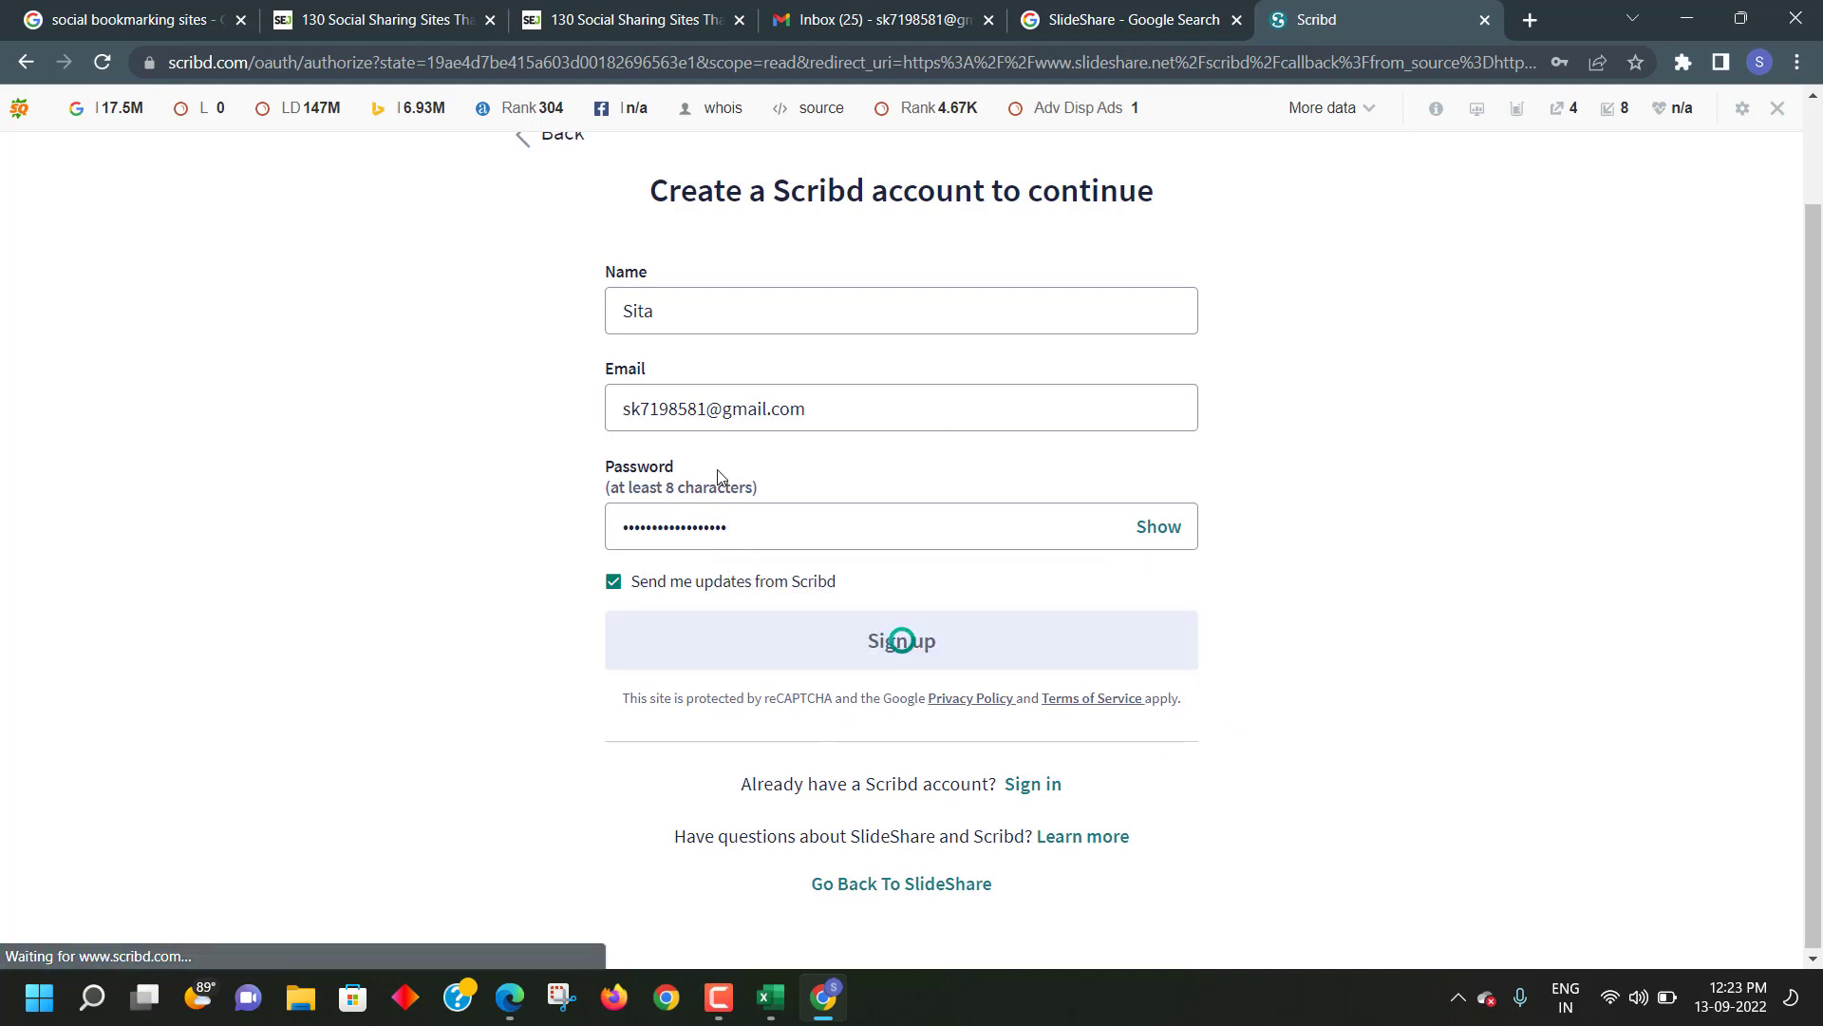
{"action": "left_click", "coordinate": [1509, 448]}
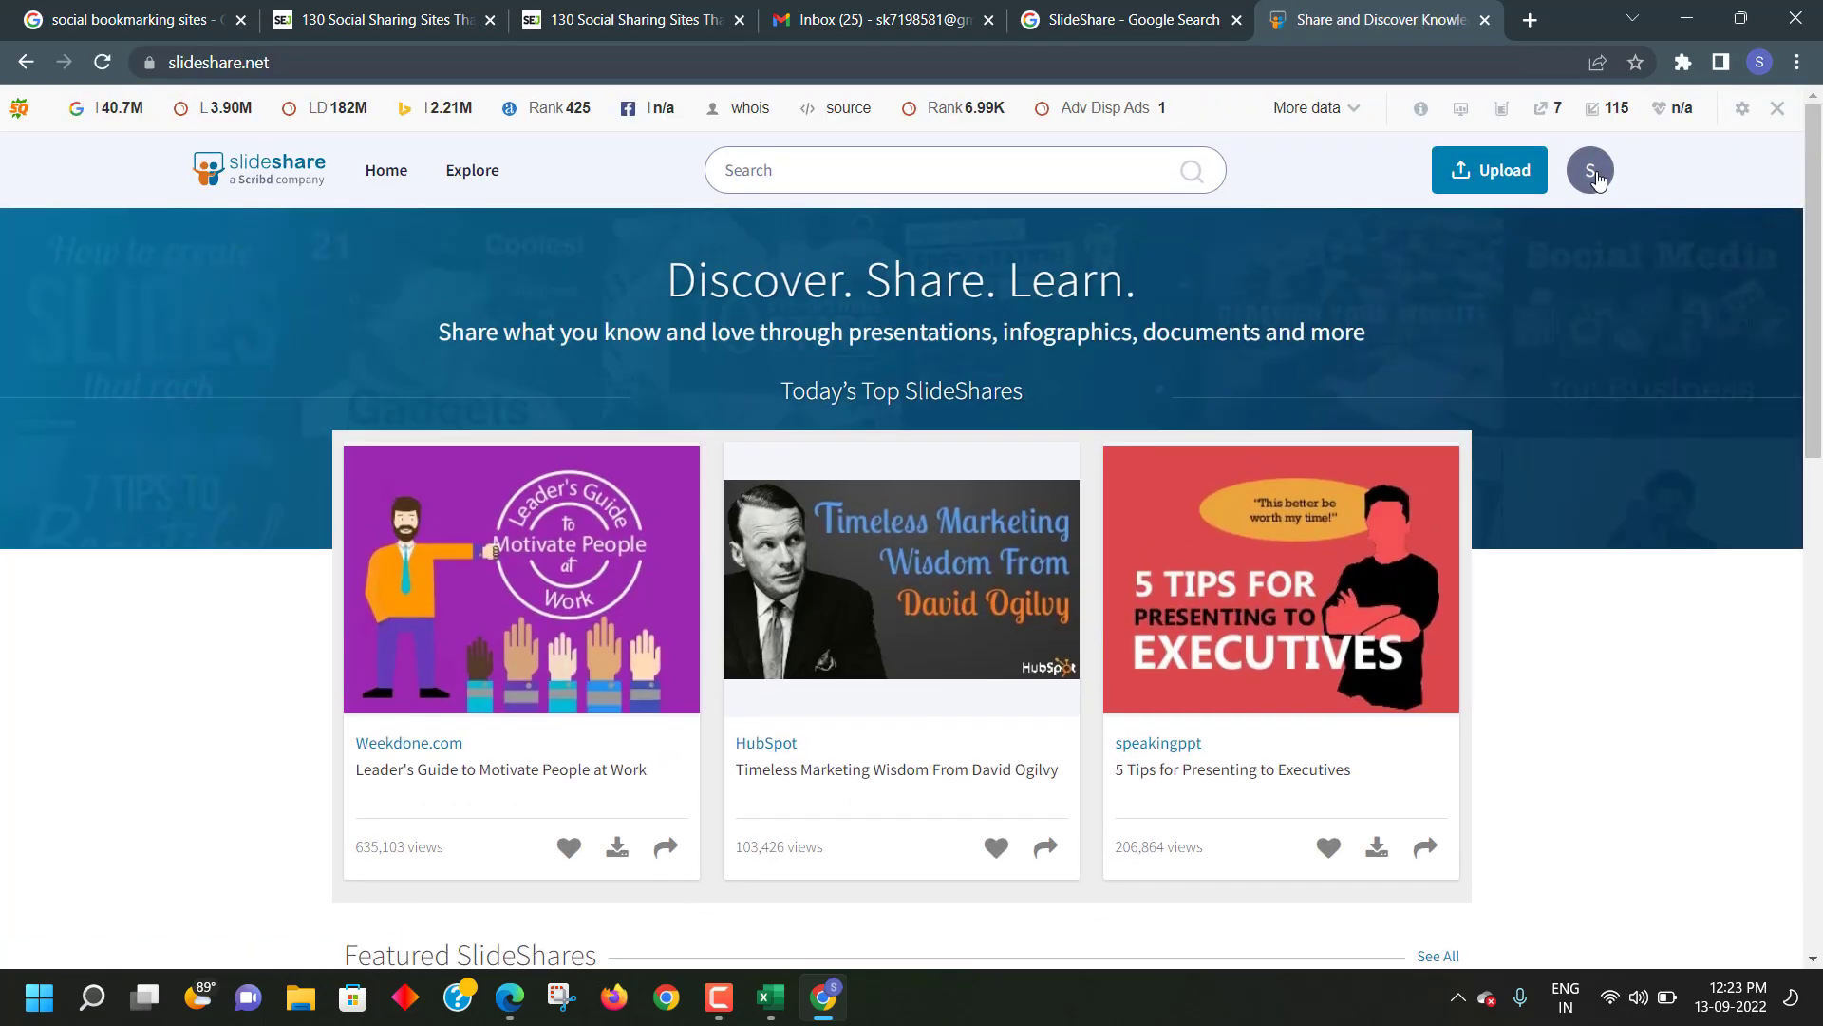
- Check the new account in the avatar menu and copy the slideshare.net URL
{"action": "left_click", "coordinate": [1594, 176]}
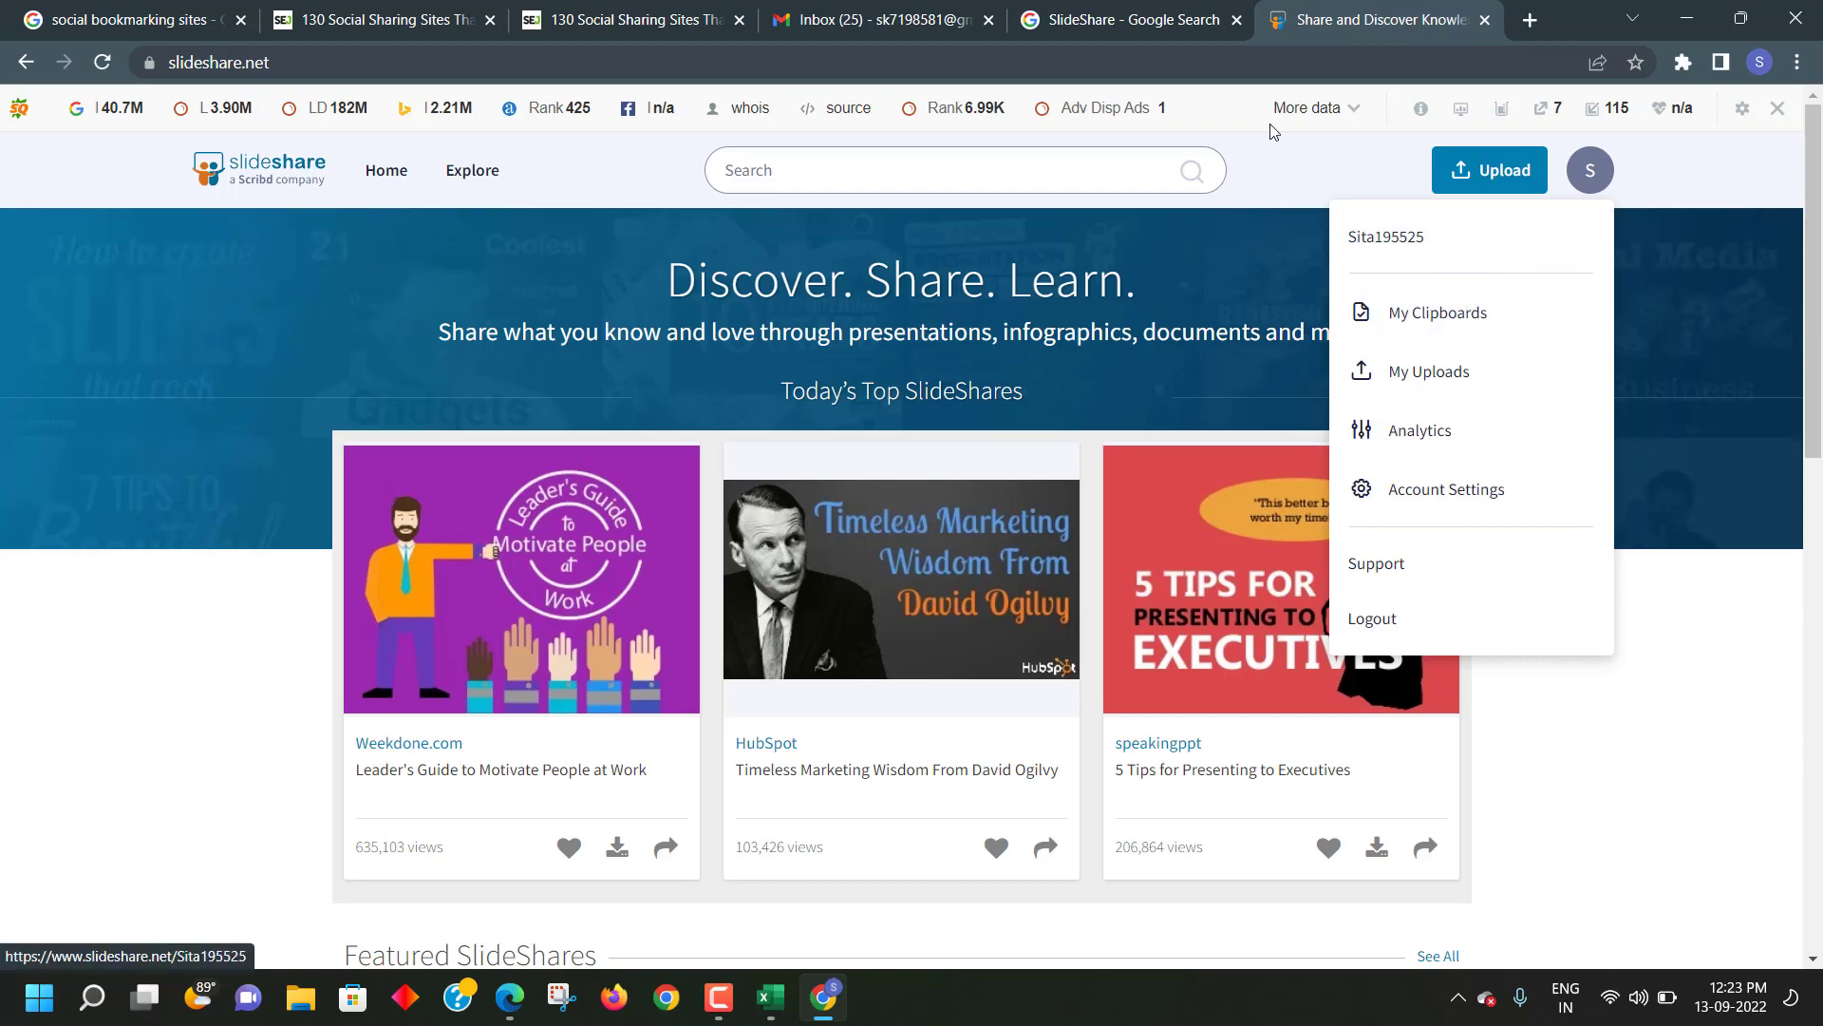
{"action": "left_click", "coordinate": [171, 62]}
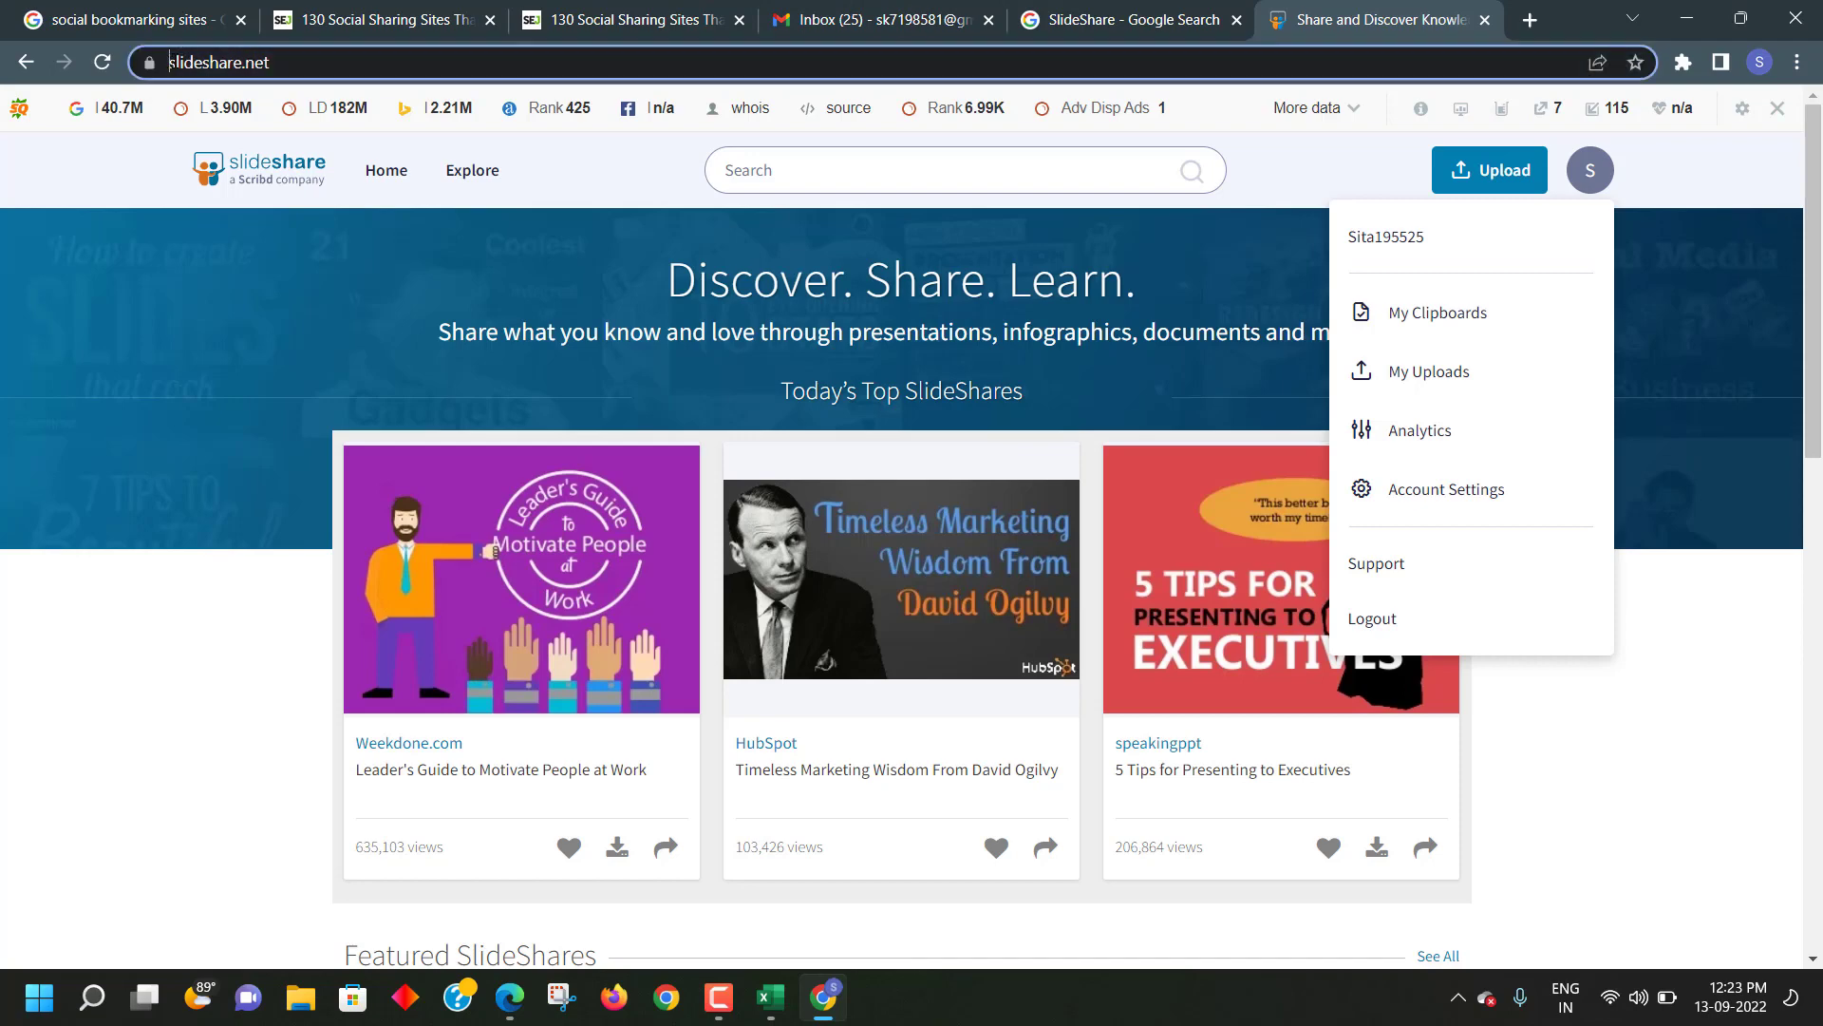
{"action": "left_click_drag", "start_coordinate": [171, 62], "coordinate": [315, 76]}
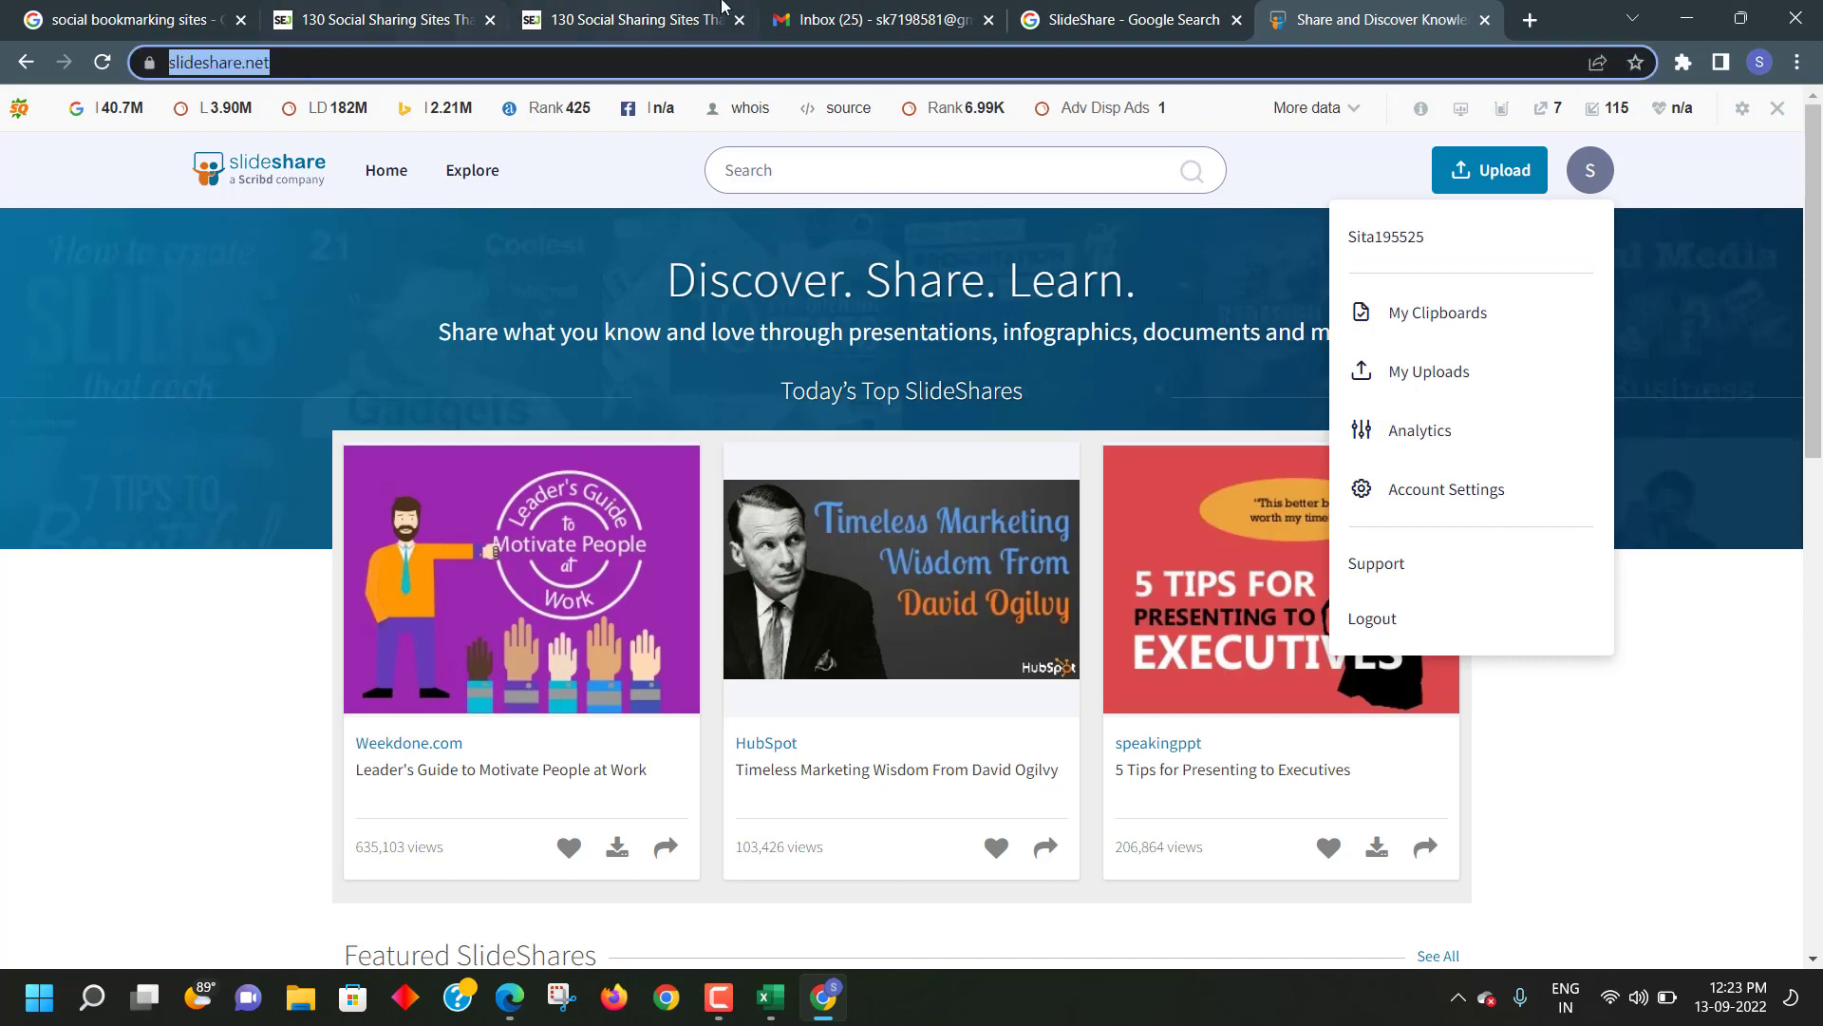
{"action": "left_click", "coordinate": [832, 20]}
- Search Gmail for the pasted slideshare.net address
{"action": "left_click", "coordinate": [520, 117]}
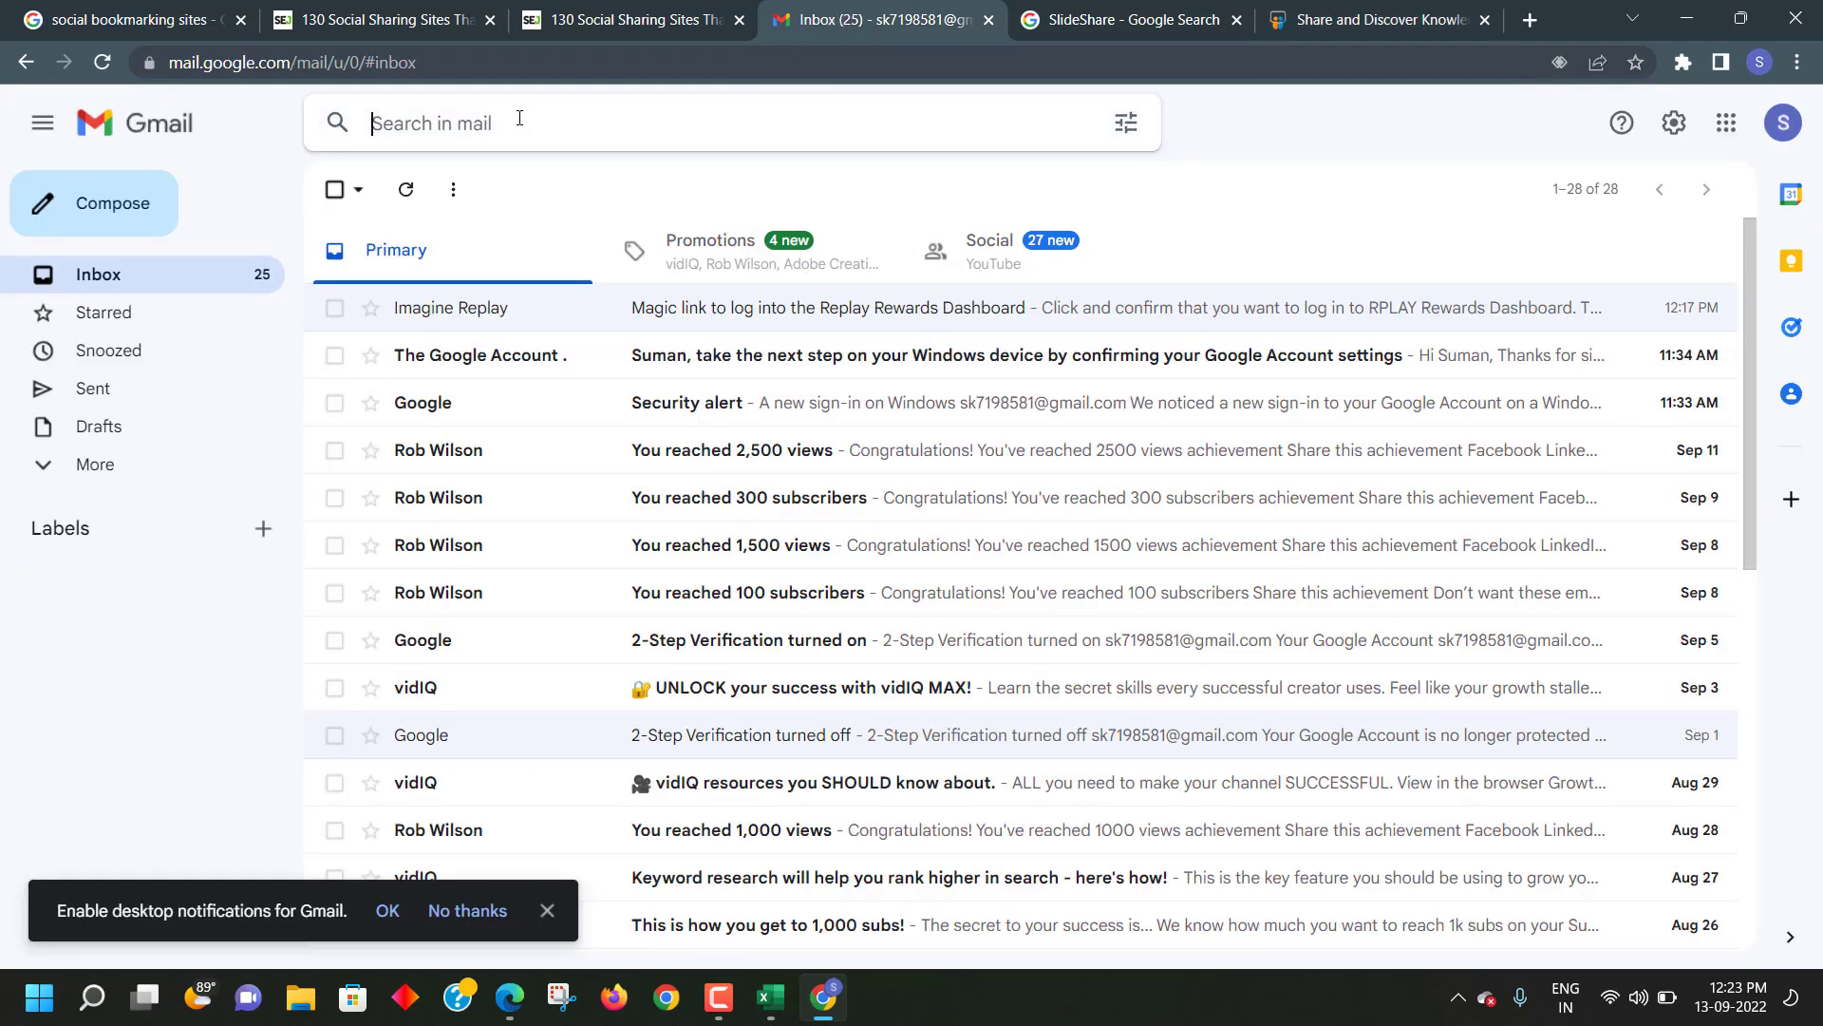
{"action": "key", "text": "ctrl+v"}
{"action": "key", "text": "Return"}
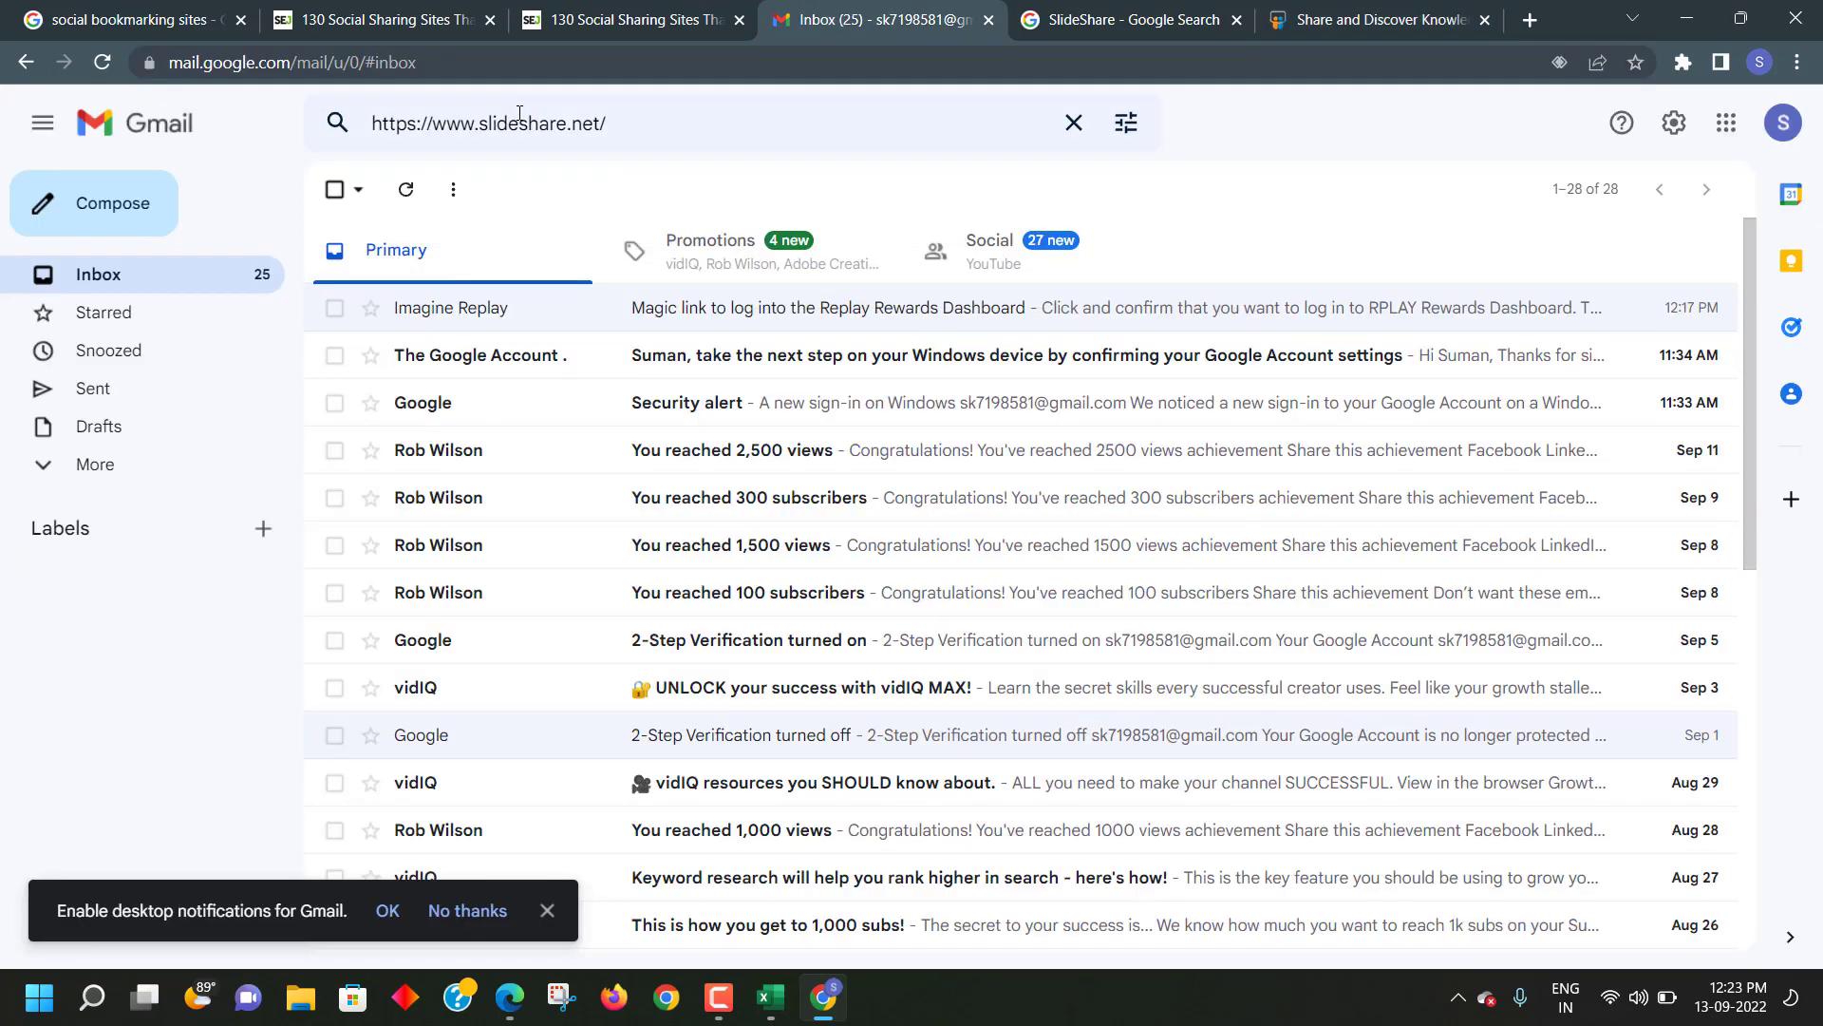
- Browse Inbox, Promotions, Social and All Mail (109 messages), then return to SlideShare
{"action": "left_click", "coordinate": [84, 275]}
{"action": "left_click", "coordinate": [714, 258]}
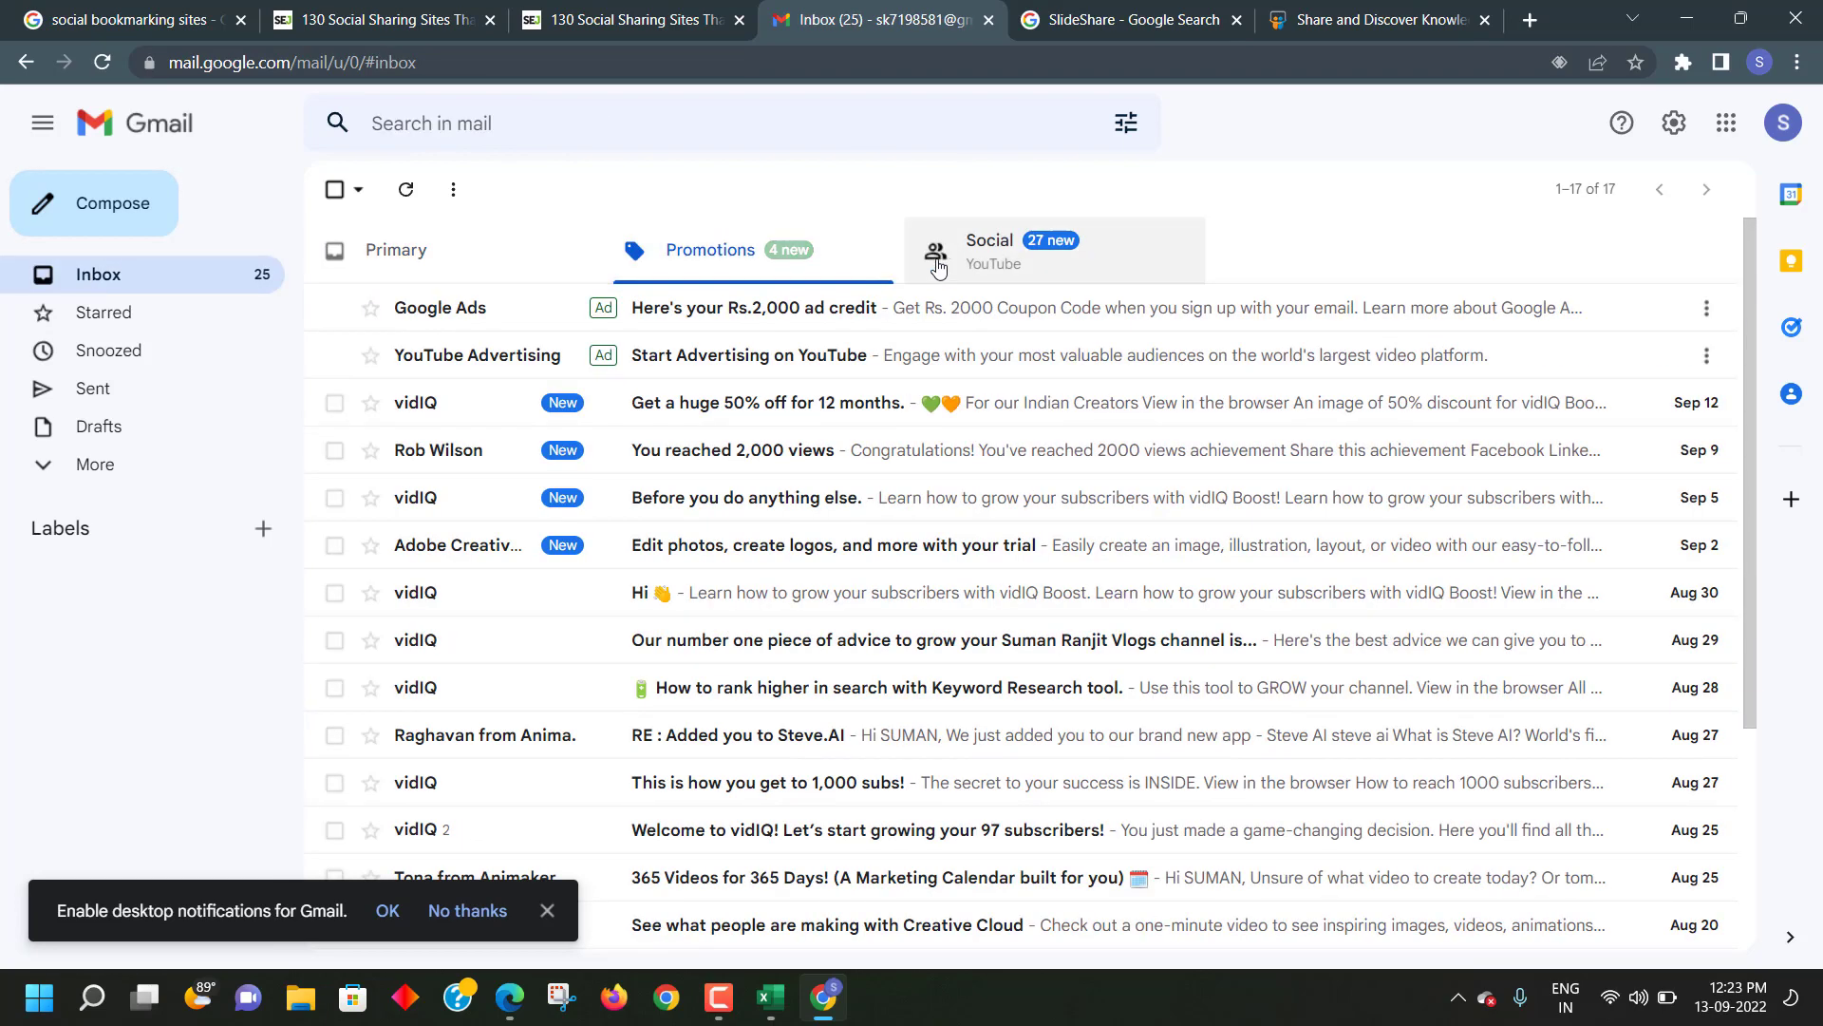
{"action": "left_click", "coordinate": [938, 264]}
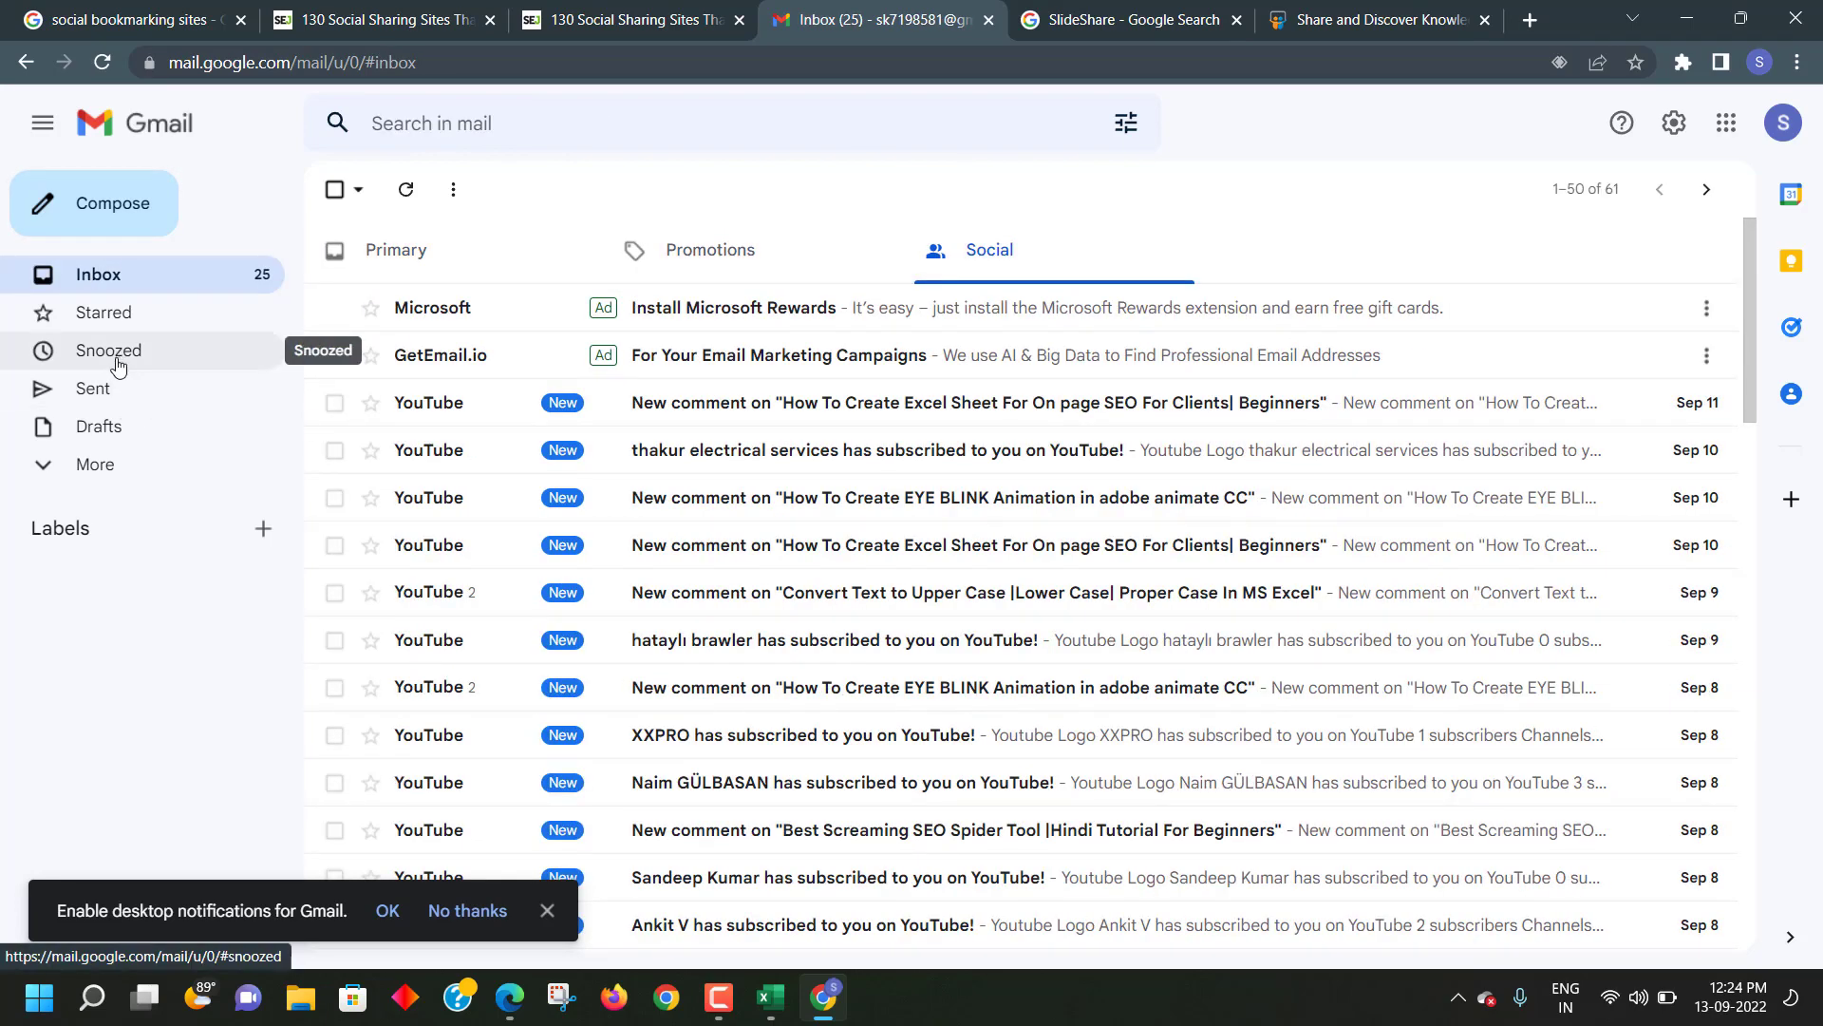
{"action": "left_click", "coordinate": [108, 274]}
{"action": "left_click", "coordinate": [105, 464]}
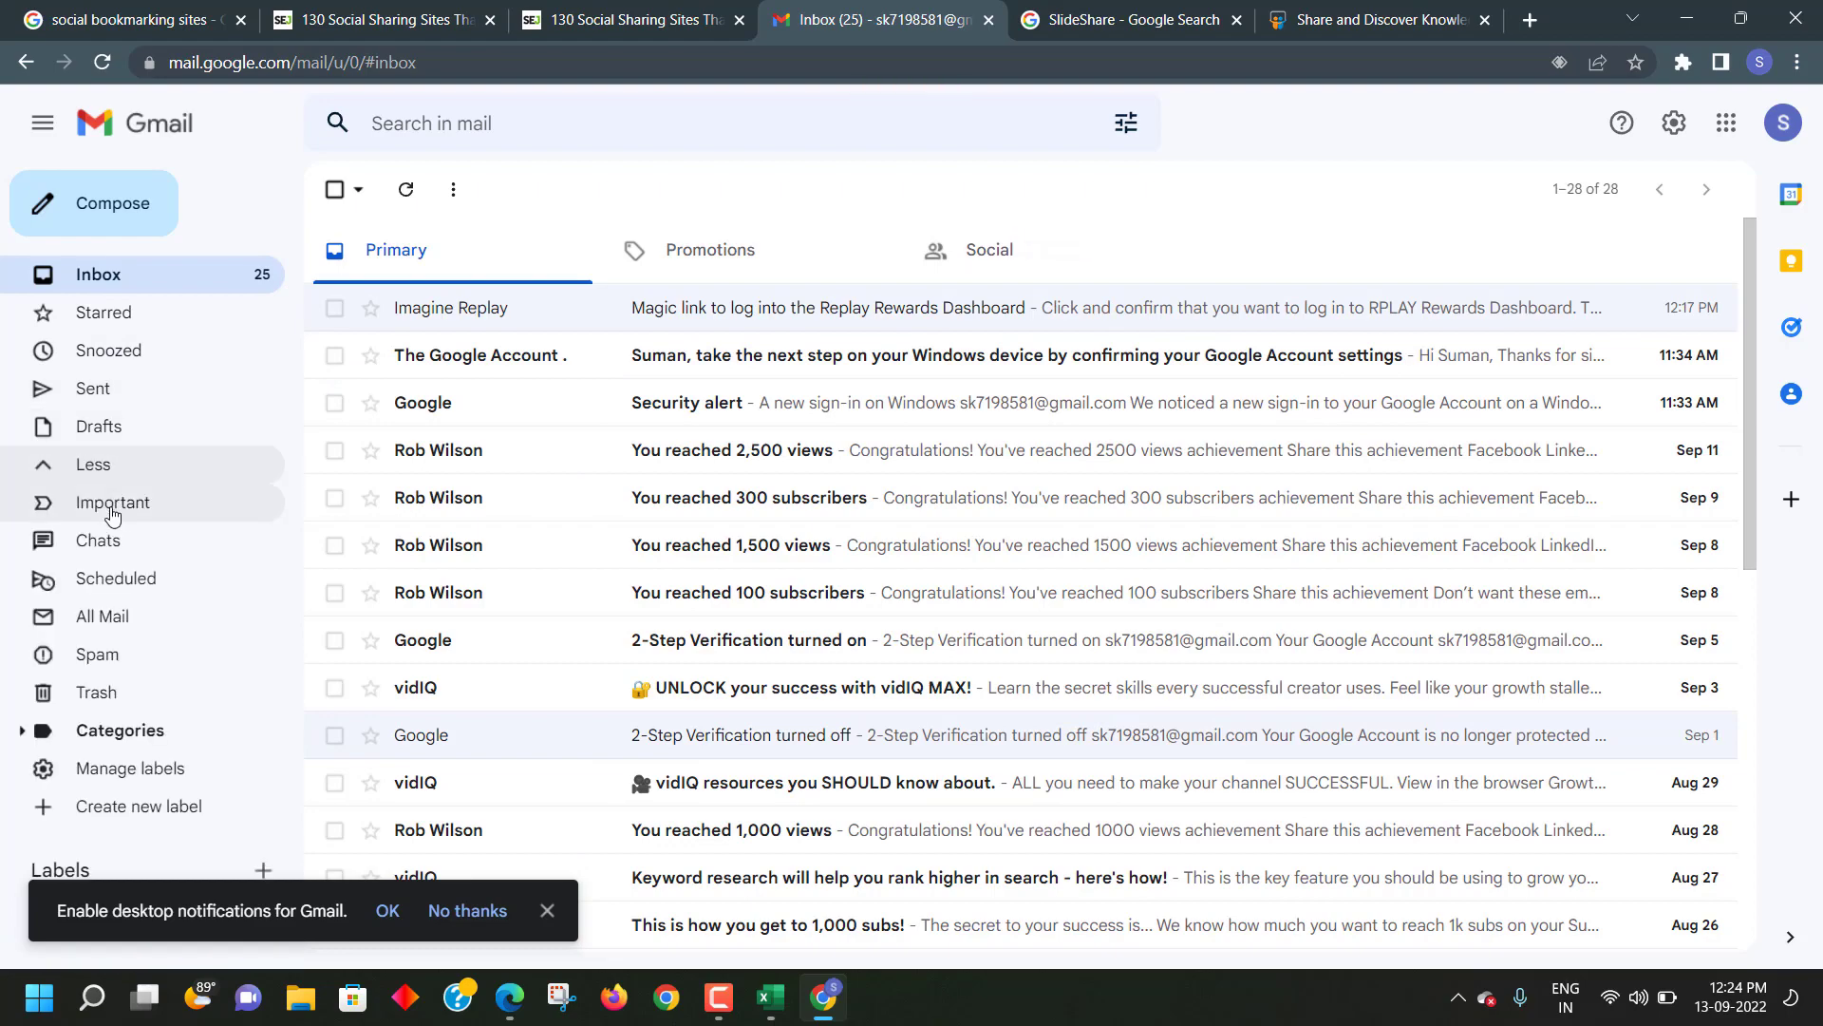
{"action": "left_click", "coordinate": [137, 620]}
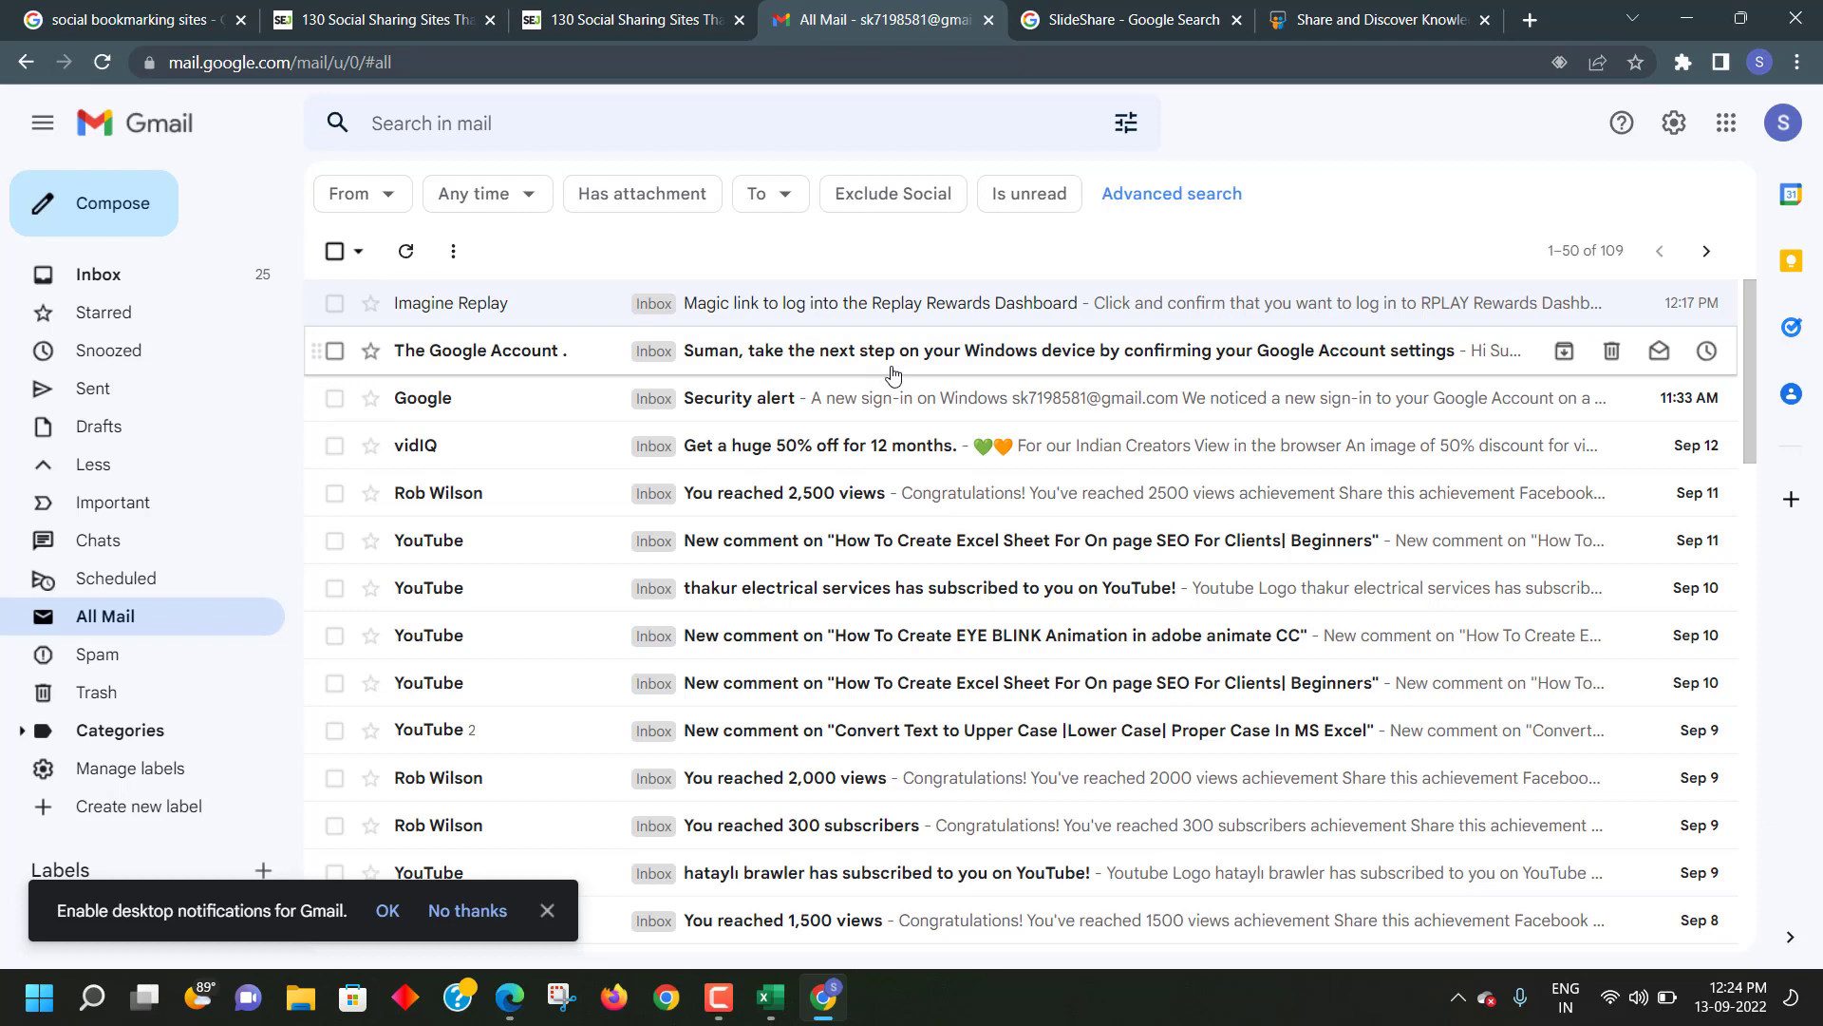
{"action": "left_click", "coordinate": [1382, 19]}
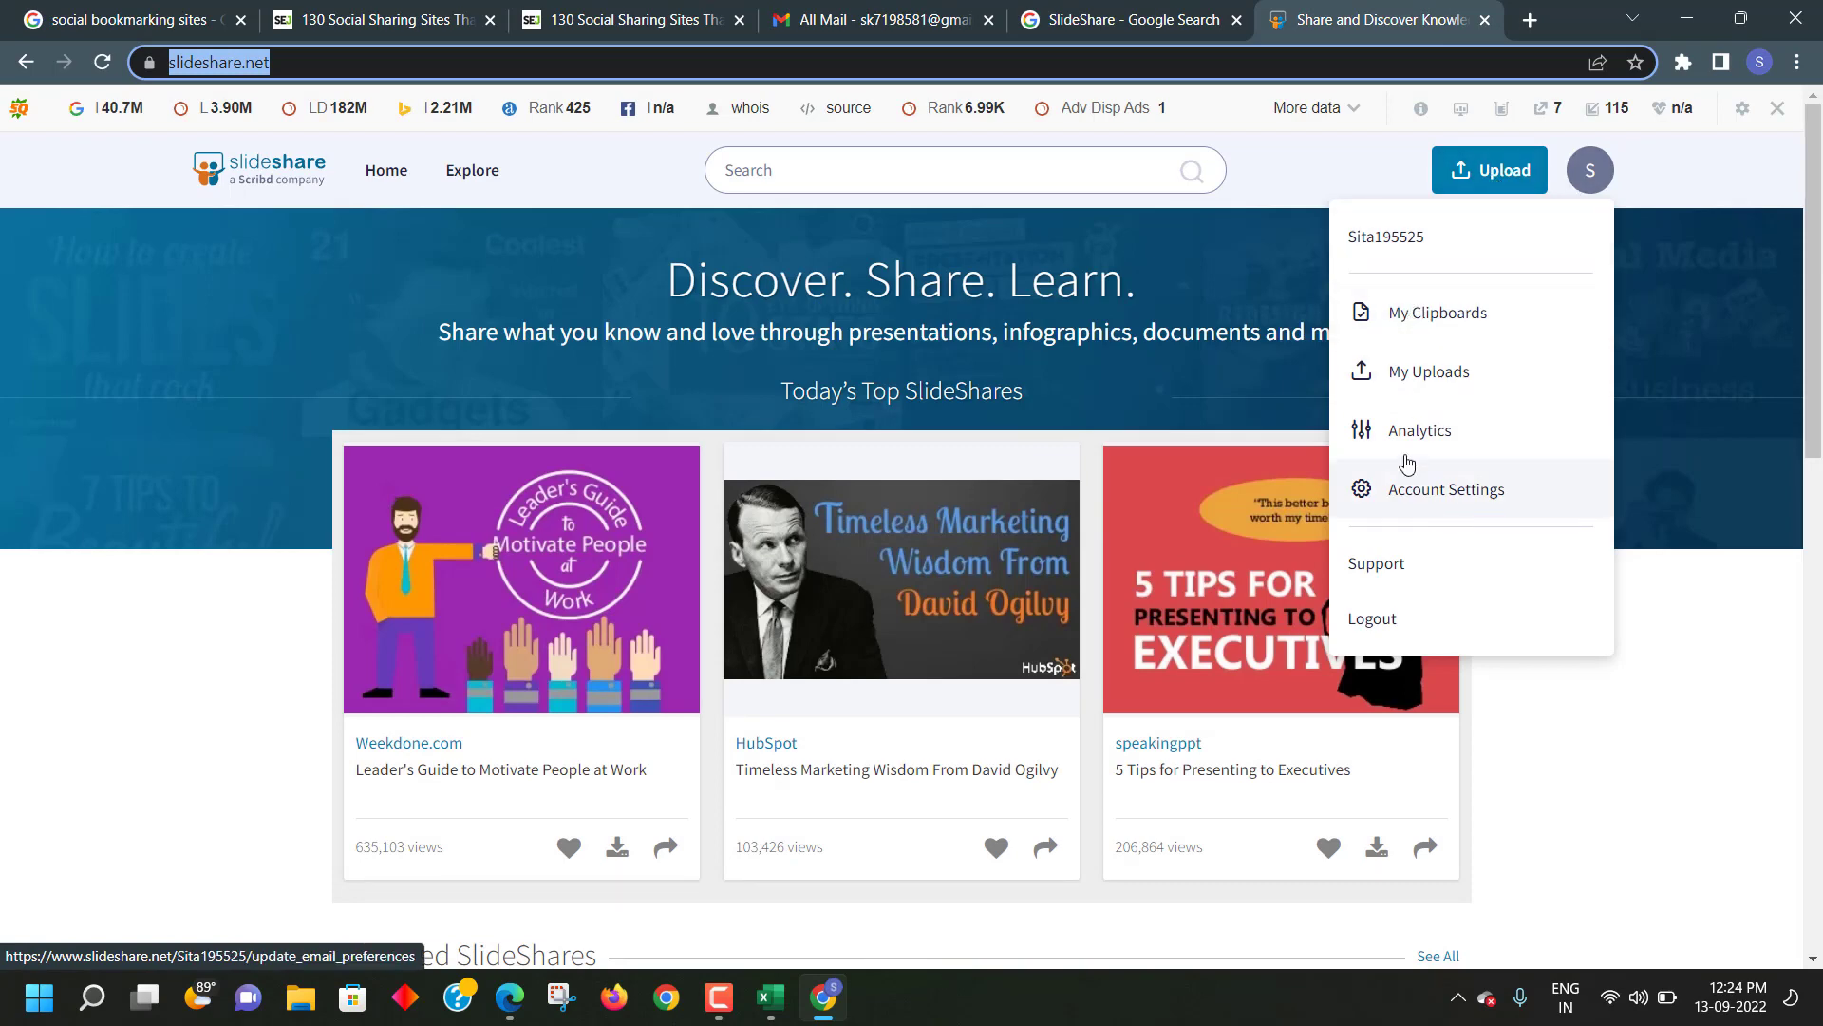
- Open SlideShare account settings and step through Membership, social, licence, email, personal and contact tabs
{"action": "left_click", "coordinate": [1436, 502]}
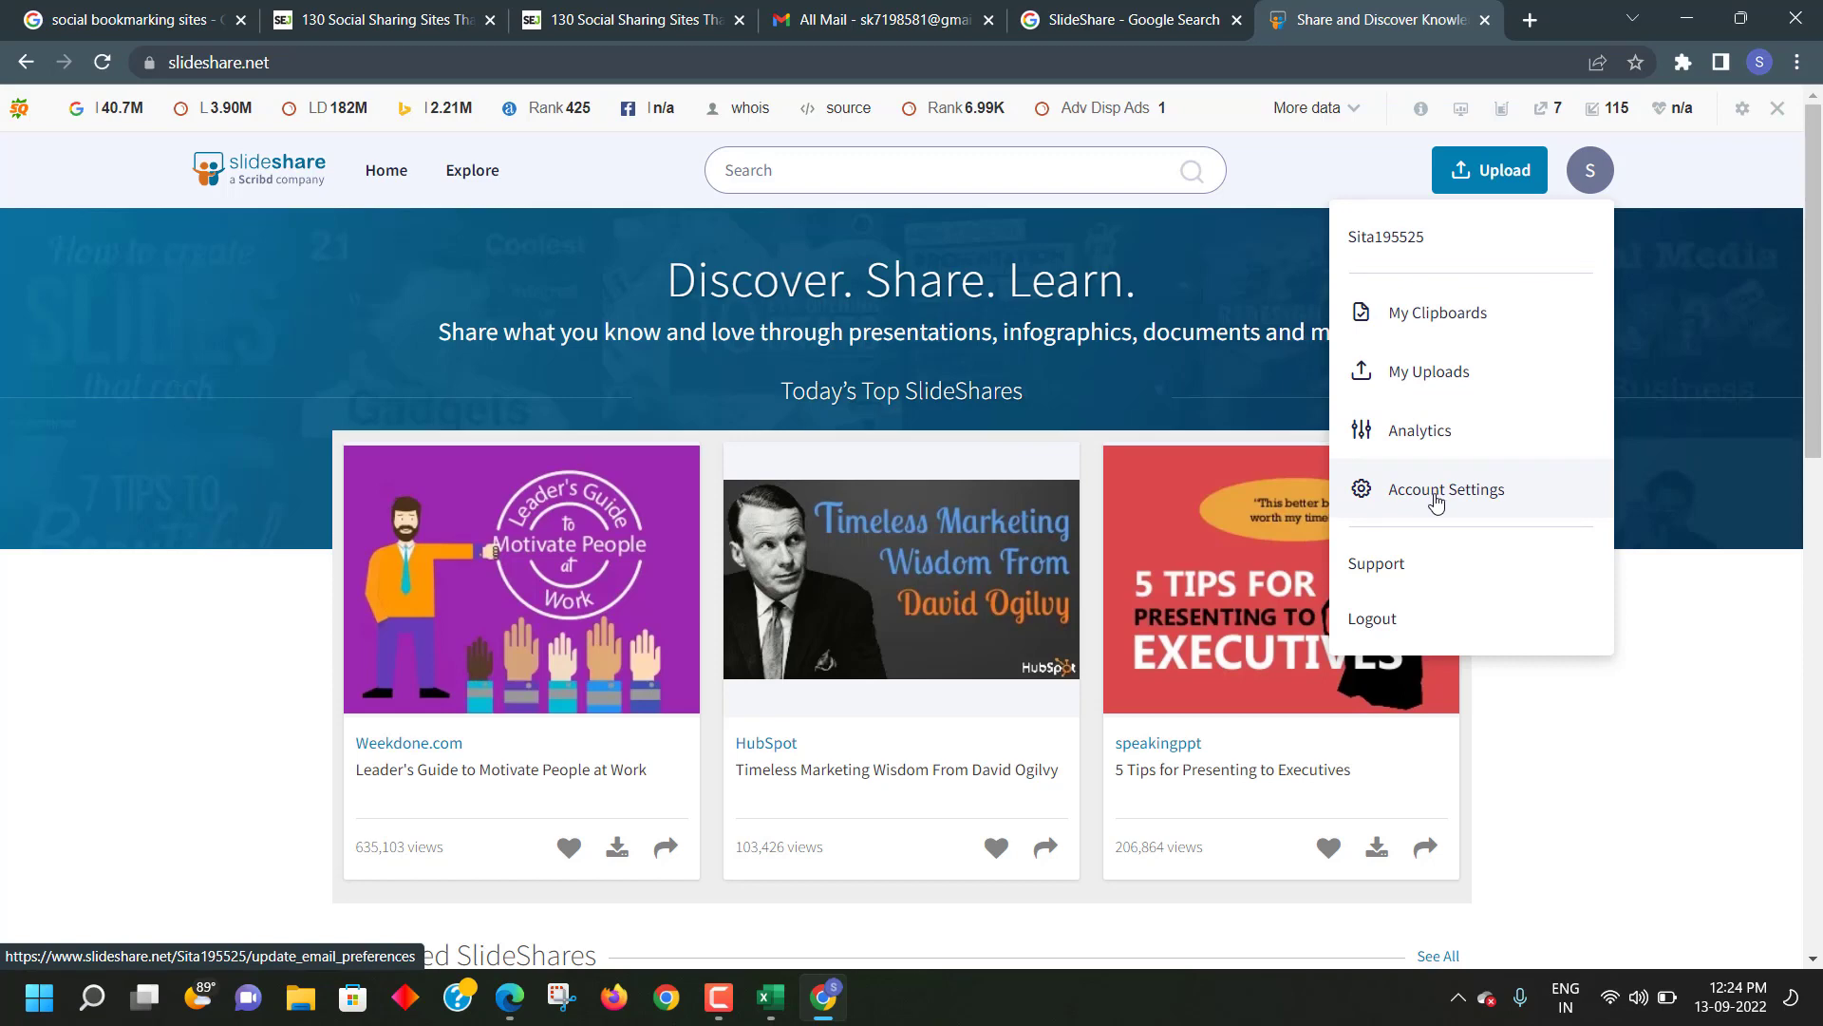
{"action": "left_click", "coordinate": [1435, 501]}
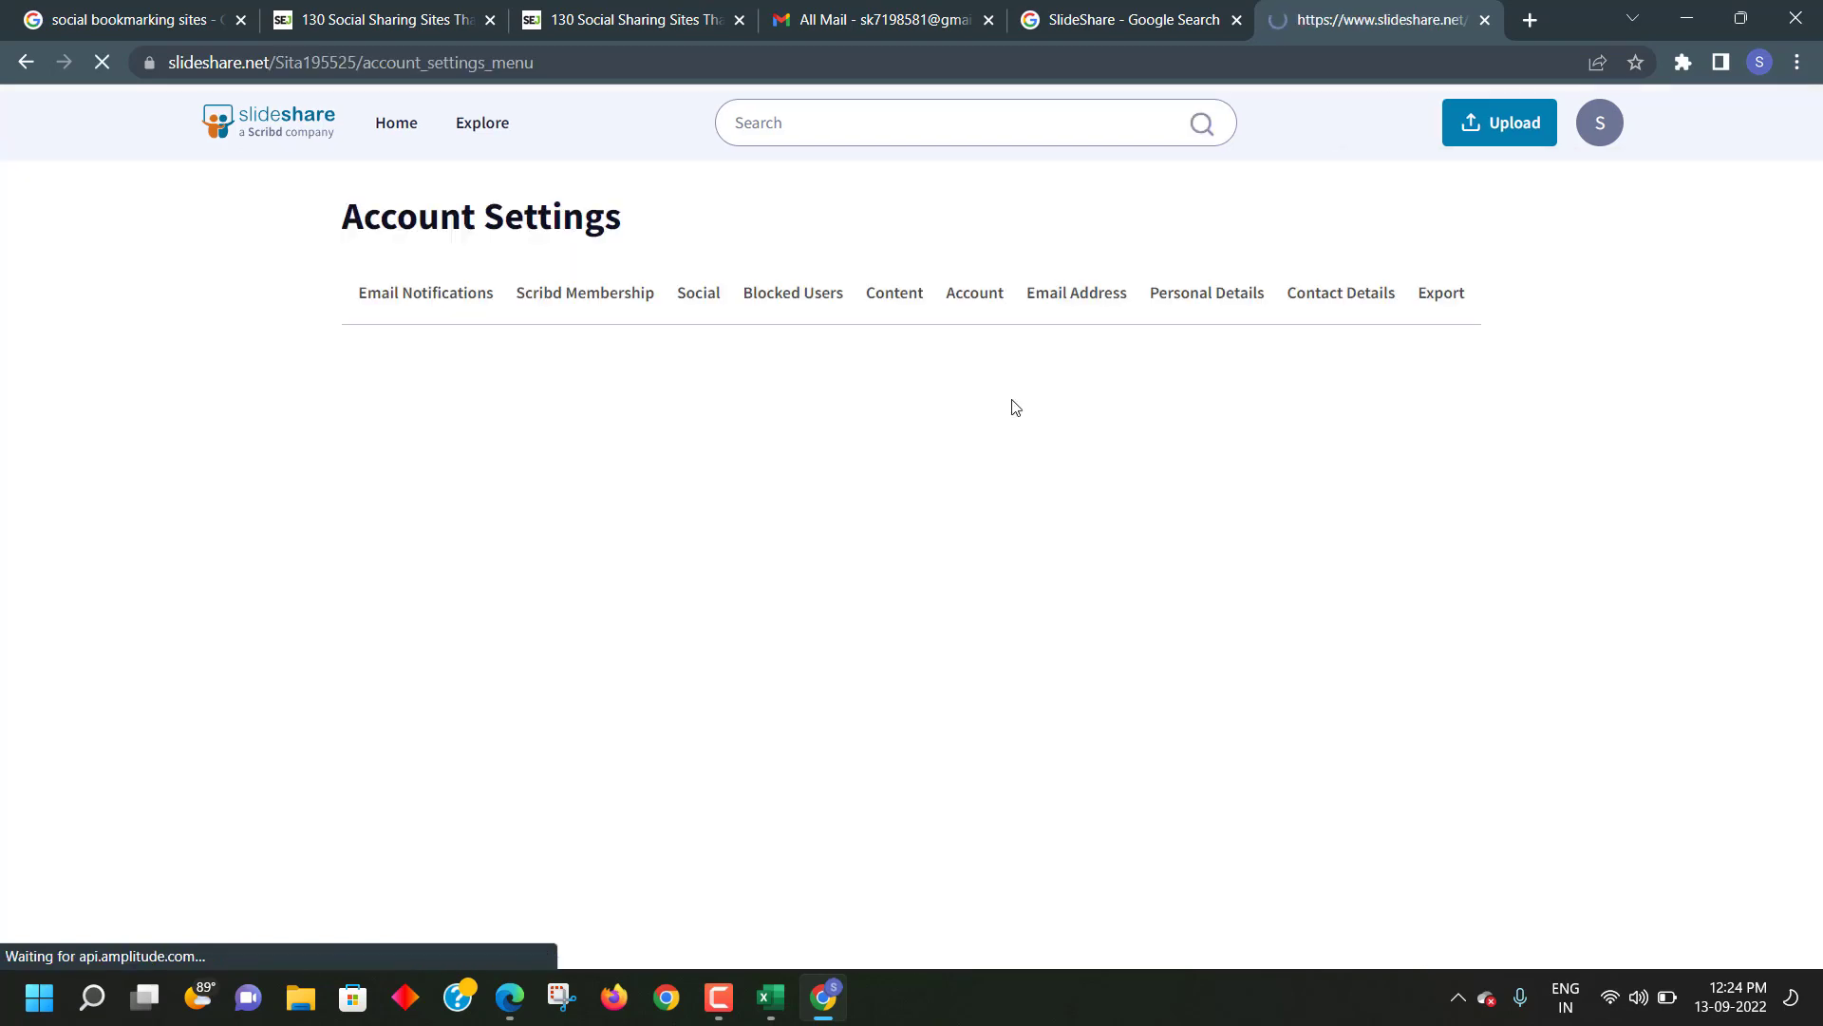
{"action": "scroll", "coordinate": [700, 423], "scroll_direction": "down", "scroll_amount": 3}
{"action": "scroll", "coordinate": [740, 440], "scroll_direction": "up", "scroll_amount": 3}
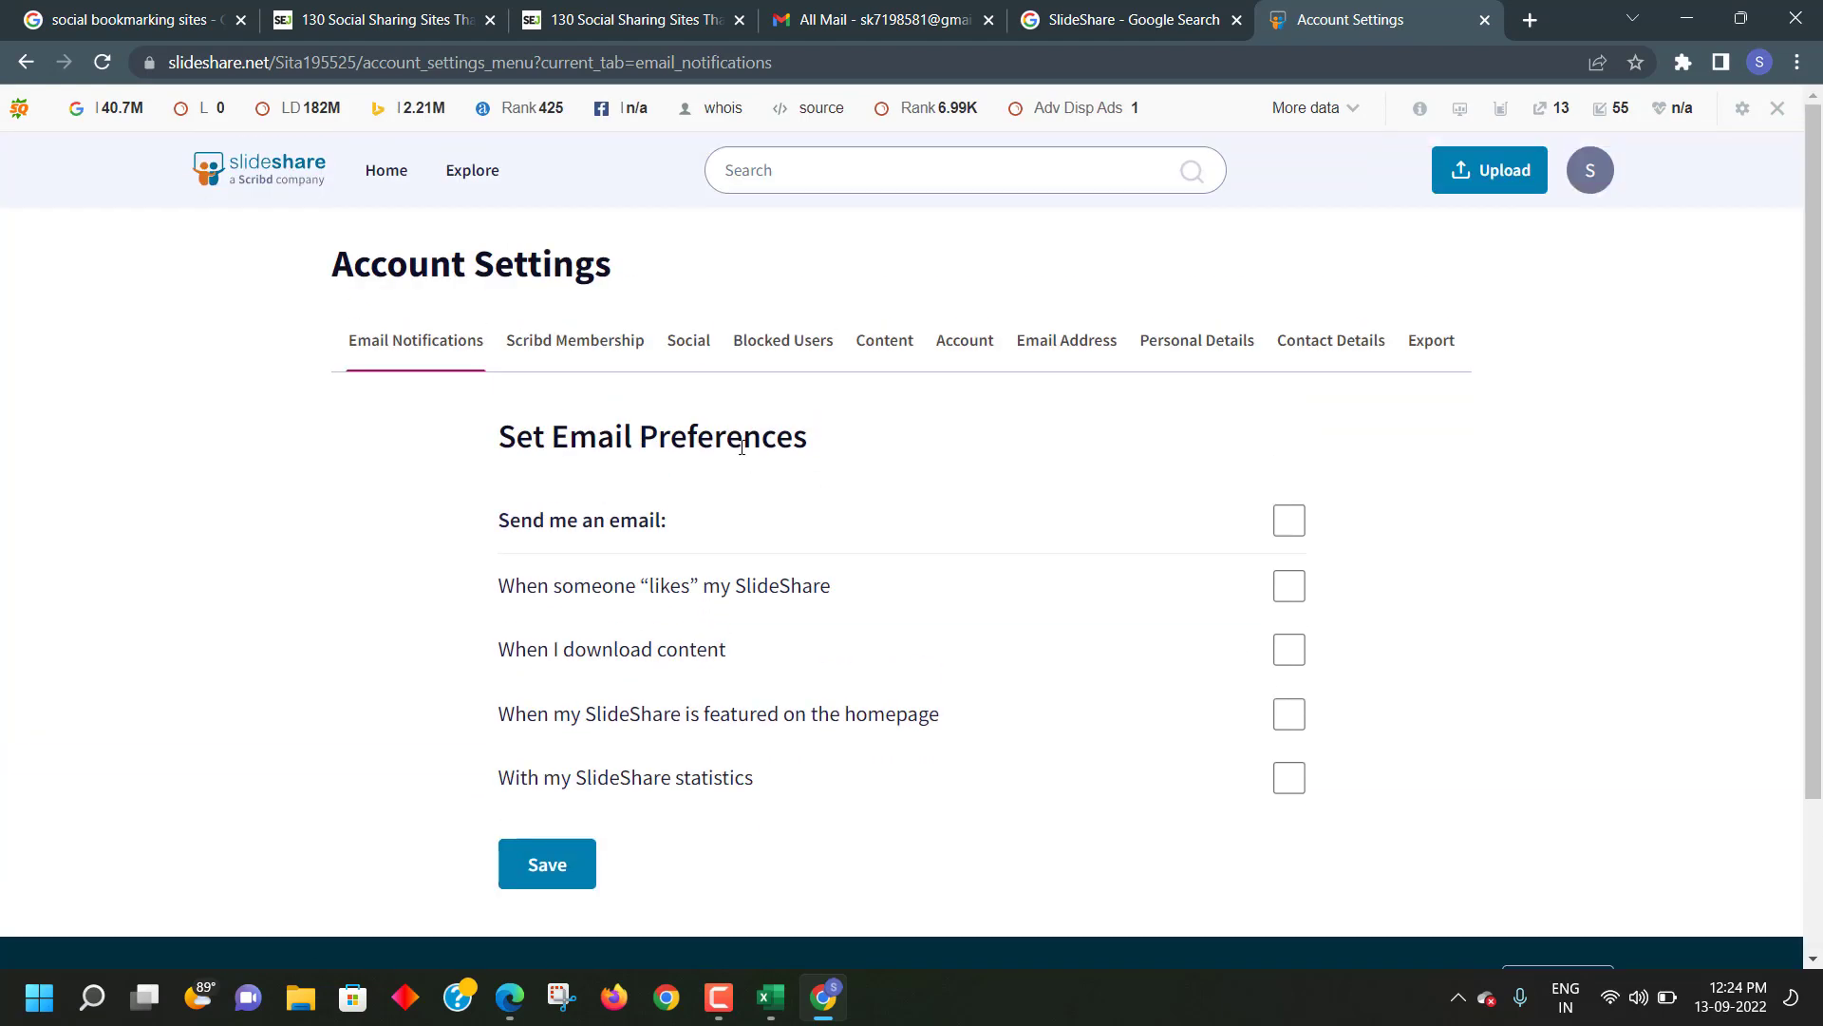
{"action": "left_click", "coordinate": [527, 340]}
{"action": "left_click", "coordinate": [685, 344]}
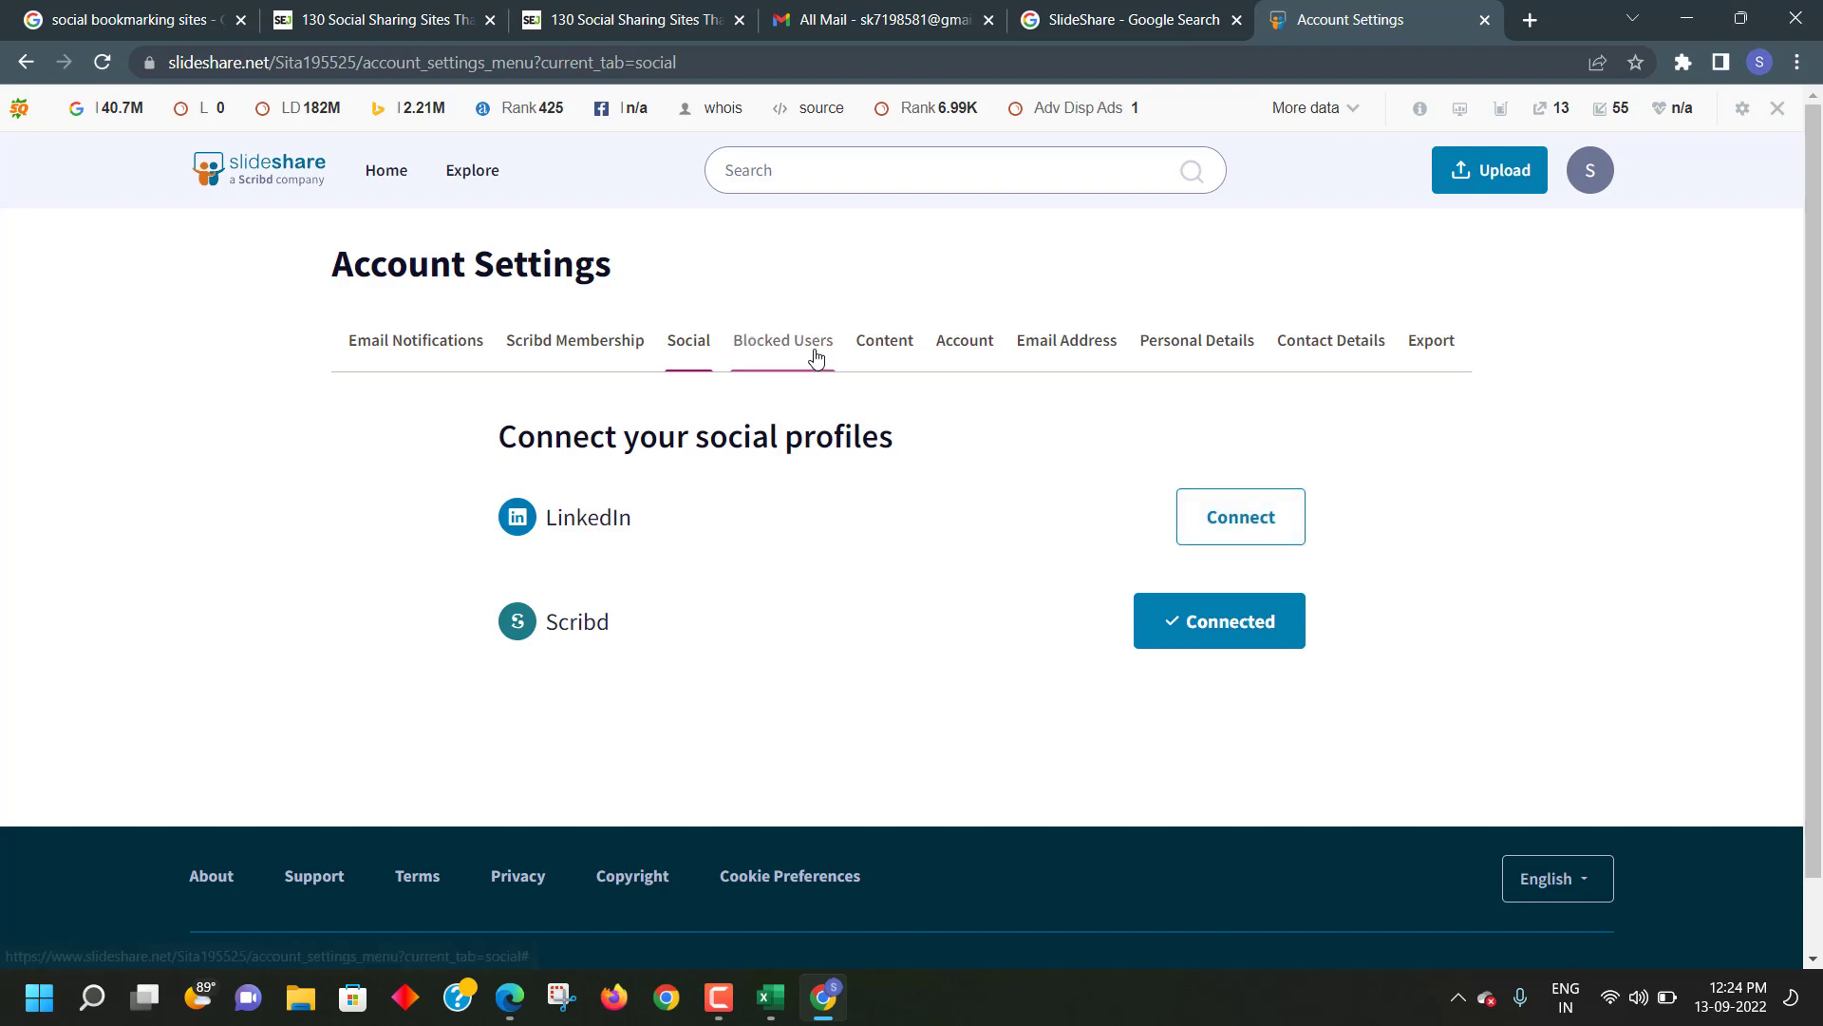
{"action": "left_click", "coordinate": [887, 351]}
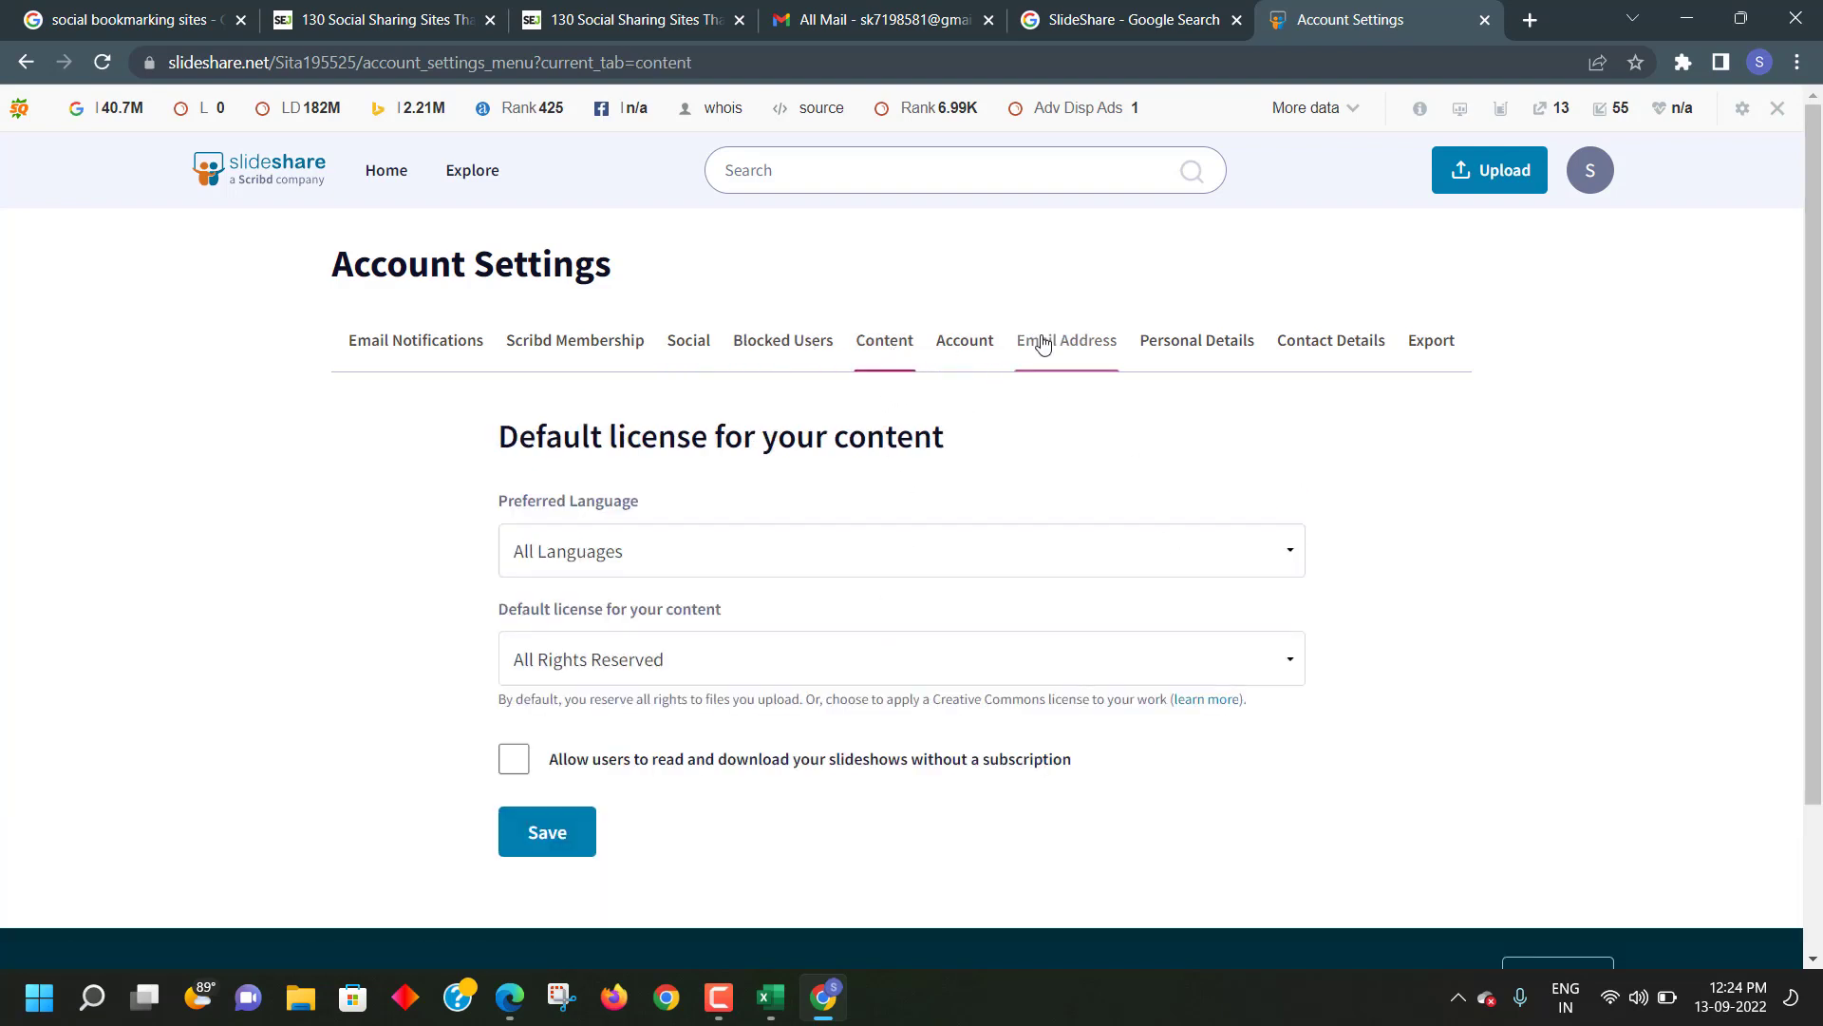
{"action": "left_click", "coordinate": [1042, 344]}
{"action": "left_click", "coordinate": [1208, 340]}
{"action": "left_click", "coordinate": [1320, 340]}
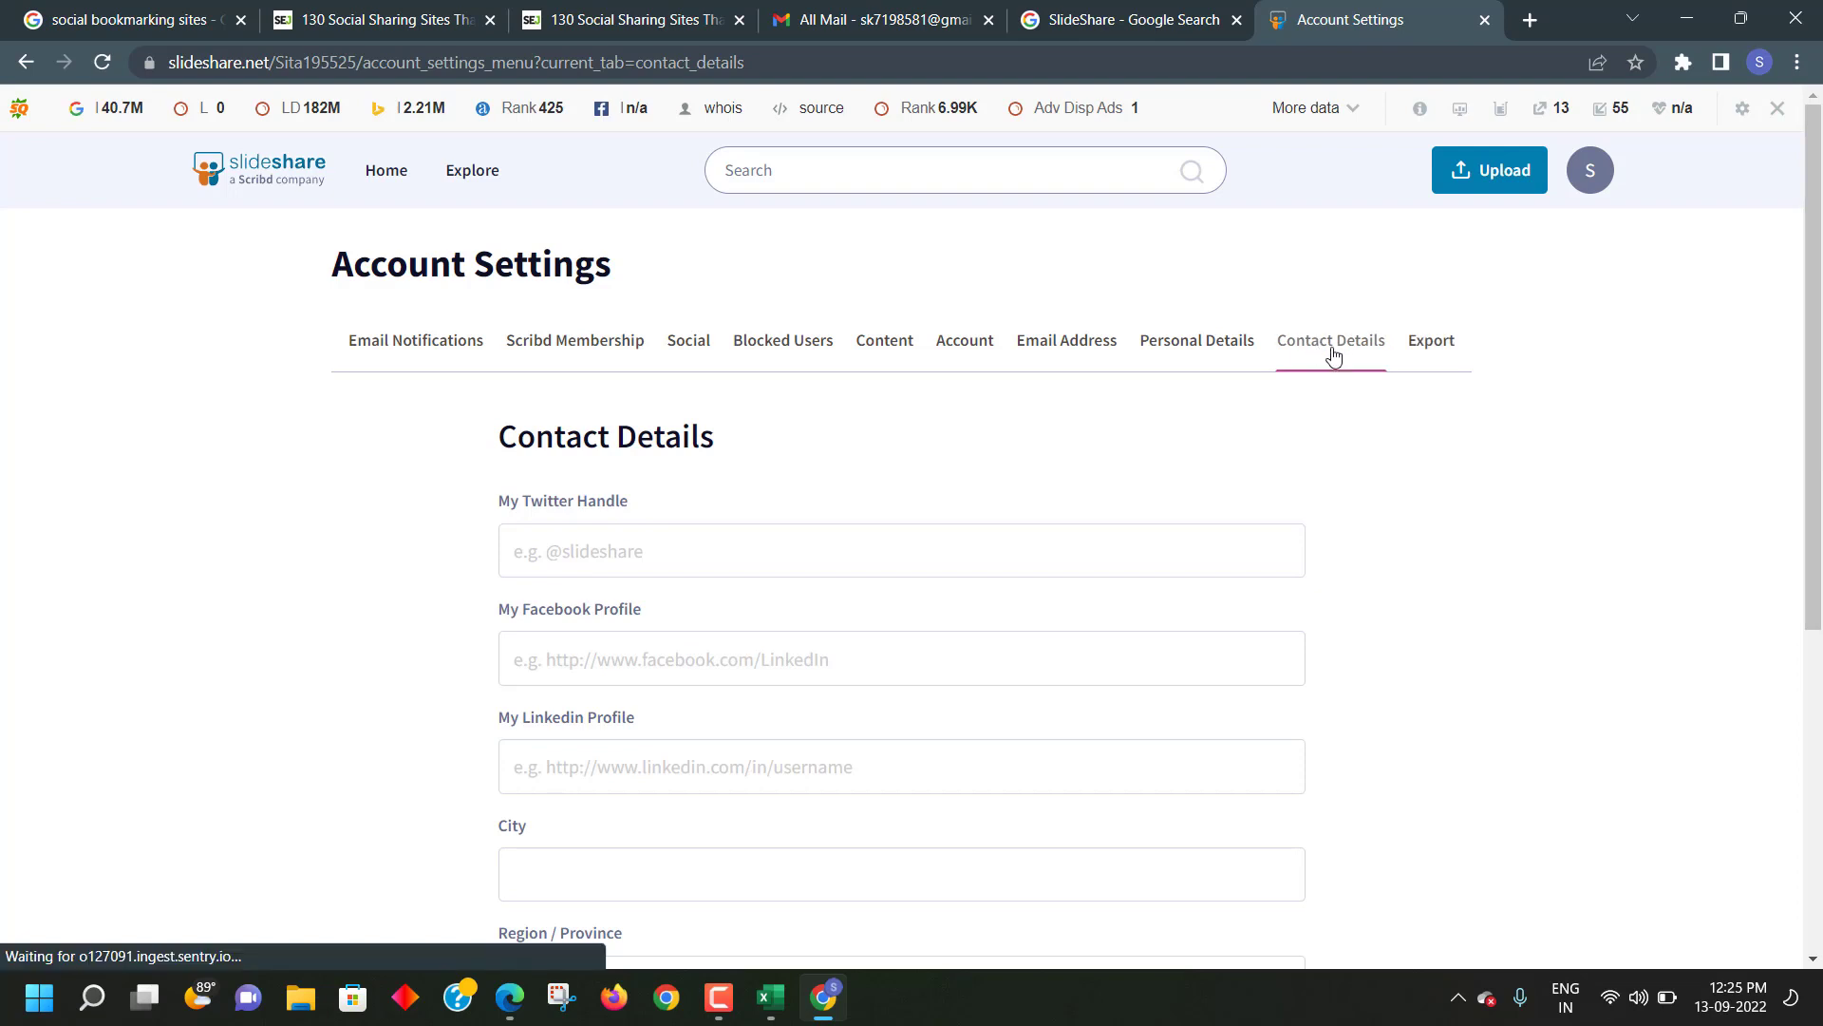
- Leave the Twitter, Facebook, LinkedIn, City and Country contact fields empty
{"action": "scroll", "coordinate": [1035, 497], "scroll_direction": "down", "scroll_amount": 4}
{"action": "scroll", "coordinate": [1037, 499], "scroll_direction": "up", "scroll_amount": 3}
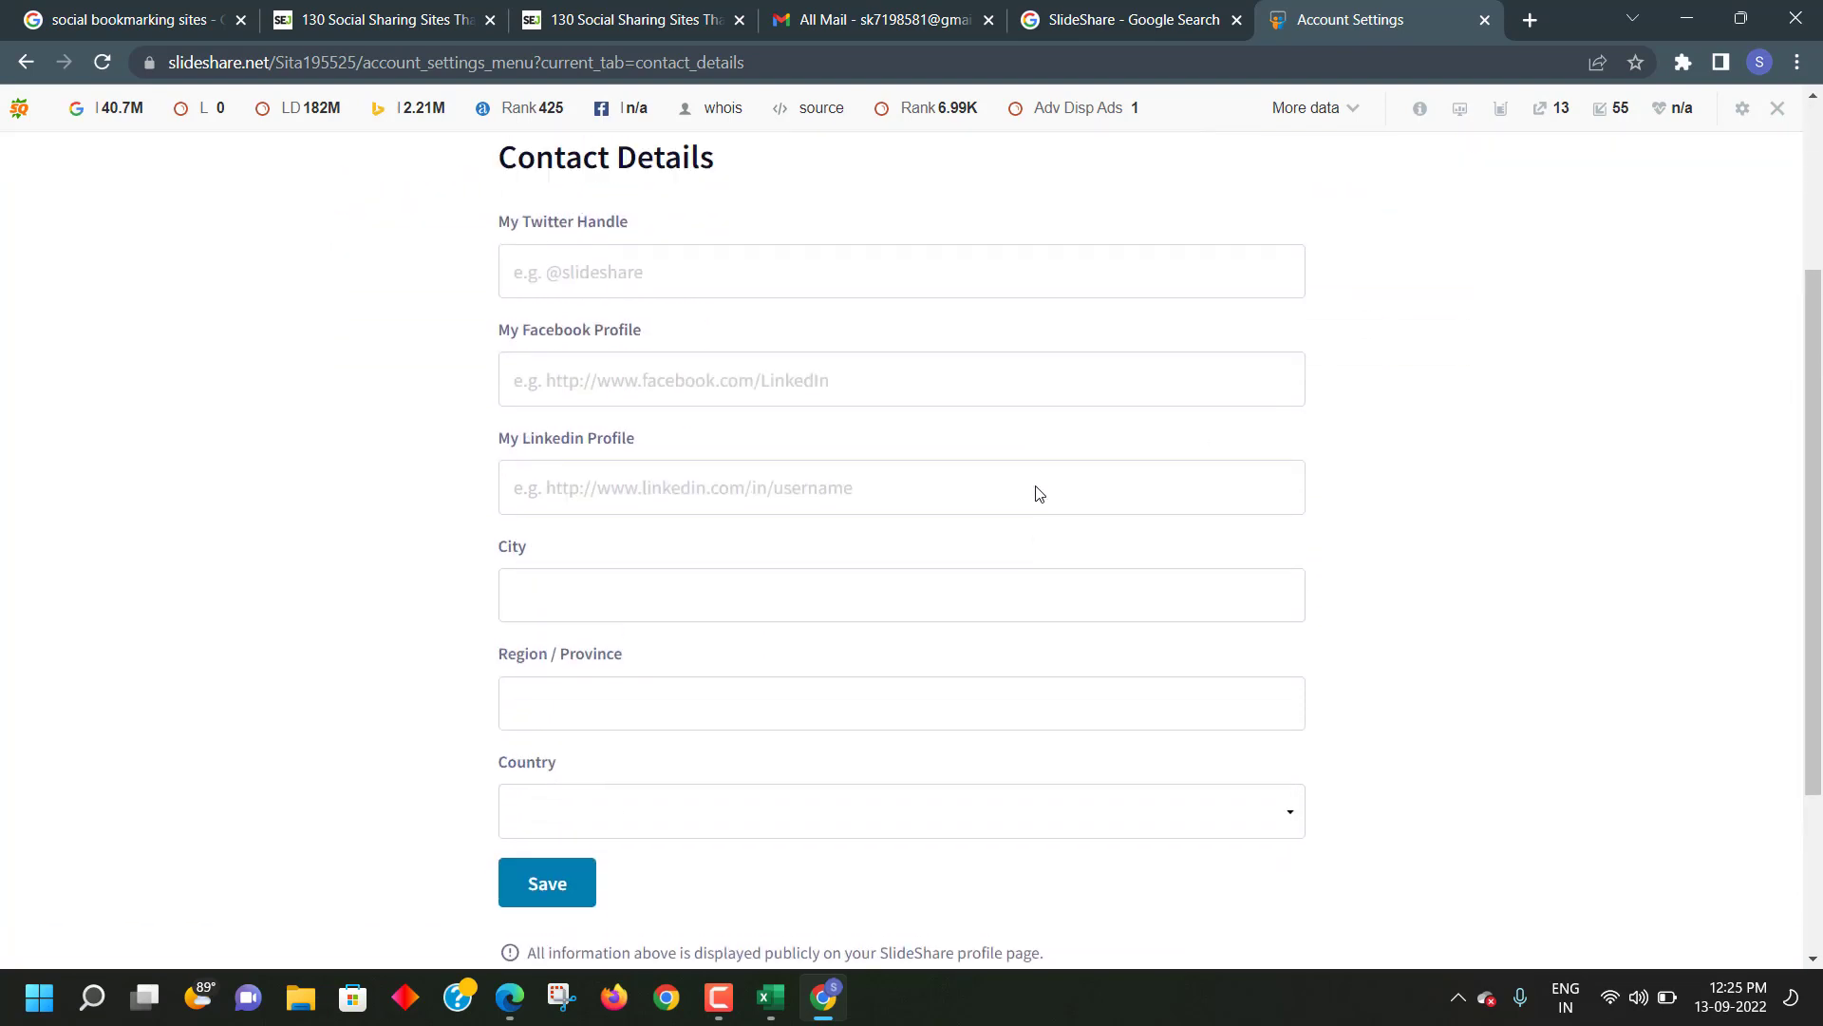
{"action": "left_click", "coordinate": [551, 438]}
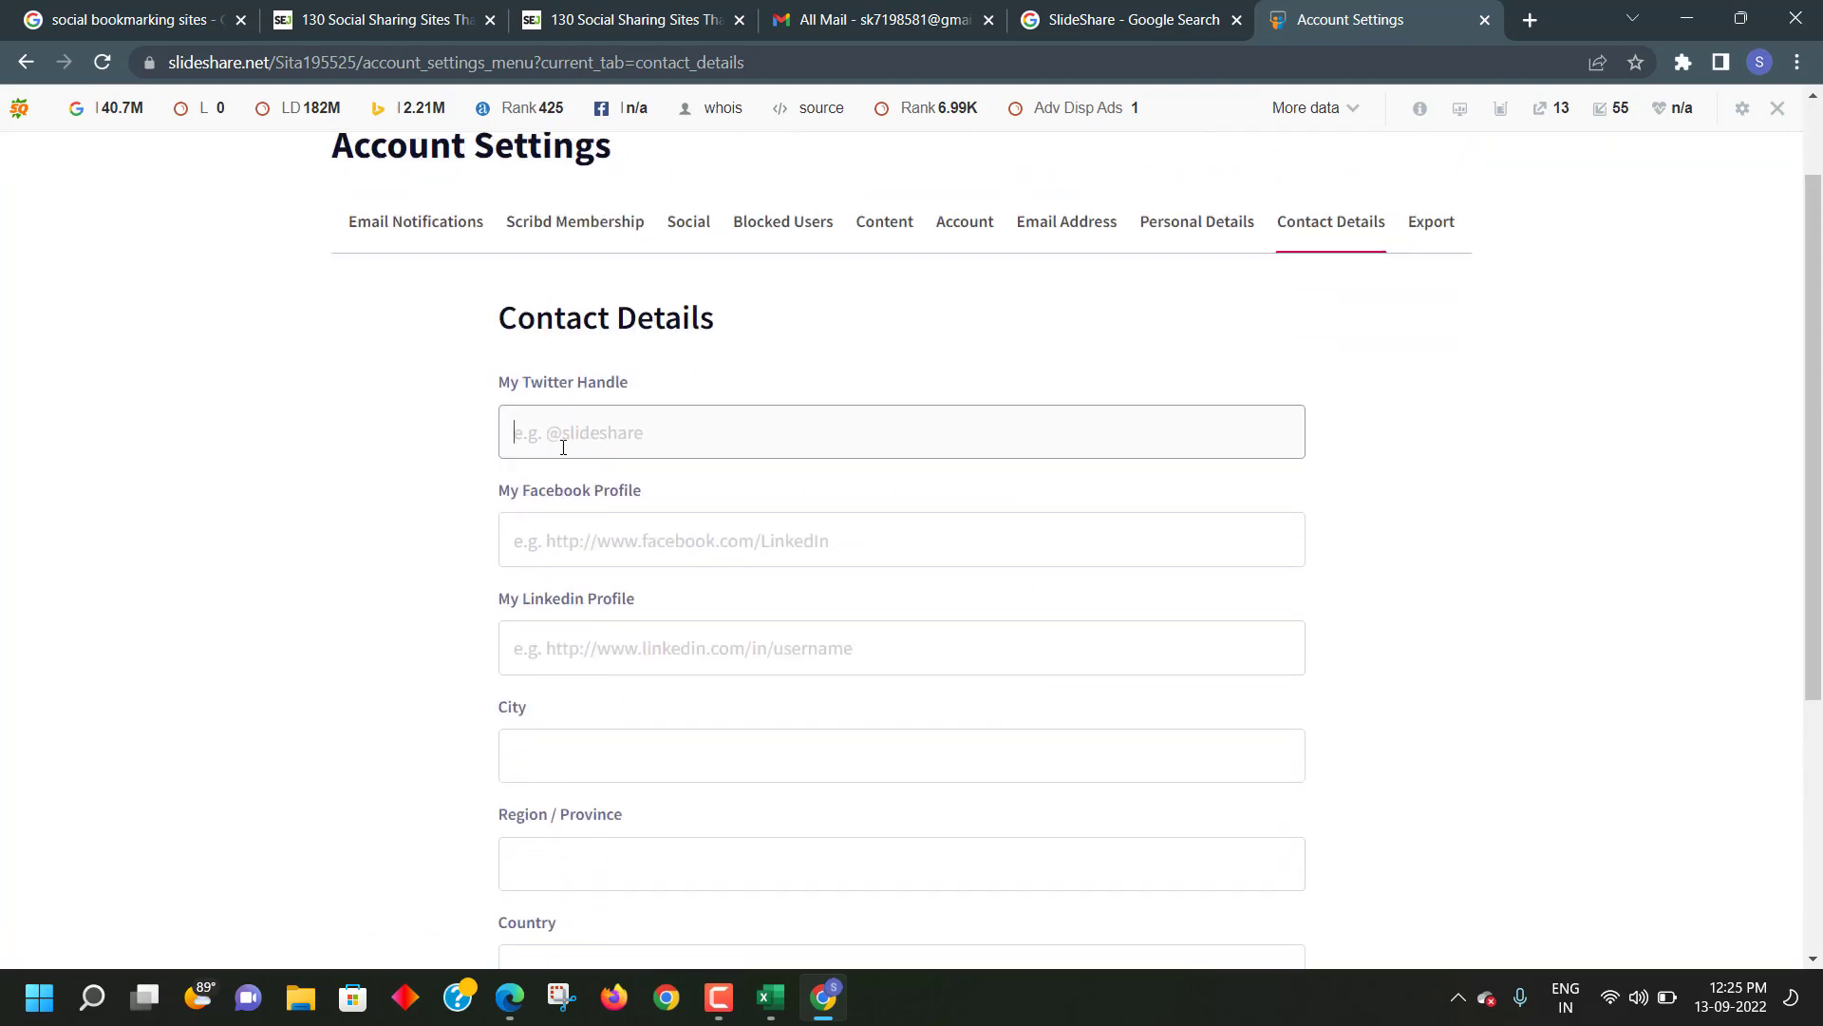
{"action": "left_click", "coordinate": [614, 542]}
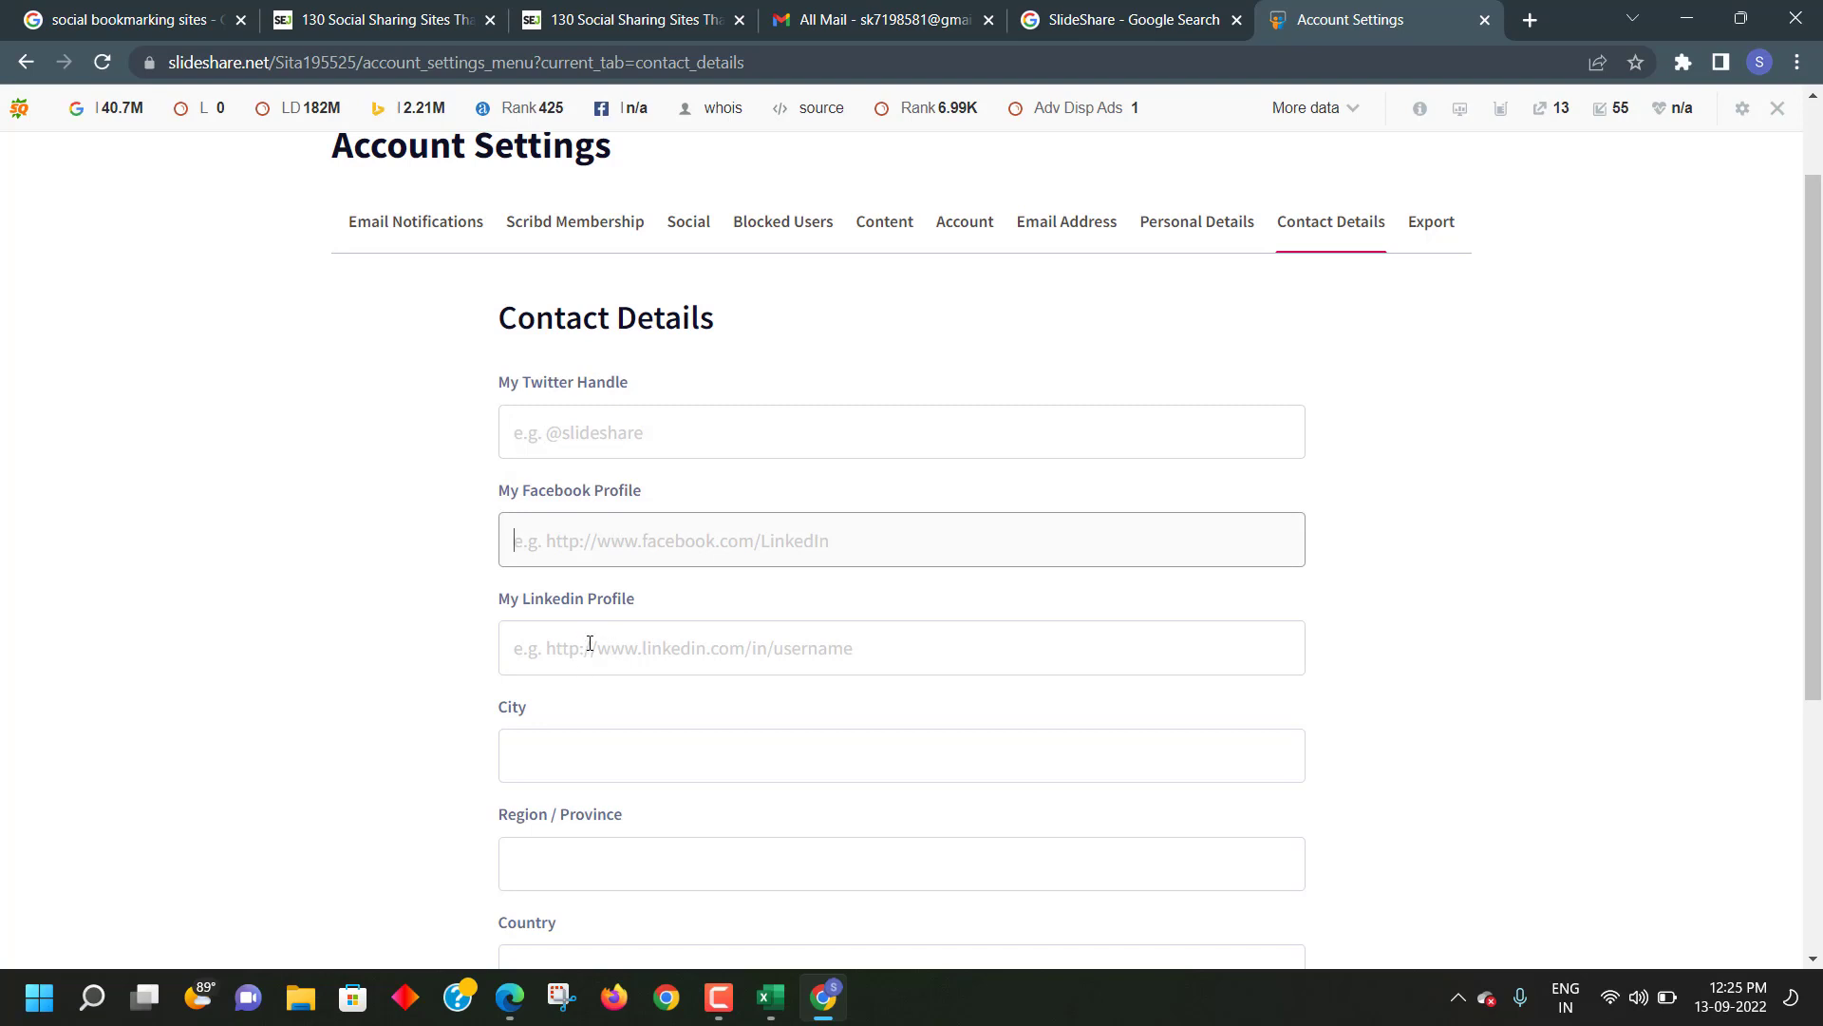
{"action": "left_click", "coordinate": [585, 653]}
{"action": "scroll", "coordinate": [599, 648], "scroll_direction": "down", "scroll_amount": 3}
{"action": "left_click", "coordinate": [584, 532]}
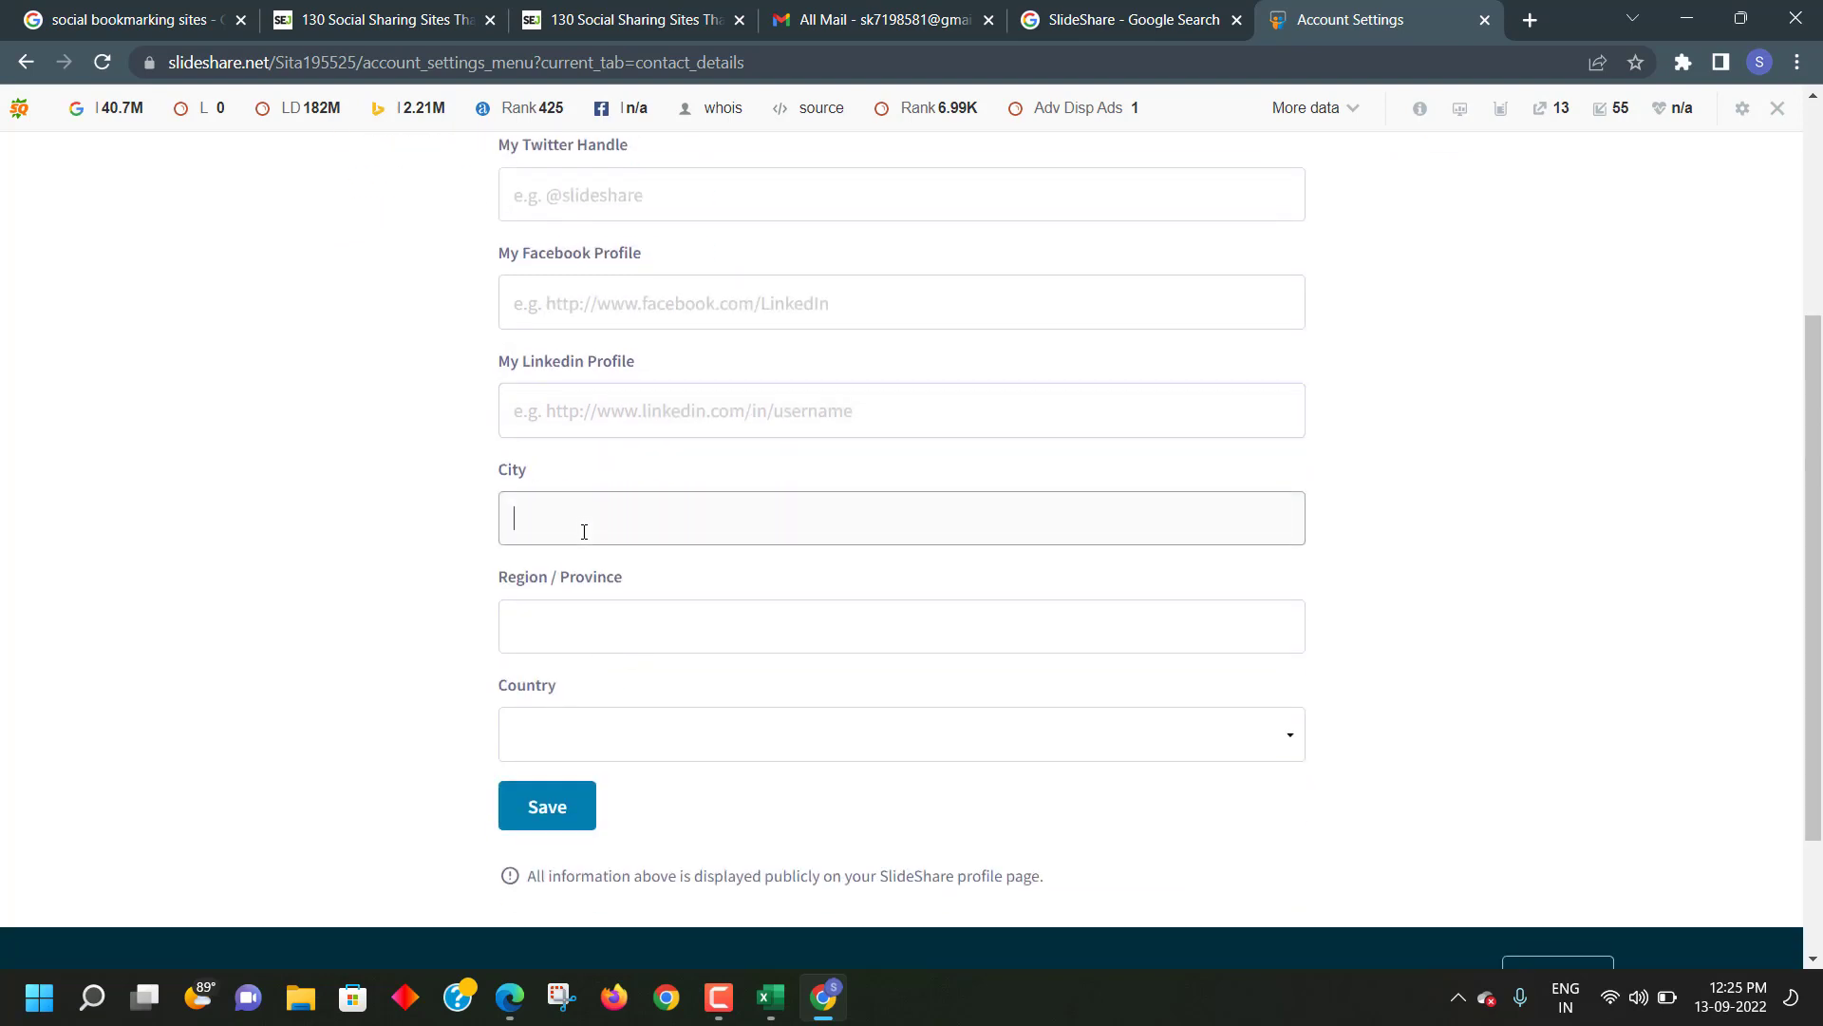
{"action": "scroll", "coordinate": [638, 605], "scroll_direction": "down", "scroll_amount": 1}
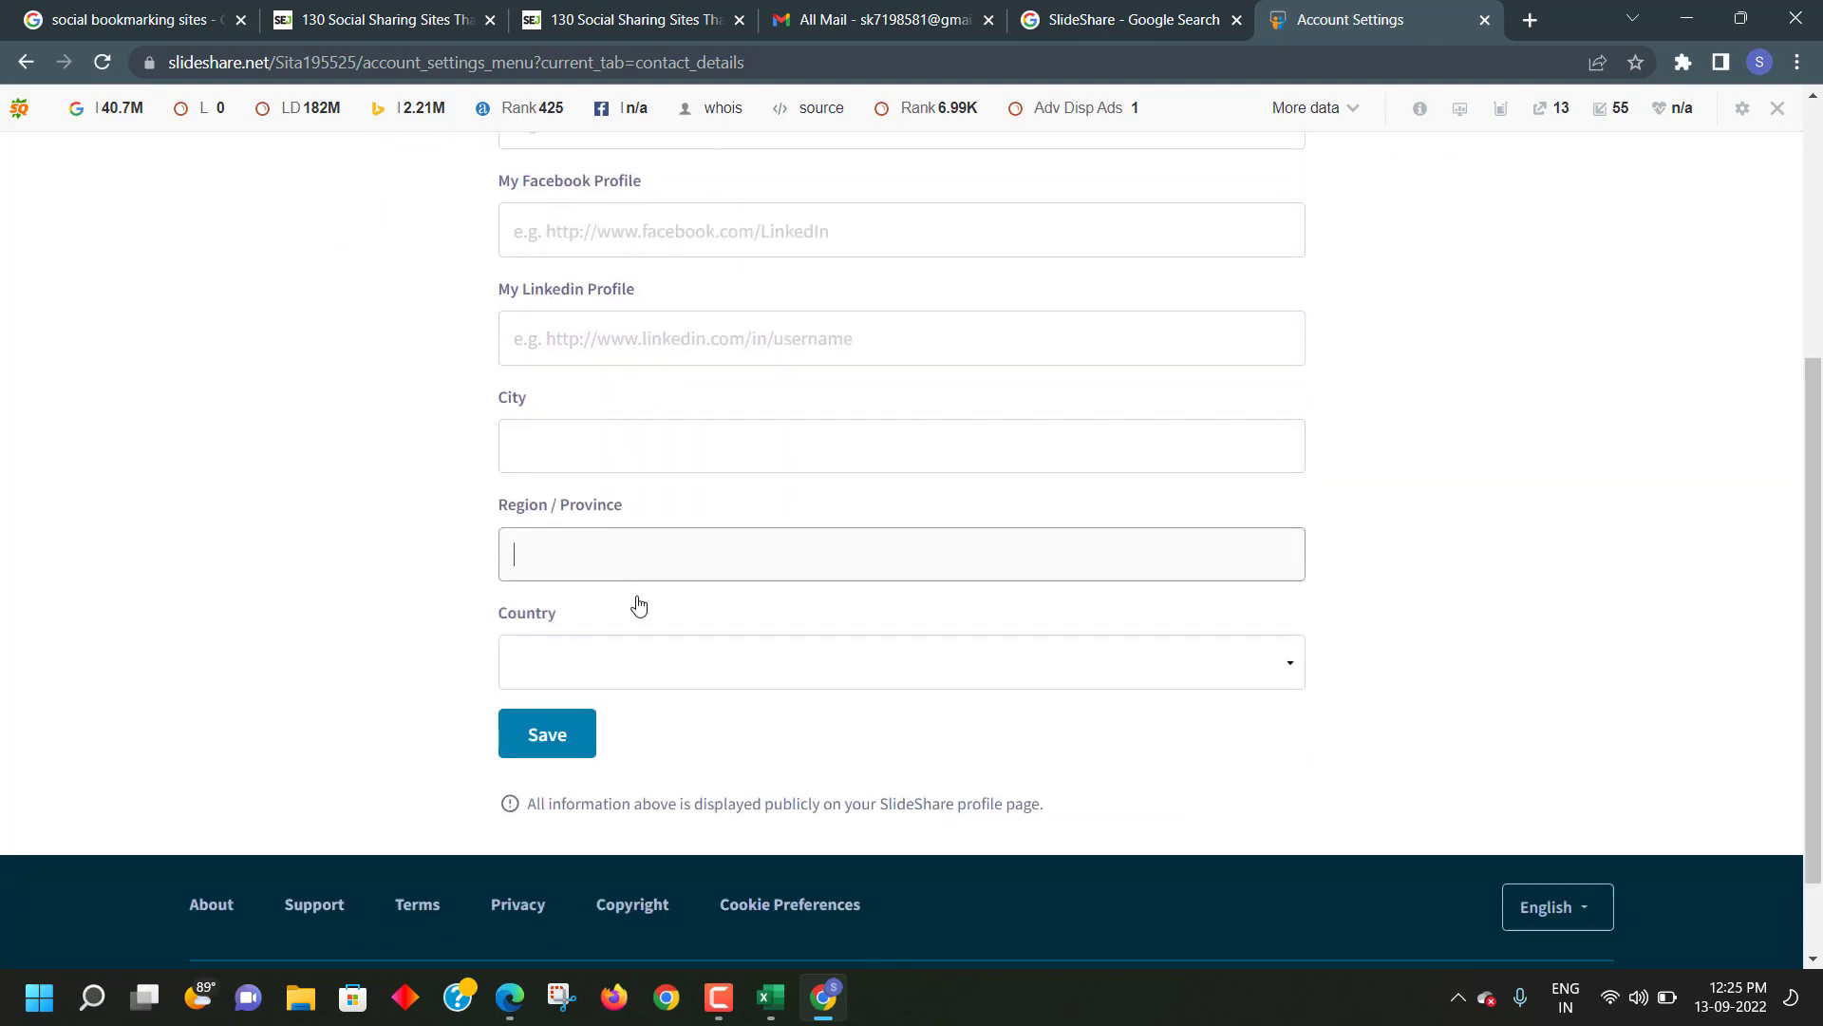
{"action": "left_click", "coordinate": [602, 610]}
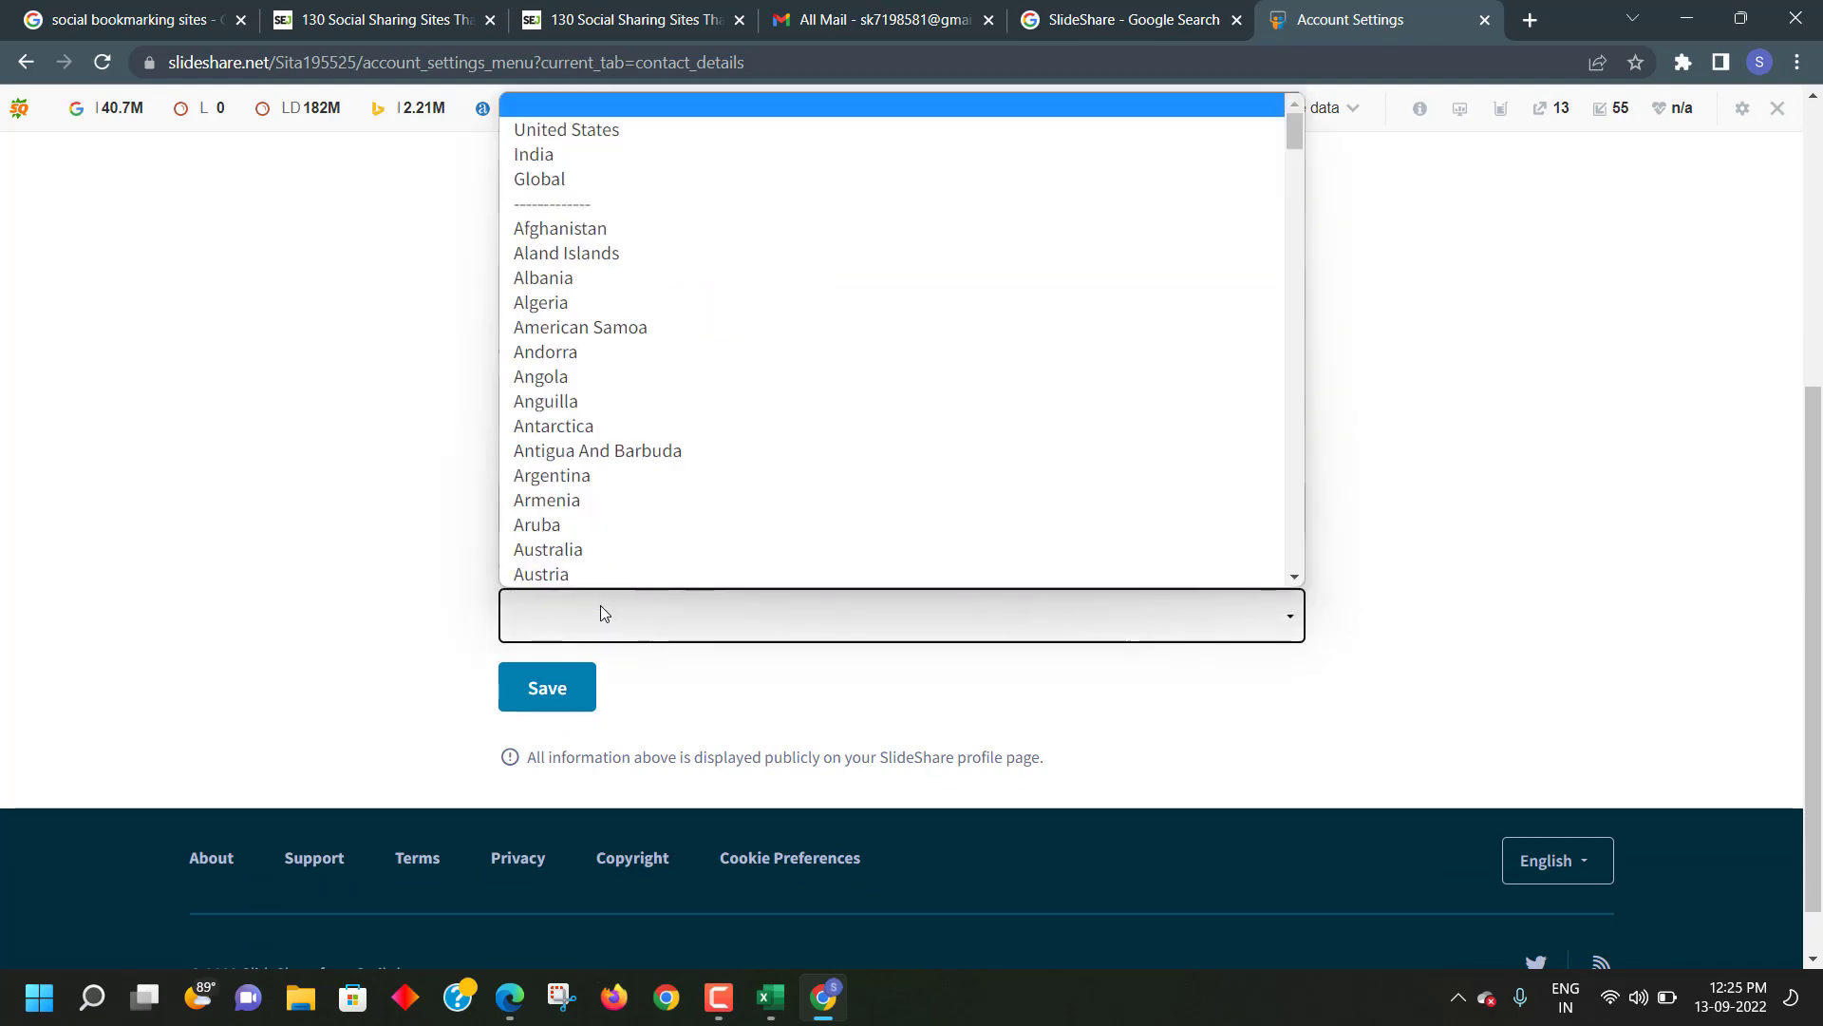
{"action": "left_click", "coordinate": [601, 613]}
{"action": "scroll", "coordinate": [997, 569], "scroll_direction": "up", "scroll_amount": 5}
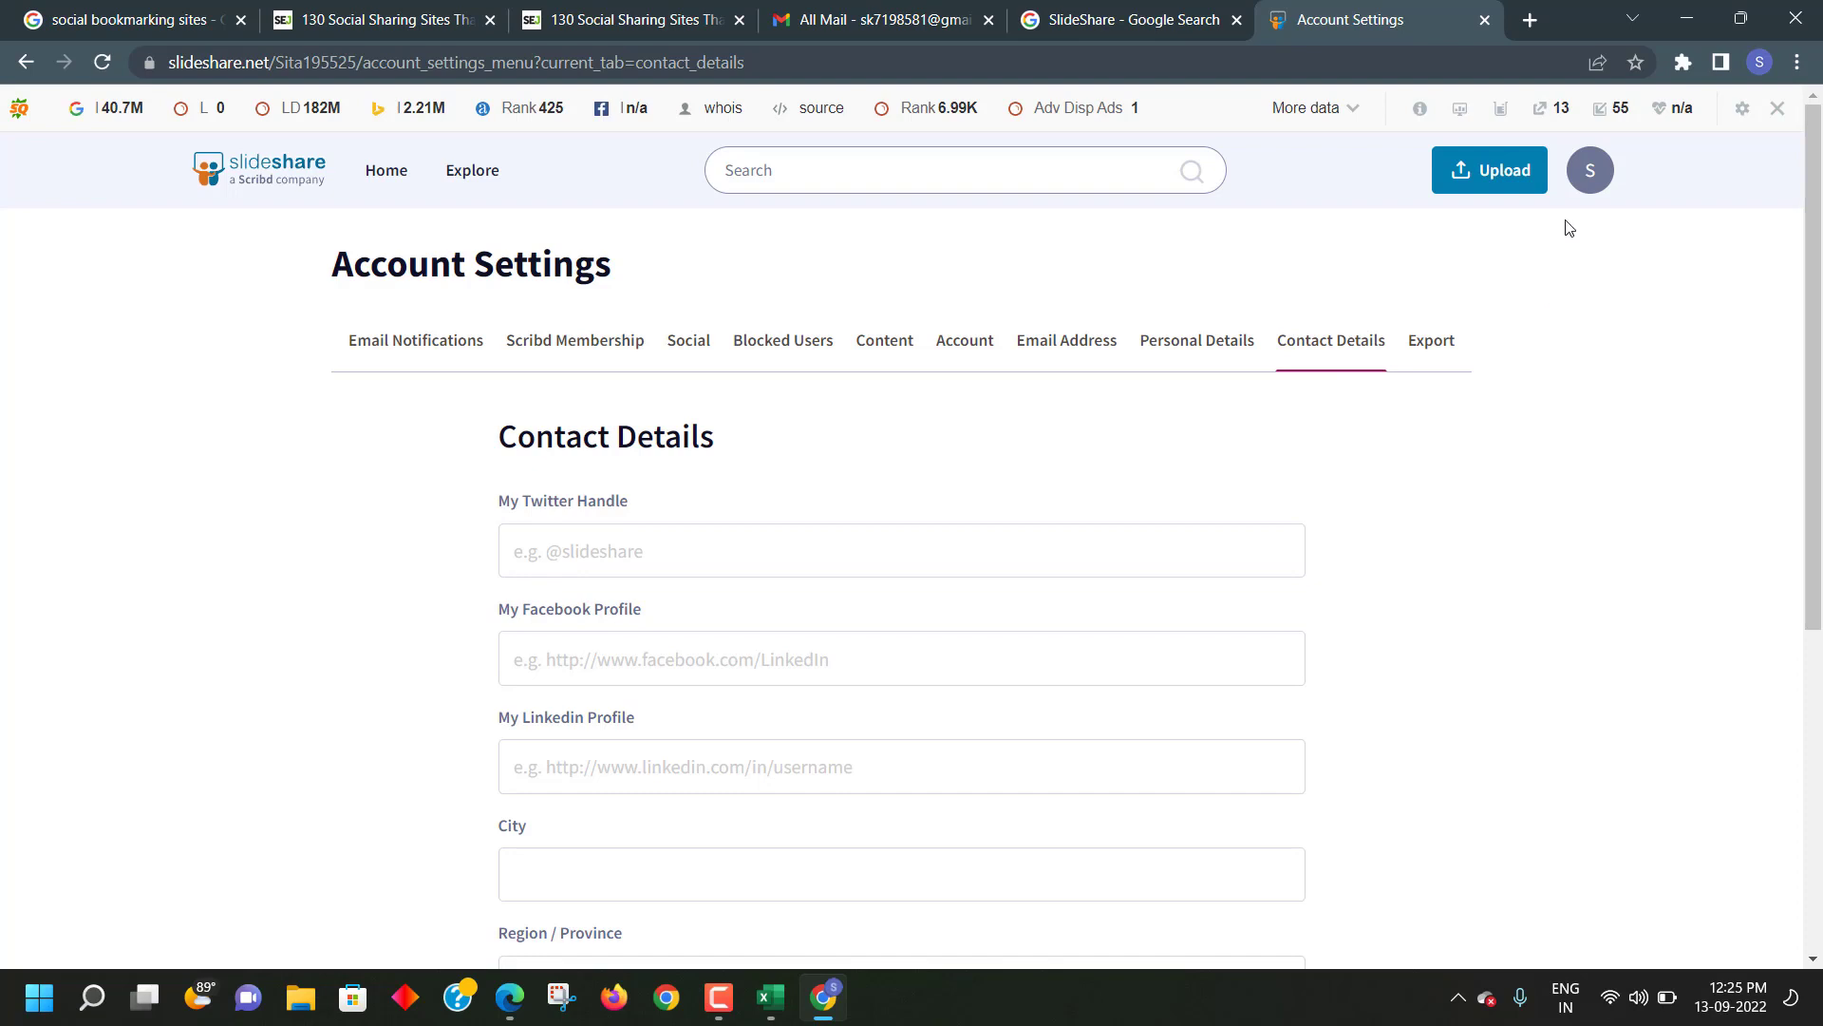
{"action": "left_click", "coordinate": [1581, 179]}
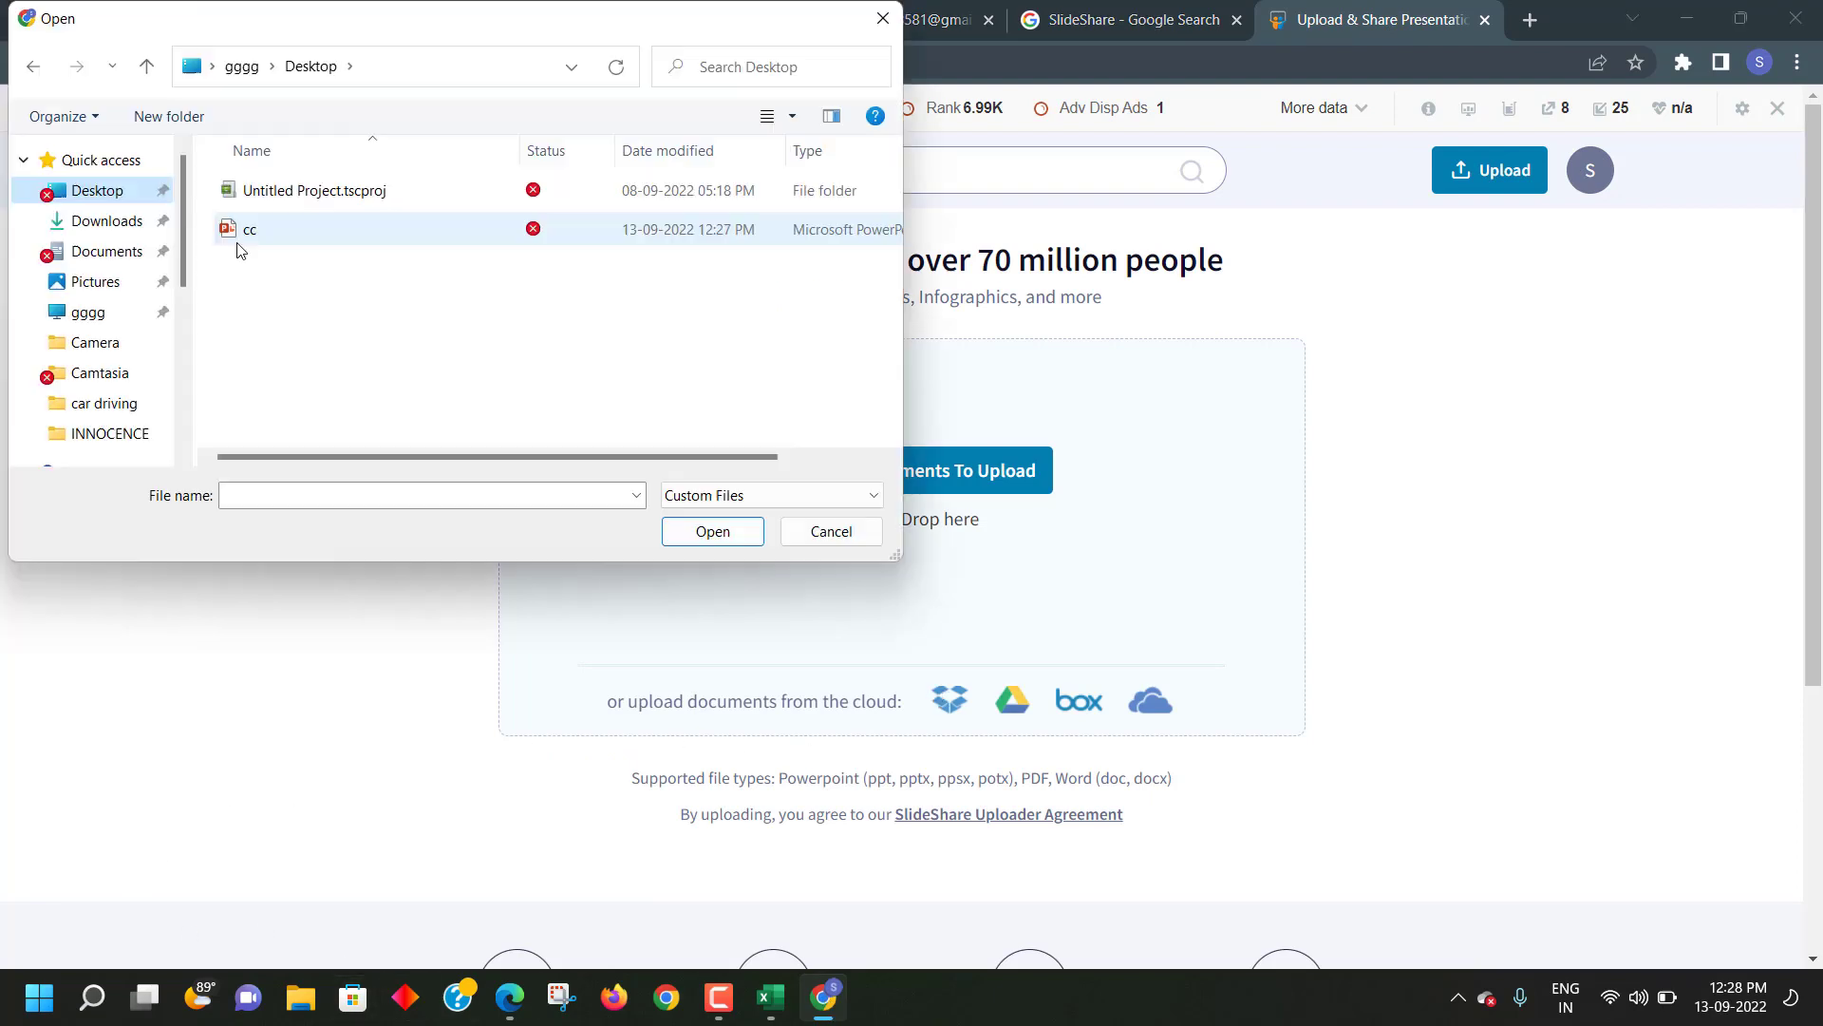
- Upload the cc presentation from the Desktop and start the reCAPTCHA check
{"action": "left_click", "coordinate": [242, 237]}
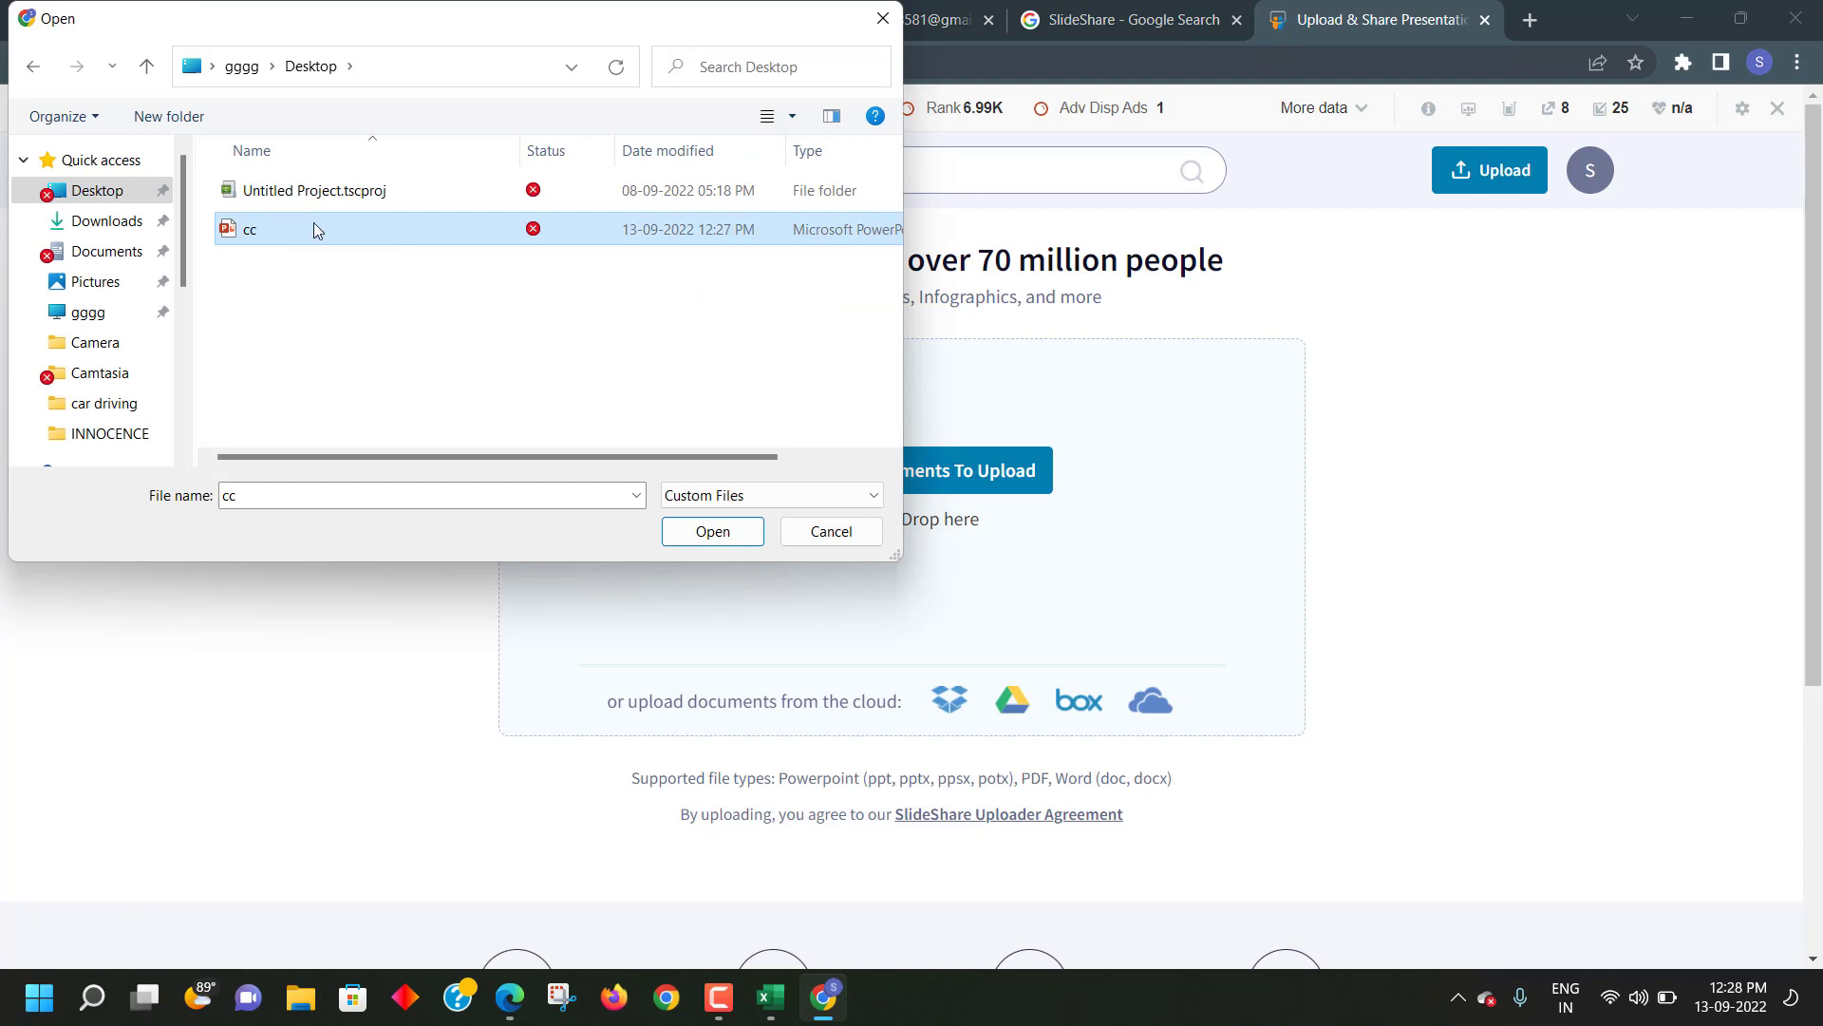
{"action": "left_click", "coordinate": [718, 534]}
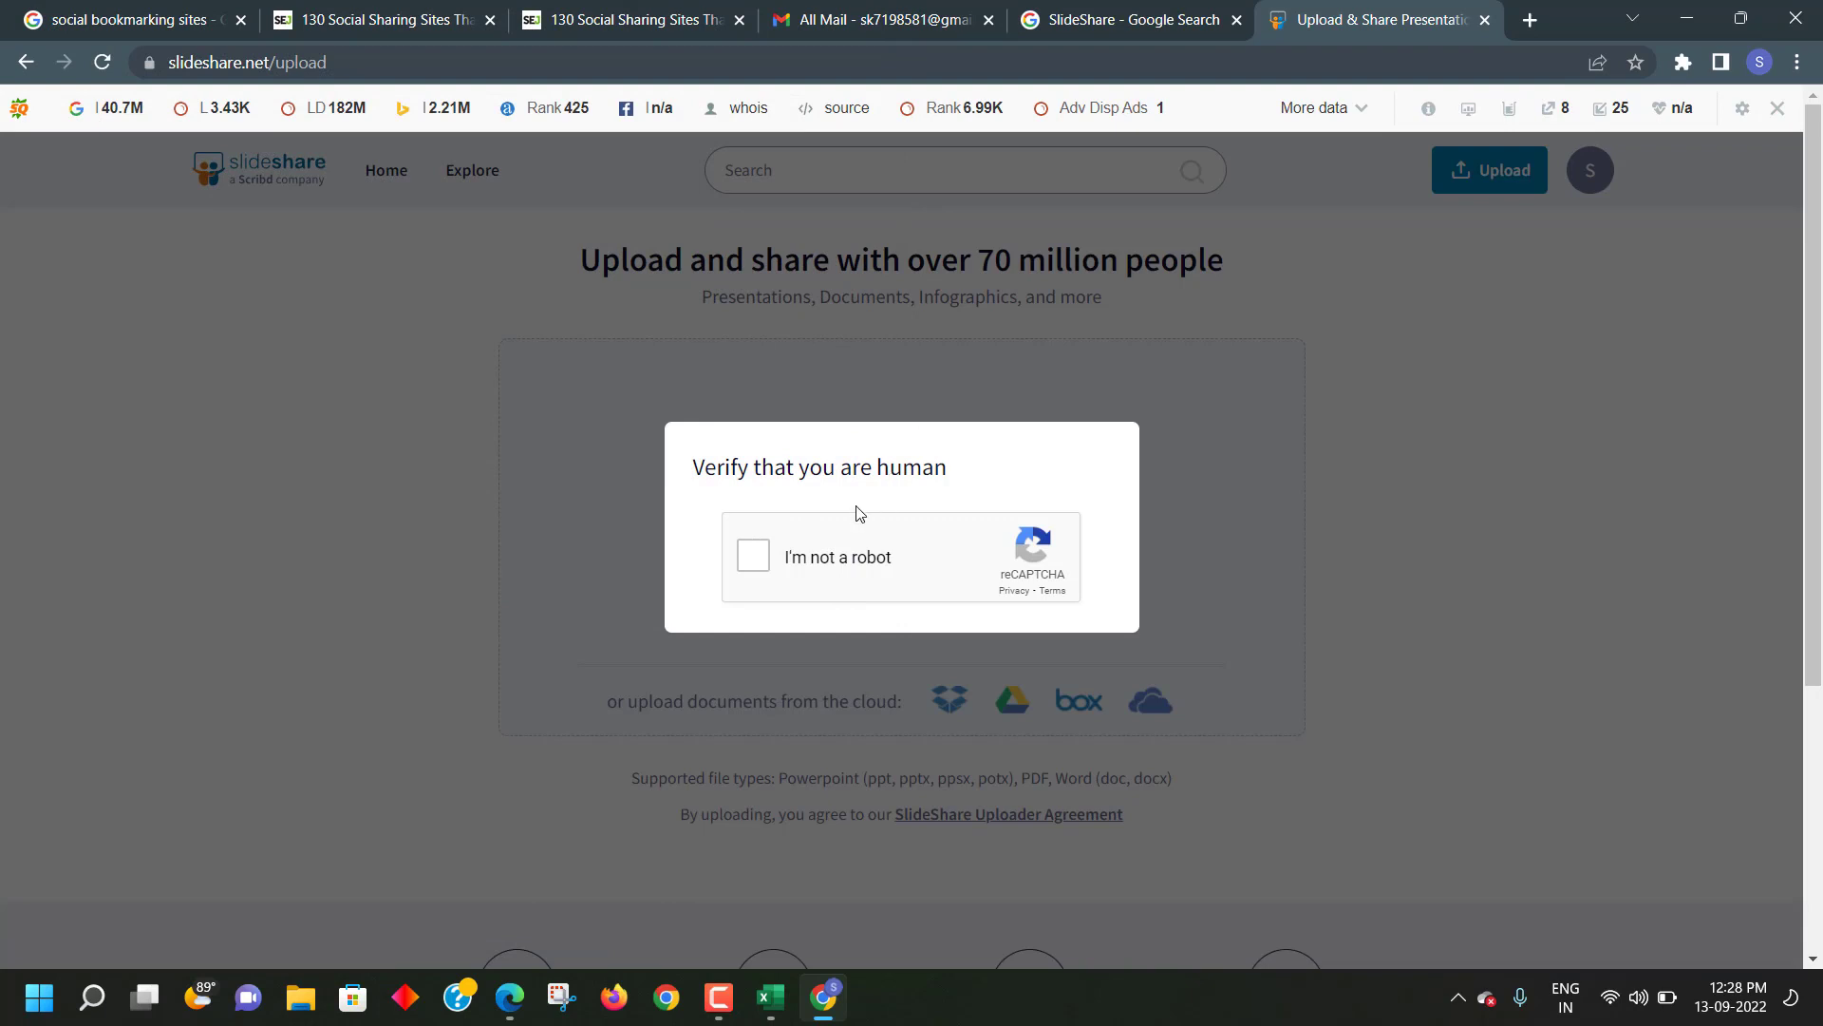
{"action": "left_click", "coordinate": [755, 568]}
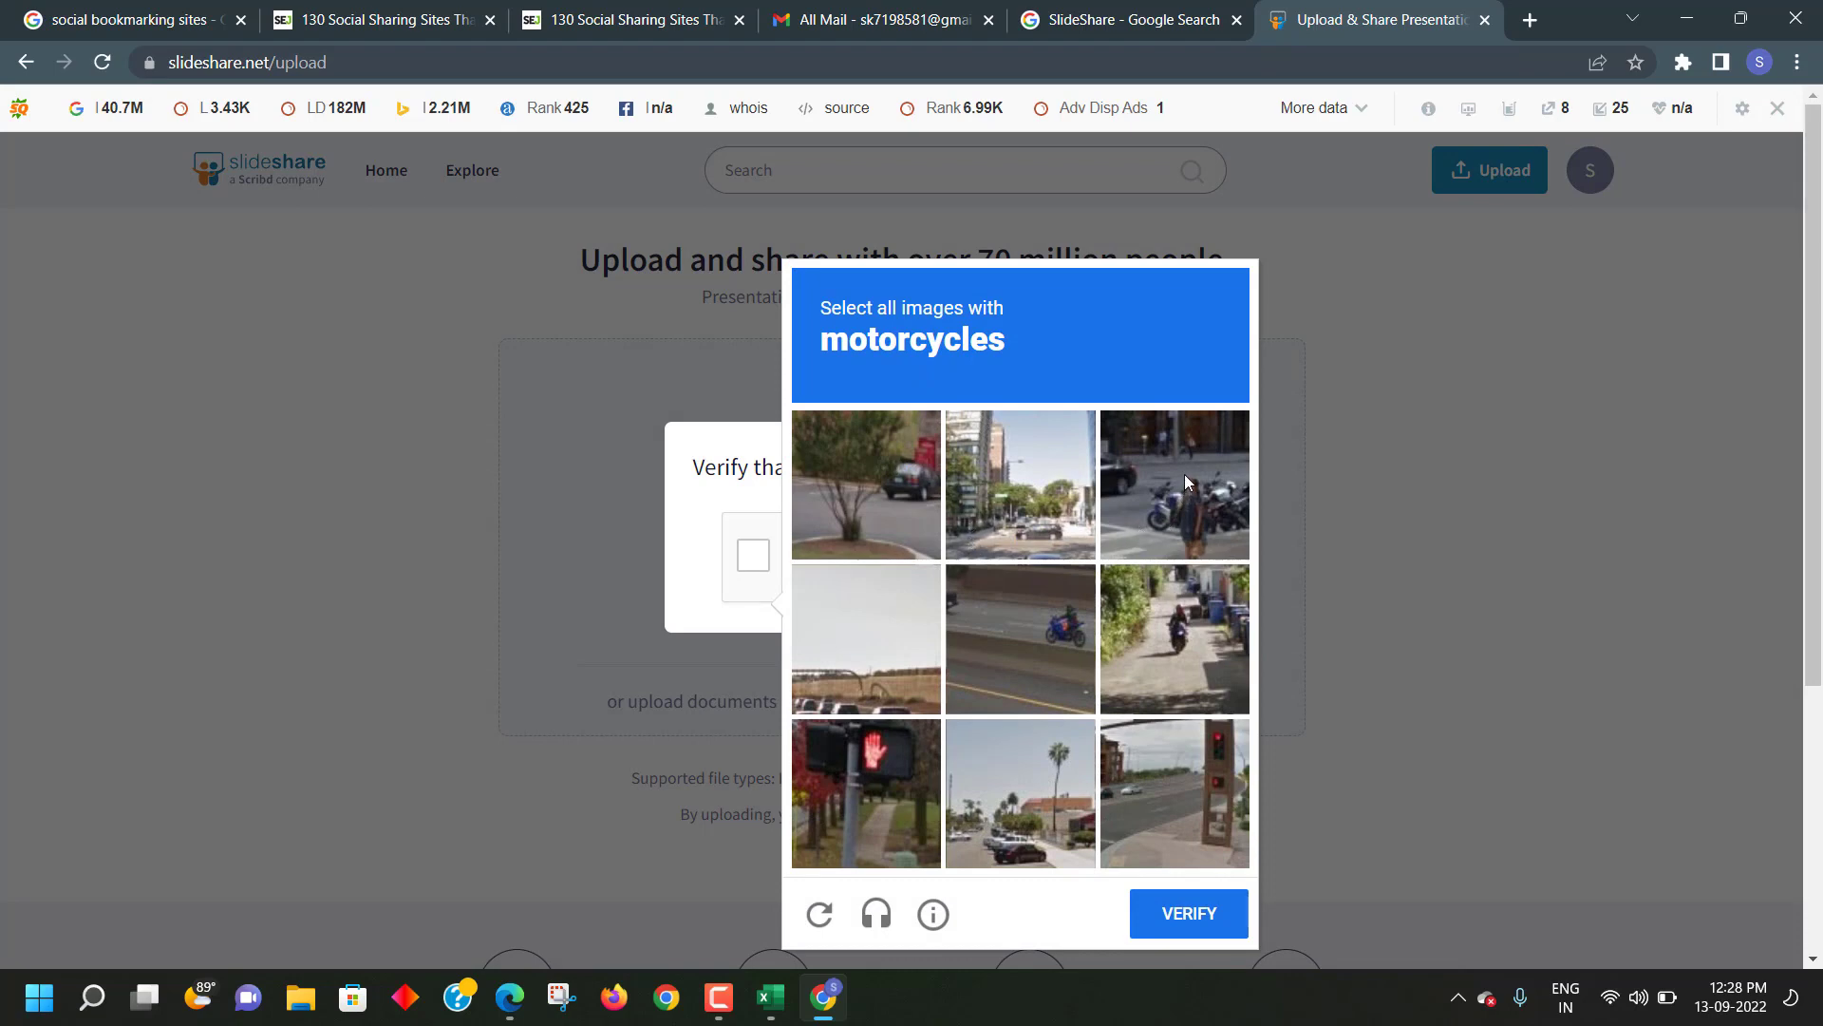
- Solve the motorcycle and bridge reCAPTCHA challenges and verify
{"action": "left_click", "coordinate": [1163, 497]}
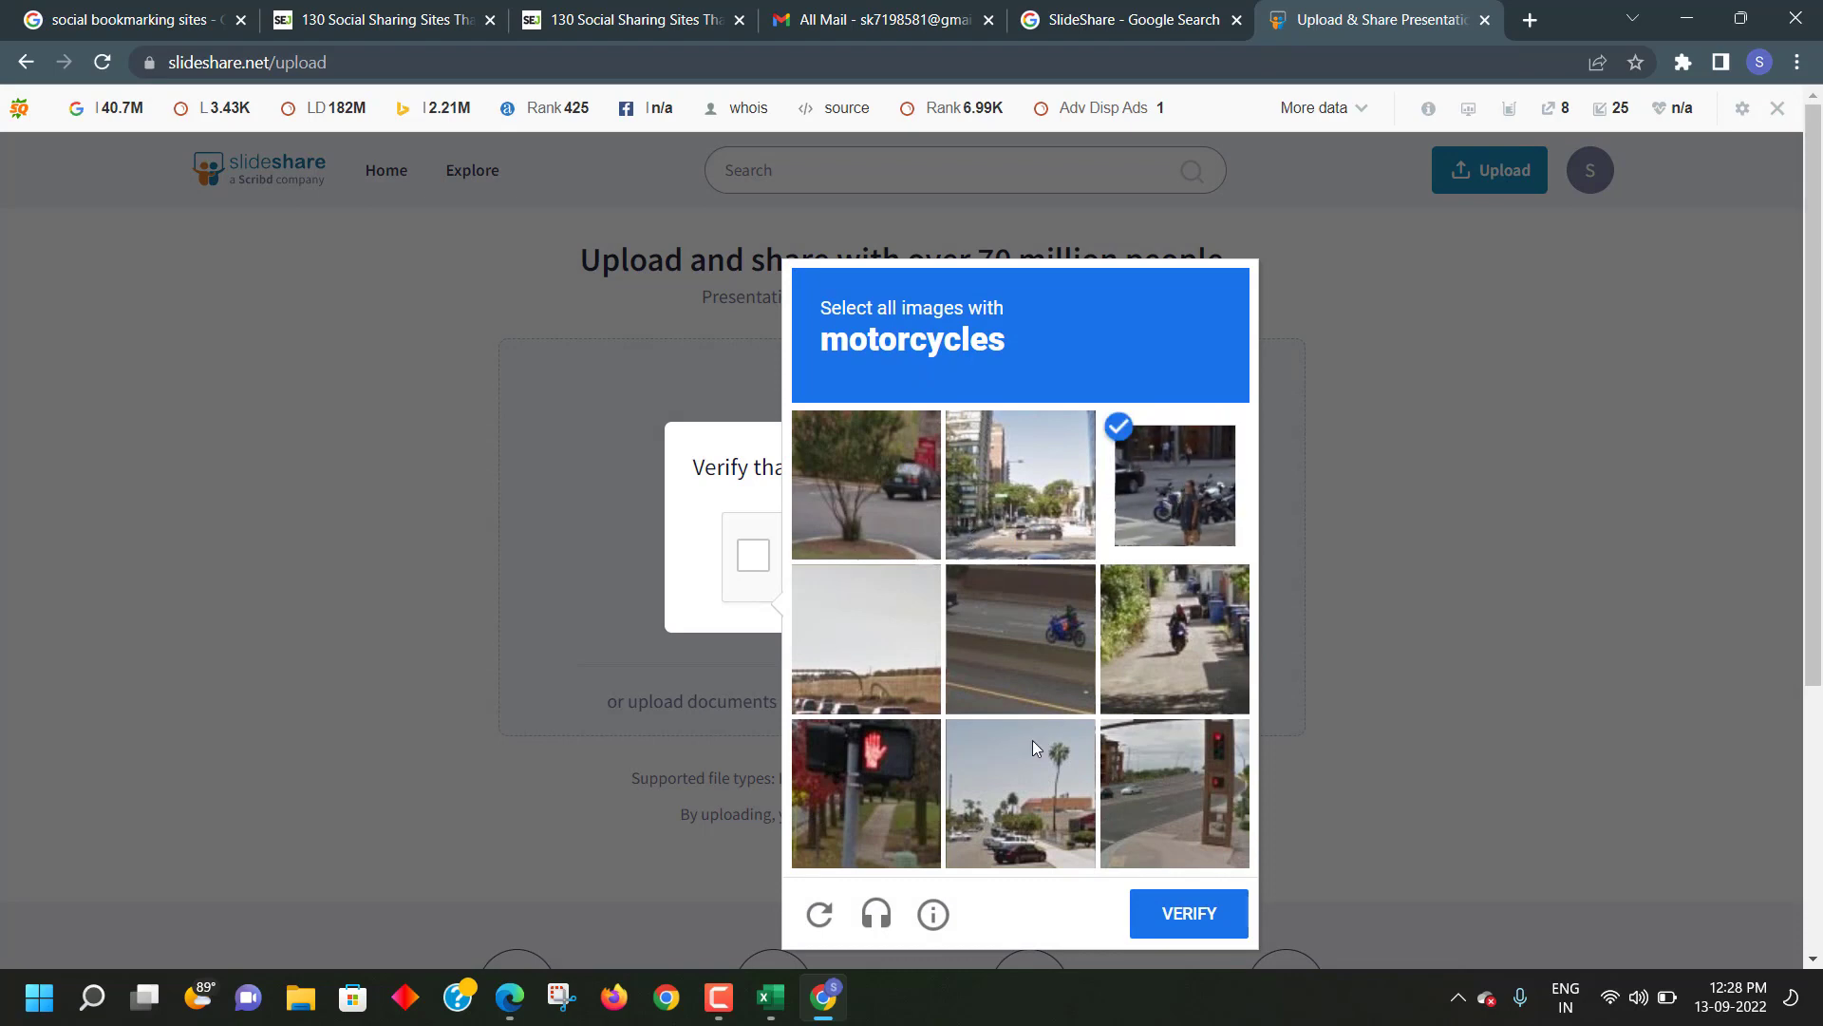
{"action": "left_click", "coordinate": [1022, 771]}
{"action": "left_click", "coordinate": [1033, 661]}
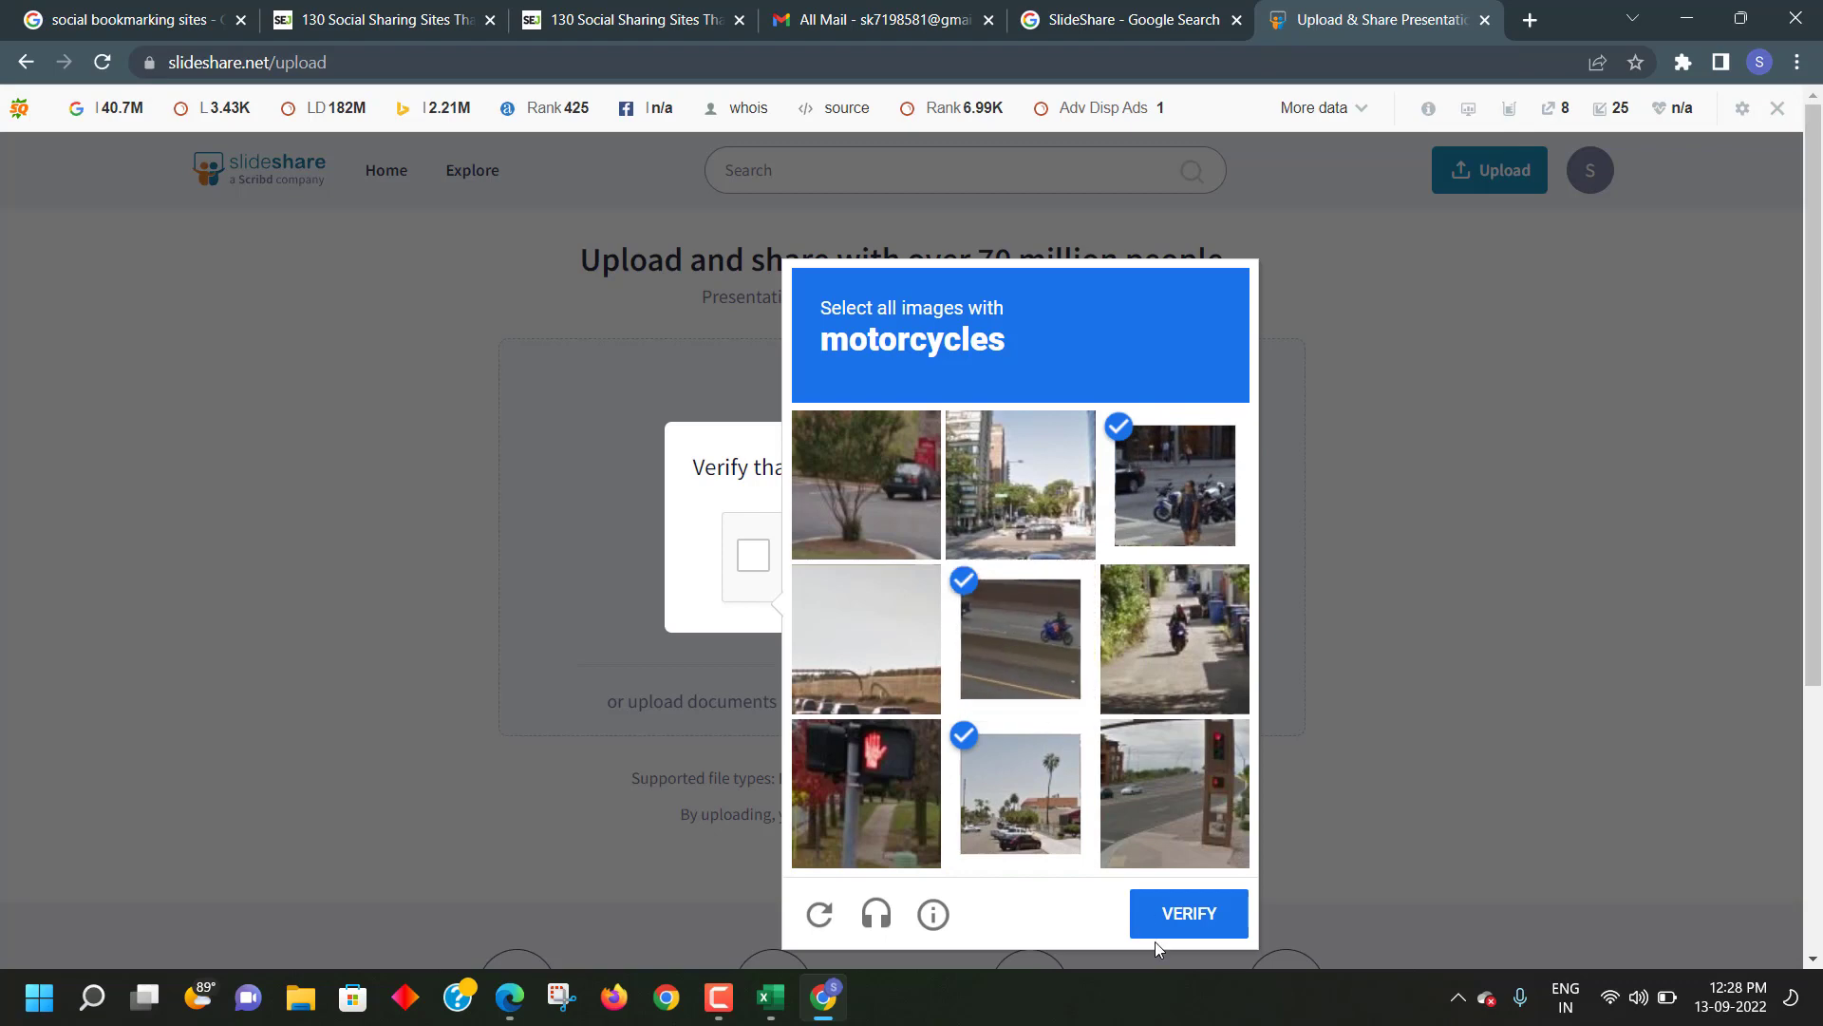
{"action": "left_click", "coordinate": [1170, 917]}
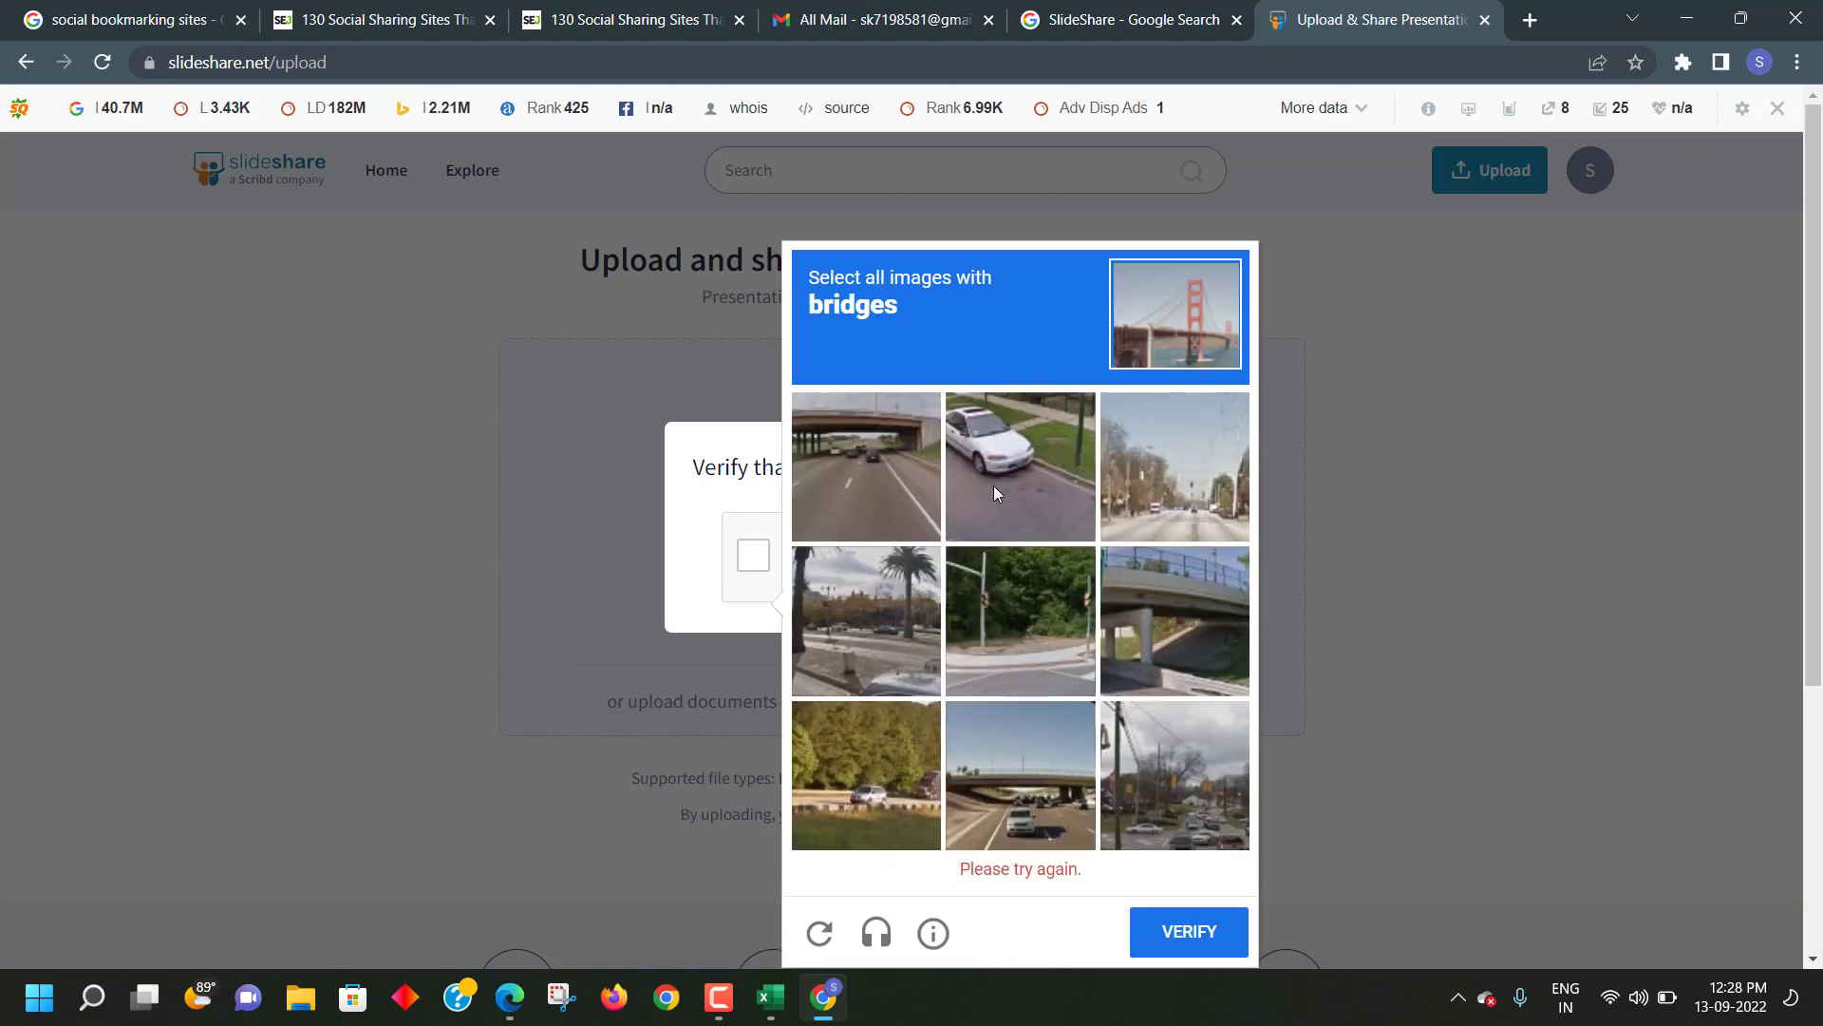
{"action": "left_click", "coordinate": [830, 463]}
{"action": "left_click", "coordinate": [1130, 645]}
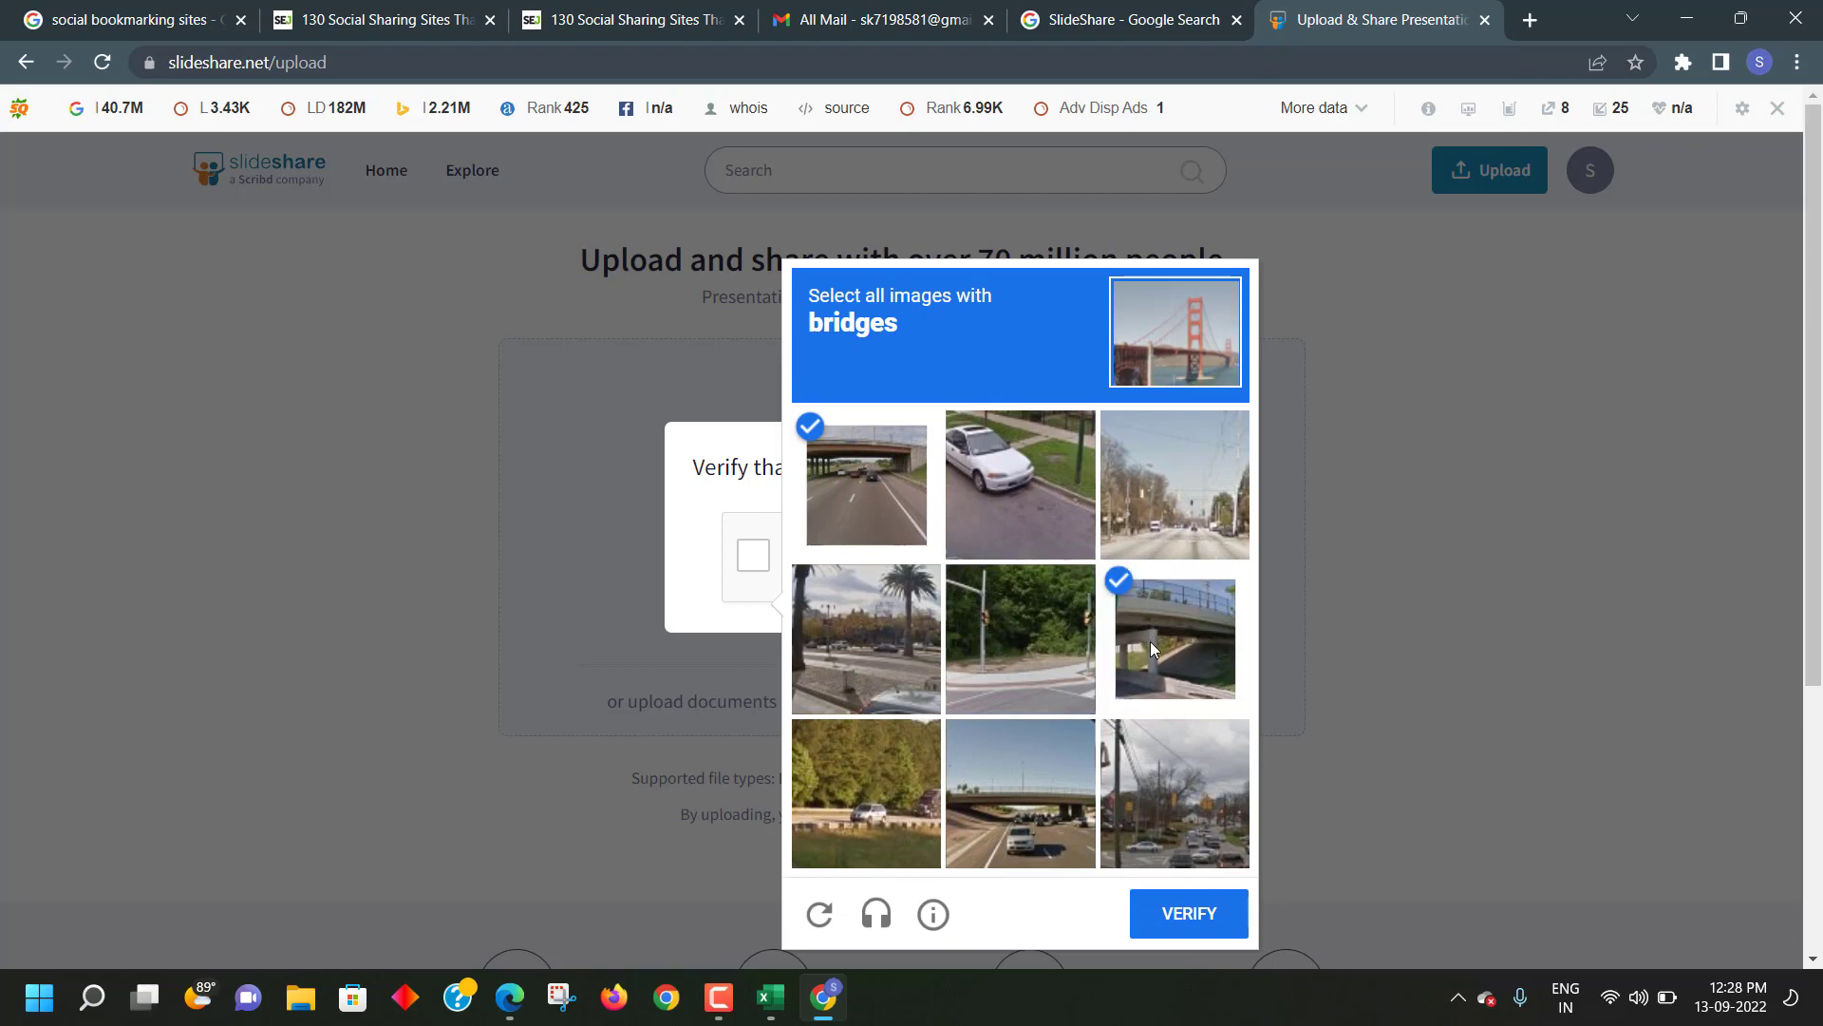
{"action": "left_click", "coordinate": [1018, 776]}
{"action": "left_click", "coordinate": [1191, 916]}
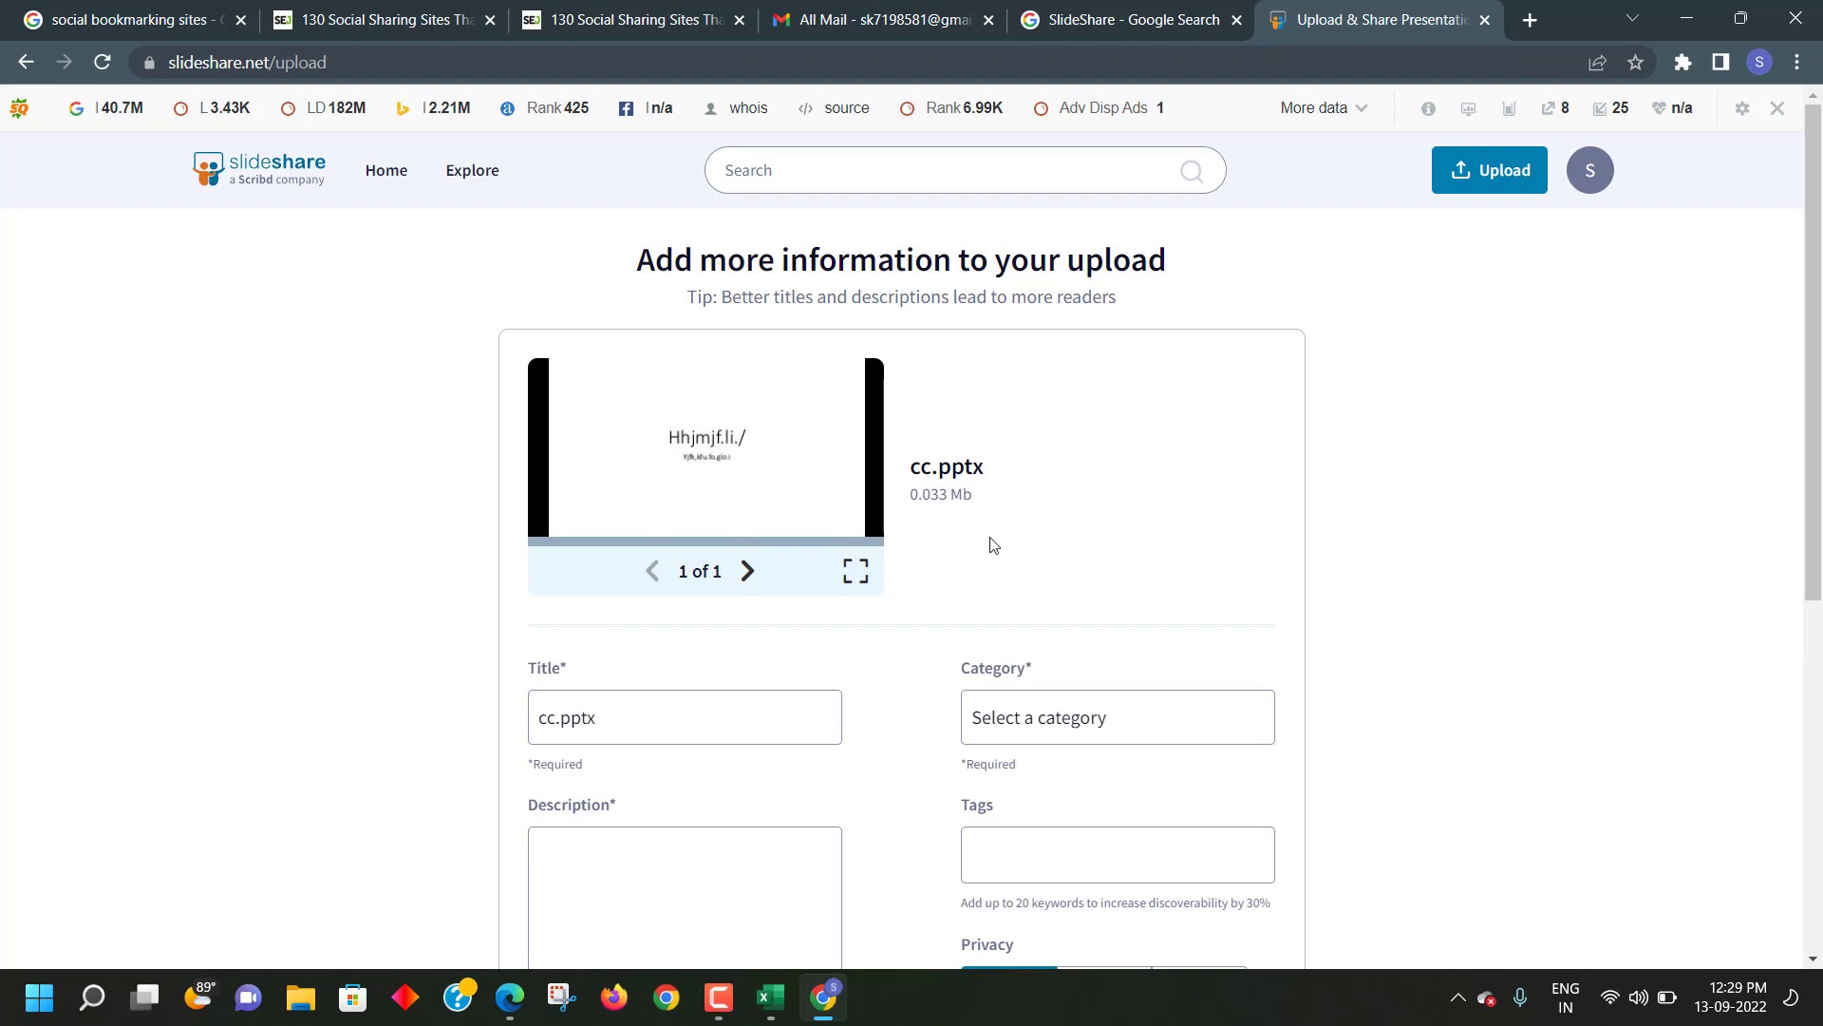
- Replace the upload title cc.pptx with 'Best PPt Here'
{"action": "scroll", "coordinate": [1033, 466], "scroll_direction": "down", "scroll_amount": 1}
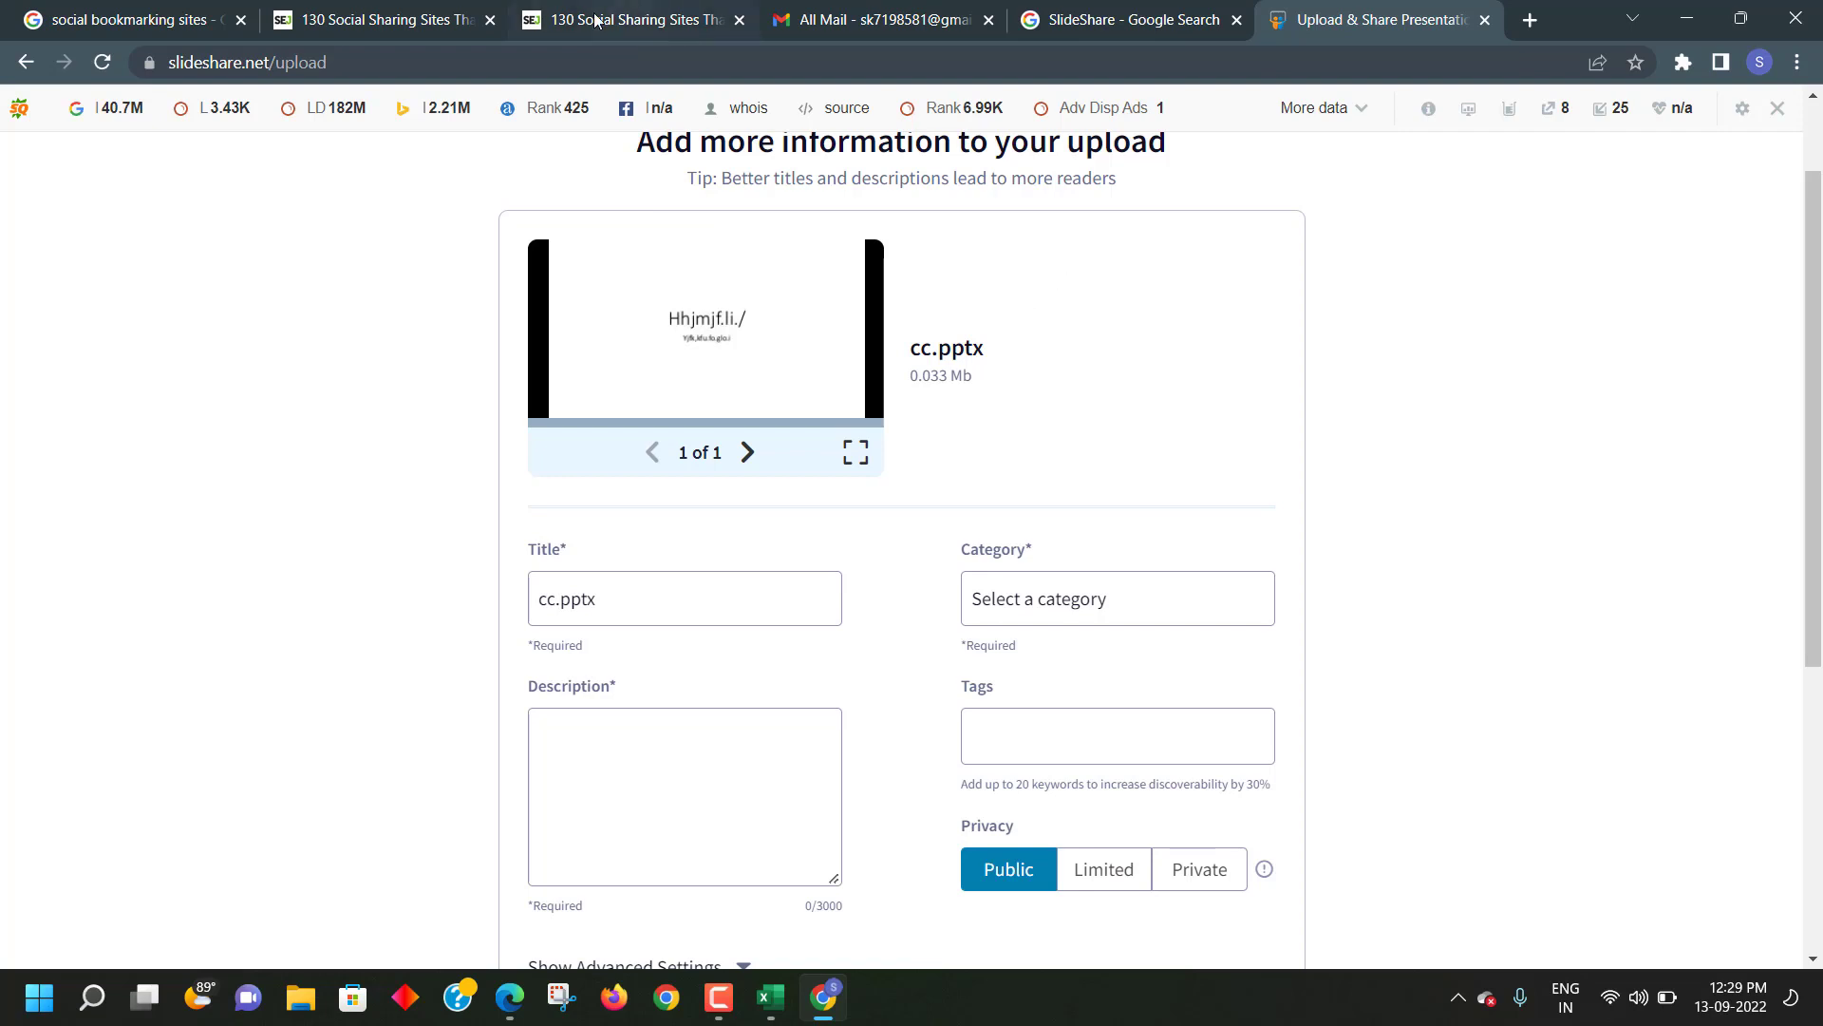
{"action": "scroll", "coordinate": [596, 693], "scroll_direction": "down", "scroll_amount": 1}
{"action": "scroll", "coordinate": [603, 664], "scroll_direction": "up", "scroll_amount": 2}
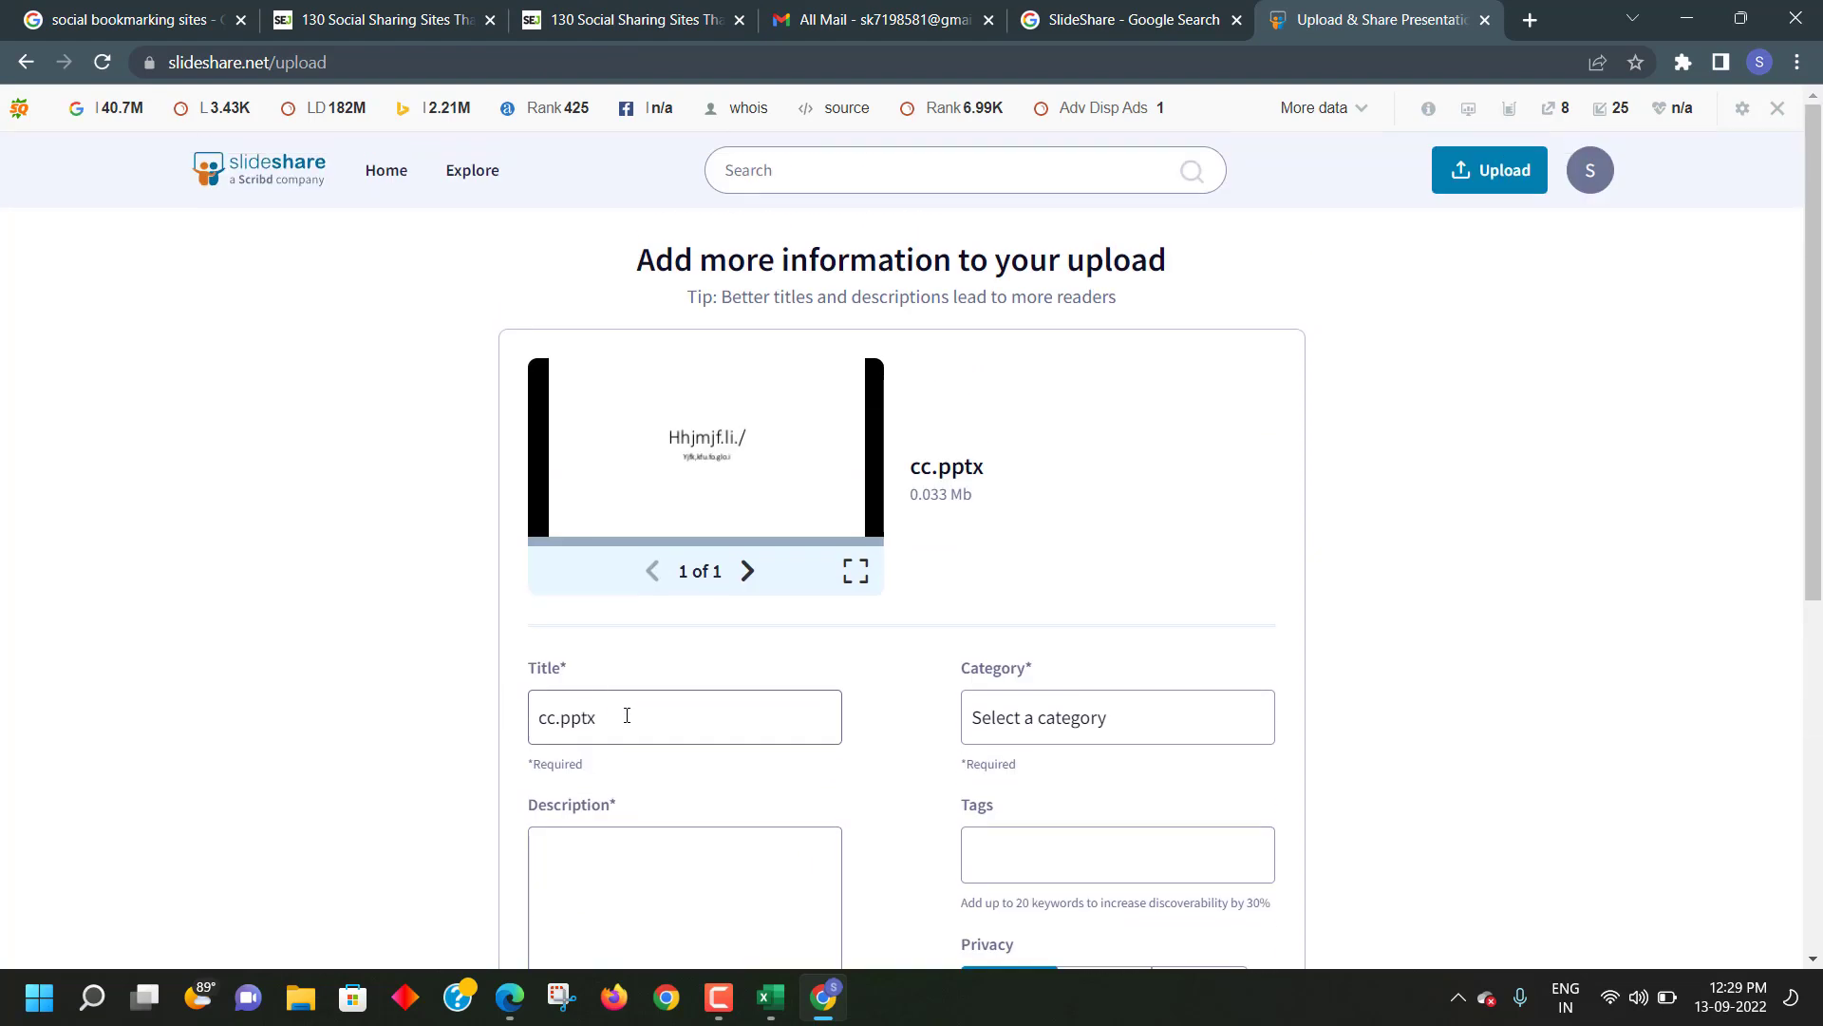
{"action": "left_click_drag", "start_coordinate": [744, 735], "coordinate": [332, 747]}
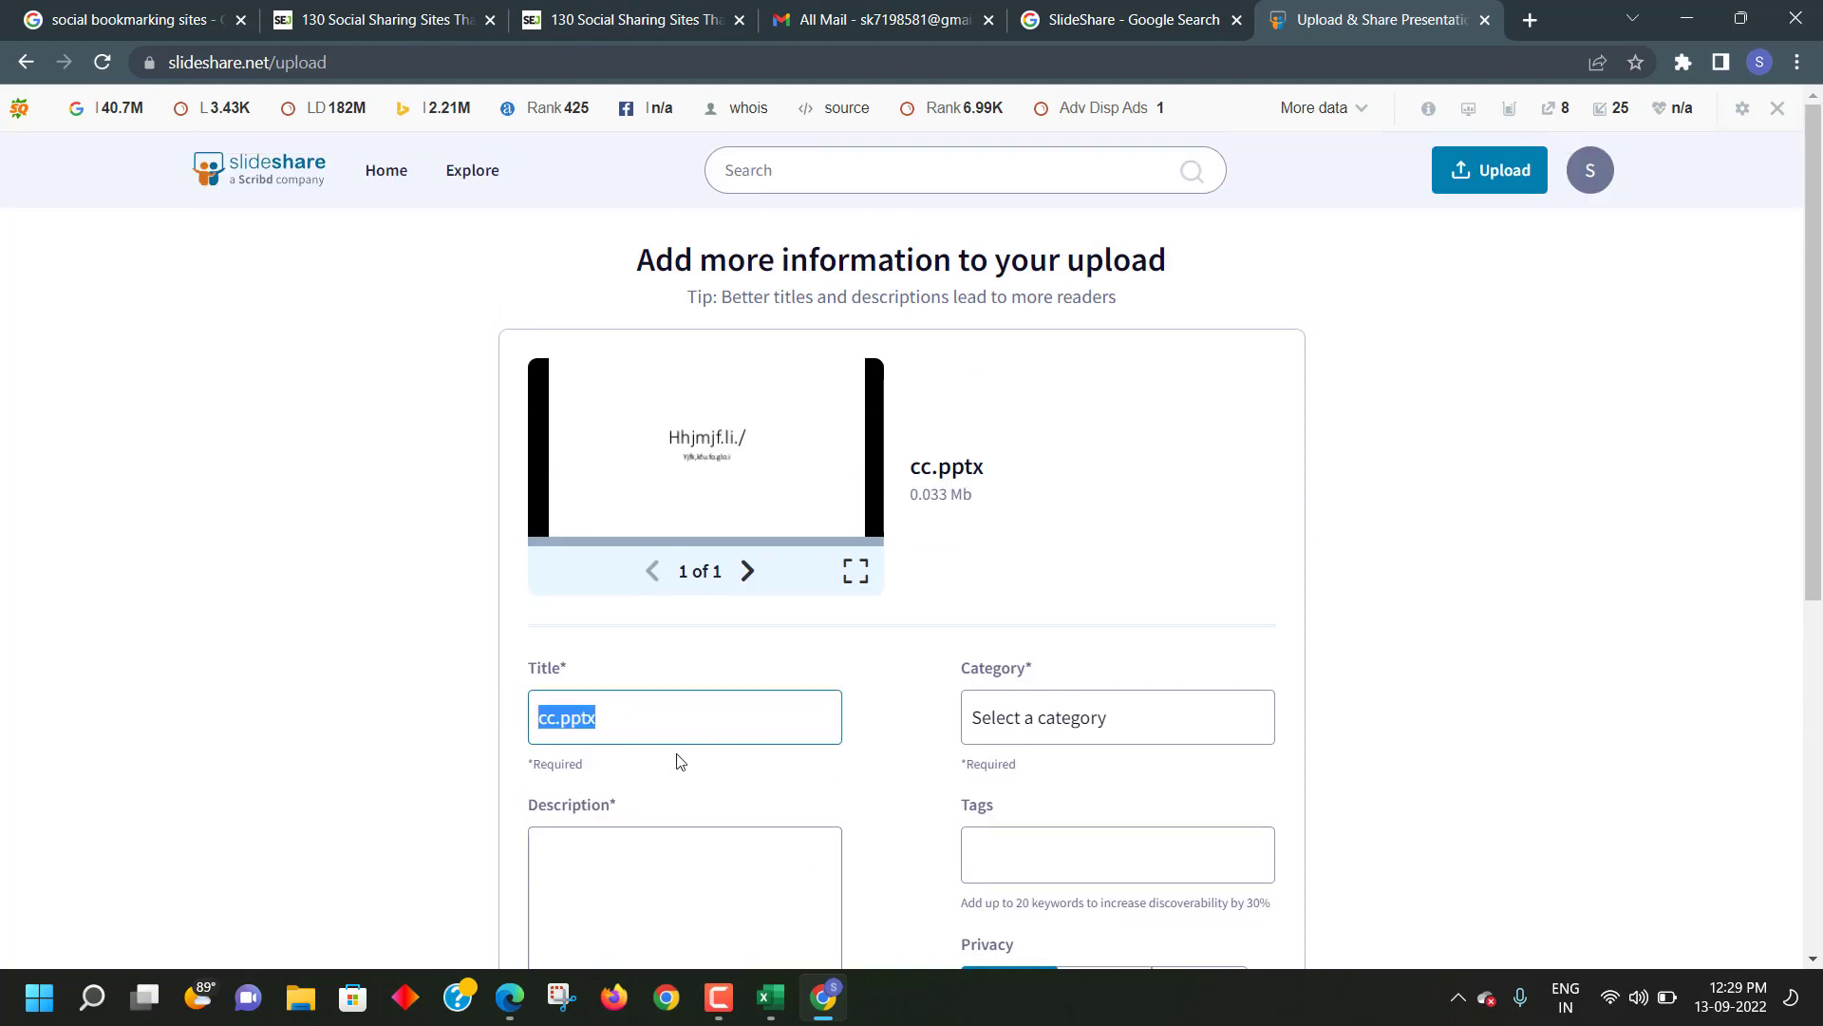
{"action": "key", "text": "BackSpace"}
{"action": "type", "text": "best"}
{"action": "key", "text": "BackSpace"}
{"action": "key", "text": "BackSpace"}
{"action": "type", "text": "Best PPt"}
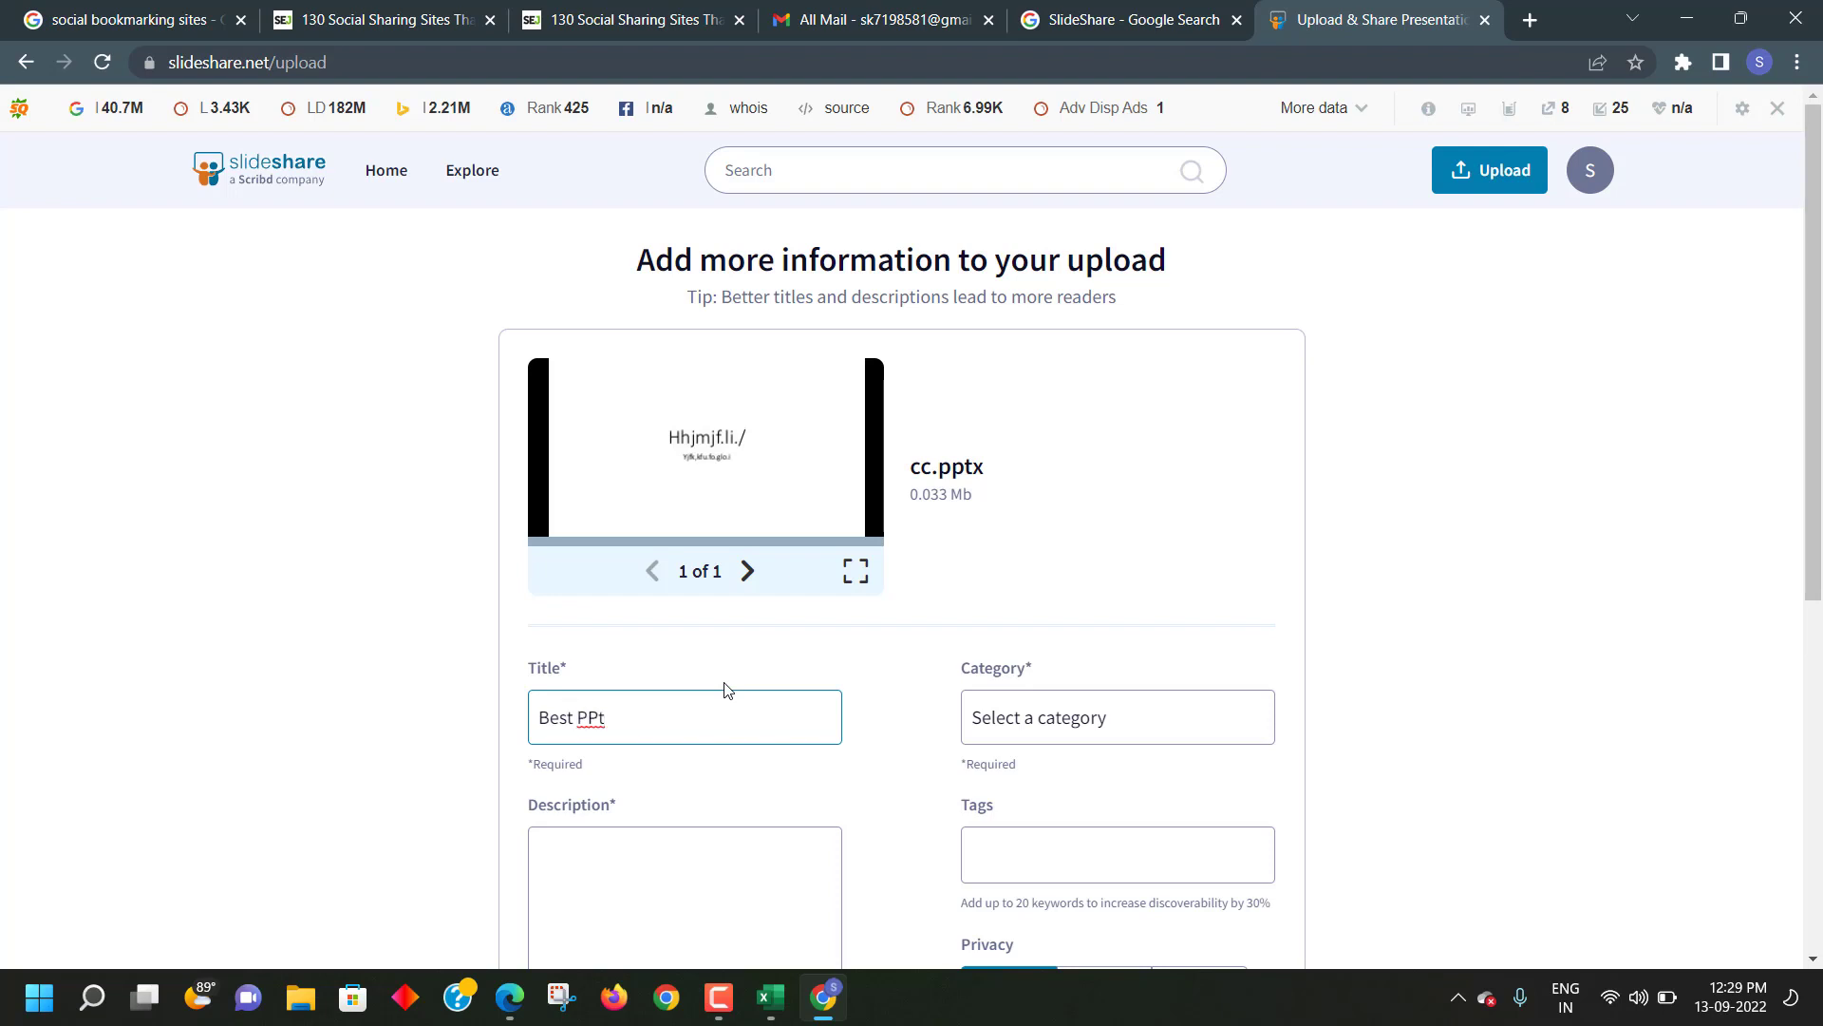
{"action": "type", "text": " Here"}
- Enter the description 'here we have best ppt read and write them.'
{"action": "scroll", "coordinate": [1084, 774], "scroll_direction": "down", "scroll_amount": 1}
{"action": "left_click", "coordinate": [735, 740]}
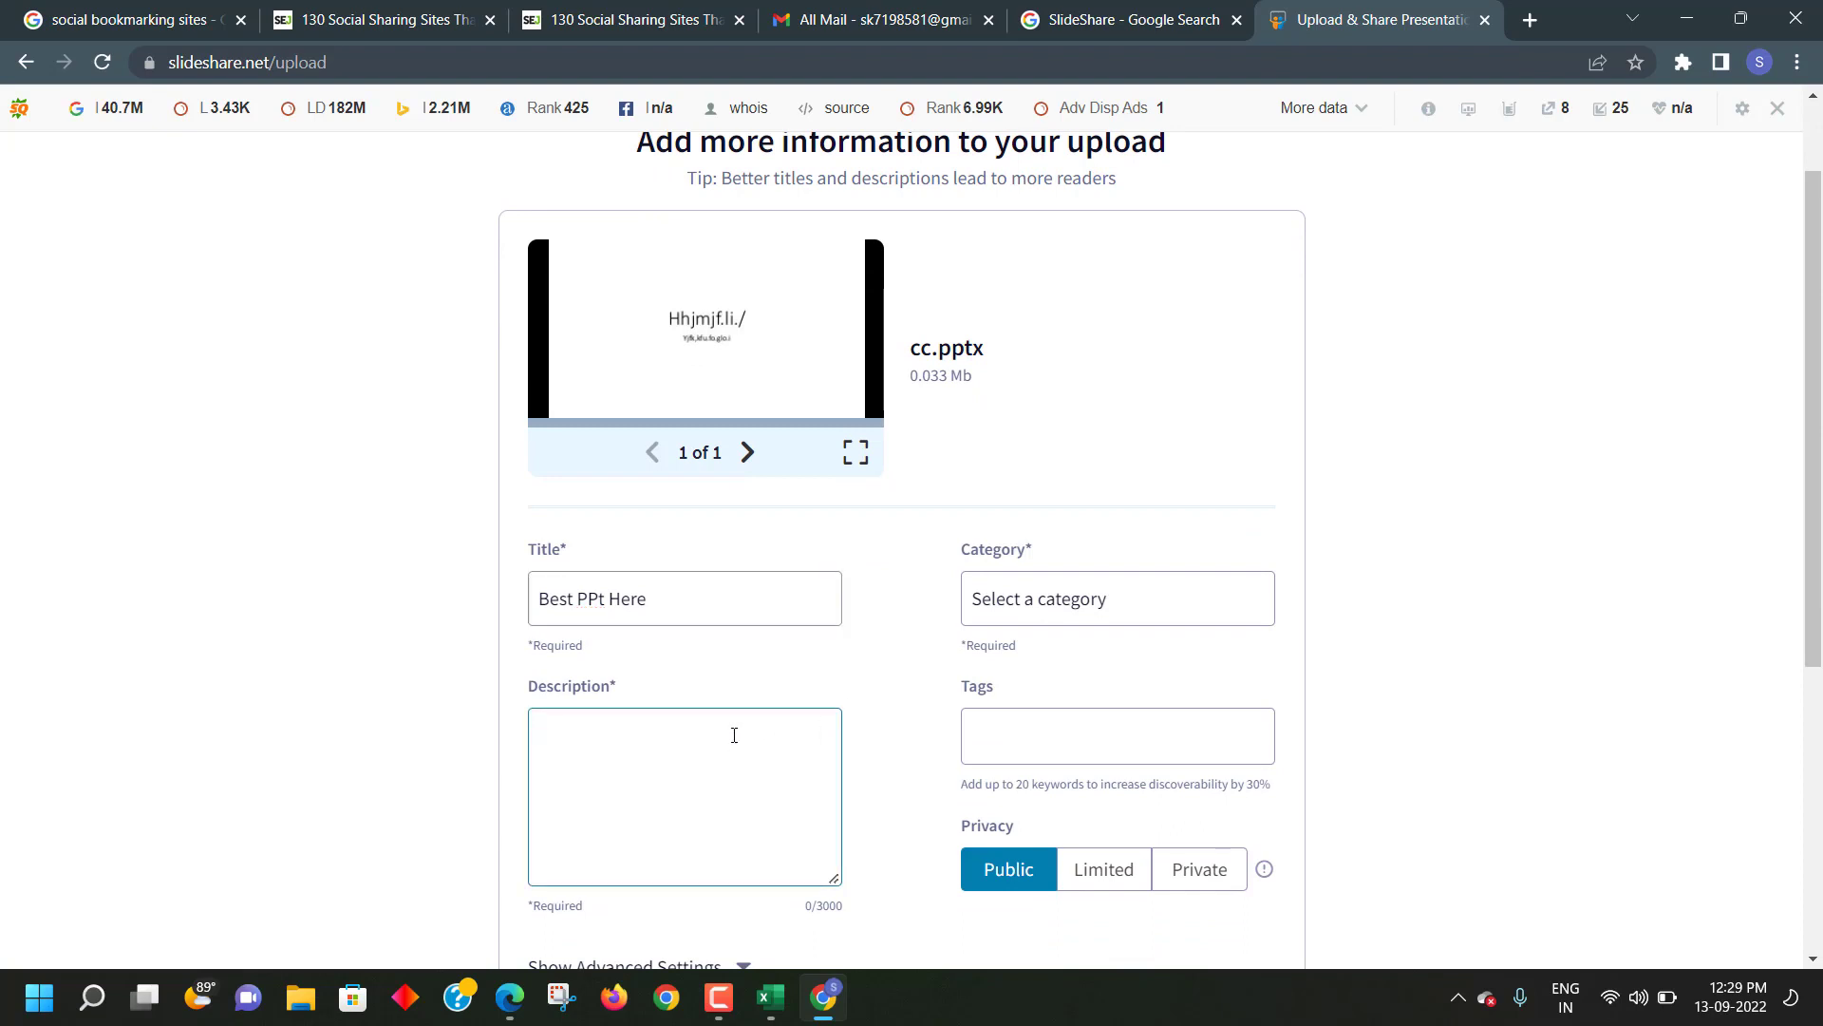
{"action": "type", "text": "here we have best ppt re"}
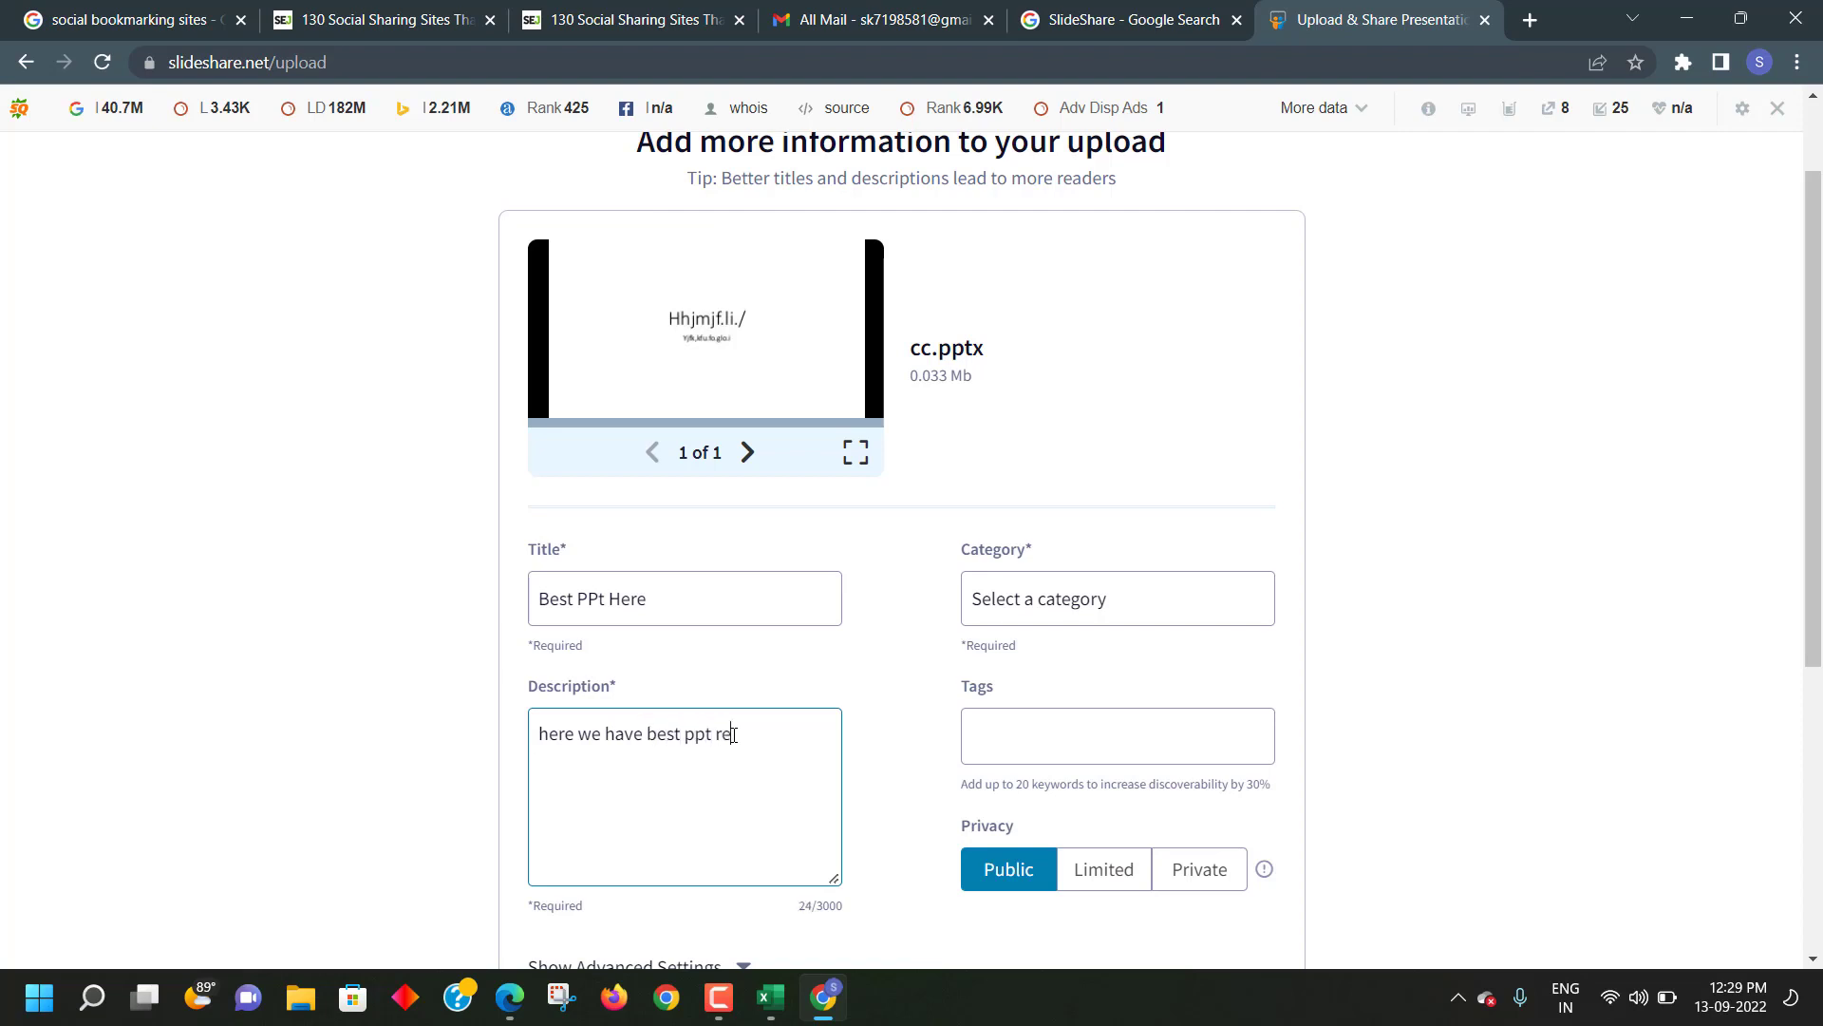
{"action": "type", "text": "s"}
{"action": "key", "text": "BackSpace"}
{"action": "key", "text": "BackSpace"}
{"action": "type", "text": "EAD"}
{"action": "key", "text": "BackSpace"}
{"action": "key", "text": "BackSpace"}
{"action": "key", "text": "BackSpace"}
{"action": "type", "text": "ead and write them."}
{"action": "scroll", "coordinate": [492, 627], "scroll_direction": "down", "scroll_amount": 1}
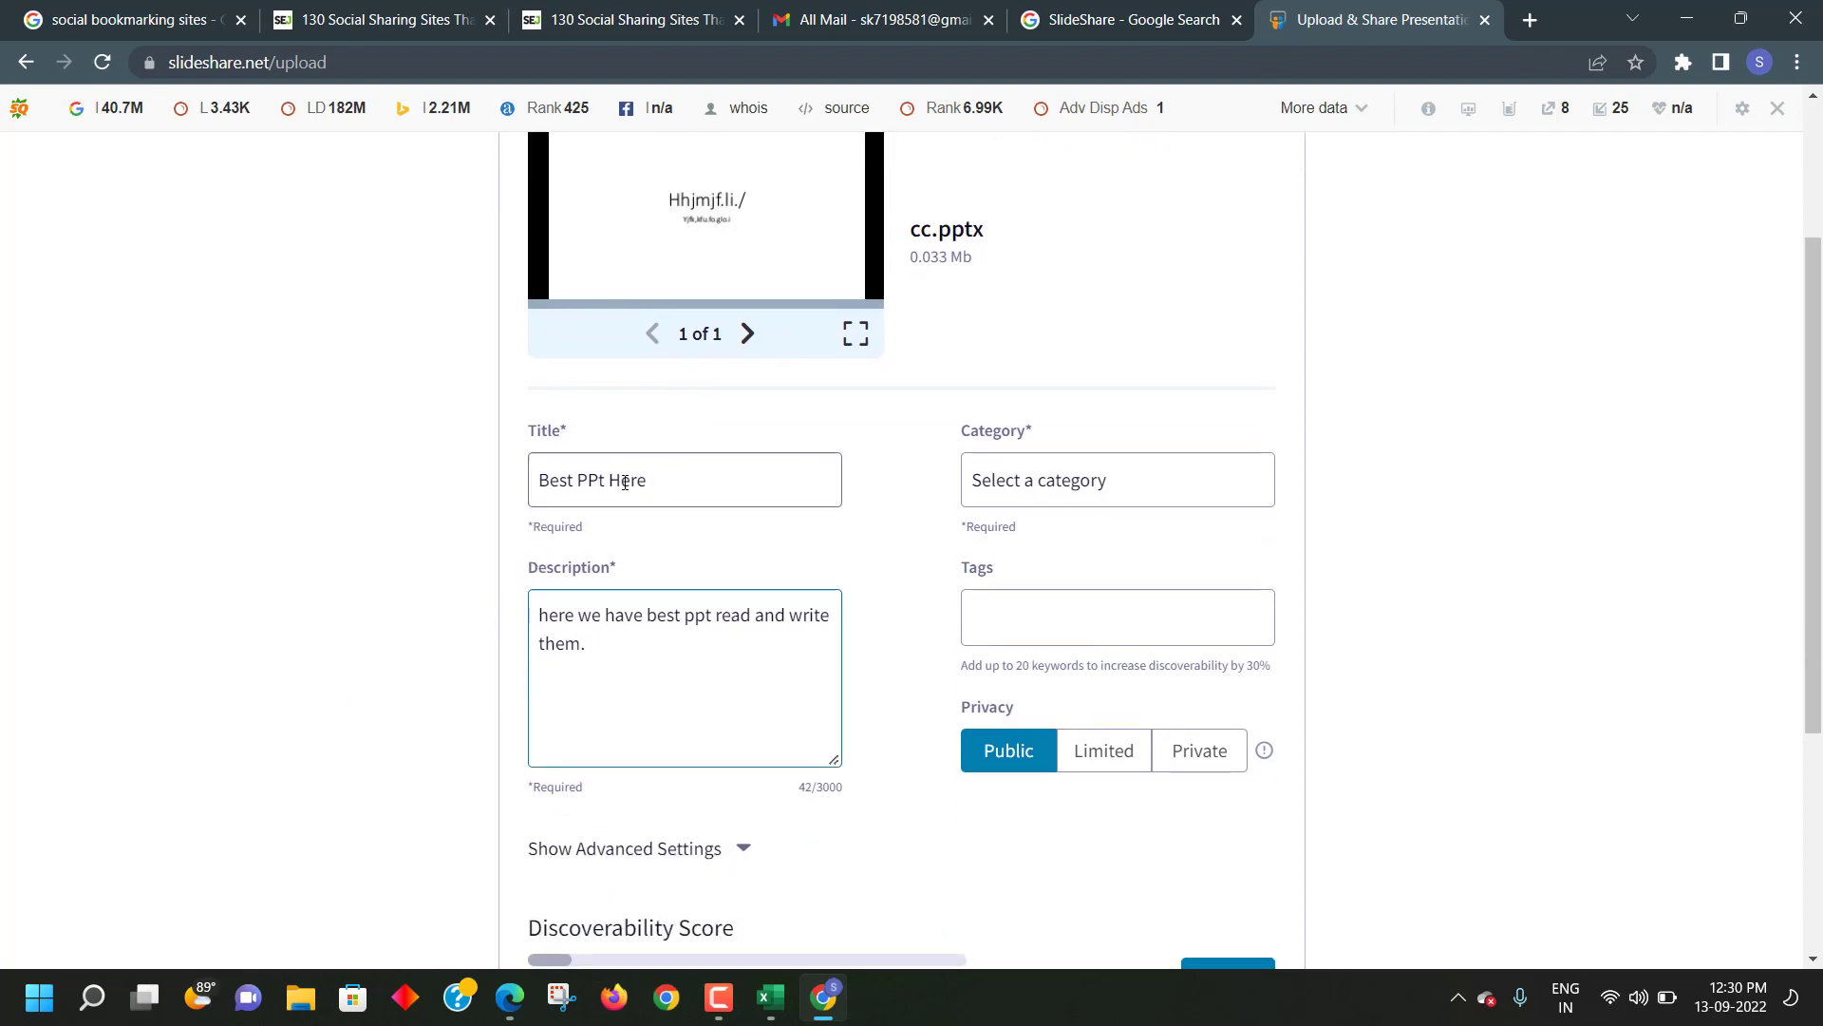
{"action": "scroll", "coordinate": [917, 653], "scroll_direction": "down", "scroll_amount": 2}
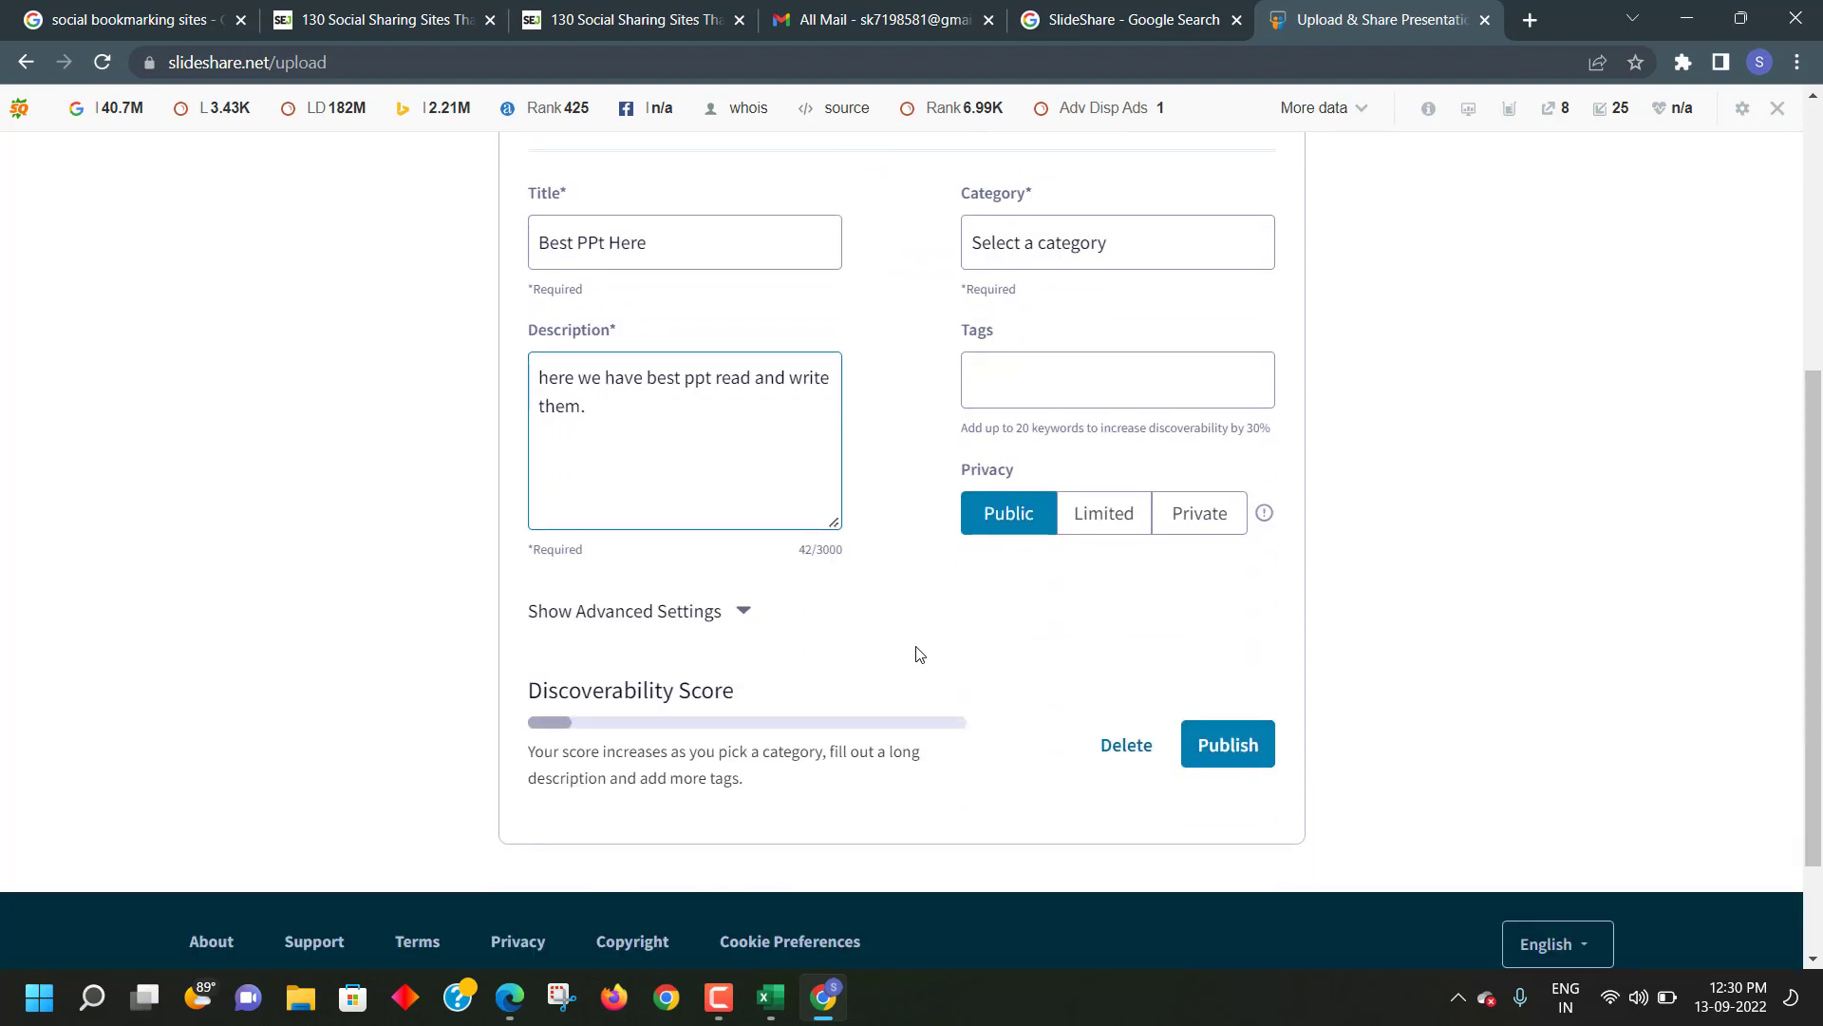
{"action": "scroll", "coordinate": [918, 653], "scroll_direction": "up", "scroll_amount": 1}
- Set the presentation category to Spiritual
{"action": "left_click", "coordinate": [1123, 373]}
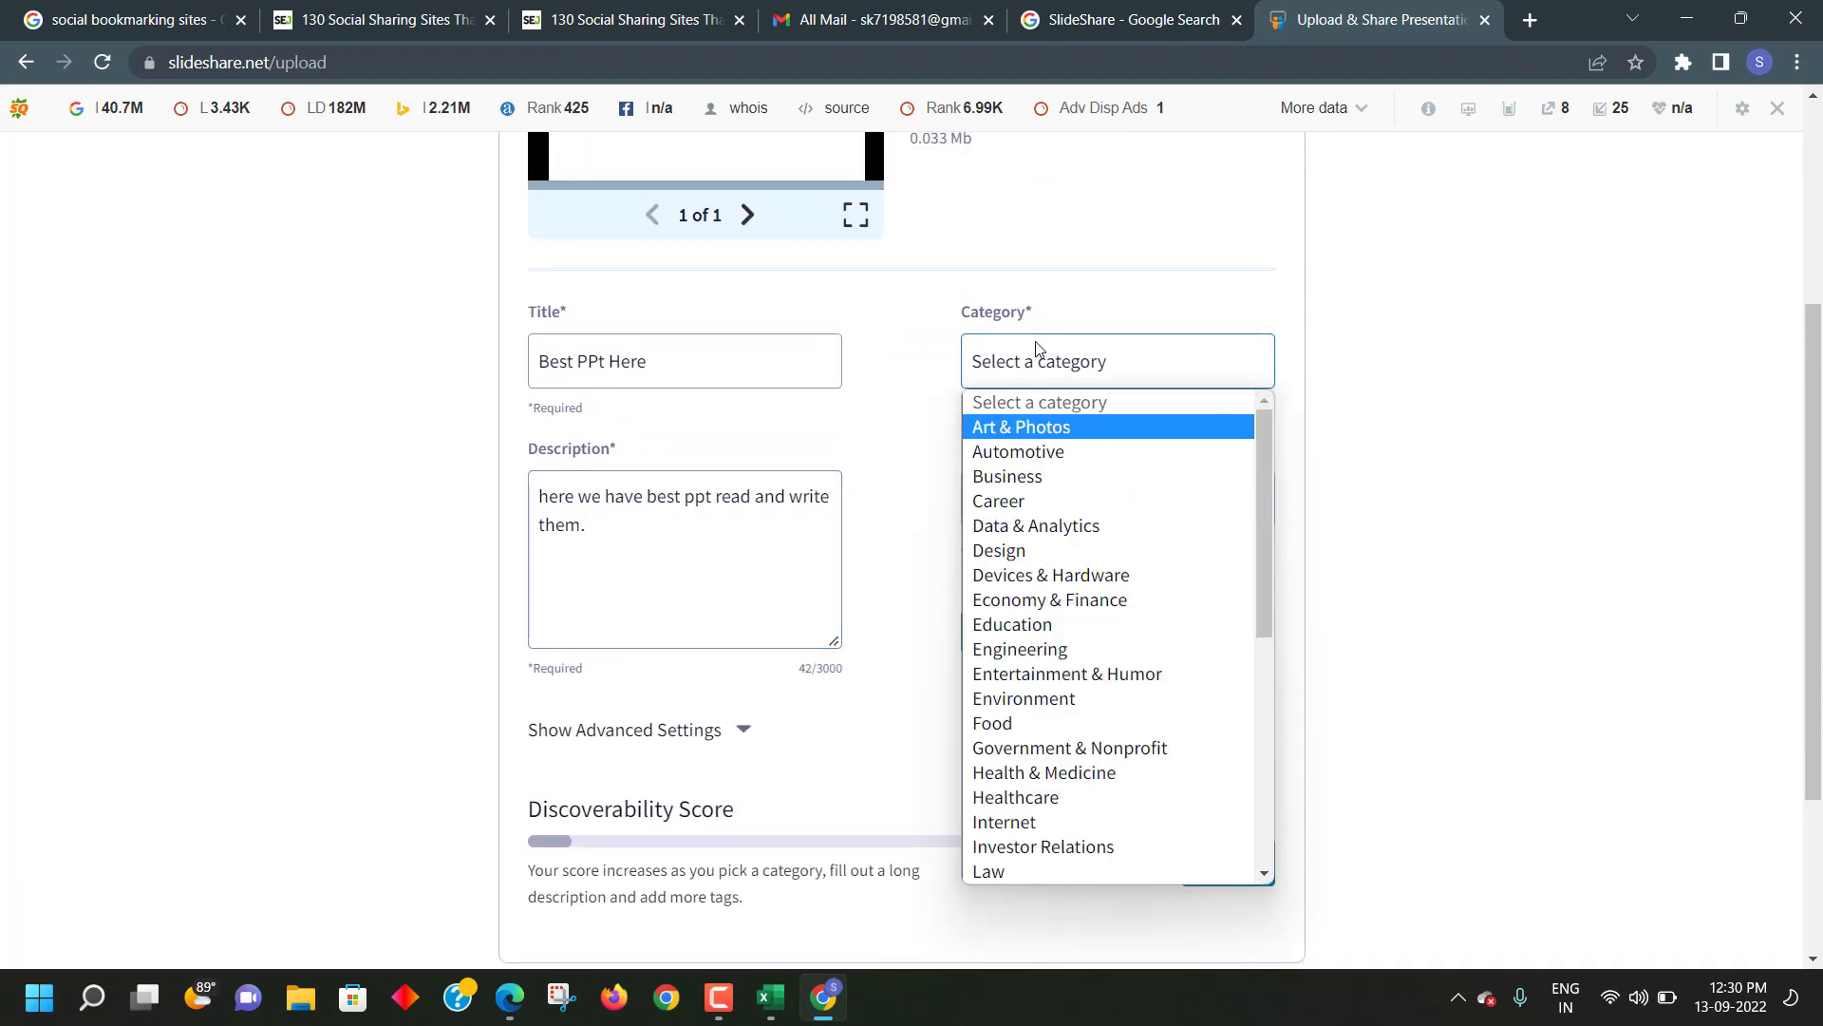
{"action": "scroll", "coordinate": [1044, 575], "scroll_direction": "down", "scroll_amount": 2}
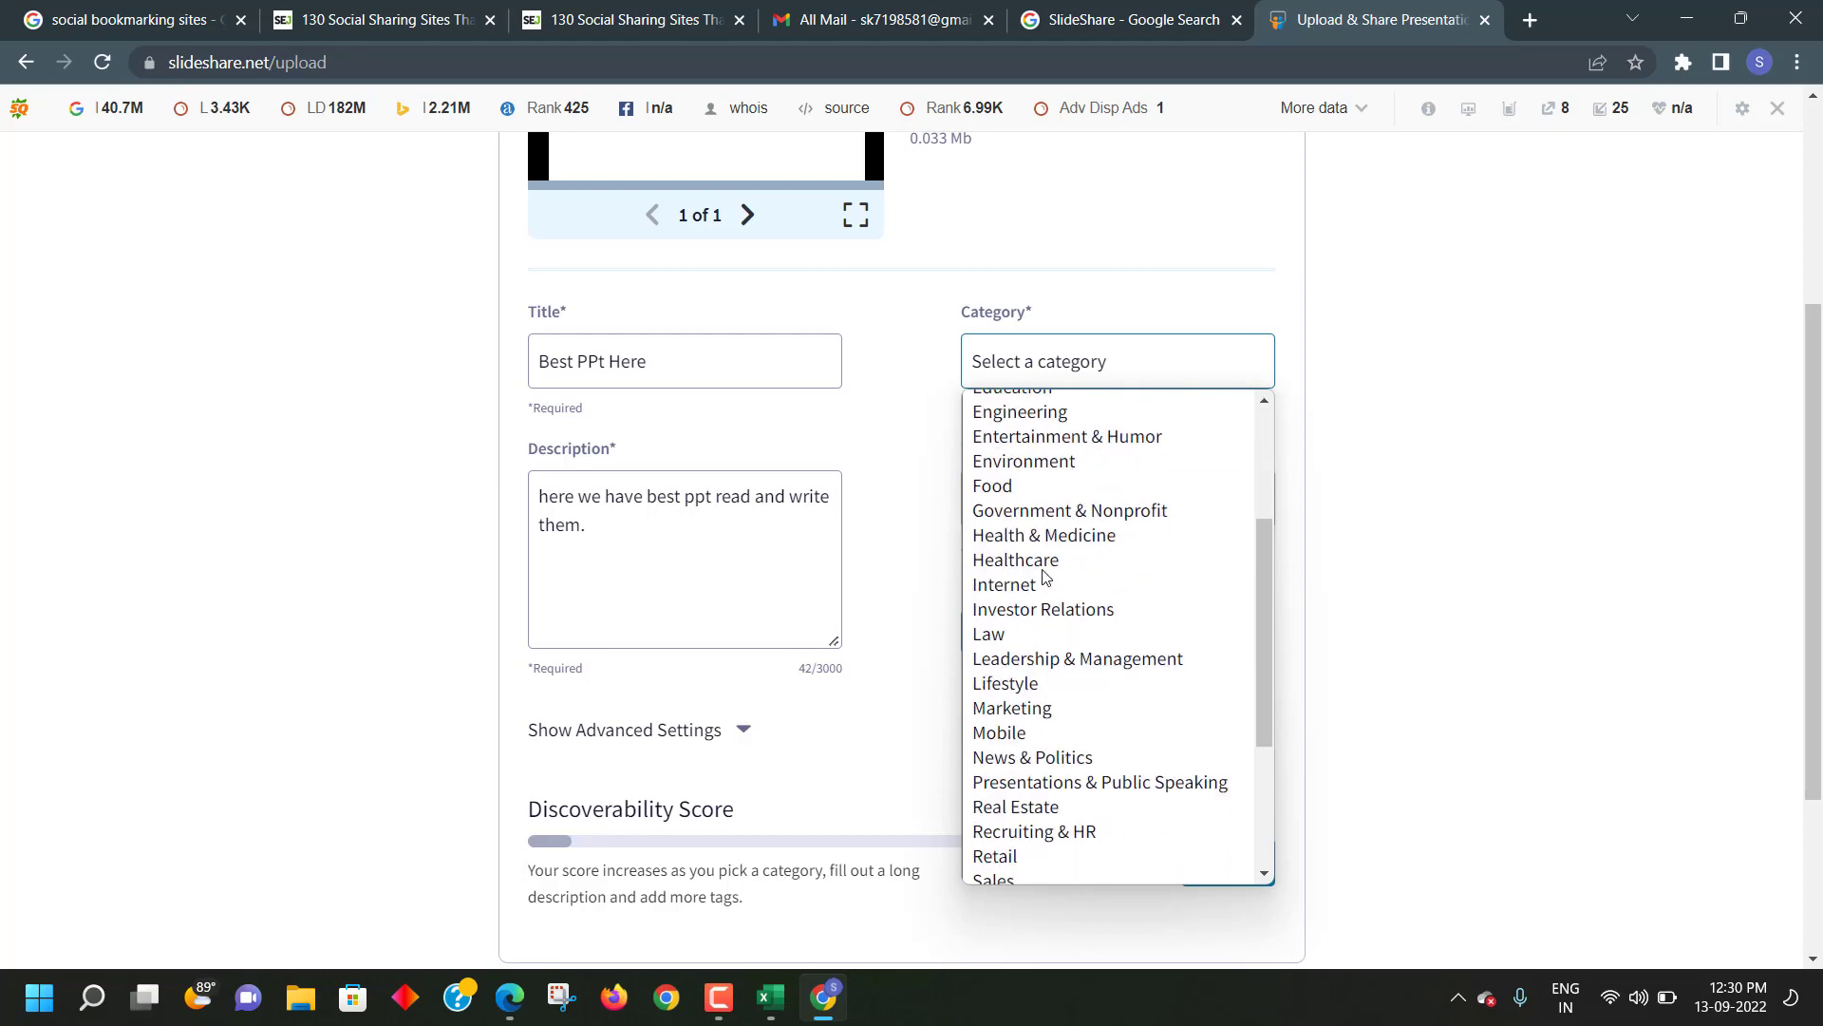
{"action": "scroll", "coordinate": [1043, 575], "scroll_direction": "up", "scroll_amount": 2}
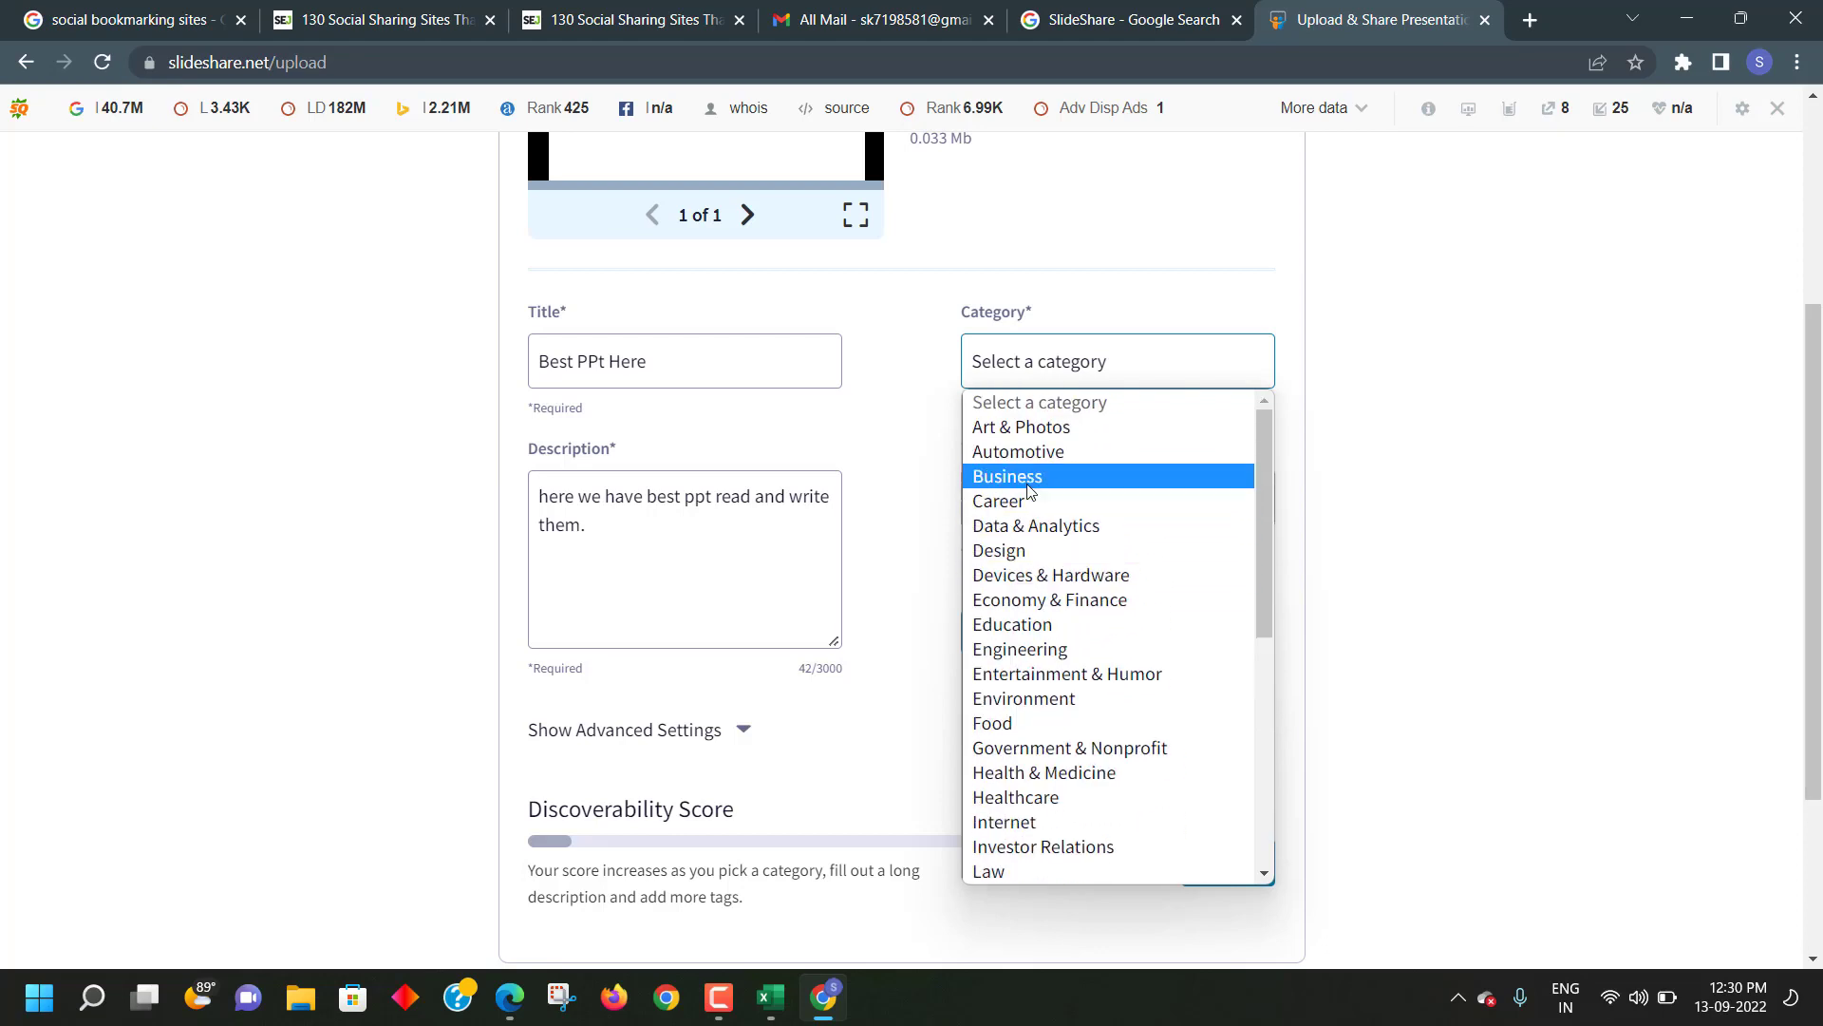
{"action": "scroll", "coordinate": [1030, 513], "scroll_direction": "down", "scroll_amount": 2}
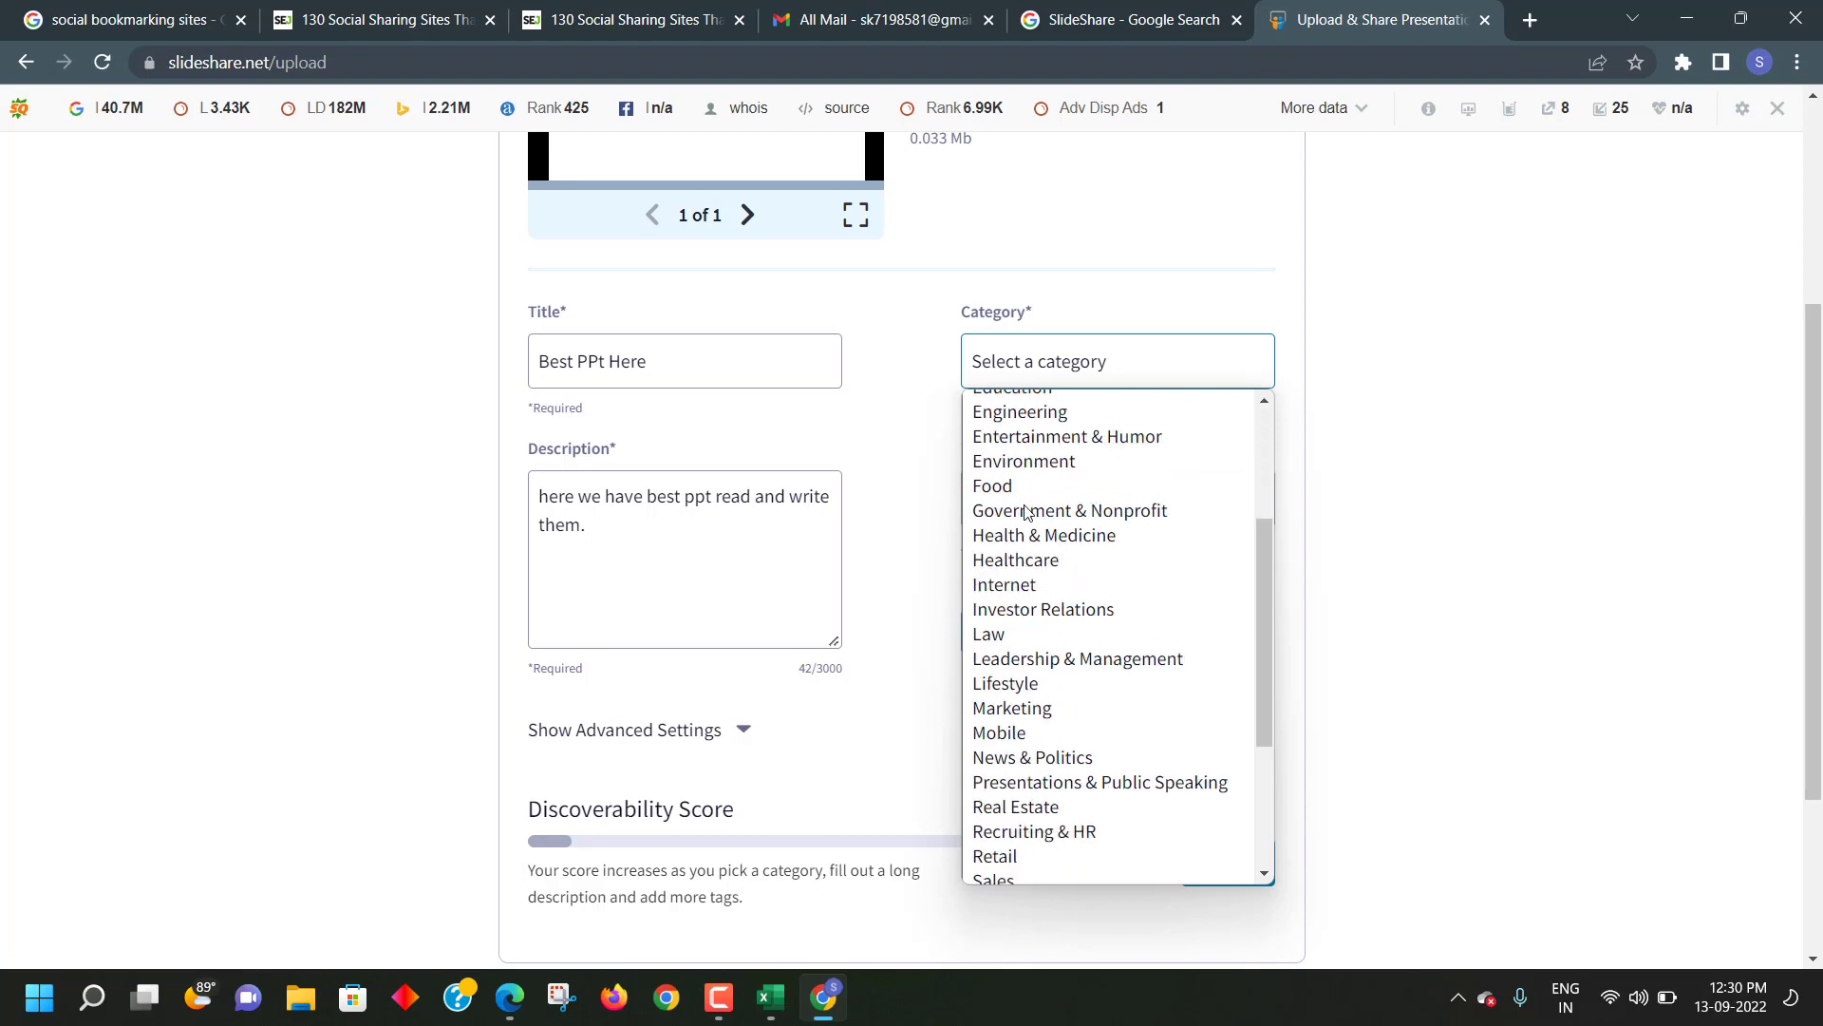
{"action": "scroll", "coordinate": [1012, 574], "scroll_direction": "down", "scroll_amount": 2}
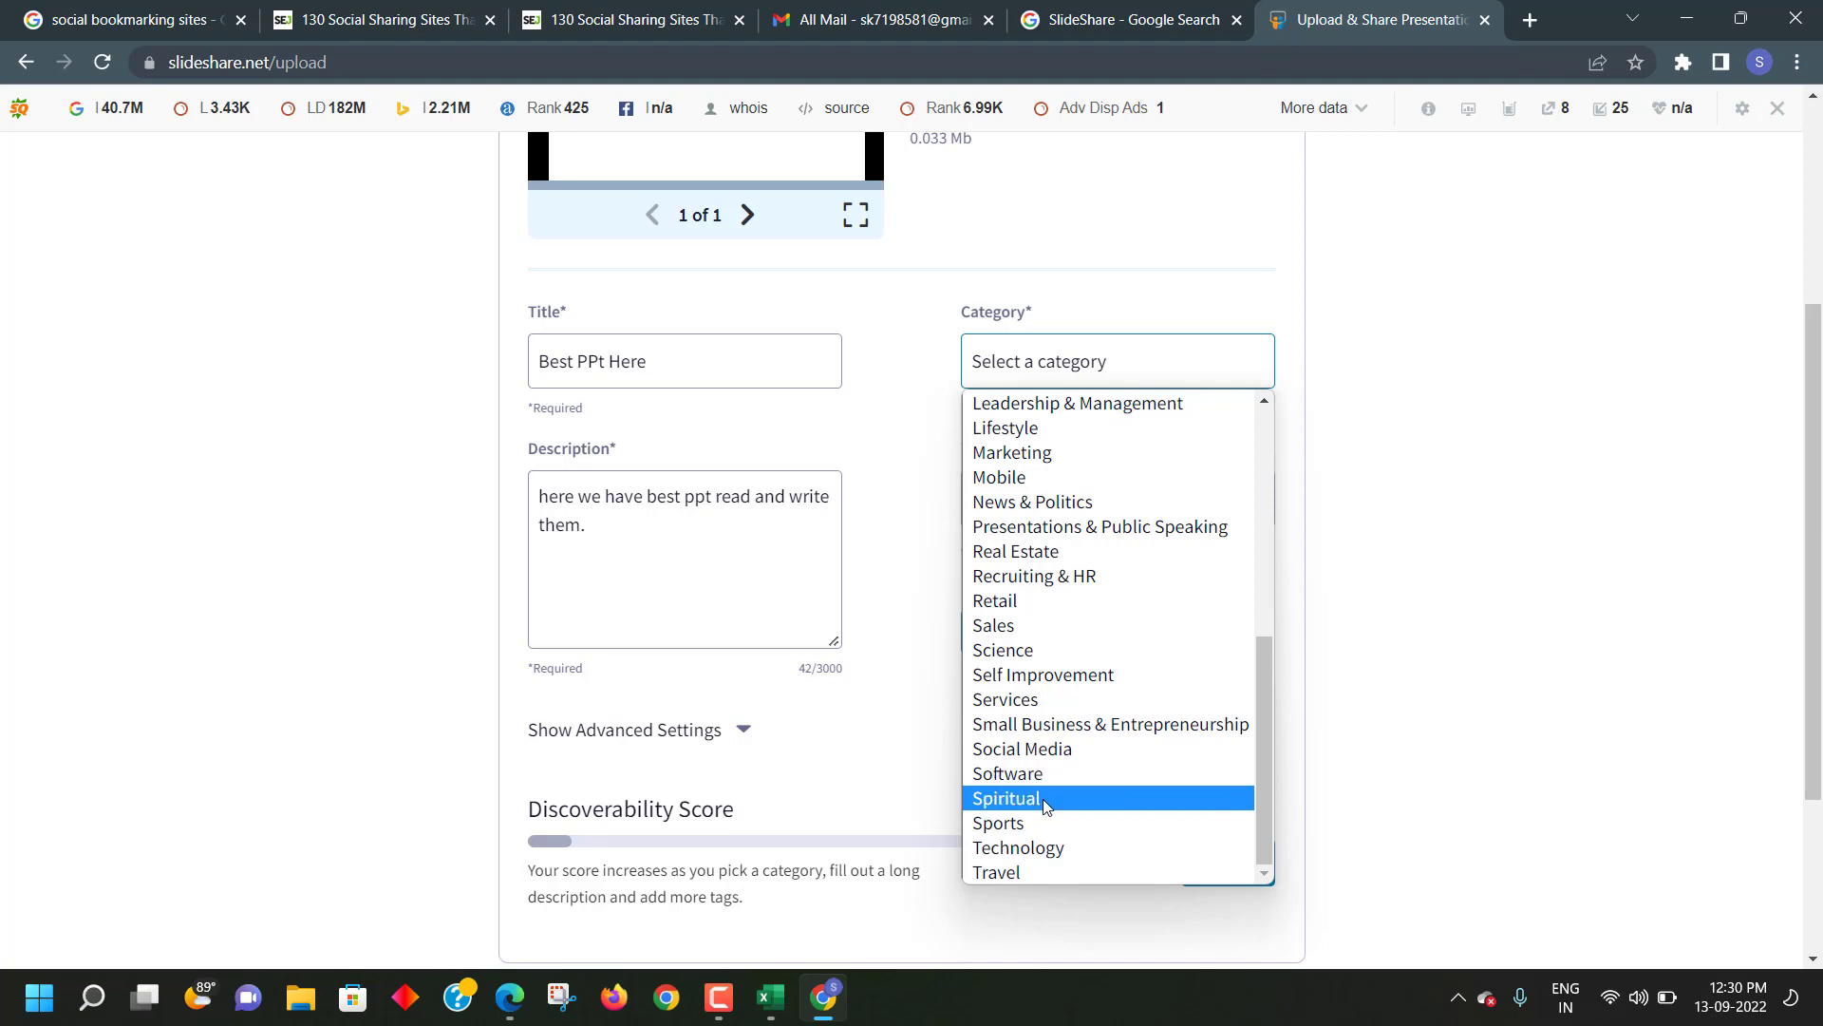
{"action": "left_click", "coordinate": [1046, 805]}
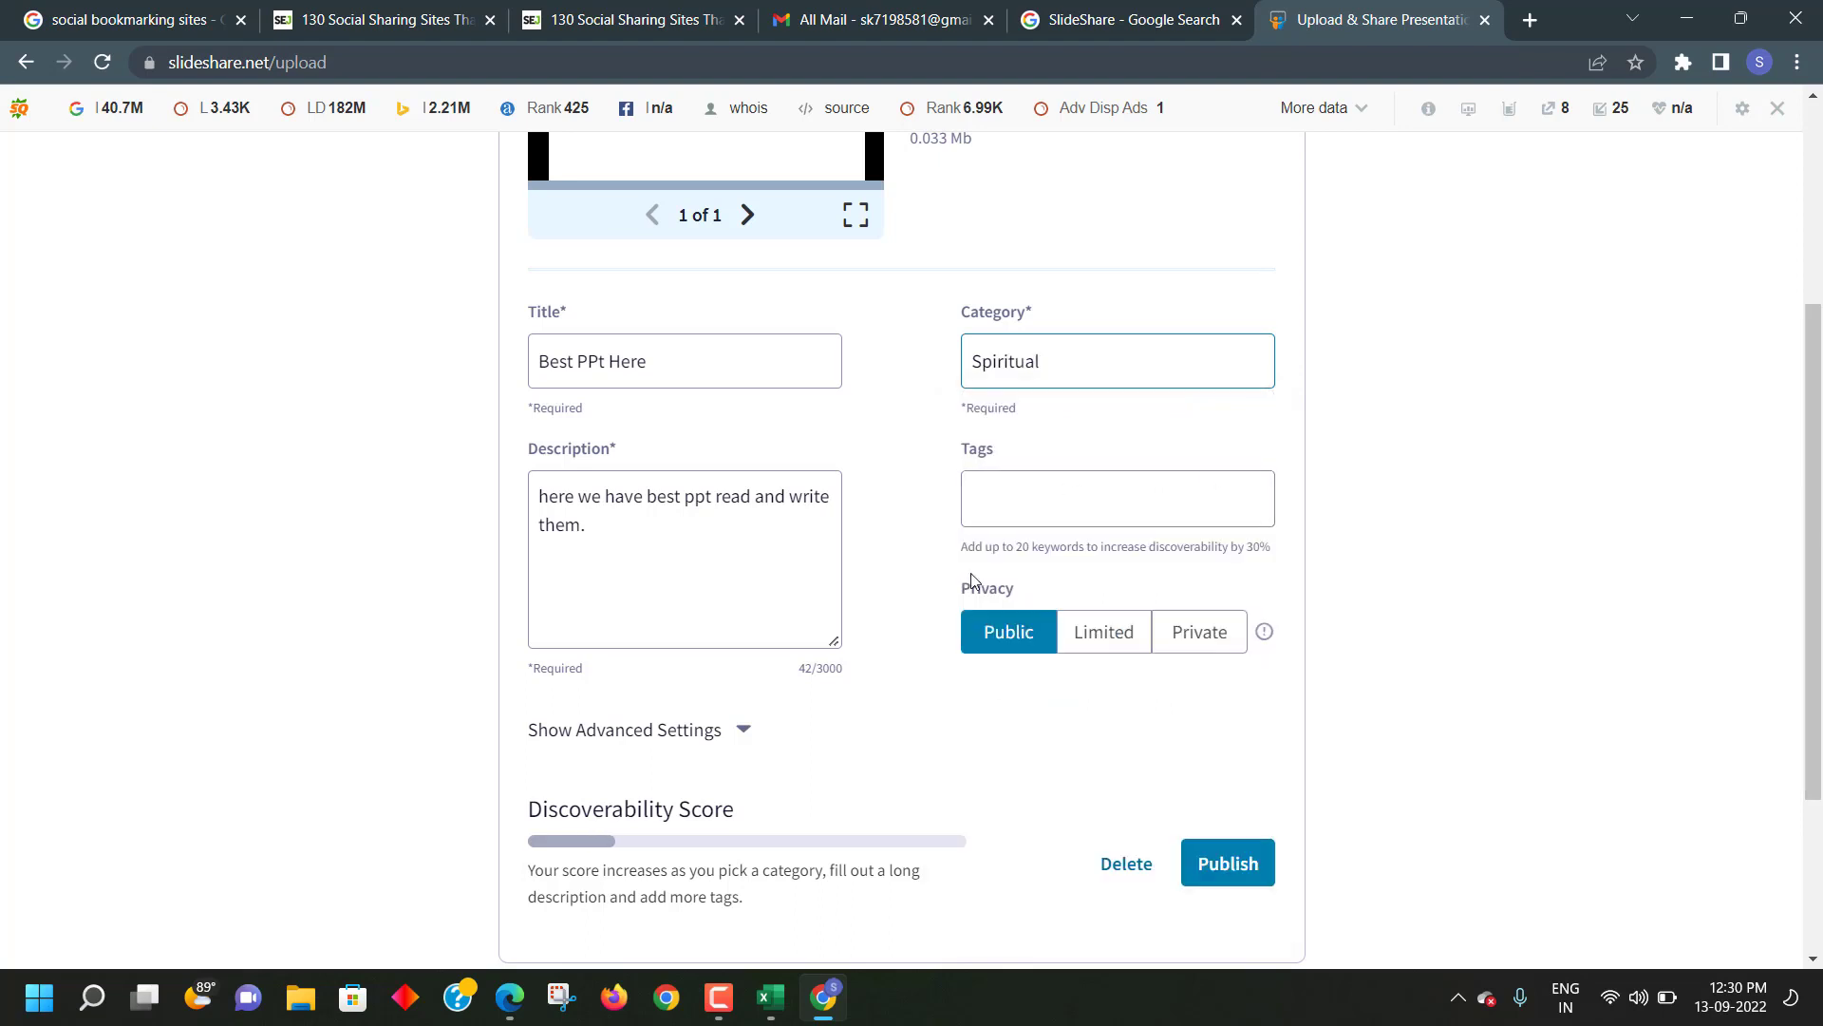
{"action": "scroll", "coordinate": [952, 541], "scroll_direction": "down", "scroll_amount": 2}
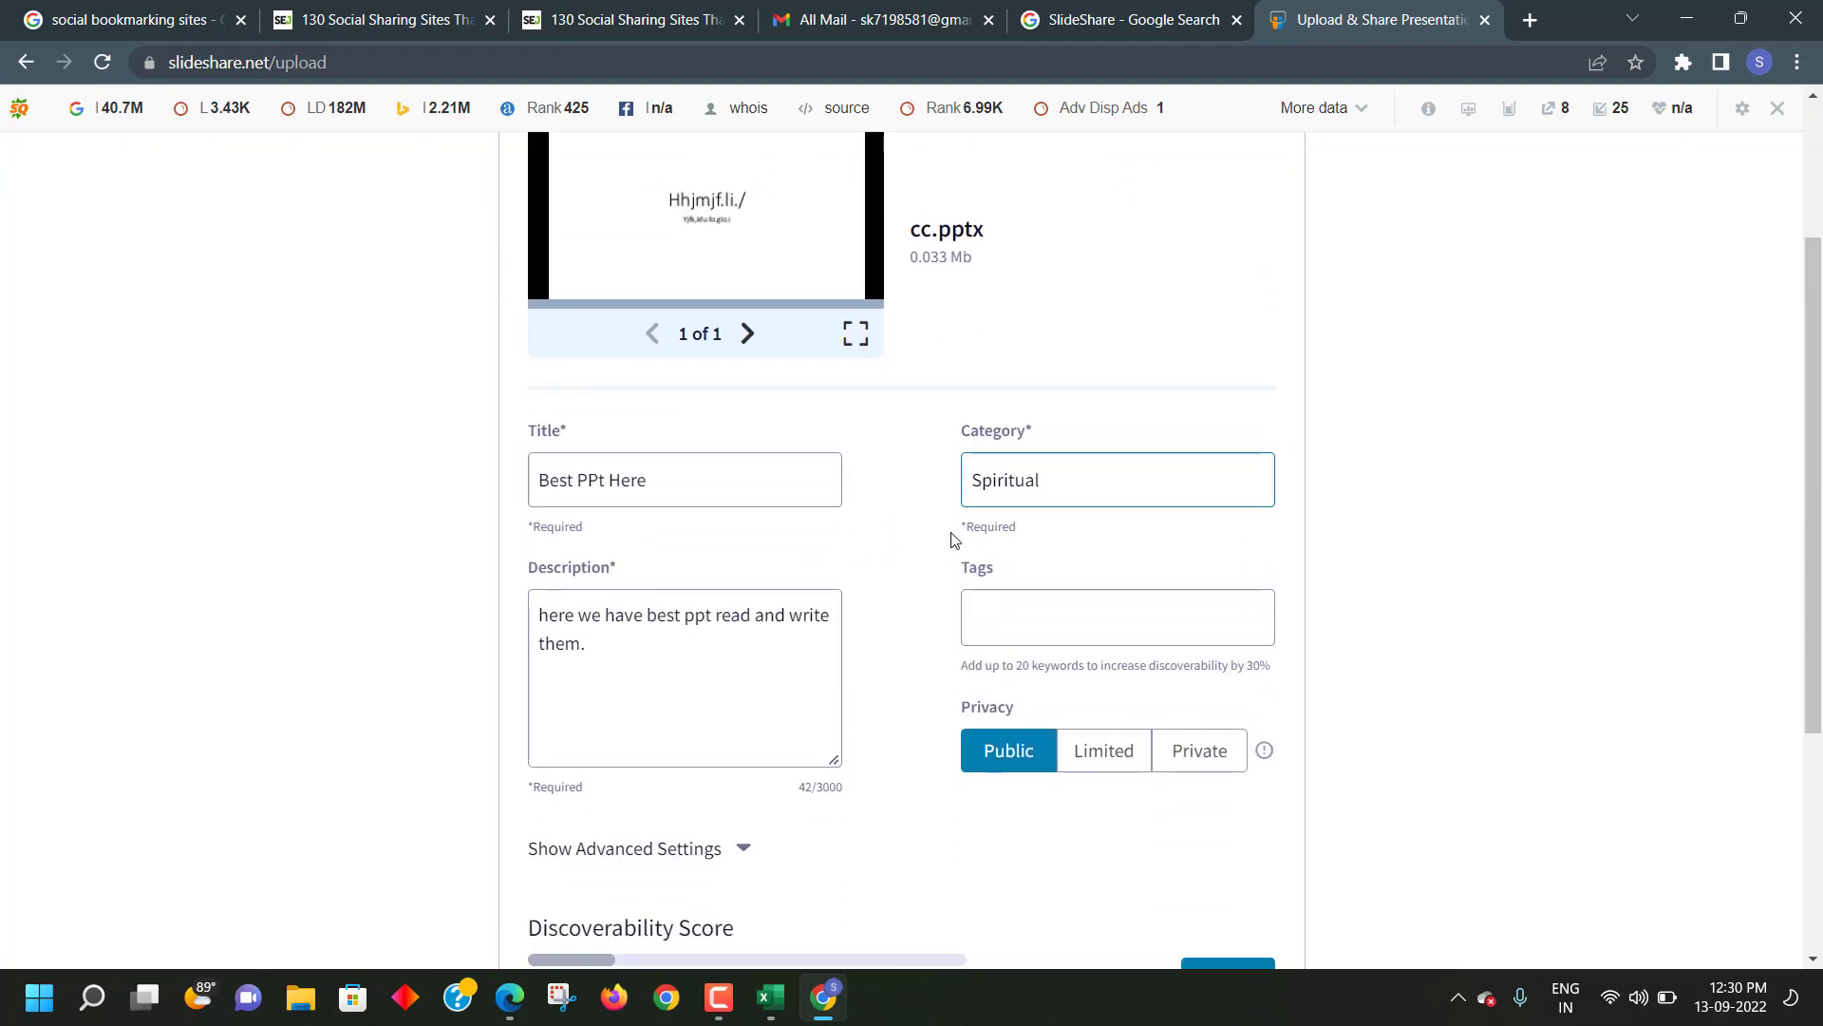
- Add the tag 'best ppt' to the presentation
{"action": "left_click", "coordinate": [1001, 618]}
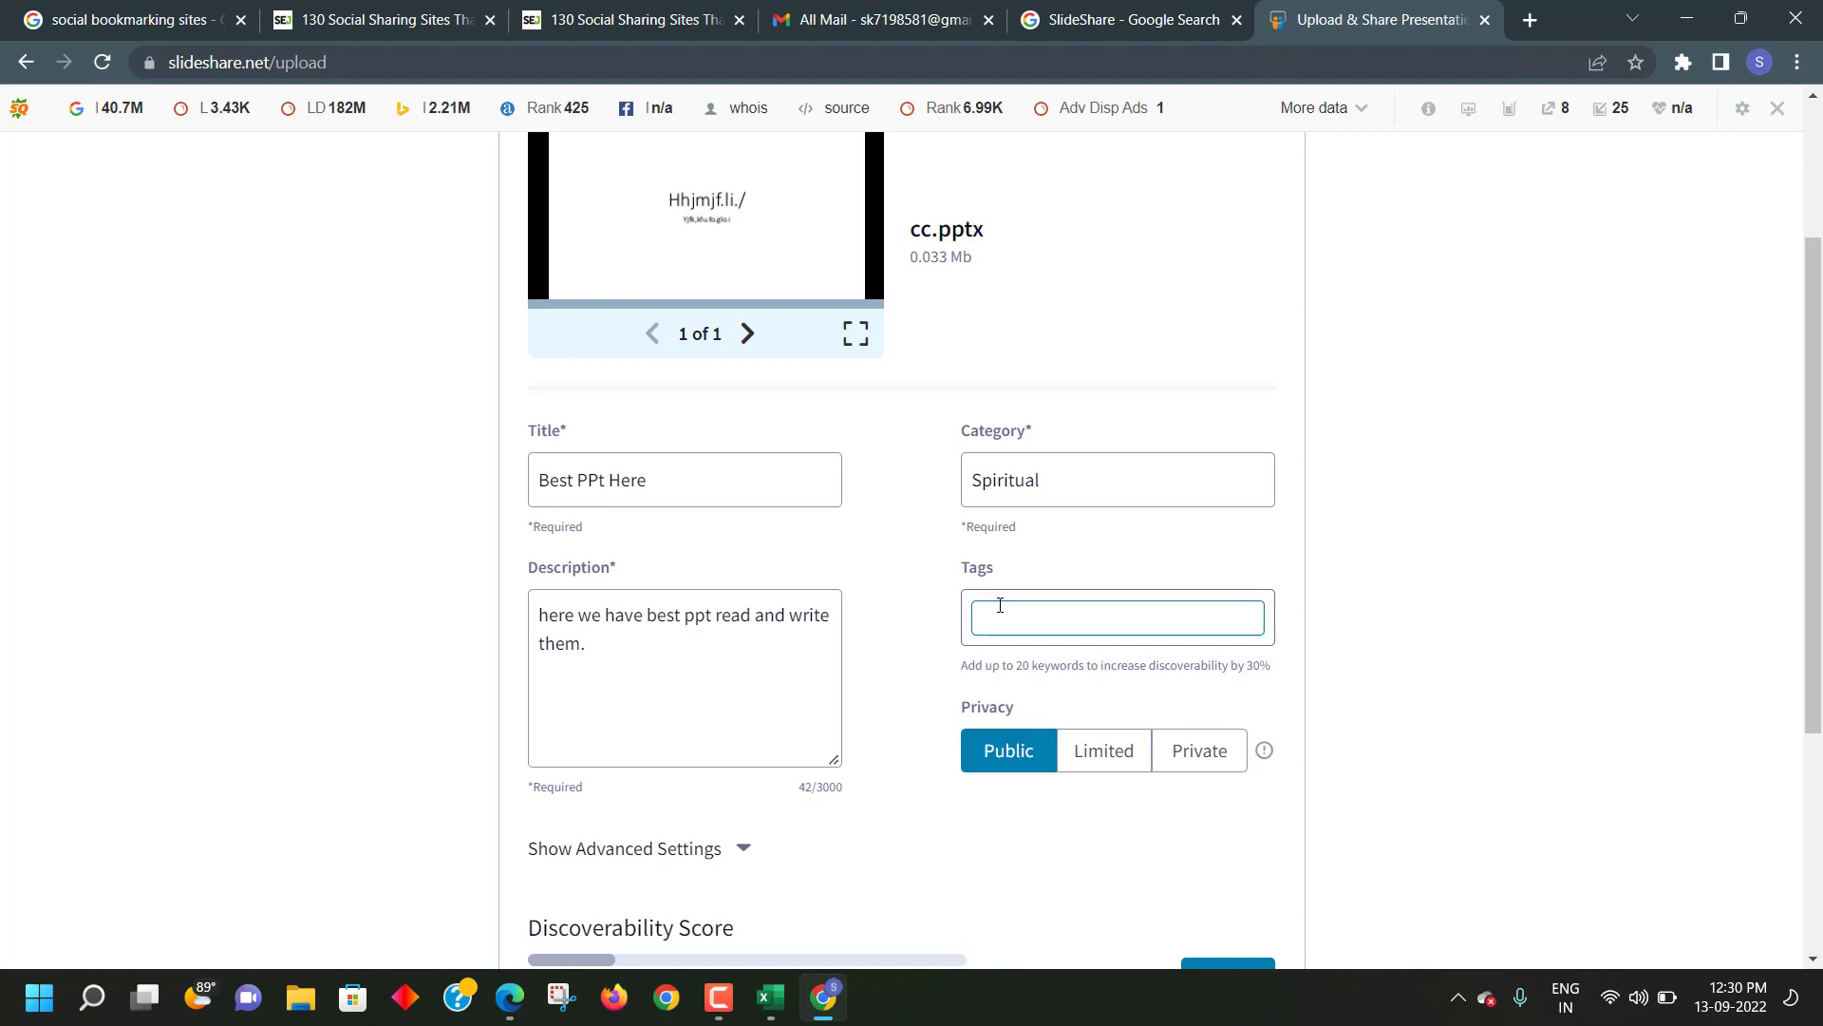
{"action": "type", "text": "best "}
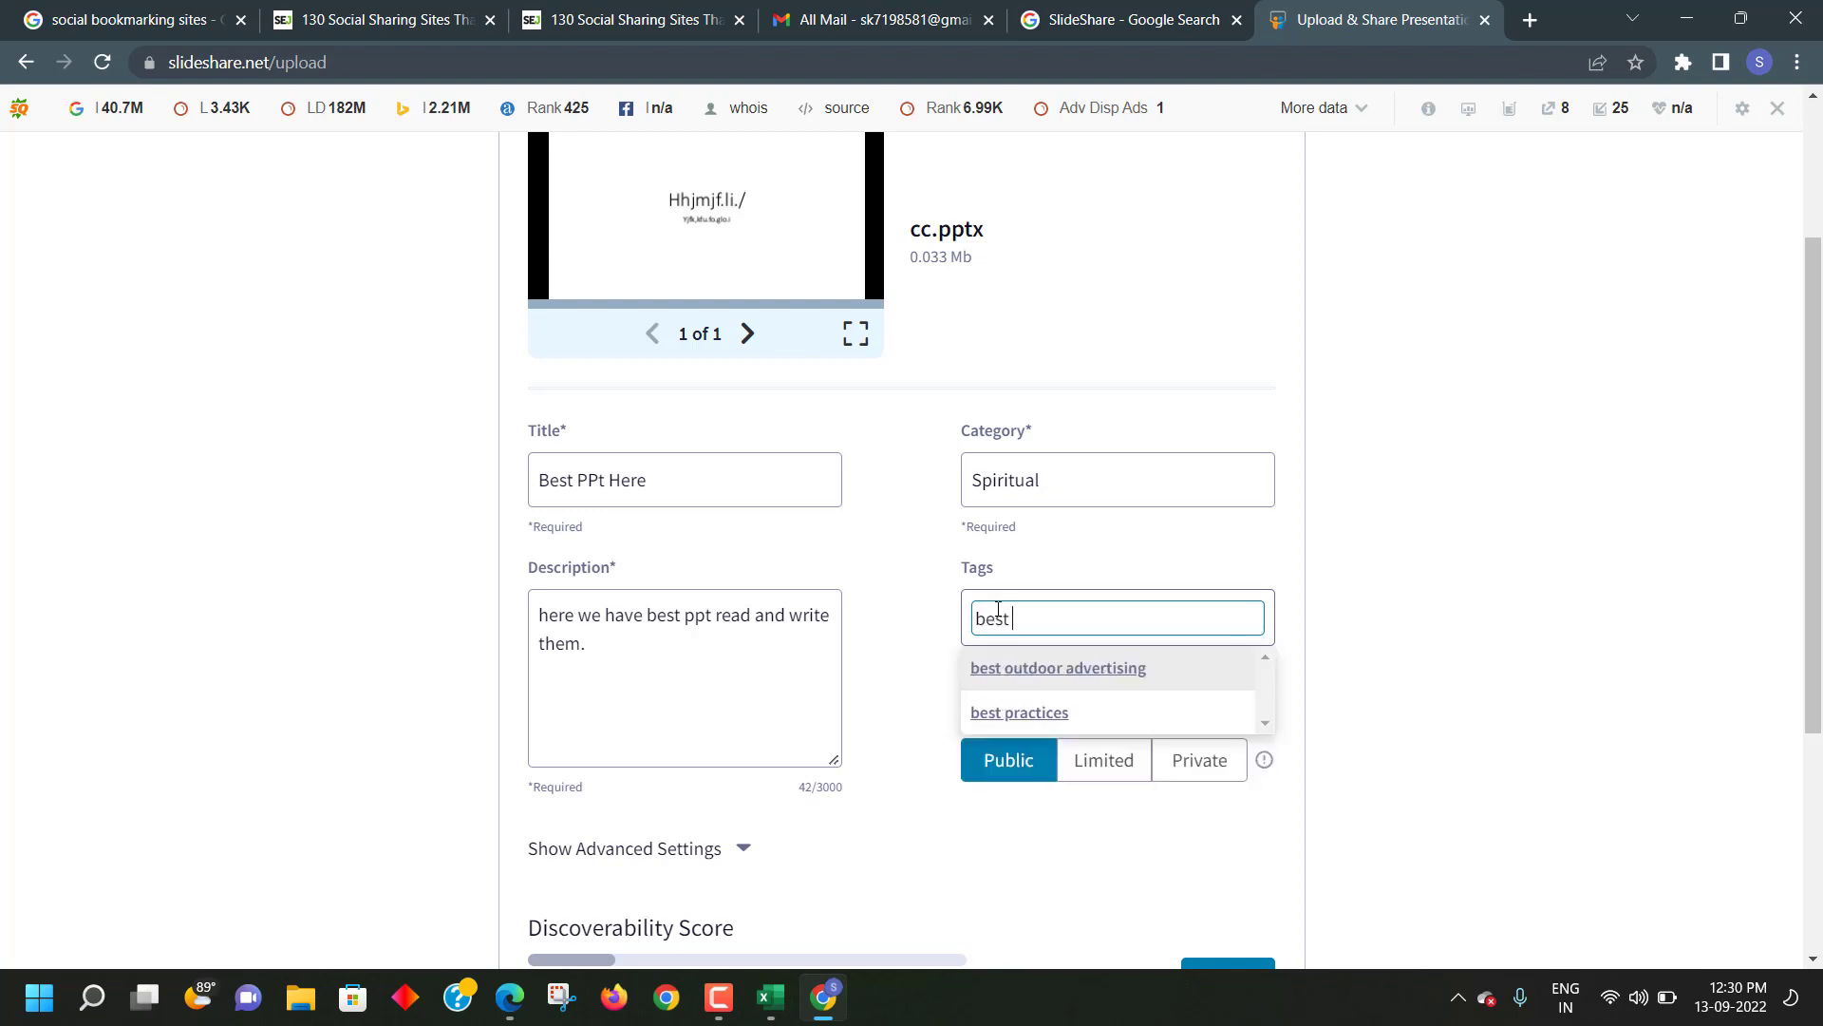
{"action": "type", "text": "ppr"}
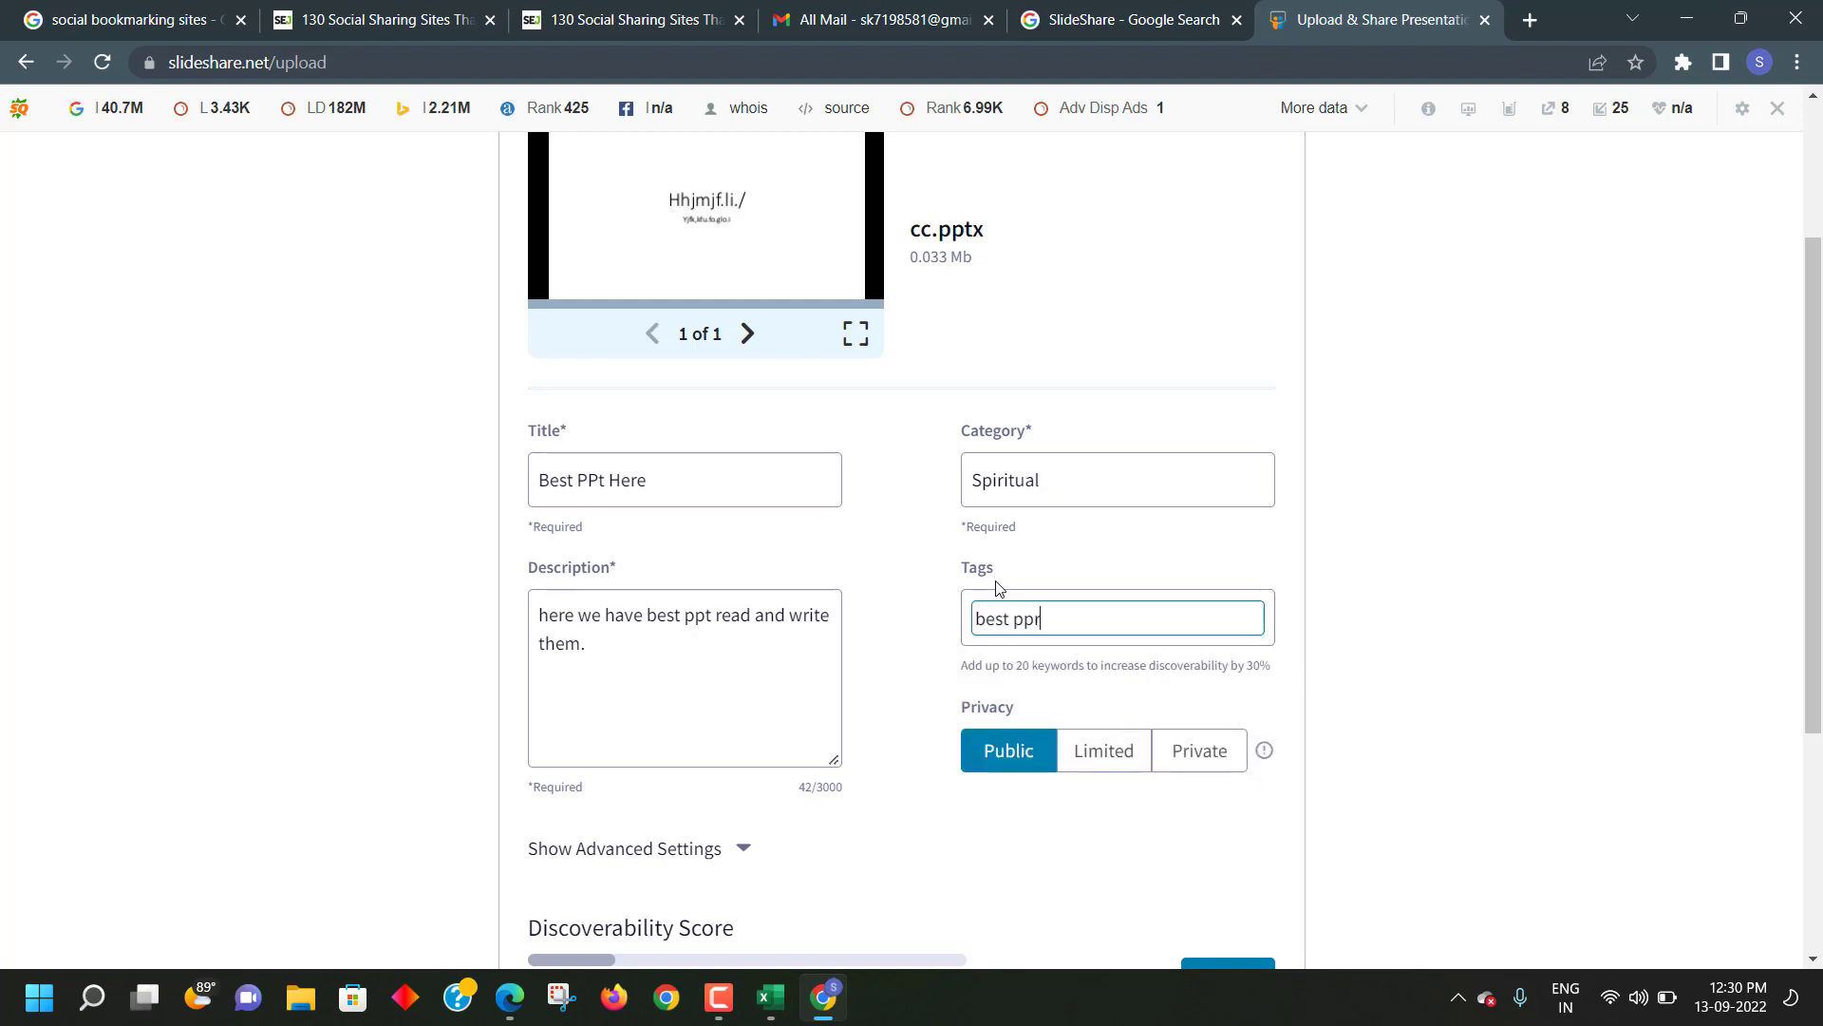
{"action": "key", "text": "BackSpace"}
{"action": "type", "text": "t"}
- Publish the presentation
{"action": "scroll", "coordinate": [1069, 646], "scroll_direction": "down", "scroll_amount": 3}
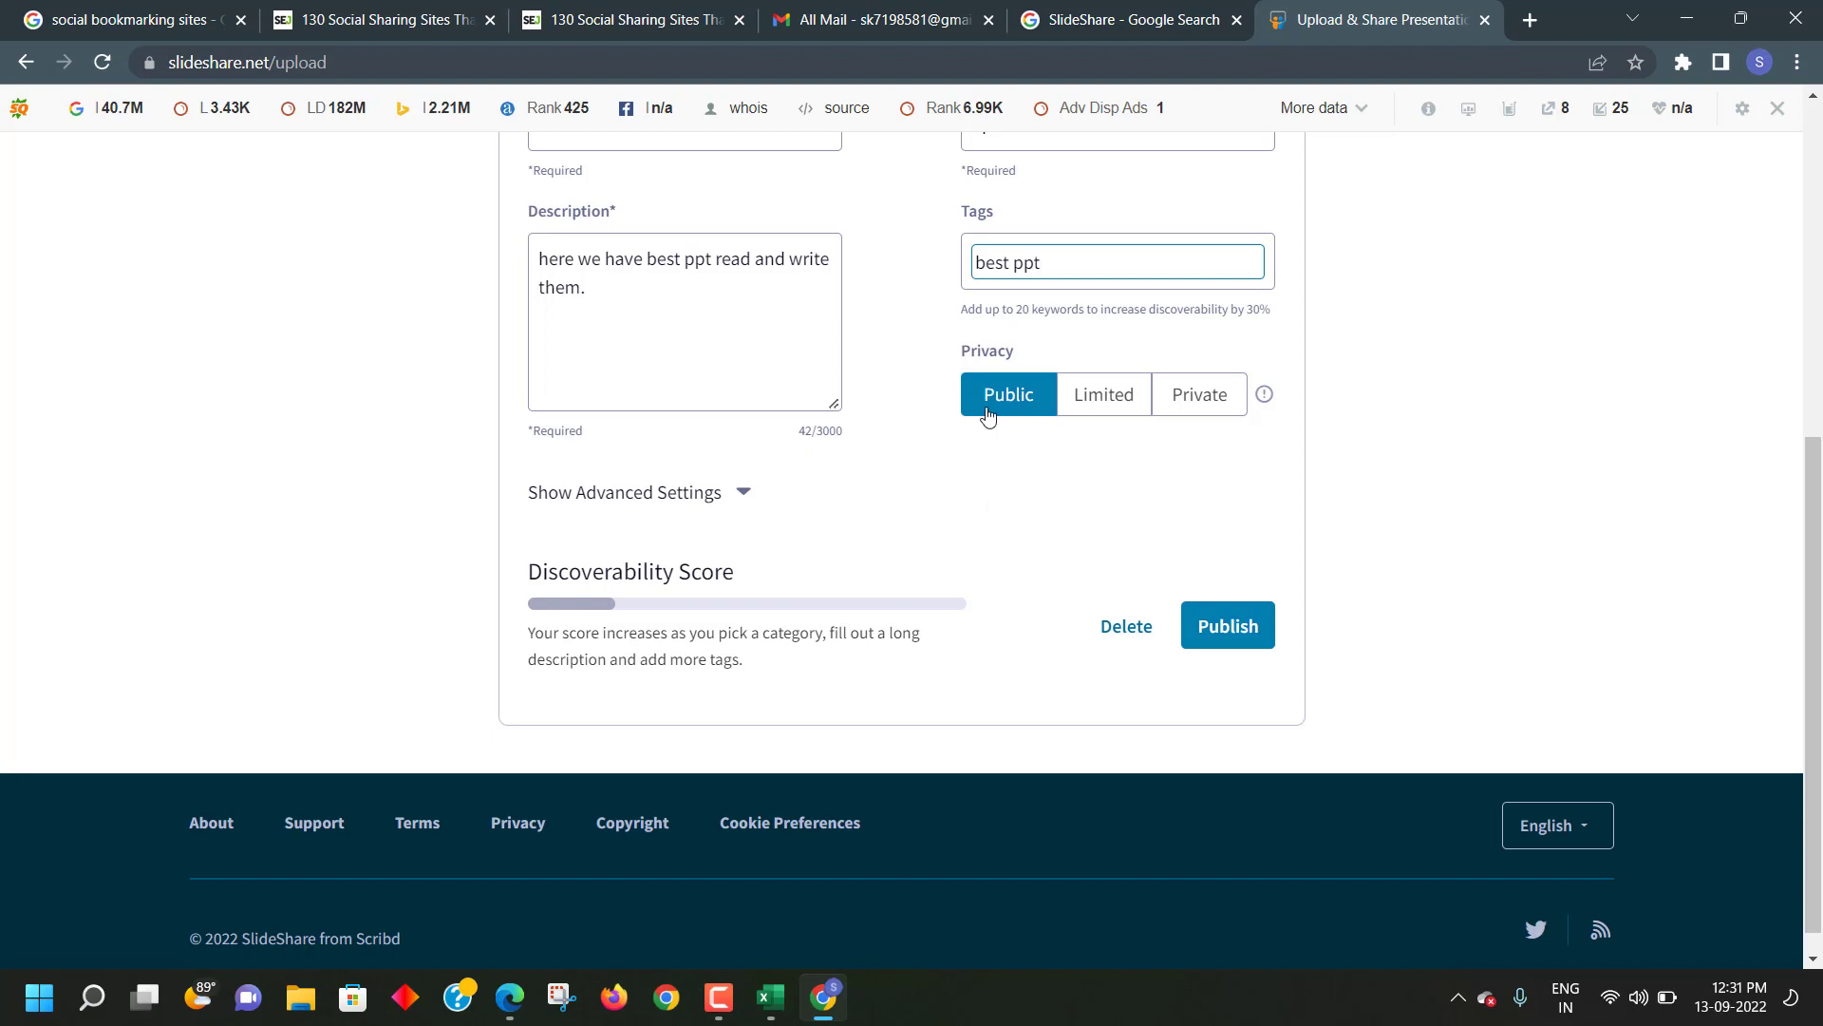
{"action": "scroll", "coordinate": [1005, 537], "scroll_direction": "up", "scroll_amount": 4}
{"action": "scroll", "coordinate": [1005, 538], "scroll_direction": "down", "scroll_amount": 4}
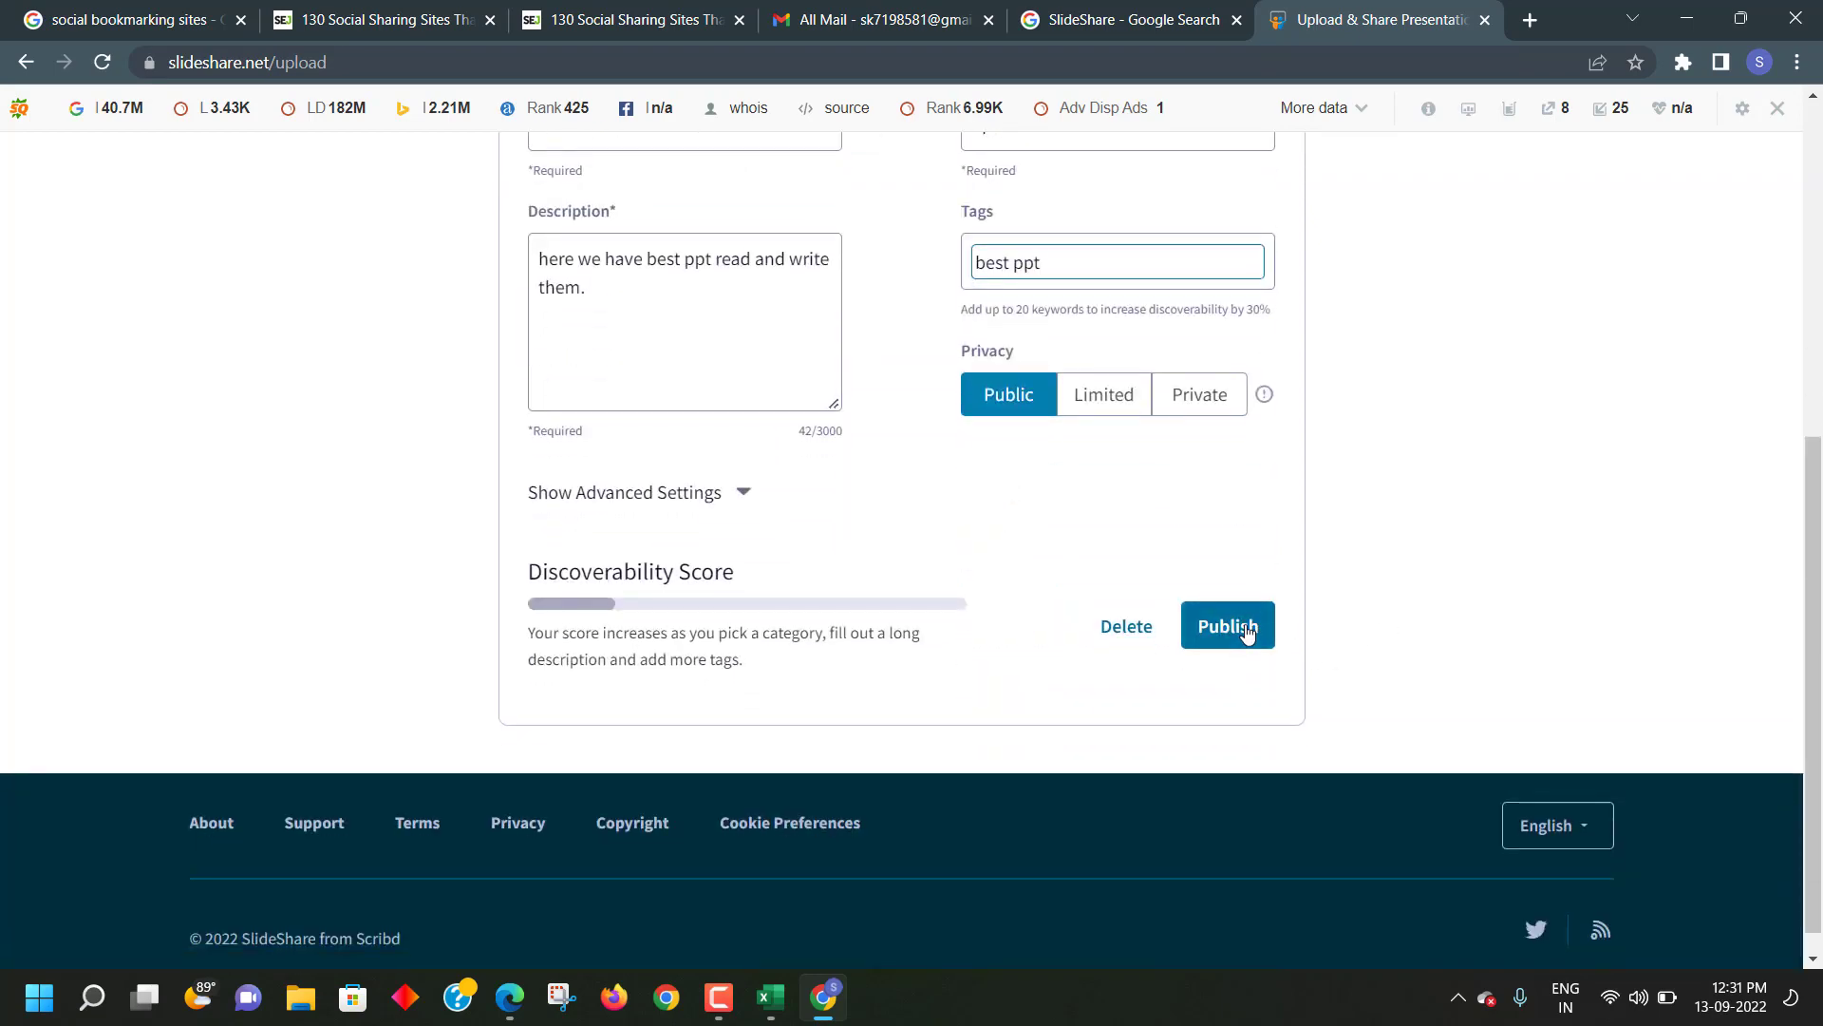
{"action": "left_click", "coordinate": [1247, 632]}
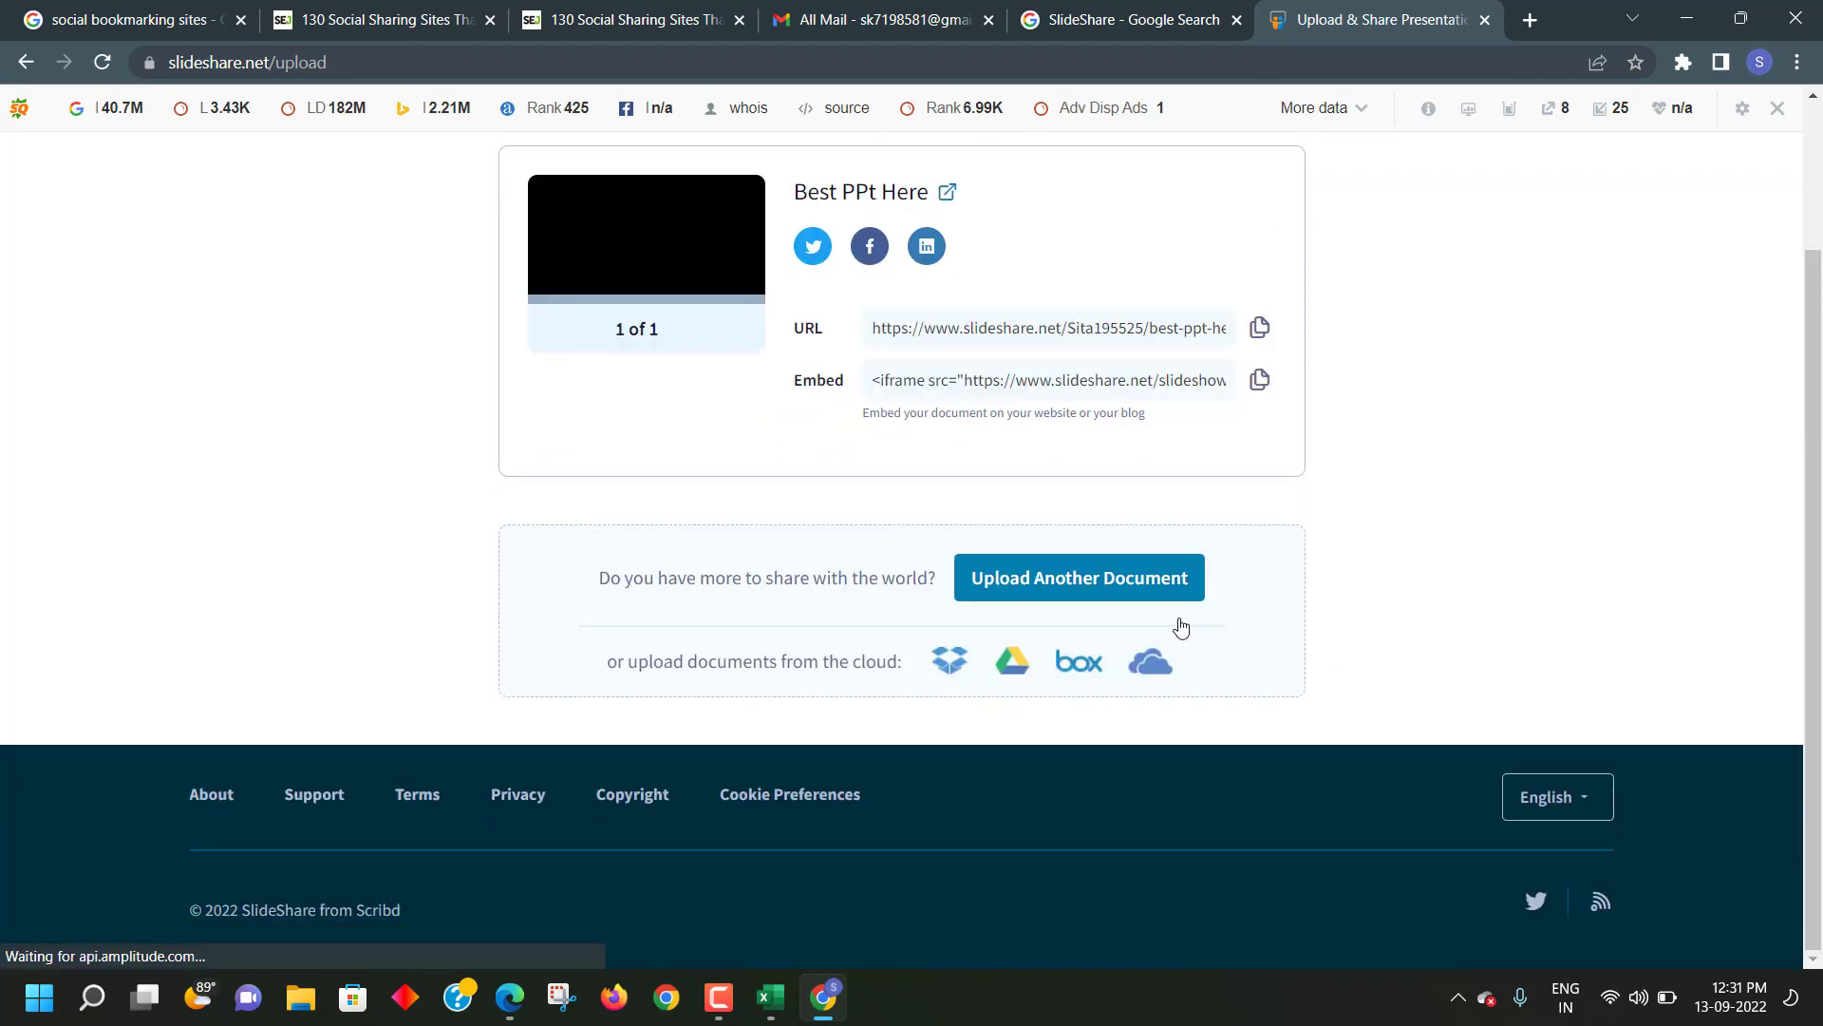
- Copy the presentation's share URL and load it in a new browser tab
{"action": "scroll", "coordinate": [792, 414], "scroll_direction": "up", "scroll_amount": 1}
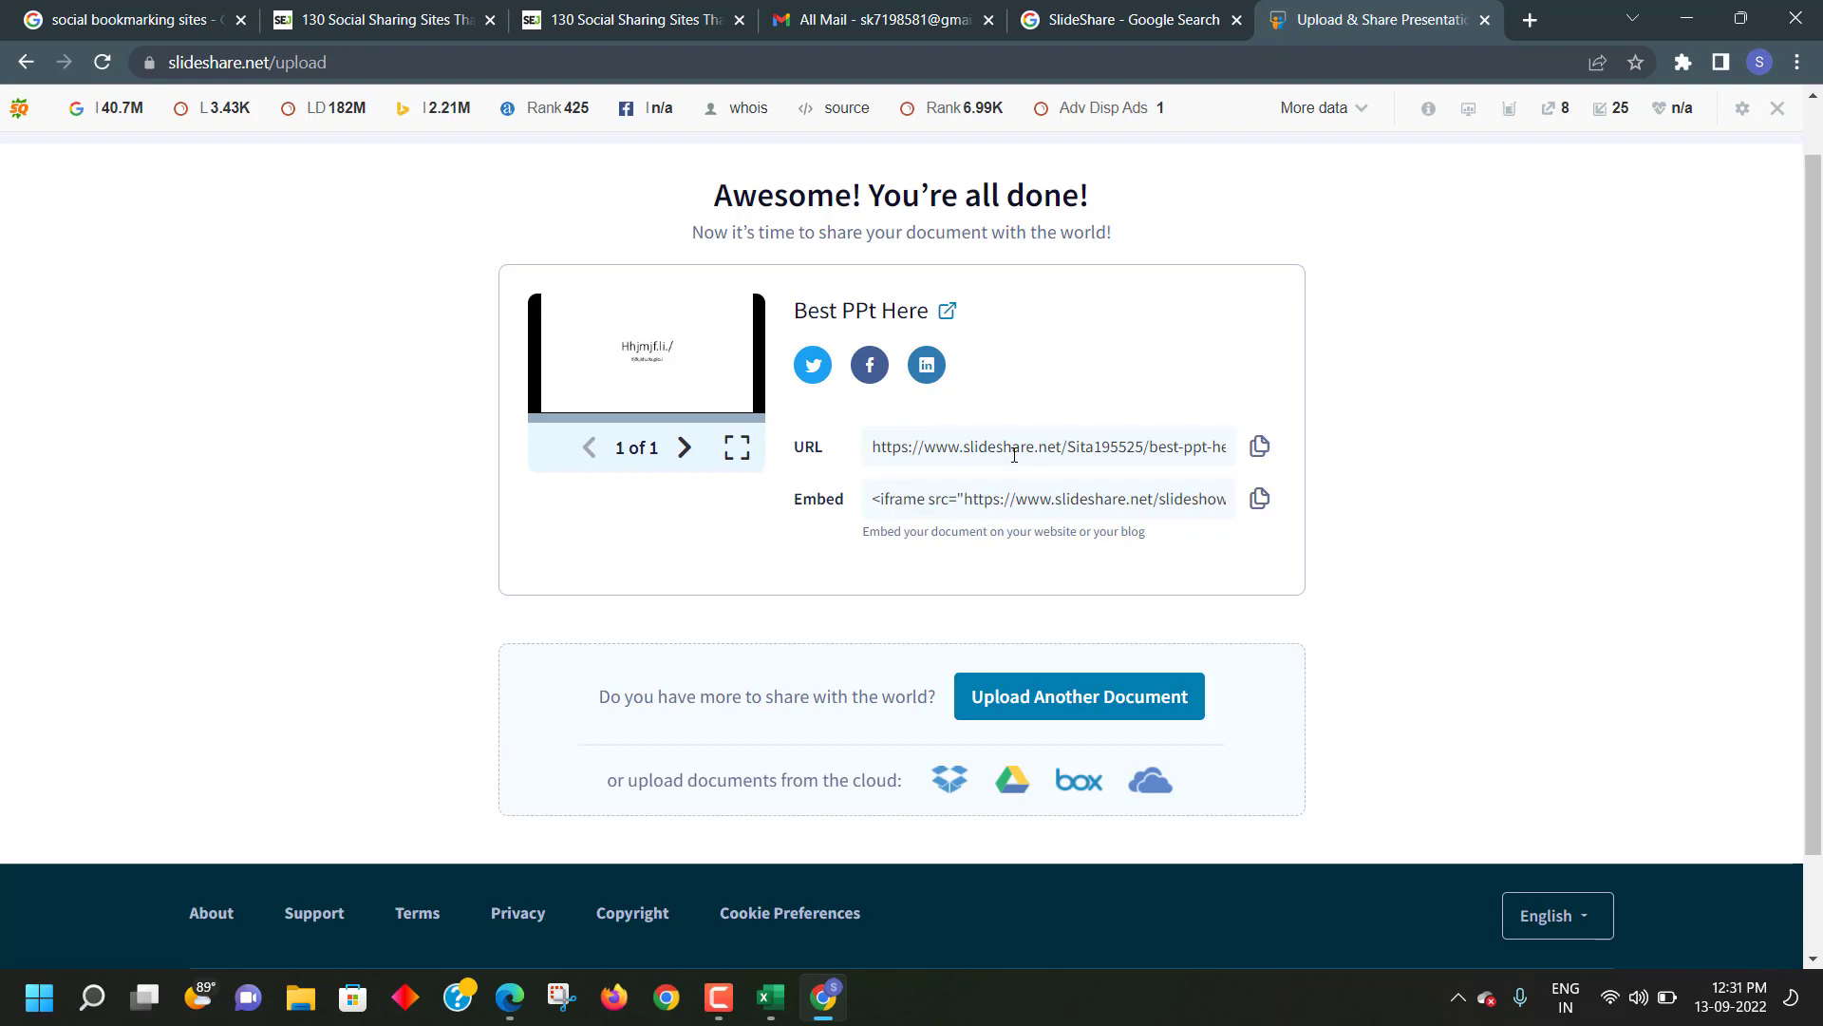
{"action": "left_click", "coordinate": [1259, 457]}
{"action": "left_click", "coordinate": [994, 451]}
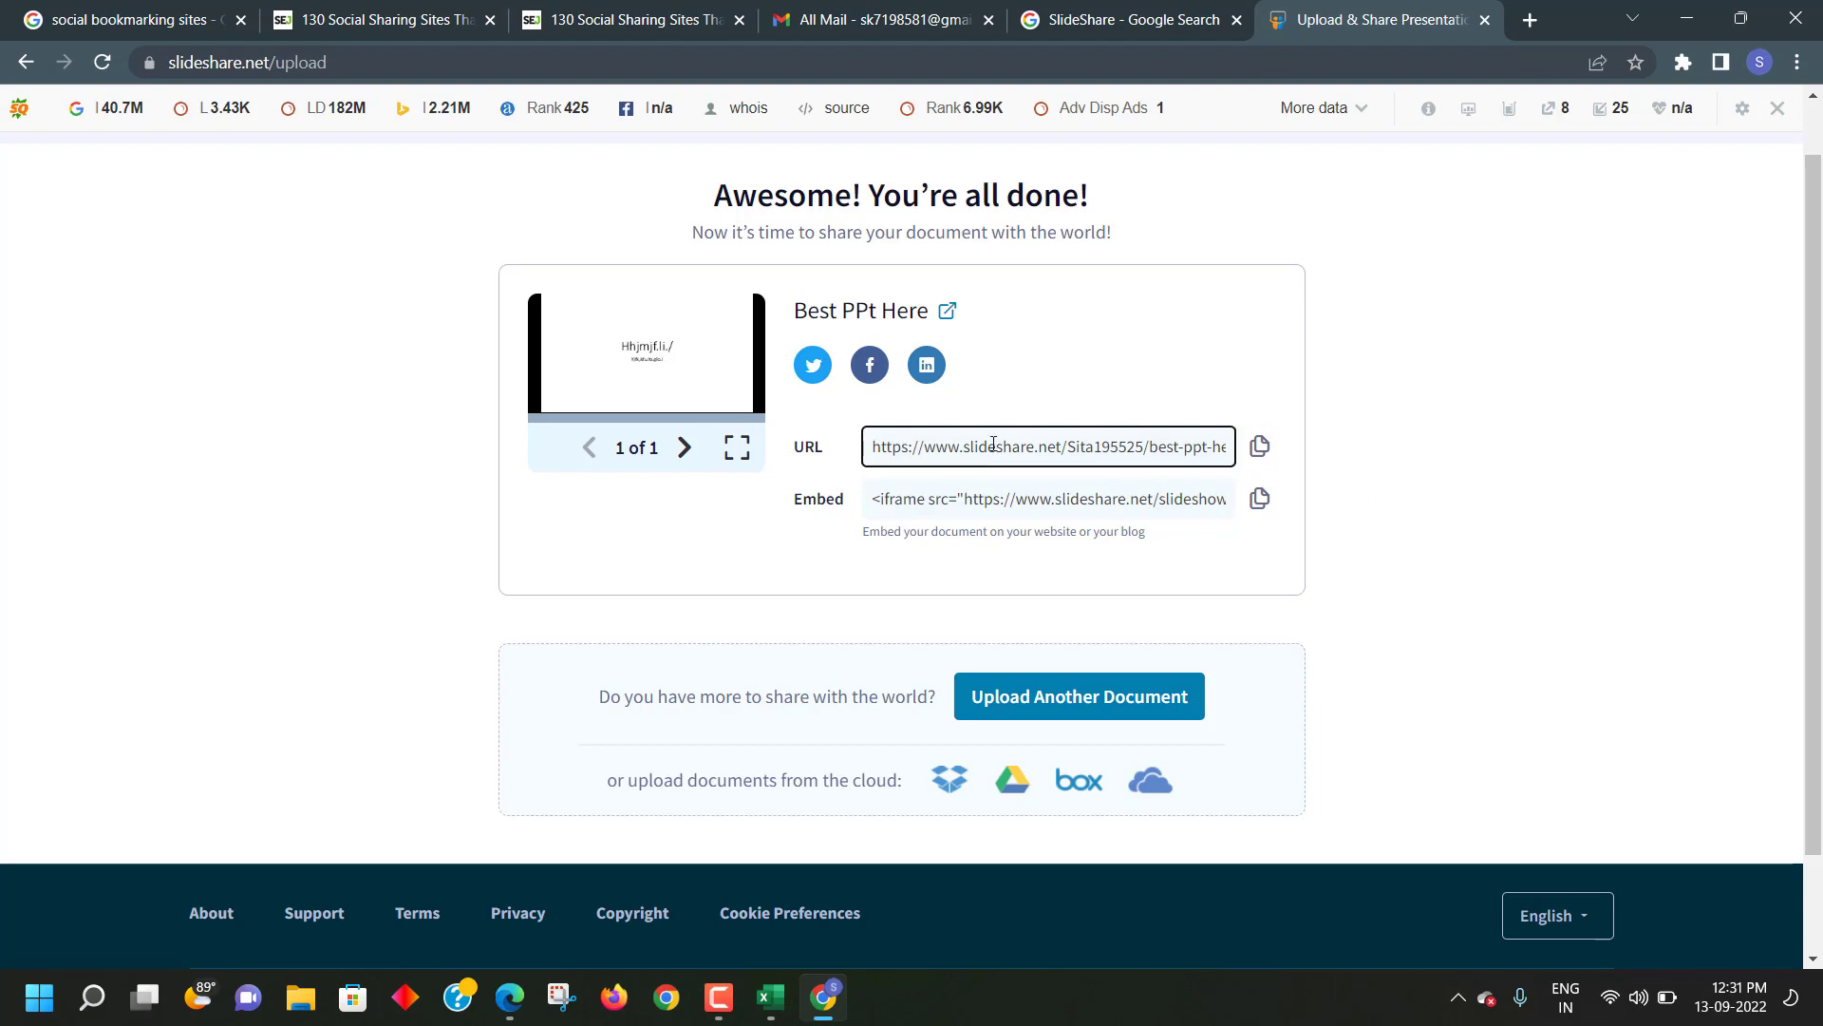
{"action": "key", "text": "ctrl+a"}
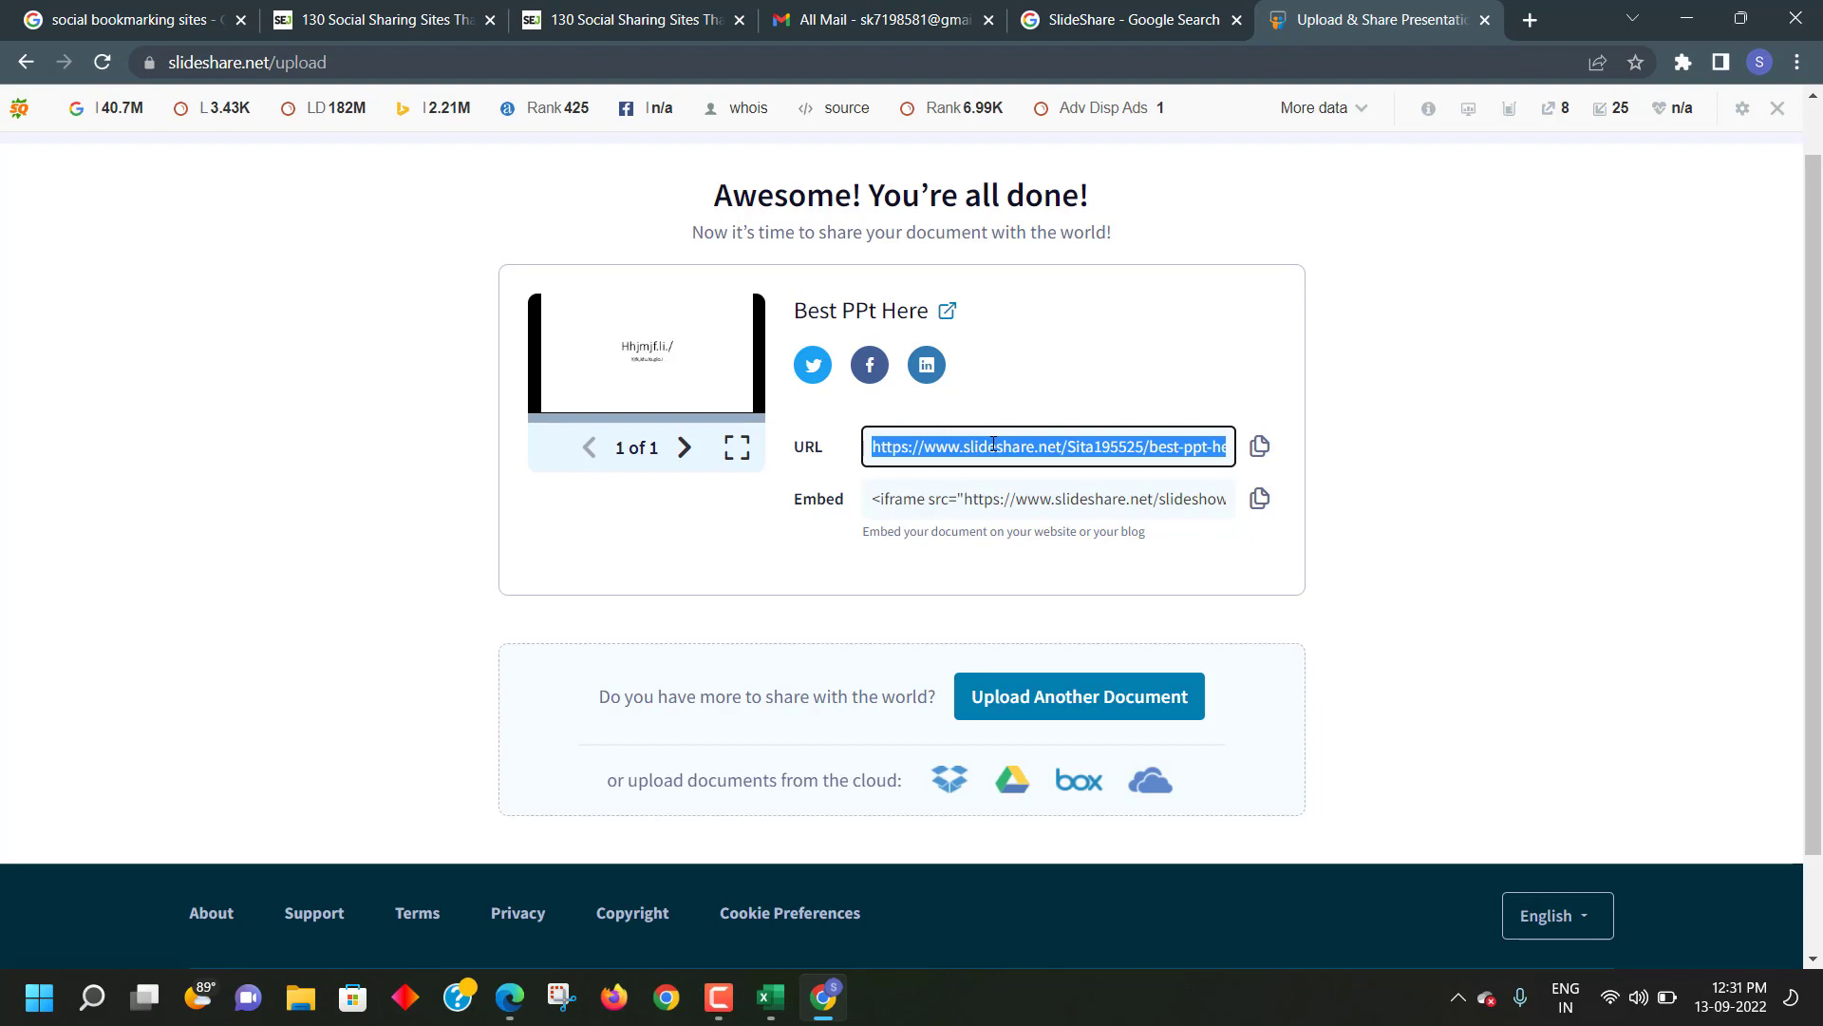
{"action": "left_click", "coordinate": [1527, 20]}
{"action": "left_click", "coordinate": [895, 61]}
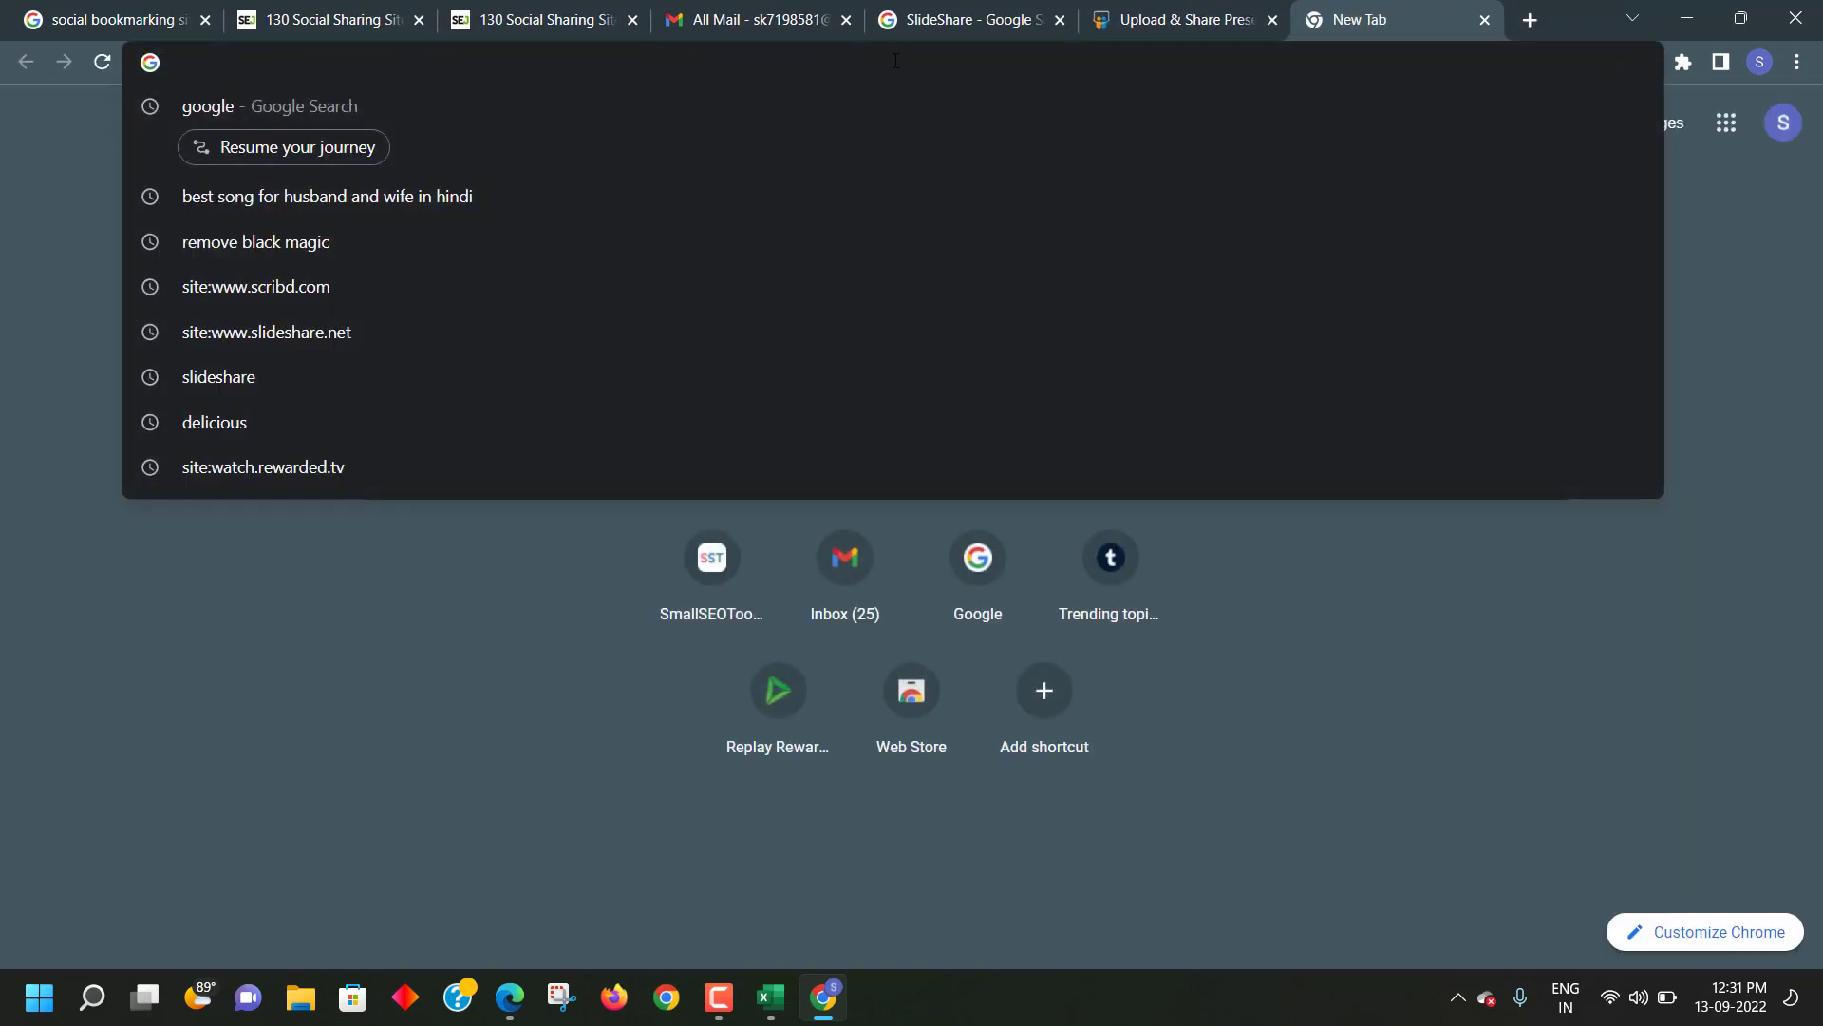
{"action": "key", "text": "ctrl+v"}
{"action": "key", "text": "Return"}
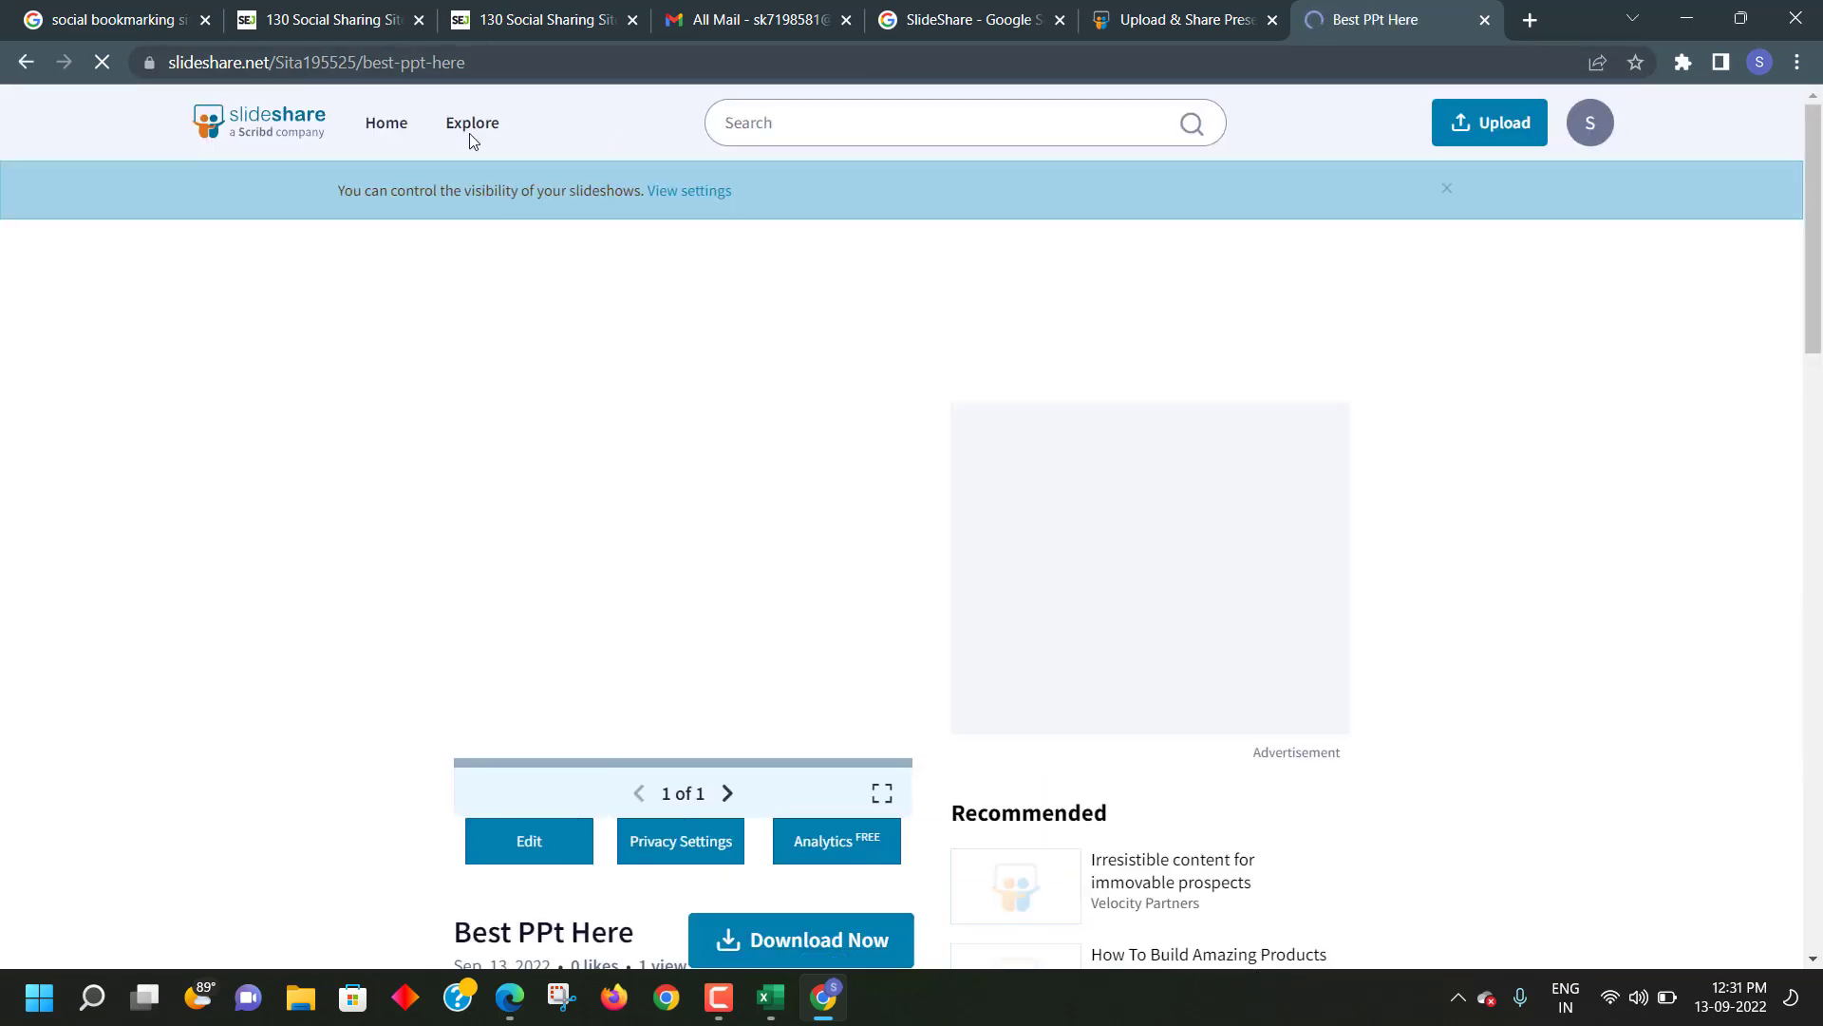
- Copy the presentation page's address and return to the Excel SEO report workbook
{"action": "scroll", "coordinate": [680, 550], "scroll_direction": "down", "scroll_amount": 2}
{"action": "scroll", "coordinate": [680, 532], "scroll_direction": "up", "scroll_amount": 2}
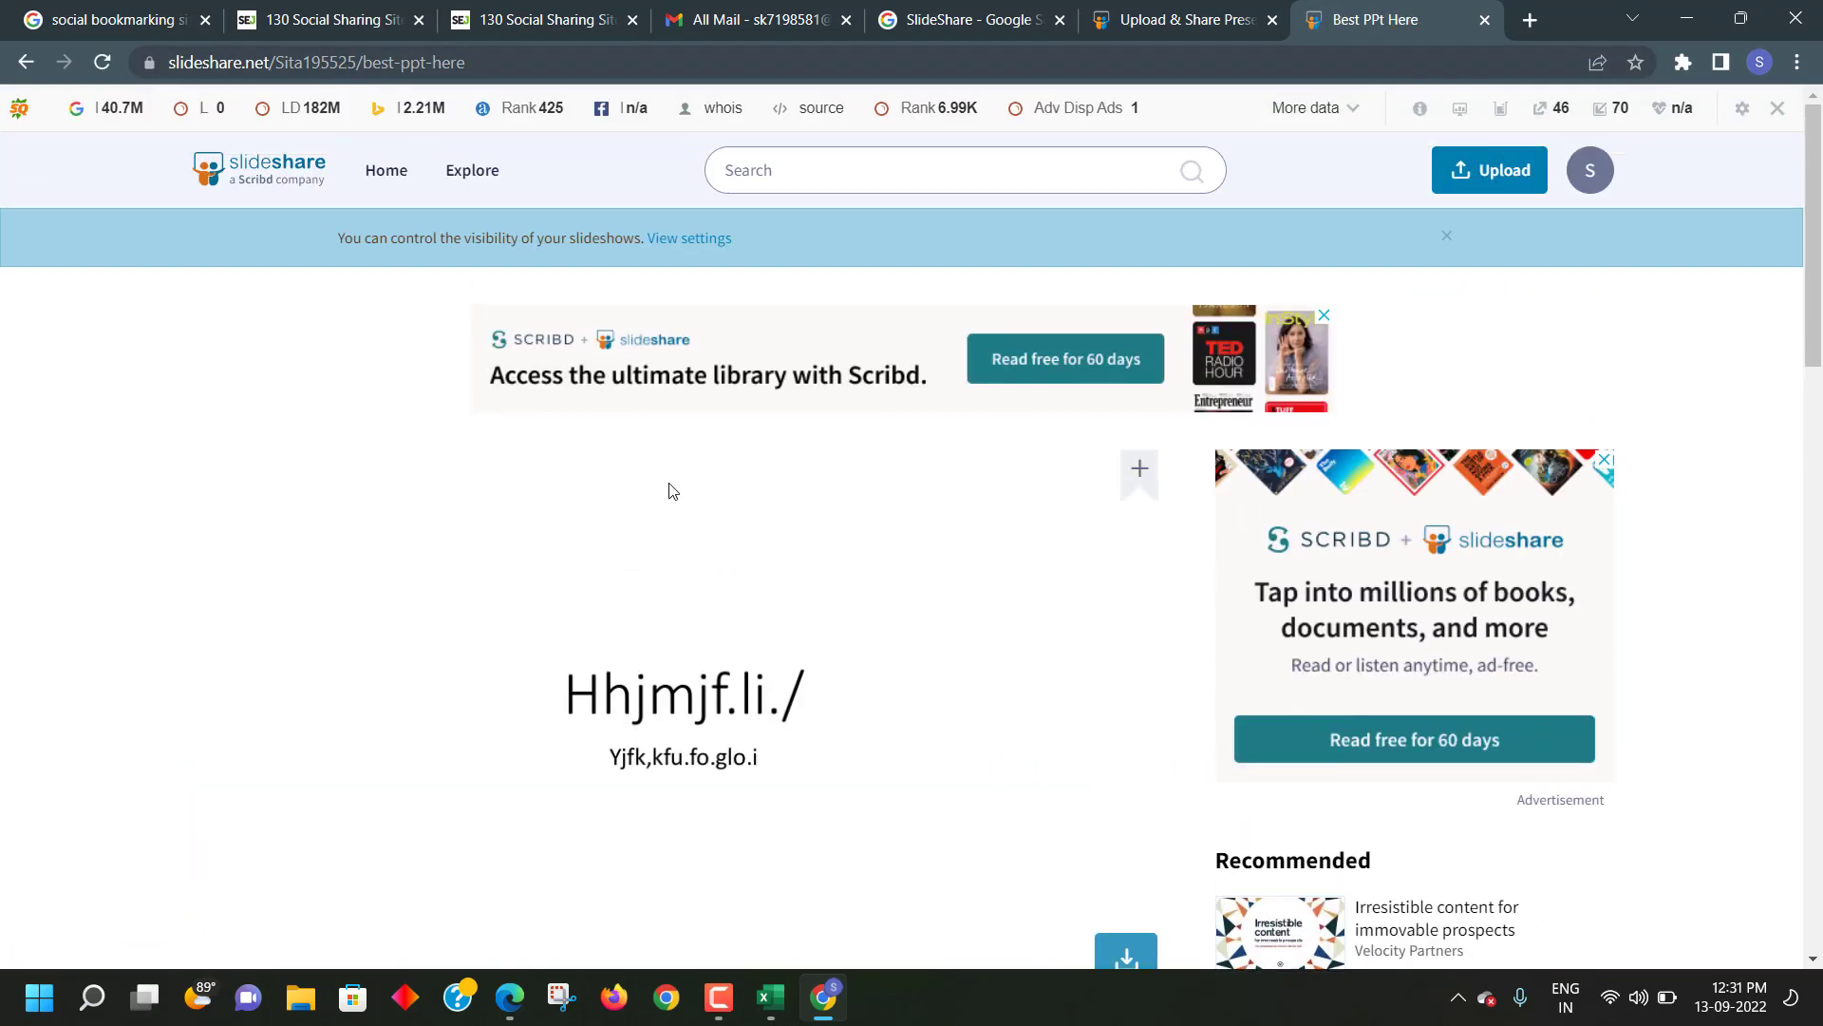
{"action": "scroll", "coordinate": [674, 494], "scroll_direction": "down", "scroll_amount": 2}
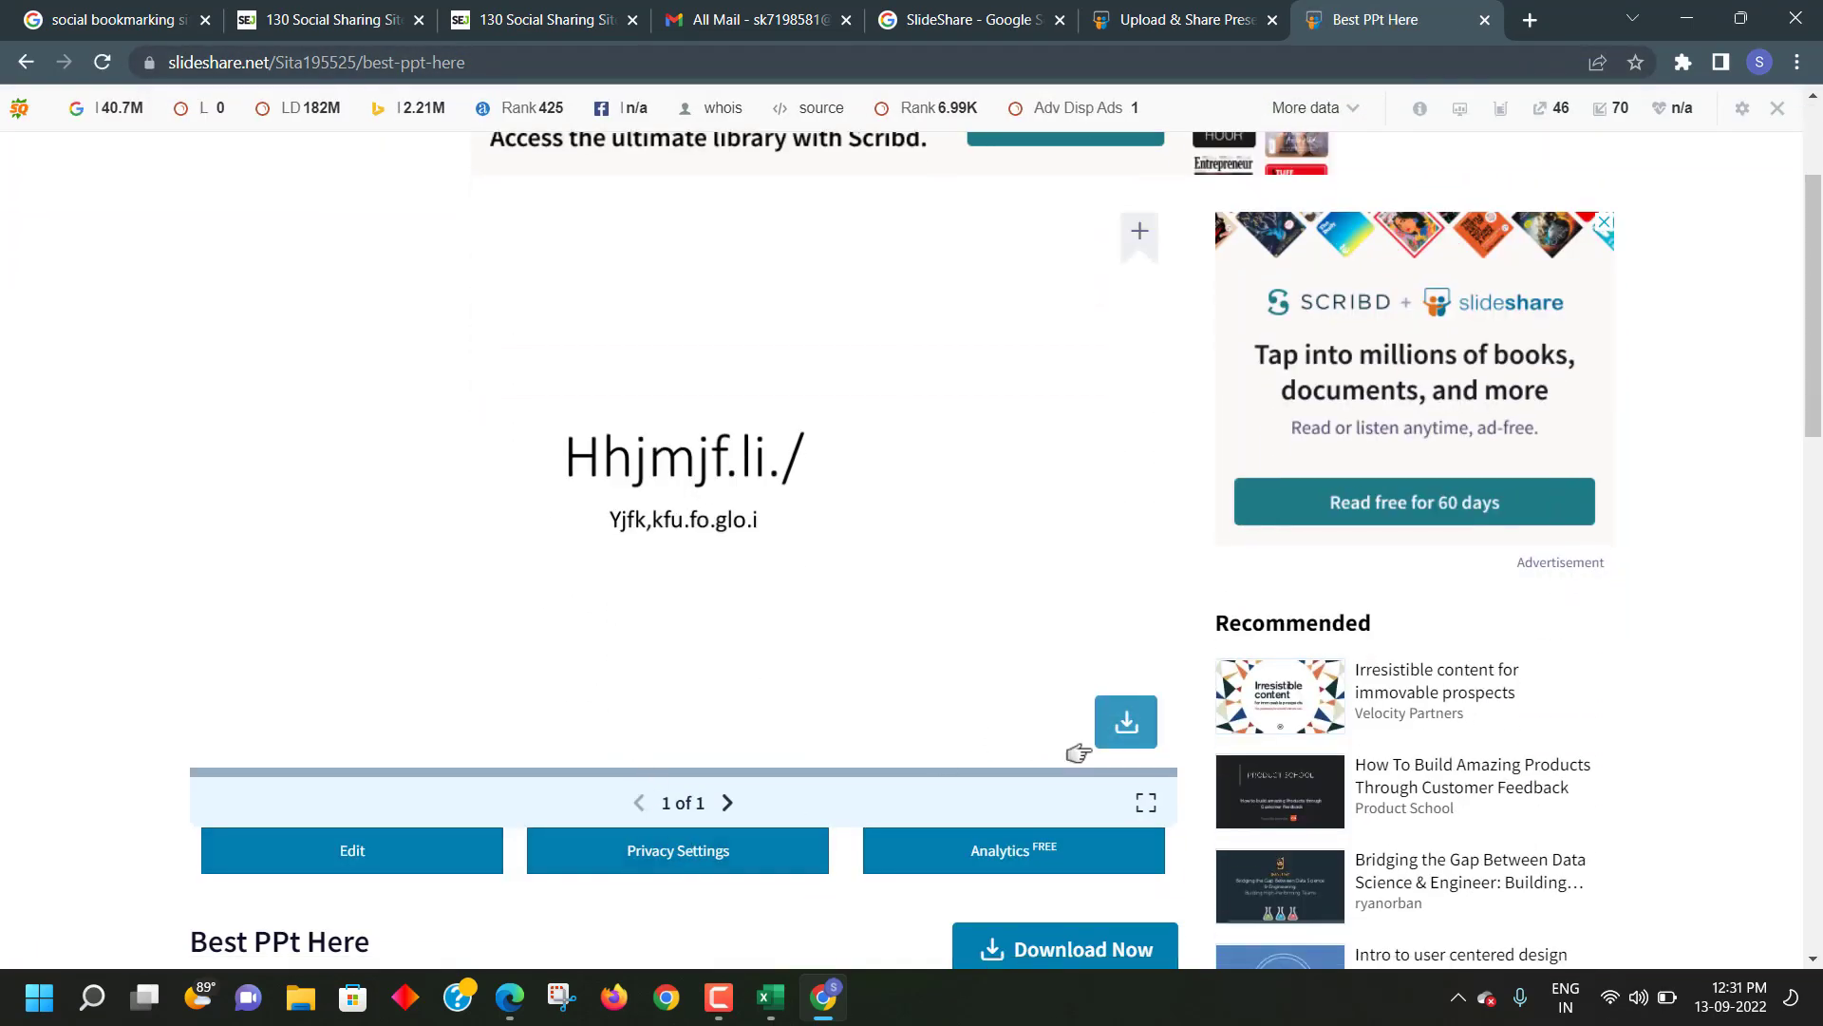
{"action": "scroll", "coordinate": [1127, 725], "scroll_direction": "down", "scroll_amount": 3}
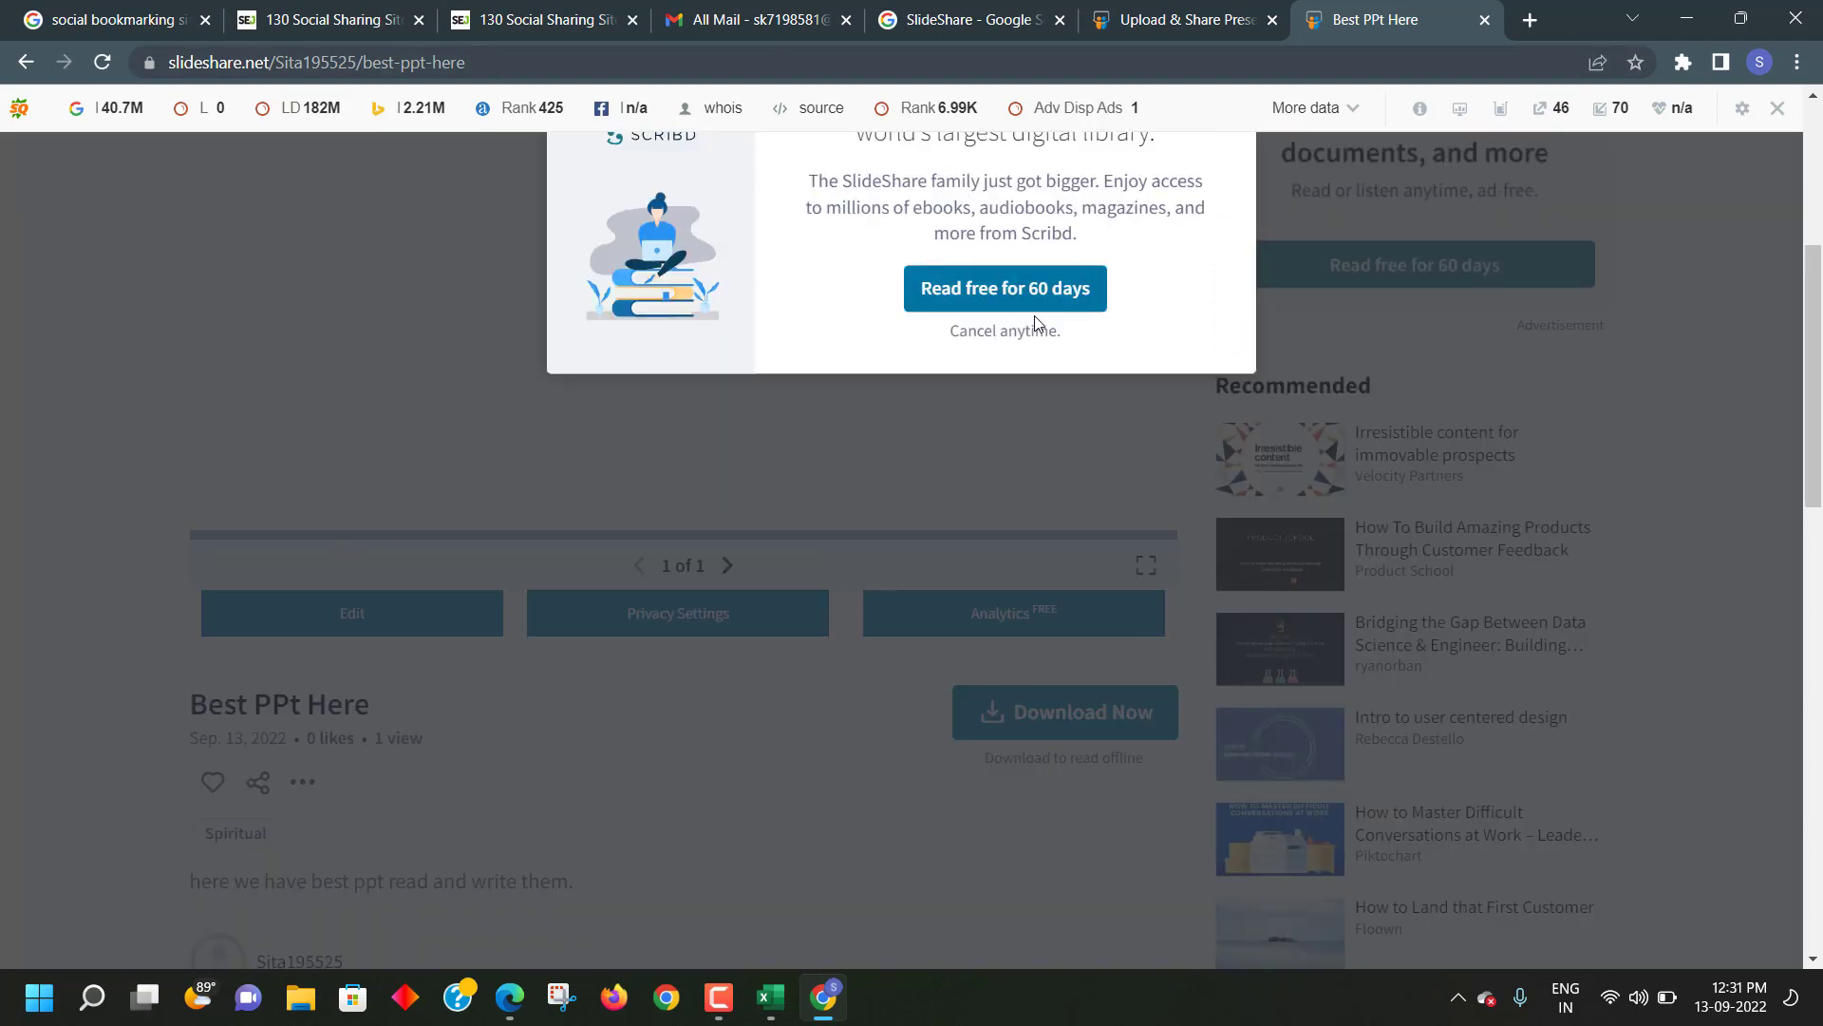
{"action": "scroll", "coordinate": [441, 303], "scroll_direction": "up", "scroll_amount": 5}
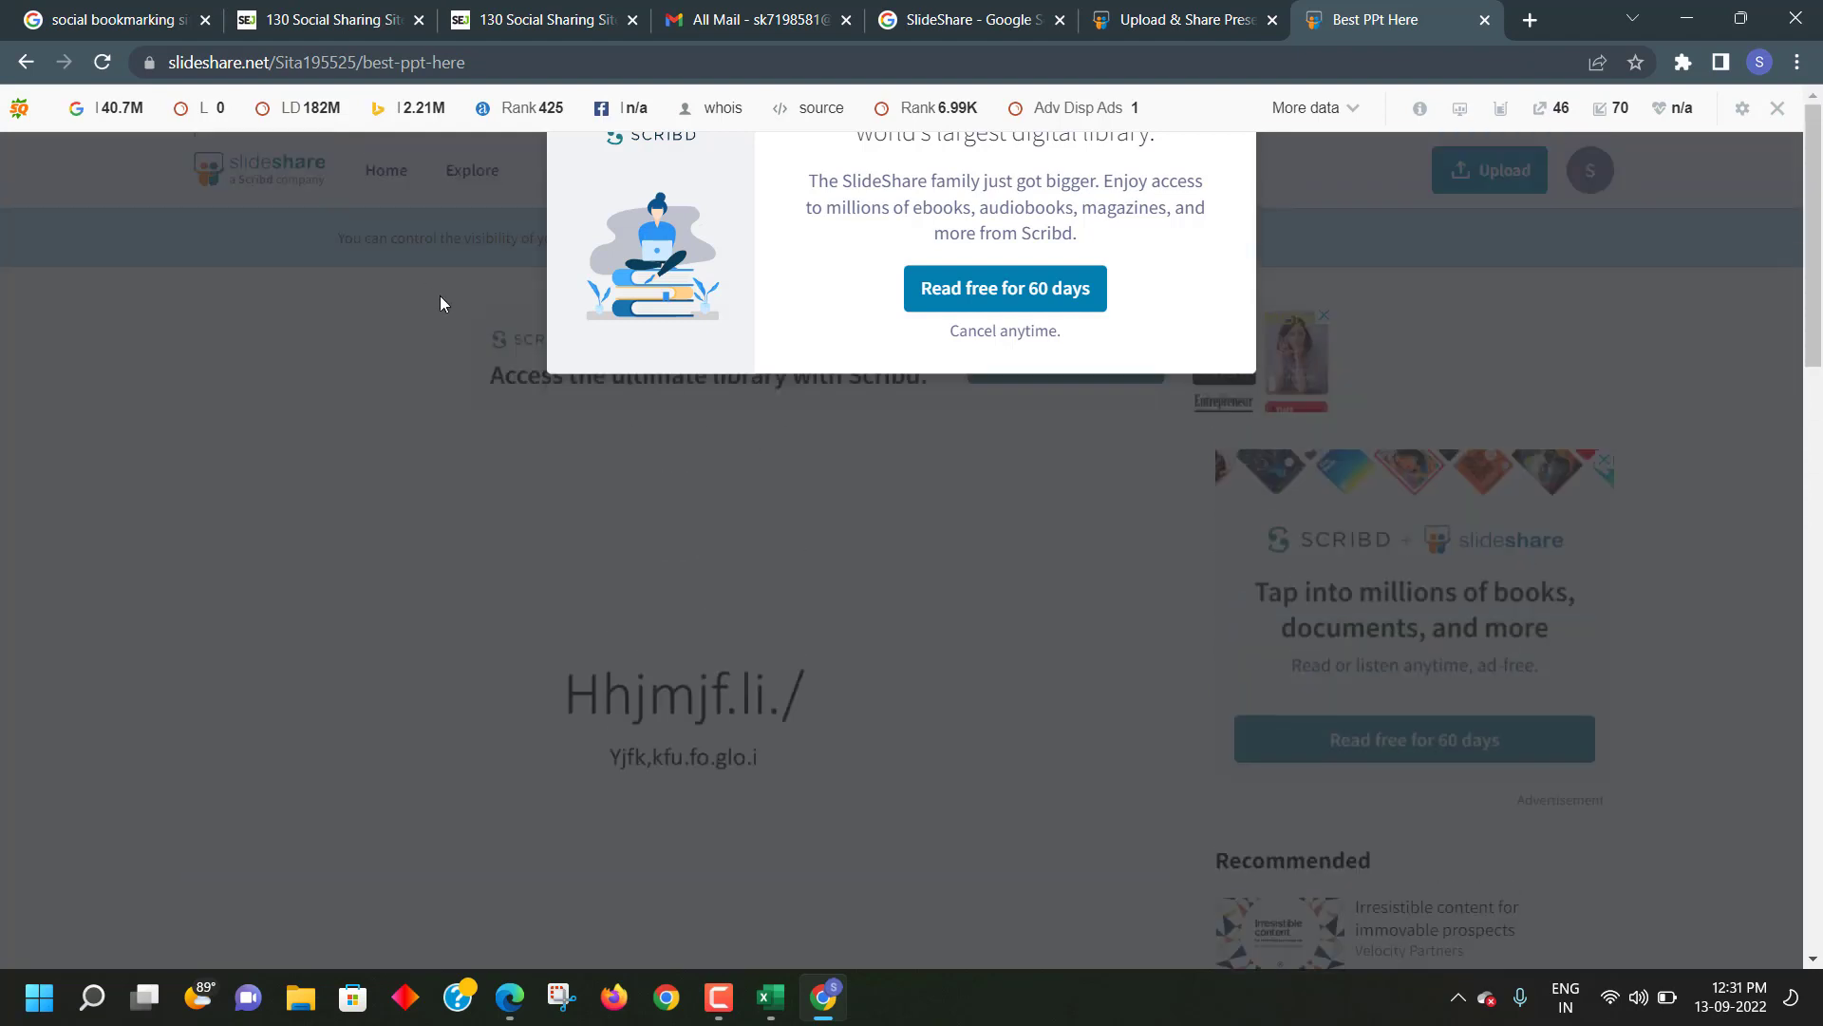
{"action": "left_click", "coordinate": [482, 61]}
{"action": "right_click", "coordinate": [481, 60]}
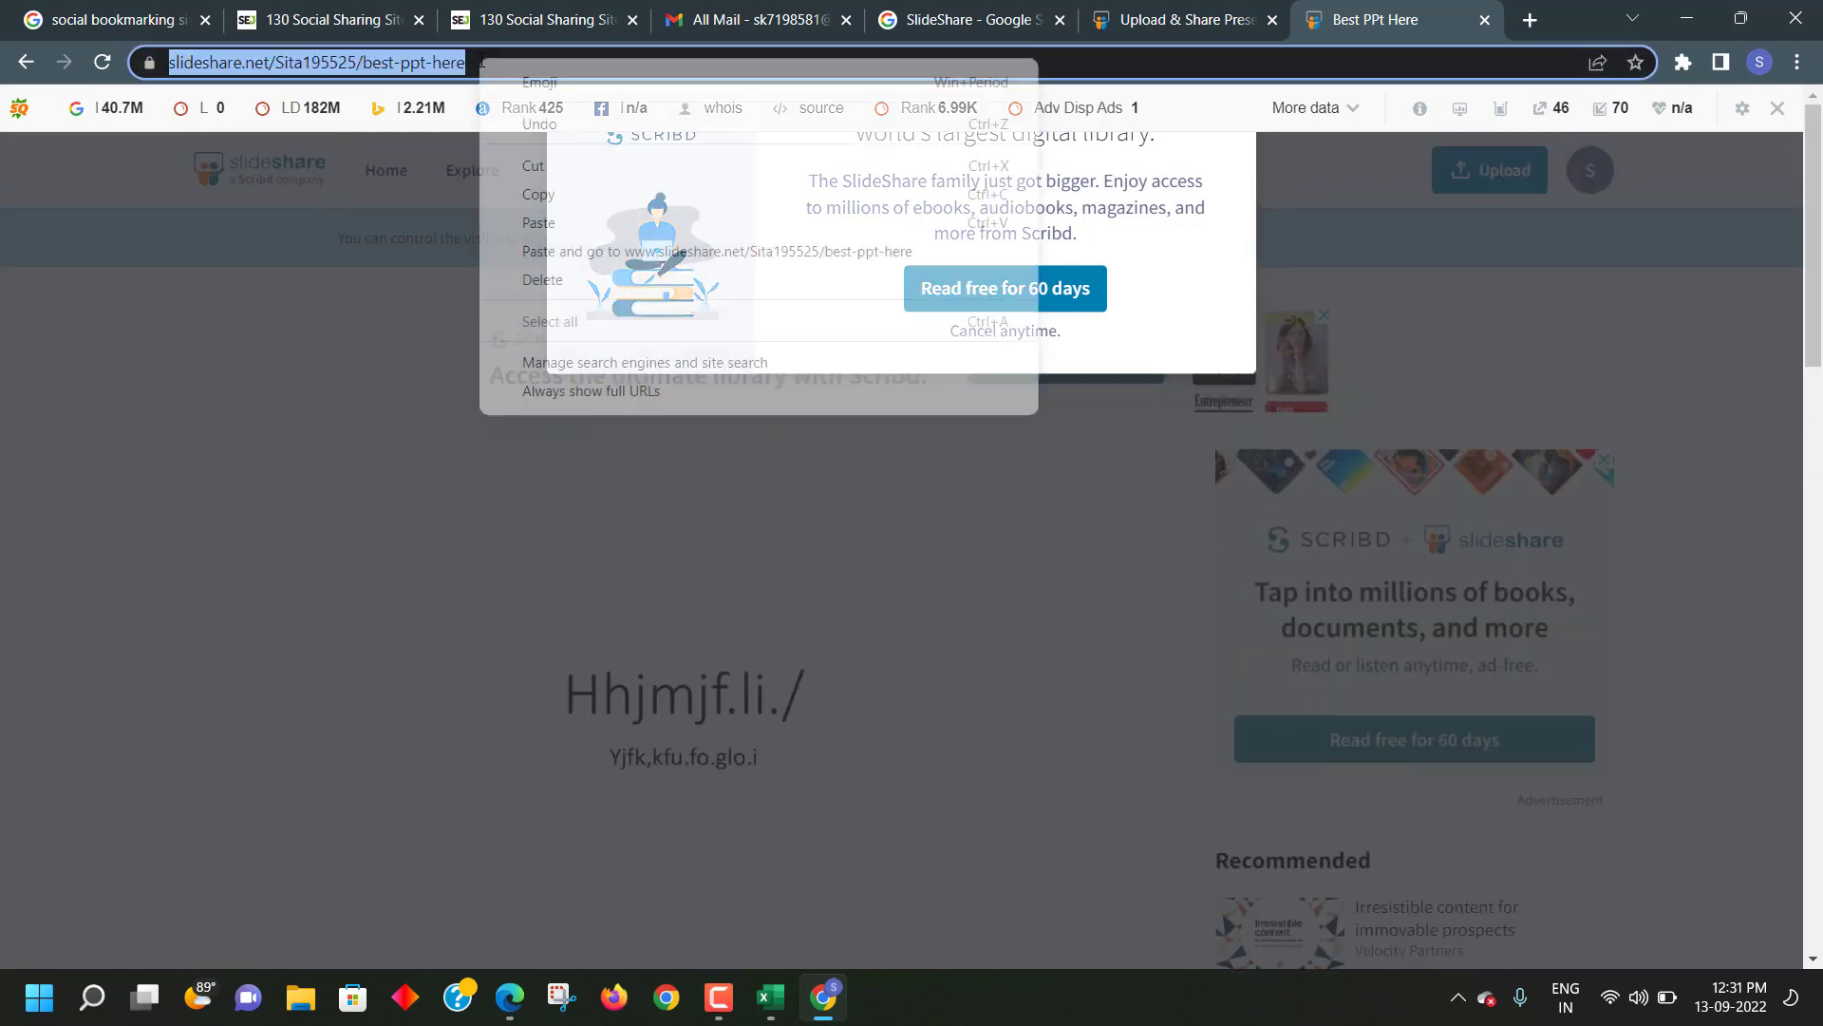
{"action": "left_click", "coordinate": [551, 199]}
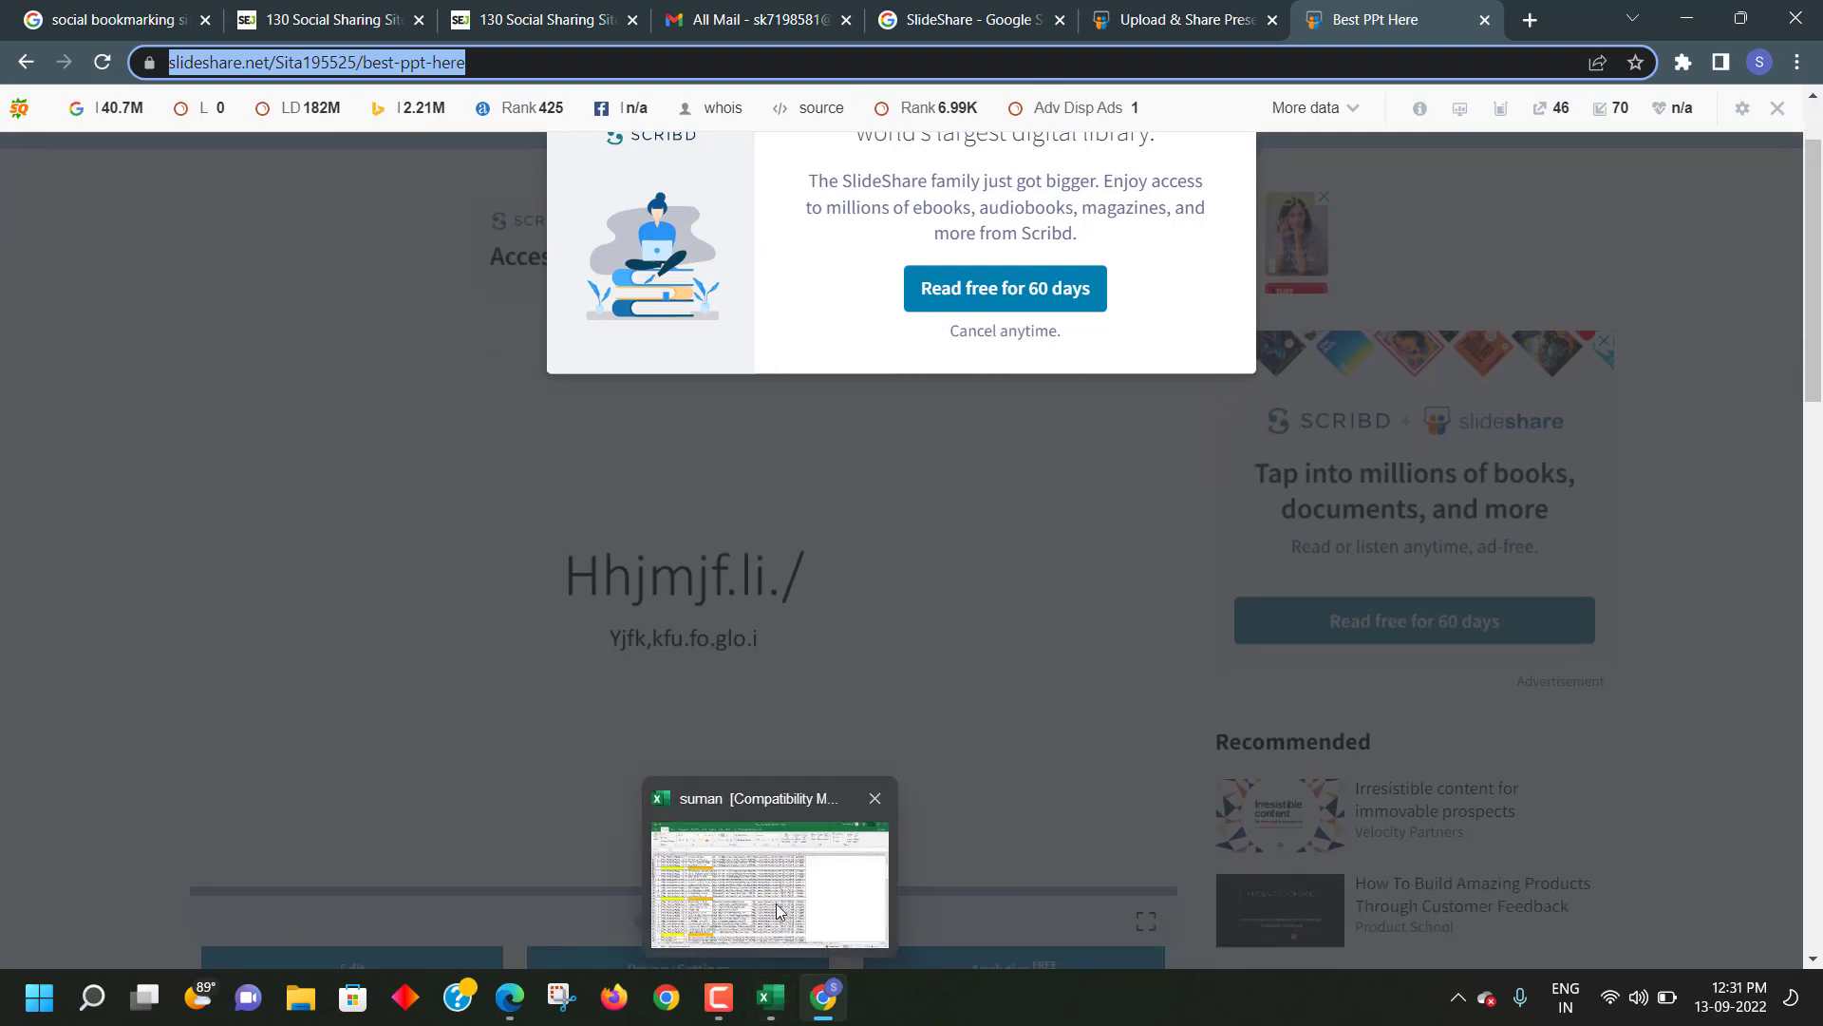
{"action": "left_click", "coordinate": [780, 907]}
{"action": "right_click", "coordinate": [1315, 438]}
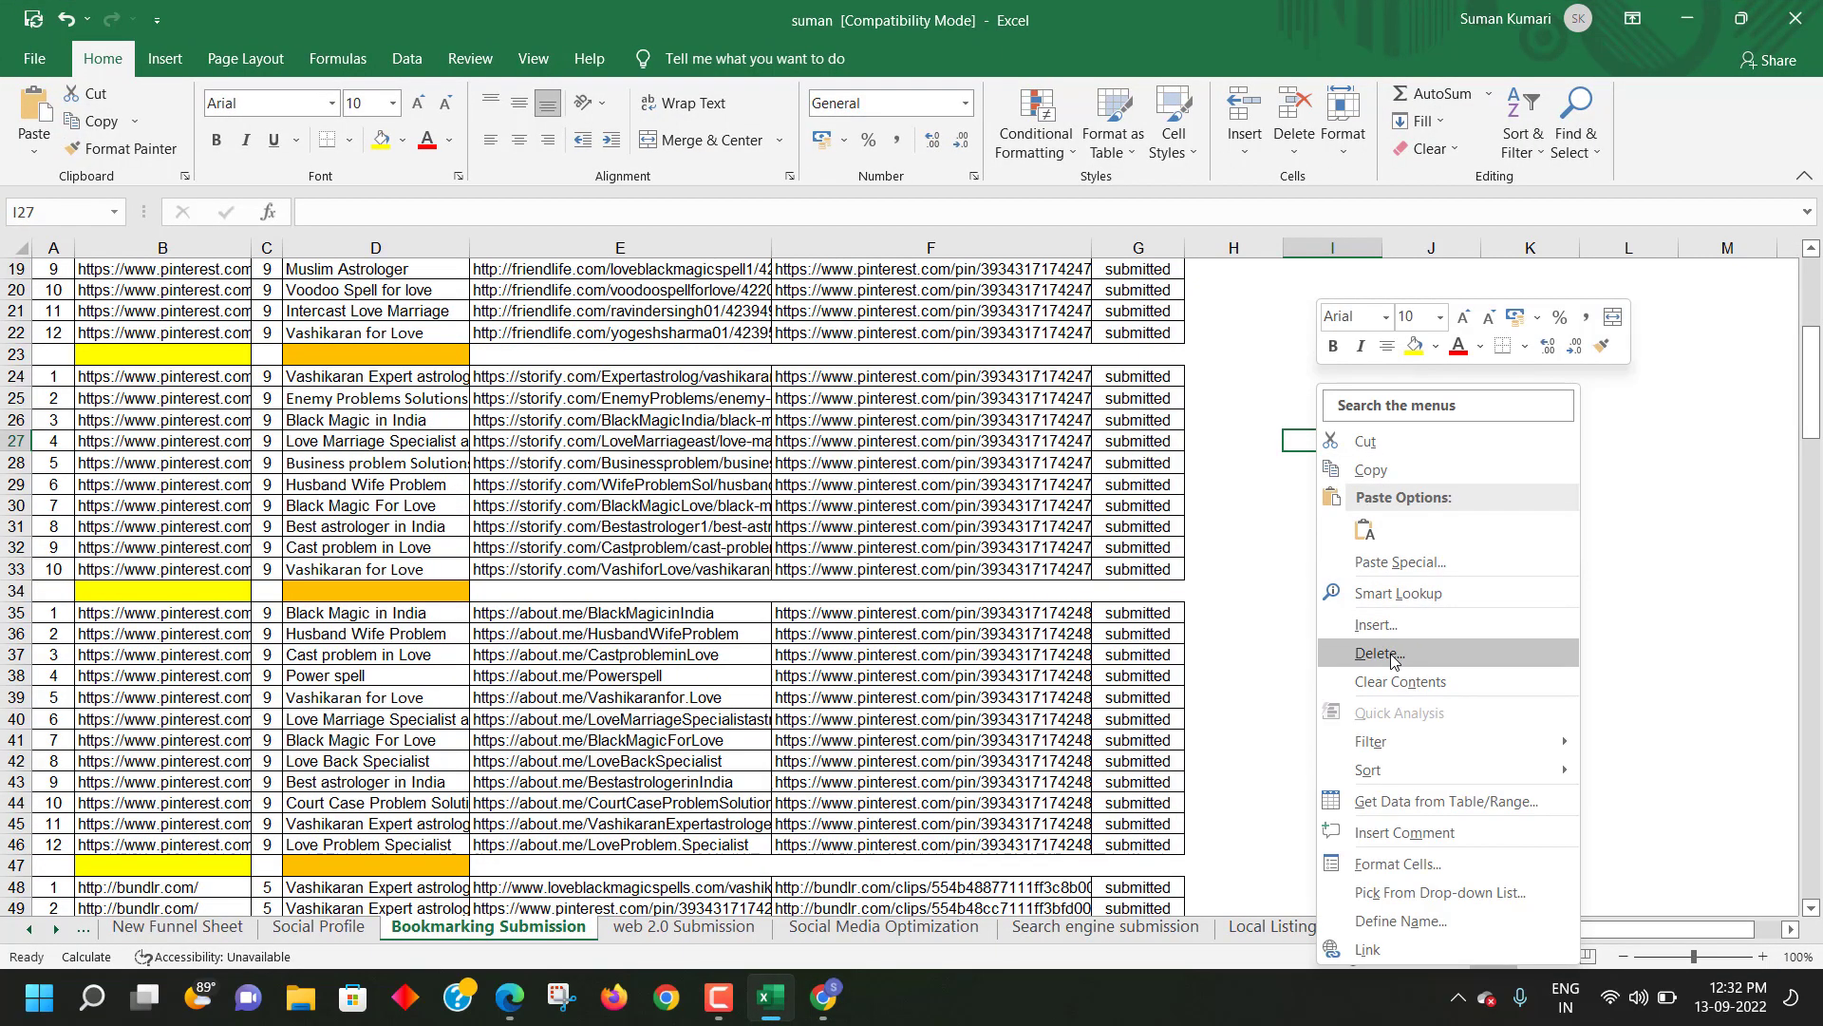
- Paste the SlideShare URL into cell H34 beside the Pinterest rows
{"action": "left_click", "coordinate": [1279, 608]}
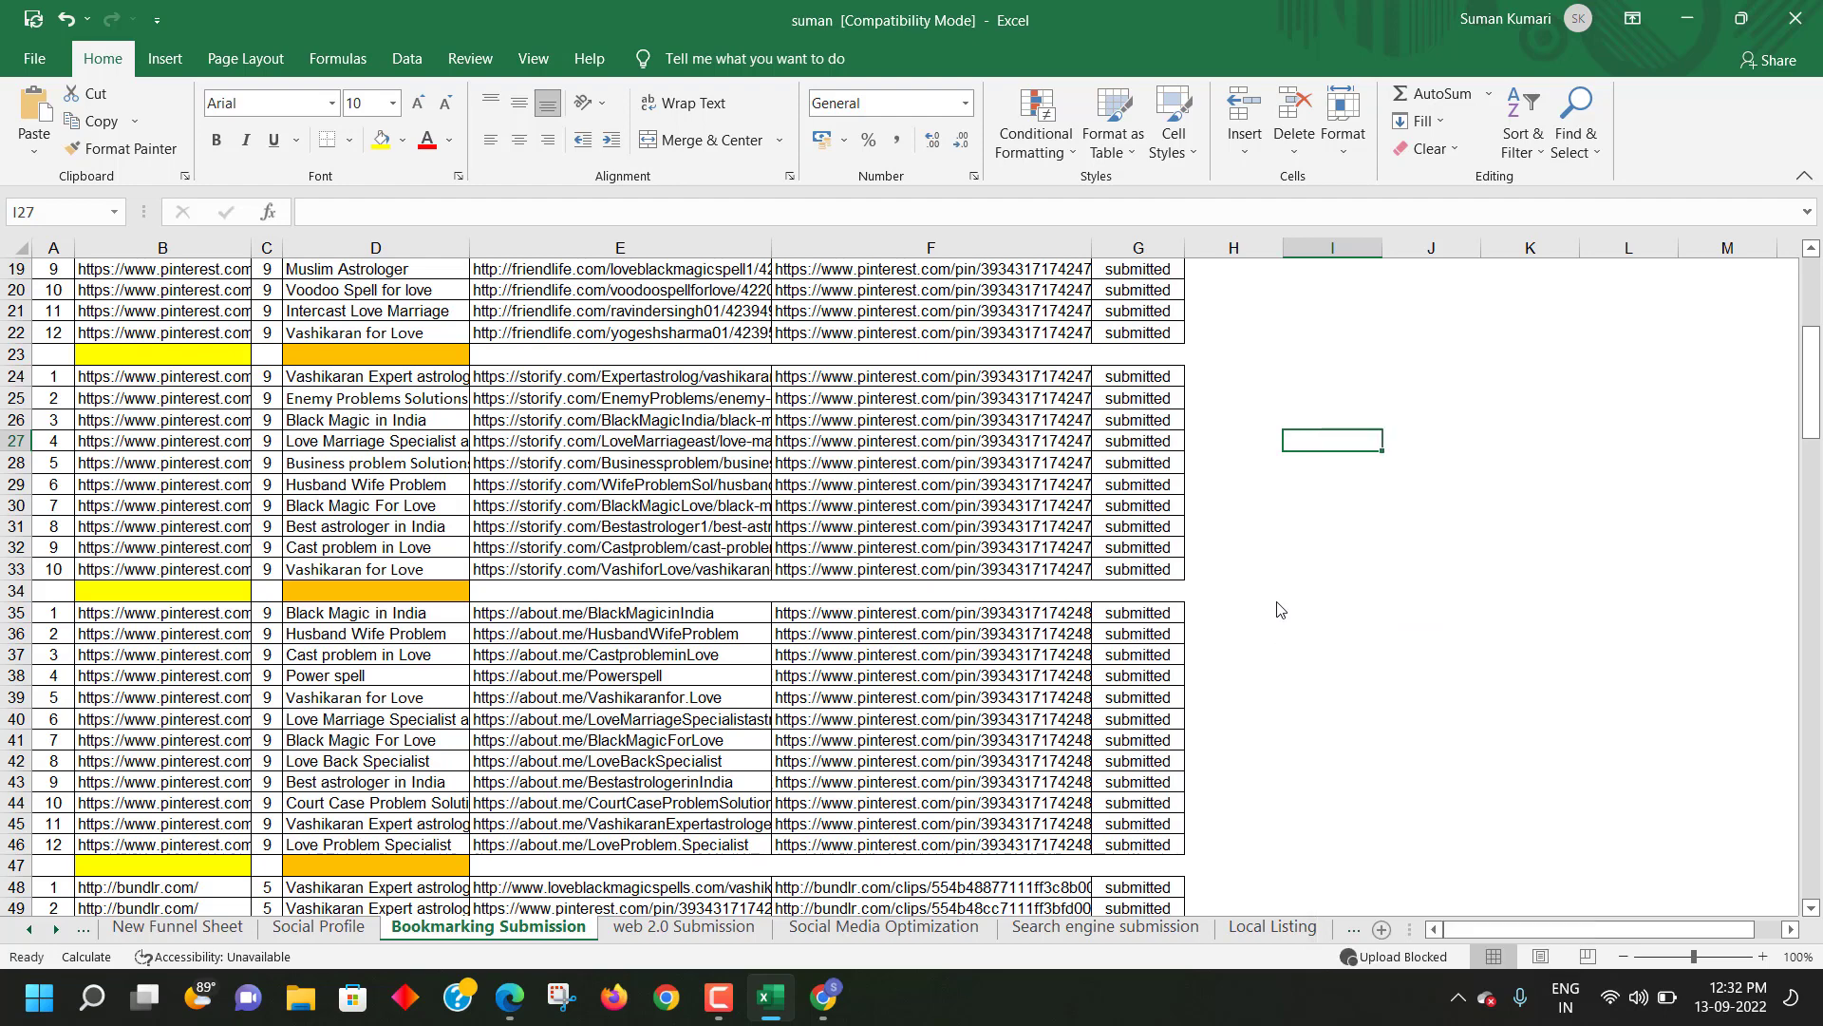
{"action": "left_click", "coordinate": [1235, 590]}
{"action": "key", "text": "ctrl+v"}
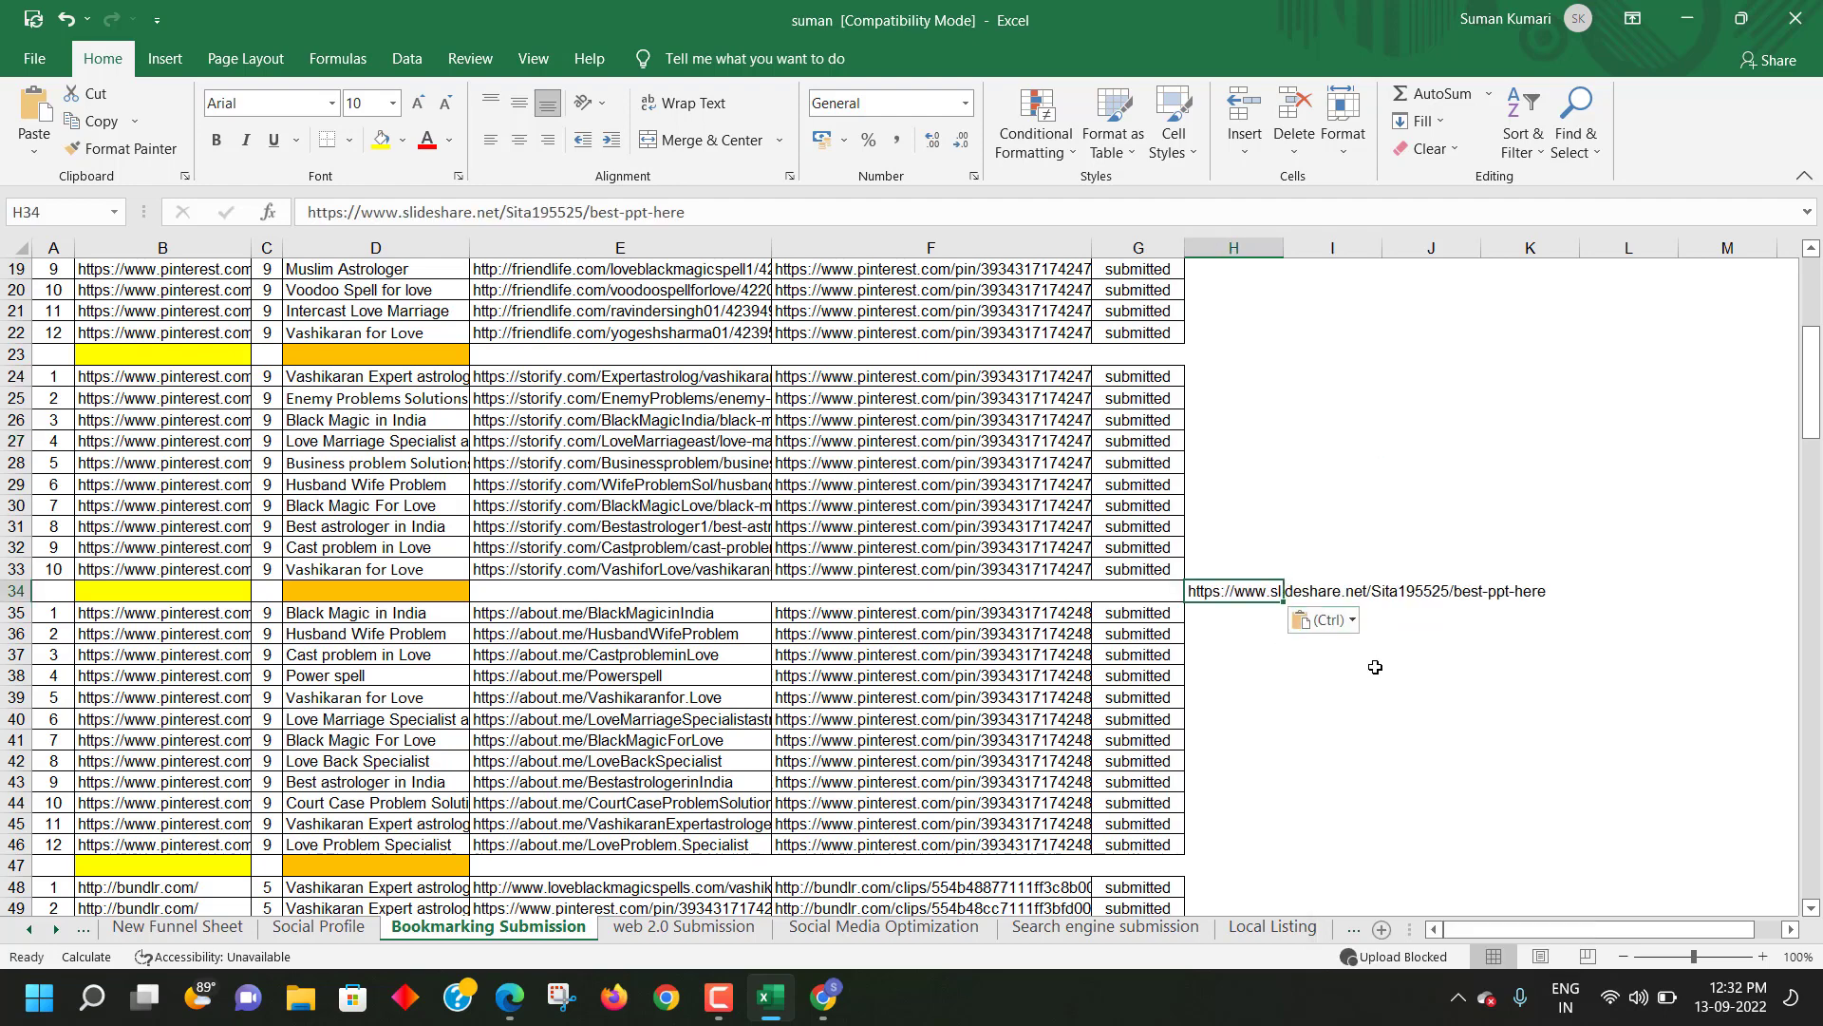
{"action": "key", "text": "Right"}
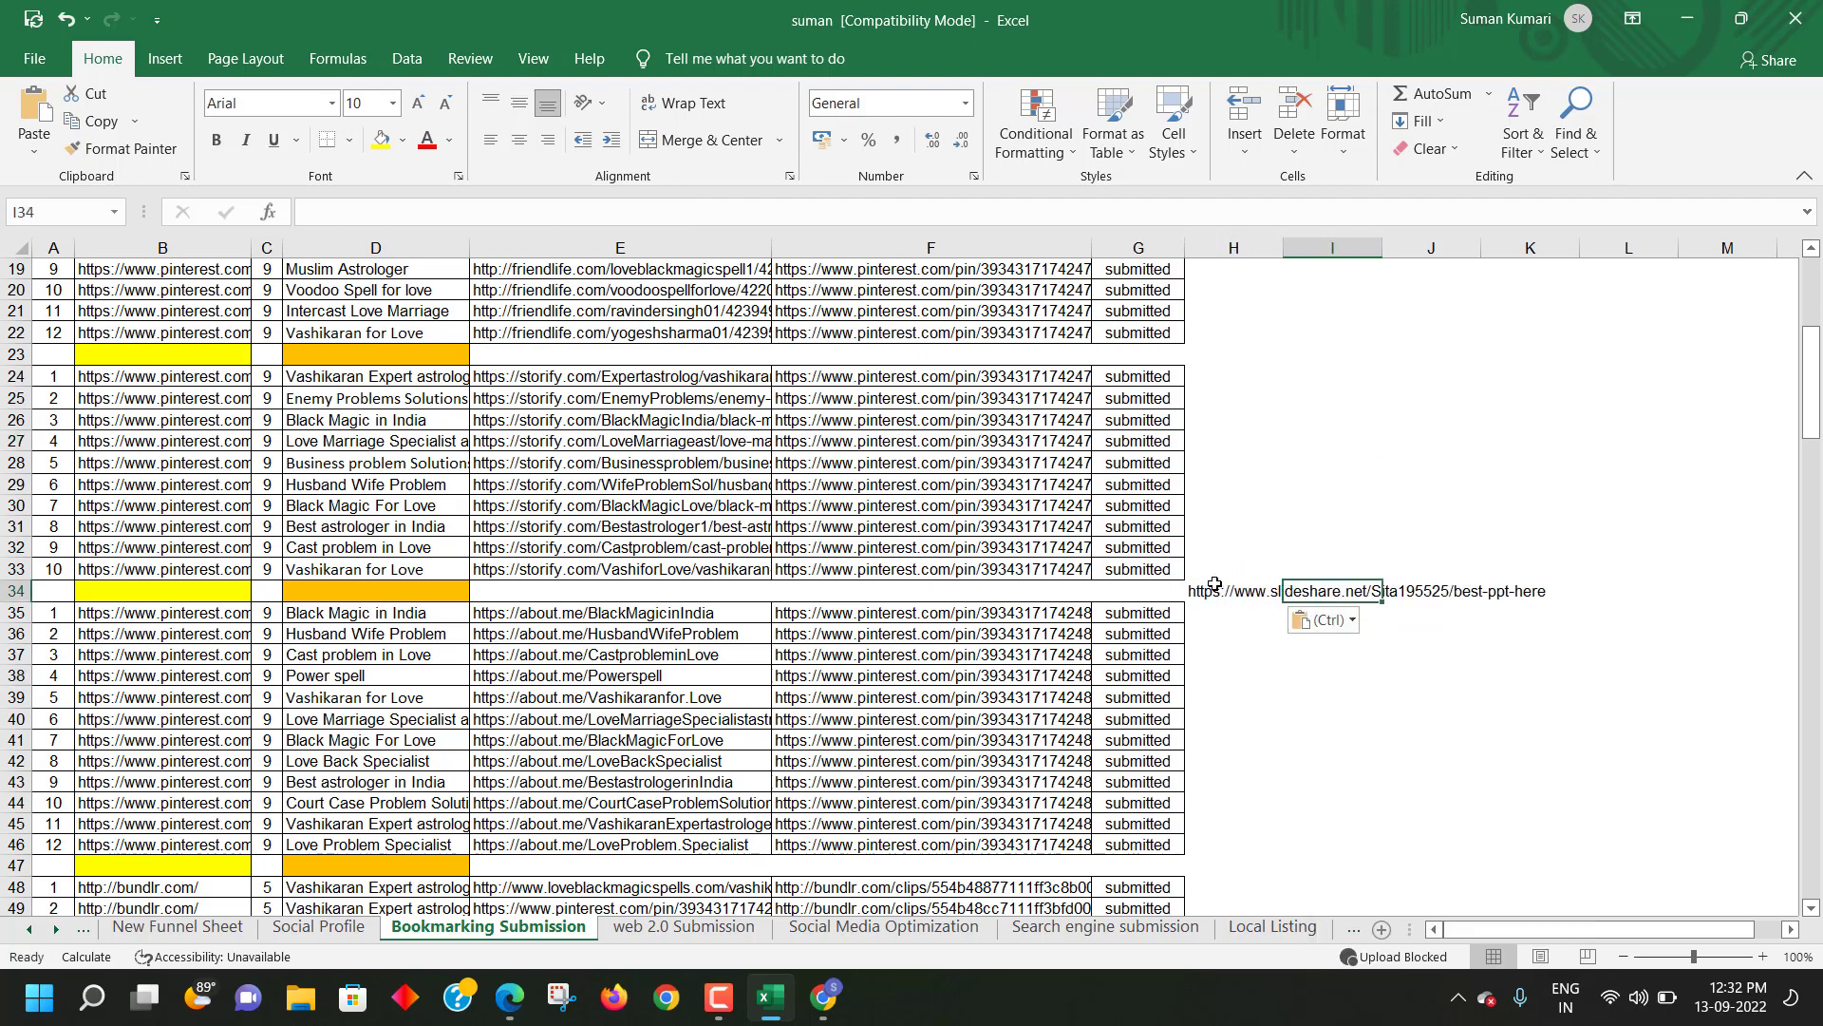
{"action": "key", "text": "Right"}
{"action": "key", "text": "Down"}
{"action": "key", "text": "Down"}
{"action": "key", "text": "Down"}
{"action": "key", "text": "Down"}
{"action": "key", "text": "Down"}
{"action": "key", "text": "Down"}
{"action": "key", "text": "Down"}
{"action": "key", "text": "shift+Up"}
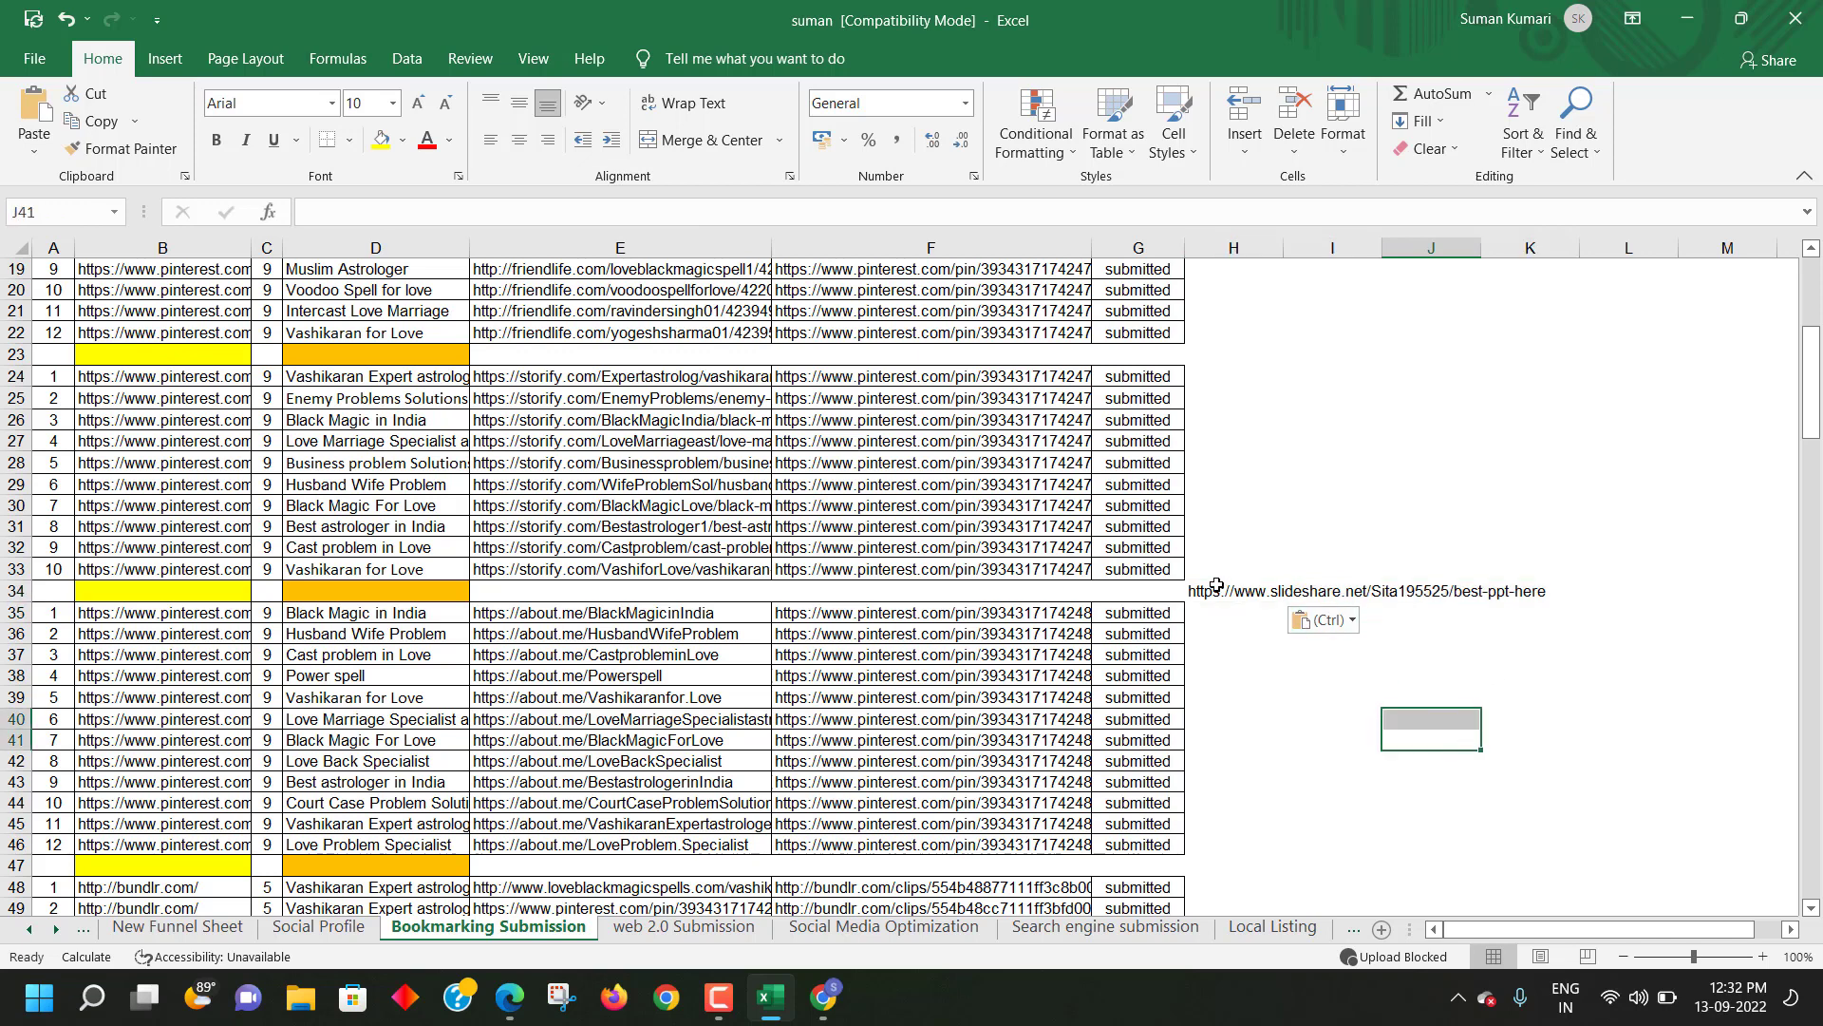
- Check the full pasted link across row 34, then bring the Chrome presentation page back
{"action": "left_click_drag", "start_coordinate": [1217, 585], "coordinate": [1515, 591]}
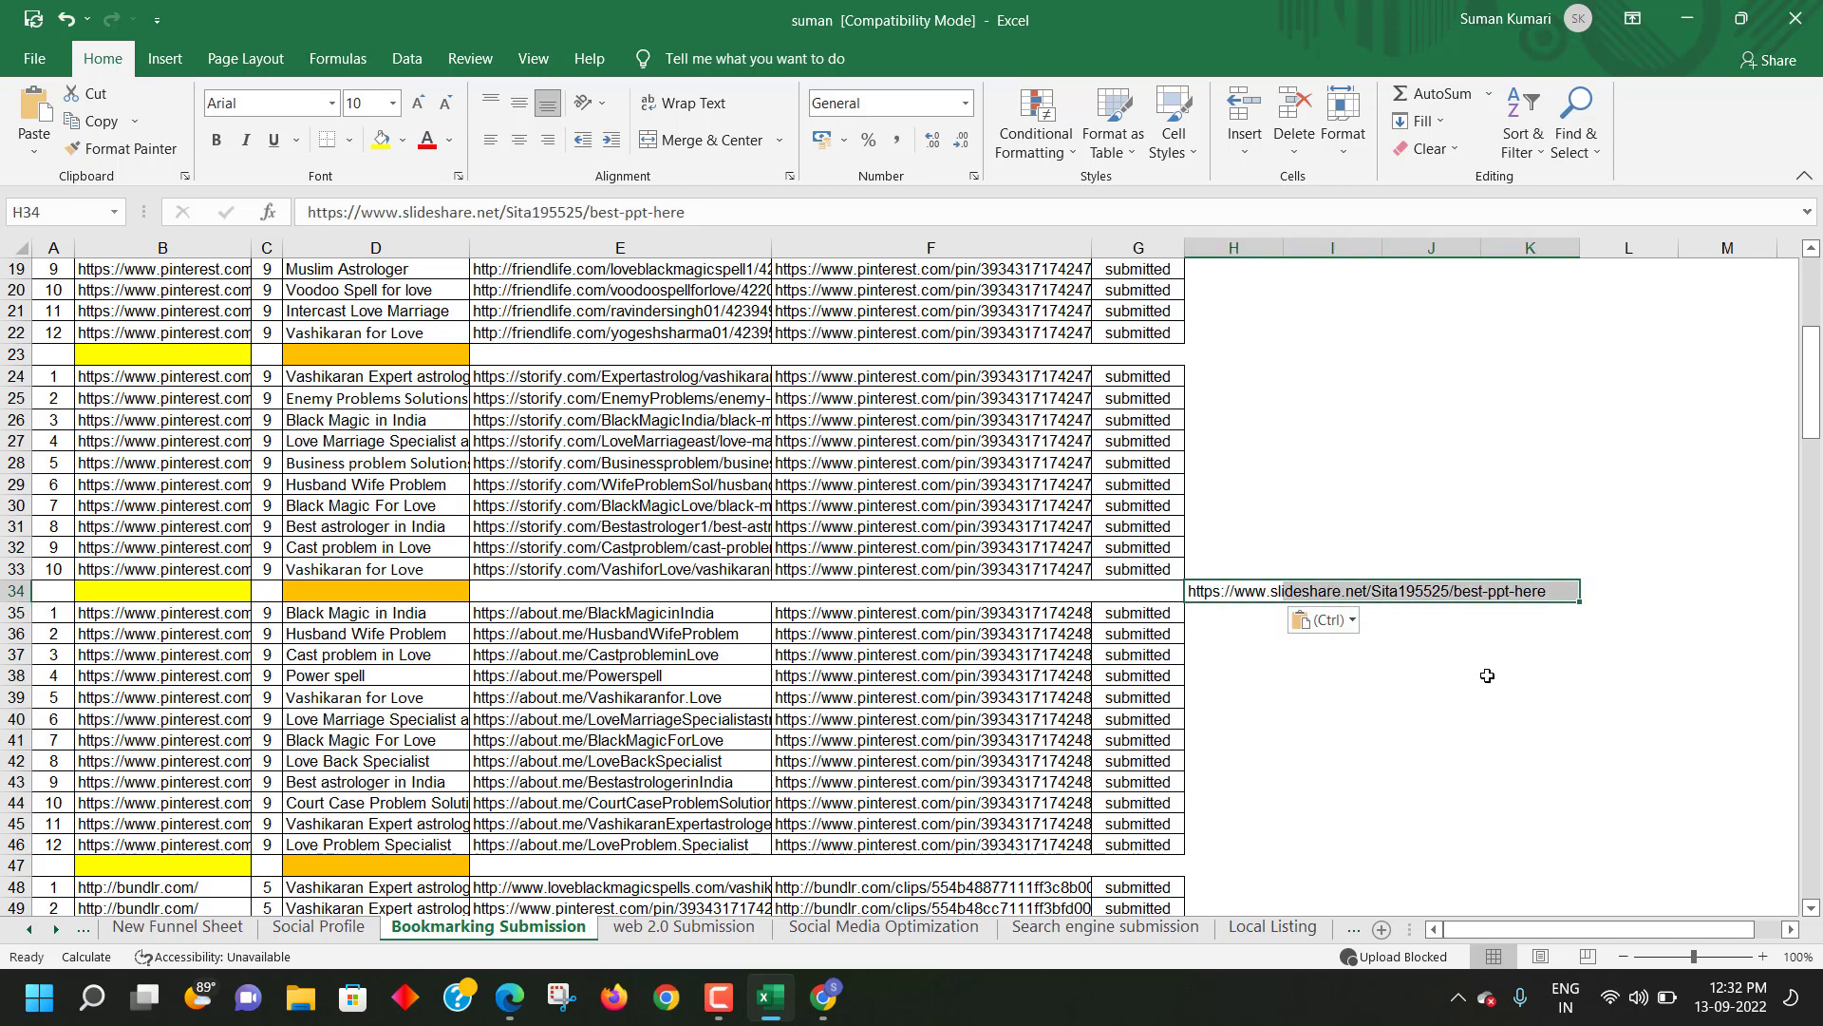
{"action": "left_click", "coordinate": [1432, 694]}
{"action": "left_click_drag", "start_coordinate": [1220, 596], "coordinate": [1490, 593]}
{"action": "left_click", "coordinate": [1432, 694]}
{"action": "left_click_drag", "start_coordinate": [1210, 579], "coordinate": [1515, 589]}
{"action": "left_click", "coordinate": [1373, 697]}
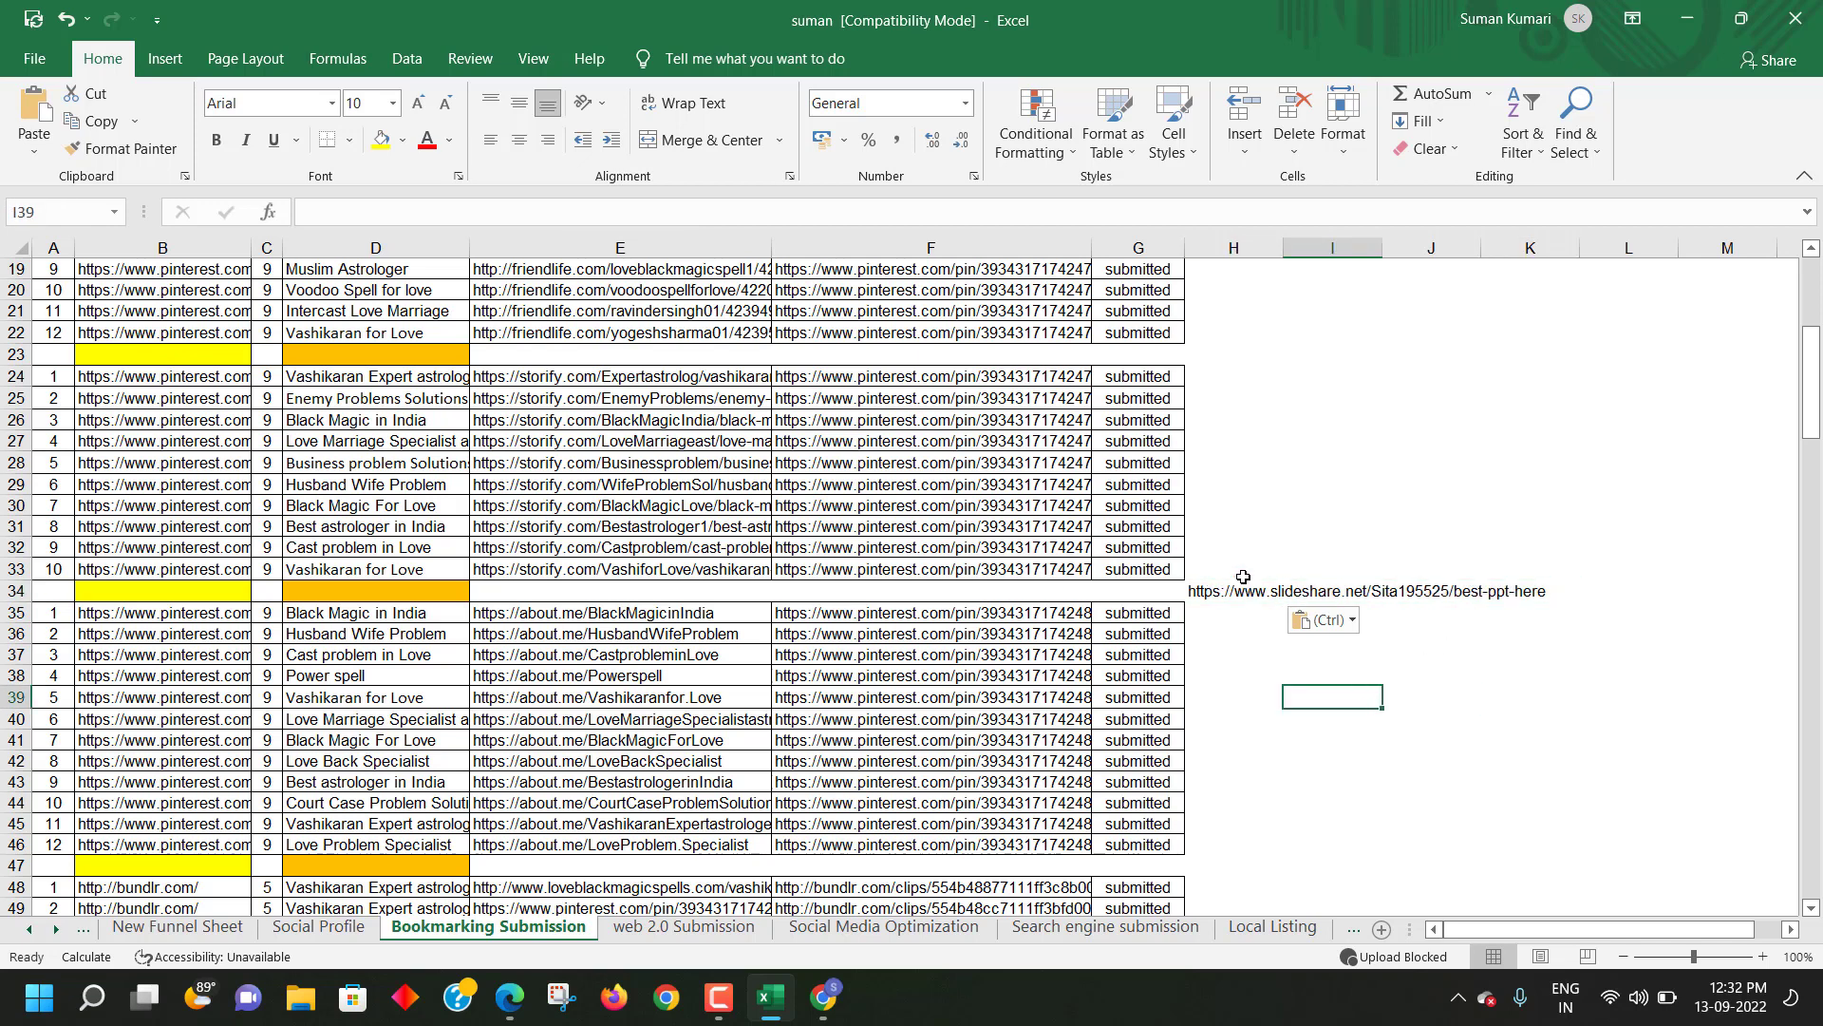
{"action": "left_click_drag", "start_coordinate": [1242, 577], "coordinate": [1500, 589]}
{"action": "left_click_drag", "start_coordinate": [1225, 583], "coordinate": [1643, 590]}
{"action": "left_click", "coordinate": [1500, 686]}
{"action": "left_click", "coordinate": [1364, 592]}
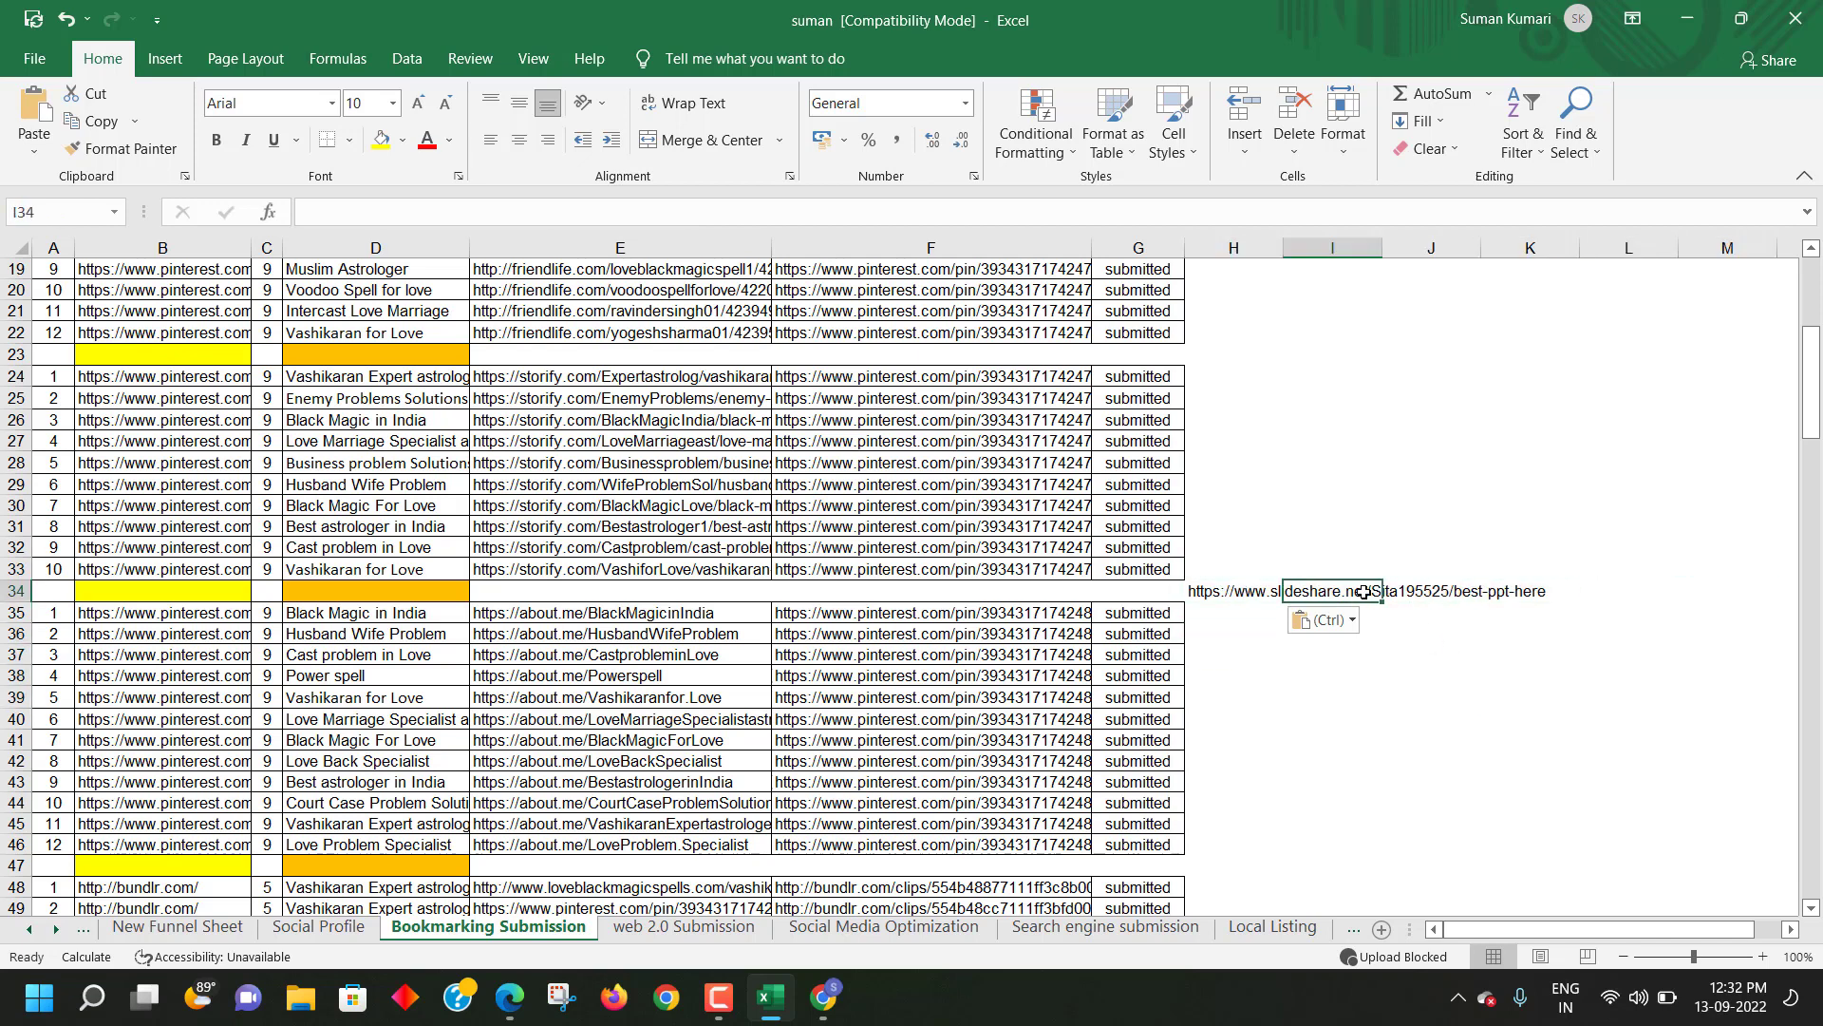
{"action": "left_click", "coordinate": [824, 995]}
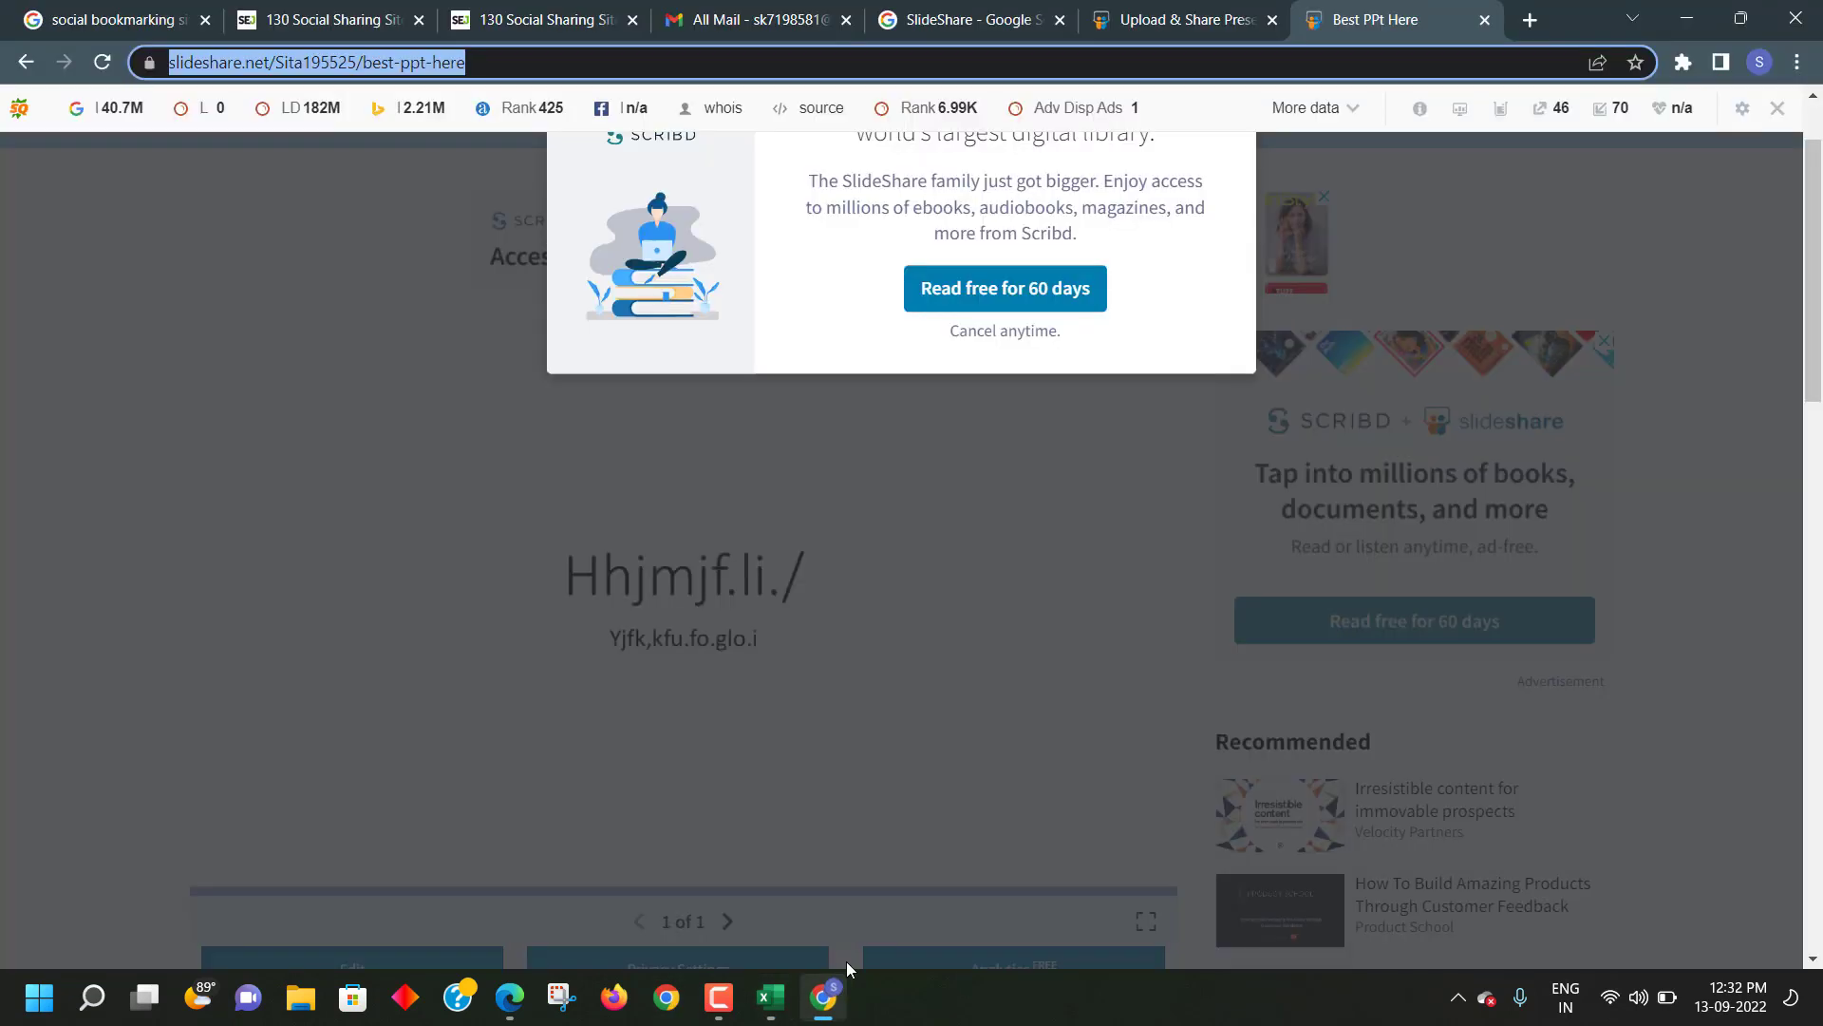
- Reload the Best PPt Here page, copy its full web address, and open Firefox
{"action": "key", "text": "Return"}
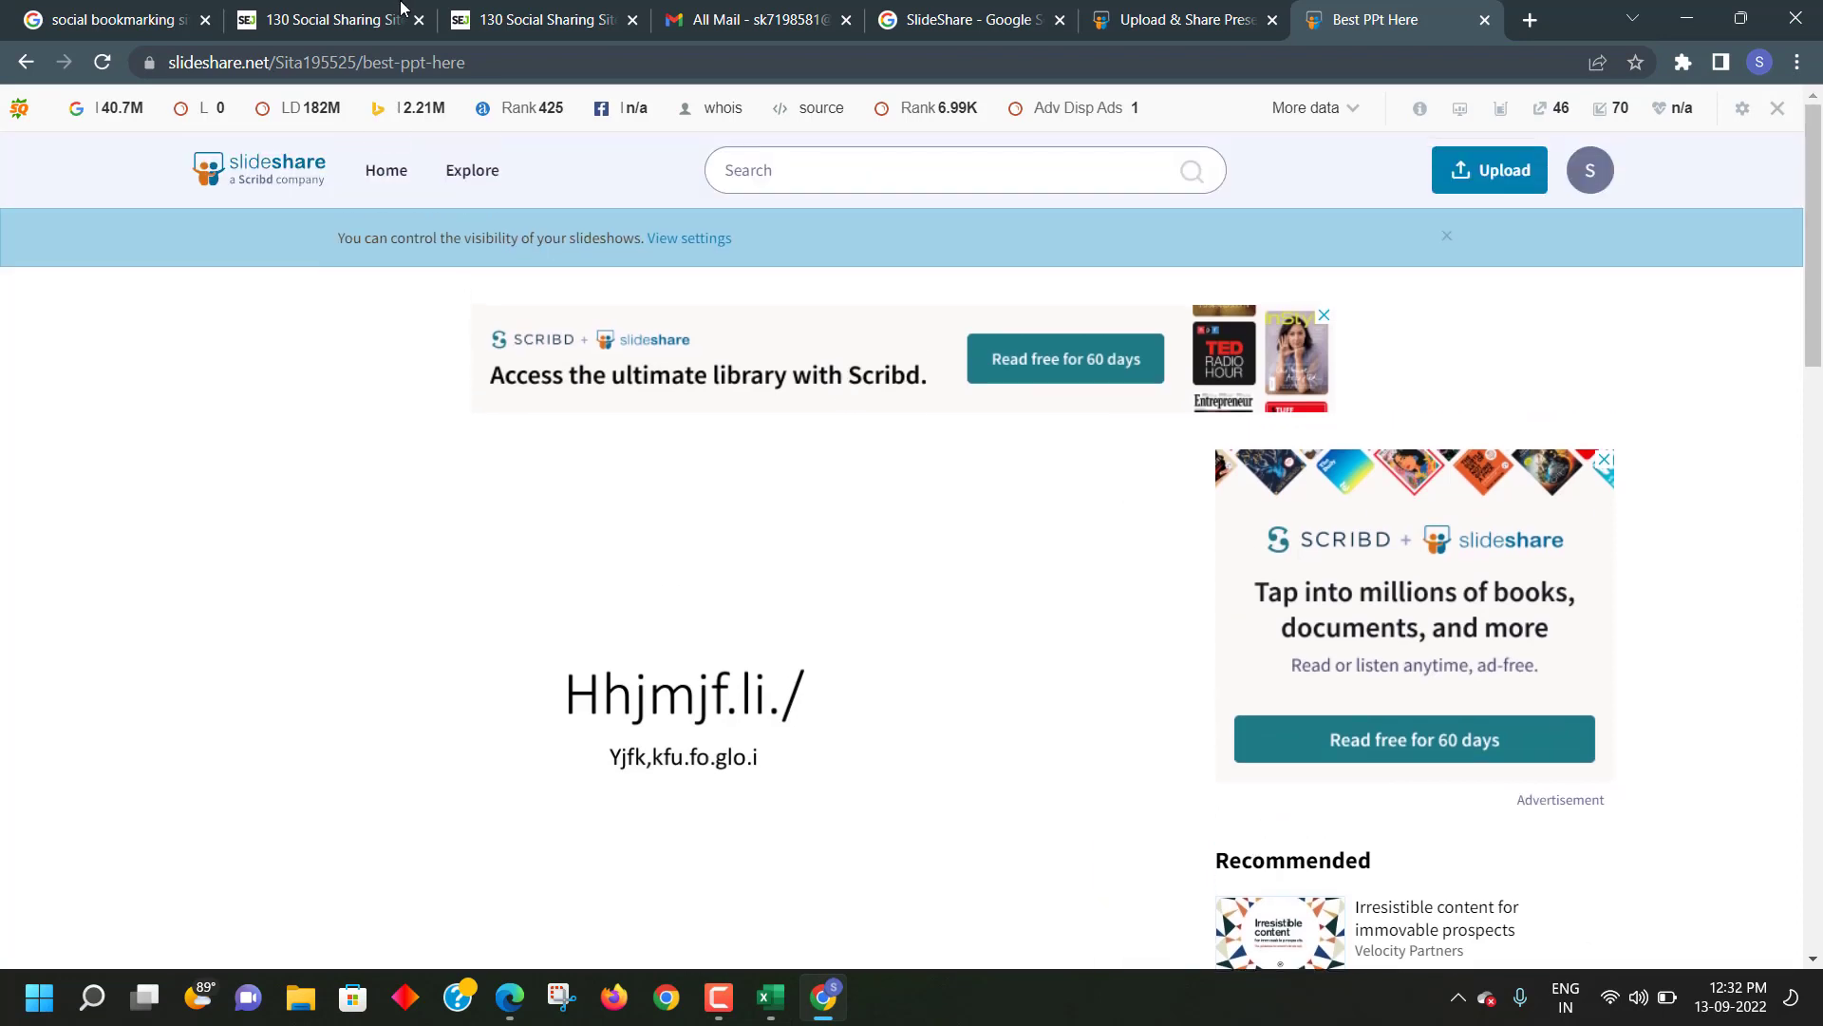
{"action": "left_click", "coordinate": [494, 63]}
{"action": "key", "text": "End"}
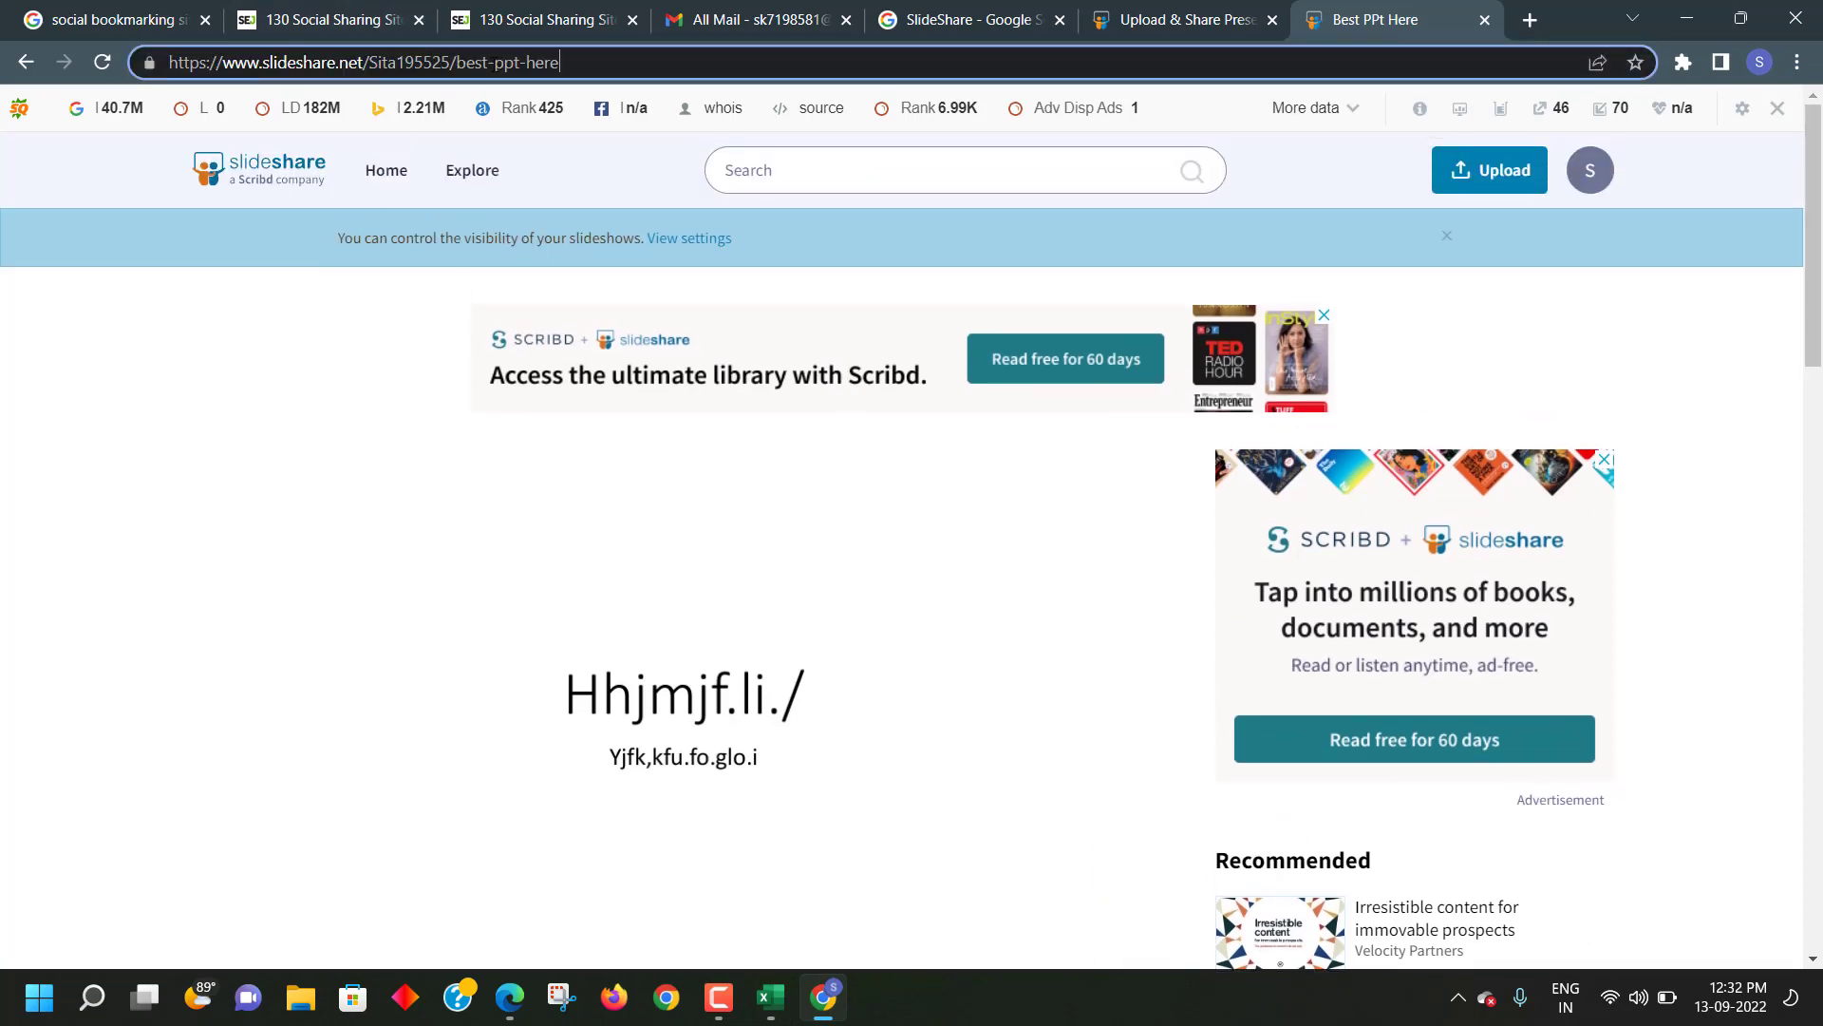
{"action": "key", "text": "ctrl+a"}
{"action": "left_click", "coordinate": [212, 480]}
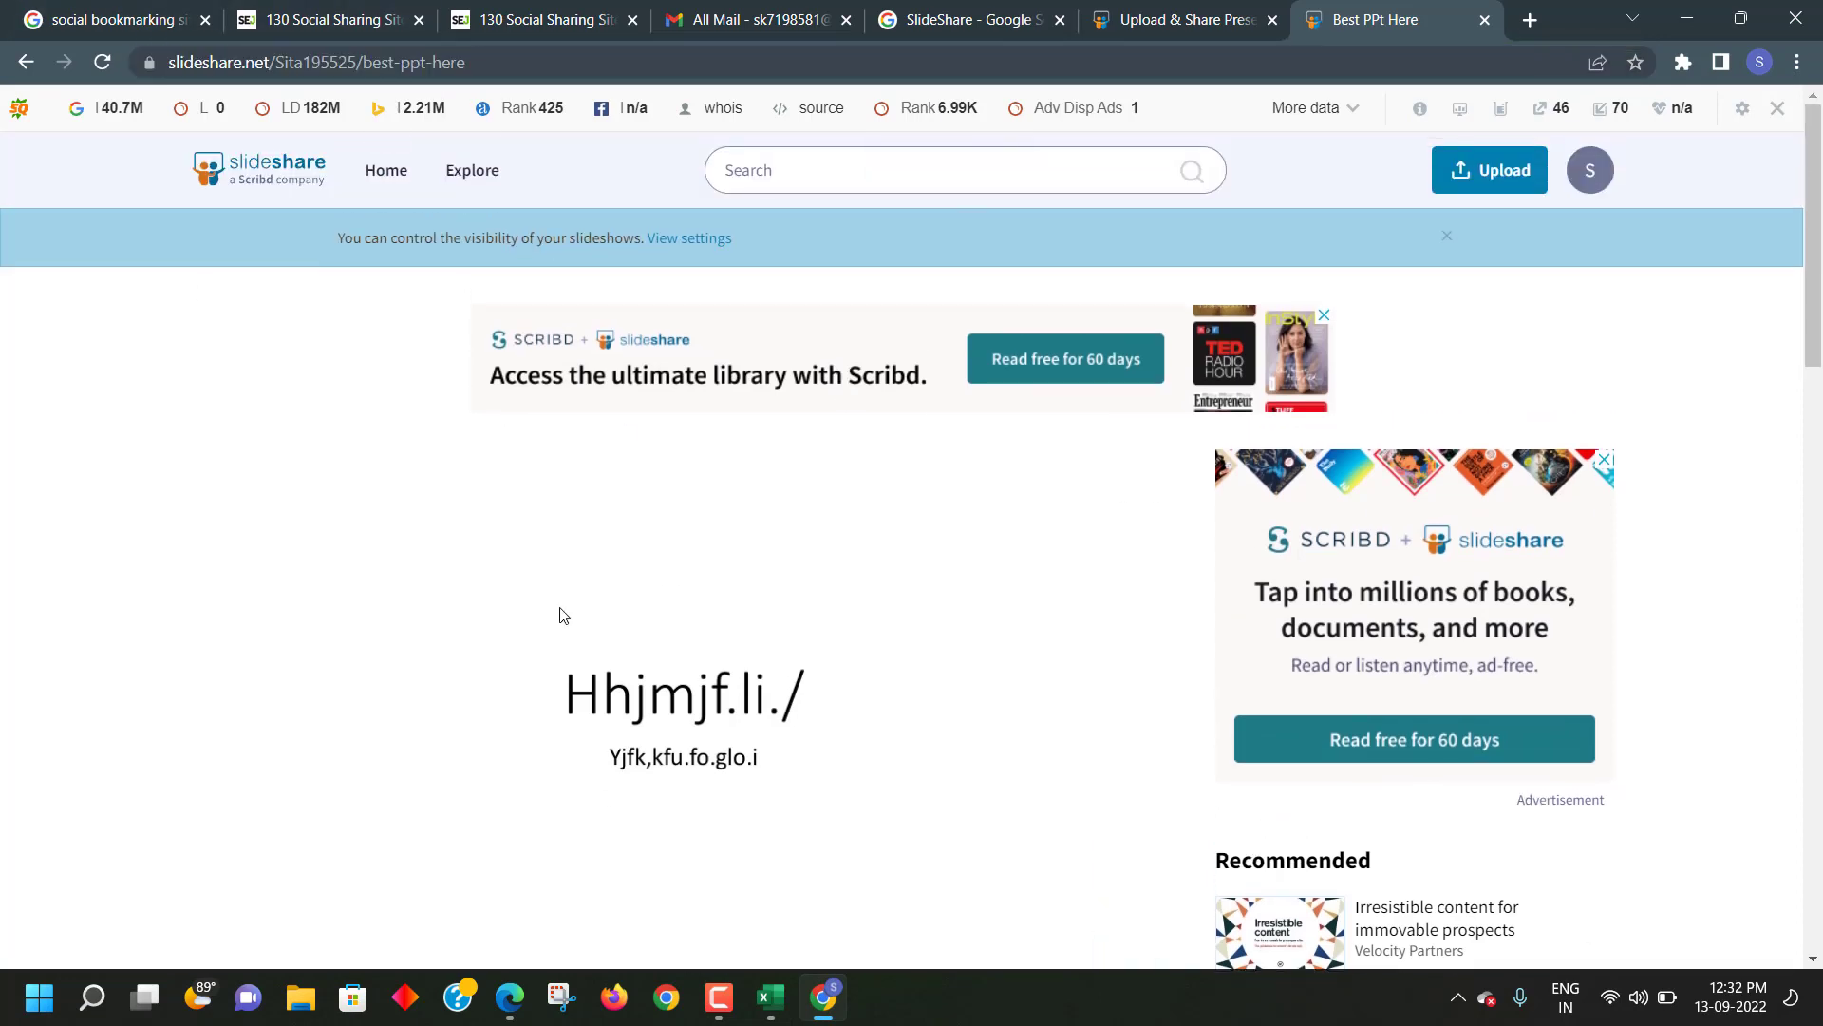
{"action": "left_click", "coordinate": [666, 996]}
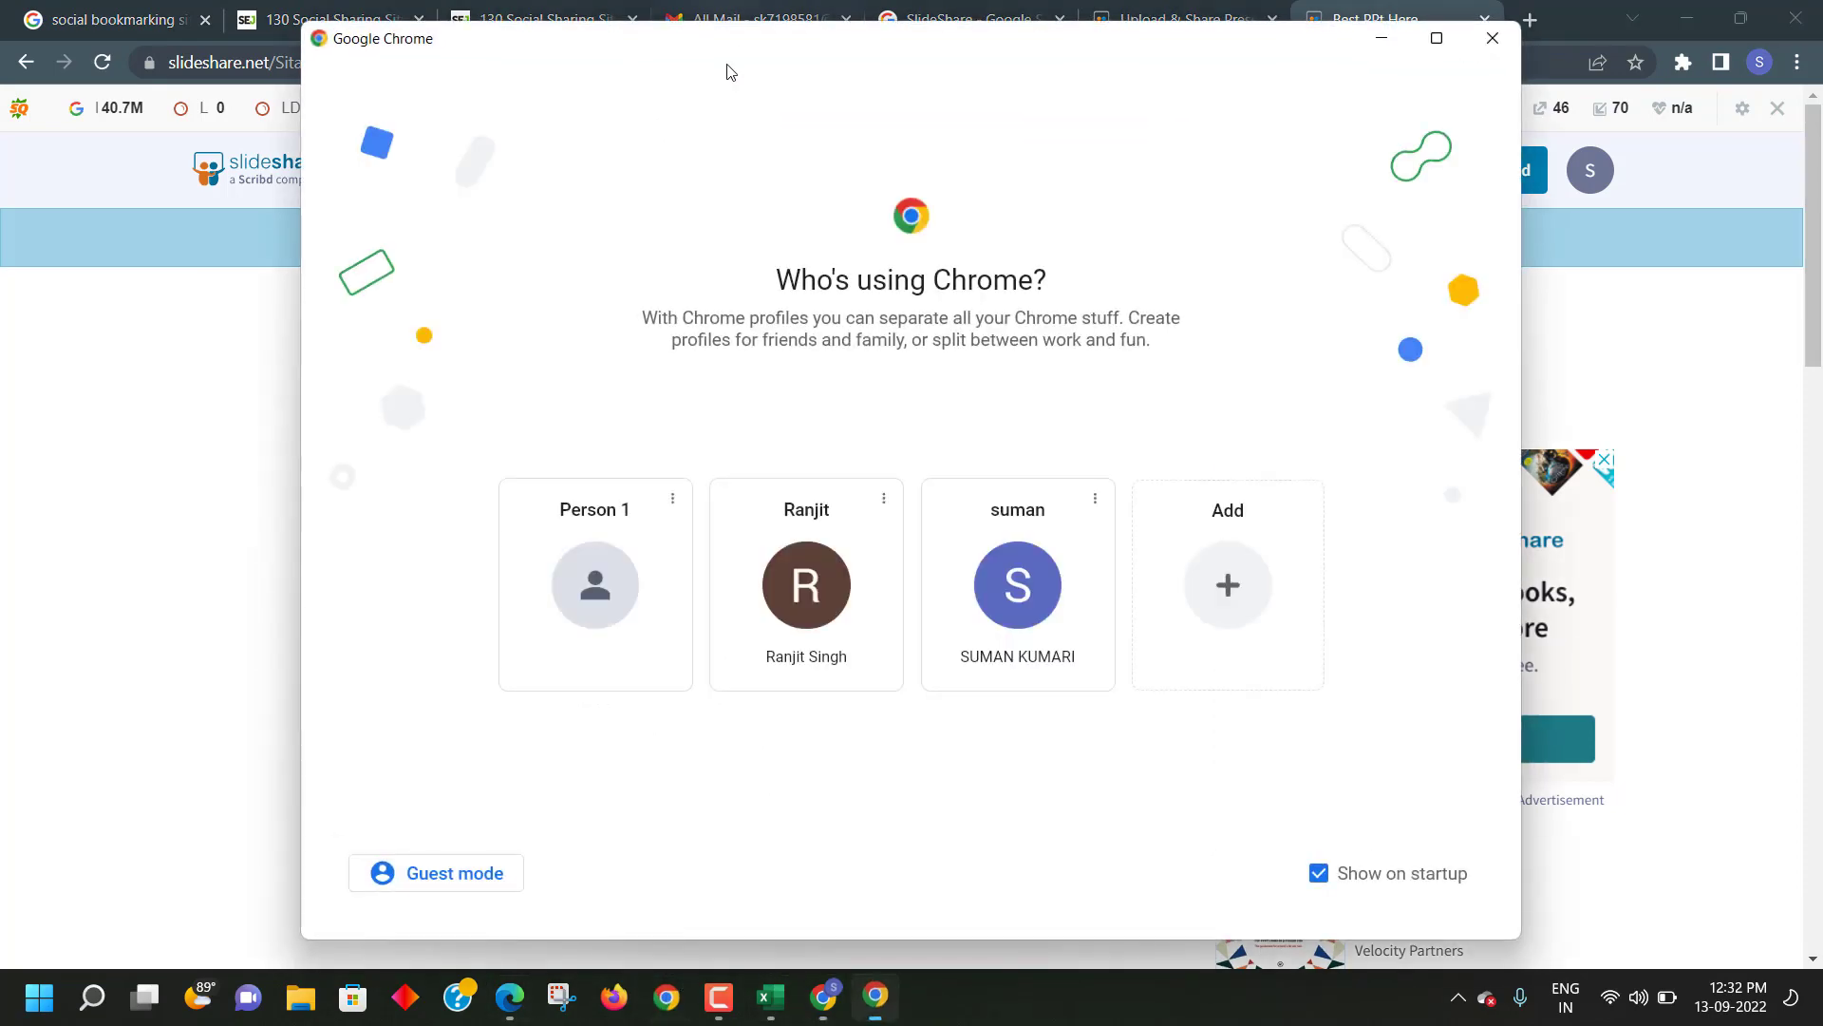
{"action": "left_click", "coordinate": [1493, 38]}
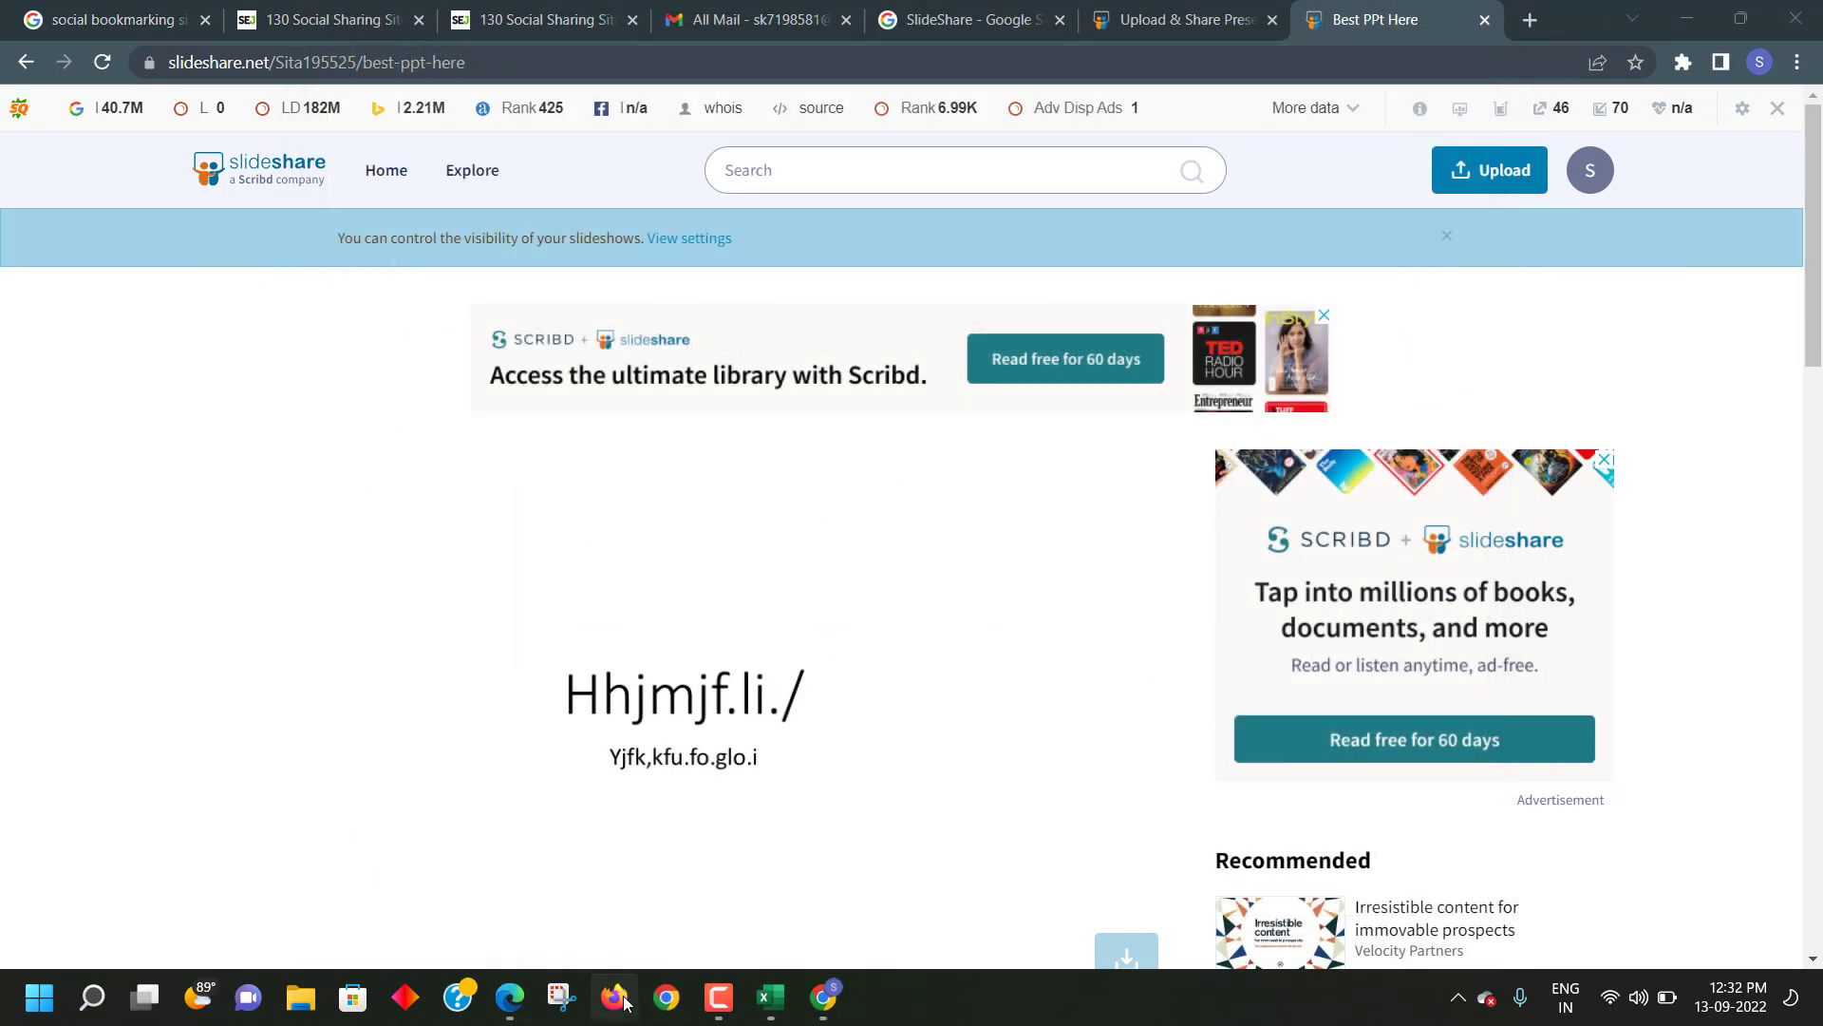
{"action": "left_click", "coordinate": [619, 1002]}
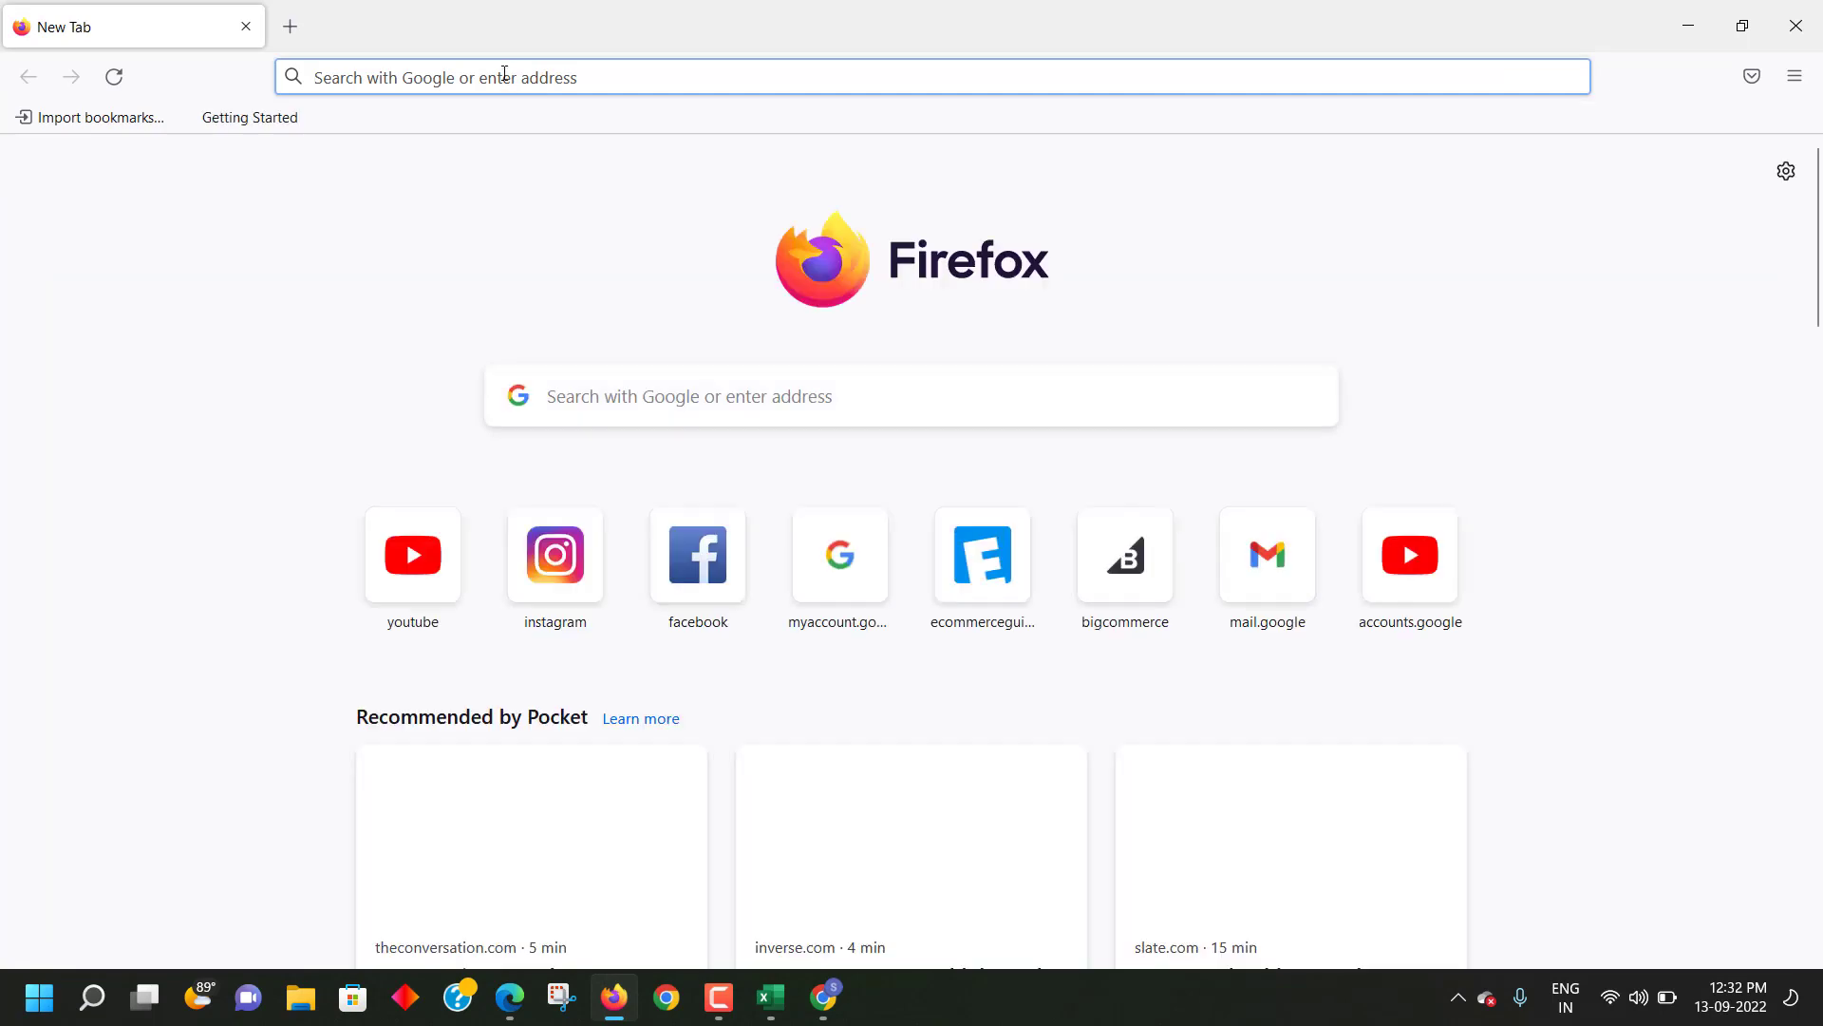
- Load the Best PPt Here link in Firefox, close the special offer popup, and return to Excel
{"action": "right_click", "coordinate": [505, 77]}
{"action": "left_click", "coordinate": [560, 283]}
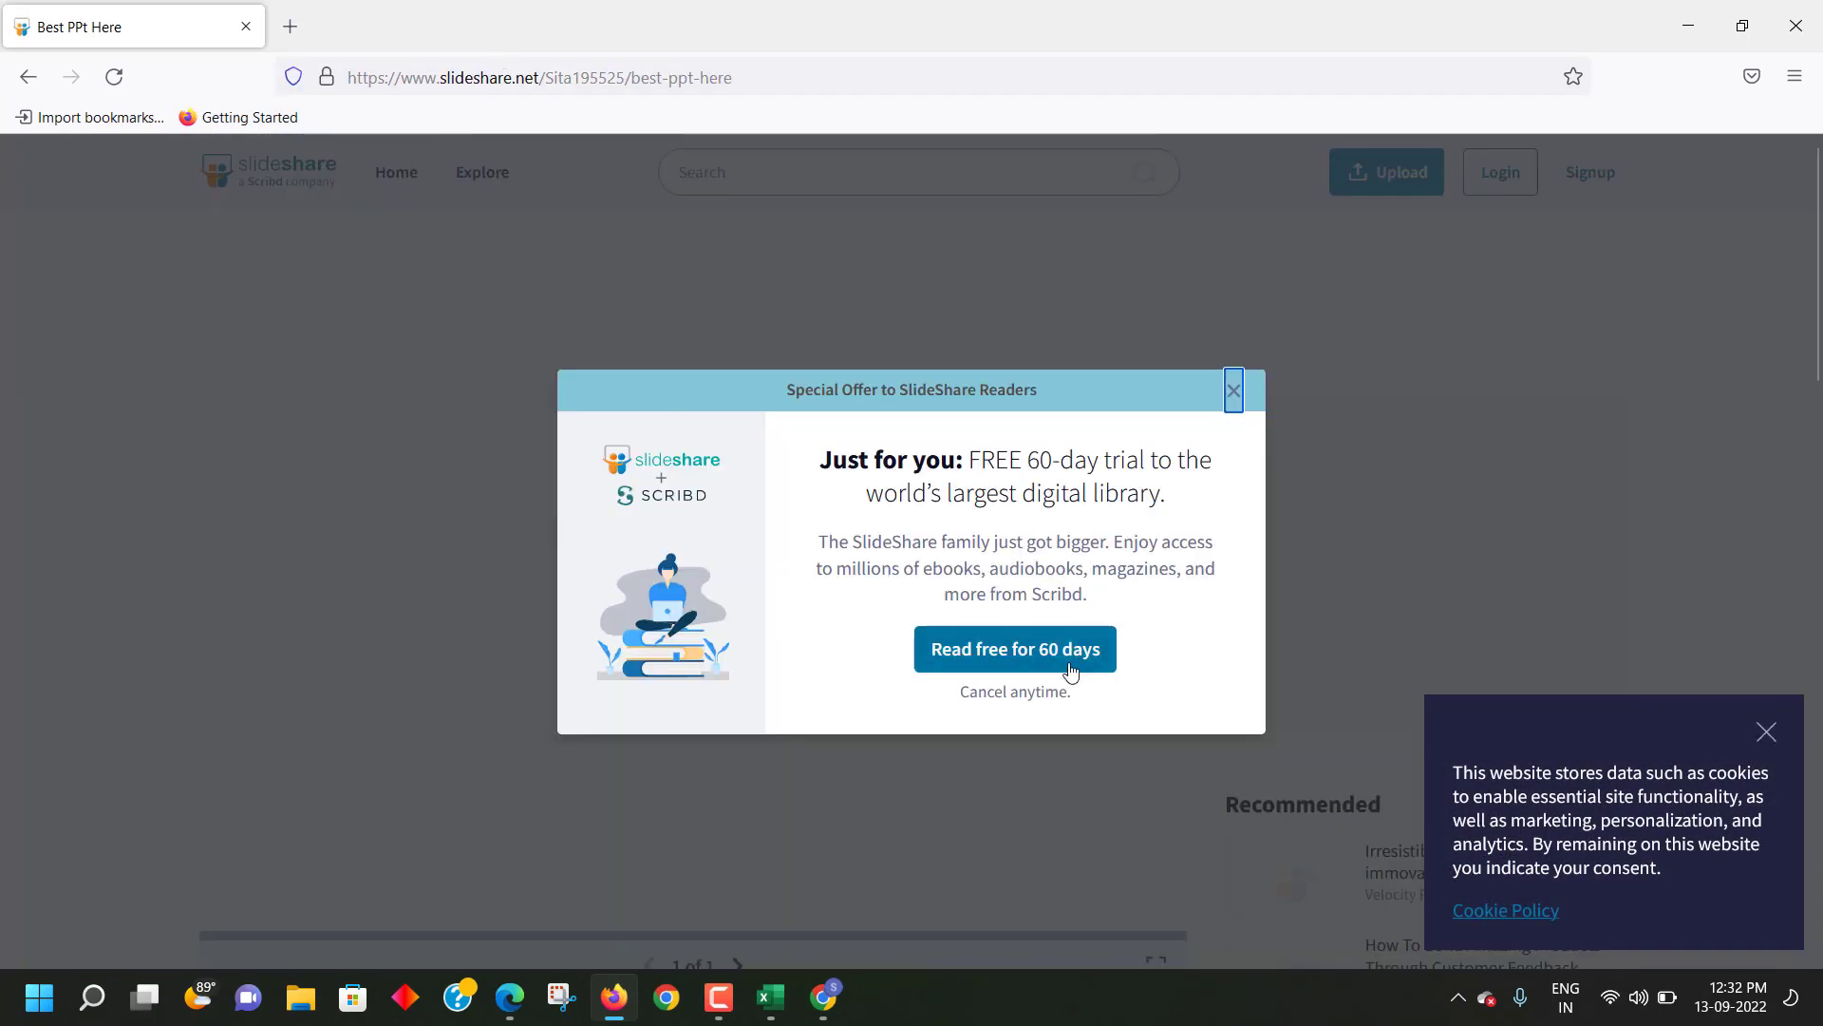
{"action": "left_click", "coordinate": [1236, 393]}
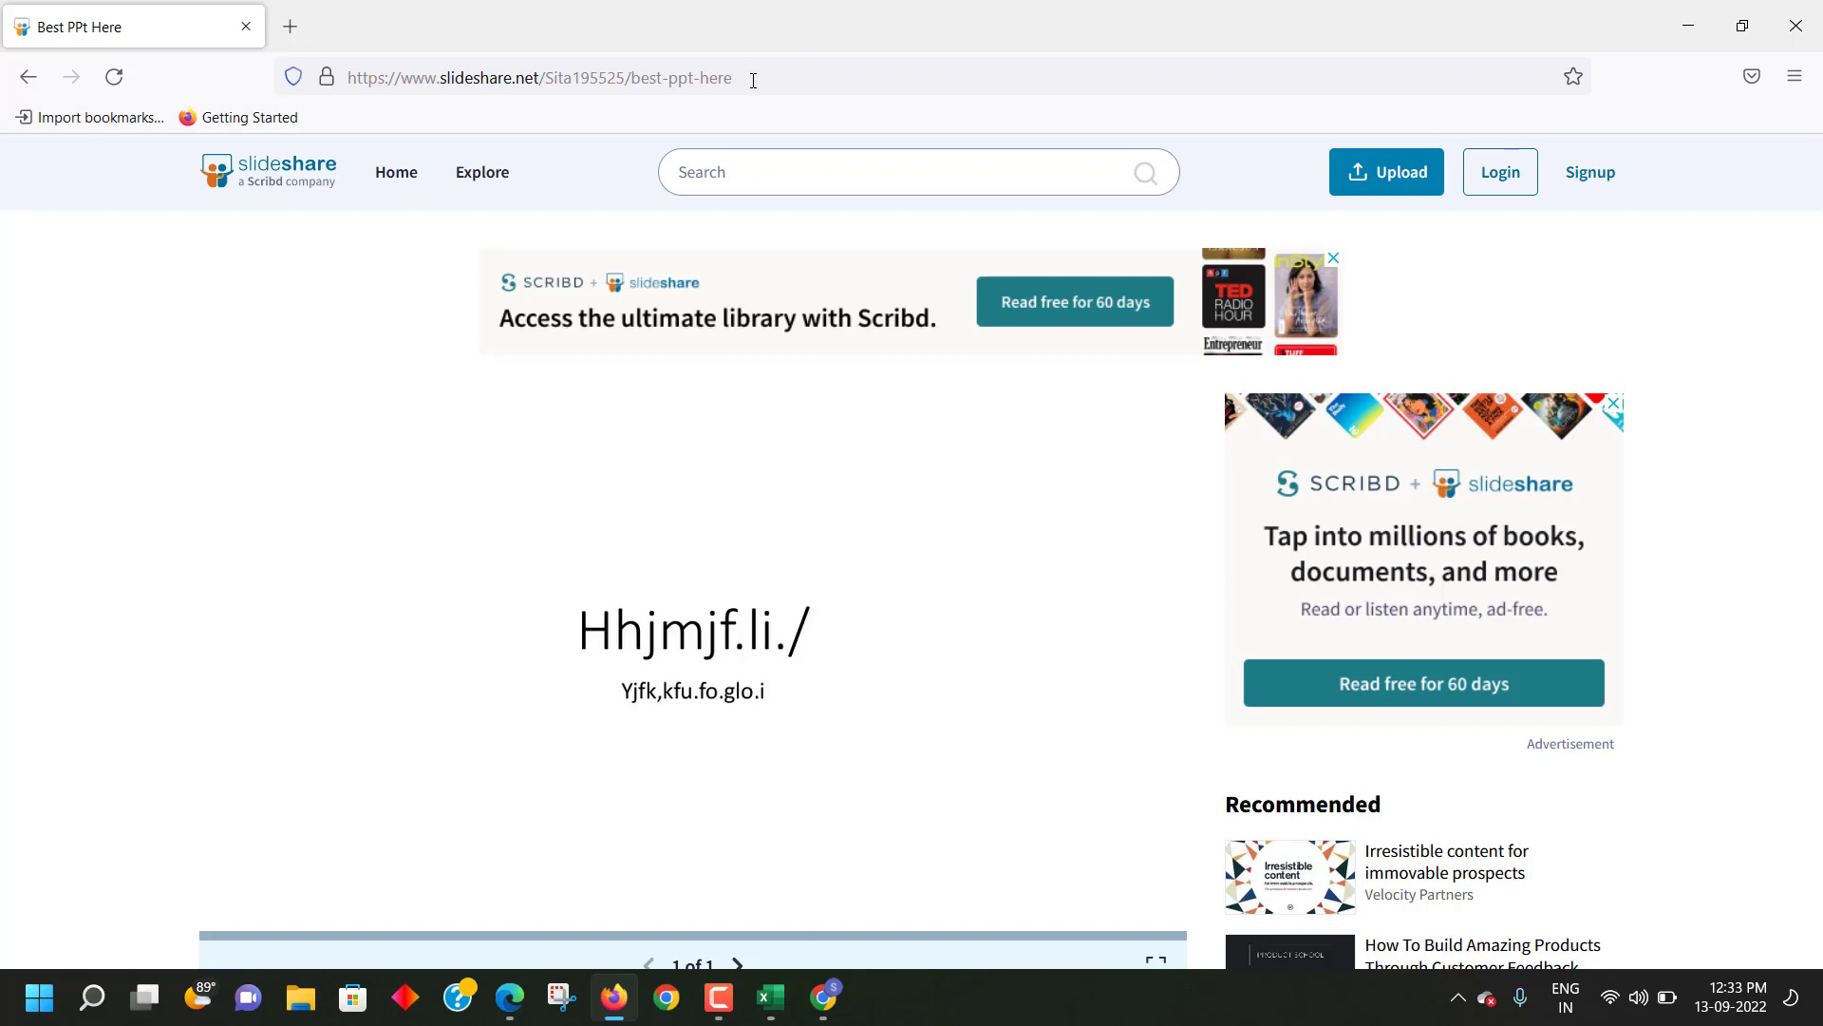
{"action": "scroll", "coordinate": [699, 414], "scroll_direction": "down", "scroll_amount": 5}
{"action": "scroll", "coordinate": [693, 570], "scroll_direction": "up", "scroll_amount": 1}
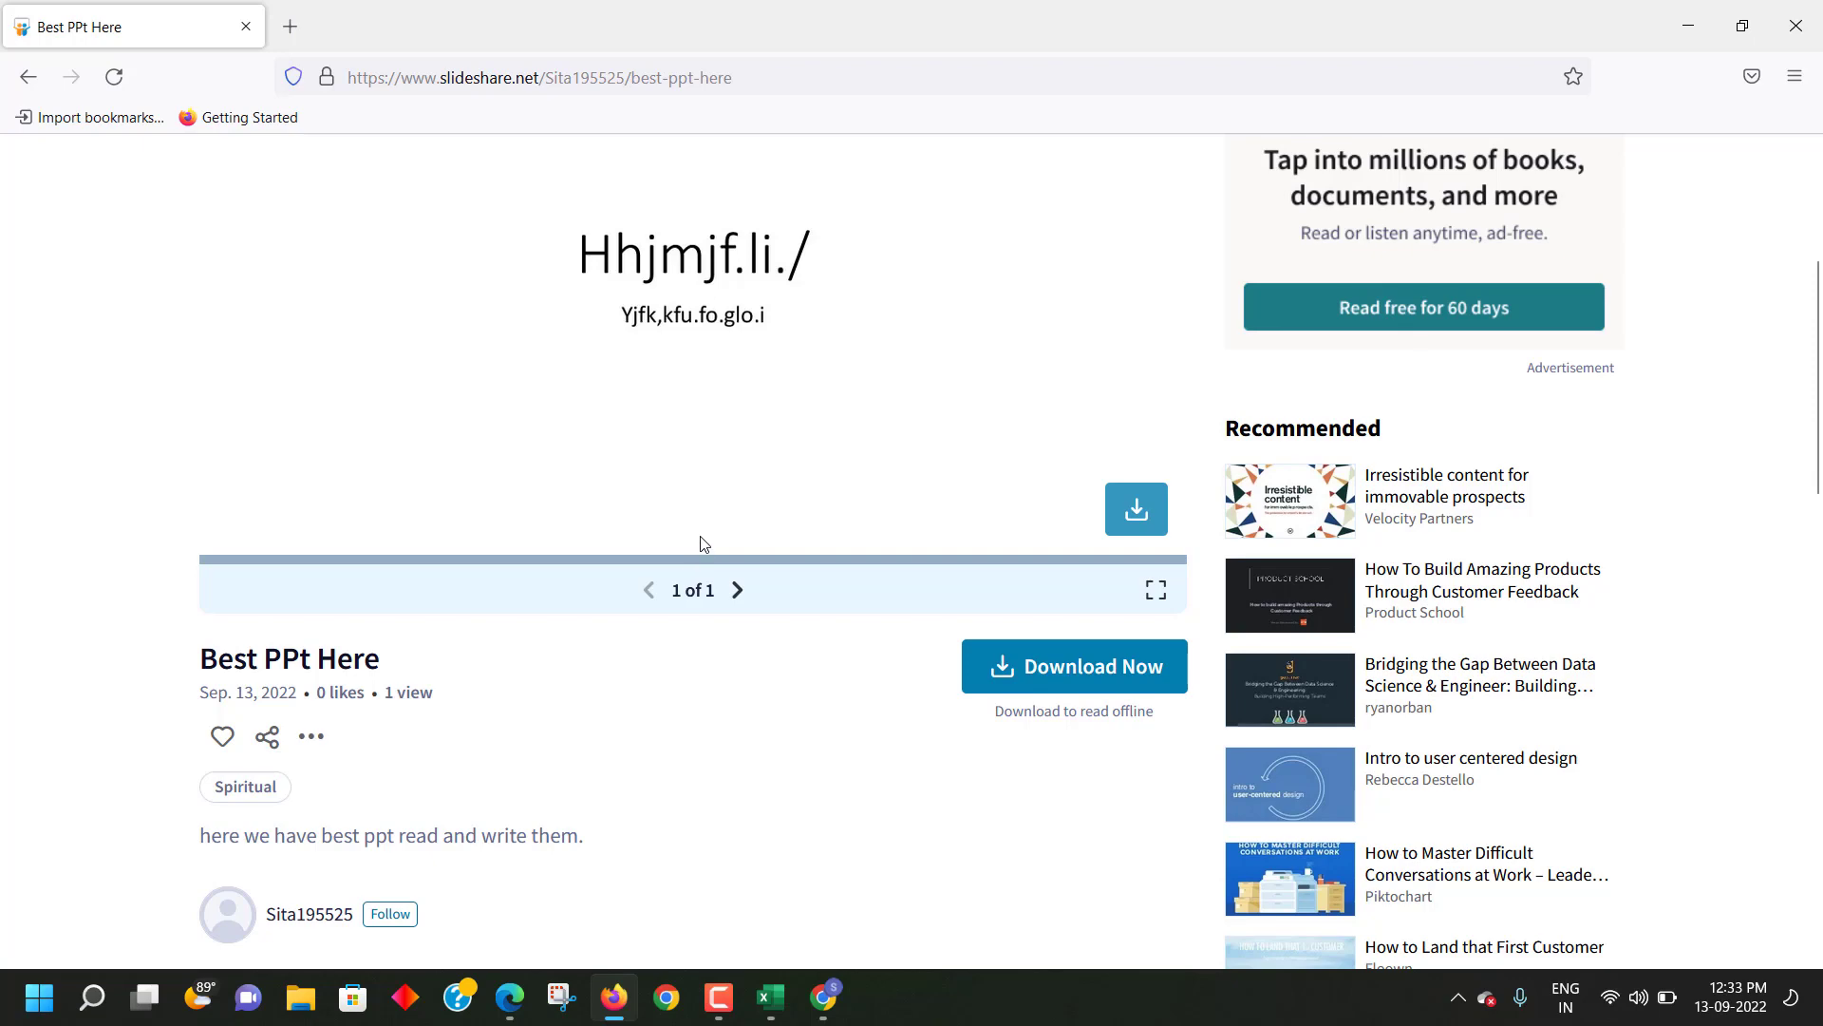
{"action": "scroll", "coordinate": [702, 542], "scroll_direction": "up", "scroll_amount": 4}
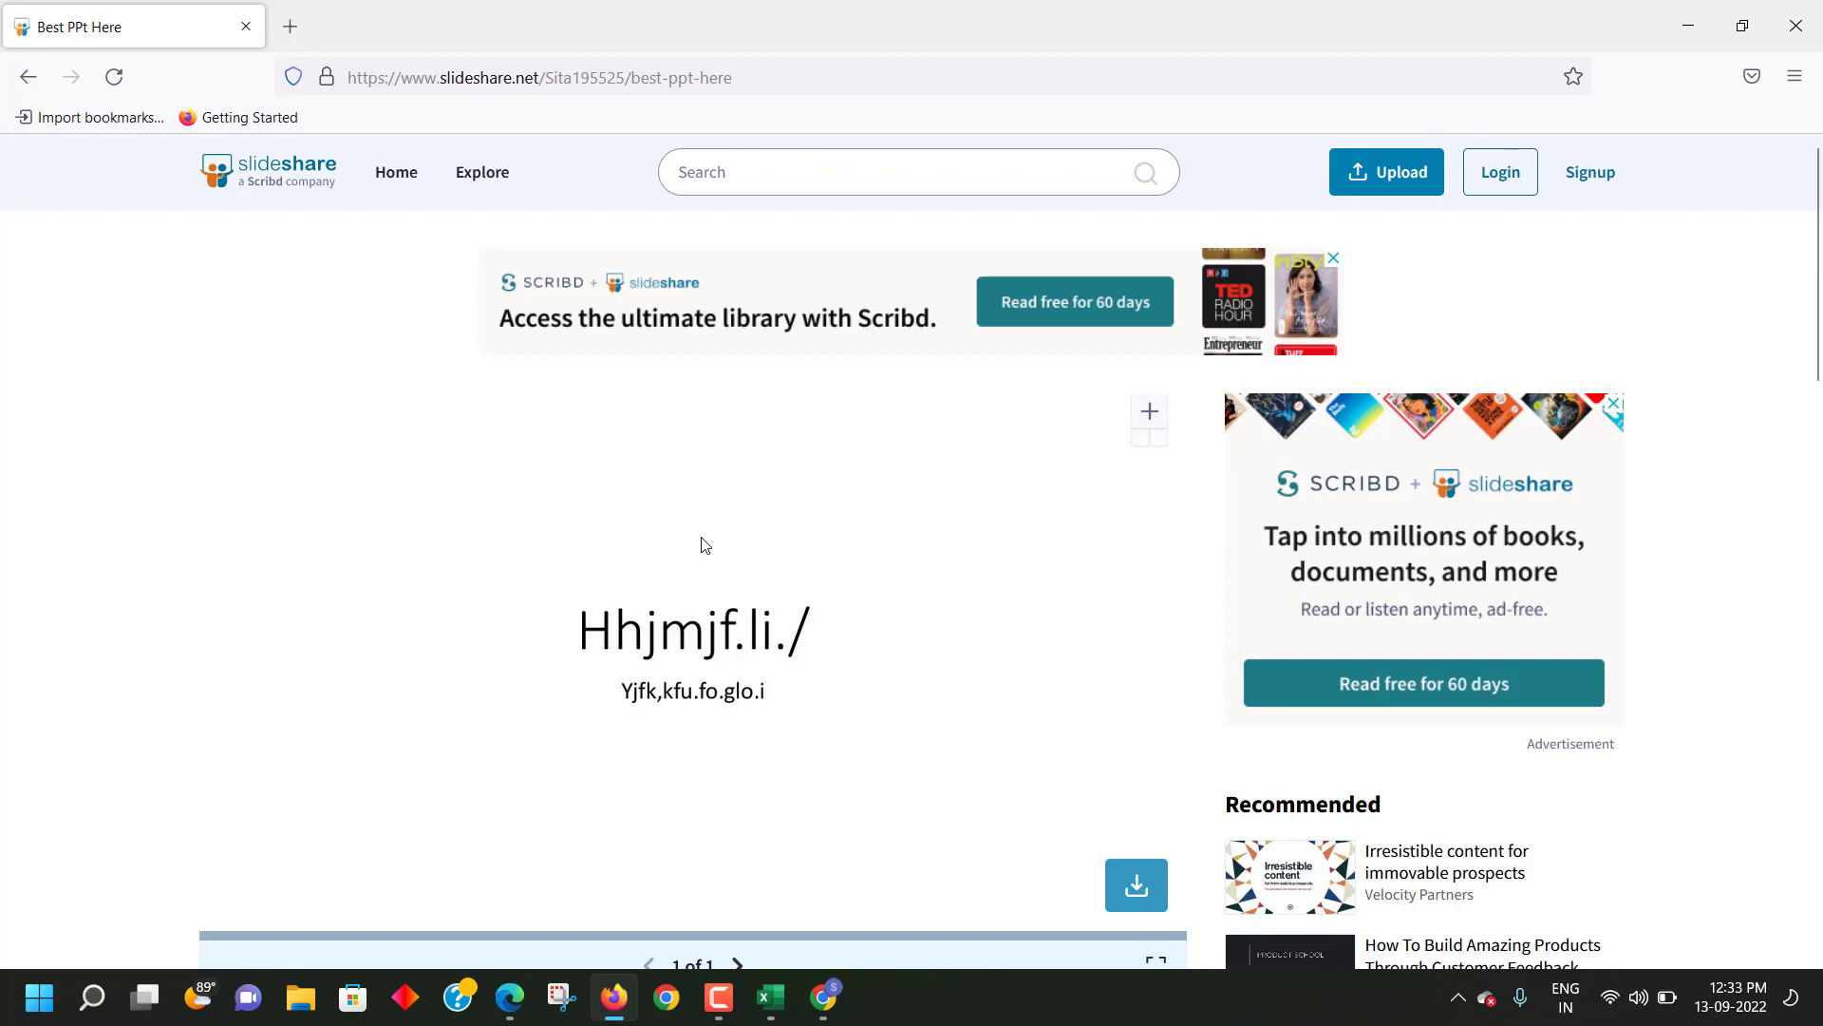
{"action": "left_click", "coordinate": [773, 1000]}
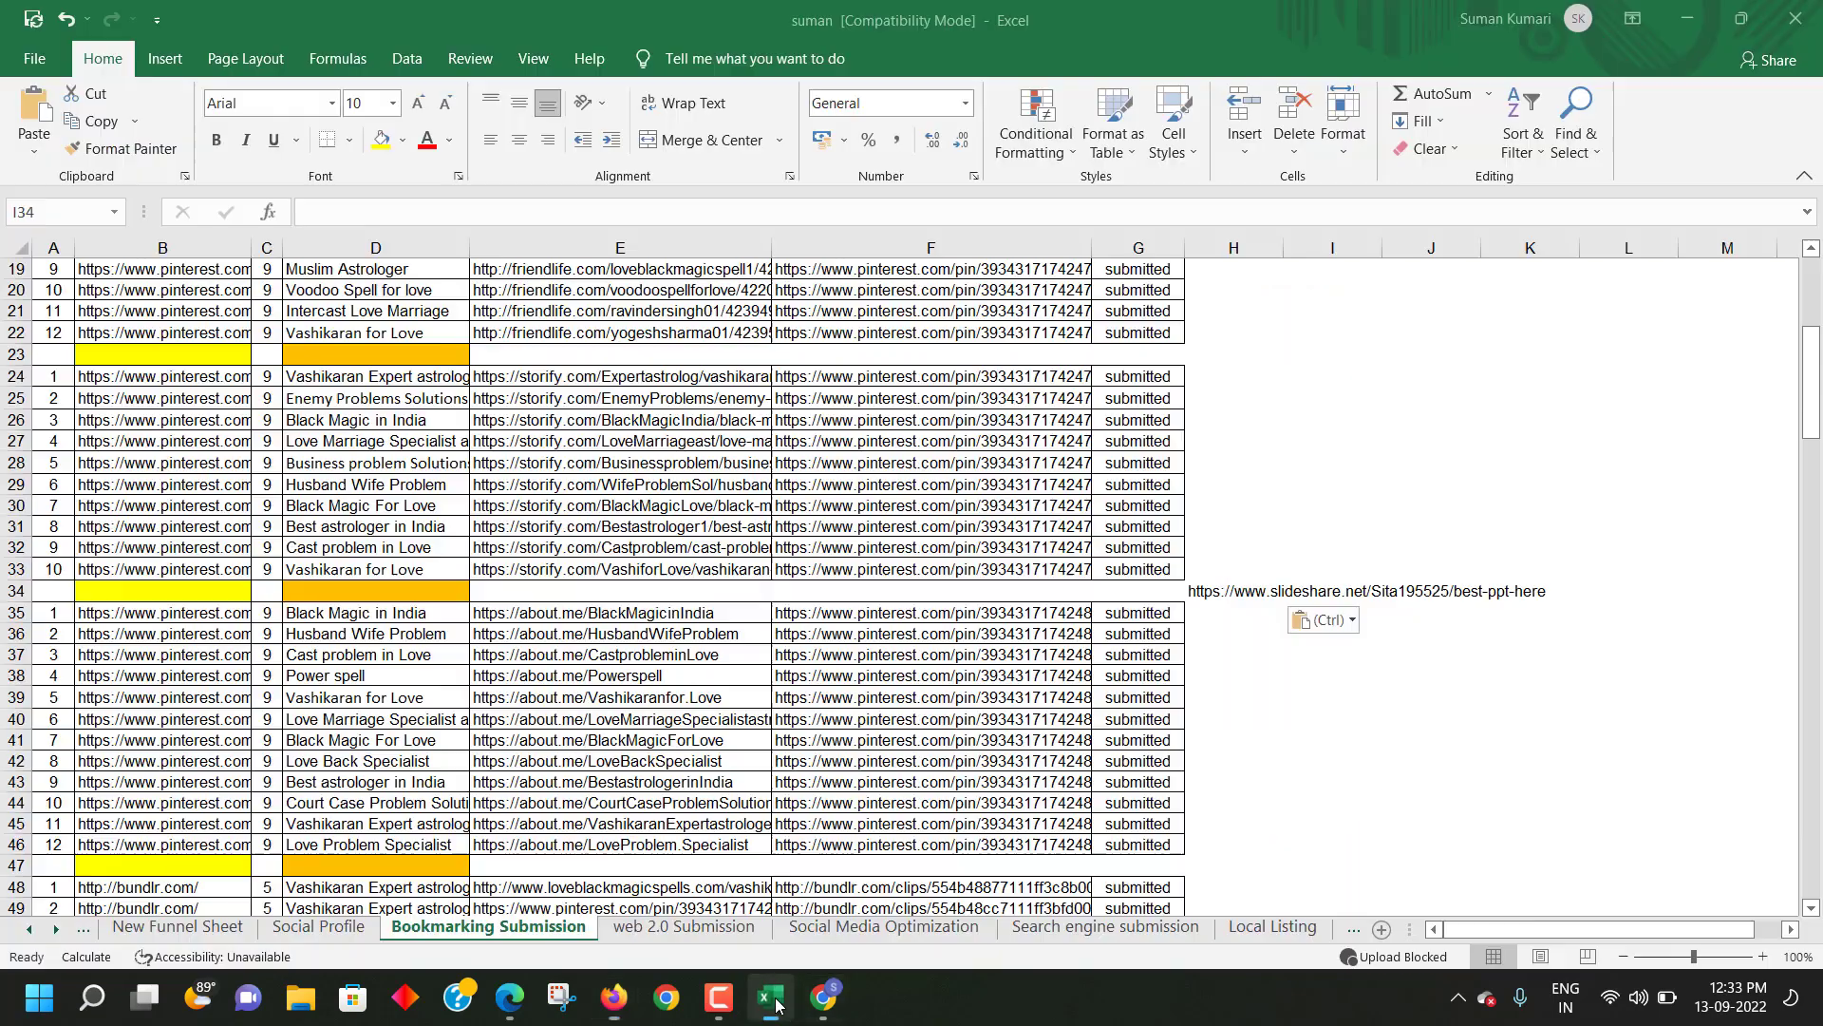
- Check the link in H34, then review Chrome's upload confirmation and presentation tabs
{"action": "left_click", "coordinate": [1253, 622]}
{"action": "left_click", "coordinate": [1258, 596]}
{"action": "left_click", "coordinate": [1287, 736]}
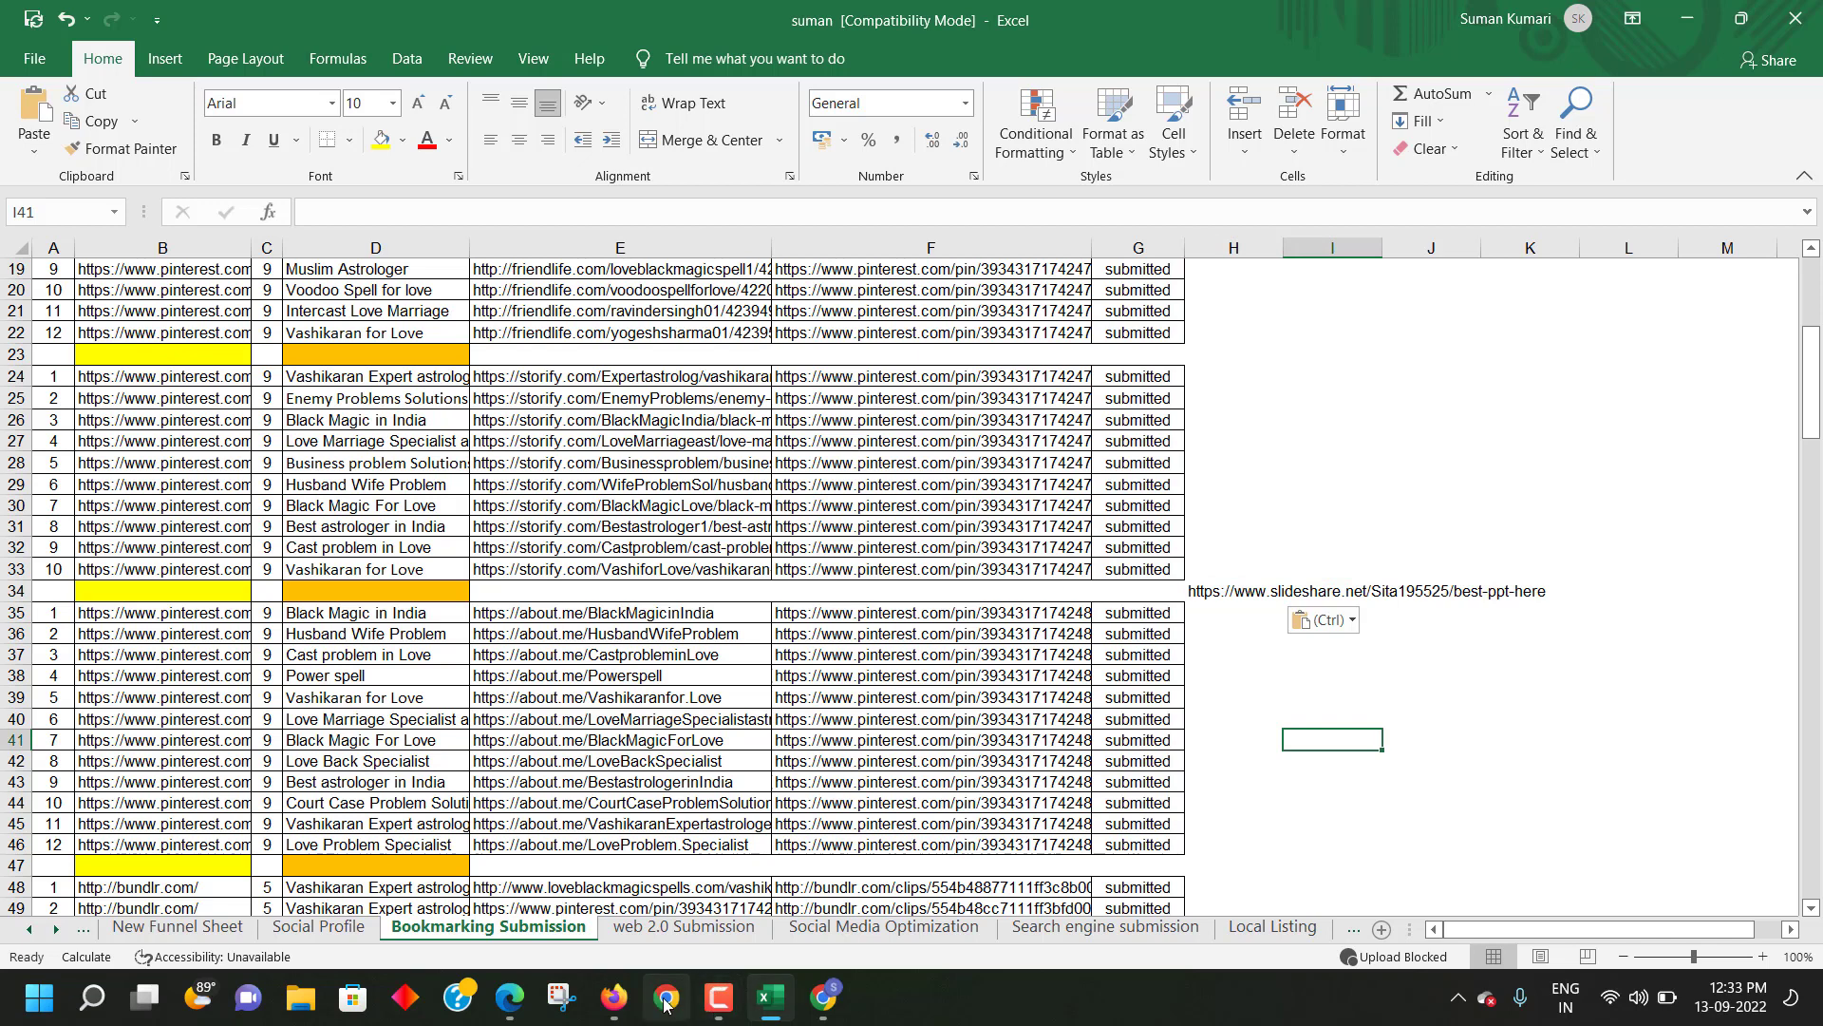
{"action": "left_click", "coordinate": [823, 997]}
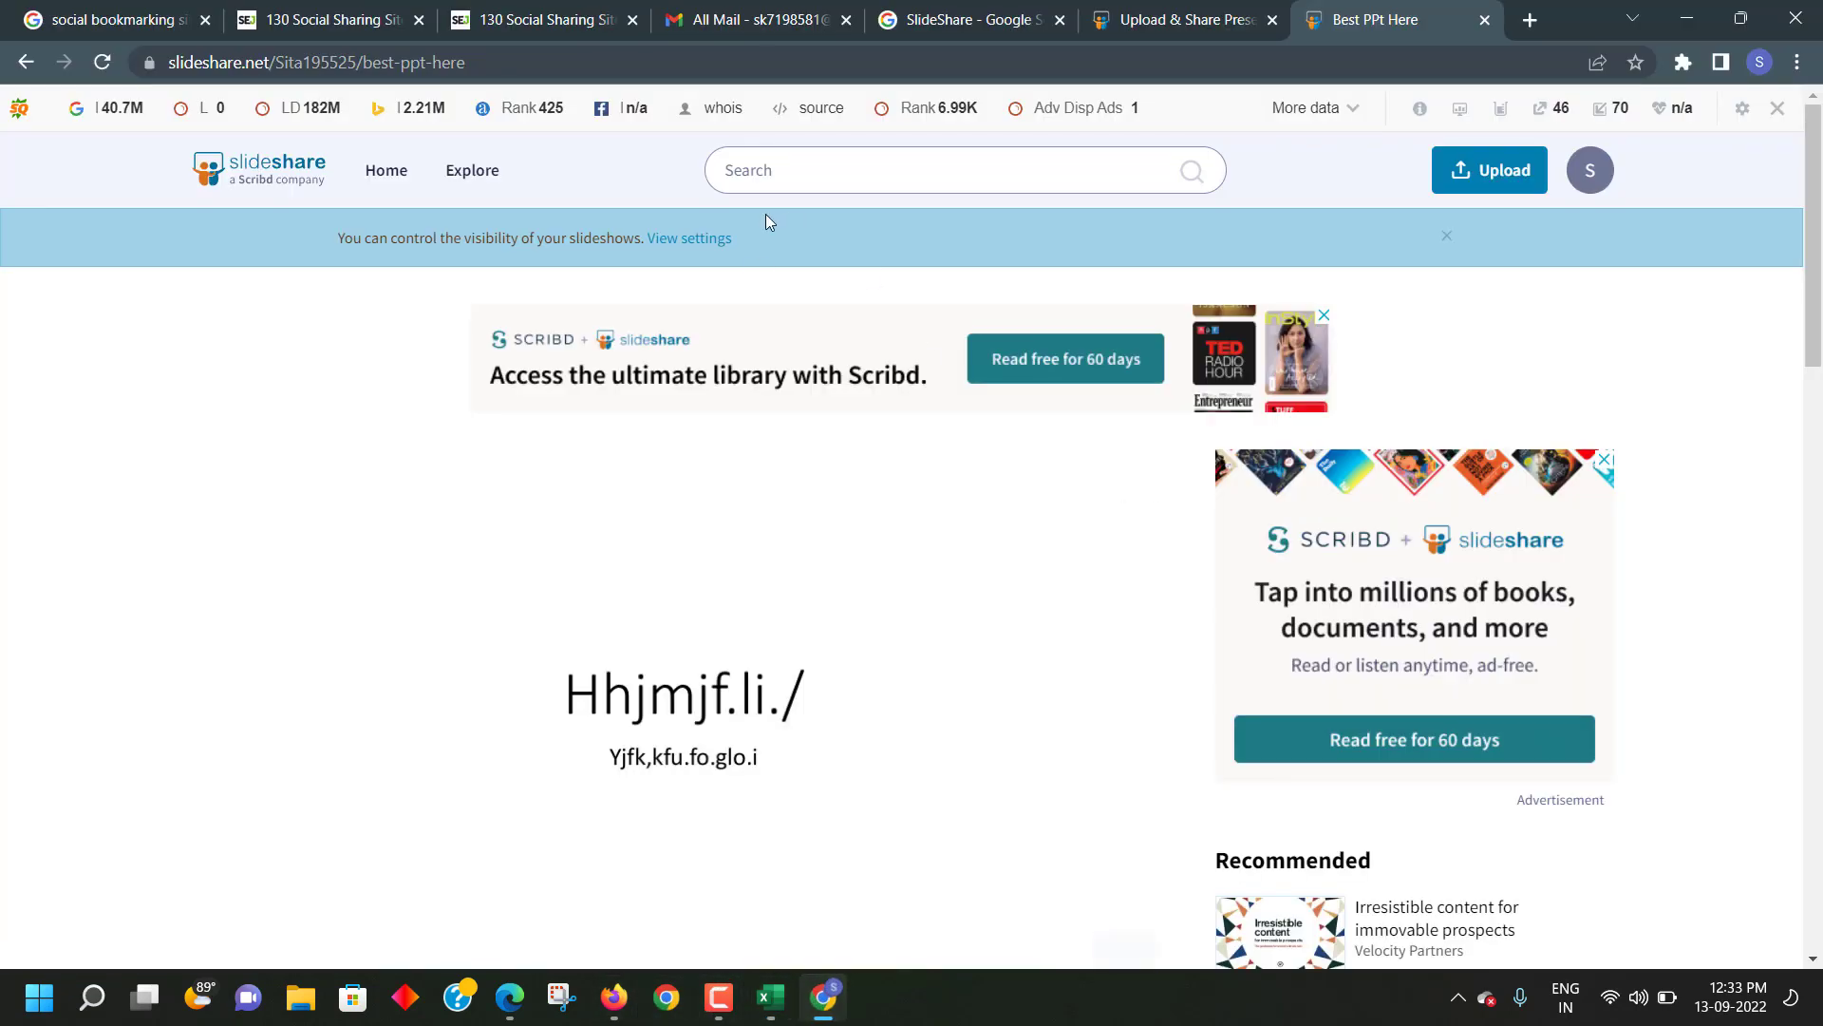
{"action": "left_click", "coordinate": [1234, 19]}
{"action": "left_click", "coordinate": [1379, 21]}
{"action": "scroll", "coordinate": [784, 749], "scroll_direction": "down", "scroll_amount": 5}
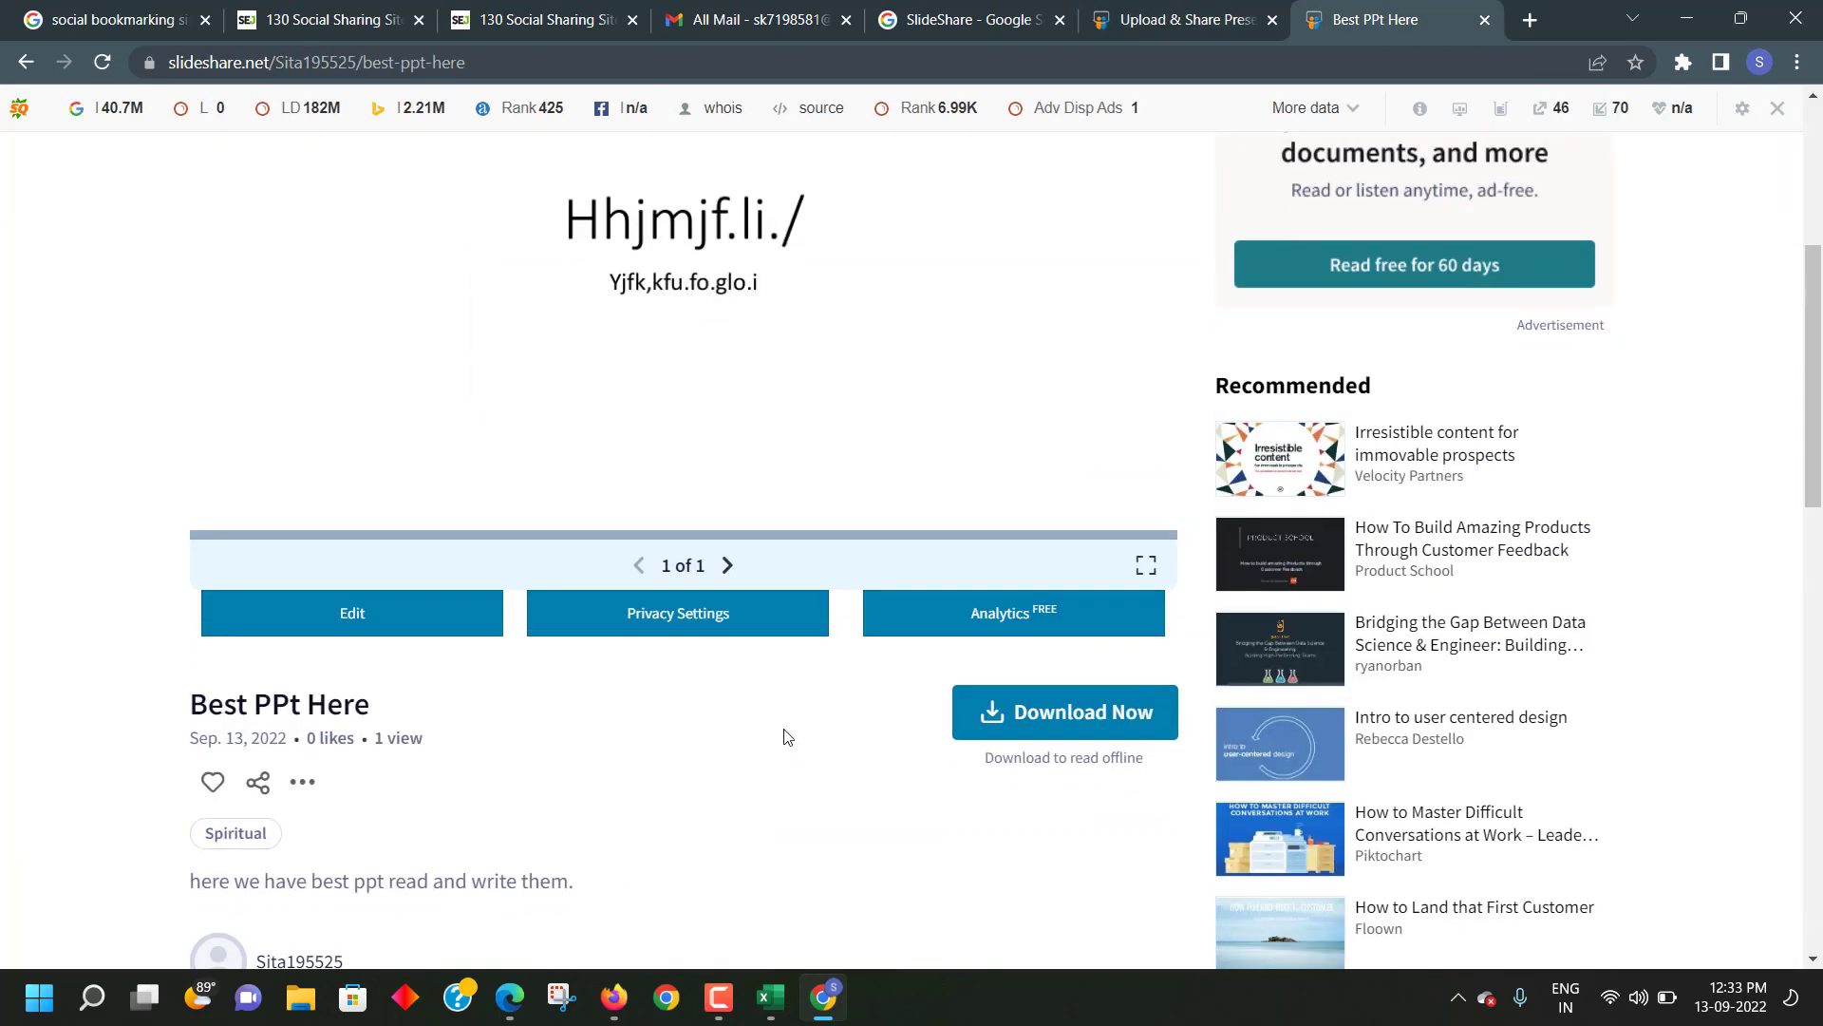
{"action": "scroll", "coordinate": [777, 655], "scroll_direction": "up", "scroll_amount": 5}
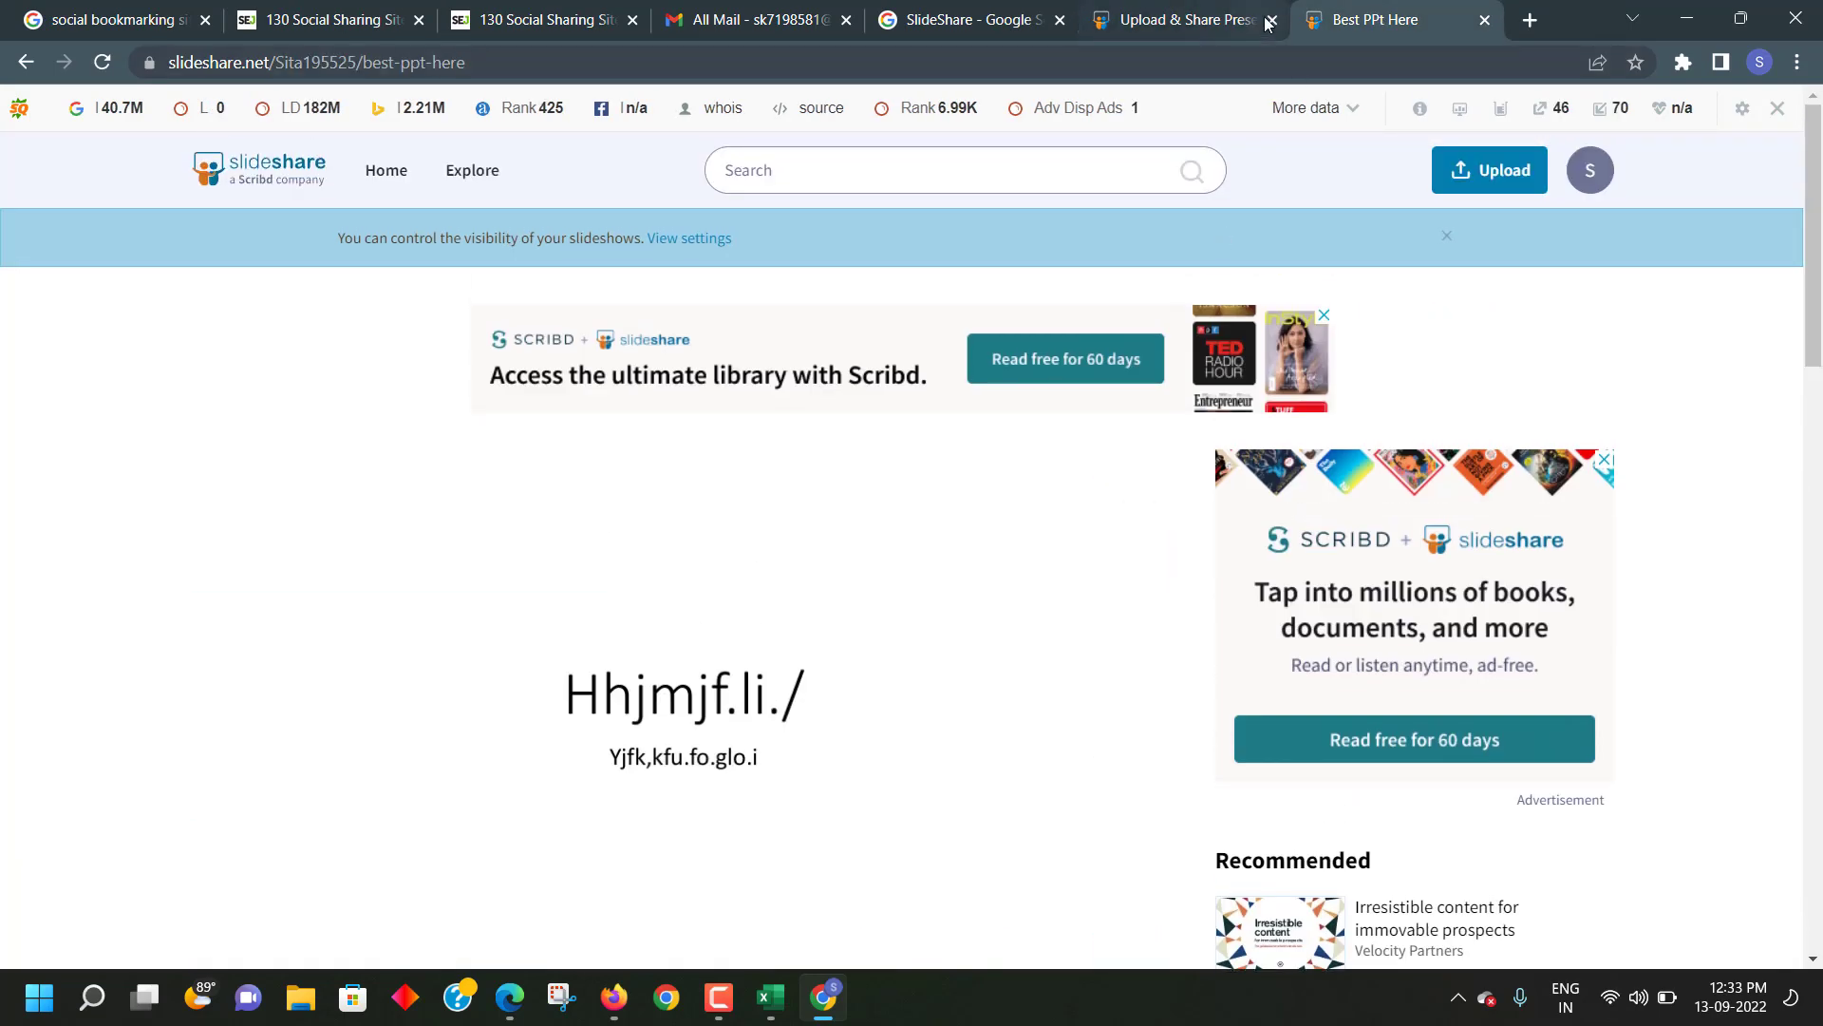
- Close the Upload & Share, Best PPt Here and SlideShare search tabs
{"action": "left_click", "coordinate": [1187, 19]}
{"action": "scroll", "coordinate": [1132, 226], "scroll_direction": "down", "scroll_amount": 1}
{"action": "scroll", "coordinate": [1132, 226], "scroll_direction": "up", "scroll_amount": 1}
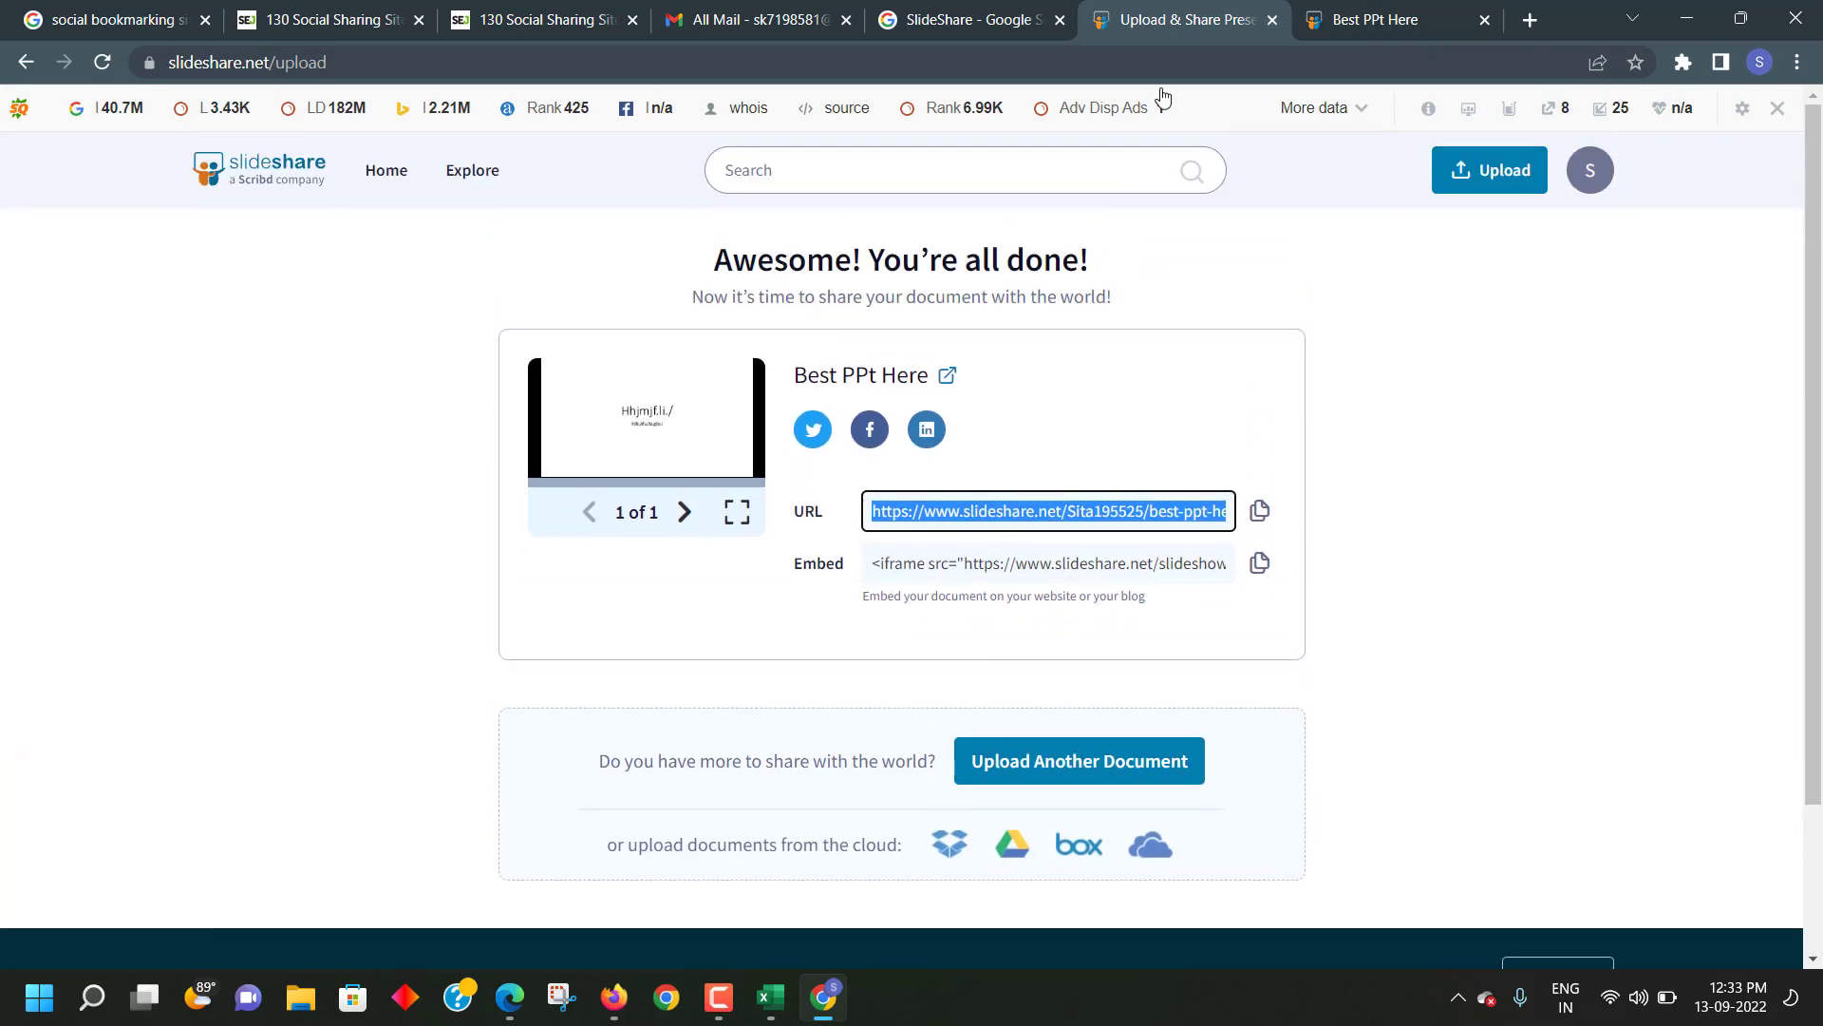
{"action": "left_click", "coordinate": [1273, 20]}
{"action": "left_click", "coordinate": [1273, 20]}
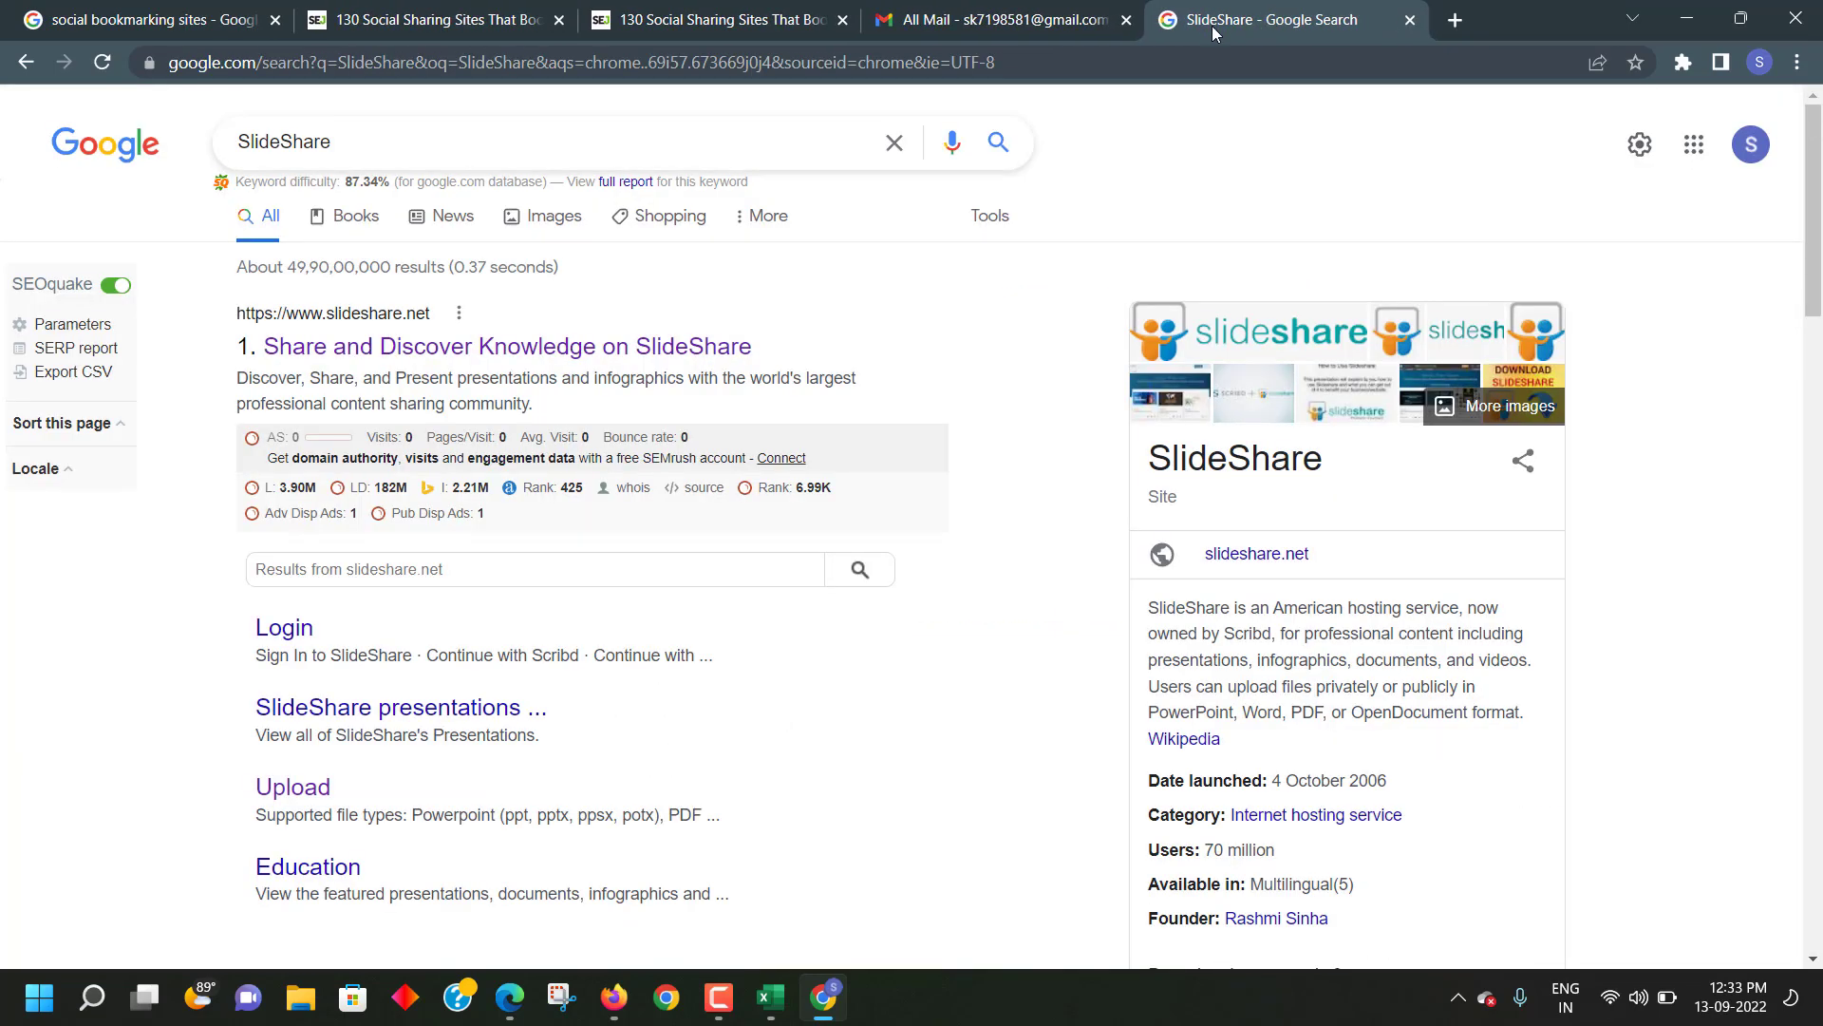
{"action": "left_click", "coordinate": [1412, 20]}
- Glance over the remaining article and search tabs, then return to cell H34 in Excel
{"action": "left_click", "coordinate": [721, 19]}
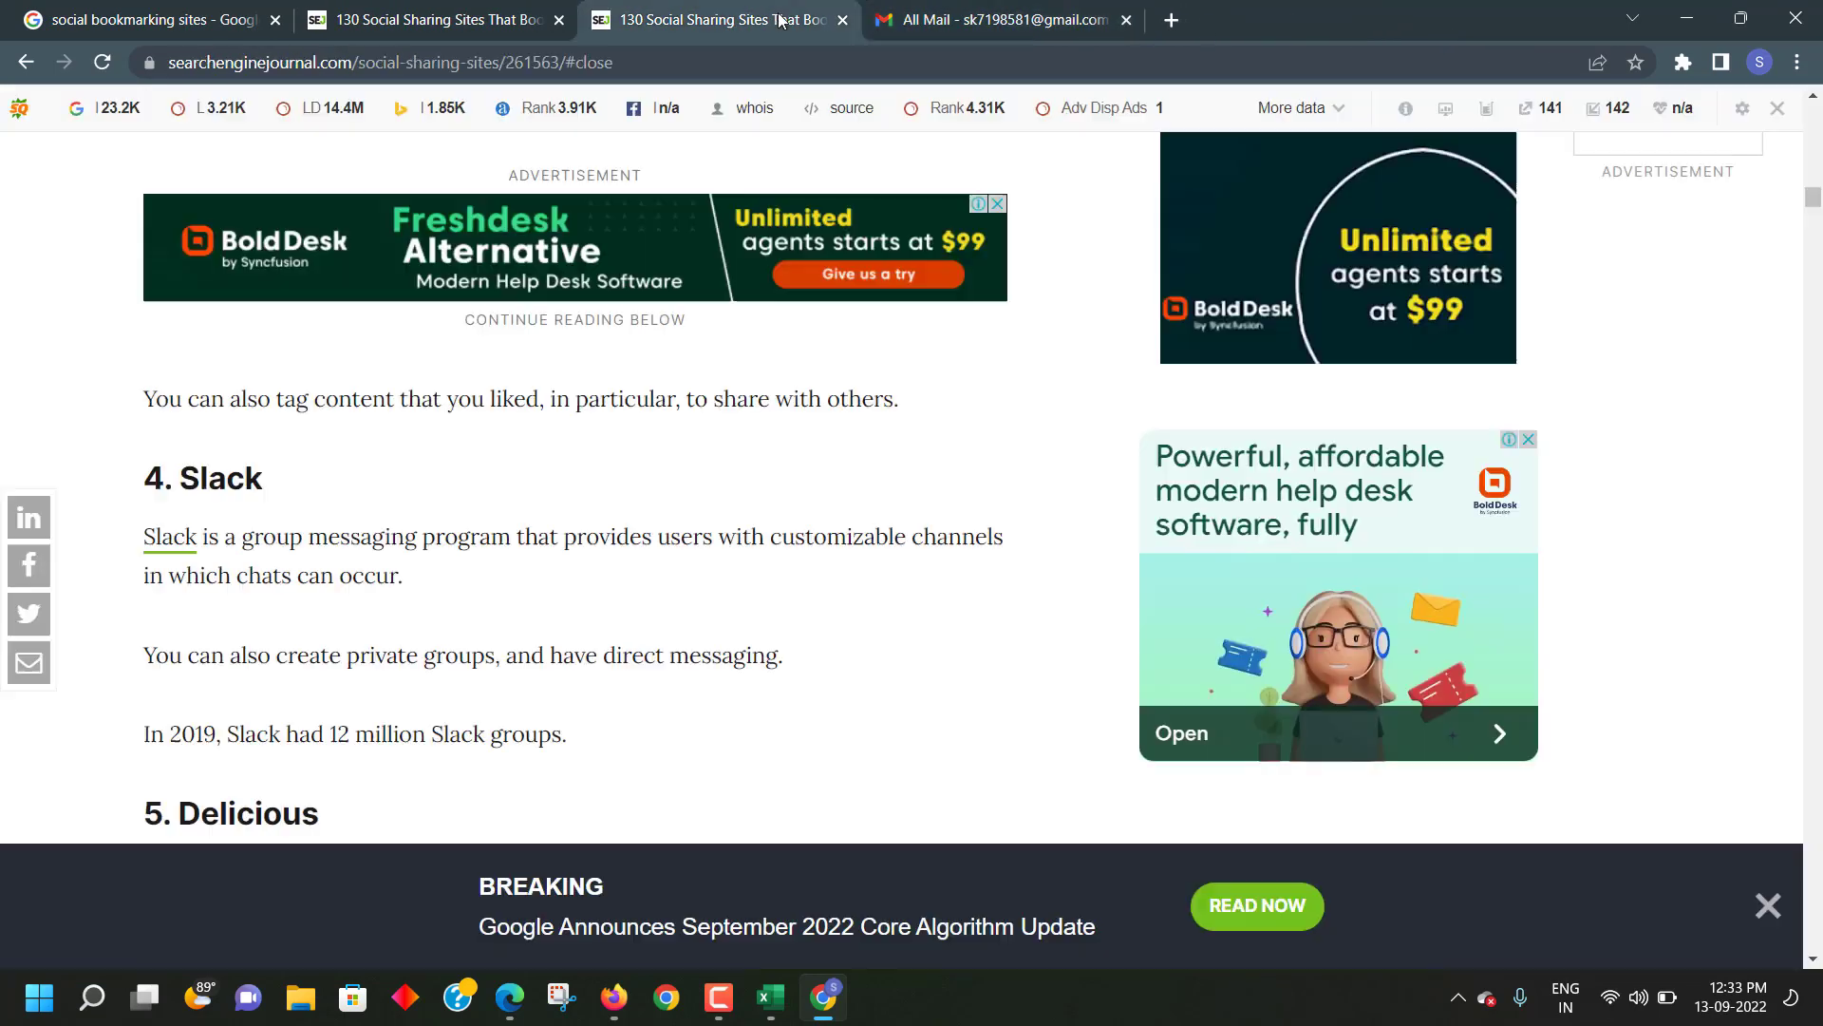
{"action": "left_click", "coordinate": [456, 19]}
{"action": "left_click", "coordinate": [186, 26]}
{"action": "scroll", "coordinate": [267, 143], "scroll_direction": "up", "scroll_amount": 1}
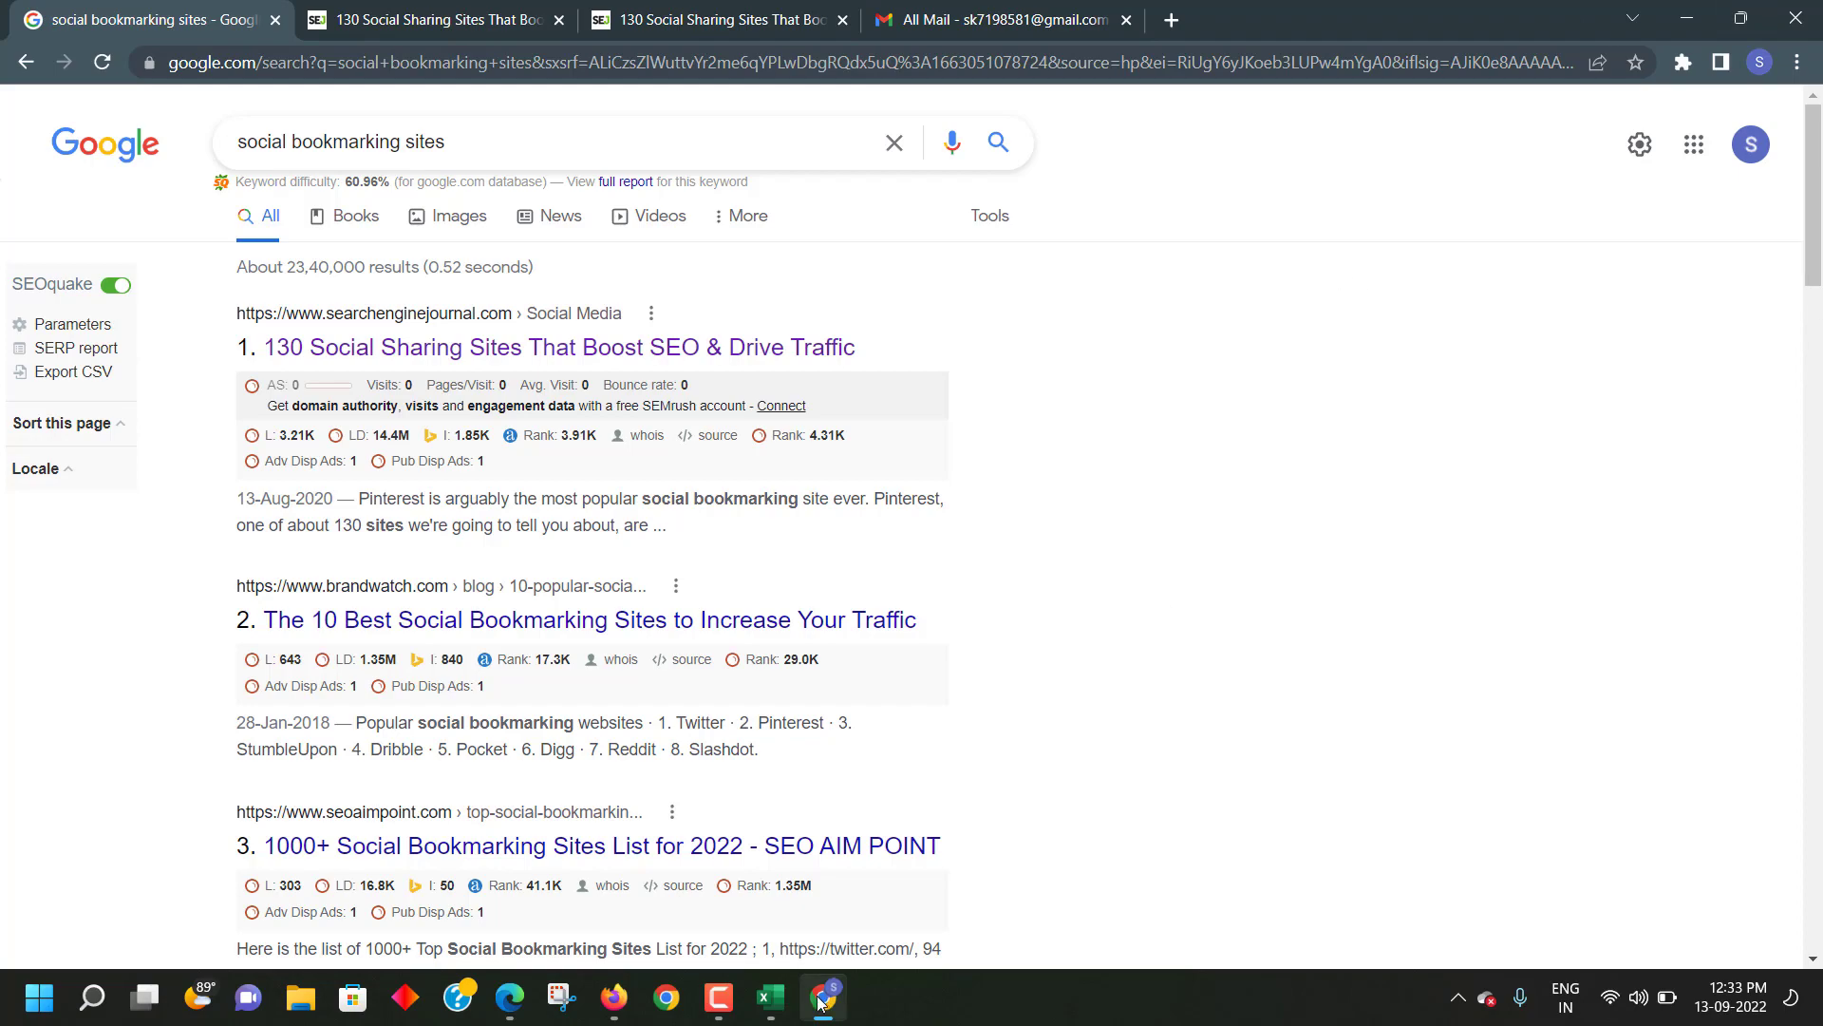
{"action": "left_click", "coordinate": [760, 907]}
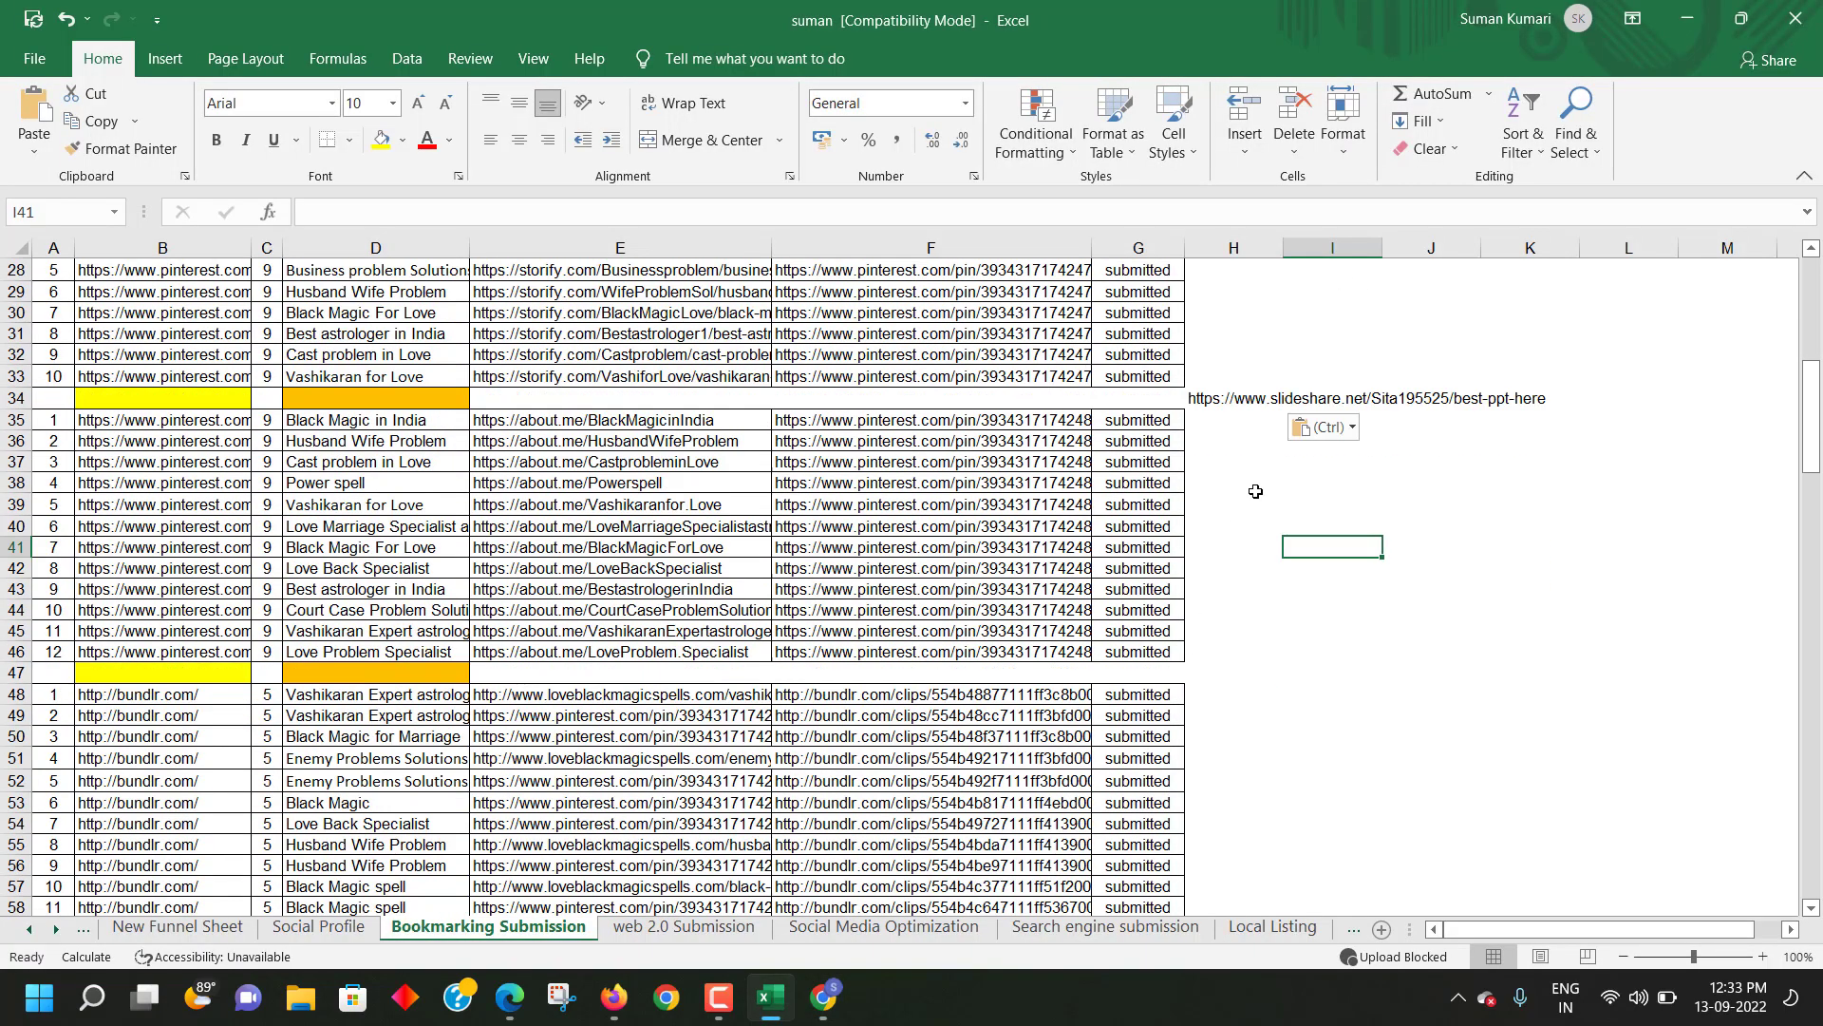
{"action": "scroll", "coordinate": [1255, 491], "scroll_direction": "up", "scroll_amount": 2}
{"action": "left_click", "coordinate": [1241, 532]}
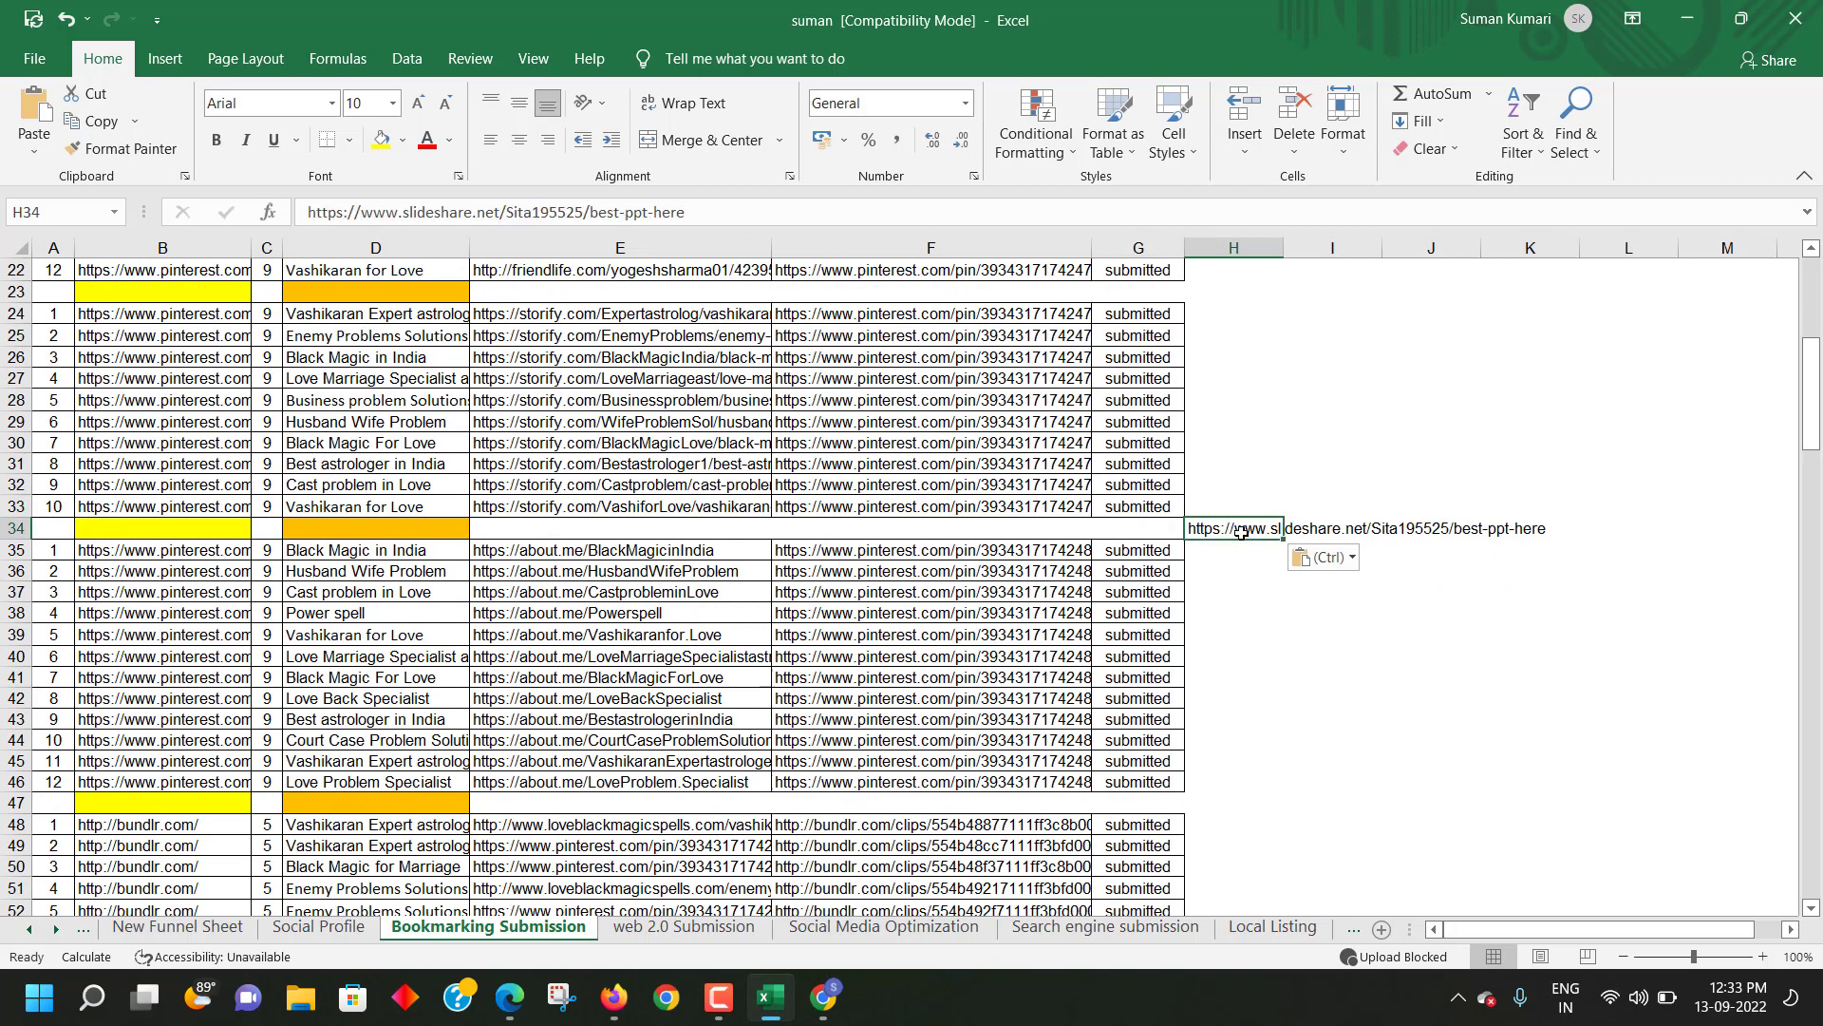